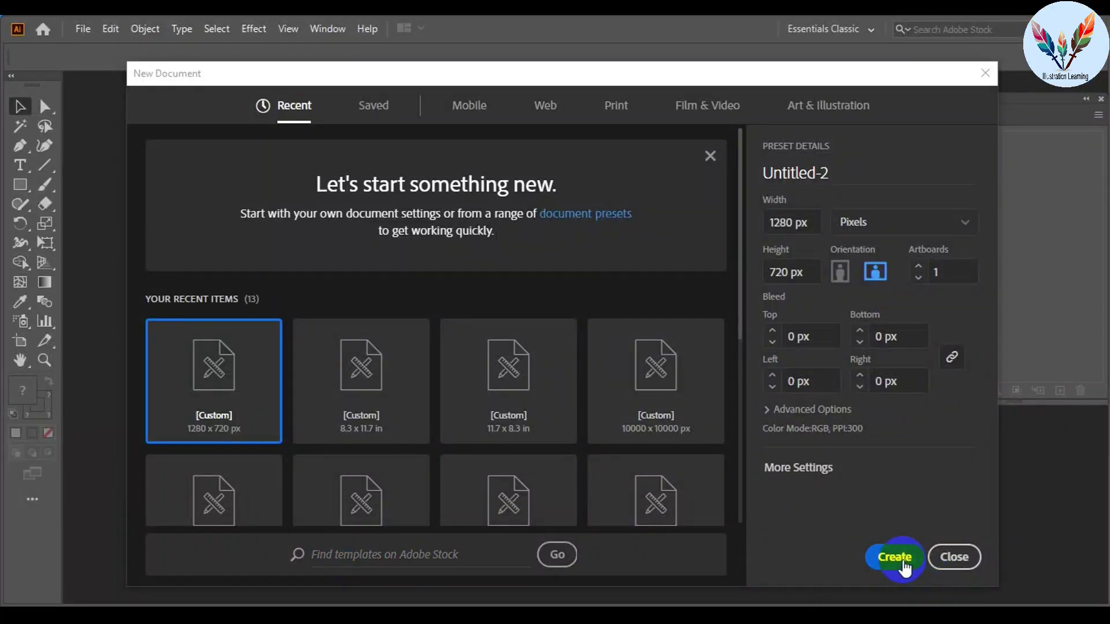
Step: Create the 1280 × 720 px document and zoom out to show the whole artboard
left_click(857, 560)
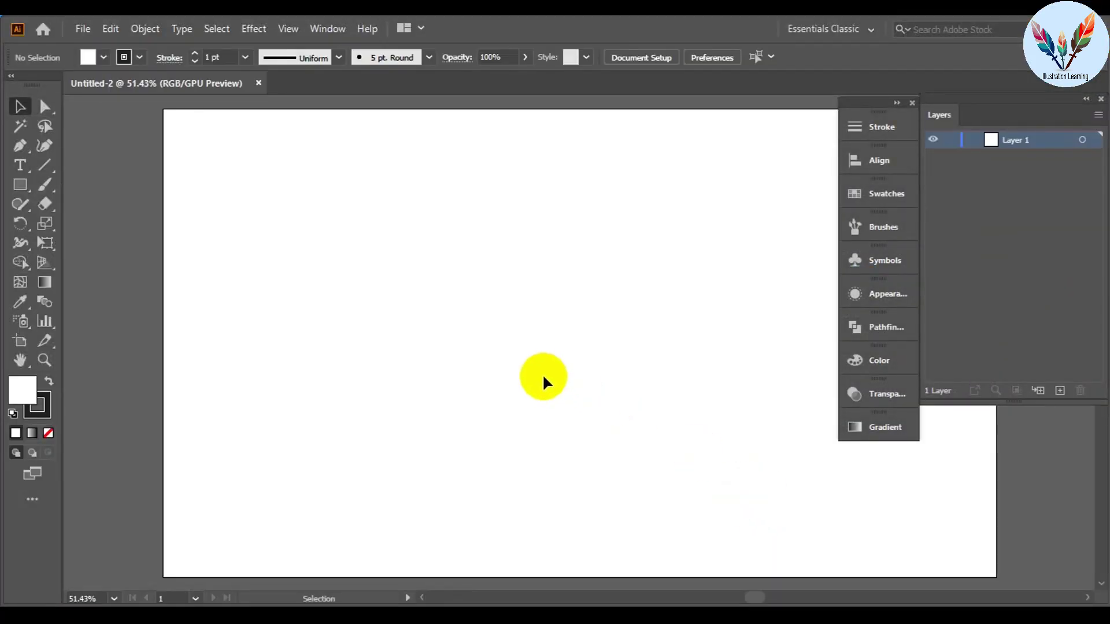
left_click_drag(556, 370, 446, 361)
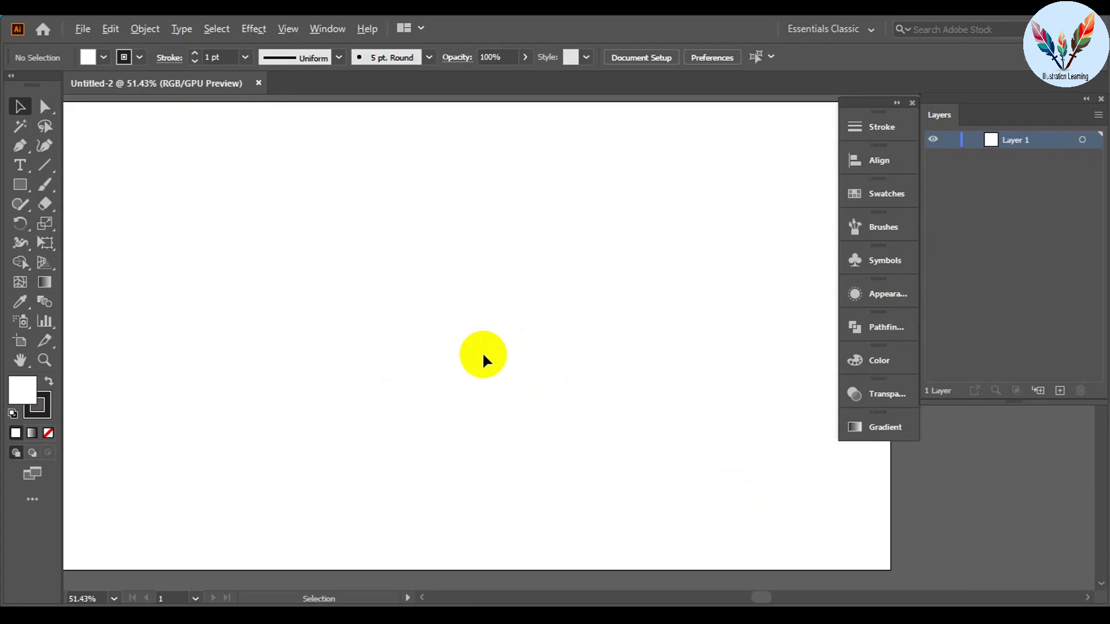
key("ctrl+minus")
key("ctrl+minus")
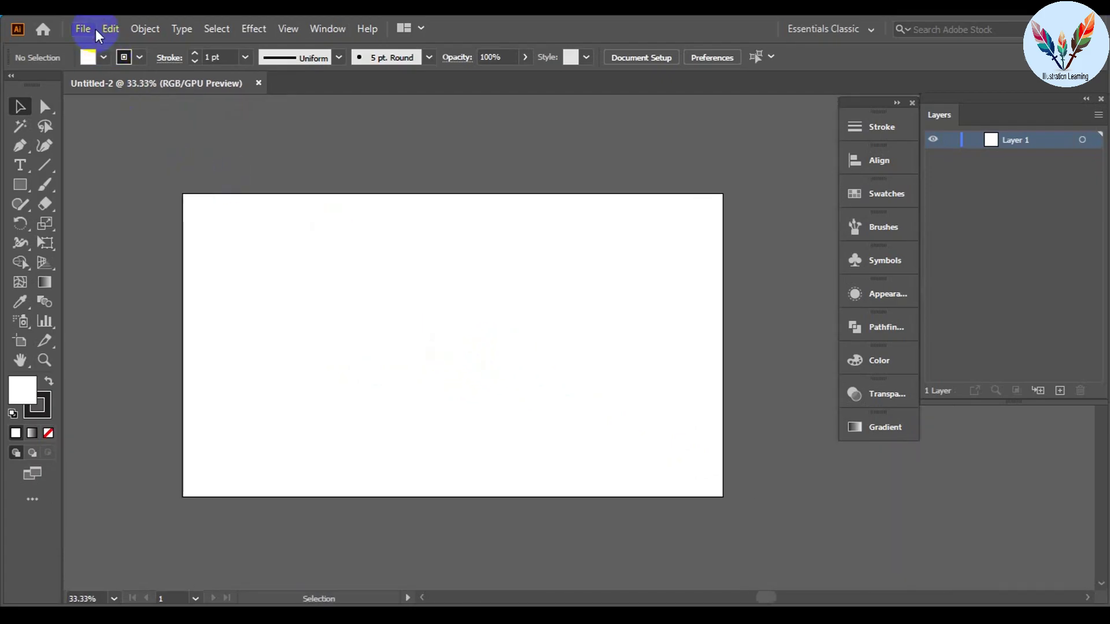
left_click(93, 30)
Step: Place the girl sketch onto the artboard and resize it
left_click(158, 293)
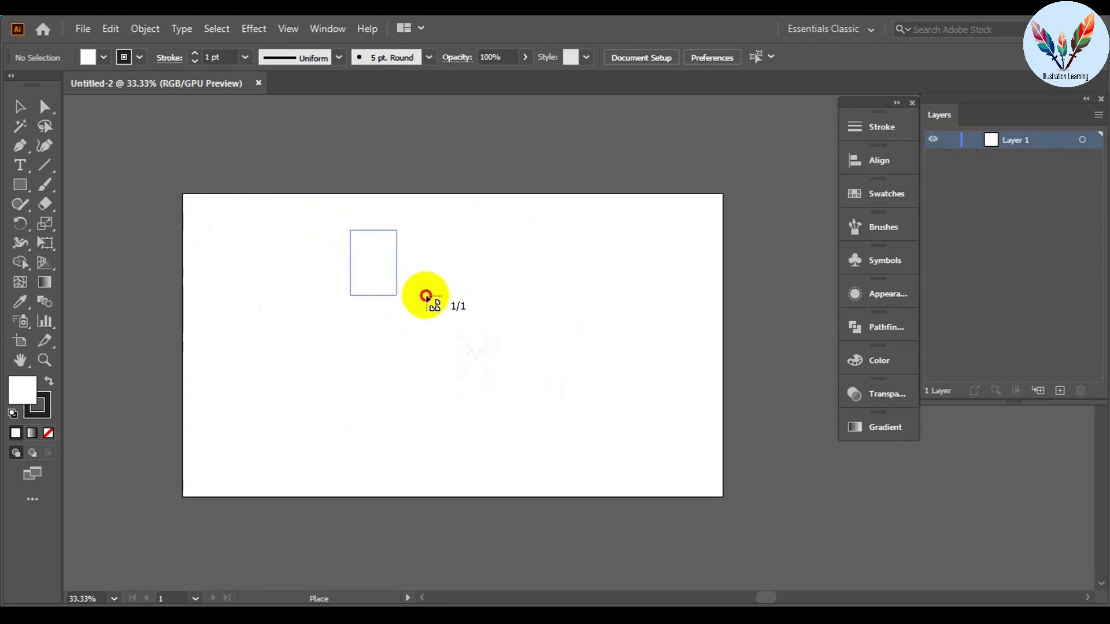
left_click_drag(714, 485, 717, 489)
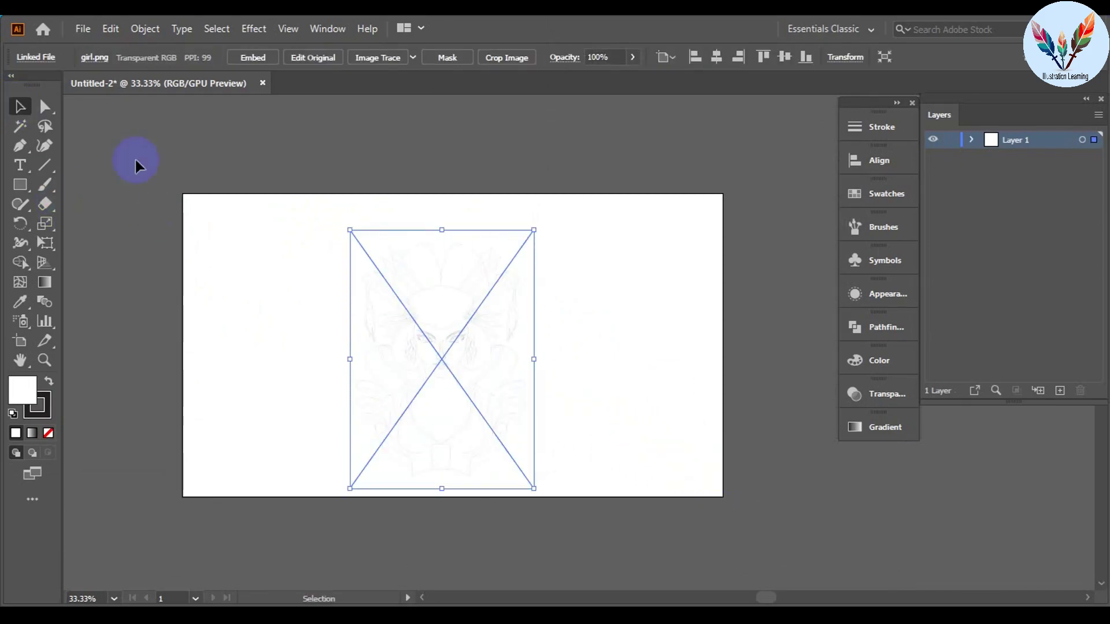
left_click(457, 313)
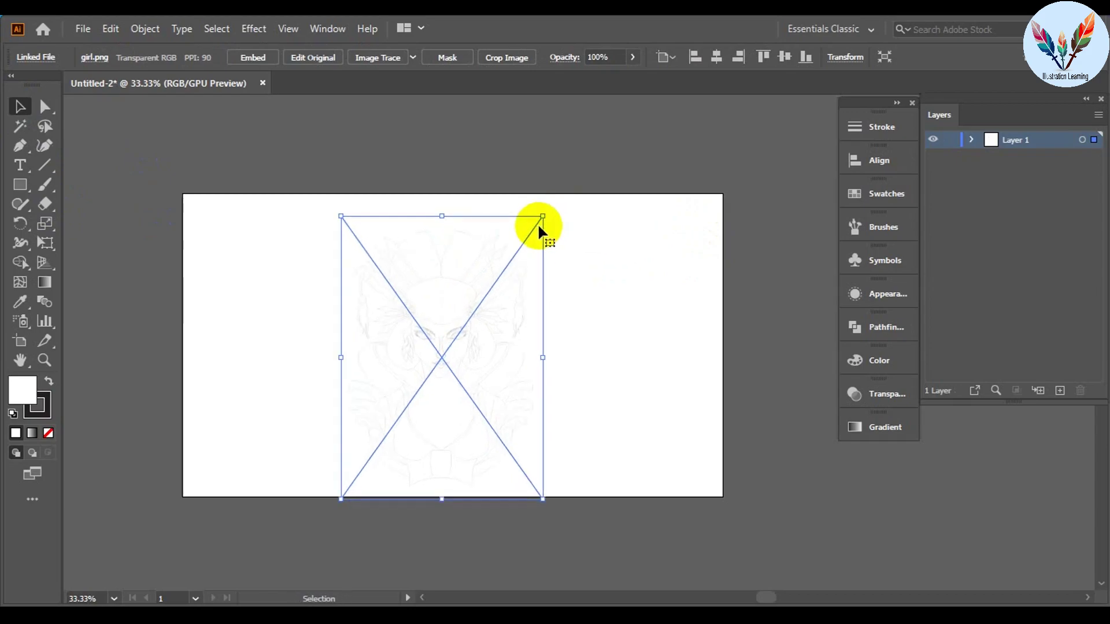
left_click(661, 285)
type("reference")
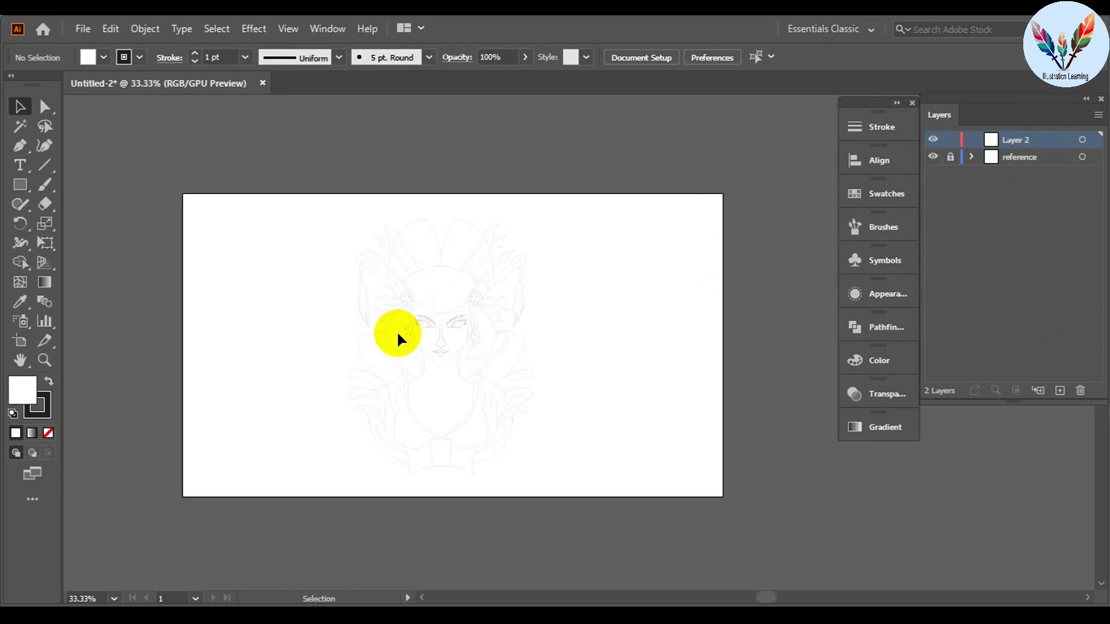
Step: Set the fill colour to none
scroll(396, 333, "up", 2)
scroll(421, 325, "up", 3)
scroll(512, 304, "down", 3)
key("/")
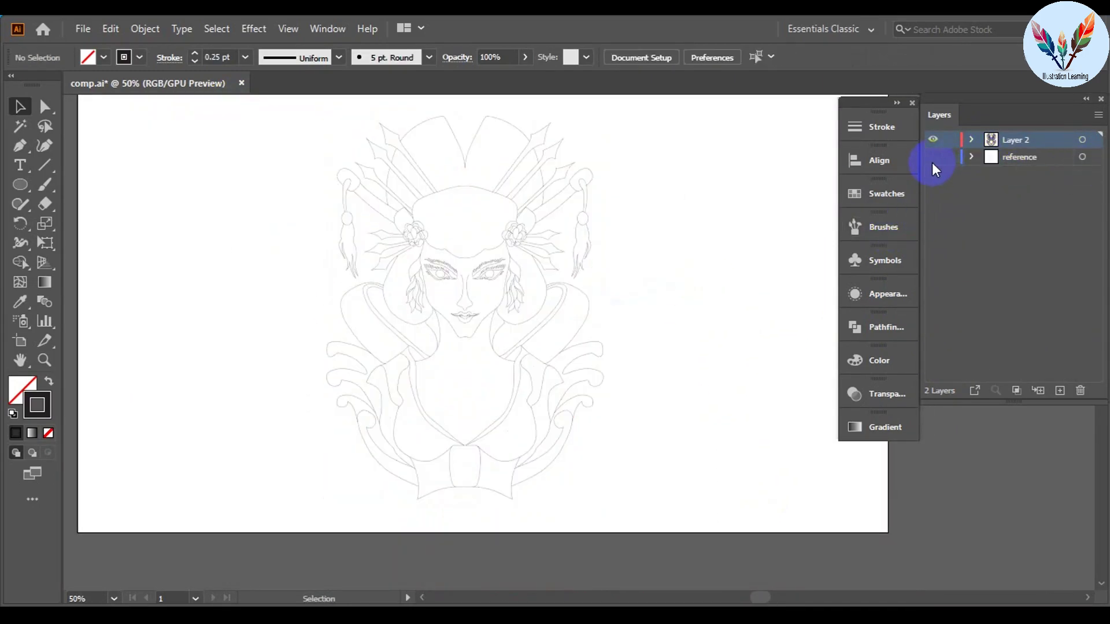
Step: Delete the reference layer, rename Layer 2 to 'line art', and draw a vertical centre line
left_click(1082, 400)
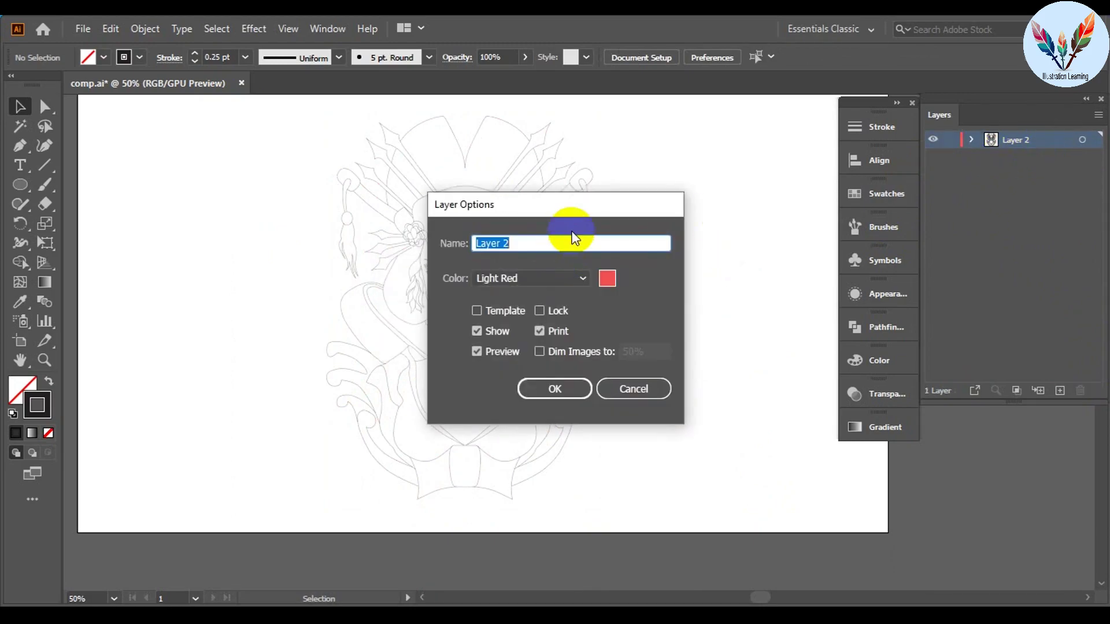
key("Return")
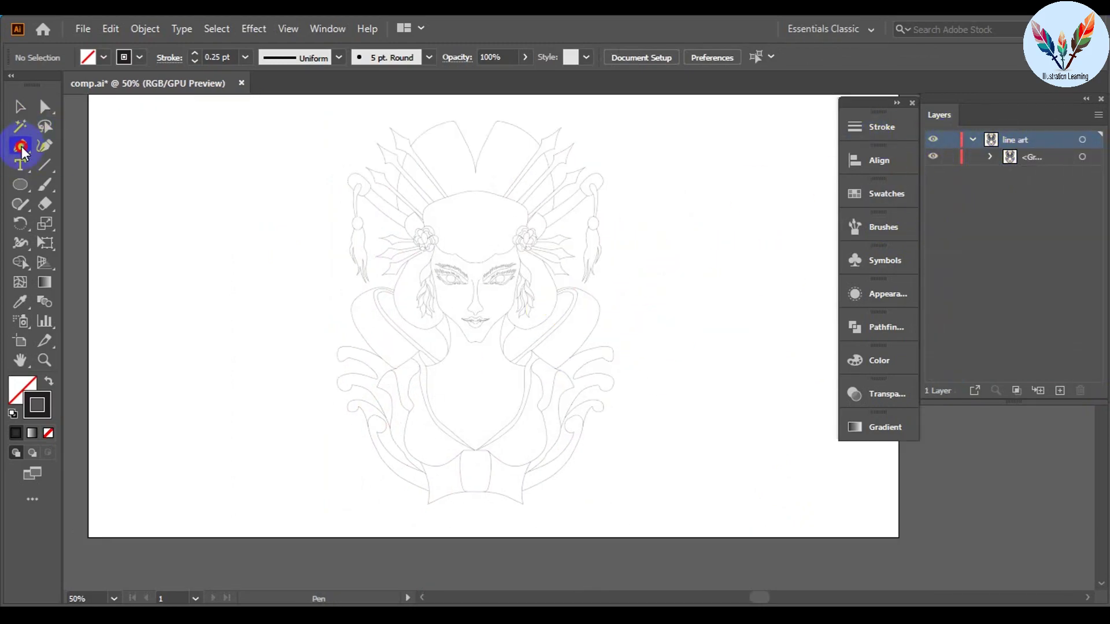
left_click(475, 126)
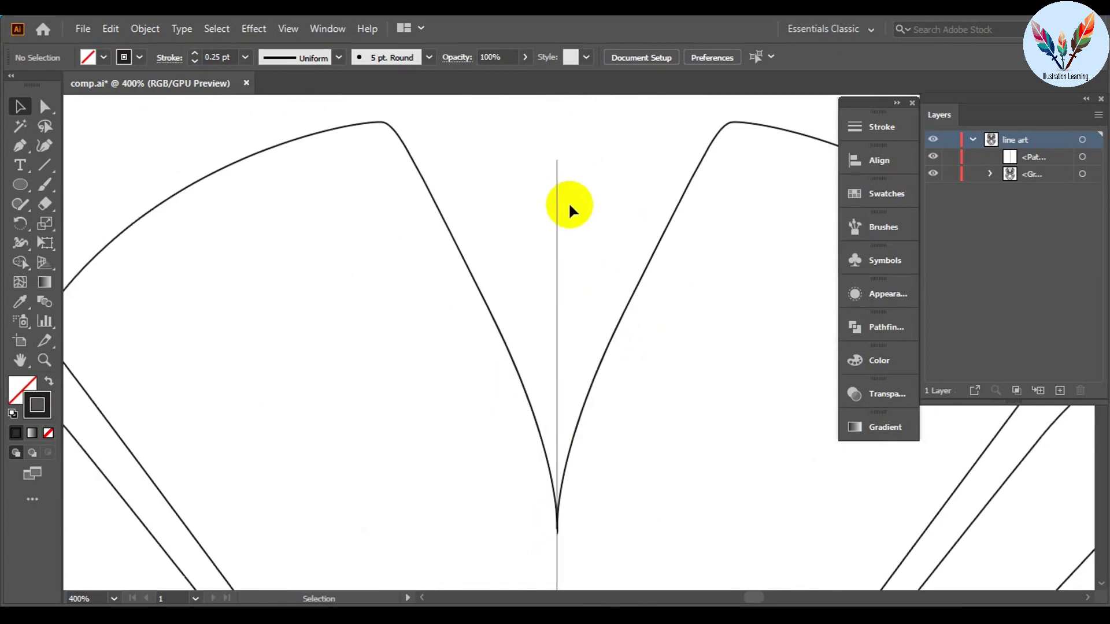
Step: Name the new layer 'color'
double_click(1020, 157)
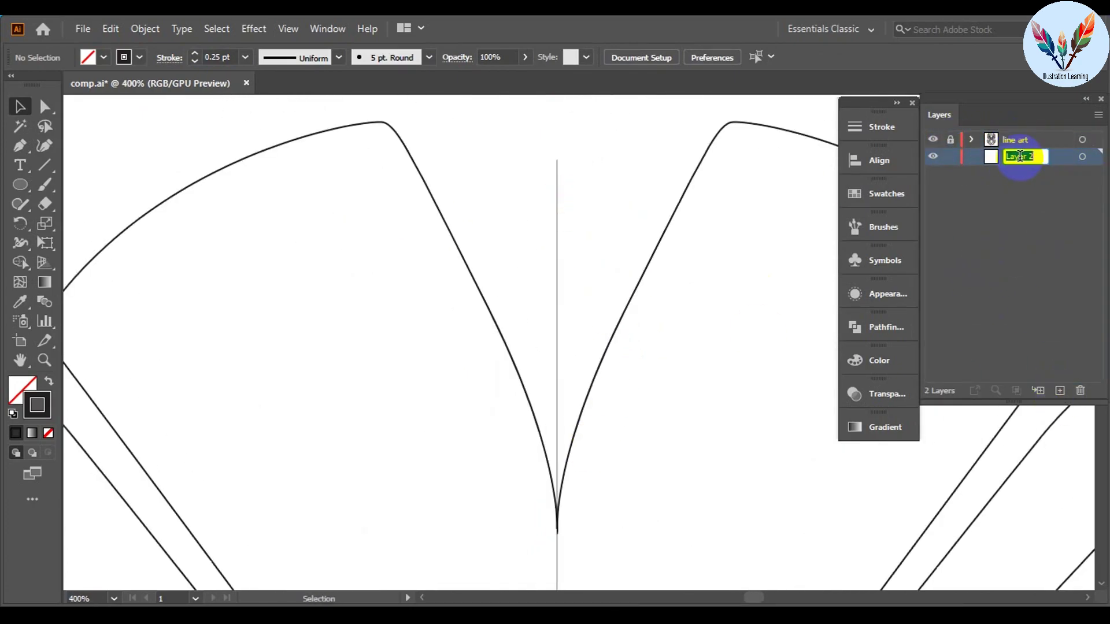
type("color")
key("Return")
left_click_drag(577, 359, 577, 361)
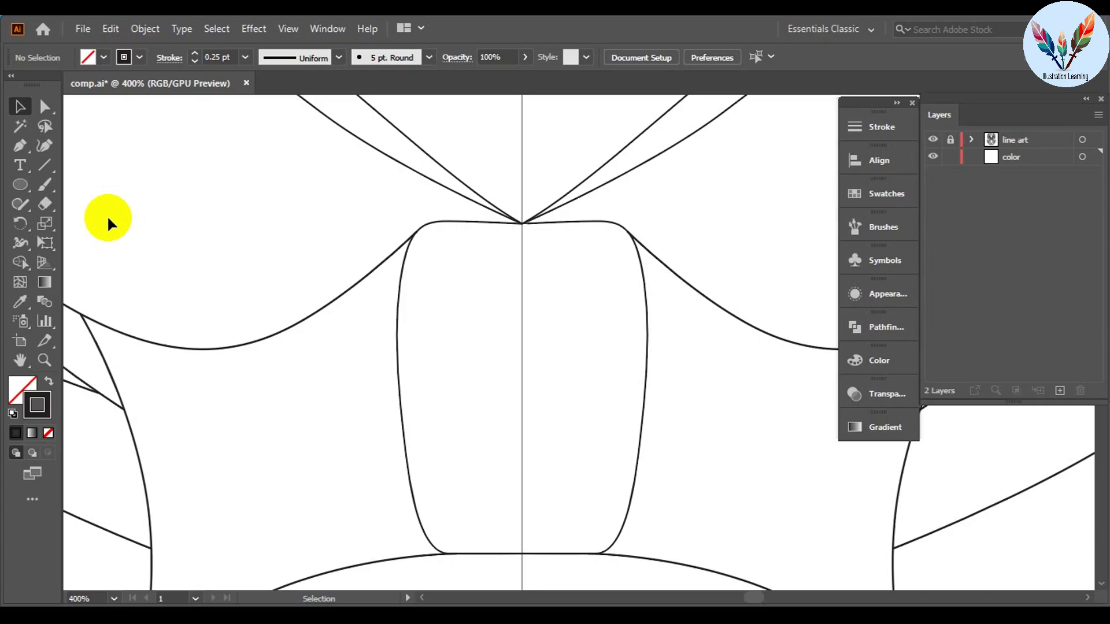
Step: Set the fill to yellow and the stroke to none
left_click(34, 85)
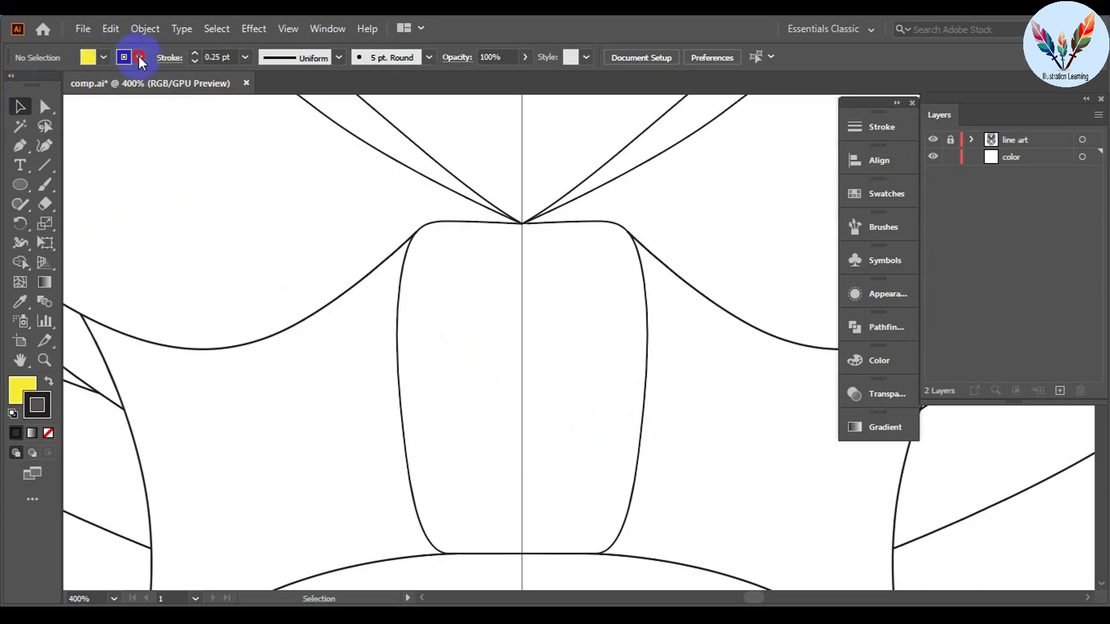
left_click(138, 57)
left_click(10, 85)
scroll(522, 222, "up", 10)
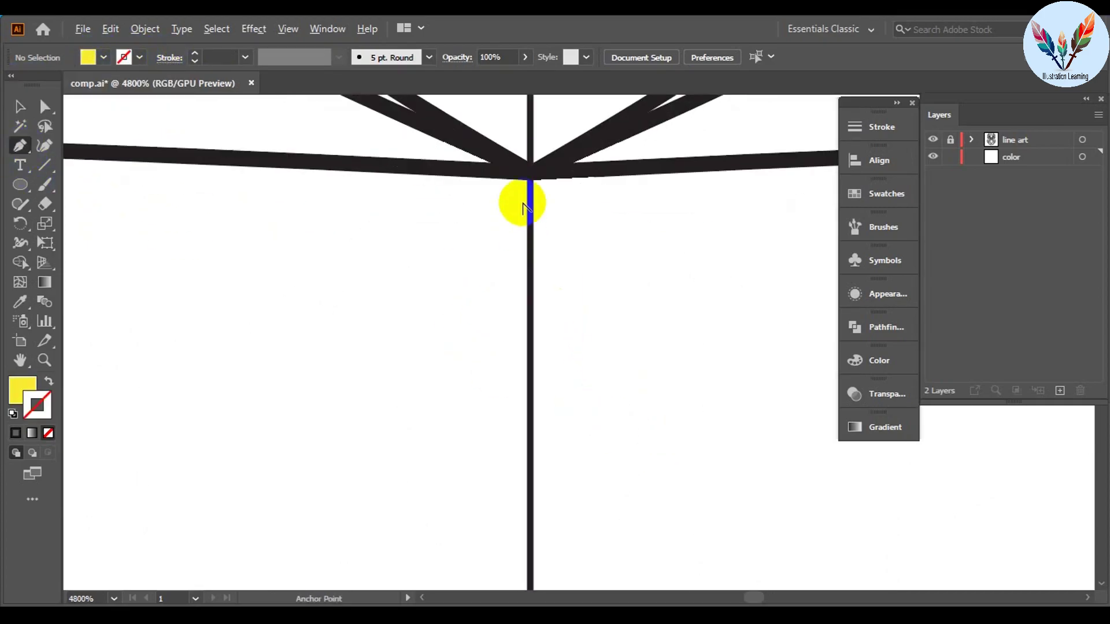
Step: Trace the bodice's right half from the centre line along its lower and side outline
left_click(522, 196)
scroll(549, 545, "down", 8)
scroll(565, 417, "down", 3)
scroll(531, 332, "up", 12)
left_click(530, 332)
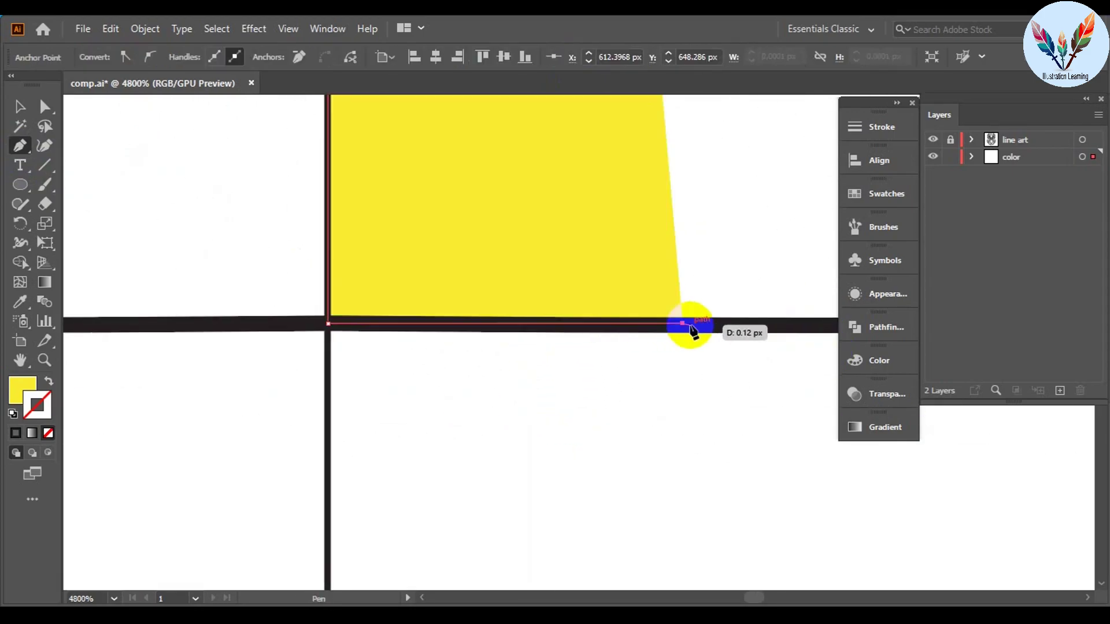
left_click_drag(561, 264, 740, 289)
scroll(727, 342, "down", 5)
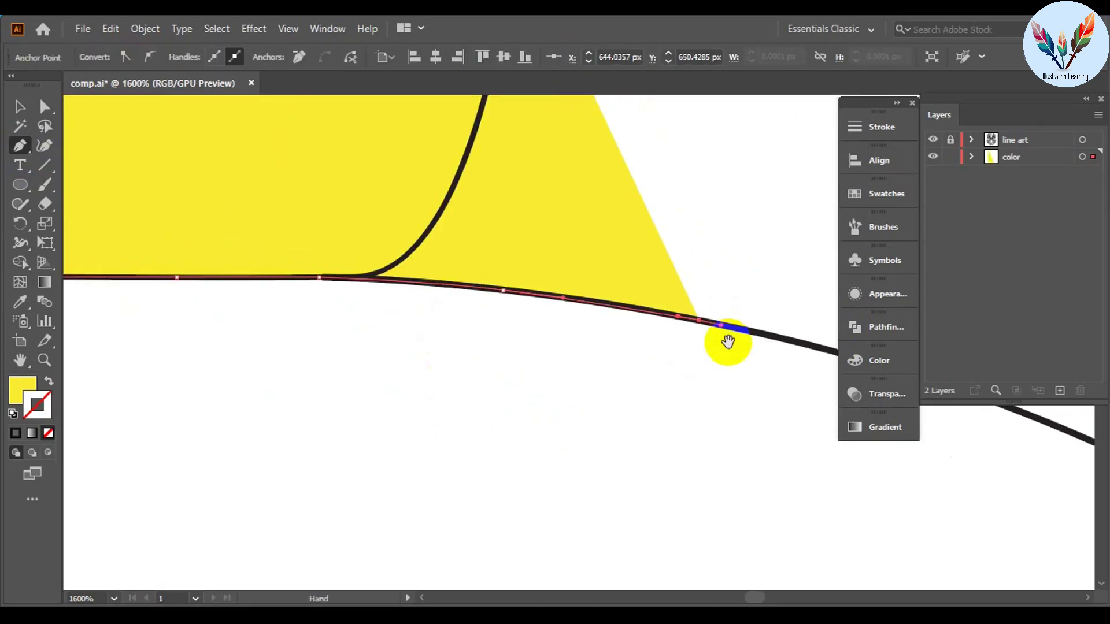
scroll(721, 433, "right", 5)
scroll(879, 508, "down", 3)
left_click(636, 411)
scroll(625, 324, "down", 3)
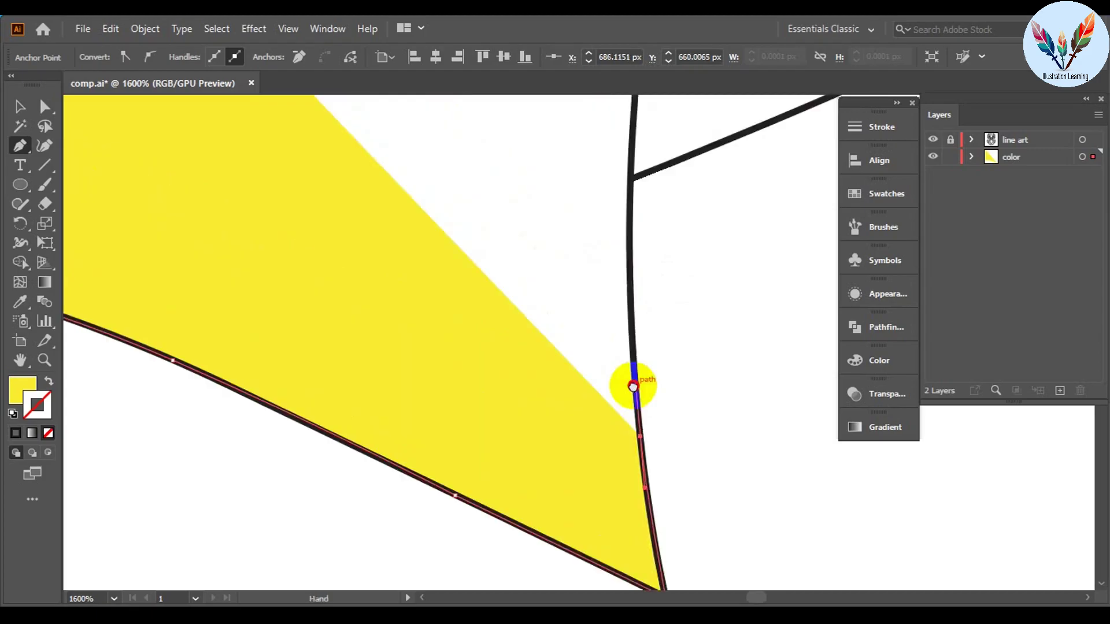
scroll(612, 313, "up", 4)
left_click(597, 255)
scroll(618, 231, "up", 3)
scroll(630, 298, "up", 5)
left_click(607, 227)
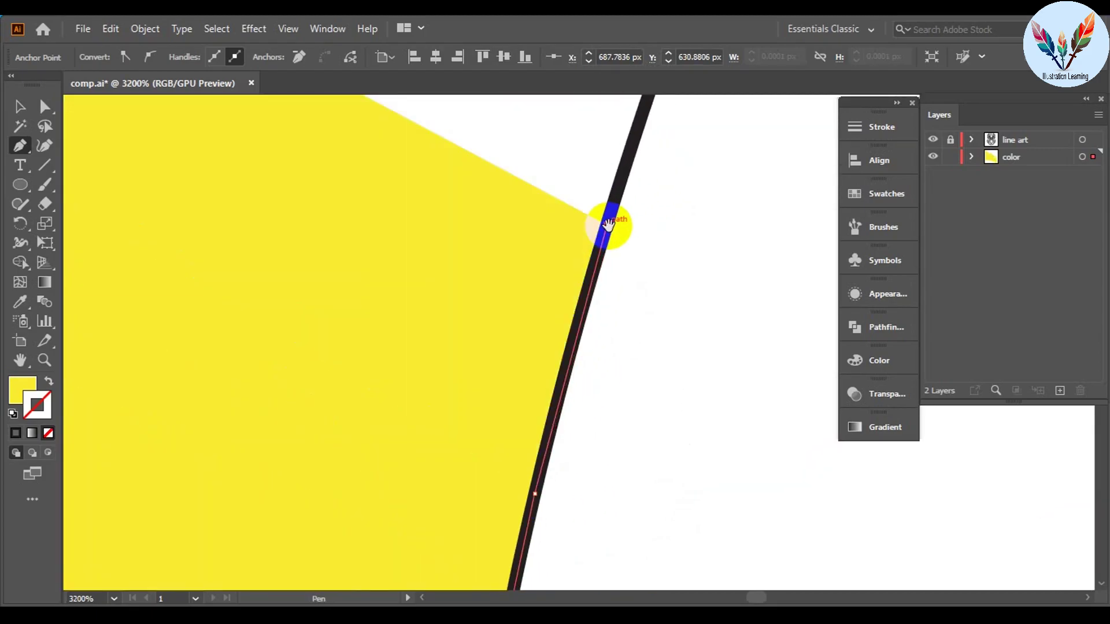
Step: Continue the yellow outline around the rounded corner and close the shape
scroll(607, 228, "up", 5)
scroll(644, 260, "up", 5)
left_click(701, 221)
scroll(533, 327, "left", 5)
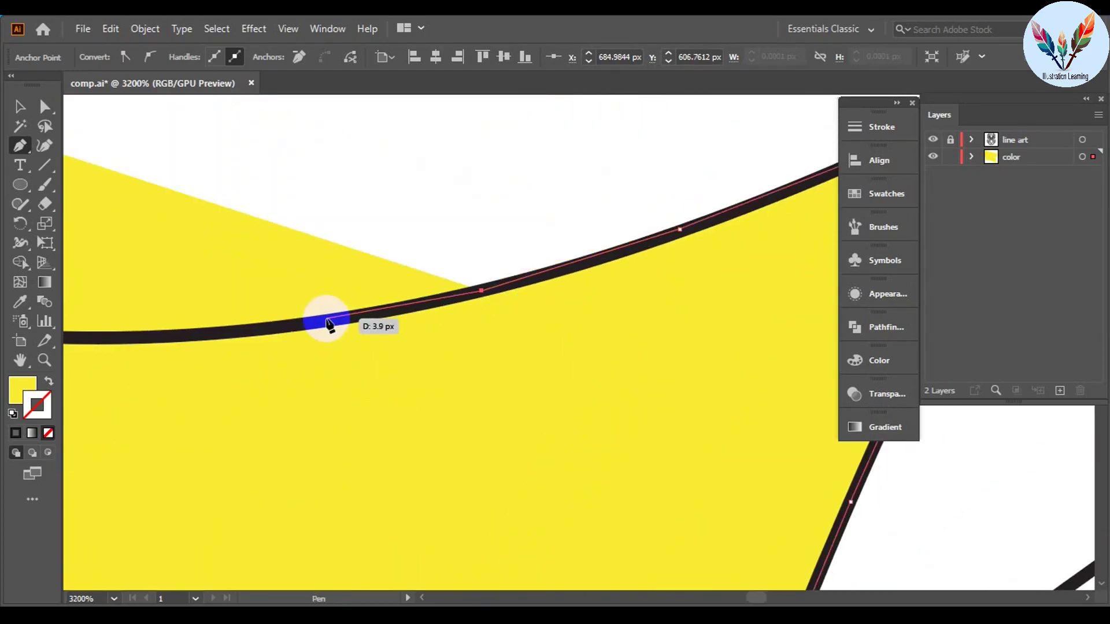
scroll(322, 322, "left", 5)
left_click(527, 409)
scroll(528, 409, "left", 5)
left_click(650, 381)
scroll(650, 382, "up", 5)
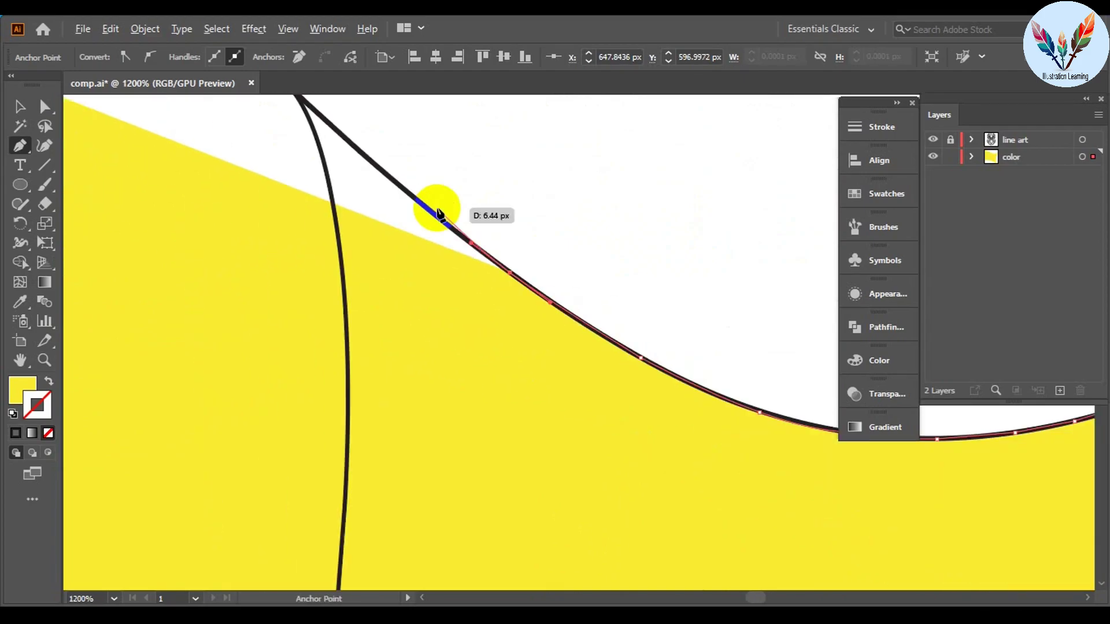
scroll(438, 210, "left", 5)
left_click(674, 421)
left_click(469, 225)
left_click_drag(379, 163, 293, 126)
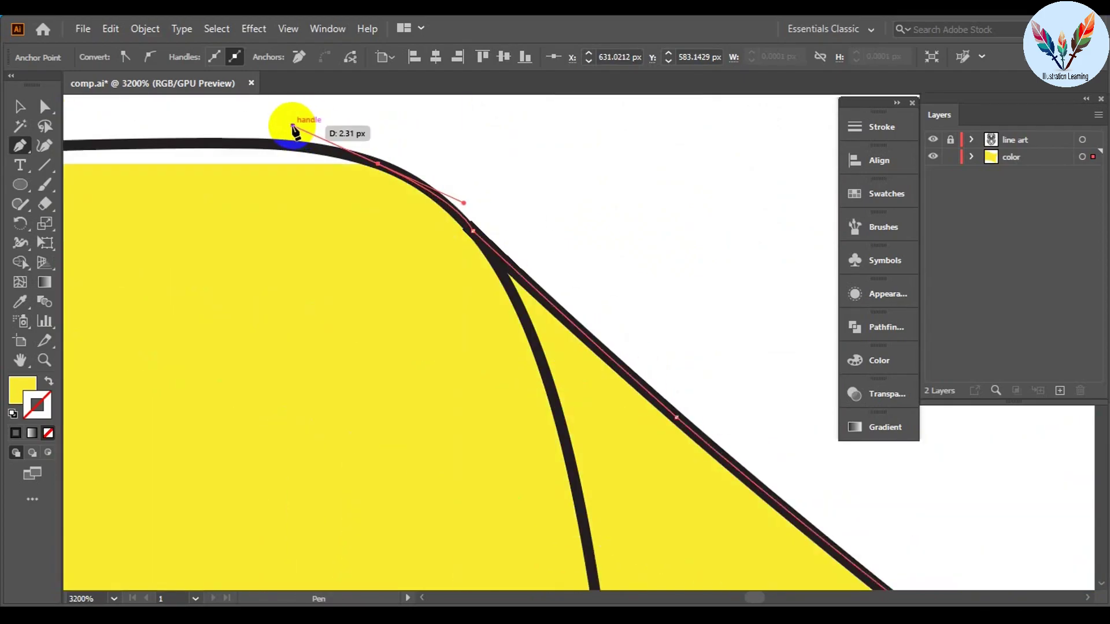
left_click(237, 158)
Step: Deselect the finished yellow shape and zoom in on the bodice
scroll(260, 222, "down", 4)
scroll(565, 298, "down", 4)
key("v")
left_click(699, 496)
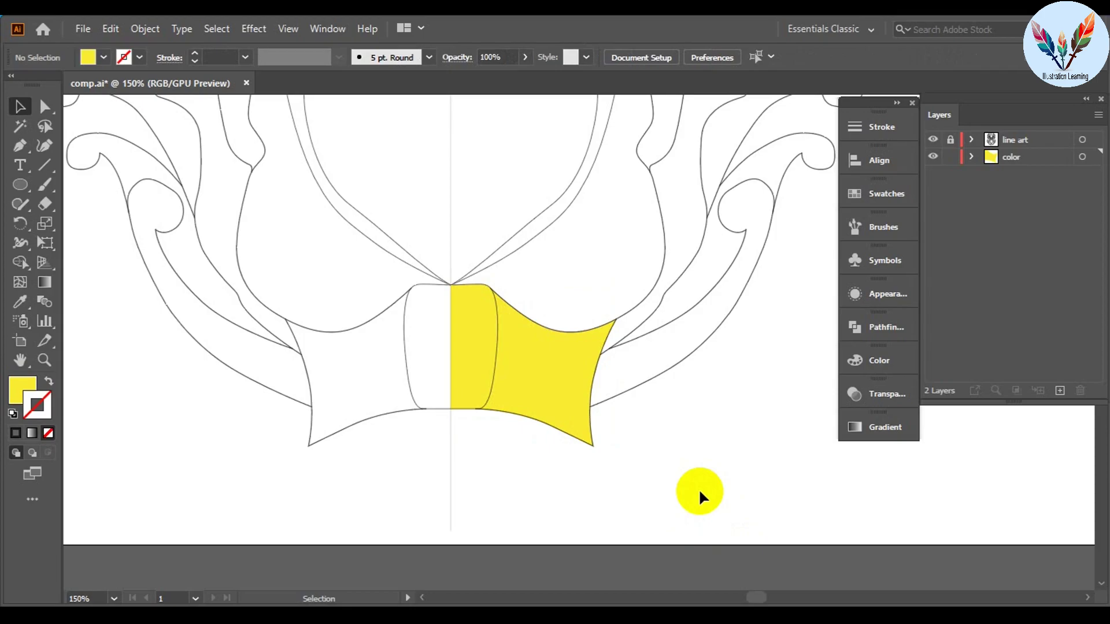
key("ctrl+plus")
key("ctrl+plus")
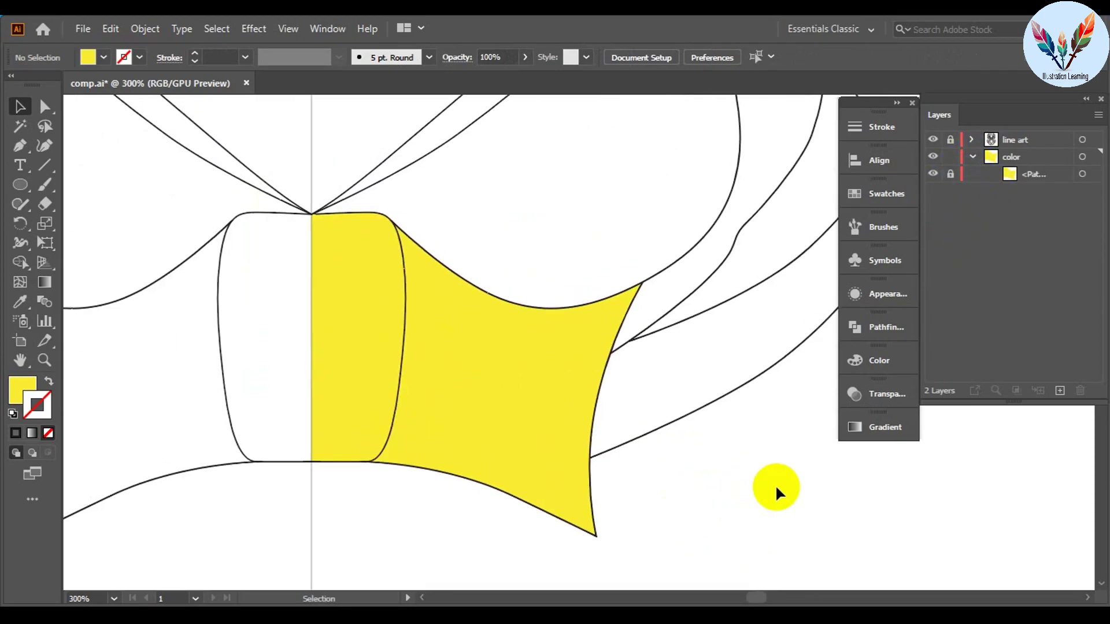
left_click(103, 56)
Step: Pick a lime-yellow fill and start the zigzag shading line across the bodice
left_click(19, 123)
scroll(341, 269, "up", 2)
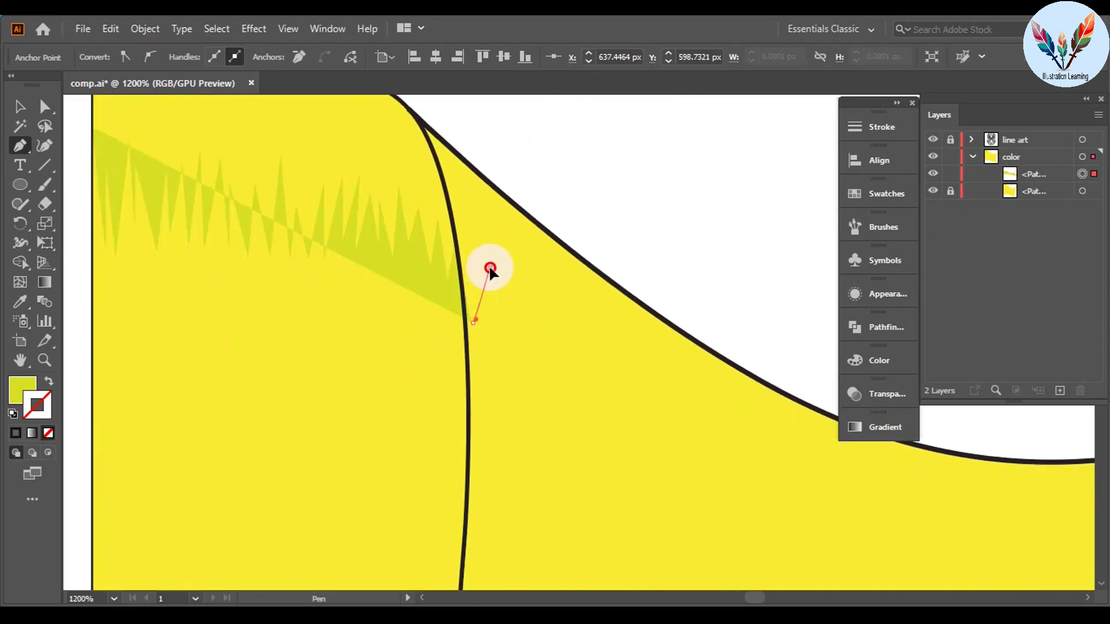
left_click(543, 379)
left_click(595, 445)
left_click(440, 348)
left_click(469, 327)
left_click(456, 376)
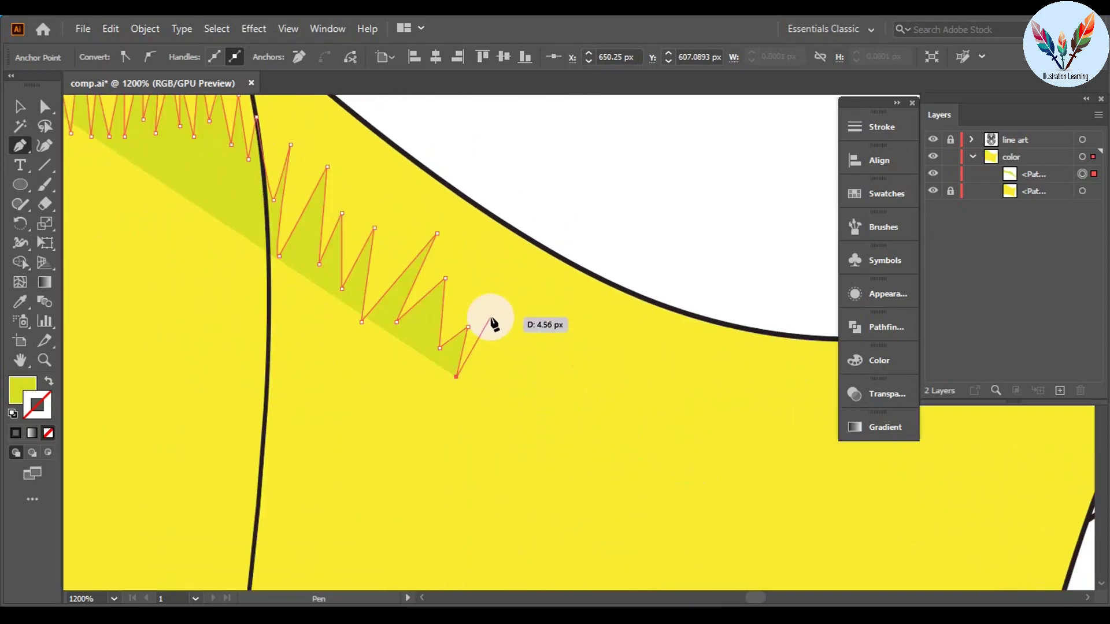
left_click(491, 317)
left_click(564, 436)
left_click(638, 397)
Step: Continue the jagged shading zigzag rightward to the bodice's right edge
left_click_drag(638, 397, 386, 333)
left_click(486, 342)
left_click(531, 351)
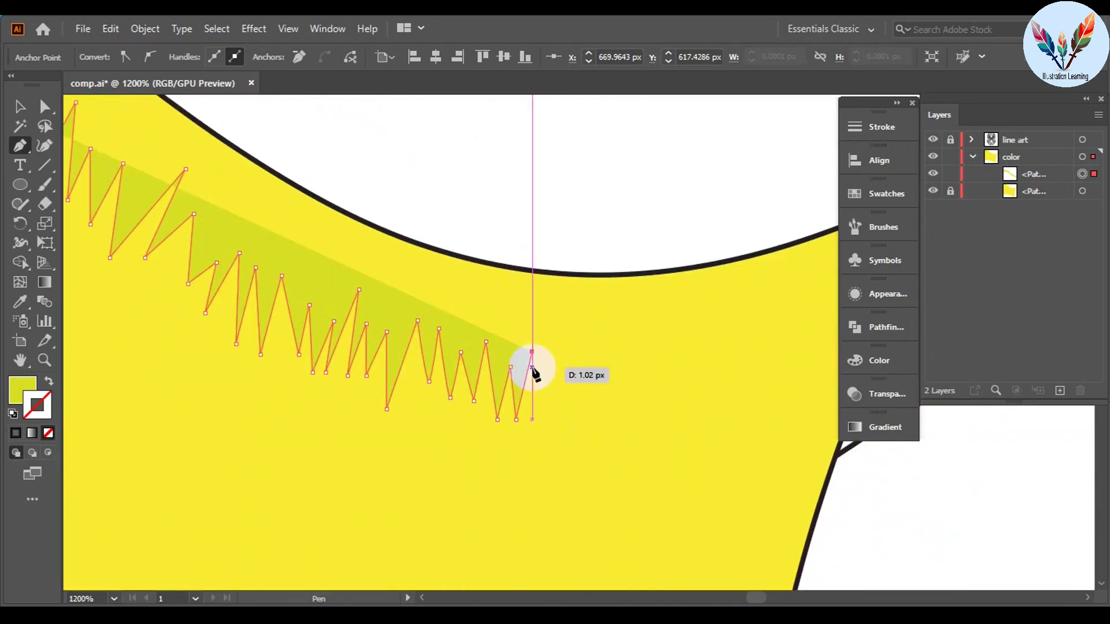
left_click(594, 401)
left_click_drag(595, 401, 466, 422)
left_click(565, 327)
left_click_drag(564, 327, 448, 328)
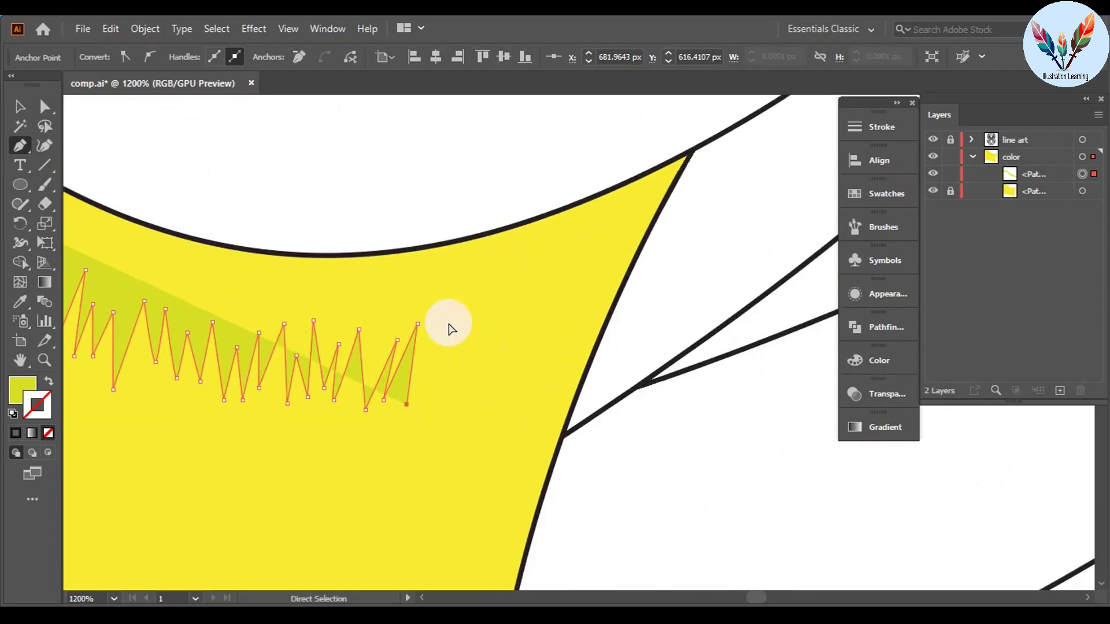
left_click(484, 315)
left_click(480, 417)
left_click(493, 375)
left_click(493, 424)
left_click(525, 282)
Step: Trace the shading up the right and top edges and close it at the start point
scroll(562, 397, "up", 3)
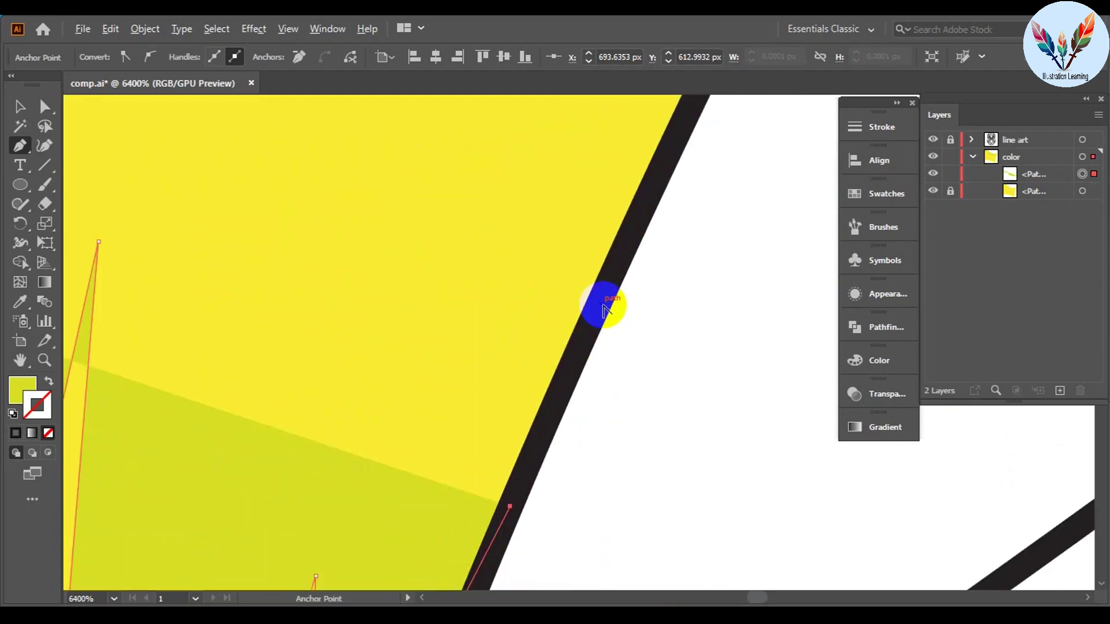
scroll(471, 463, "down", 2)
left_click(595, 248)
scroll(449, 330, "up", 2)
left_click(552, 292)
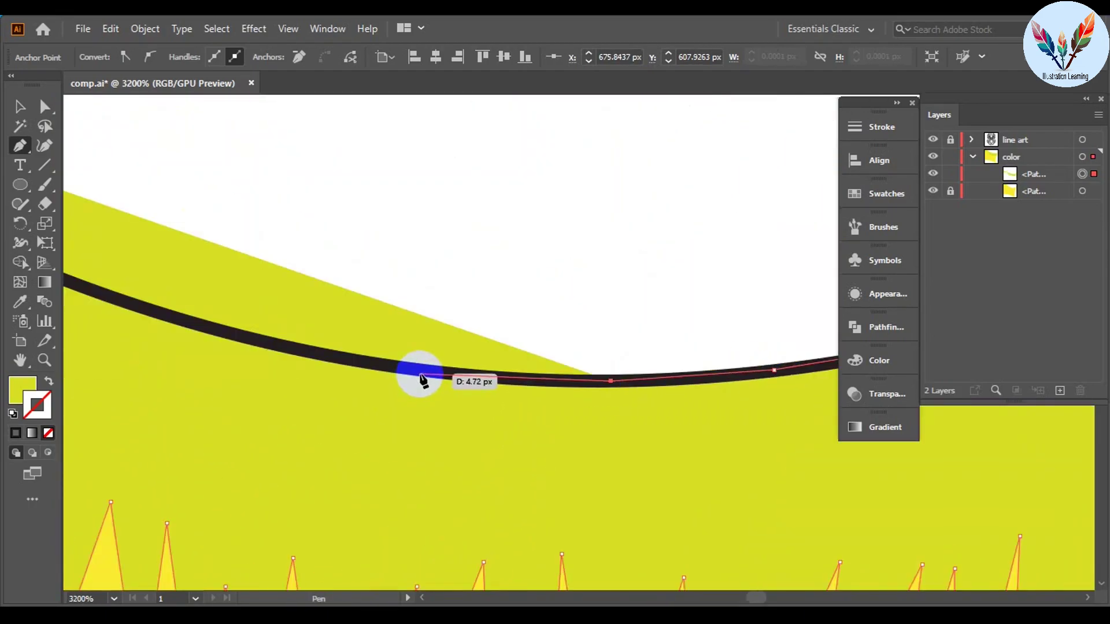
scroll(393, 369, "left", 5)
left_click(341, 329)
scroll(341, 329, "left", 5)
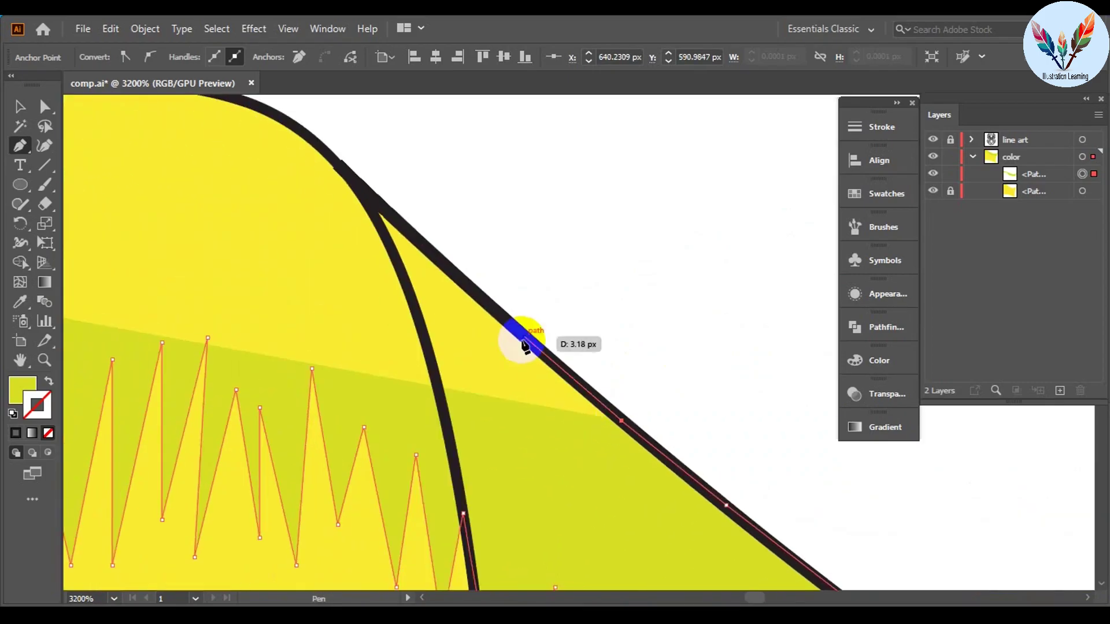
left_click(523, 334)
scroll(349, 168, "up", 3)
left_click(355, 257)
scroll(241, 342, "up", 2)
left_click(148, 345)
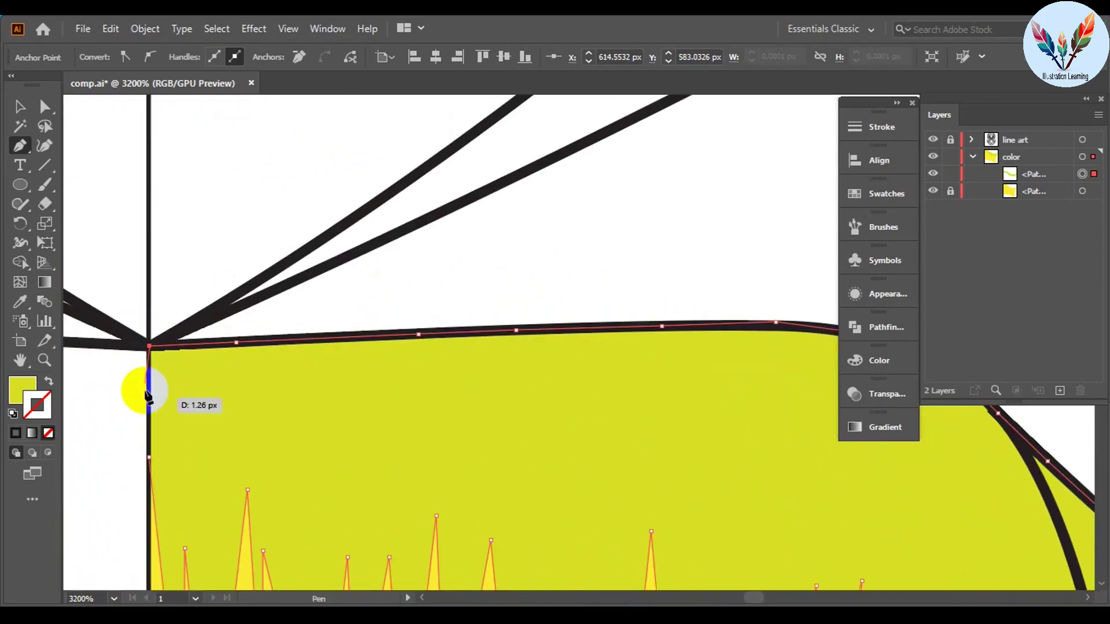
Step: Zoom out and deselect the finished shading shape
key("ctrl+0")
key("v")
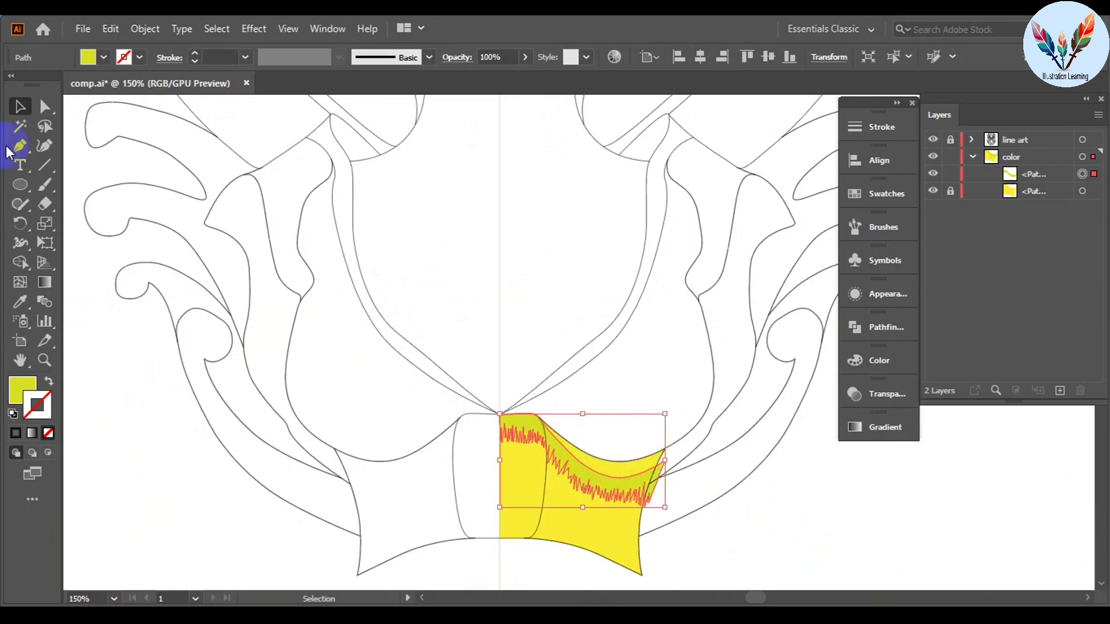
key("a")
left_click(850, 564)
scroll(850, 564, "up", 2)
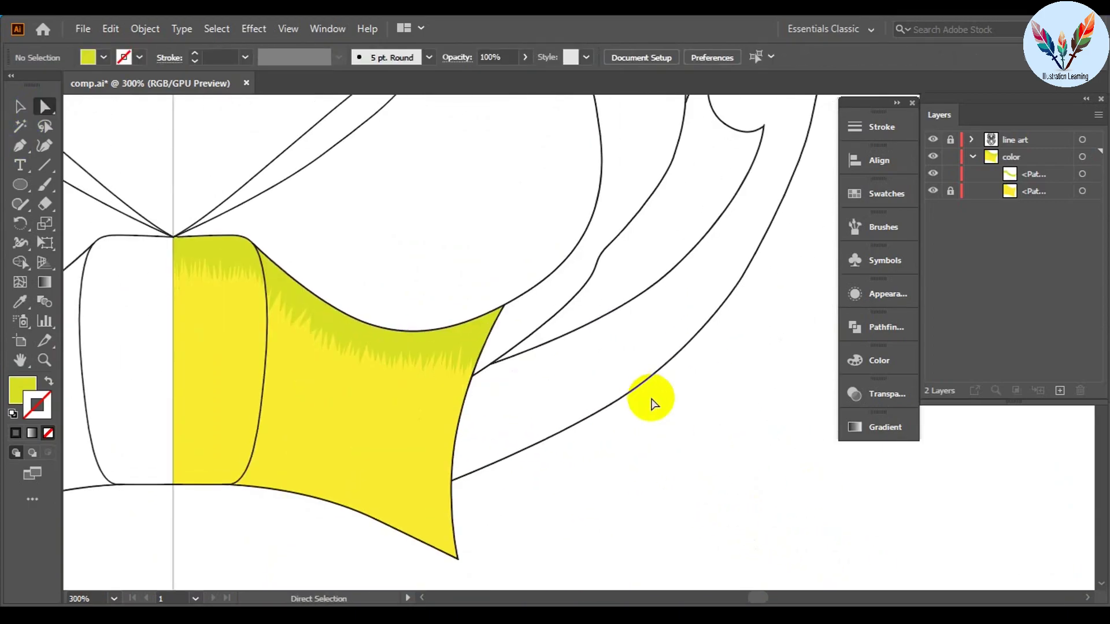
Step: Set the jagged shading's red value to 226 in the Color panel
left_click(509, 326)
left_click(878, 360)
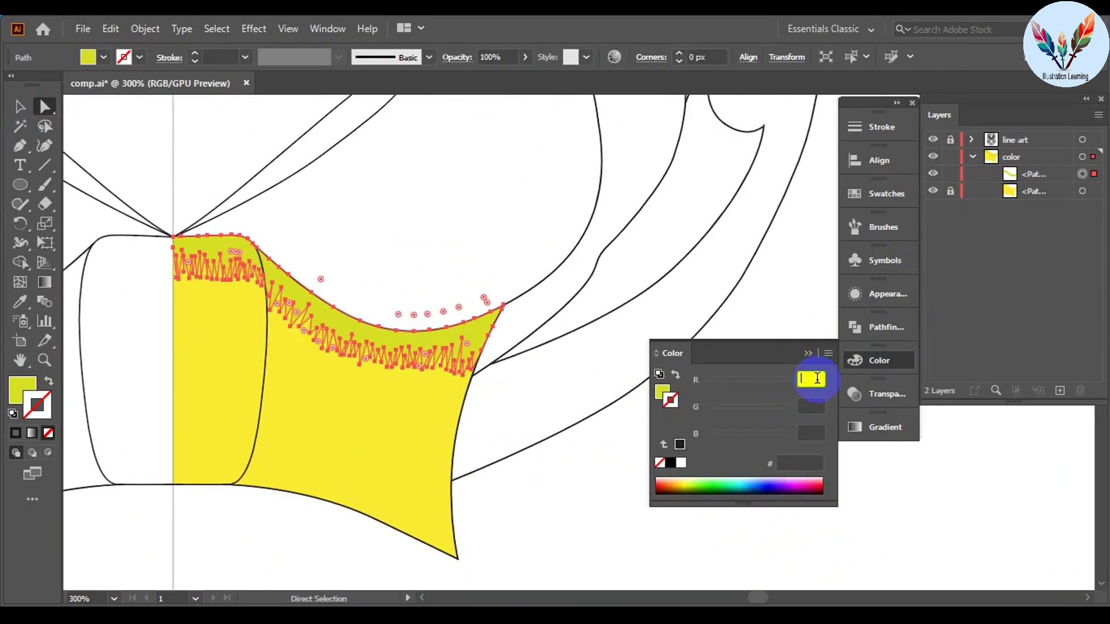
type("226")
left_click(811, 405)
left_click(618, 507)
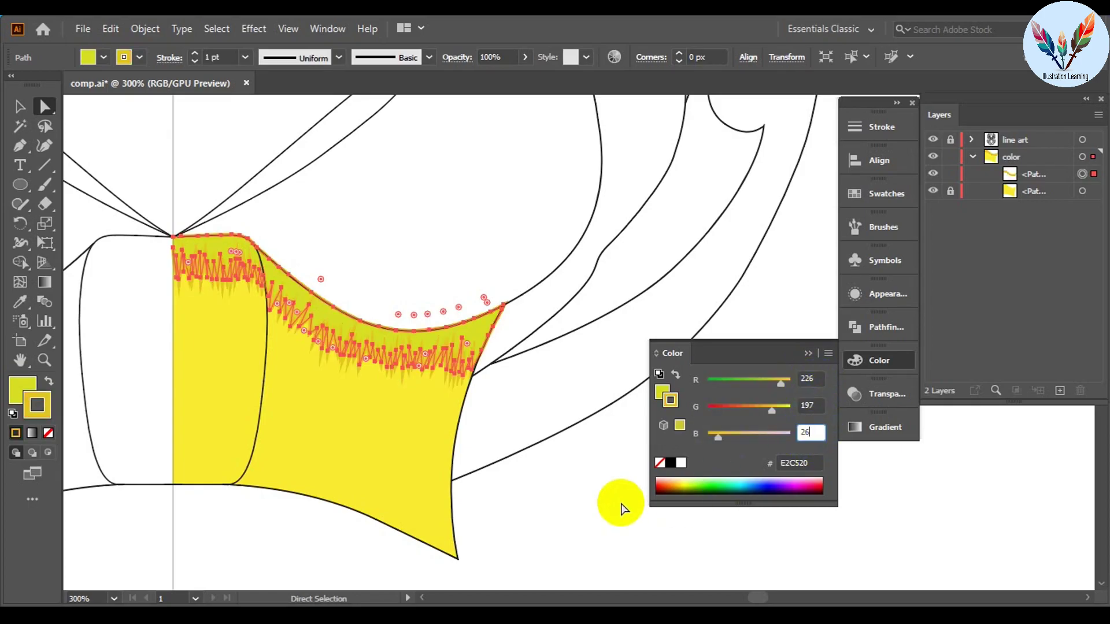
scroll(485, 355, "up", 3)
scroll(609, 493, "down", 3)
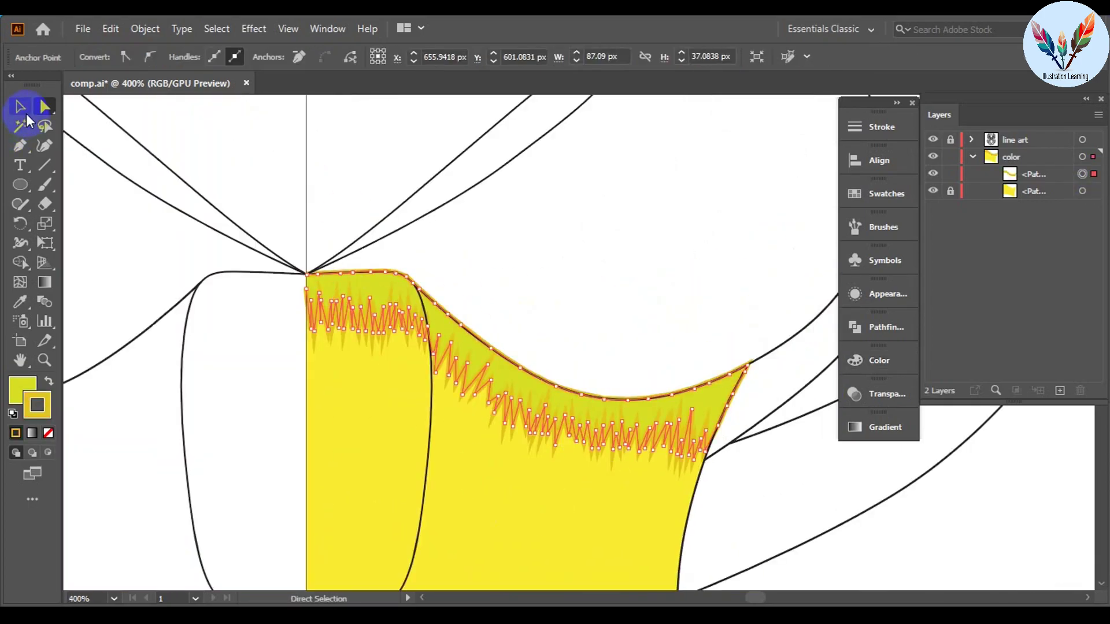
Step: Remove the shading's outline and reselect it to adjust its colour options
left_click(409, 309)
left_click(139, 57)
left_click(12, 87)
key("ctrl+shift+a")
left_click_drag(571, 242, 503, 200)
left_click(376, 278)
left_click(855, 360)
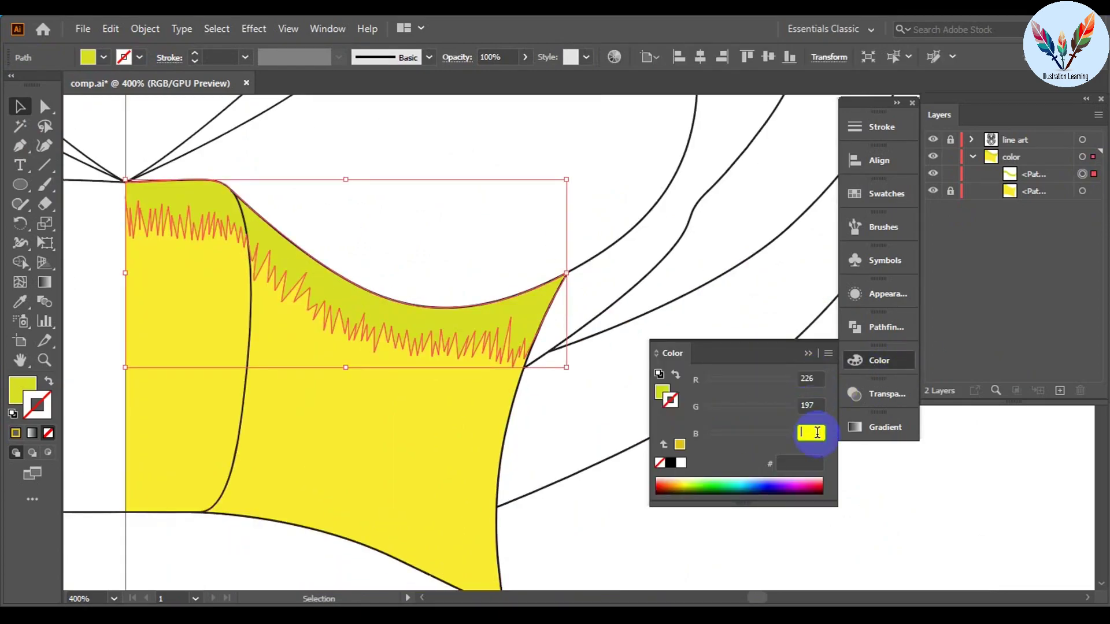
left_click(433, 419)
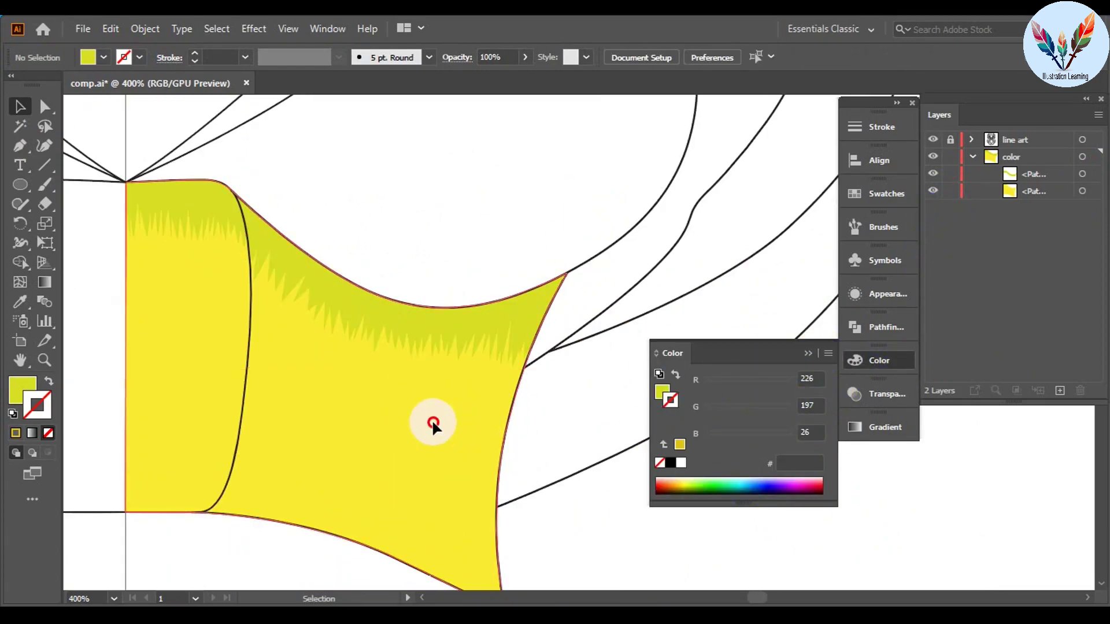
left_click(828, 353)
left_click(894, 453)
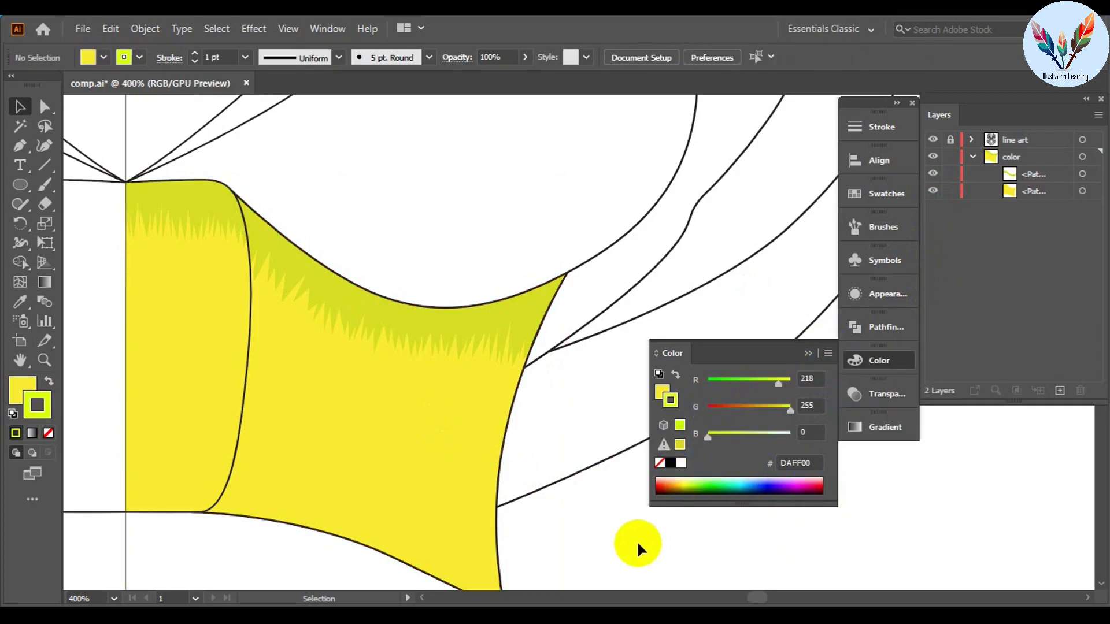
Step: Set the shading's green to 197 and blue to 26, making it gold E2C51A
left_click(104, 56)
left_click(193, 355)
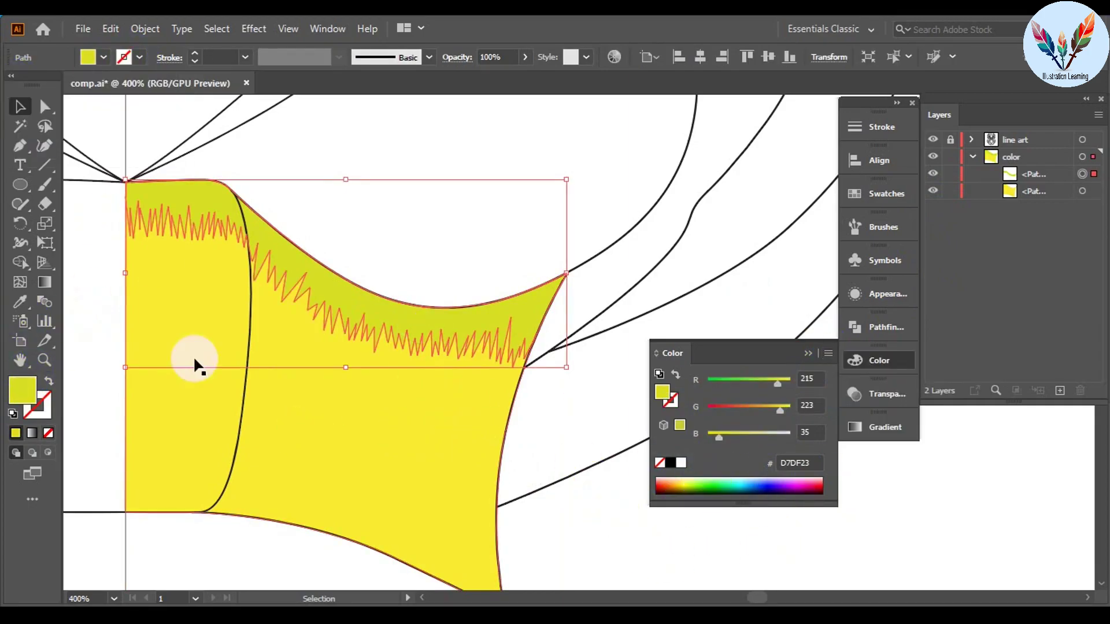
type("197")
left_click(796, 433)
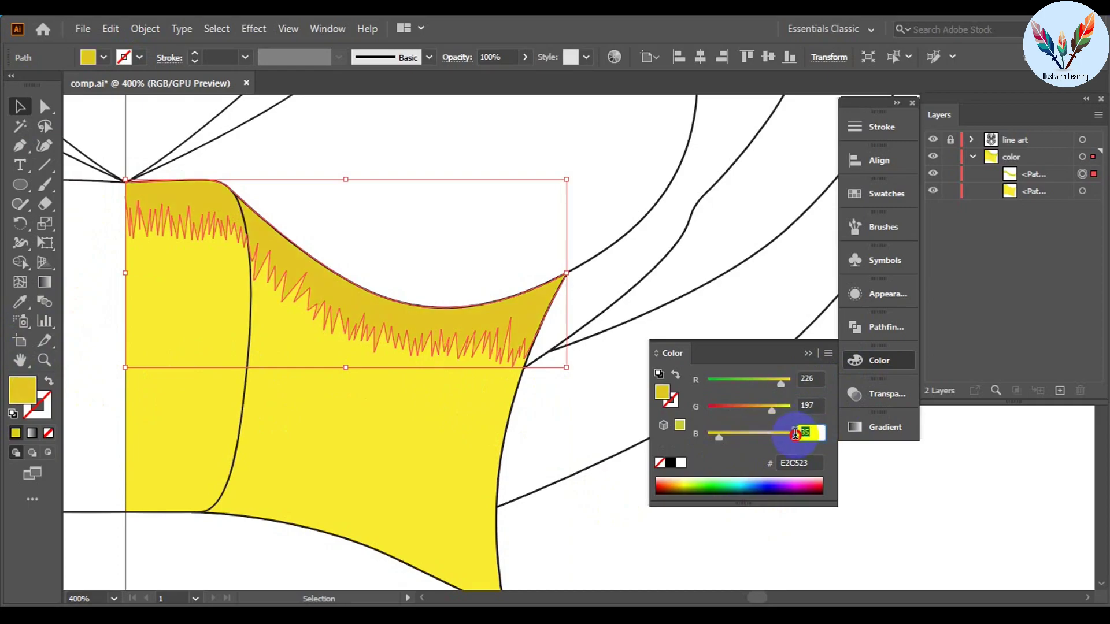
type("26")
left_click(769, 588)
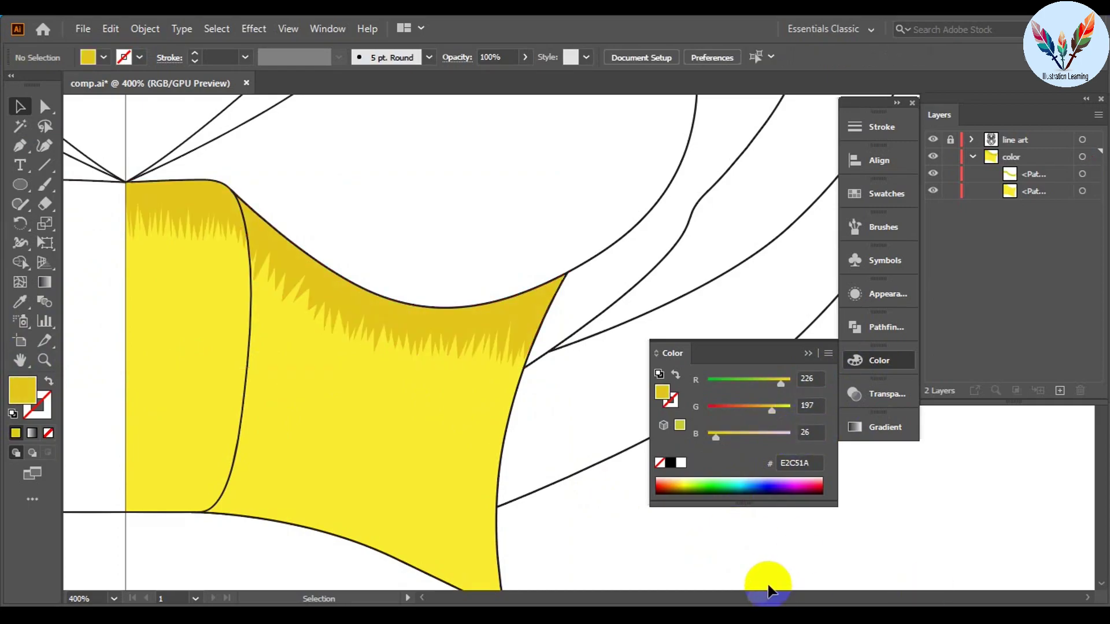
scroll(543, 448, "down", 4)
scroll(550, 491, "down", 1)
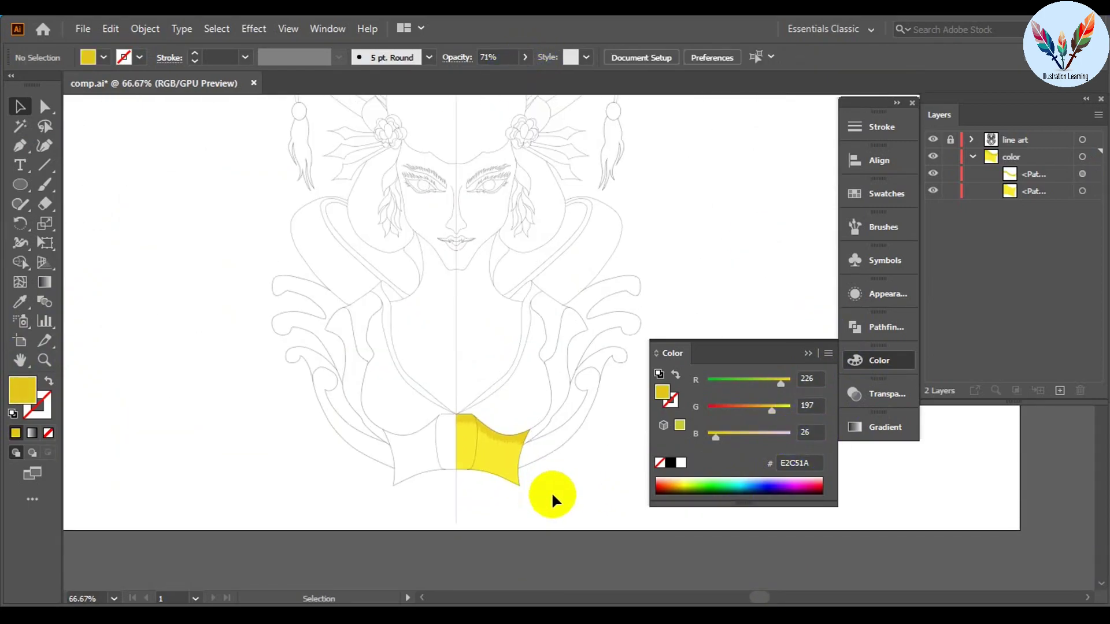
Step: Retone the main yellow bodice fill to match the gold shading
left_click(493, 462)
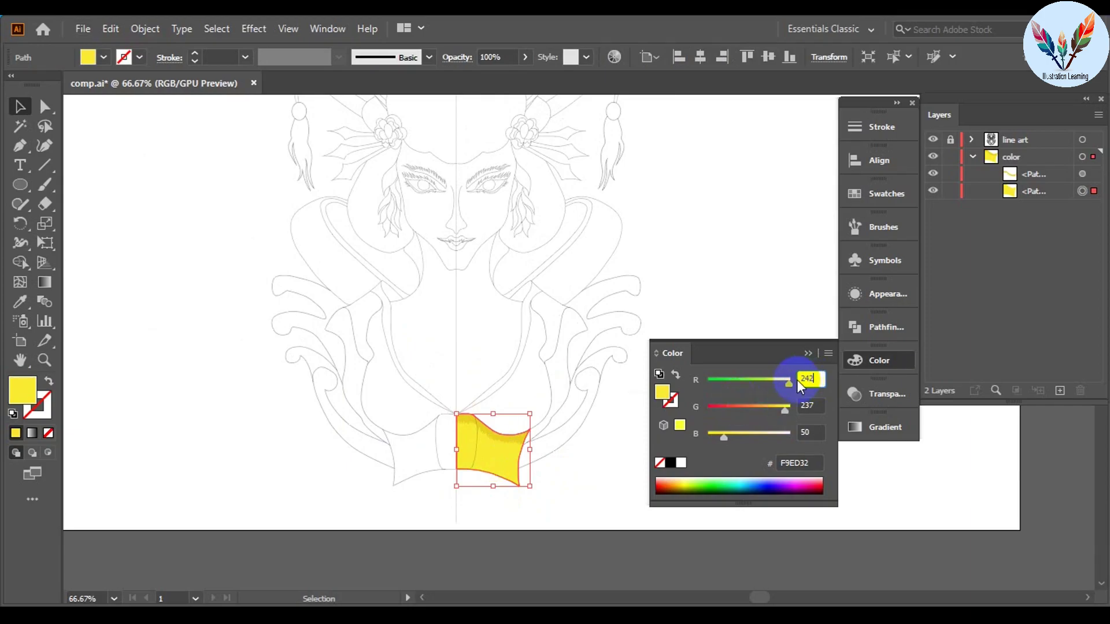
left_click(588, 506)
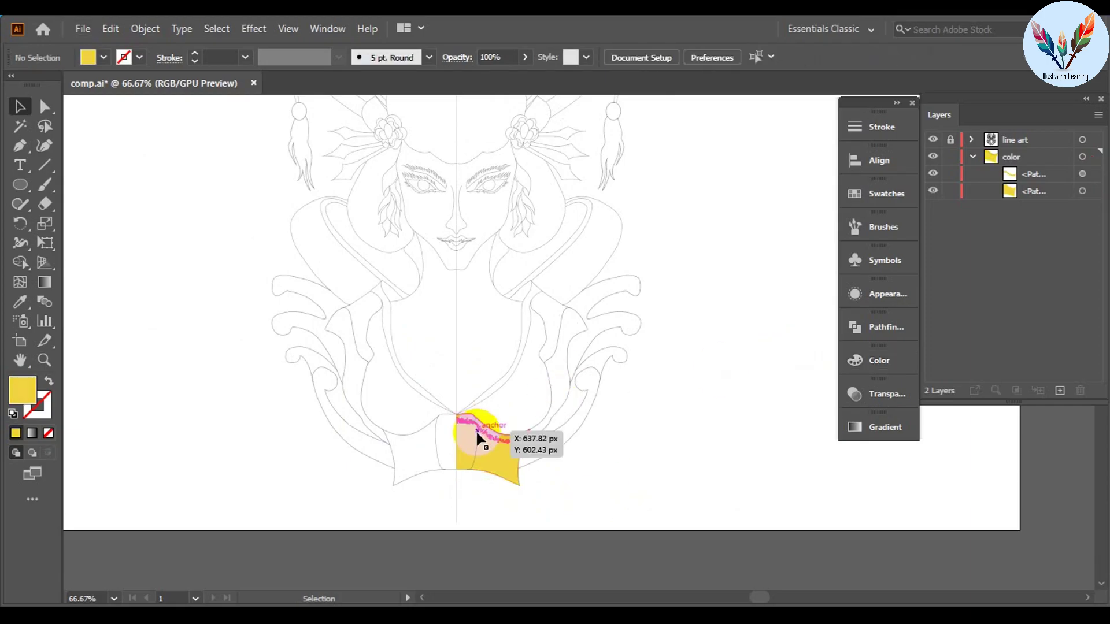
scroll(476, 429, "up", 2)
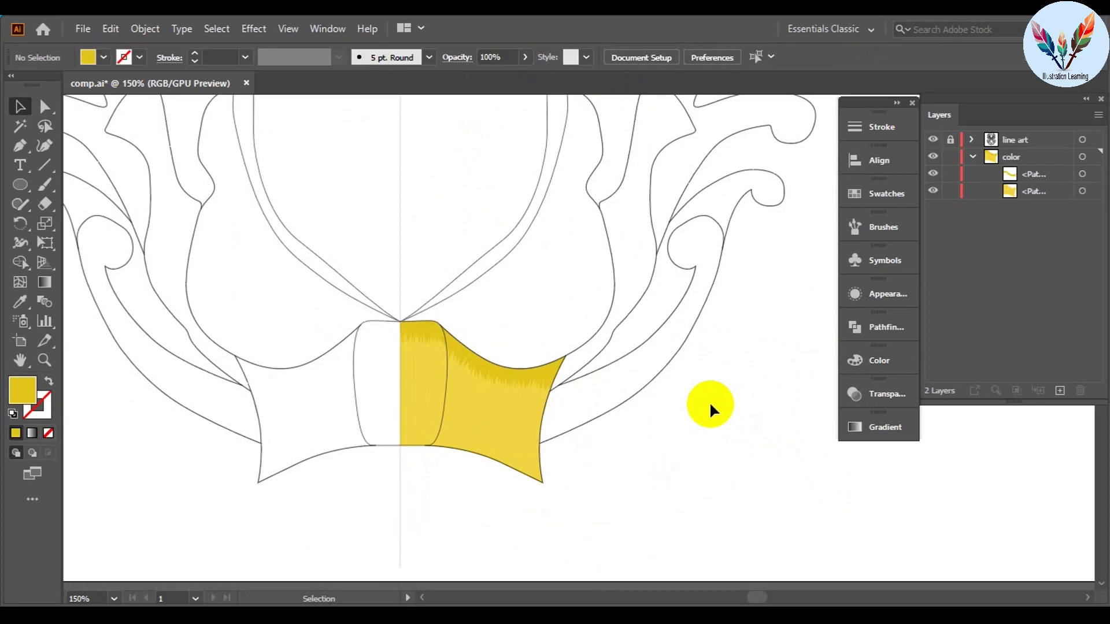
Step: Start a jagged gold shading shape on the front of the bodice's right half
left_click(1017, 174)
scroll(434, 454, "up", 7)
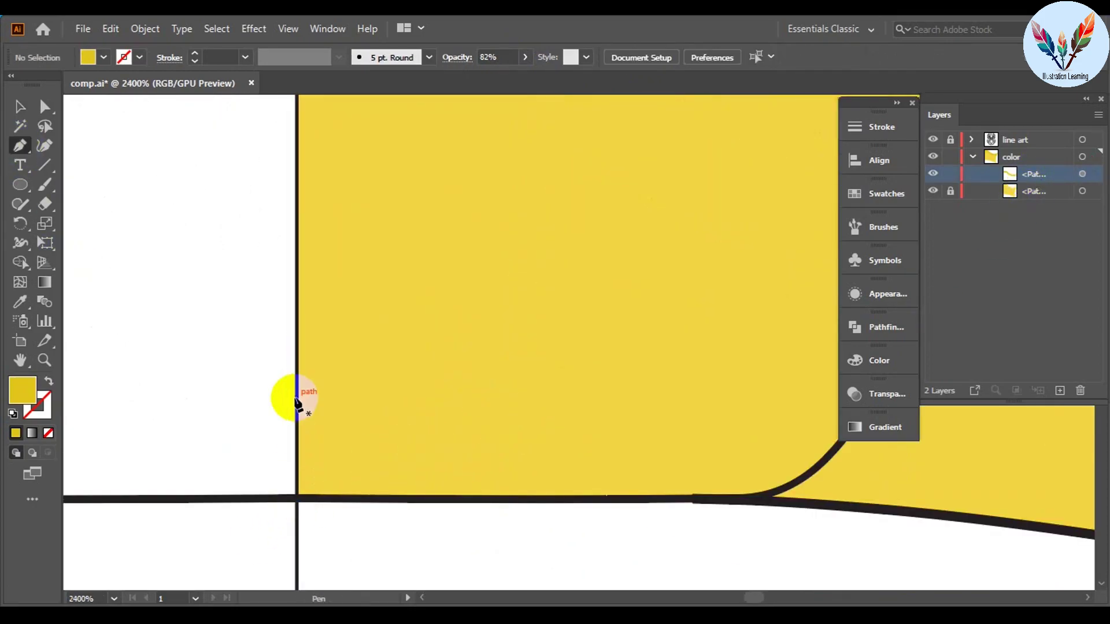
left_click(297, 396)
left_click(322, 154)
left_click(347, 372)
left_click(376, 144)
scroll(429, 400, "down", 3)
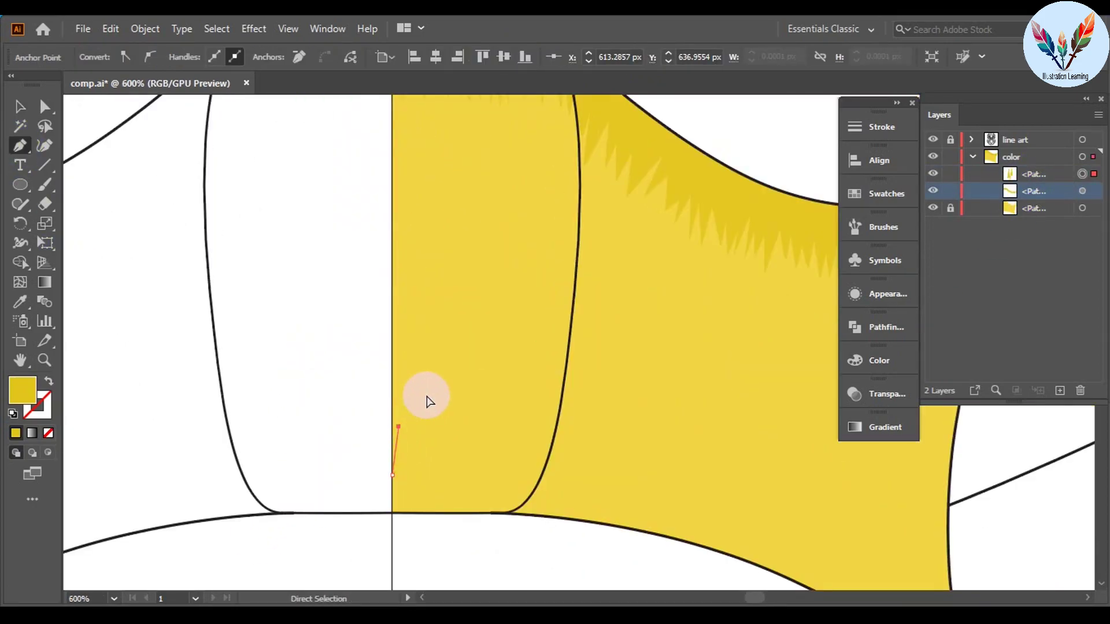
left_click(400, 318)
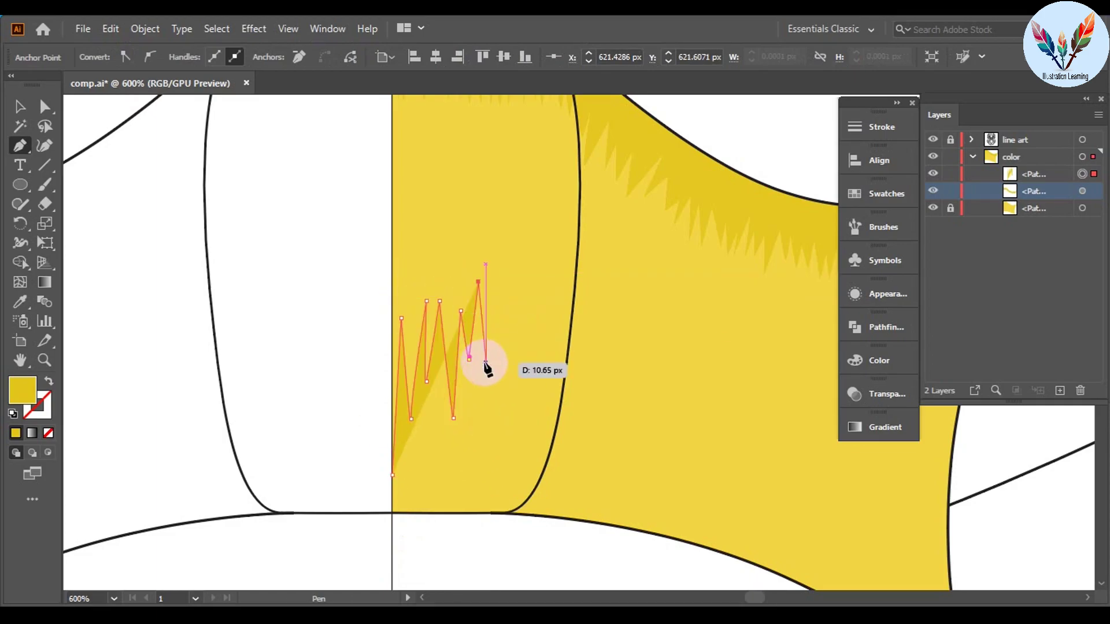
Step: Extend the zigzag shading across the lower bodice, ending at its right edge
left_click(551, 390)
mouse_move(395, 357)
left_mouse_down()
mouse_move(395, 326)
mouse_move(364, 297)
left_mouse_up()
left_click(508, 386)
left_click(502, 325)
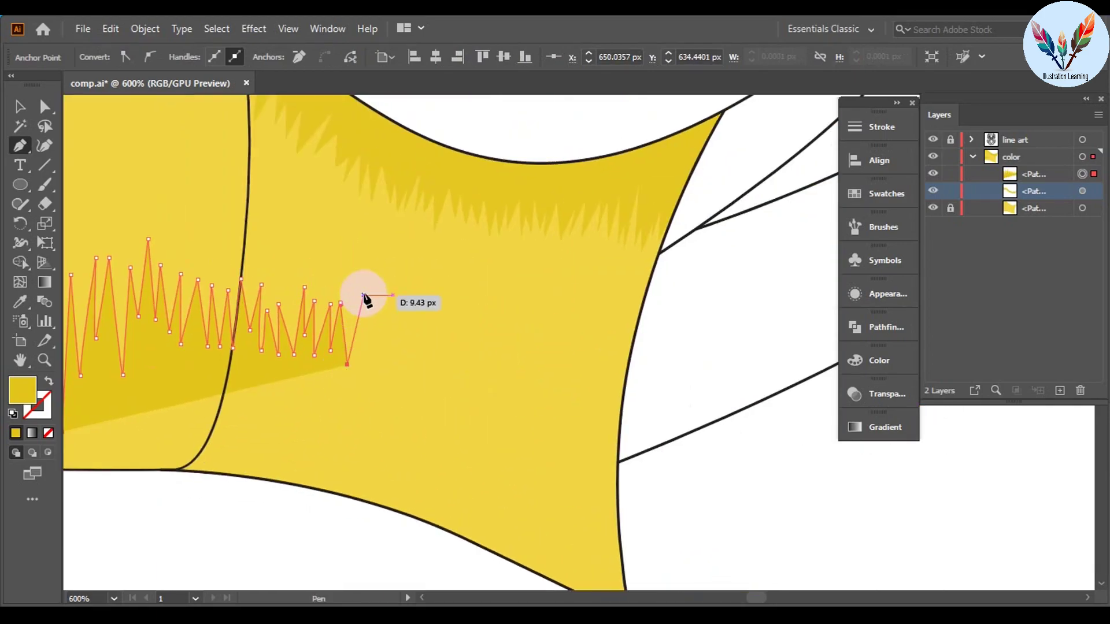
left_click(426, 303)
left_click(461, 303)
left_click(504, 314)
left_click(527, 305)
left_click(569, 319)
left_click(605, 331)
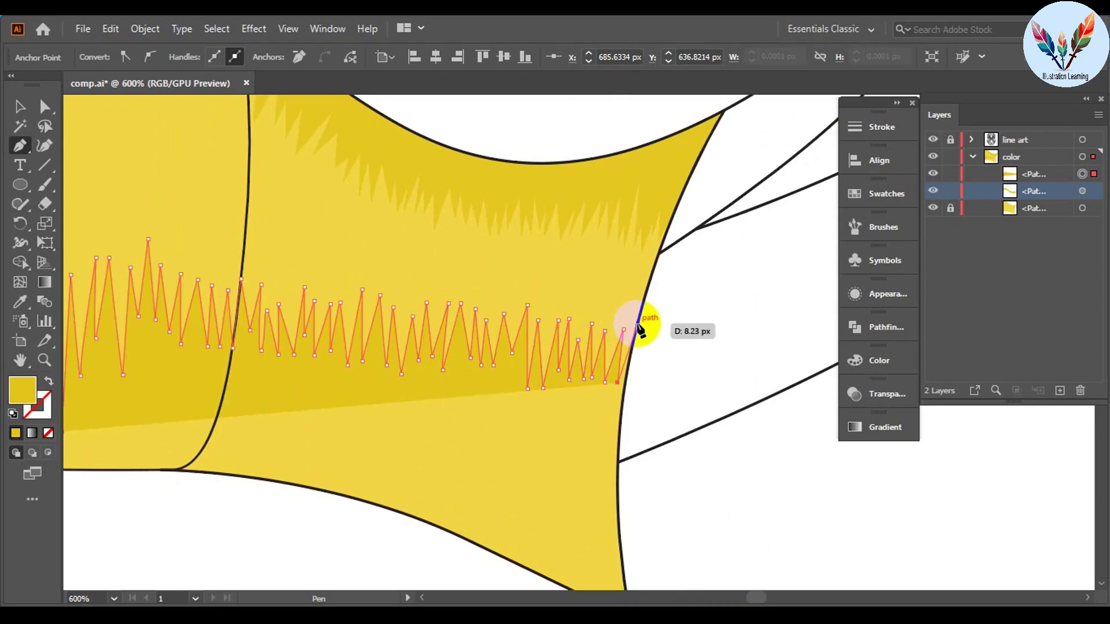
scroll(638, 326, "up", 2)
scroll(624, 459, "up", 1)
scroll(549, 425, "up", 1)
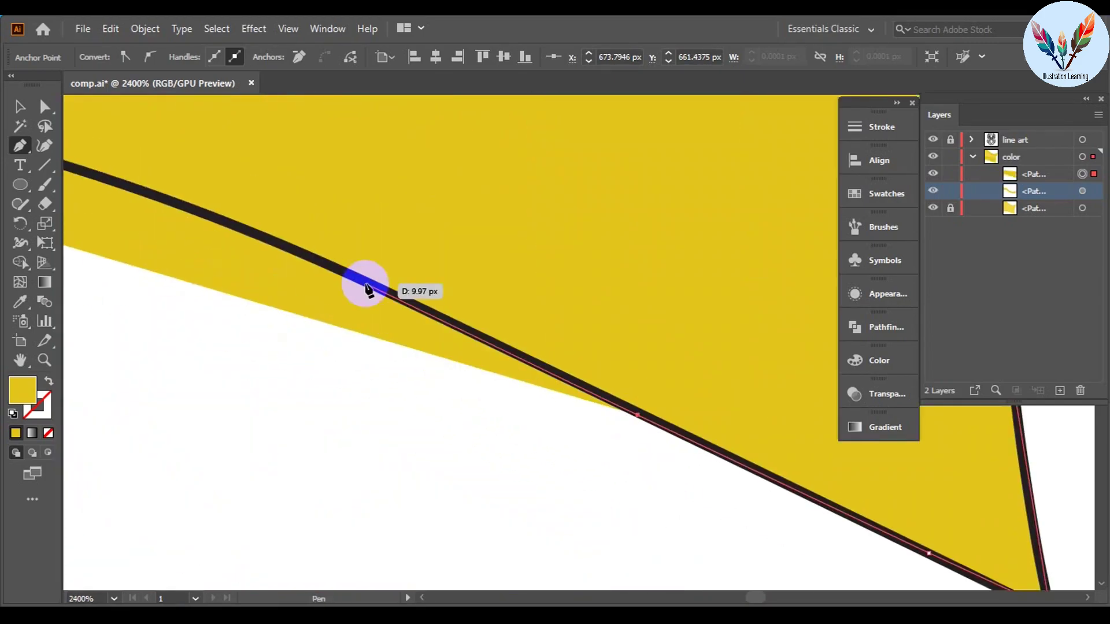
scroll(515, 310, "down", 2)
scroll(302, 293, "up", 2)
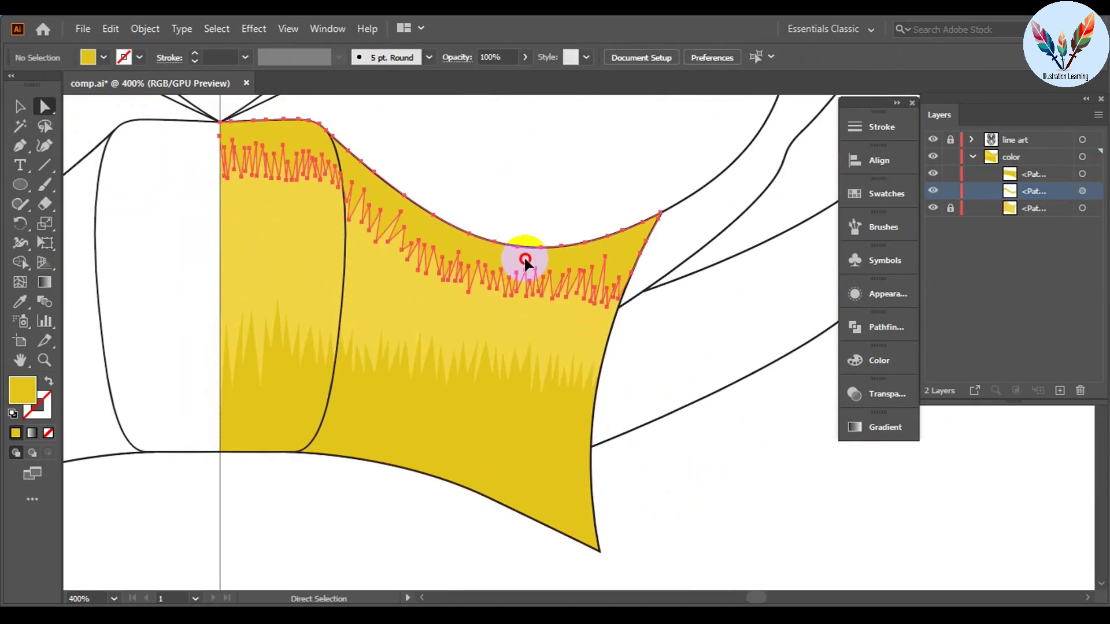
Step: Pull the stray shading spike's tip back inside the bodice outline
left_click_drag(662, 397, 370, 370)
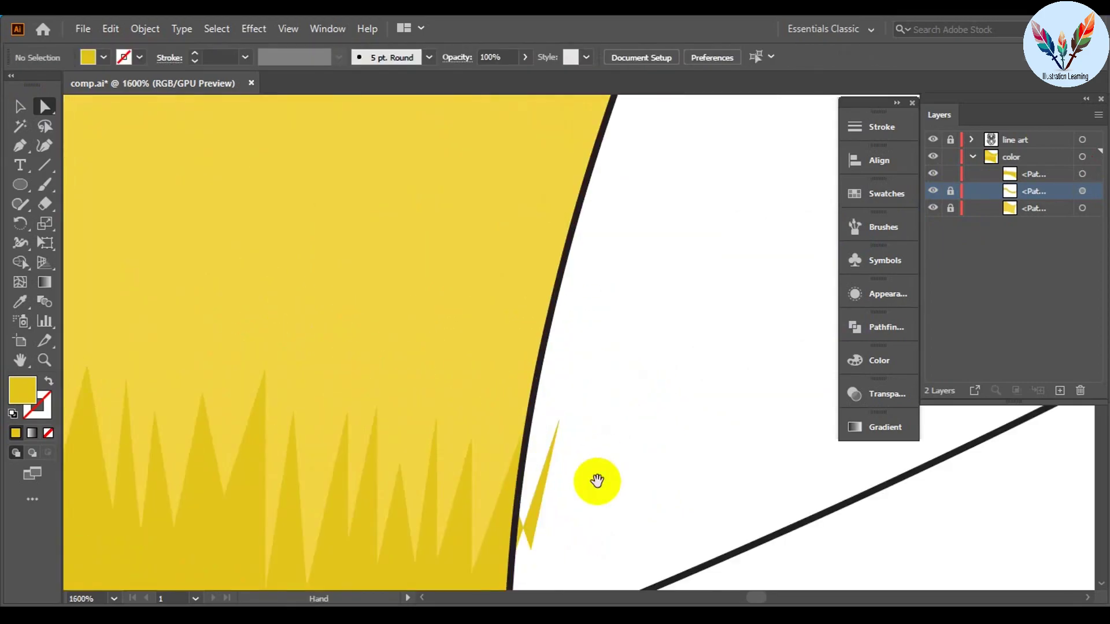
scroll(533, 317, "up", 4)
left_click_drag(446, 372, 474, 289)
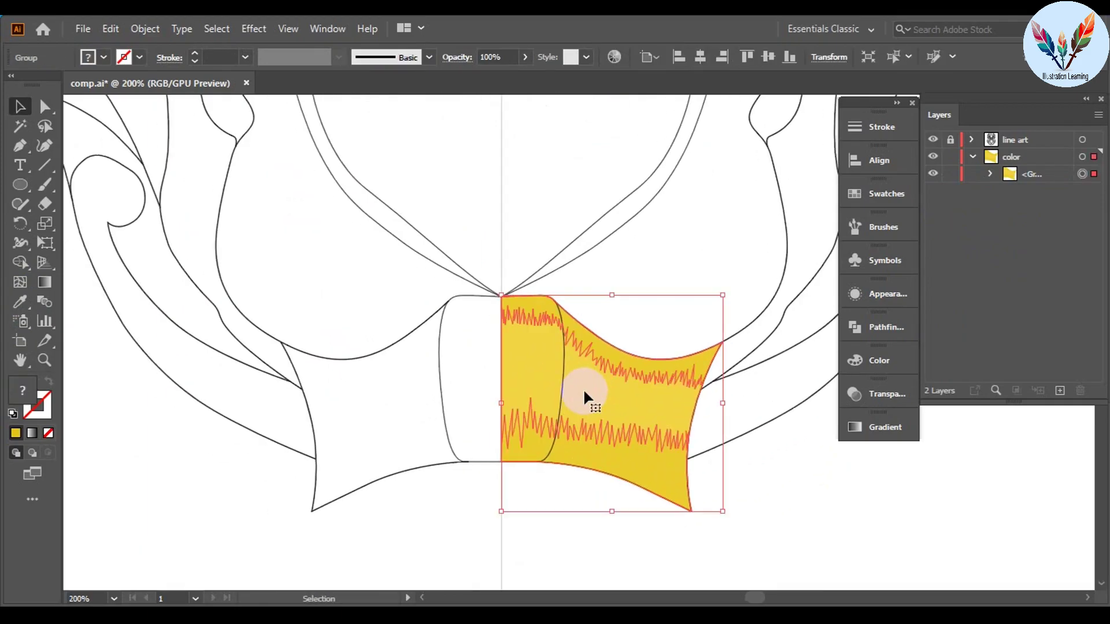
Step: Mirror the grouped yellow bodice half so the whole bodice is coloured
right_click(584, 390)
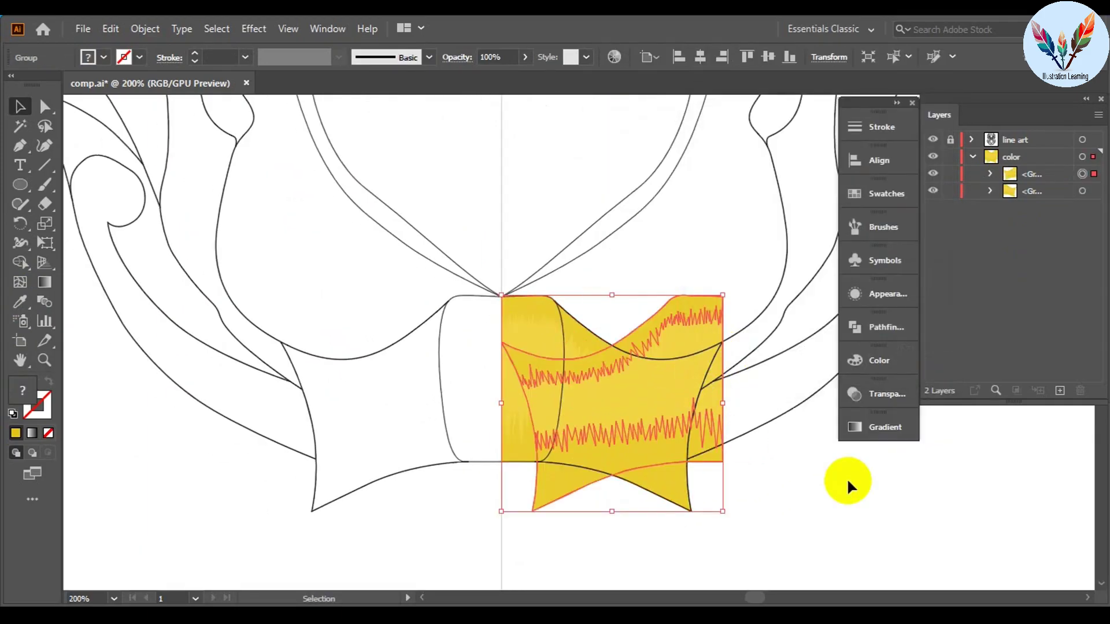
scroll(555, 443, "down", 5)
scroll(515, 352, "down", 5)
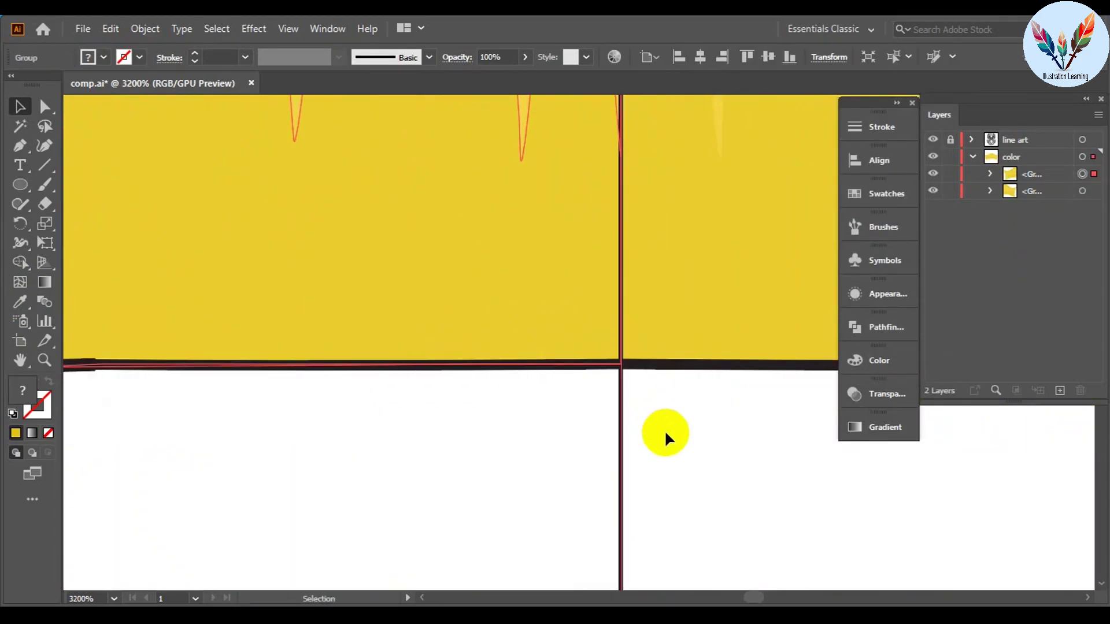
scroll(664, 429, "down", 5)
Step: Start a blue Pen shape at the bodice corner, tracing along the collar's edge line
left_click(20, 147)
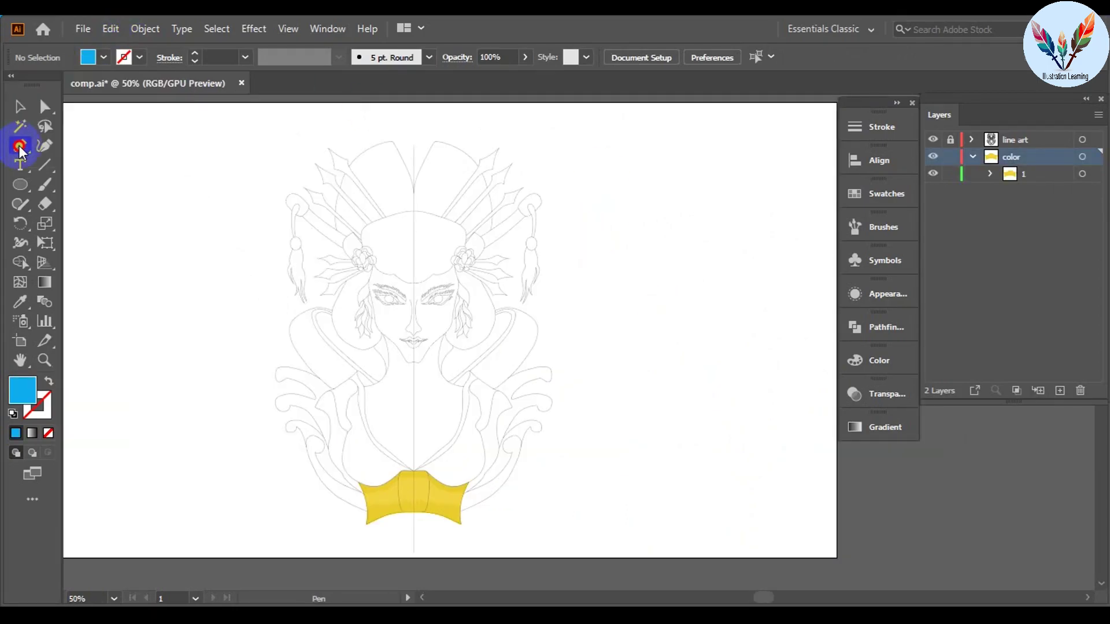
left_click(467, 479)
scroll(467, 478, "up", 5)
scroll(421, 478, "up", 5)
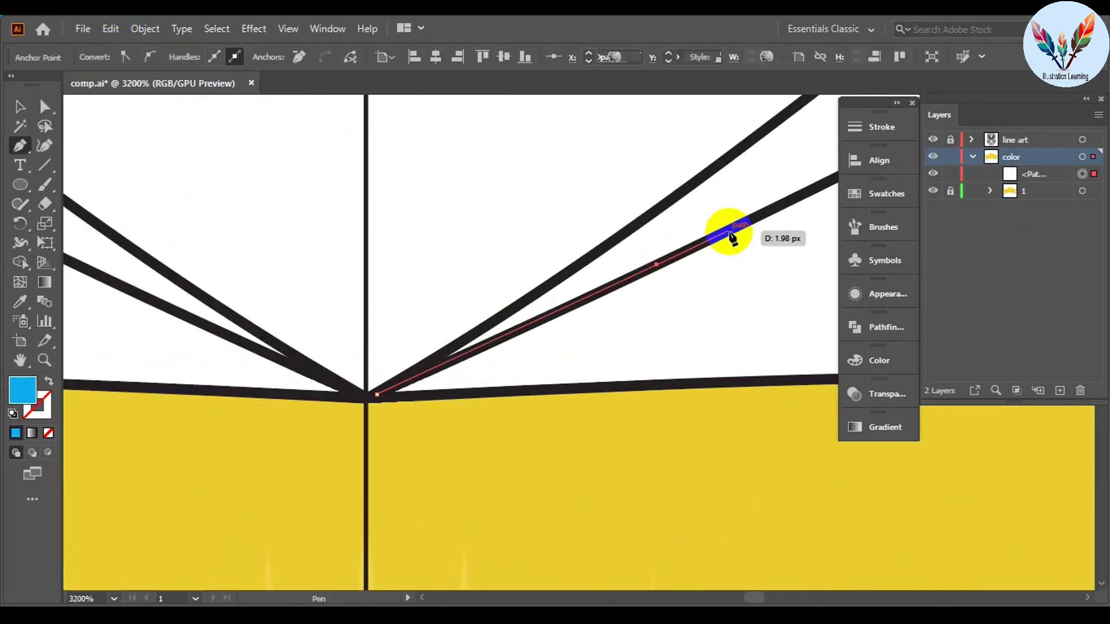
left_click(346, 358)
left_click(518, 291)
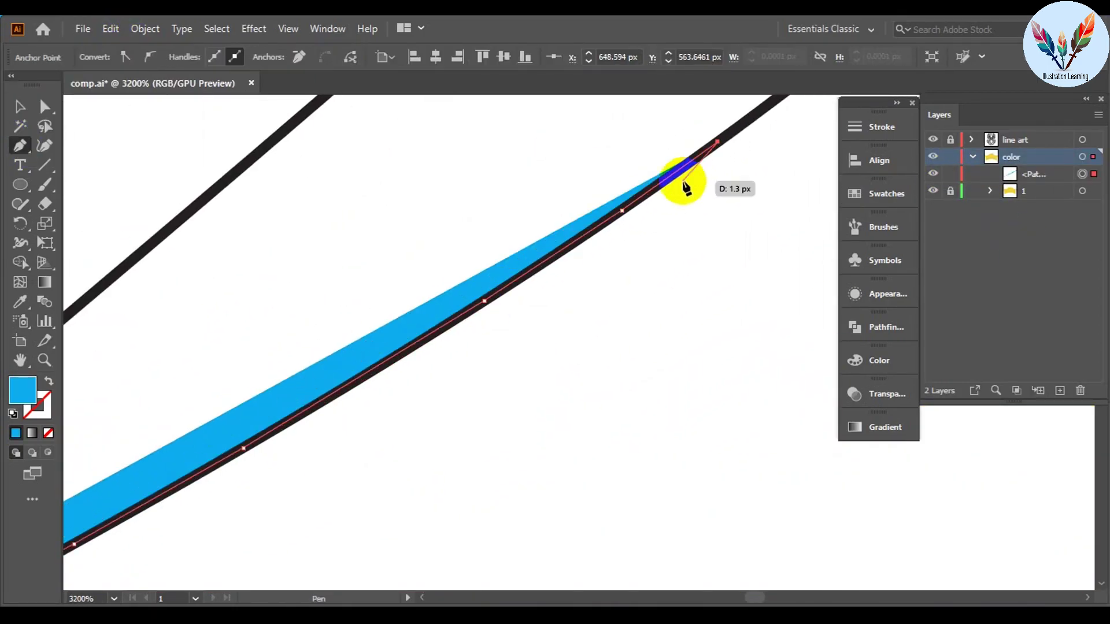
left_click(681, 173)
mouse_move(680, 174)
left_mouse_down()
mouse_move(549, 297)
mouse_move(507, 228)
left_mouse_up()
Step: Continue placing points up the collar's edge toward its top
left_click(383, 453)
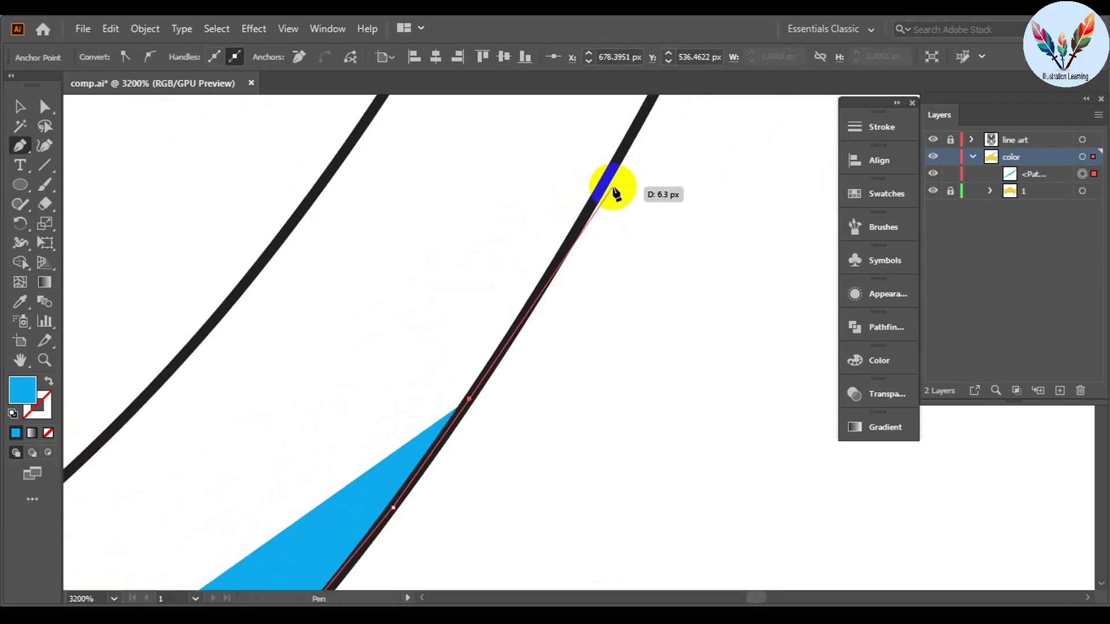
left_click(589, 225)
left_click(625, 160)
mouse_move(625, 161)
left_mouse_down()
mouse_move(570, 173)
mouse_move(590, 154)
mouse_move(473, 435)
mouse_move(503, 248)
left_mouse_up()
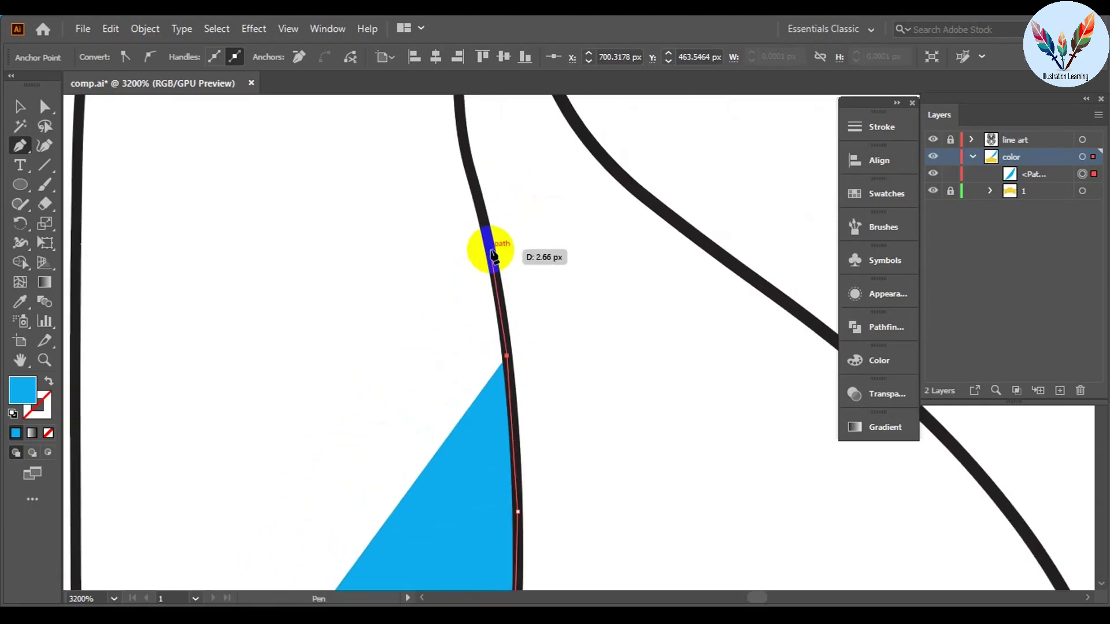
left_click(450, 345)
left_click_drag(451, 325, 471, 280)
left_click(508, 204)
Step: Follow the collar's long outer curve back down toward the bodice corner
scroll(509, 217, "down", 2)
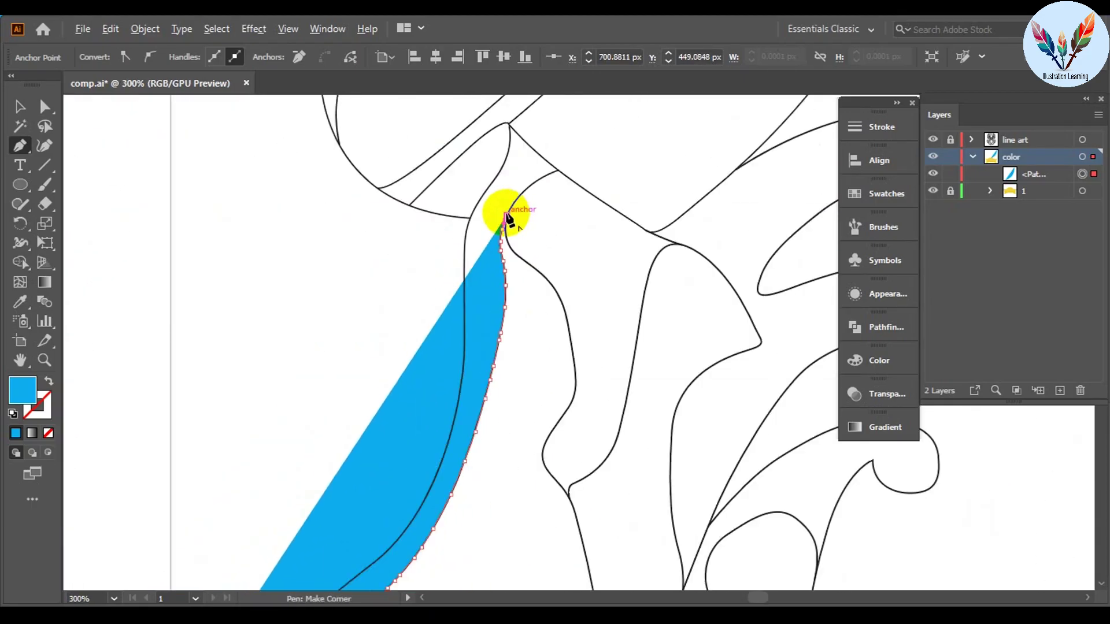
scroll(450, 391, "up", 2)
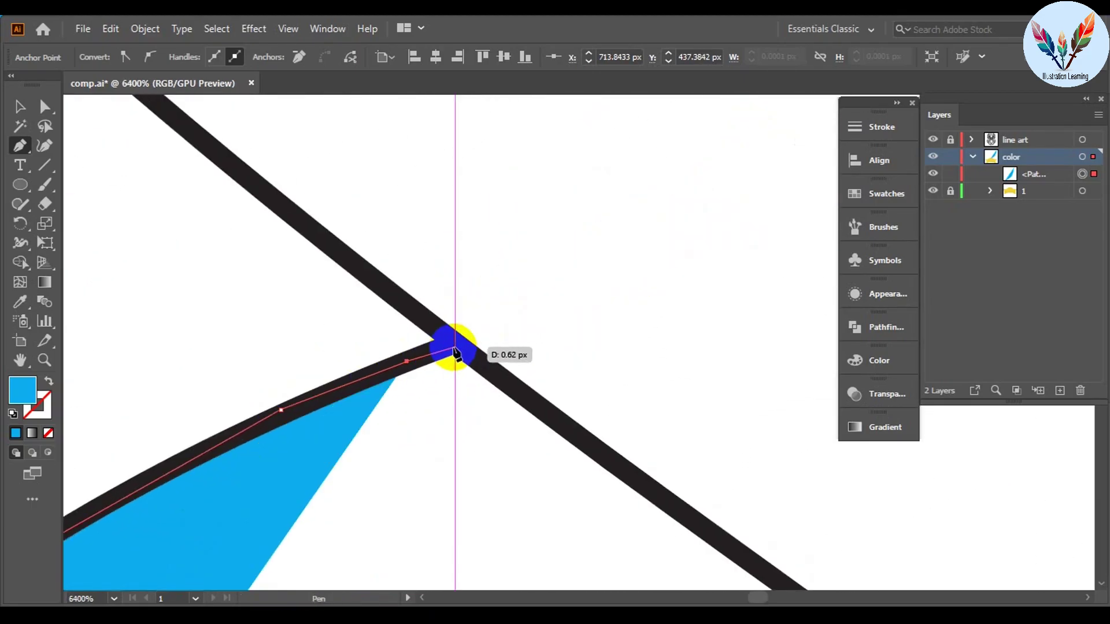
scroll(423, 376, "down", 10)
scroll(421, 373, "up", 10)
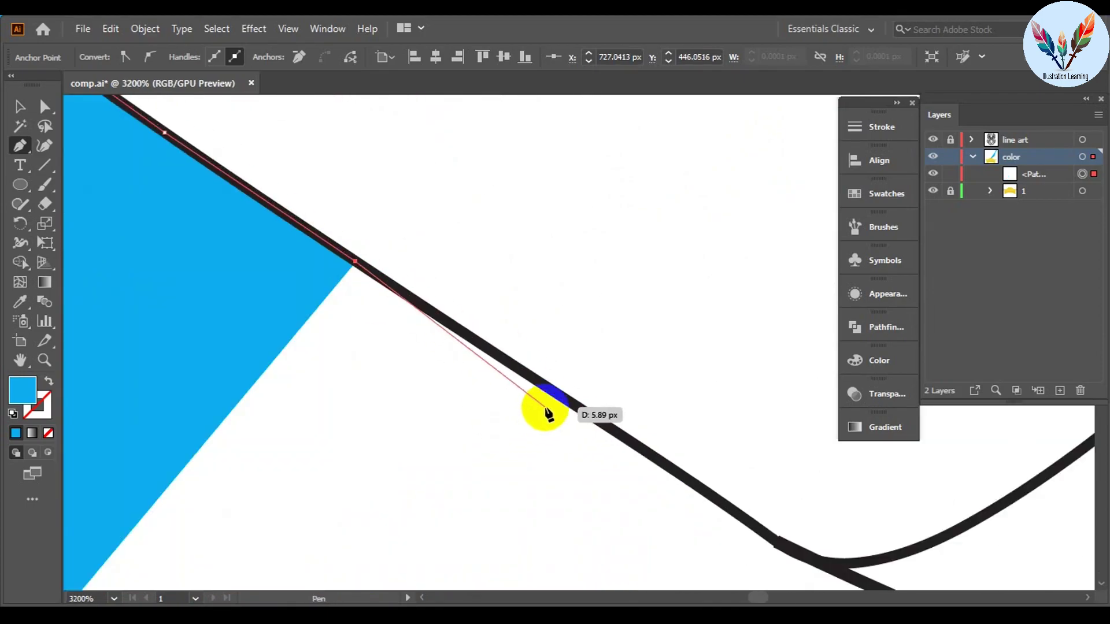
scroll(793, 467, "down", 2)
left_click_drag(793, 467, 701, 317)
scroll(701, 318, "down", 5)
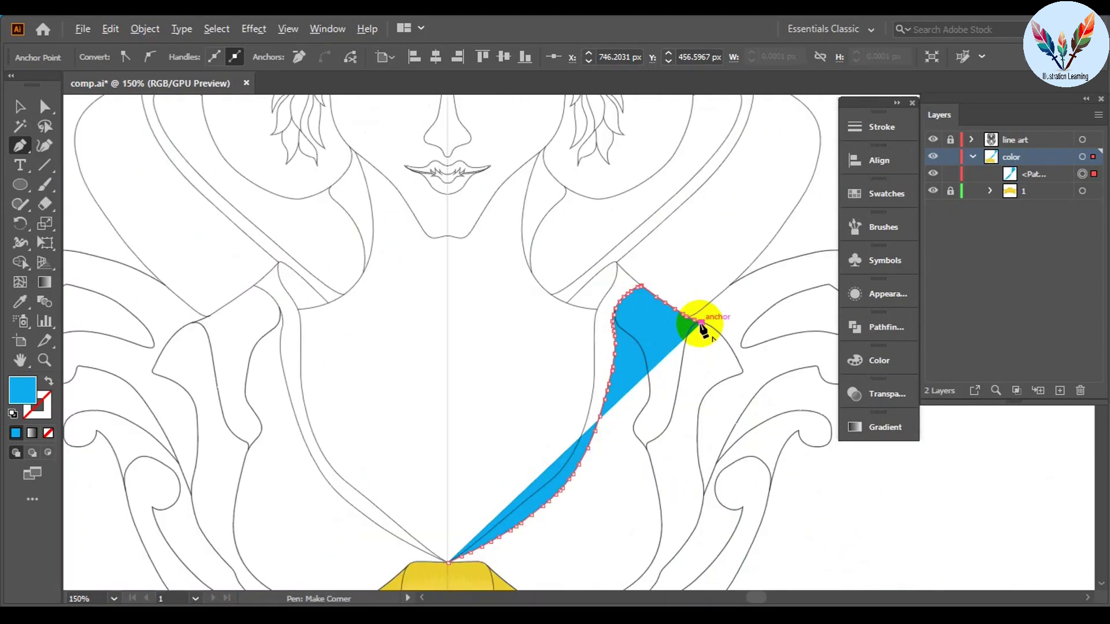
scroll(701, 317, "up", 8)
mouse_move(488, 372)
left_mouse_down()
mouse_move(657, 480)
mouse_move(871, 515)
mouse_move(755, 528)
mouse_move(495, 307)
left_mouse_up()
mouse_move(529, 439)
left_mouse_down()
mouse_move(619, 290)
mouse_move(372, 425)
mouse_move(301, 569)
mouse_move(465, 527)
left_mouse_up()
scroll(513, 228, "down", 3)
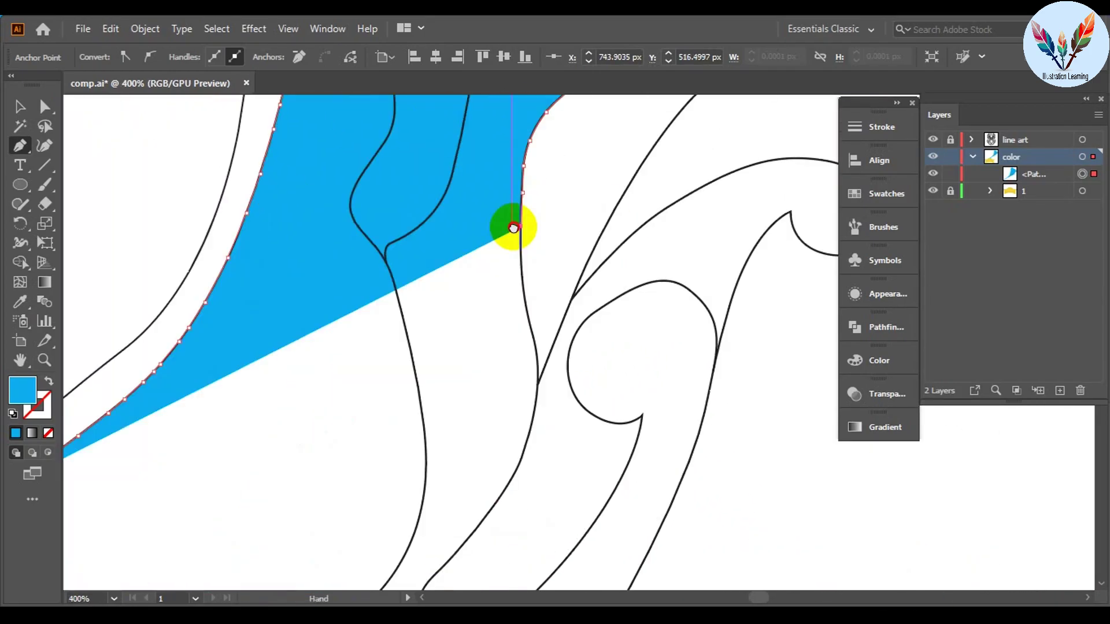
scroll(512, 228, "up", 3)
mouse_move(560, 512)
left_mouse_down()
mouse_move(561, 283)
mouse_move(607, 367)
mouse_move(640, 260)
mouse_move(460, 470)
left_mouse_up()
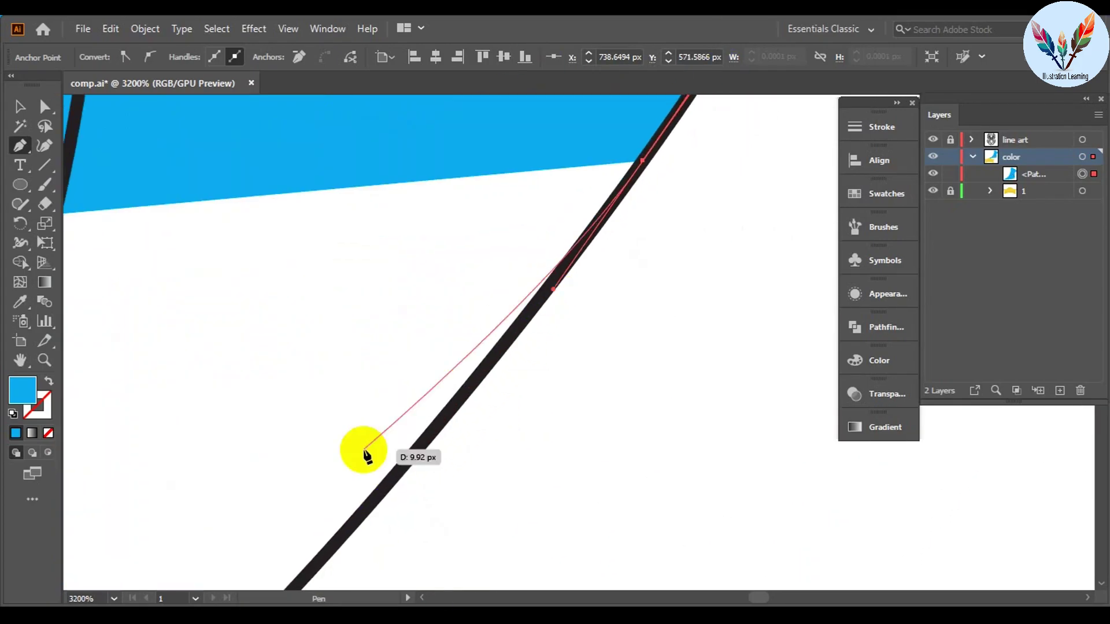
scroll(436, 401, "down", 4)
scroll(543, 324, "down", 4)
scroll(543, 324, "up", 8)
mouse_move(563, 315)
left_mouse_down()
mouse_move(352, 297)
mouse_move(302, 404)
left_mouse_up()
mouse_move(156, 459)
left_mouse_down()
mouse_move(396, 346)
mouse_move(359, 347)
mouse_move(153, 478)
left_mouse_up()
scroll(236, 311, "down", 4)
scroll(236, 311, "up", 10)
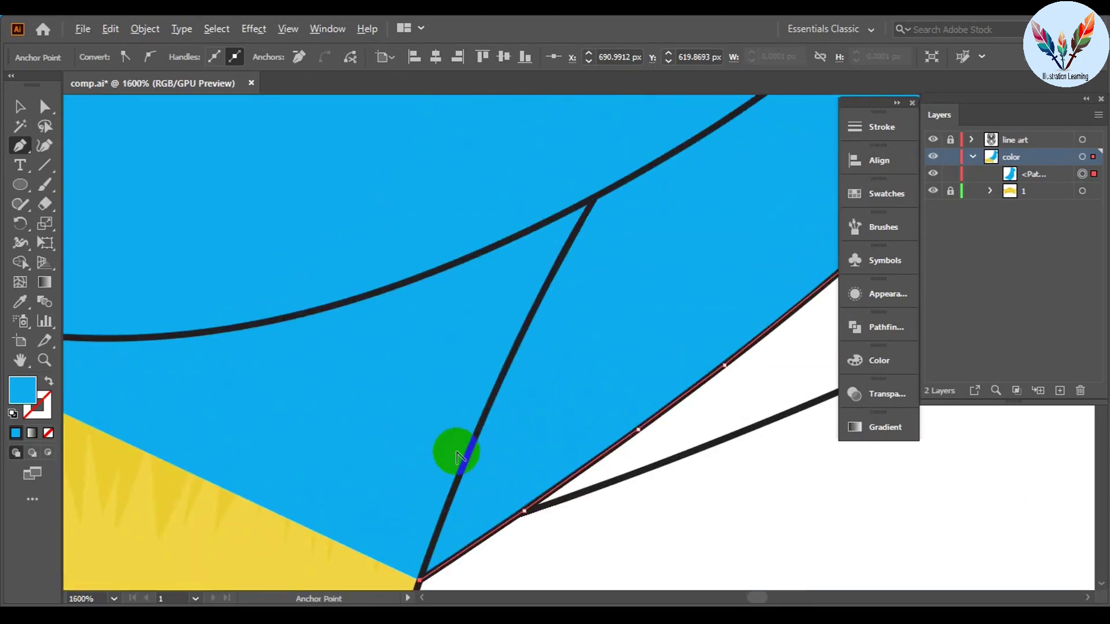
mouse_move(454, 451)
left_mouse_down()
mouse_move(408, 364)
mouse_move(525, 168)
mouse_move(281, 319)
mouse_move(280, 371)
mouse_move(434, 425)
mouse_move(290, 391)
mouse_move(414, 428)
mouse_move(768, 459)
mouse_move(639, 451)
mouse_move(862, 528)
mouse_move(616, 389)
mouse_move(458, 488)
mouse_move(397, 307)
mouse_move(738, 340)
left_mouse_up()
scroll(198, 336, "up", 2)
Step: Close the collar shape and recolour it to a deeper blue, RGB 47/109/165
left_click(197, 328)
key("ctrl+0")
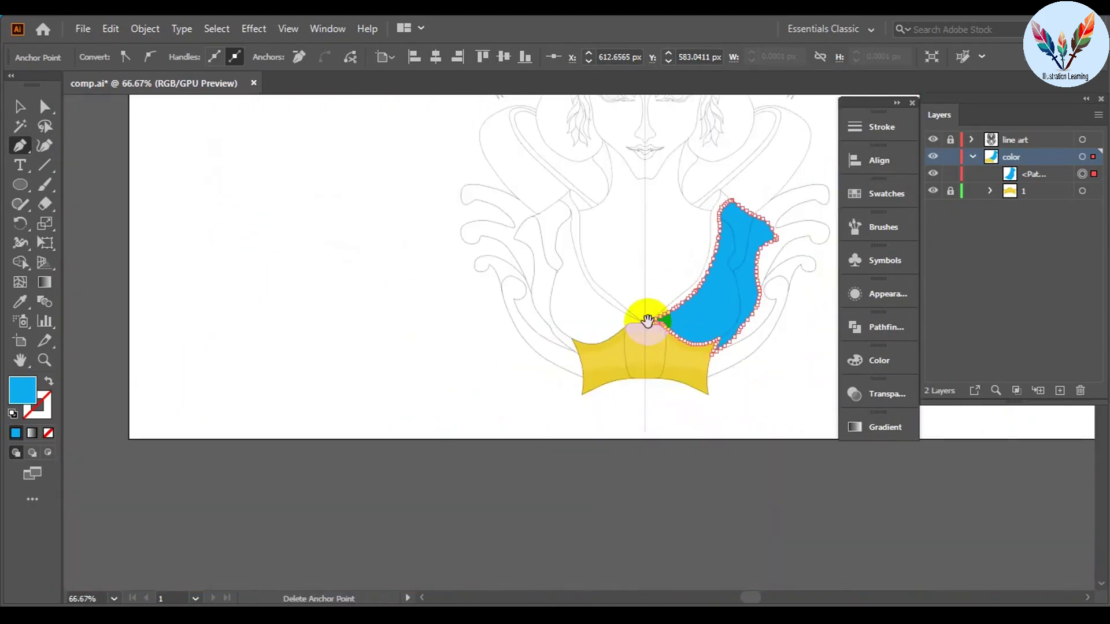
left_click(878, 360)
left_click(803, 379)
type("47")
left_click(809, 405)
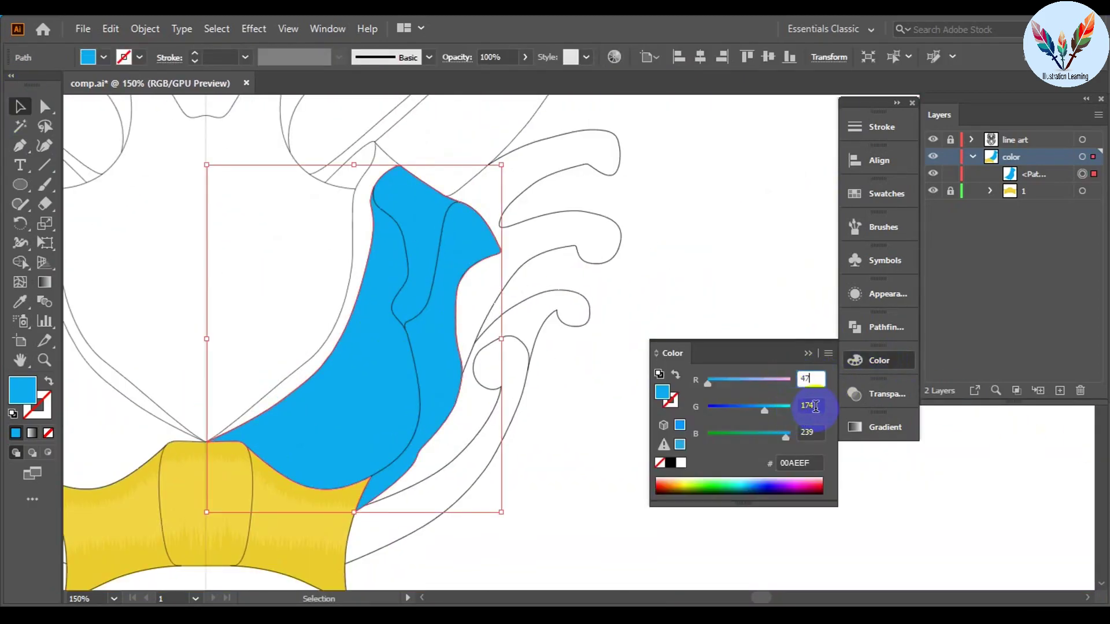
type("109")
left_click(819, 433)
key("Return")
key("ctrl+shift+a")
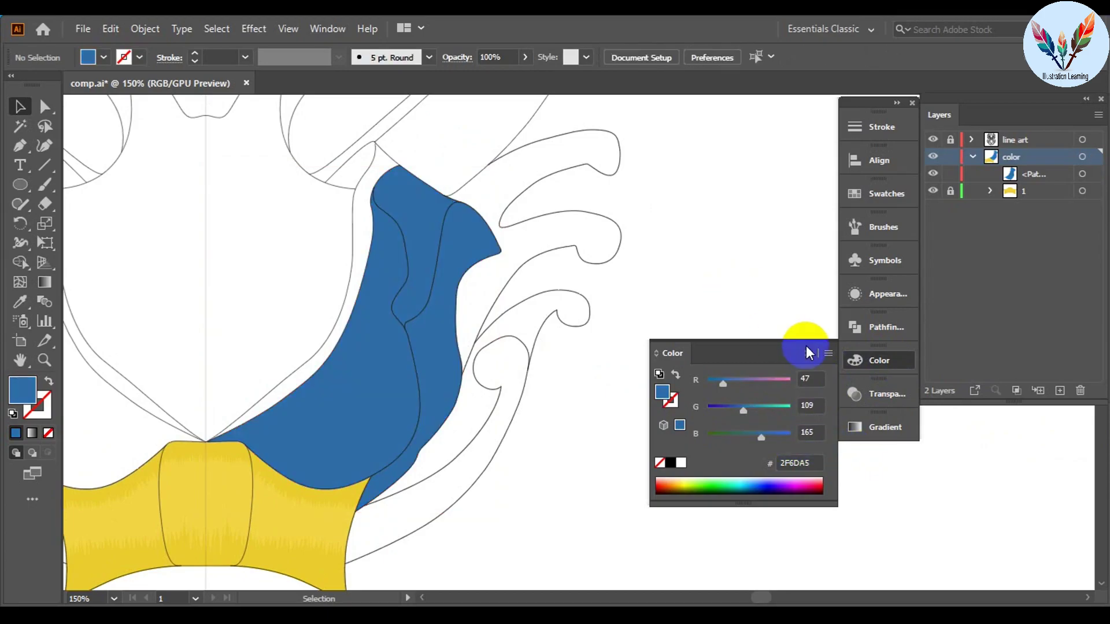
left_click(808, 353)
Step: Lock the blue collar shape with Ctrl+2 and choose a lighter blue fill
key("ctrl+2")
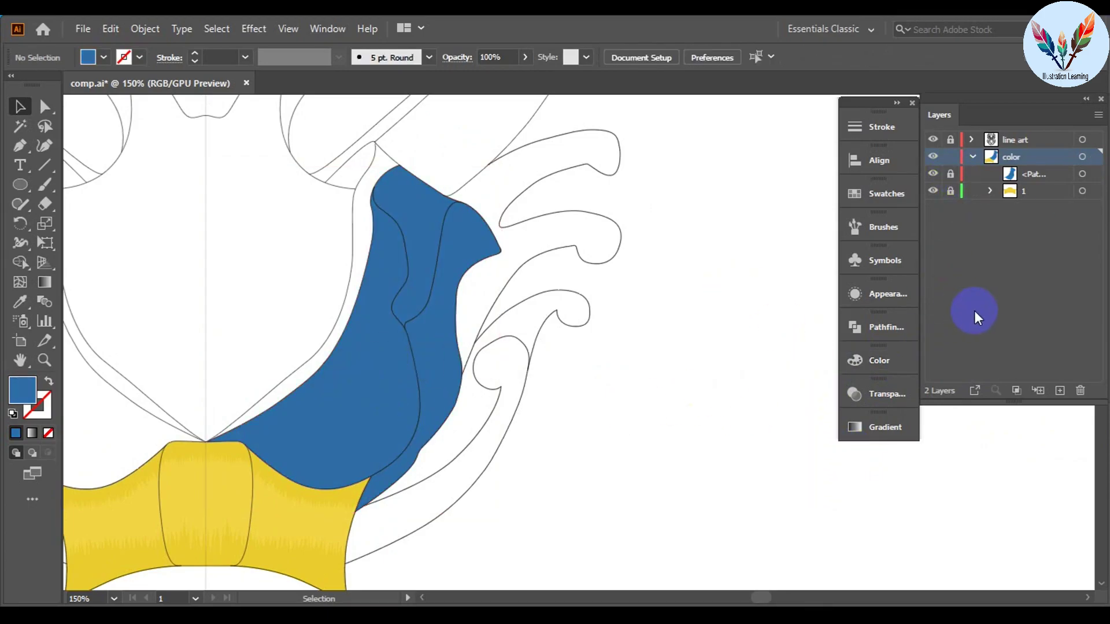
left_click(878, 360)
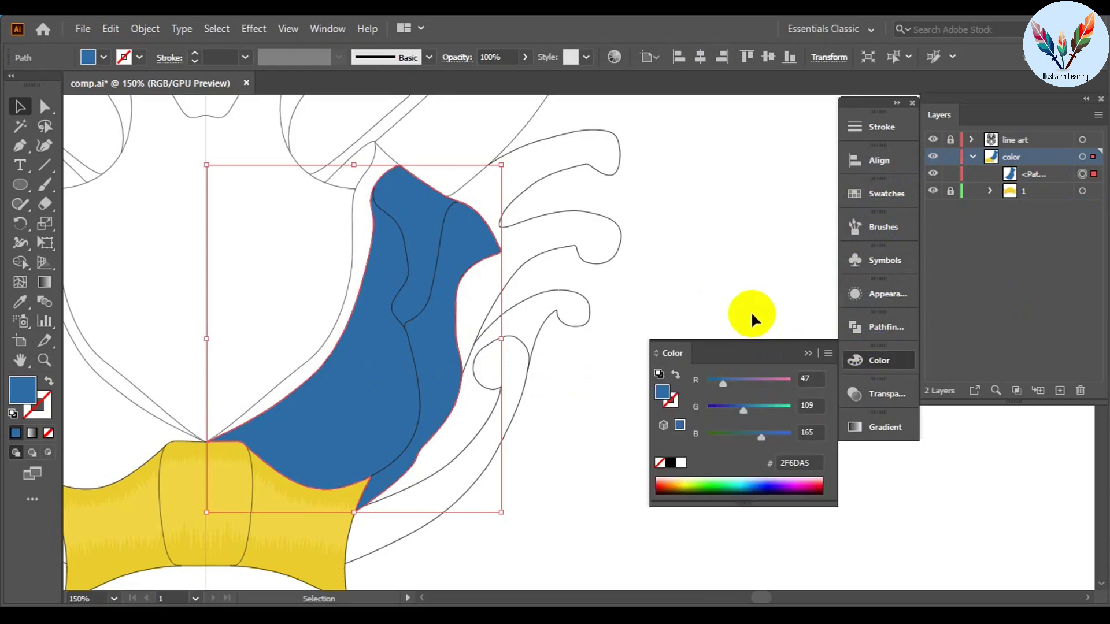
left_click(797, 353)
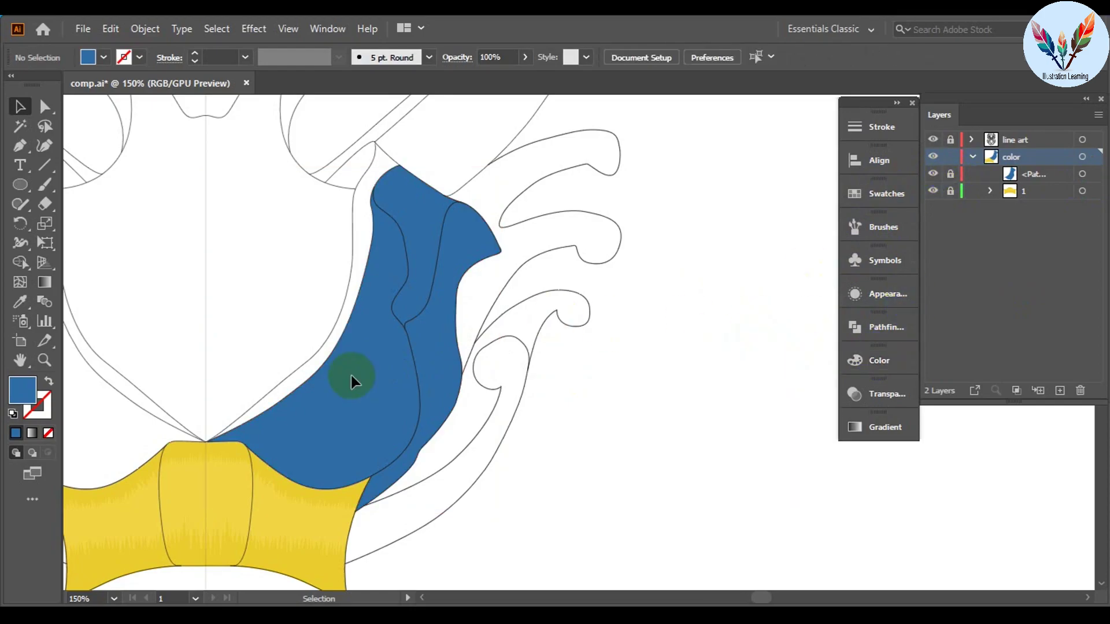
left_click(103, 56)
left_click(69, 87)
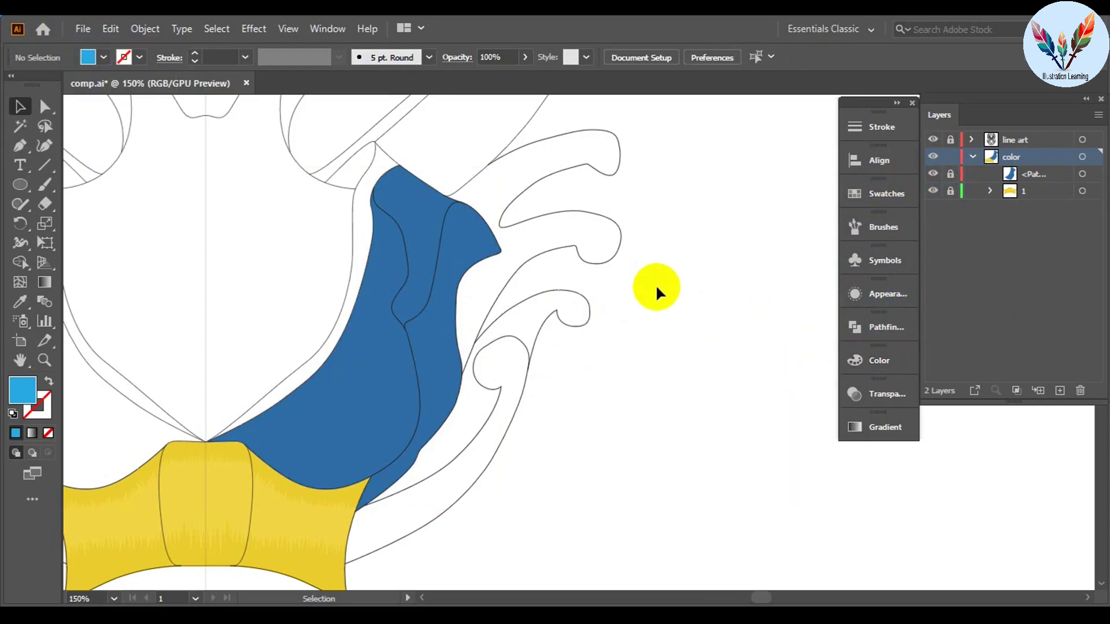
Step: Start the jagged light-blue highlight at the collar's top edge with curved and sharp points
left_click(485, 220)
scroll(404, 292, "up", 3)
scroll(260, 389, "up", 2)
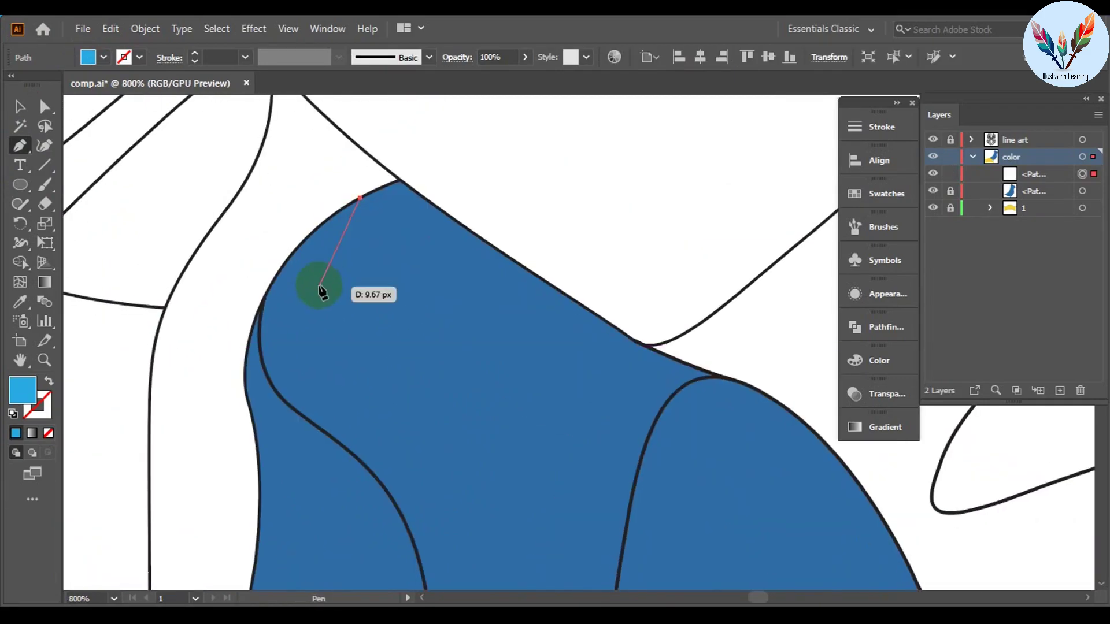
left_click(320, 306)
scroll(336, 277, "up", 3)
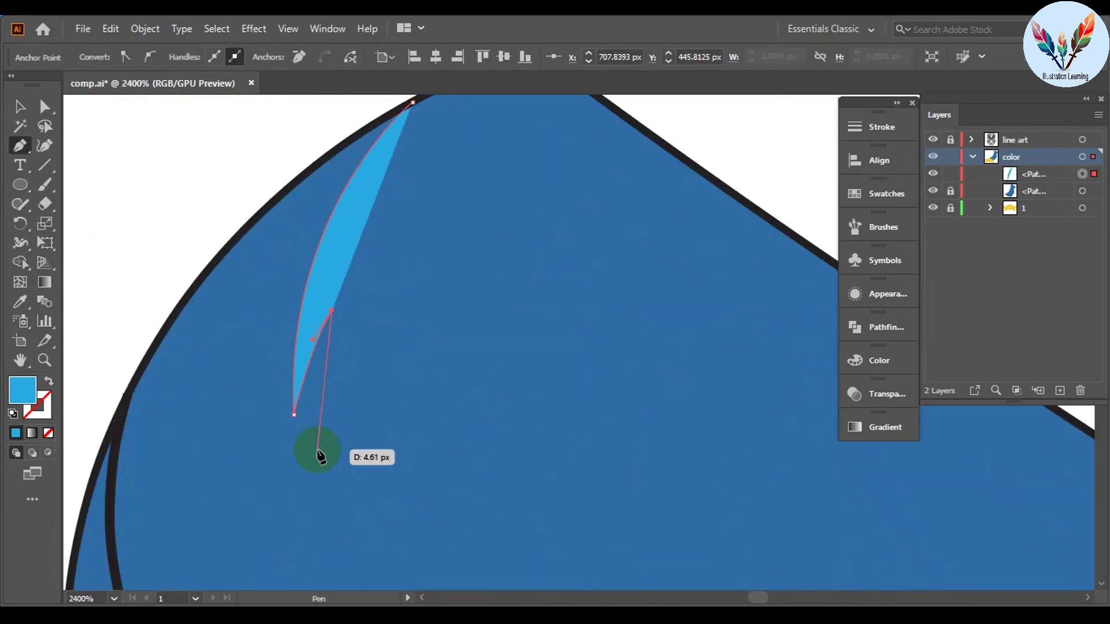
scroll(318, 457, "down", 2)
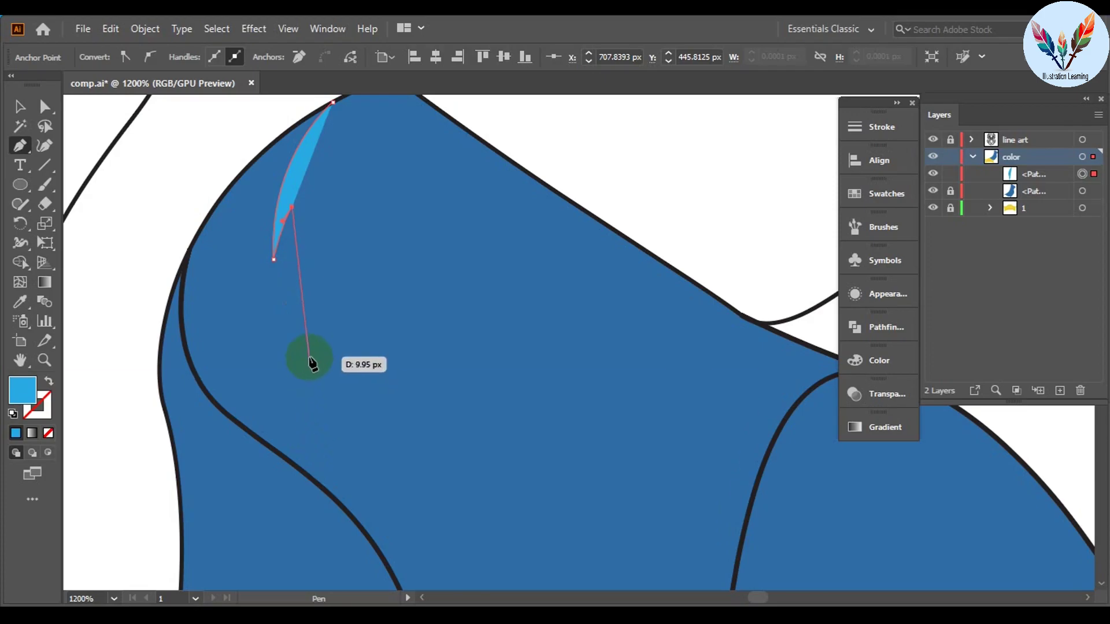
scroll(382, 463, "down", 3)
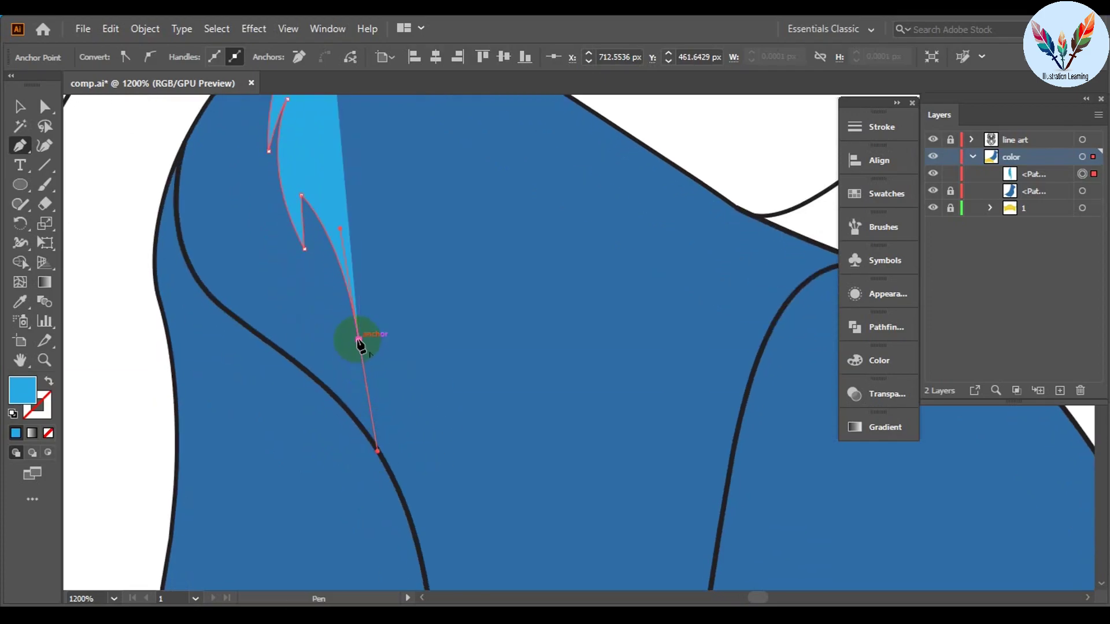
scroll(400, 342, "down", 3)
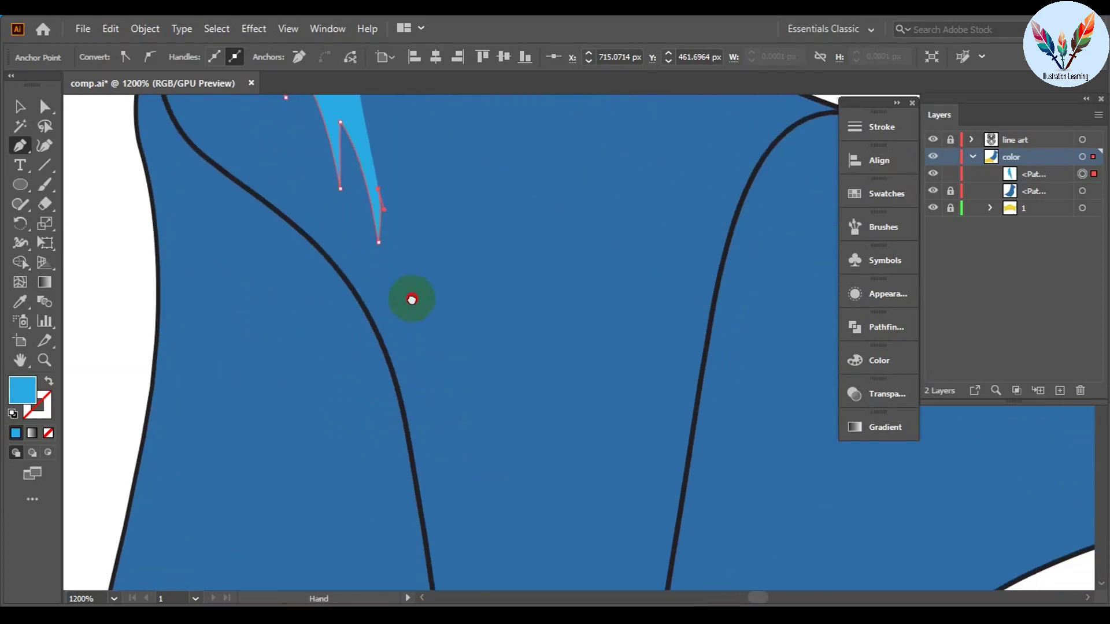
scroll(408, 297, "down", 2)
scroll(454, 318, "down", 2)
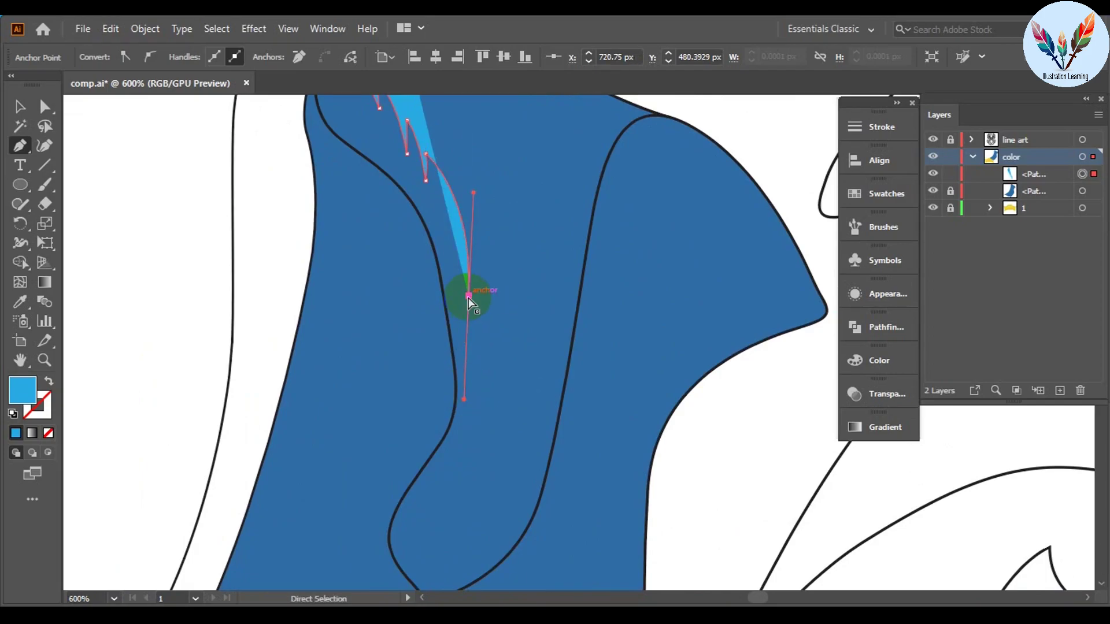
left_click(461, 284)
left_click_drag(472, 215, 473, 196)
Step: Extend the highlight downward and curve it back along the dark outline to finish it
left_click_drag(462, 389, 475, 381)
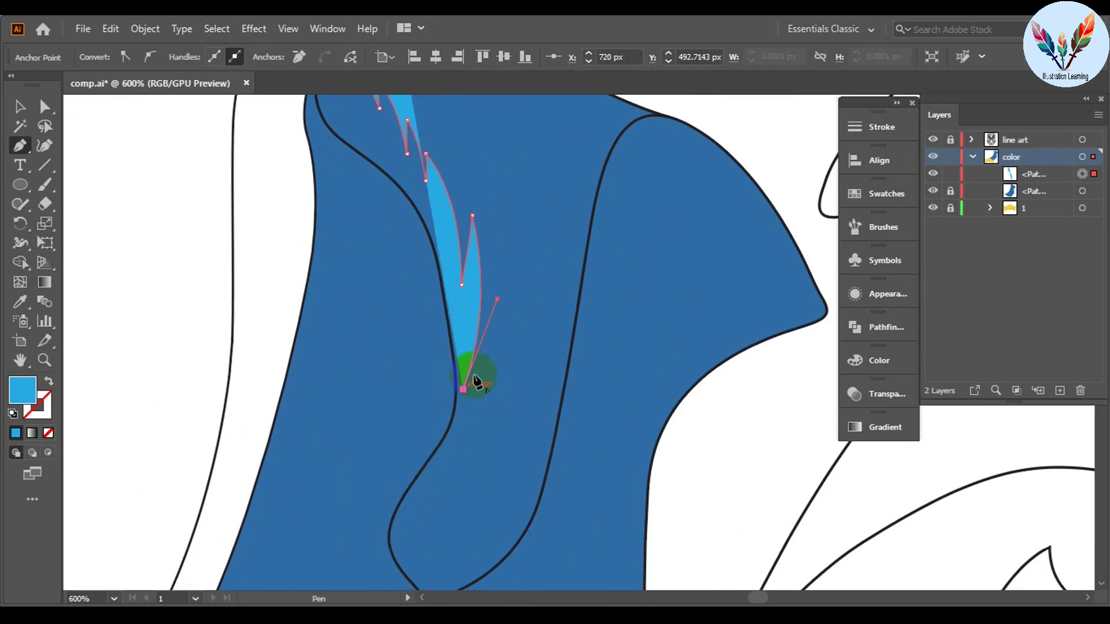
left_click(396, 505)
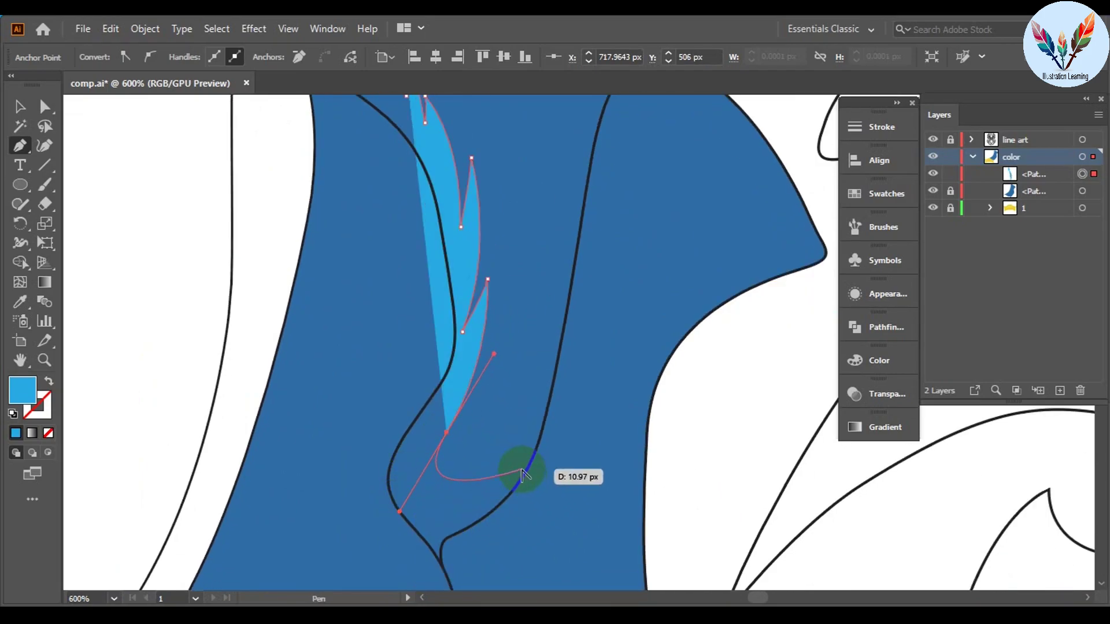
scroll(511, 466, "up", 3)
left_click_drag(503, 441, 586, 279)
mouse_move(424, 565)
left_mouse_down()
mouse_move(517, 309)
mouse_move(471, 302)
left_mouse_up()
scroll(471, 303, "up", 2)
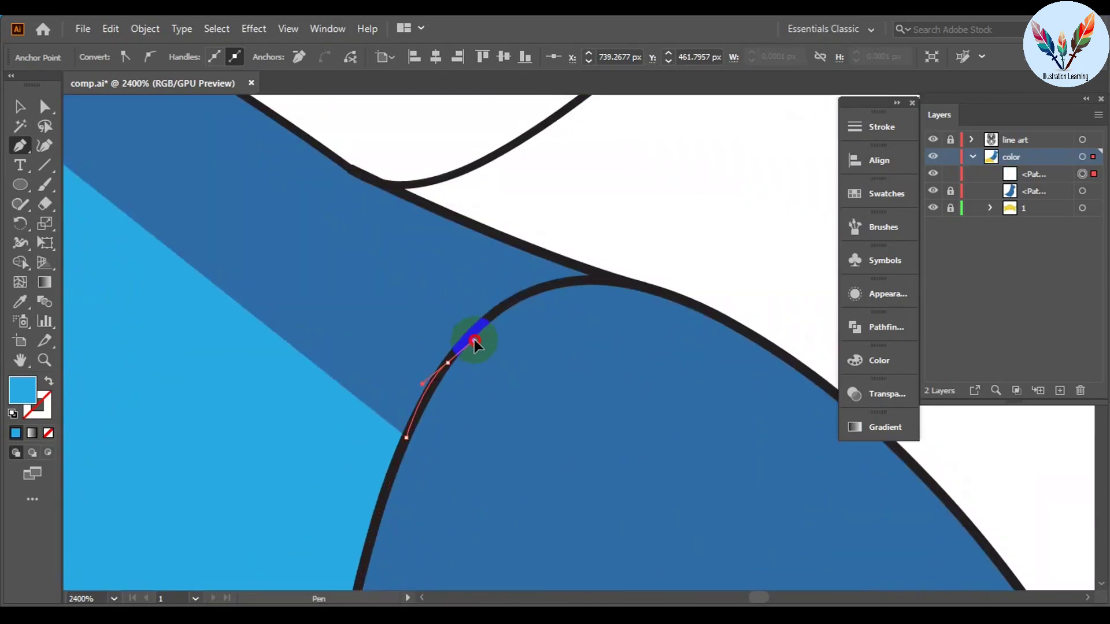
mouse_move(599, 223)
left_mouse_down()
mouse_move(667, 232)
mouse_move(501, 276)
mouse_move(683, 448)
left_mouse_up()
scroll(587, 255, "down", 10)
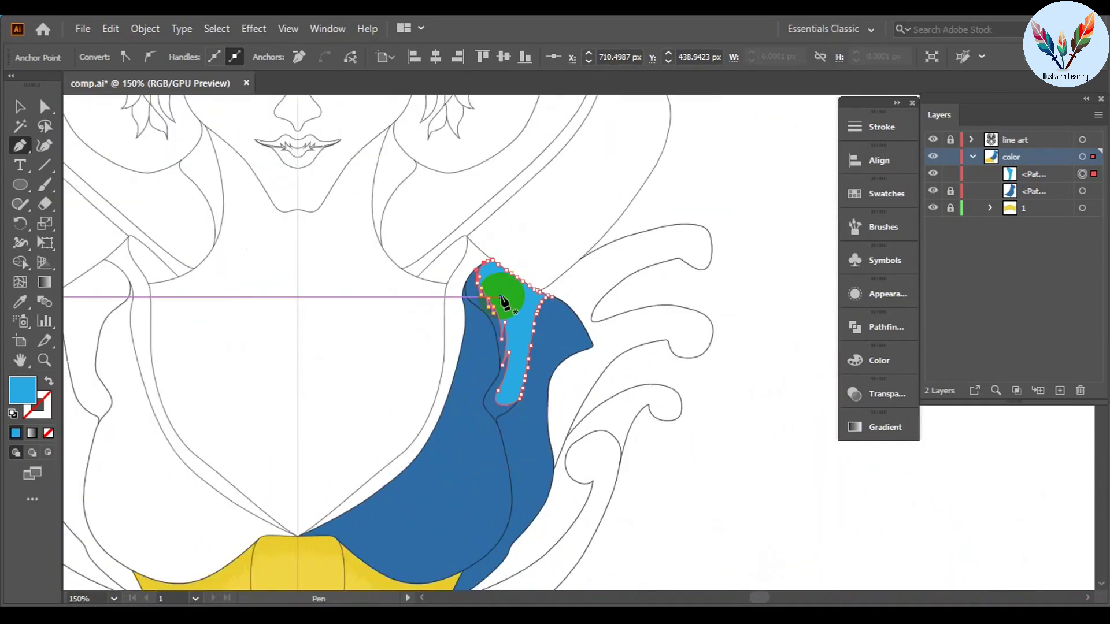
key("v")
left_click(822, 477)
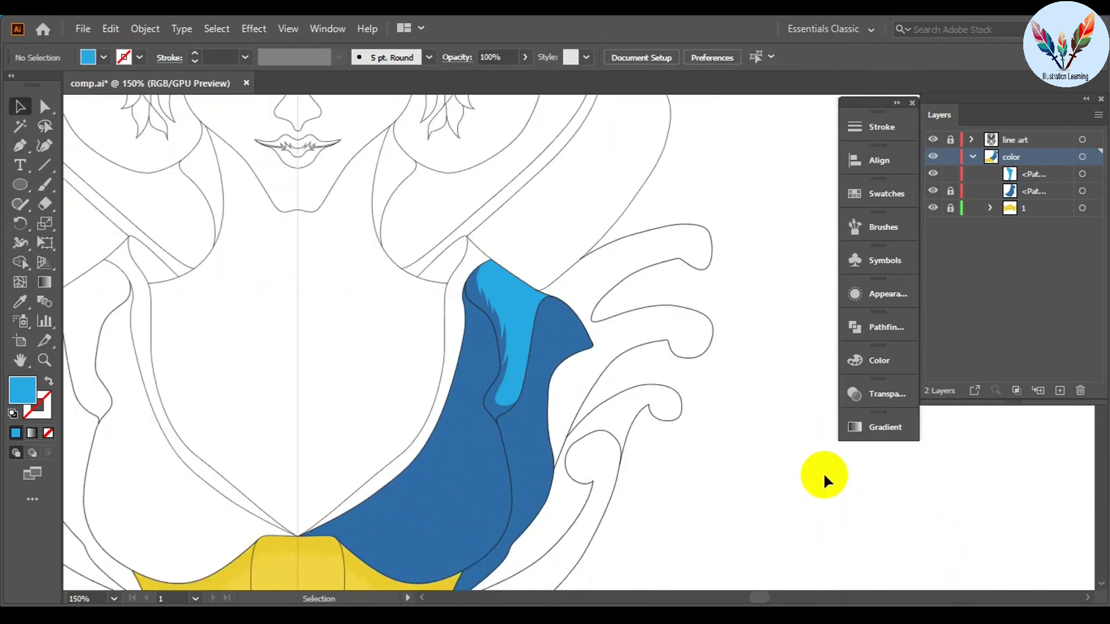
Step: Begin a second light-blue highlight along the collar piece's outer edge
key("p")
scroll(437, 467, "up", 5)
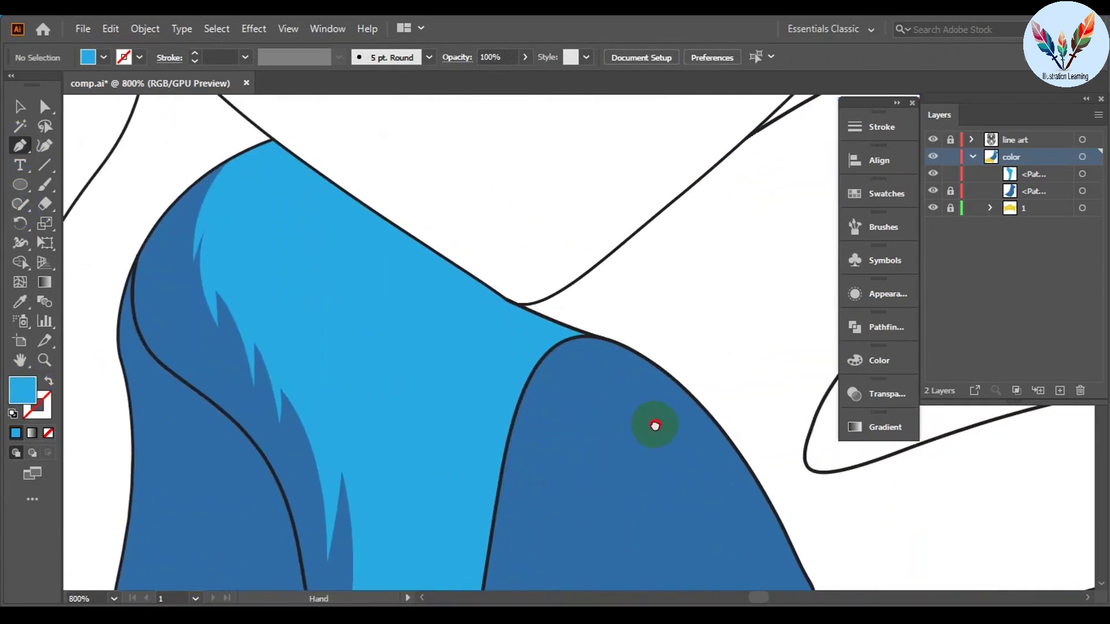
scroll(655, 425, "up", 2)
left_click_drag(442, 155, 366, 193)
scroll(471, 243, "down", 2)
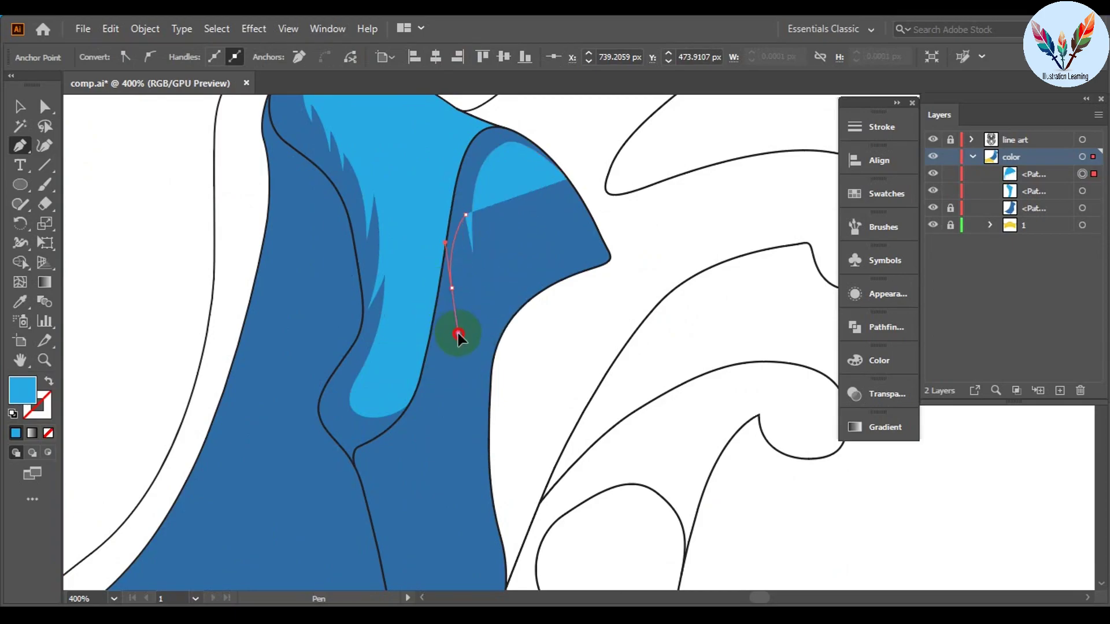
left_click_drag(447, 363, 454, 283)
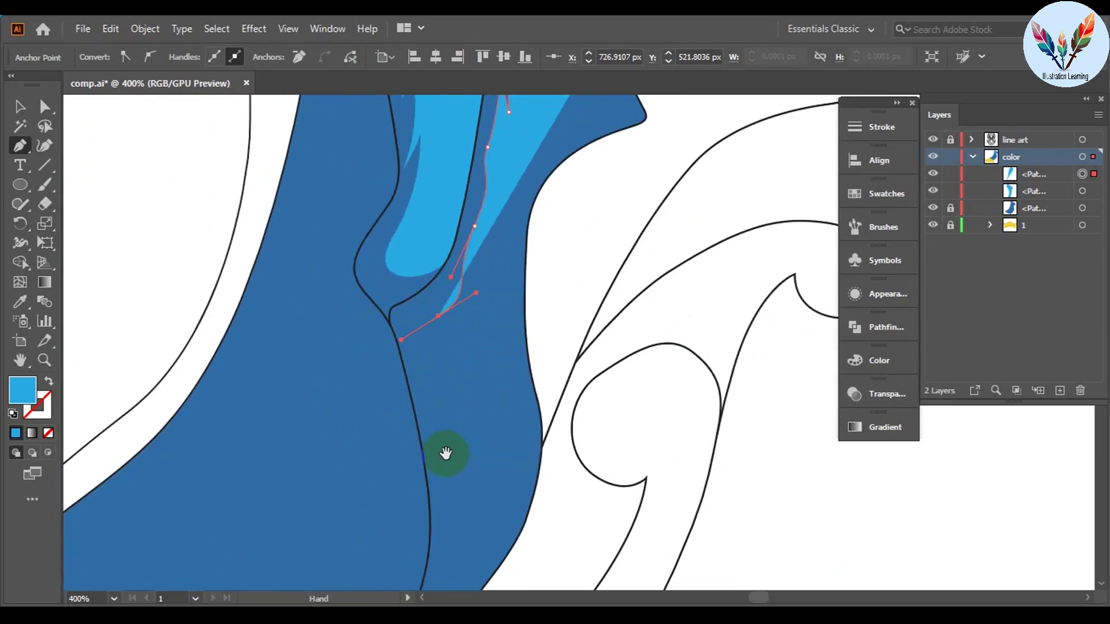
left_click_drag(446, 453, 494, 369)
left_click_drag(495, 364, 500, 417)
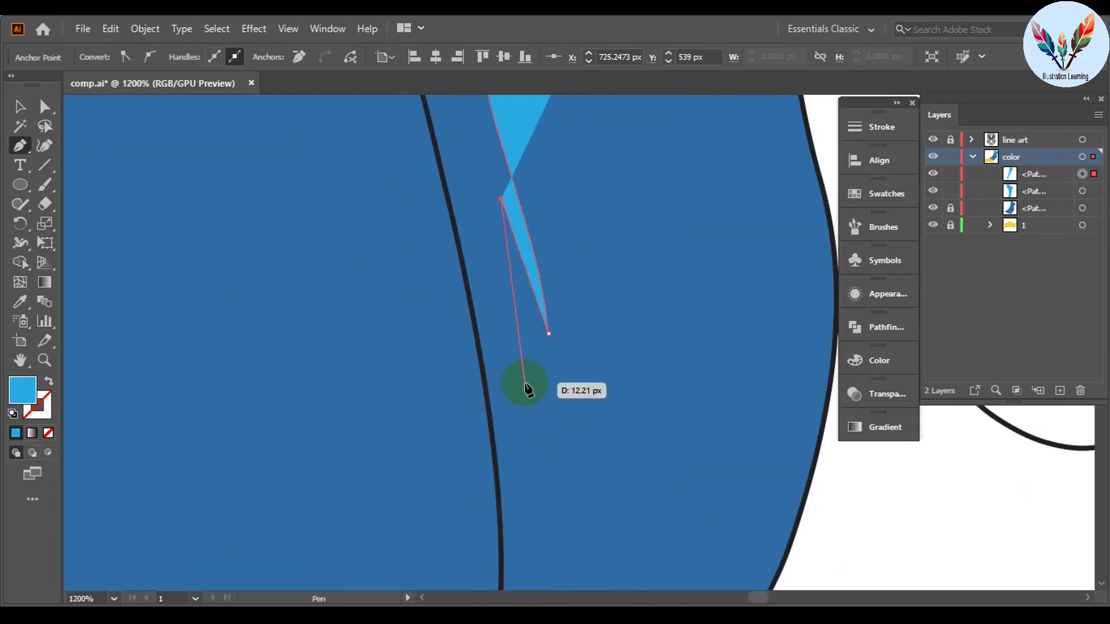
Step: Trace the rest of the collar's outer edge to complete the second highlight shape
left_click_drag(480, 328, 619, 235)
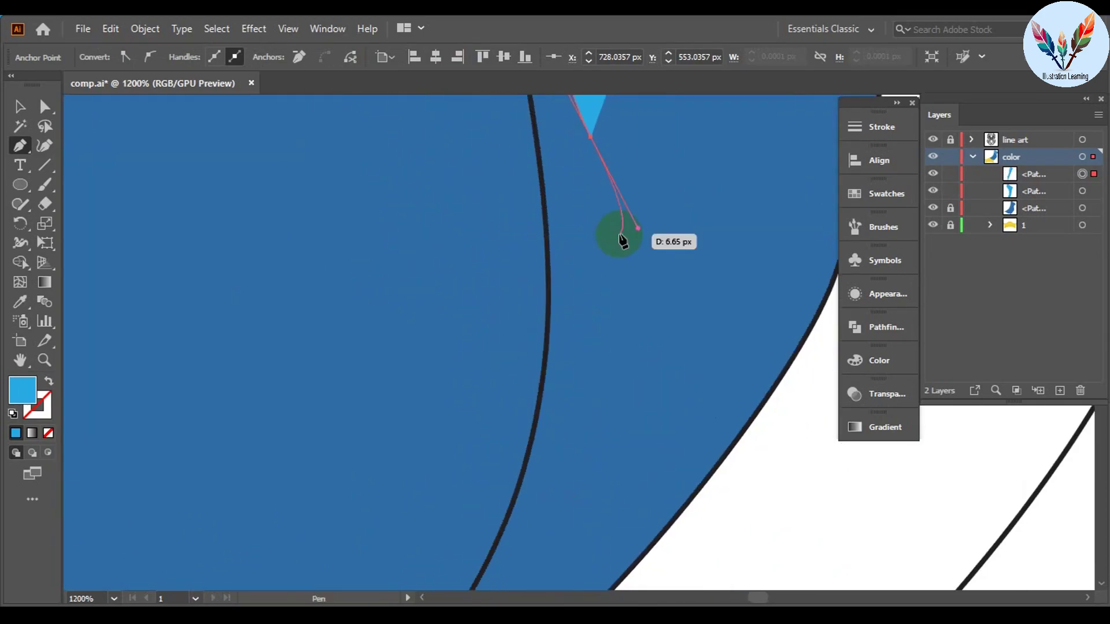
scroll(614, 227, "down", 1)
scroll(615, 229, "up", 1)
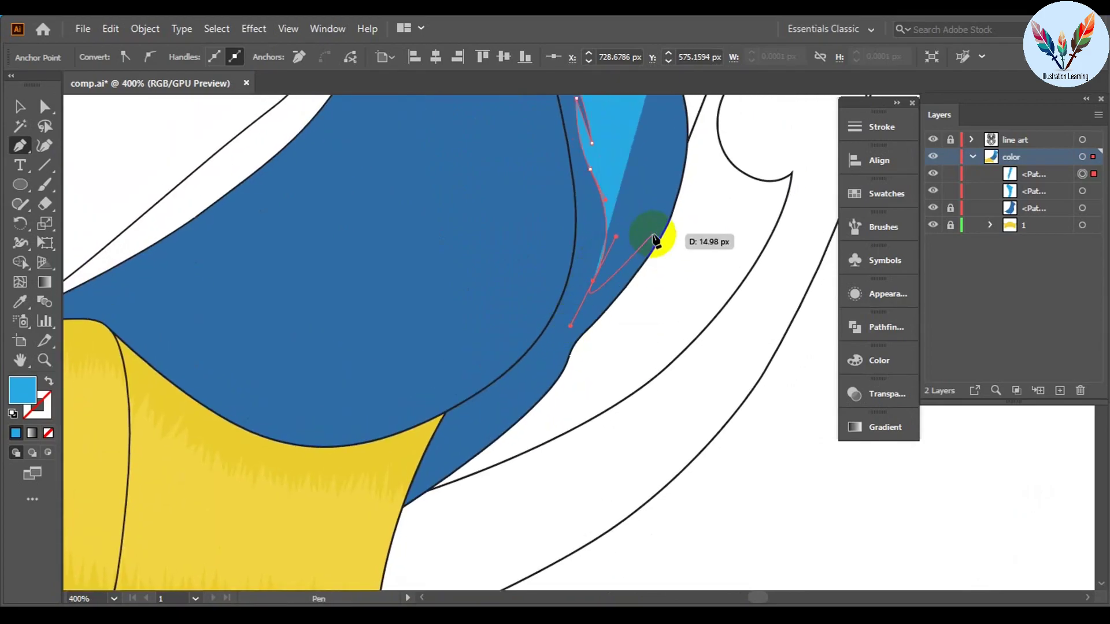
scroll(693, 196, "up", 4)
mouse_move(453, 527)
left_mouse_down()
mouse_move(582, 248)
mouse_move(577, 168)
left_mouse_up()
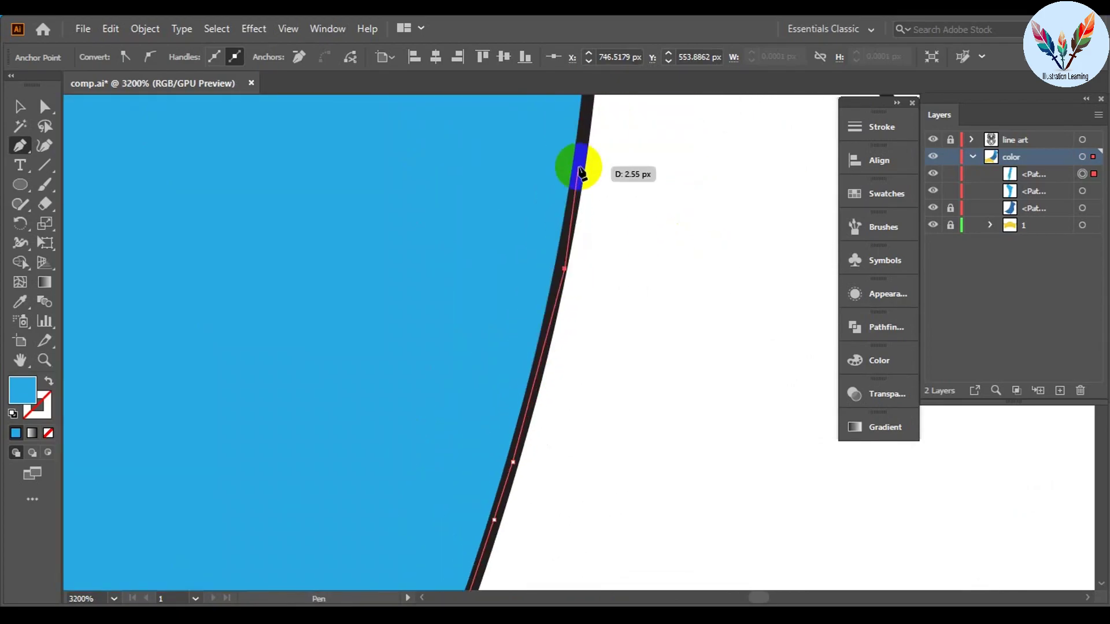
scroll(650, 454, "up", 2)
mouse_move(650, 454)
left_mouse_down()
mouse_move(594, 148)
mouse_move(701, 173)
mouse_move(654, 401)
mouse_move(619, 267)
left_mouse_up()
left_click(681, 235)
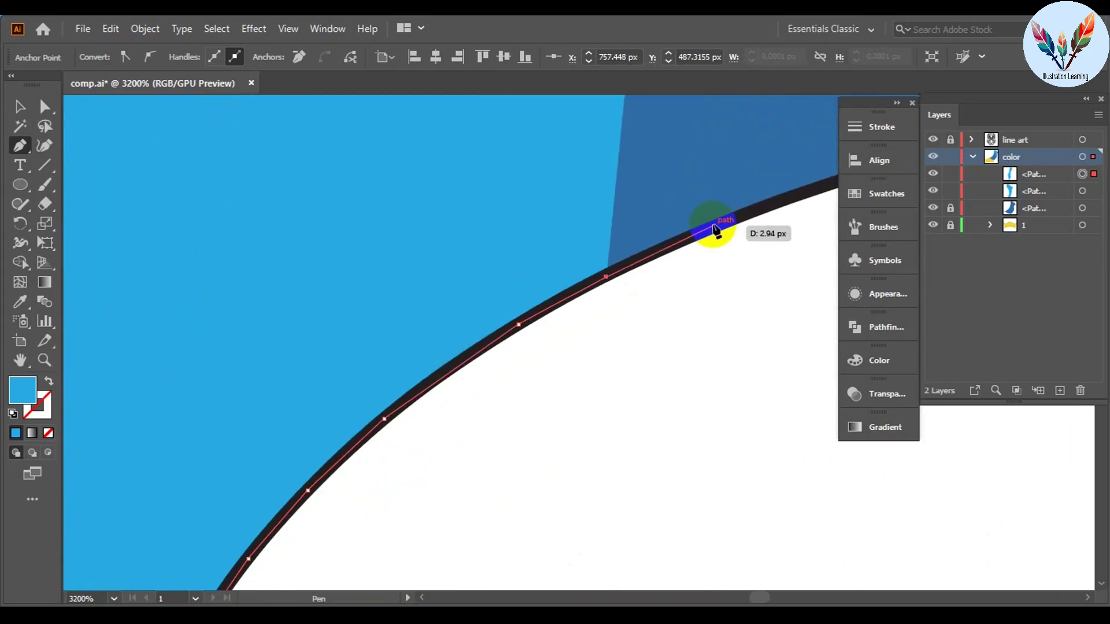
left_click(639, 328)
left_click_drag(640, 328, 549, 218)
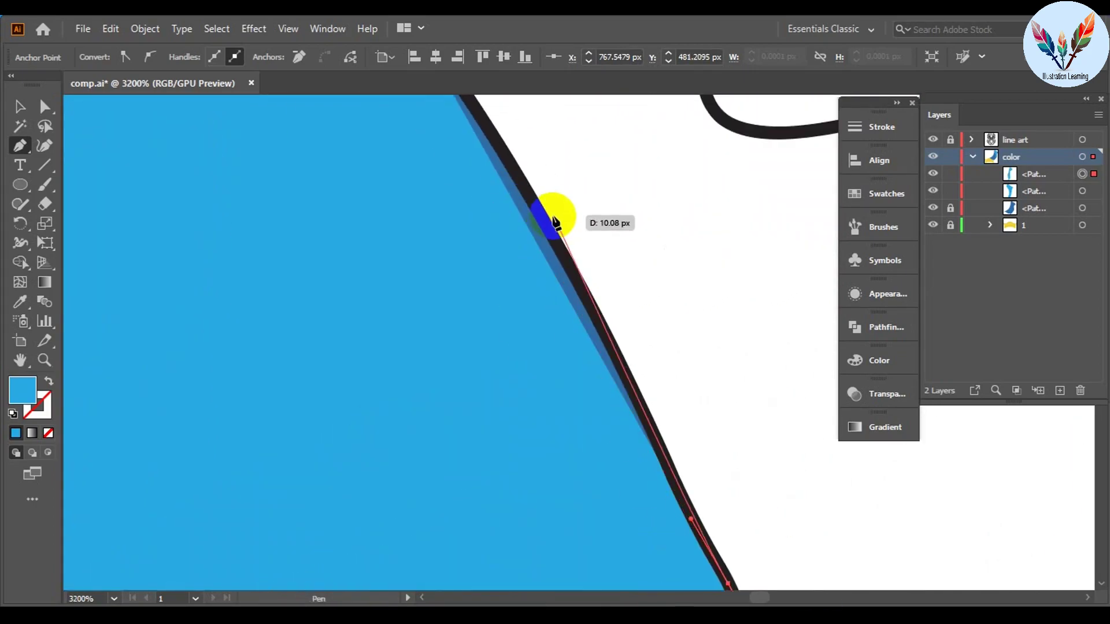
left_click(630, 309)
key("ctrl+minus")
key("ctrl+minus")
key("ctrl+minus")
key("v")
key("ctrl+1")
Step: Lock the outer-edge highlight shape in place with Ctrl+2
key("ctrl+plus")
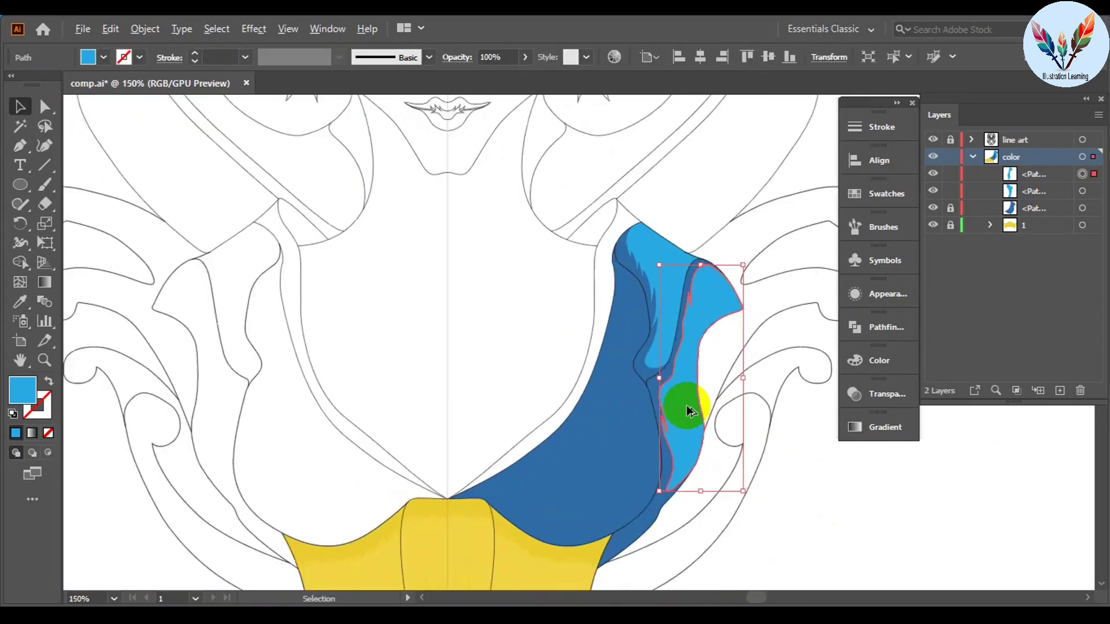
left_click(852, 470)
scroll(795, 242, "up", 5)
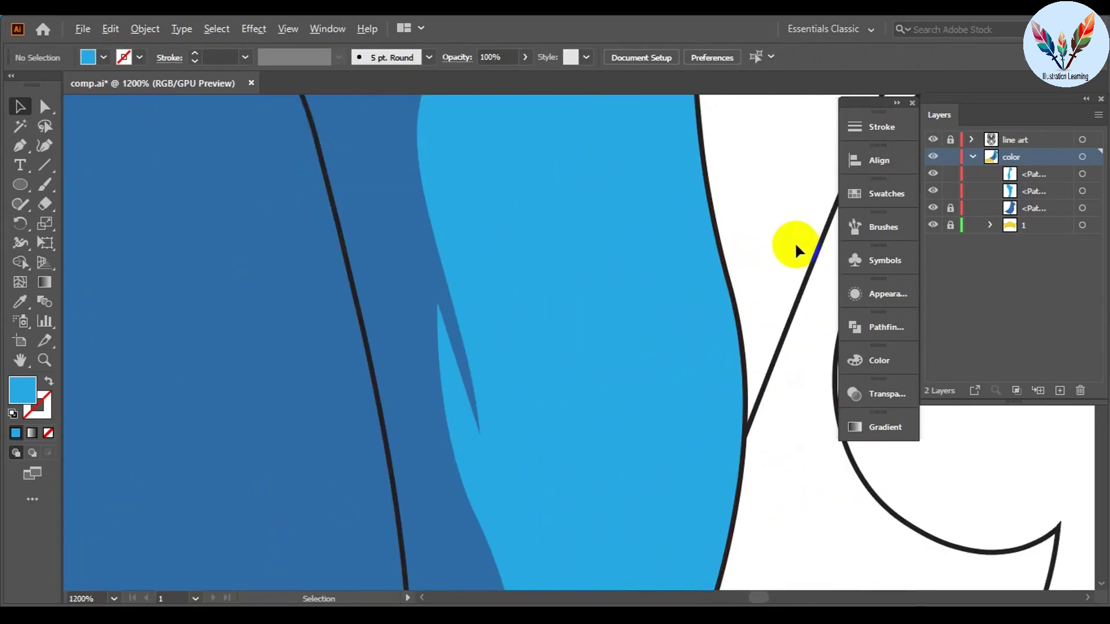
scroll(754, 459, "down", 5)
left_click(648, 398)
key("ctrl+2")
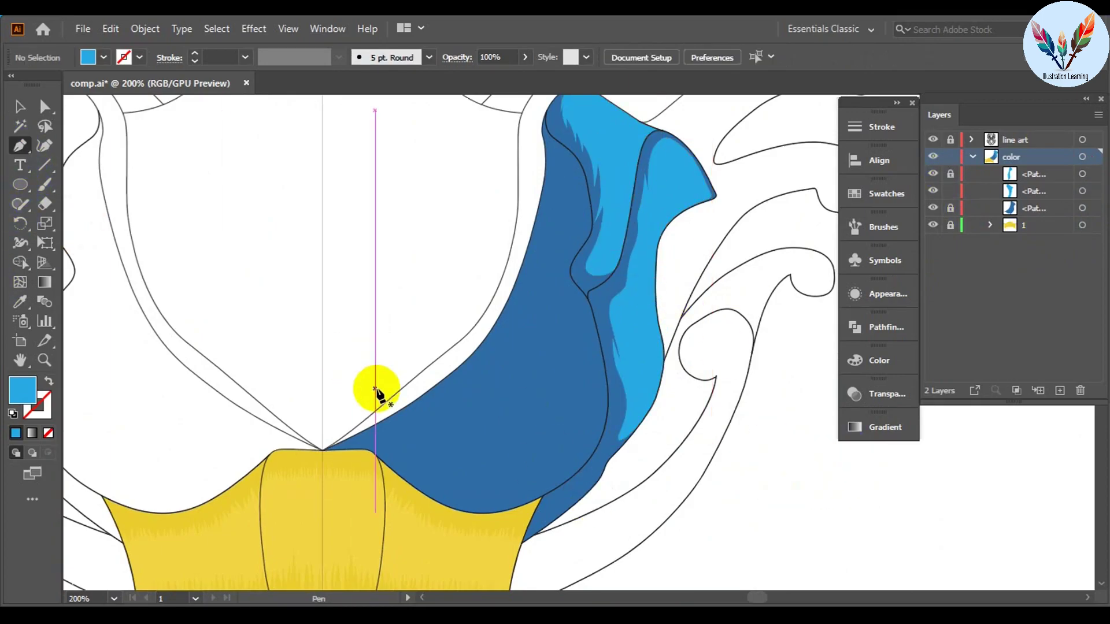
key("ctrl+plus")
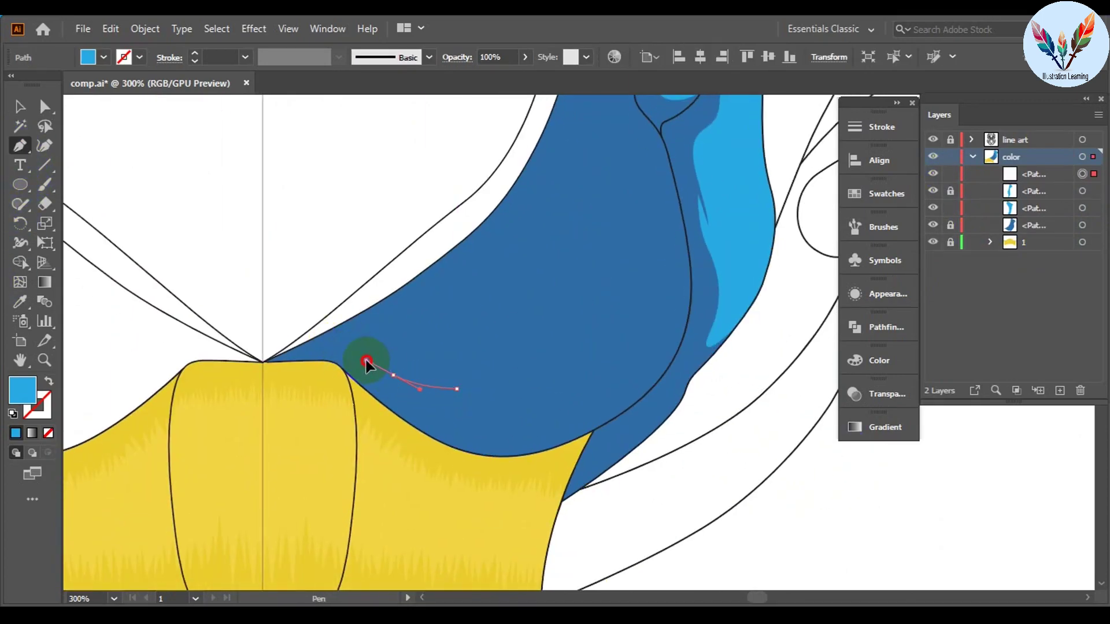
Step: Start the jagged light-blue highlight above the bodice with its first feather tips
left_click_drag(393, 375, 376, 425)
key("ctrl+plus")
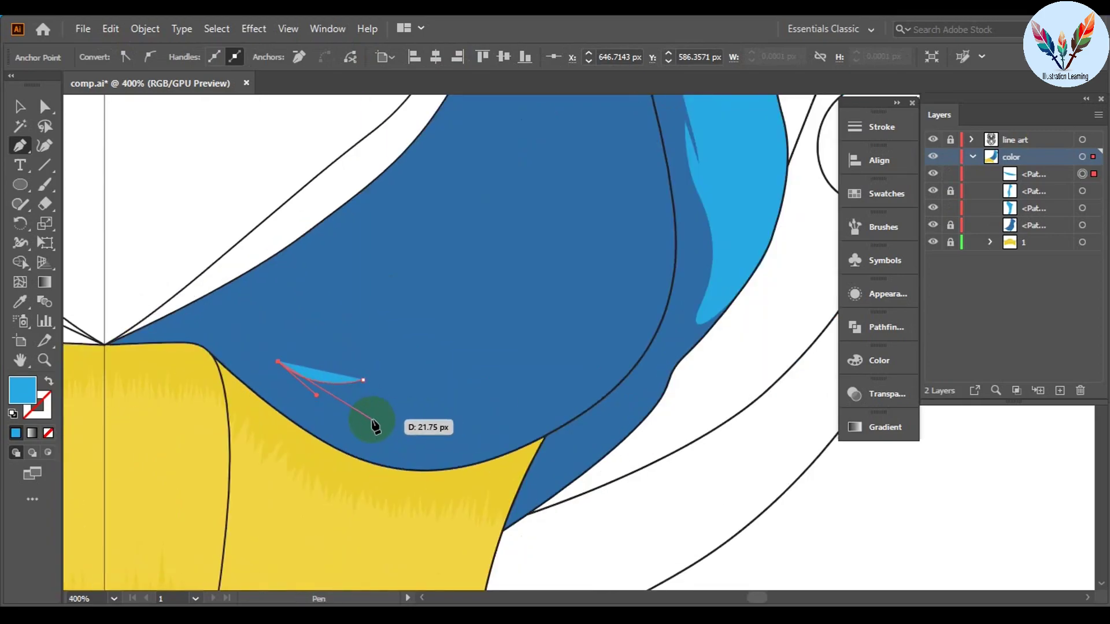
left_click_drag(369, 402, 338, 363)
key("ctrl+plus")
key("ctrl+plus")
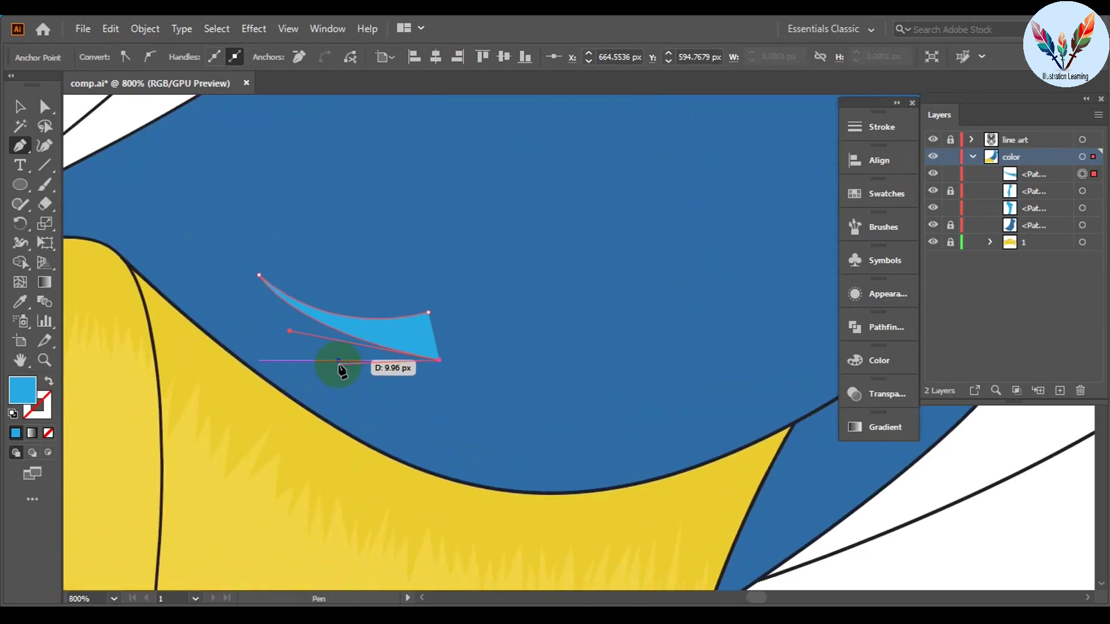
left_click_drag(525, 377, 632, 332)
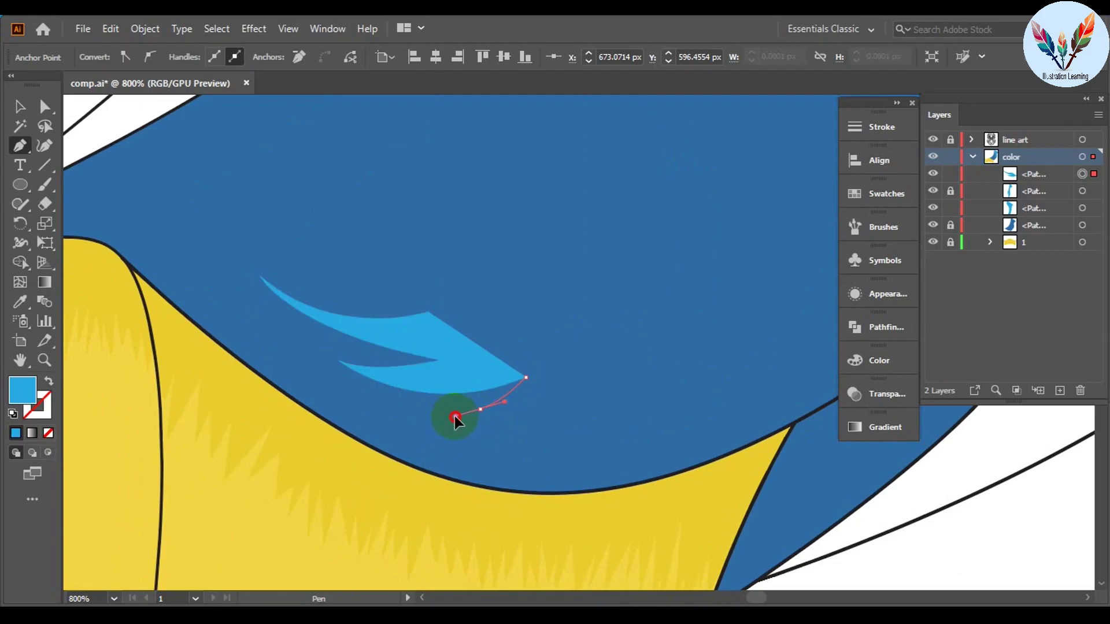
left_click_drag(588, 390, 479, 394)
left_click_drag(510, 383, 535, 377)
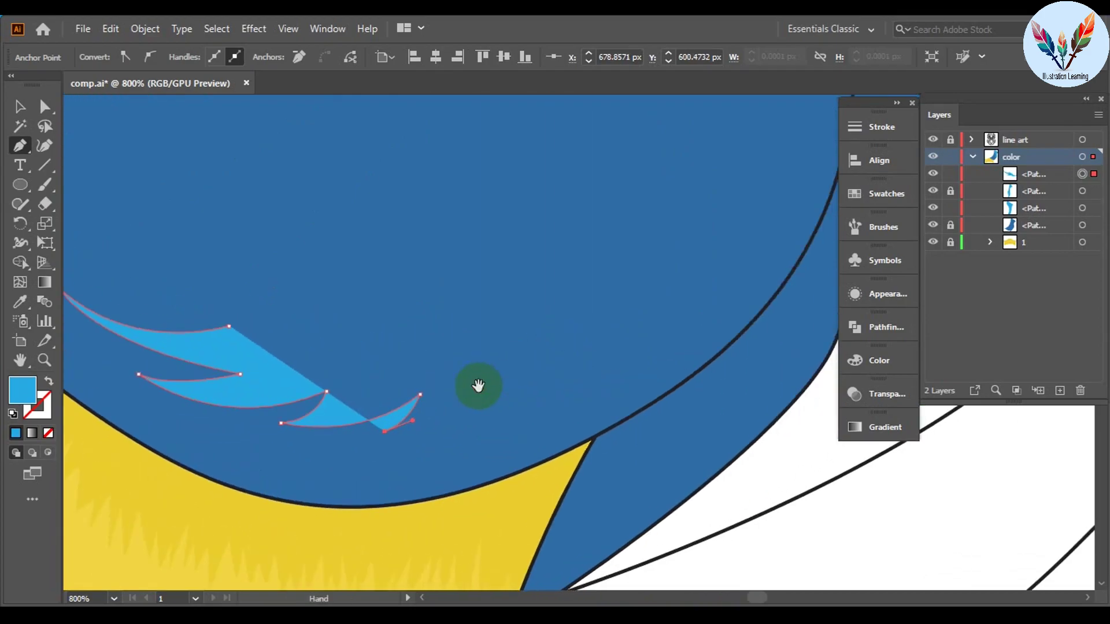
left_click_drag(507, 429, 545, 405)
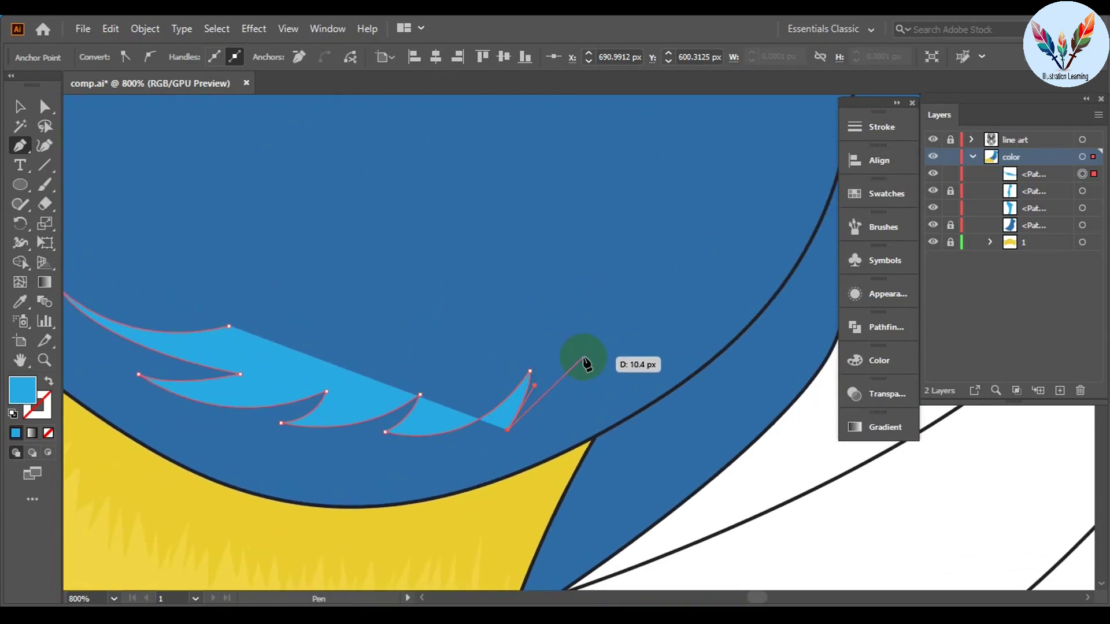
left_click_drag(582, 330, 602, 243)
left_click_drag(563, 412, 574, 398)
Step: Continue the highlight's curved feather spikes toward its right end
key("ctrl+minus")
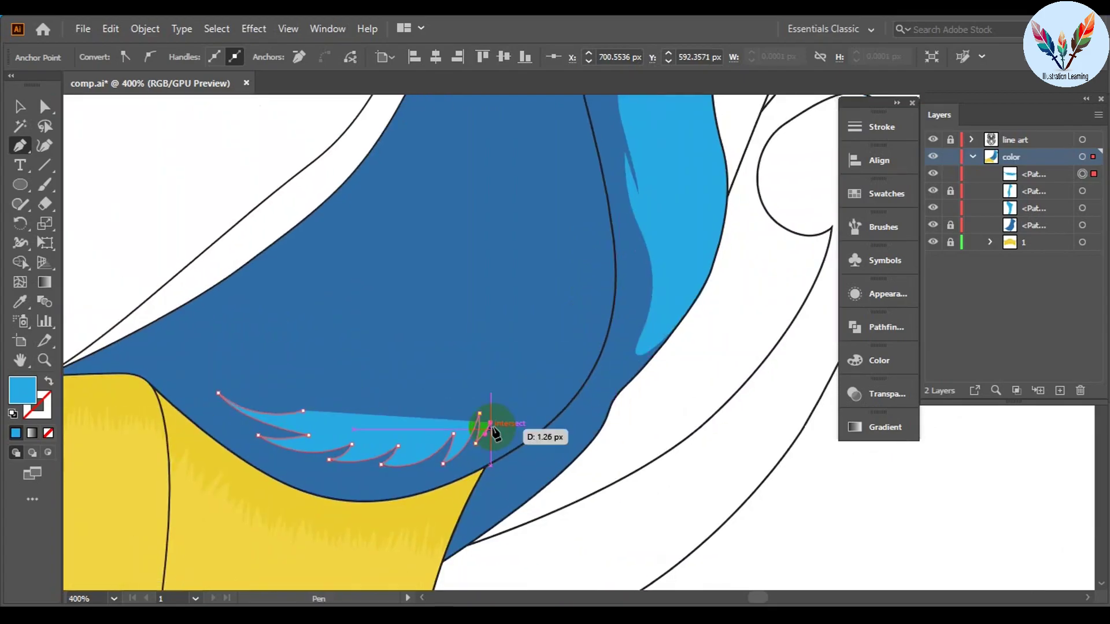
key("ctrl+plus")
key("ctrl+plus")
key("ctrl+plus")
left_click(545, 308)
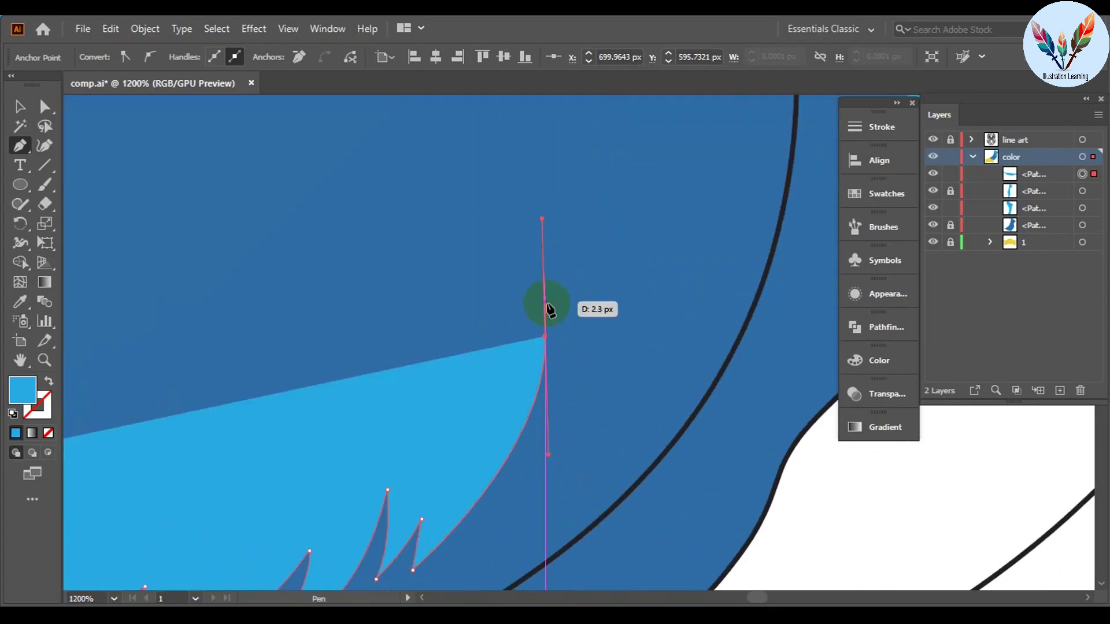
mouse_move(530, 472)
left_mouse_down()
mouse_move(507, 506)
mouse_move(558, 432)
left_mouse_up()
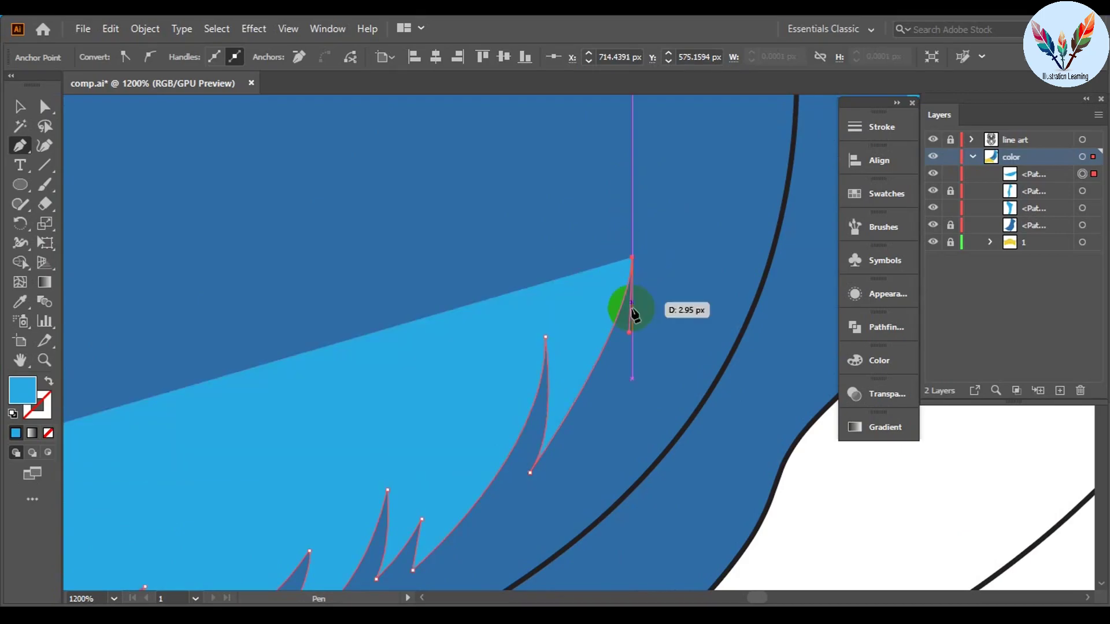
key("ctrl+minus")
left_click_drag(629, 245, 646, 237)
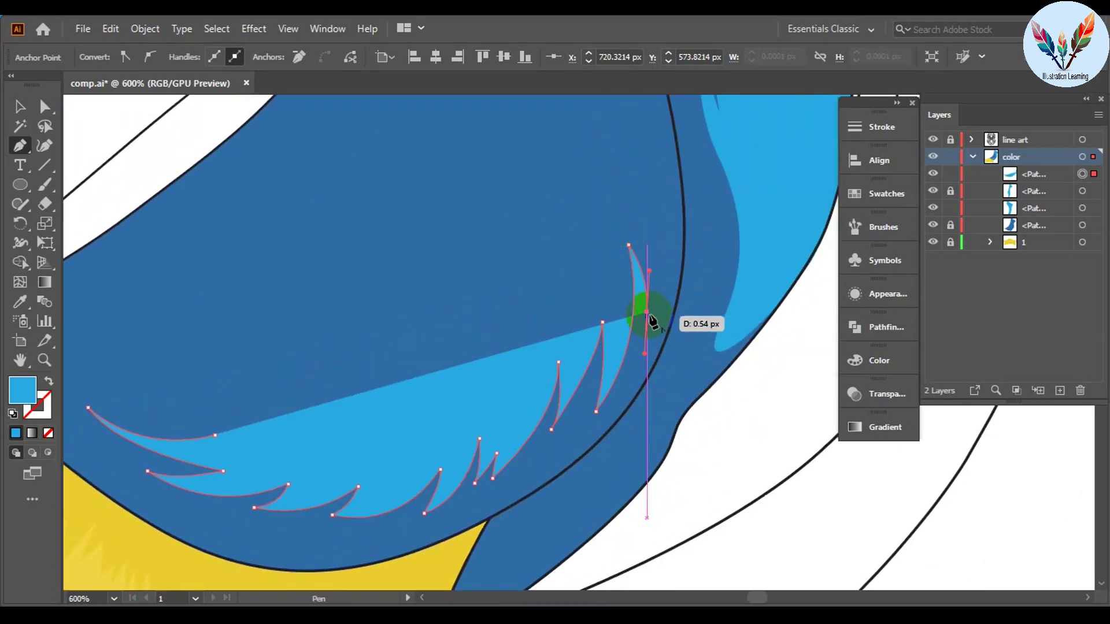
mouse_move(701, 364)
left_mouse_down()
mouse_move(681, 247)
mouse_move(660, 212)
left_mouse_up()
scroll(701, 290, "up", 3)
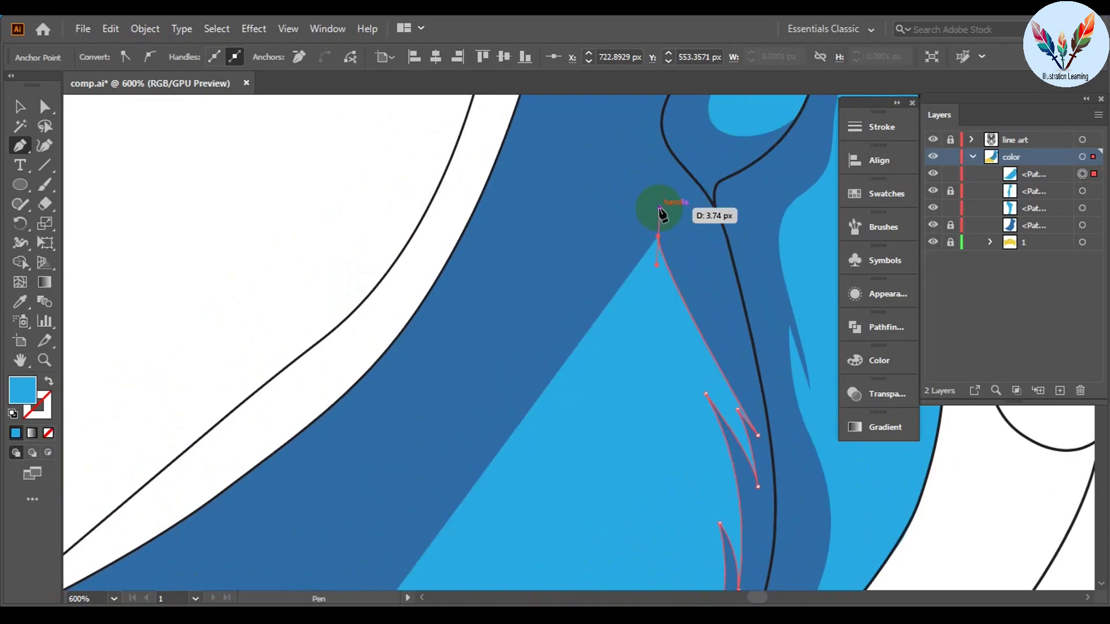
left_click_drag(724, 334, 722, 303)
Step: Curve the highlight's tip along the black outline and shape its final sweeping curve
mouse_move(715, 207)
left_mouse_down()
mouse_move(641, 431)
mouse_move(666, 415)
mouse_move(682, 293)
mouse_move(538, 288)
mouse_move(568, 163)
left_mouse_up()
scroll(684, 141, "up", 3)
scroll(639, 416, "down", 1)
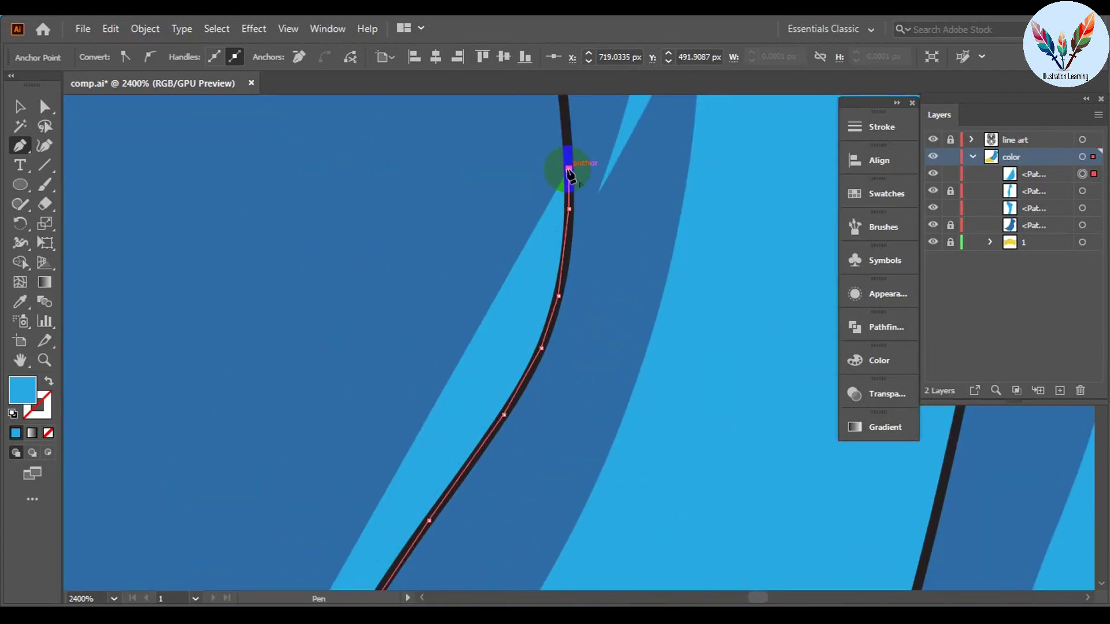
scroll(626, 301, "down", 3)
scroll(626, 300, "up", 4)
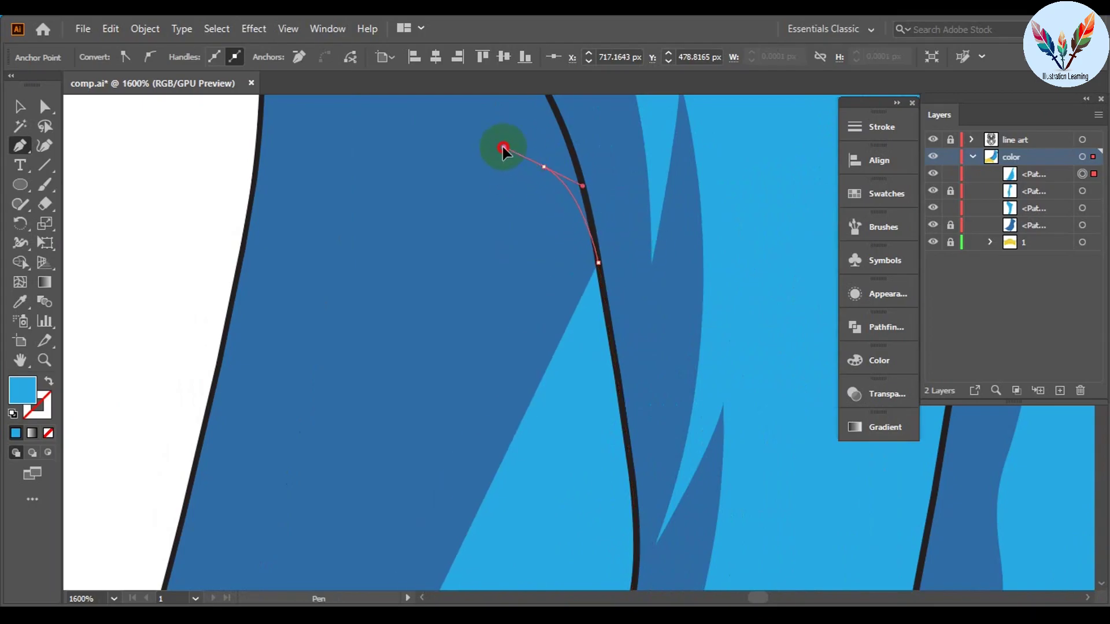
mouse_move(503, 149)
left_mouse_down()
mouse_move(374, 184)
mouse_move(317, 439)
left_mouse_up()
scroll(399, 338, "down", 5)
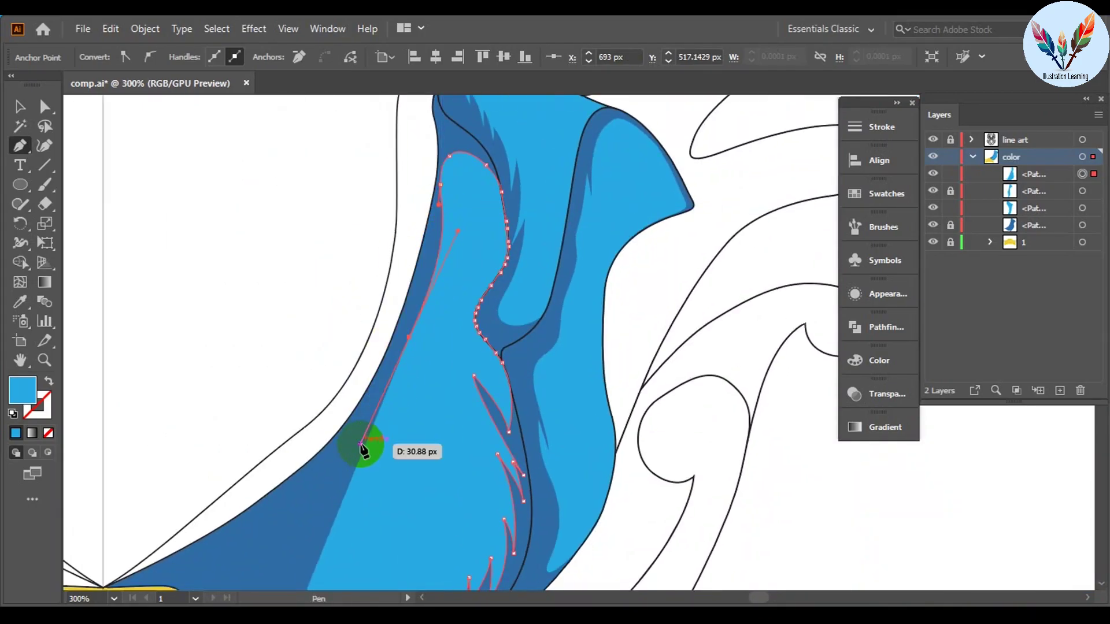
left_click_drag(363, 494, 389, 321)
scroll(389, 321, "down", 5)
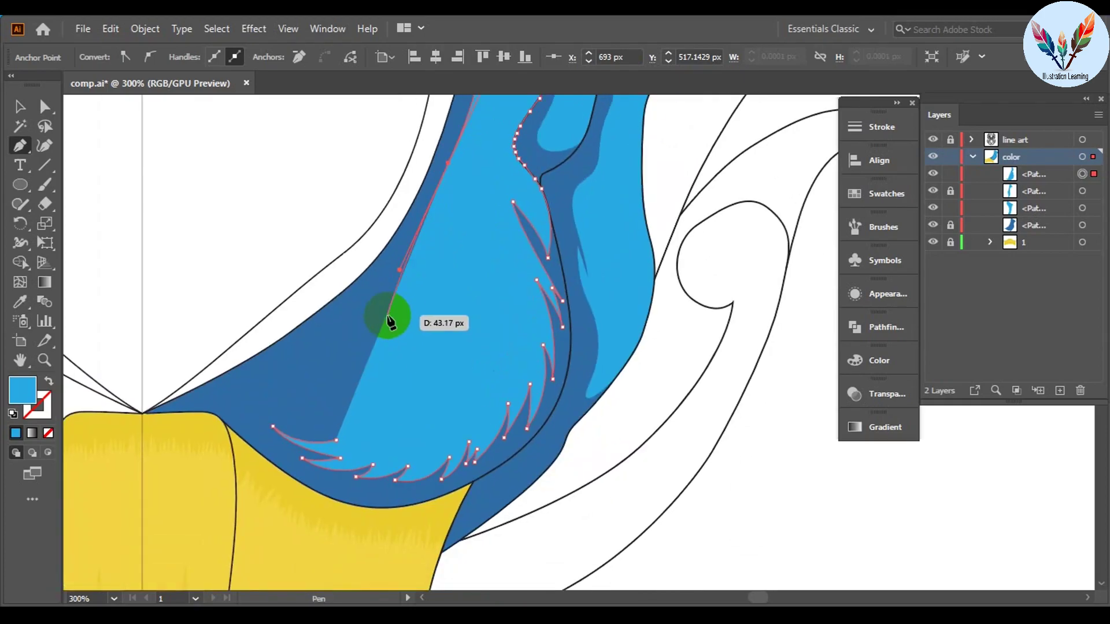
Step: Close the feather-edged highlight path and deselect it
left_click(473, 457)
key("v")
scroll(606, 480, "down", 3)
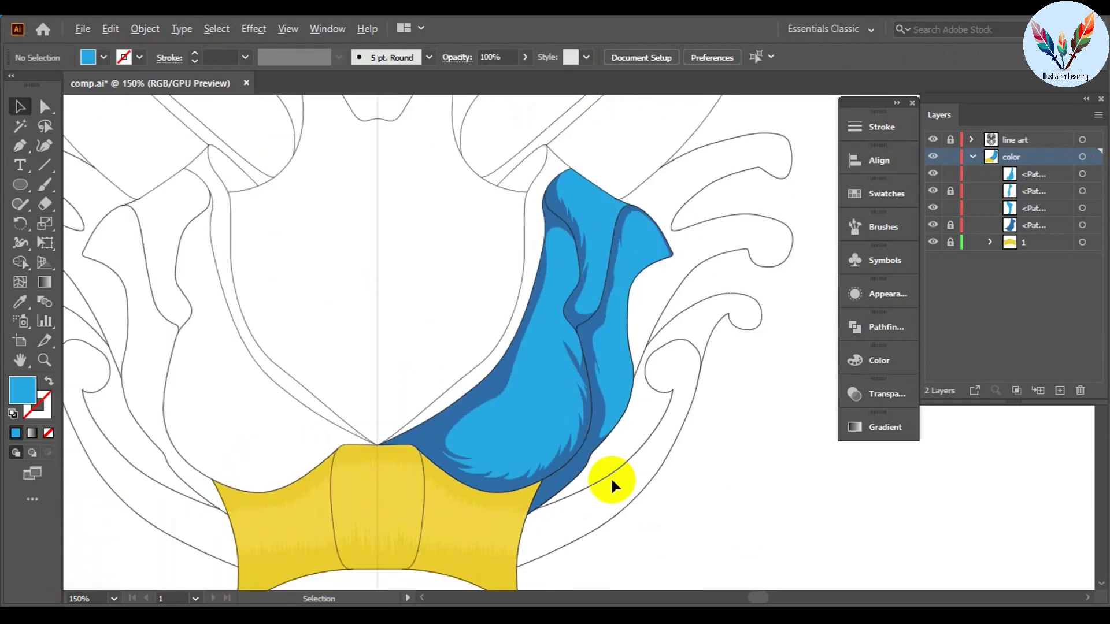
scroll(390, 458, "up", 2)
Step: Nudge an anchor on the lower-left curve and delete the extra anchor
scroll(431, 422, "up", 3)
left_click_drag(416, 417, 406, 414)
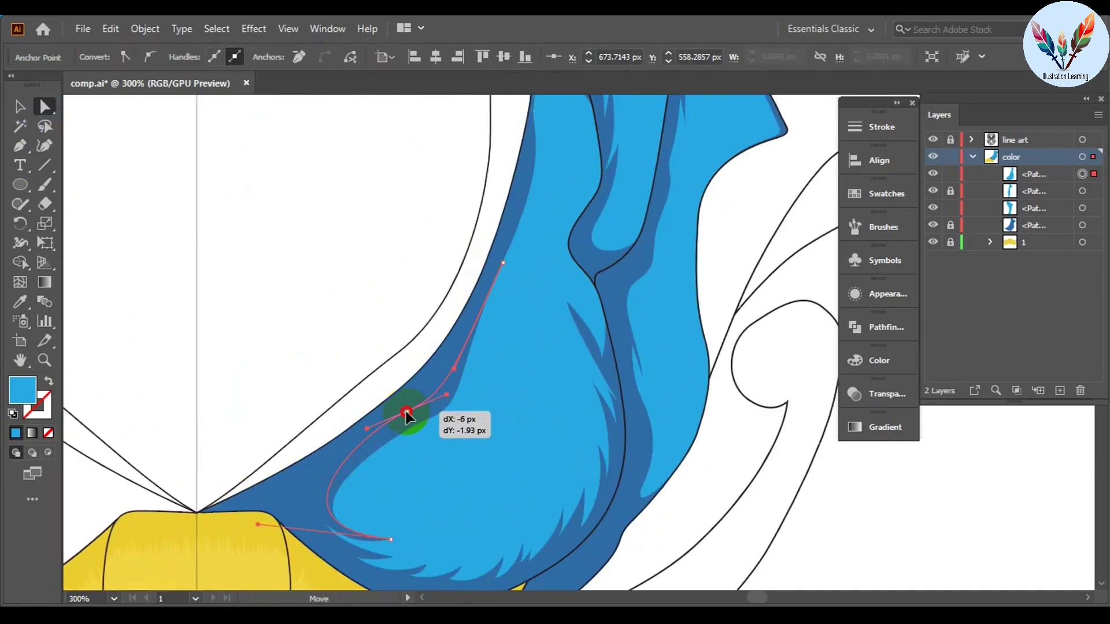
key("Delete")
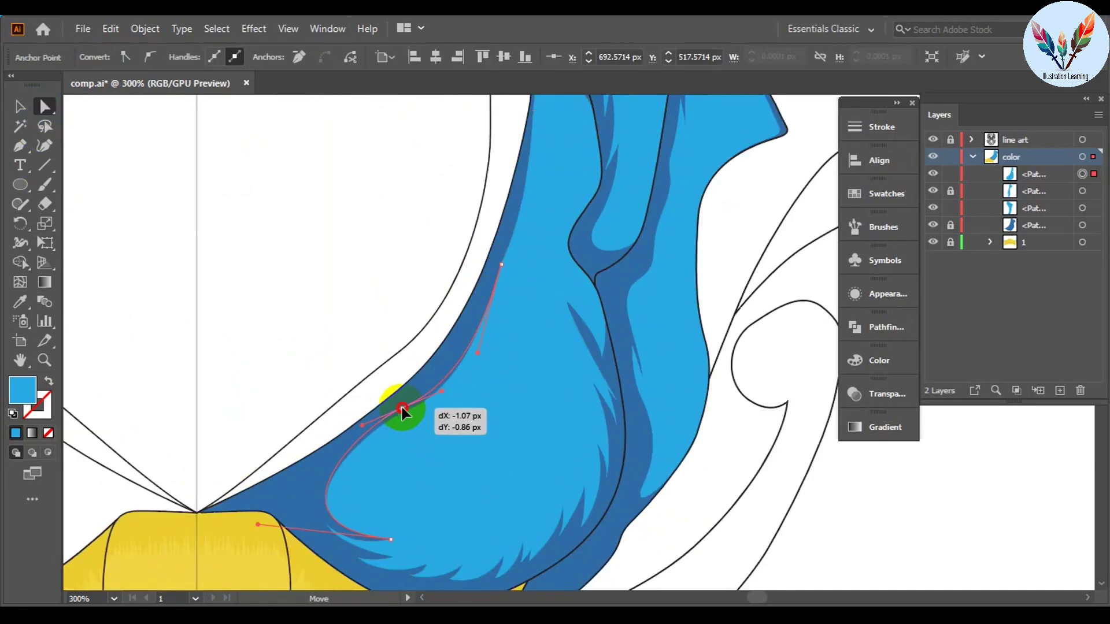
scroll(809, 491, "down", 3)
Step: Edit the highlight shape's colour values in the colour mixer
left_click(624, 417)
left_click(879, 360)
left_click(816, 377)
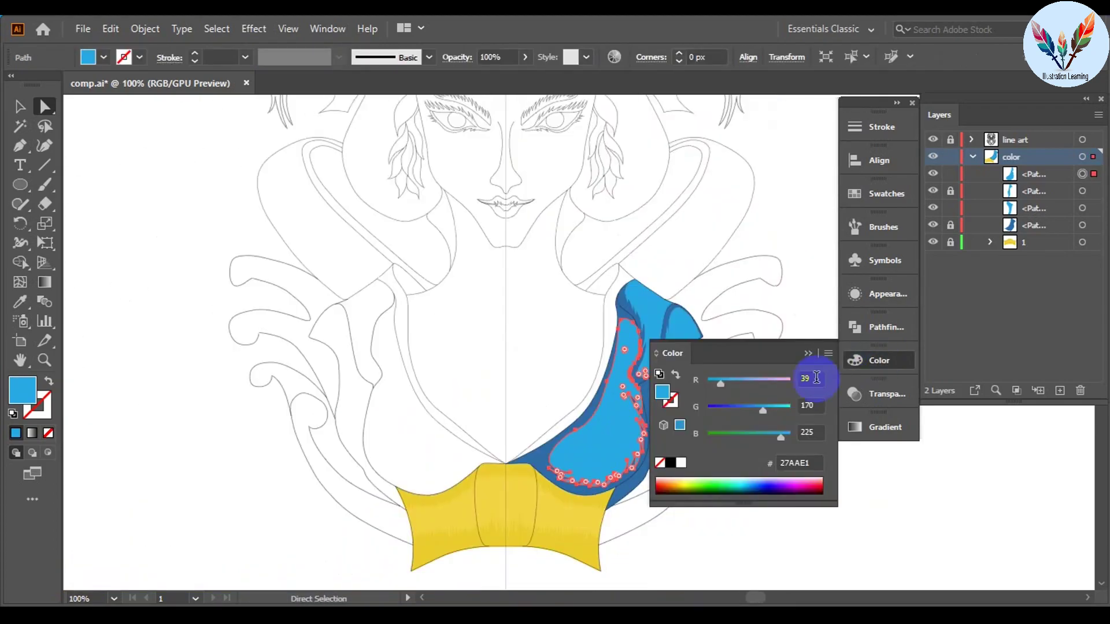
left_click(706, 547)
scroll(819, 458, "up", 1)
left_click(581, 258)
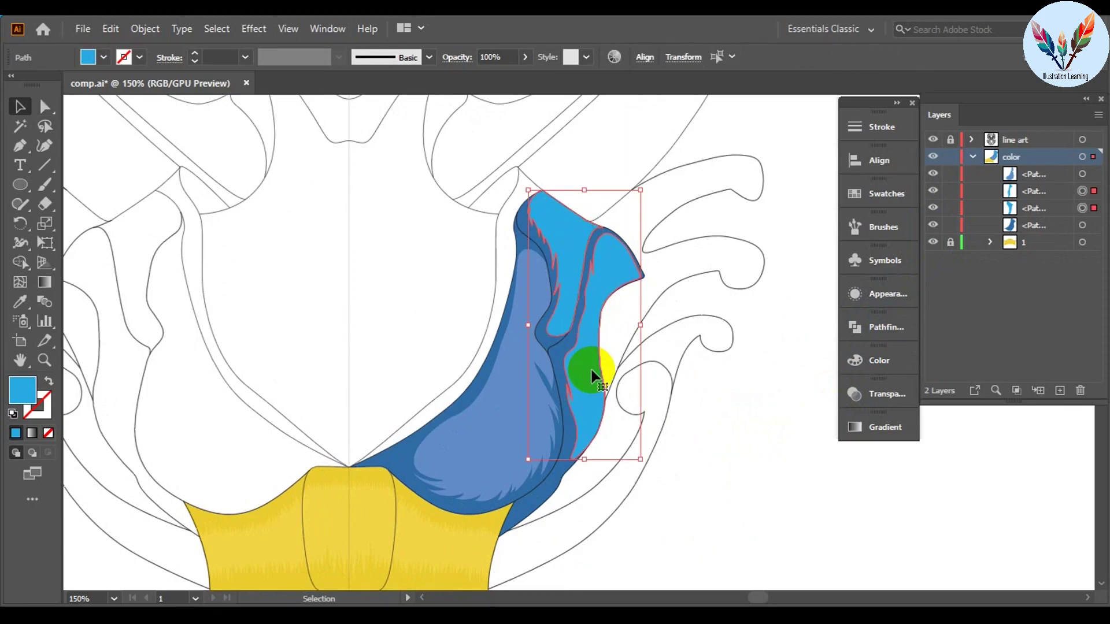
scroll(769, 465, "down", 2)
scroll(768, 465, "up", 1)
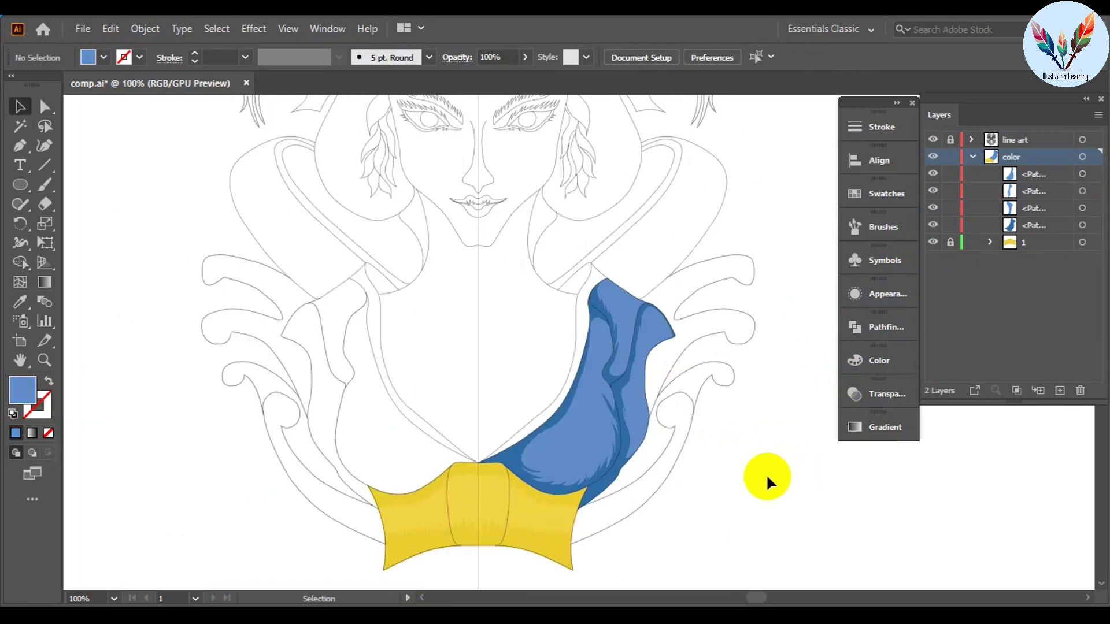
scroll(674, 439, "up", 2)
Step: Lower the green value of the blue shapes toward a muted periwinkle
left_click(878, 360)
left_click(750, 408)
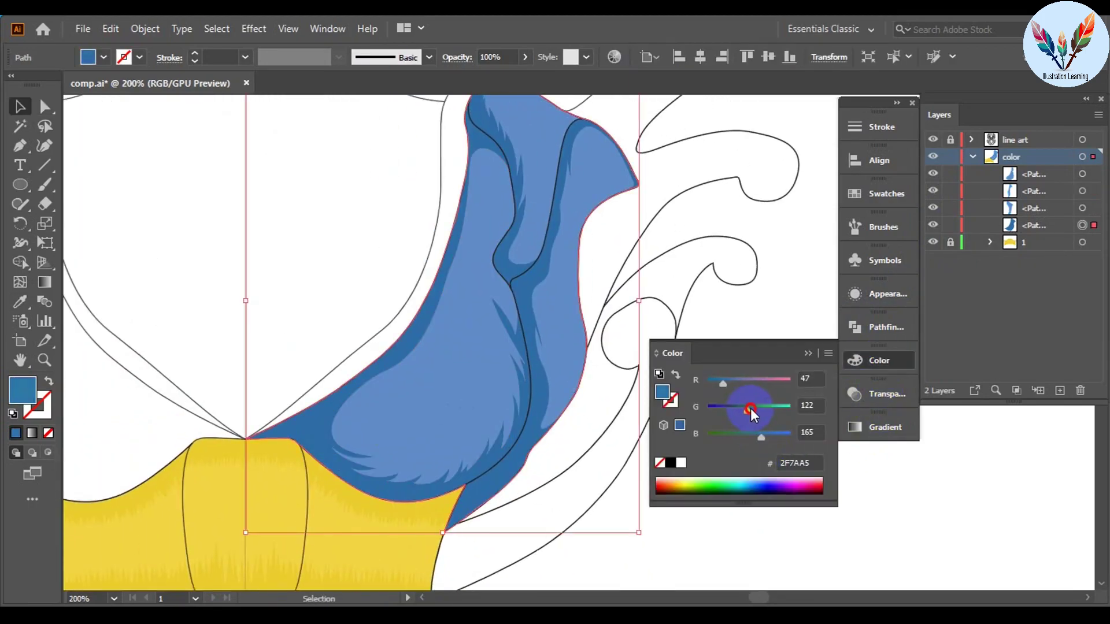
left_click(647, 498)
scroll(725, 292, "down", 2)
scroll(632, 450, "up", 2)
left_click(471, 215)
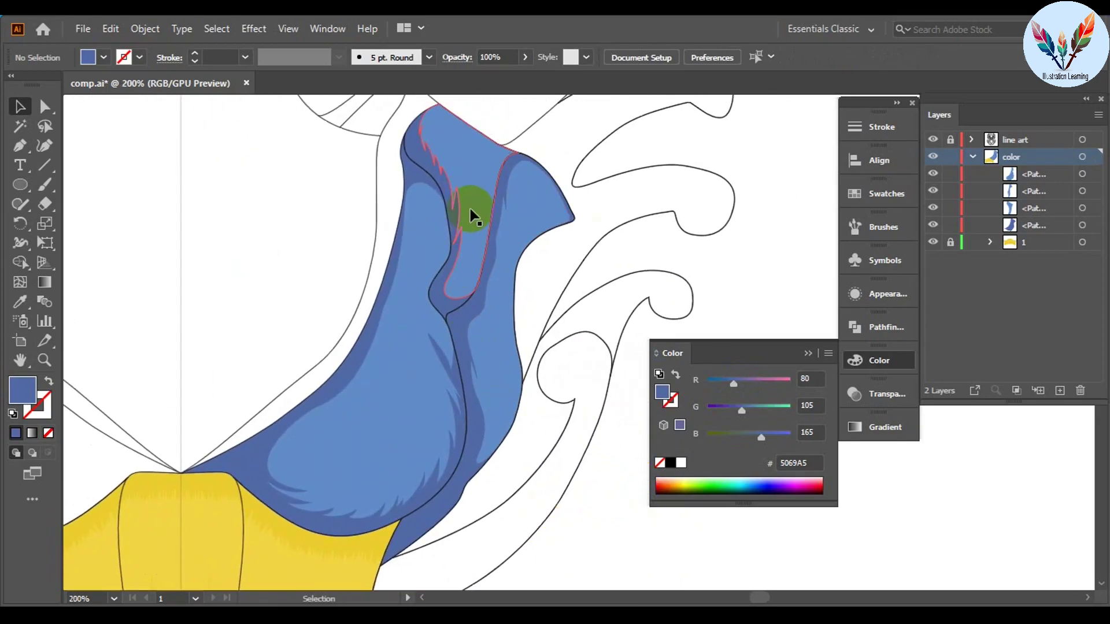
left_click_drag(758, 408, 751, 405)
Step: Copy the periwinkle colour onto the larger inner shape, then group all blue collar paths
left_click(401, 363)
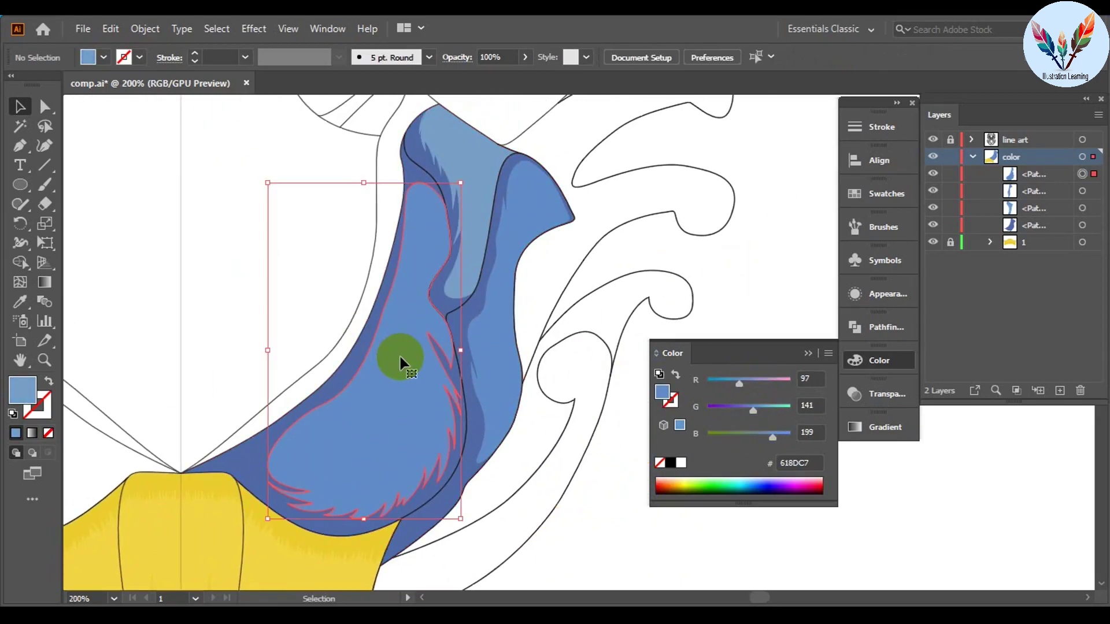
left_click(511, 322)
key("v")
left_click(744, 287)
scroll(662, 279, "down", 2)
scroll(647, 289, "down", 1)
scroll(445, 338, "up", 3)
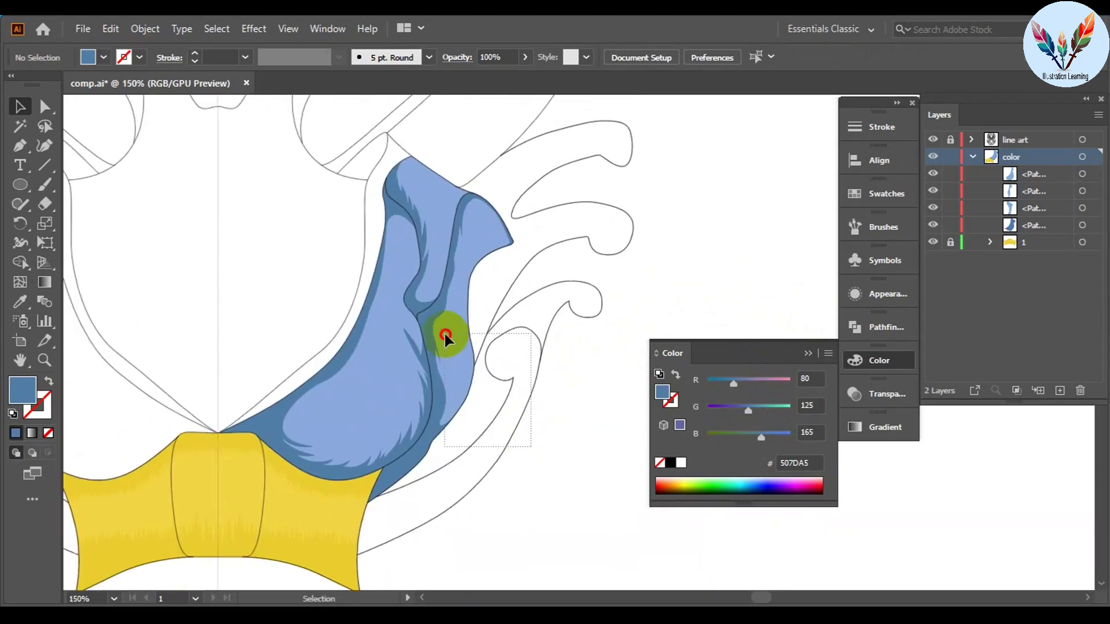
key("ctrl+a")
key("ctrl+g")
Step: Reflect the collar group vertically and place the copy on the left shoulder
scroll(805, 356, "down", 1)
right_click(546, 303)
left_click(751, 532)
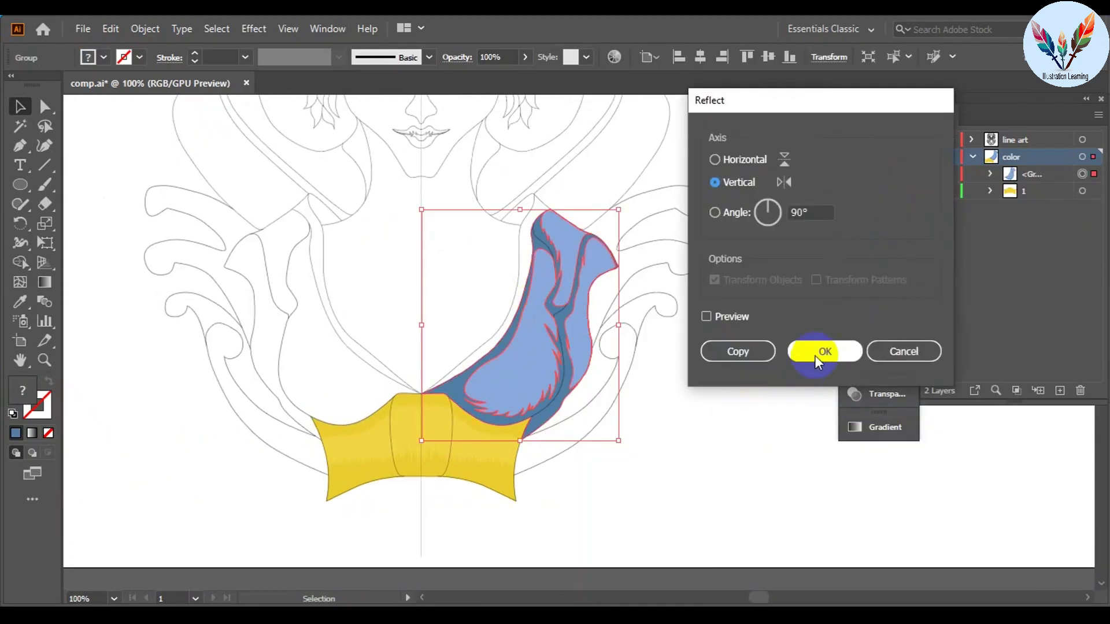
left_click(818, 363)
left_click_drag(564, 393, 562, 393)
left_click(738, 483)
Step: Check the mirrored piece's tip, then select and group both blue collar pieces
scroll(396, 404, "up", 5)
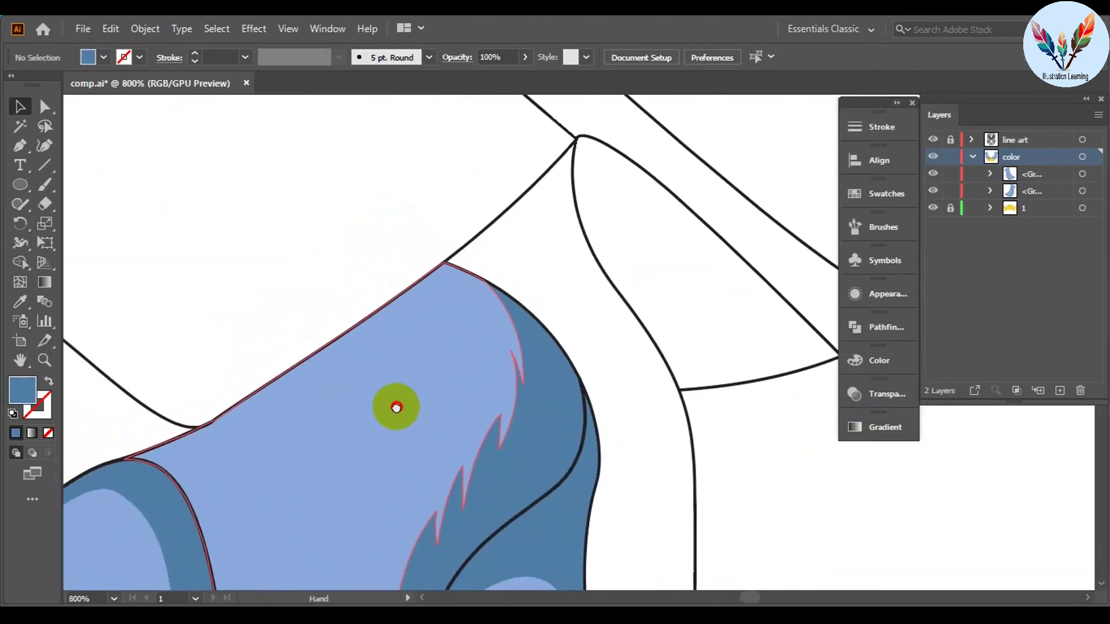
scroll(329, 287, "up", 3)
left_click_drag(329, 288, 424, 283)
scroll(673, 289, "down", 6)
scroll(800, 508, "down", 4)
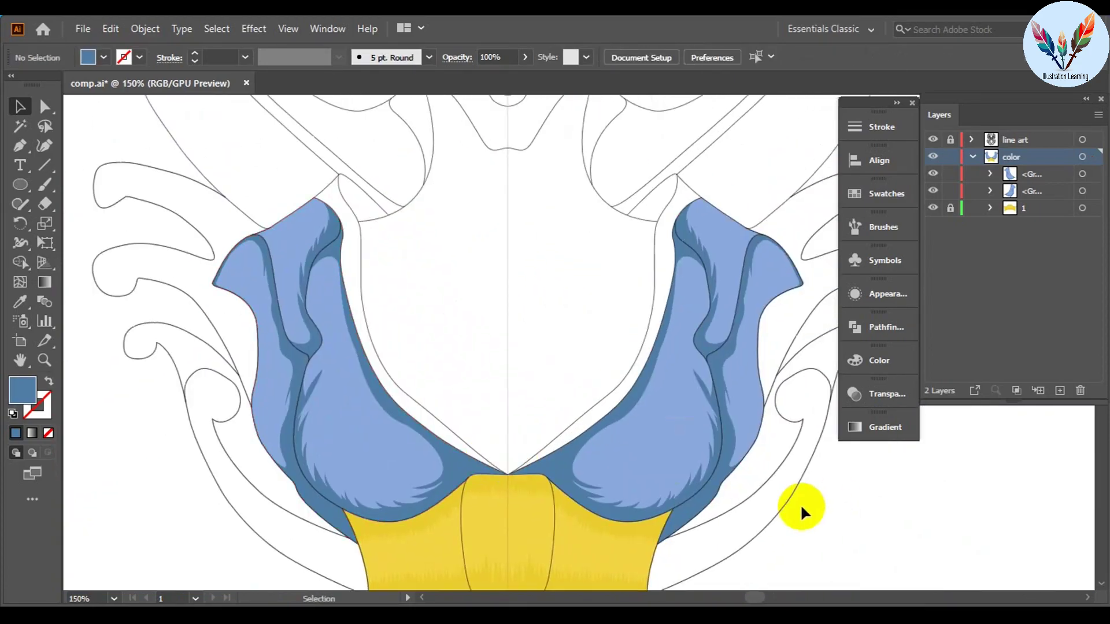
scroll(758, 498, "down", 2)
scroll(758, 498, "up", 1)
left_click_drag(756, 463, 356, 125)
right_click(355, 125)
left_click(404, 243)
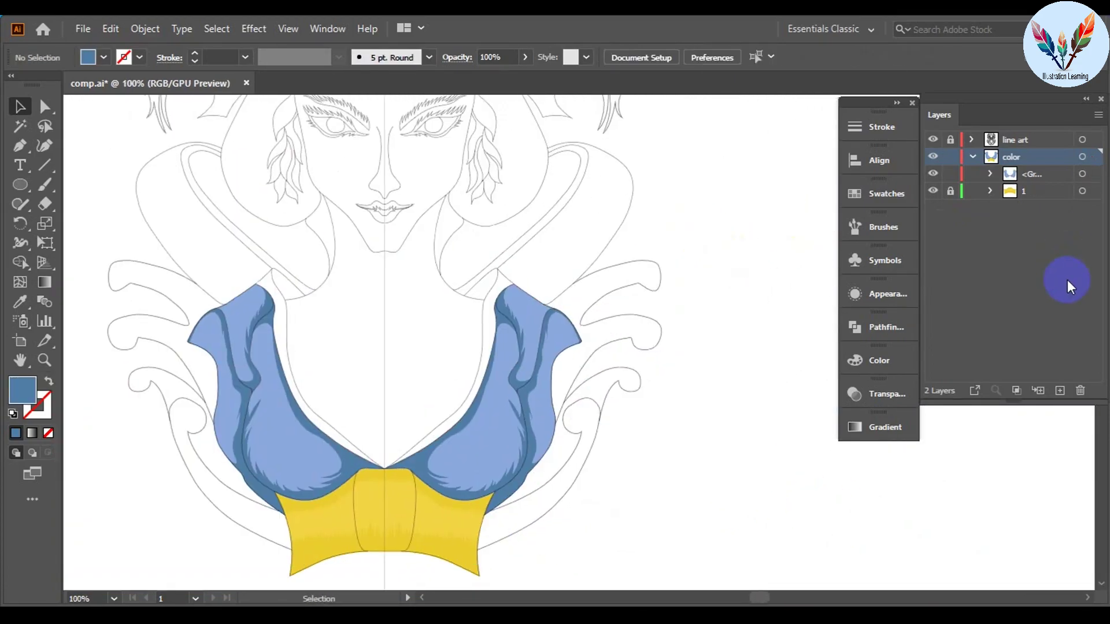
Step: Collect the grouped collar pair into a new sublayer named 2
left_click_drag(754, 400, 740, 404)
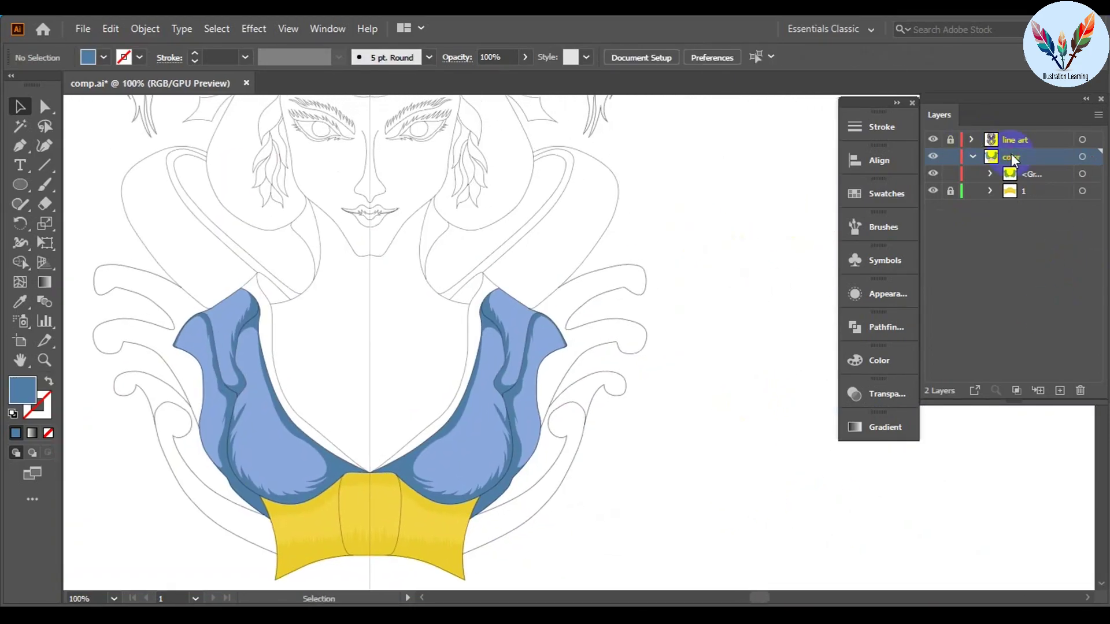
left_click(1042, 390, "alt")
left_click(554, 389)
left_click(1048, 191)
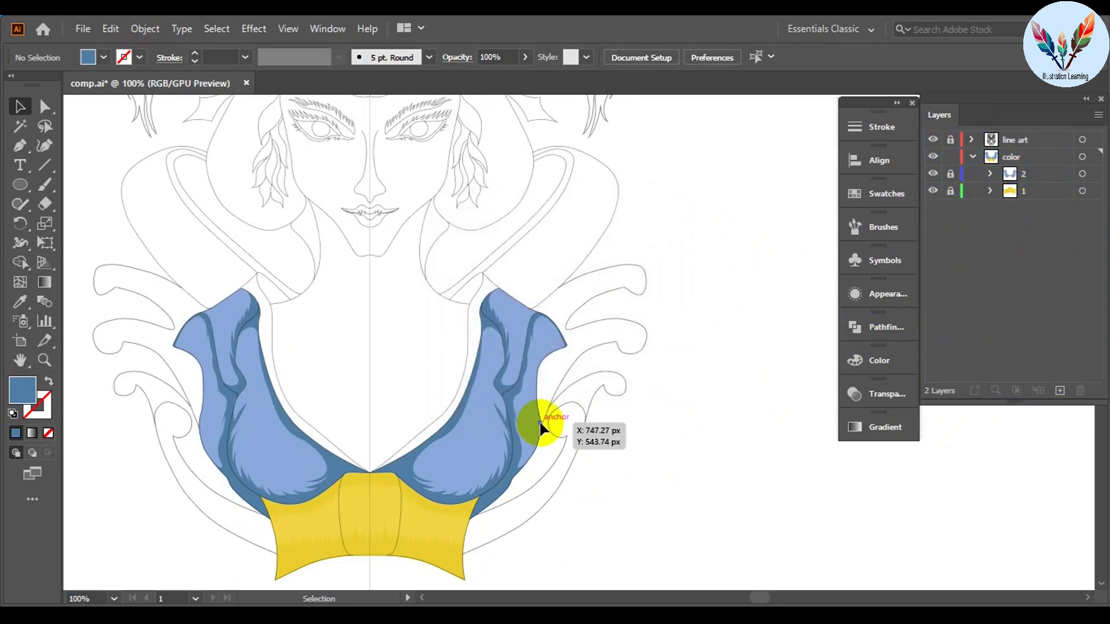
Step: Zoom to the collar-neck junction and place the first yellow-shape anchors along the black outline
key("ctrl+minus")
key("ctrl+minus")
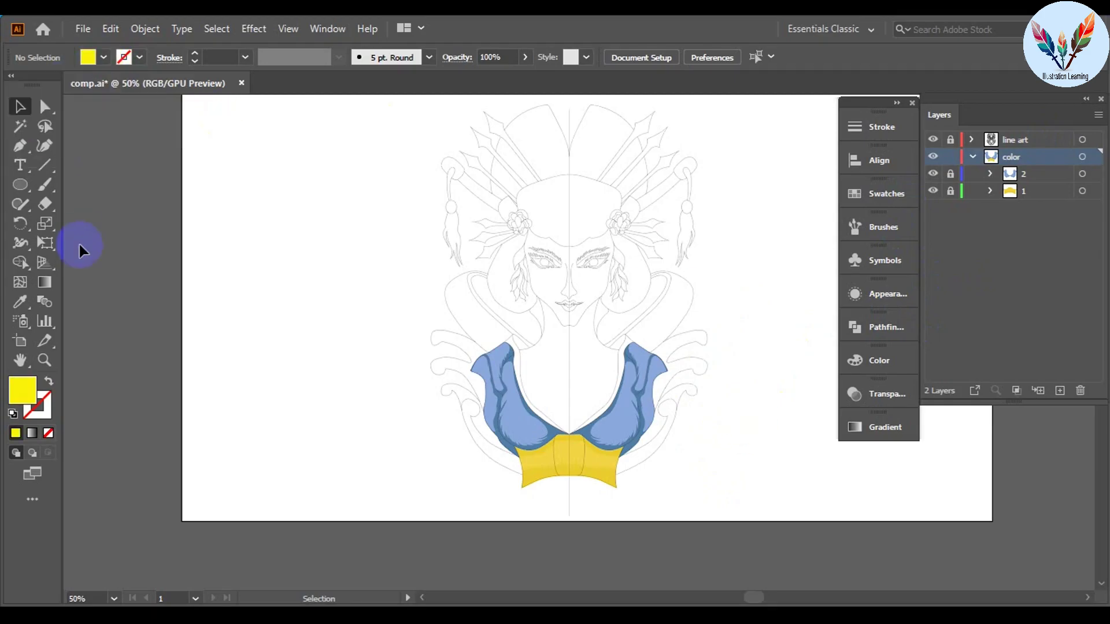
scroll(573, 426, "up", 10)
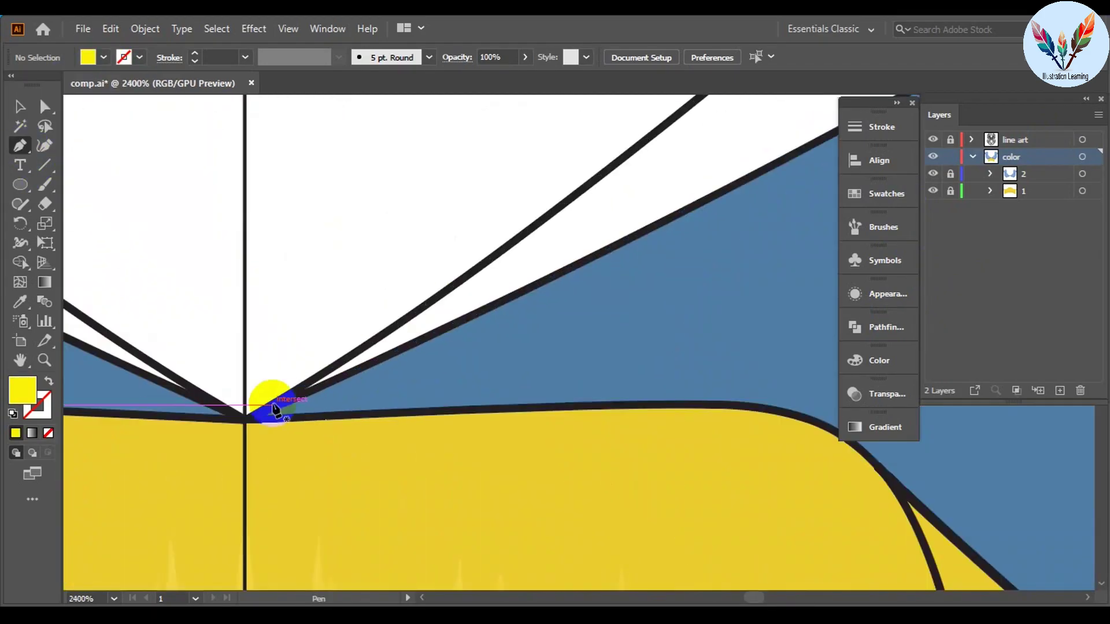
scroll(346, 365, "up", 5)
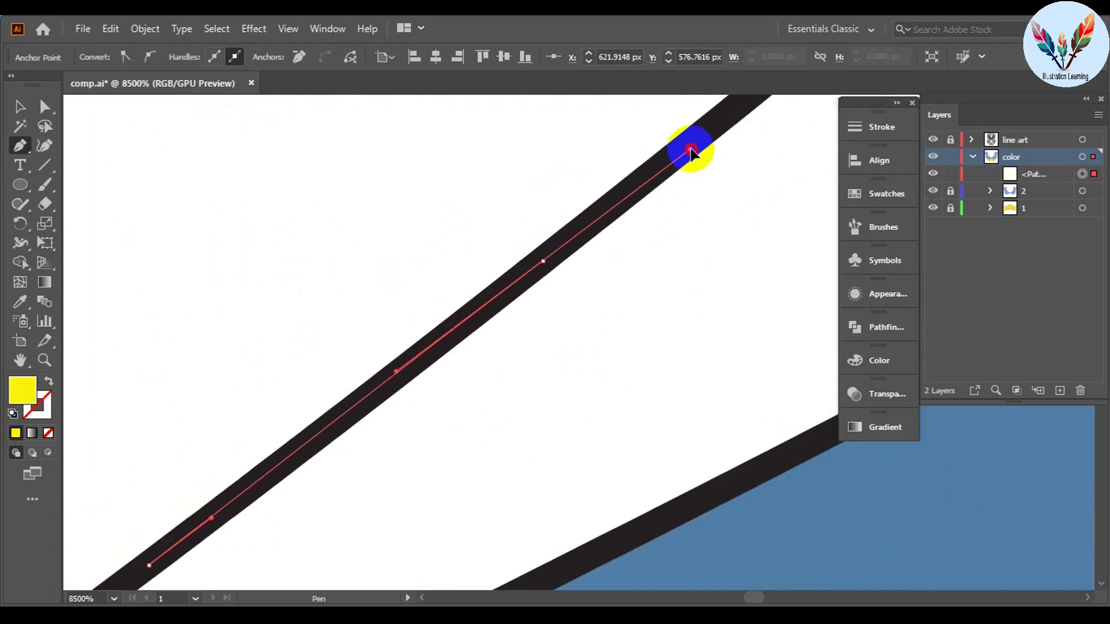
left_click_drag(691, 153, 484, 257)
left_click(552, 235)
left_click(453, 157)
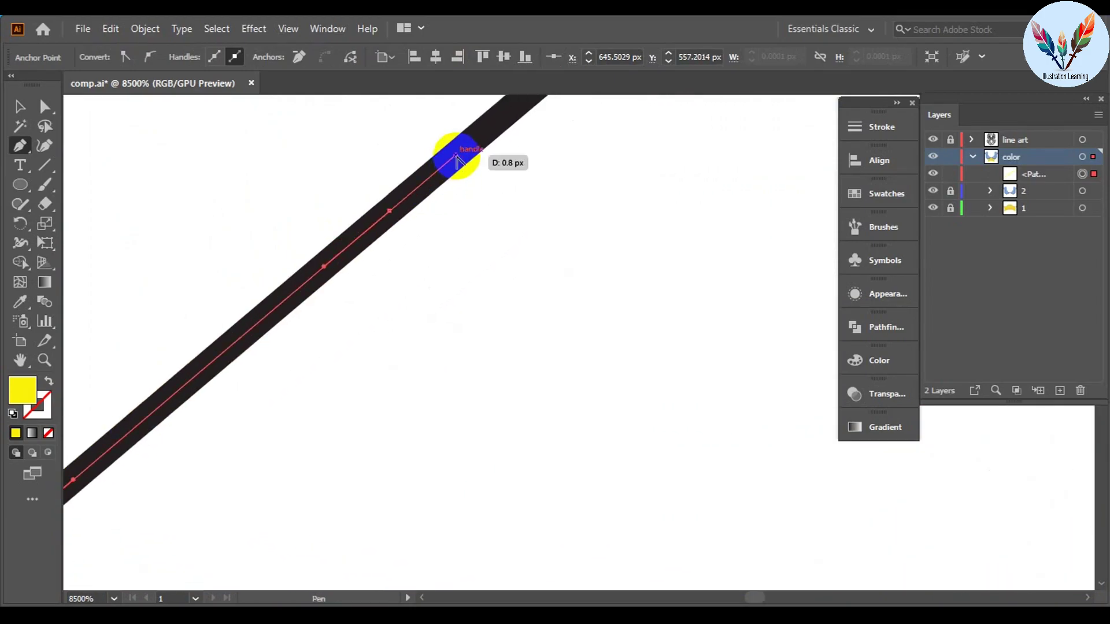
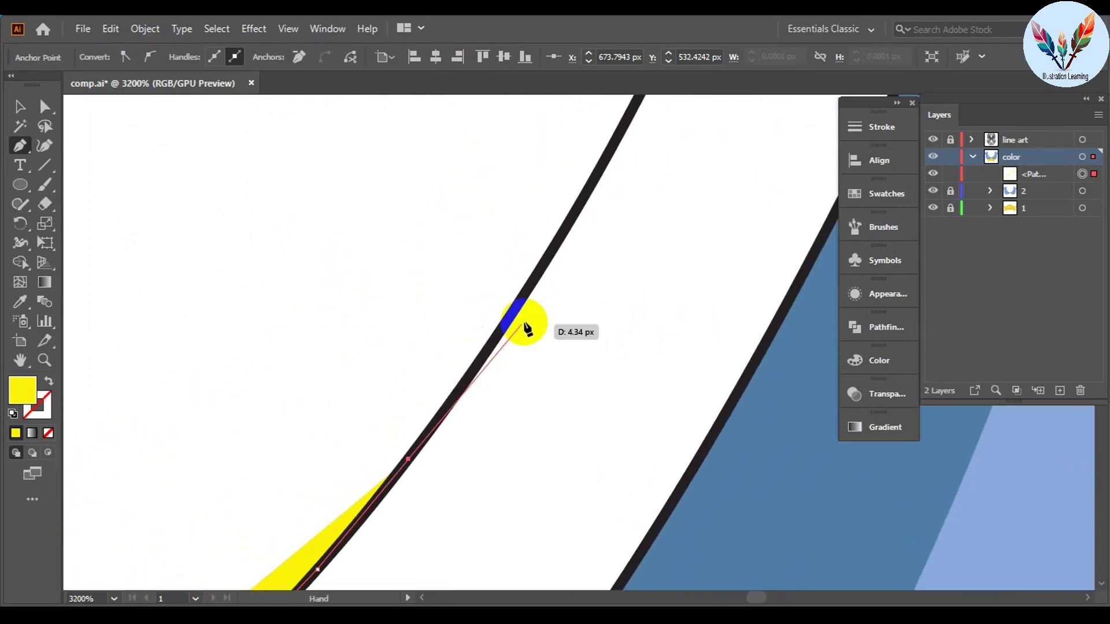
Step: Trace the stripe's corner points up the right collar's inner black outline
left_click(521, 317)
left_click(607, 179)
left_click(526, 260)
left_click(459, 218)
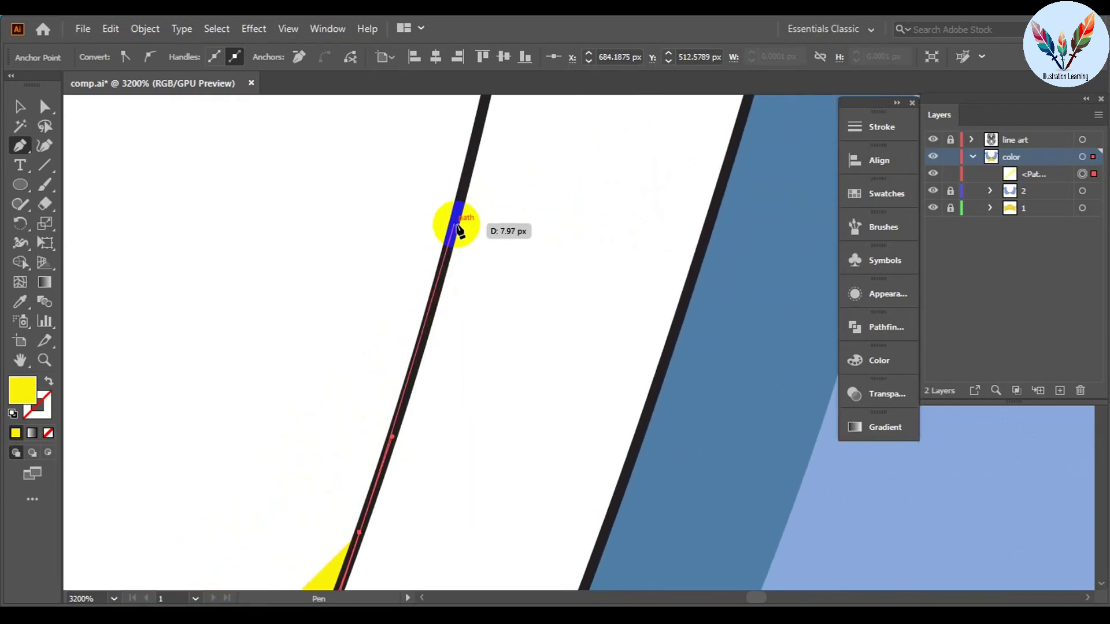
left_click(438, 193)
left_click(483, 149)
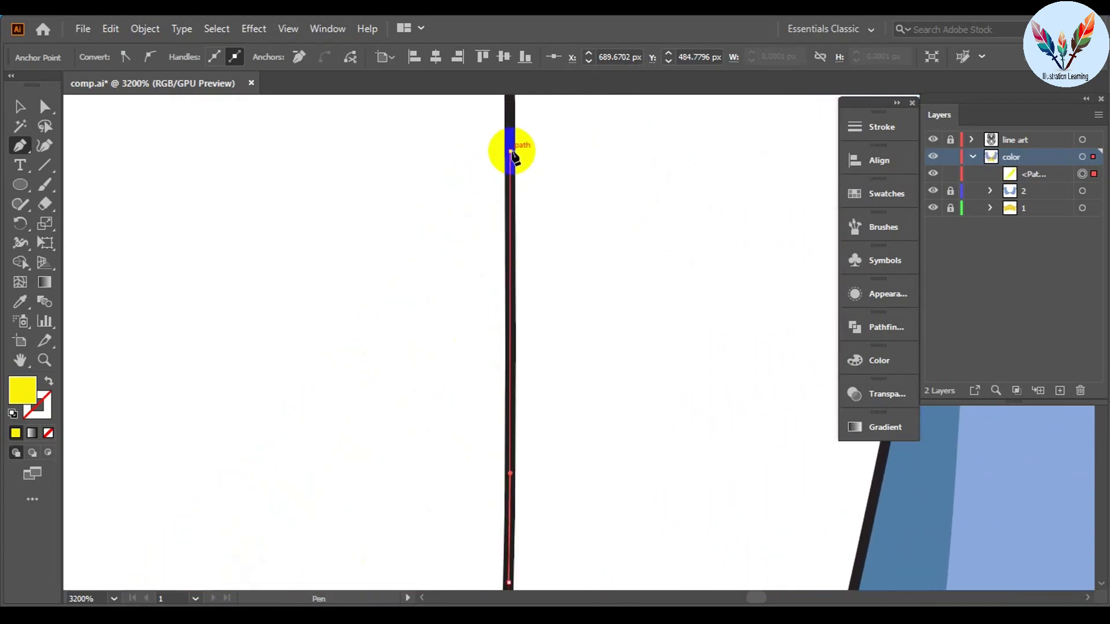
left_click(567, 173)
scroll(566, 153, "down", 2)
scroll(441, 248, "down", 1)
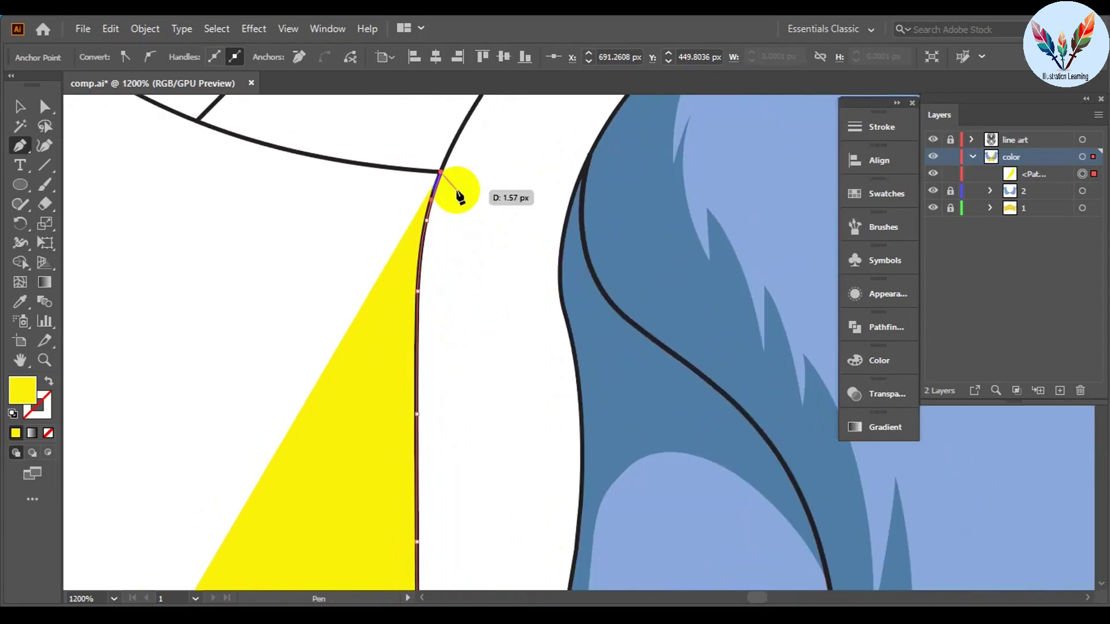
scroll(453, 186, "down", 1)
scroll(528, 447, "down", 1)
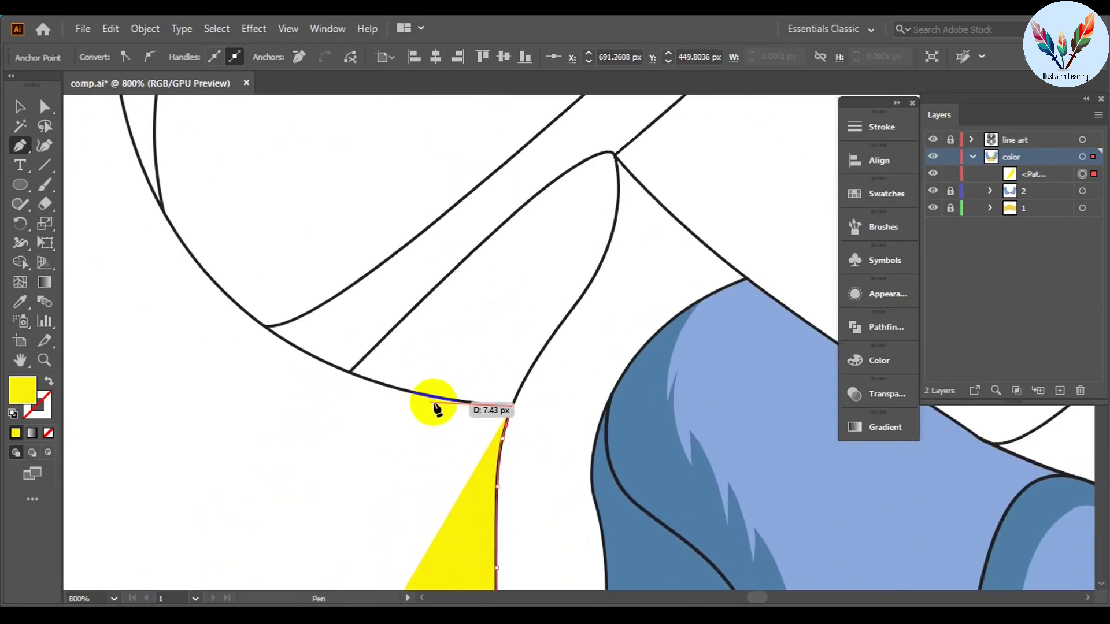
scroll(433, 396, "up", 5)
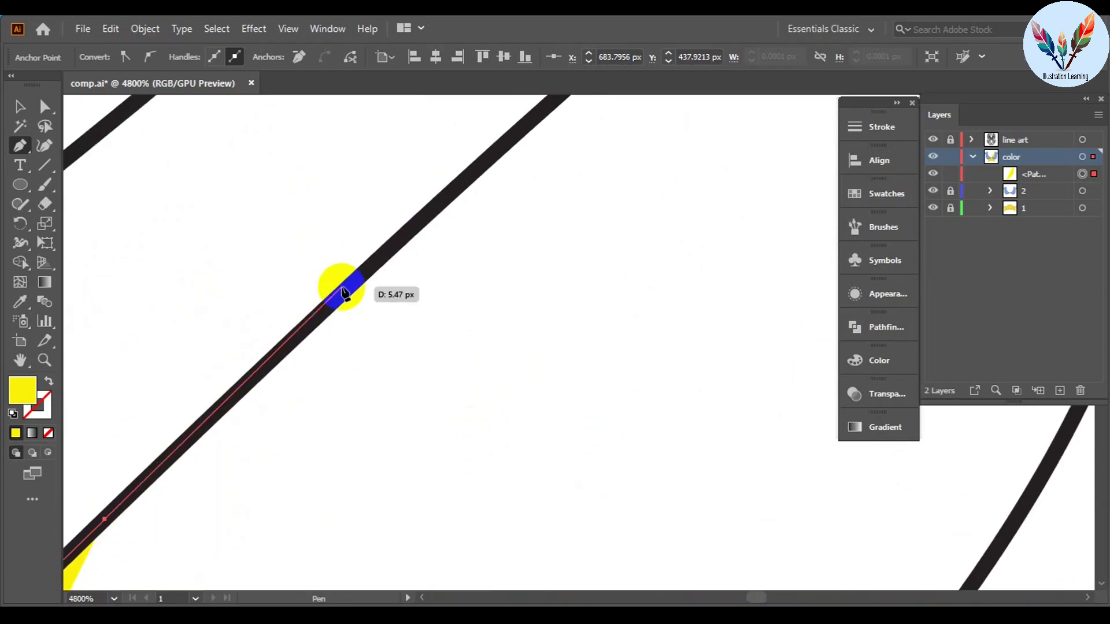
Step: Add curved points along the outline, following it back toward the stripe's starting point
left_click_drag(321, 176, 421, 248)
left_click_drag(572, 329, 716, 497)
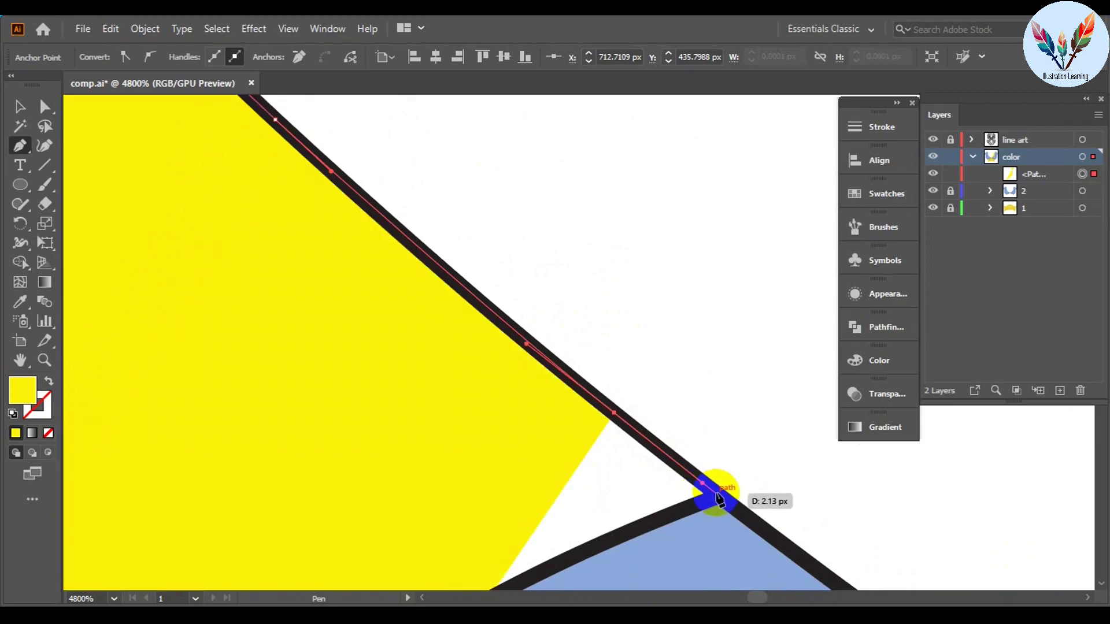
left_click_drag(478, 373, 490, 533)
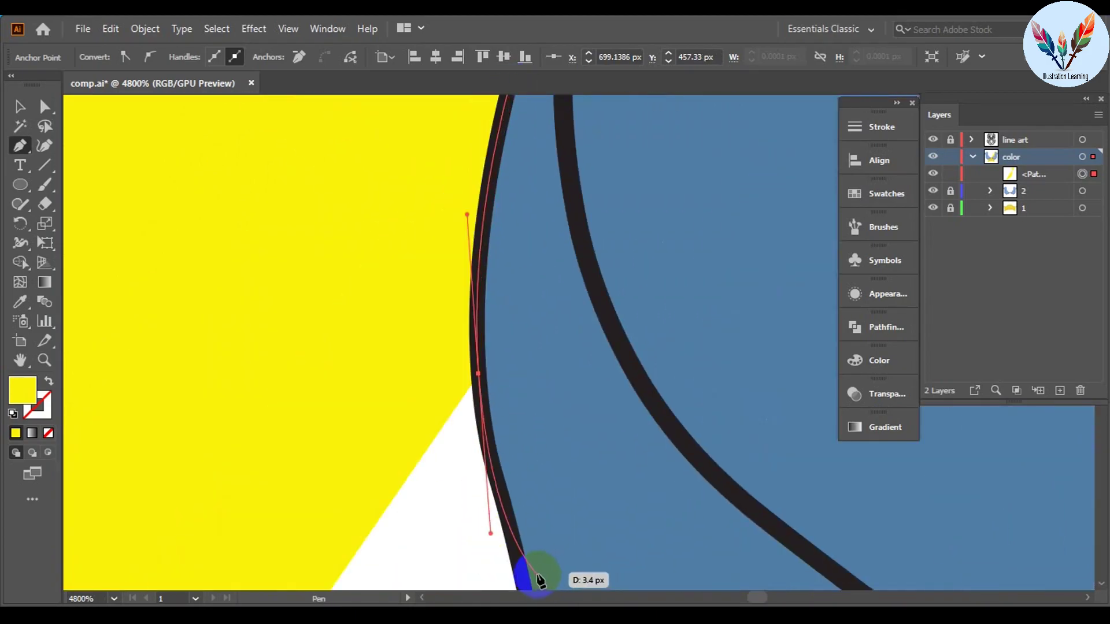
left_click_drag(538, 578, 496, 119)
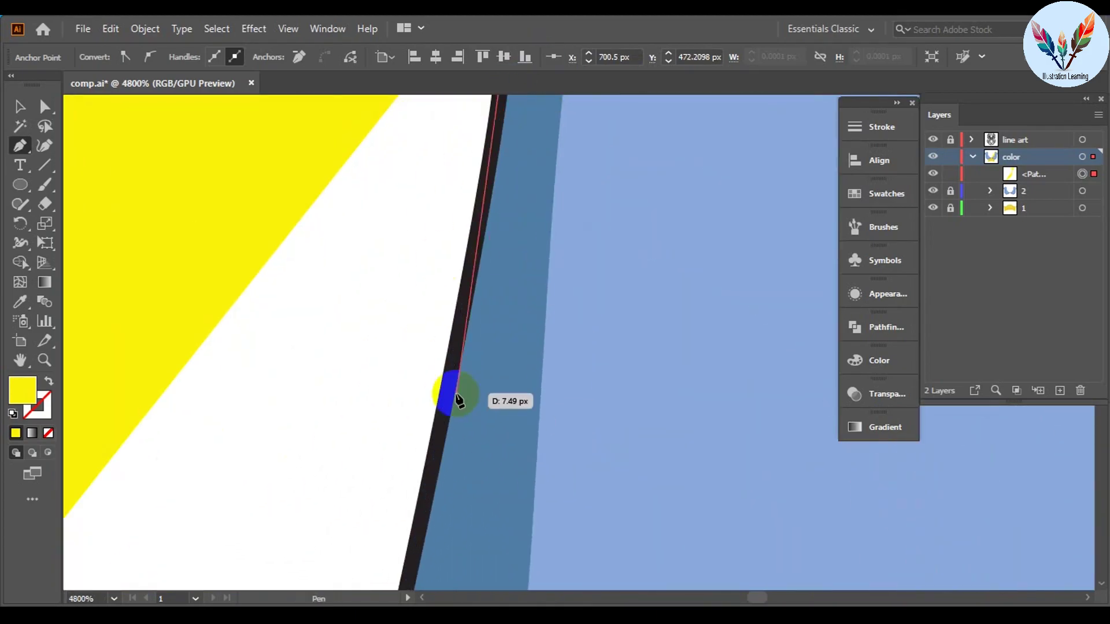
mouse_move(451, 392)
left_mouse_down()
mouse_move(530, 370)
mouse_move(639, 109)
left_mouse_up()
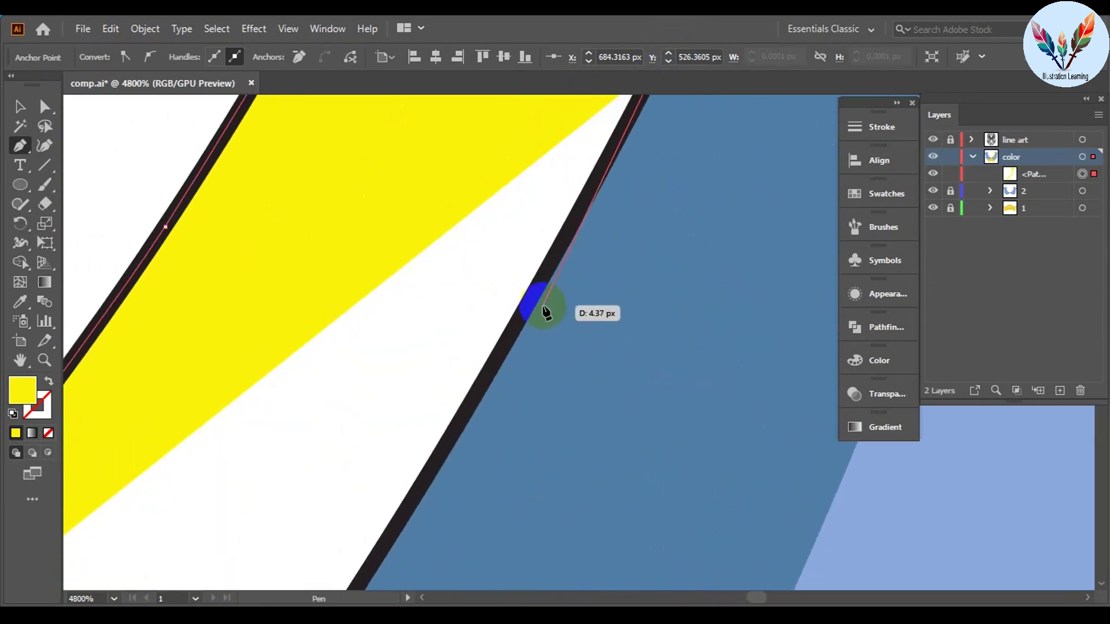
left_click_drag(543, 312, 349, 296)
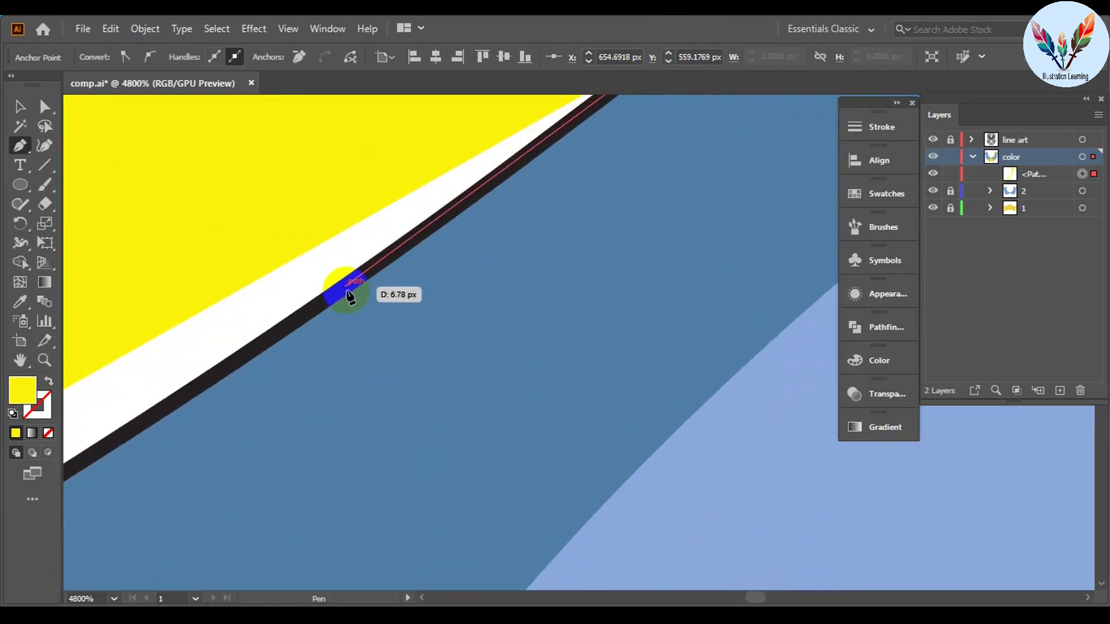
left_click_drag(348, 296, 430, 342)
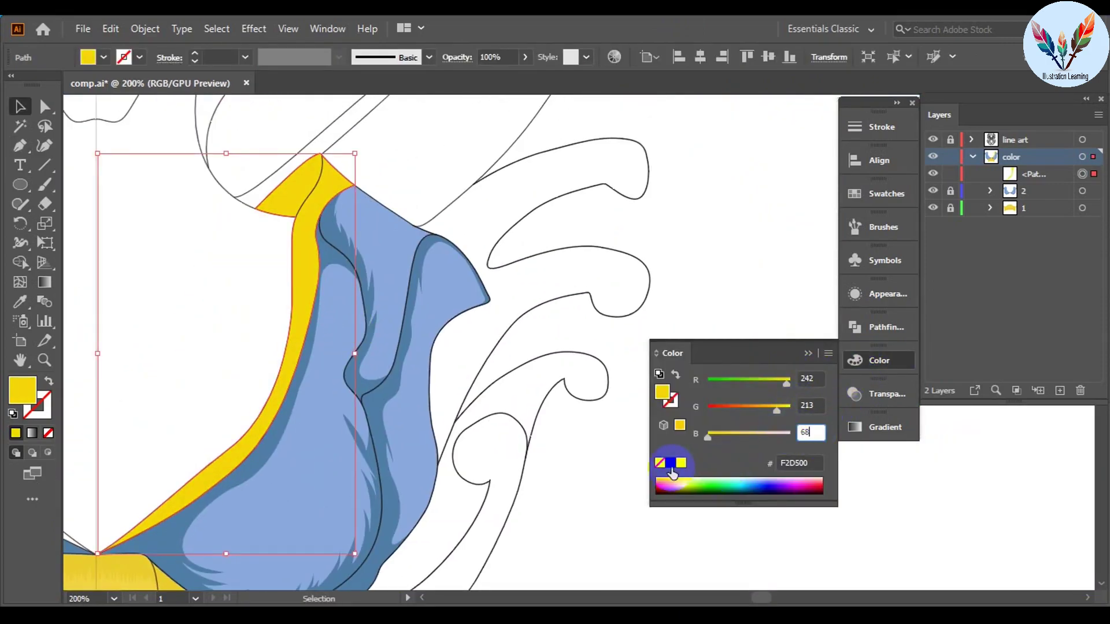
Step: Select the gold collar stripe and lock it against edits
left_click(754, 309)
left_click_drag(361, 303, 468, 262)
left_click(468, 262)
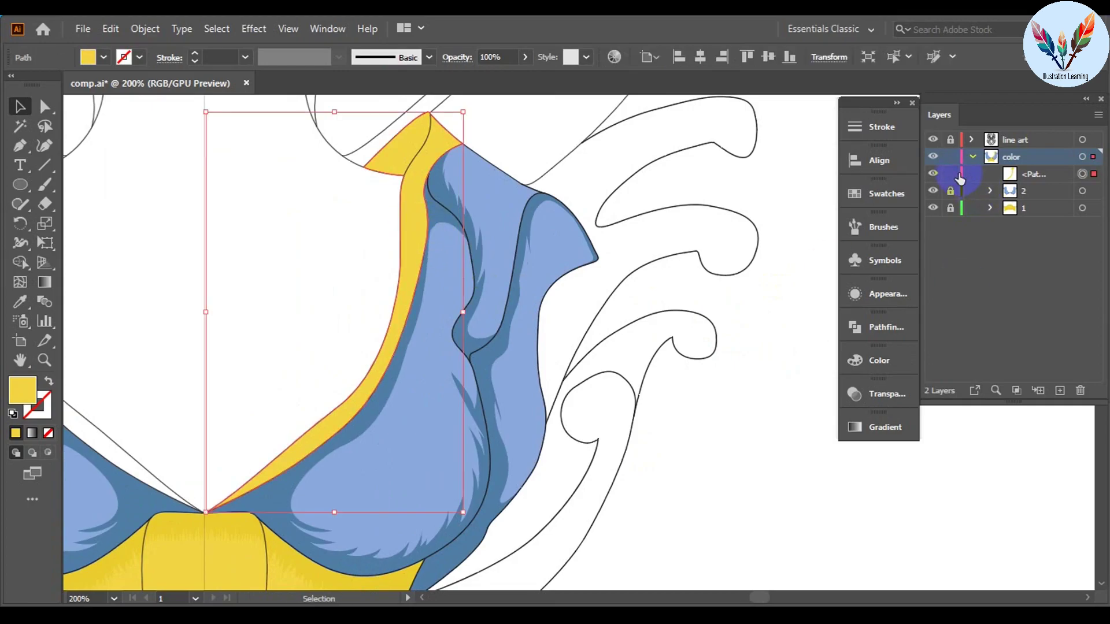
left_click(103, 56)
key("ctrl+2")
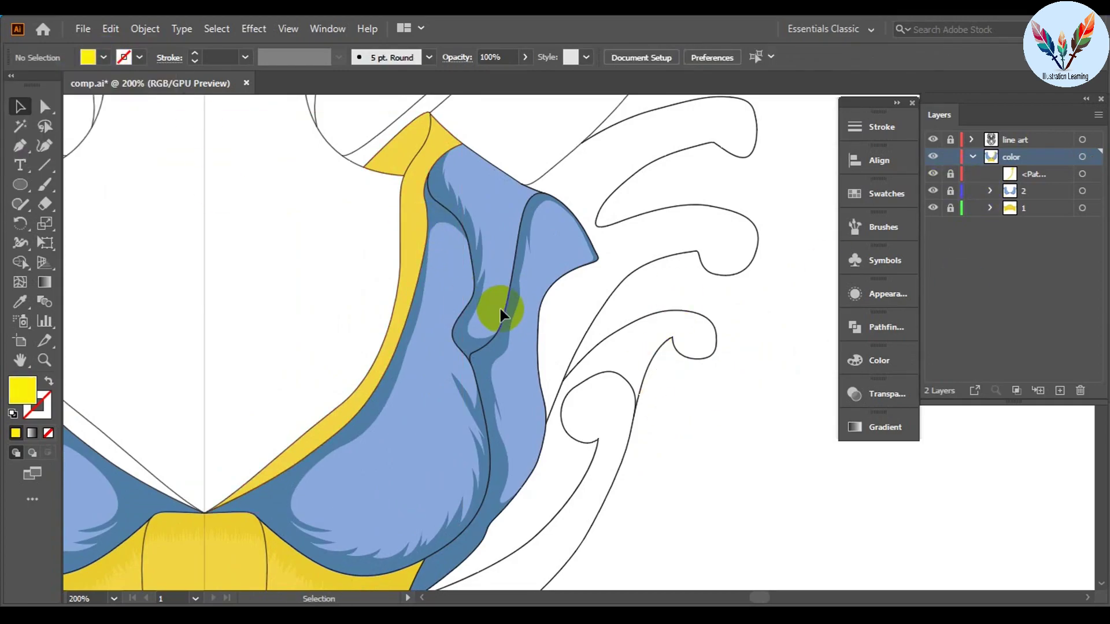
Step: Draw a thin curved strip along the gold stripe's inner edge toward the collar's lower point
left_click(20, 145)
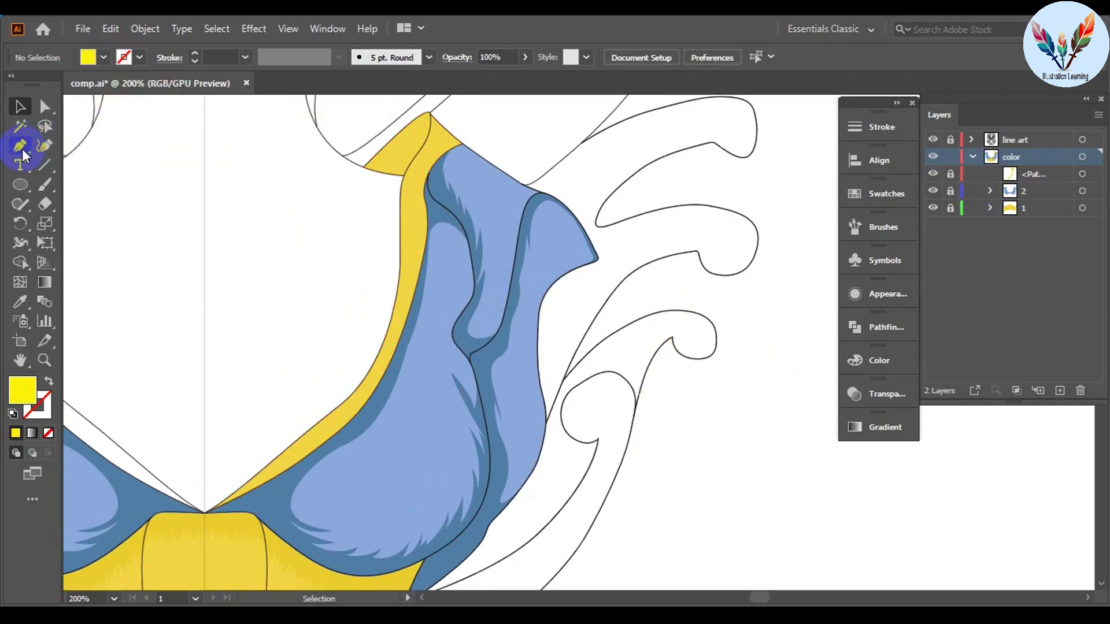
scroll(458, 123, "up", 5)
left_click(483, 270)
scroll(426, 347, "down", 5)
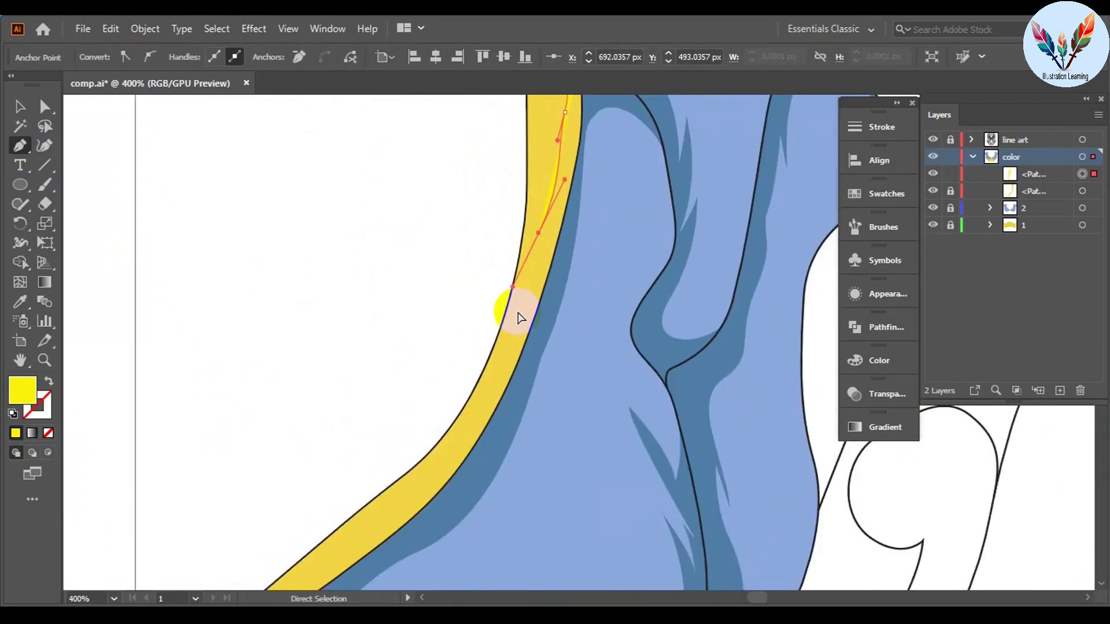
scroll(518, 316, "down", 3)
left_click_drag(575, 227, 576, 231)
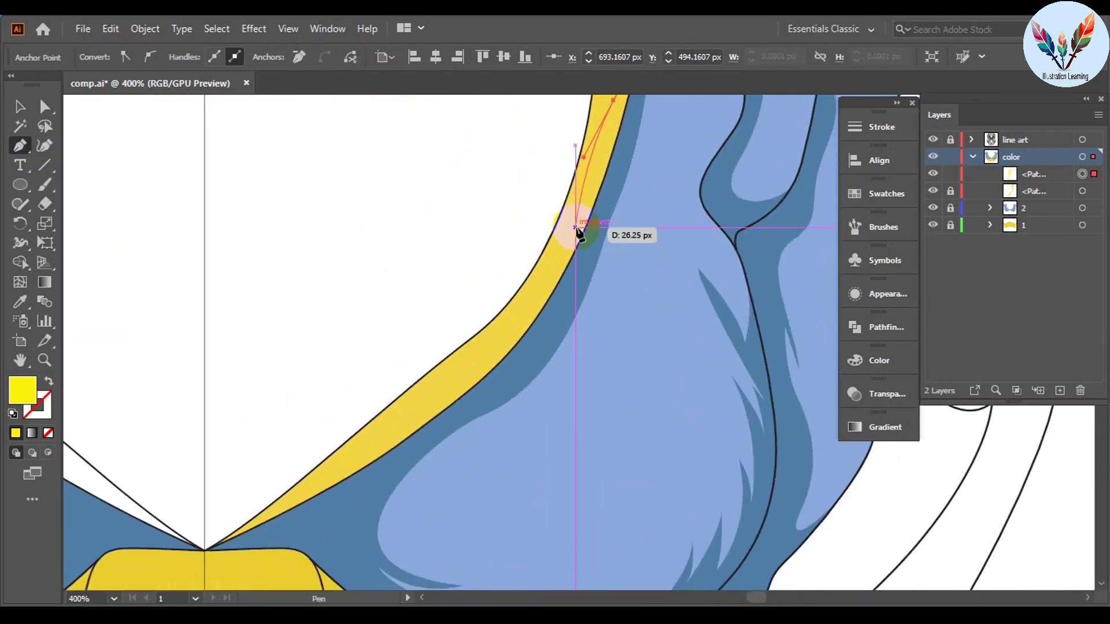
scroll(385, 432, "up", 3)
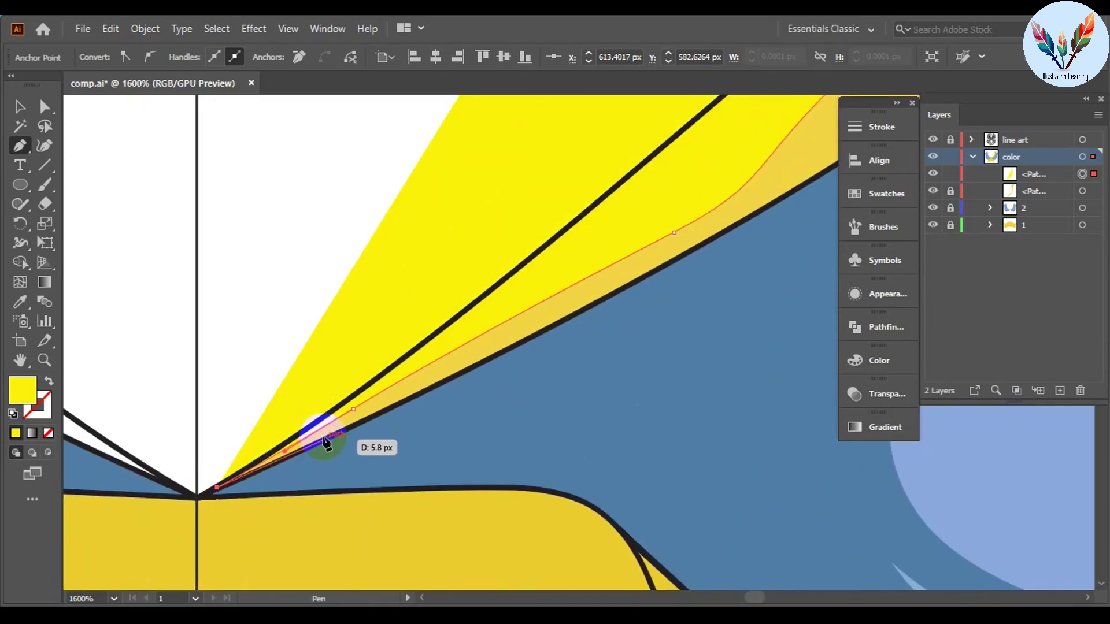
mouse_move(384, 432)
left_mouse_down()
mouse_move(659, 219)
mouse_move(494, 355)
mouse_move(639, 225)
mouse_move(626, 326)
left_mouse_up()
scroll(428, 399, "up", 3)
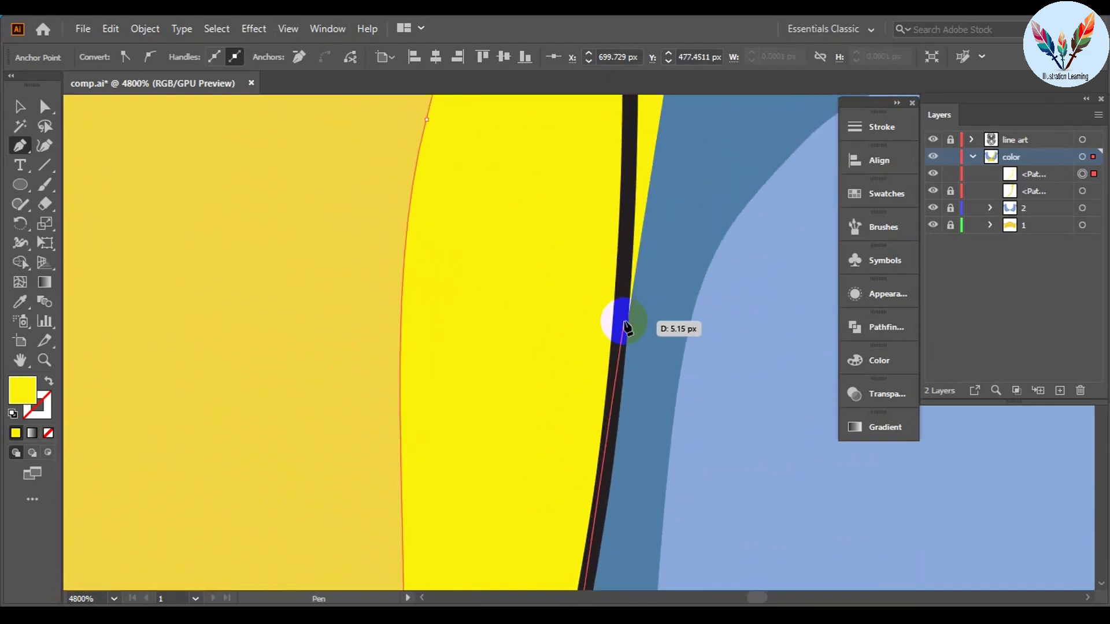
mouse_move(632, 151)
left_mouse_down()
mouse_move(713, 540)
mouse_move(619, 461)
mouse_move(574, 371)
mouse_move(586, 413)
mouse_move(416, 408)
mouse_move(733, 216)
mouse_move(248, 58)
mouse_move(425, 214)
left_mouse_up()
scroll(426, 214, "down", 9)
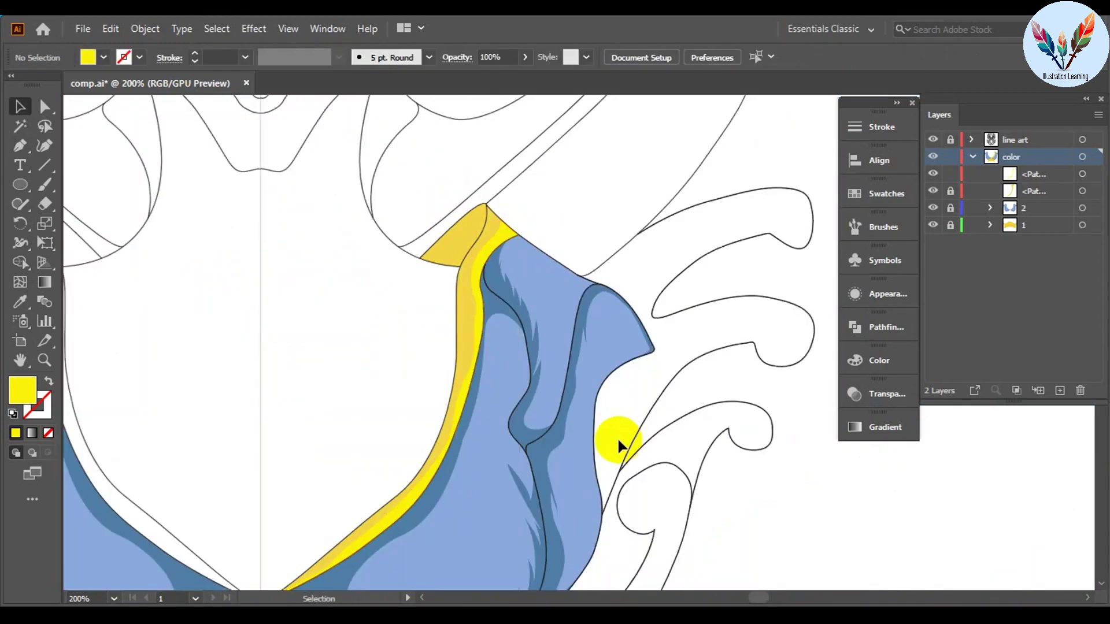
Step: Darken the new strip to deeper gold by setting its fill's G value to 15
left_click(495, 256)
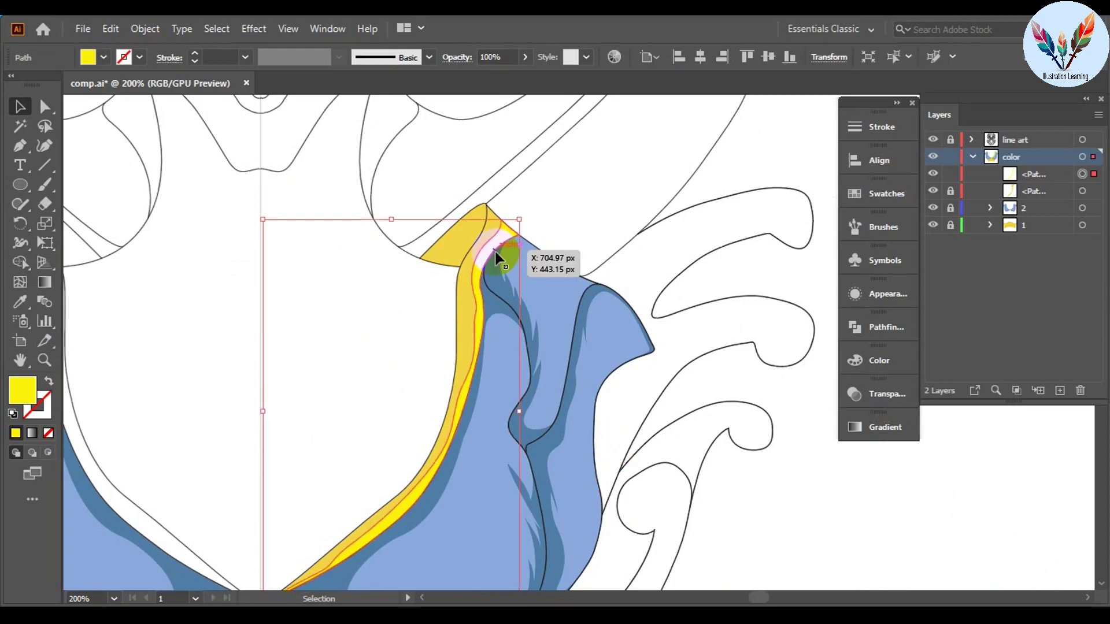
left_click(879, 360)
left_click(809, 406)
type("15")
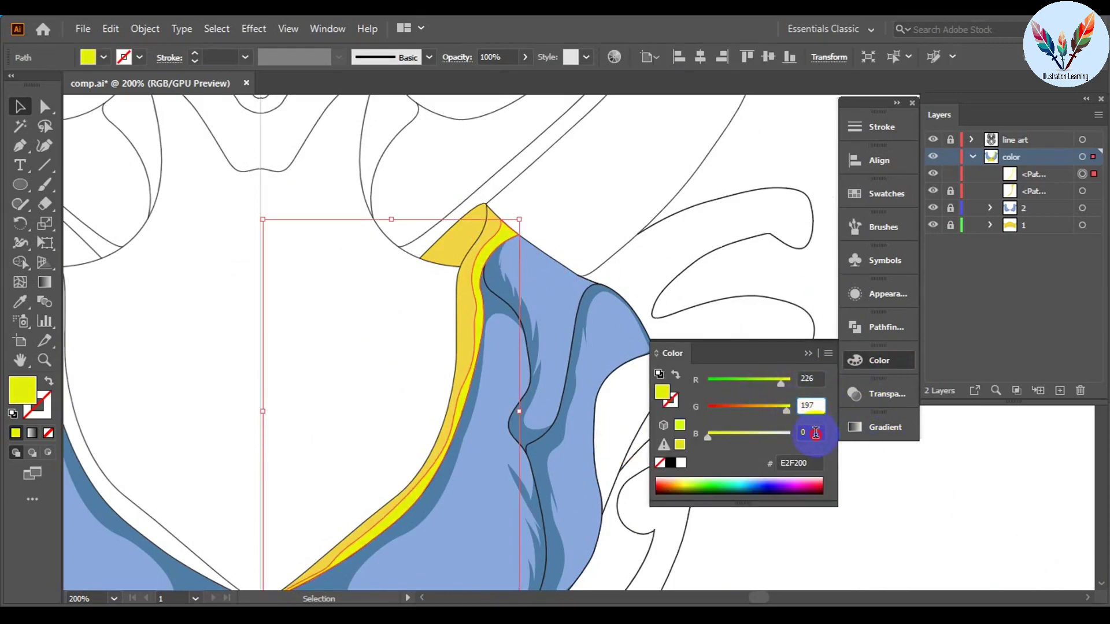
left_click(808, 354)
Step: Draw a closed highlight shape following the collar tip's curved edge
key("p")
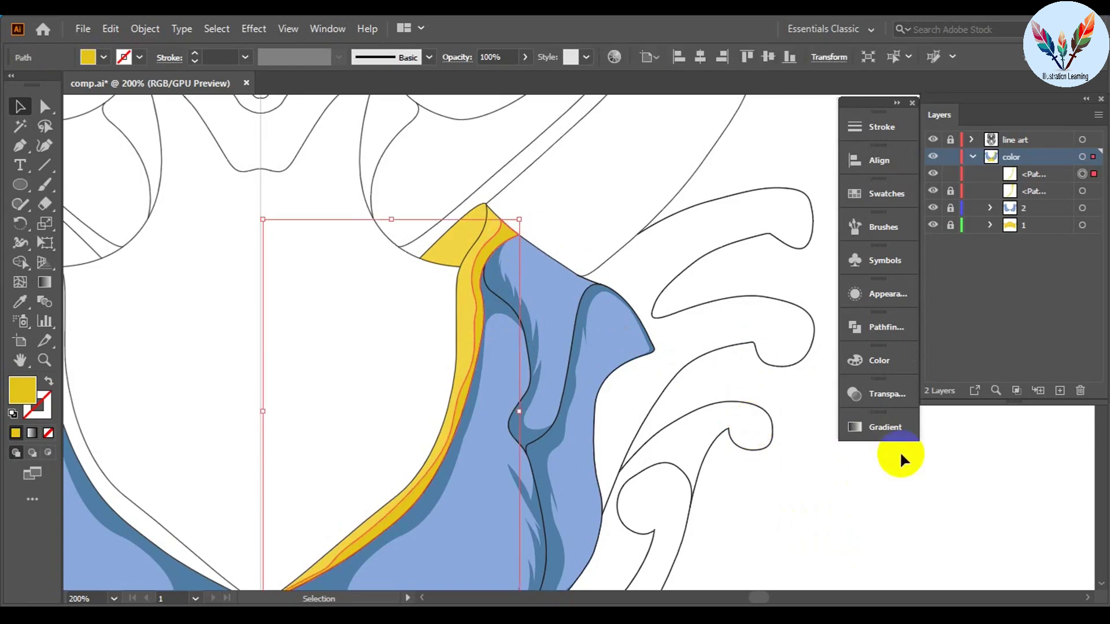
scroll(457, 214, "up", 4)
left_click_drag(336, 446, 385, 411)
scroll(404, 332, "up", 1)
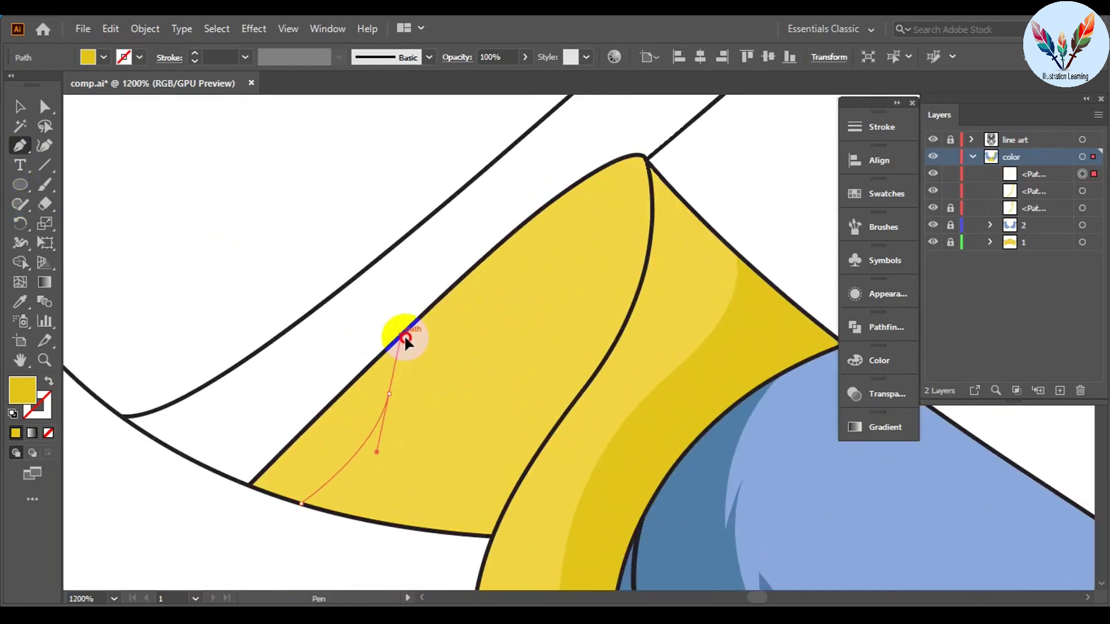
scroll(452, 521, "up", 4)
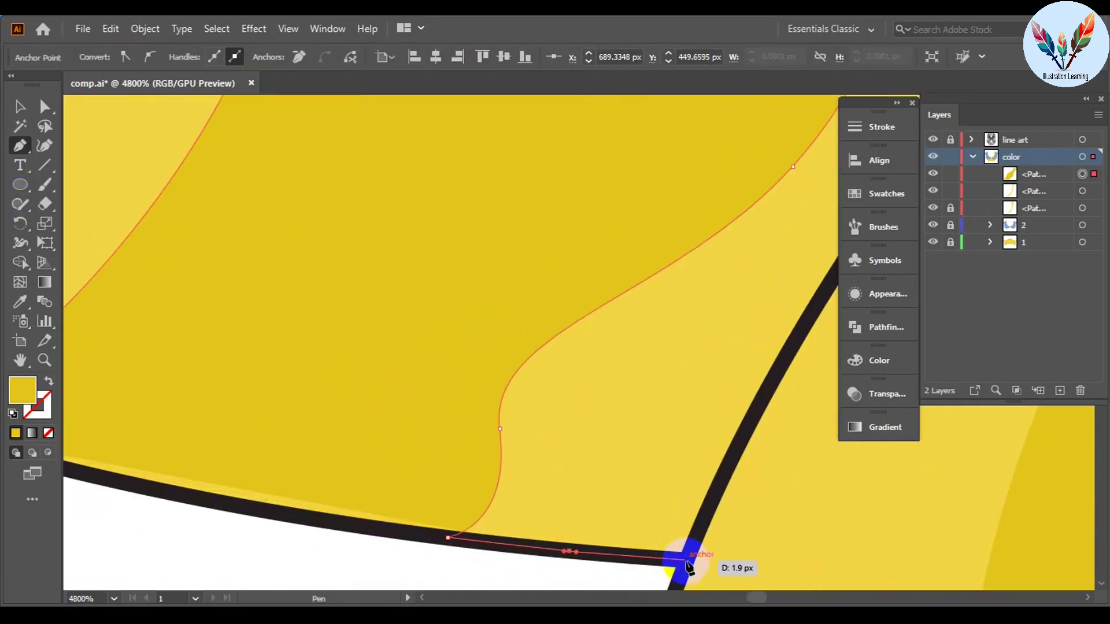
mouse_move(682, 565)
left_mouse_down()
mouse_move(507, 203)
mouse_move(566, 211)
left_mouse_up()
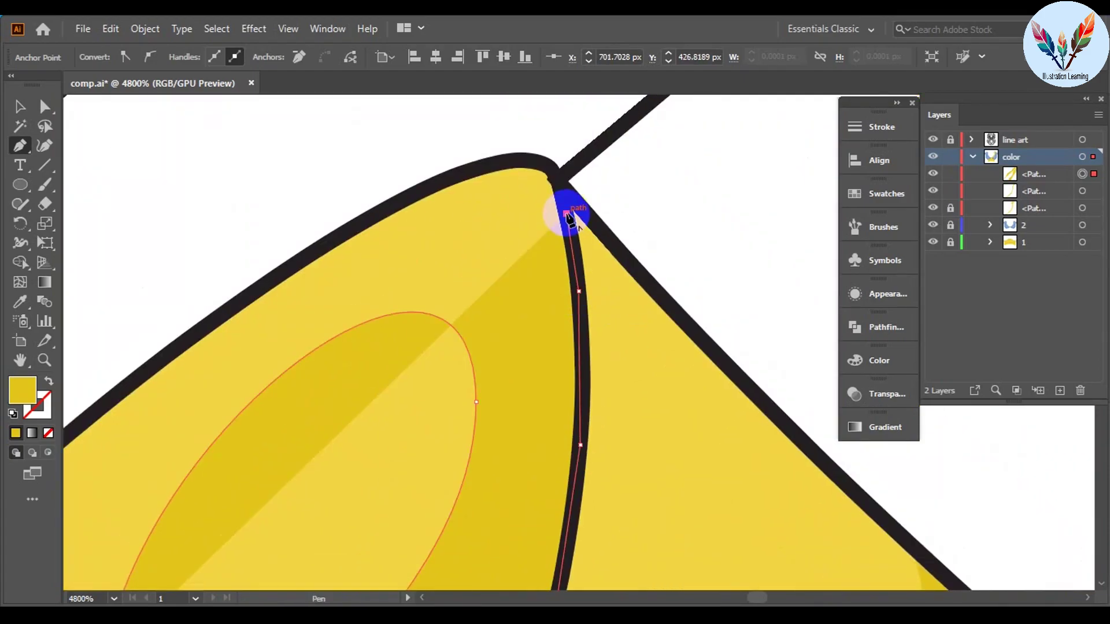
mouse_move(272, 281)
left_mouse_down()
mouse_move(186, 479)
mouse_move(638, 151)
left_mouse_up()
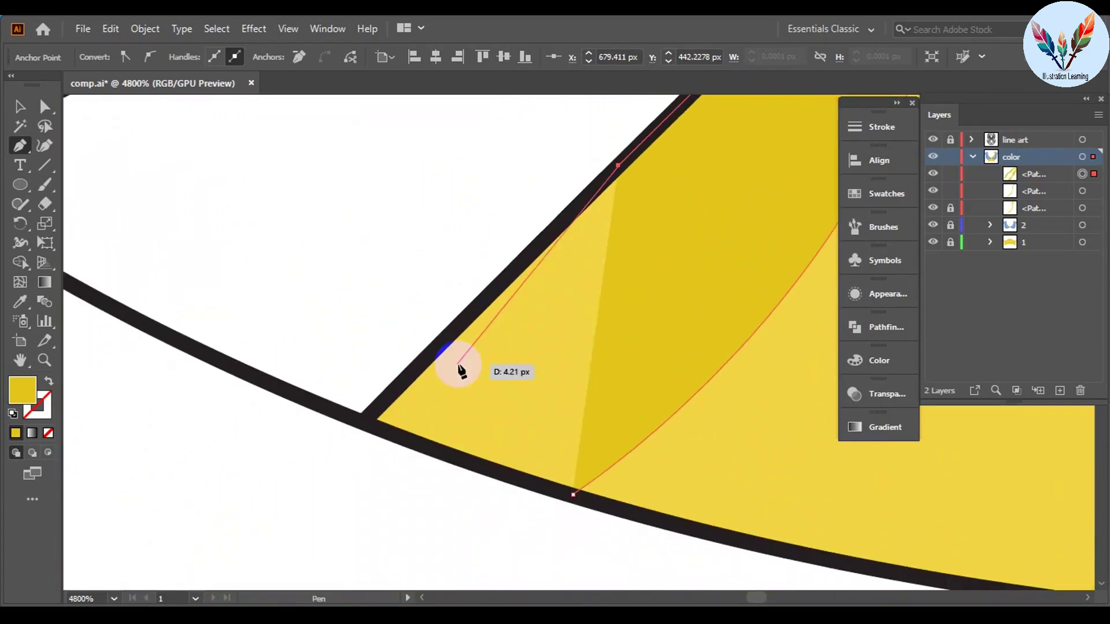
left_click(574, 495)
Step: Draw a second highlight shape on the collar tip
key("ctrl+shift+a")
scroll(555, 462, "down", 5)
left_click_drag(599, 412, 375, 435)
key("p")
left_click(381, 395)
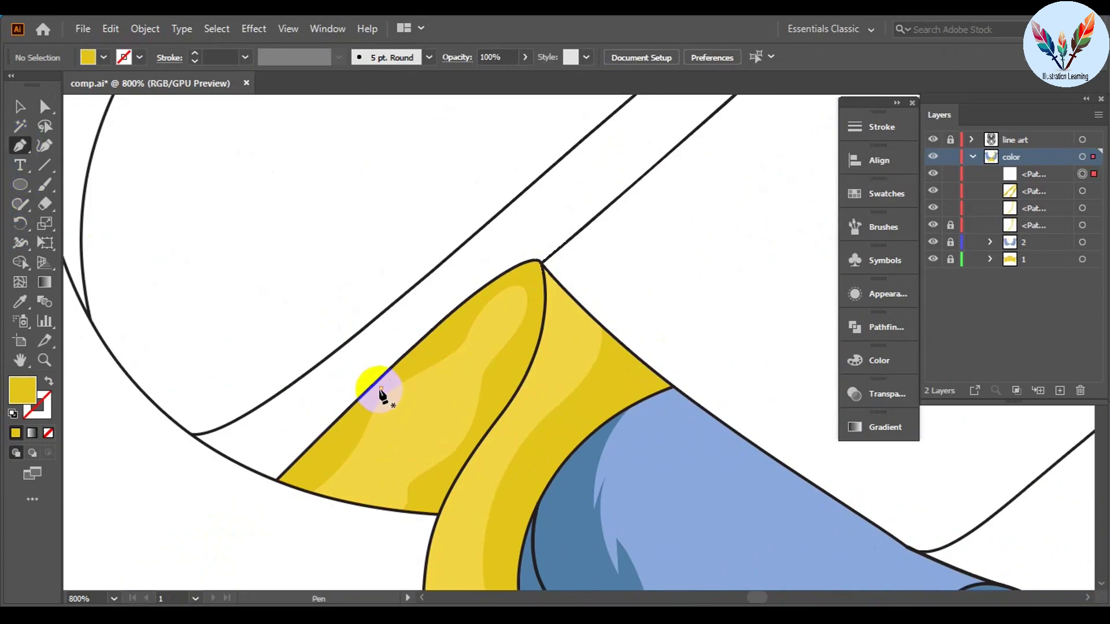
left_click(359, 509)
Step: Combine both highlight shapes into one compound path and view the whole artwork
key("v")
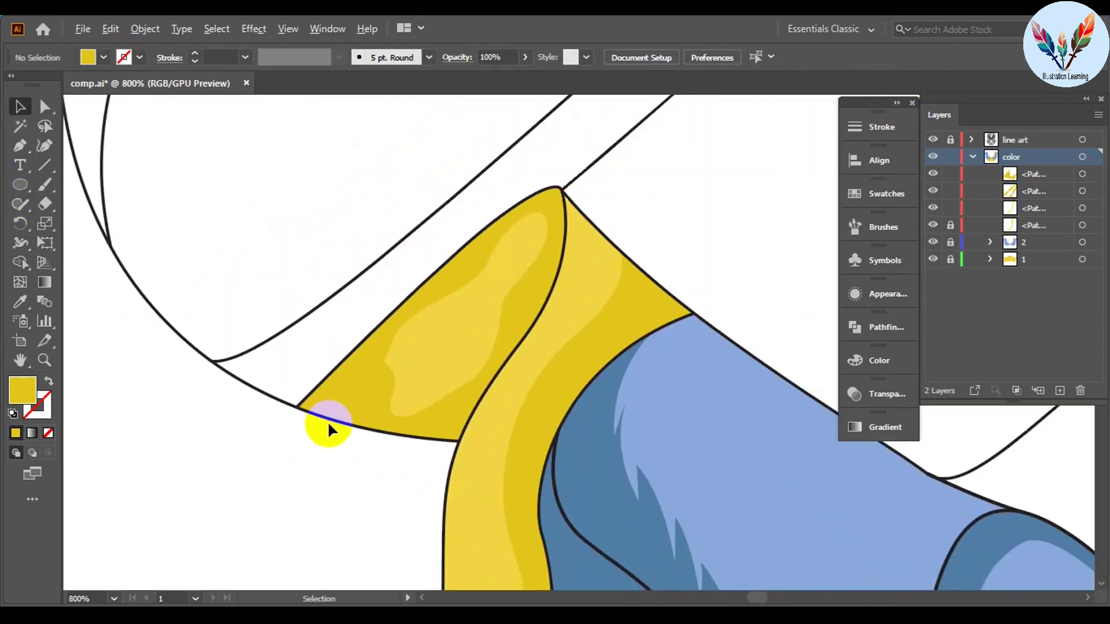
left_click(327, 421)
left_click(884, 326)
left_click(694, 363)
key("ctrl+shift+a")
left_click(809, 307)
key("ctrl+1")
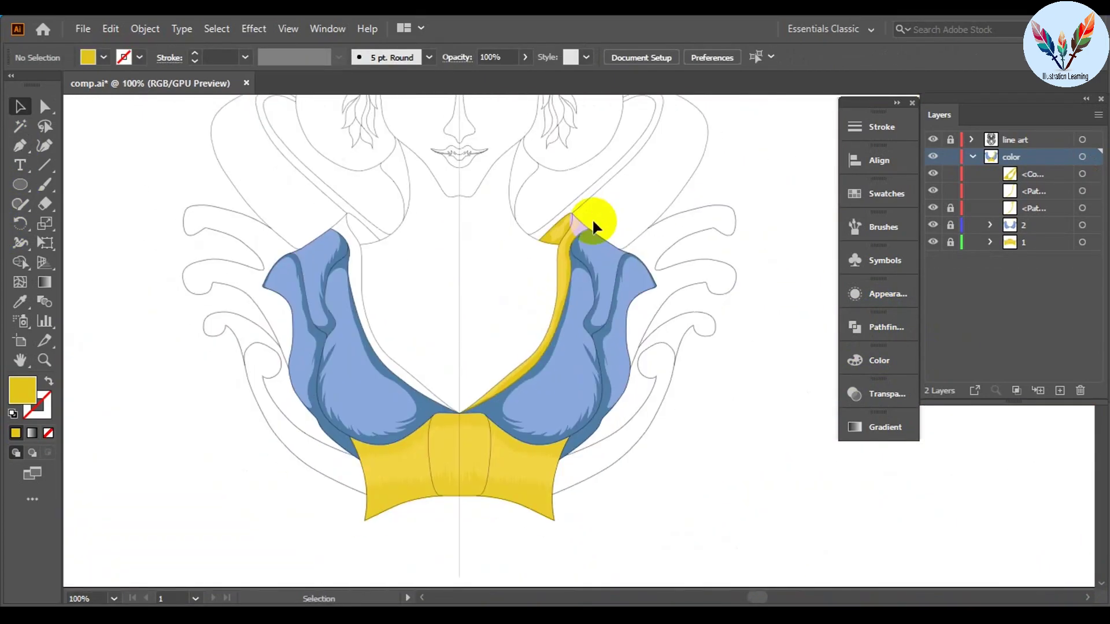
Step: Group the gold stripe pieces and reflect the group across a vertical axis
key("ctrl+equal")
left_click_drag(563, 182, 708, 327)
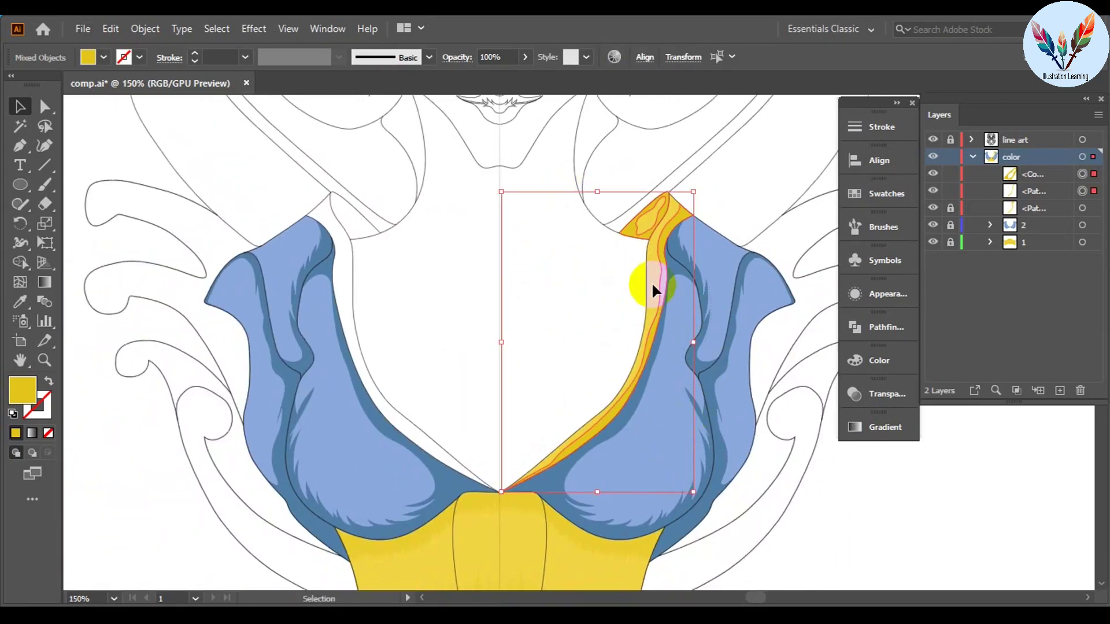
right_click(650, 288)
left_click(701, 414)
right_click(650, 287)
left_click(701, 492)
left_click(867, 533)
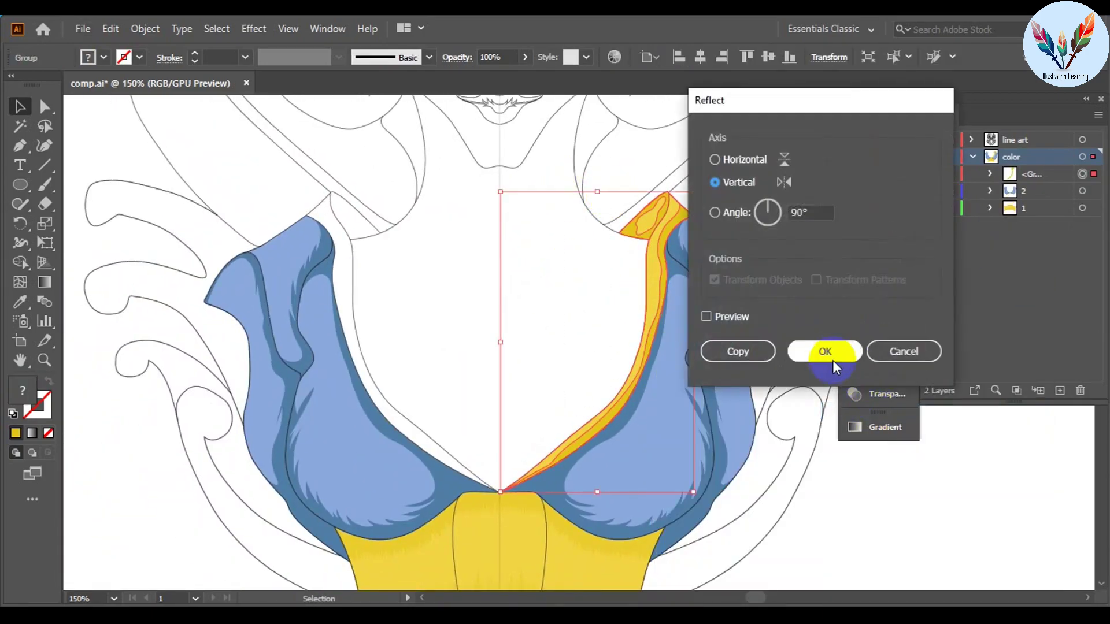
left_click(736, 349)
Step: Align the mirrored yellow piece with the left collar, zoom out and deselect
mouse_move(606, 461)
left_mouse_down()
mouse_move(490, 356)
mouse_move(463, 228)
left_mouse_up()
scroll(518, 359, "up", 5)
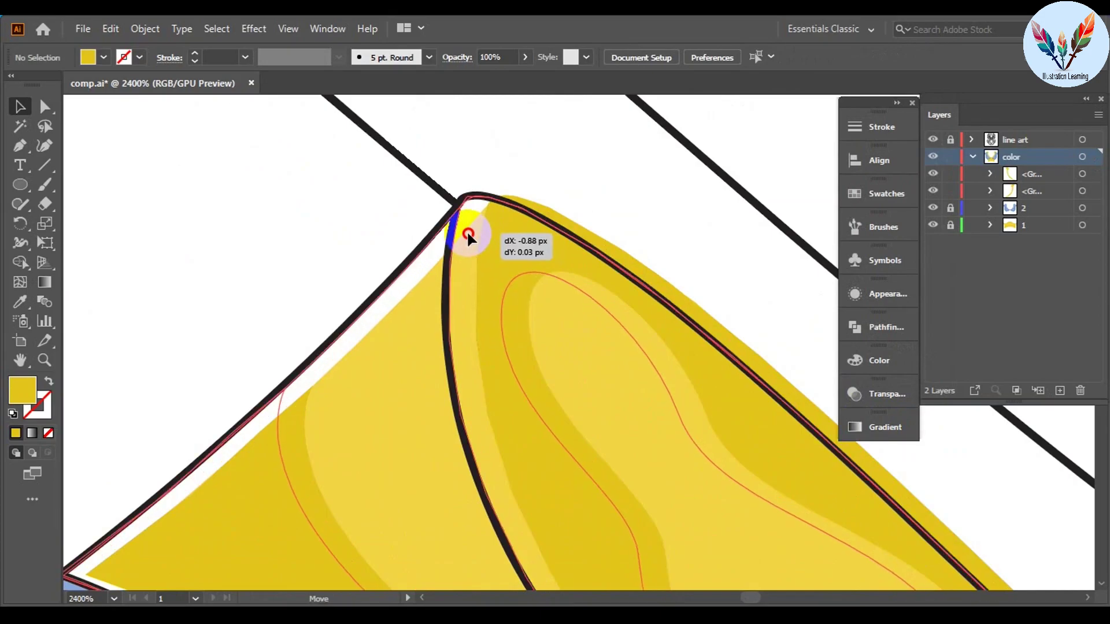
scroll(809, 370, "down", 6)
scroll(540, 371, "down", 3)
scroll(716, 430, "down", 1)
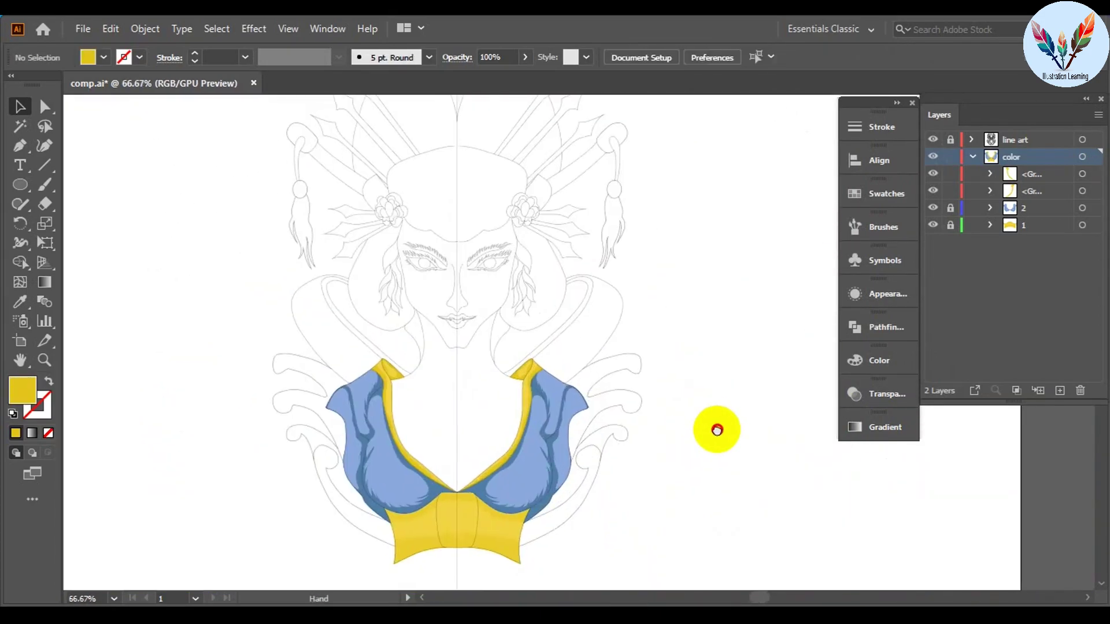
left_click_drag(800, 383, 820, 367)
left_click(1071, 257)
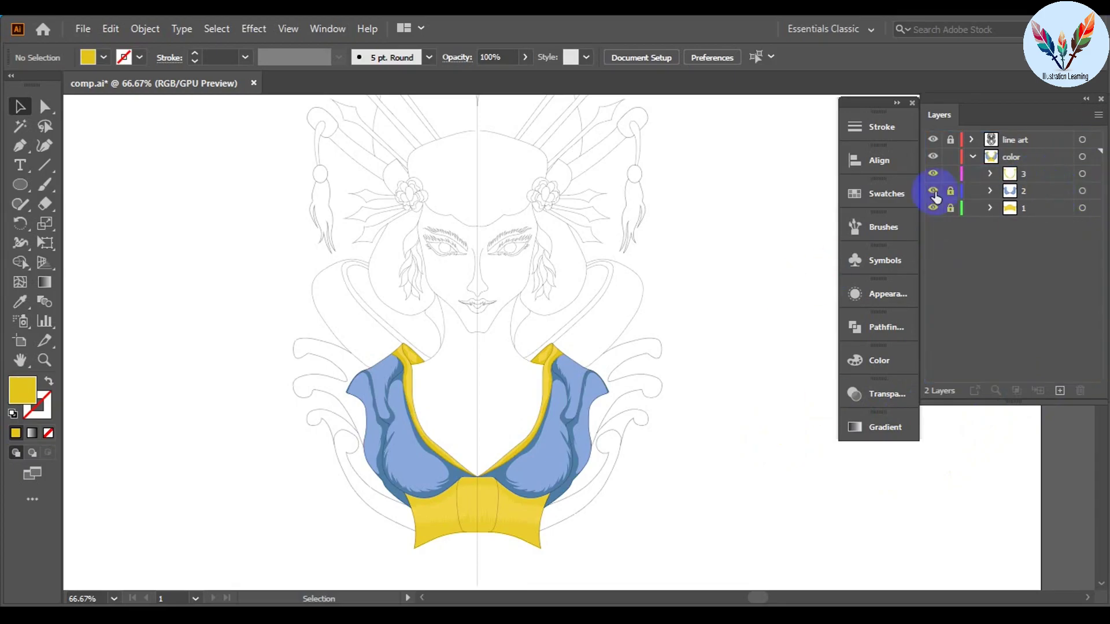
Step: Lock sublayer 3 with the collar trim and choose a dark navy fill
left_click(950, 173)
scroll(729, 350, "up", 1)
left_click(103, 56)
left_click(69, 138)
key("p")
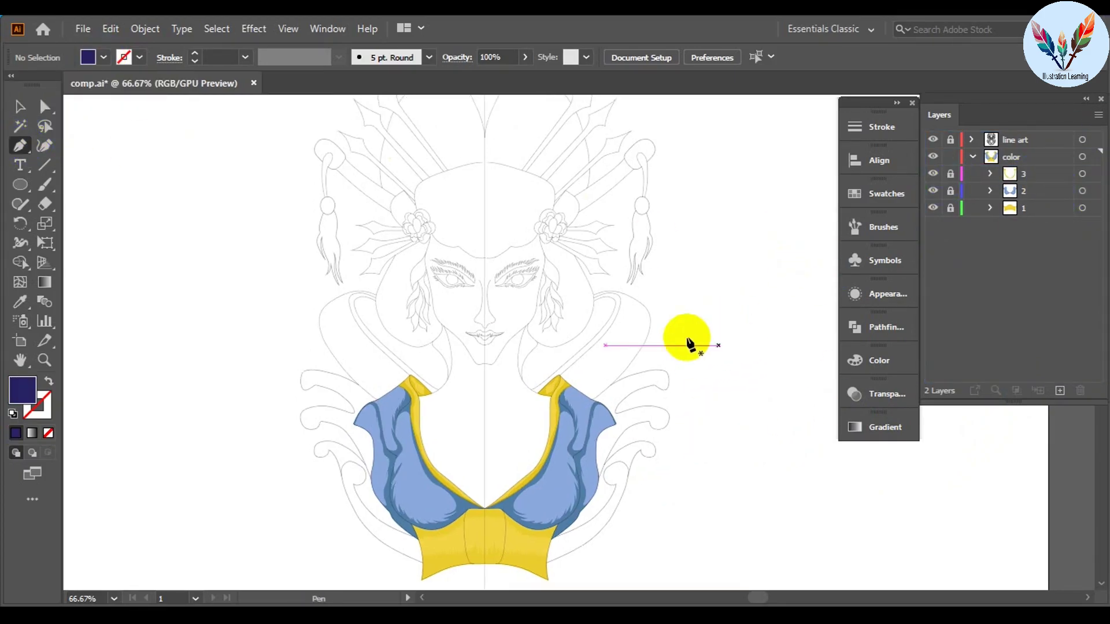
scroll(344, 399, "up", 10)
Step: Start the navy shape, placing curved points along the scroll outline beside the right shoulder
left_click(268, 370)
scroll(267, 370, "up", 2)
left_click_drag(700, 271, 750, 261)
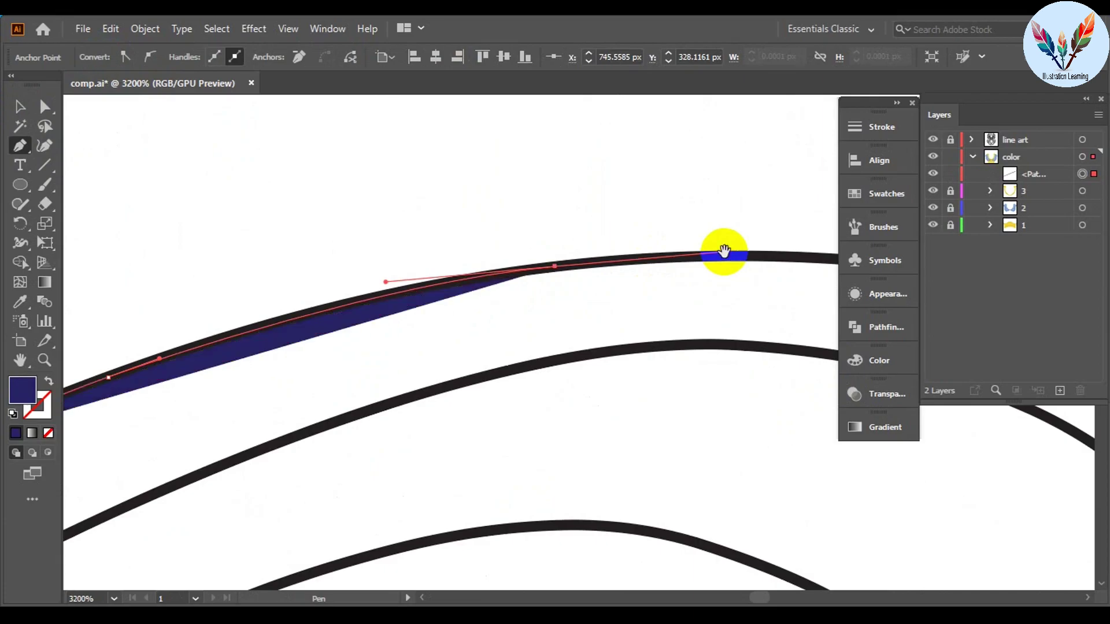
scroll(828, 330, "right", 5)
scroll(788, 393, "right", 5)
left_click(789, 393)
left_click_drag(832, 454, 496, 268)
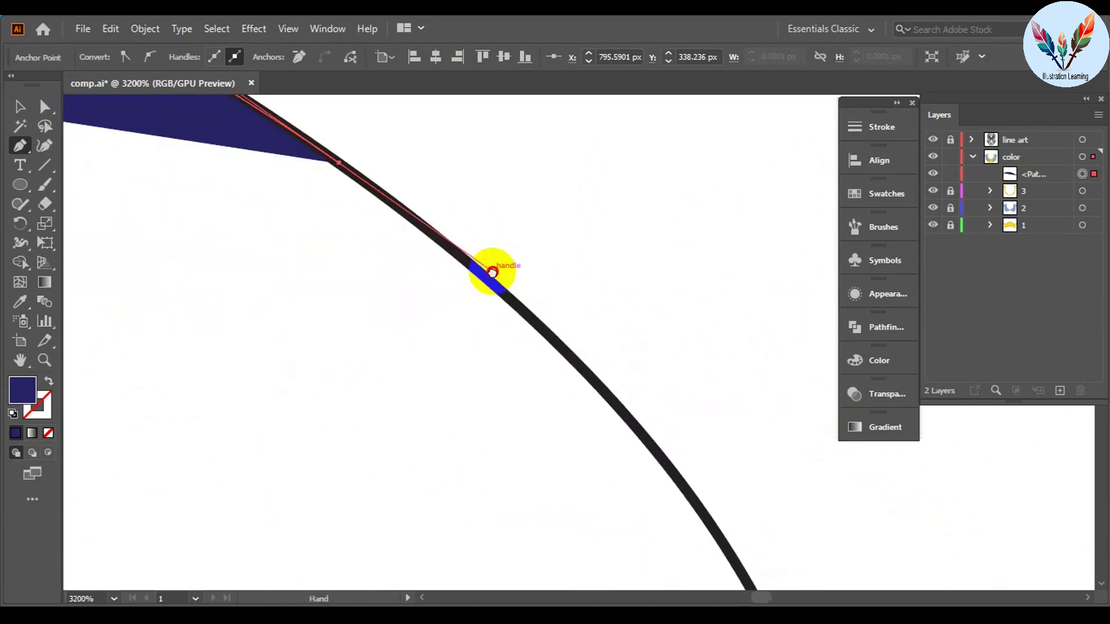
left_click(495, 267)
left_click(682, 255)
left_click(759, 434)
left_click_drag(791, 514, 795, 204)
left_click(775, 468)
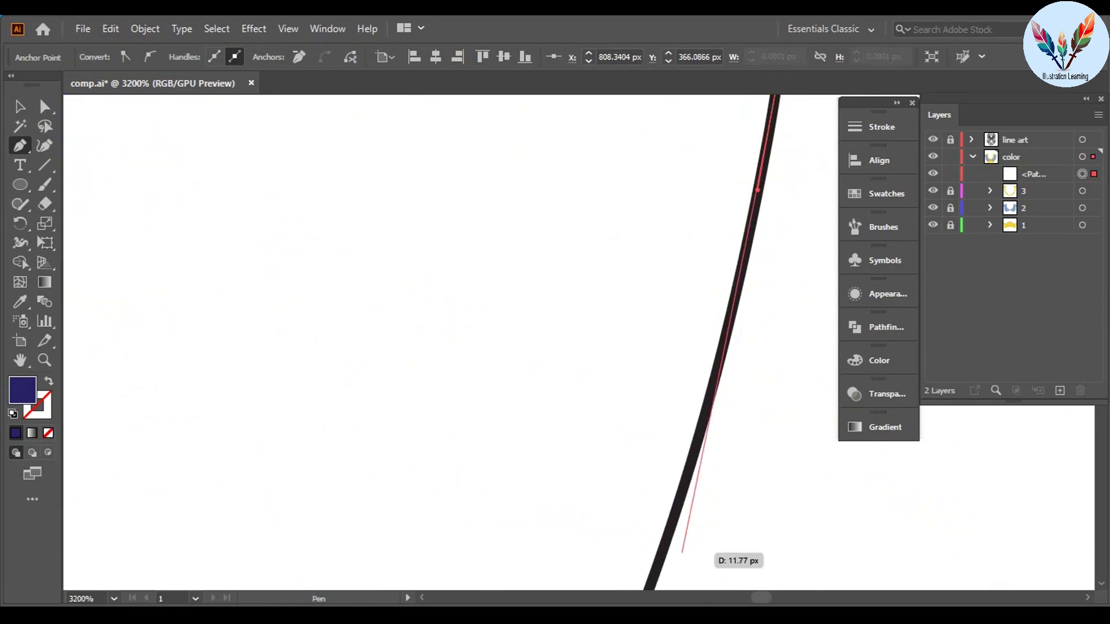
scroll(569, 581, "down", 3)
left_click_drag(565, 558, 565, 441)
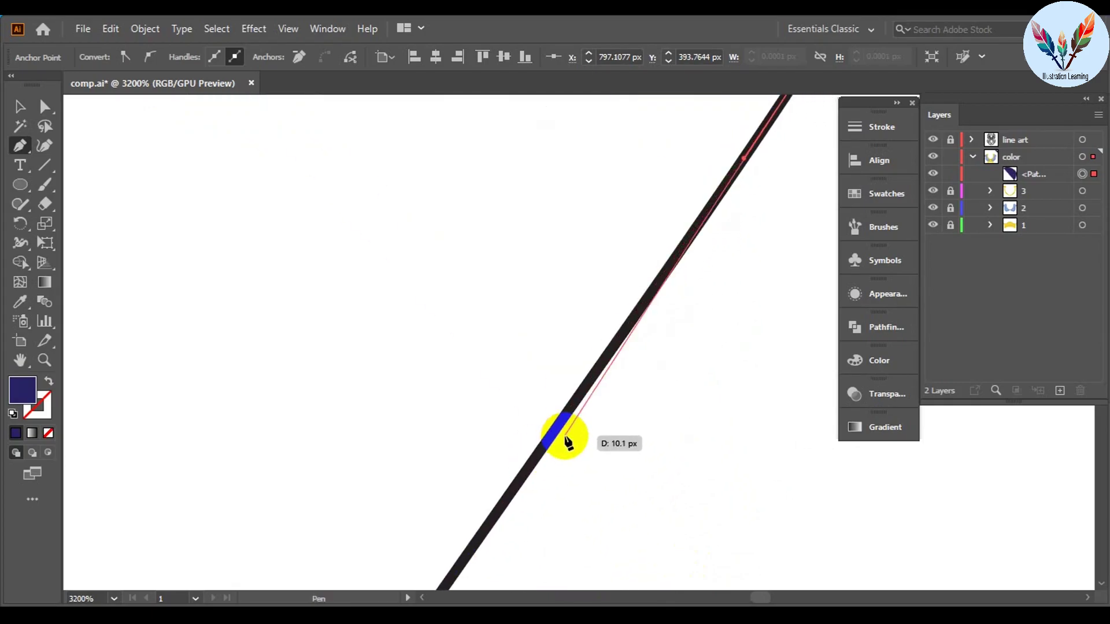
left_click(443, 511)
scroll(713, 260, "up", 3)
scroll(594, 366, "up", 2)
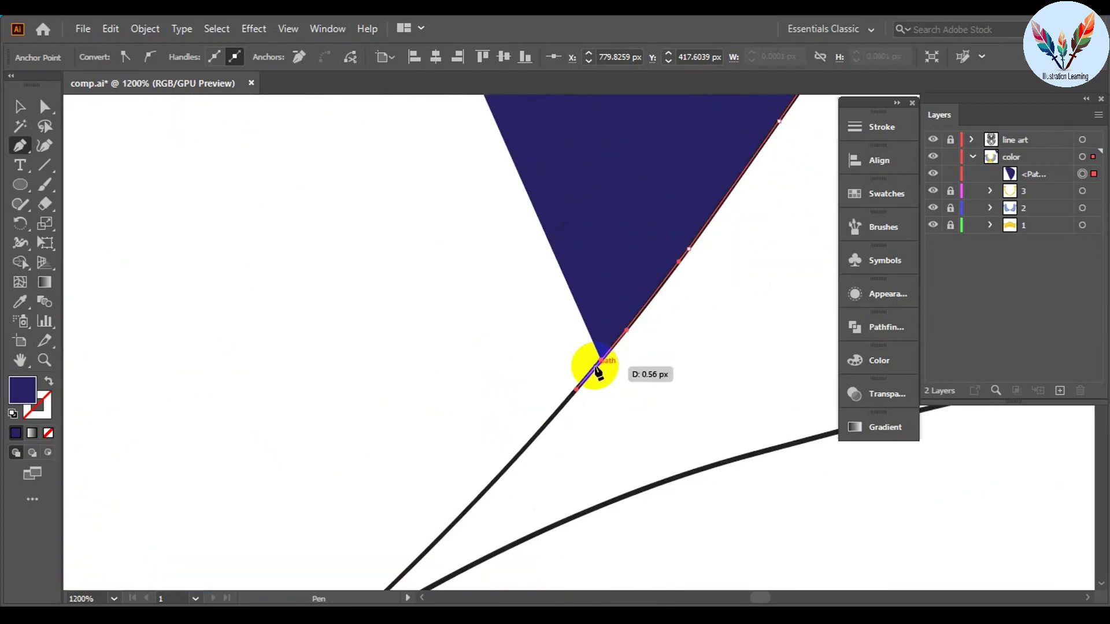
left_click_drag(594, 366, 341, 521)
Step: Continue the navy path along the outline's flatter and near-vertical sections
scroll(579, 195, "up", 2)
left_click_drag(579, 195, 297, 458)
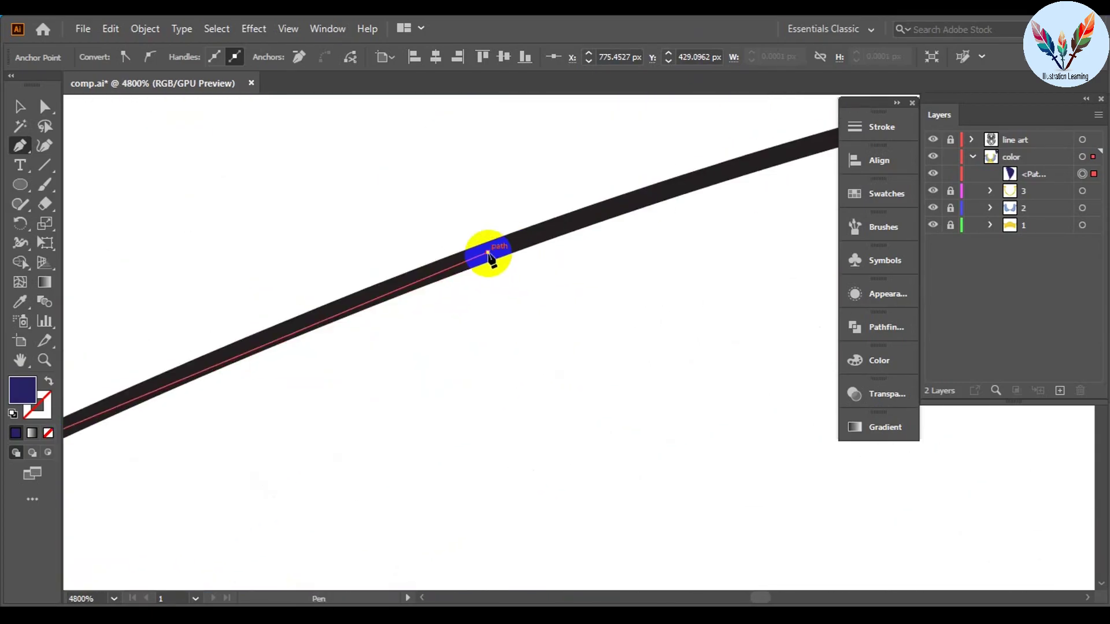
left_click(520, 312)
left_click(213, 285)
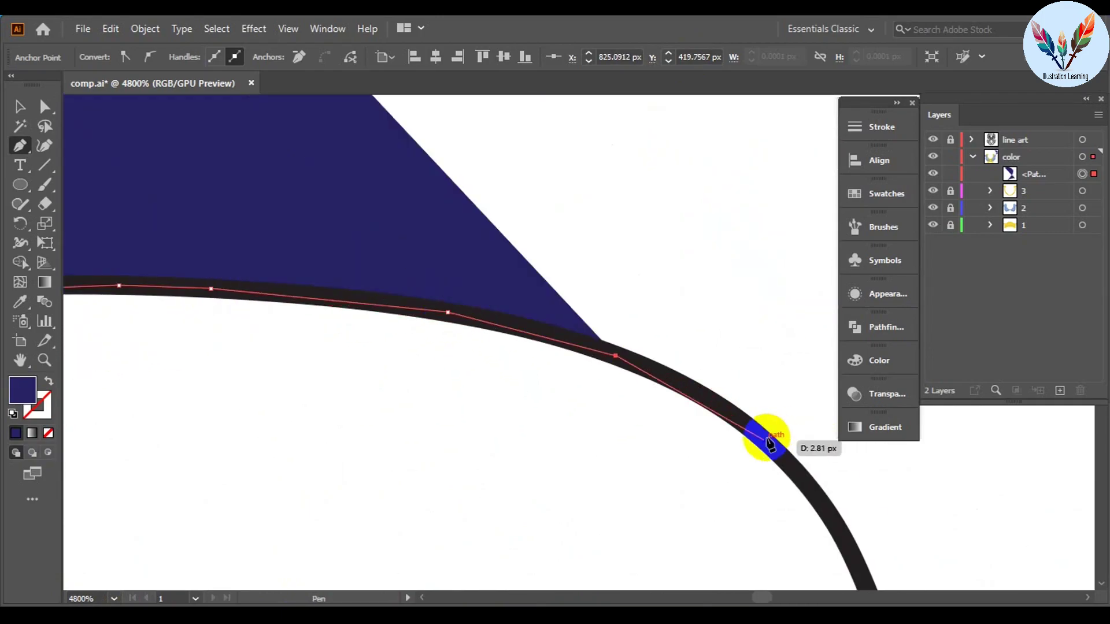
left_click(763, 441)
scroll(762, 462, "down", 3)
scroll(722, 508, "down", 3)
scroll(723, 508, "down", 5)
left_click_drag(648, 402, 516, 433)
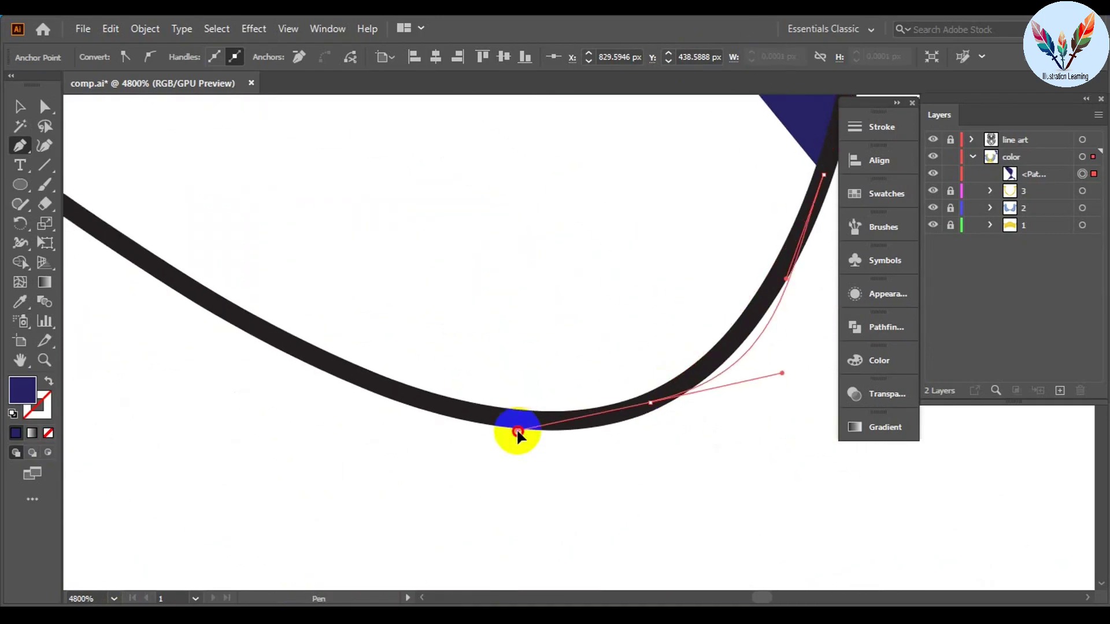
scroll(240, 318, "left", 5)
mouse_move(496, 379)
left_mouse_down()
mouse_move(387, 335)
mouse_move(329, 413)
left_mouse_up()
scroll(404, 294, "left", 5)
scroll(330, 310, "up", 5)
scroll(595, 248, "up", 5)
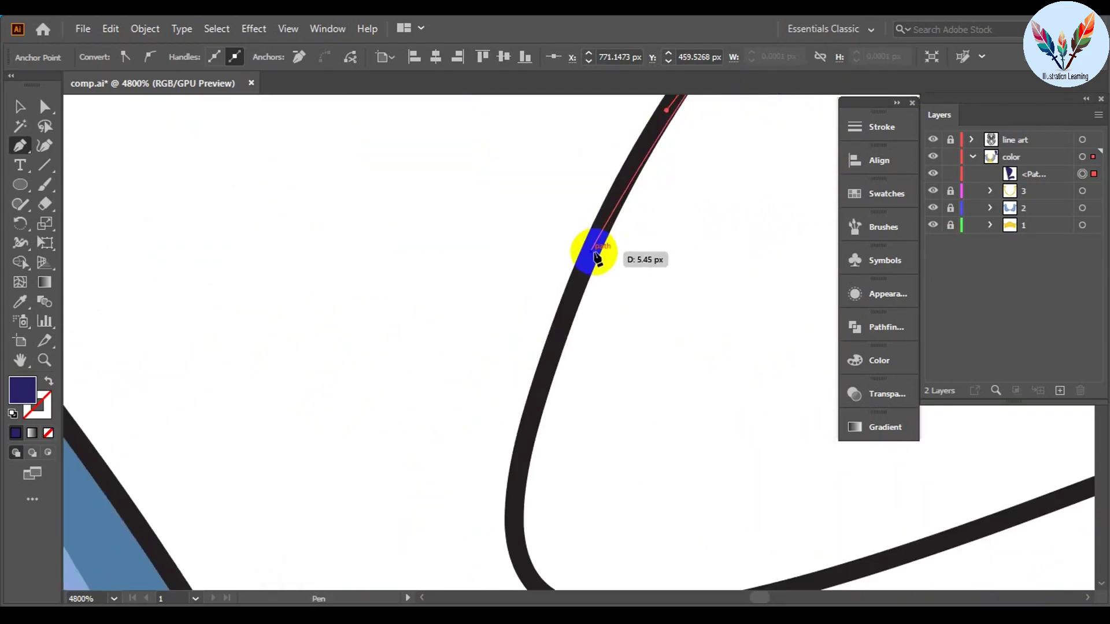
Step: Trace curved points around the scroll's curl and close the navy shape
left_click_drag(431, 152, 433, 155)
scroll(735, 272, "right", 5)
scroll(751, 173, "down", 3)
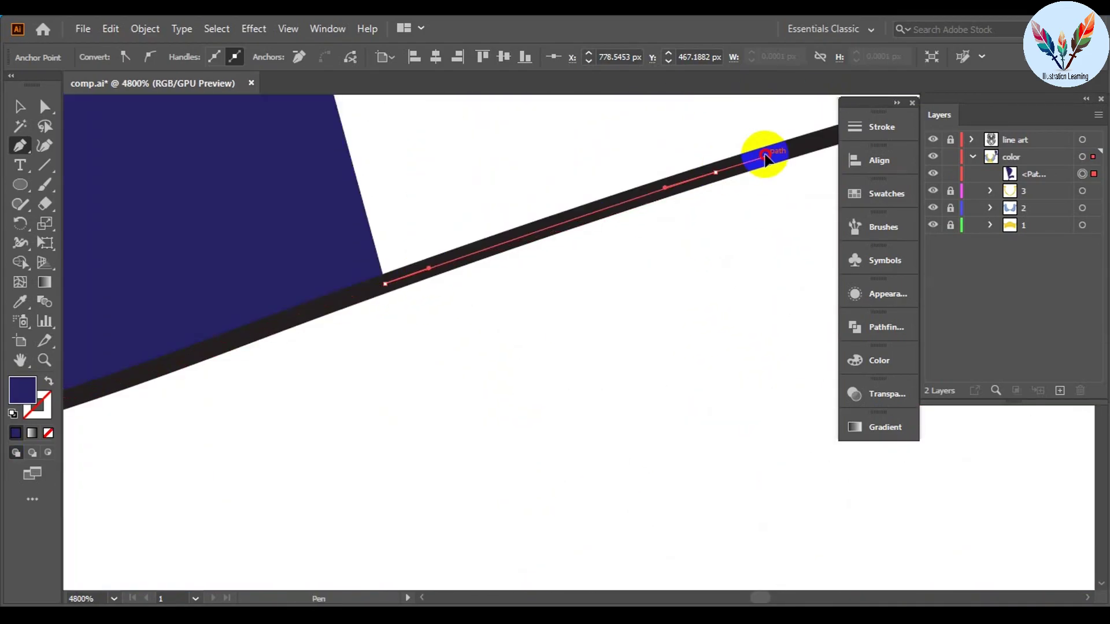
left_click_drag(701, 253, 753, 266)
scroll(753, 266, "down", 5)
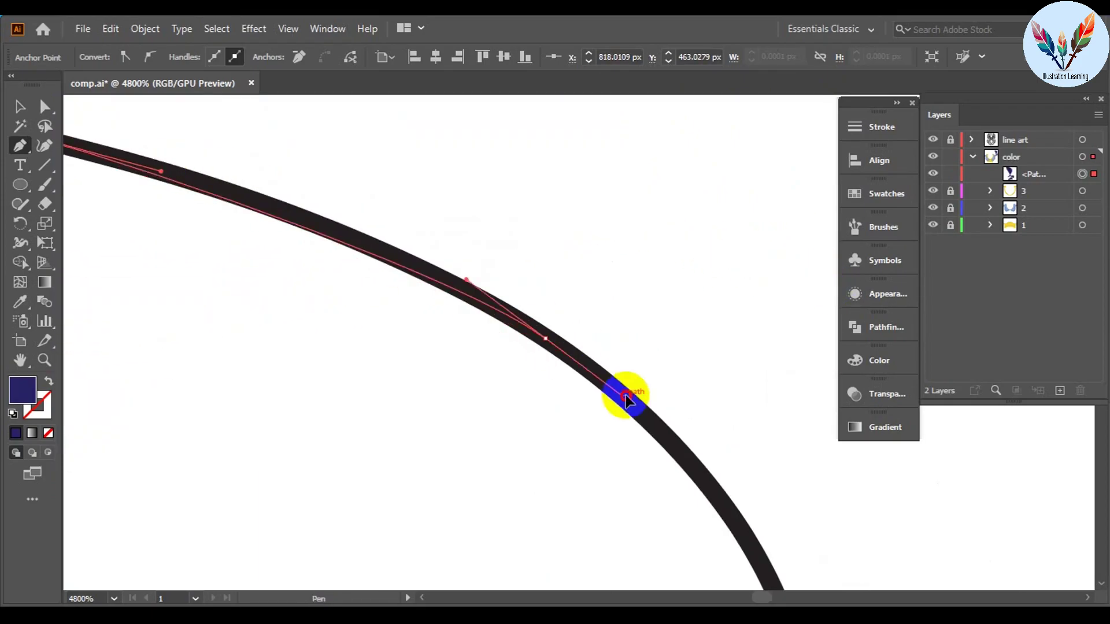
scroll(636, 393, "right", 3)
left_click_drag(639, 326, 525, 445)
scroll(525, 445, "left", 5)
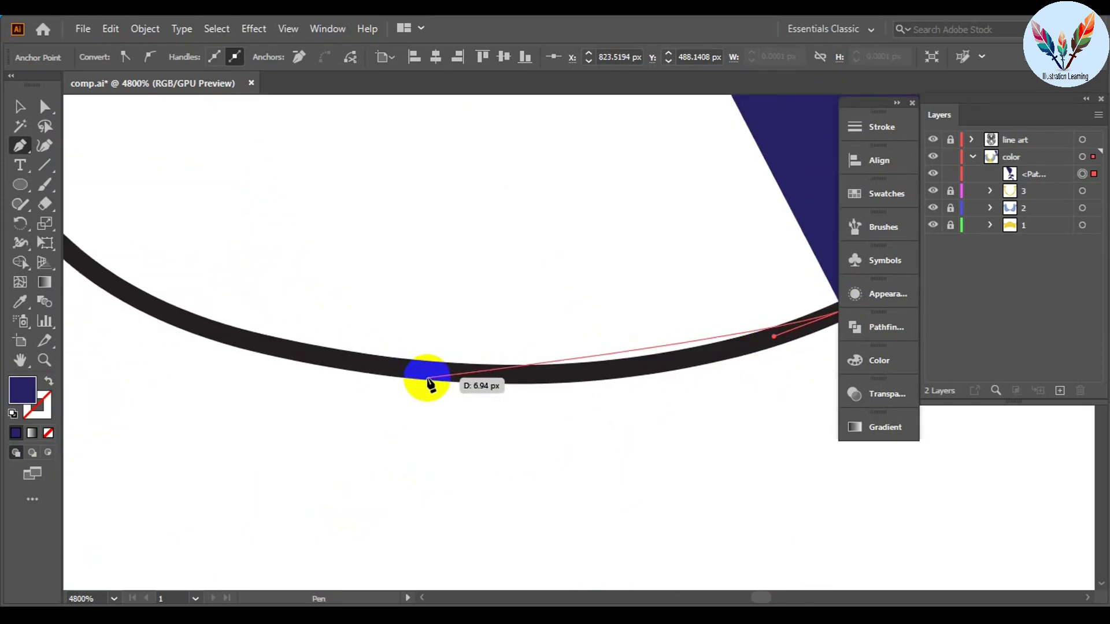
scroll(426, 376, "up", 5)
left_click_drag(471, 173, 474, 179)
scroll(578, 288, "up", 5)
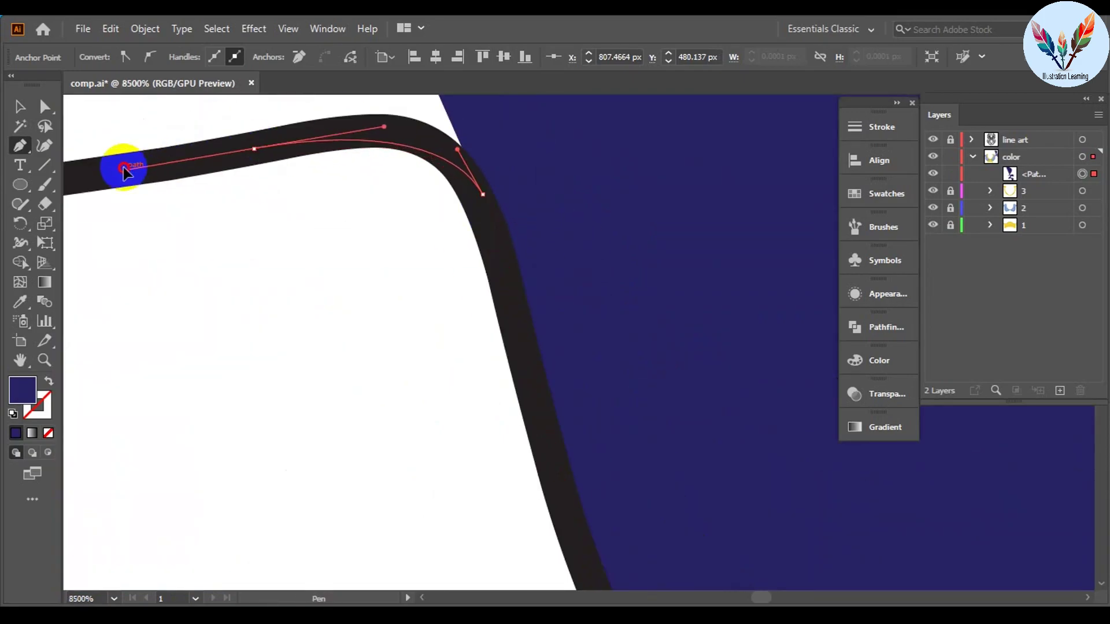
scroll(123, 172, "down", 5)
scroll(322, 211, "down", 3)
scroll(421, 375, "up", 3)
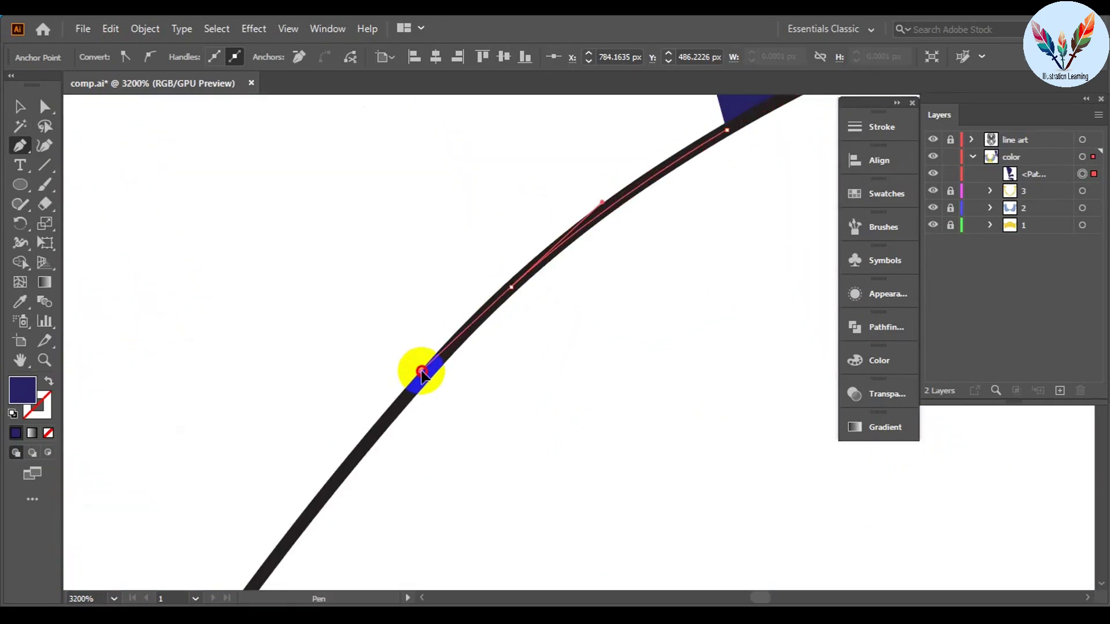
scroll(421, 373, "up", 3)
scroll(404, 347, "down", 3)
scroll(405, 433, "left", 3)
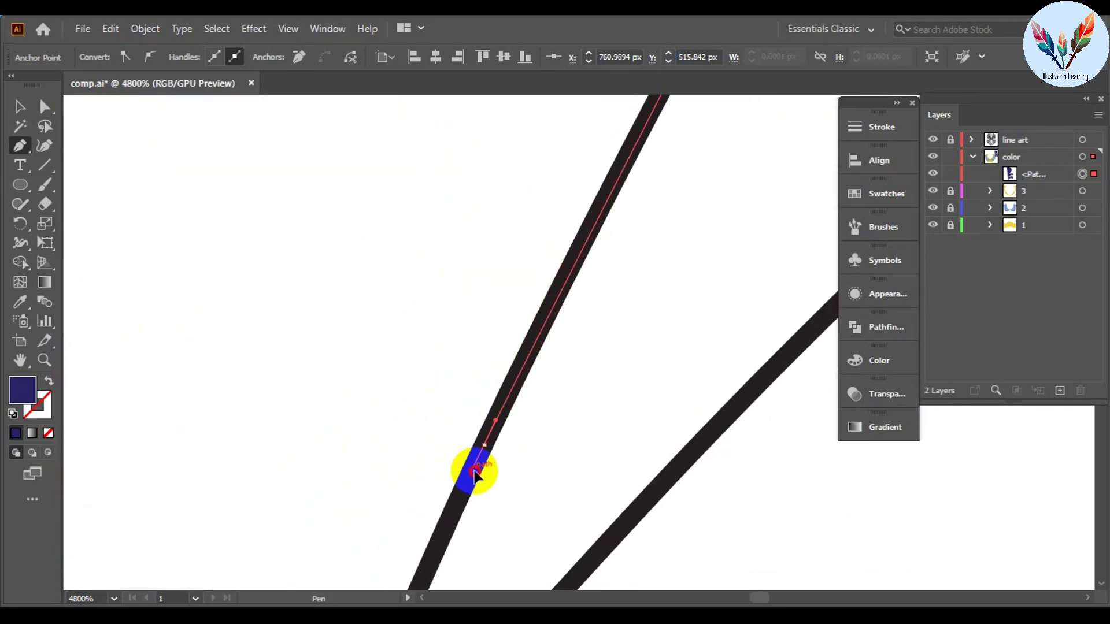
left_click_drag(474, 474, 488, 539)
scroll(529, 419, "down", 10)
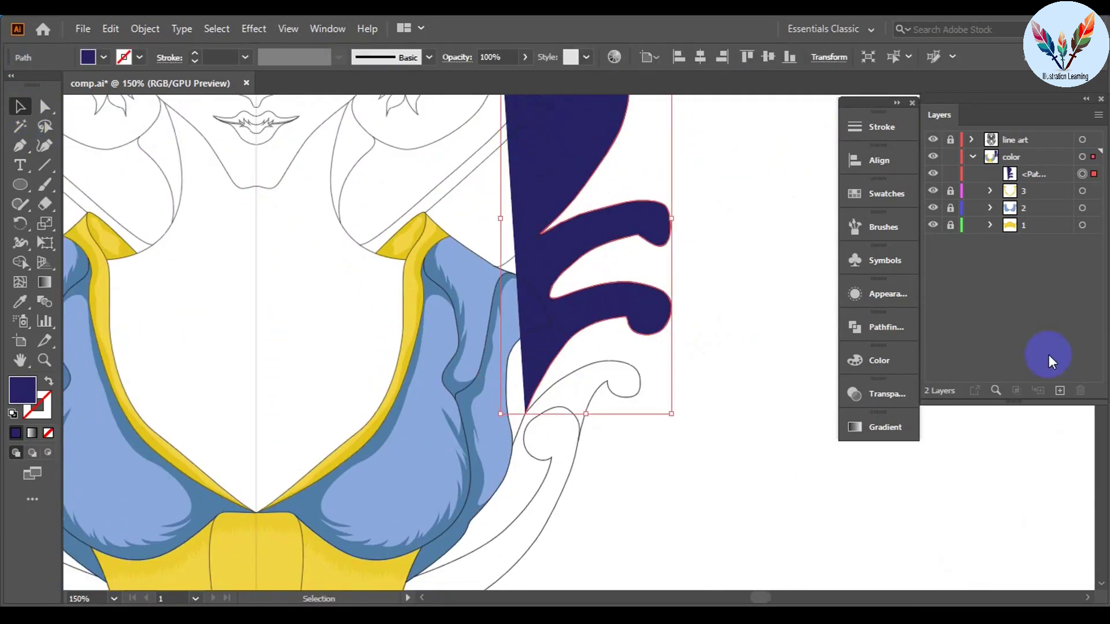
Step: Set the fill to green and start a path with curved and corner anchors along the cape outline
left_click(19, 148)
scroll(537, 413, "up", 5)
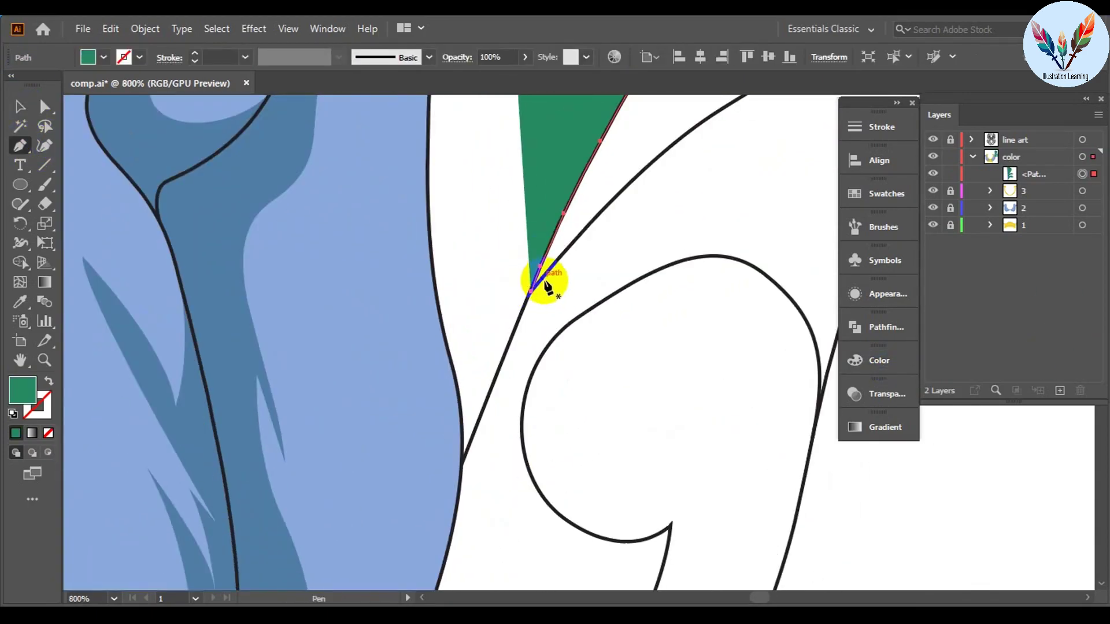
scroll(540, 281, "up", 4)
left_click(483, 199)
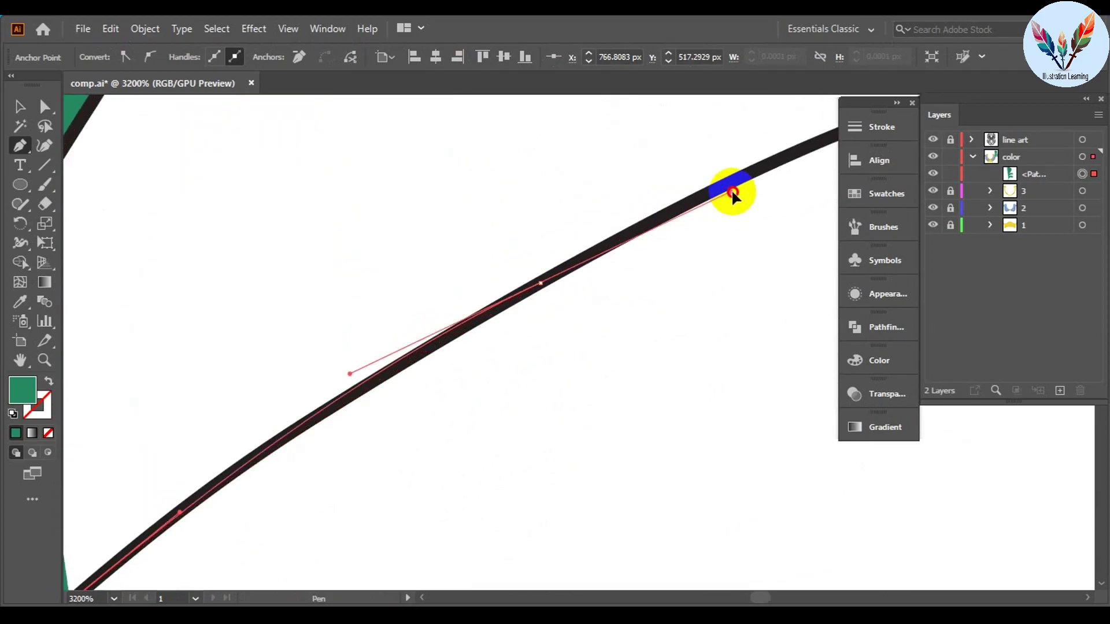
left_click_drag(733, 189, 567, 283)
left_click(468, 386)
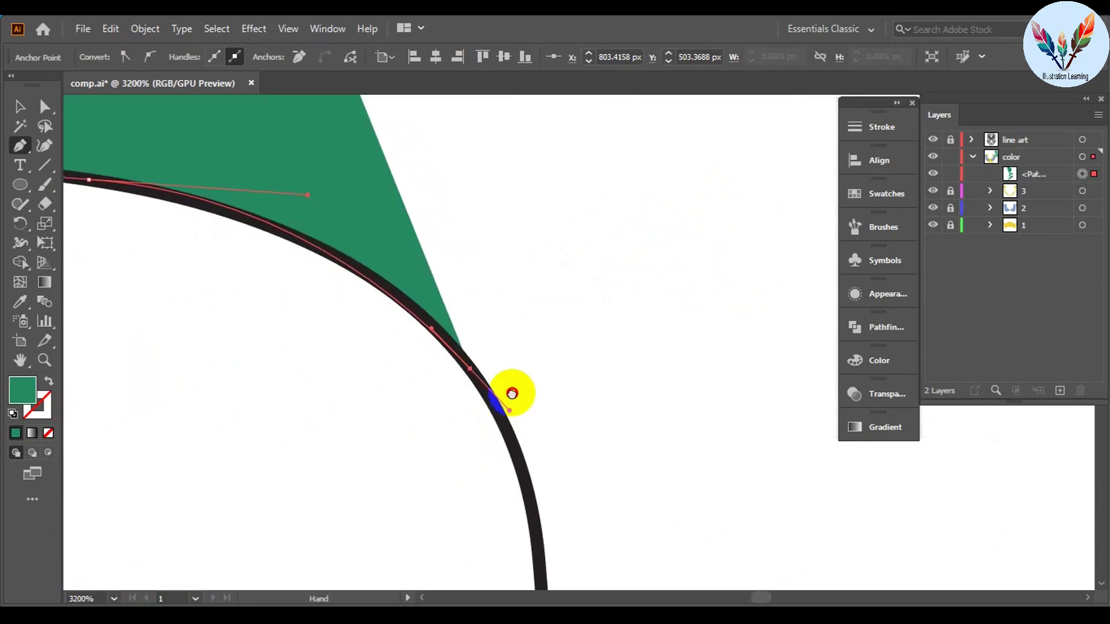
scroll(578, 347, "down", 5)
scroll(636, 317, "left", 5)
scroll(520, 405, "up", 5)
scroll(520, 404, "right", 5)
left_click(520, 344)
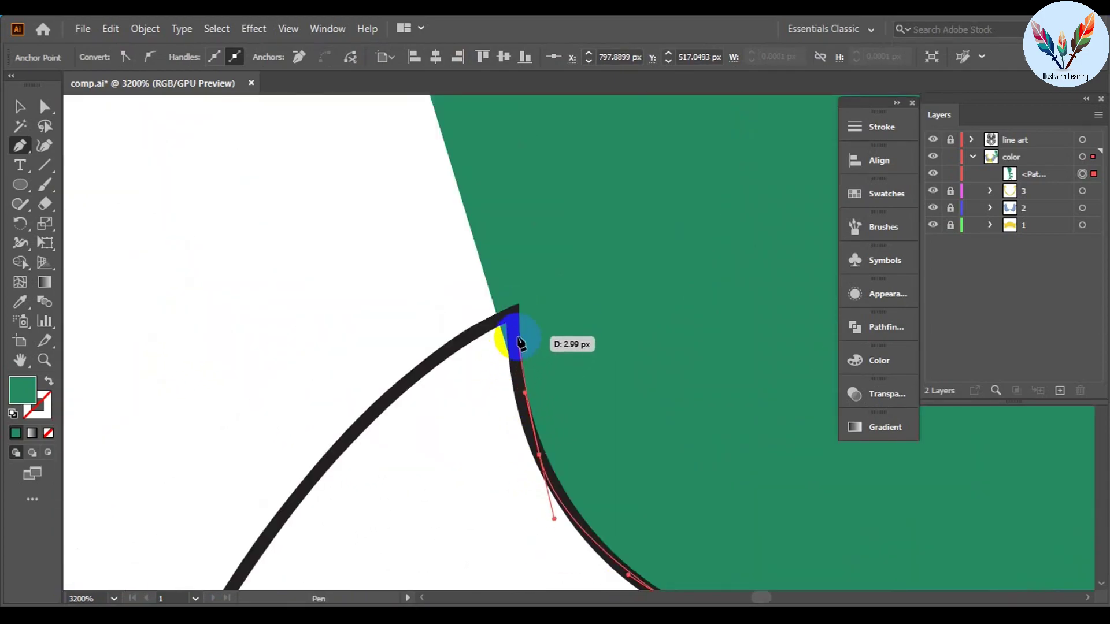
left_click(322, 399)
Step: Continue the green path along the stroke to the yellow collar edge and upward past it
scroll(614, 164, "up", 5)
scroll(567, 275, "down", 5)
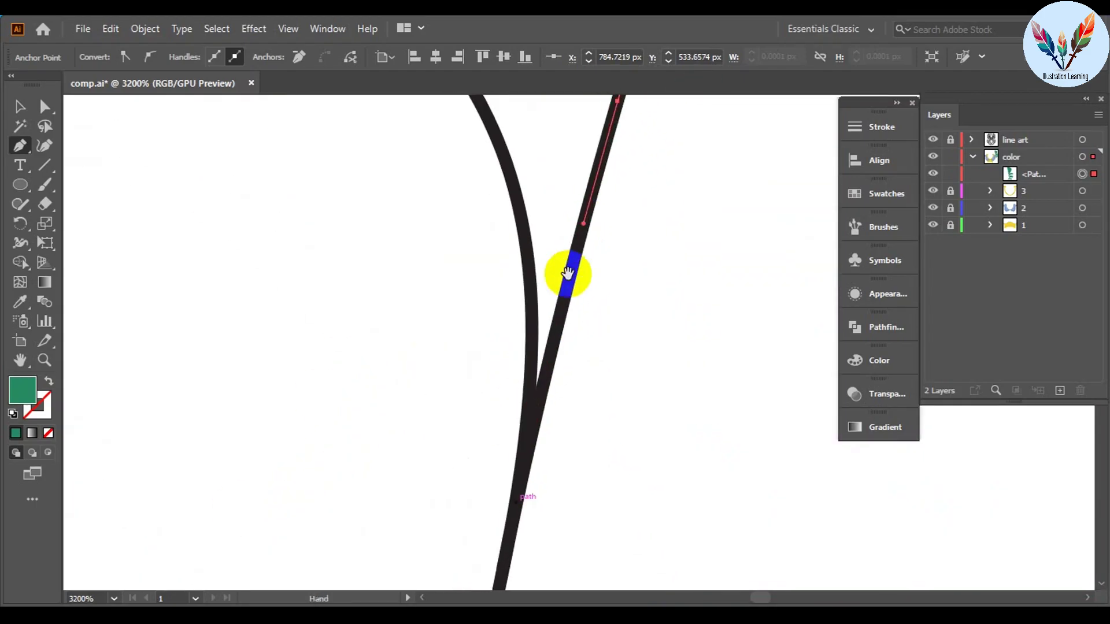
scroll(523, 514, "down", 6)
scroll(520, 511, "up", 6)
scroll(587, 397, "up", 2)
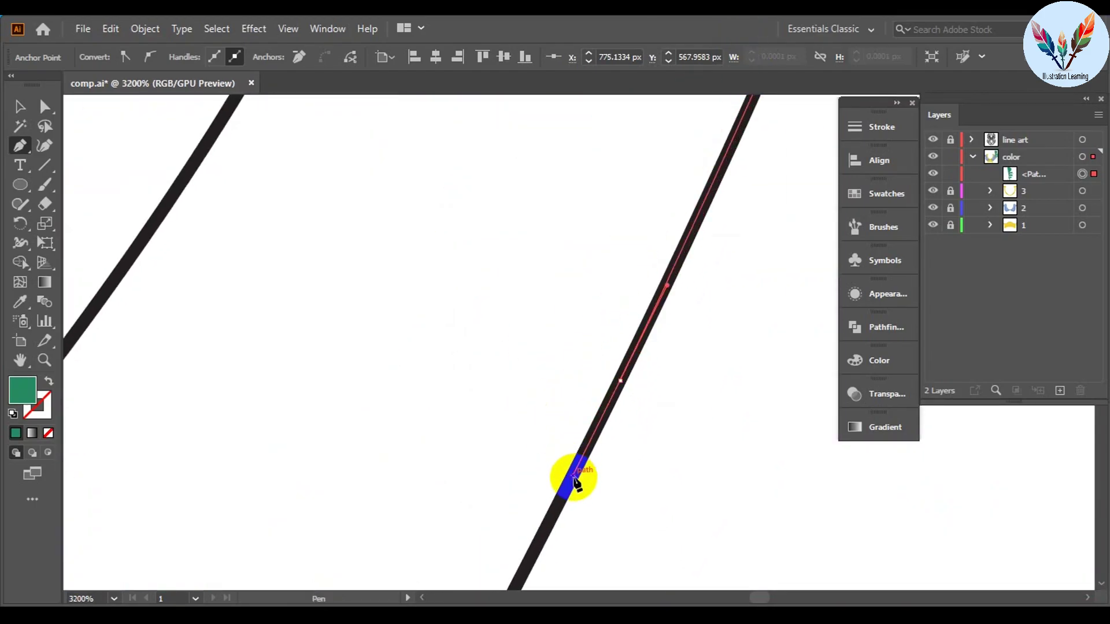
scroll(557, 488, "down", 4)
scroll(385, 501, "up", 4)
scroll(632, 305, "up", 2)
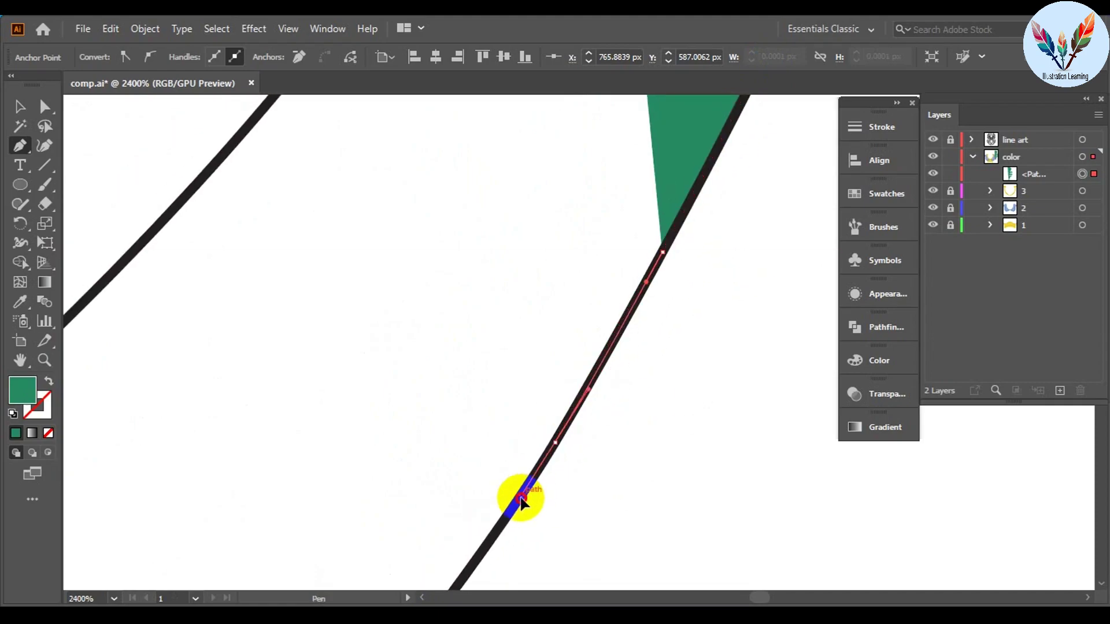
scroll(521, 496, "up", 1)
left_click(609, 394)
scroll(609, 395, "down", 5)
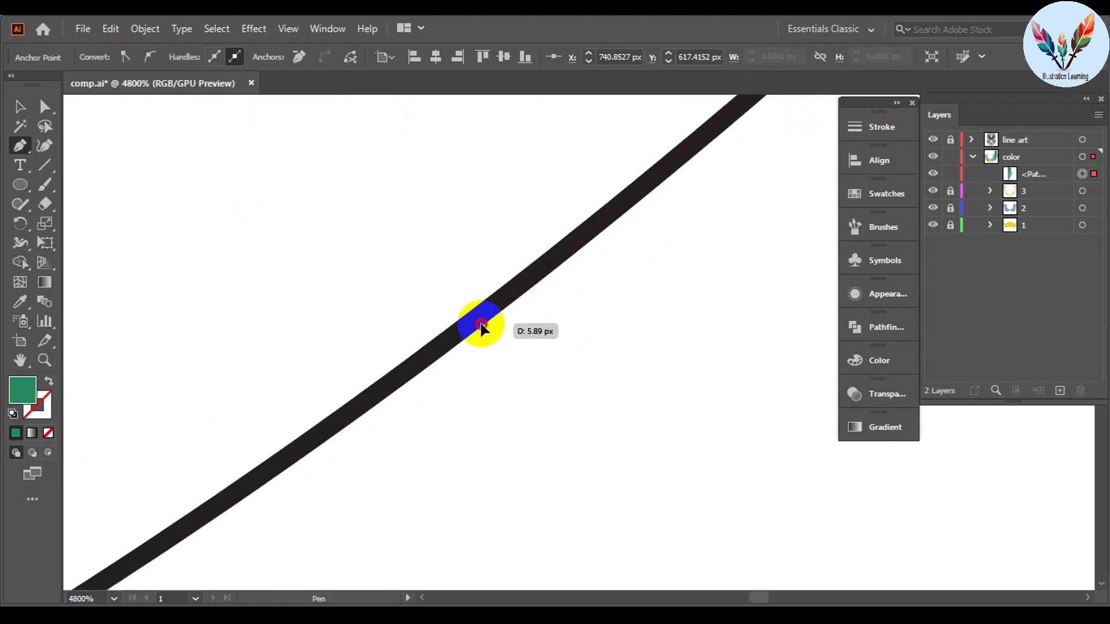
left_click(476, 326)
left_click_drag(185, 525, 798, 186)
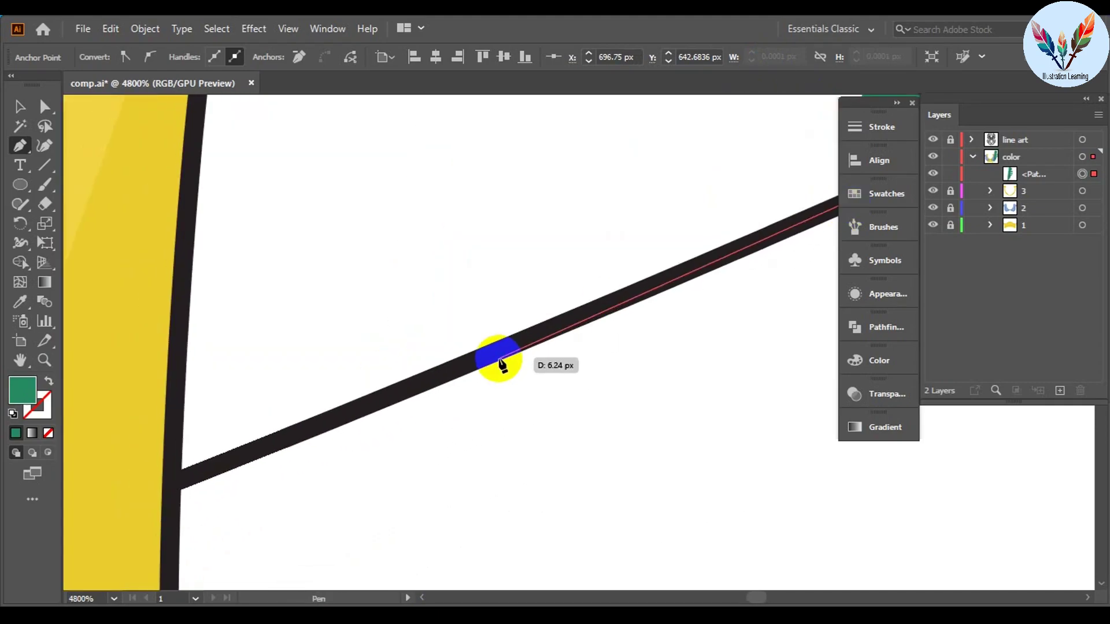
left_click(173, 488)
scroll(174, 487, "down", 10)
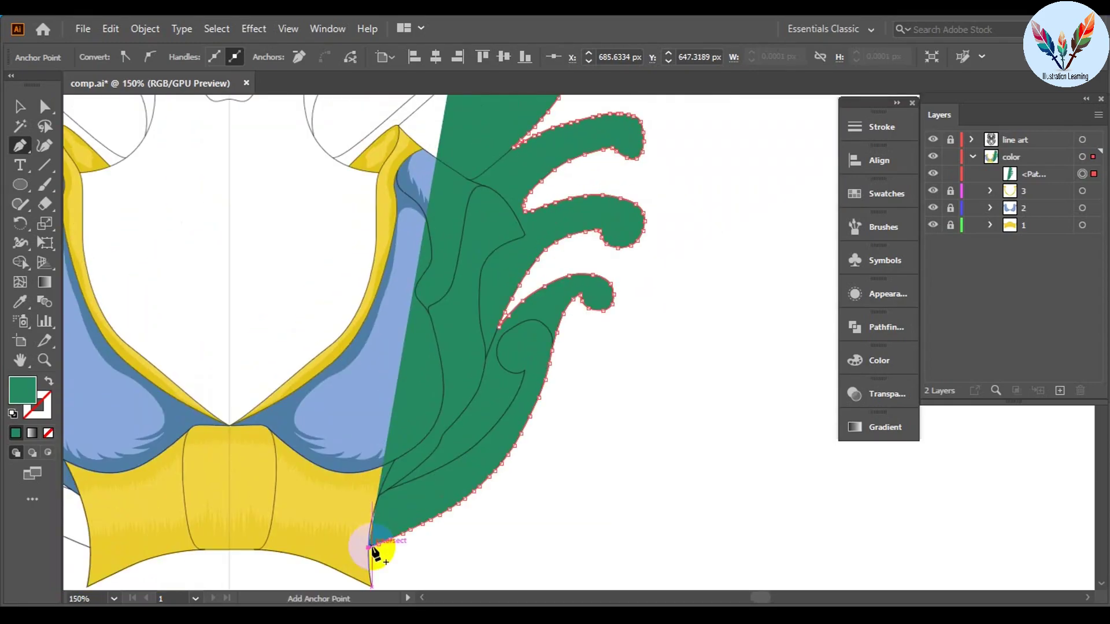
left_click_drag(372, 552, 410, 490)
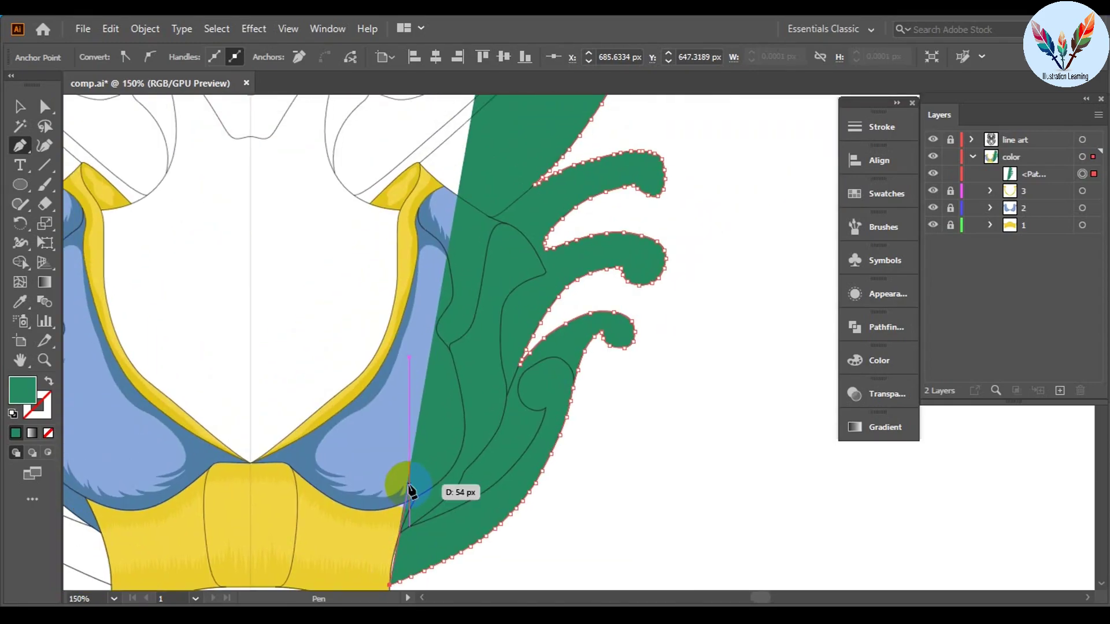
Step: Add further anchors following the curve of the black cape outline
scroll(411, 576, "up", 15)
mouse_move(366, 265)
left_mouse_down()
mouse_move(391, 575)
mouse_move(389, 401)
left_mouse_up()
scroll(433, 260, "down", 4)
scroll(575, 148, "down", 3)
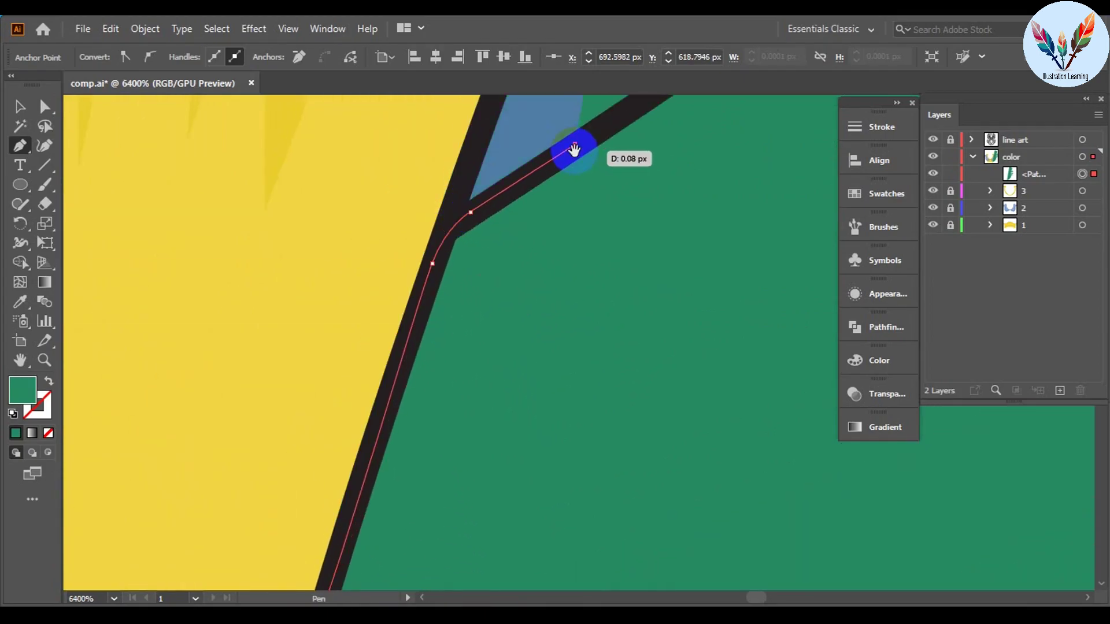
scroll(597, 228, "down", 3)
scroll(334, 457, "down", 3)
scroll(334, 457, "up", 10)
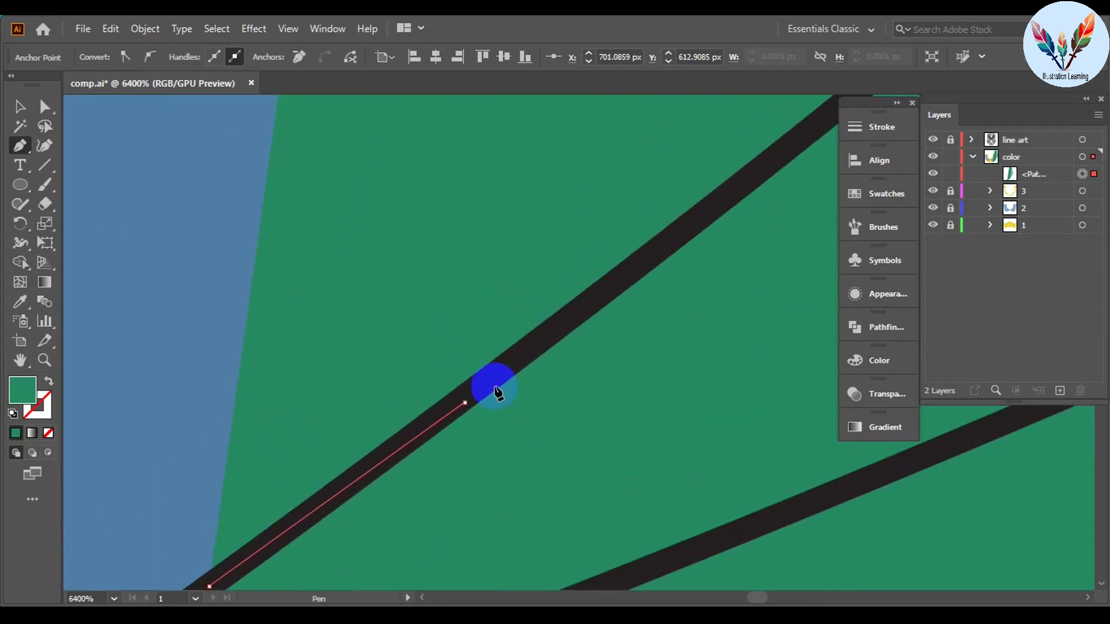
left_click(532, 362)
scroll(606, 206, "up", 3)
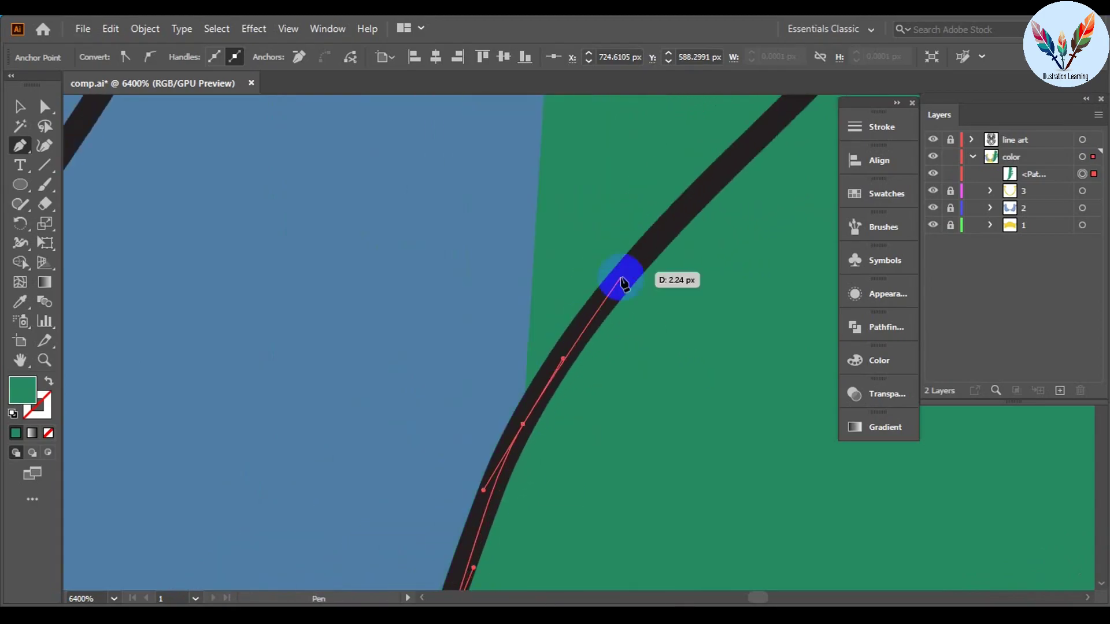
left_click(620, 273)
Step: Follow the curling cape edge with anchors at its bend and along the collar edge
scroll(397, 255, "up", 3)
left_click_drag(447, 277, 298, 590)
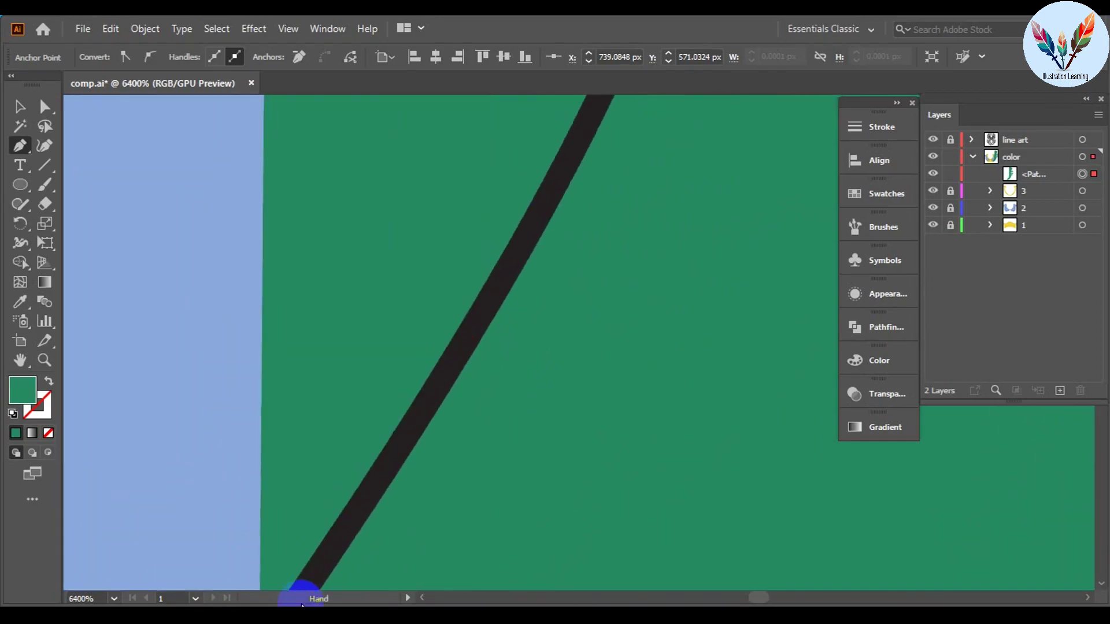
mouse_move(533, 194)
left_mouse_down()
mouse_move(479, 527)
mouse_move(614, 228)
left_mouse_up()
scroll(595, 186, "down", 1)
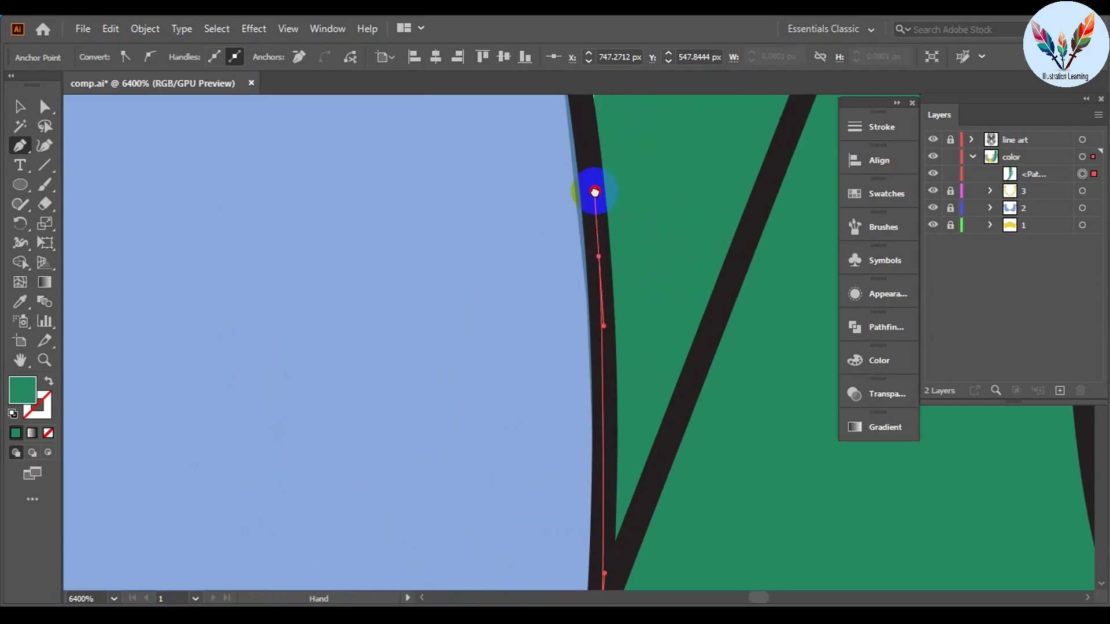
left_click_drag(530, 394, 525, 277)
scroll(478, 384, "down", 1)
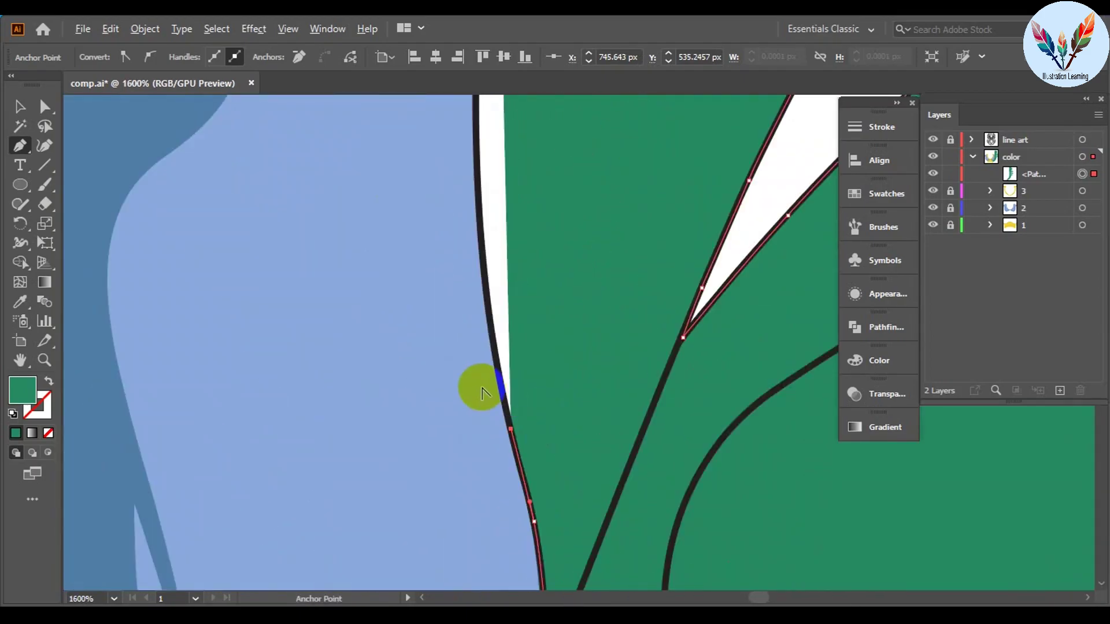
scroll(550, 218, "up", 2)
left_click_drag(550, 218, 511, 546)
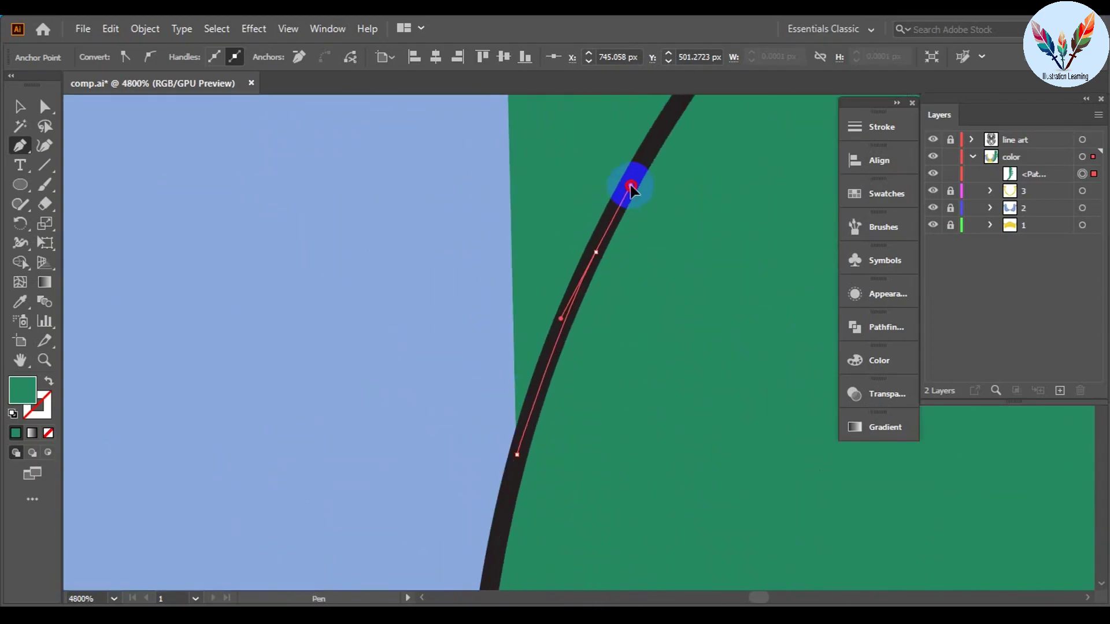
scroll(631, 188, "down", 1)
left_click_drag(674, 213, 384, 347)
left_click(492, 254)
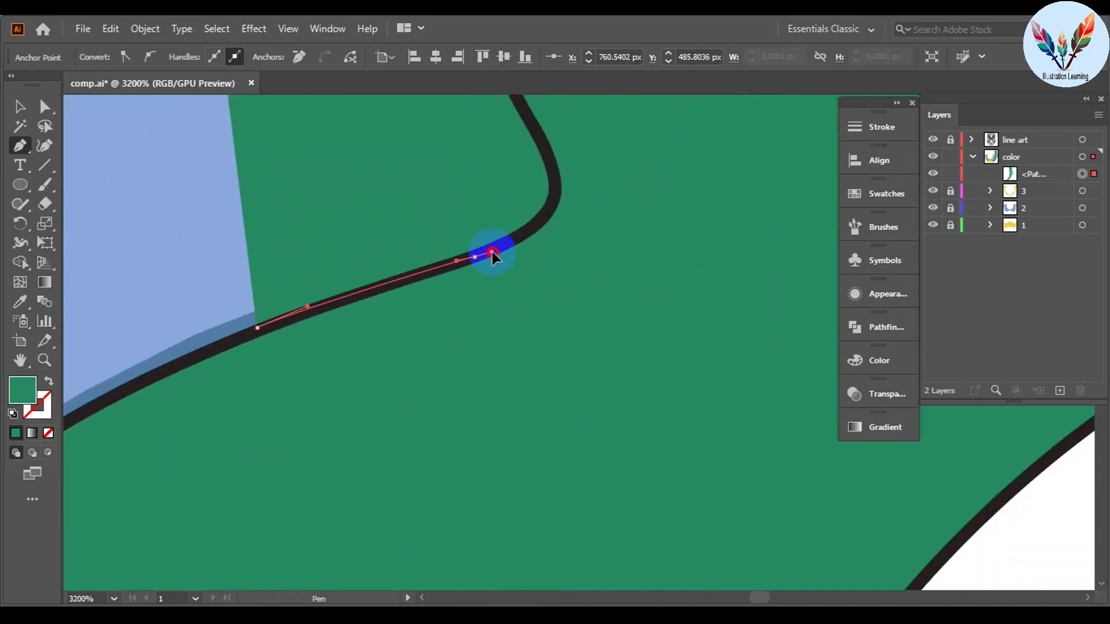
scroll(619, 285, "up", 2)
left_click(551, 166)
scroll(686, 422, "down", 2)
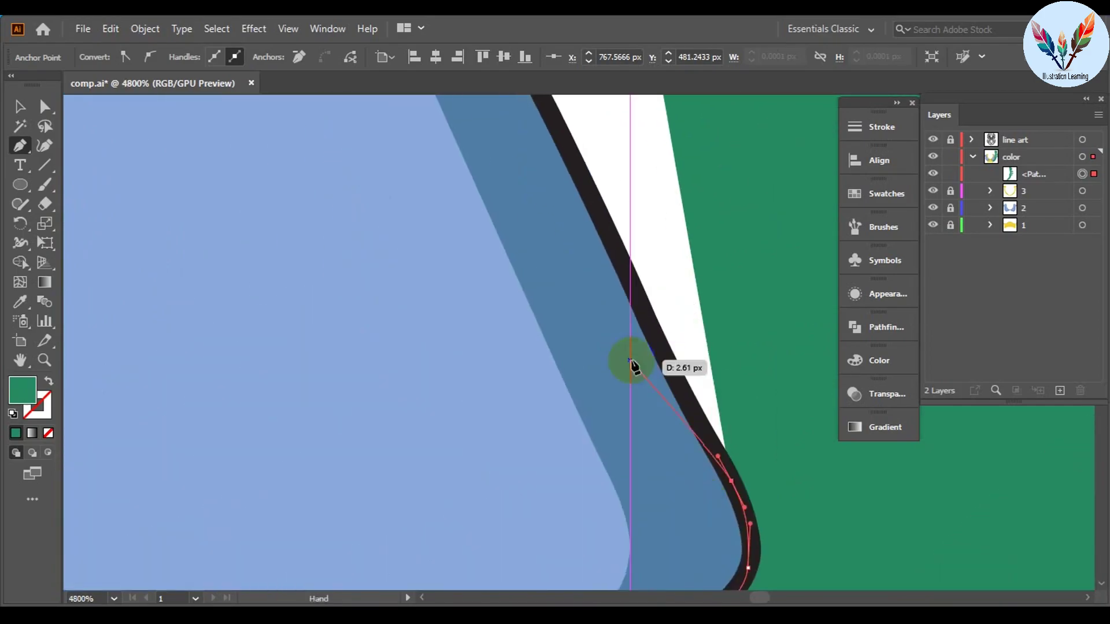
left_click(792, 508)
scroll(633, 230, "down", 3)
scroll(693, 434, "down", 2)
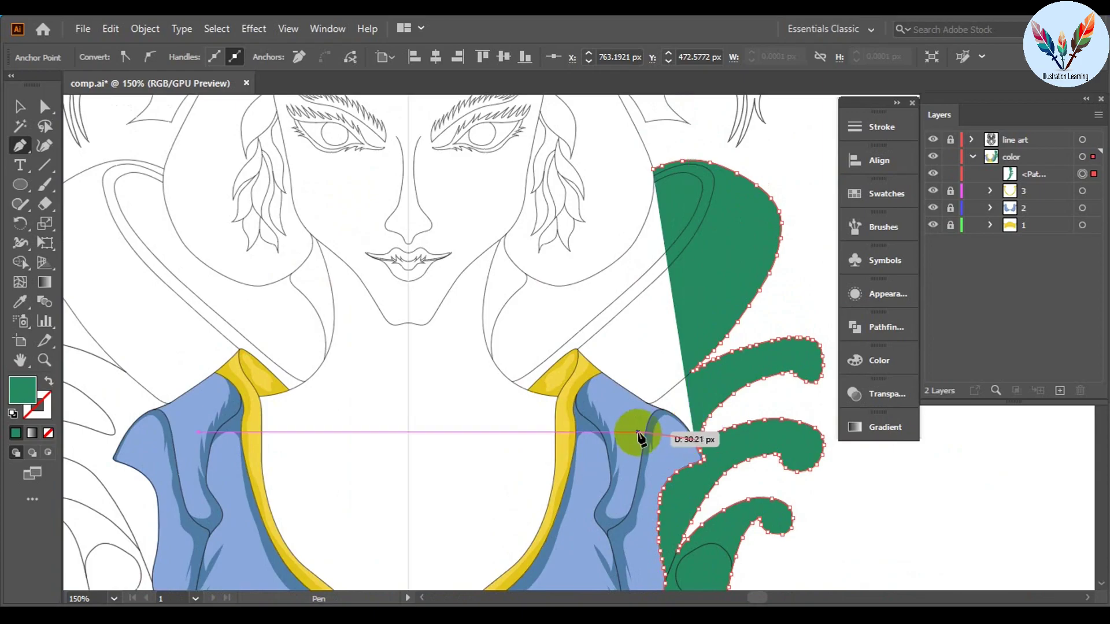
Step: Trace the collar's top edge, tip and yellow edge with anchors to the line junction
scroll(640, 437, "up", 5)
left_click(396, 250)
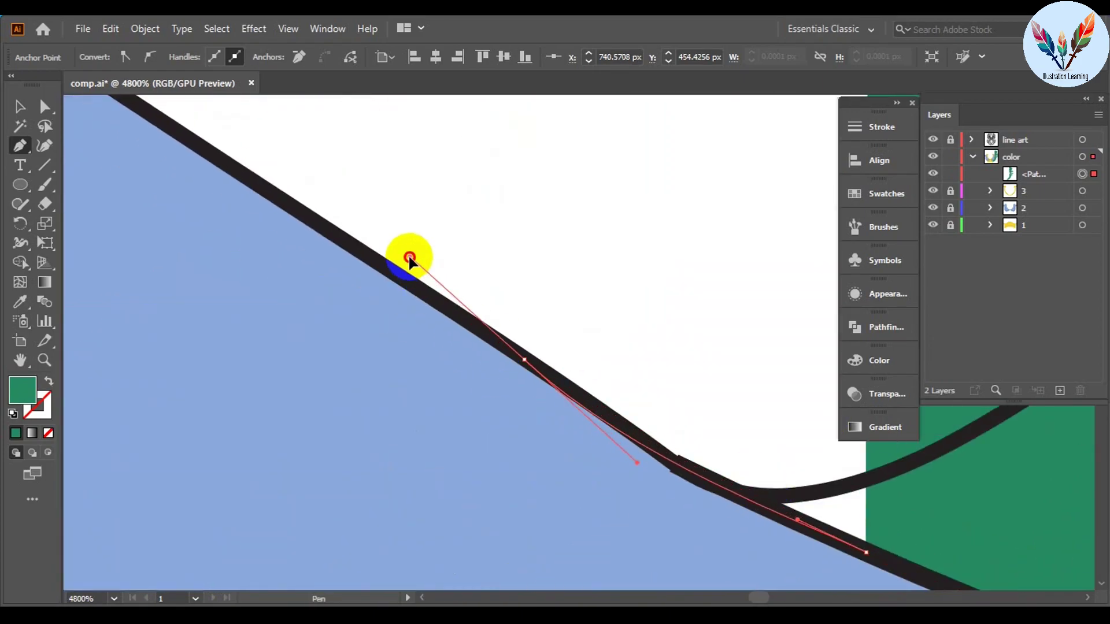
left_click(253, 181)
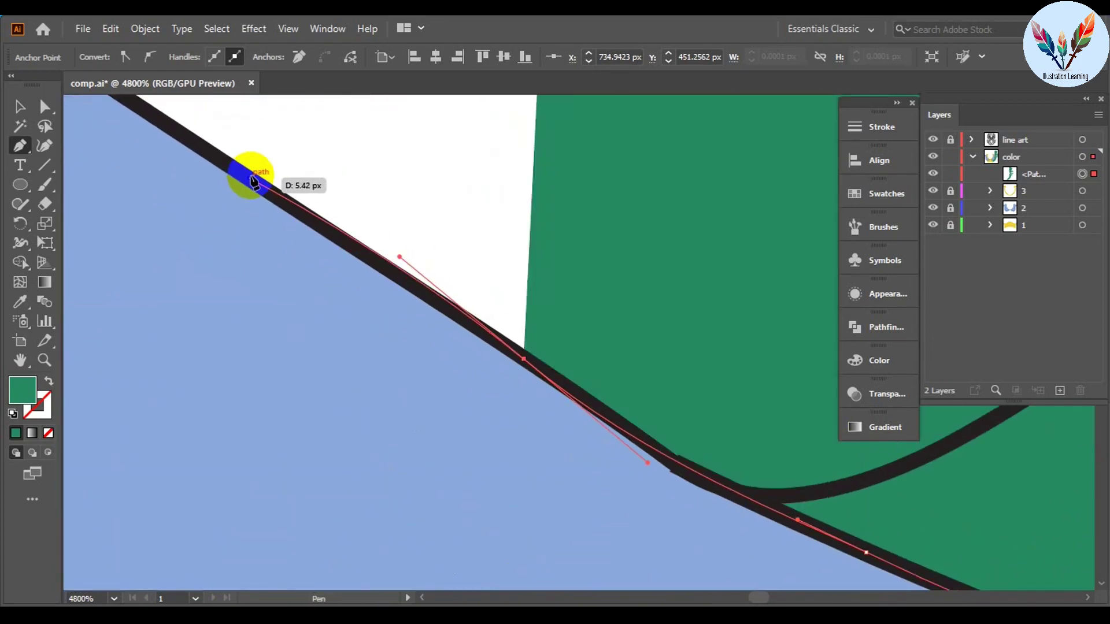
scroll(312, 231, "down", 5)
left_click(409, 327)
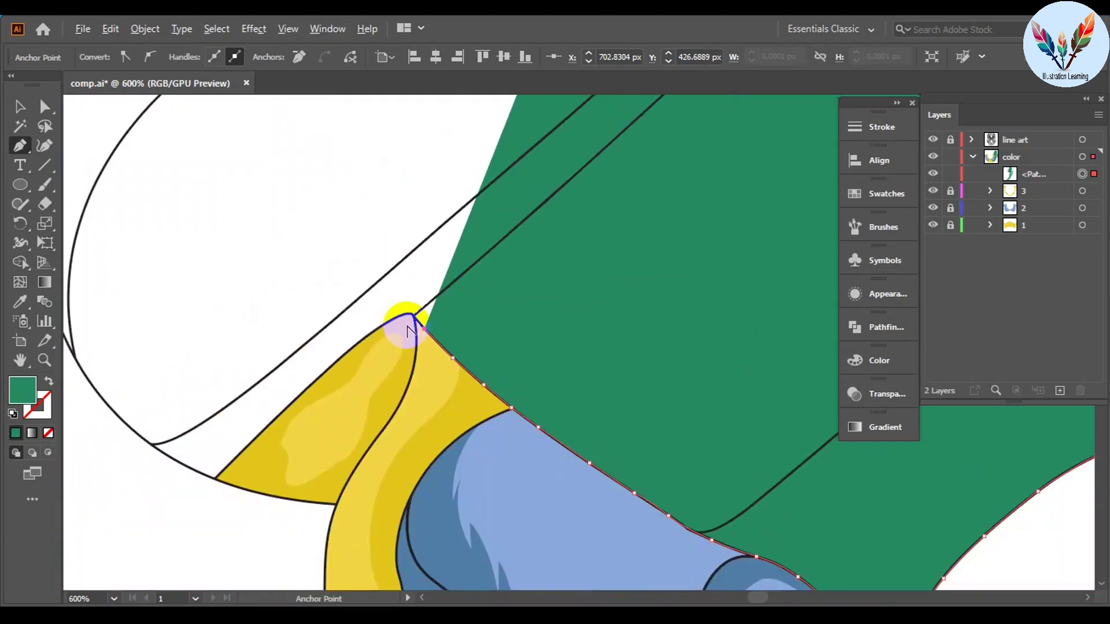
scroll(410, 330, "up", 10)
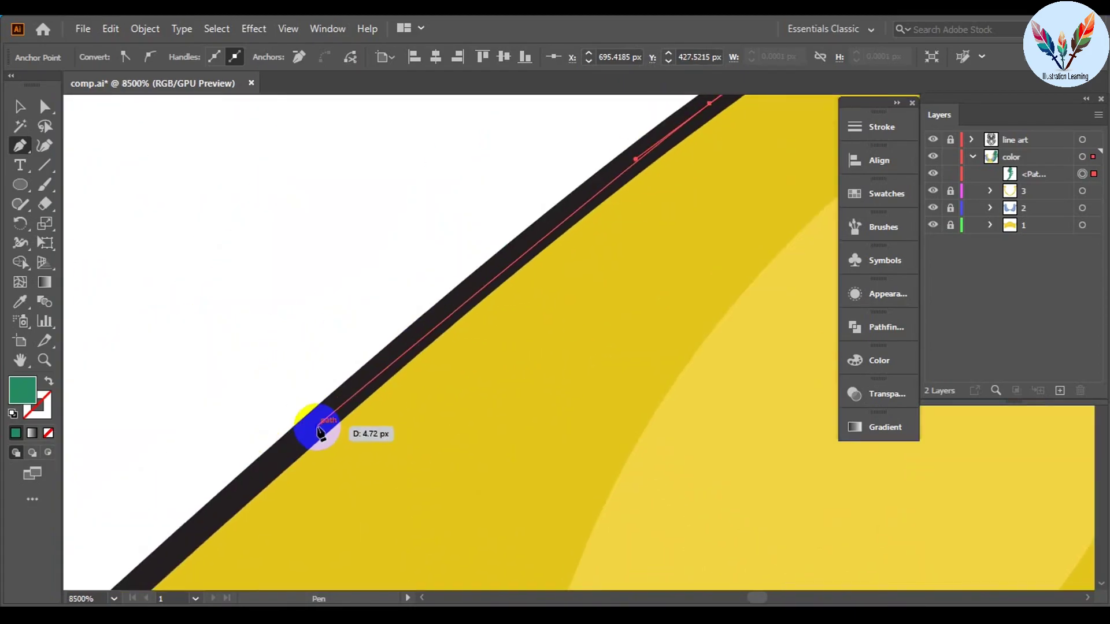
left_click(336, 412)
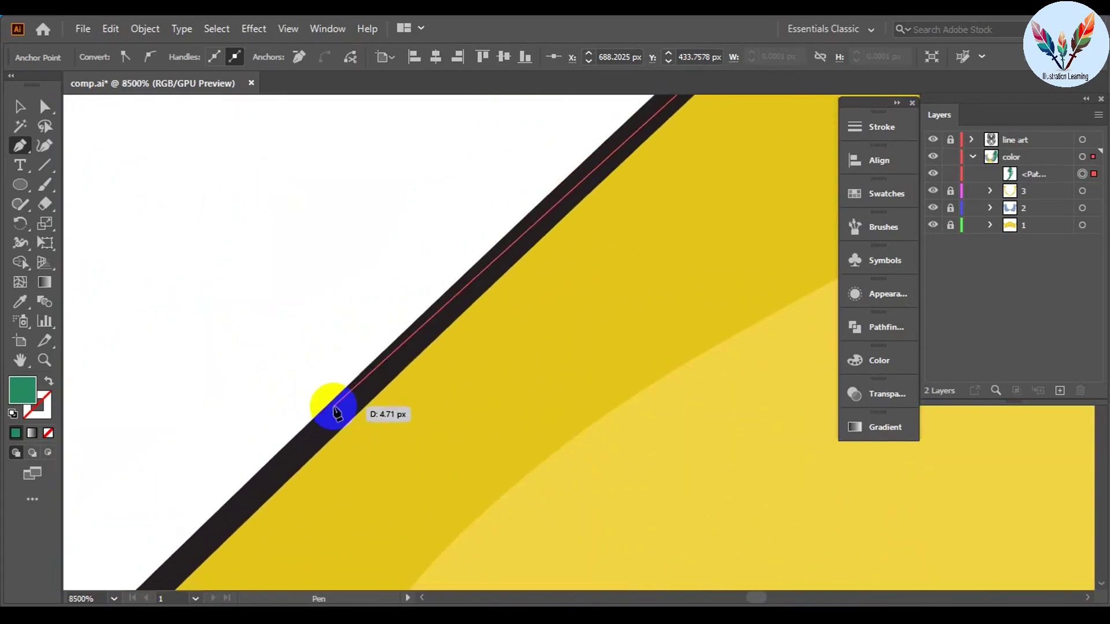
scroll(456, 335, "down", 2)
left_click(693, 521)
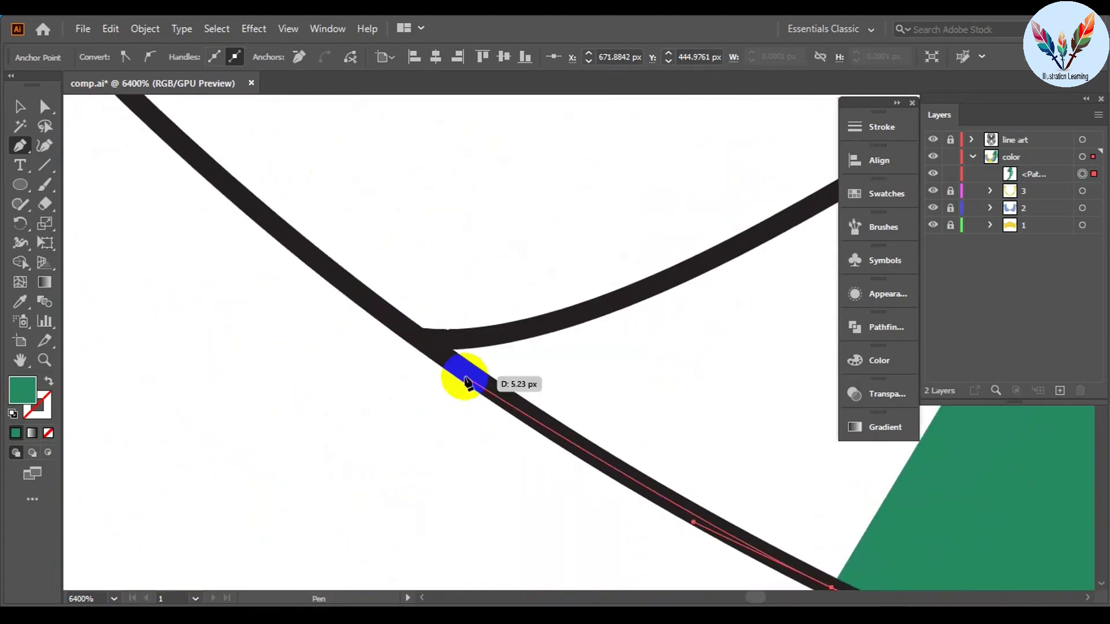
left_click(466, 243)
scroll(529, 355, "down", 5)
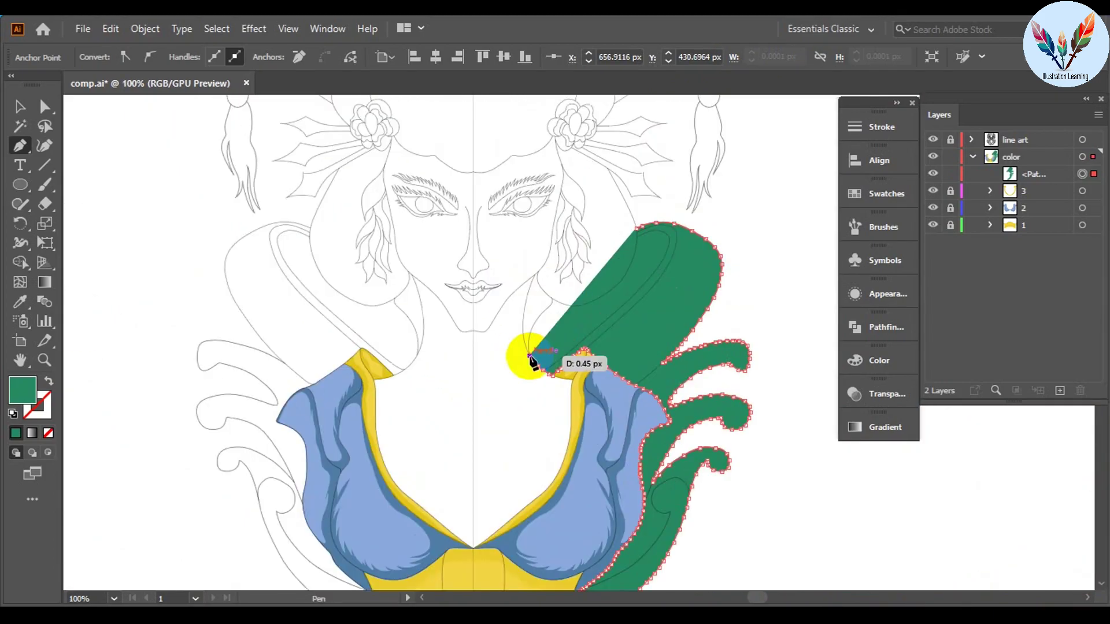
scroll(530, 359, "up", 10)
Step: Run the path up the cape's neck edge and close it at the final junction
left_click(528, 354)
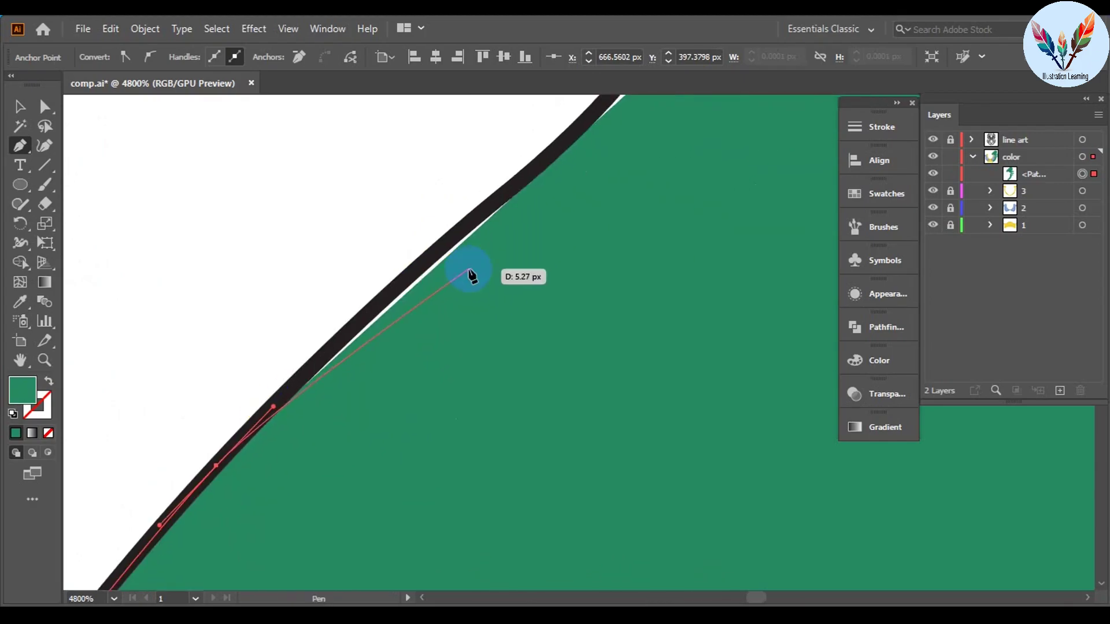
left_click(438, 351)
scroll(438, 350, "down", 7)
left_click(491, 443)
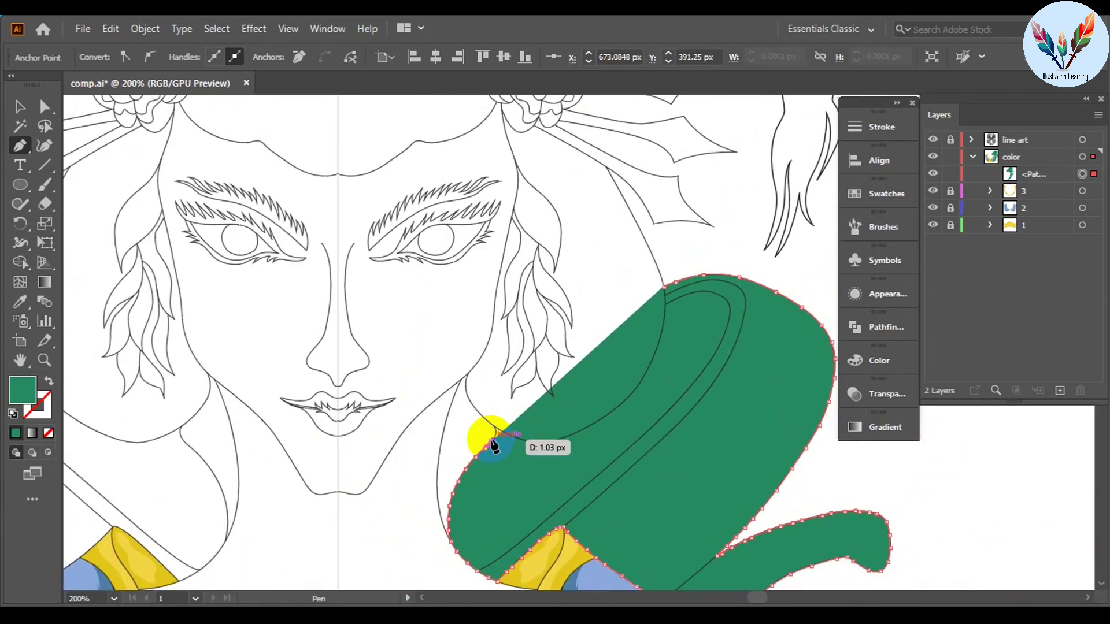
scroll(493, 445, "up", 10)
left_click(539, 351)
scroll(630, 387, "down", 9)
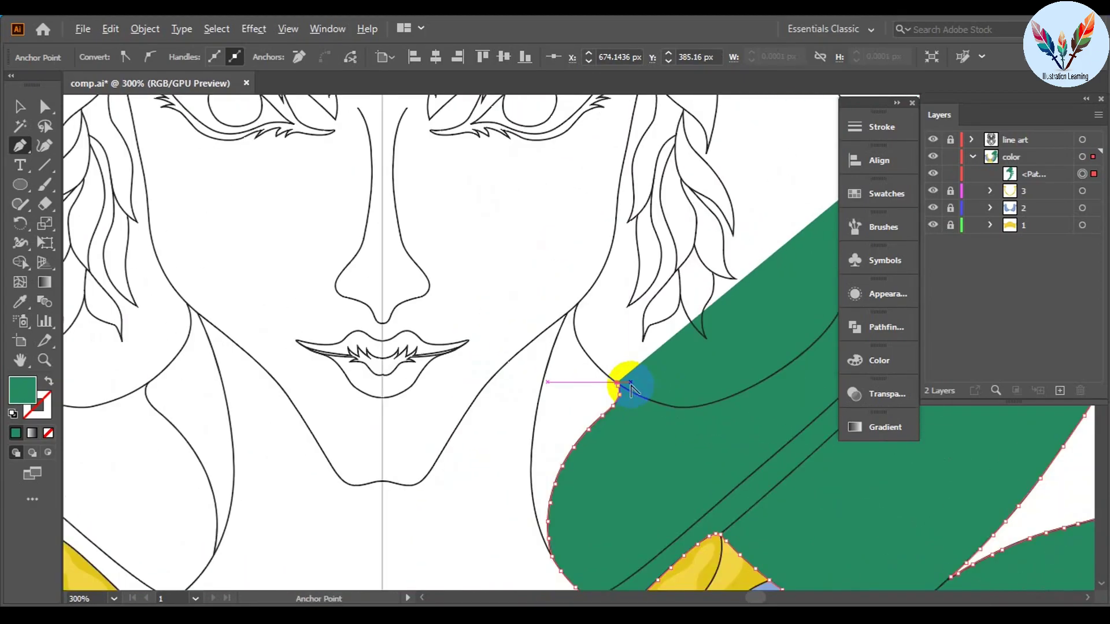
scroll(496, 379, "up", 6)
scroll(479, 416, "up", 3)
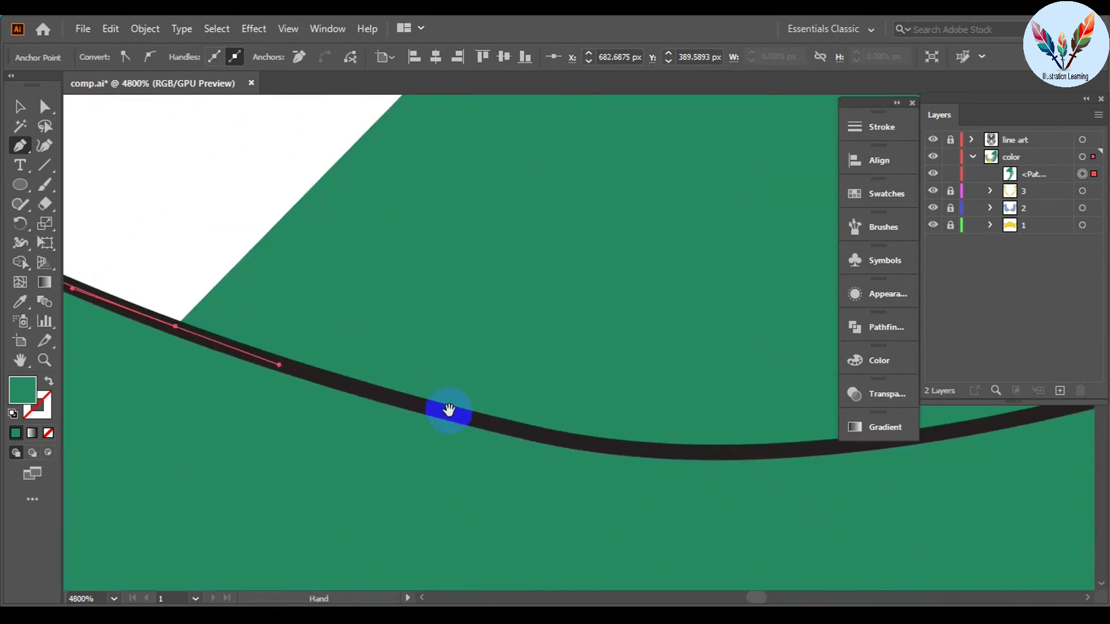
mouse_move(448, 409)
left_mouse_down()
mouse_move(532, 433)
mouse_move(570, 339)
mouse_move(300, 437)
mouse_move(572, 255)
left_mouse_up()
left_click(545, 167)
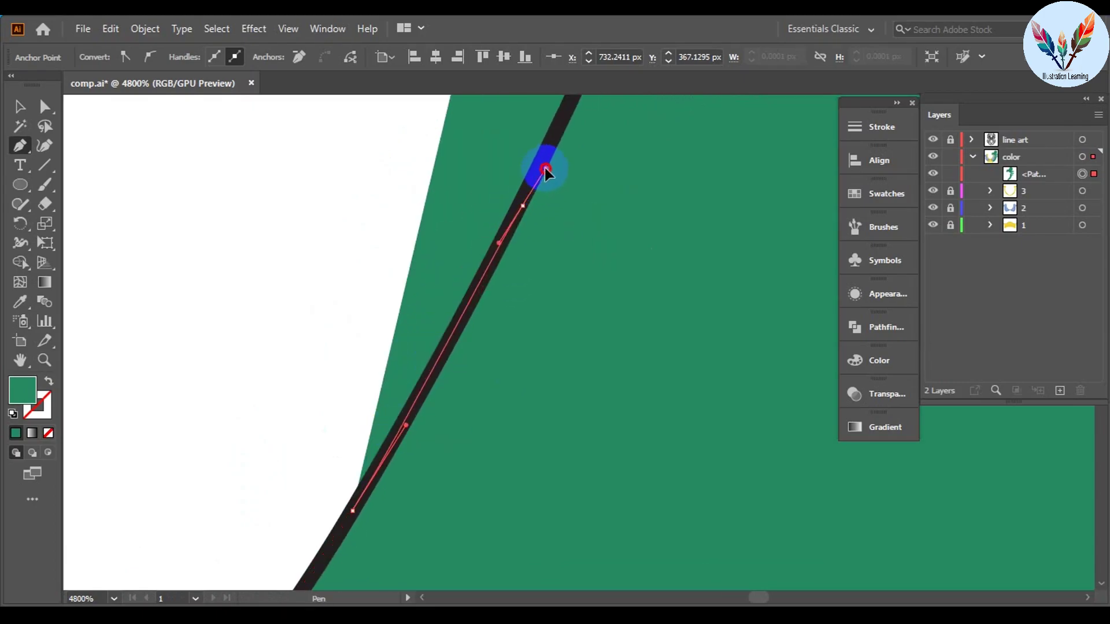
left_click_drag(544, 168, 607, 161)
left_click(646, 243)
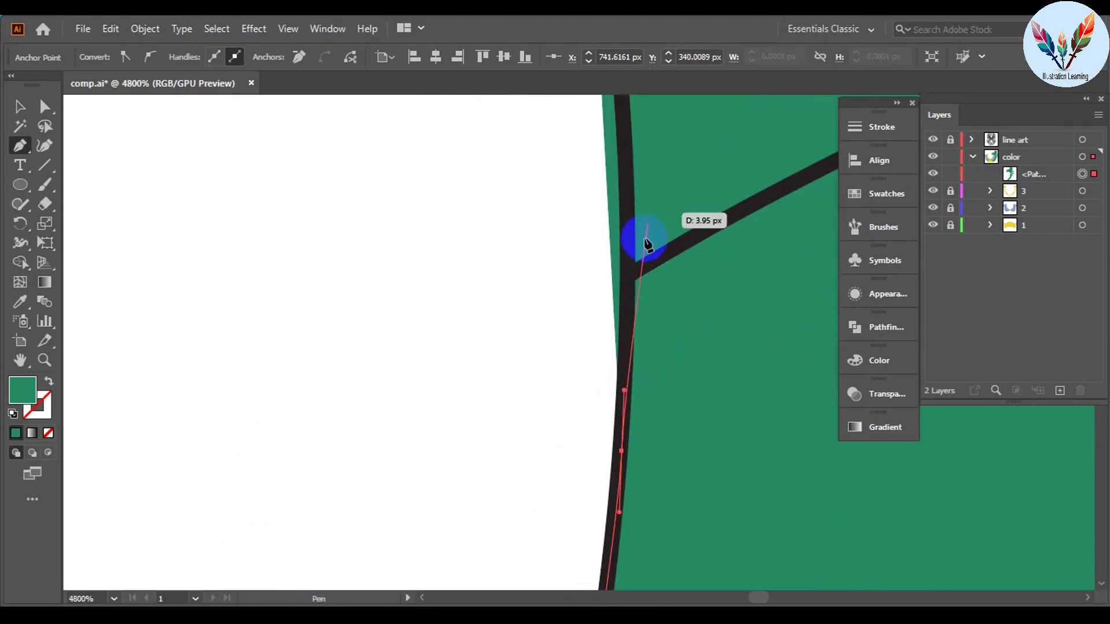
Step: Finish the cape path, switch to Selection, deselect, and zoom out to view it
key("ctrl+1")
key("v")
key("ctrl+shift+a")
key("ctrl+0")
Step: Select the cape and set its fill to RGB 47/117/92
scroll(636, 358, "up", 3)
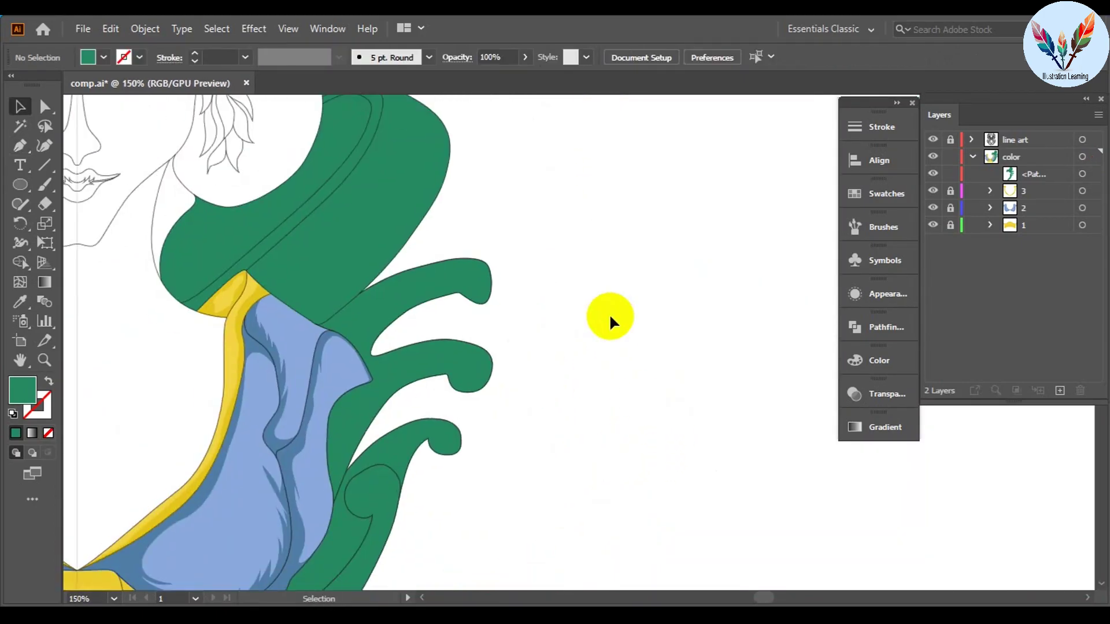
key("ctrl+a")
left_click(867, 373)
type("47")
key("Tab")
type("117")
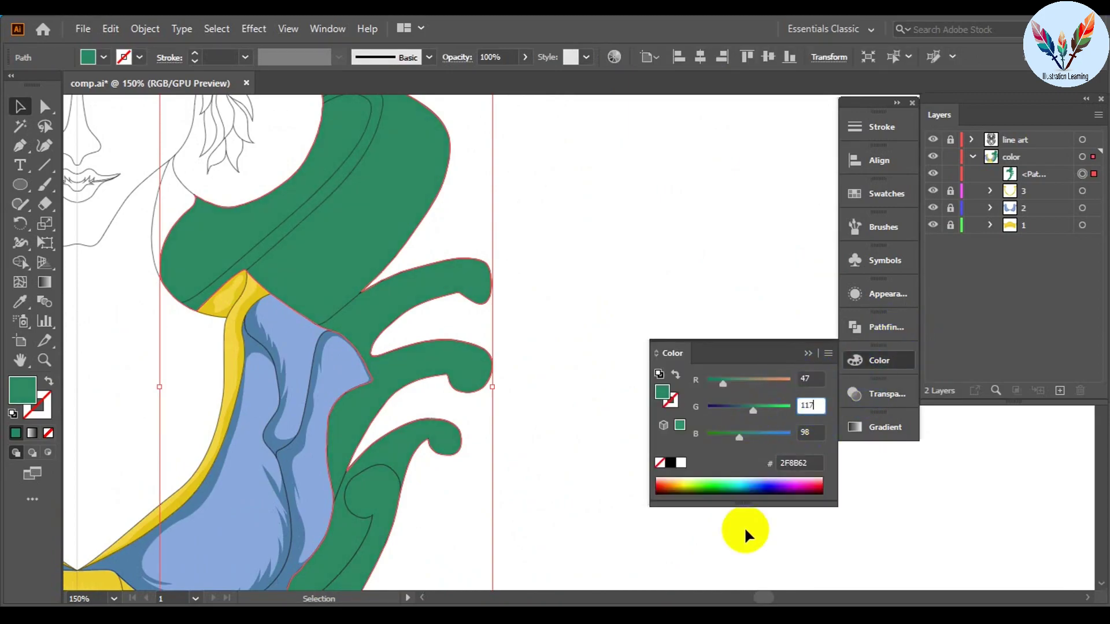
left_click(794, 432)
type("92")
left_click(524, 486)
Step: Fine-tune the teal-green with the G slider, compare against the figure, and deselect
key("ctrl+0")
key("ctrl+1")
key("ctrl+a")
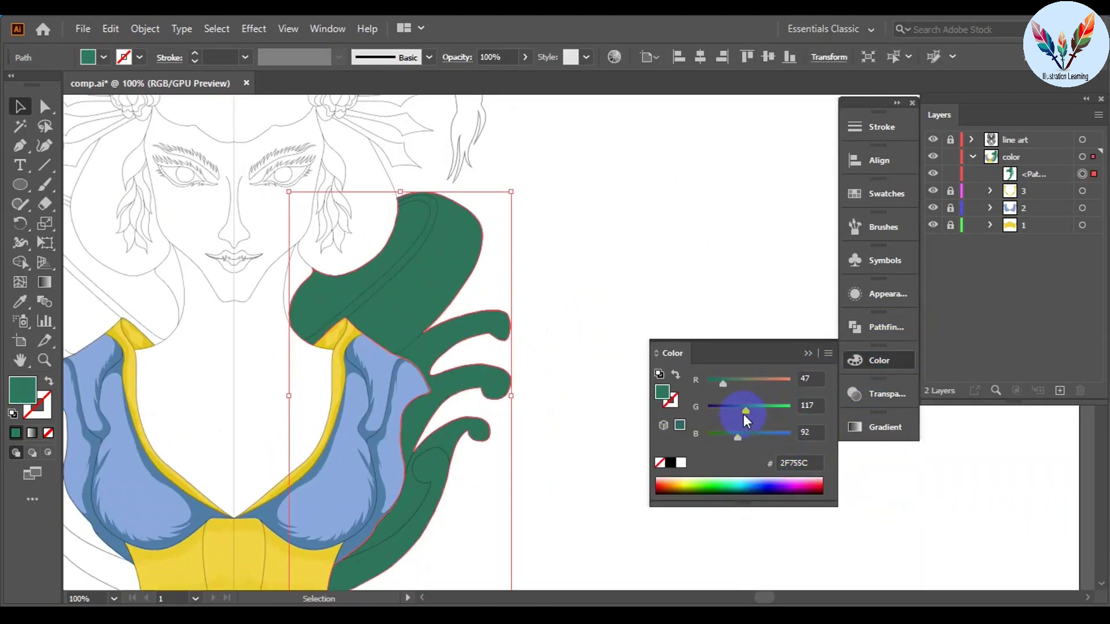
left_click_drag(745, 411, 746, 437)
key("ctrl+shift+a")
key("ctrl+0")
key("ctrl+1")
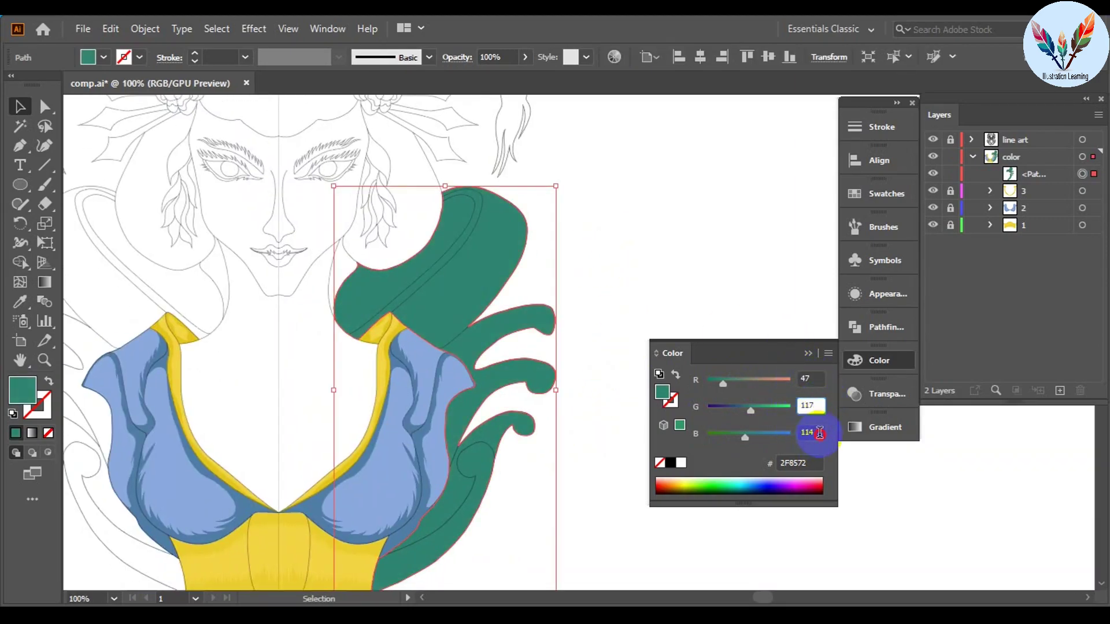
key("Return")
key("ctrl+shift+a")
key("ctrl+0")
key("ctrl+1")
key("ctrl+a")
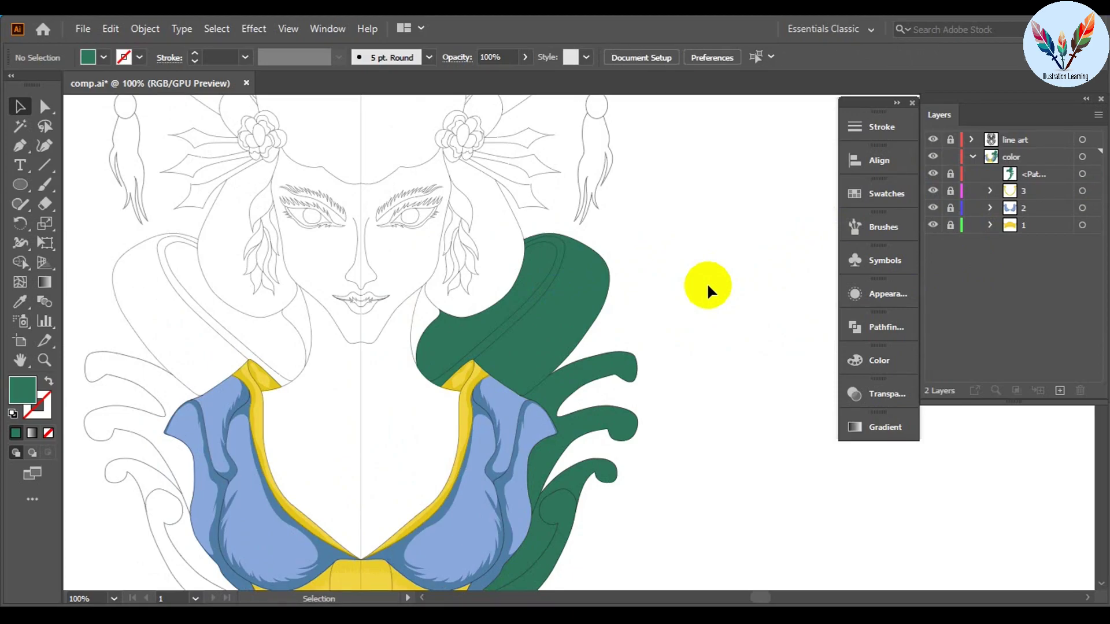
Step: Pick a light green fill from the swatches and zoom in on the cape's neck edge
left_click(103, 57)
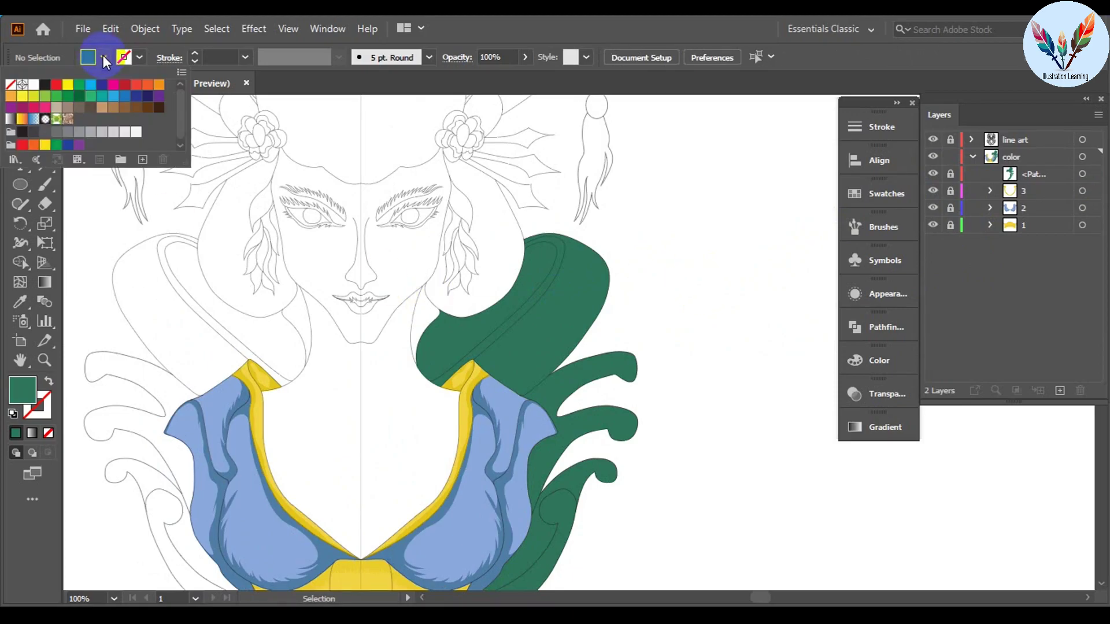
left_click(58, 98)
left_click(19, 145)
key("ctrl+equal")
key("ctrl+equal")
key("ctrl+equal")
left_click_drag(593, 448, 619, 489)
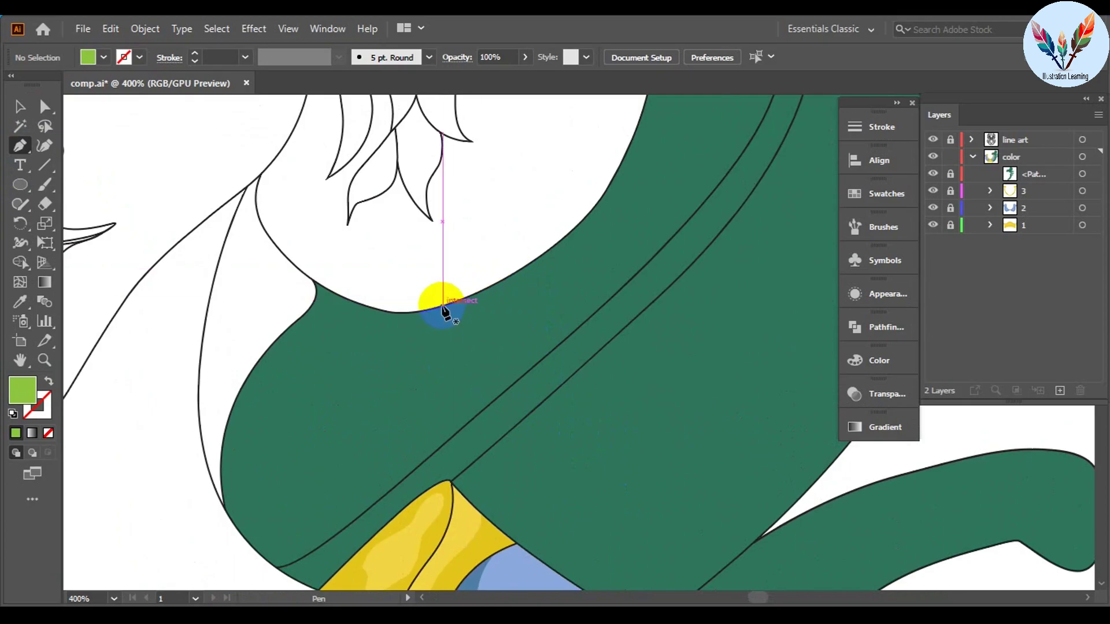
key("ctrl+equal")
key("ctrl+equal")
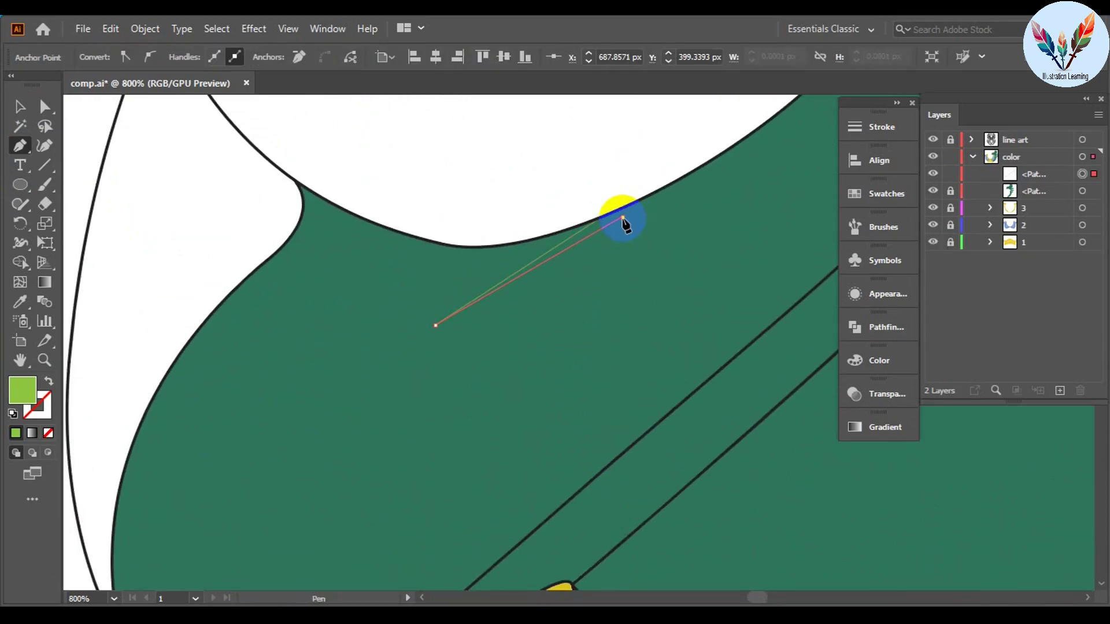
Step: Draw the light green shape's spiky zigzag edge across the upper cape
left_click_drag(435, 325, 435, 371)
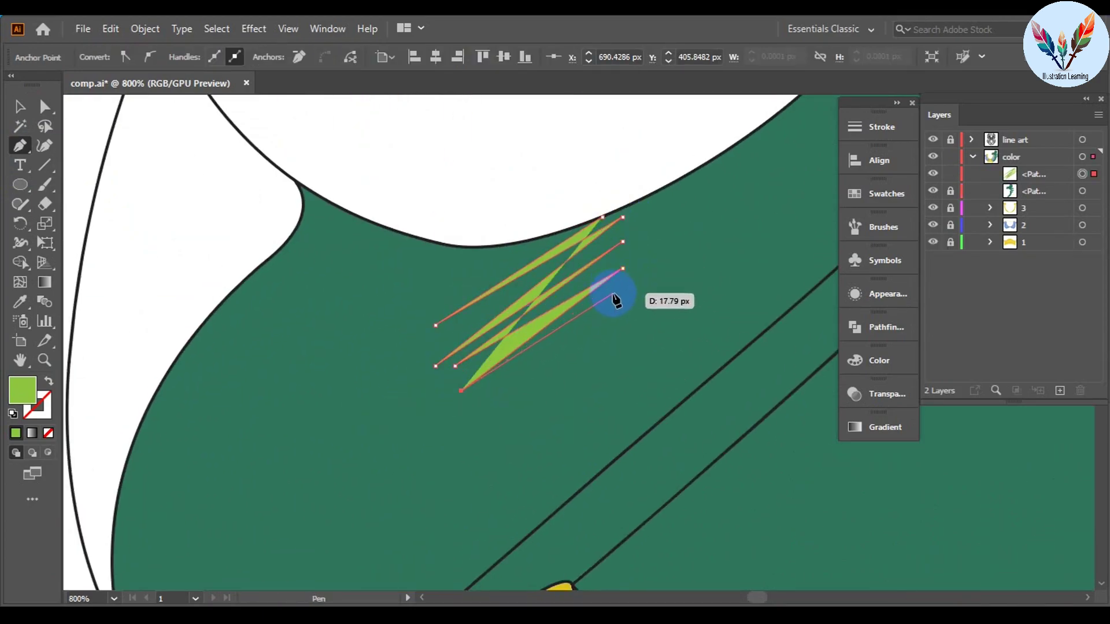
left_click_drag(480, 410, 497, 419)
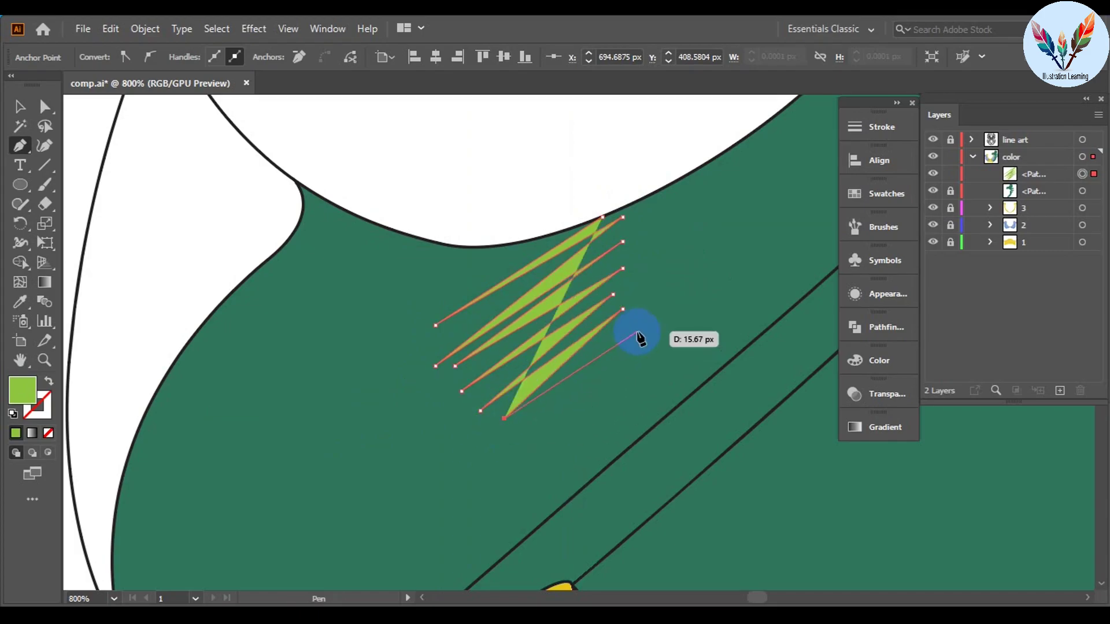
key("ctrl+minus")
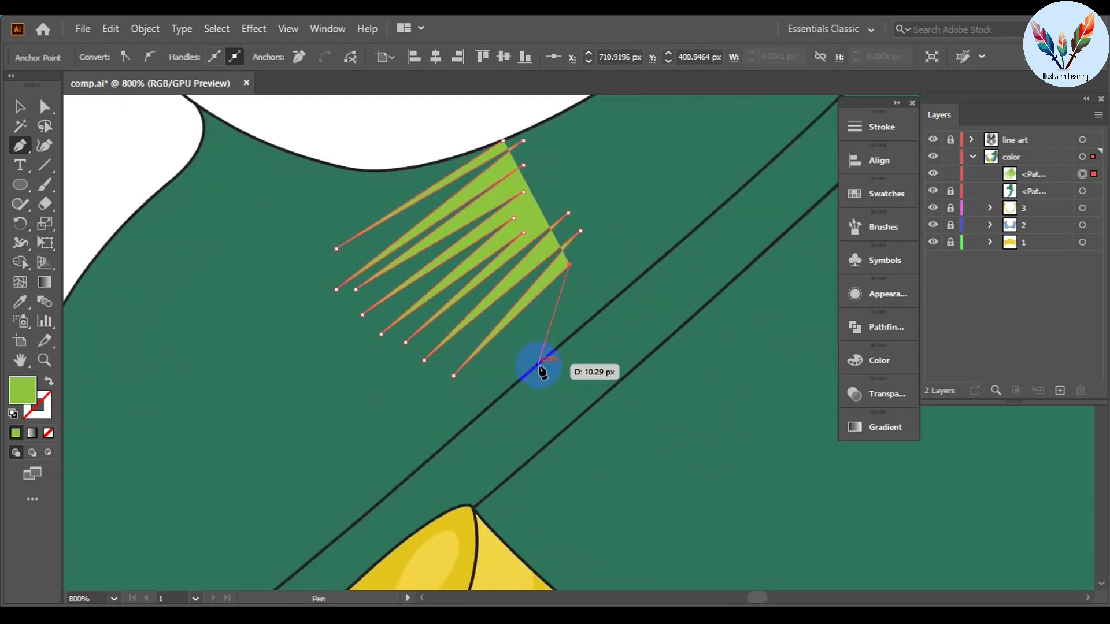
left_click_drag(552, 452, 416, 397)
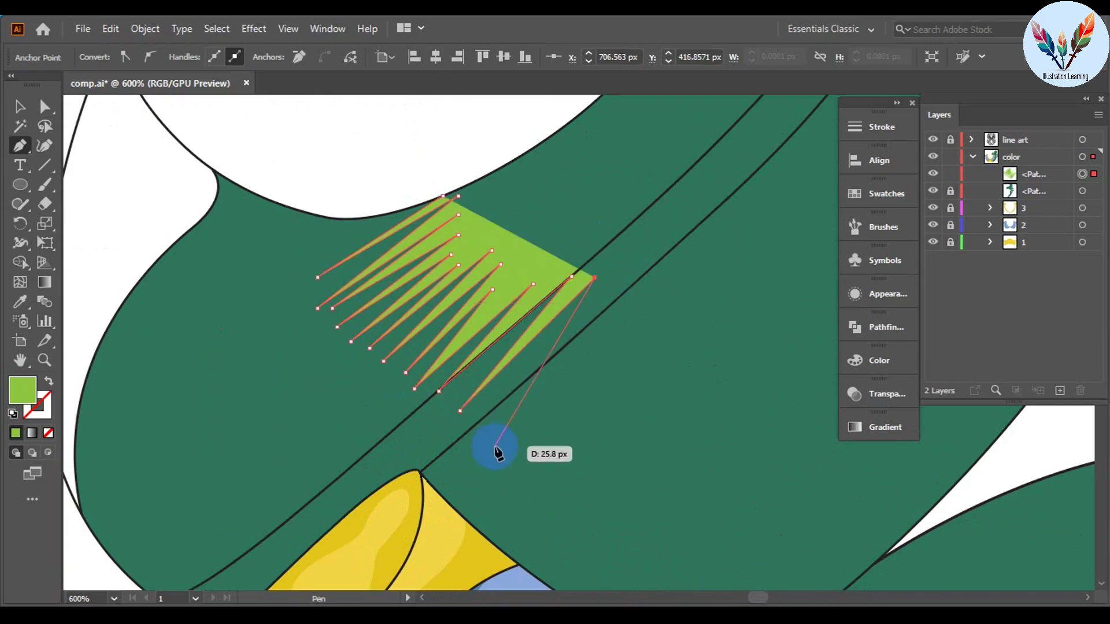
scroll(508, 462, "right", 3)
scroll(507, 463, "down", 1)
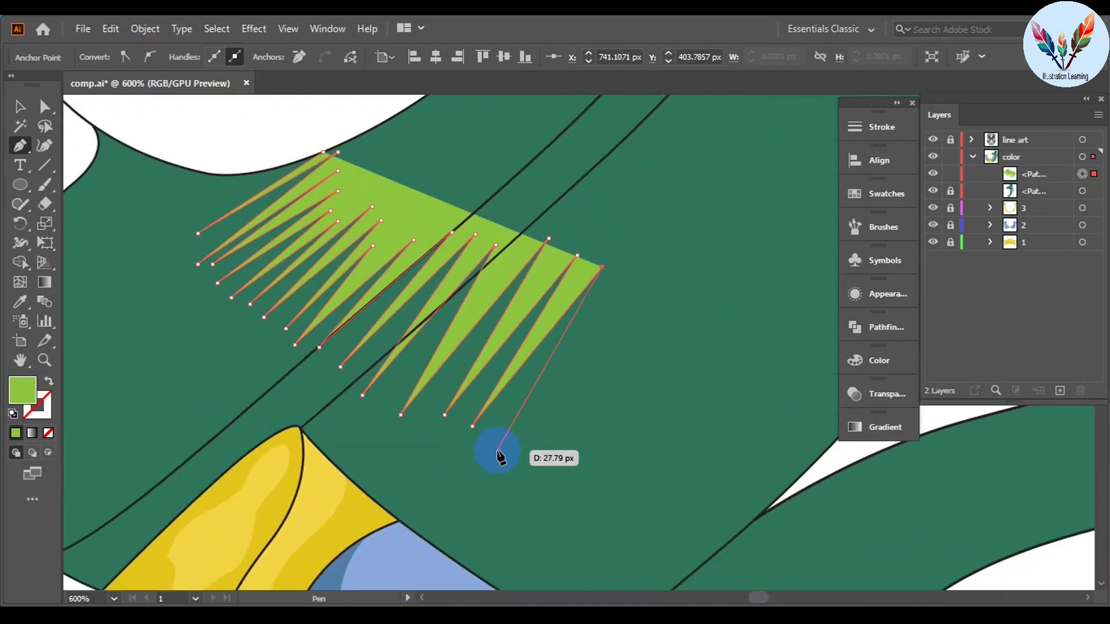
left_click(620, 285)
left_click(513, 481)
left_click(666, 269)
left_click(546, 466)
scroll(696, 304, "down", 3)
left_click(568, 401)
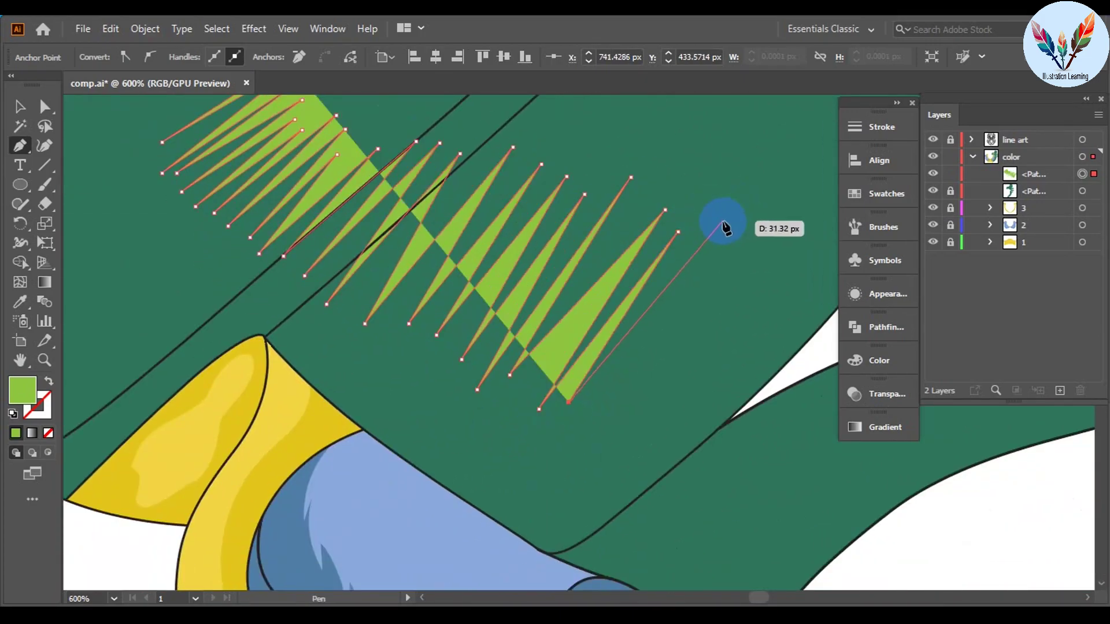
key("ctrl+minus")
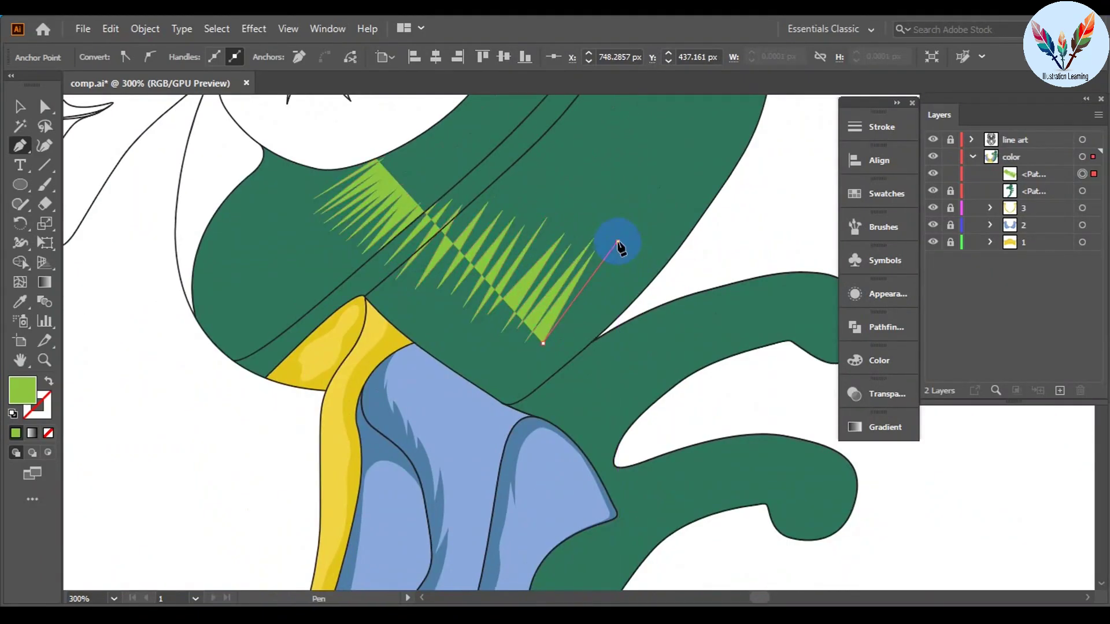
Step: Anchor the zigzag shape on the cape's dark outline and trace along it
scroll(620, 296, "up", 5)
left_click(584, 341)
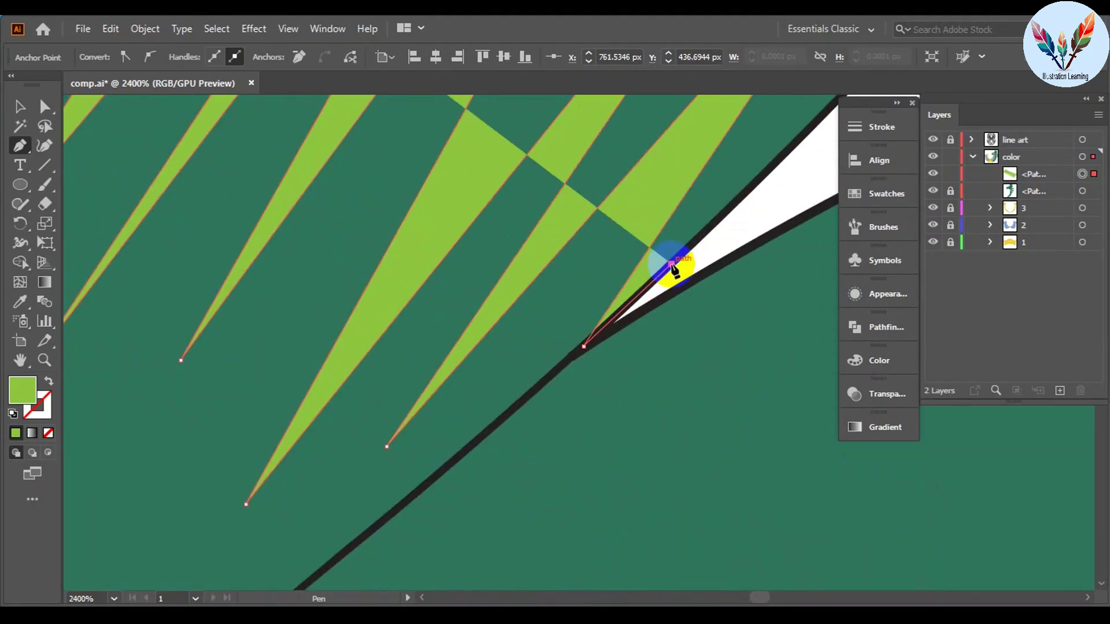
scroll(668, 260, "up", 4)
scroll(728, 202, "up", 3)
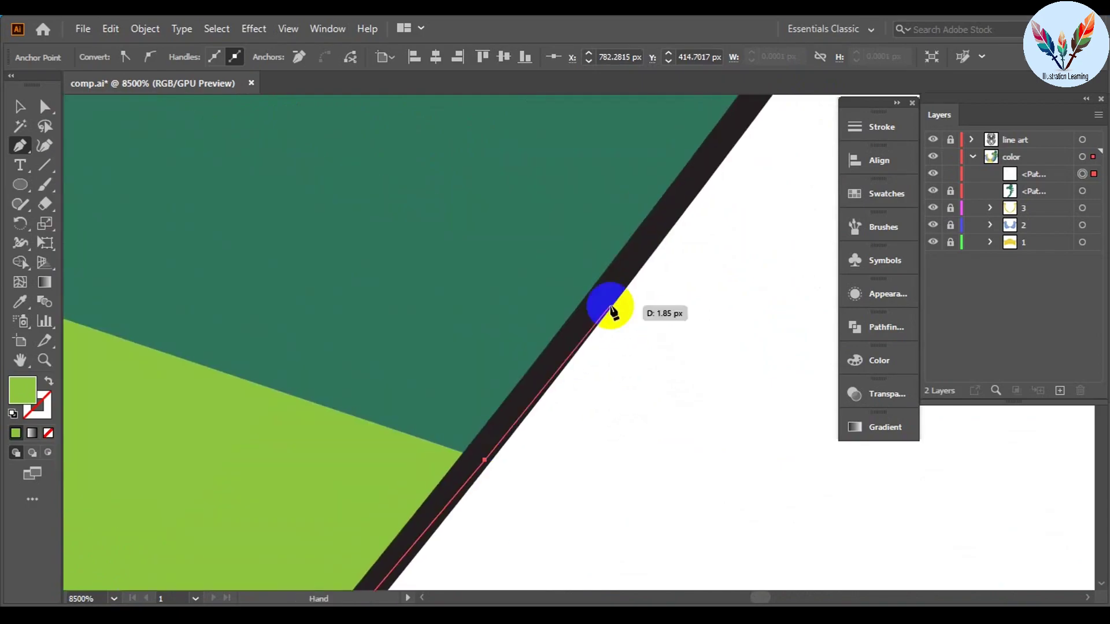
scroll(612, 178, "down", 1)
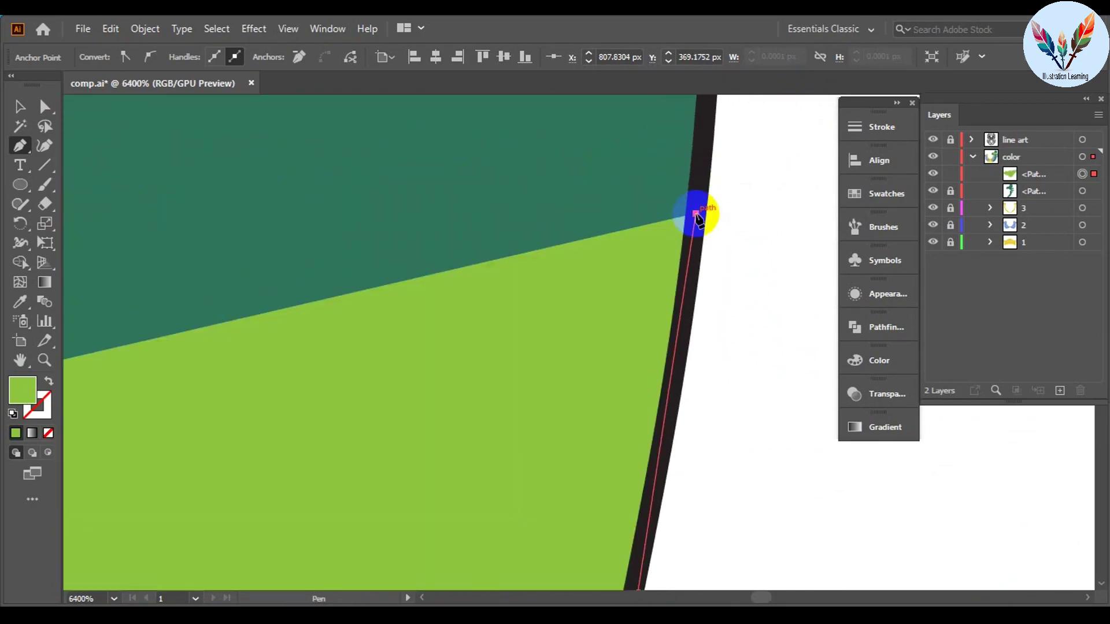
mouse_move(696, 217)
left_mouse_down()
mouse_move(497, 209)
mouse_move(508, 260)
mouse_move(310, 191)
mouse_move(701, 203)
mouse_move(340, 222)
mouse_move(446, 191)
mouse_move(372, 198)
mouse_move(429, 230)
mouse_move(431, 310)
mouse_move(494, 344)
mouse_move(387, 310)
left_mouse_up()
key("ctrl+minus")
key("ctrl+minus")
key("ctrl+minus")
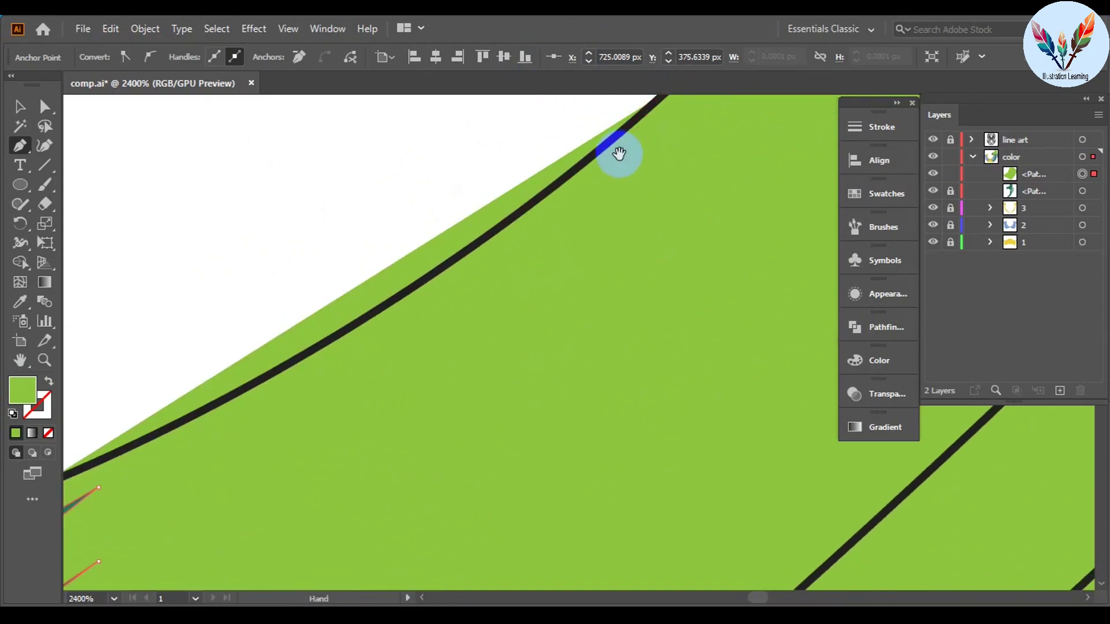
key("ctrl+plus")
key("ctrl+plus")
key("ctrl+minus")
key("ctrl+minus")
key("ctrl+minus")
Step: Nudge the green shape's fringe tip anchors up and to the right
key("v")
key("ctrl+shift+a")
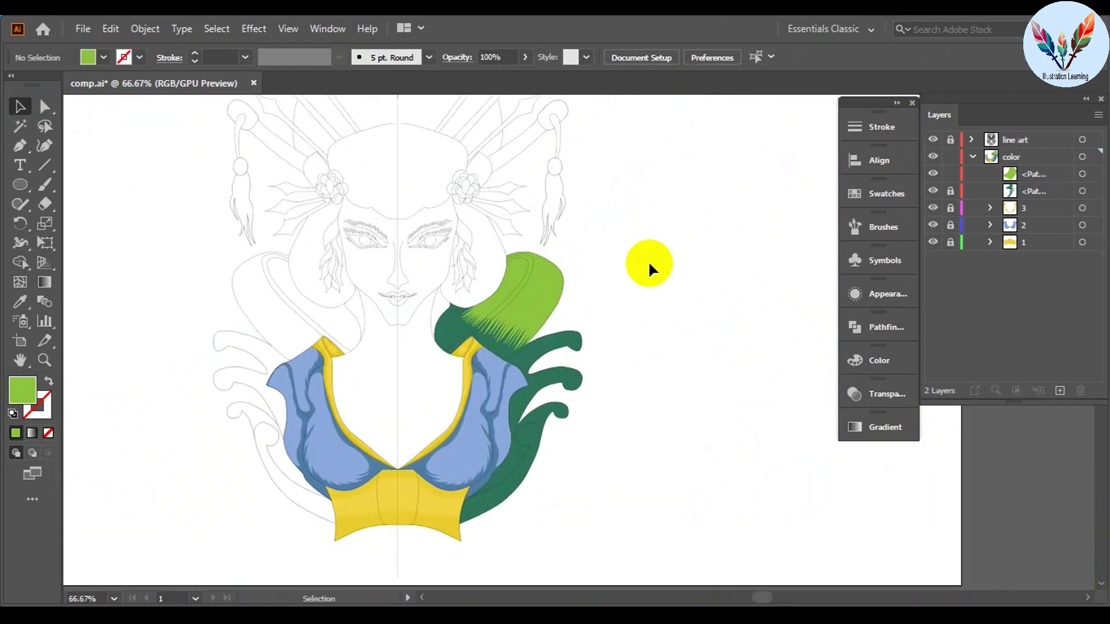
key("ctrl+1")
left_click(465, 359)
key("ctrl+plus")
key("ctrl+plus")
key("a")
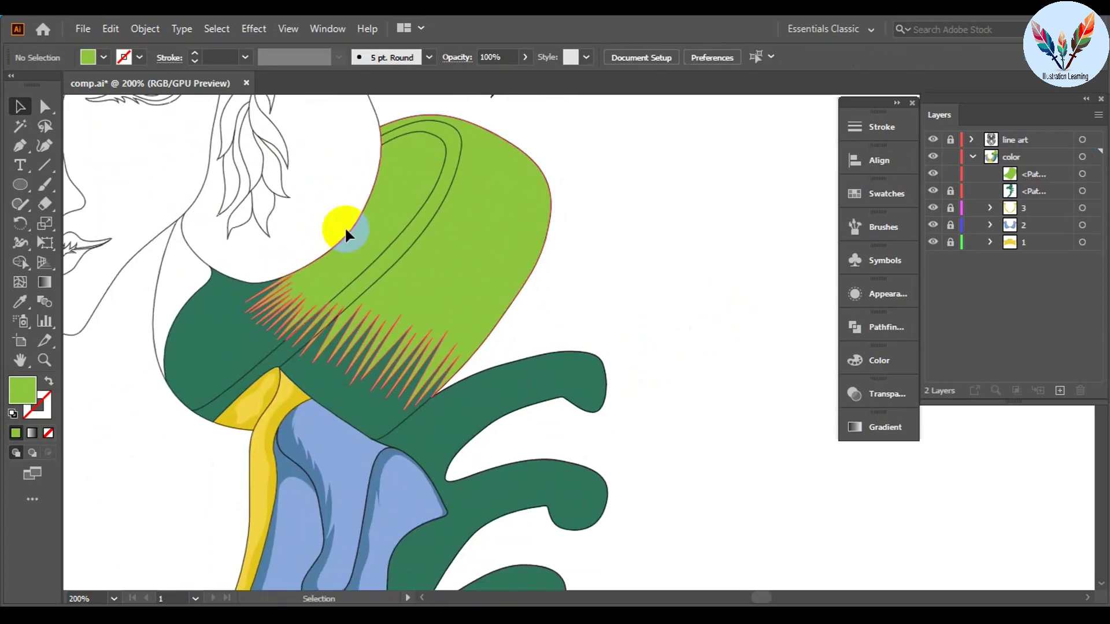
left_click_drag(296, 200, 474, 310)
key("shift+Right")
key("shift+Up")
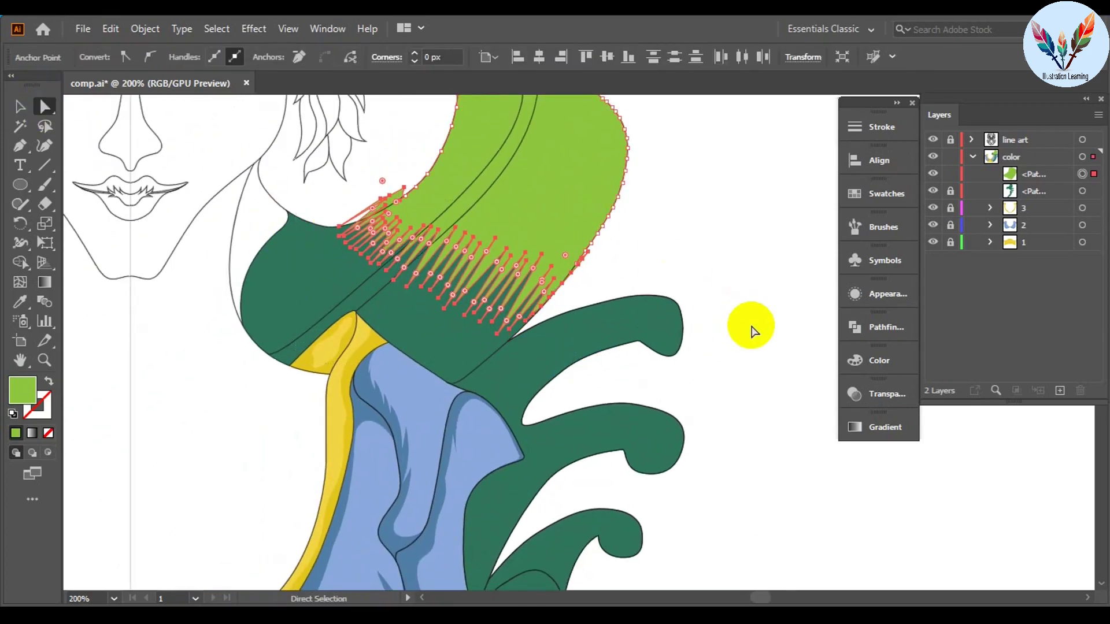
key("ctrl+plus")
left_click(483, 367)
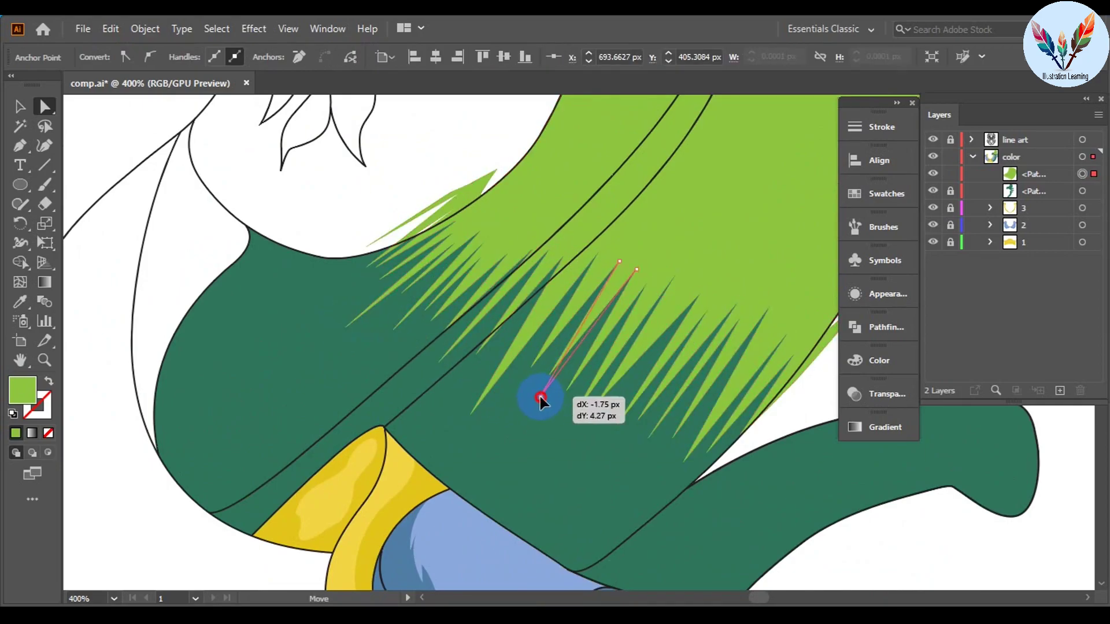
Step: Recolour the spiky shape light teal, RGB 70/156/136 (469C88)
scroll(508, 317, "right", 5)
scroll(685, 245, "up", 4)
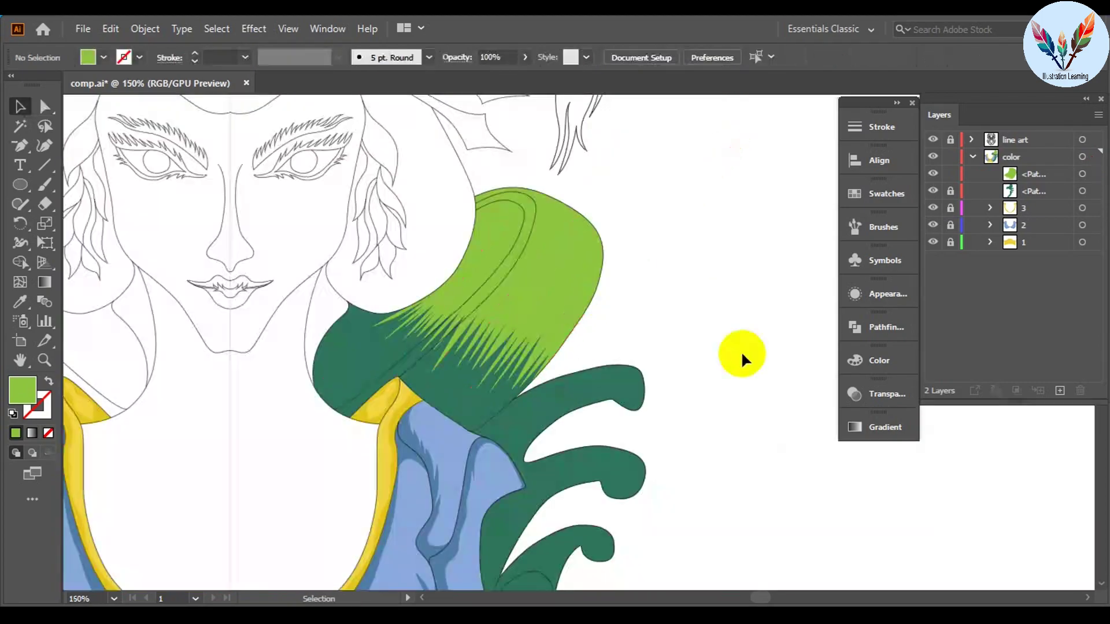
type("70")
key("Tab")
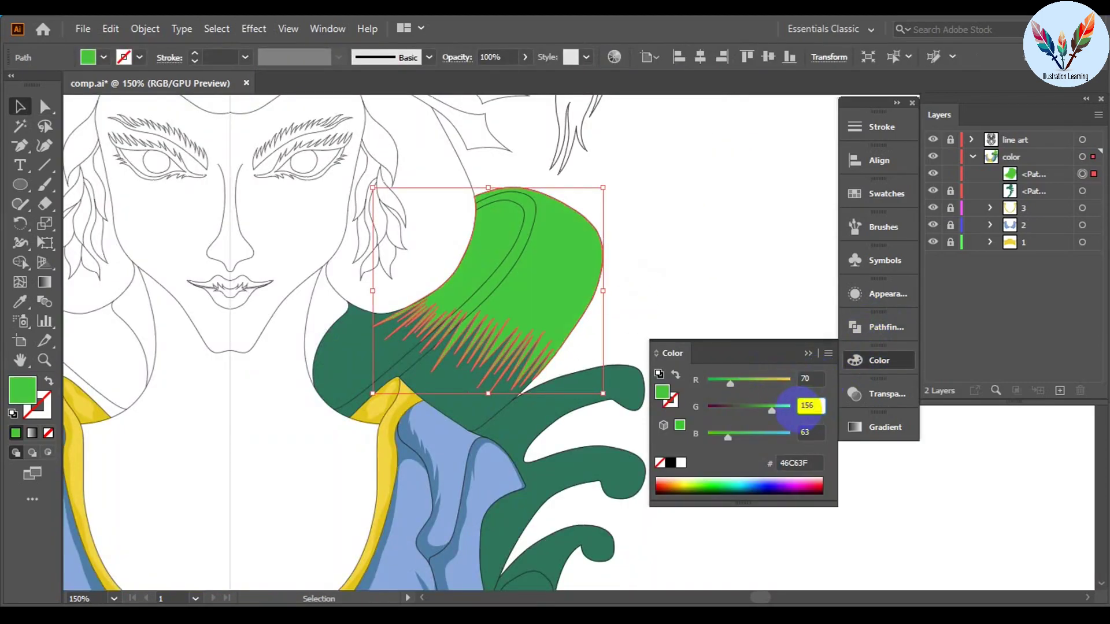
type("156")
key("Tab")
type("136")
key("Return")
left_click(807, 354)
scroll(643, 347, "down", 1)
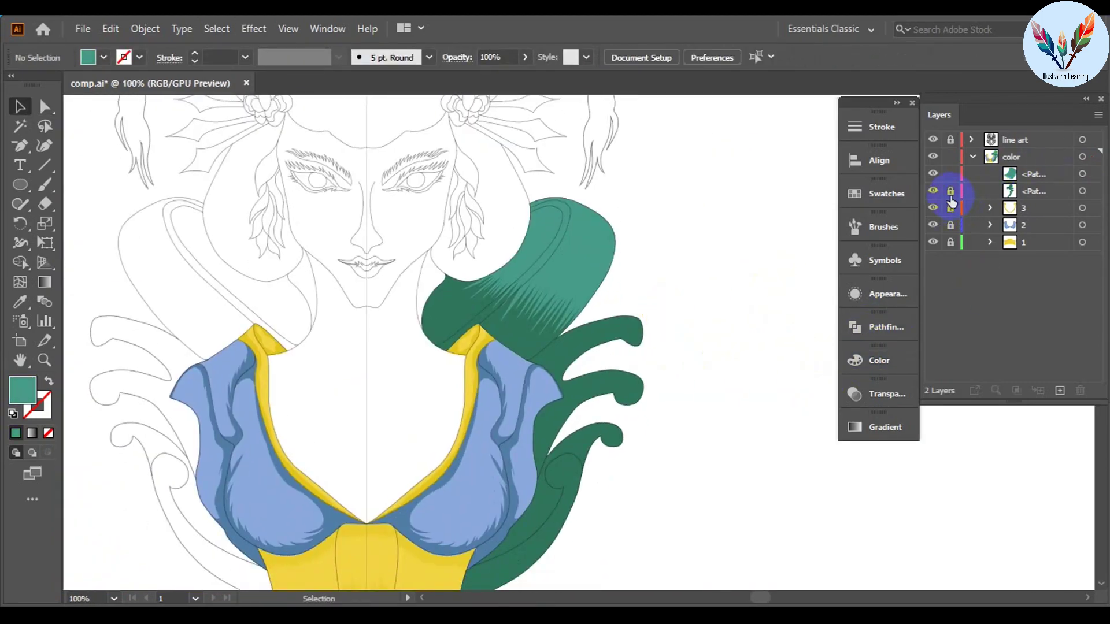
Step: Slightly adjust the large dark teal cape shape's colour and lock it
left_click(871, 366)
left_click_drag(748, 408, 742, 409)
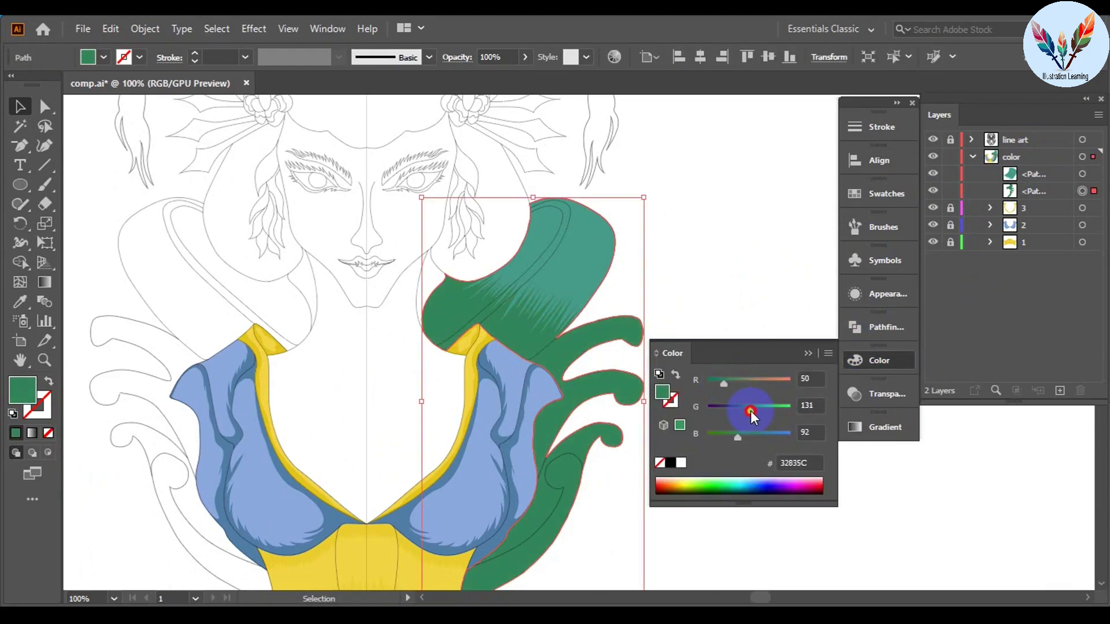
left_click(950, 190)
scroll(699, 234, "down", 1)
scroll(393, 216, "up", 4)
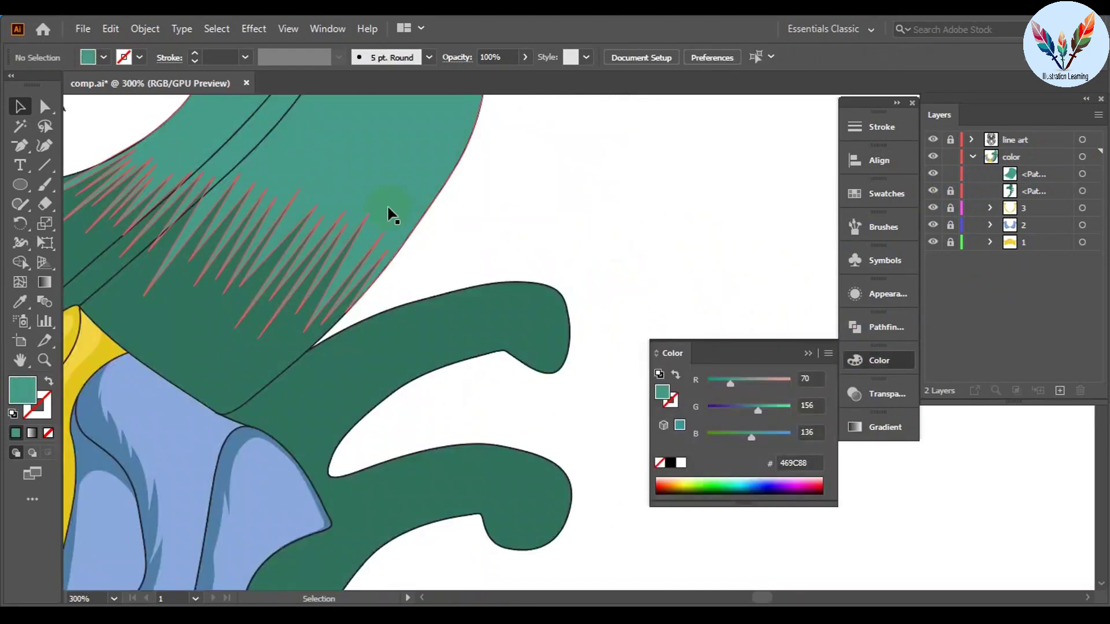
scroll(435, 318, "up", 3)
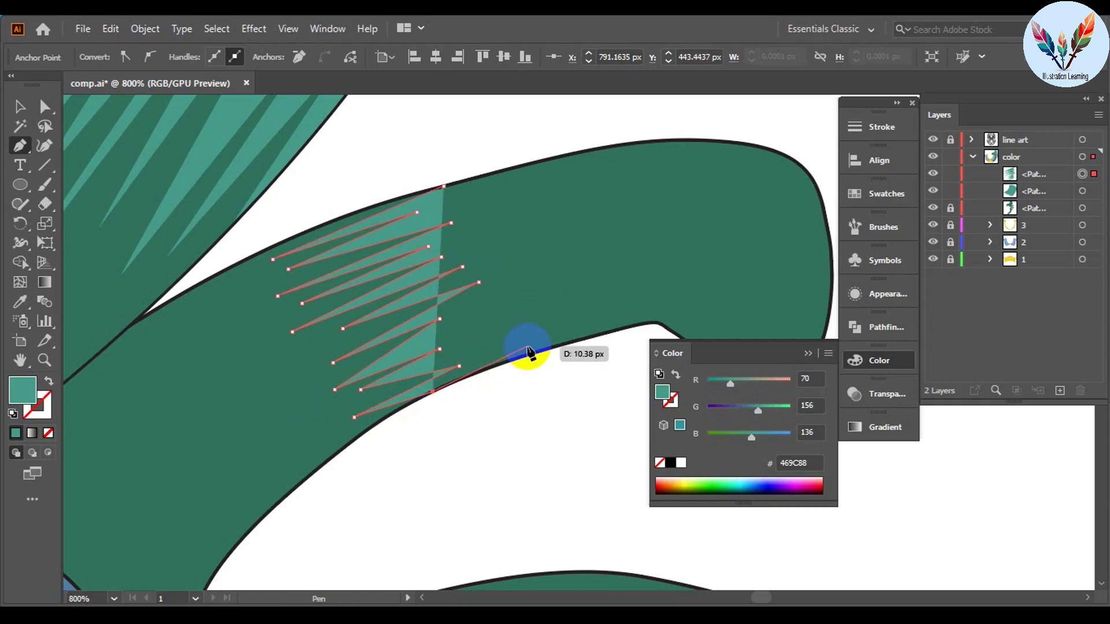
Step: Close the light teal zigzag highlight along the upper tendril's outline
scroll(530, 352, "up", 5)
mouse_move(817, 169)
left_mouse_down()
mouse_move(716, 205)
mouse_move(471, 201)
mouse_move(615, 317)
mouse_move(545, 396)
mouse_move(495, 329)
mouse_move(501, 157)
mouse_move(554, 329)
mouse_move(267, 129)
mouse_move(500, 134)
left_mouse_up()
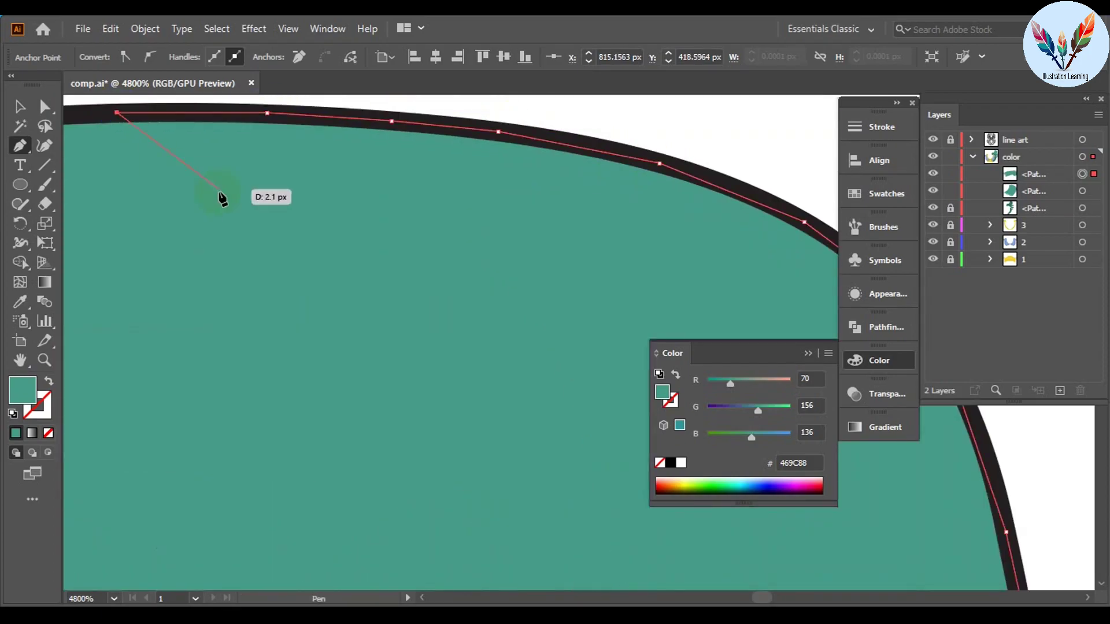
left_click_drag(221, 198, 533, 185)
left_click(156, 248)
left_click(156, 297)
scroll(156, 297, "down", 6)
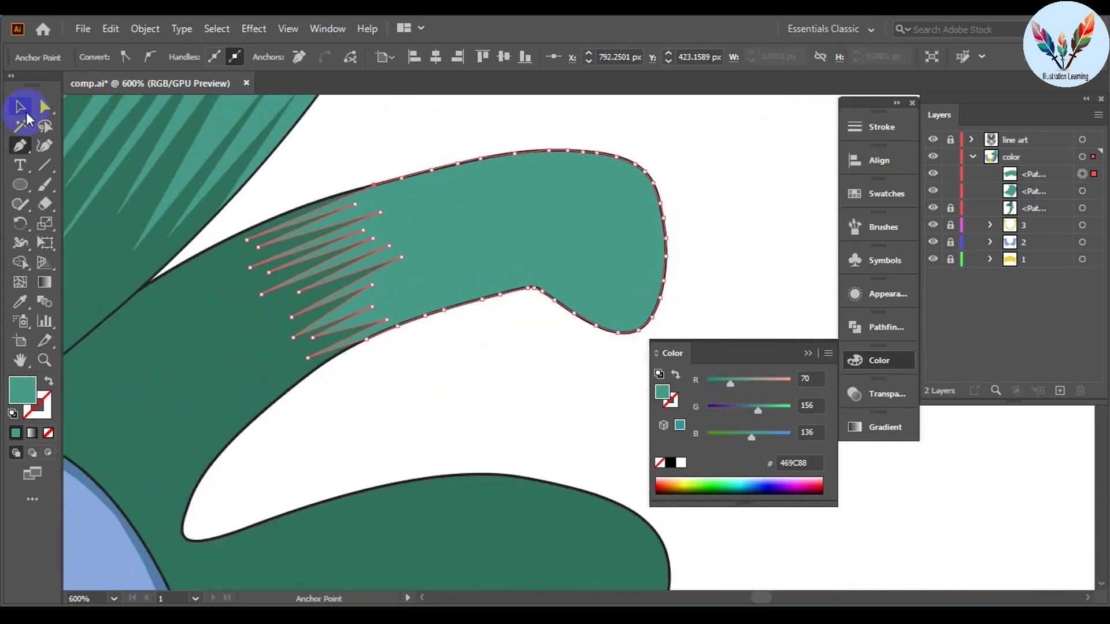
left_click(22, 109)
scroll(508, 326, "down", 3)
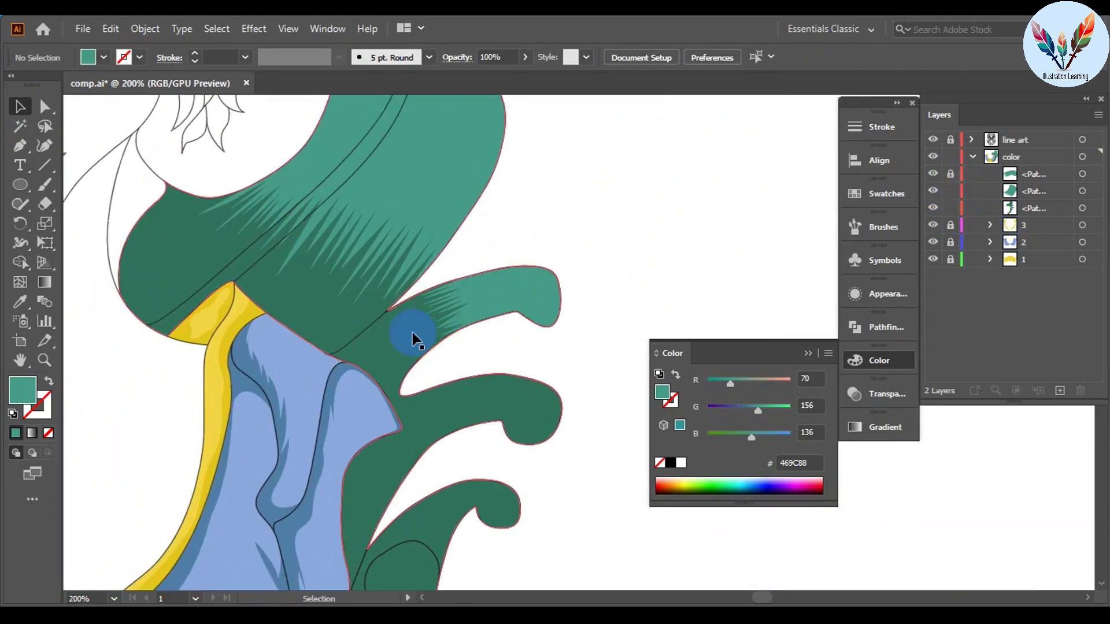
scroll(527, 285, "up", 3)
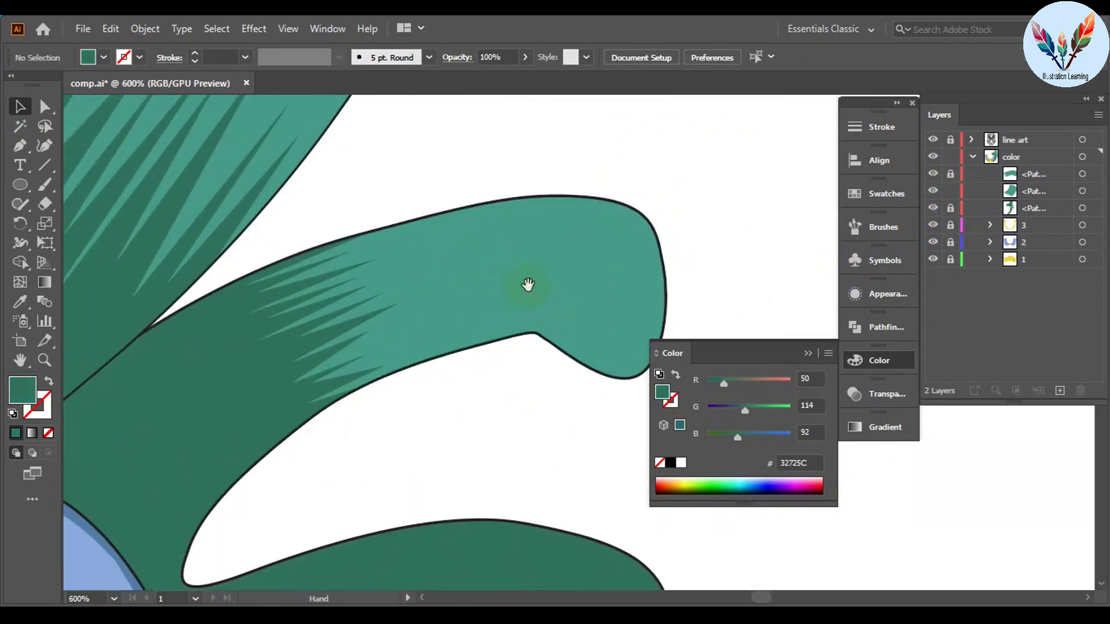
Step: Draw a jagged dark teal (32725C) shadow shape at the tendril tip
key("p")
scroll(479, 240, "up", 2)
scroll(478, 241, "up", 2)
left_click(808, 353)
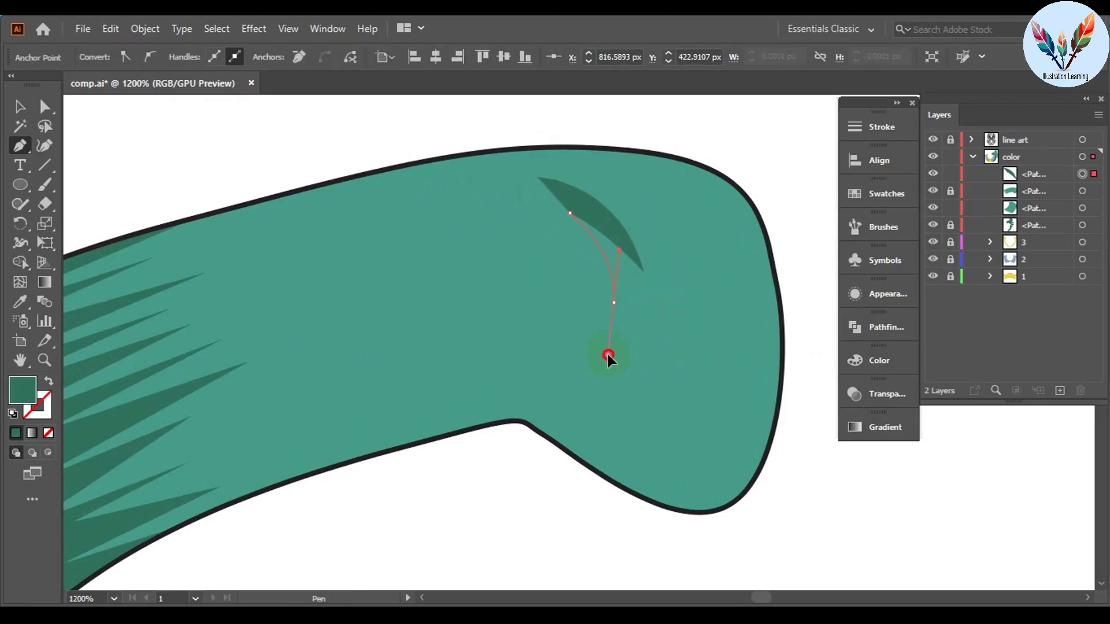
left_click_drag(514, 230, 609, 347)
scroll(598, 299, "up", 1)
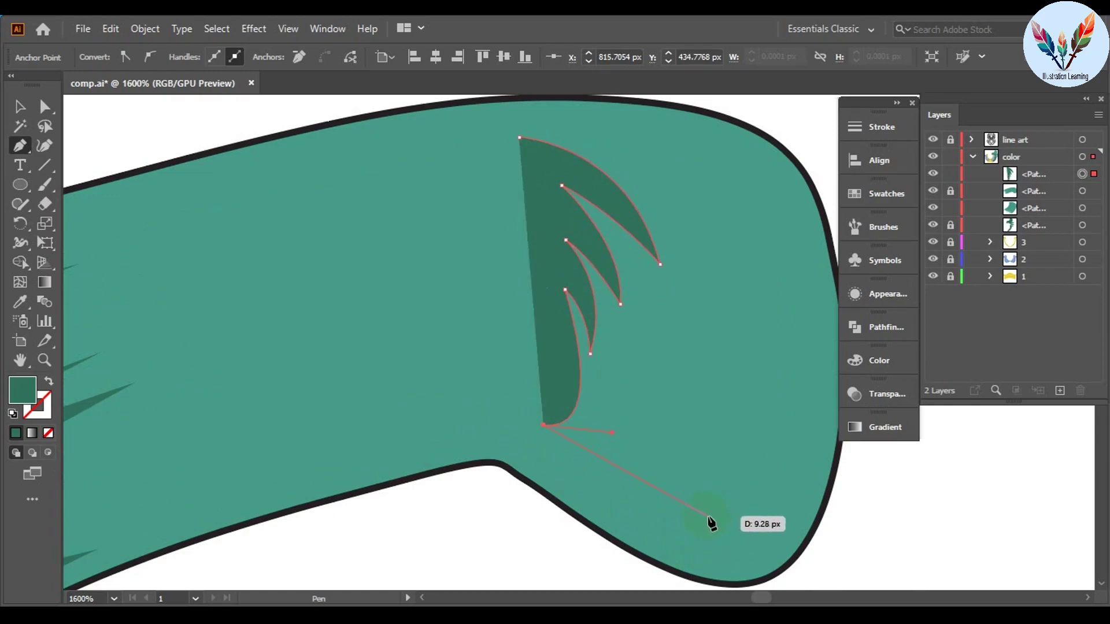
left_click_drag(711, 523, 820, 515)
left_click_drag(721, 298, 697, 224)
key("v")
scroll(767, 198, "down", 5)
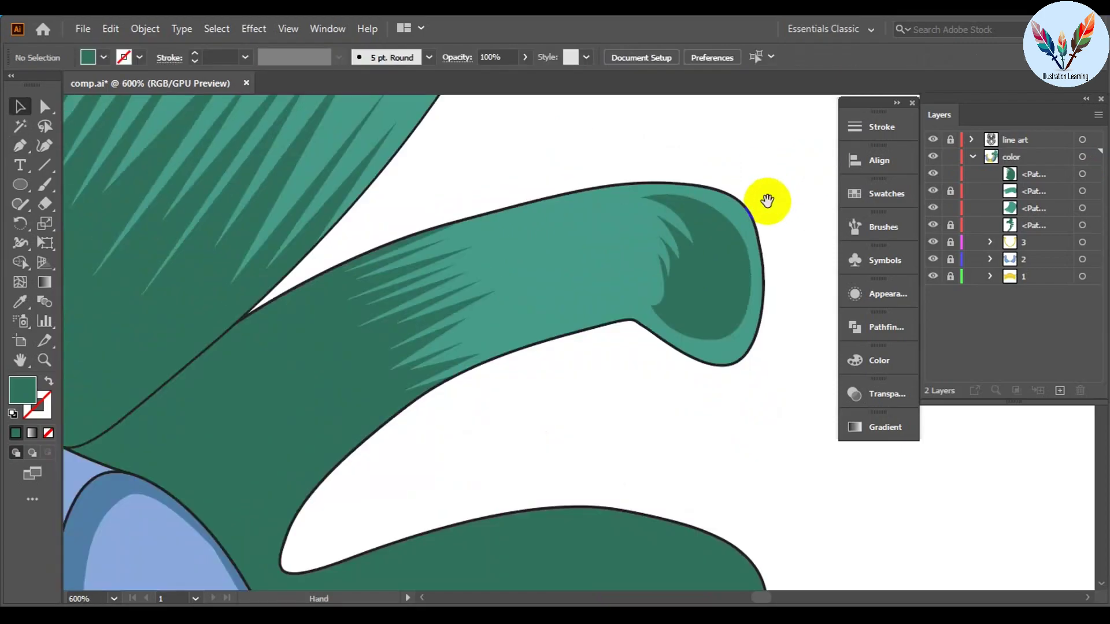
Step: Place the highlight's first anchors following the cape's curved outer outline
scroll(653, 350, "up", 3)
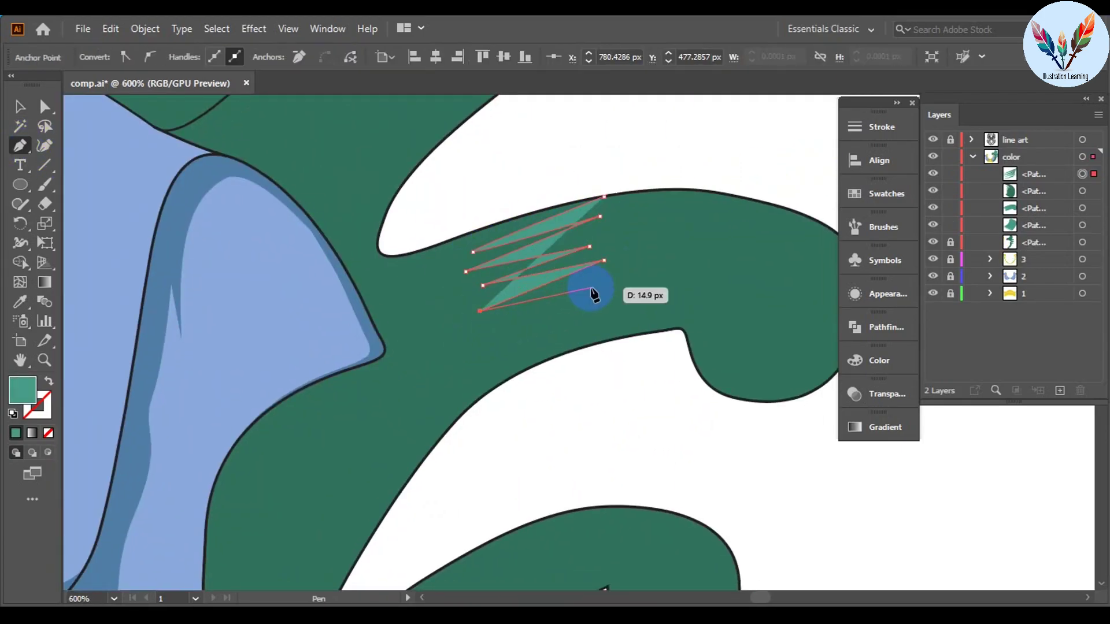
scroll(496, 346, "up", 3)
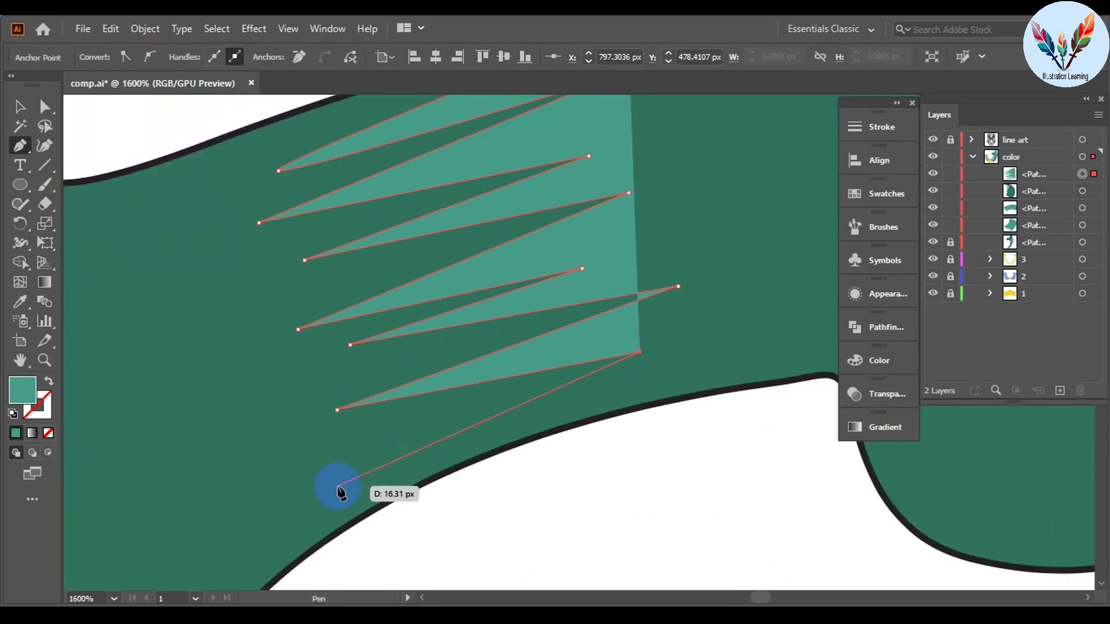
scroll(520, 404, "up", 4)
left_click_drag(815, 261, 800, 478)
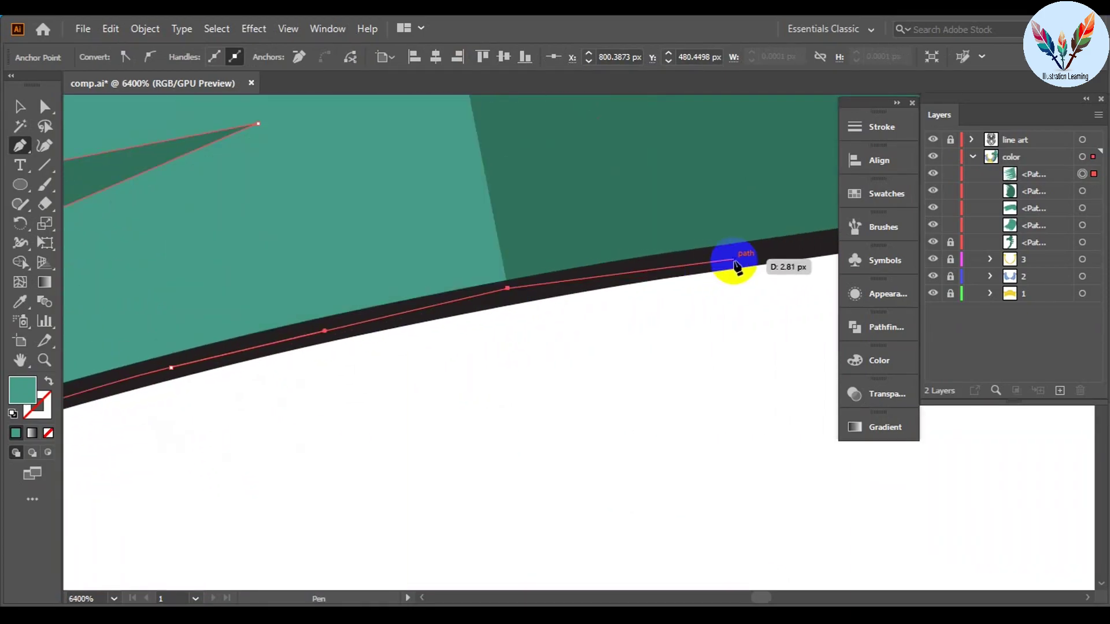
left_click(578, 429)
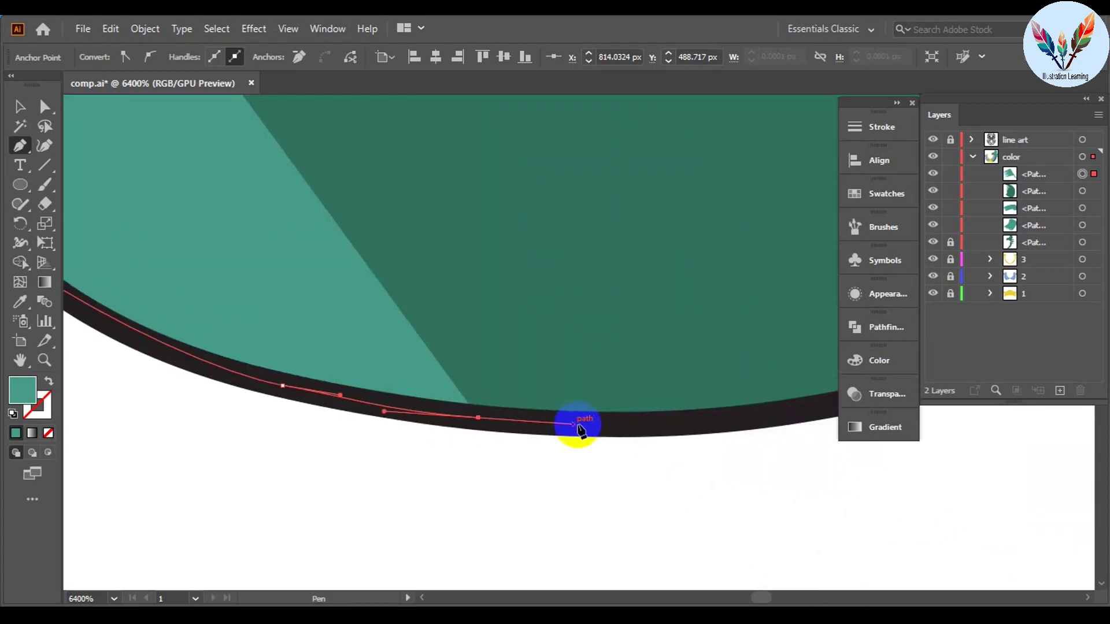
left_click(508, 396)
left_click(665, 298)
left_click(695, 169)
Step: Continue the highlight along the black outline and close the shape
scroll(702, 181, "up", 1)
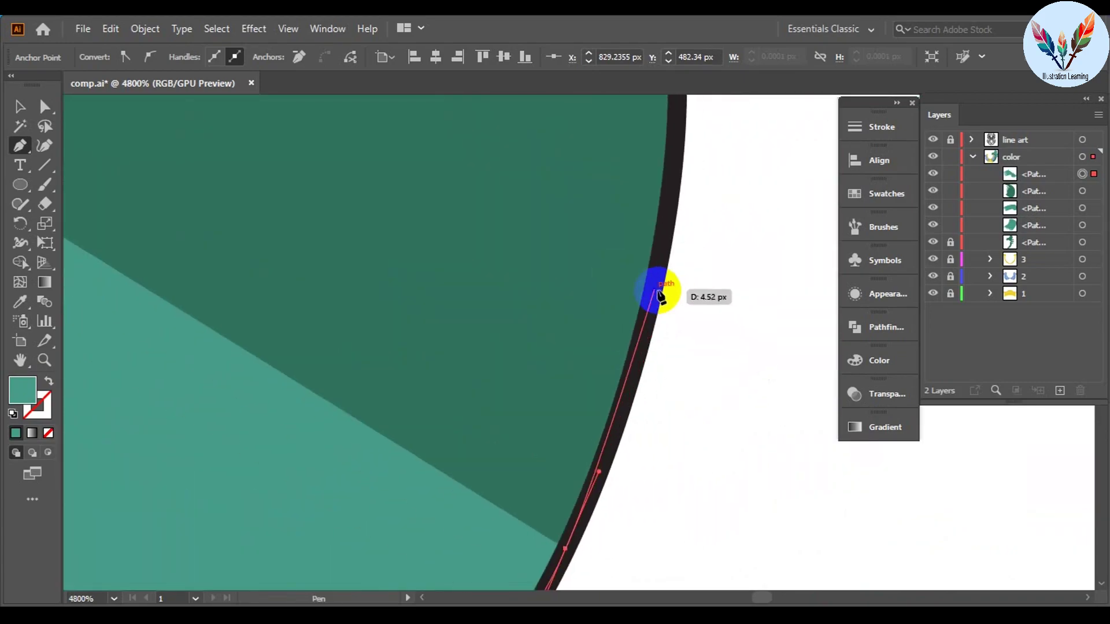
left_click_drag(658, 293, 718, 240)
left_click(761, 361)
left_click(585, 187)
left_click(224, 148)
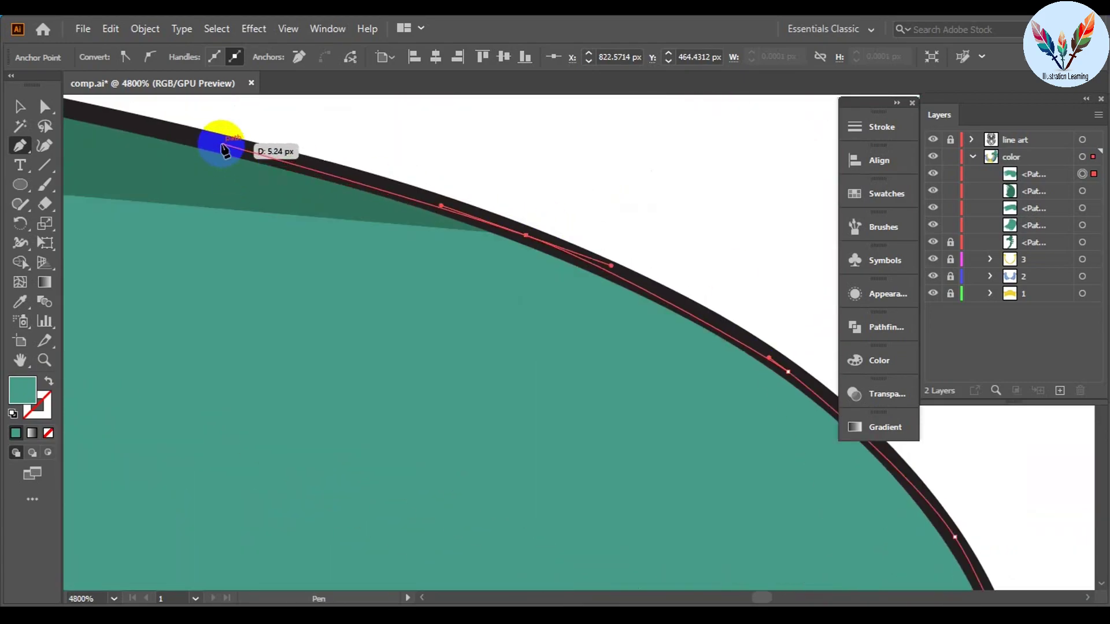
left_click(459, 166)
left_click(359, 179)
scroll(617, 269, "down", 7)
scroll(618, 268, "down", 3)
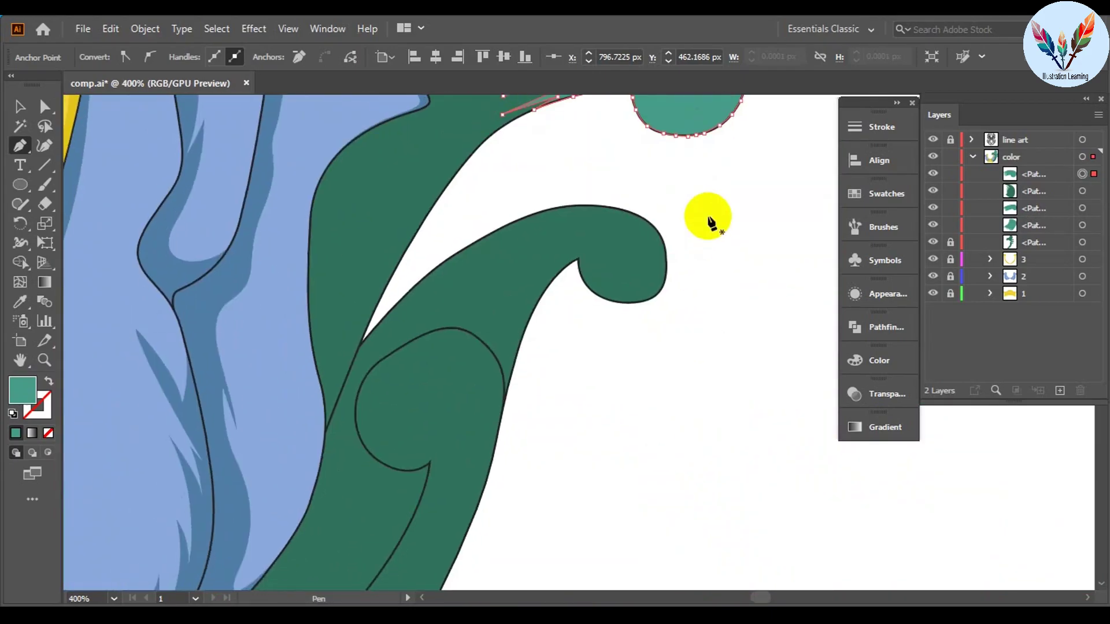
scroll(706, 330, "down", 3)
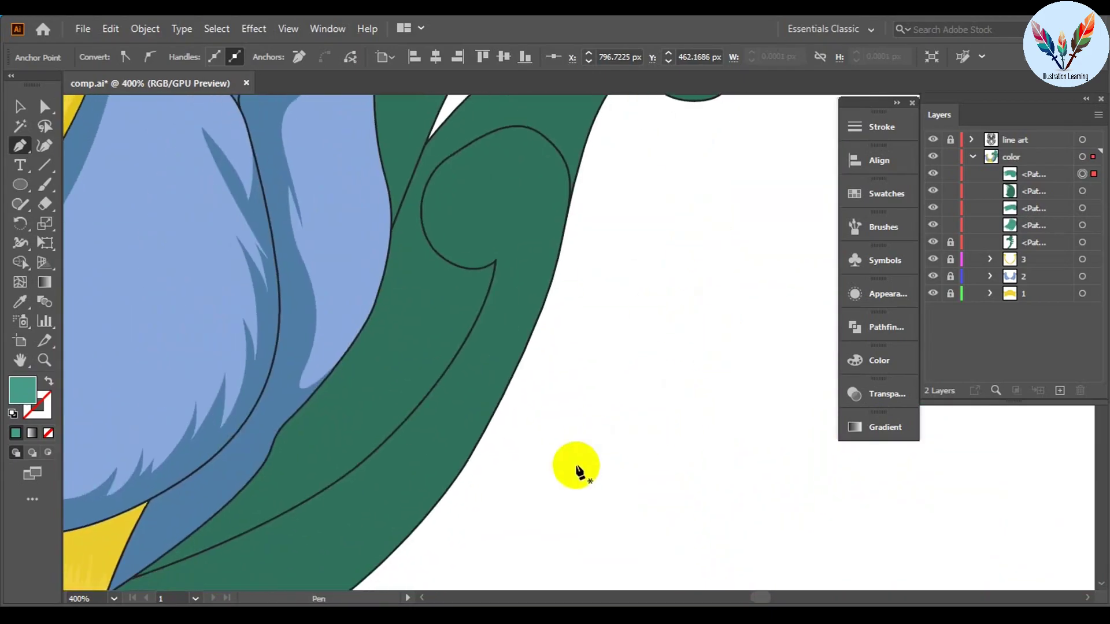
scroll(694, 352, "down", 3)
scroll(531, 318, "up", 3)
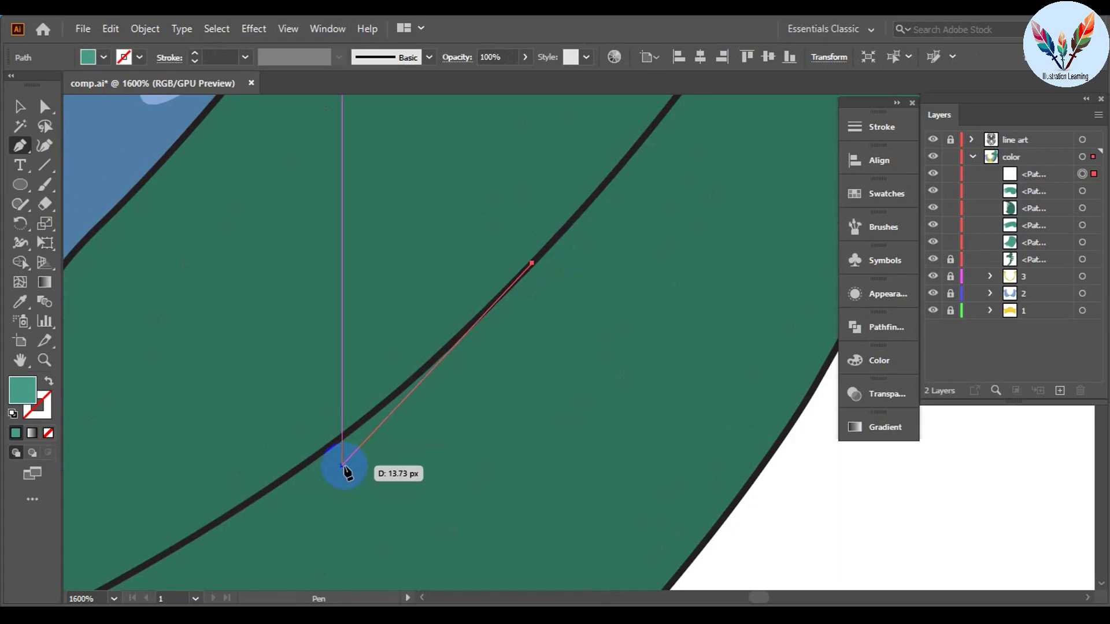
Step: Start the lower curl highlight with jagged streak points along its black edge
left_click_drag(342, 519, 700, 163)
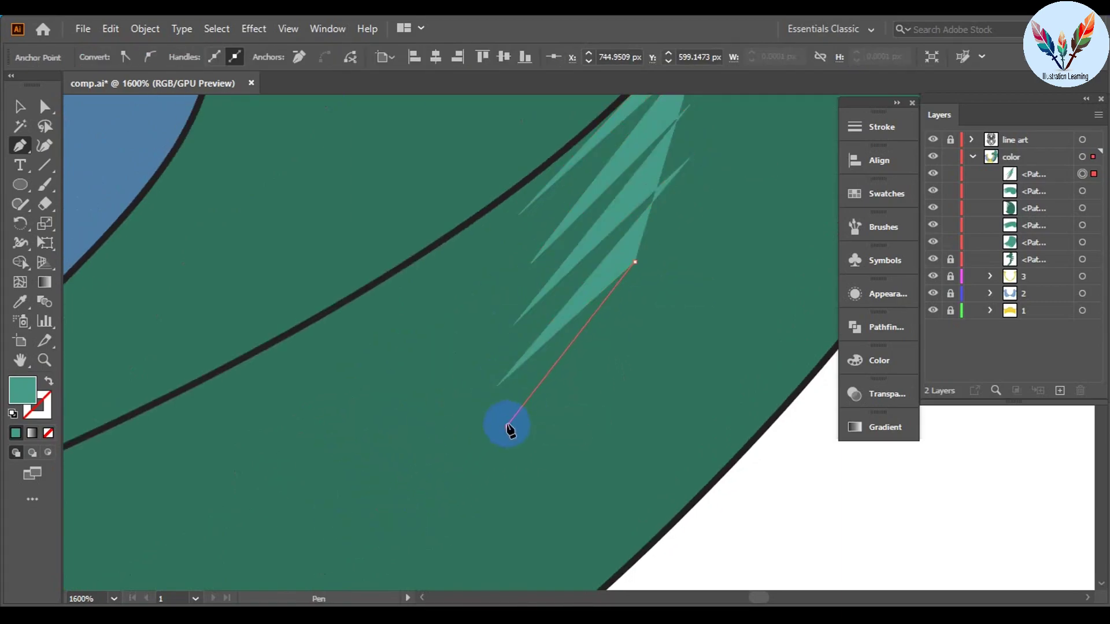
left_click(580, 453)
left_click(619, 389)
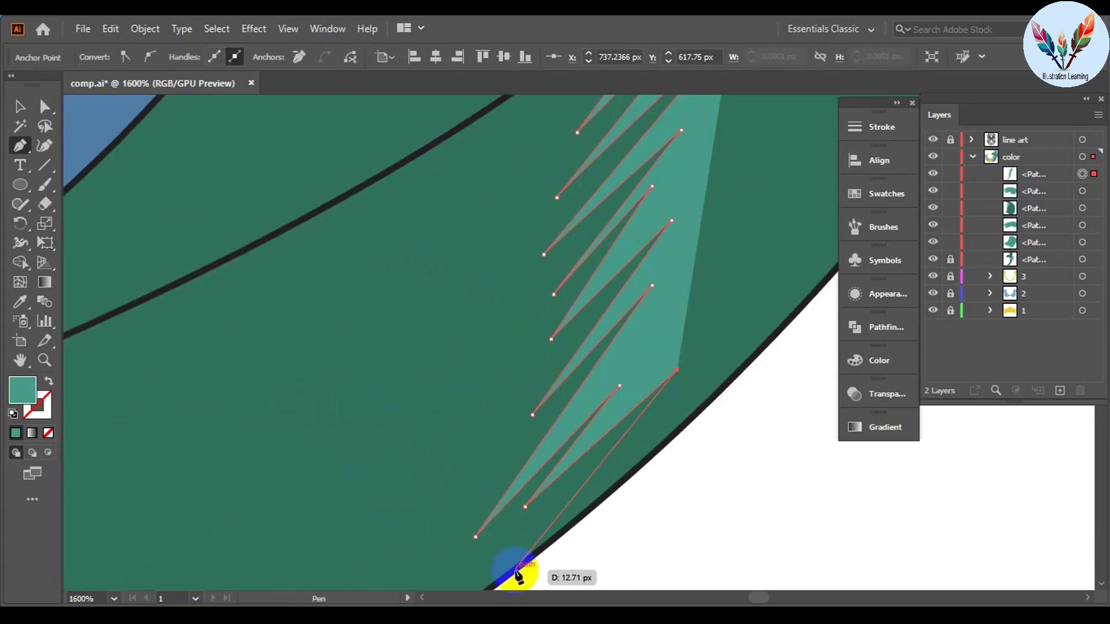
left_click(559, 484)
scroll(665, 354, "up", 1)
left_click(521, 231)
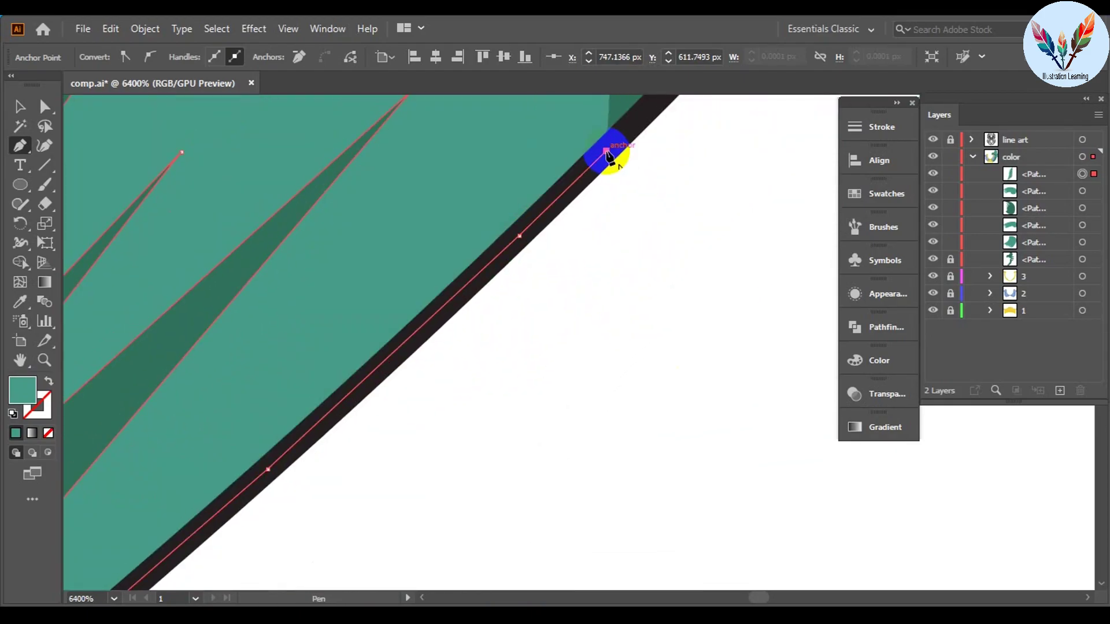
scroll(619, 310, "up", 3)
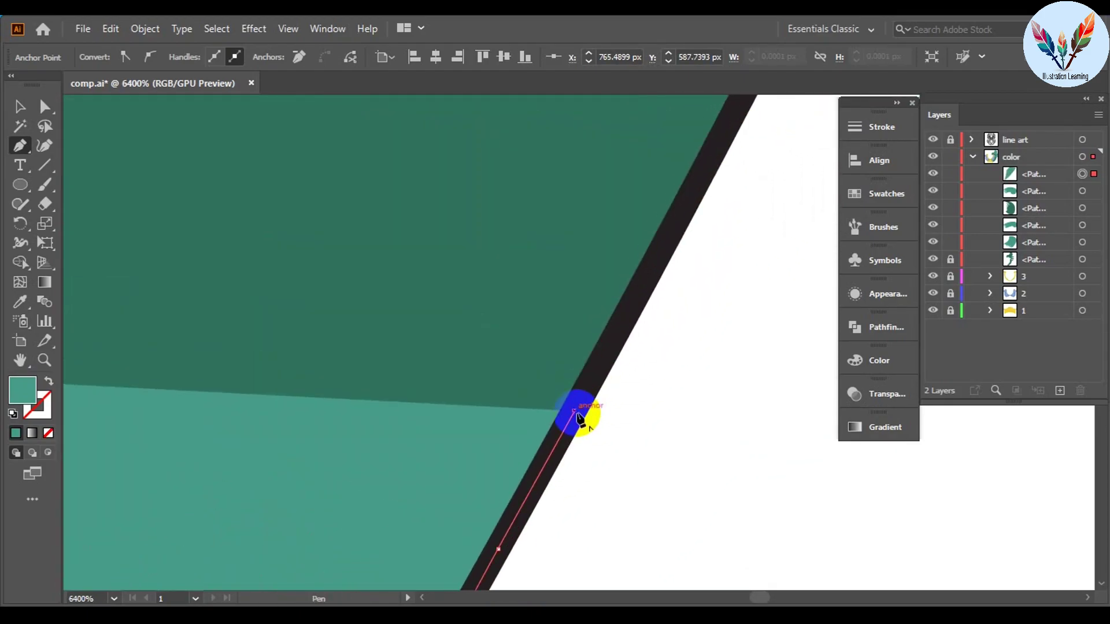
left_click(682, 280)
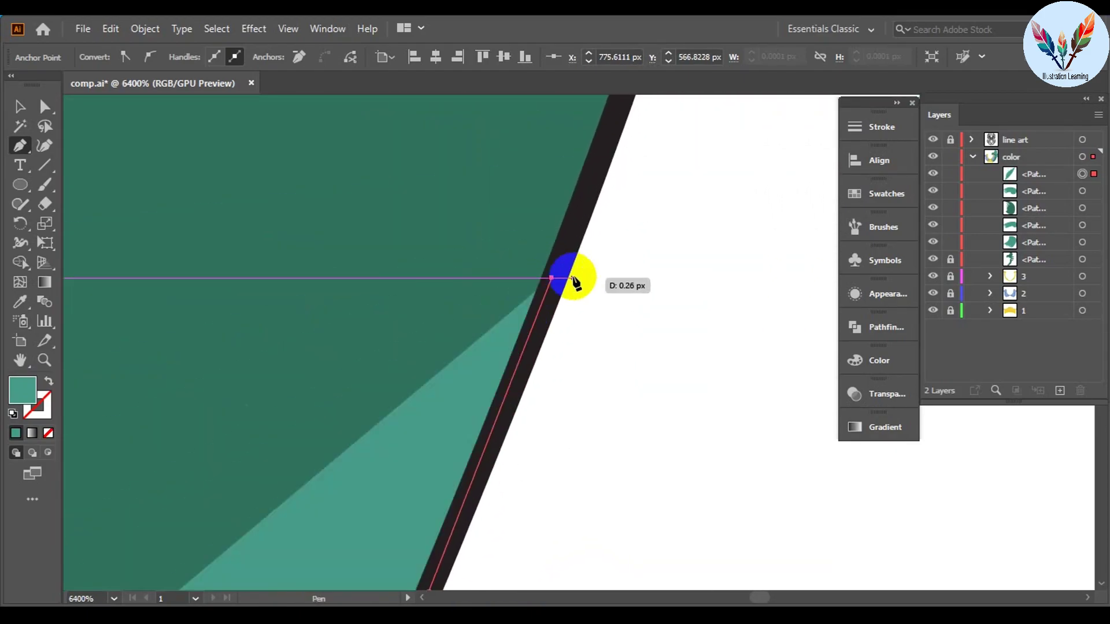
left_click_drag(489, 452, 699, 186)
scroll(696, 330, "down", 5)
scroll(696, 330, "up", 5)
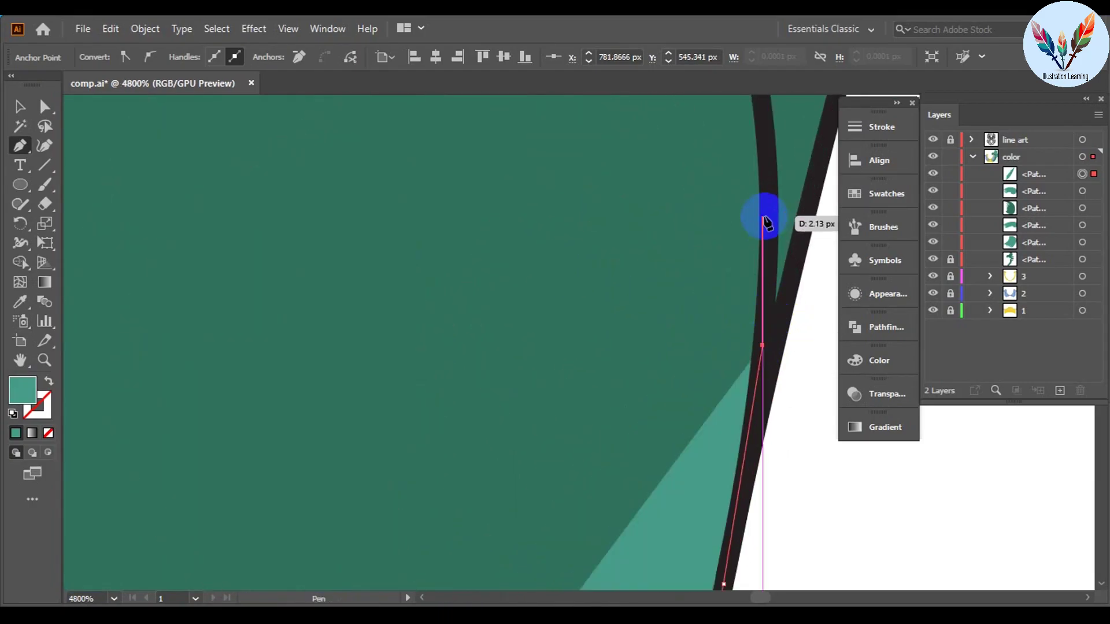
Step: Curve the highlight around the curl's top and corner, closing it along the straight edge
mouse_move(768, 218)
left_mouse_down()
mouse_move(248, 218)
mouse_move(397, 260)
left_mouse_up()
scroll(572, 148, "down", 2)
scroll(399, 291, "up", 1)
scroll(399, 294, "down", 4)
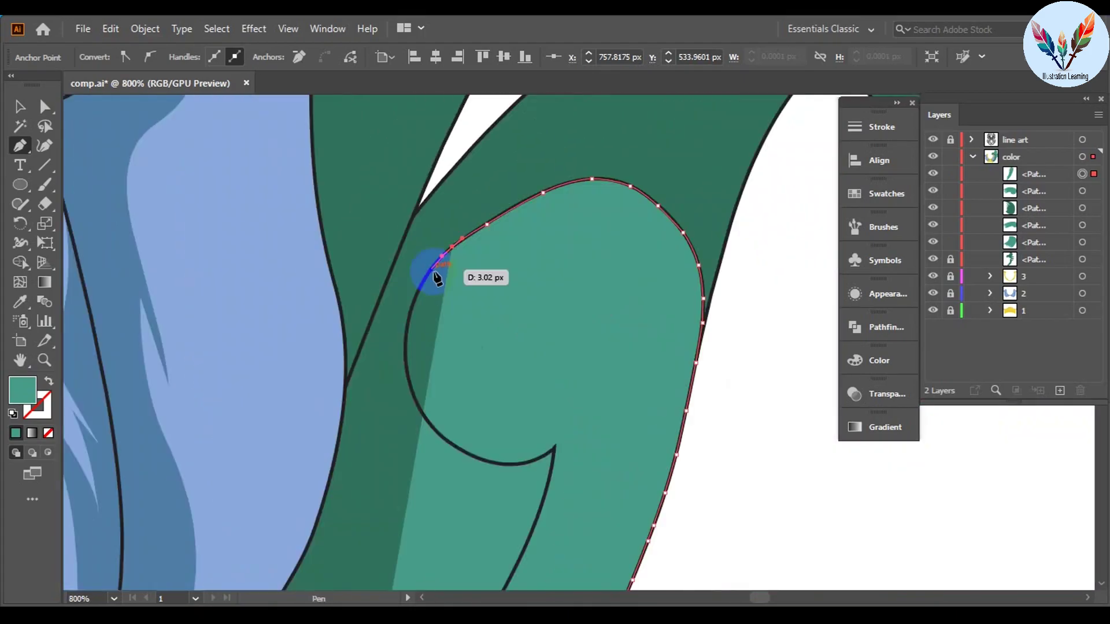
scroll(433, 272, "up", 2)
left_click_drag(432, 350, 499, 238)
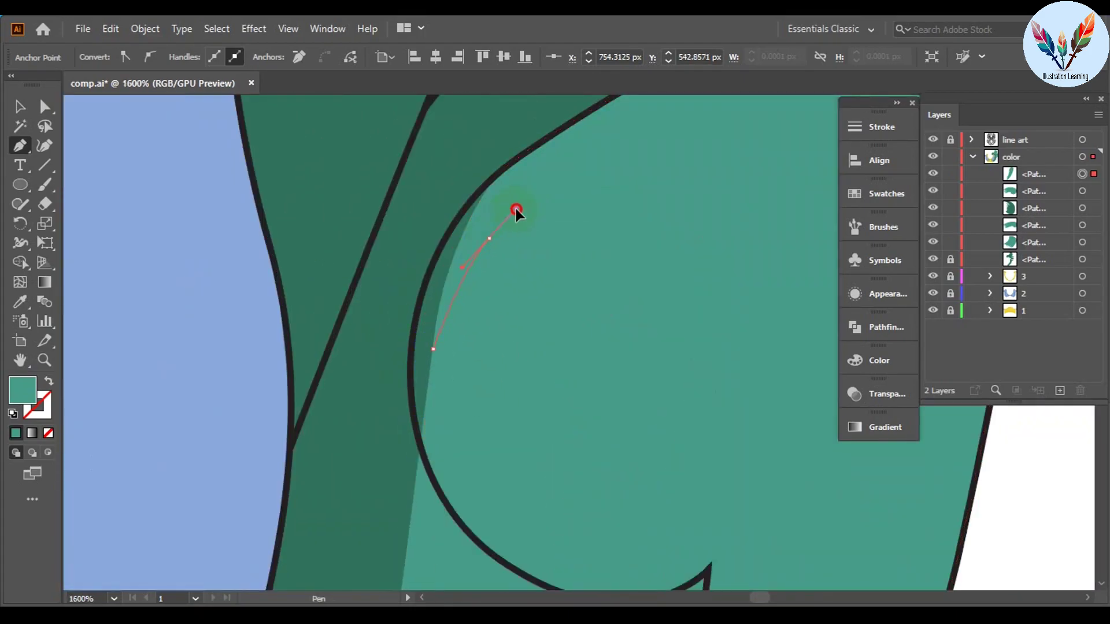
scroll(516, 212, "down", 3)
left_click_drag(428, 321, 445, 346)
scroll(458, 357, "down", 1)
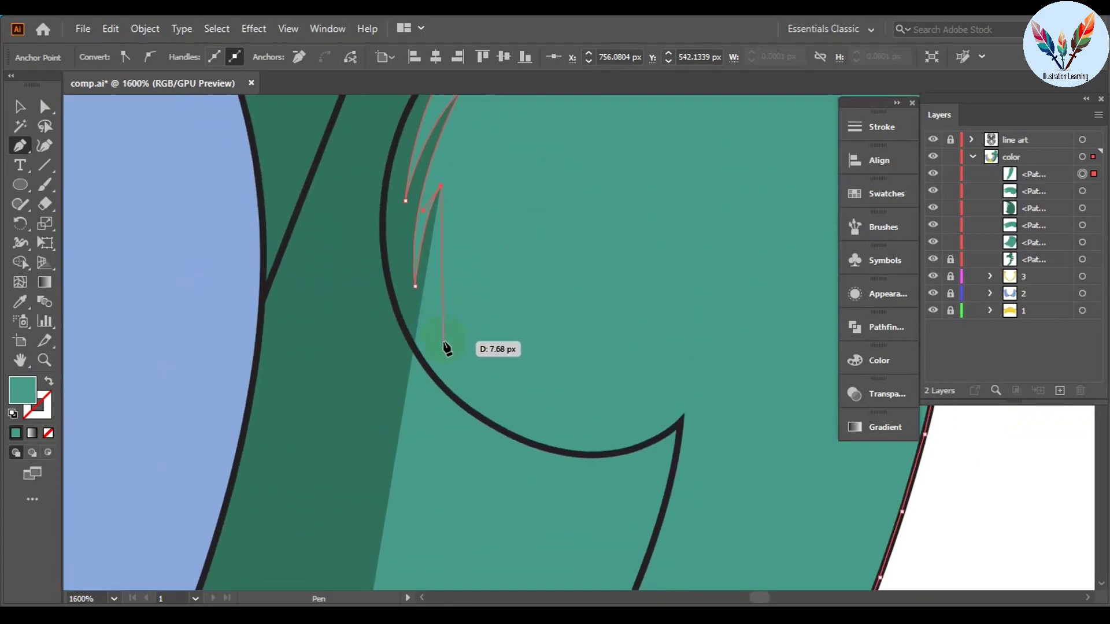
mouse_move(614, 508)
left_mouse_down()
mouse_move(471, 441)
mouse_move(486, 490)
left_mouse_up()
scroll(595, 446, "up", 3)
scroll(520, 347, "down", 3)
left_click(474, 242)
left_click(495, 314)
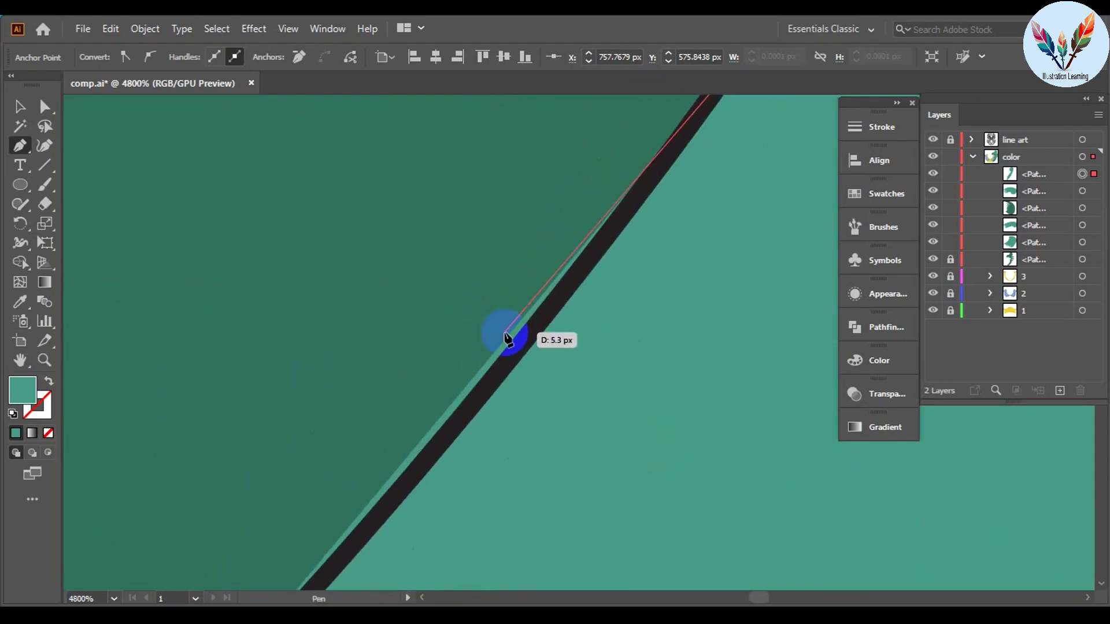
left_click_drag(349, 450, 354, 456)
scroll(577, 364, "down", 3)
Step: Reposition one streak tip point with Direct Selection, then deselect to review
key("v")
left_click(621, 394)
key("a")
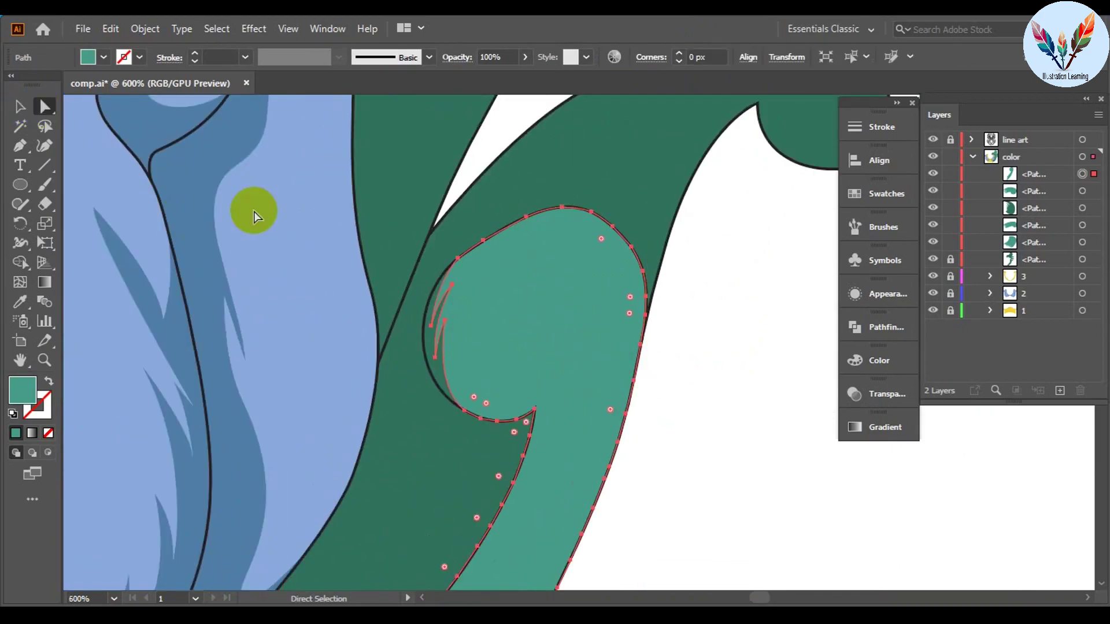
scroll(249, 208, "up", 2)
left_click_drag(423, 183, 423, 183)
left_click_drag(377, 369, 401, 428)
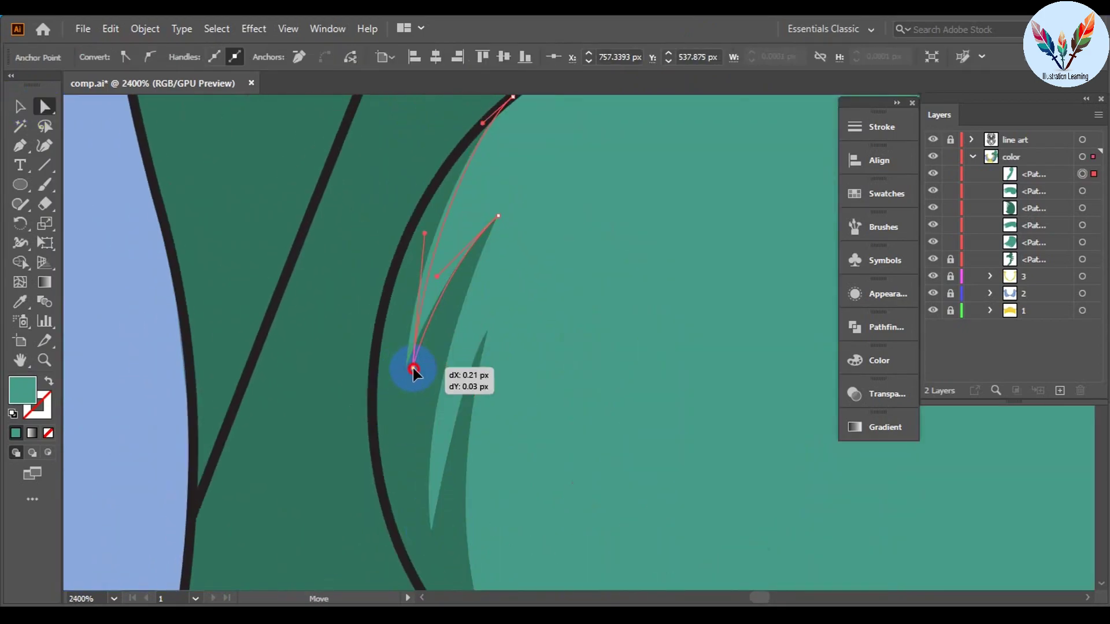
left_click_drag(413, 372, 414, 372)
scroll(542, 243, "down", 2)
scroll(609, 293, "down", 5)
key("v")
left_click(634, 384)
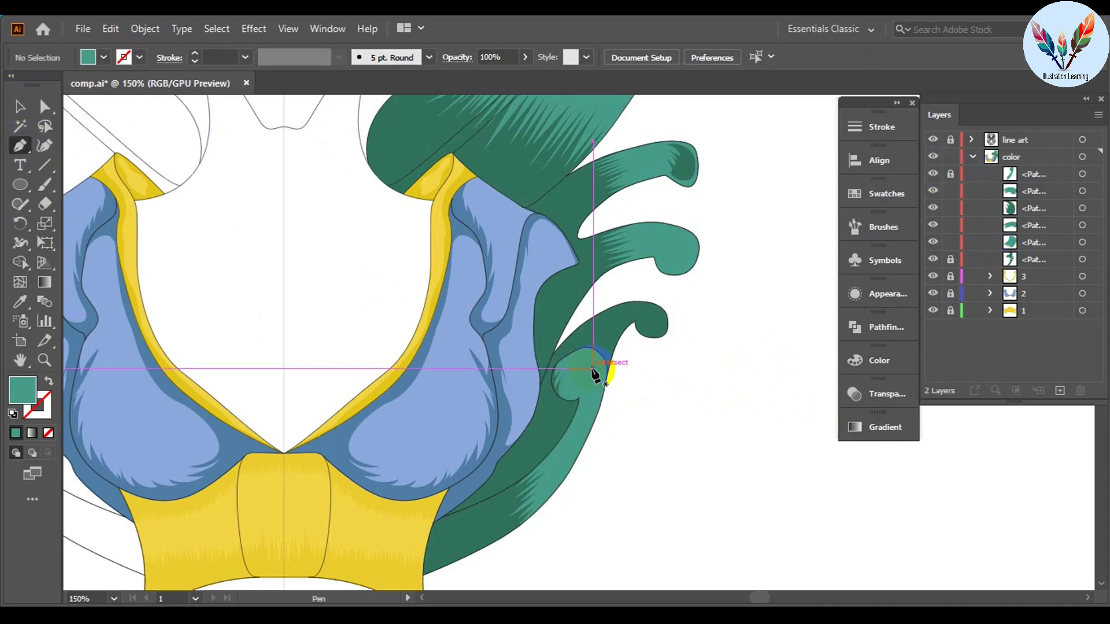
Step: Begin the middle curl highlight with a run of jagged streak points
scroll(593, 373, "up", 3)
scroll(520, 359, "up", 2)
left_click(414, 313)
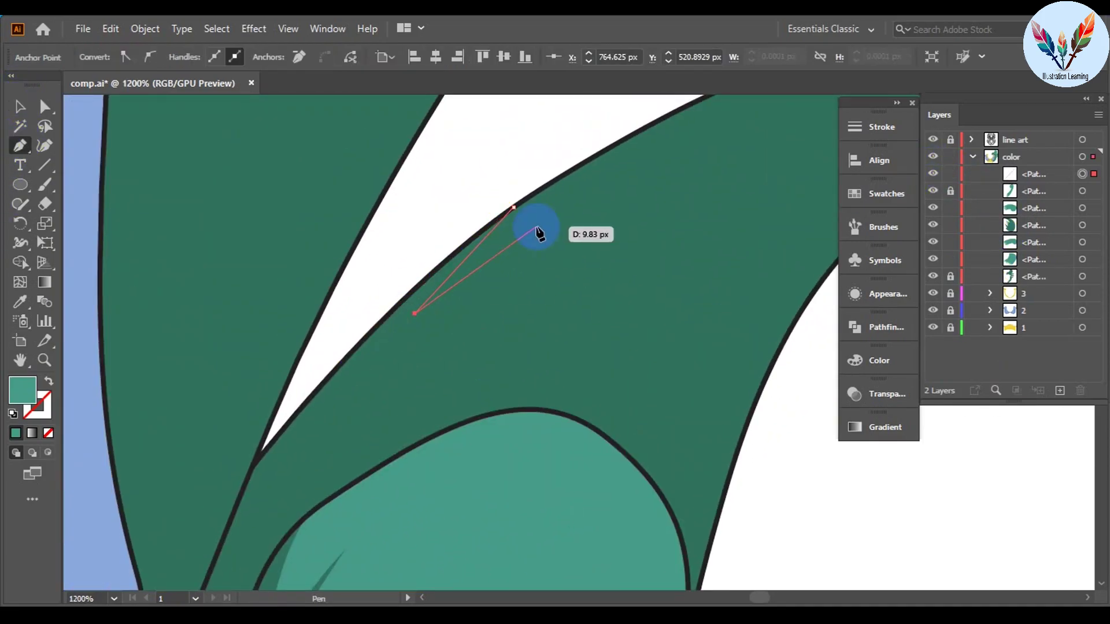
left_click(537, 265)
left_click(409, 360)
left_click(457, 351)
left_click(574, 282)
left_click(415, 417)
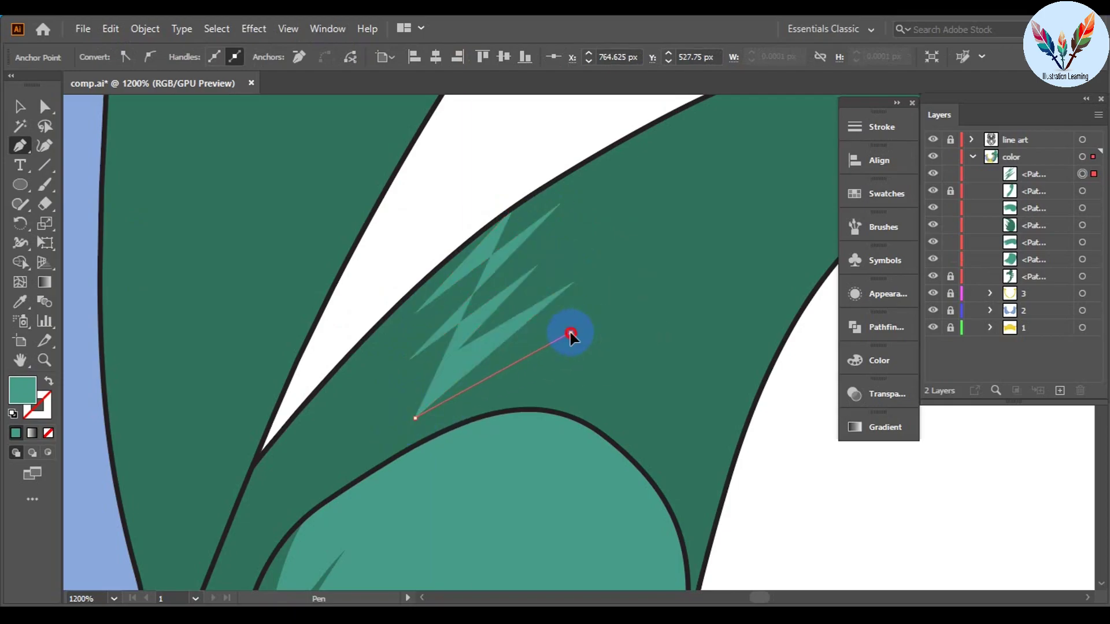
left_click(570, 331)
Step: Place highlight points along the curl's dark edge up to its pointed tip
scroll(453, 421, "up", 5)
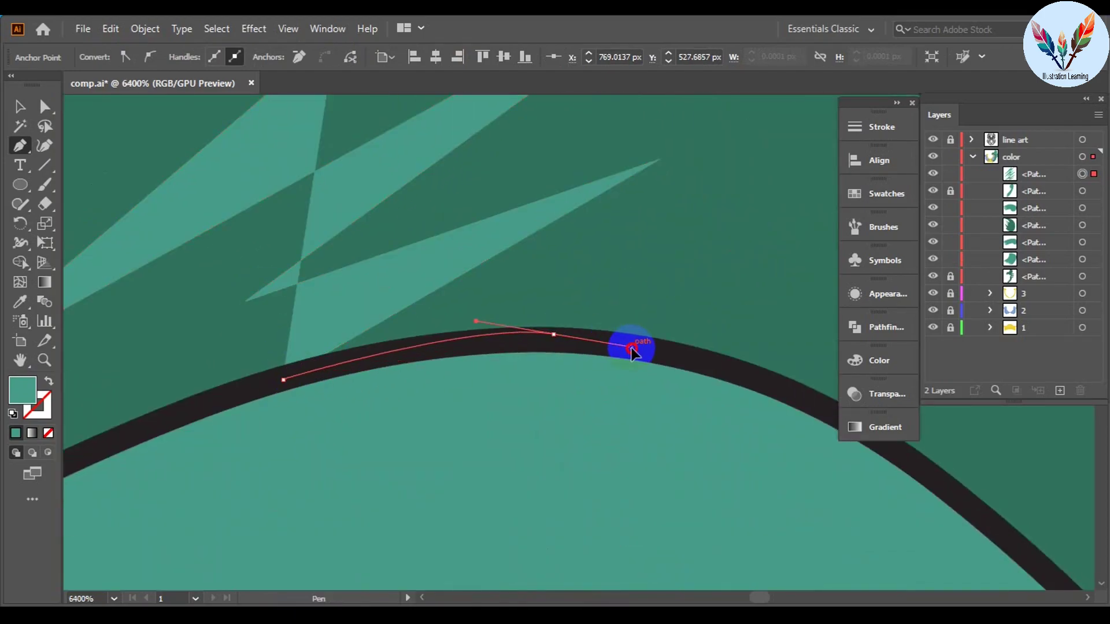
left_click(612, 290)
left_click(707, 353)
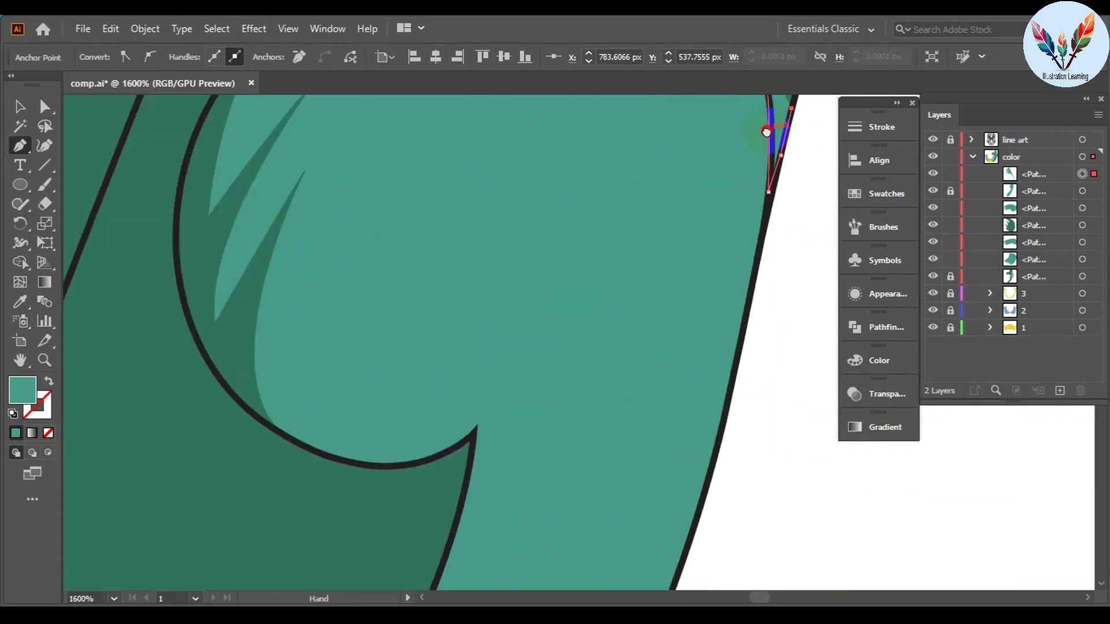
mouse_move(589, 496)
left_mouse_down()
mouse_move(488, 399)
mouse_move(587, 148)
left_mouse_up()
scroll(619, 193, "down", 6)
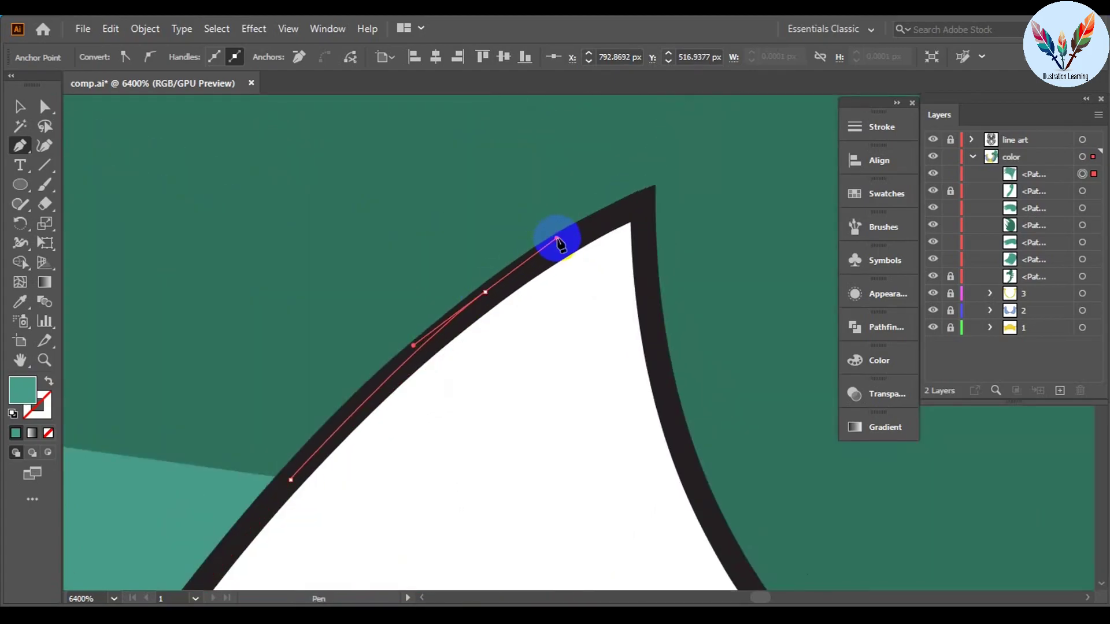
left_click(643, 276)
scroll(647, 280, "up", 5)
scroll(595, 466, "down", 3)
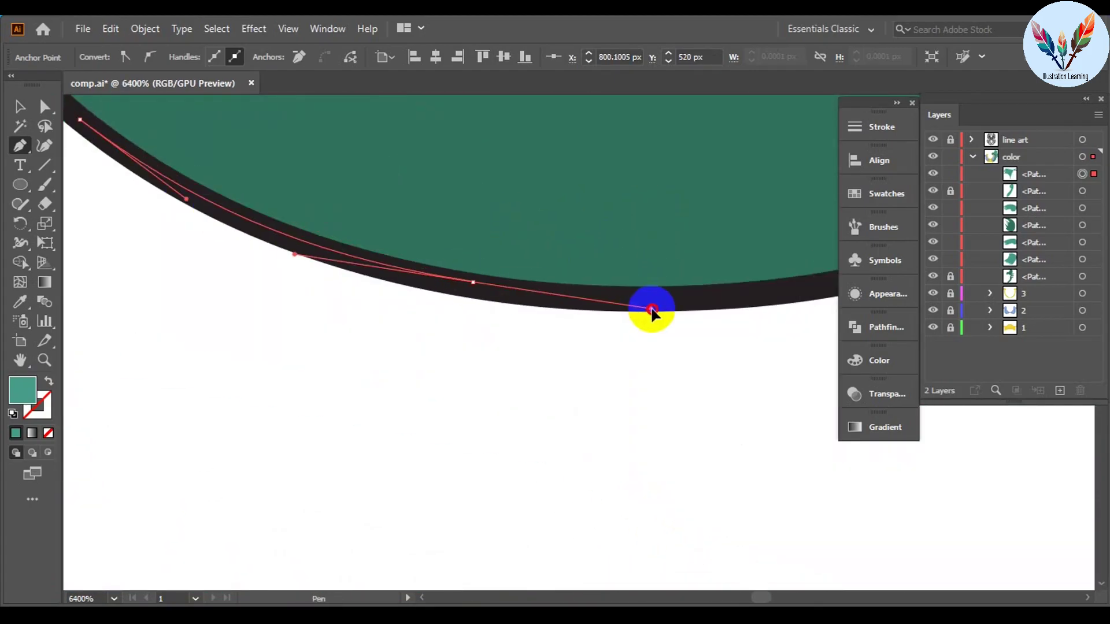
Step: Trace the highlight along the curl's underside and outline and close it
left_click(649, 310)
left_click(519, 324)
left_click(620, 162)
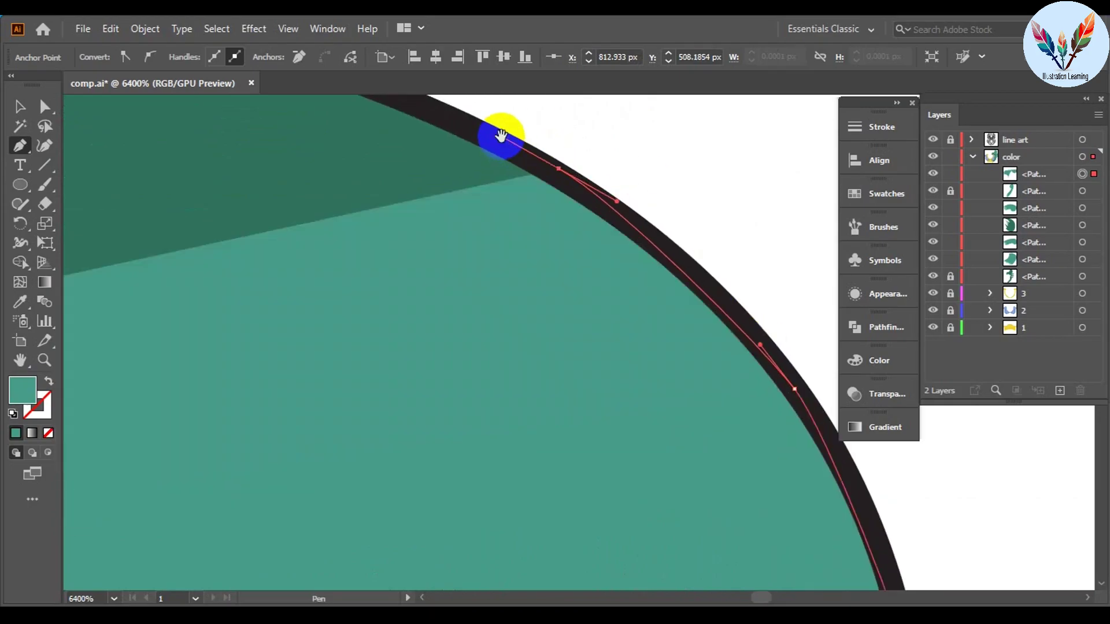
left_click(504, 136)
left_click_drag(503, 137, 744, 221)
left_click(356, 181)
left_click_drag(208, 223, 156, 347)
left_click(396, 297)
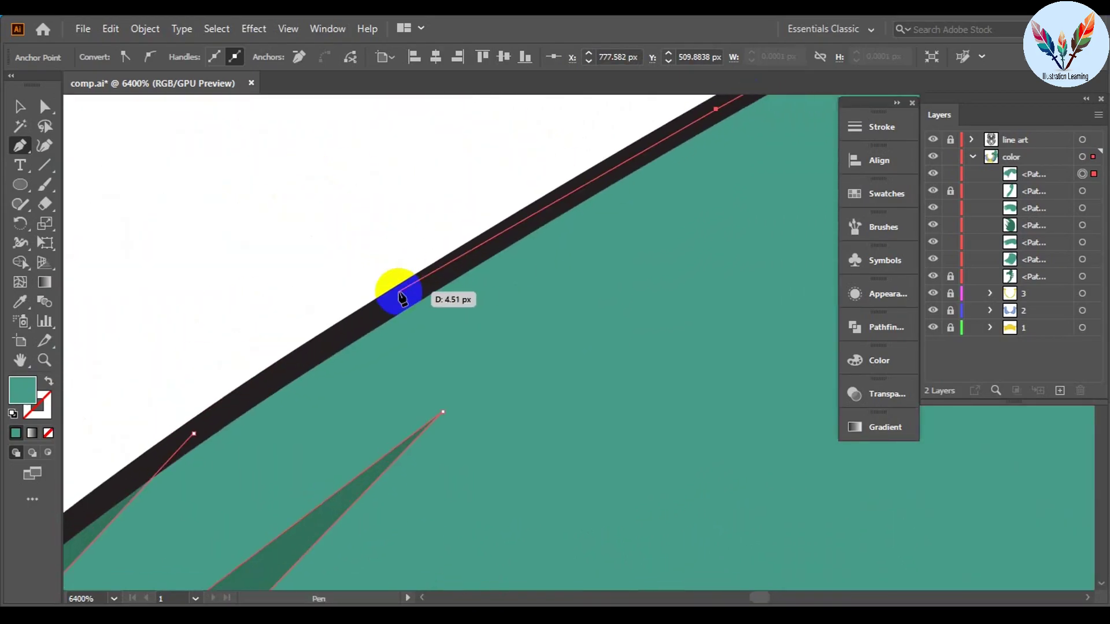
scroll(396, 297, "down", 4)
left_click(428, 283)
scroll(428, 283, "down", 6)
Step: Start a darker-teal jagged shading path inside the top cape curl tip
key("v")
left_click(693, 271)
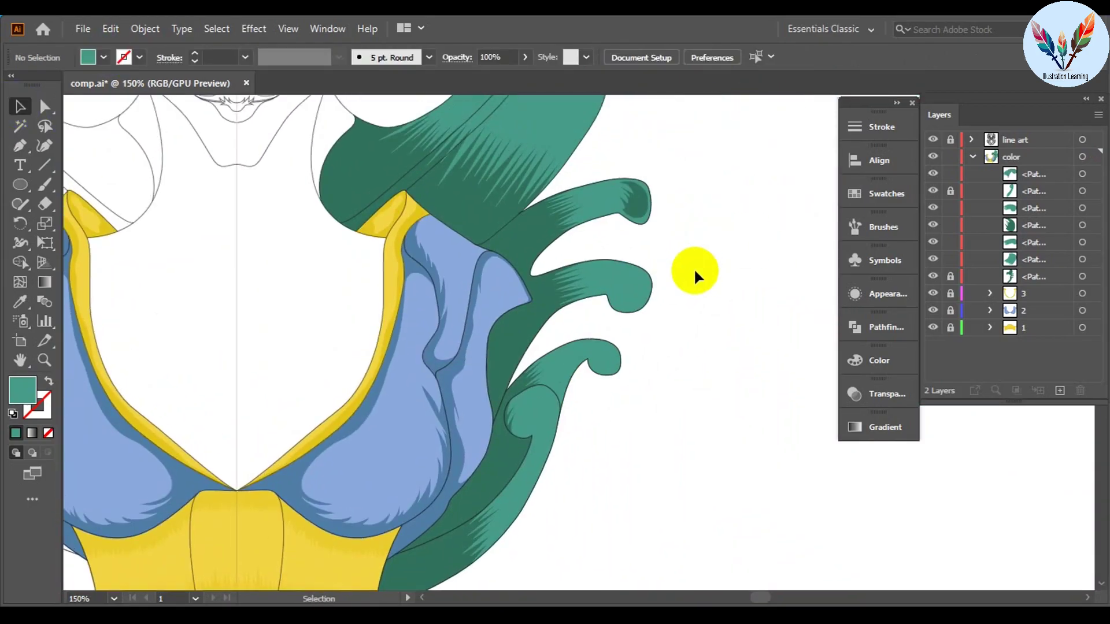
key("ctrl+z")
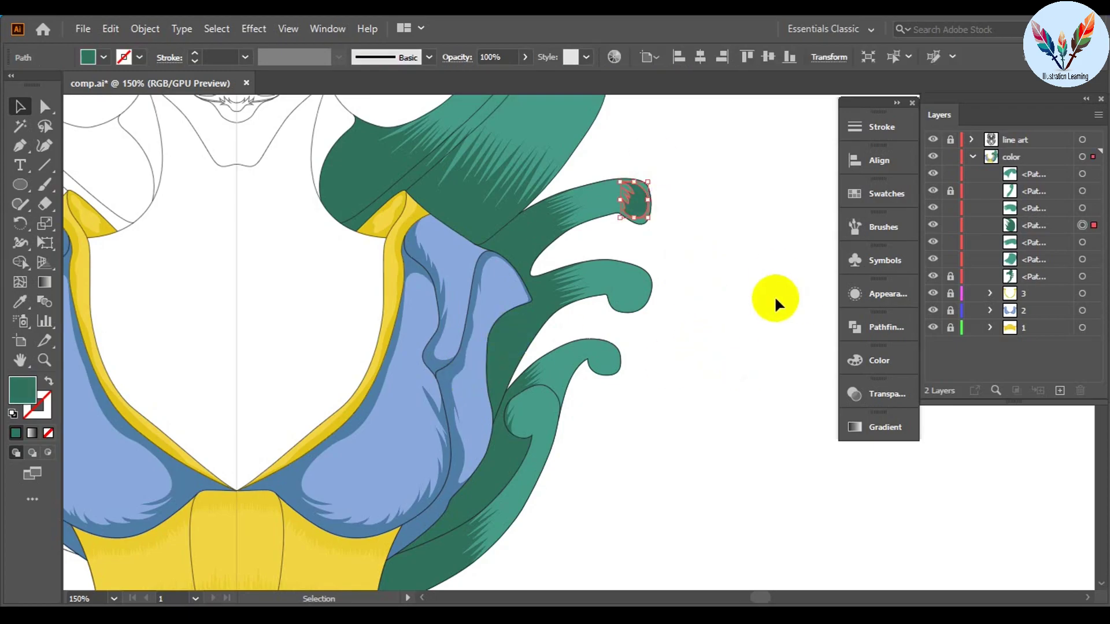
scroll(604, 355, "up", 6)
left_click(384, 377)
scroll(509, 382, "up", 1)
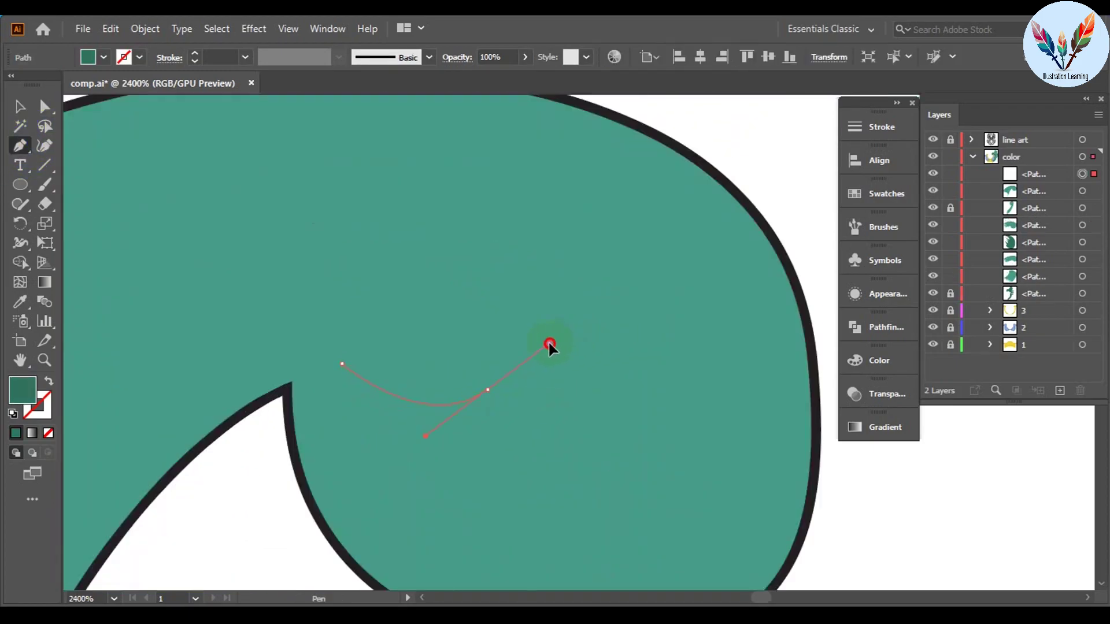
left_click_drag(526, 352, 463, 441)
scroll(465, 331, "down", 2)
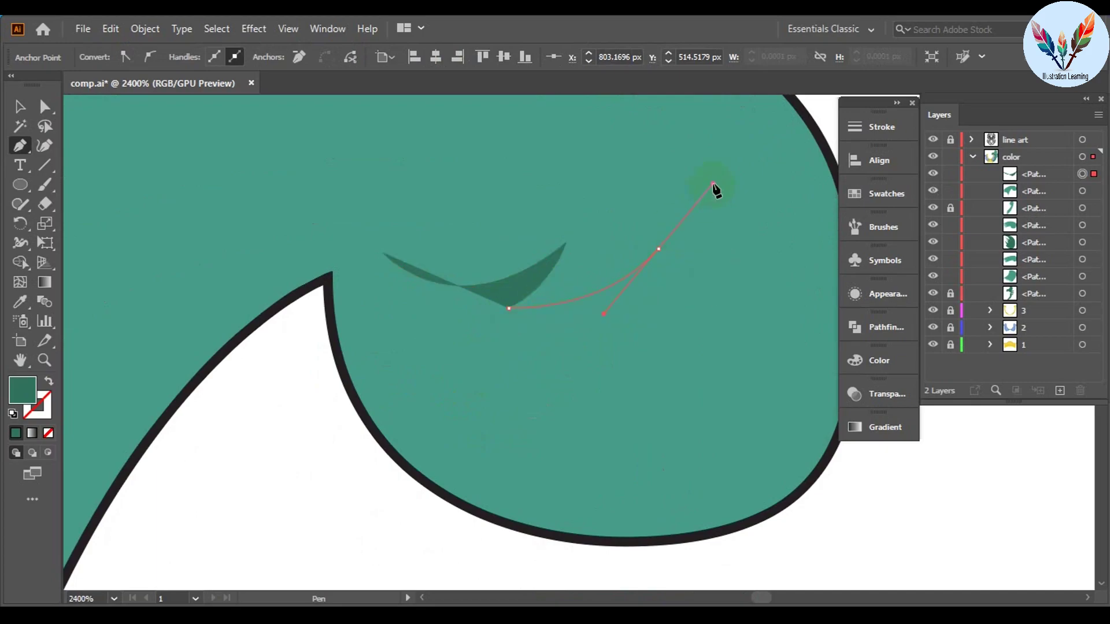
left_click_drag(715, 188, 705, 199)
scroll(709, 203, "right", 3)
mouse_move(473, 325)
left_mouse_down()
mouse_move(590, 260)
mouse_move(584, 242)
left_mouse_up()
Step: Add further jagged crease points, sweeping the shading toward the curl outline
left_click(571, 264)
scroll(578, 242, "right", 3)
scroll(578, 242, "up", 1)
left_click_drag(393, 423, 393, 431)
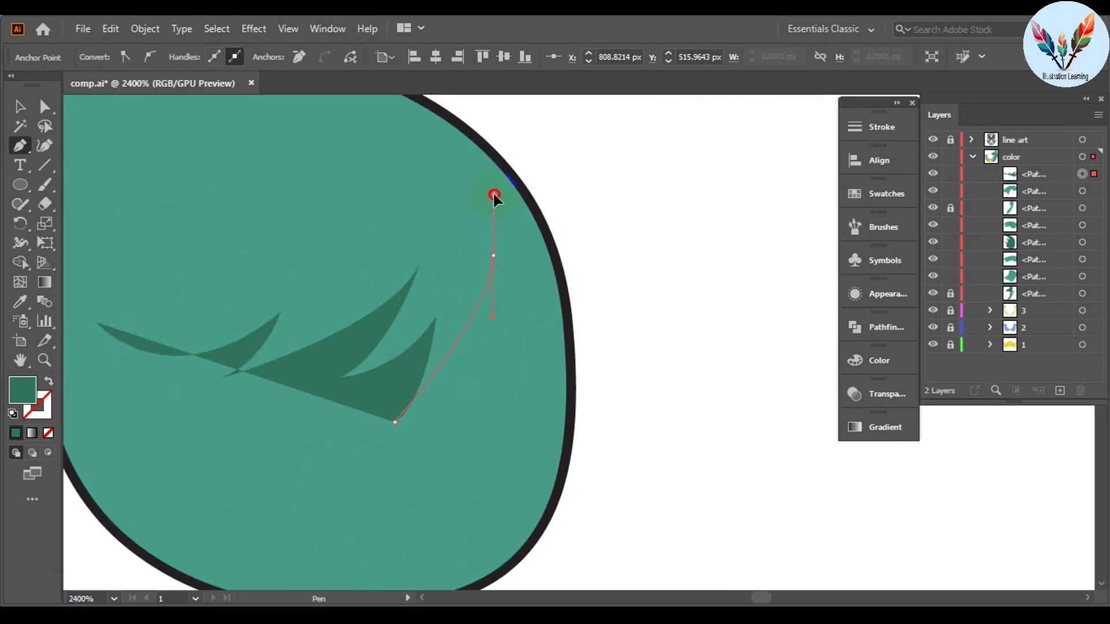
left_click_drag(494, 195, 494, 260)
left_click_drag(478, 463, 439, 480)
scroll(544, 310, "down", 2)
scroll(508, 231, "up", 2)
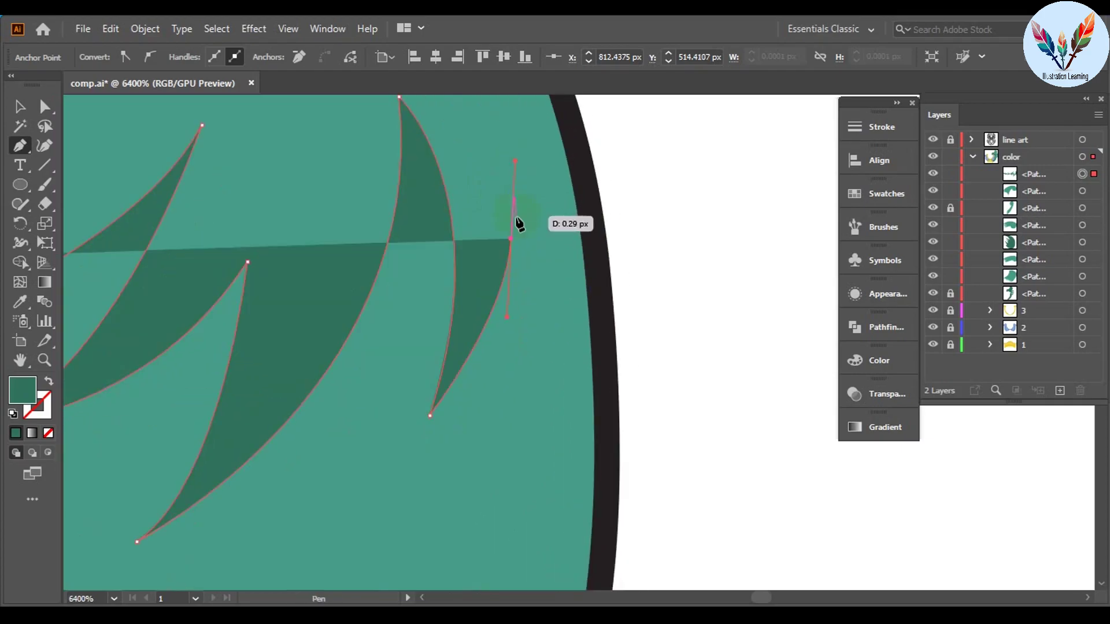
scroll(509, 289, "down", 2)
scroll(229, 361, "down", 2)
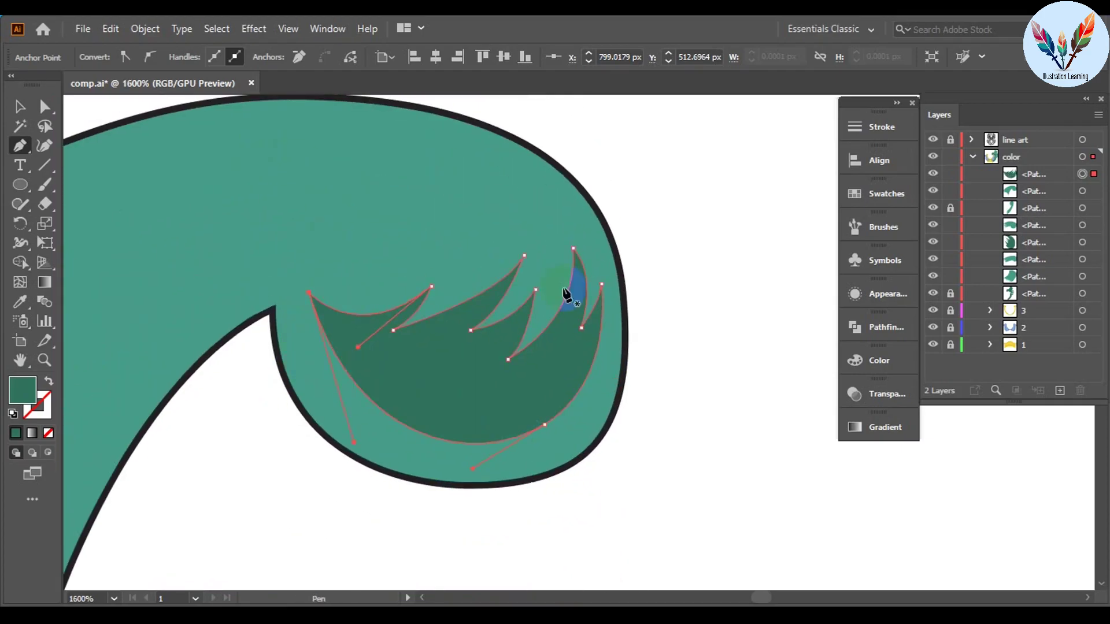
scroll(569, 289, "down", 4)
scroll(501, 272, "up", 2)
Step: Begin a second jagged darker-teal shading shape inside another cape curl
left_click(502, 274)
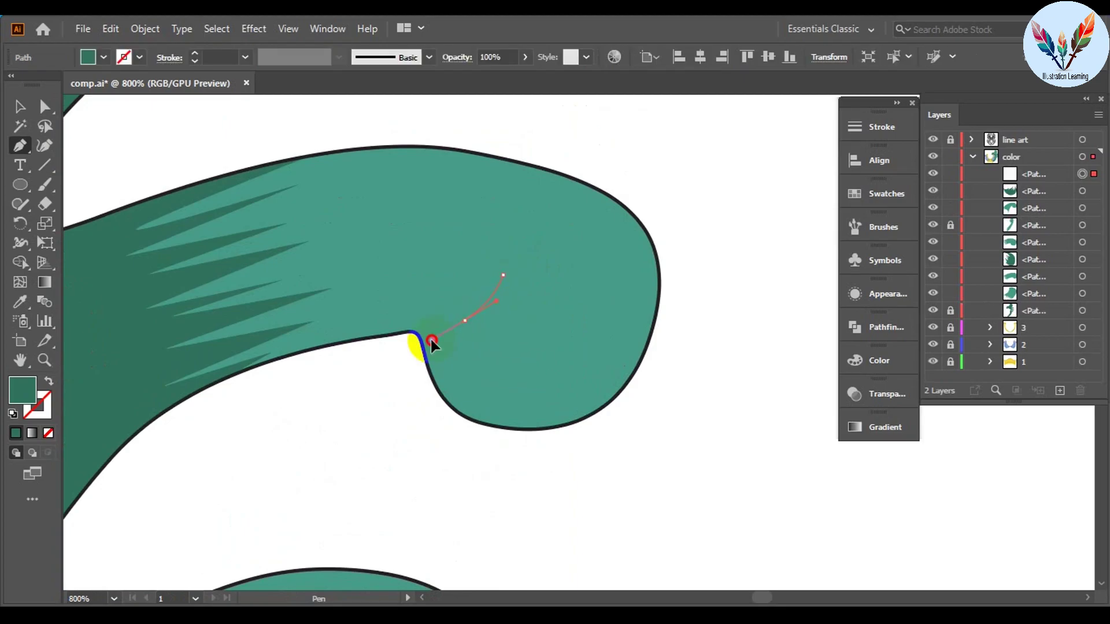
scroll(465, 326, "up", 2)
scroll(380, 379, "down", 2)
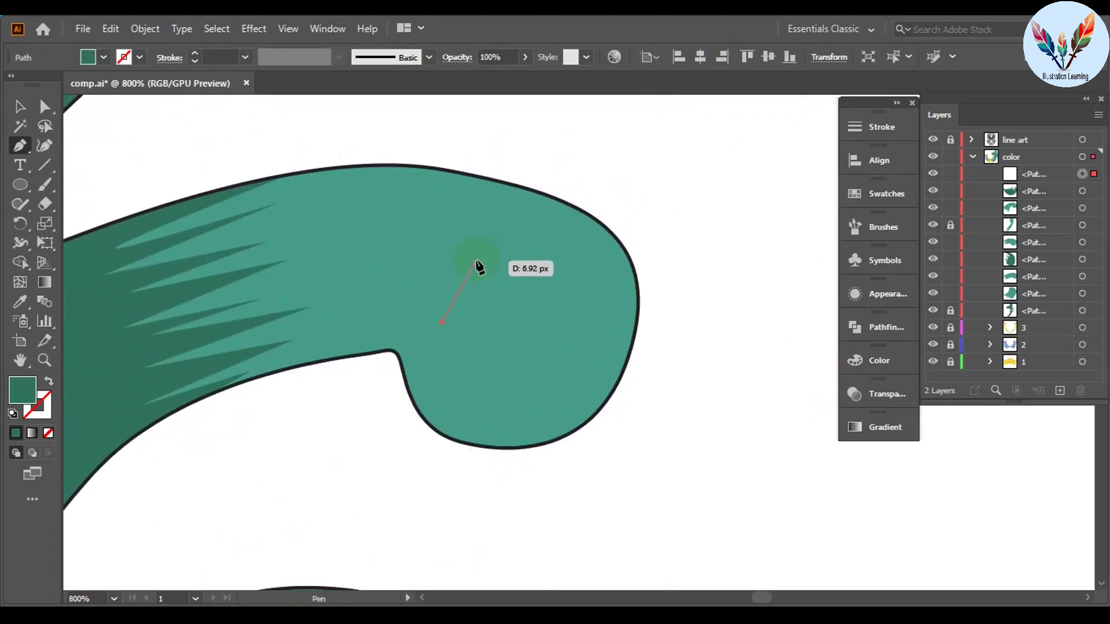
scroll(477, 329, "up", 2)
left_click_drag(453, 340, 417, 368)
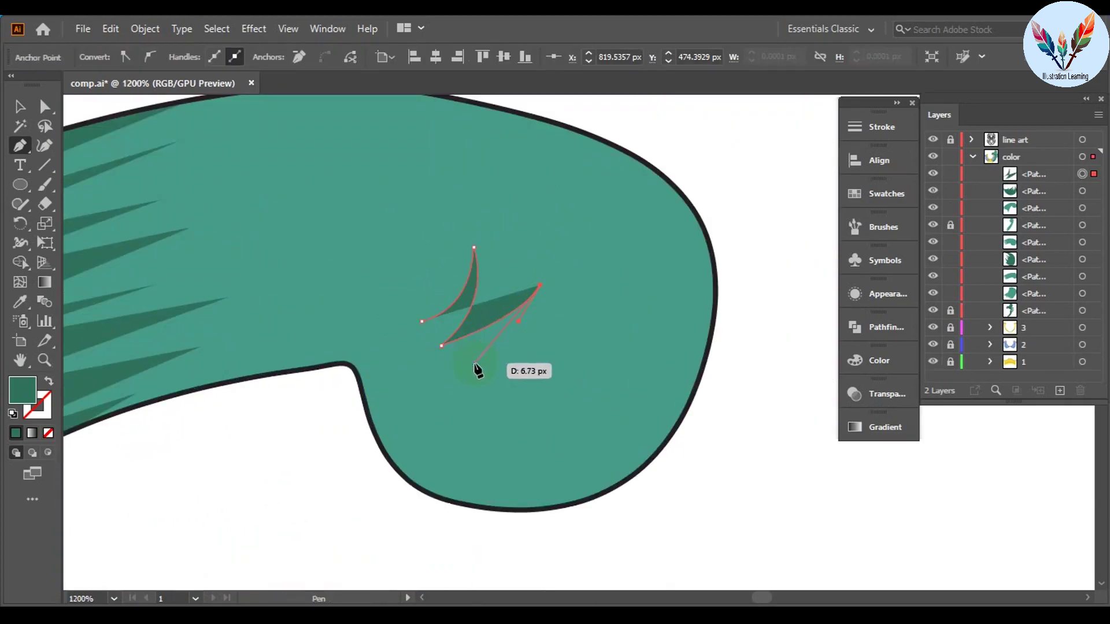
left_click_drag(584, 298, 488, 265)
scroll(512, 310, "up", 2)
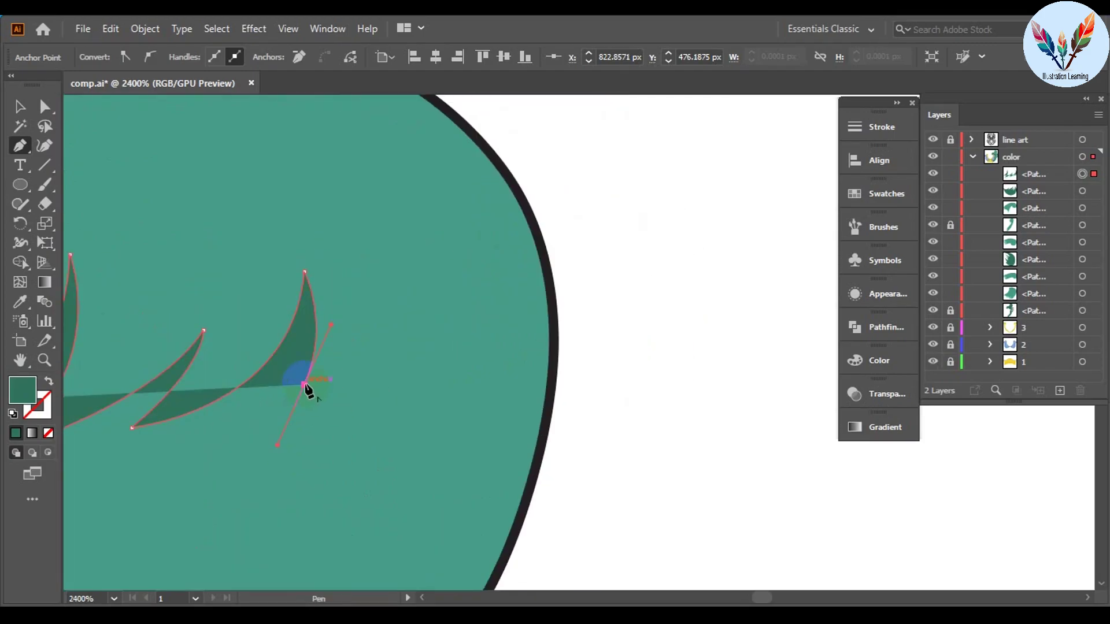
scroll(304, 347, "up", 2)
scroll(303, 310, "down", 3)
scroll(384, 345, "up", 1)
scroll(377, 267, "up", 1)
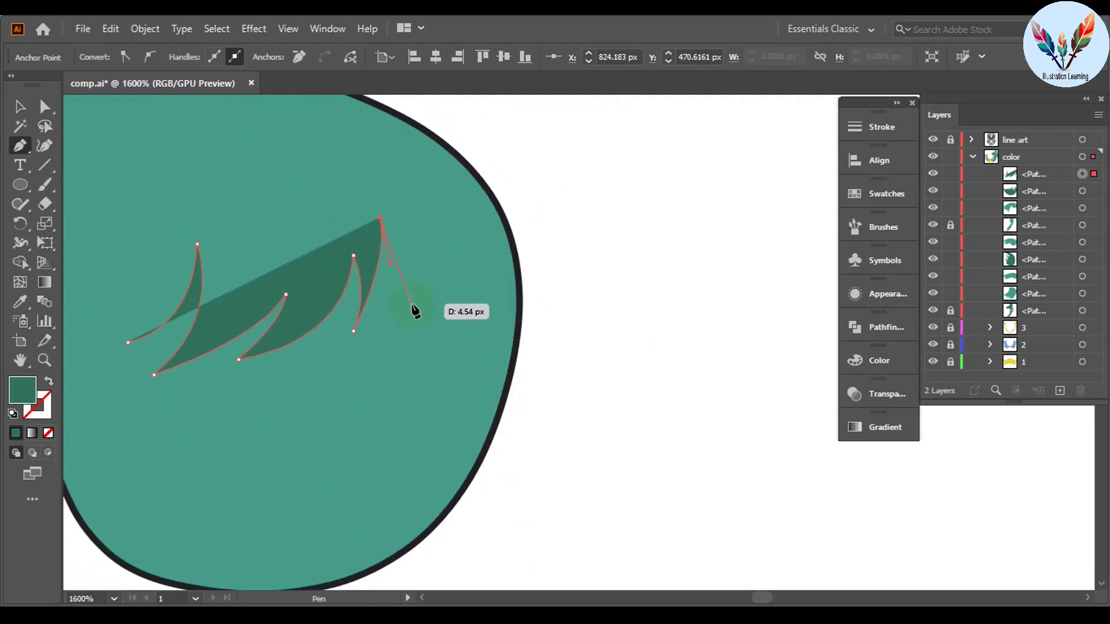
Step: Close the leaf-shaped shading path, deselect it, and fit the figure in view
left_click(381, 169)
scroll(527, 283, "down", 2)
left_click_drag(519, 275, 506, 416)
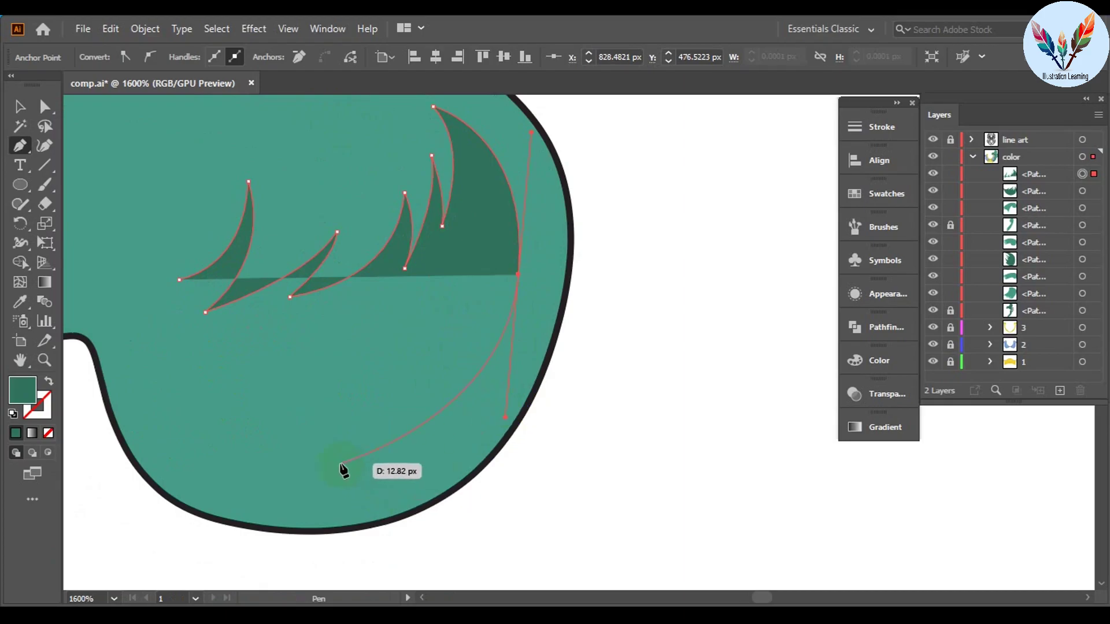
left_click_drag(326, 454, 229, 449)
left_click(179, 281)
key("v")
scroll(631, 384, "down", 4)
left_click(631, 383)
scroll(653, 301, "up", 2)
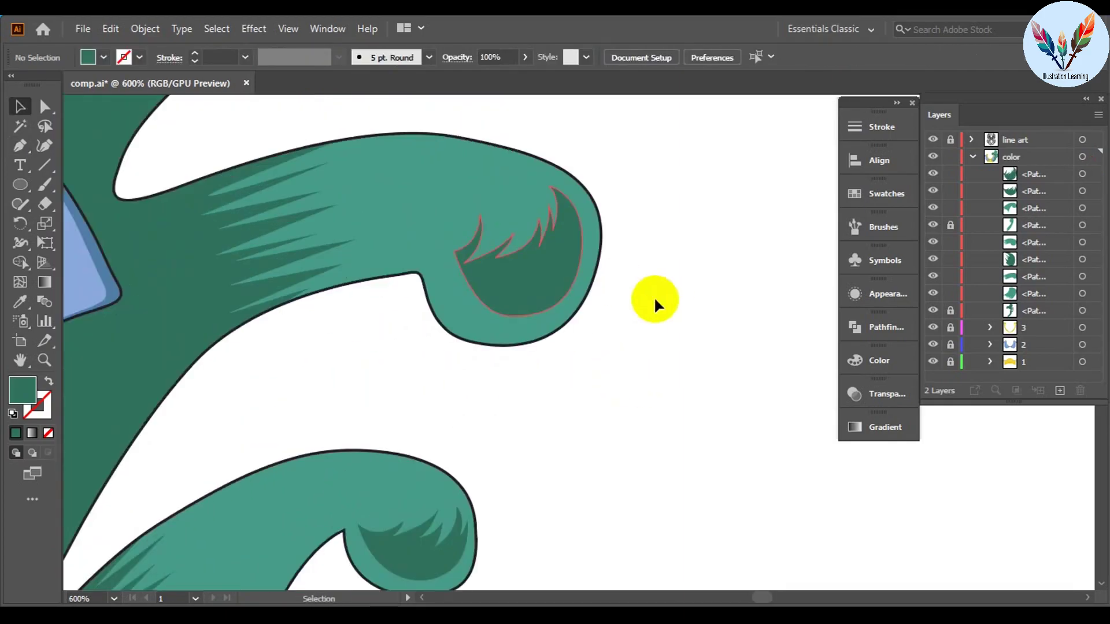
scroll(506, 315, "up", 3)
key("ctrl+shift+a")
key("a")
scroll(307, 198, "down", 3)
Step: Reflect a copy of the cape vertically and move it to the bust's left side
scroll(627, 371, "down", 2)
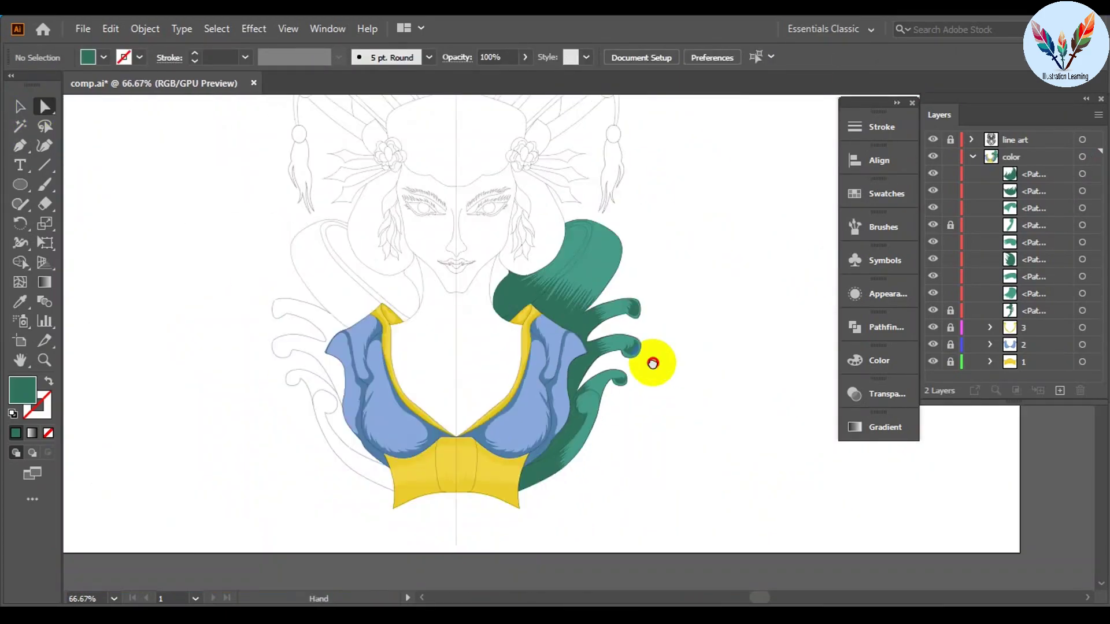
scroll(651, 362, "up", 2)
scroll(628, 351, "down", 2)
scroll(701, 335, "up", 1)
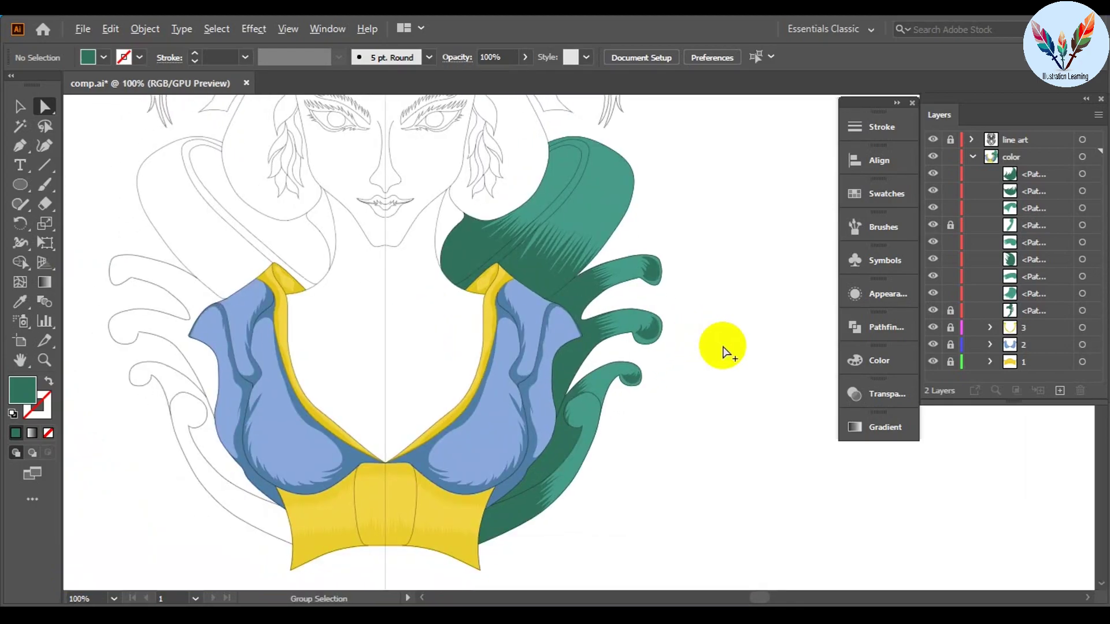
scroll(724, 352, "down", 1)
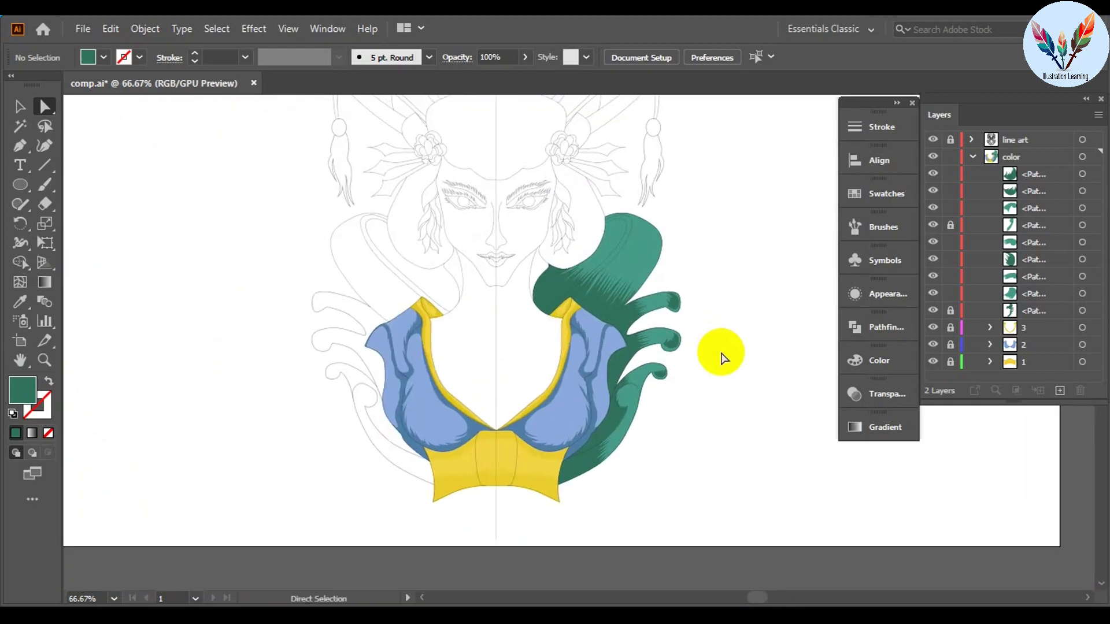
key("ctrl+a")
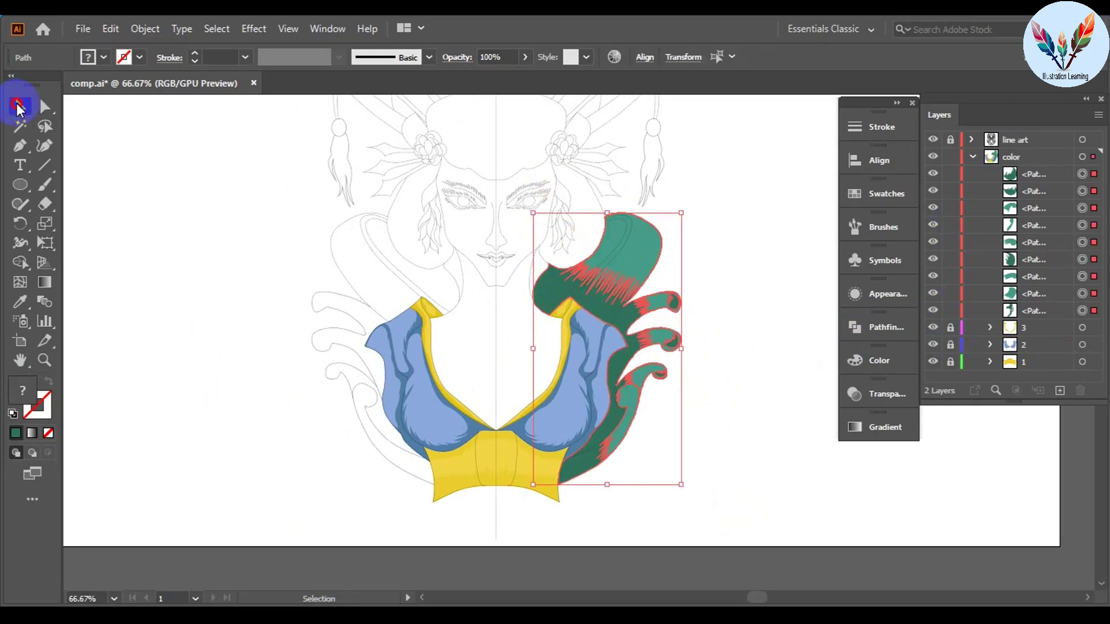
left_click(20, 106)
right_click(629, 252)
left_click(689, 358)
right_click(623, 269)
left_click(833, 511)
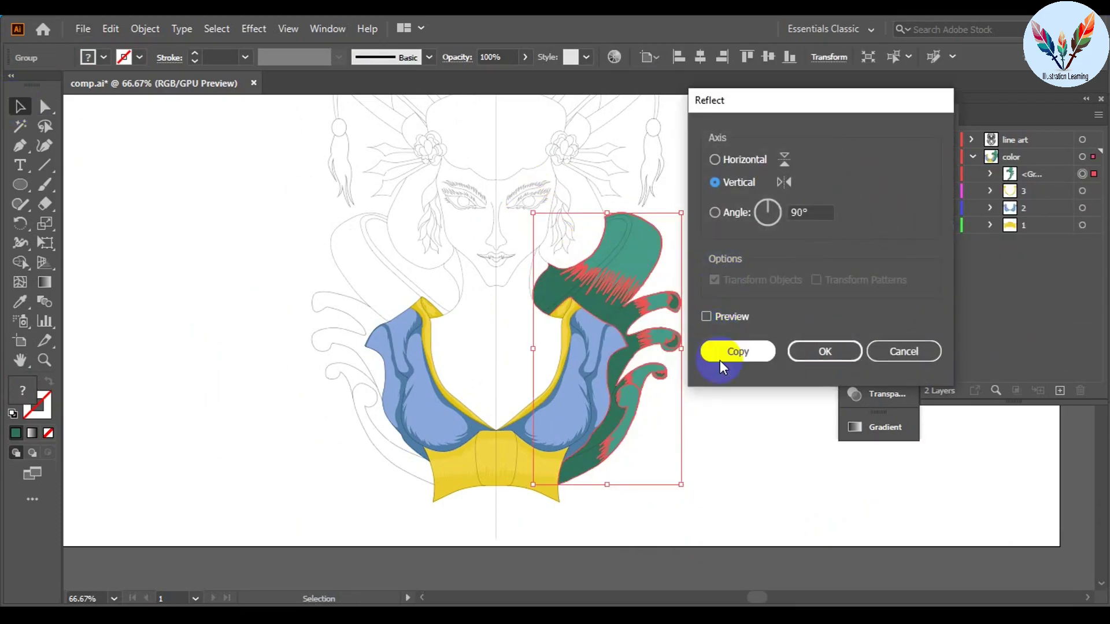
left_click(722, 356)
left_click_drag(604, 480, 384, 488)
Step: Add a new sublayer named 4 inside the color layer
scroll(460, 439, "up", 7)
scroll(461, 439, "down", 4)
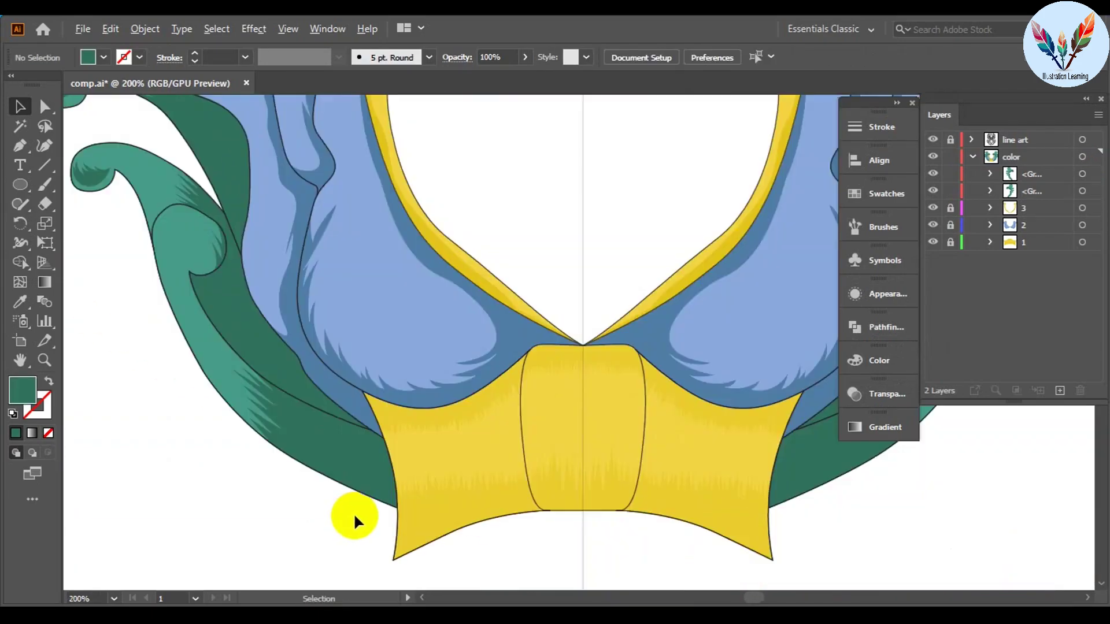
scroll(728, 374, "down", 2)
scroll(730, 379, "down", 1)
scroll(729, 379, "up", 1)
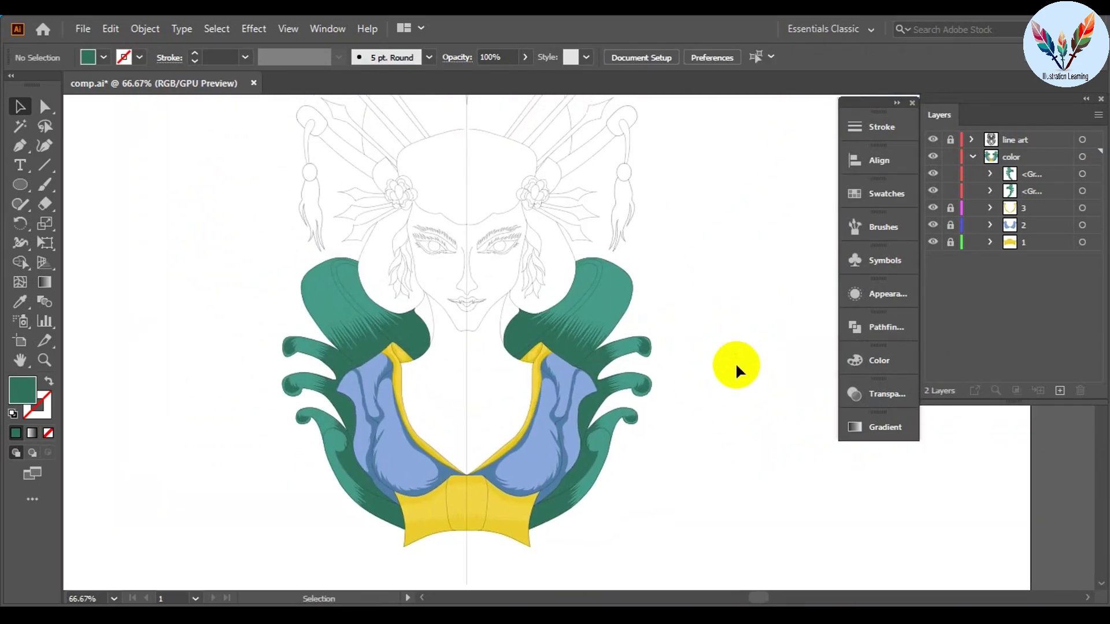
key("ctrl+1")
left_click(223, 310)
left_click(805, 297)
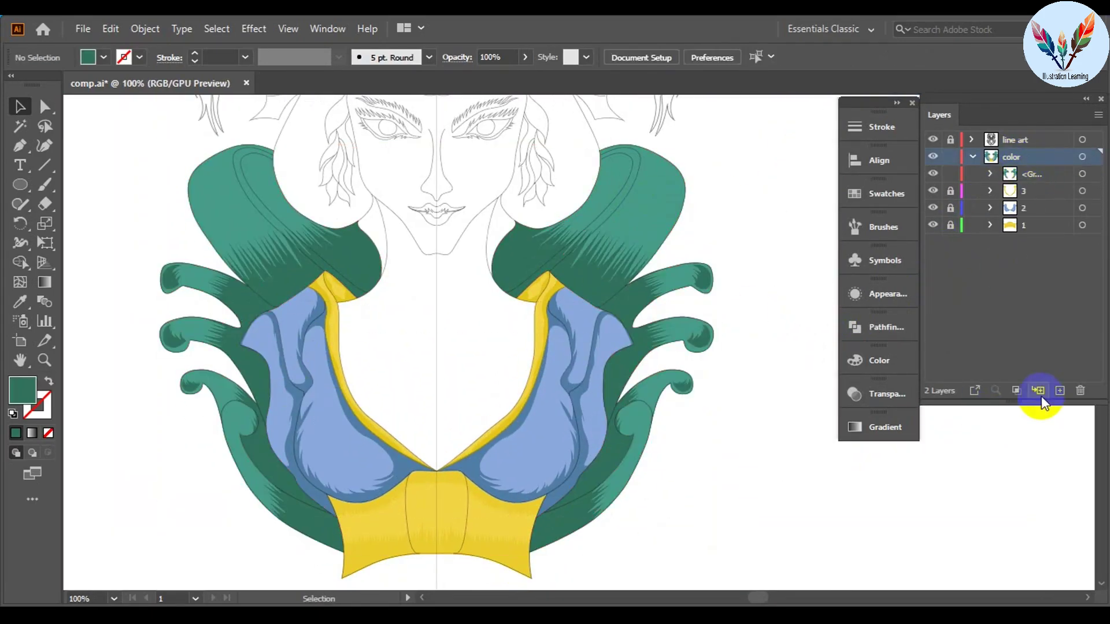
left_click(1038, 390)
double_click(1049, 172)
key("Return")
left_click_drag(475, 319, 563, 415)
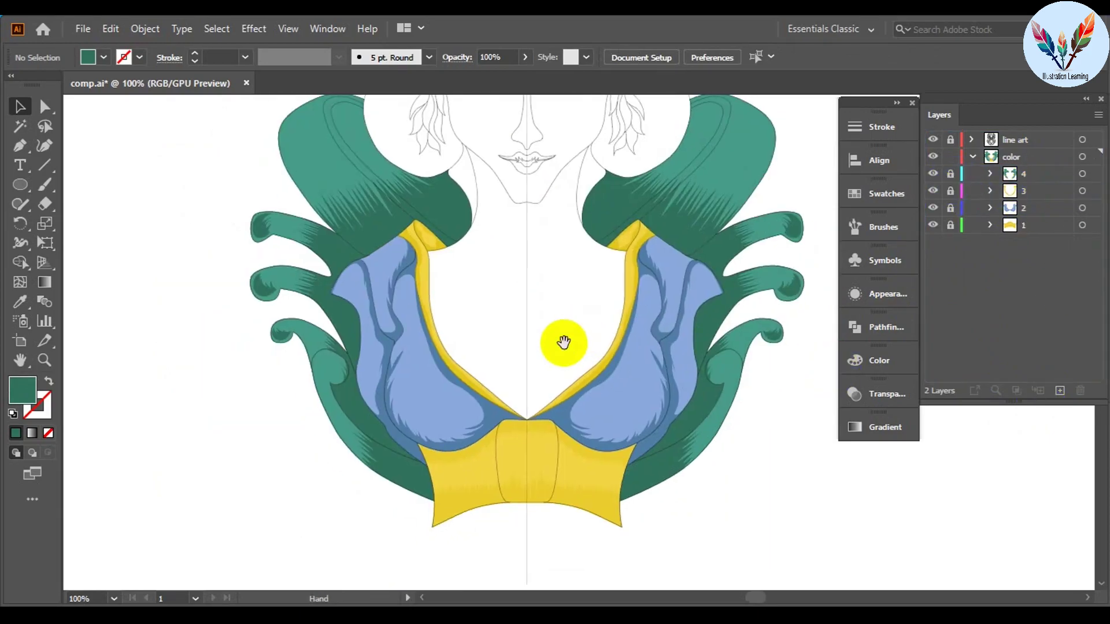
Step: Pick a tan fill and start the skin shape from the centre line to the collar
left_click(103, 57)
left_click(124, 245)
key("p")
left_click(662, 221)
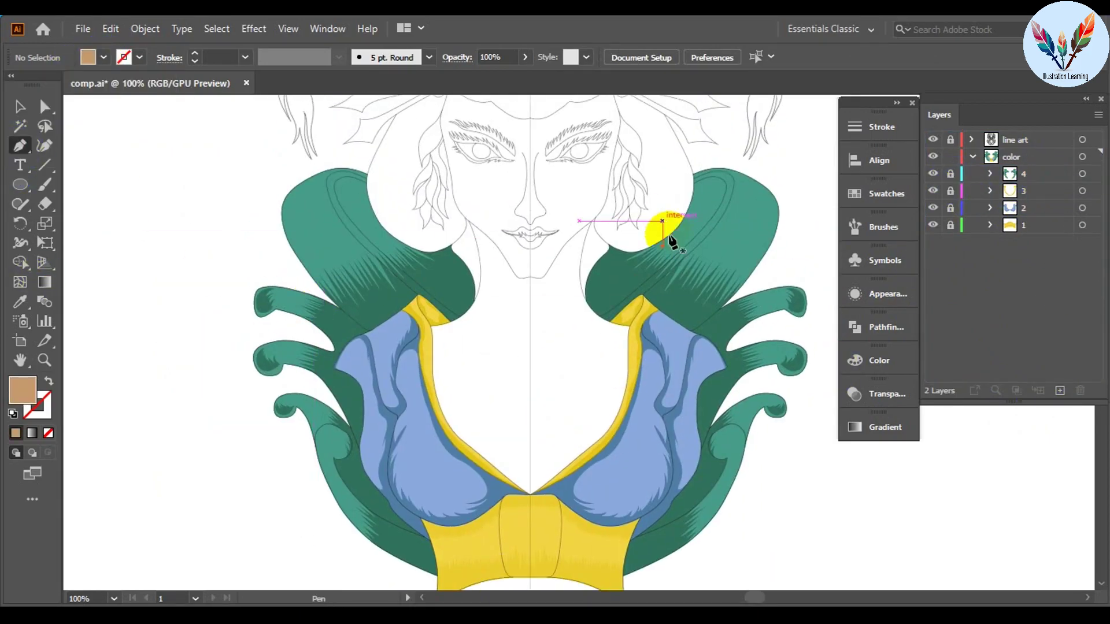
scroll(529, 280, "up", 10)
left_click(448, 234)
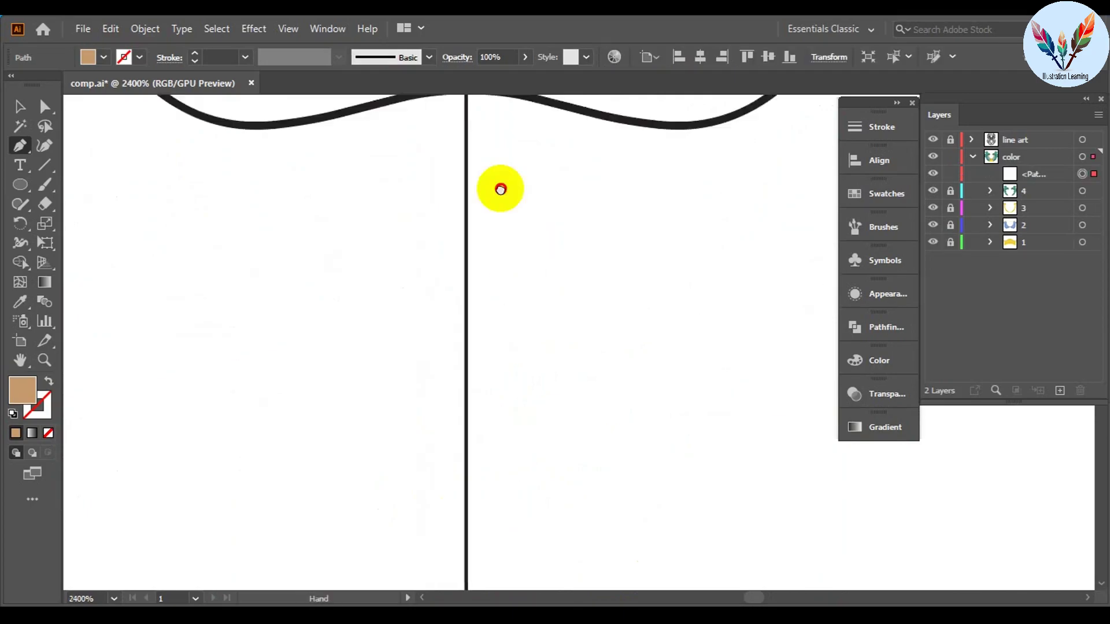
scroll(501, 185, "down", 5)
scroll(448, 416, "up", 5)
left_click(448, 416)
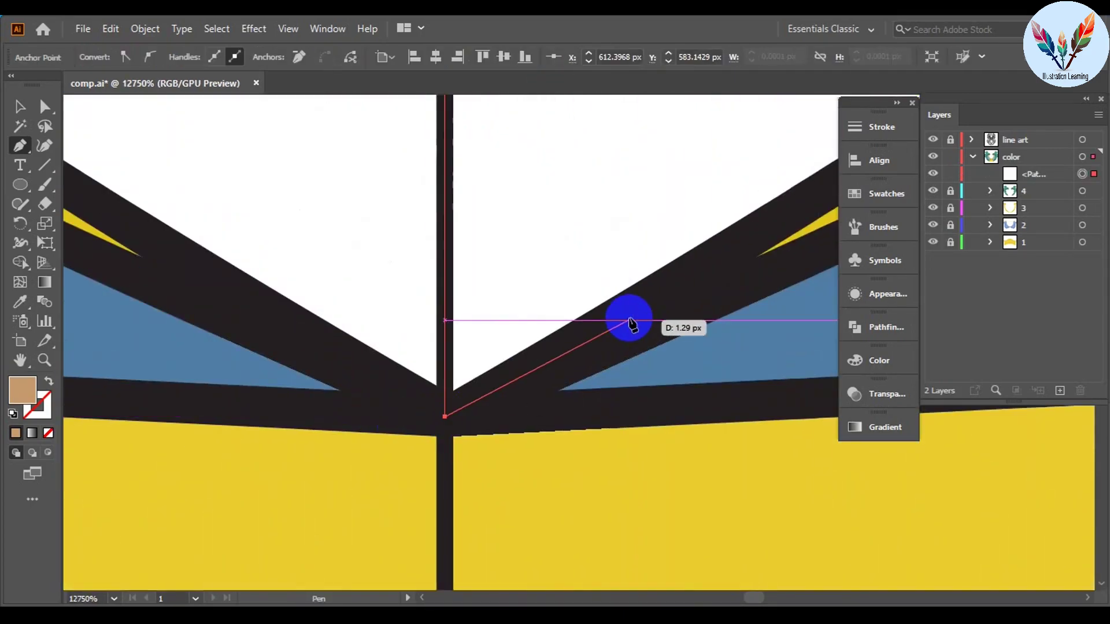
scroll(744, 229, "down", 5)
scroll(365, 303, "up", 3)
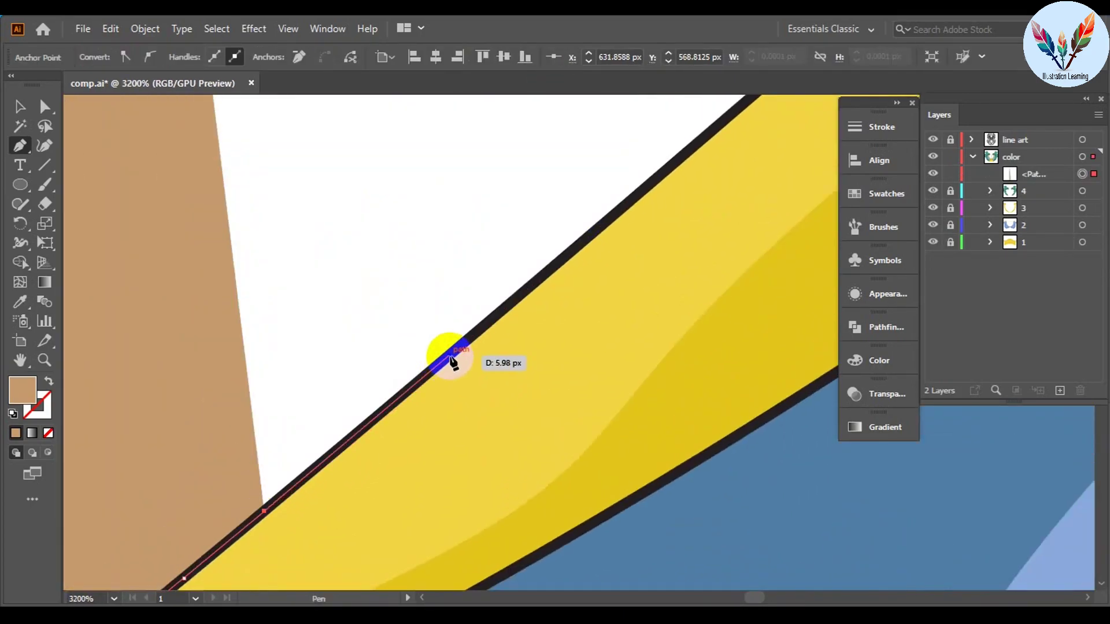
Step: Trace the skin outline along the collar's inner edge and the cape
left_click(322, 513)
scroll(518, 274, "down", 3)
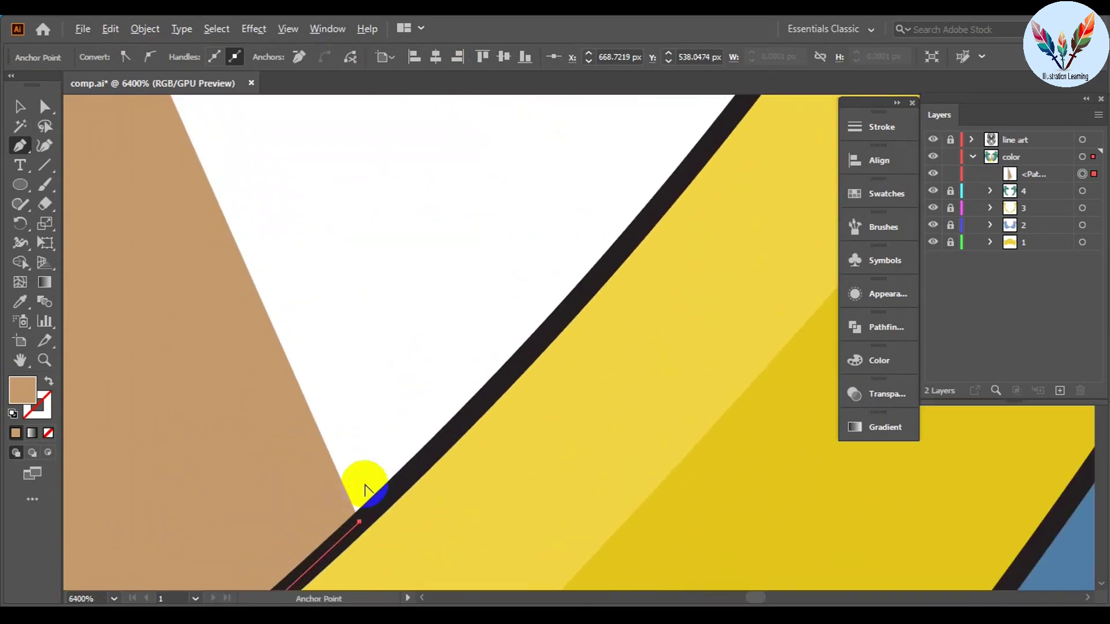
scroll(527, 174, "up", 2)
scroll(490, 199, "up", 3)
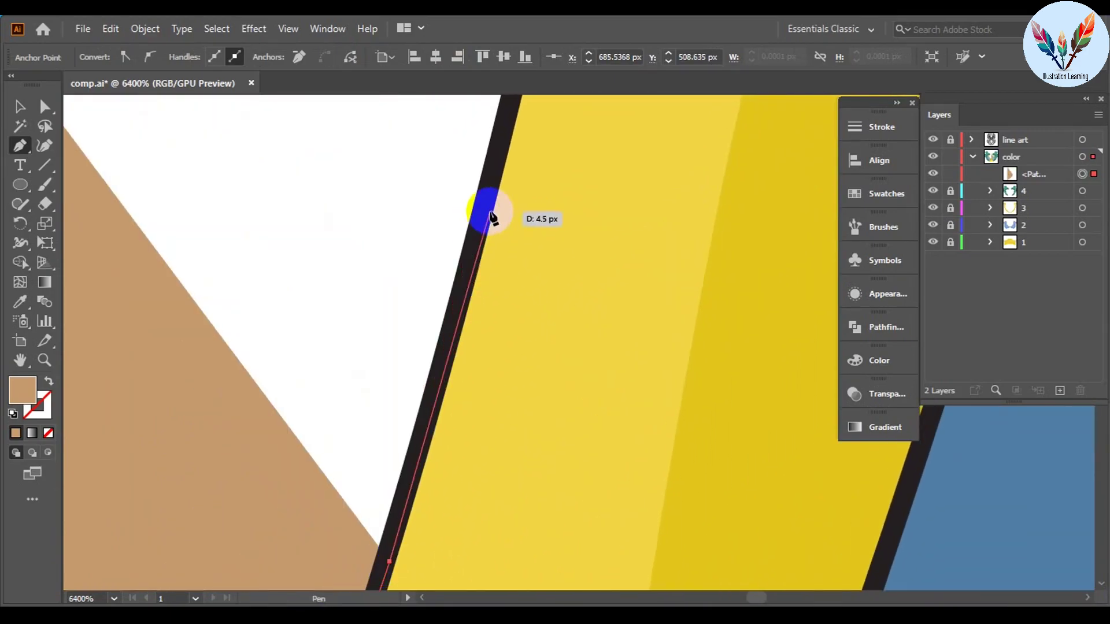
scroll(486, 218, "up", 3)
scroll(510, 213, "up", 3)
scroll(478, 228, "up", 3)
scroll(566, 179, "up", 3)
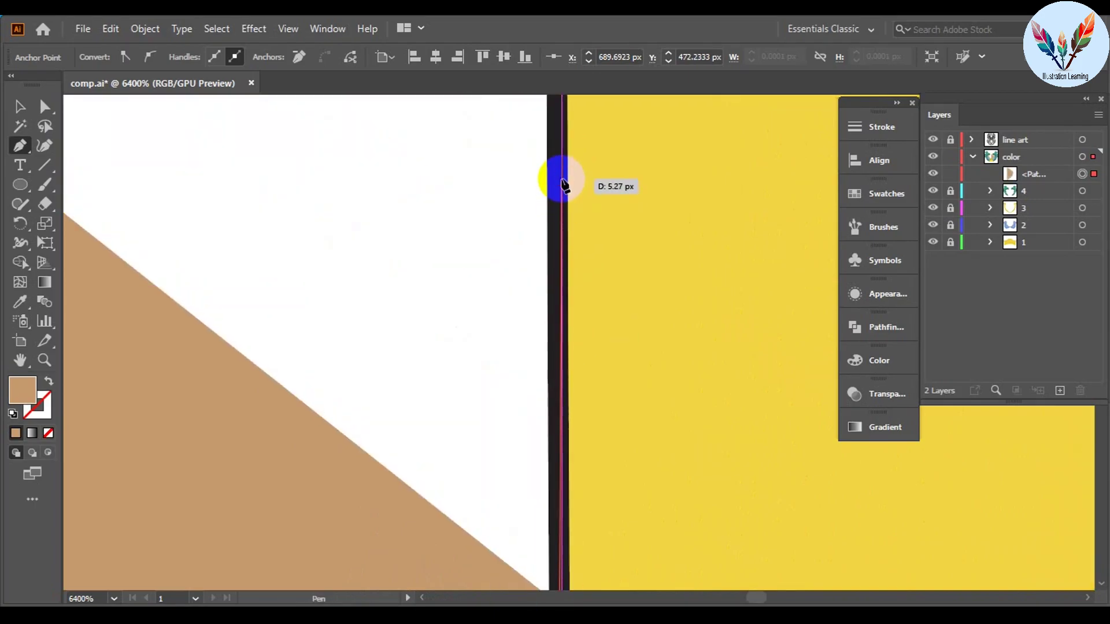
scroll(550, 223, "up", 3)
scroll(525, 162, "up", 3)
left_click(448, 388)
left_click(299, 379)
scroll(587, 461, "down", 5)
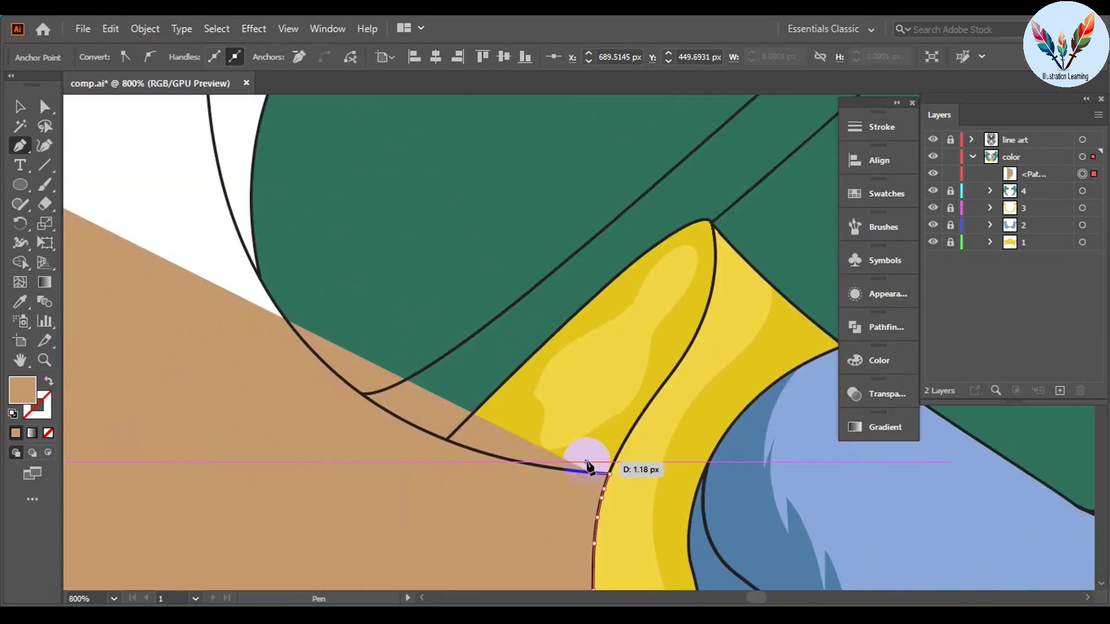
scroll(525, 476, "up", 2)
scroll(223, 359, "up", 3)
left_click(412, 395)
Step: Trace the neck and chest edges to complete the skin outline
mouse_move(412, 395)
left_mouse_down()
mouse_move(478, 454)
mouse_move(260, 216)
mouse_move(493, 452)
left_mouse_up()
scroll(490, 483, "up", 5)
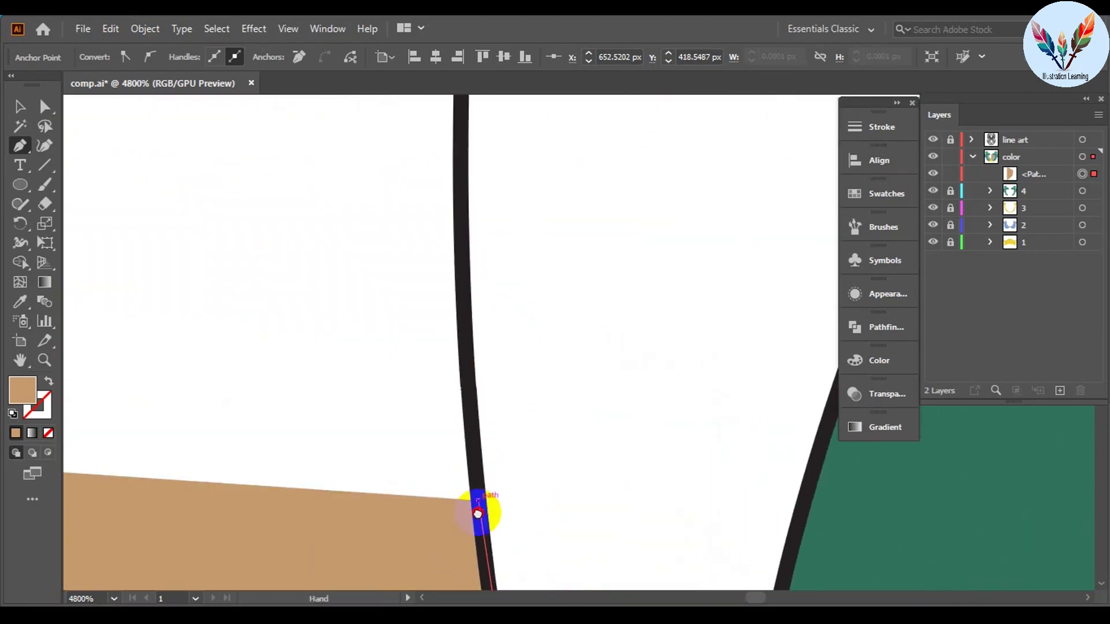
left_click(449, 186)
scroll(399, 289, "up", 5)
left_click(399, 289)
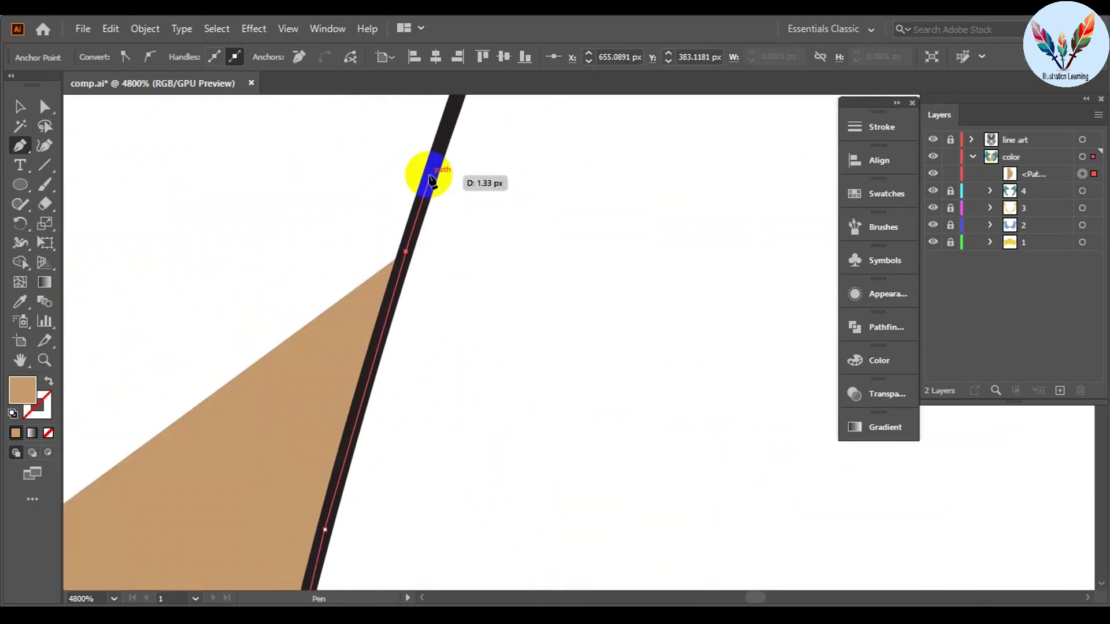
scroll(495, 210, "up", 5)
left_click(467, 252)
left_click(368, 335)
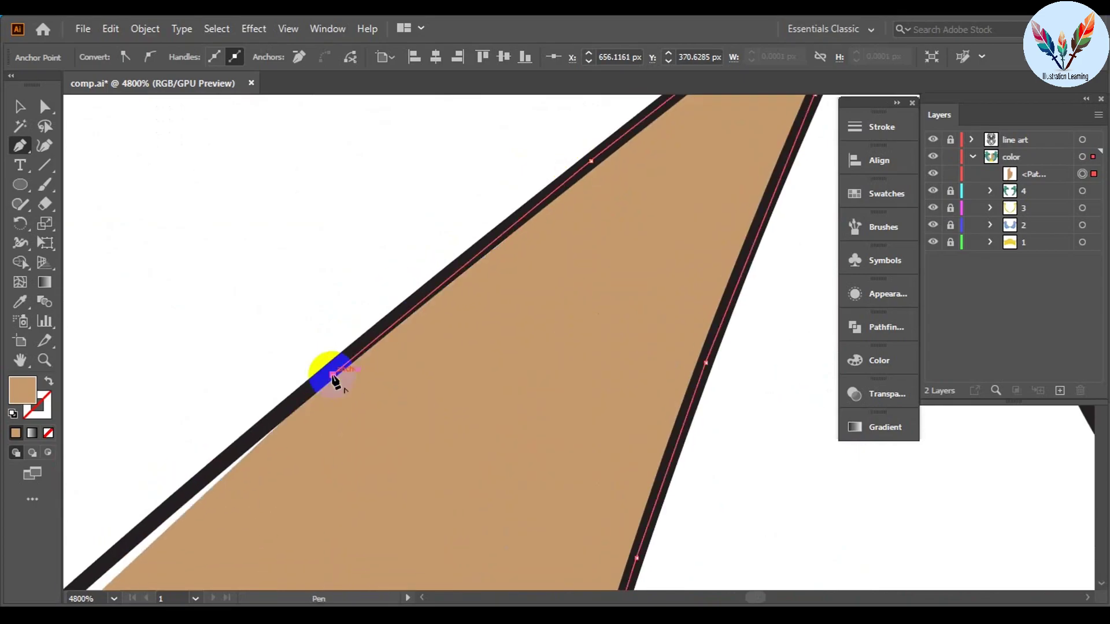
scroll(369, 347, "up", 10)
left_click(416, 402)
scroll(508, 427, "up", 5)
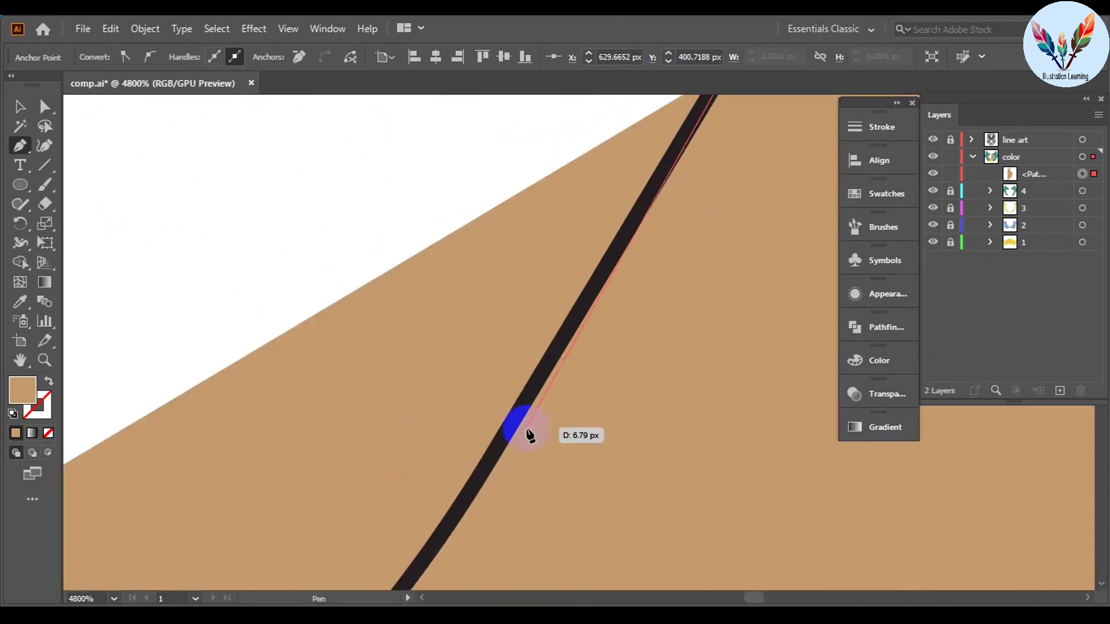
scroll(549, 266, "up", 10)
left_click(550, 265)
scroll(404, 324, "up", 10)
Step: Set the skin fill to R 224, G 187 (E0BB6C) and fit the artwork in view
key("ctrl+0")
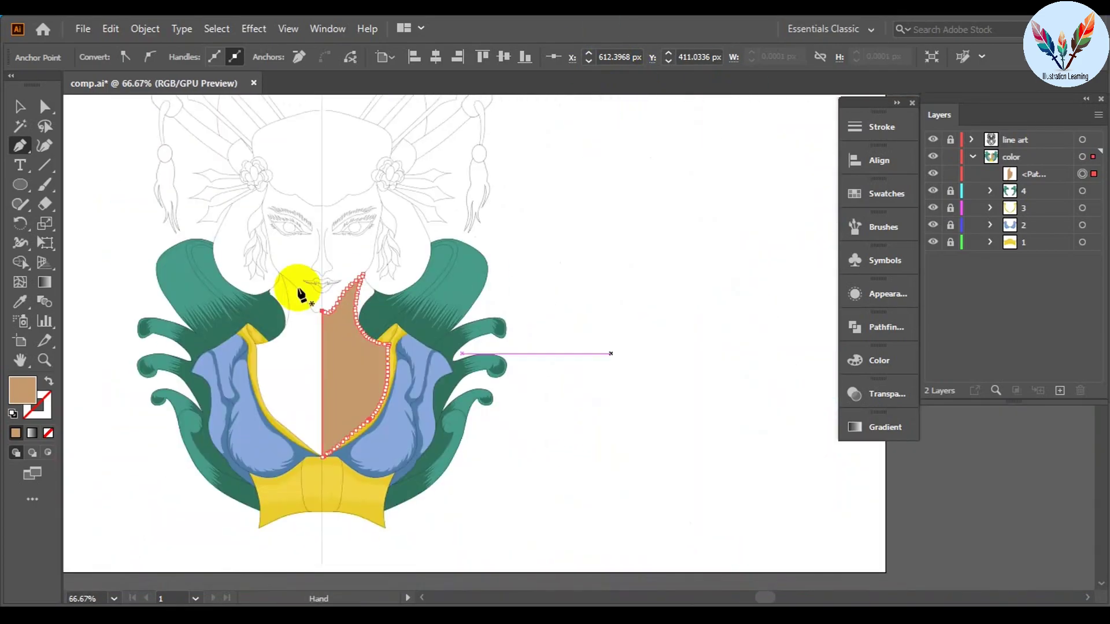
key("ctrl+plus")
key("ctrl+plus")
key("v")
left_click(879, 360)
type("224")
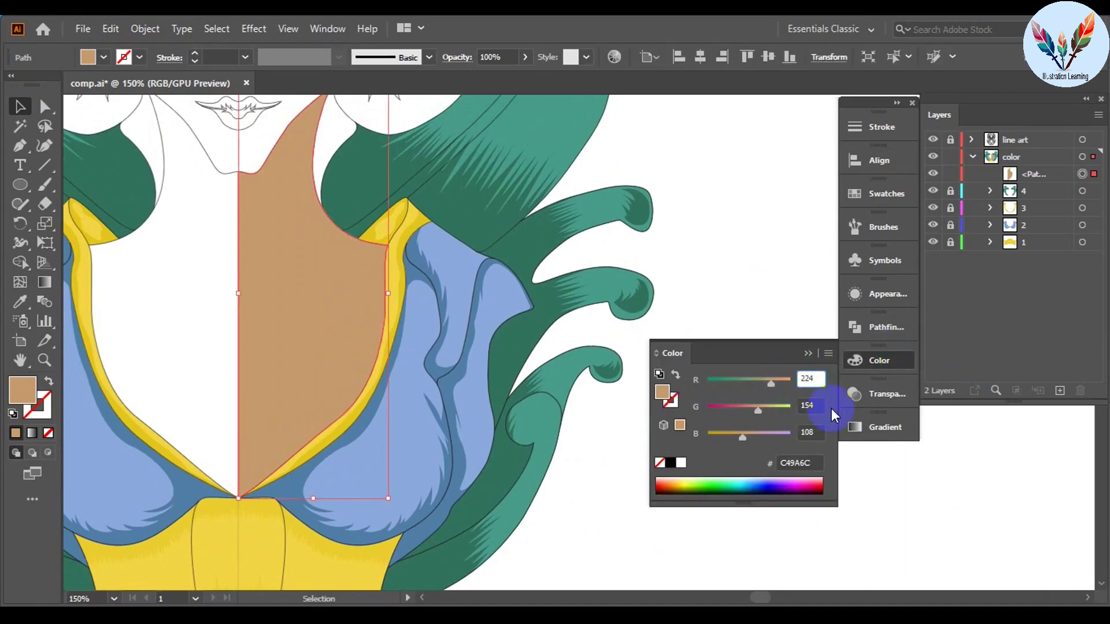
left_click(809, 406)
type("187")
left_click(798, 433)
key("ctrl+0")
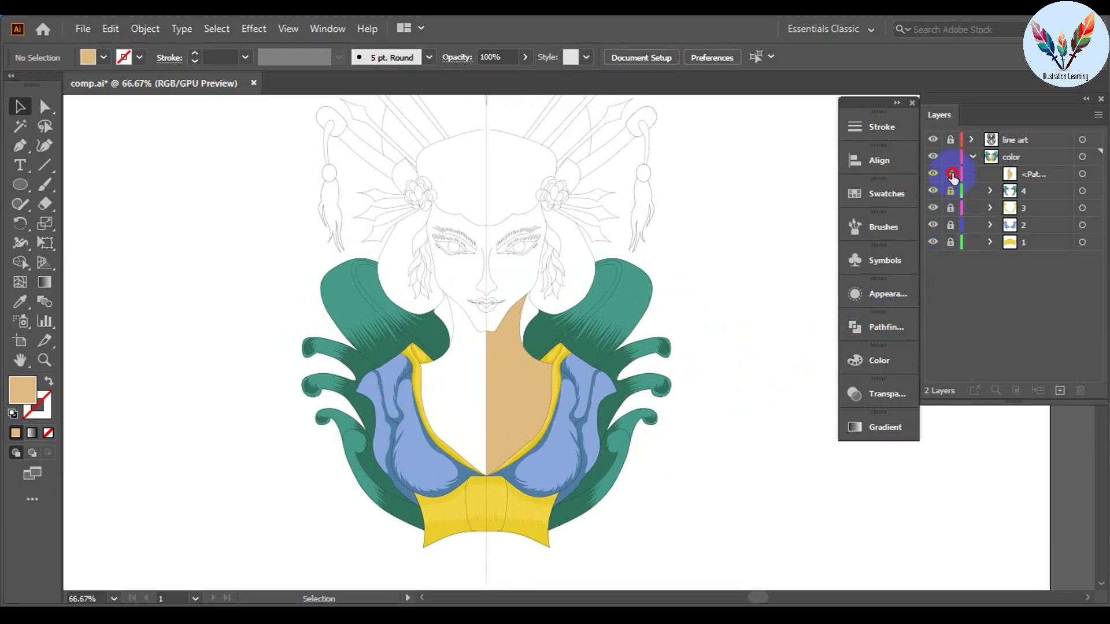
Step: Start the shadow path at the centre line and curve it along the yellow collar edge
left_click(21, 147)
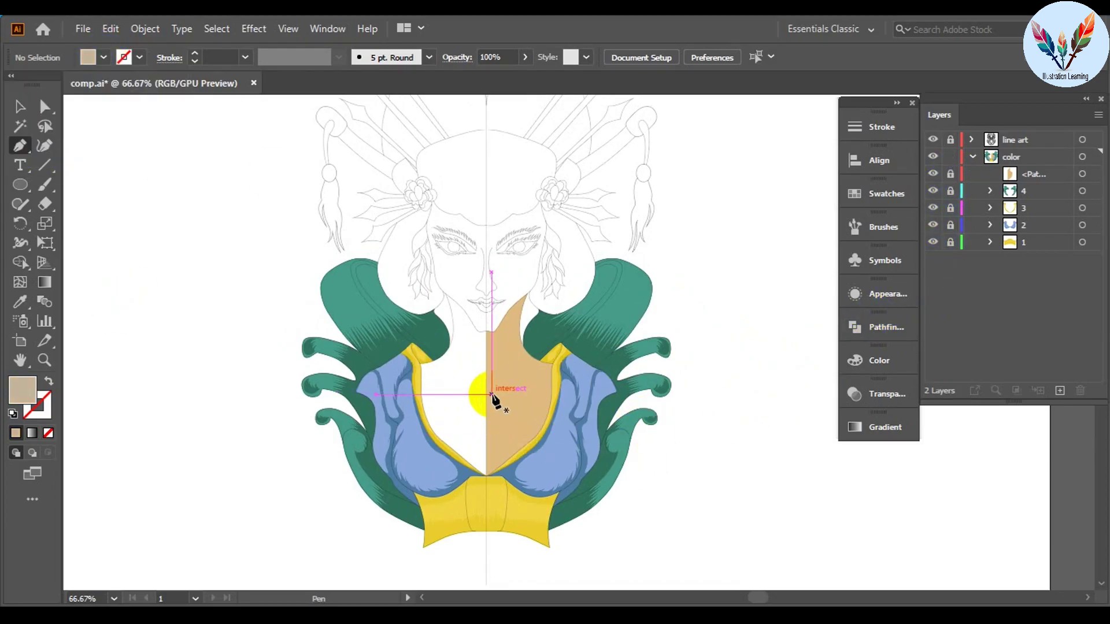
scroll(495, 430, "up", 3)
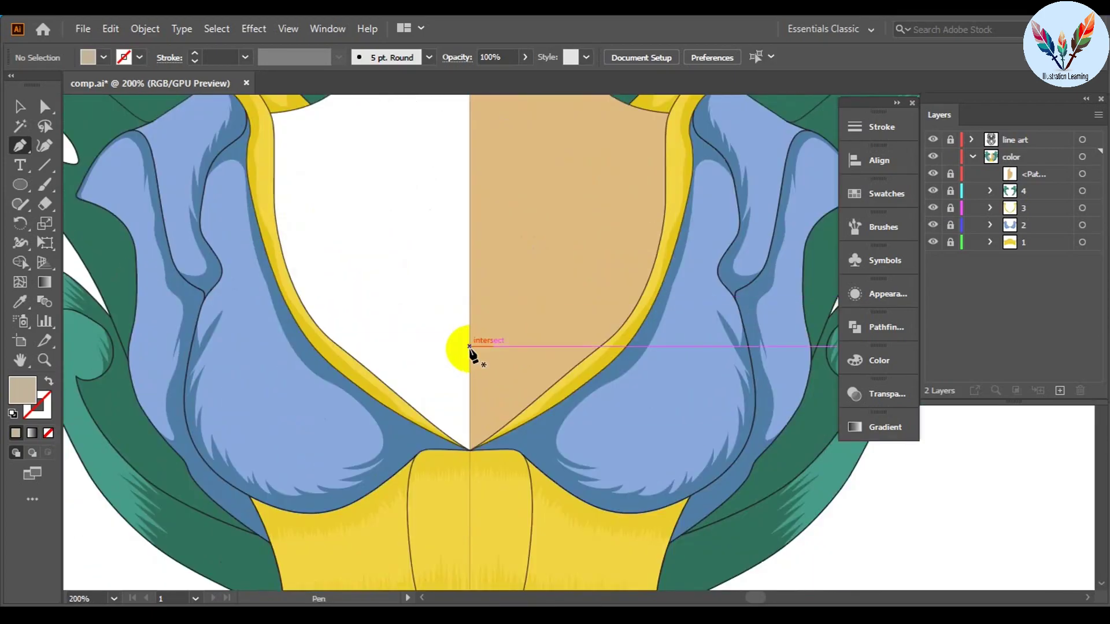
left_click(469, 346)
scroll(486, 347, "up", 3)
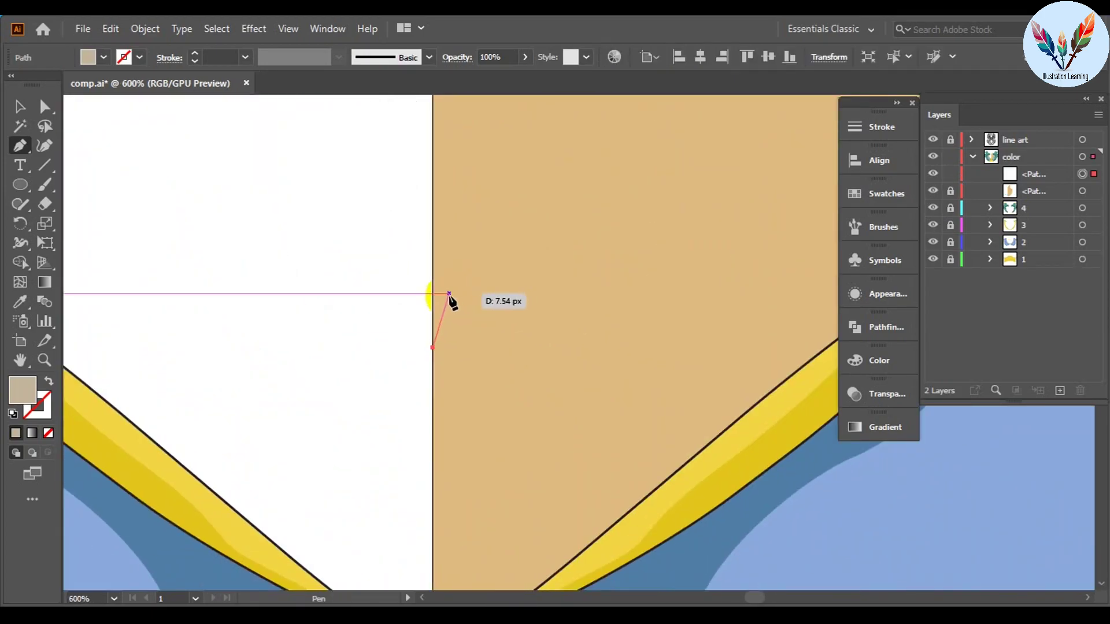
left_click_drag(460, 288, 484, 268)
scroll(484, 365, "up", 2)
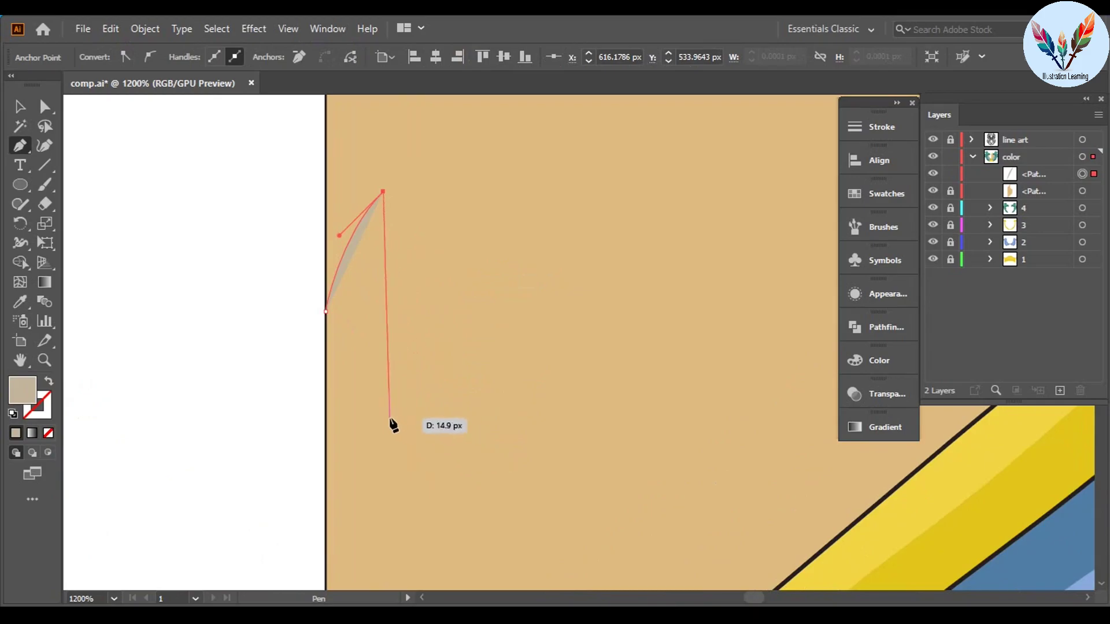
left_click_drag(580, 509, 619, 513)
scroll(619, 513, "down", 1)
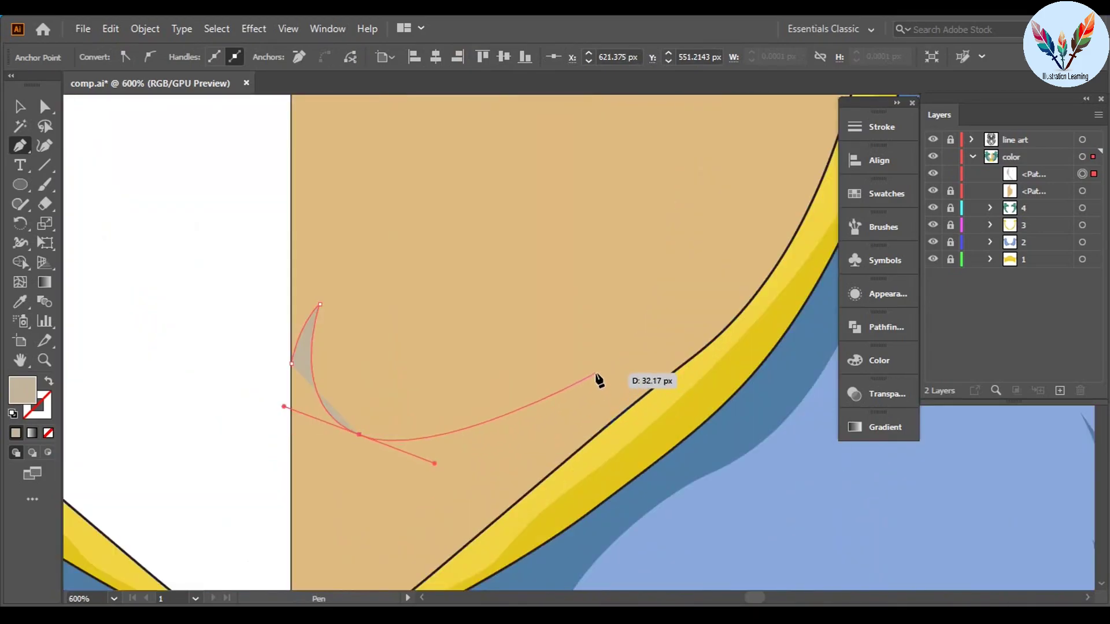
left_click_drag(595, 372, 661, 325)
scroll(615, 288, "down", 1)
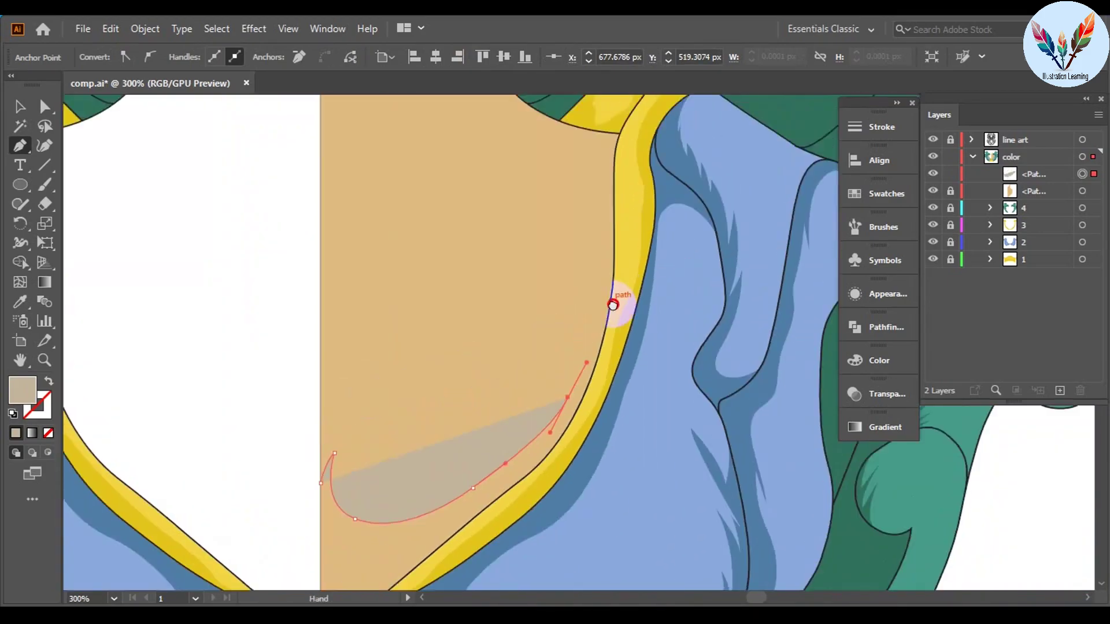
scroll(616, 392, "up", 2)
left_click(614, 416)
scroll(614, 416, "down", 2)
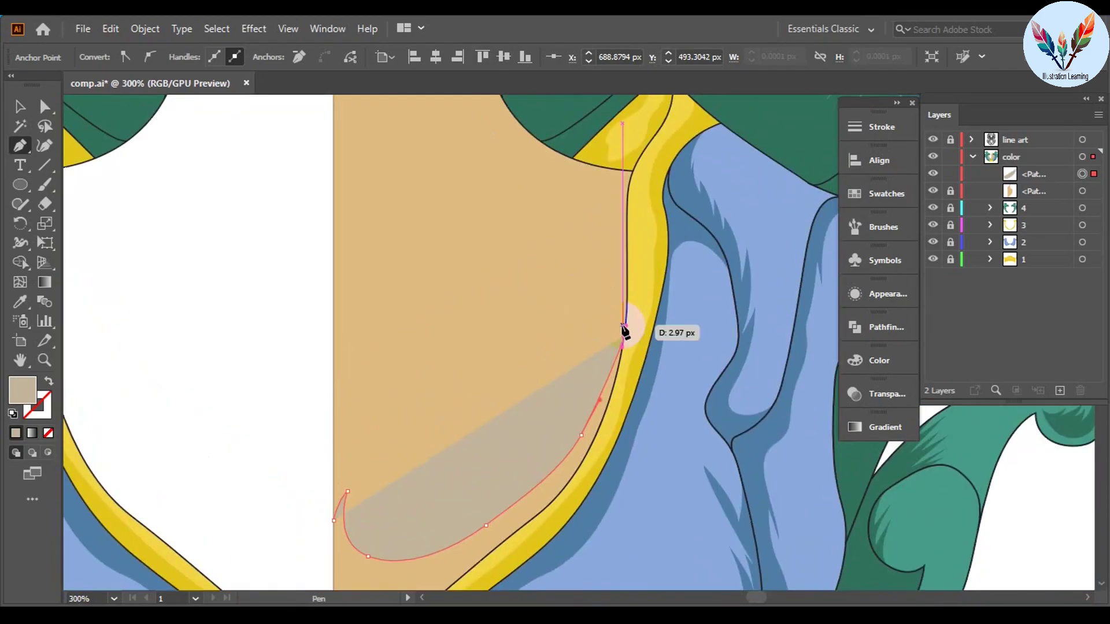
scroll(624, 331, "up", 2)
scroll(629, 347, "up", 1)
scroll(639, 230, "up", 1)
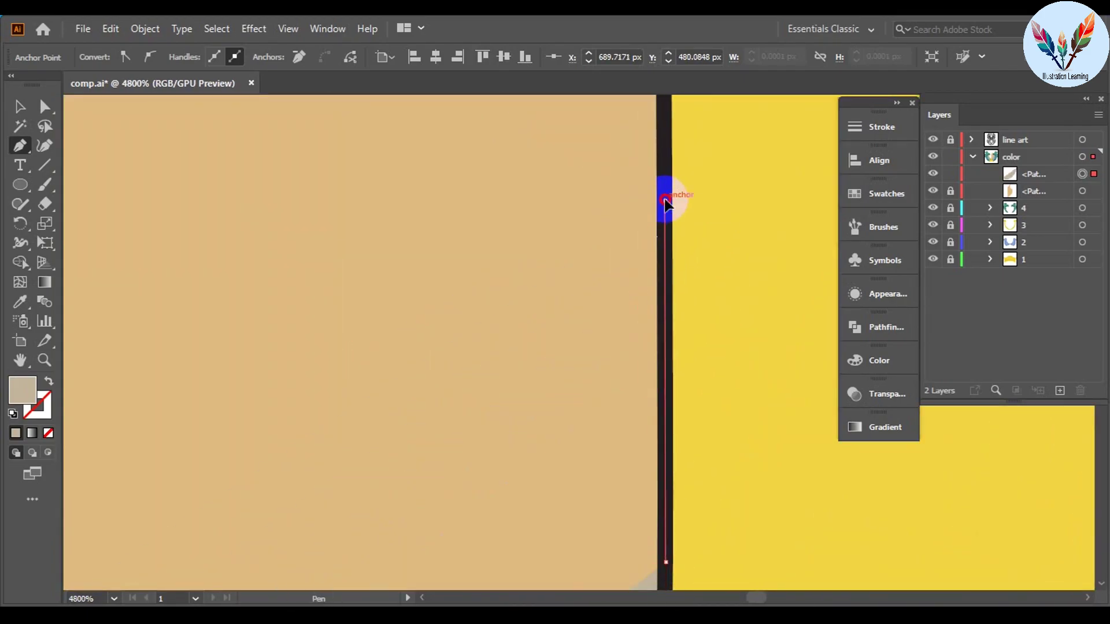
scroll(659, 174, "down", 3)
scroll(693, 376, "down", 2)
scroll(691, 327, "up", 1)
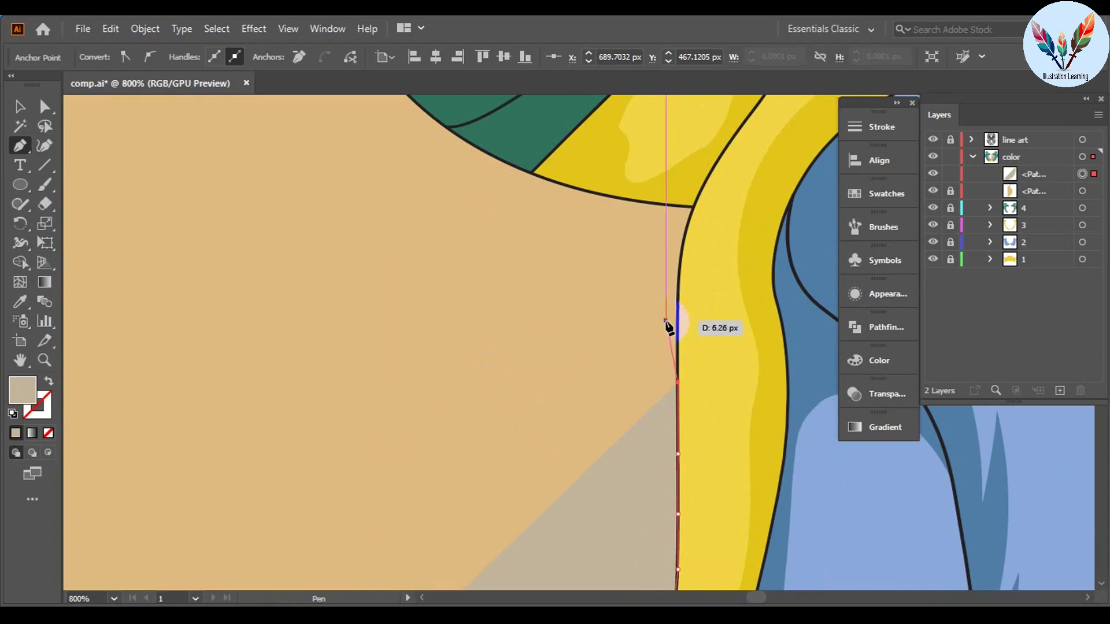
scroll(653, 302, "up", 1)
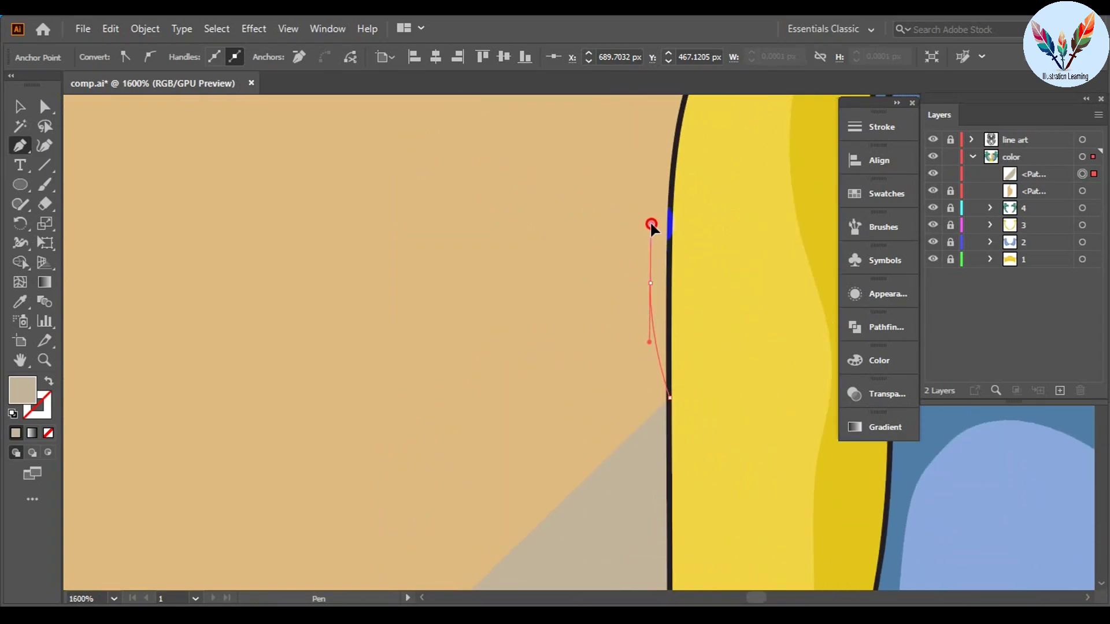
mouse_move(634, 265)
left_mouse_down()
mouse_move(685, 410)
mouse_move(709, 327)
left_mouse_up()
scroll(708, 327, "down", 3)
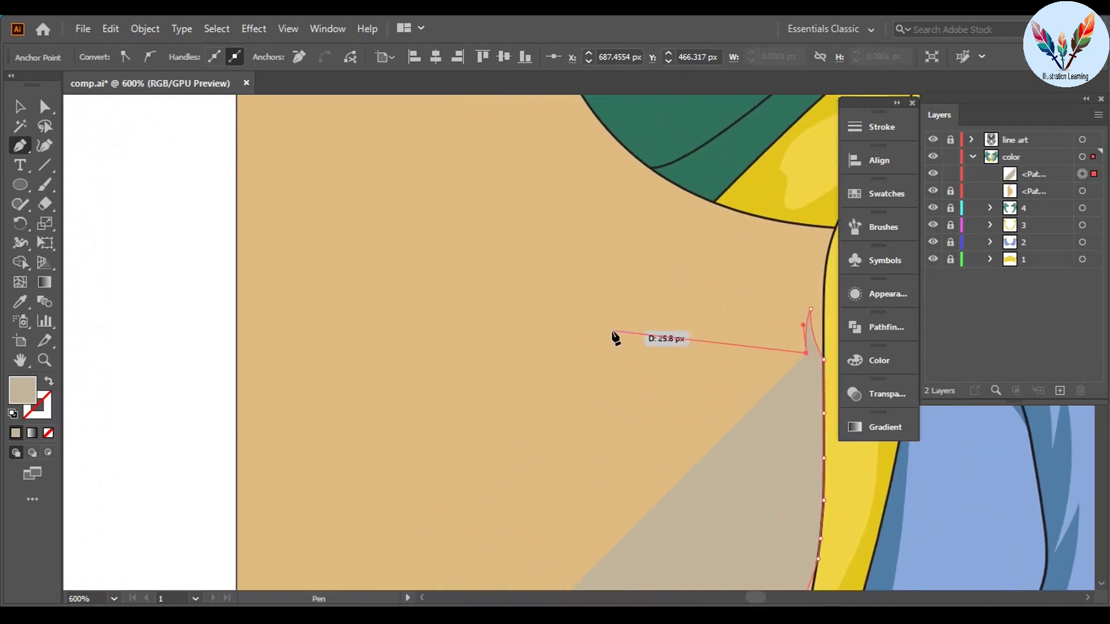
scroll(722, 351, "down", 2)
scroll(727, 297, "up", 1)
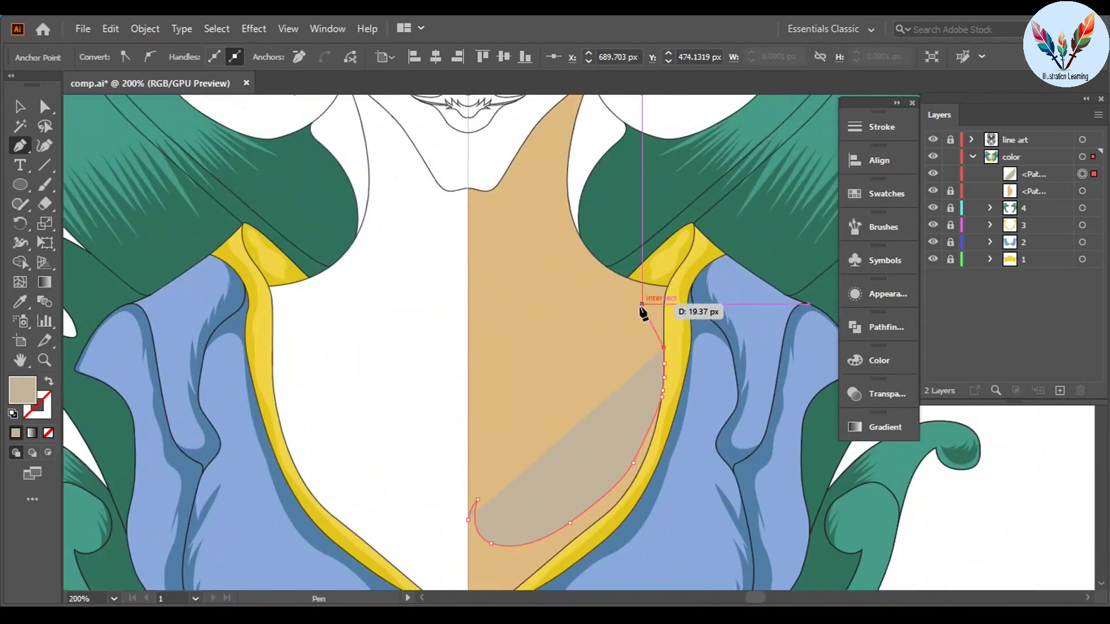
Step: Extend the shadow edge up the neck beside the cape and shape the first pointed crease tip
left_click_drag(634, 379, 617, 485)
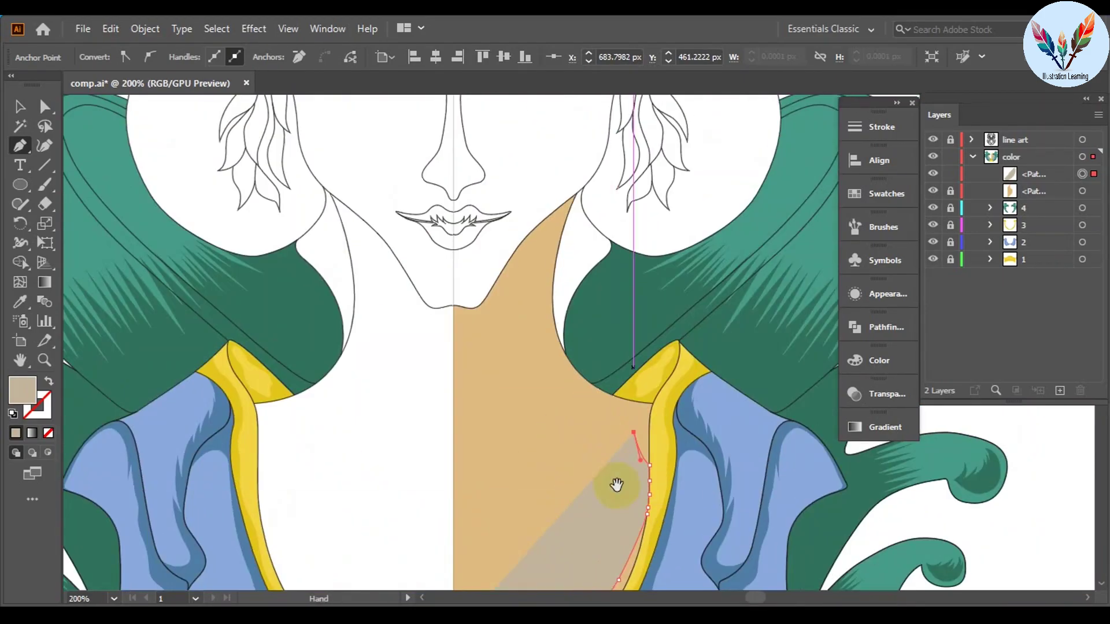
scroll(646, 426, "up", 5)
scroll(590, 310, "up", 2)
scroll(550, 272, "up", 2)
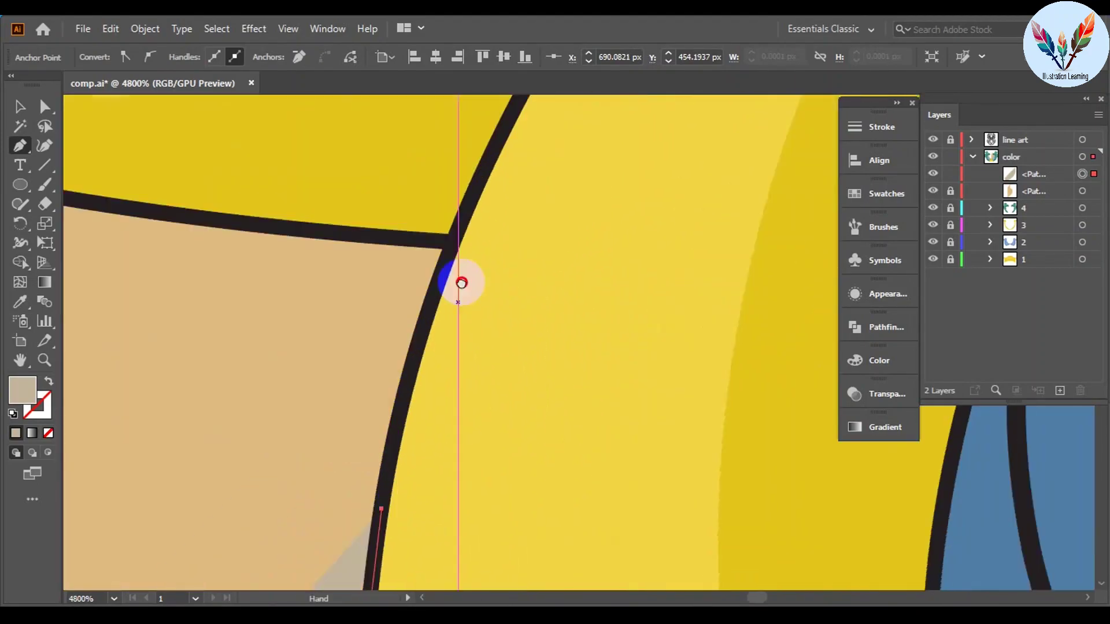
scroll(459, 279, "up", 2)
scroll(508, 414, "down", 1)
scroll(618, 409, "down", 2)
scroll(513, 421, "up", 2)
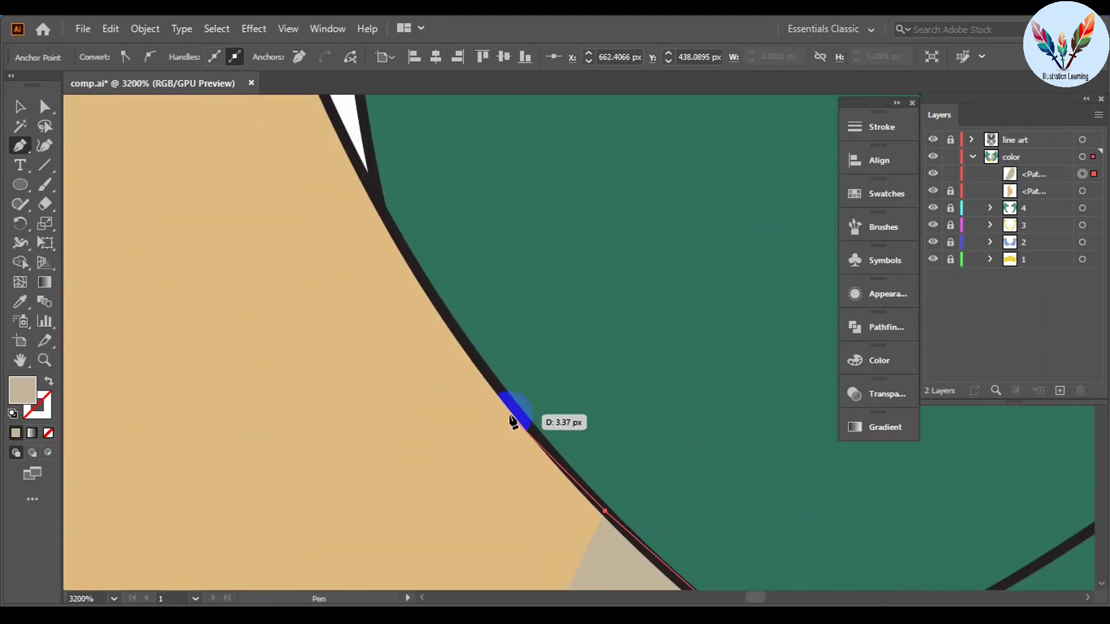
scroll(357, 172, "down", 5)
scroll(570, 393, "up", 2)
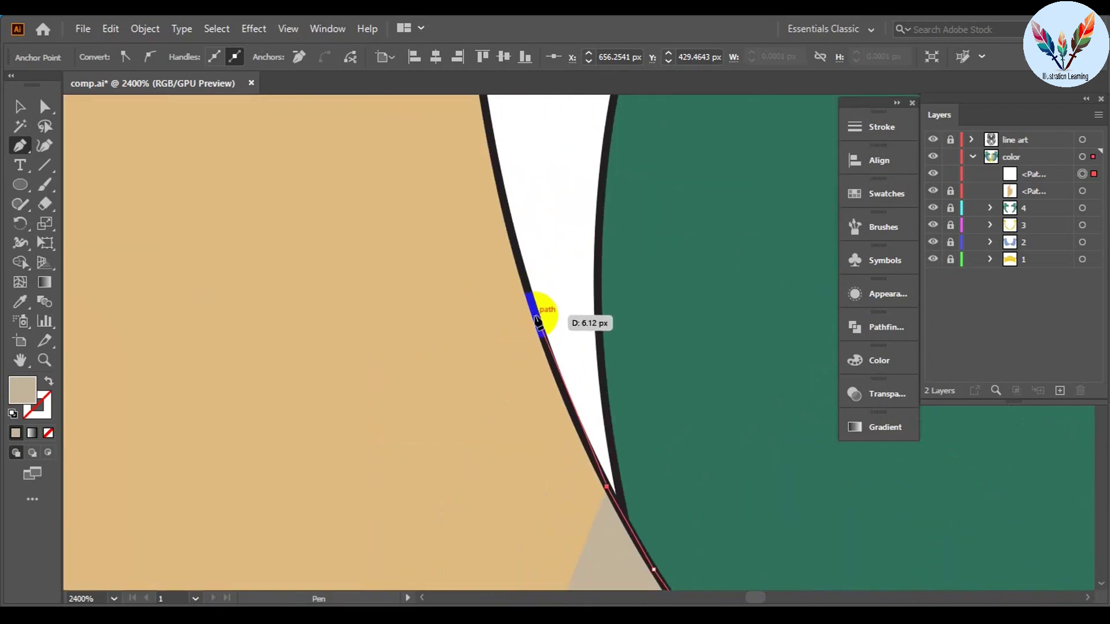
scroll(520, 243, "down", 2)
scroll(537, 286, "up", 1)
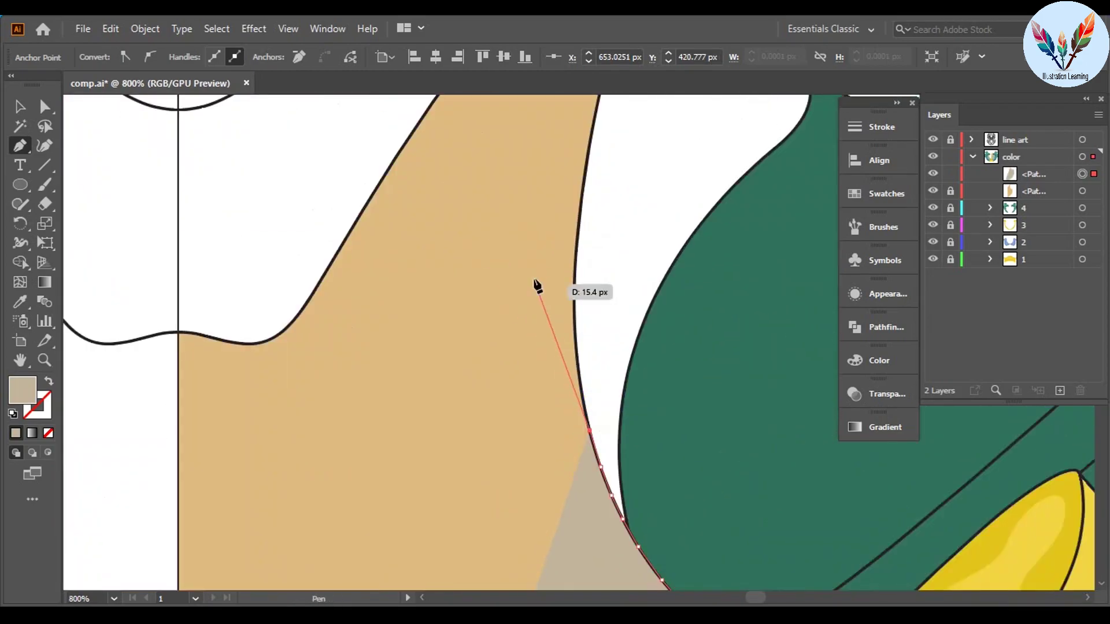
left_click(523, 194)
scroll(585, 396, "down", 3)
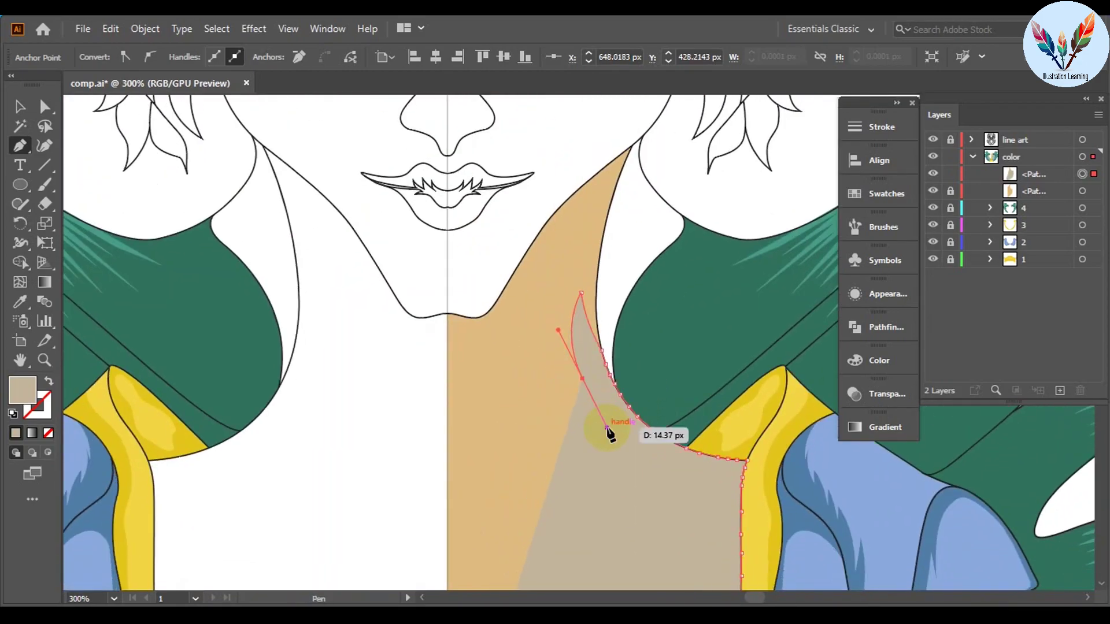
left_click(613, 347)
scroll(613, 347, "up", 2)
left_click_drag(581, 220, 560, 337)
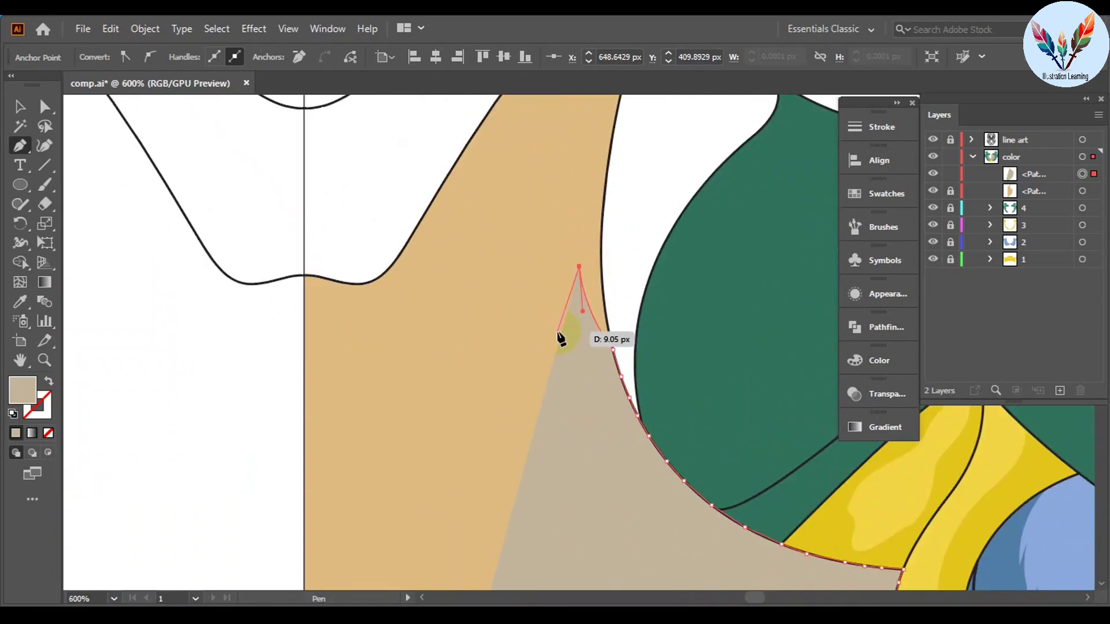
left_click_drag(590, 374, 606, 428)
scroll(625, 392, "down", 2)
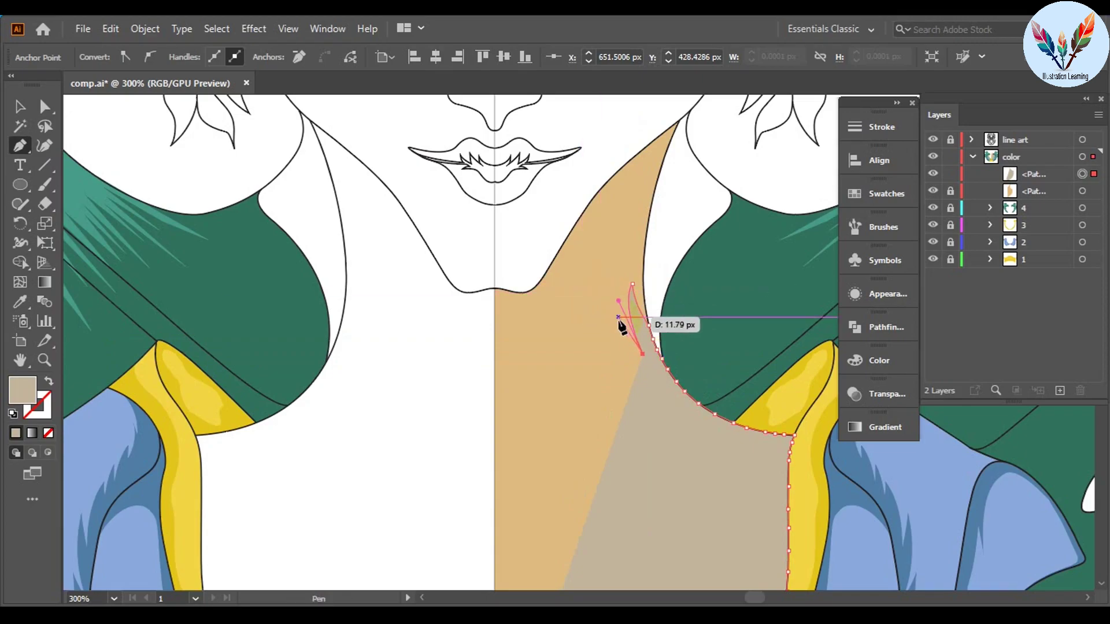
scroll(619, 327, "up", 3)
Step: Shape the second and third crease tips and close the shadow path at the centre line
left_click_drag(682, 414, 686, 425)
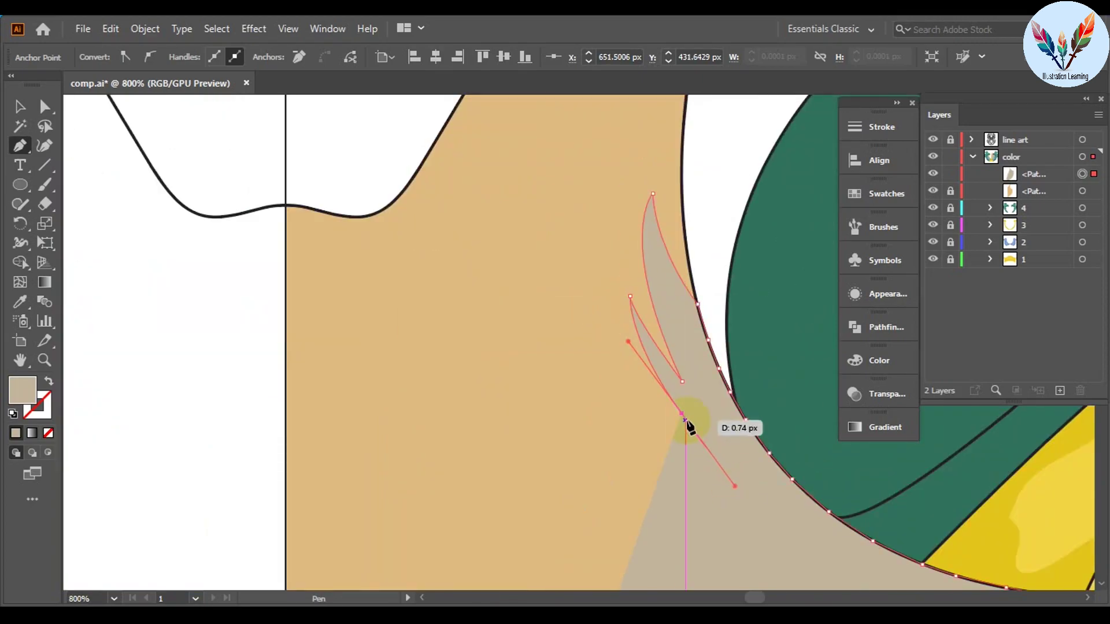
left_click_drag(608, 335, 602, 340)
left_click_drag(567, 280, 536, 179)
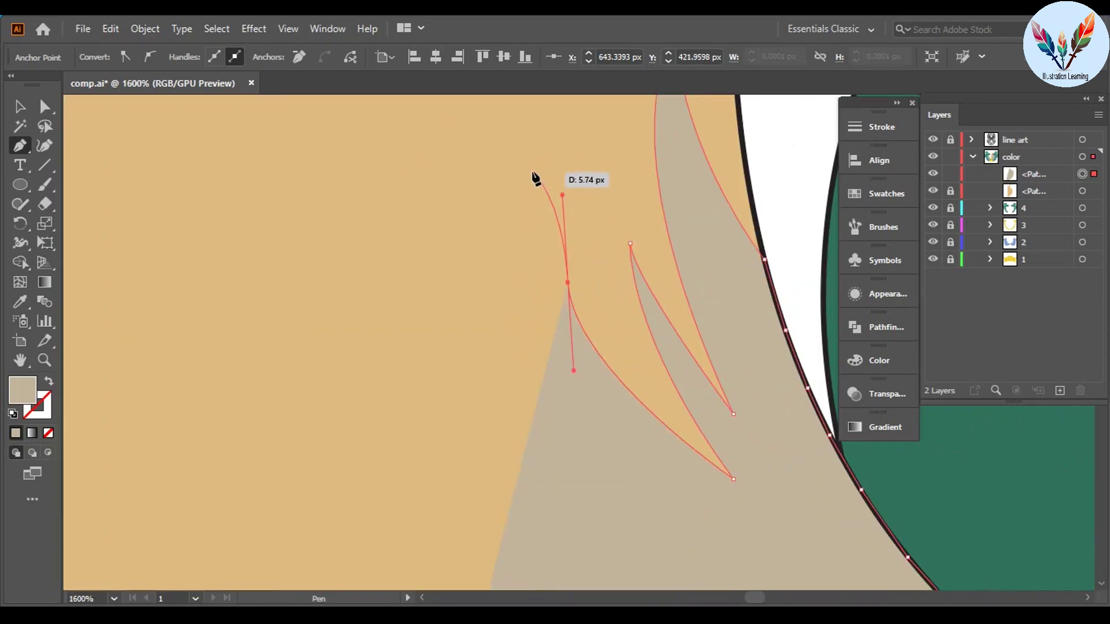
scroll(624, 341, "down", 1)
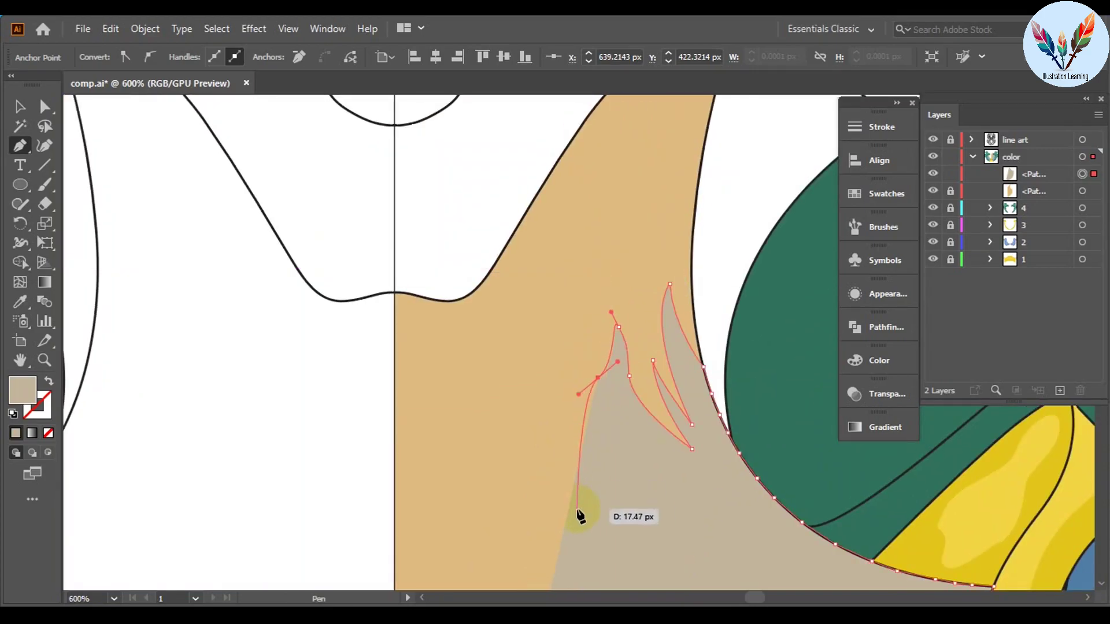
left_click_drag(635, 409, 634, 426)
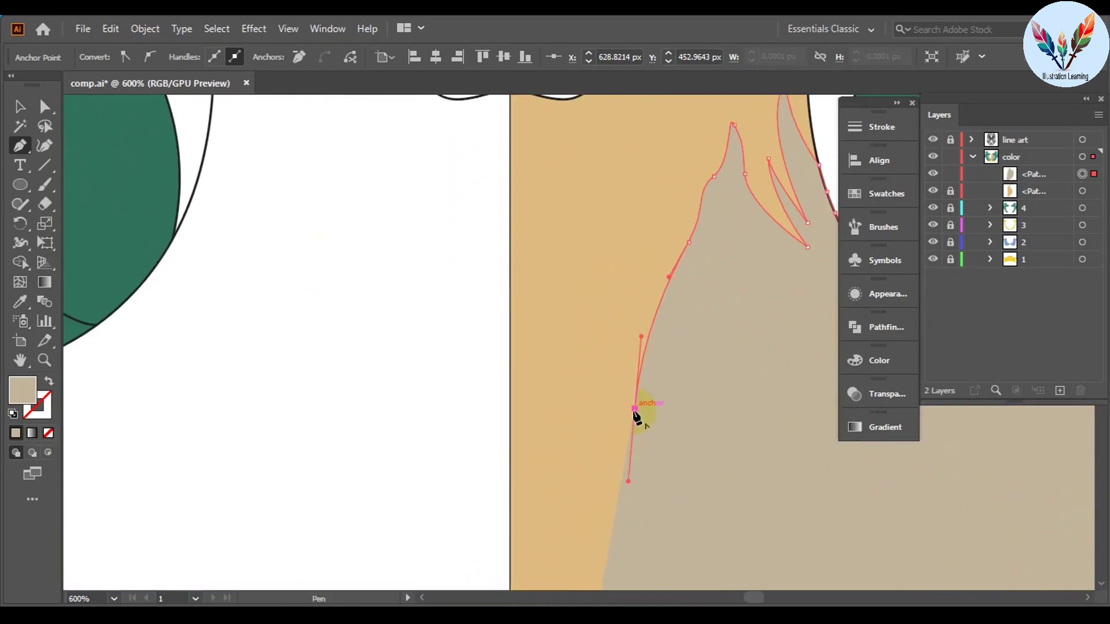
left_click(582, 251)
left_click_drag(566, 177, 538, 155)
left_click(510, 184)
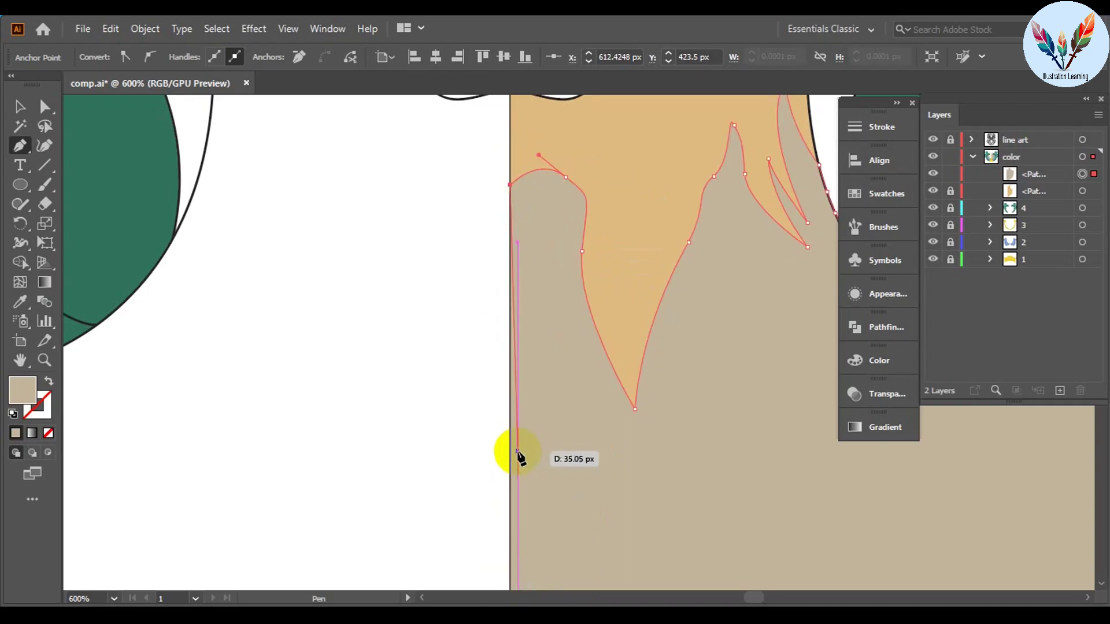
scroll(467, 368, "down", 3)
key("v")
key("ctrl+minus")
key("ctrl+minus")
key("ctrl+minus")
Step: Recolour the right chest overlay to pale cream EFE1A8 using the Color panel values
left_click(423, 413)
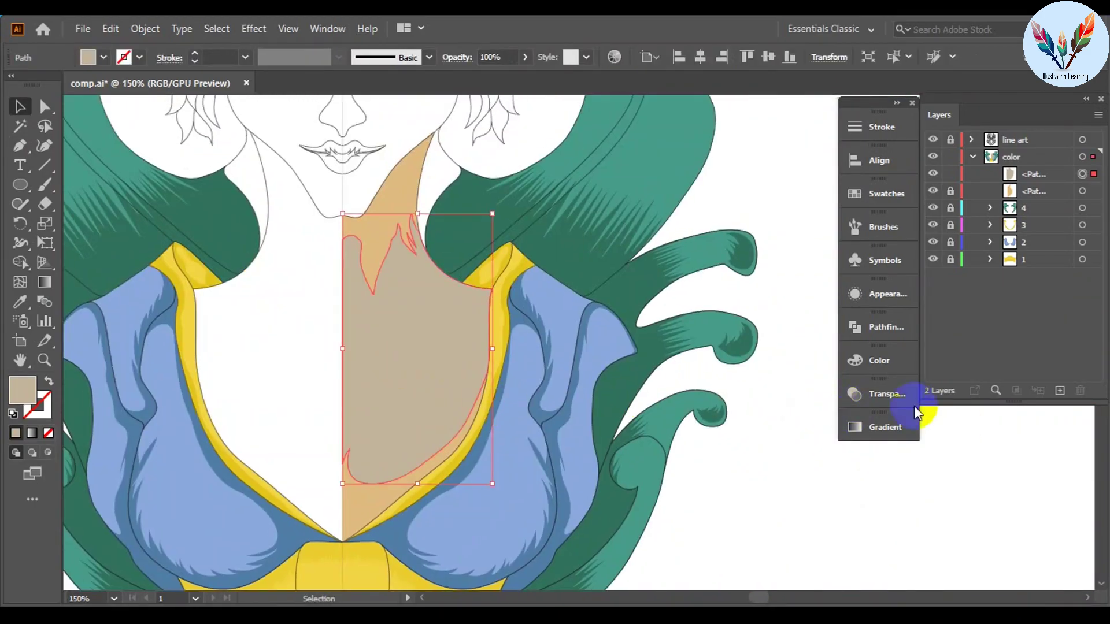
left_click(879, 360)
left_click(812, 378)
left_click(803, 406)
type("128")
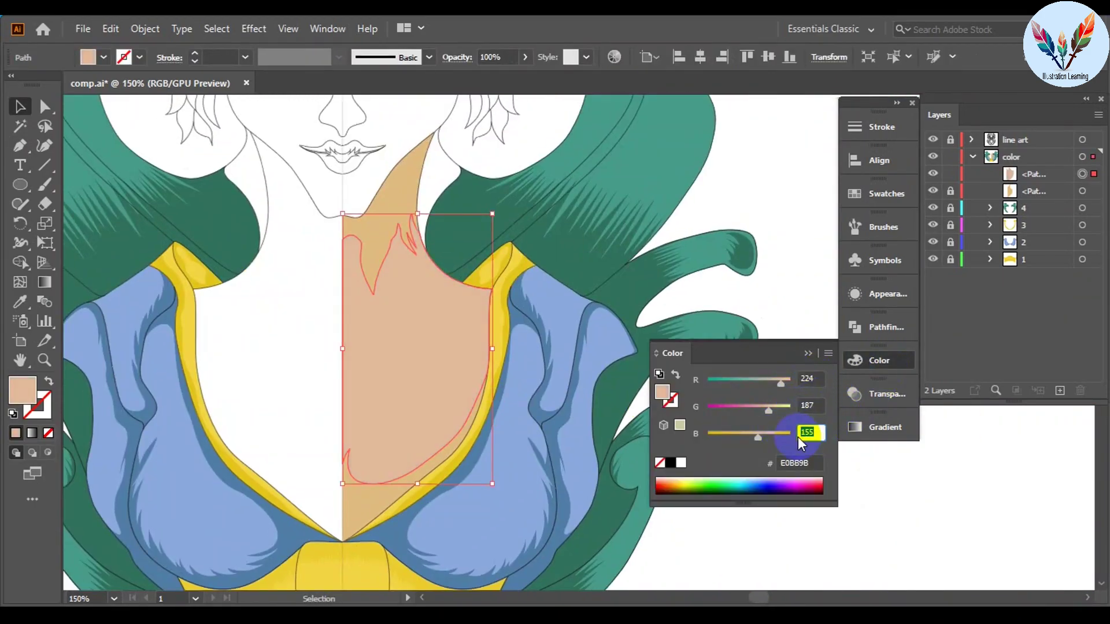
left_click(461, 379)
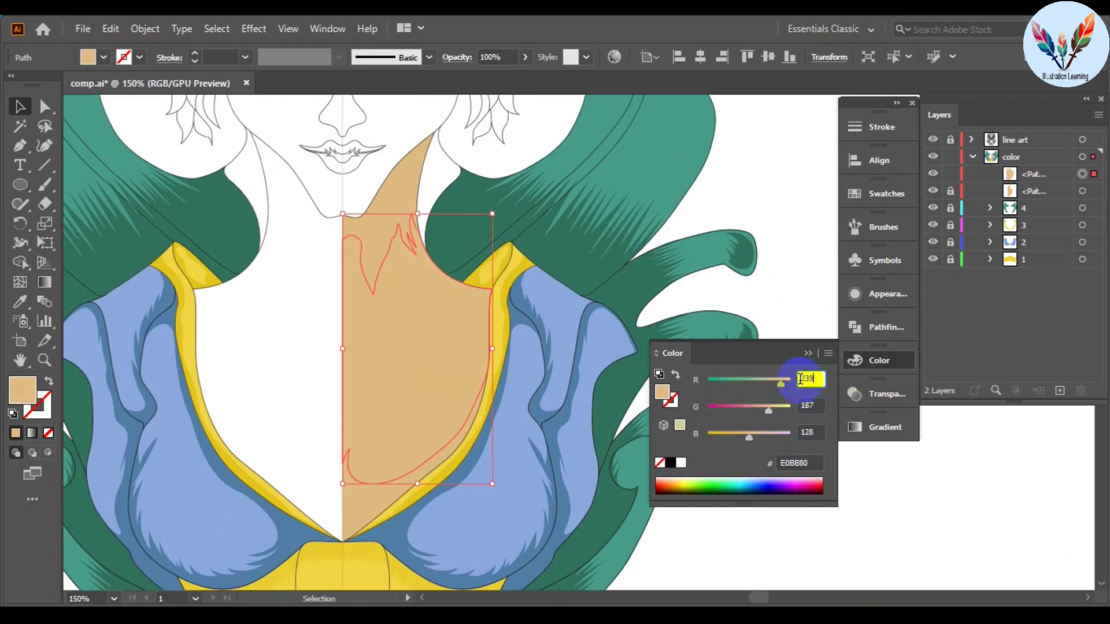
left_click(810, 406)
type("225")
key("Return")
key("ctrl+shift+a")
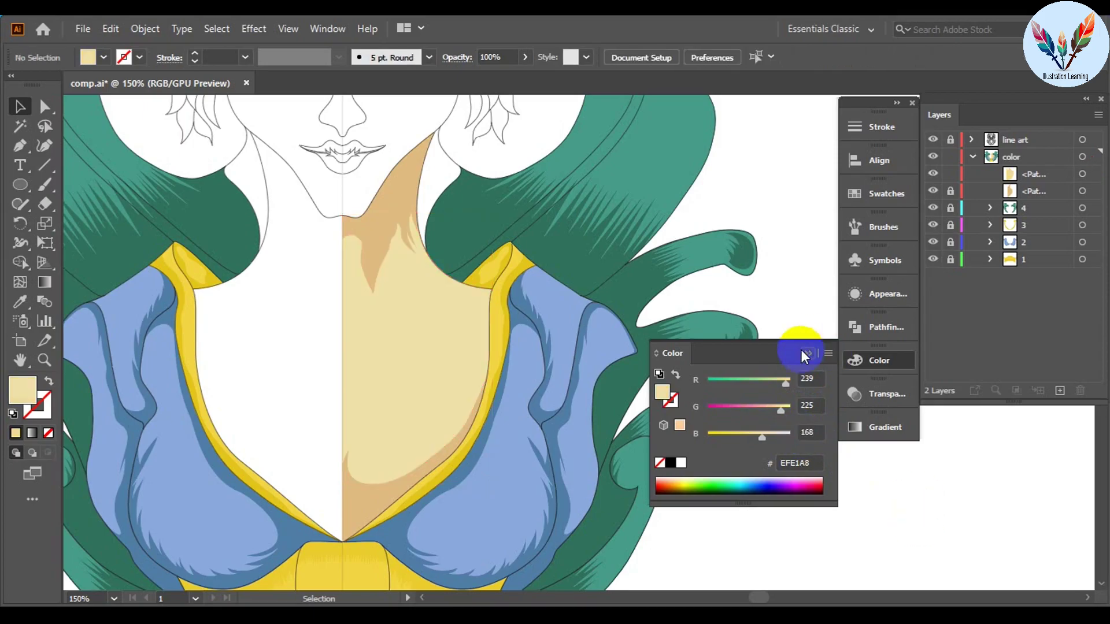
left_click(807, 353)
key("ctrl+0")
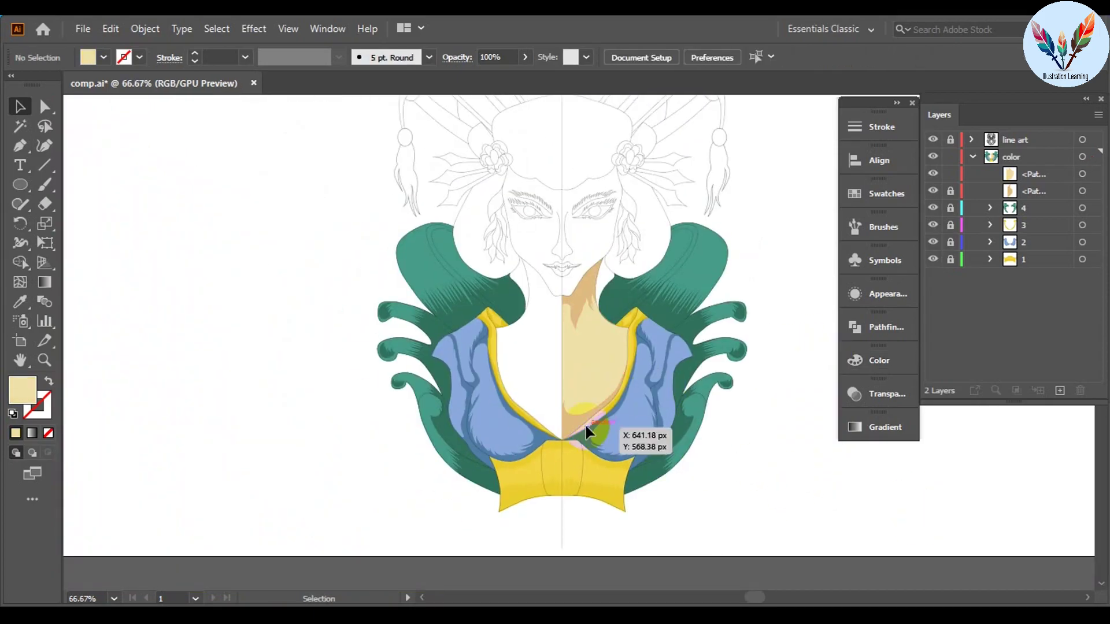
Step: Move a spike tip of the pale skin shape up and left where it meets the neck shading
scroll(632, 359, "up", 5)
key("a")
left_click(404, 364)
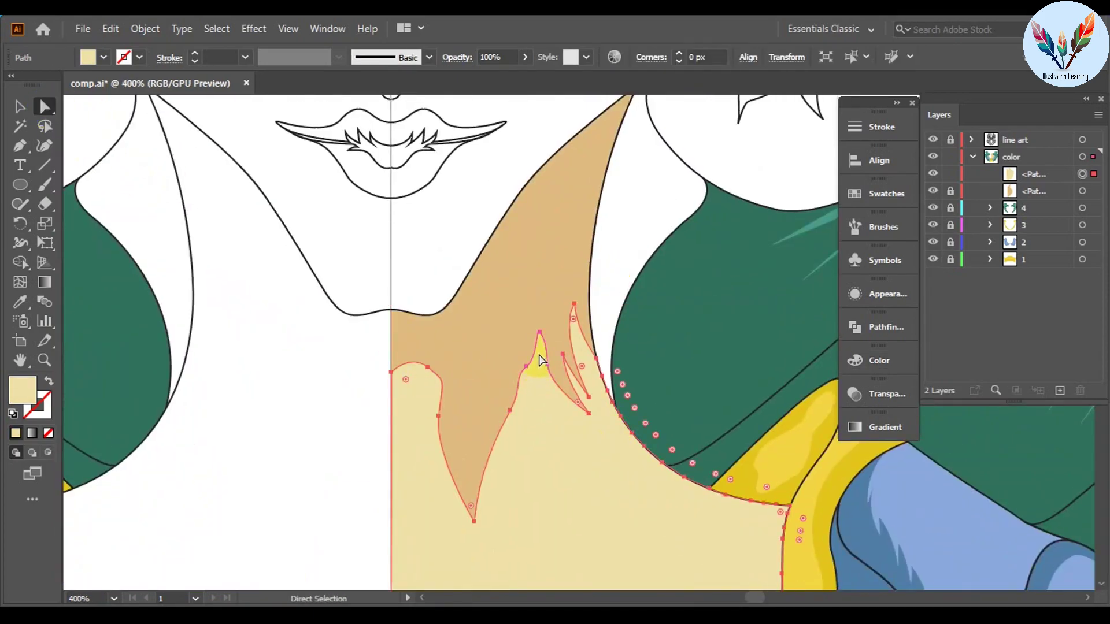
scroll(540, 361, "up", 1)
left_click_drag(539, 315, 519, 276)
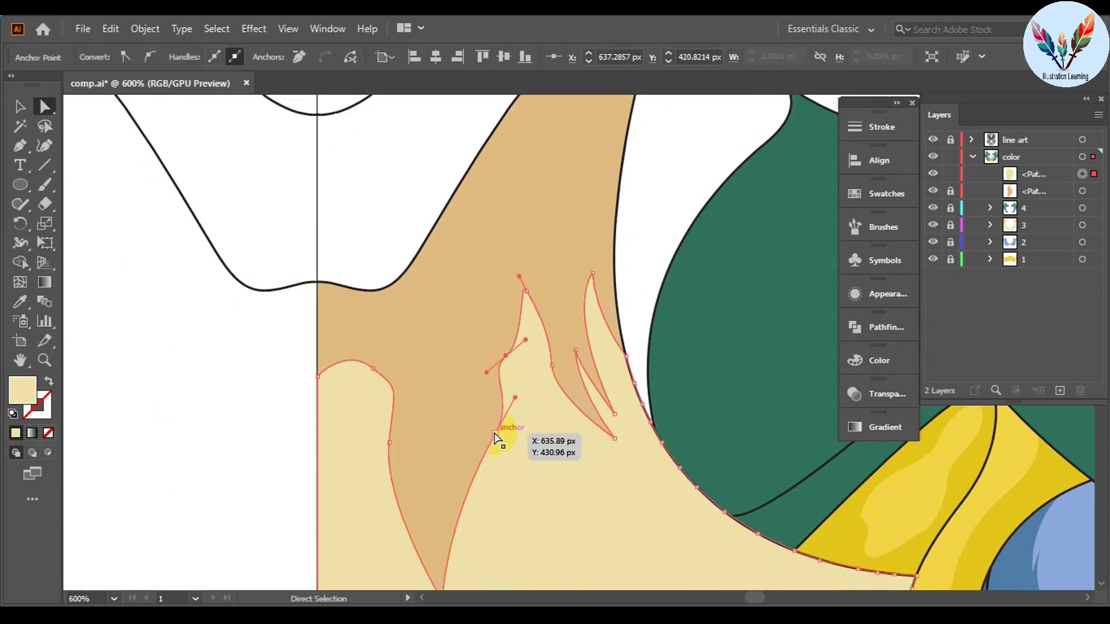
key("ctrl+1")
left_click(854, 526)
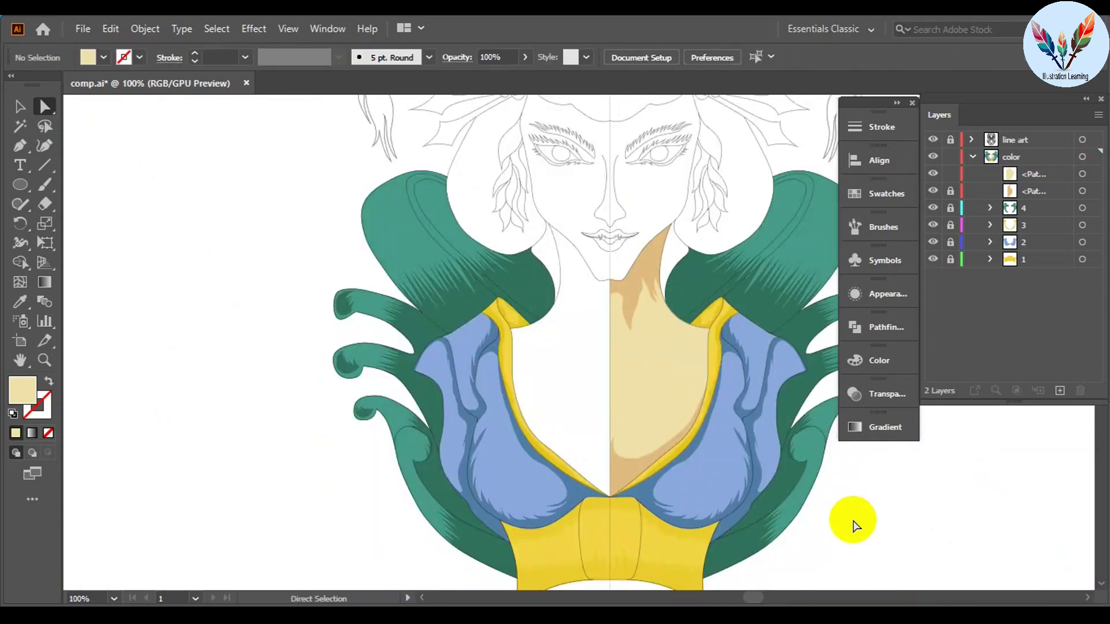
scroll(848, 513, "up", 2)
left_click(627, 426)
key("v")
left_click(74, 116)
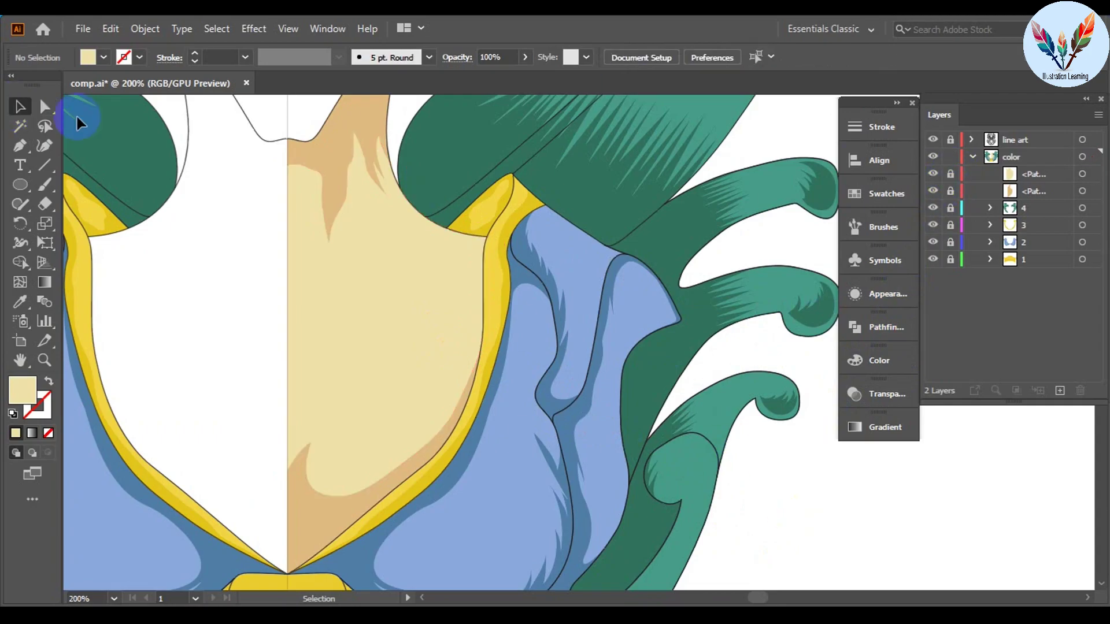
Step: Draw the first tan crescent crease on the chest and shift its notch point right
key("p")
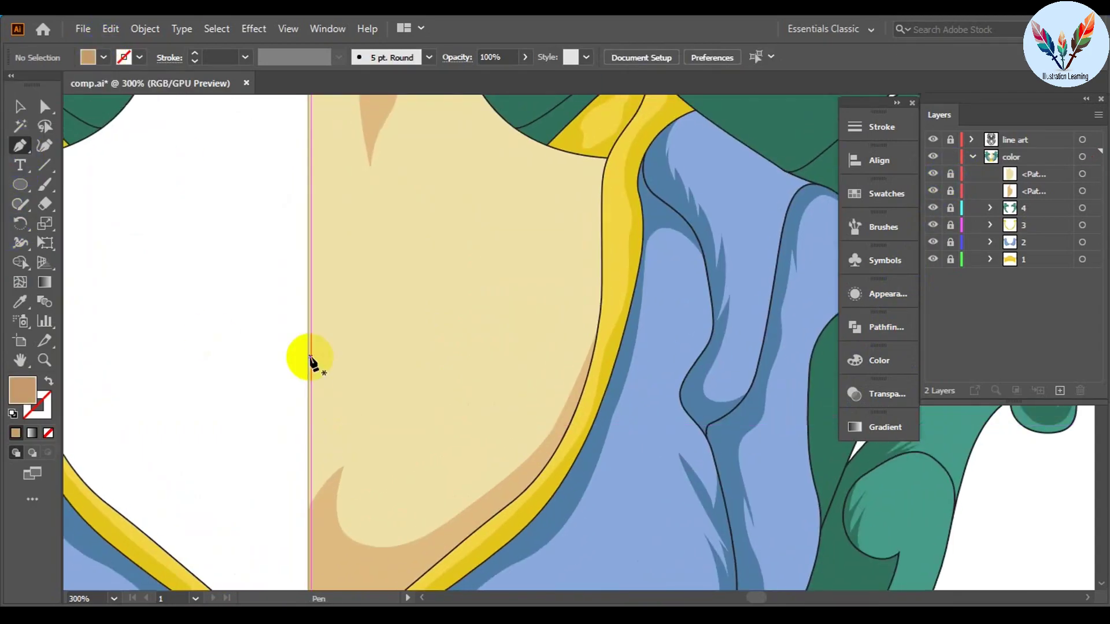
left_click(344, 429)
left_click_drag(412, 329, 397, 347)
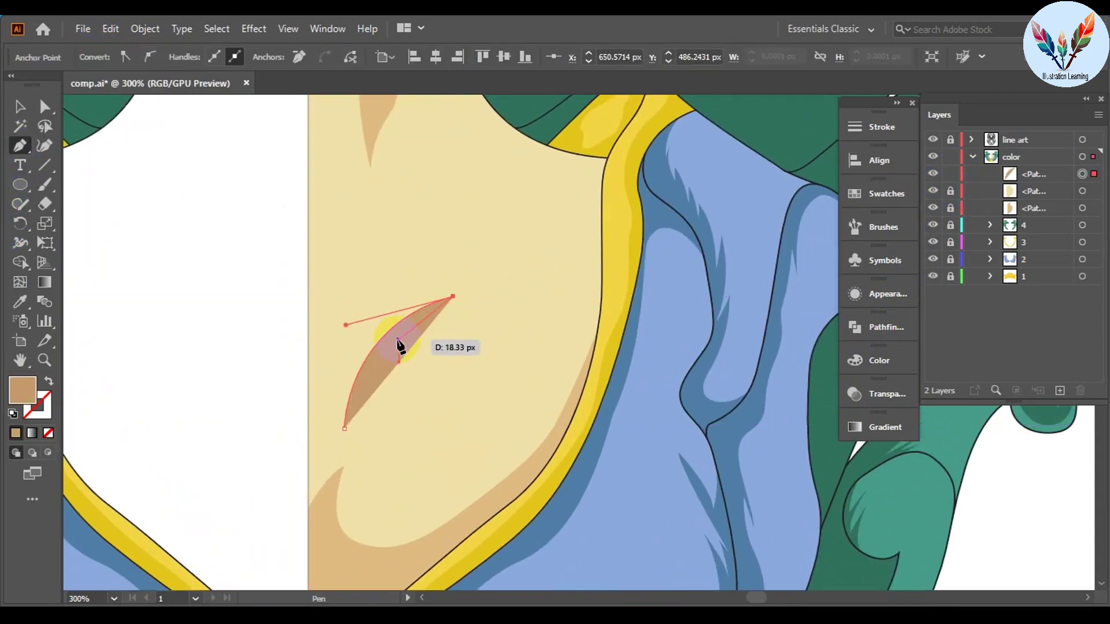
key("ctrl+equal")
key("ctrl+equal")
left_click_drag(455, 296, 530, 256)
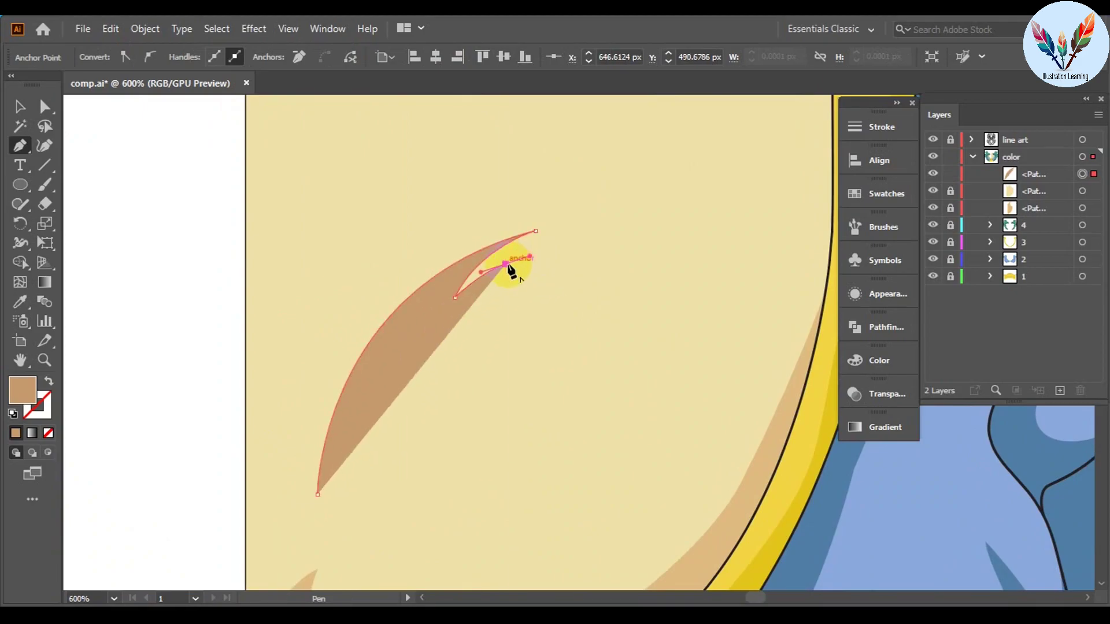
left_click_drag(315, 494, 318, 469)
key("a")
key("ctrl+equal")
key("ctrl+equal")
key("ctrl+equal")
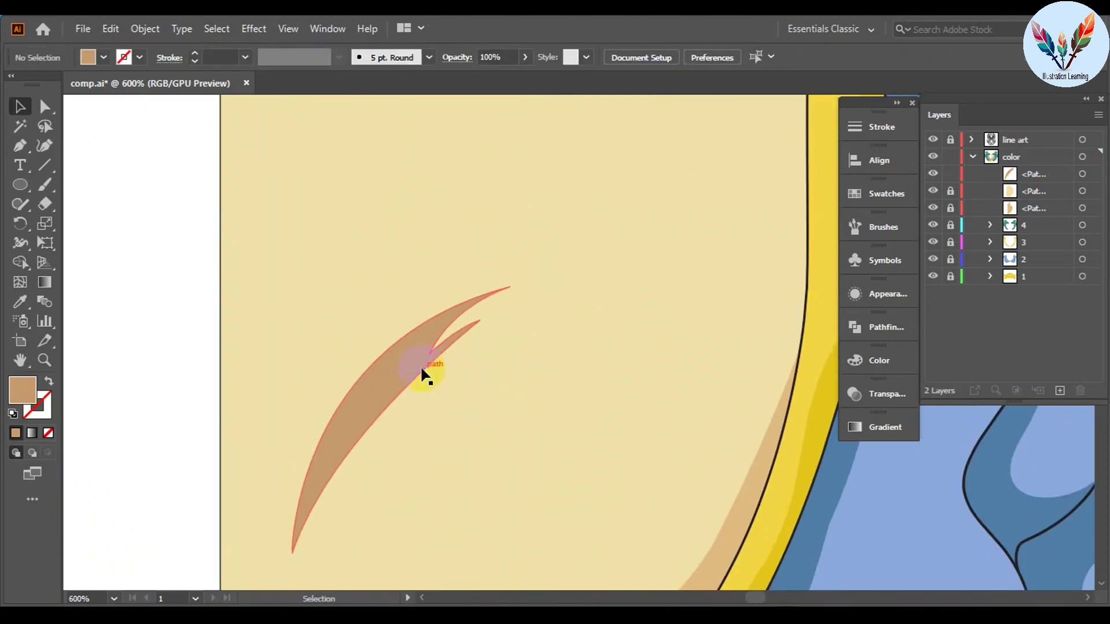
left_click_drag(575, 229, 607, 231)
key("ctrl+minus")
key("ctrl+equal")
left_click(397, 446)
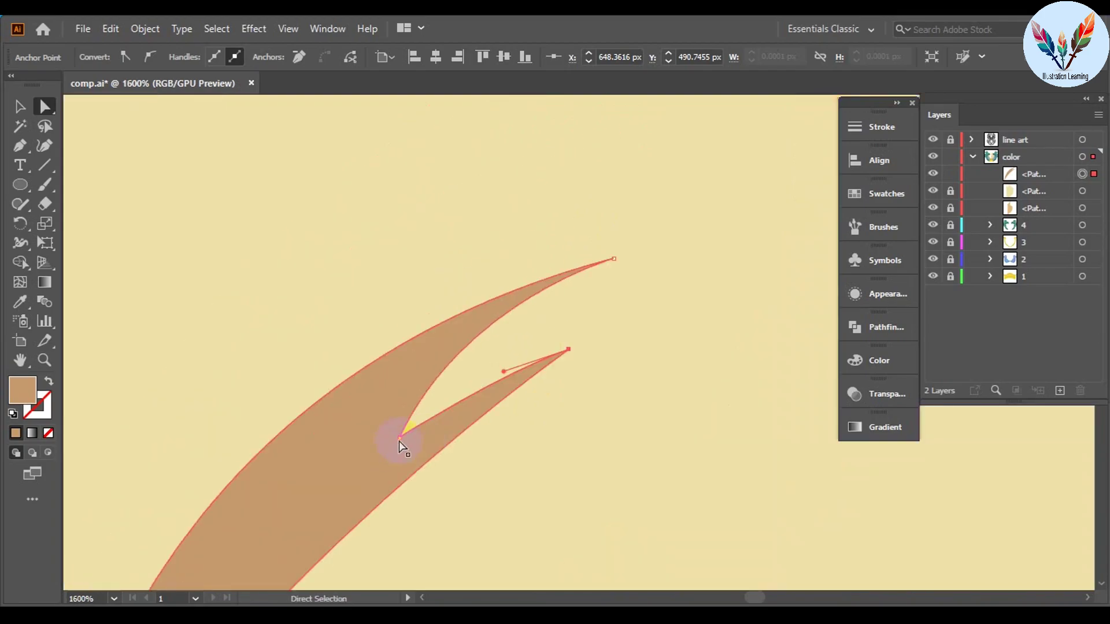
left_click(649, 490)
Step: Draw a second tan crease shape above the first, curving back to a pointed tip
key("ctrl+minus")
key("ctrl+minus")
key("ctrl+minus")
key("p")
scroll(523, 363, "right", 2)
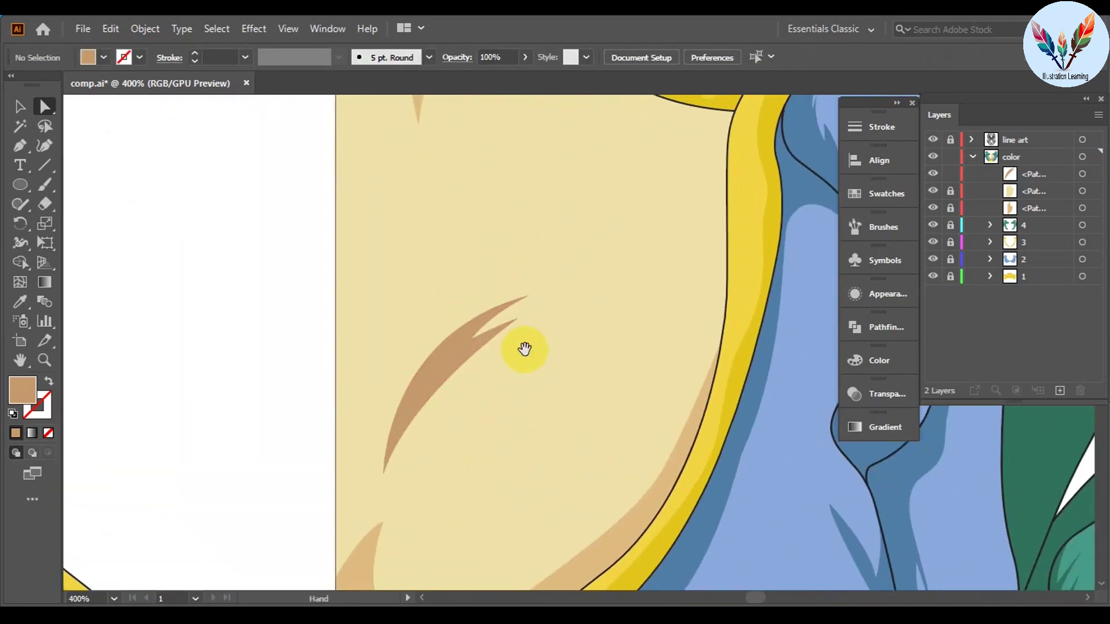
scroll(530, 341, "up", 3)
left_click(442, 281)
left_click_drag(516, 316, 563, 313)
left_click_drag(650, 367, 681, 433)
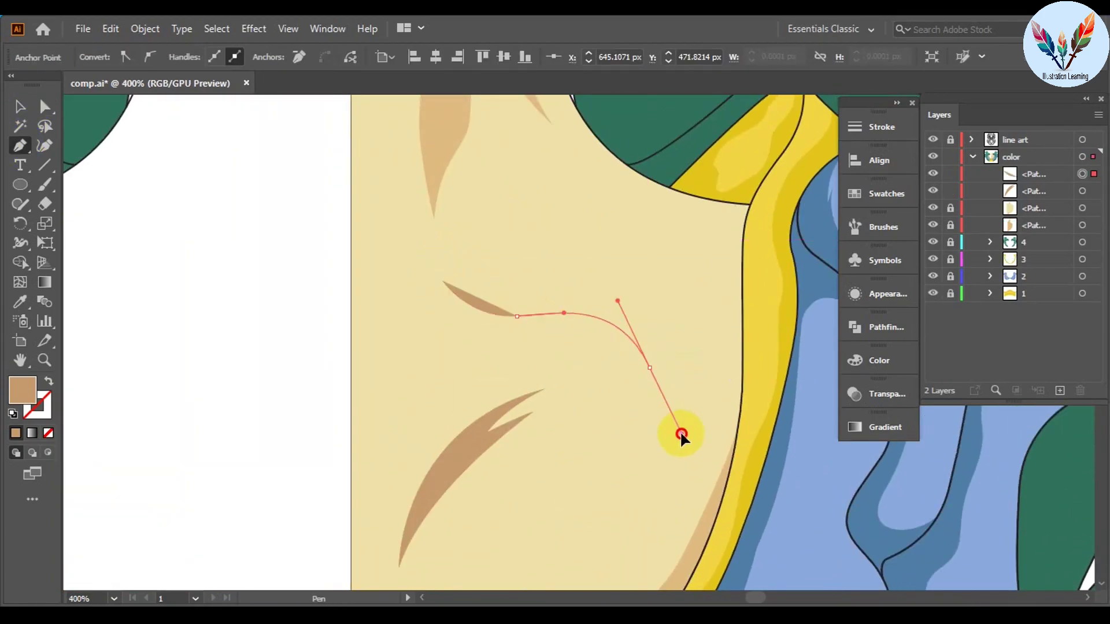
left_click_drag(659, 391, 681, 449)
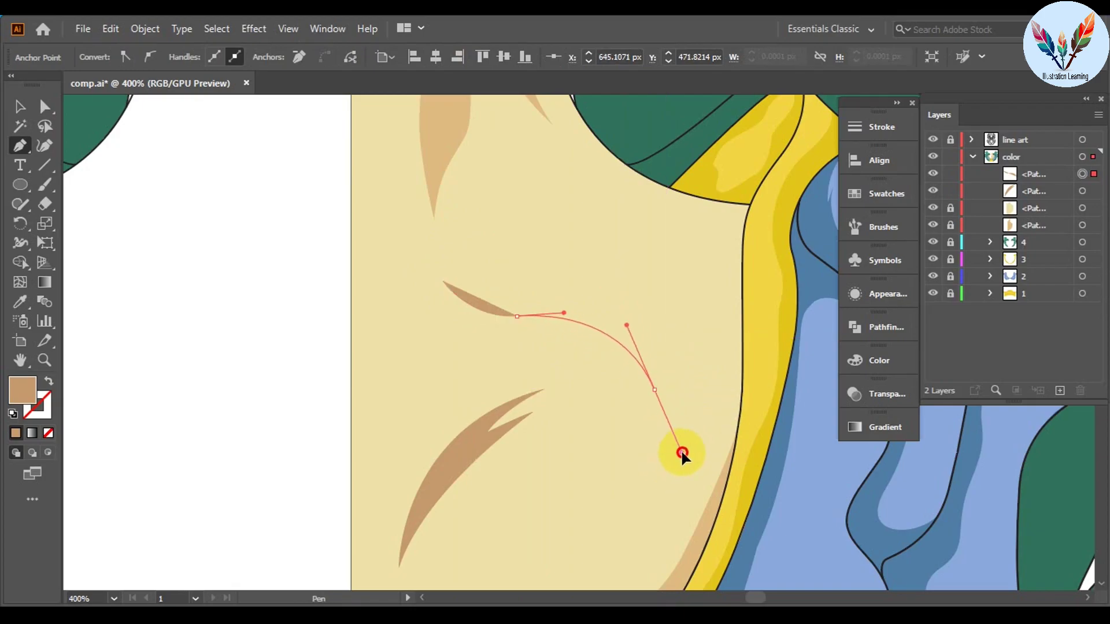
key("ctrl+equal")
left_click_drag(609, 344, 629, 312)
left_click_drag(589, 295, 506, 287)
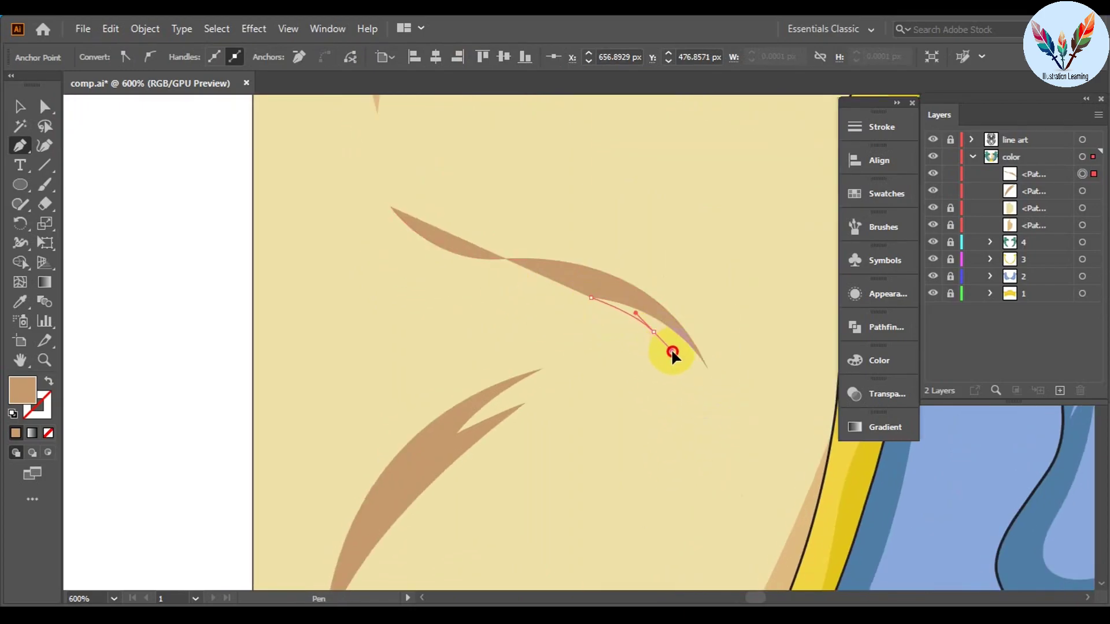
left_click_drag(672, 352, 650, 345)
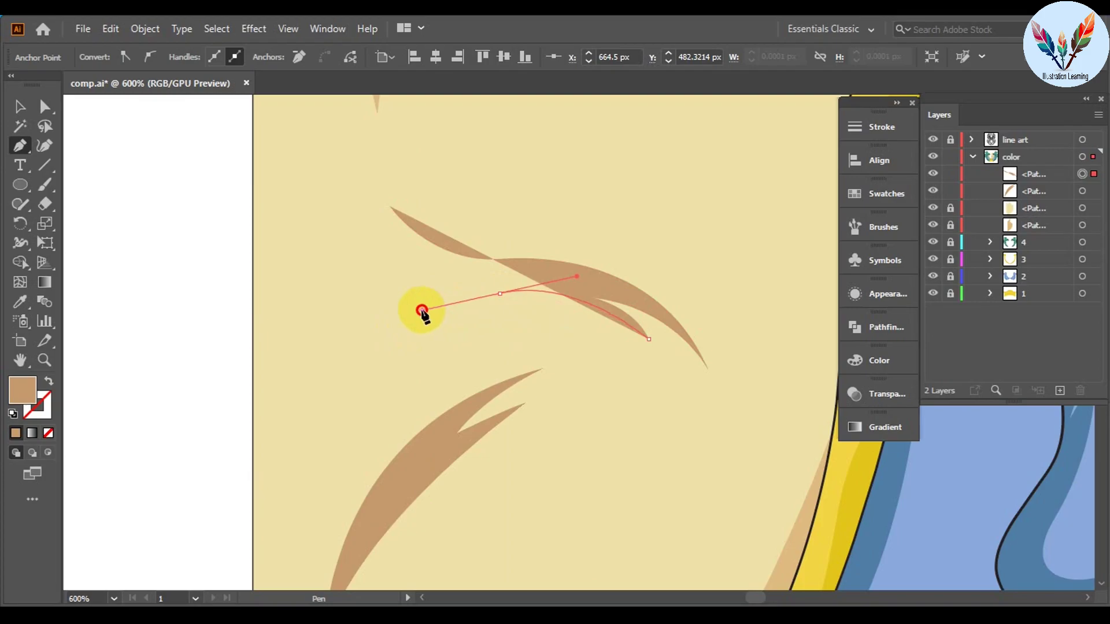
left_click(391, 207)
Step: Smooth the second crease's curve and nudge it into place beside the first
key("a")
scroll(581, 314, "up", 3, "alt")
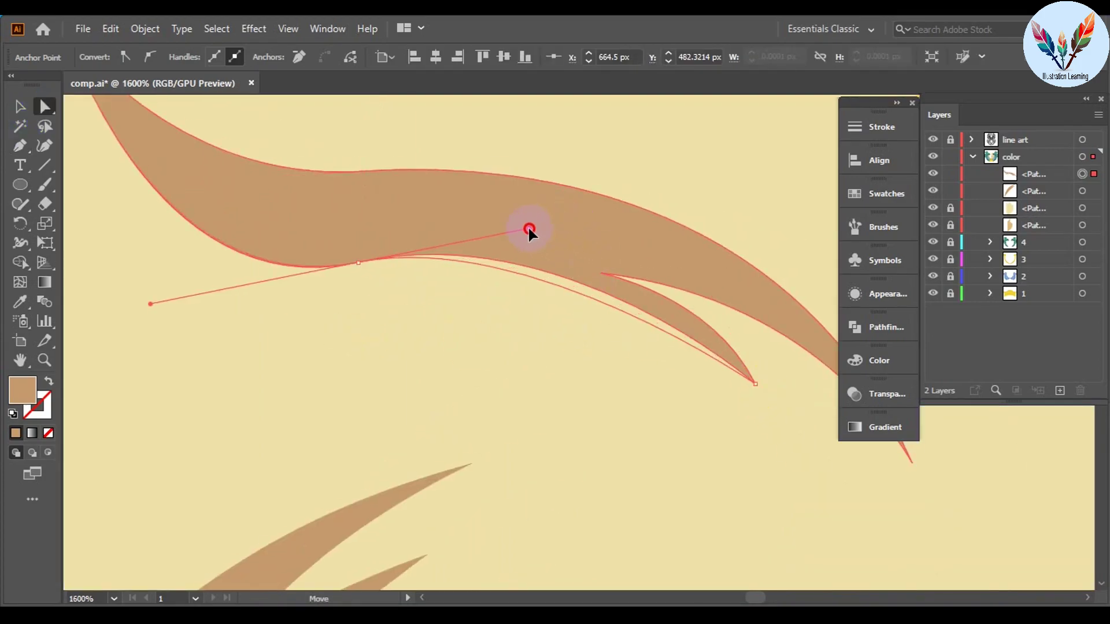
left_click_drag(528, 228, 715, 322)
scroll(723, 359, "down", 5)
key("v")
left_click_drag(586, 371, 584, 370)
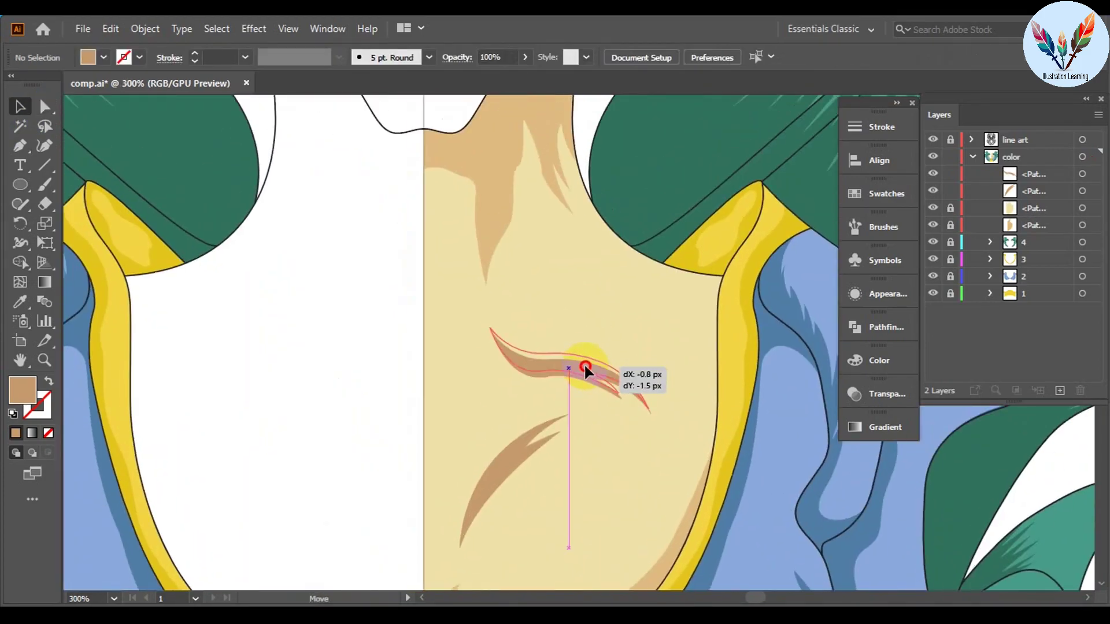
left_click(646, 425)
scroll(646, 424, "down", 2, "alt")
left_click(584, 335)
left_click(561, 401, "shift")
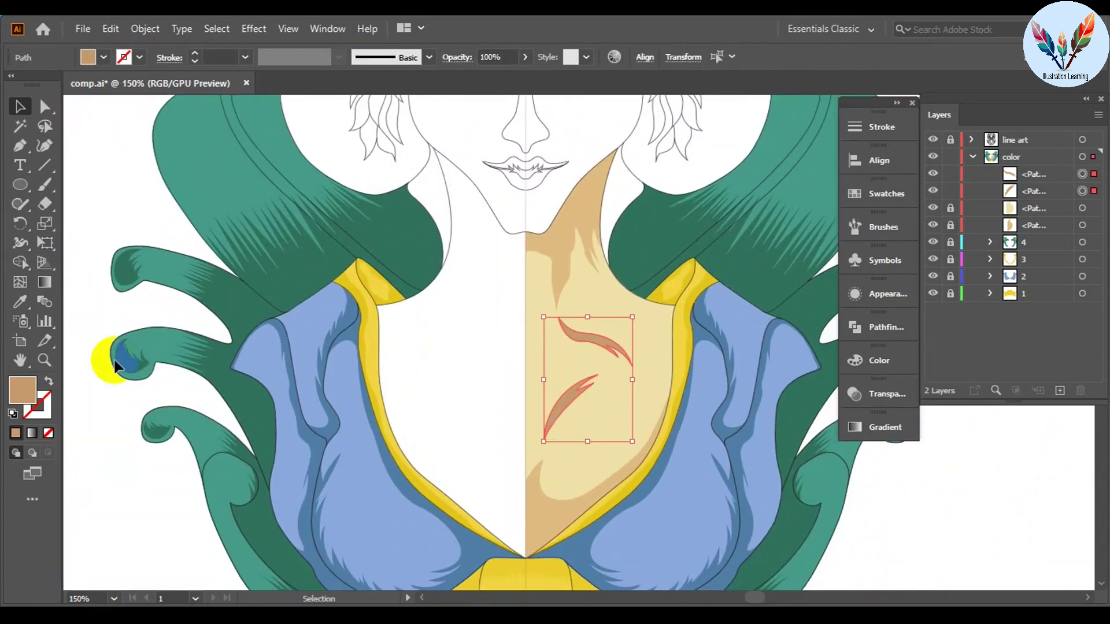
left_click(515, 247)
scroll(515, 247, "down", 2)
scroll(705, 477, "up", 2)
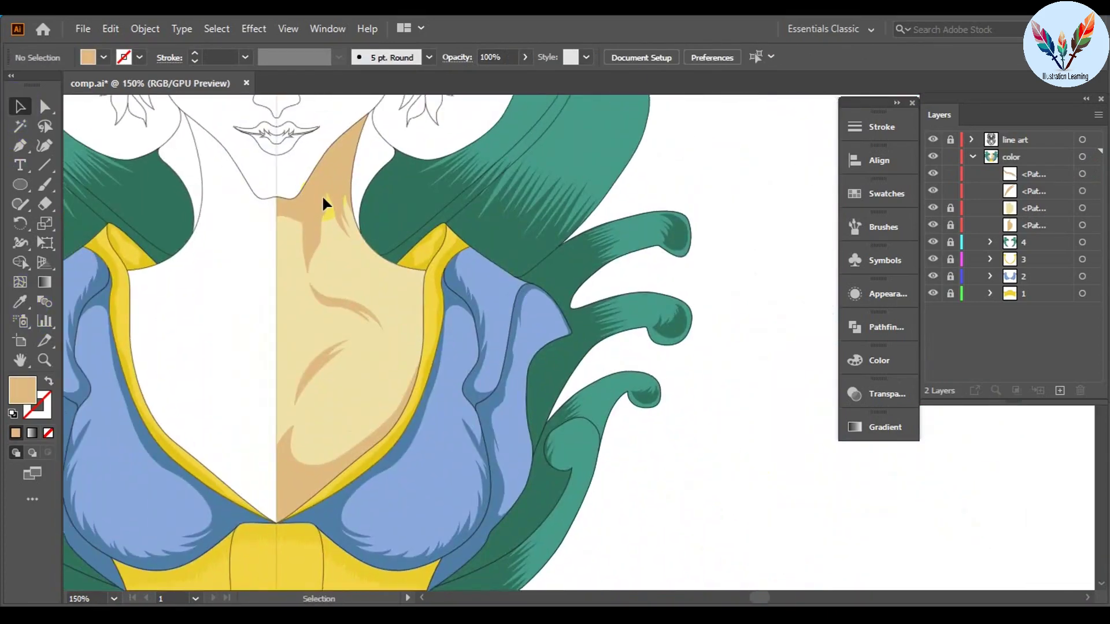
Step: Unlock both skin sublayers and retune the chest skin fill to warm tan E0BE80
left_click(950, 225)
left_click(950, 207)
left_click(1081, 225)
left_click(878, 360)
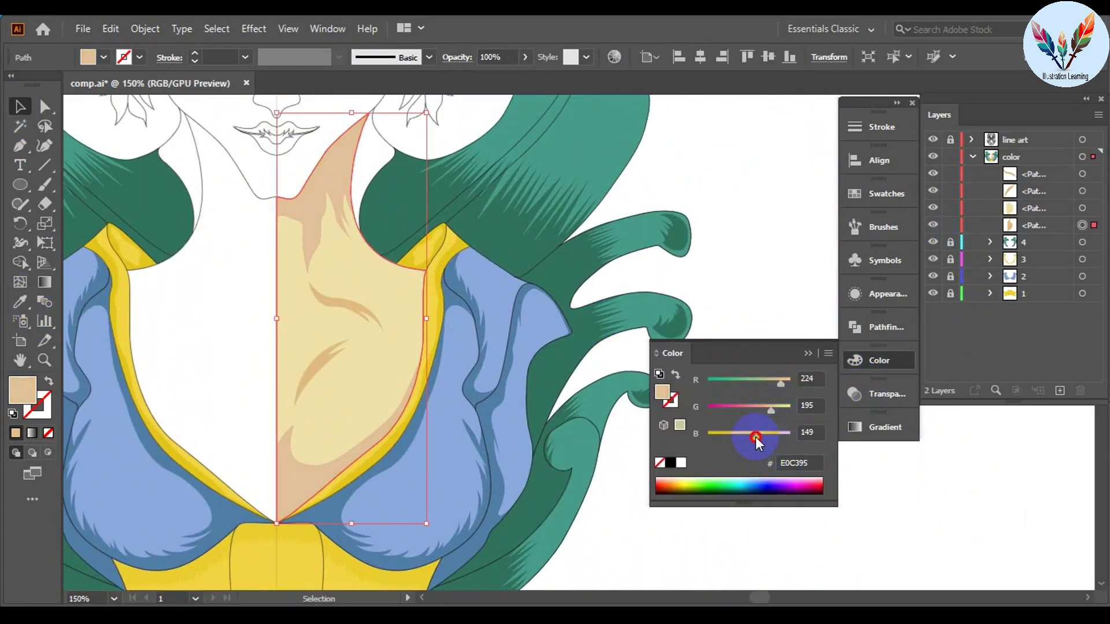
left_click_drag(755, 437, 756, 437)
left_click_drag(786, 383, 778, 386)
left_click(738, 297)
Step: Inspect the neck shading shape and the whole figure at several zoom levels
key("ctrl+0")
key("ctrl+1")
left_click(389, 273)
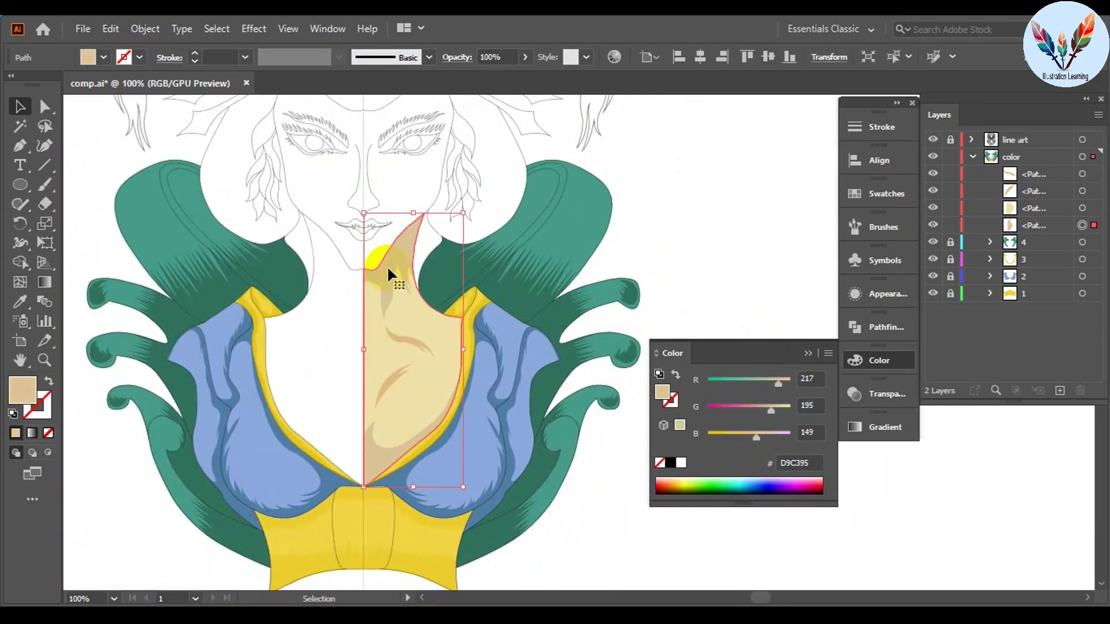
key("i")
key("v")
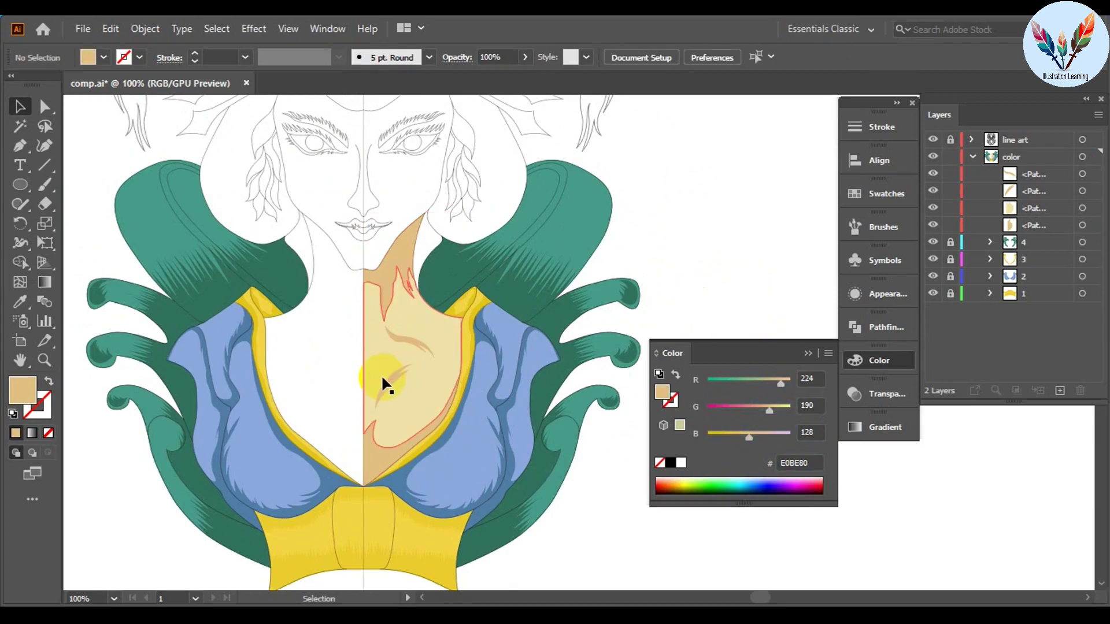
left_click(383, 383)
left_click(735, 264)
key("ctrl+minus")
key("ctrl+plus")
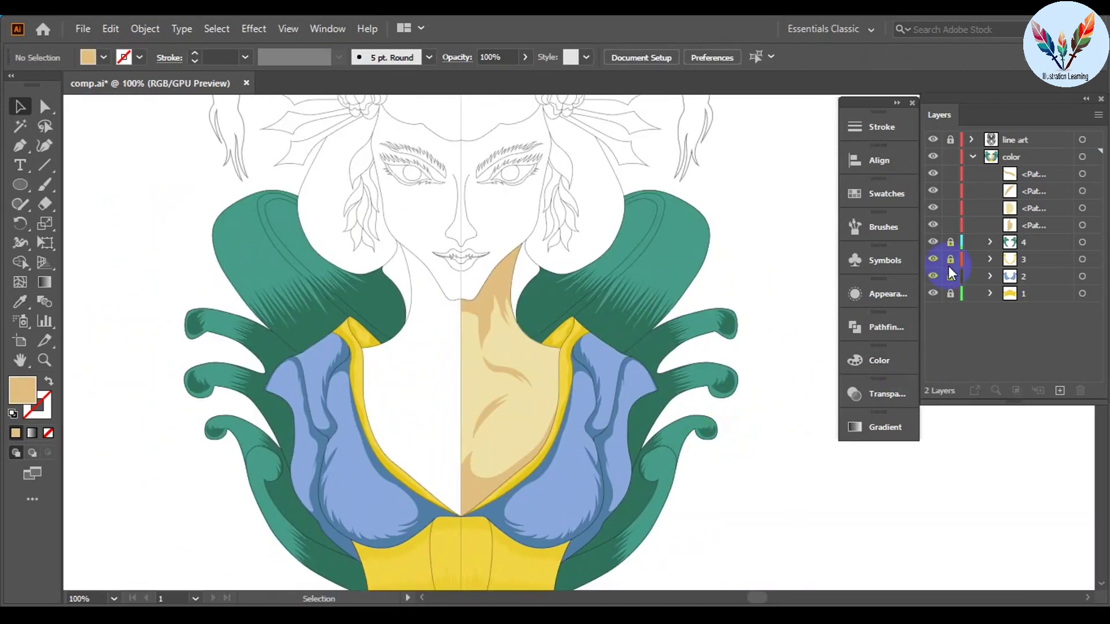
Step: Draw a first no-fill black crease stroke near the chest bottom with a tapered width profile
scroll(490, 502, "up", 3)
left_click(103, 56)
left_click(186, 227)
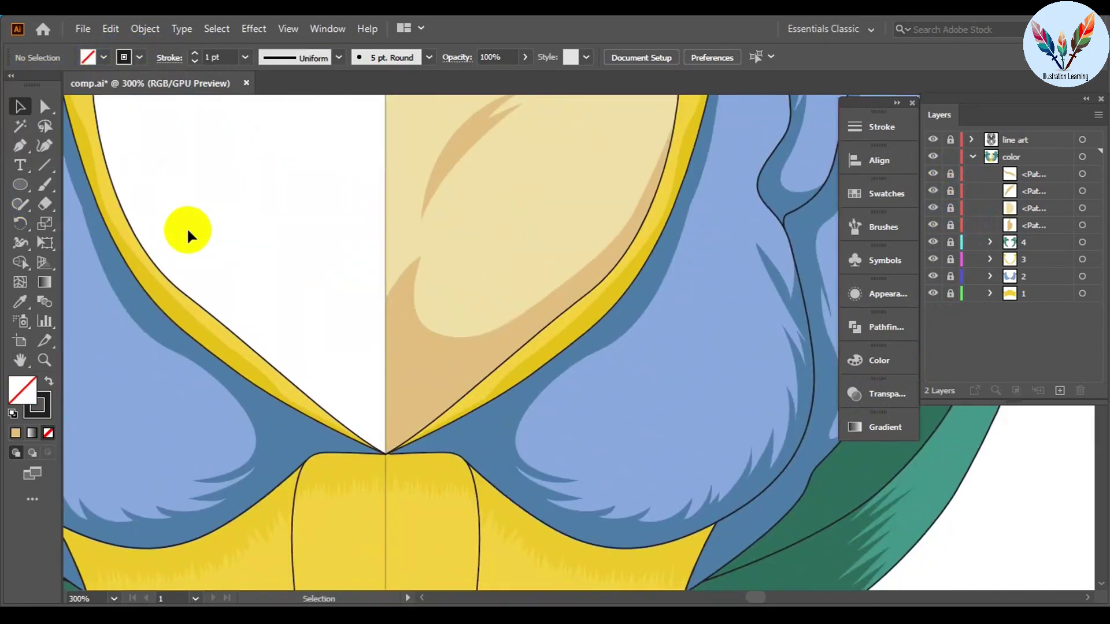
left_click(417, 258)
left_click_drag(417, 425, 419, 428)
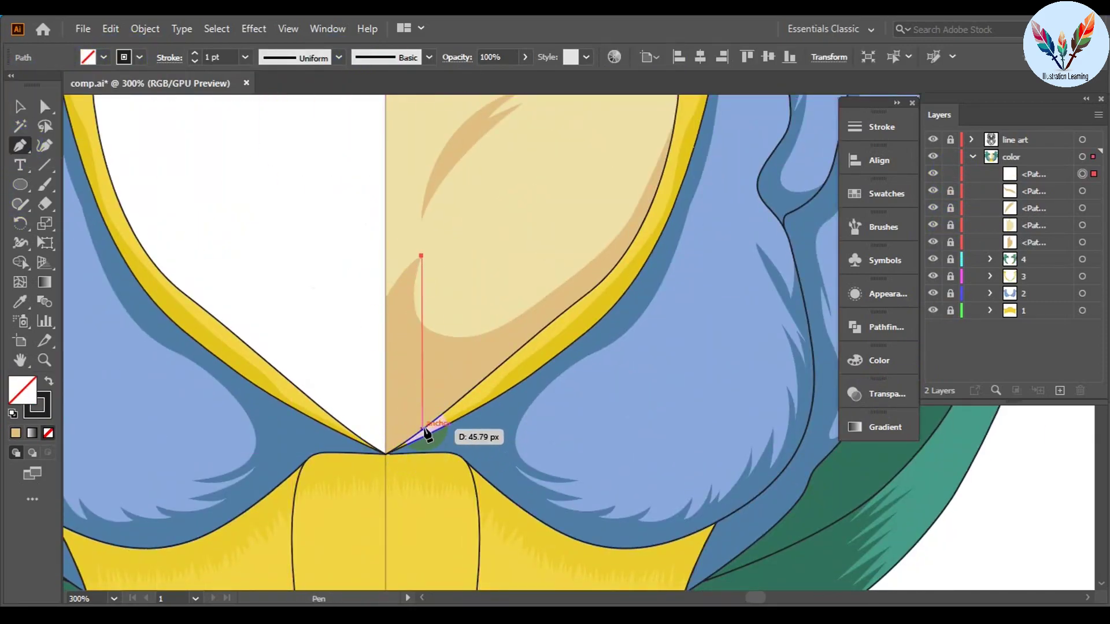
left_click(339, 57)
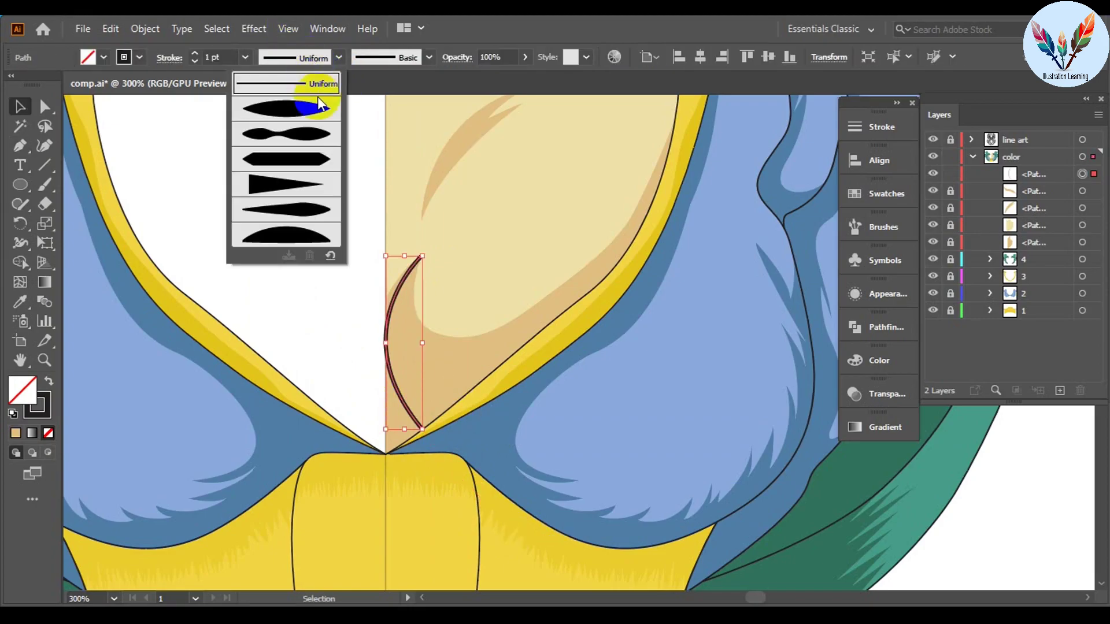
left_click(324, 104)
scroll(408, 330, "up", 6)
scroll(411, 335, "down", 4)
scroll(519, 389, "down", 3)
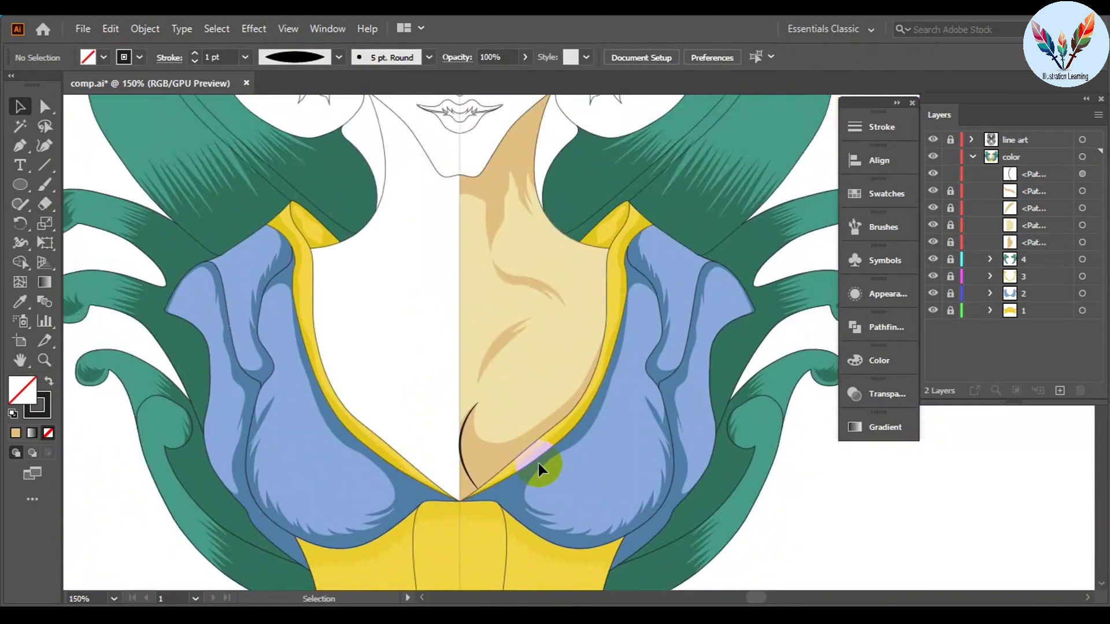
Step: Draw a curved crease line with the Pen tool following the neck's darker shading
key("p")
scroll(538, 460, "up", 4)
left_click(357, 424)
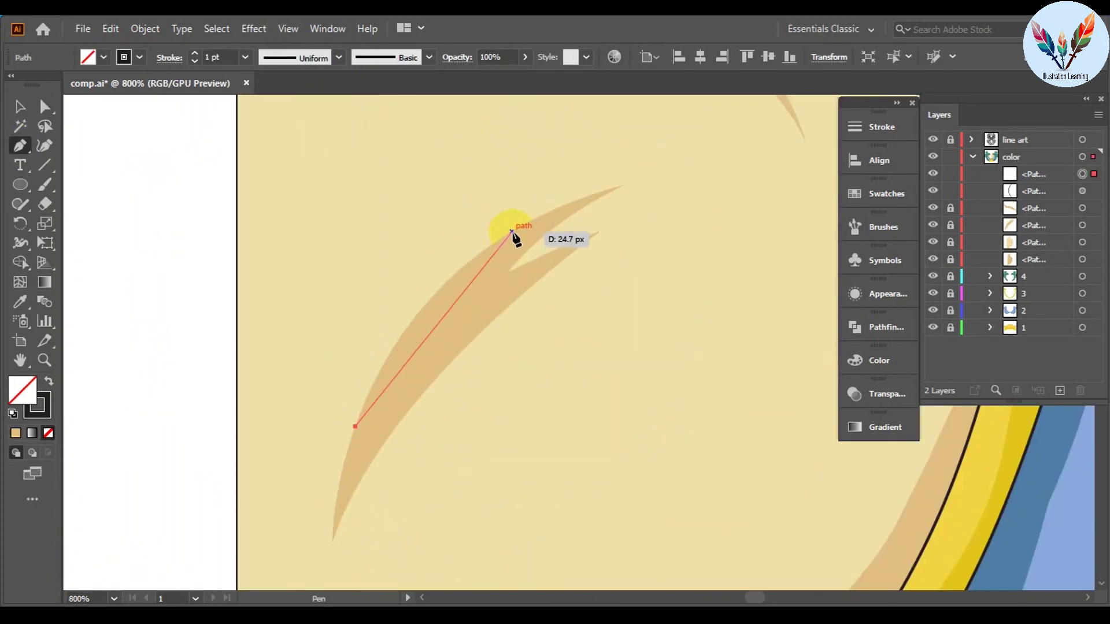
left_click_drag(527, 223, 651, 166)
scroll(352, 178, "up", 5)
scroll(352, 178, "right", 2)
left_click(352, 178)
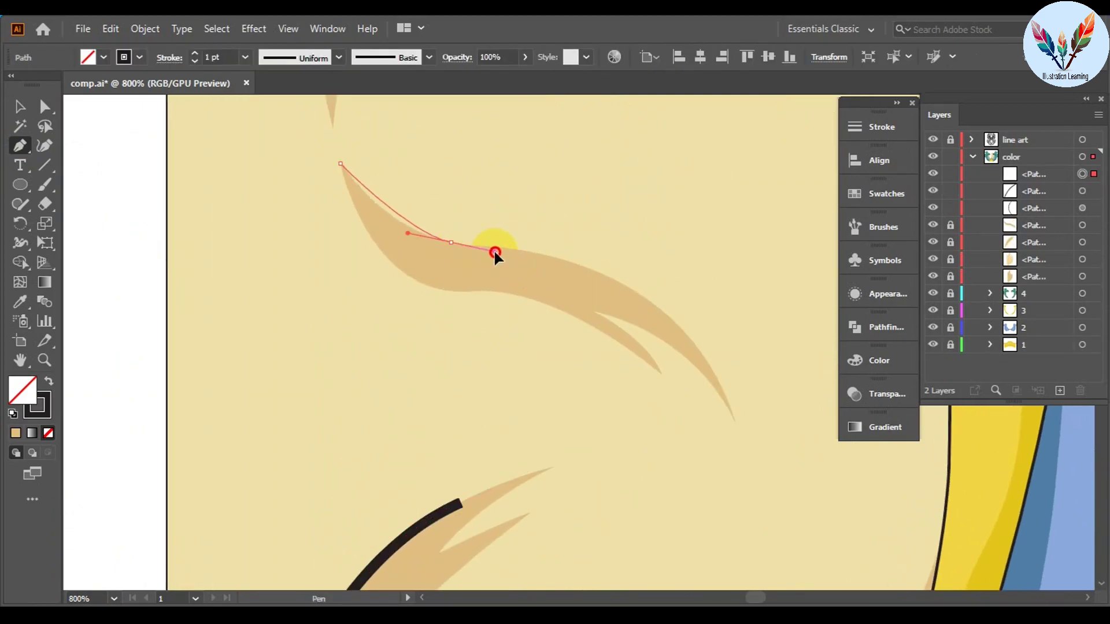
left_click_drag(508, 255, 674, 314)
left_click_drag(607, 263, 738, 376)
scroll(568, 434, "down", 3)
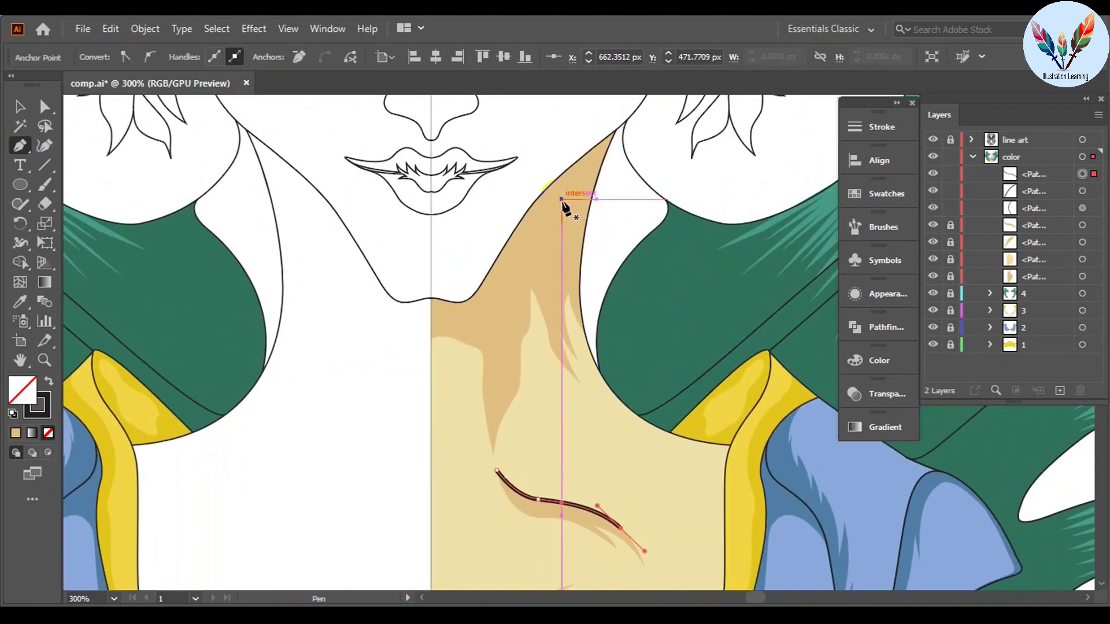
scroll(561, 337, "up", 1)
Step: Add a line down the neck shading and a reshaped crease curving up the neck
left_click(554, 436)
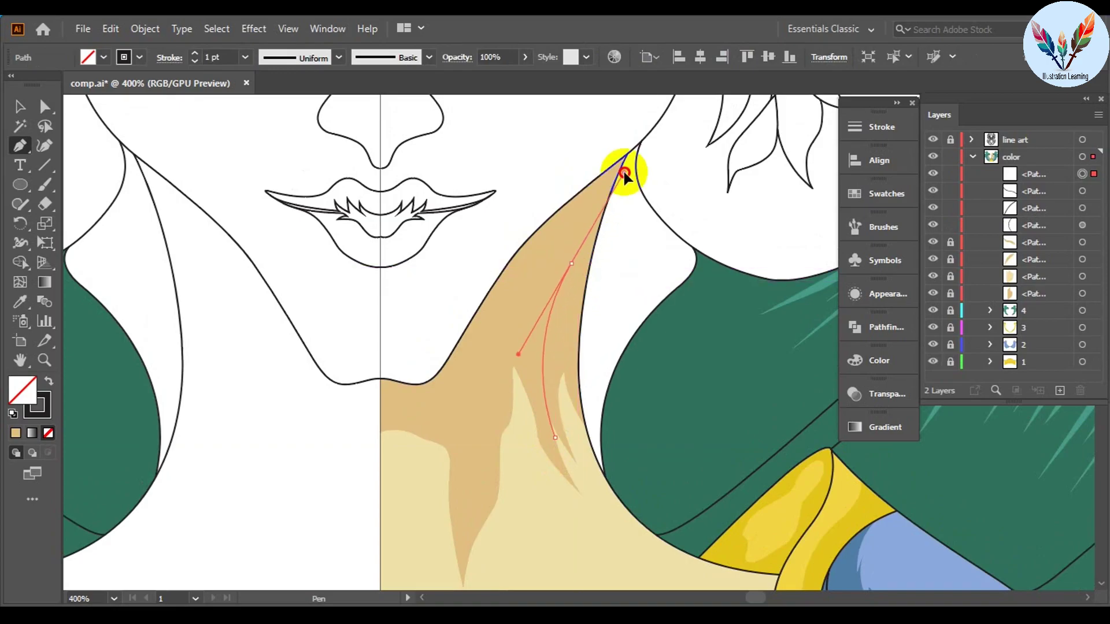
left_click_drag(624, 173, 626, 174)
key("Escape")
scroll(495, 471, "down", 3)
left_click(497, 500)
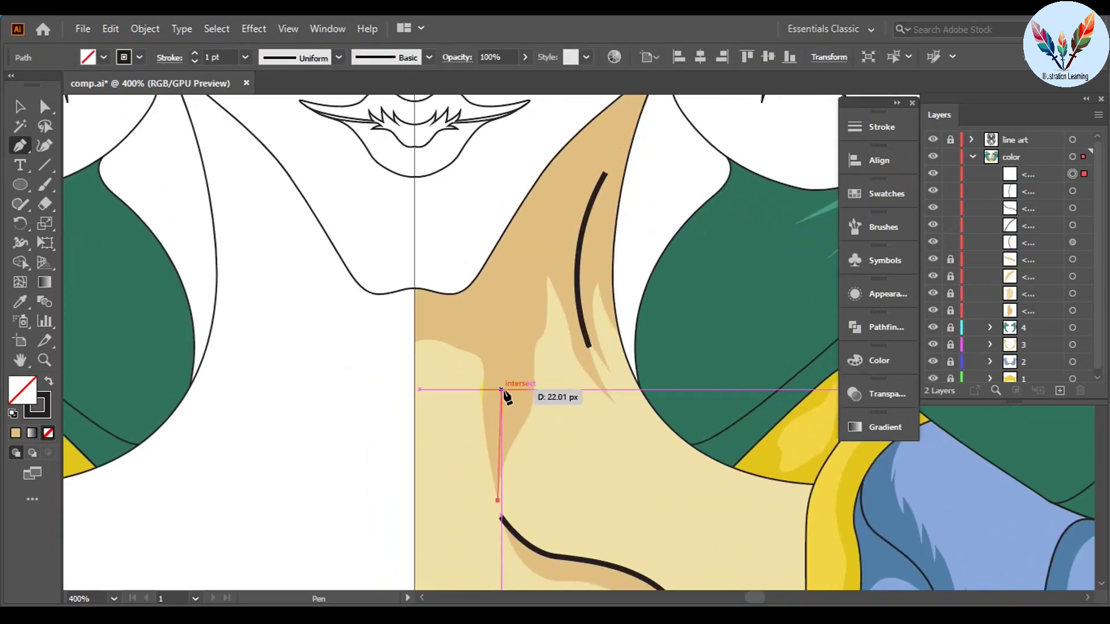
left_click_drag(503, 388, 522, 344)
key("ctrl+z")
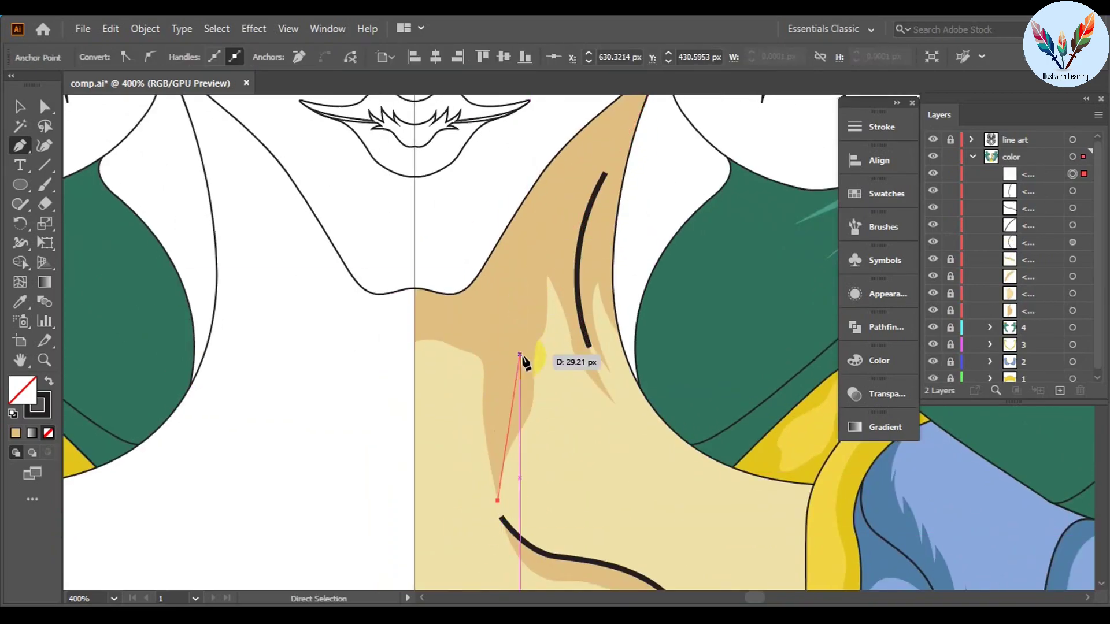
left_click_drag(500, 409, 515, 385)
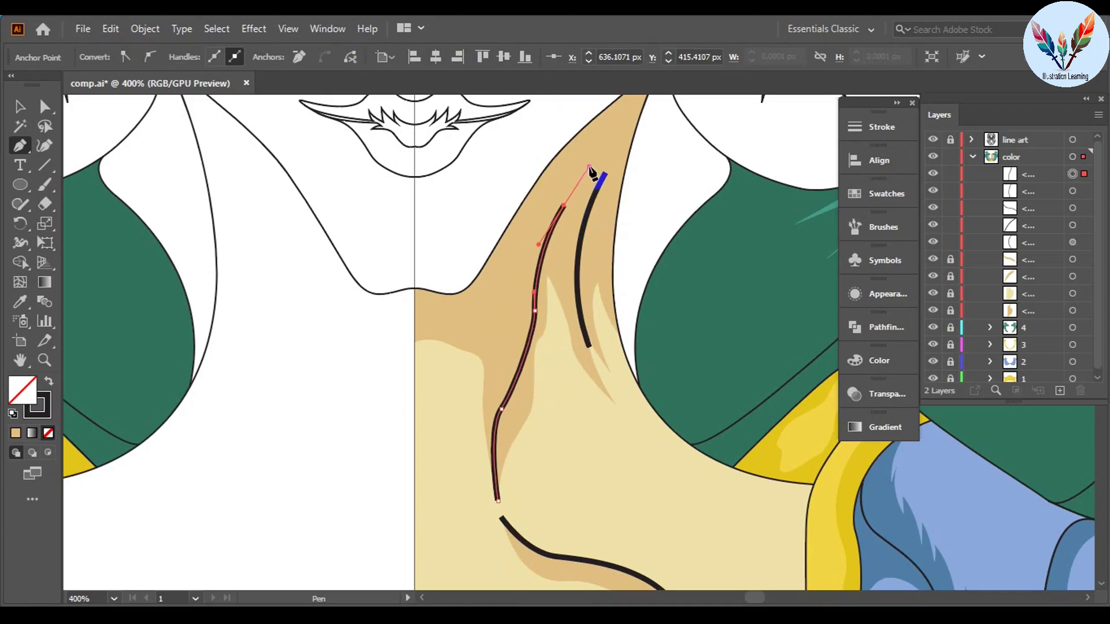
scroll(588, 426, "up", 3)
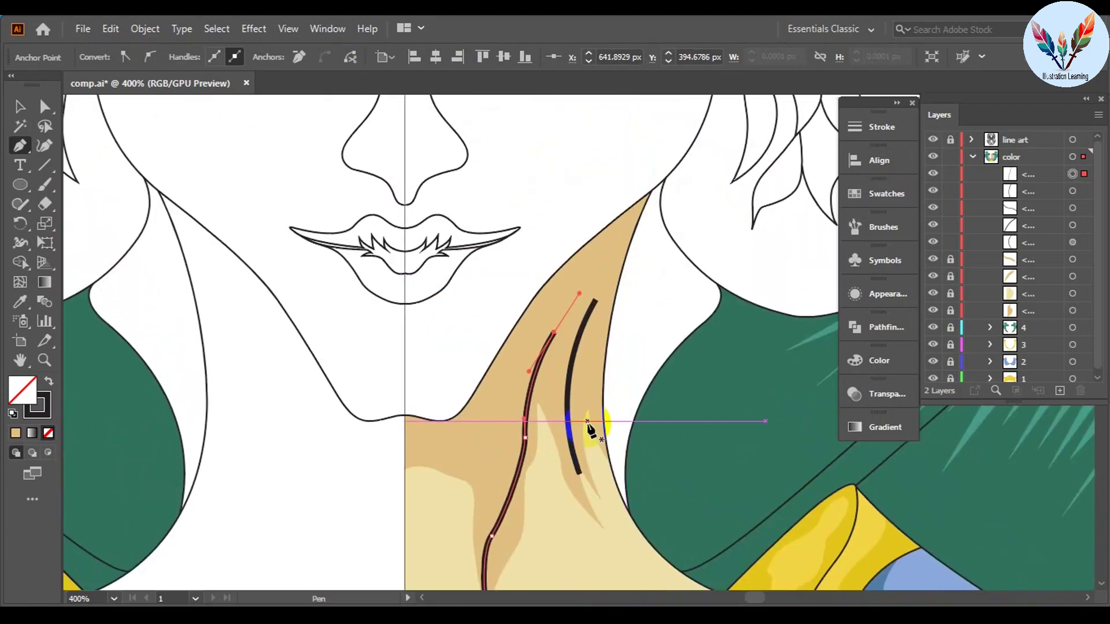
key("Escape")
Step: Select and inspect the thin neck crease strokes up close, then deselect them
key("ctrl+minus")
key("ctrl+minus")
key("ctrl+minus")
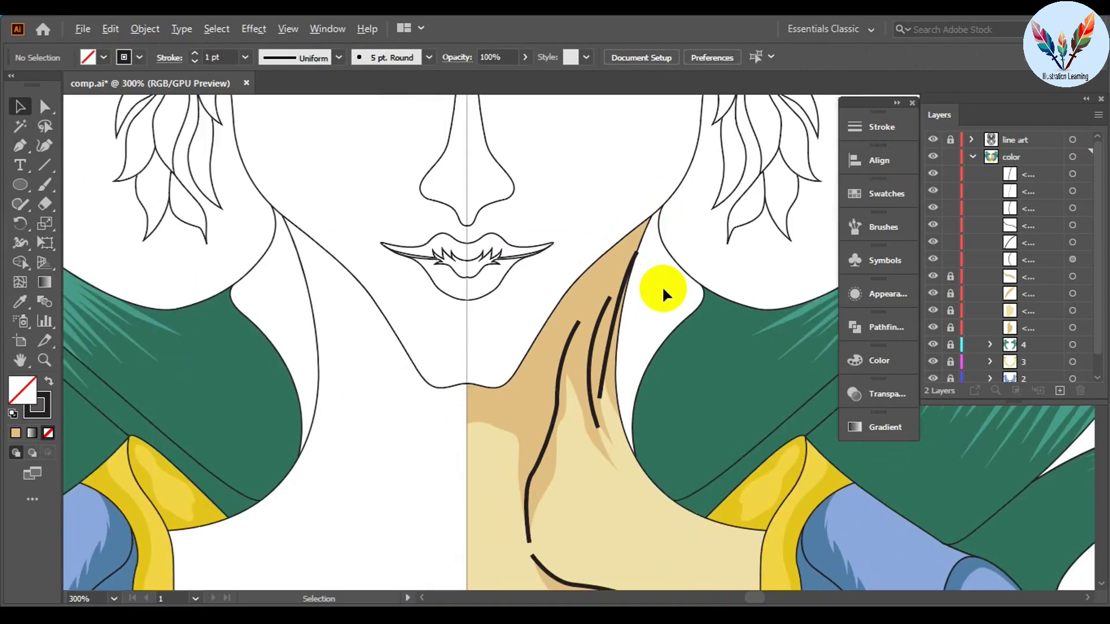
key("ctrl+plus")
key("ctrl+plus")
key("ctrl+plus")
left_click(555, 393)
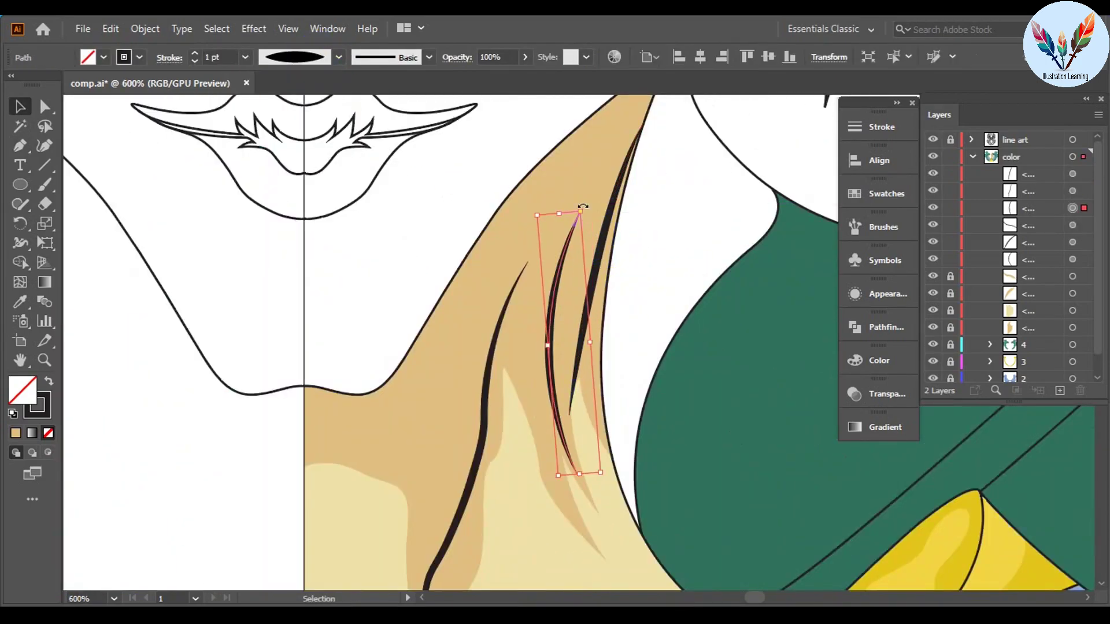
left_click(627, 191)
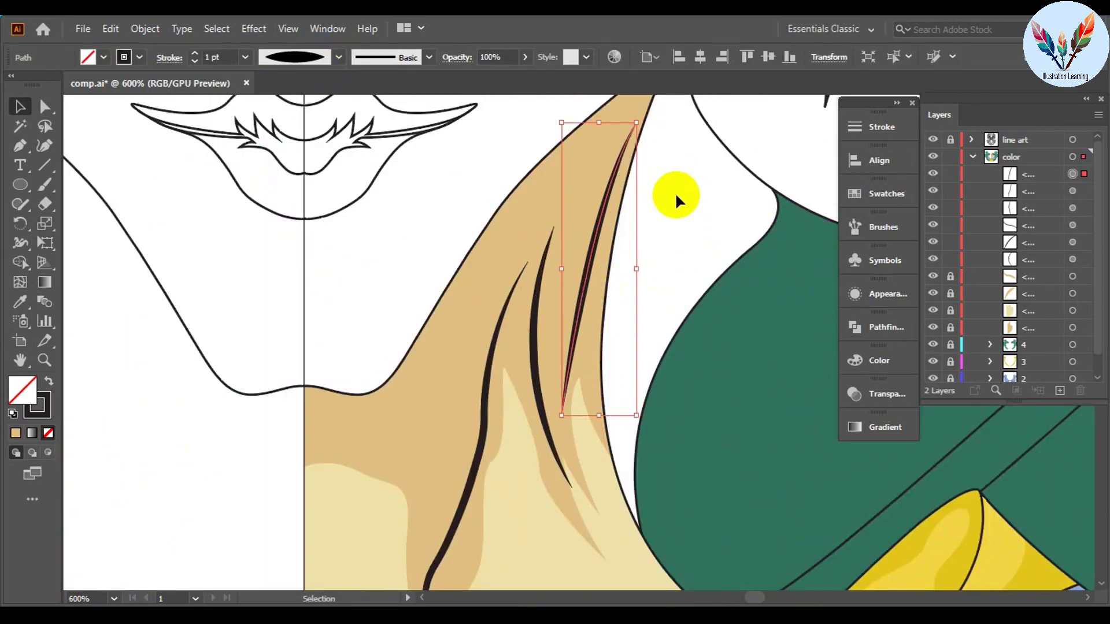
left_click(669, 235)
key("ctrl+minus")
key("ctrl+minus")
key("ctrl+minus")
left_click(582, 346)
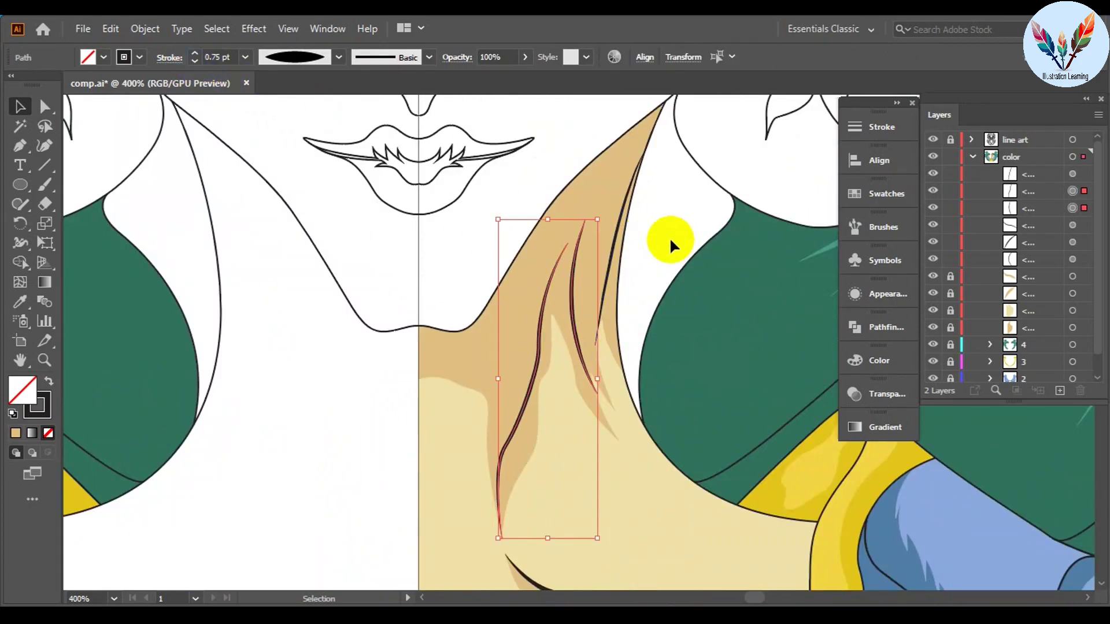
left_click(619, 357)
key("ctrl+plus")
key("ctrl+plus")
key("ctrl+plus")
key("ctrl+plus")
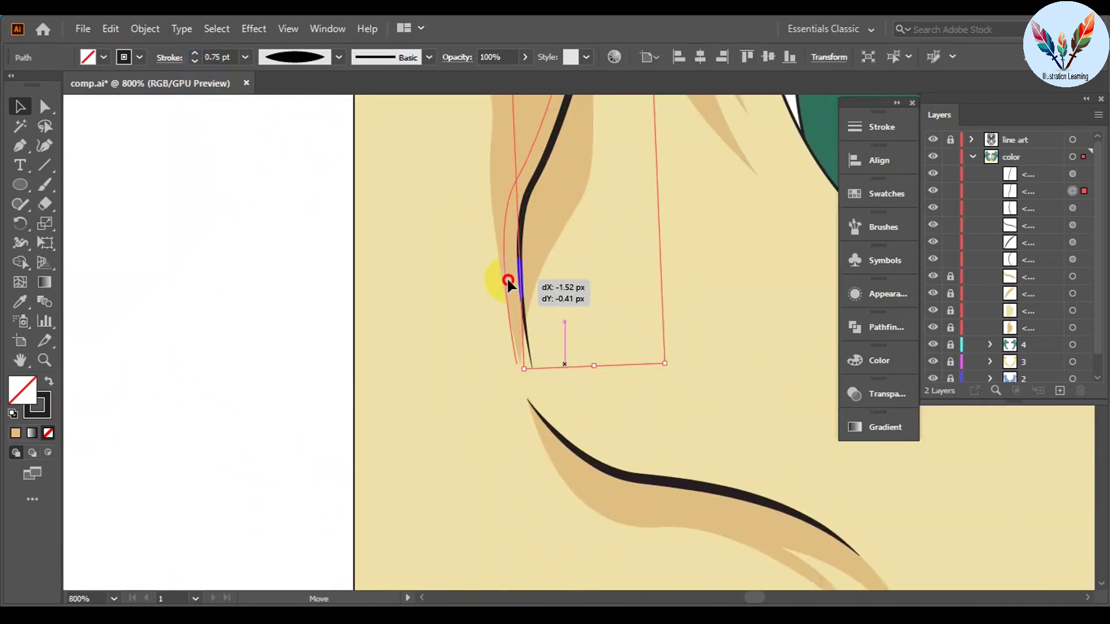
key("ctrl+shift+a")
scroll(574, 333, "down", 5)
scroll(574, 333, "up", 1)
scroll(744, 468, "down", 2)
scroll(658, 373, "up", 3)
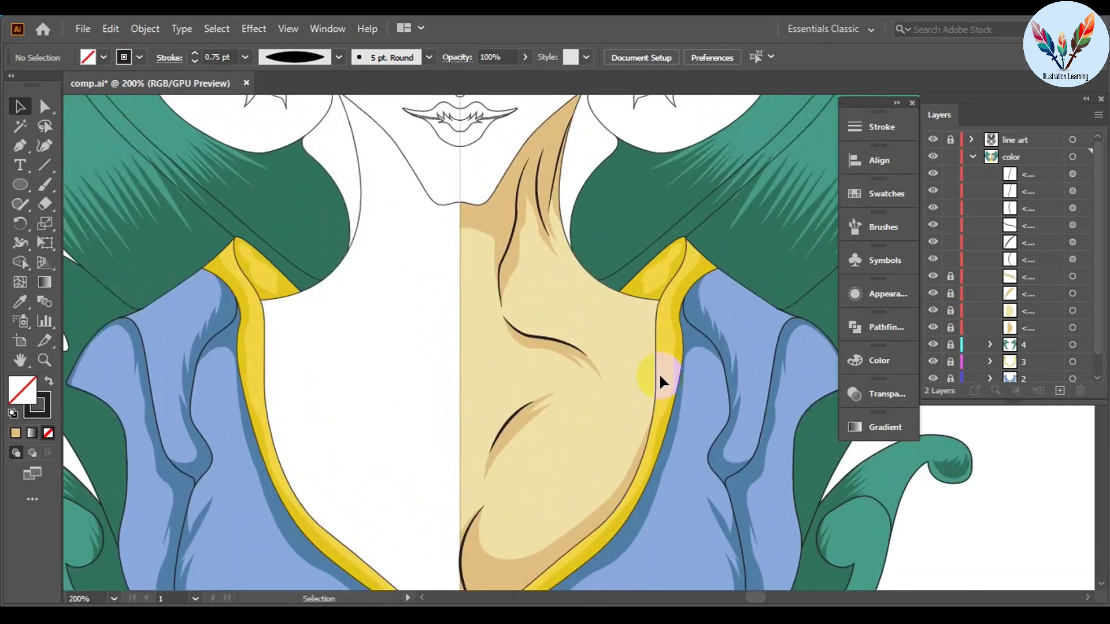
Step: Enlarge the tan chest crease stroke
left_click(552, 393)
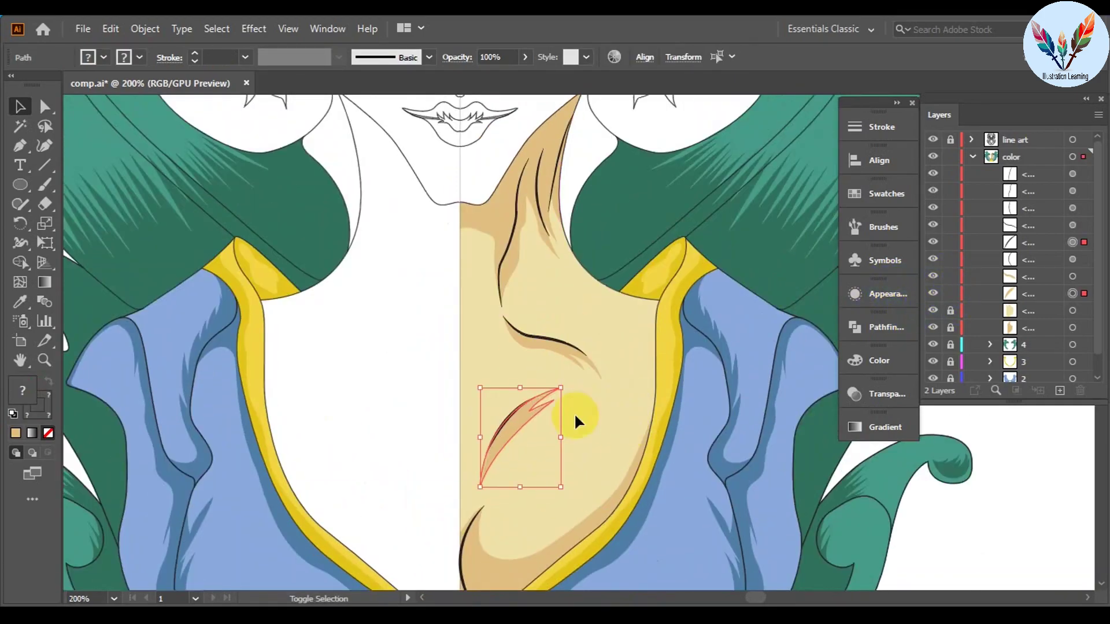
left_click_drag(612, 391, 628, 401)
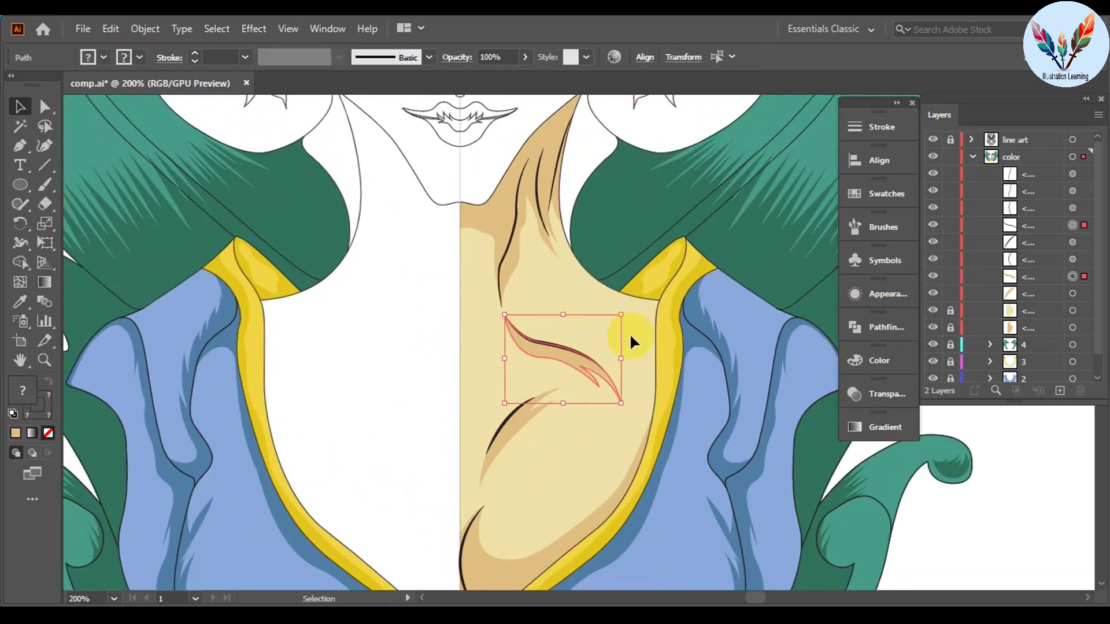
key("ctrl+shift+a")
scroll(556, 319, "up", 1)
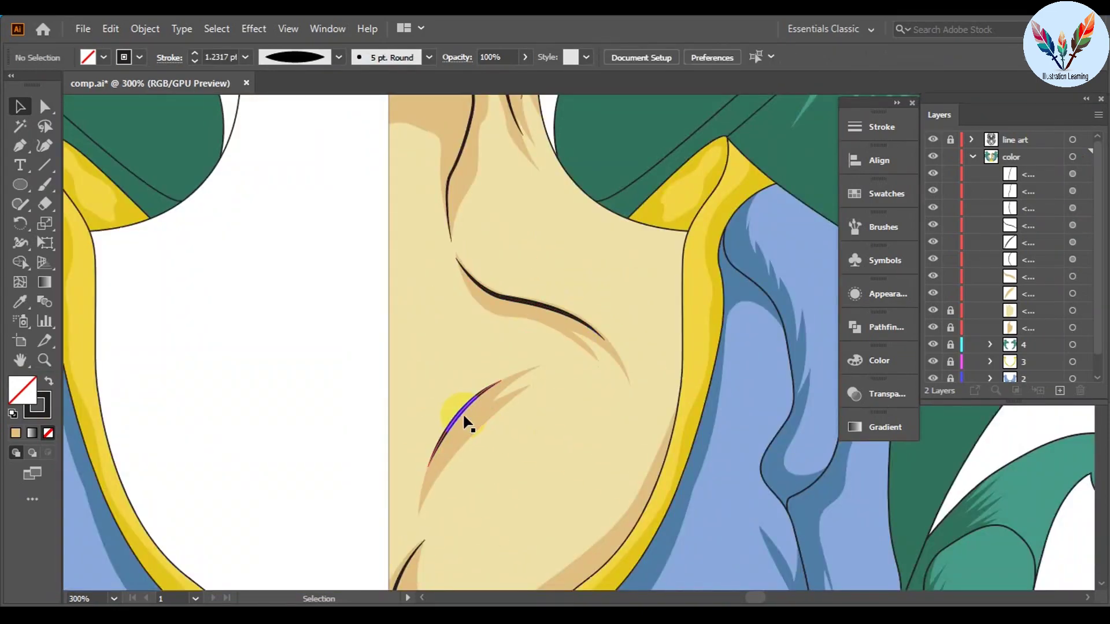
scroll(577, 411, "up", 8)
Step: Marquee-select all the right-half skin shapes and group them
left_click(497, 306)
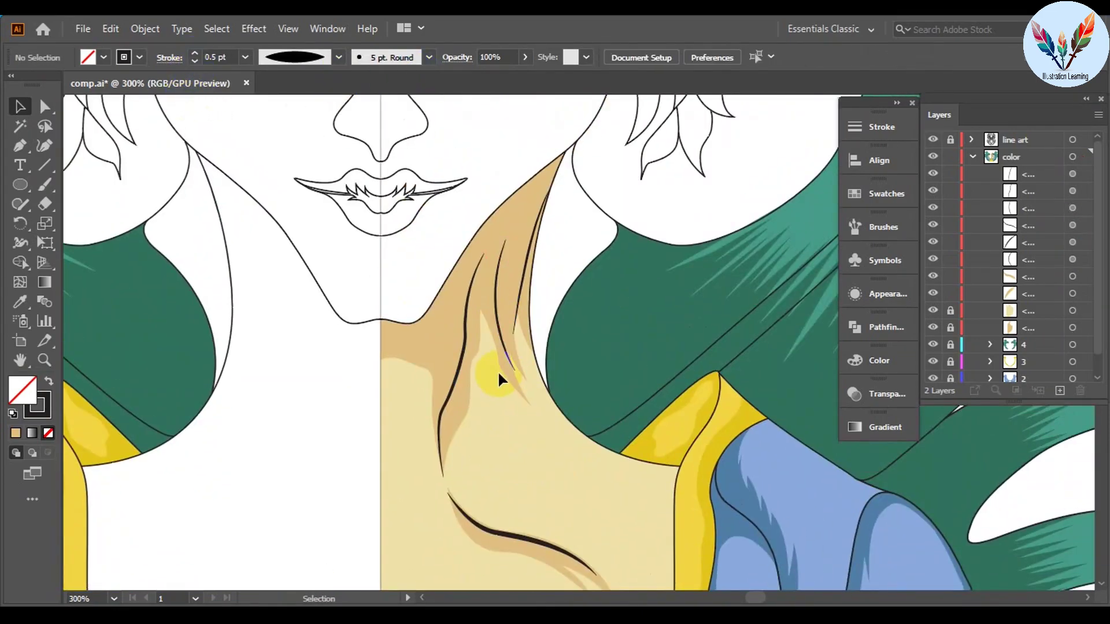
key("ctrl+1")
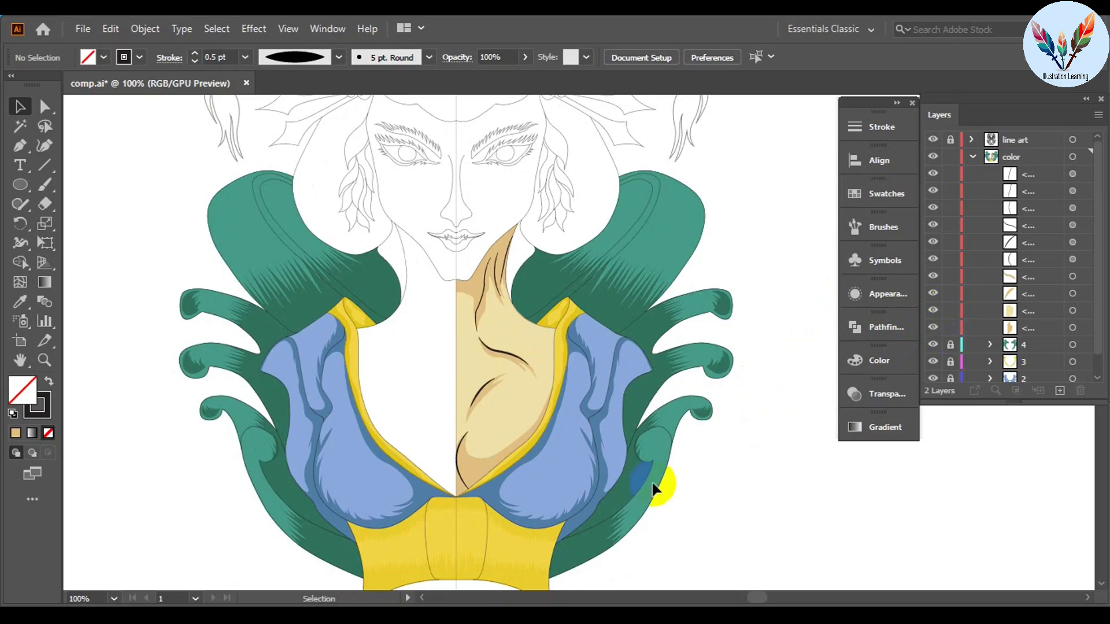
left_click_drag(557, 497, 456, 223)
key("ctrl+g")
Step: Reflect a copy of the skin group vertically and align it at the centre line
right_click(508, 345)
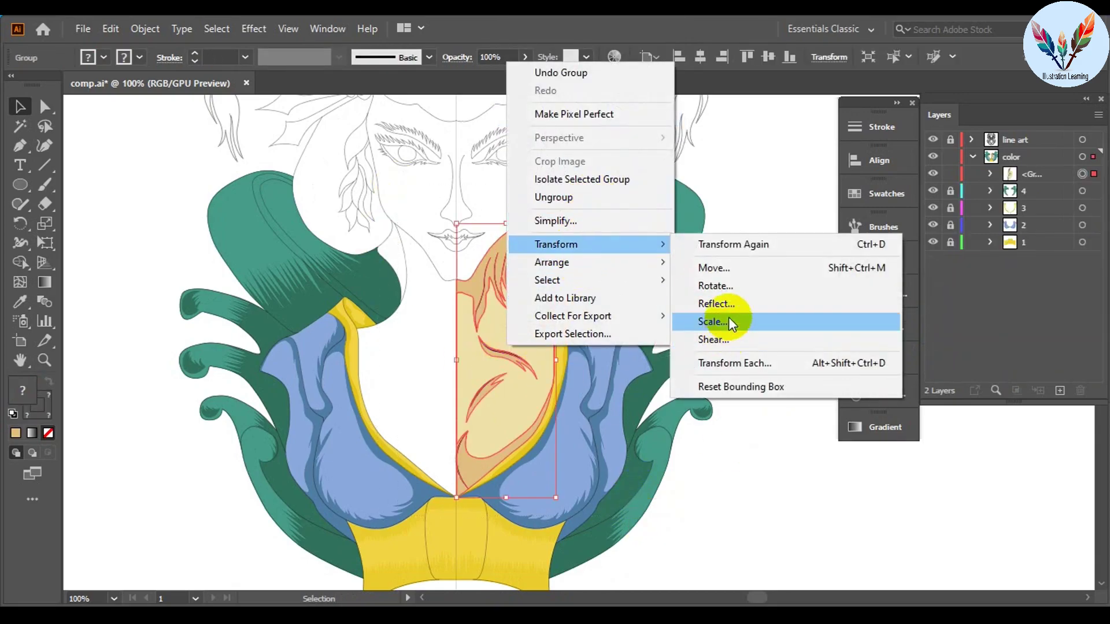
left_click(716, 304)
left_click(742, 352)
scroll(503, 400, "up", 10)
left_click_drag(515, 321, 497, 300)
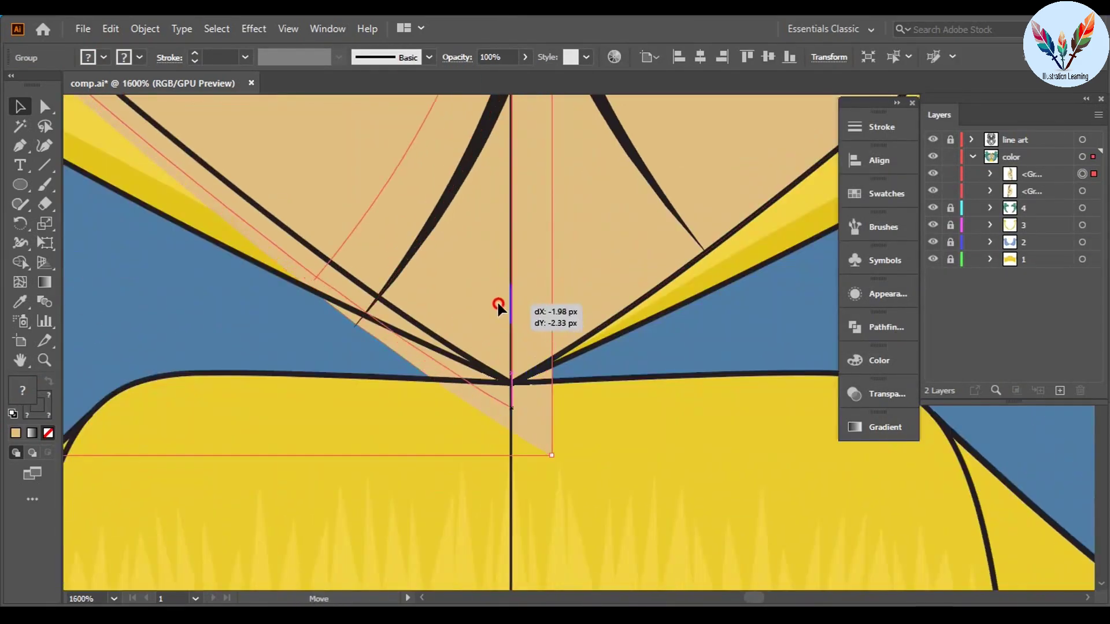
key("ctrl+0")
key("ctrl+shift+a")
key("ctrl+1")
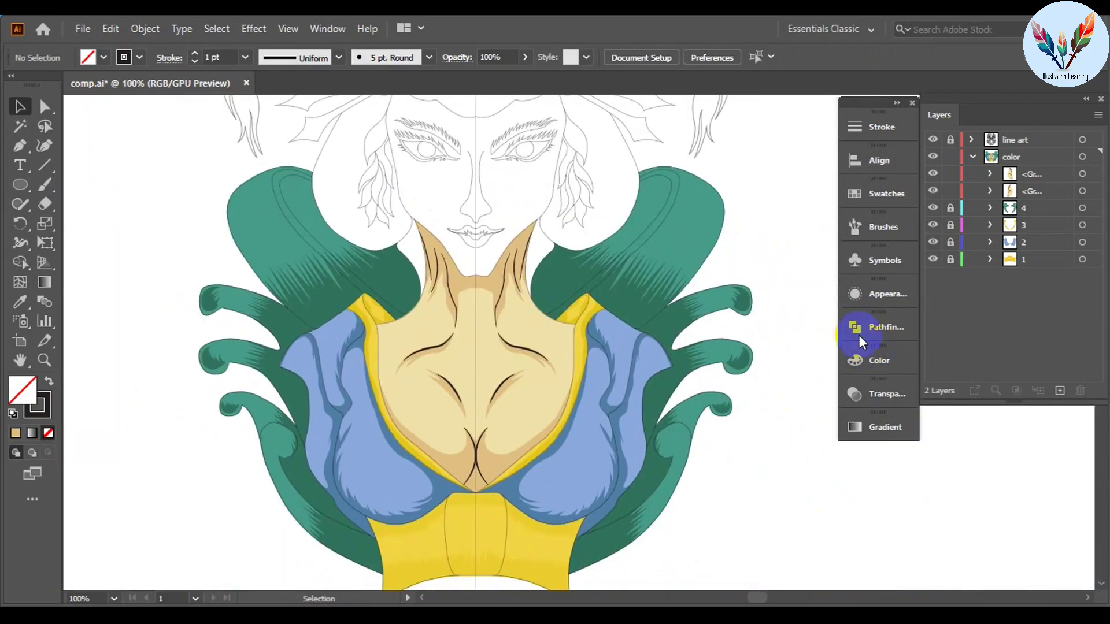
scroll(782, 294, "up", 5)
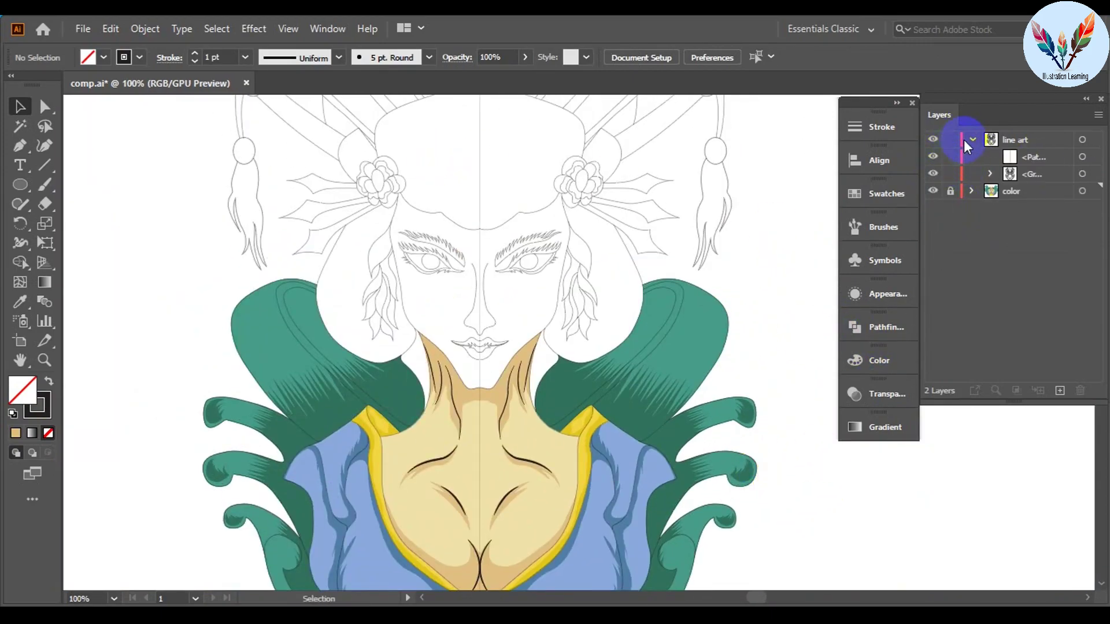
Step: Expand the color layer and move both skin halves into a new sublayer
left_click(968, 158)
scroll(775, 401, "up", 3)
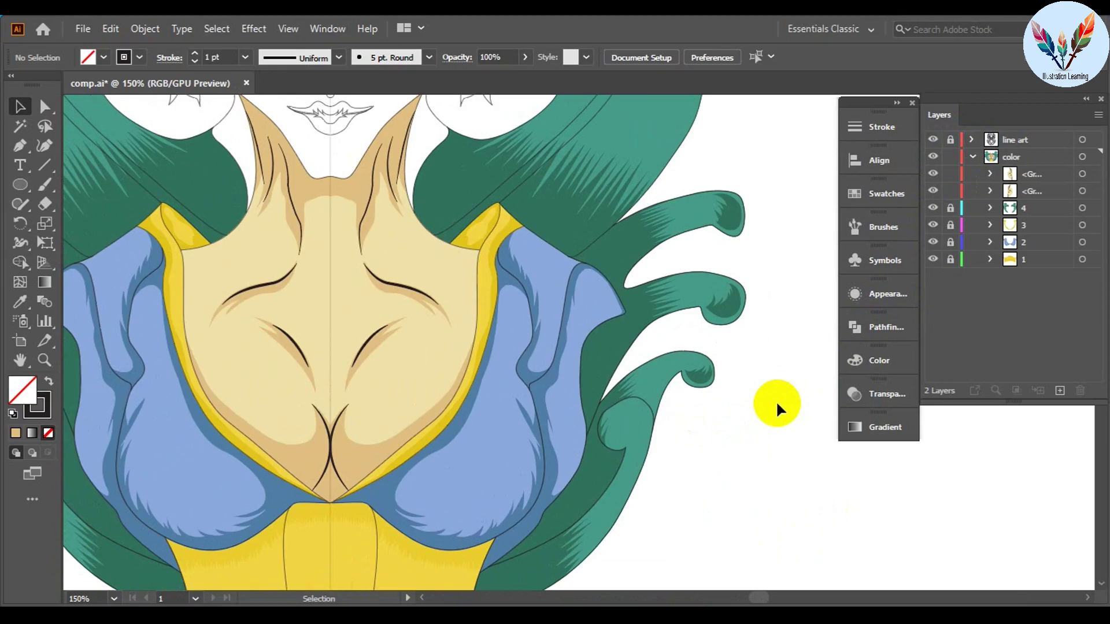
left_click_drag(562, 482, 380, 325)
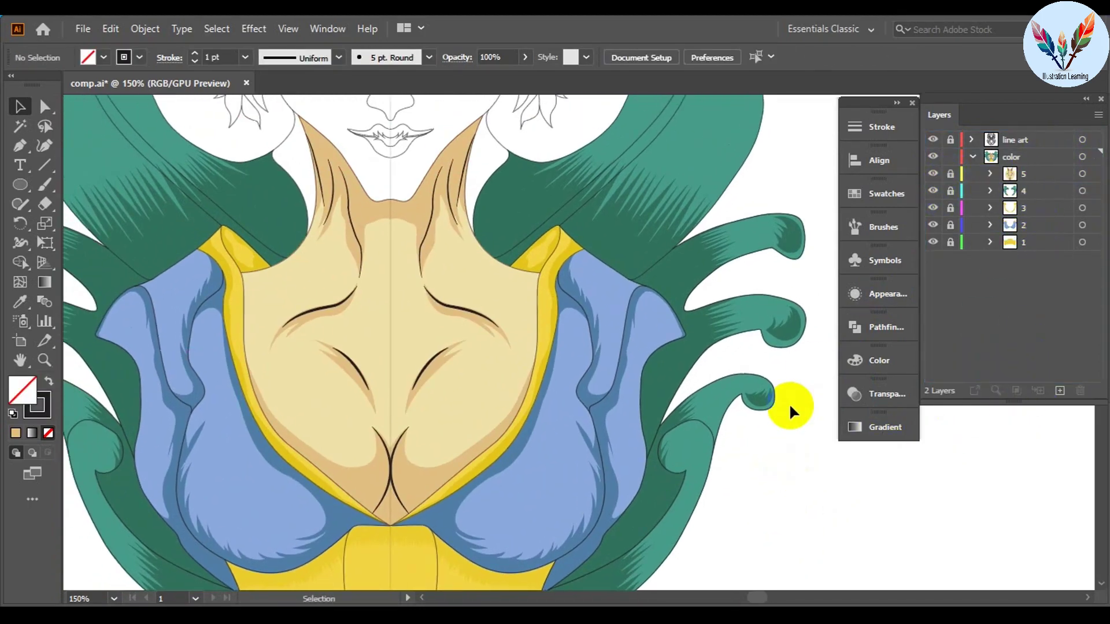
scroll(431, 242, "down", 2)
scroll(310, 337, "up", 5)
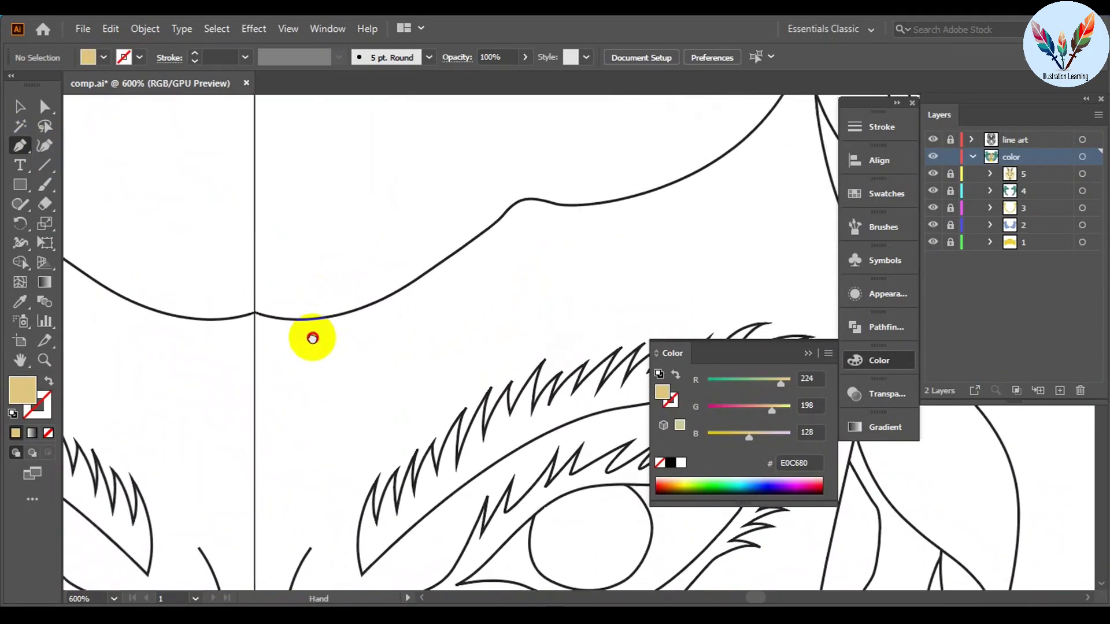
scroll(250, 242, "up", 5)
Step: Begin tracing an E0C680 tan skin shape along the face outline with the Pen tool
left_click(249, 239)
left_click_drag(550, 274, 726, 265)
left_click(446, 322)
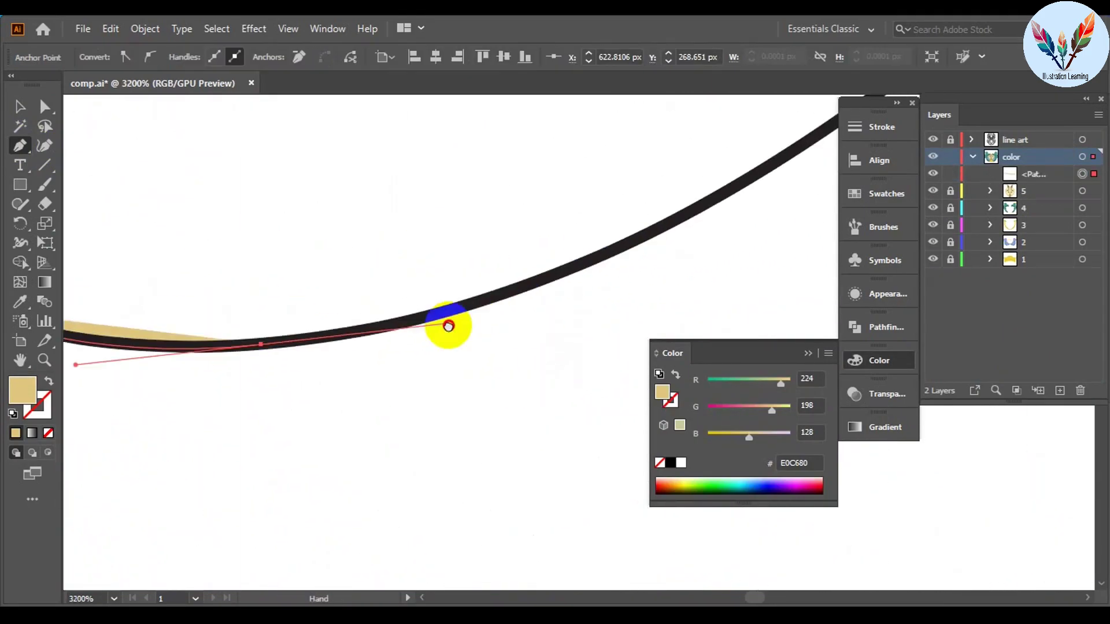
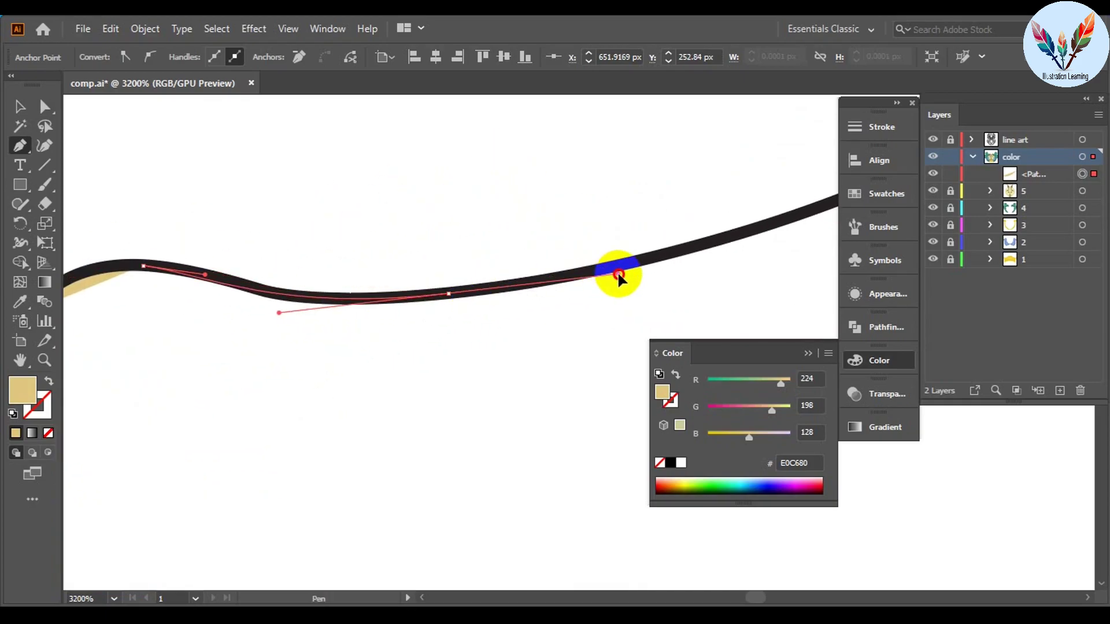
Step: Trace the tan skin path with anchors along the upper right face outline
left_click_drag(500, 279, 648, 182)
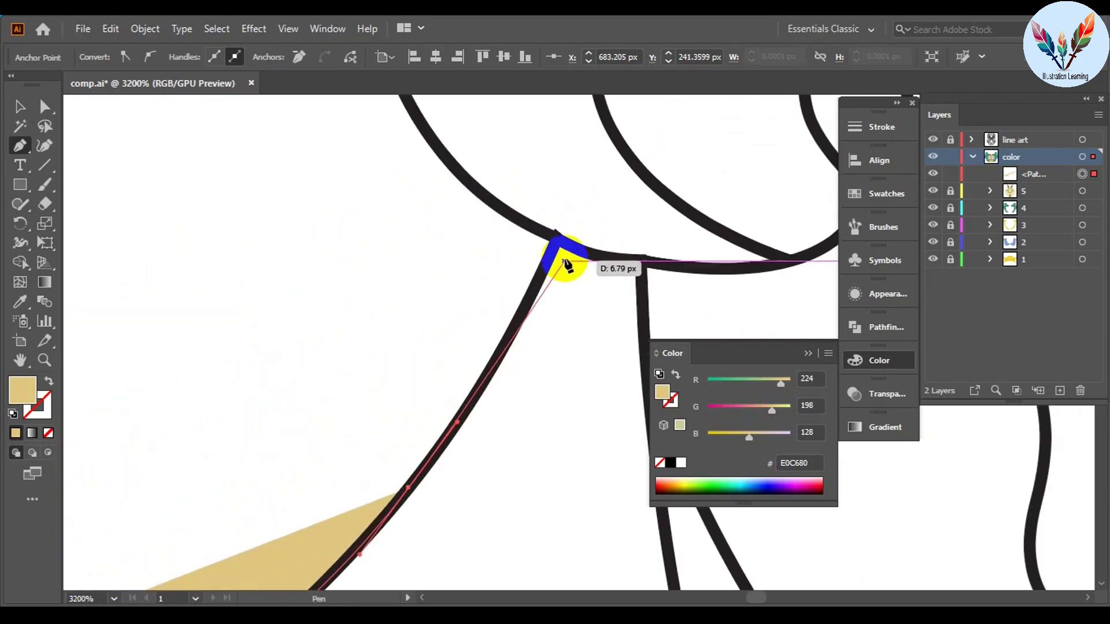
left_click(557, 238)
left_click_drag(641, 261, 669, 252)
scroll(639, 255, "down", 5)
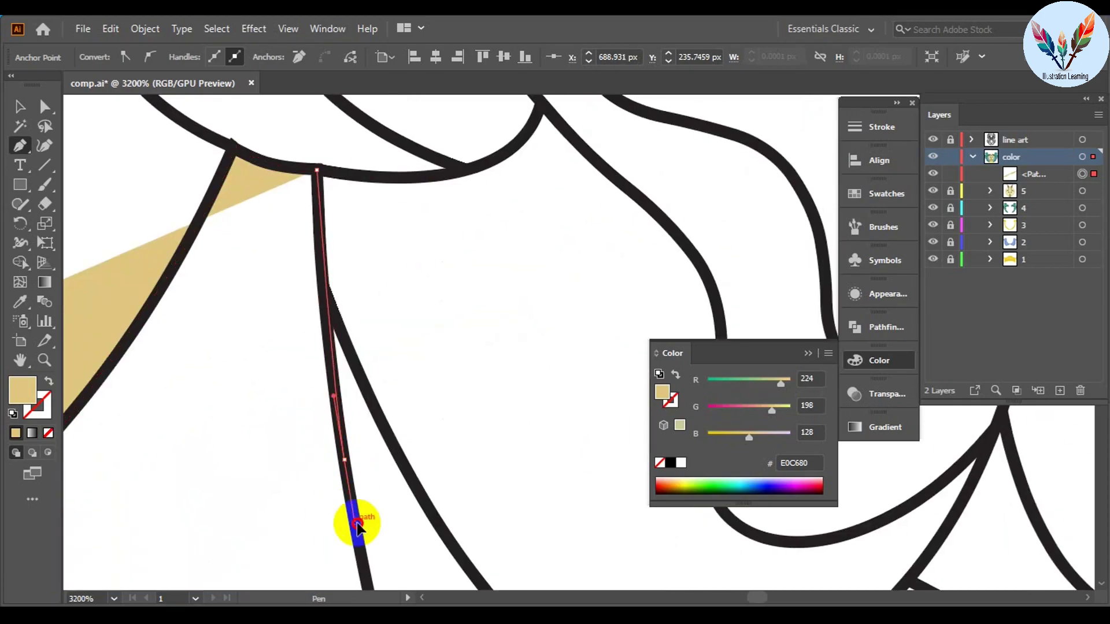
left_click(358, 519)
scroll(471, 550, "down", 5)
left_click(421, 350)
scroll(483, 240, "down", 5)
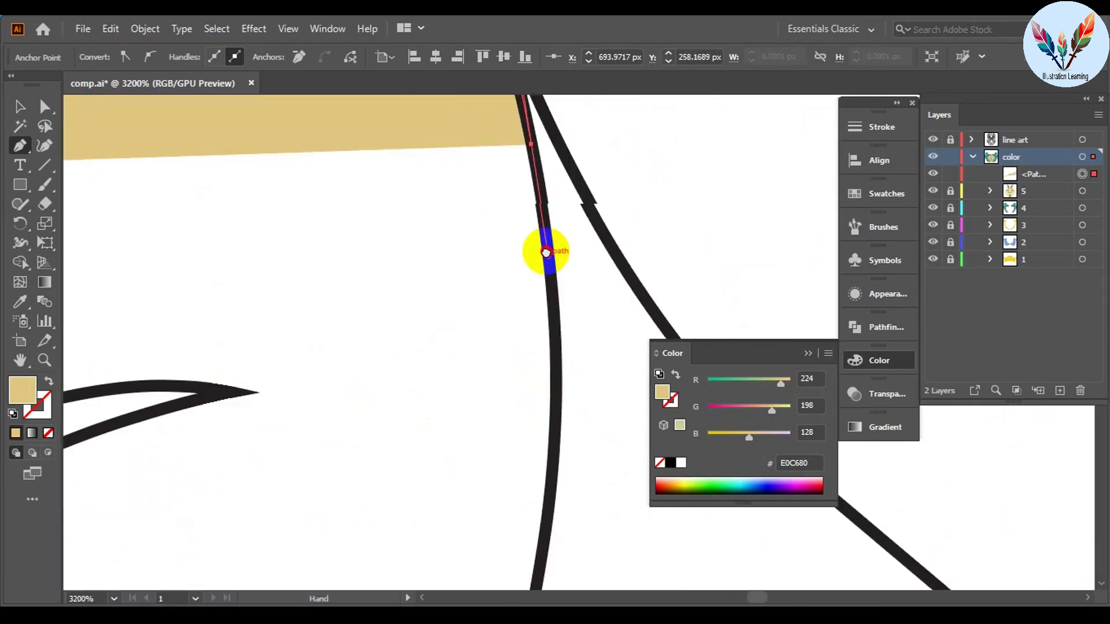
left_click(545, 248)
scroll(550, 371, "down", 3)
left_click(521, 475)
Step: Continue the tan path around the curving lower outline and close it over the right half-face
scroll(540, 438, "down", 5)
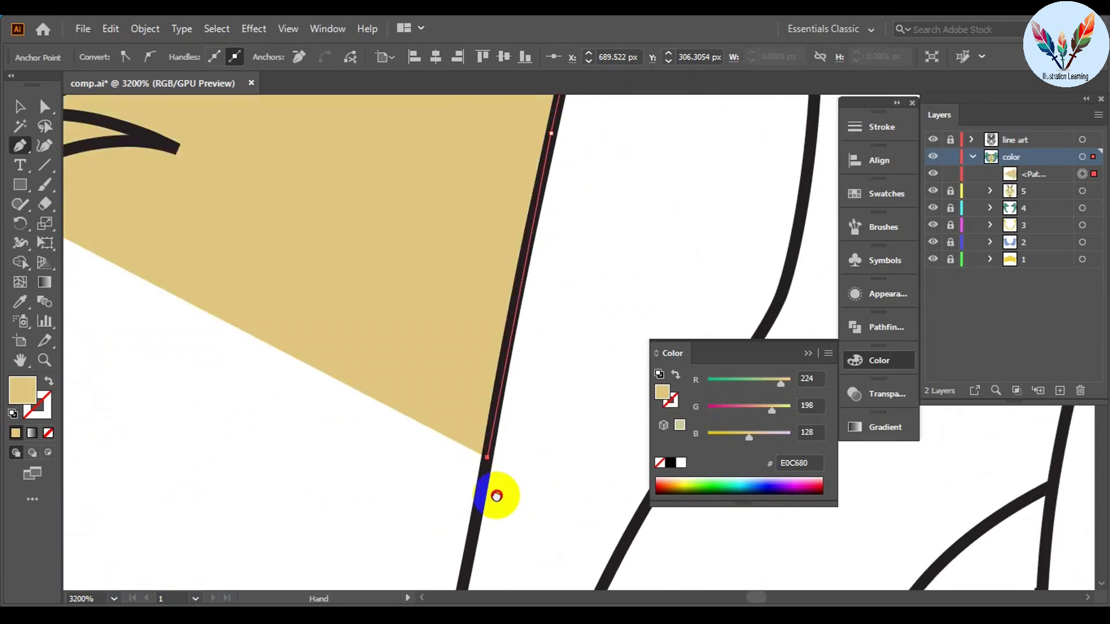
scroll(508, 434, "down", 5)
scroll(509, 497, "down", 5)
scroll(439, 479, "down", 5)
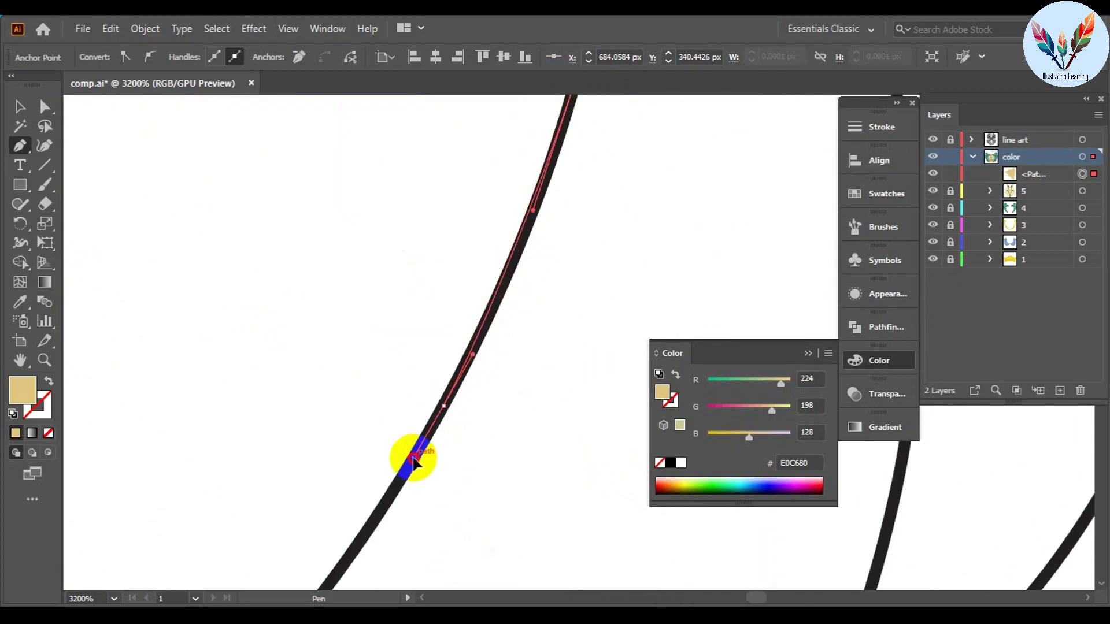
scroll(408, 433, "down", 5)
left_click_drag(412, 412, 341, 485)
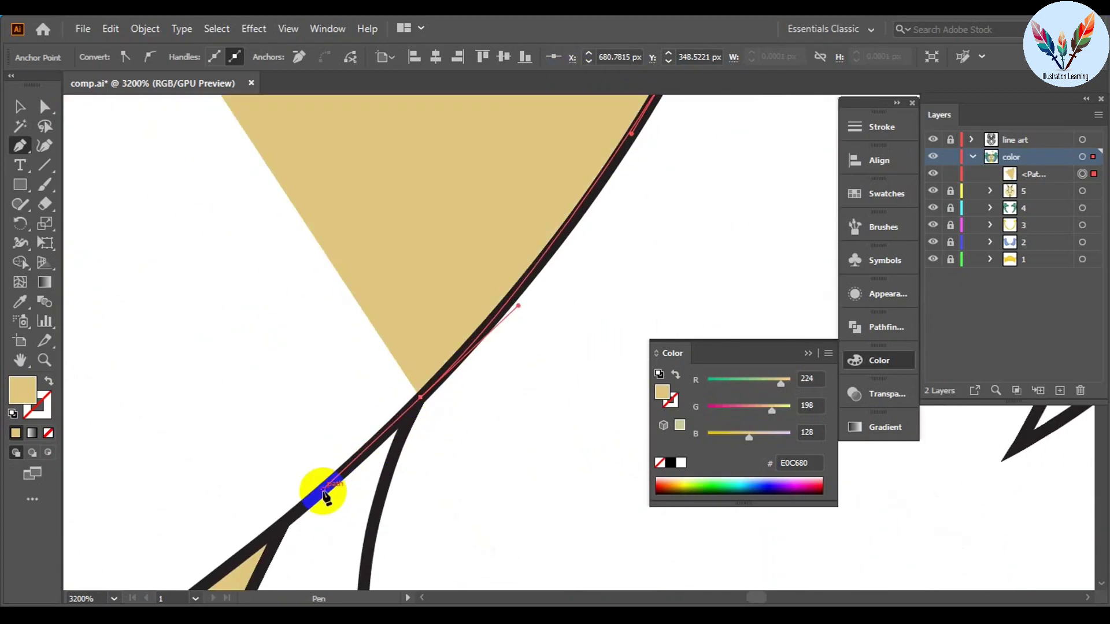
scroll(347, 439, "down", 5)
scroll(404, 353, "down", 5)
scroll(347, 382, "down", 3)
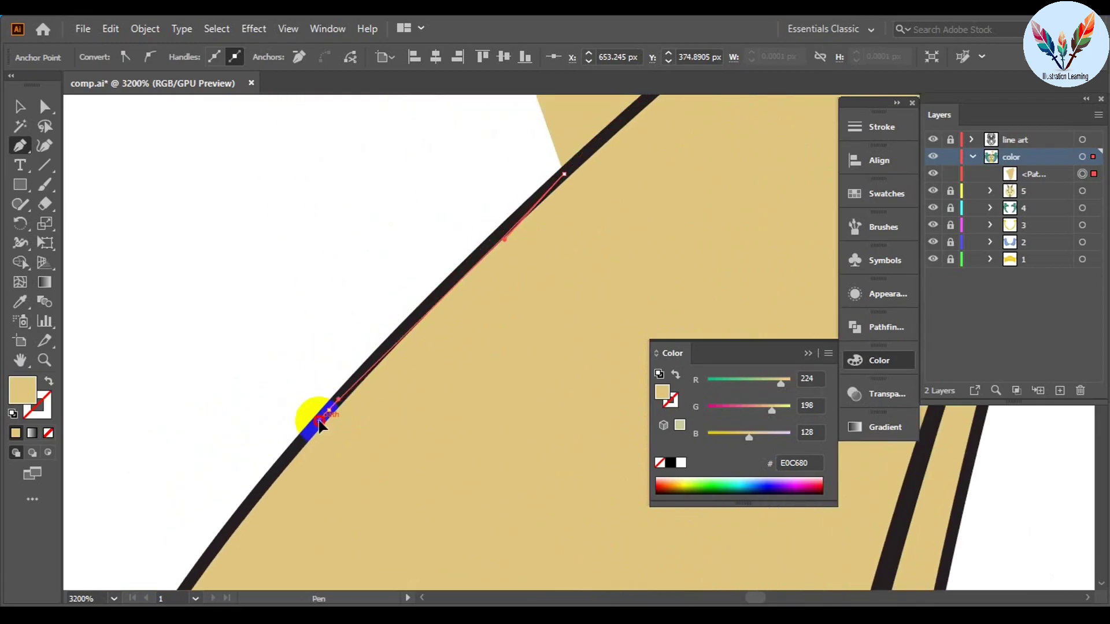
mouse_move(267, 429)
left_mouse_down()
mouse_move(543, 277)
mouse_move(466, 401)
left_mouse_up()
mouse_move(345, 384)
left_mouse_down()
mouse_move(305, 379)
mouse_move(371, 317)
left_mouse_up()
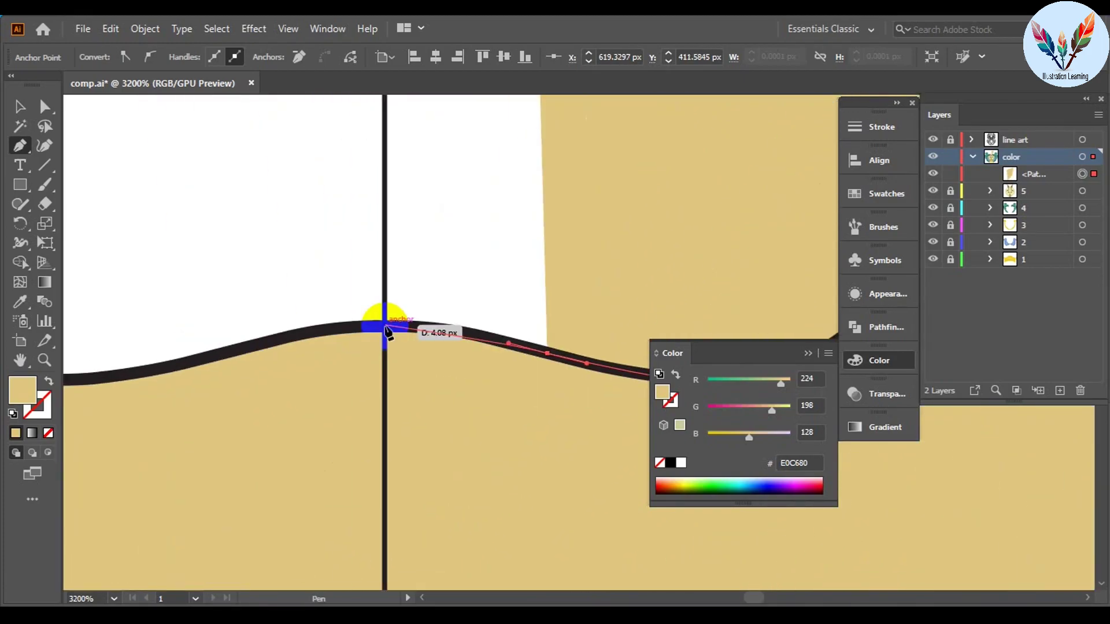
scroll(371, 317, "up", 3)
scroll(470, 284, "up", 2)
scroll(454, 234, "up", 5)
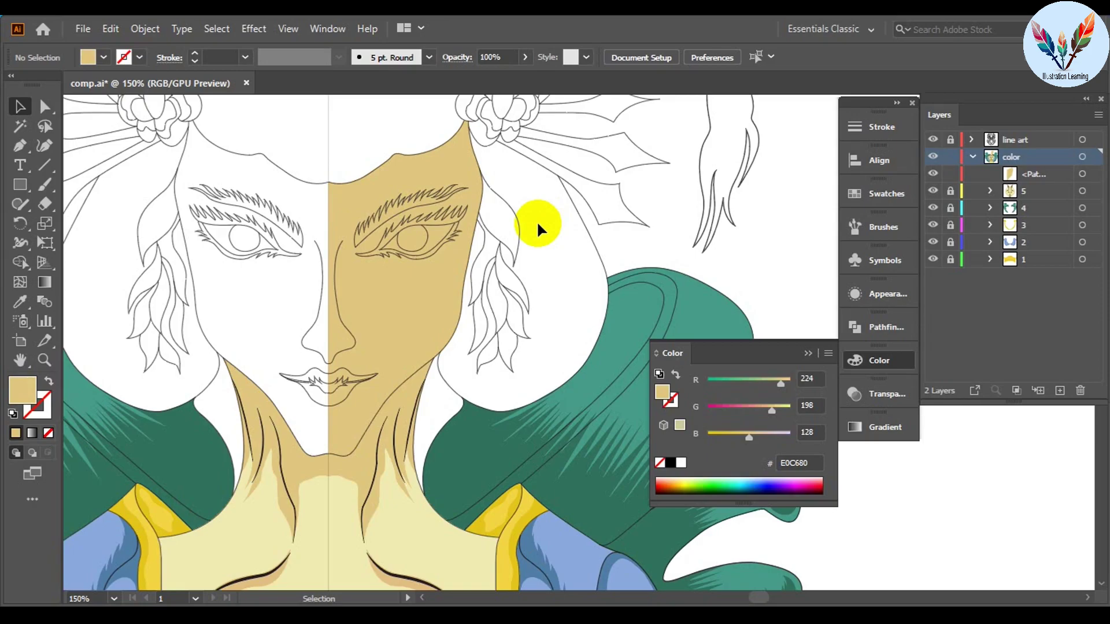
Step: Lock the tan face path and set the fill to swatch C2B59B
left_click(951, 173)
left_click(104, 56)
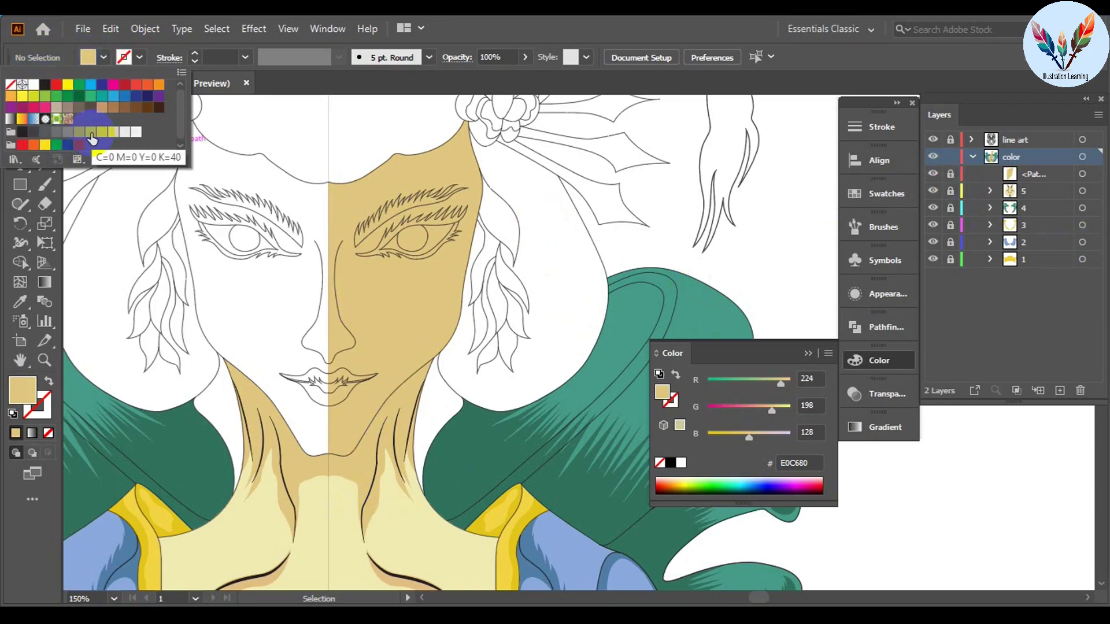
left_click(91, 134)
Step: Start the C2B59B shadow path at the face centre line with curved hairline anchors
left_click(20, 145)
scroll(371, 317, "up", 3)
scroll(412, 219, "up", 2)
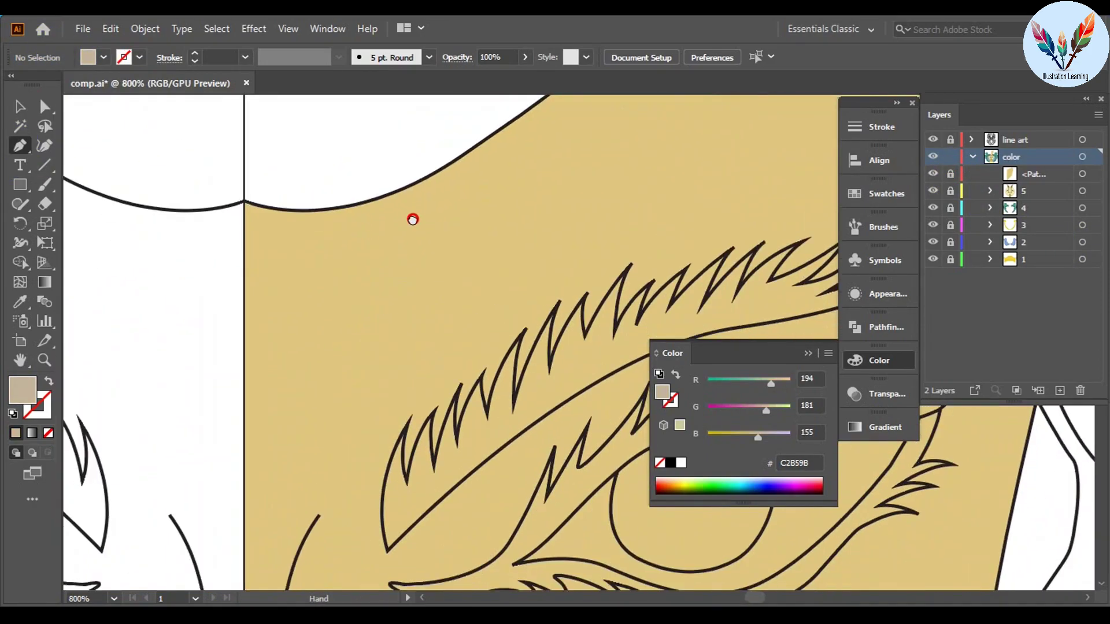
left_click(243, 264)
scroll(471, 316, "up", 2)
left_click_drag(324, 333, 380, 311)
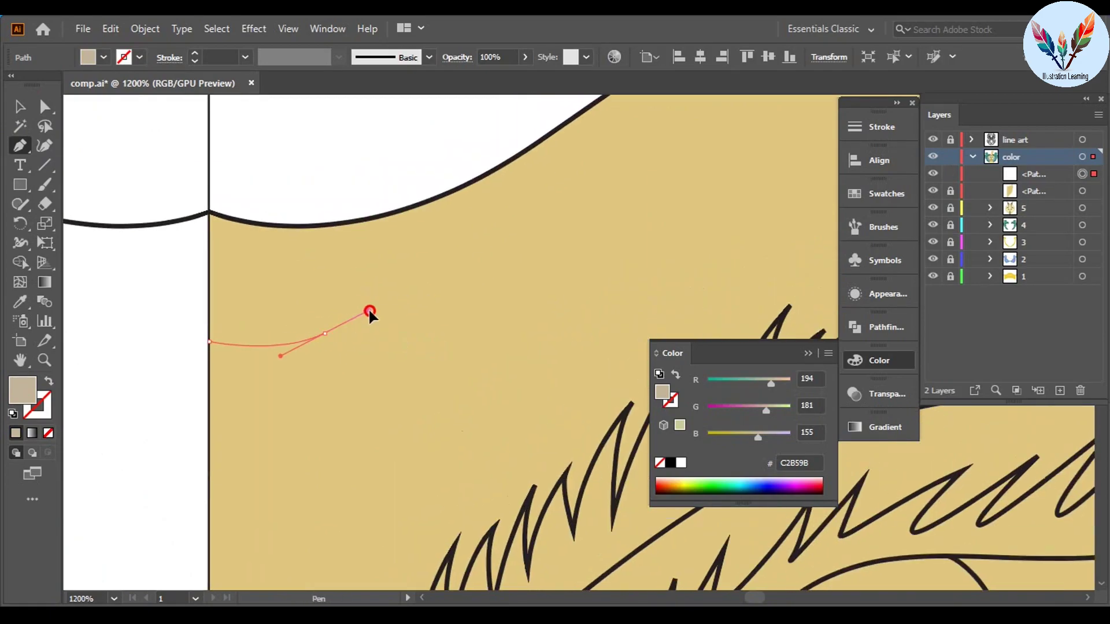
scroll(387, 319, "down", 2)
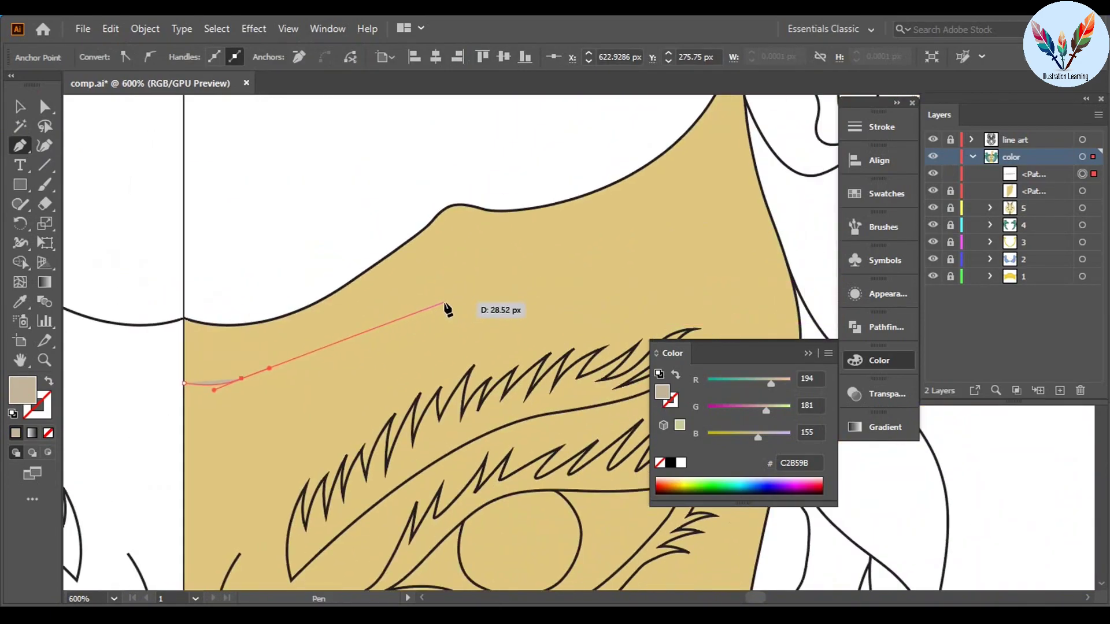
scroll(329, 340, "up", 2)
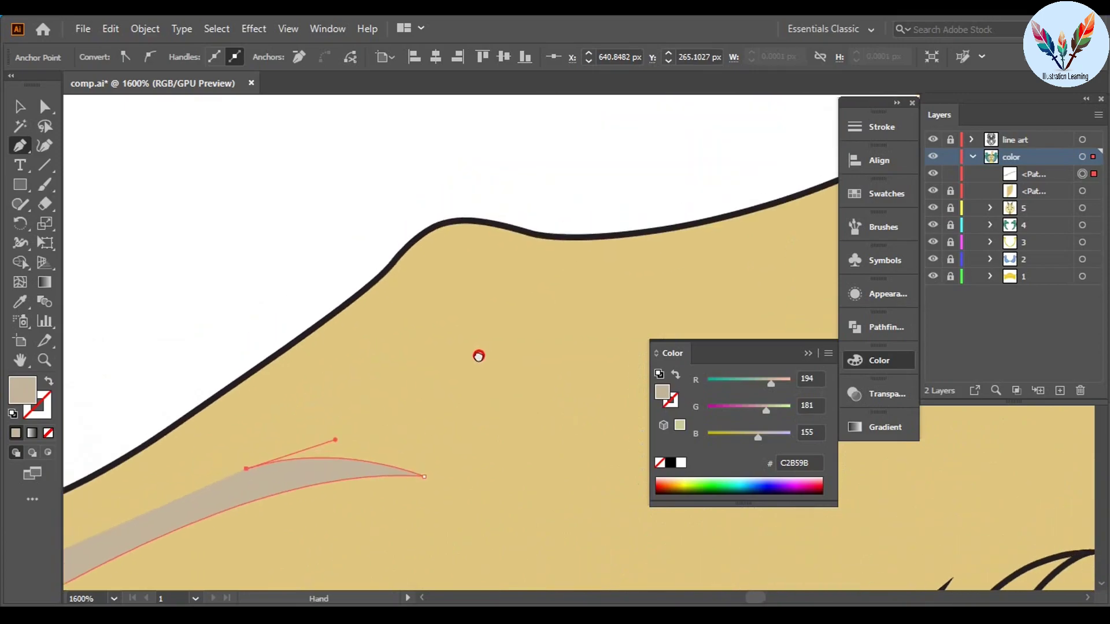
scroll(595, 255, "down", 3)
left_click_drag(413, 285, 501, 262)
left_click_drag(595, 283, 604, 283)
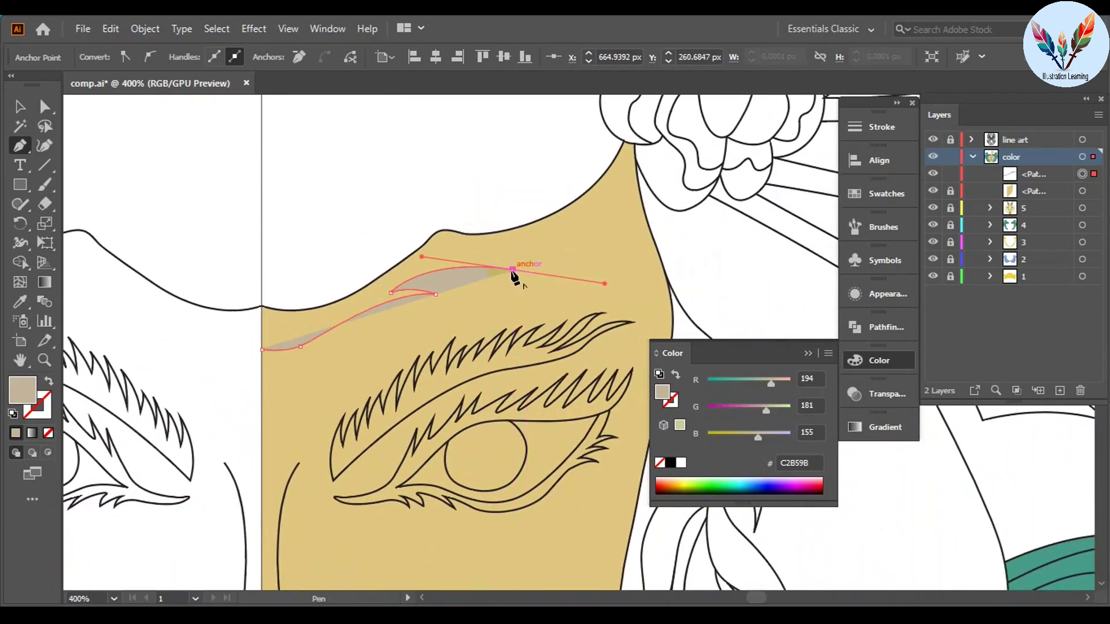
Step: Shape the spiky hair edge of the shadow with curved anchors
scroll(480, 264, "up", 2)
scroll(451, 240, "up", 2)
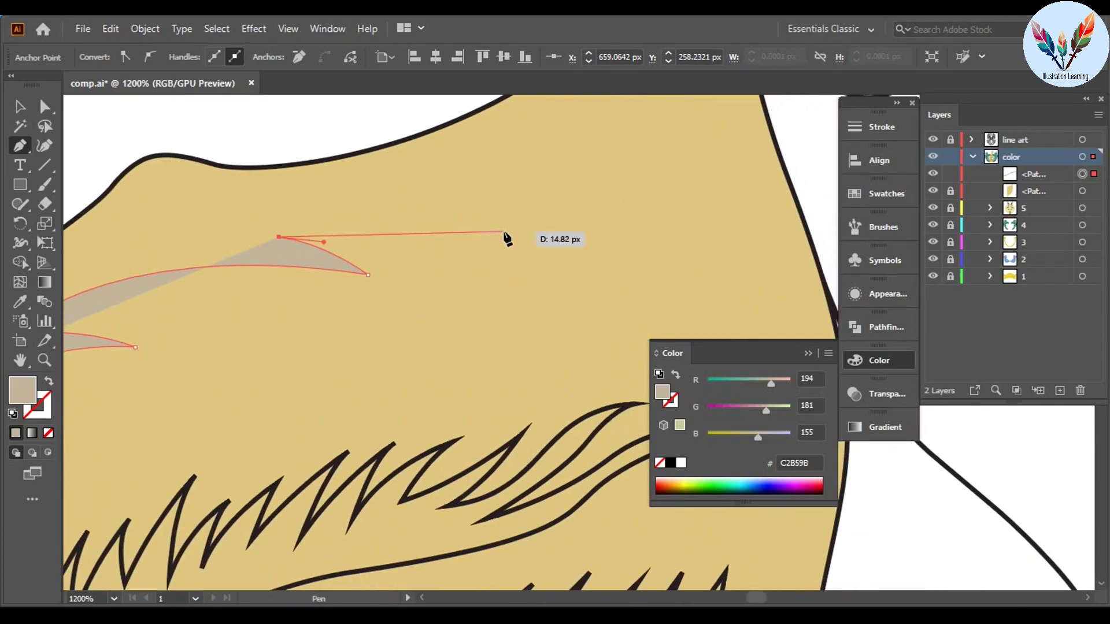
left_click_drag(510, 244, 609, 292)
left_click_drag(465, 197, 487, 209)
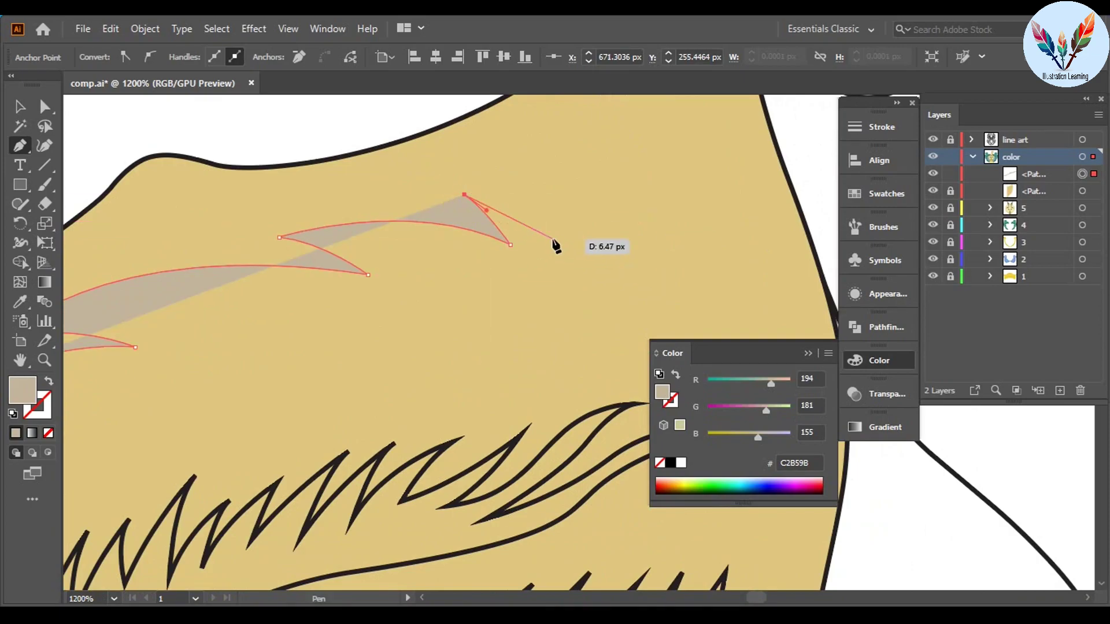
mouse_move(554, 246)
left_mouse_down()
mouse_move(438, 275)
mouse_move(482, 247)
left_mouse_up()
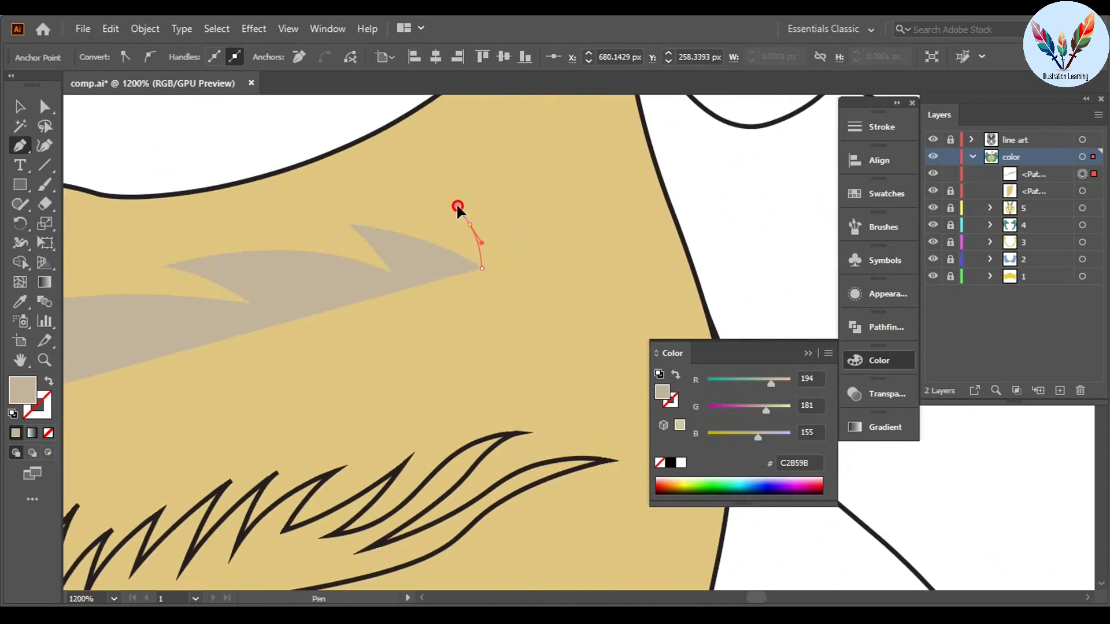
left_click_drag(456, 209, 508, 256)
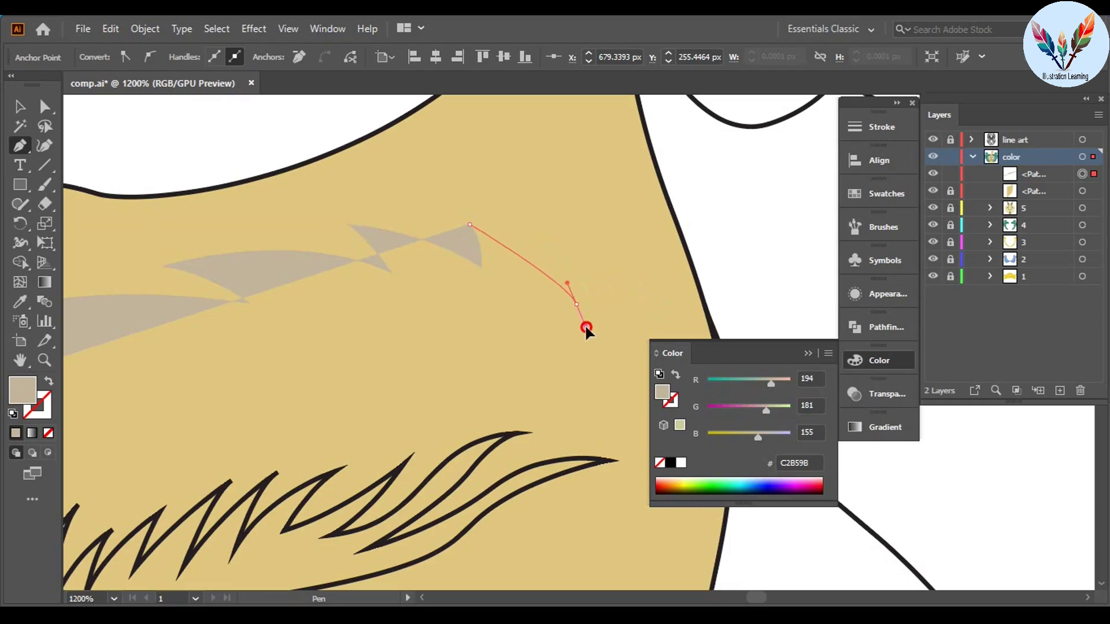
Step: Carry the shadow path down the face's right outline
mouse_move(506, 462)
left_mouse_down()
mouse_move(511, 260)
mouse_move(540, 350)
left_mouse_up()
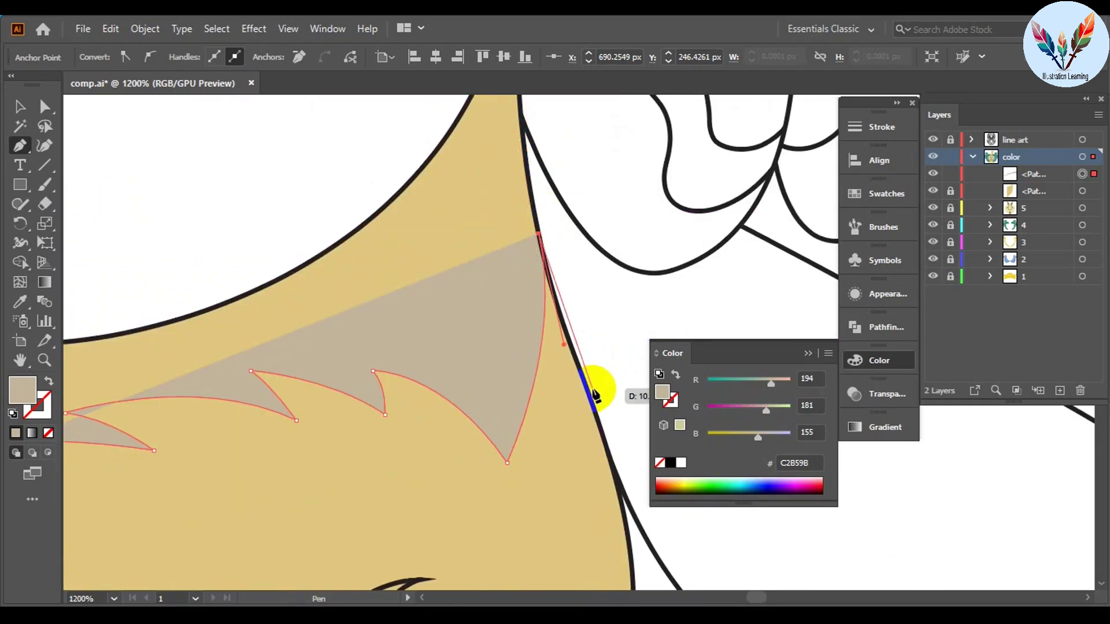
left_click(409, 235)
left_click(607, 555)
left_click(618, 384)
key("ctrl+minus")
left_click_drag(538, 239, 529, 266)
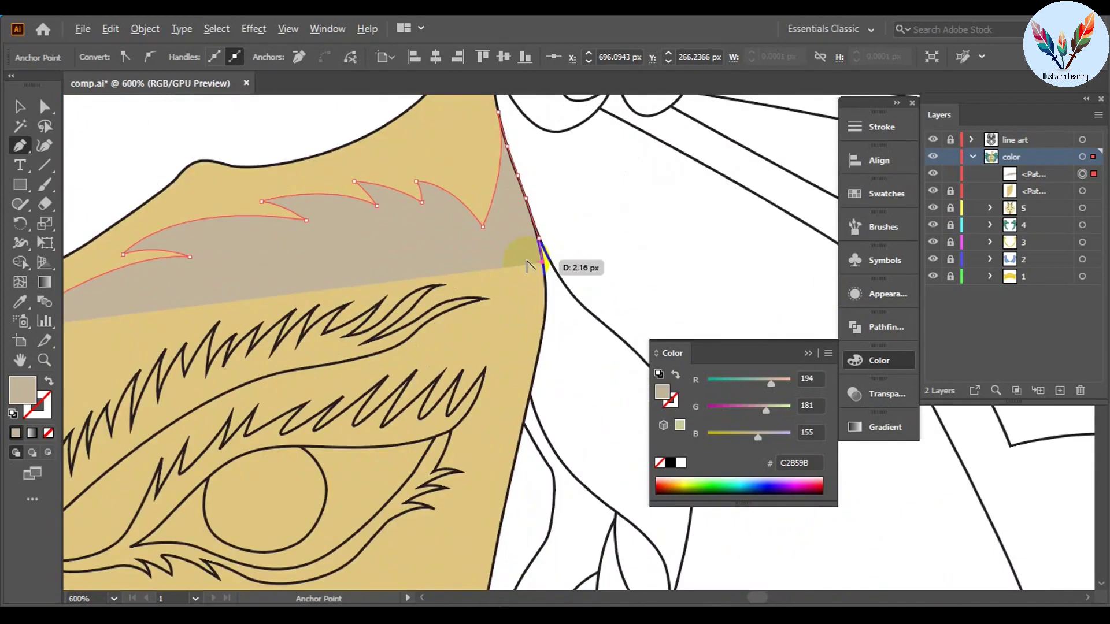
key("ctrl+minus")
key("ctrl+minus")
key("ctrl+minus")
Step: Close the shadow shape back at the face centre line and deselect it
scroll(538, 226, "up", 5)
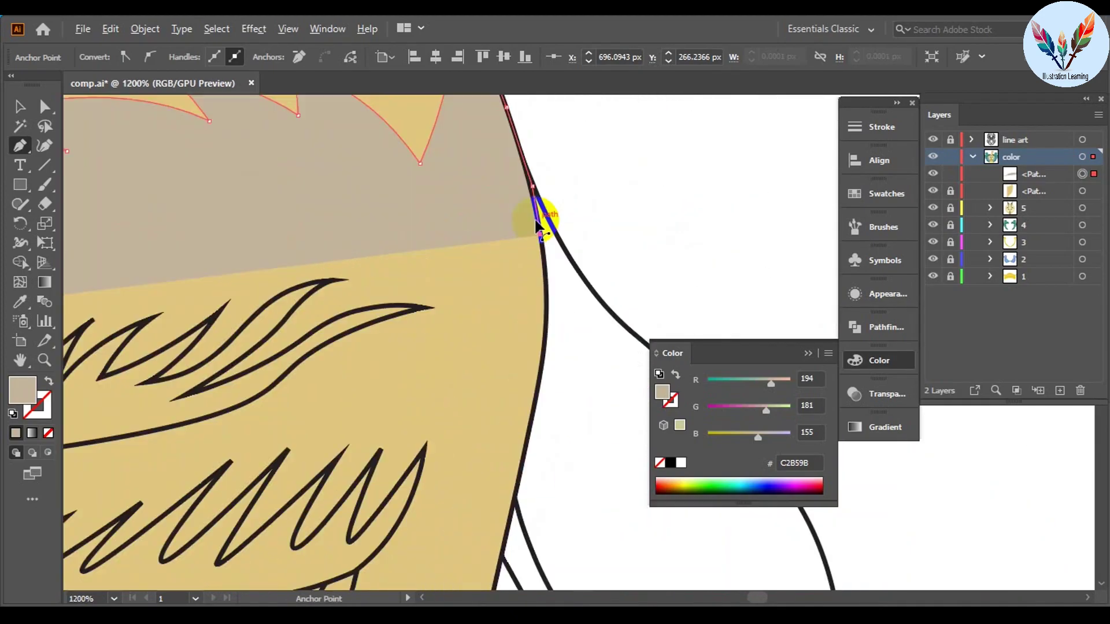
scroll(540, 215, "up", 4)
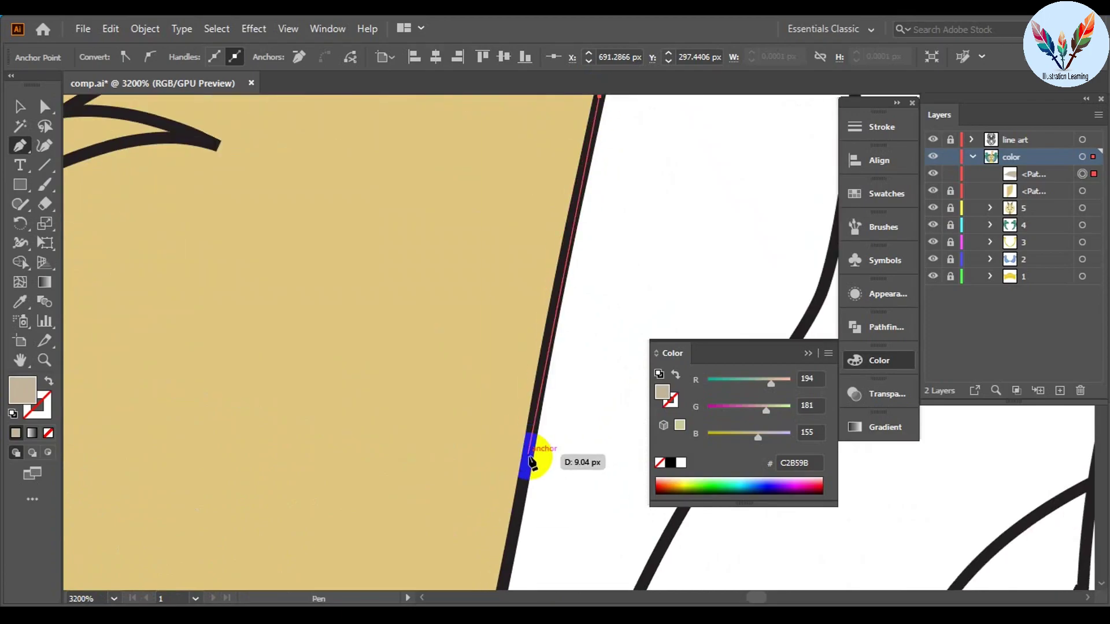
scroll(539, 441, "down", 3)
scroll(450, 332, "up", 3)
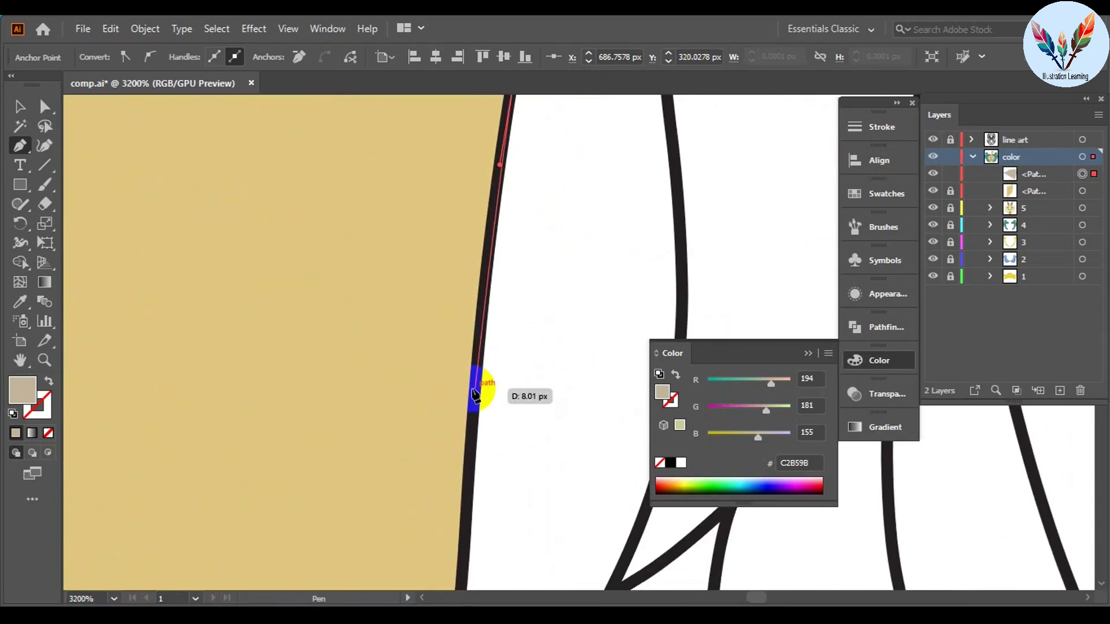
scroll(448, 369, "down", 2)
scroll(578, 240, "down", 3)
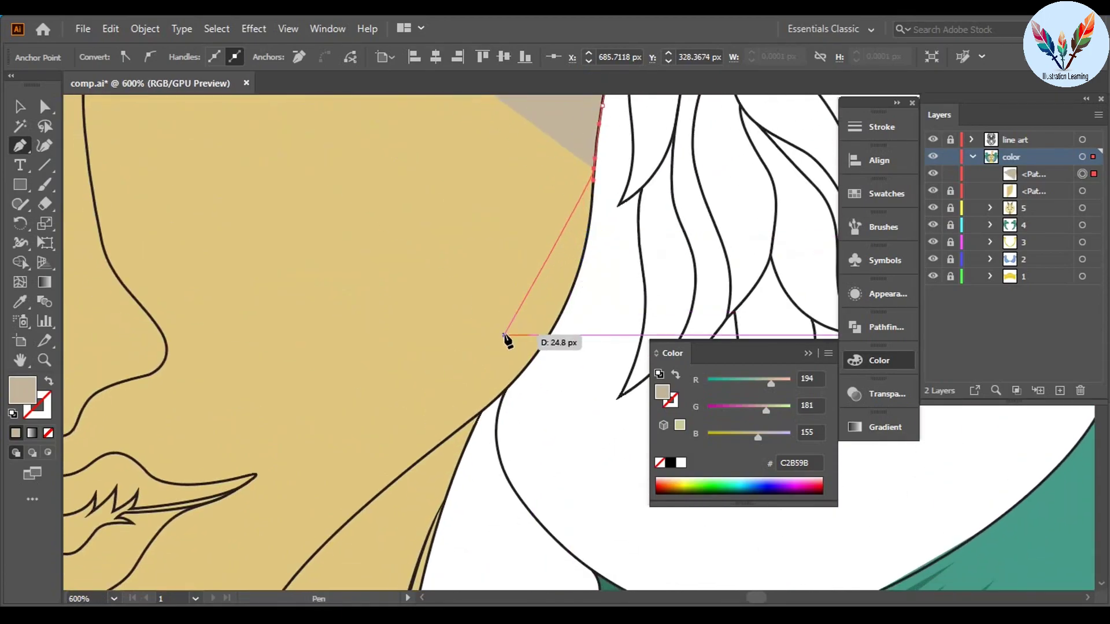
scroll(411, 436, "down", 5)
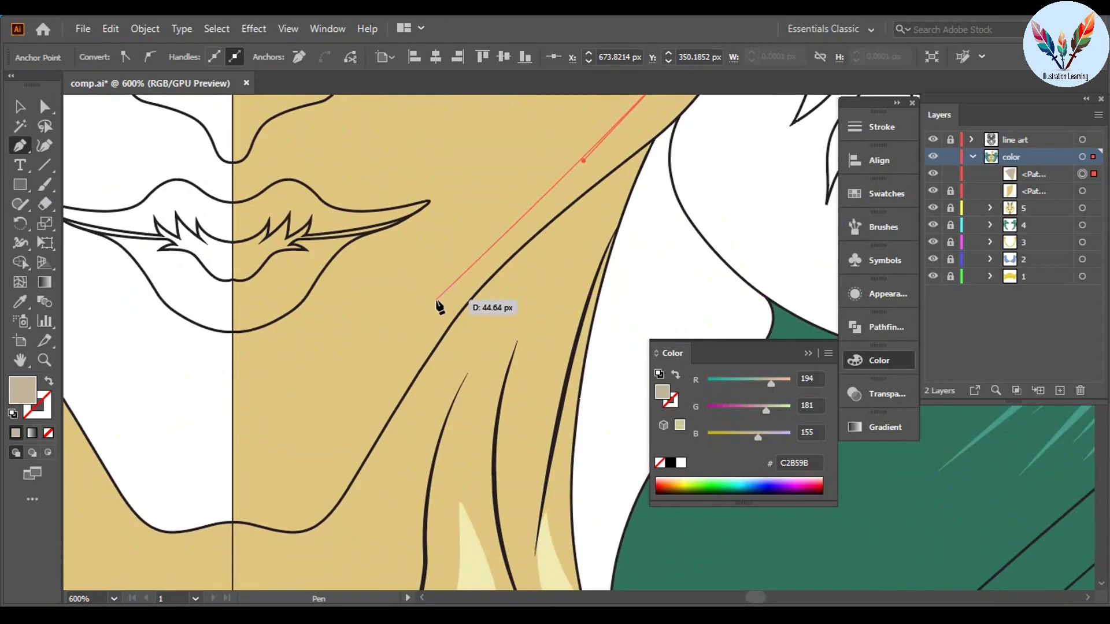
scroll(376, 410, "down", 3)
scroll(347, 439, "down", 3)
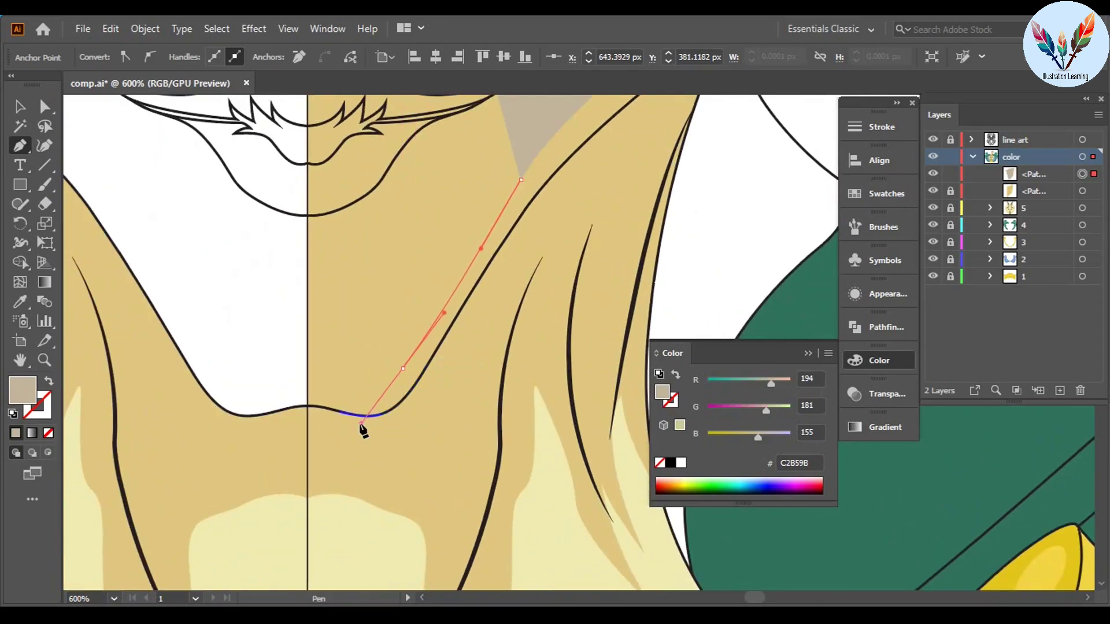
scroll(300, 399, "up", 5)
left_click(323, 405)
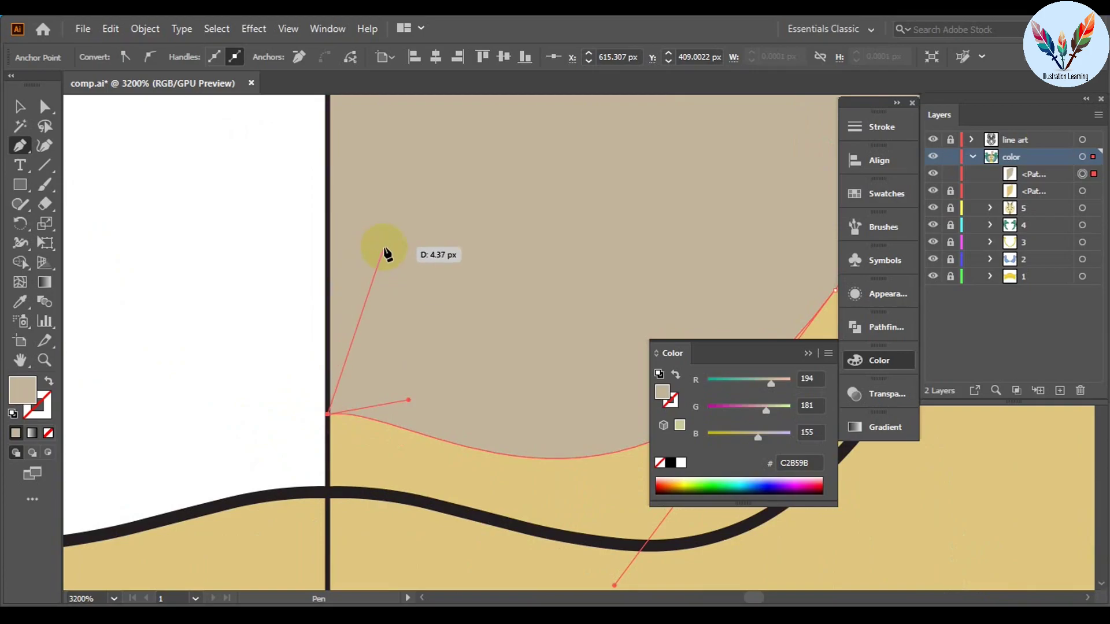
scroll(384, 251, "down", 5)
scroll(393, 289, "up", 3)
scroll(483, 293, "up", 5)
scroll(221, 430, "up", 3)
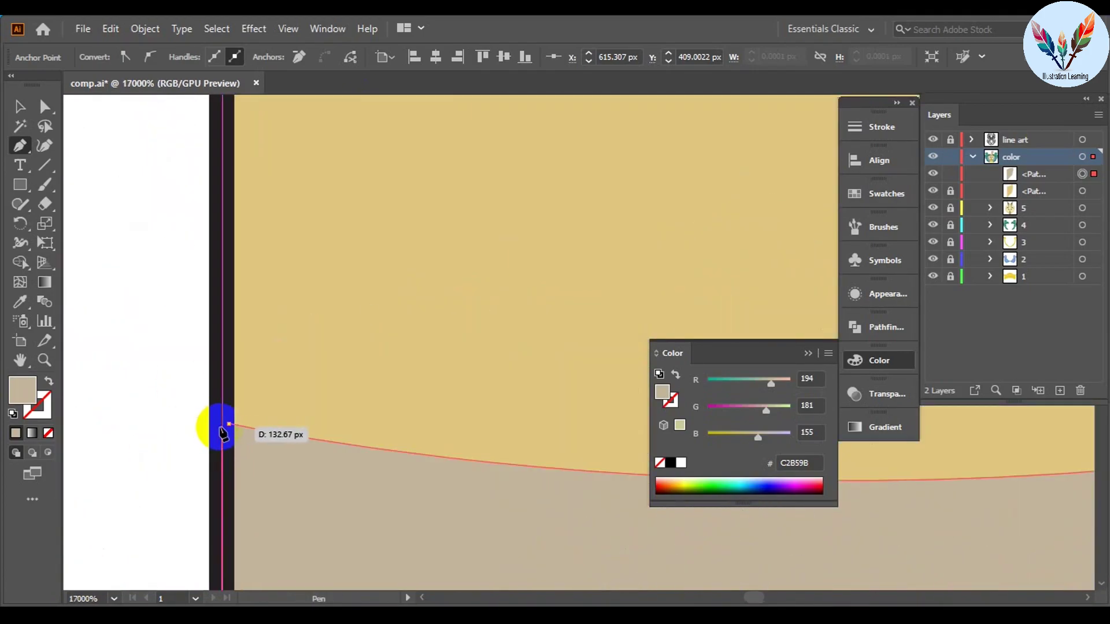
left_click(224, 428)
key("ctrl+0")
key("v")
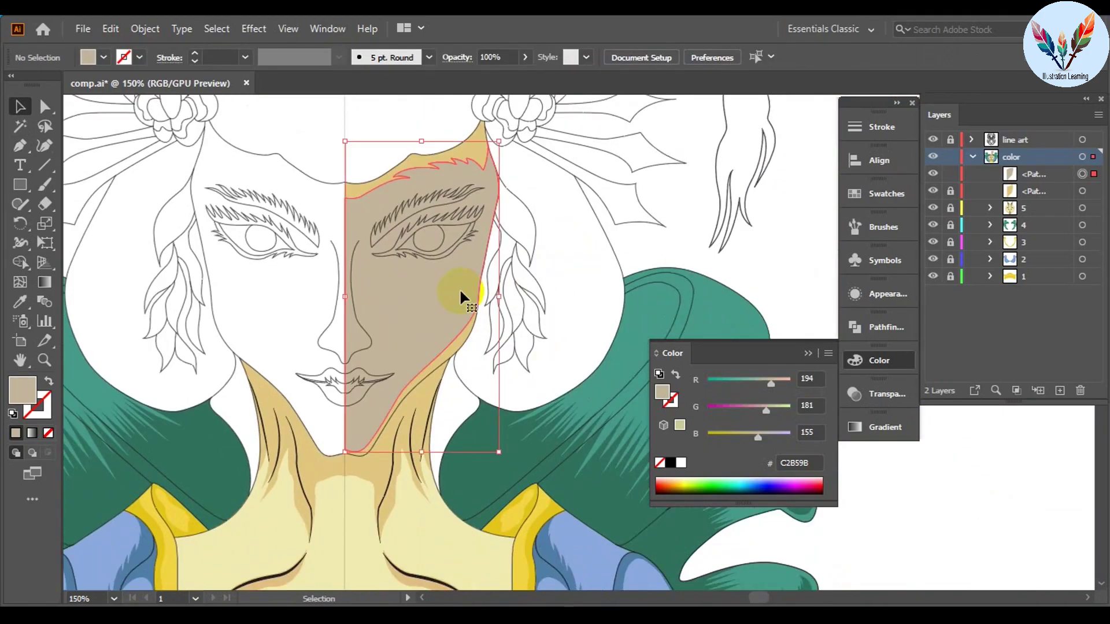
key("ctrl+shift+a")
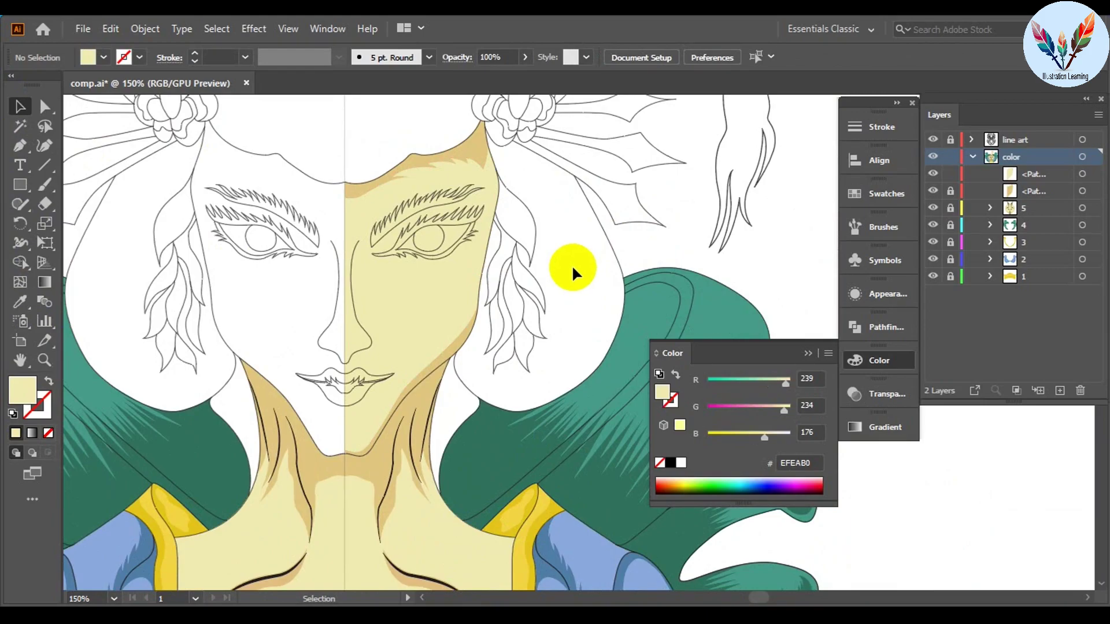
Step: Sample the darker neck tone E0C680 as the fill colour
scroll(628, 275, "left", 2)
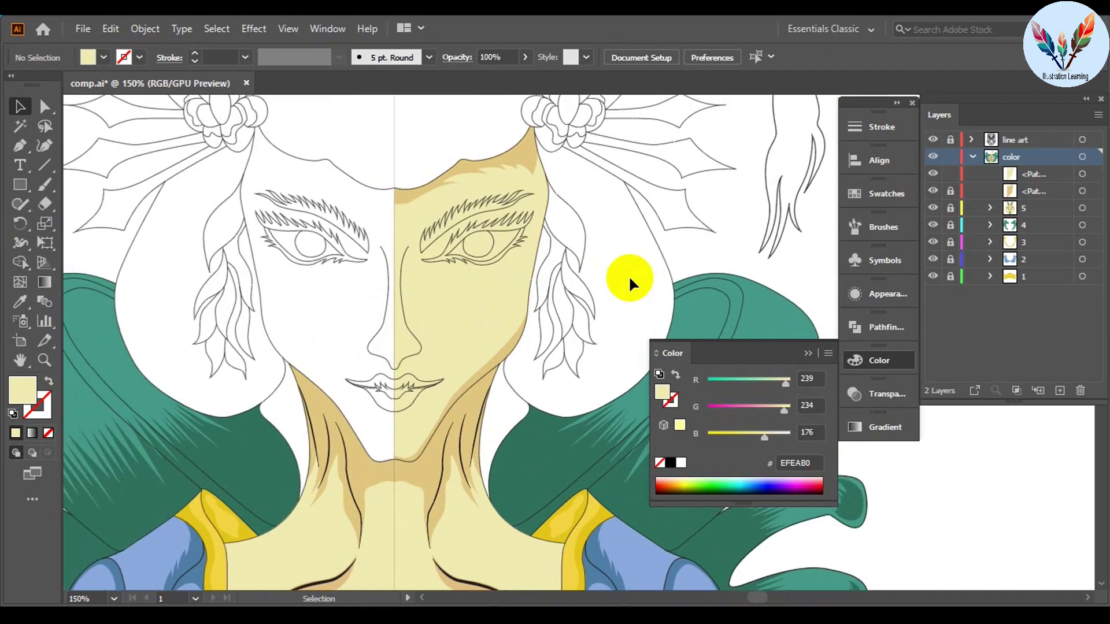
left_click(543, 168)
left_click(950, 190)
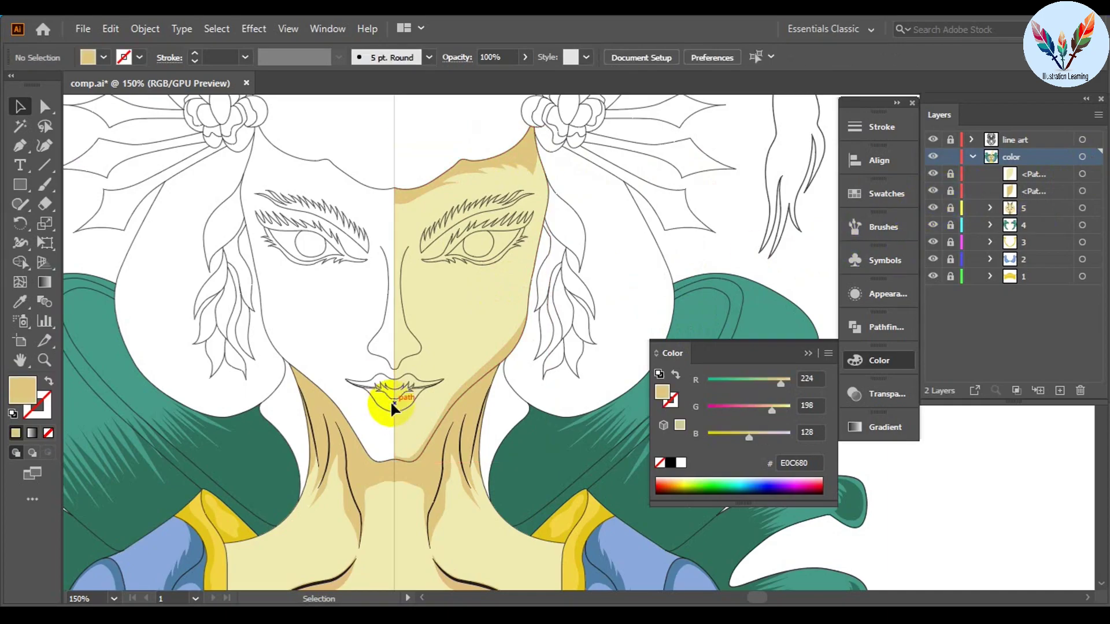
Step: Begin the E0C680 cheek shadow at the face centre line, curving toward the lip corner
key("p")
scroll(409, 421, "up", 4)
scroll(358, 375, "up", 2)
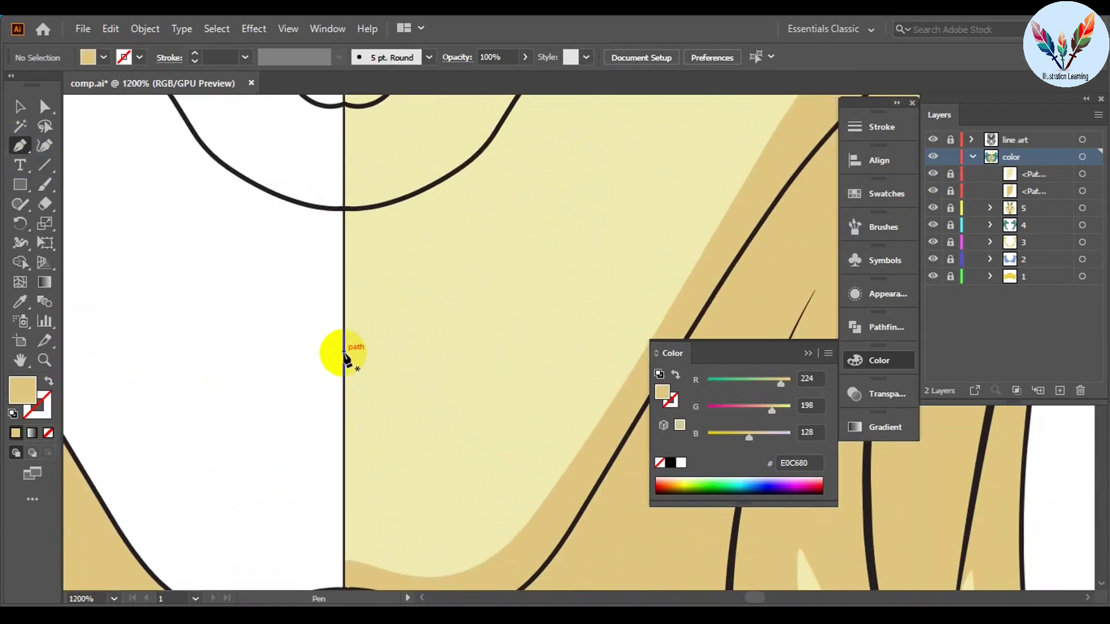
left_click(345, 359)
scroll(353, 323, "up", 1)
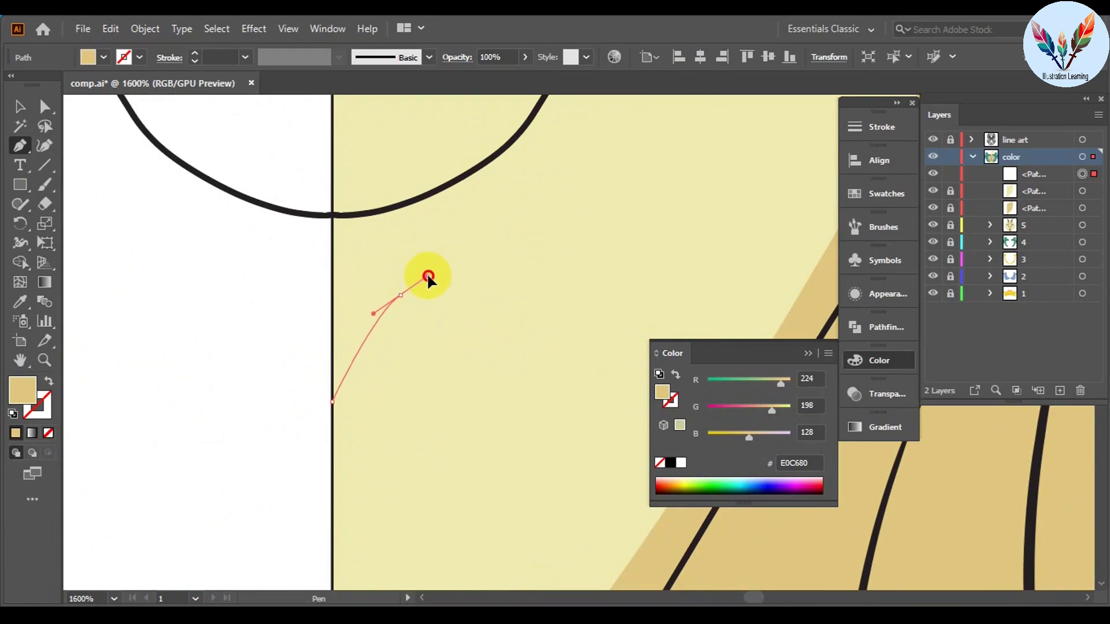
mouse_move(578, 256)
left_mouse_down()
mouse_move(453, 318)
mouse_move(513, 223)
left_mouse_up()
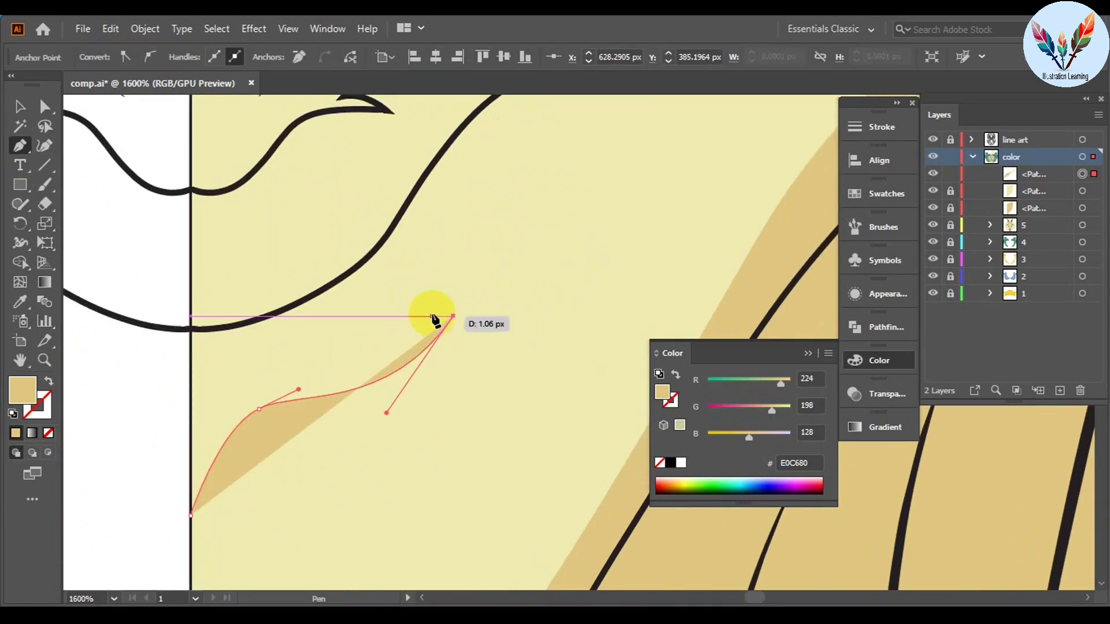
scroll(433, 317, "up", 1)
left_click_drag(358, 445, 383, 371)
scroll(384, 302, "down", 3)
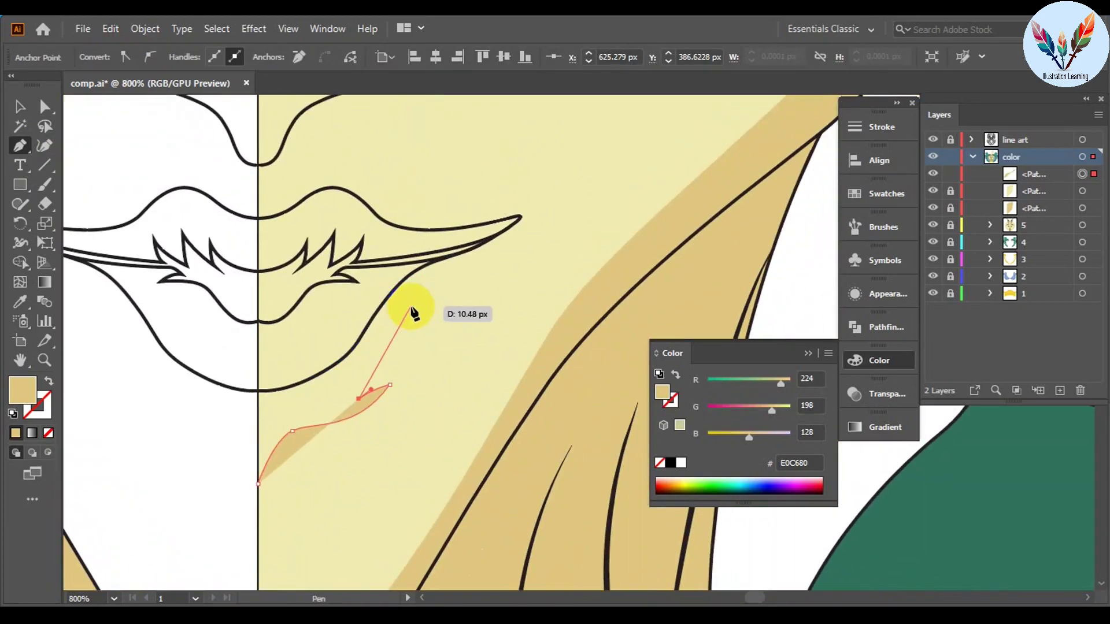
Step: Rework the shadow curve and place its tip at the lip corner
key("ctrl")
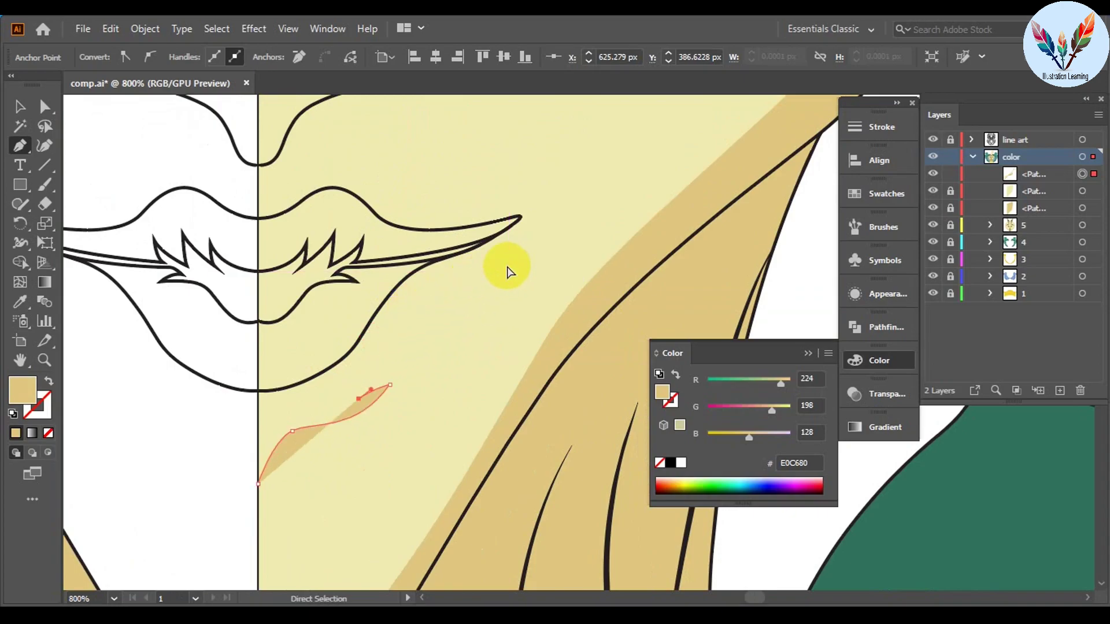
left_click_drag(508, 267, 453, 299)
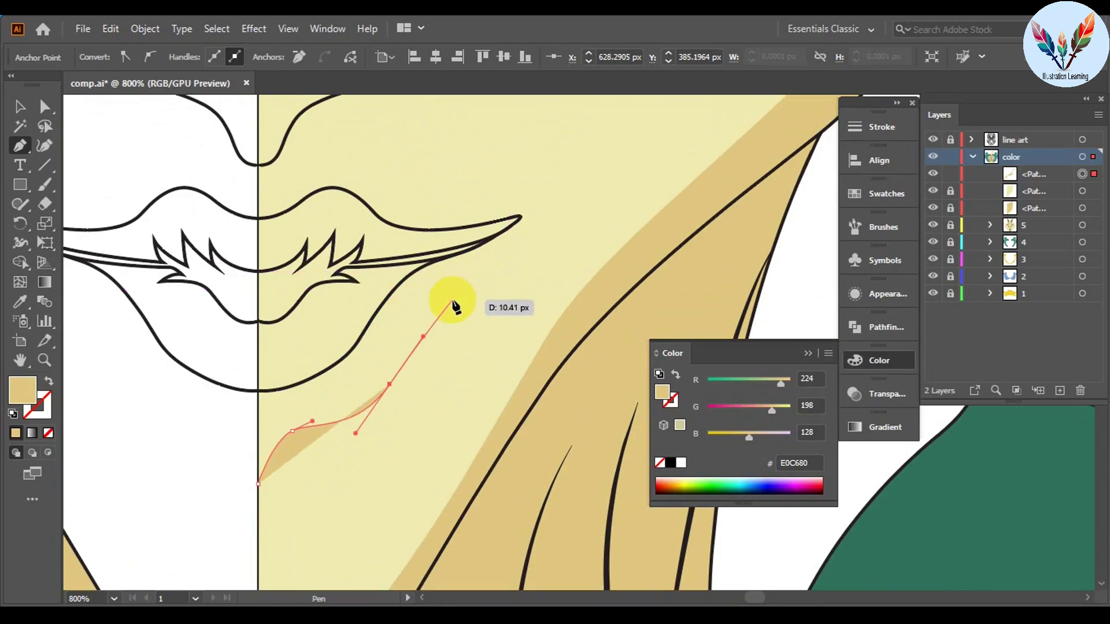
key("ctrl+z")
key("ctrl+z")
key("ctrl+z")
left_click_drag(399, 361, 466, 342)
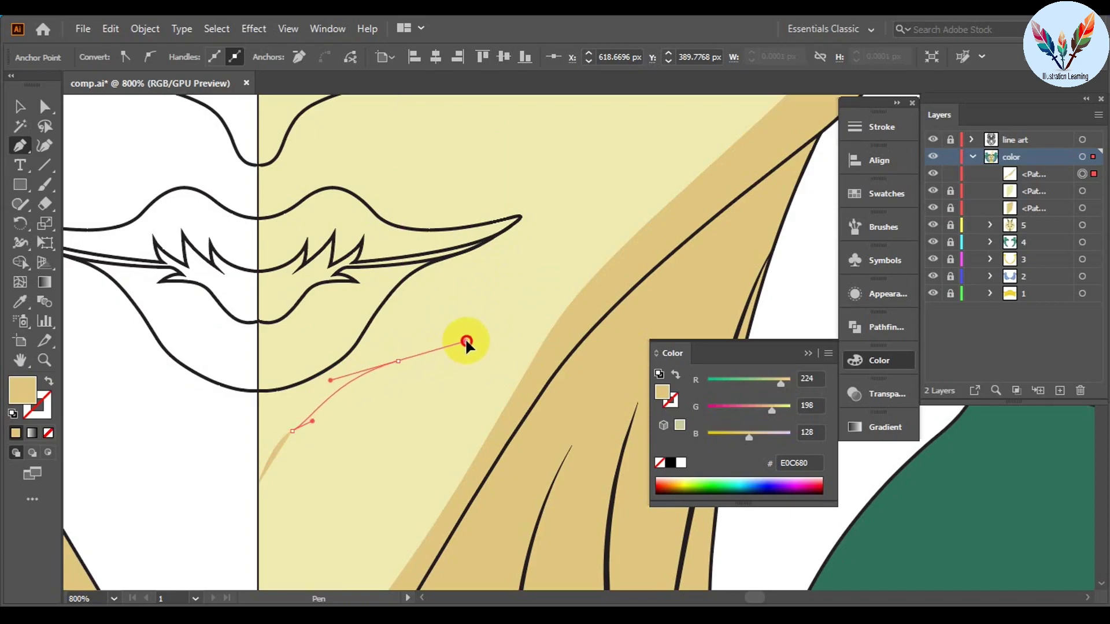
key("ctrl+z")
key("ctrl+z")
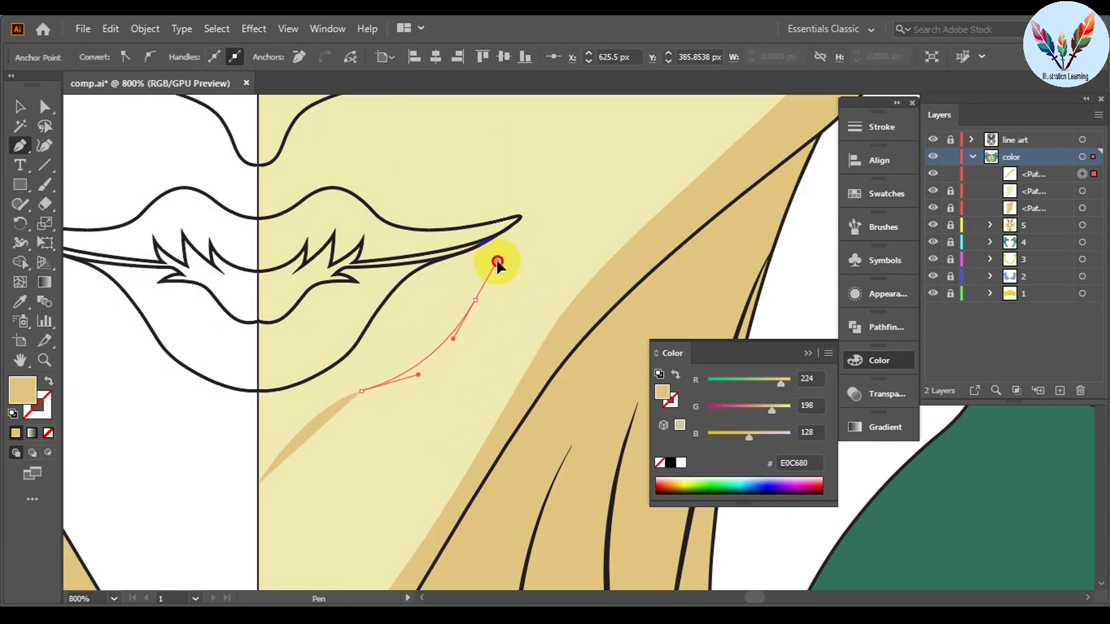
left_click_drag(475, 300, 426, 324)
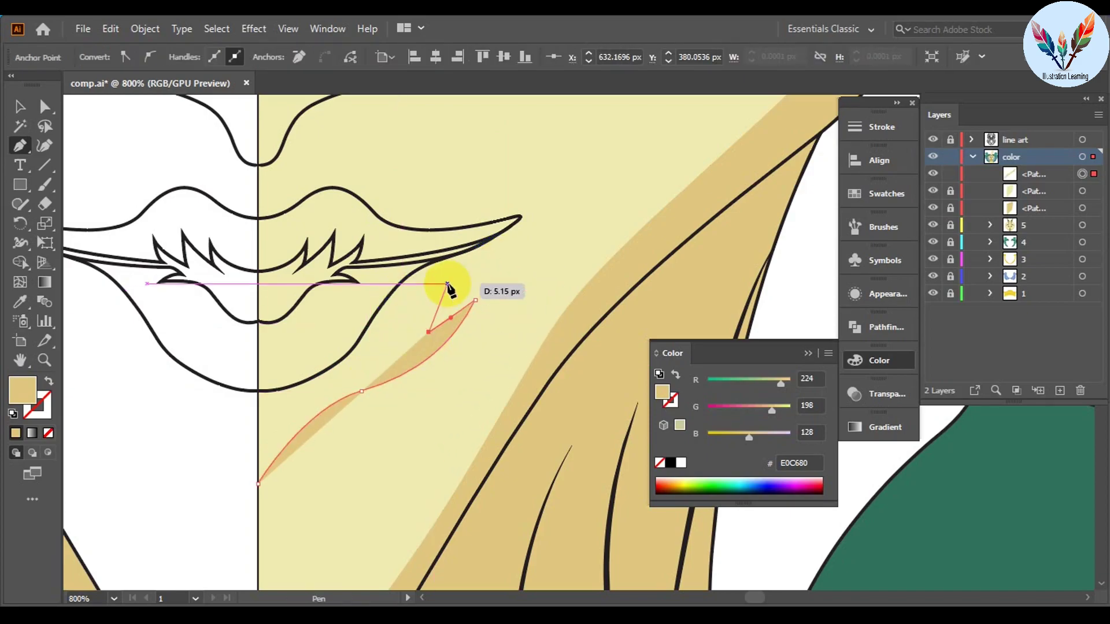
key("ctrl+plus")
left_click_drag(511, 237, 516, 204)
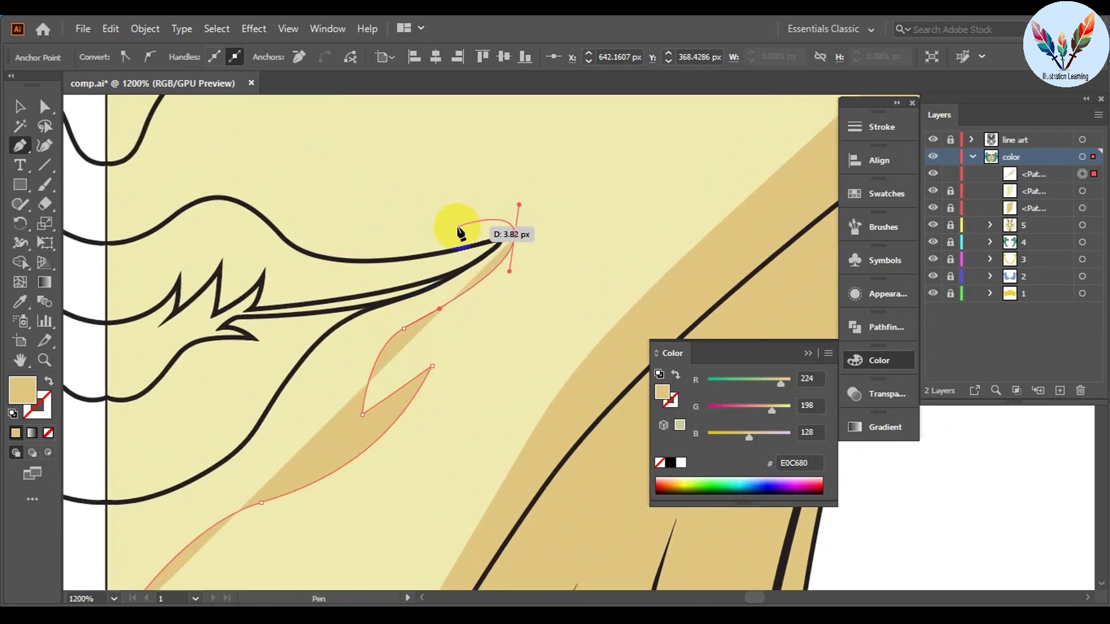
Step: Run the shadow path back from the lip corner up along the cheek edge
mouse_move(363, 247)
left_mouse_down()
mouse_move(461, 303)
mouse_move(401, 280)
left_mouse_up()
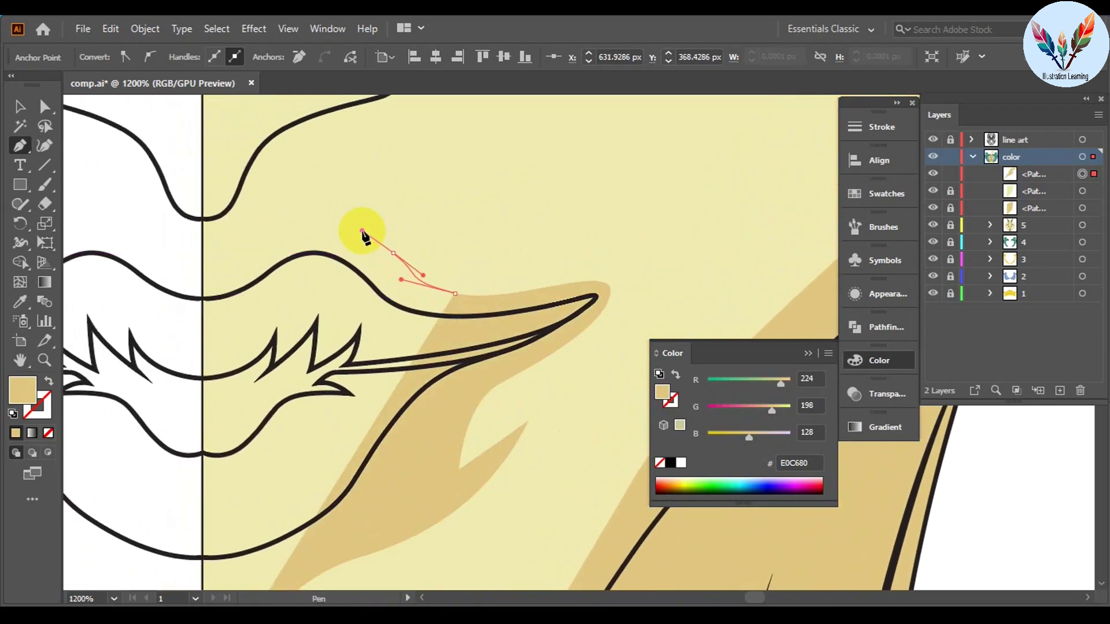
left_click_drag(211, 265, 254, 241)
left_click_drag(359, 158, 360, 285)
mouse_move(299, 303)
left_mouse_down()
mouse_move(290, 401)
mouse_move(393, 384)
left_mouse_up()
mouse_move(456, 252)
left_mouse_down()
mouse_move(317, 368)
mouse_move(333, 386)
left_mouse_up()
scroll(317, 368, "down", 5)
scroll(317, 347, "up", 3)
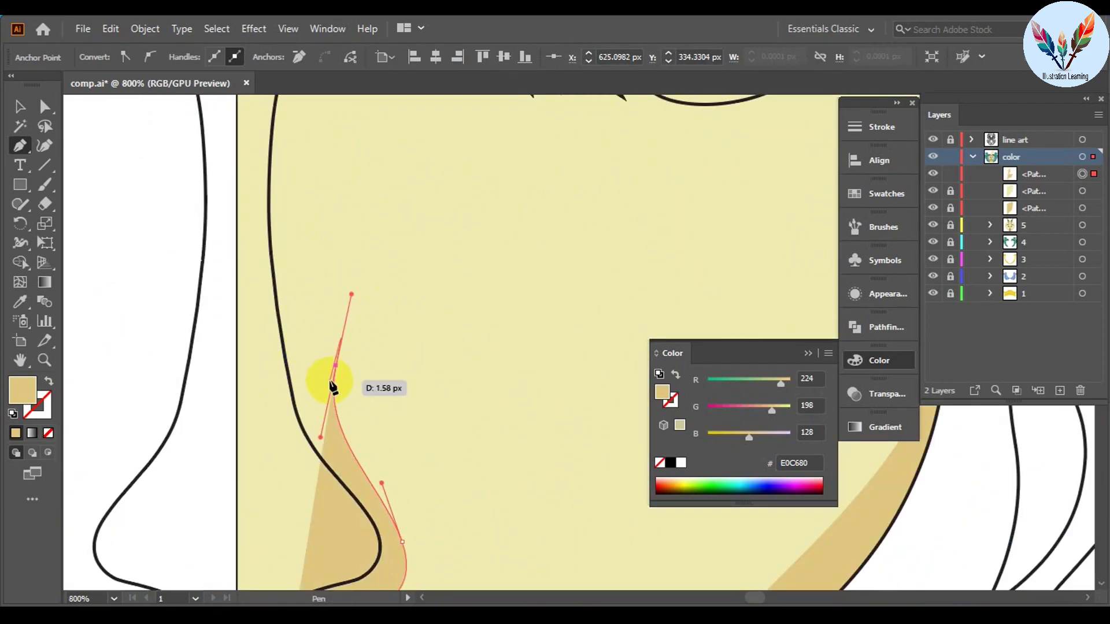
left_click_drag(335, 228, 327, 388)
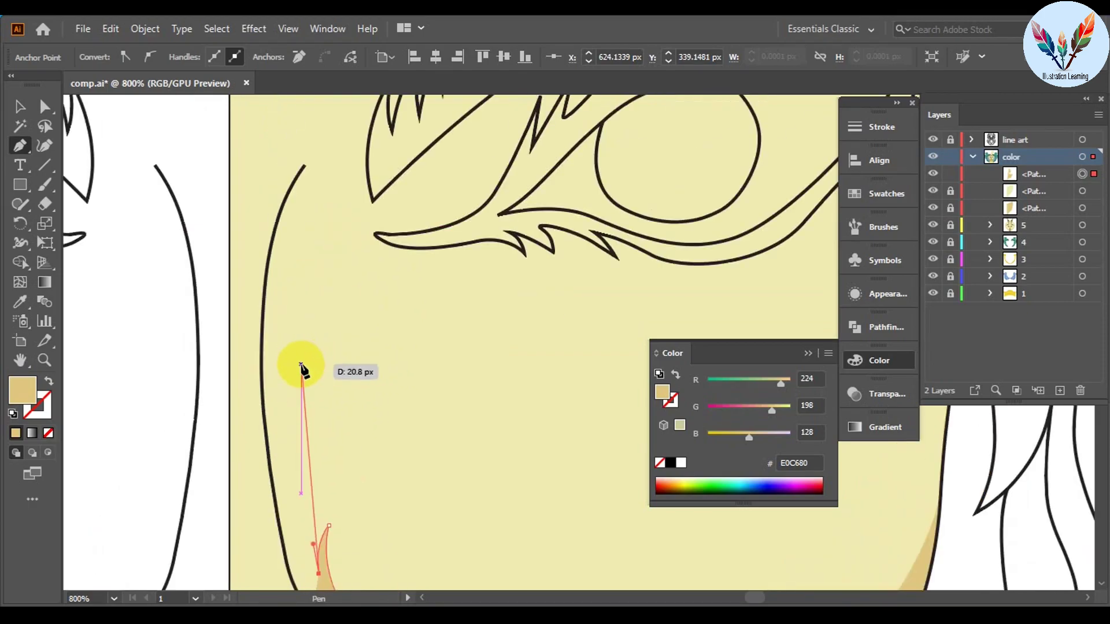
scroll(302, 365, "up", 1)
scroll(300, 323, "up", 3)
scroll(301, 379, "down", 2)
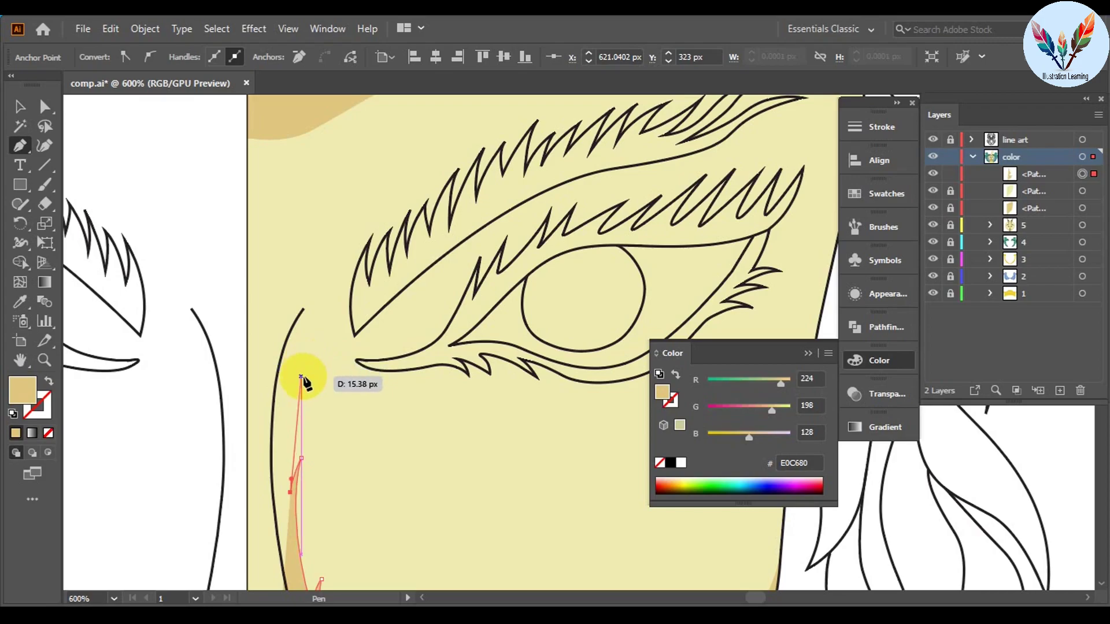
scroll(304, 398, "up", 1)
left_click_drag(295, 283, 296, 285)
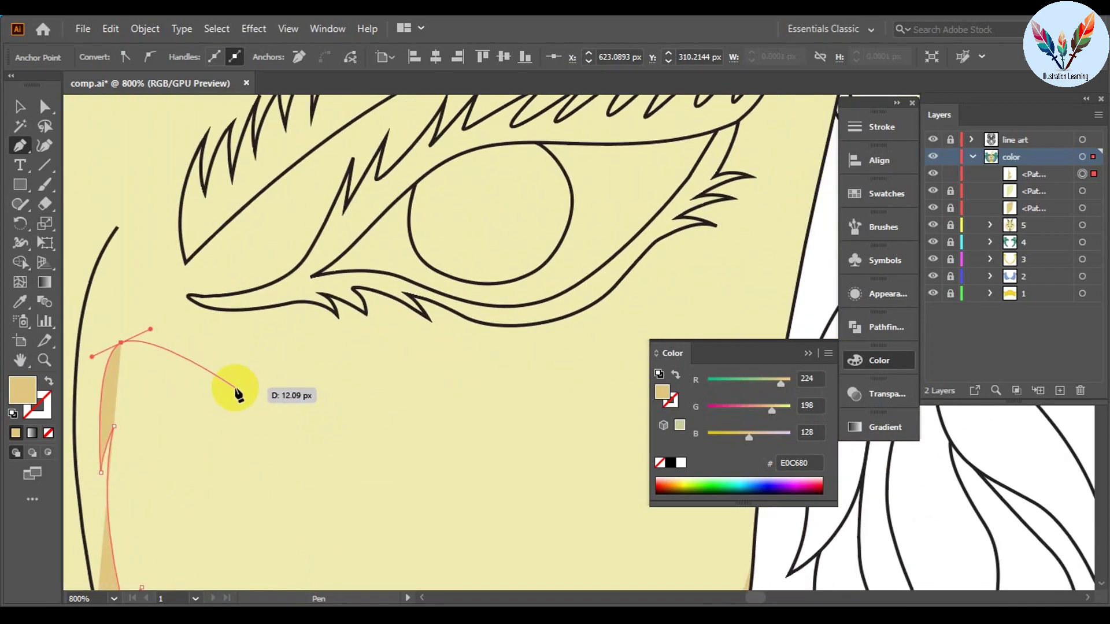
scroll(237, 393, "up", 1)
Step: Add a series of pointed, feather-like spikes reaching toward the lower eyelid
left_click(286, 343)
left_click(397, 373)
left_click(497, 442)
mouse_move(448, 389)
left_mouse_down()
mouse_move(257, 372)
mouse_move(315, 367)
mouse_move(328, 399)
left_mouse_up()
left_click_drag(409, 406, 301, 399)
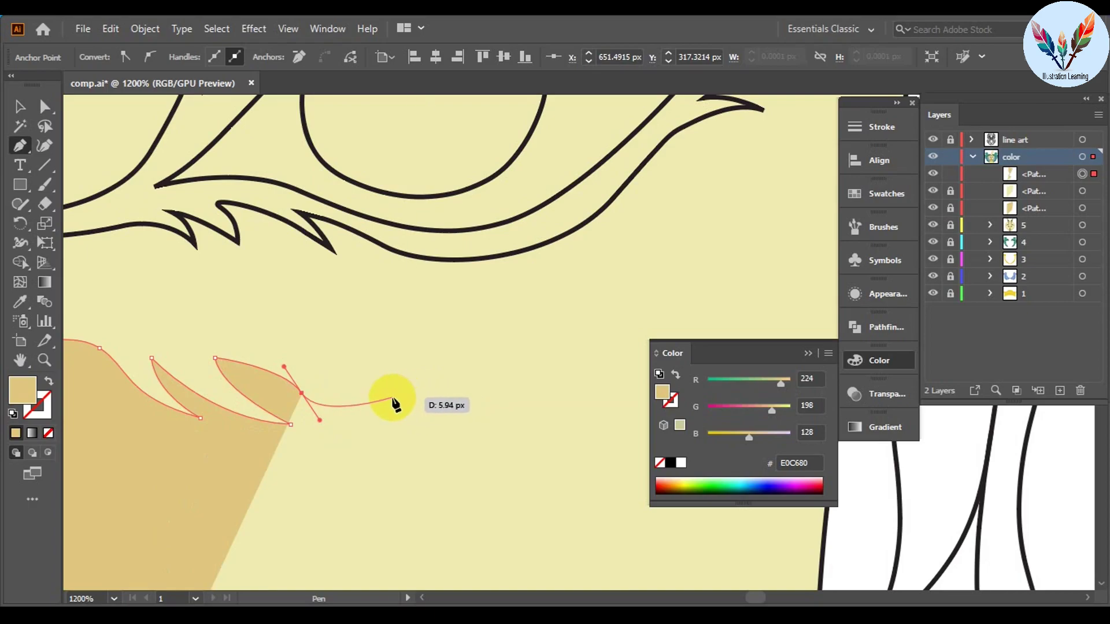
left_click_drag(417, 396, 455, 375)
mouse_move(290, 325)
left_mouse_down()
mouse_move(285, 341)
mouse_move(287, 317)
left_mouse_up()
mouse_move(414, 389)
left_mouse_down()
mouse_move(331, 410)
mouse_move(315, 380)
left_mouse_up()
left_click_drag(292, 334, 265, 351)
scroll(271, 404, "up", 2)
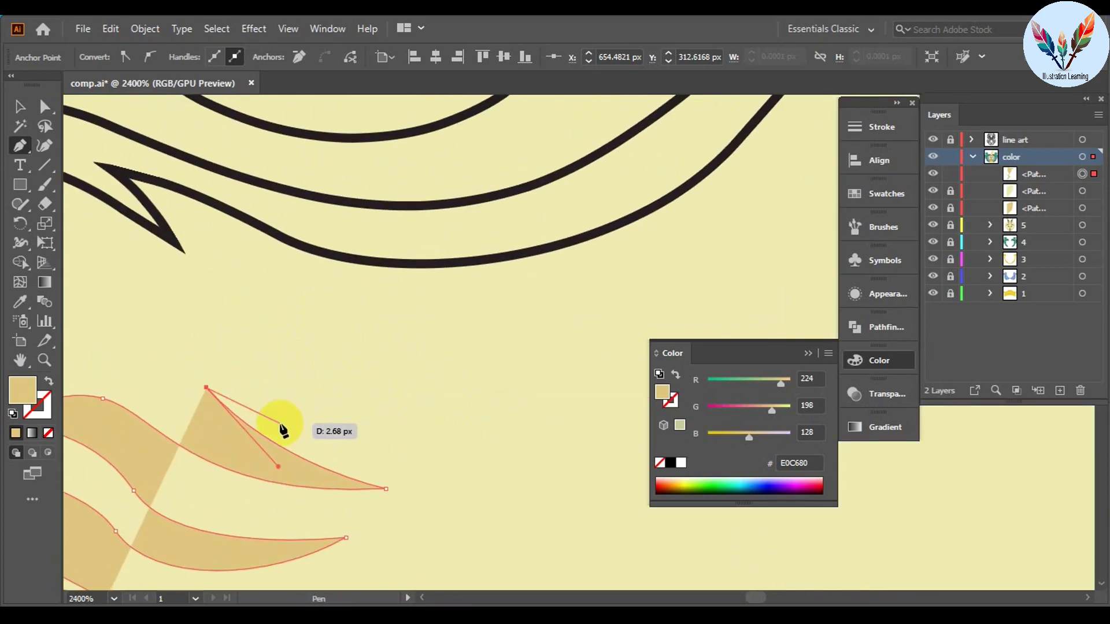
left_click_drag(412, 378, 240, 384)
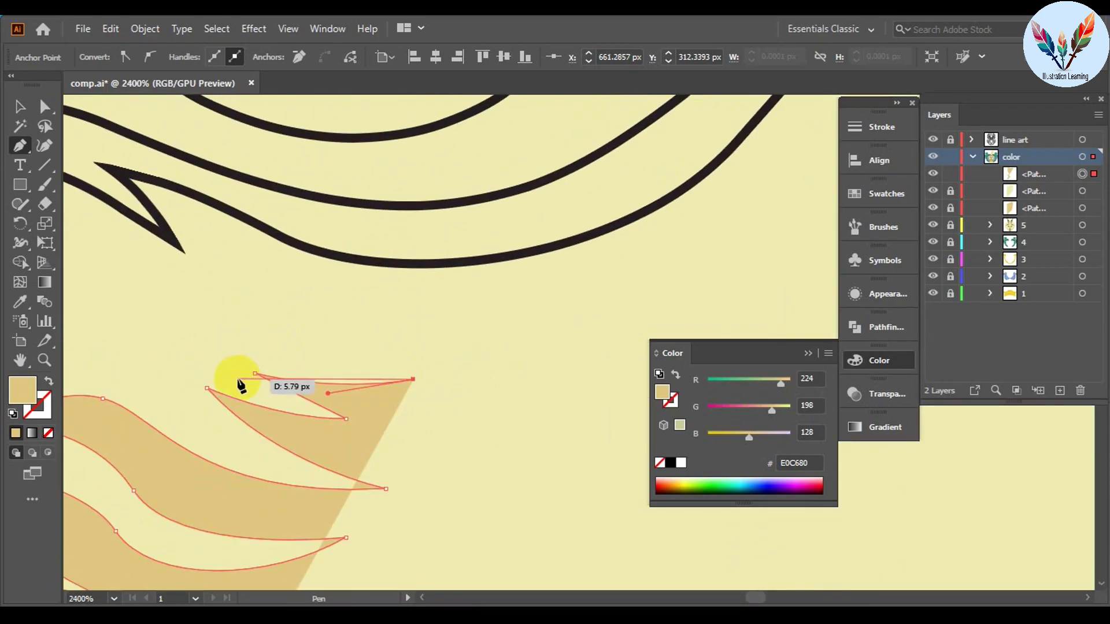
left_click_drag(267, 316, 210, 256)
scroll(210, 256, "down", 3)
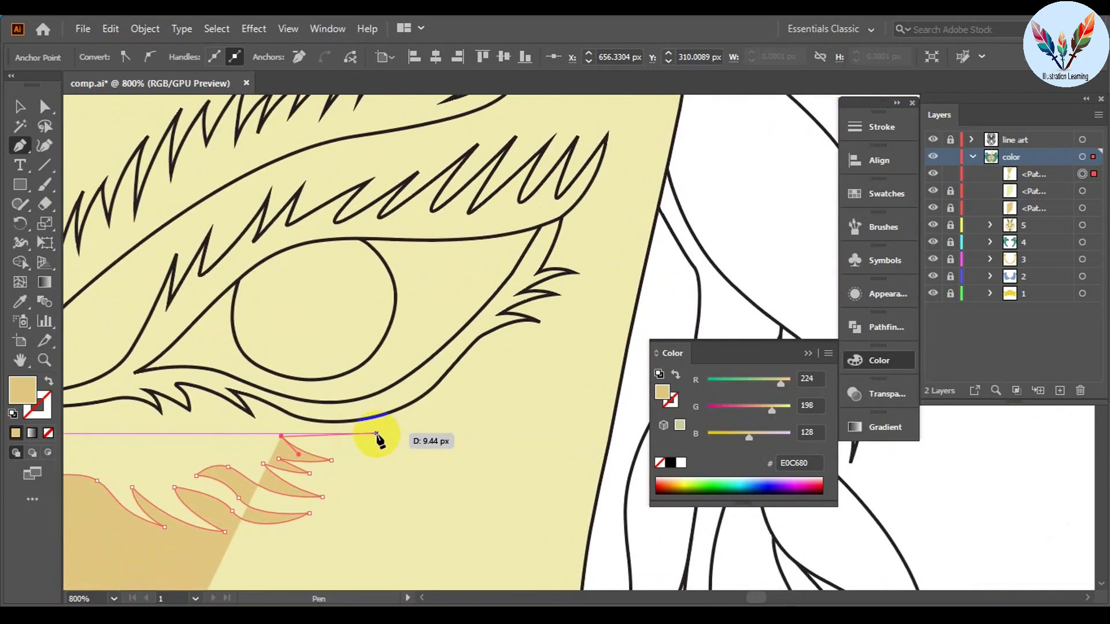
Step: Extend the tan shadow path up along the lower lash line to the eye's outer corner
left_click(434, 427)
mouse_move(465, 403)
left_mouse_down()
mouse_move(458, 366)
mouse_move(503, 350)
left_mouse_up()
left_click(484, 373)
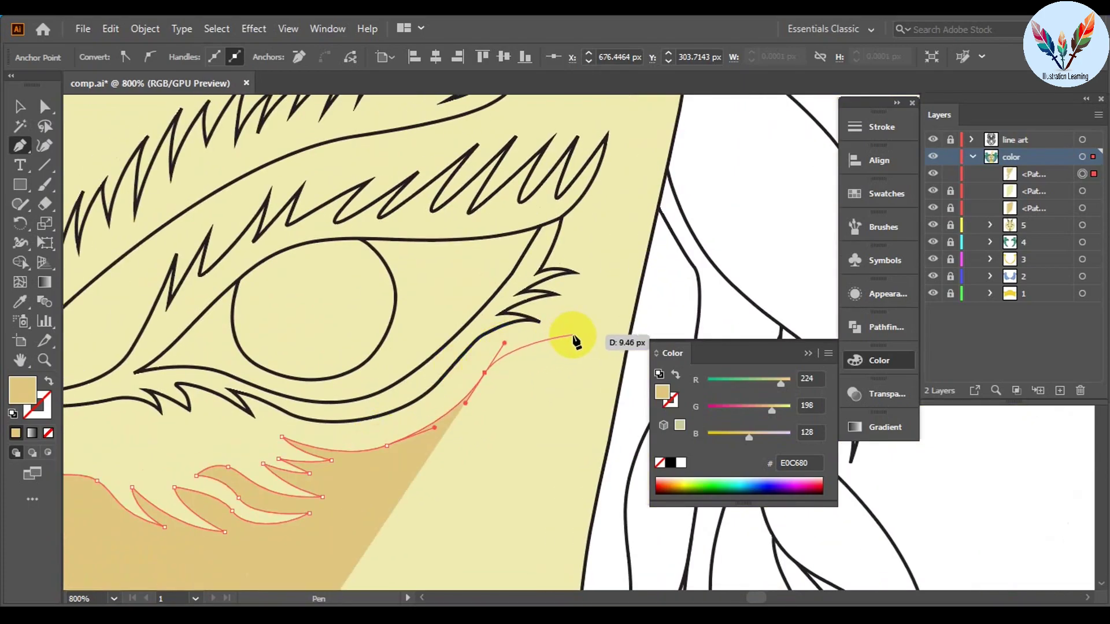
left_click(573, 338)
scroll(317, 347, "up", 3)
scroll(317, 342, "down", 4)
scroll(405, 358, "up", 4)
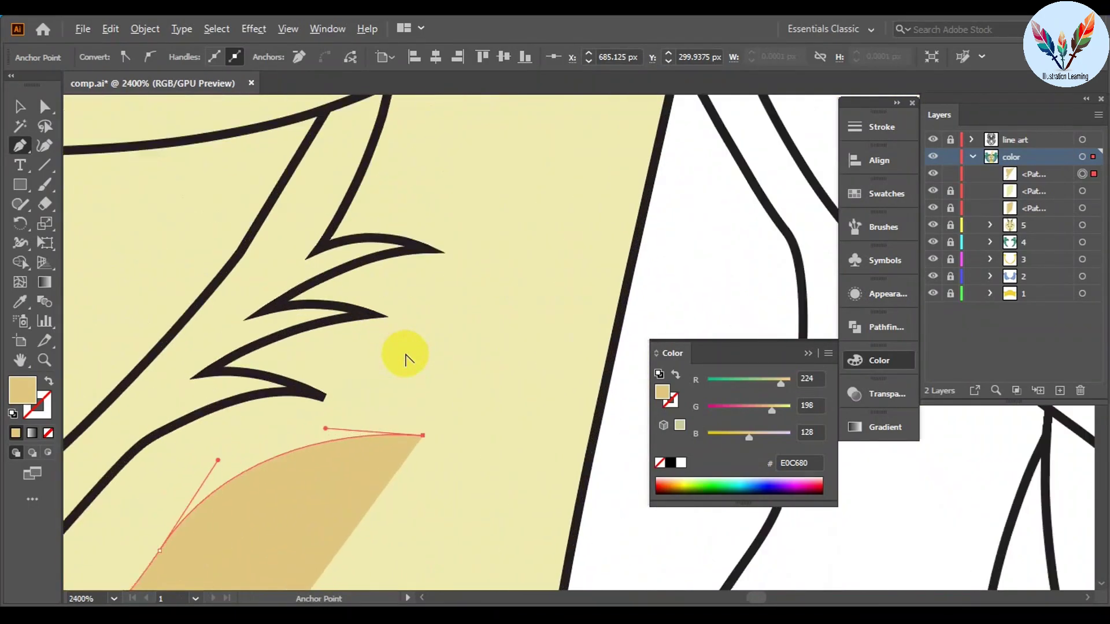
Step: Add a run of small zigzag spike points, ending at a spike tip
left_click(354, 416)
left_click(441, 416)
left_click(390, 393)
left_click(478, 396)
left_click_drag(417, 366, 460, 375)
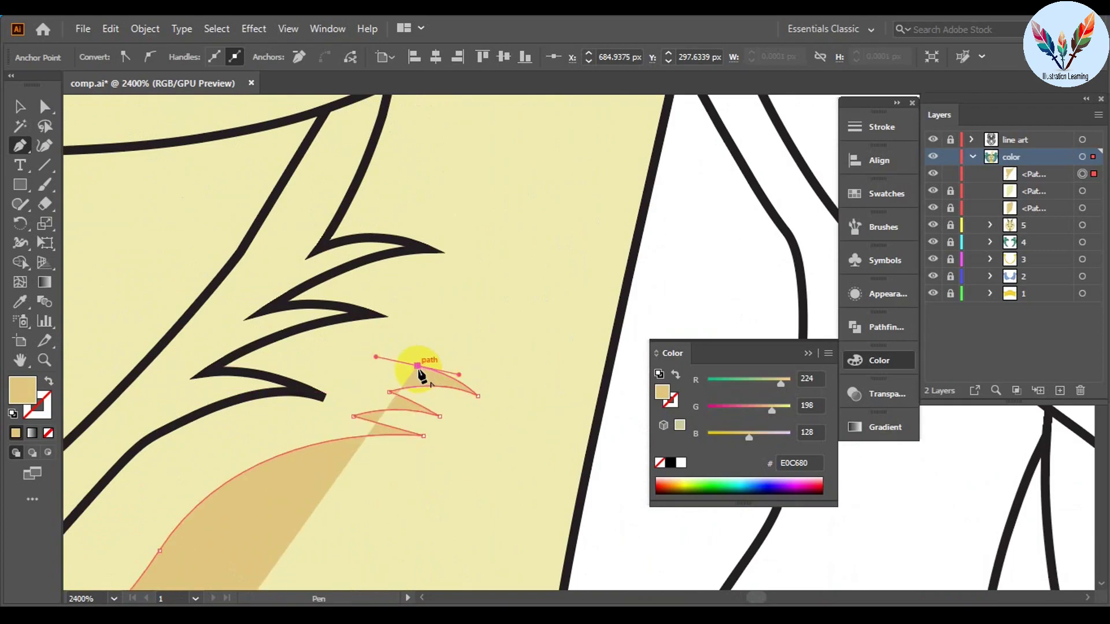
scroll(507, 361, "up", 3)
left_click(428, 397)
left_click(248, 313)
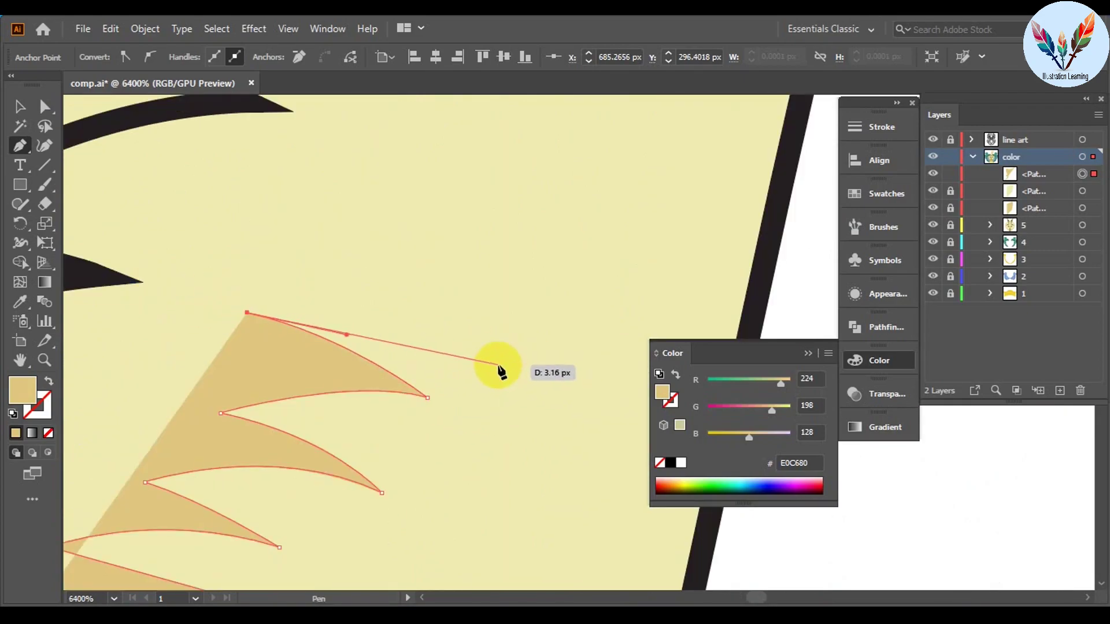
left_click(498, 365)
left_click(313, 246)
scroll(541, 396, "down", 3)
scroll(476, 429, "up", 2)
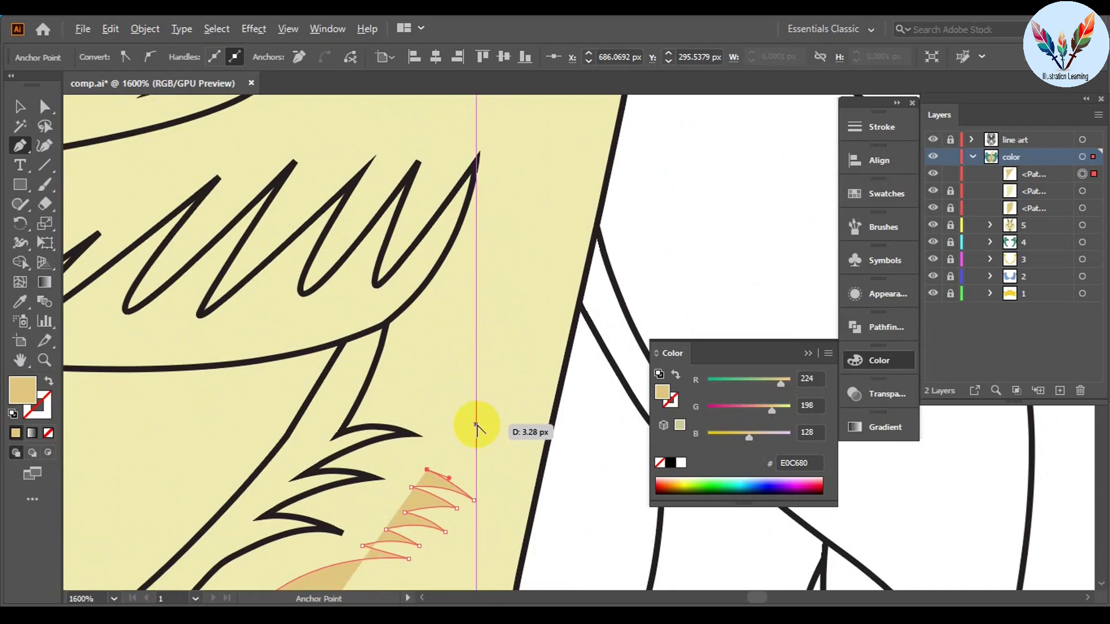
Step: Add curved and sharp-cornered spike points curving the shadow upward along the eyelid
left_click_drag(466, 418, 489, 517)
left_click_drag(474, 327, 644, 227)
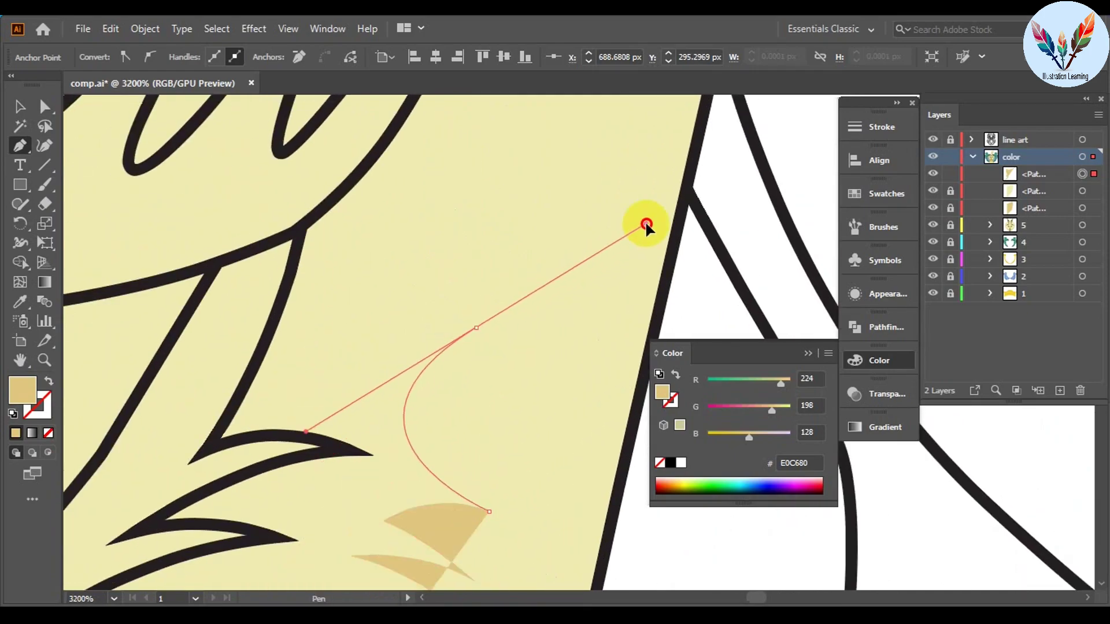
left_click(474, 326)
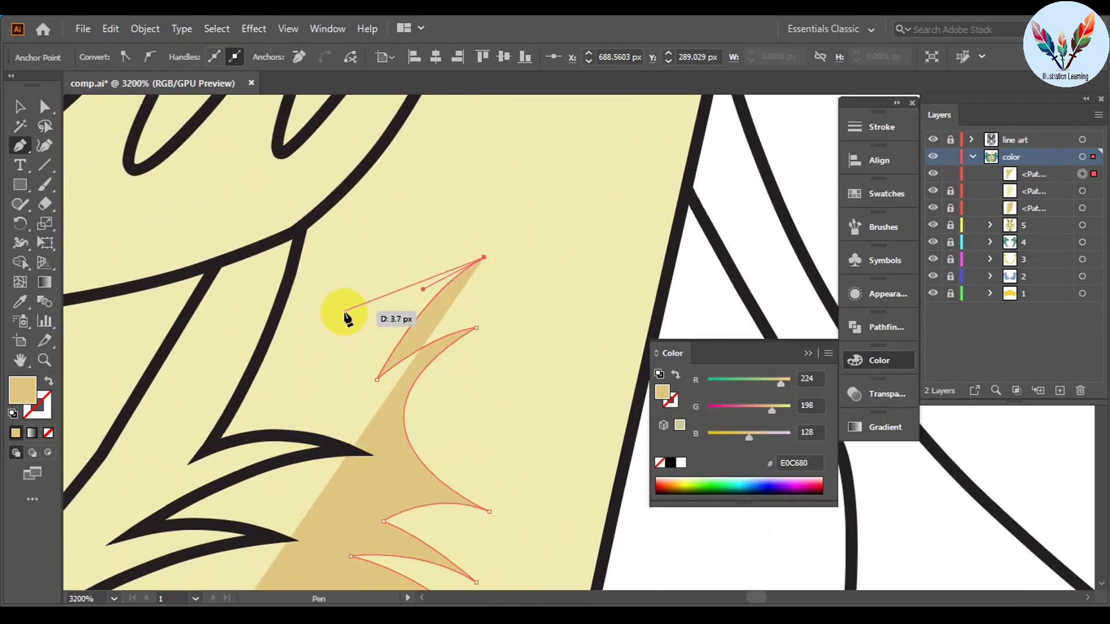
scroll(358, 318, "down", 2)
left_click(279, 405)
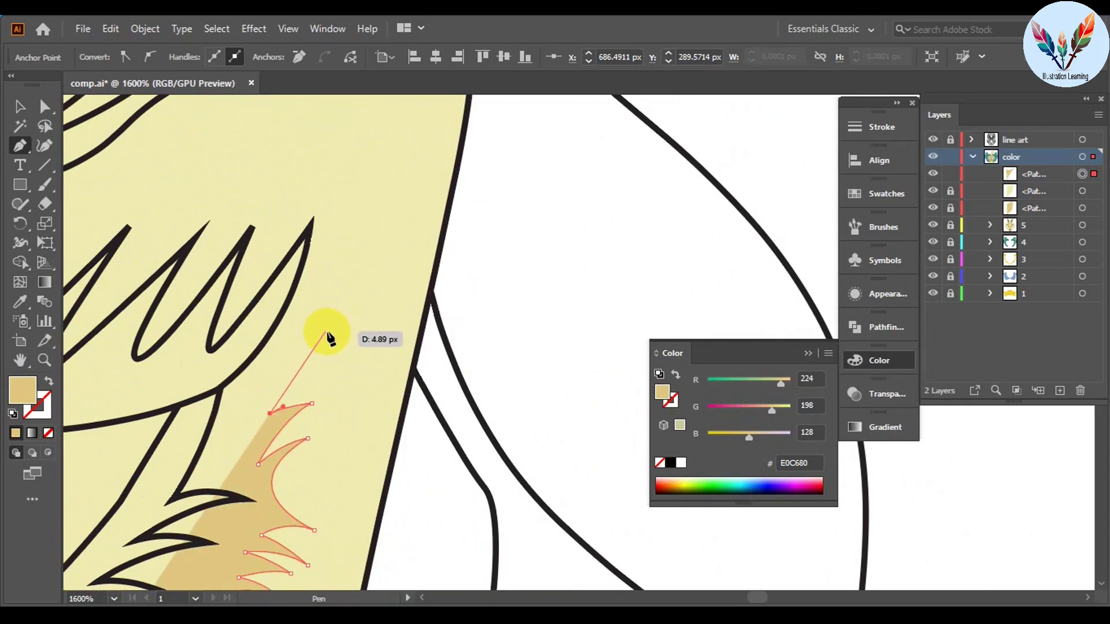
left_click(347, 317)
left_click(283, 356)
left_click_drag(395, 264, 395, 243)
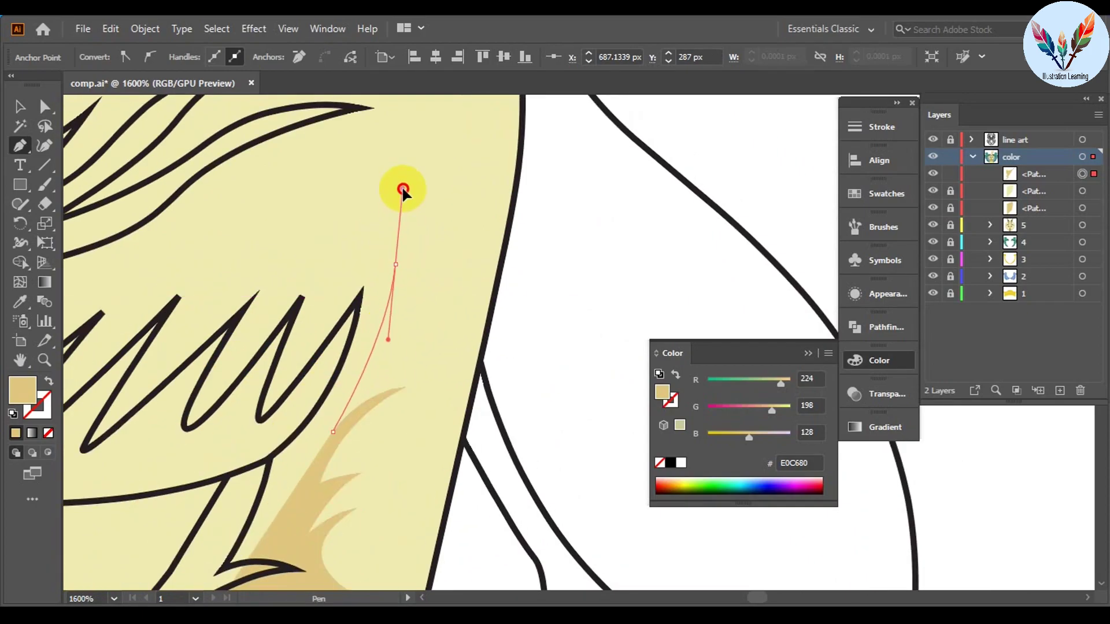
left_click(385, 242)
scroll(493, 255, "down", 3)
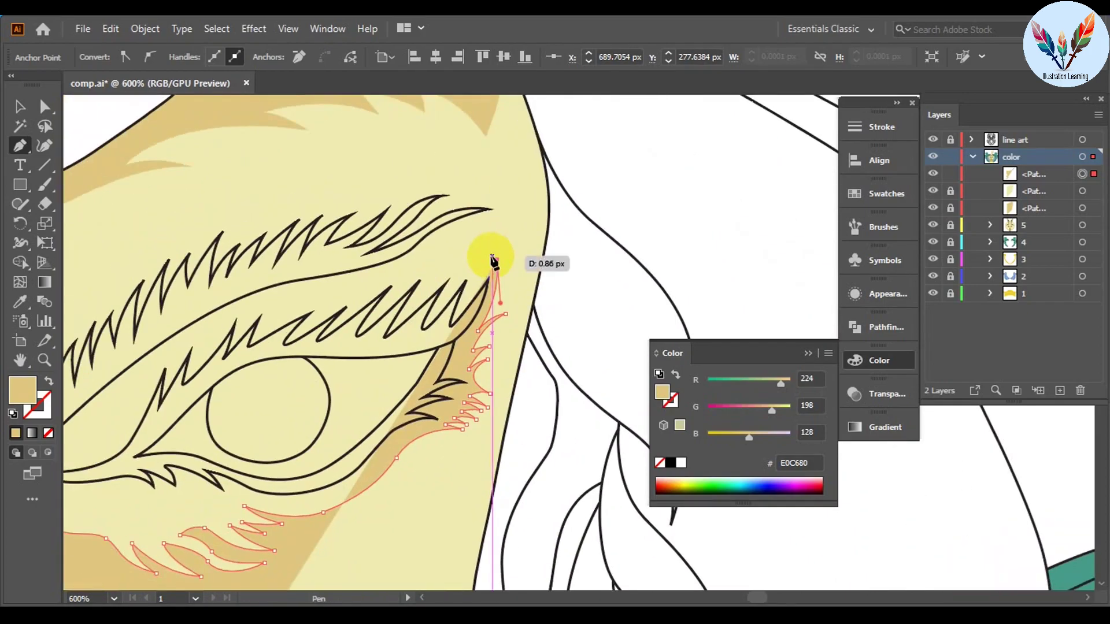
scroll(462, 288, "up", 4)
Step: Continue the shadow outline with curved spike points along the eyebrow edge toward its tip
left_click_drag(434, 330, 497, 308)
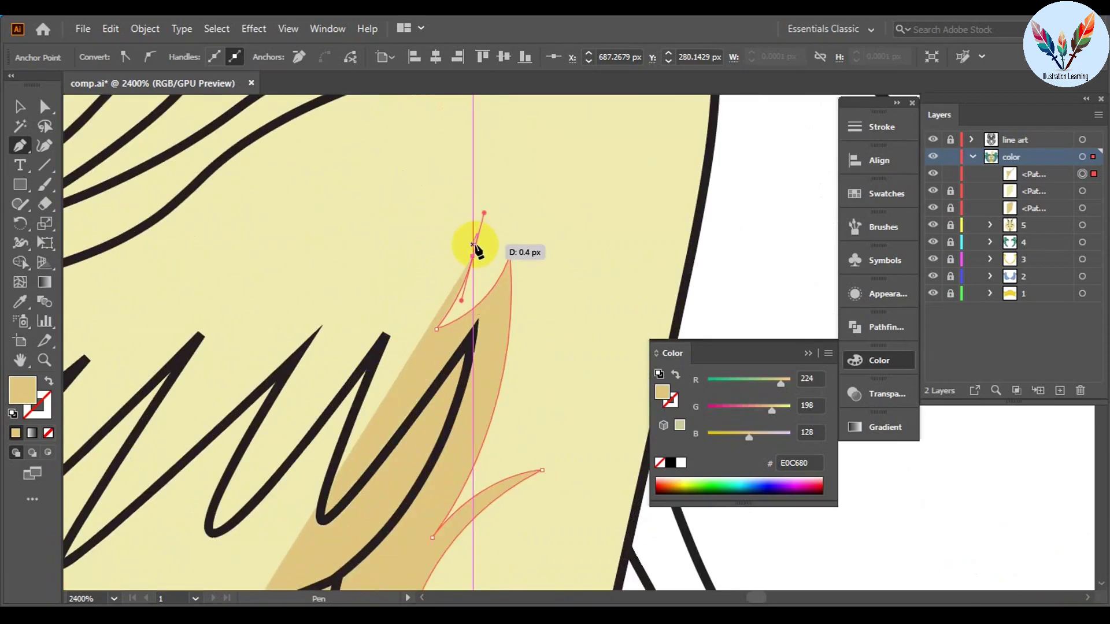
left_click_drag(368, 334, 287, 371)
left_click_drag(407, 191, 421, 181)
left_click(406, 248)
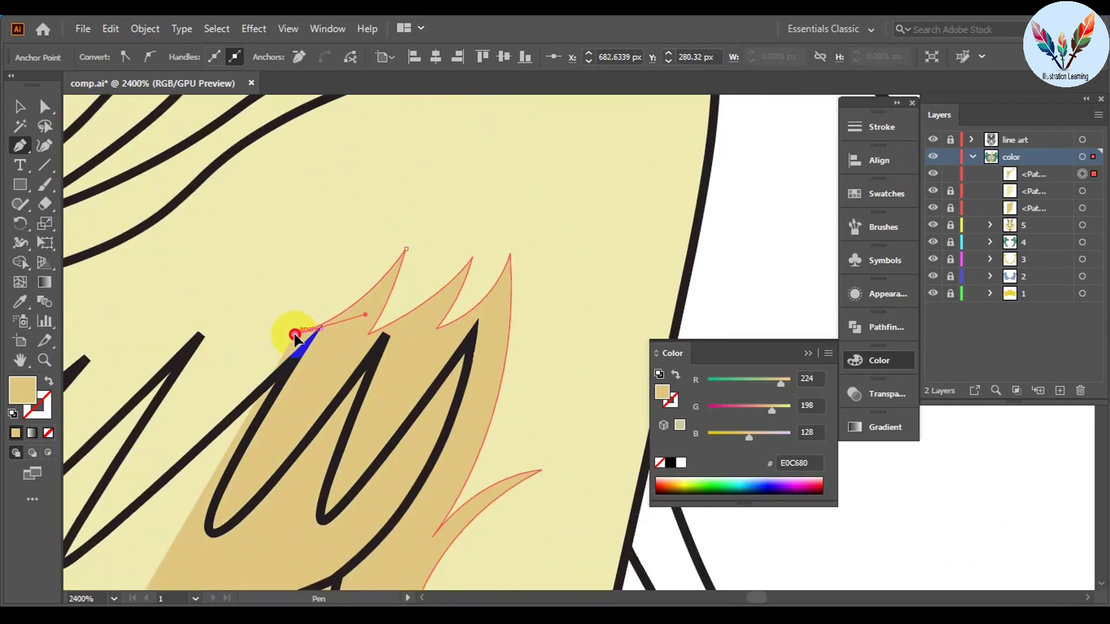
scroll(260, 317, "down", 2)
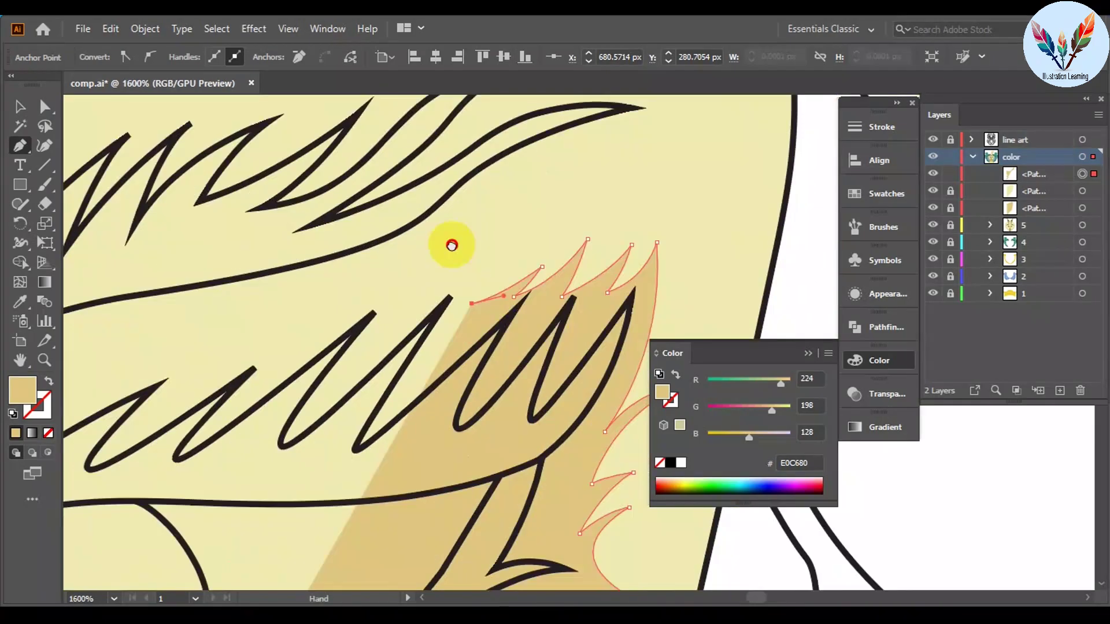
mouse_move(479, 295)
left_mouse_down()
mouse_move(447, 302)
mouse_move(413, 353)
left_mouse_up()
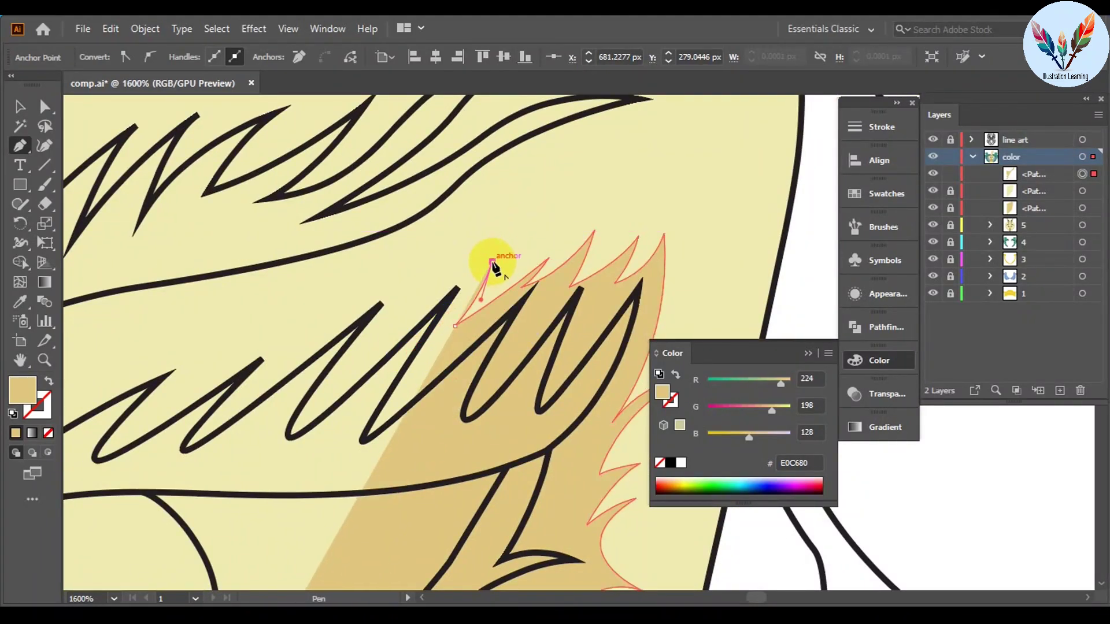
left_click(456, 285)
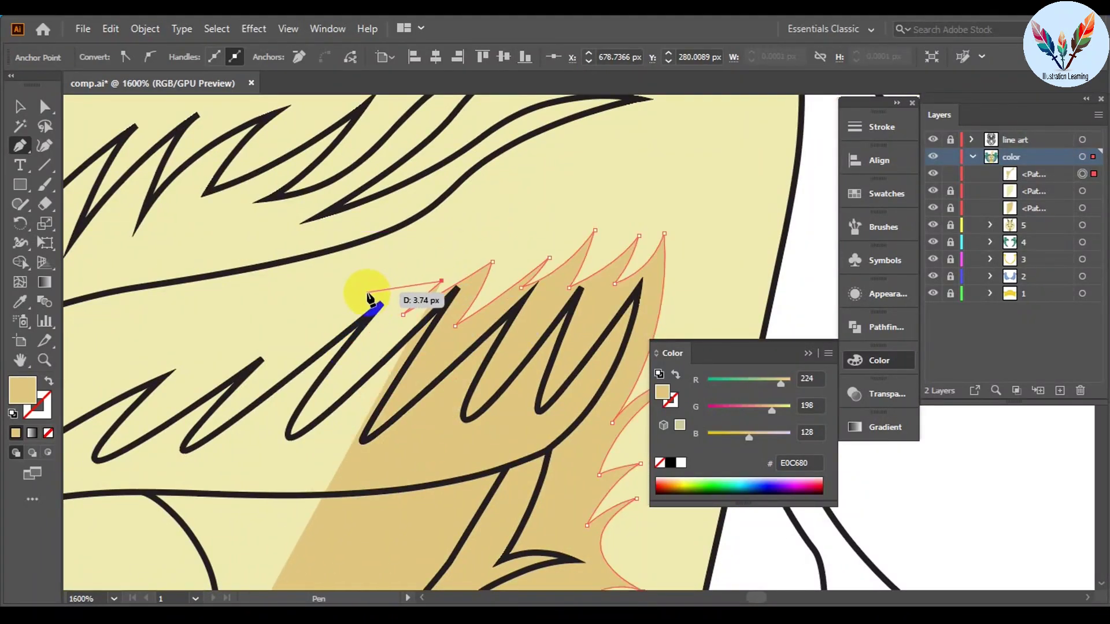
left_click_drag(355, 292, 296, 309)
mouse_move(468, 222)
left_mouse_down()
mouse_move(434, 334)
mouse_move(475, 271)
left_mouse_up()
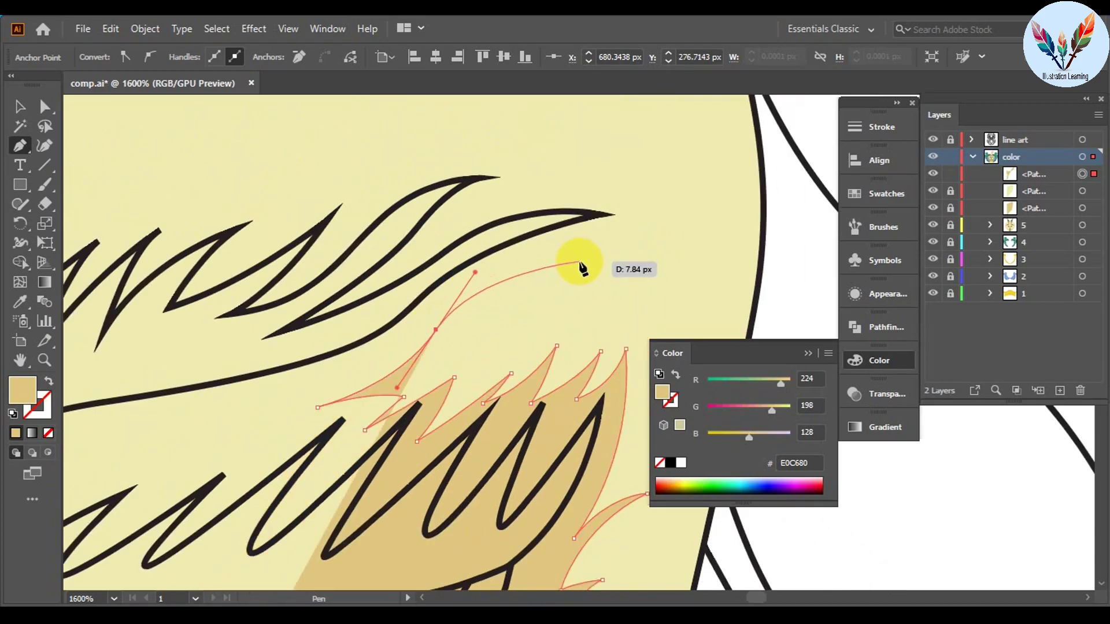
mouse_move(560, 255)
left_mouse_down()
mouse_move(607, 250)
mouse_move(649, 202)
left_mouse_up()
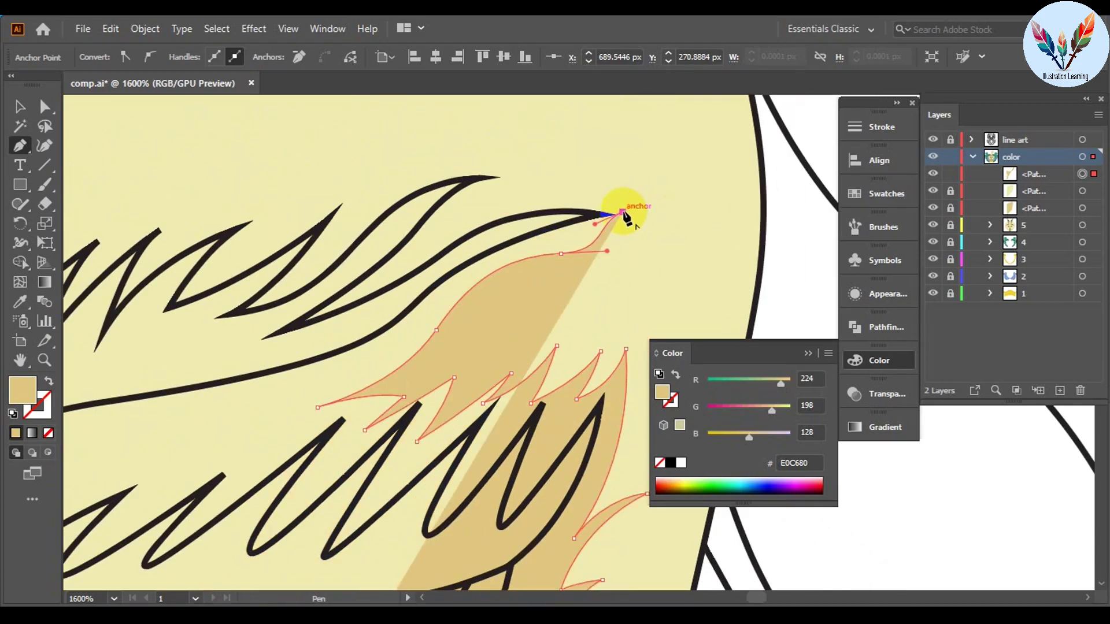
mouse_move(546, 211)
left_mouse_down()
mouse_move(639, 197)
mouse_move(707, 161)
left_mouse_up()
scroll(639, 198, "down", 4)
scroll(636, 226, "up", 3)
Step: Place more points along the upper eyebrow edge, undoing one and ending on a corner spike
left_click(613, 184)
left_click(585, 215)
left_click_drag(517, 201, 446, 240)
left_click_drag(524, 183, 649, 181)
left_click_drag(591, 227, 557, 267)
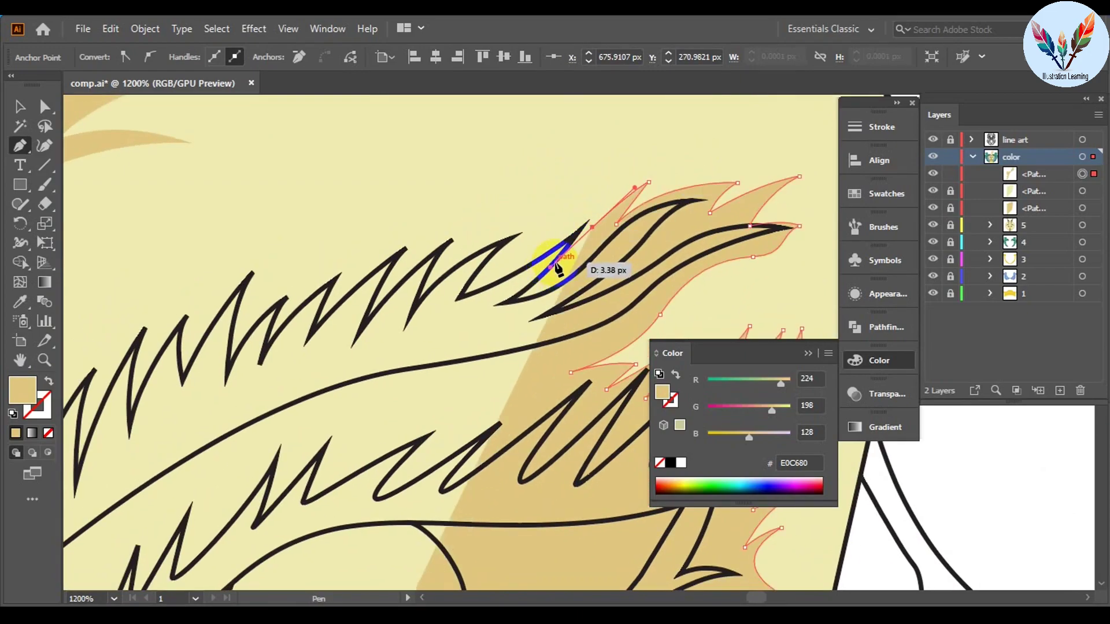
key("ctrl+z")
left_click(570, 200)
Step: Place zigzag points along the top of the eyebrow
left_click(523, 253)
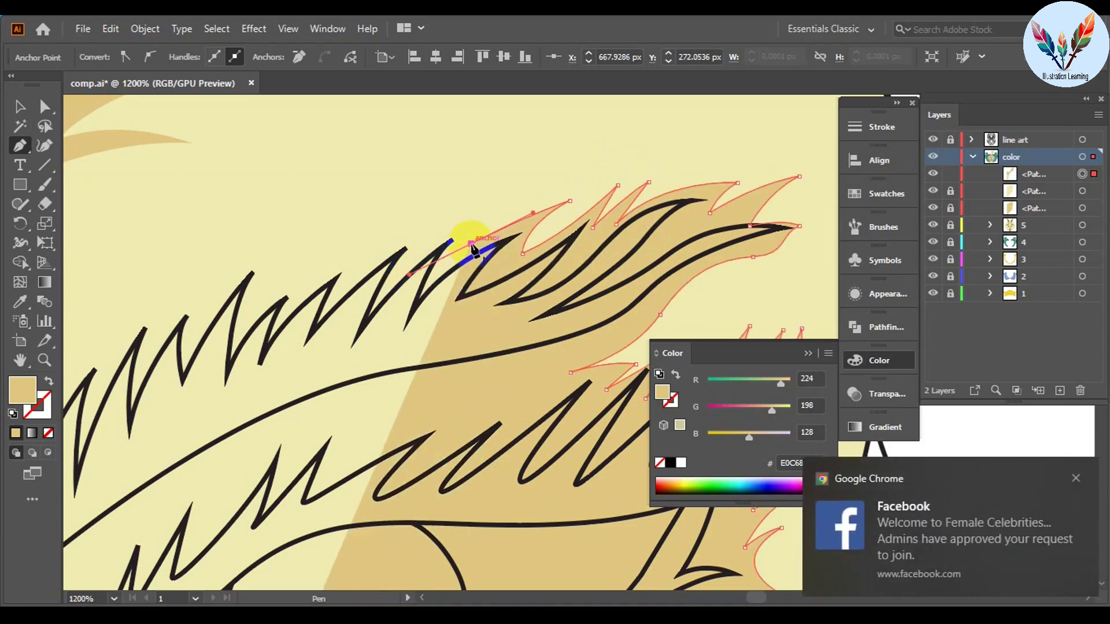
left_click_drag(470, 243, 478, 191)
left_click_drag(303, 277, 484, 222)
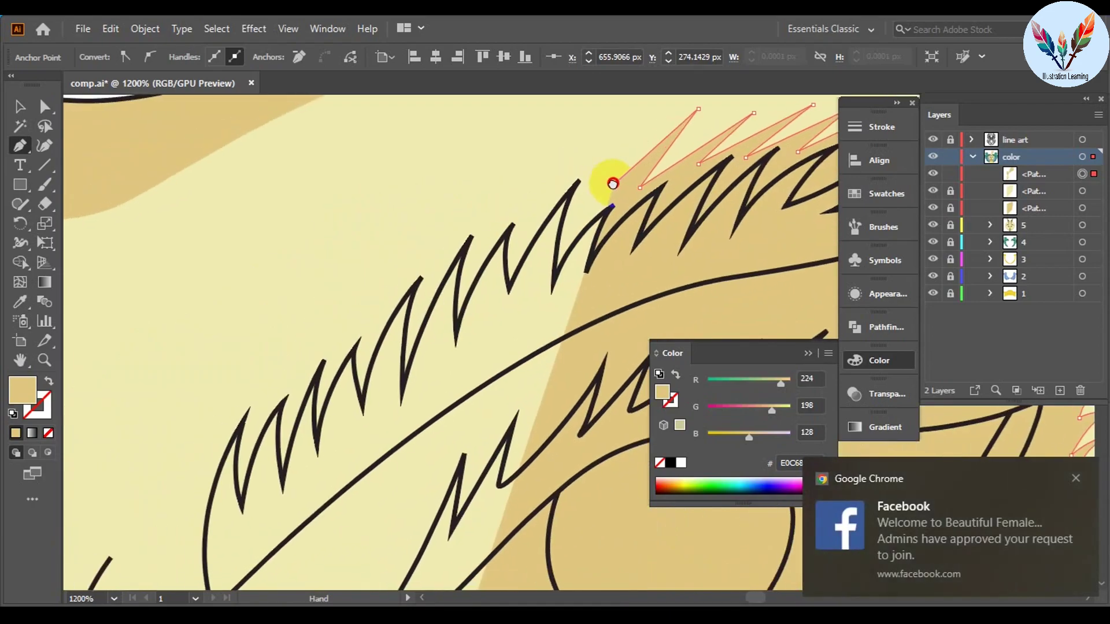
left_click(665, 121)
left_click(624, 197)
left_click(610, 175)
left_click(530, 169)
left_click(473, 240)
left_click(439, 266)
left_click(388, 301)
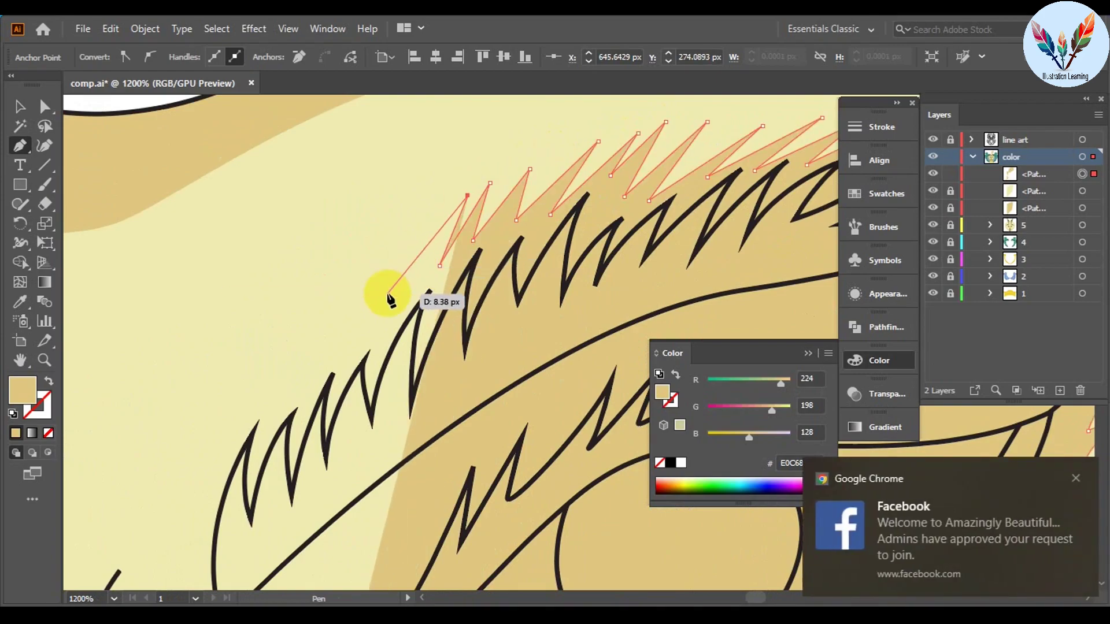
left_click(359, 319)
Step: Continue the zigzag points down-left and curve toward the face edge
left_click(319, 359)
left_click(295, 380)
left_click(262, 400)
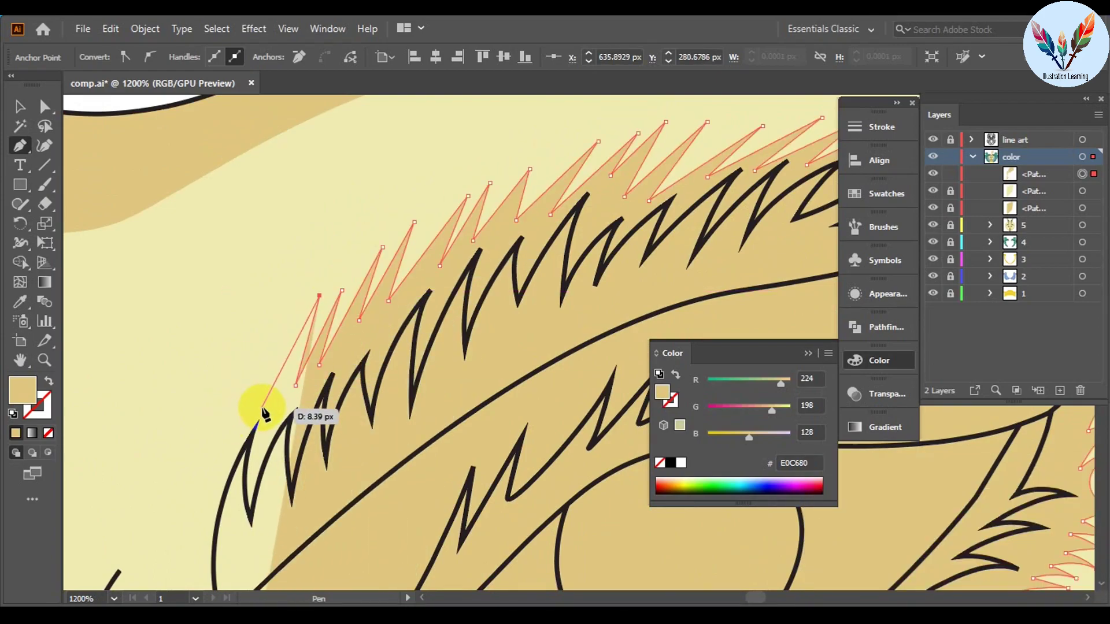
left_click(219, 462)
left_click_drag(219, 462, 471, 208)
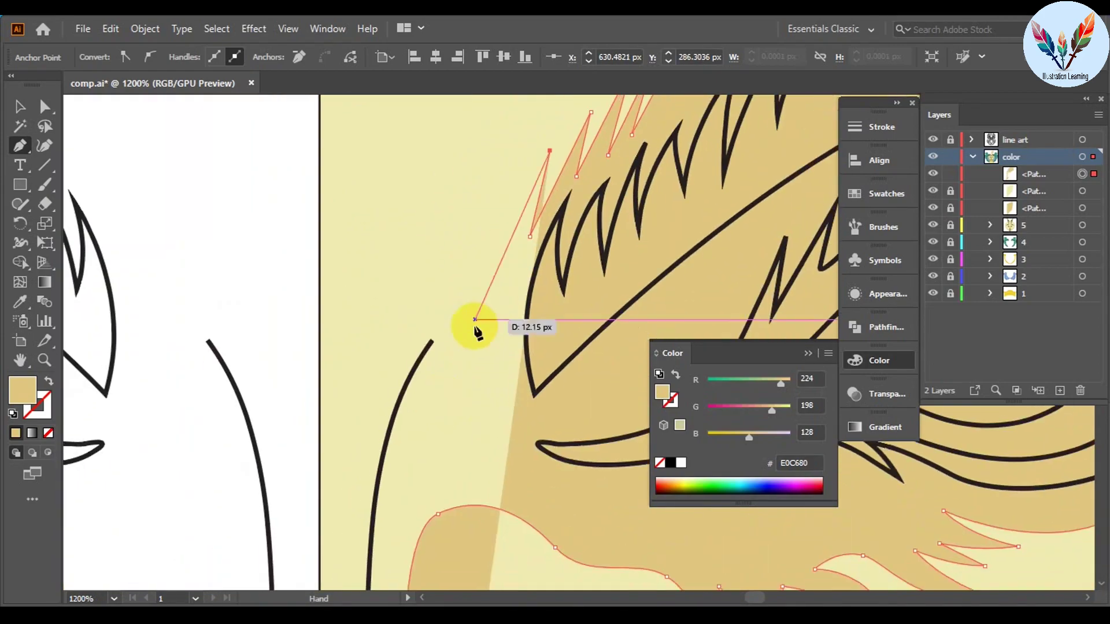
left_click_drag(471, 349, 417, 417)
left_click(500, 270)
left_click(468, 329)
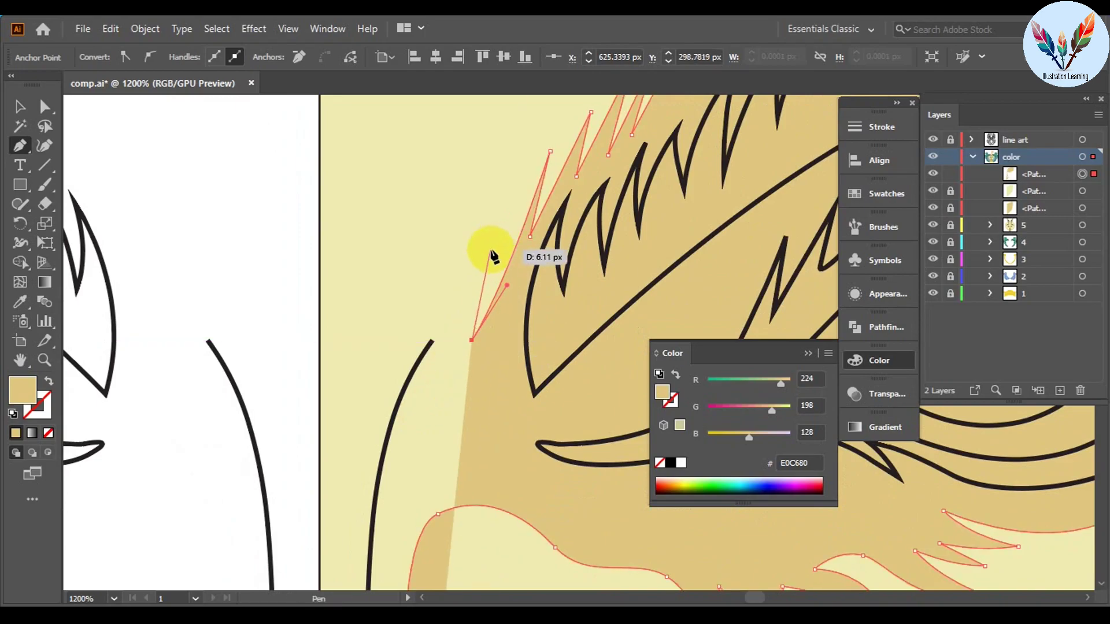
Step: Extend the zigzag down-left and follow the black face outline downward
scroll(416, 312, "up", 3)
left_click(606, 160)
left_click(528, 345)
left_click(565, 197)
left_click(492, 387)
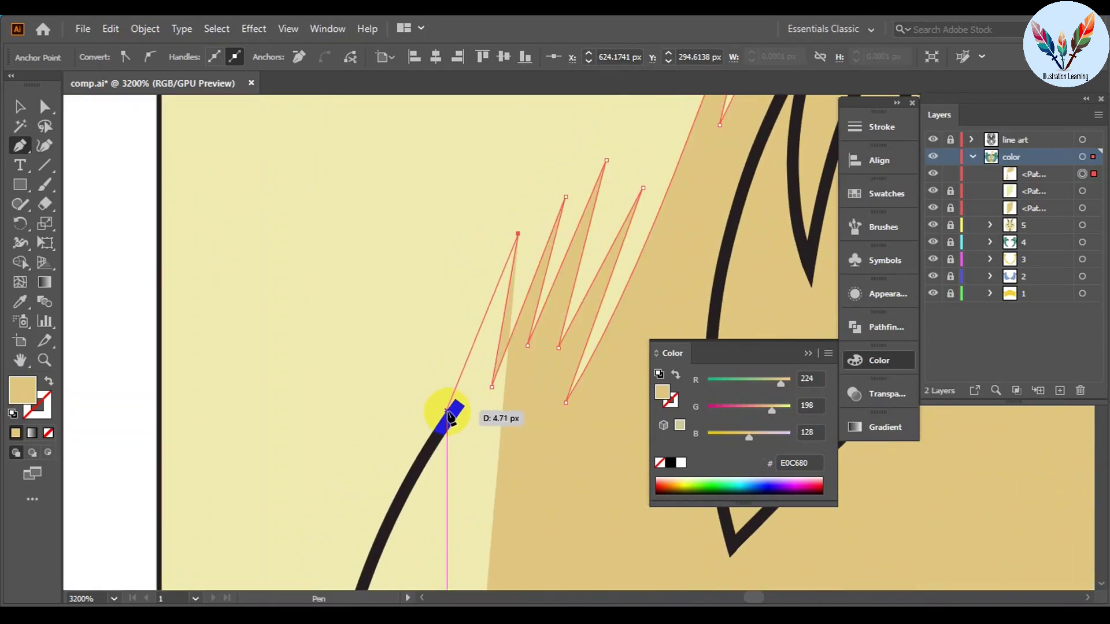
left_click(518, 234)
left_click(485, 343)
left_click(453, 416)
scroll(372, 557, "down", 2)
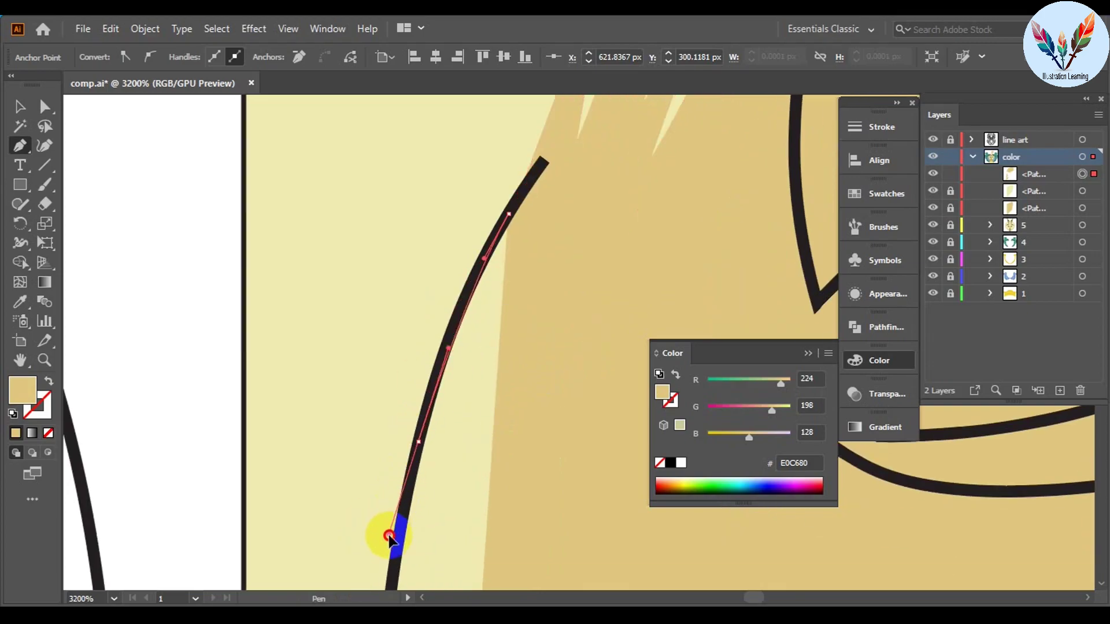
scroll(389, 533, "down", 3)
scroll(381, 248, "up", 5)
mouse_move(371, 265)
left_mouse_down()
mouse_move(340, 248)
mouse_move(347, 421)
mouse_move(397, 384)
mouse_move(237, 198)
mouse_move(362, 421)
mouse_move(572, 285)
mouse_move(441, 389)
mouse_move(564, 230)
mouse_move(218, 330)
mouse_move(364, 358)
mouse_move(425, 351)
left_mouse_up()
Step: Nudge one eyebrow shadow anchor slightly with Direct Selection
scroll(572, 285, "up", 2)
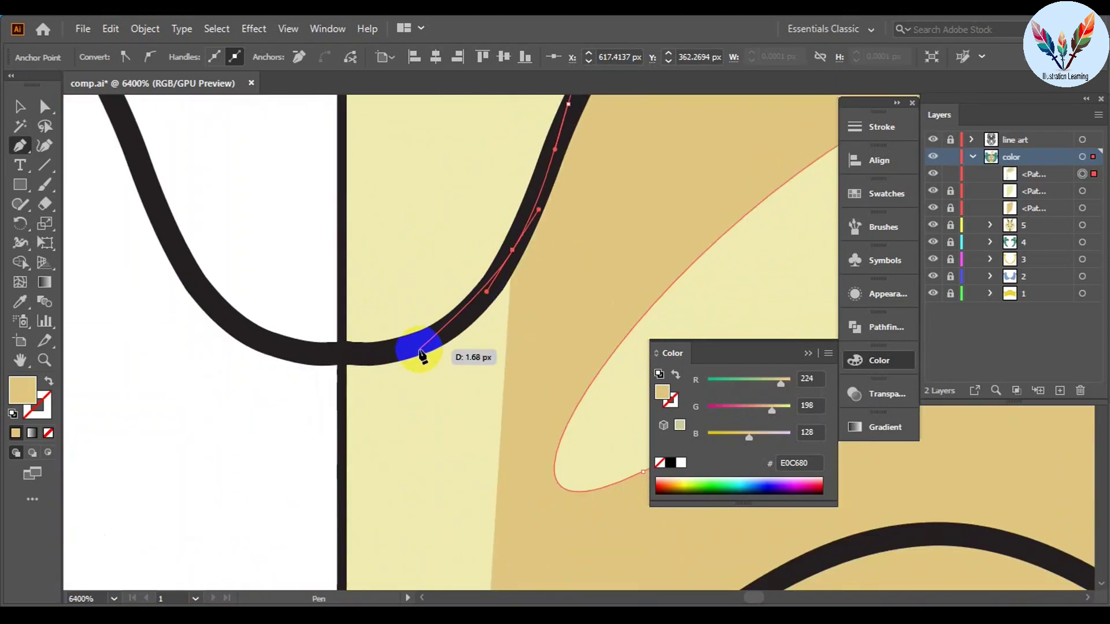
scroll(421, 354, "down", 5)
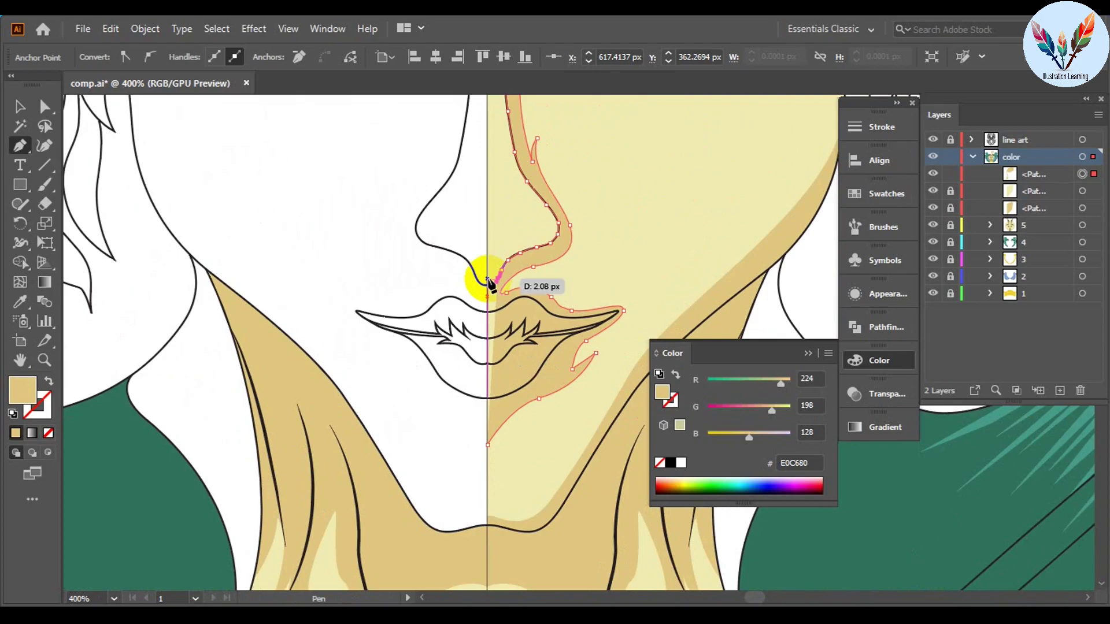
scroll(485, 269, "up", 3)
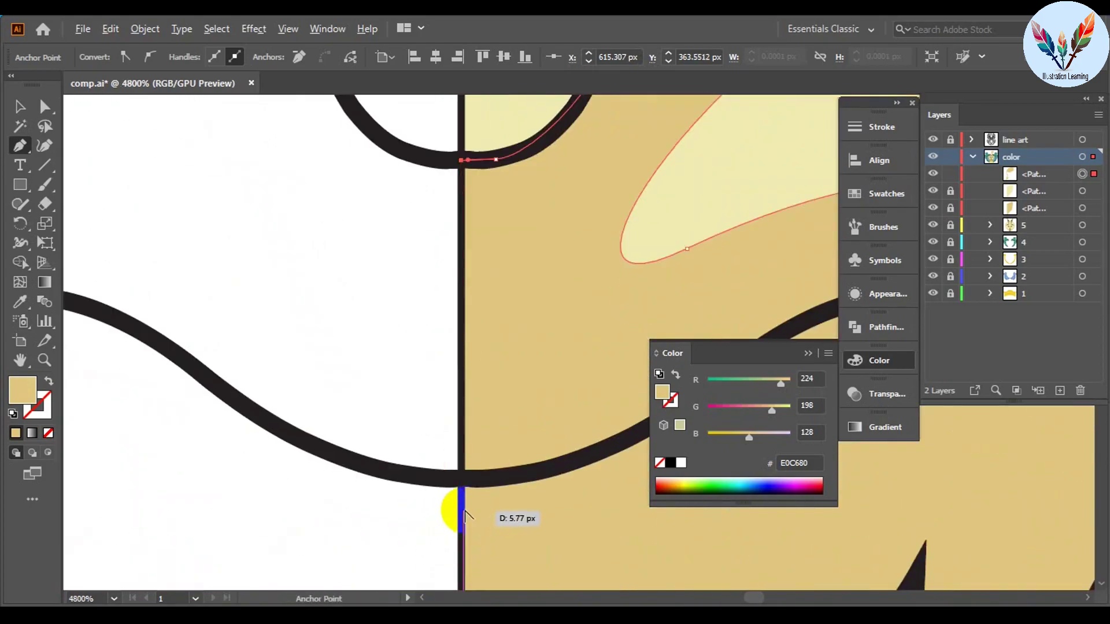
scroll(437, 532, "down", 4)
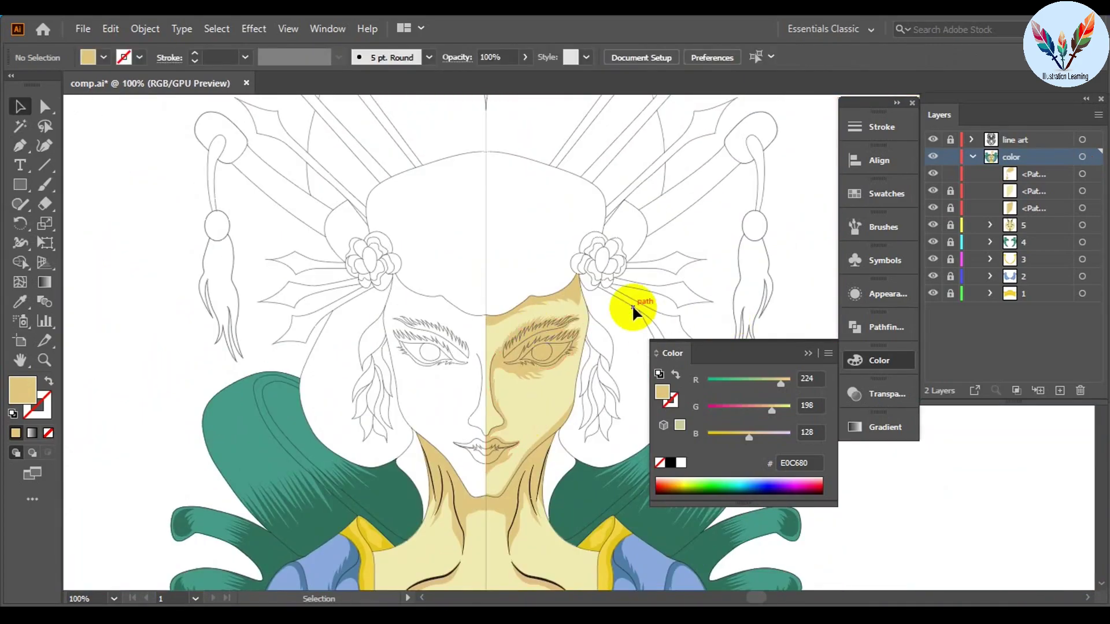
key("a")
left_click(549, 311)
scroll(549, 311, "up", 10)
left_click(386, 314)
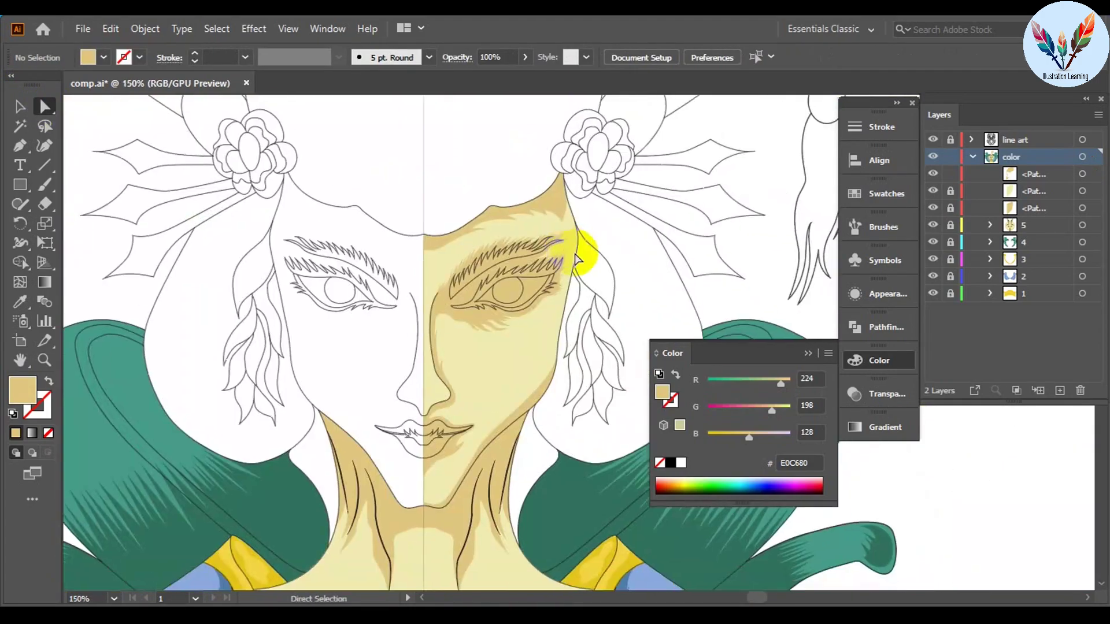
scroll(549, 254, "up", 5)
scroll(376, 271, "down", 3)
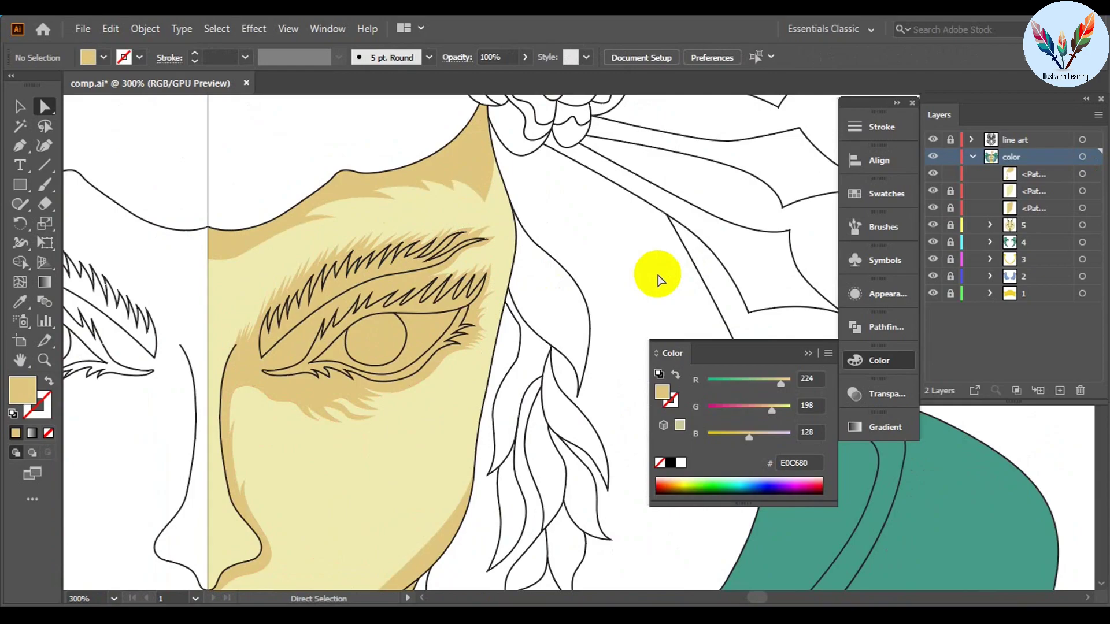
scroll(334, 255, "up", 5)
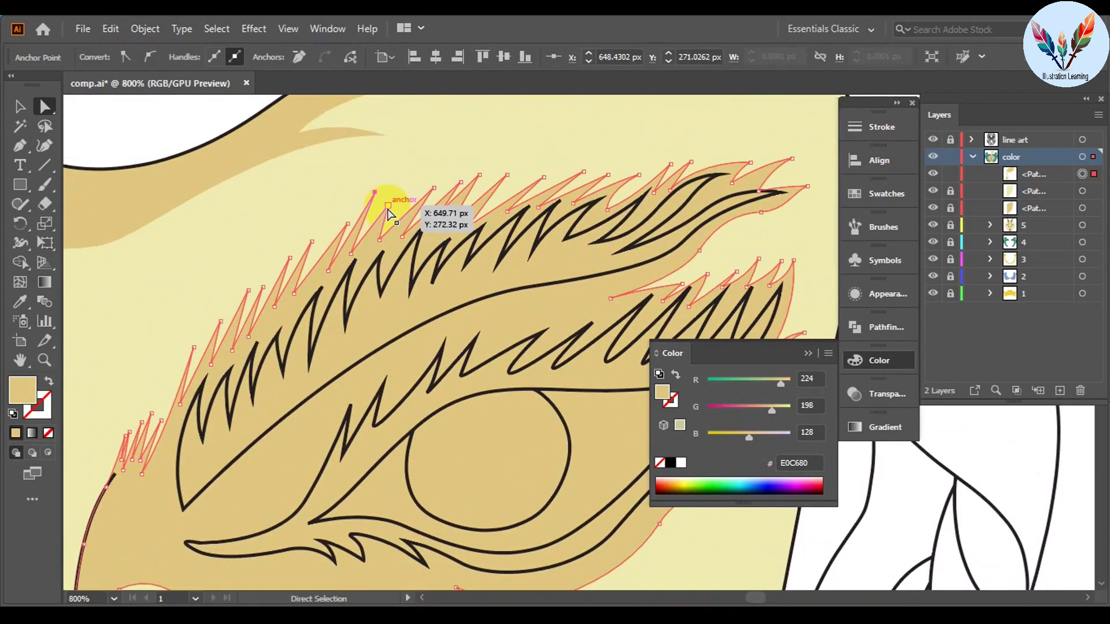
left_click_drag(348, 220, 347, 215)
scroll(178, 302, "down", 5)
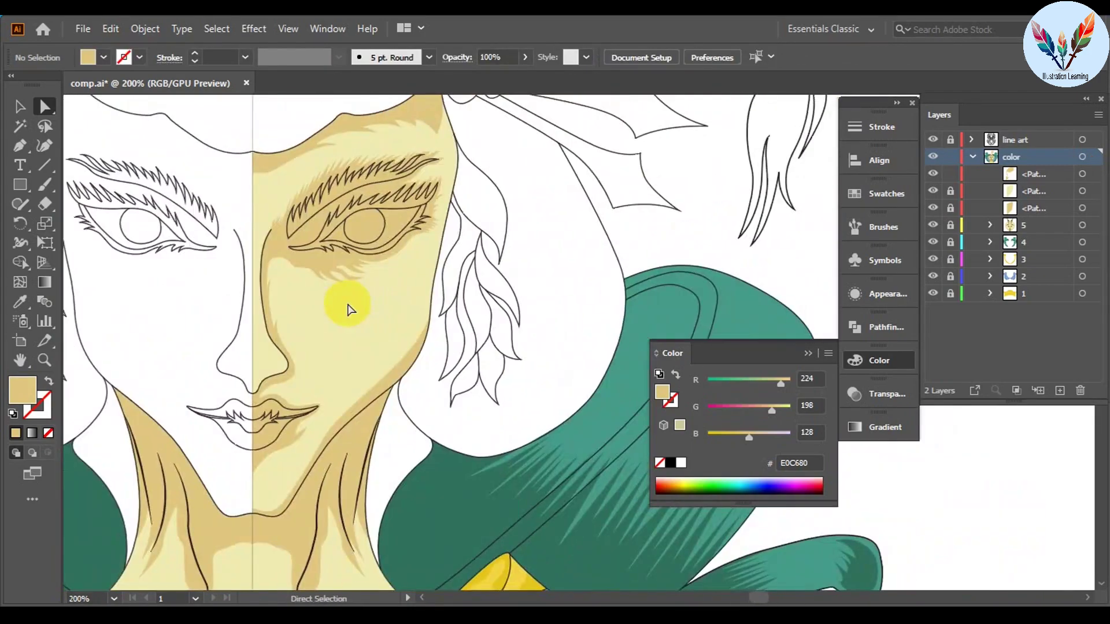
Step: Set the light face-shading shape's opacity to 90%
left_click_drag(349, 309, 404, 306)
key("v")
left_click(427, 306)
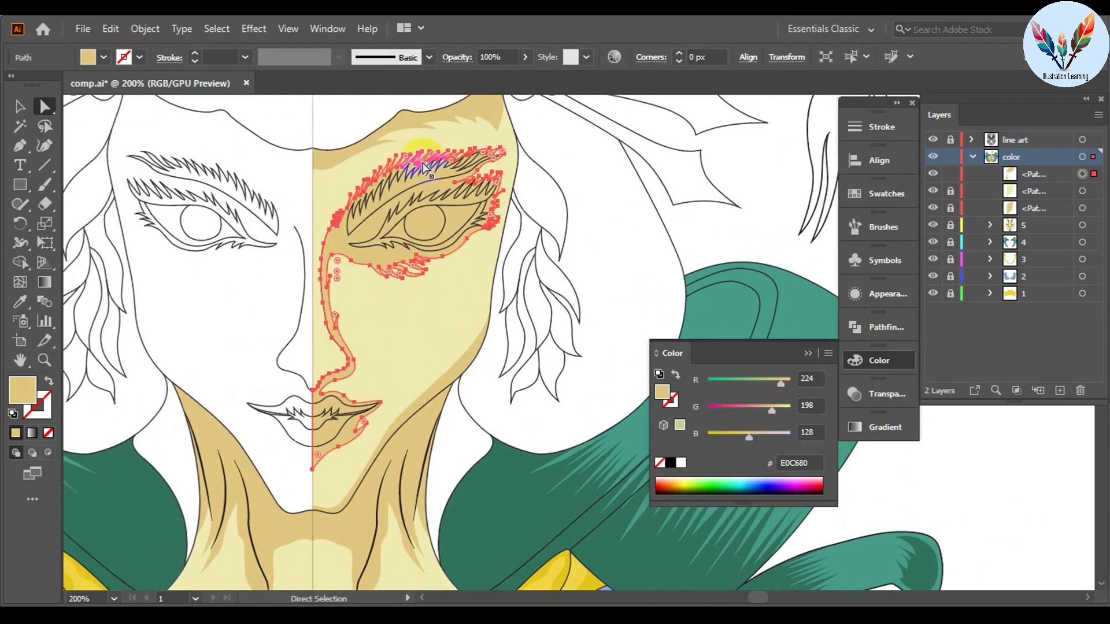
left_click_drag(508, 70, 500, 81)
left_click(598, 200)
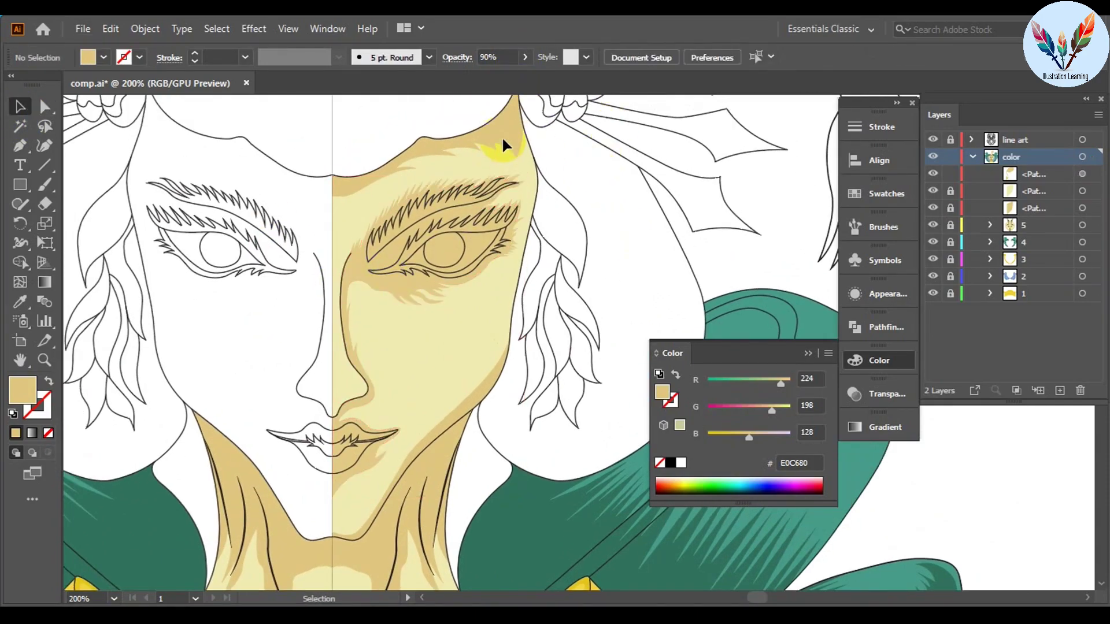
left_click(478, 376)
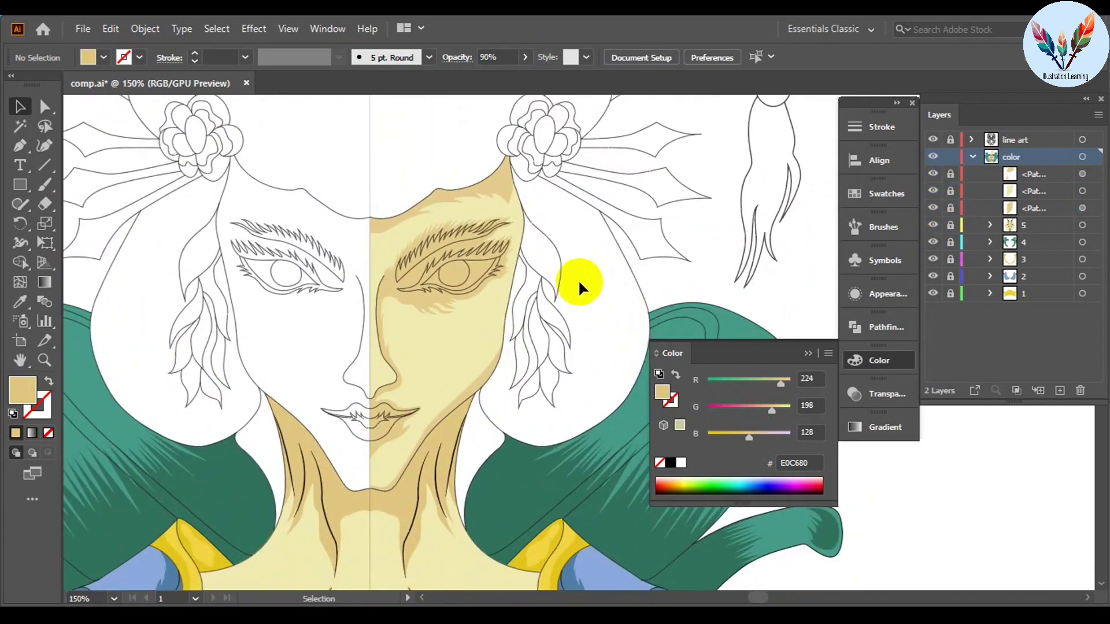
Step: Add a curved point to the new shape and pick the green C=75 M=0 Y=75 K=0 fill swatch
scroll(528, 339, "up", 5)
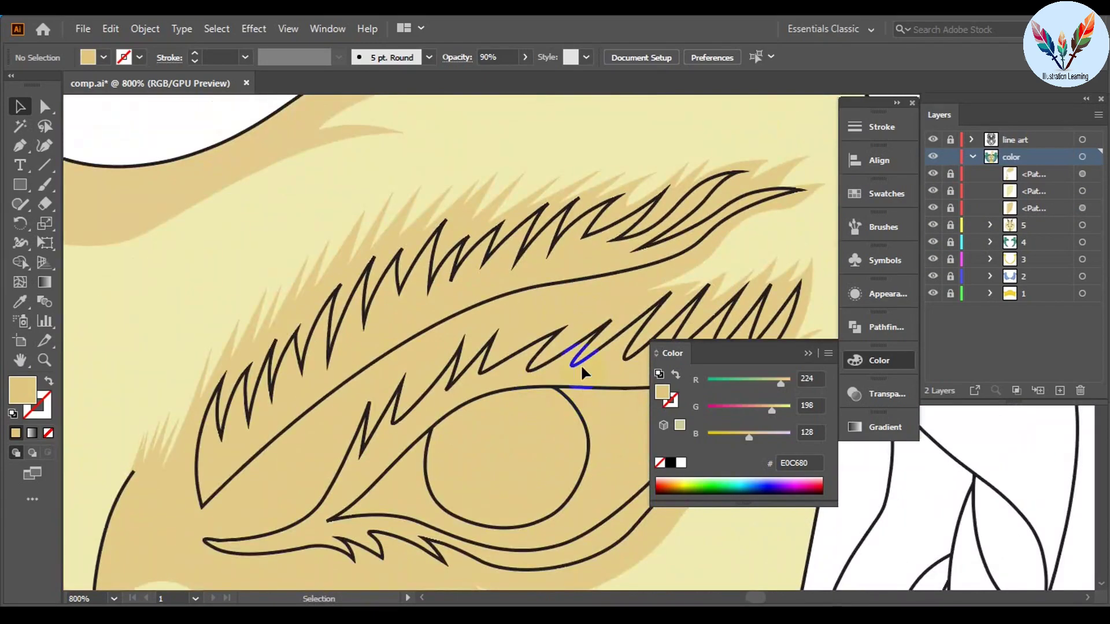
left_click(103, 57)
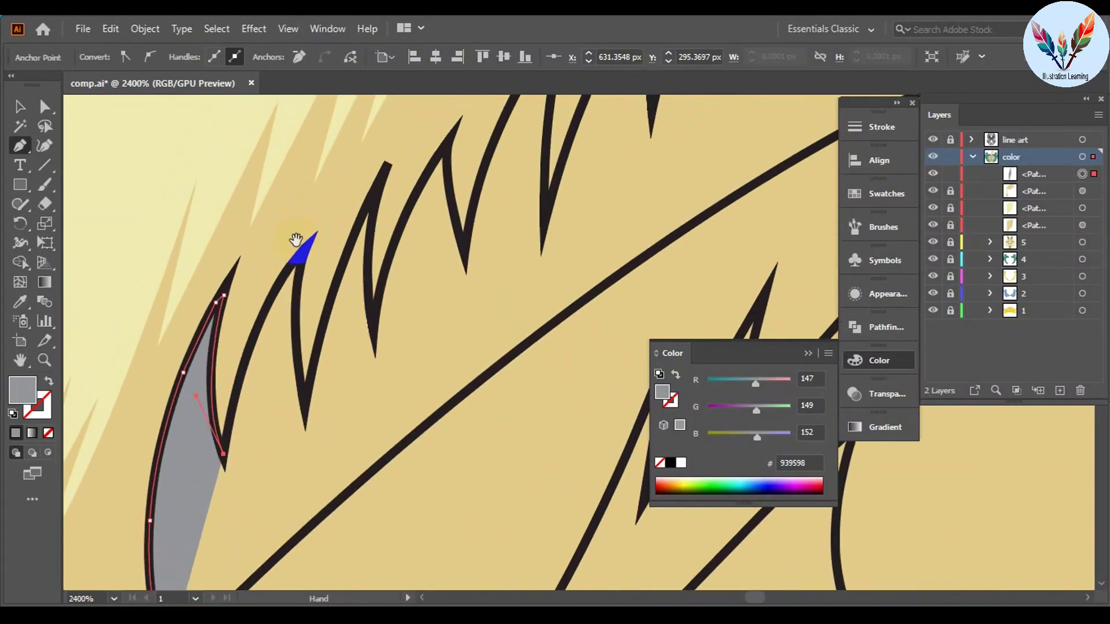
left_click_drag(371, 195, 404, 137)
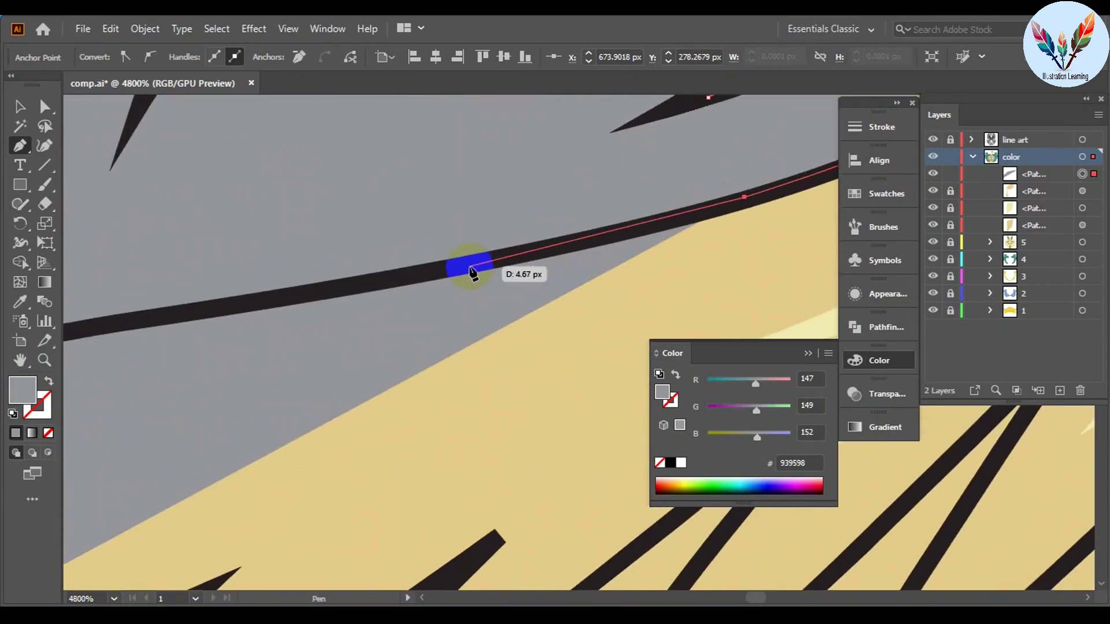
left_click_drag(460, 312, 354, 292)
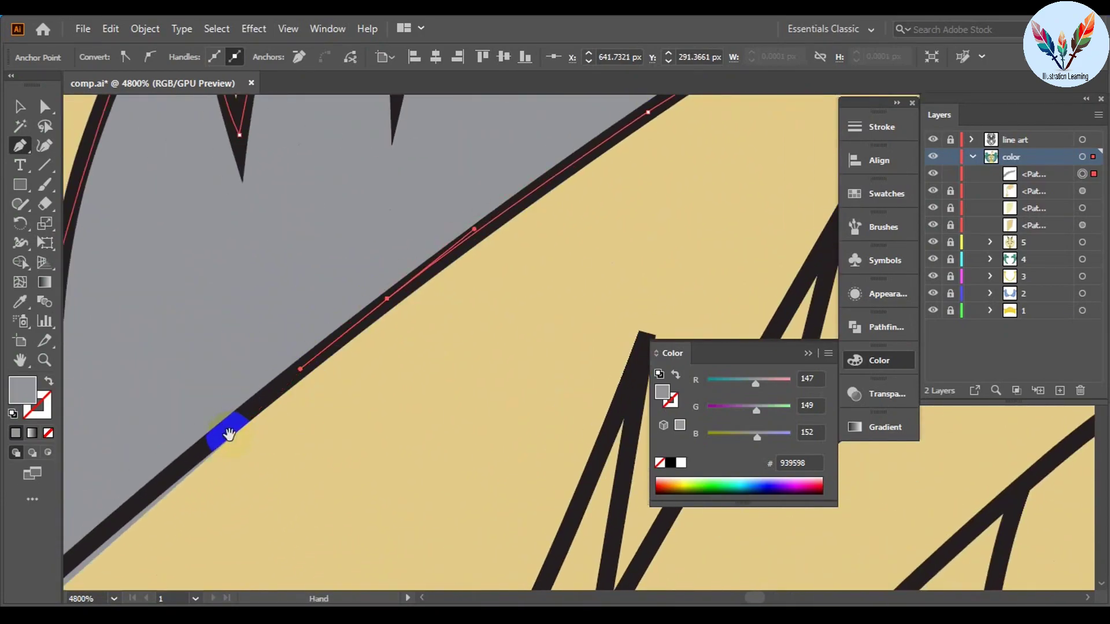
left_click_drag(229, 434, 358, 415)
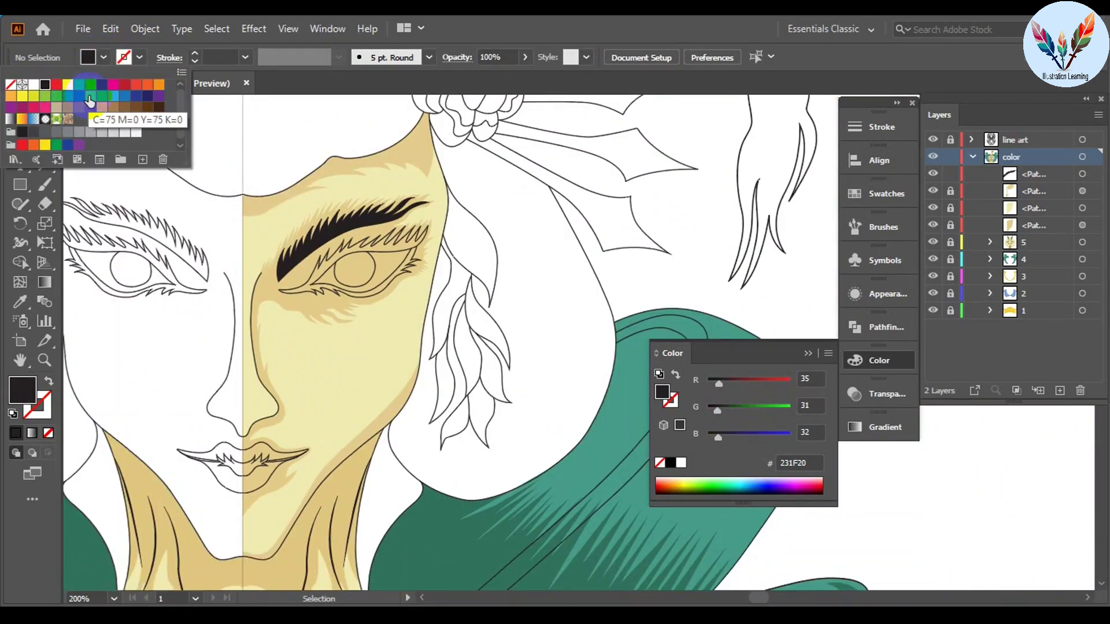
left_click(90, 102)
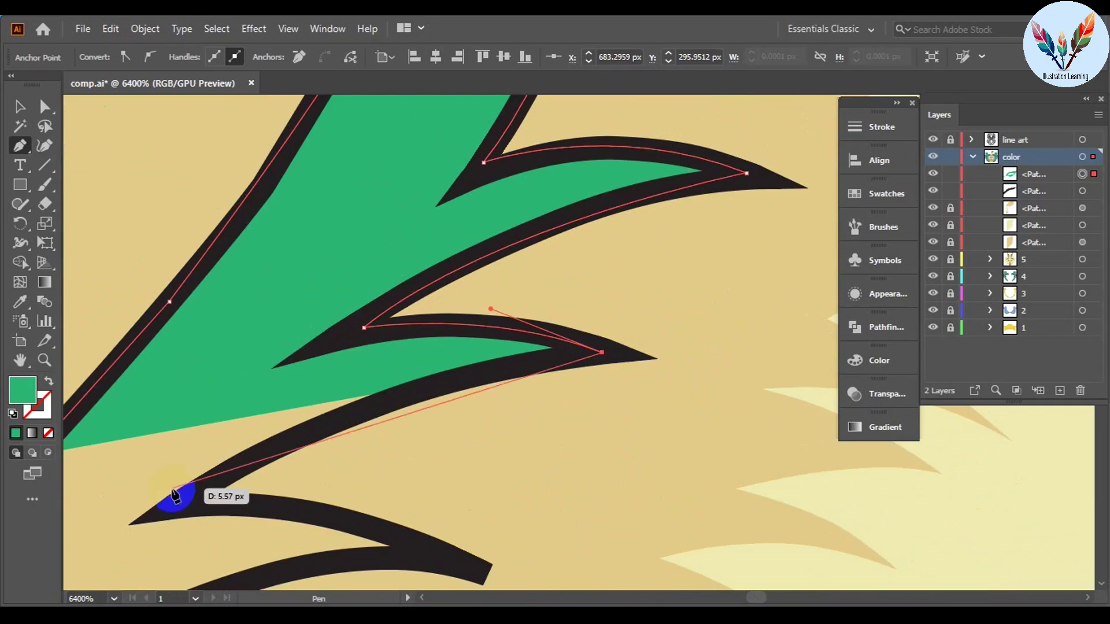
Step: Trace the eyeliner outline with anchors at each spike tip around the right eye
scroll(285, 427, "down", 2)
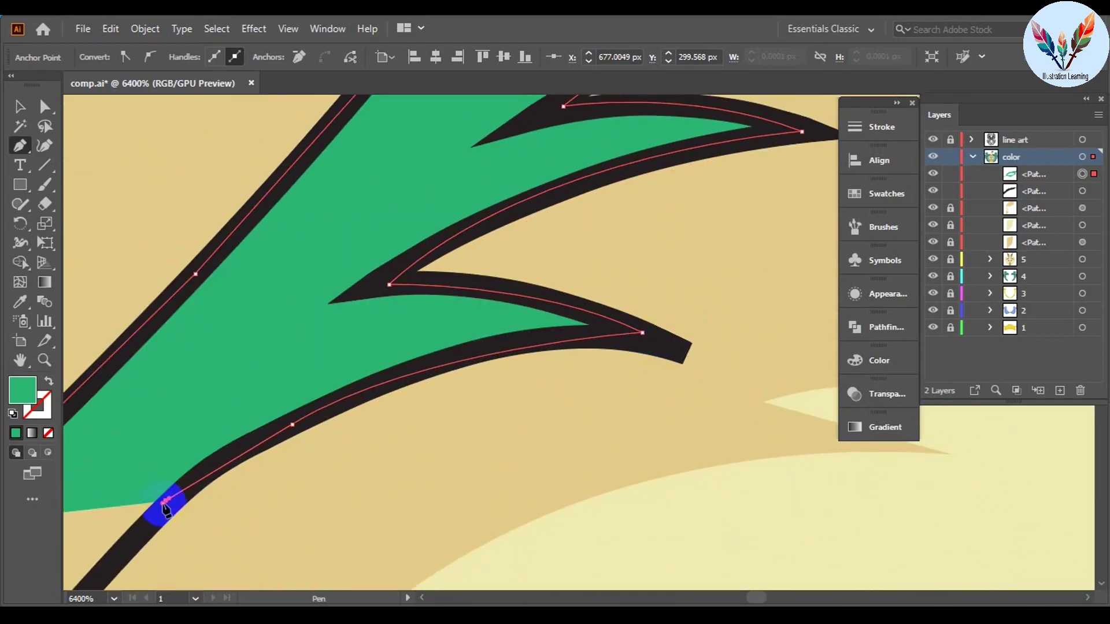
scroll(466, 379, "up", 2)
left_click(441, 388)
left_click(347, 524)
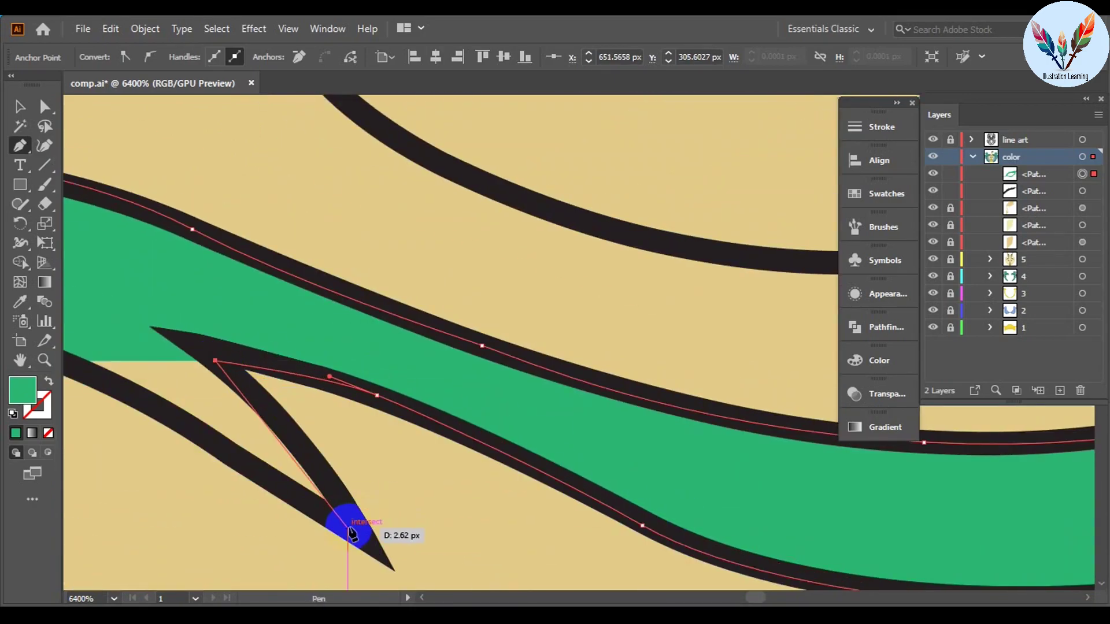
scroll(562, 347, "down", 3)
scroll(651, 317, "down", 3)
left_click(651, 316)
left_click(437, 240)
left_click(401, 366)
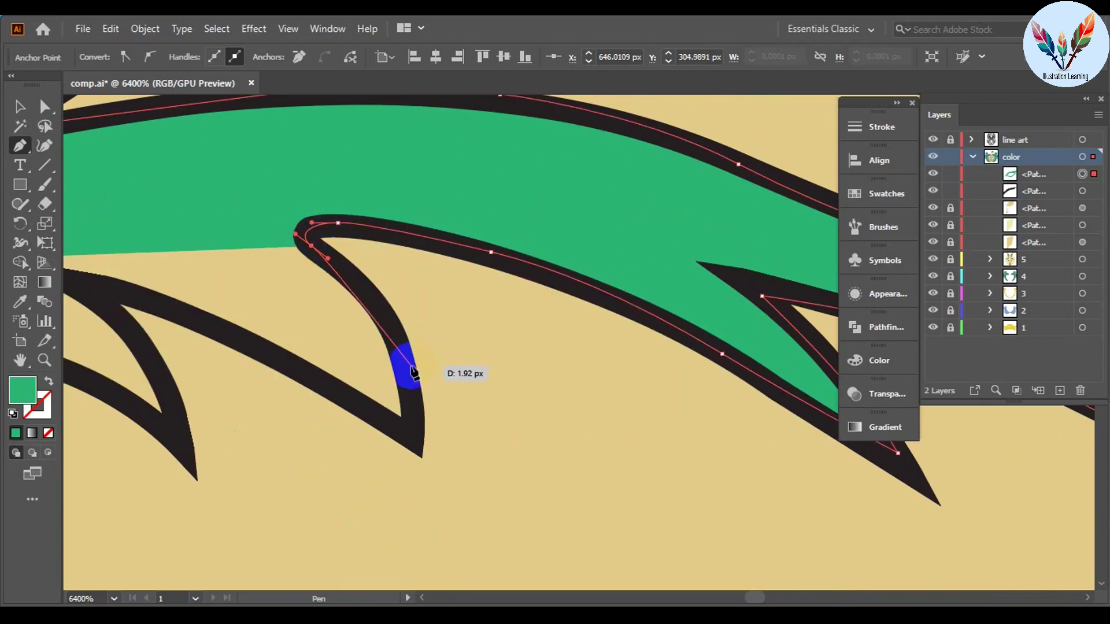
left_click(416, 421)
Step: Finish the remaining eyeliner anchors and close the shape
scroll(416, 422, "down", 3)
left_click(533, 435)
left_click(235, 342)
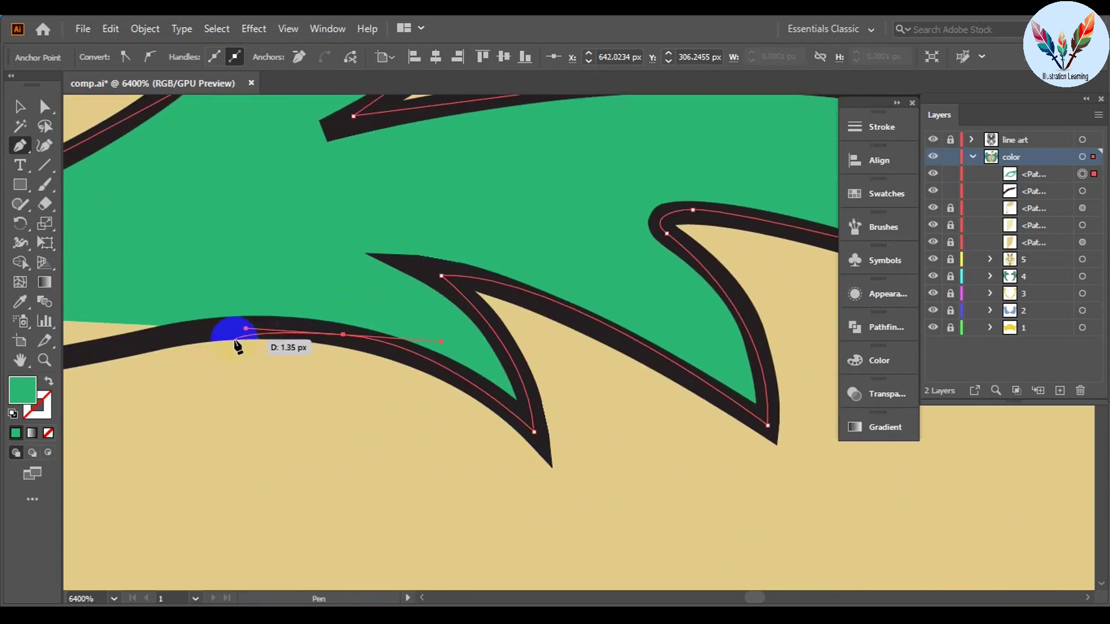
left_click(250, 275)
left_click(347, 336)
scroll(388, 426, "down", 2)
scroll(388, 426, "down", 3)
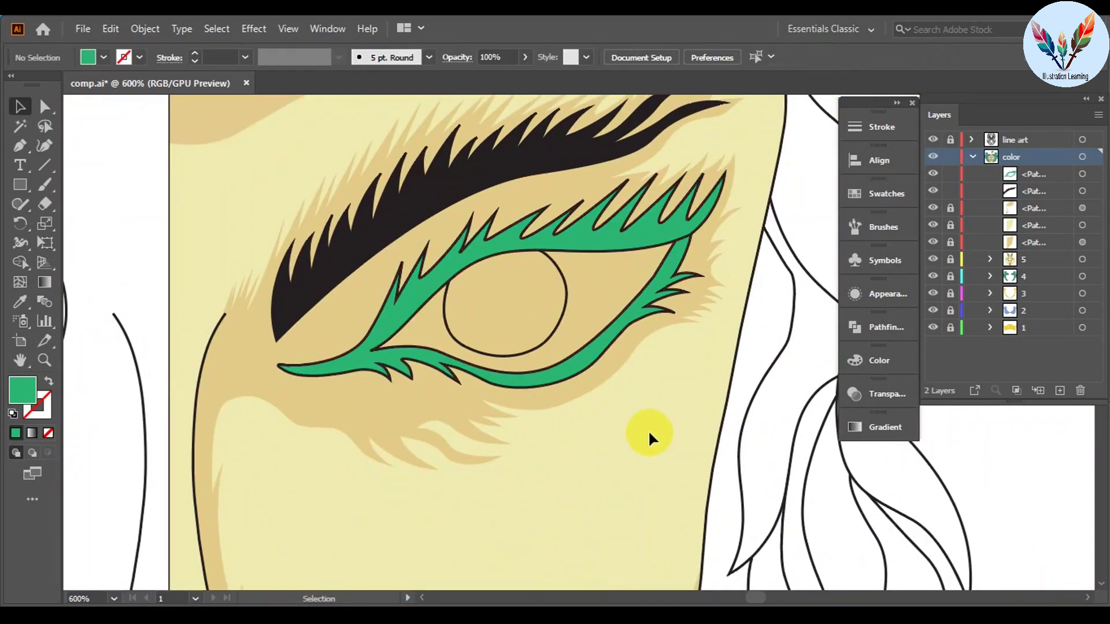
Step: Give the eyeliner the eyebrow's dark fill with the Eyedropper and lock it
key("v")
key("i")
left_click(367, 248)
key("v")
left_click(624, 243)
key("ctrl+2")
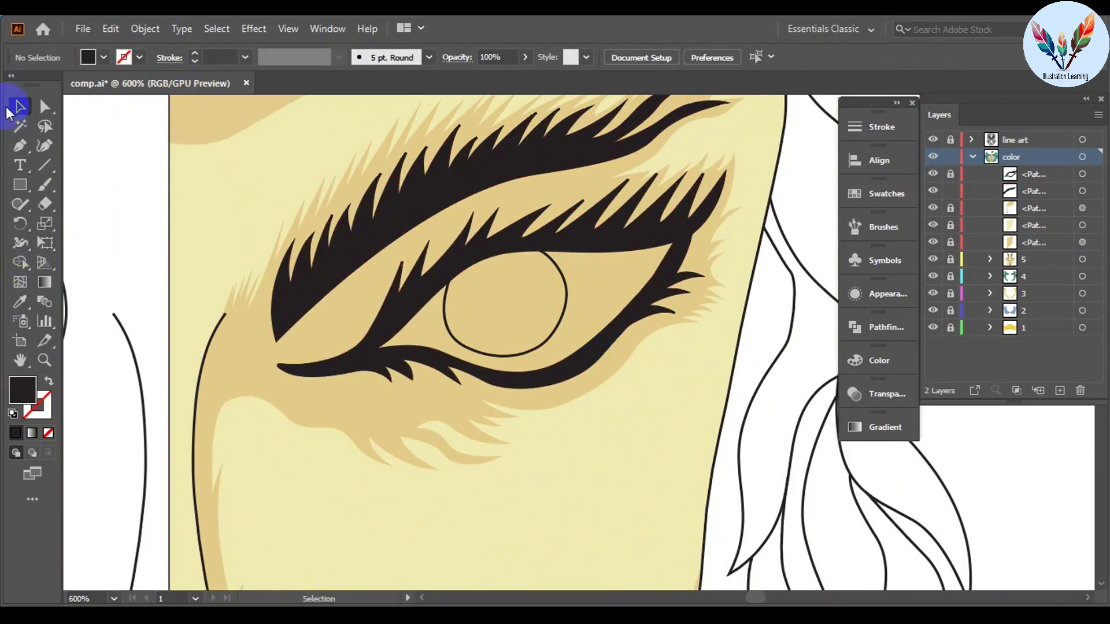
Step: Pen-trace the right eye-white shape from the inner corner around to the outer corner
key("p")
left_click(103, 56)
key("ctrl+=")
left_click(367, 358)
left_click(555, 215)
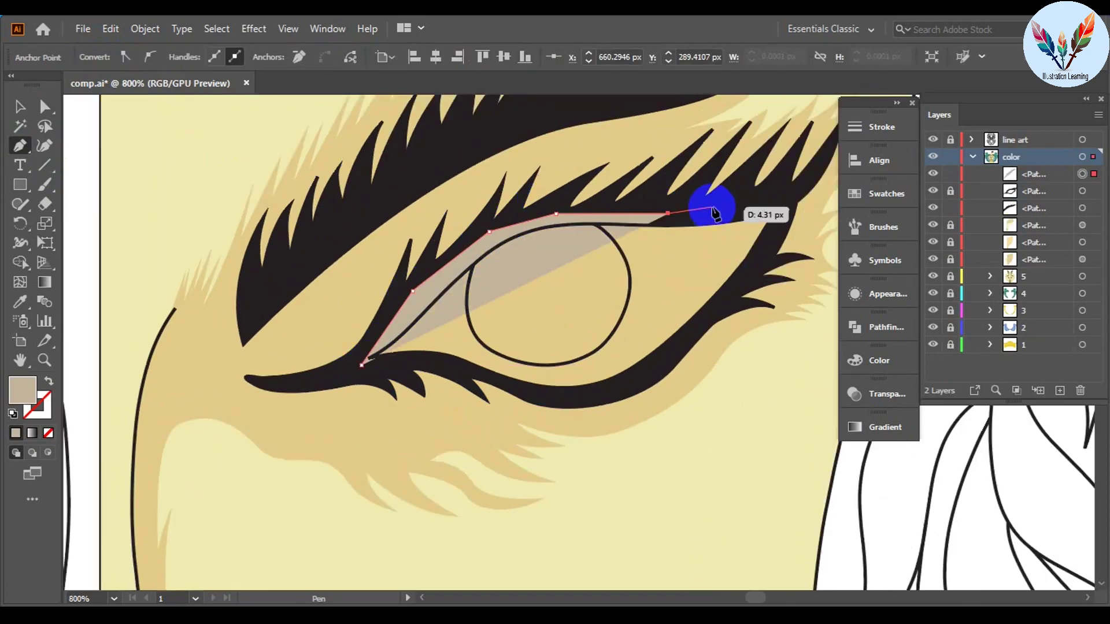
left_click(788, 198)
left_click(646, 377)
left_click(595, 399)
Step: Fill the eye white pale yellow and send it one step backward
key("v")
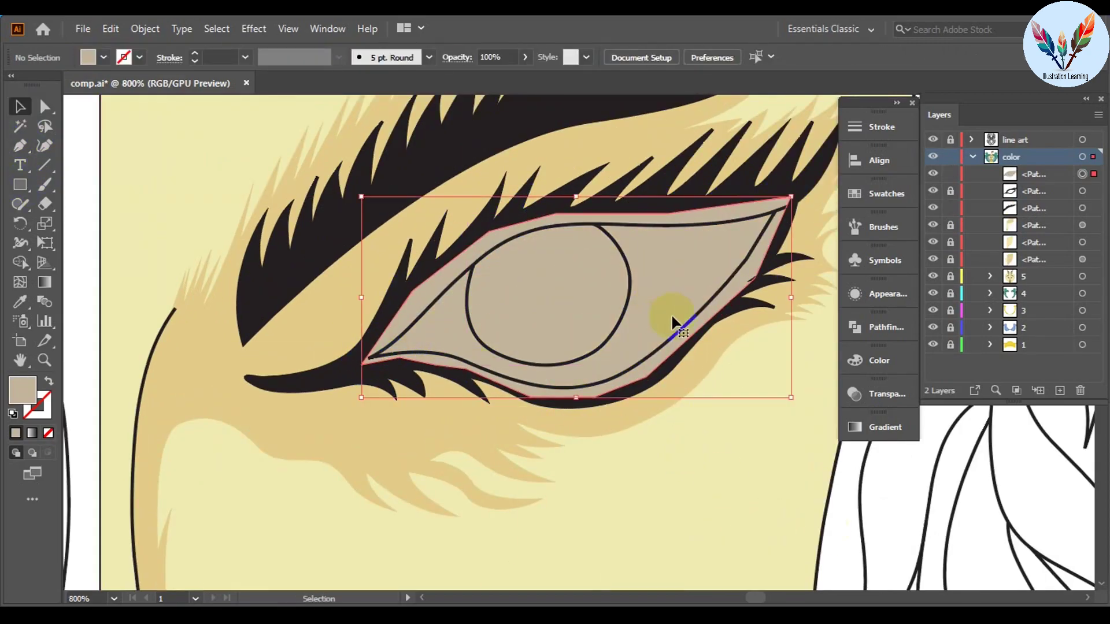
key("i")
left_click(664, 480)
key("ctrl+minus")
key("ctrl+minus")
key("ctrl+minus")
key("ctrl+bracketleft")
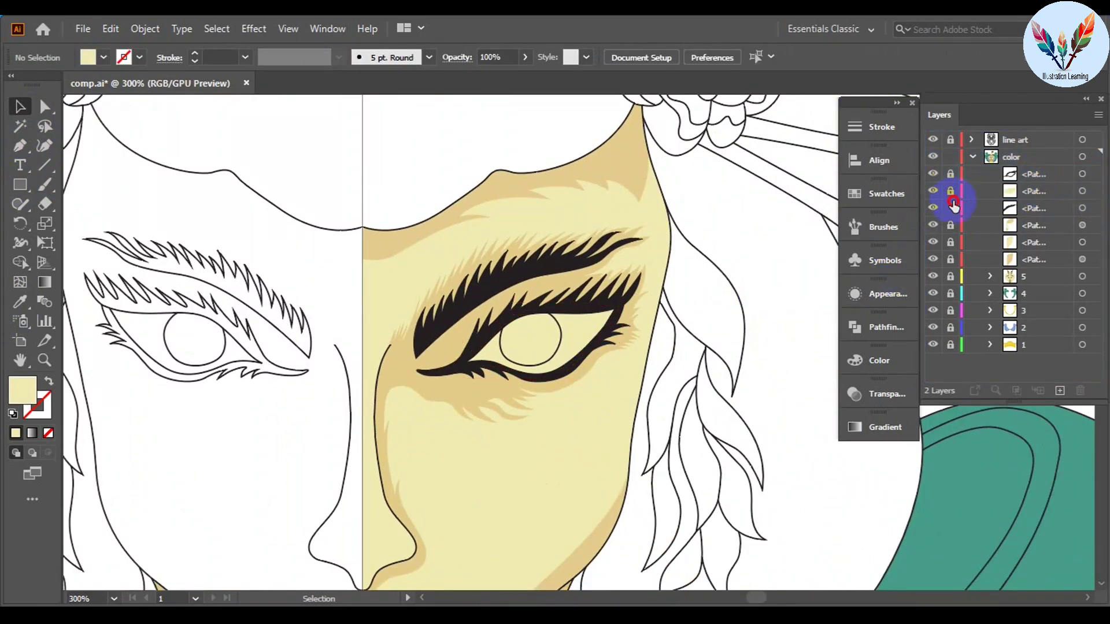
Step: Pen-trace the iris outline inside the eye as a closed curved shape
key("ctrl+equal")
key("ctrl+equal")
key("ctrl+equal")
key("p")
left_click(103, 56)
left_click(69, 104)
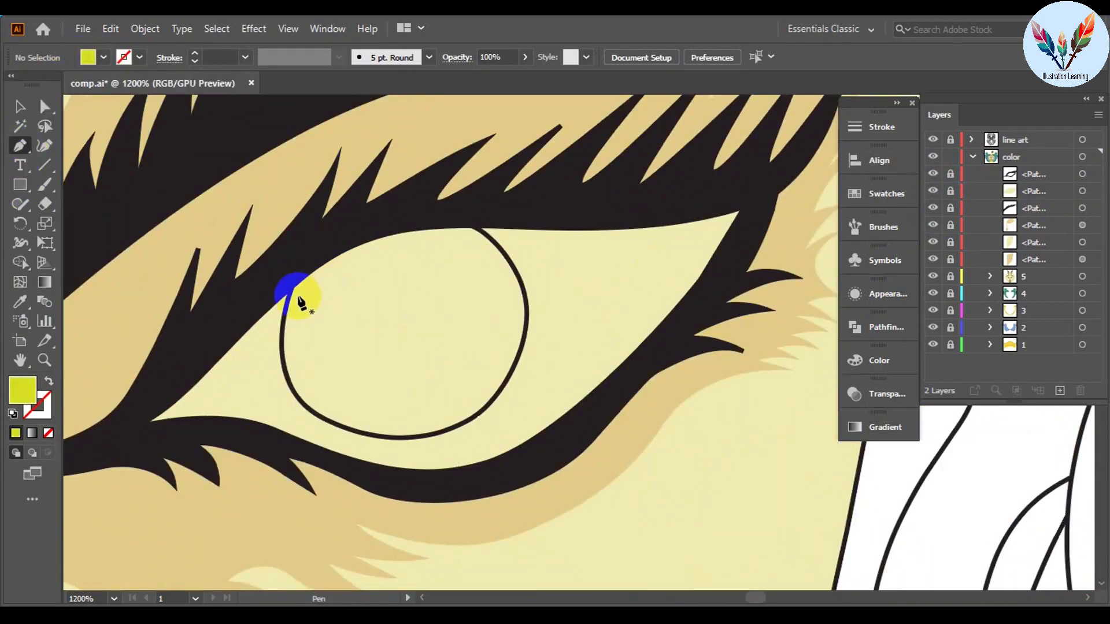
key("ctrl+equal")
key("ctrl+equal")
key("ctrl+equal")
left_click_drag(272, 520, 277, 517)
left_click_drag(497, 399, 509, 397)
left_click_drag(555, 480, 564, 478)
left_click_drag(566, 360, 674, 214)
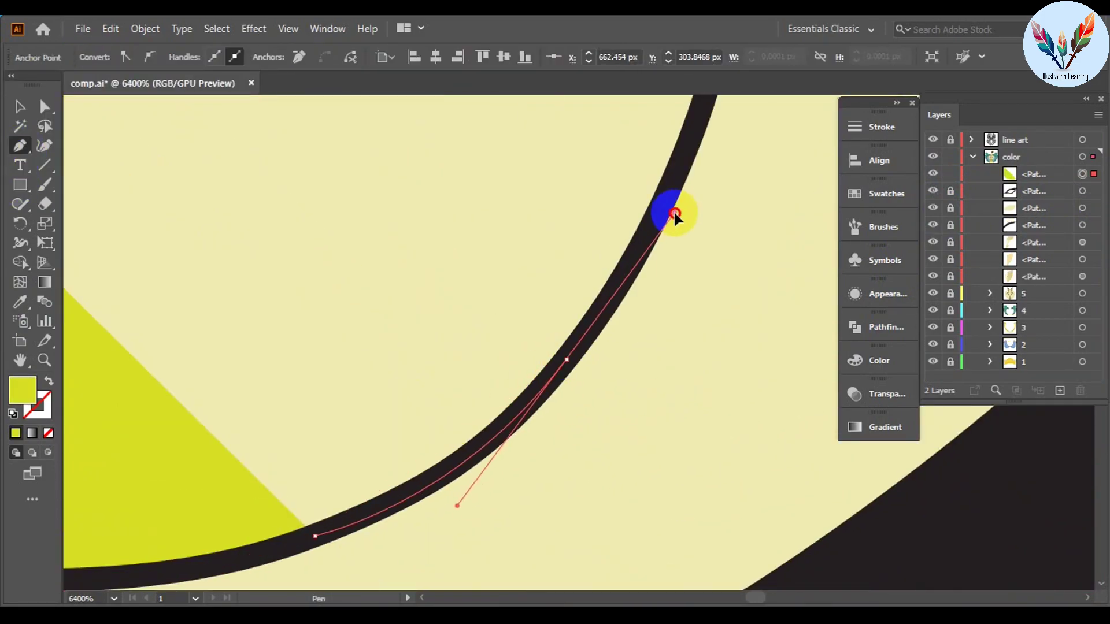
left_click(631, 141)
left_click(555, 155)
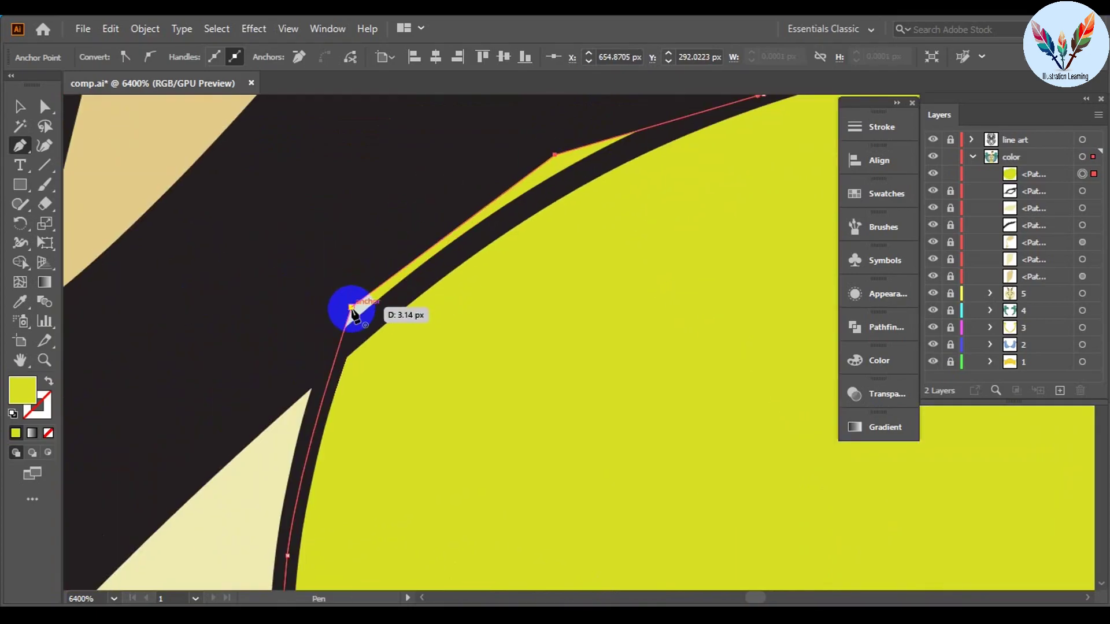
left_click(352, 307)
Step: Give the iris a solid dark fill from the Swatches, then deselect
key("v")
key("ctrl+minus")
key("ctrl+minus")
key("ctrl+minus")
left_click(103, 57)
left_click(42, 89)
key("ctrl+shift+a")
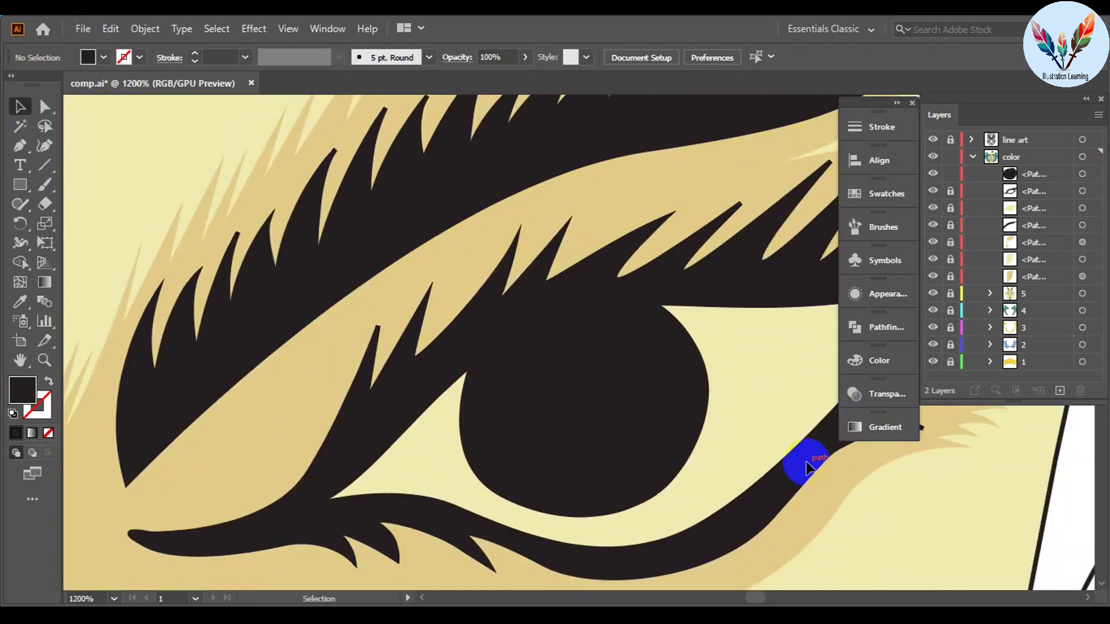
key("ctrl+minus")
key("ctrl+minus")
key("ctrl+minus")
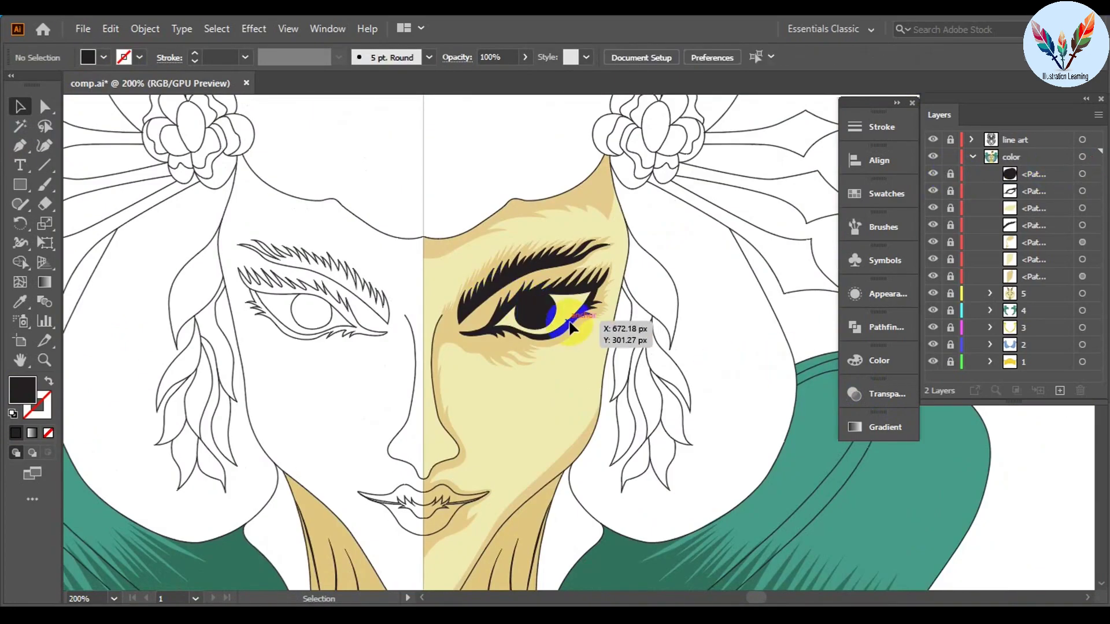
Step: Draw a large curved oval highlight inside the iris
scroll(463, 334, "up", 4)
scroll(565, 365, "up", 3)
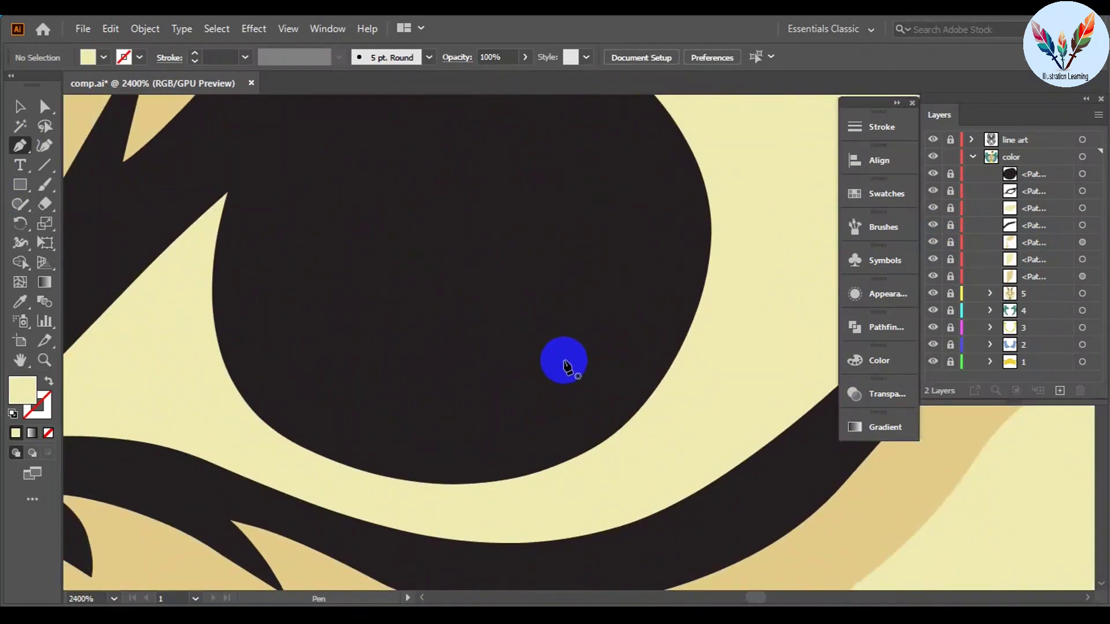
left_click(490, 400)
left_click_drag(505, 314, 543, 265)
left_click_drag(632, 255, 657, 287)
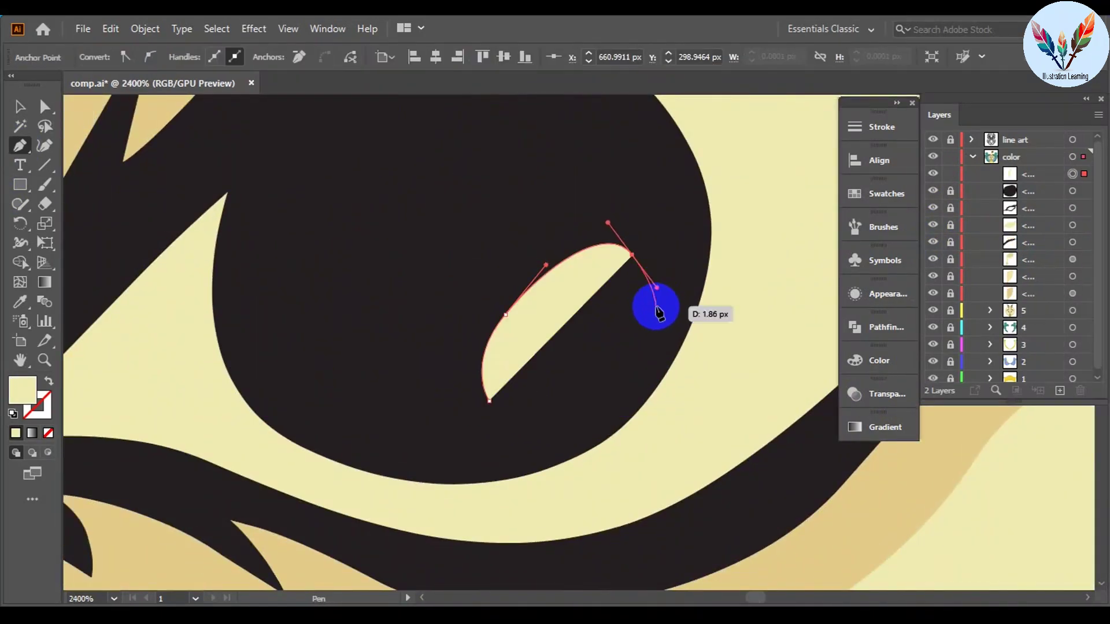
left_click_drag(620, 384, 586, 422)
left_click_drag(489, 401, 490, 411)
Step: Add a small lower-left highlight spot and a thin curved glint near the iris top
left_click_drag(492, 346, 417, 384)
mouse_move(382, 335)
left_mouse_down()
mouse_move(366, 297)
mouse_move(421, 371)
mouse_move(414, 433)
left_mouse_up()
left_click(366, 381)
left_click_drag(545, 267, 664, 275)
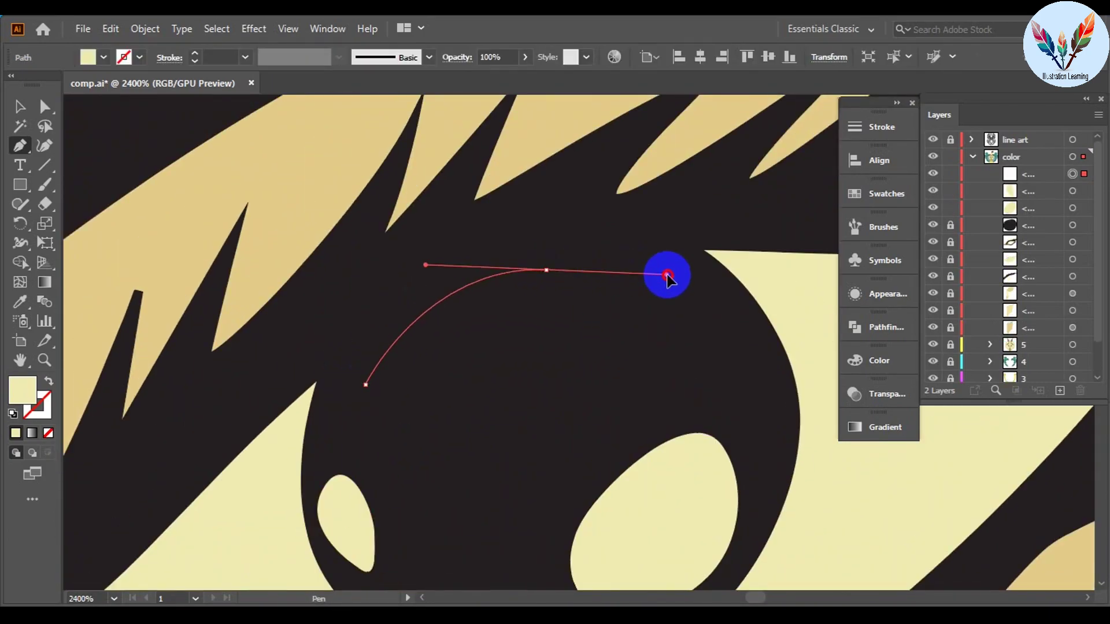
left_click(545, 269)
key("v")
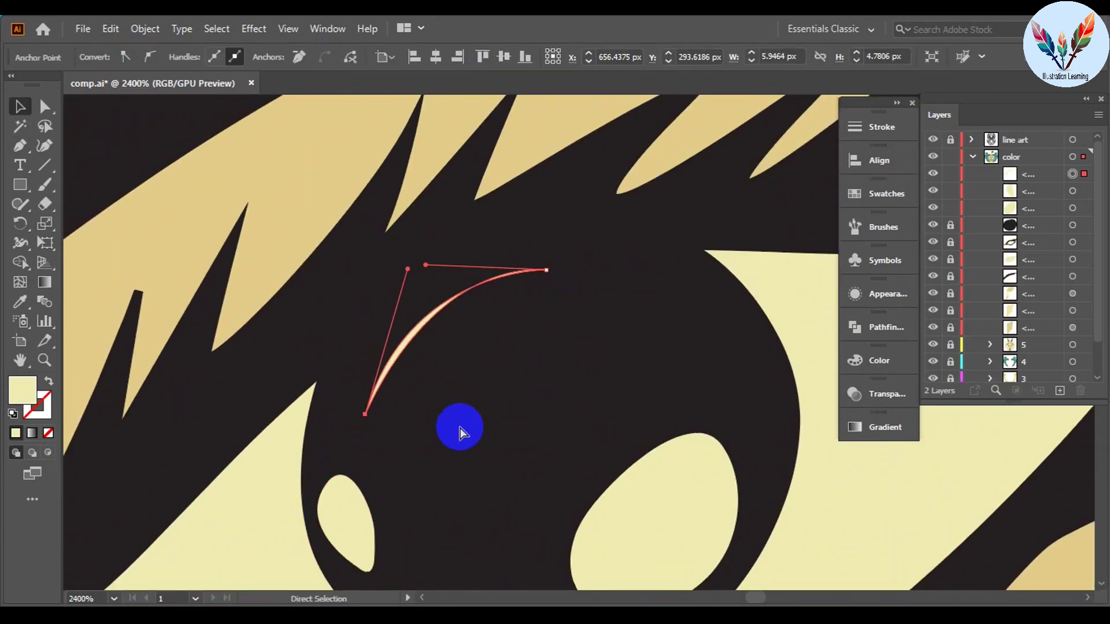
left_click(441, 302)
scroll(712, 441, "down", 4)
scroll(544, 387, "up", 2)
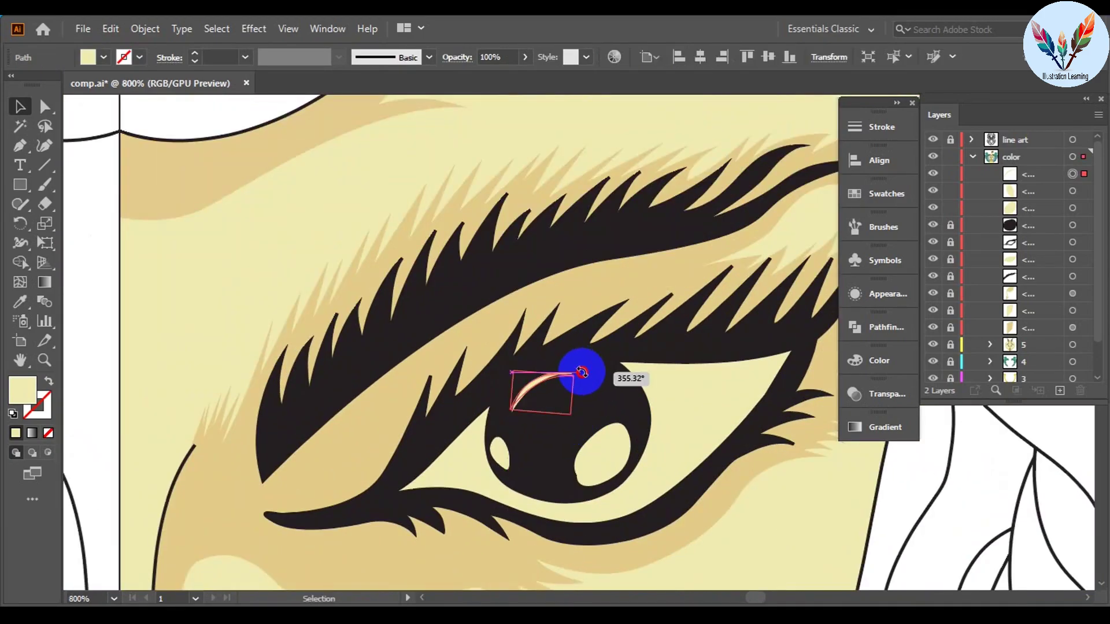
key("ctrl+1")
scroll(512, 451, "up", 5)
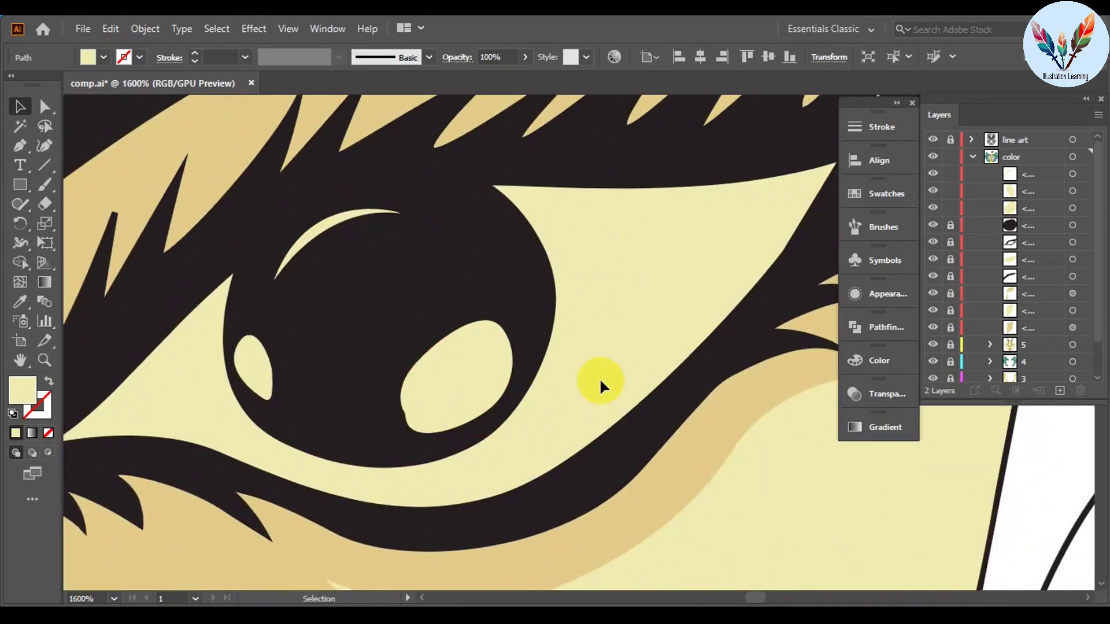
key("ctrl+1")
scroll(515, 367, "up", 3)
Step: Draw a curved black stroke line with no fill beside the eye
scroll(515, 366, "up", 2)
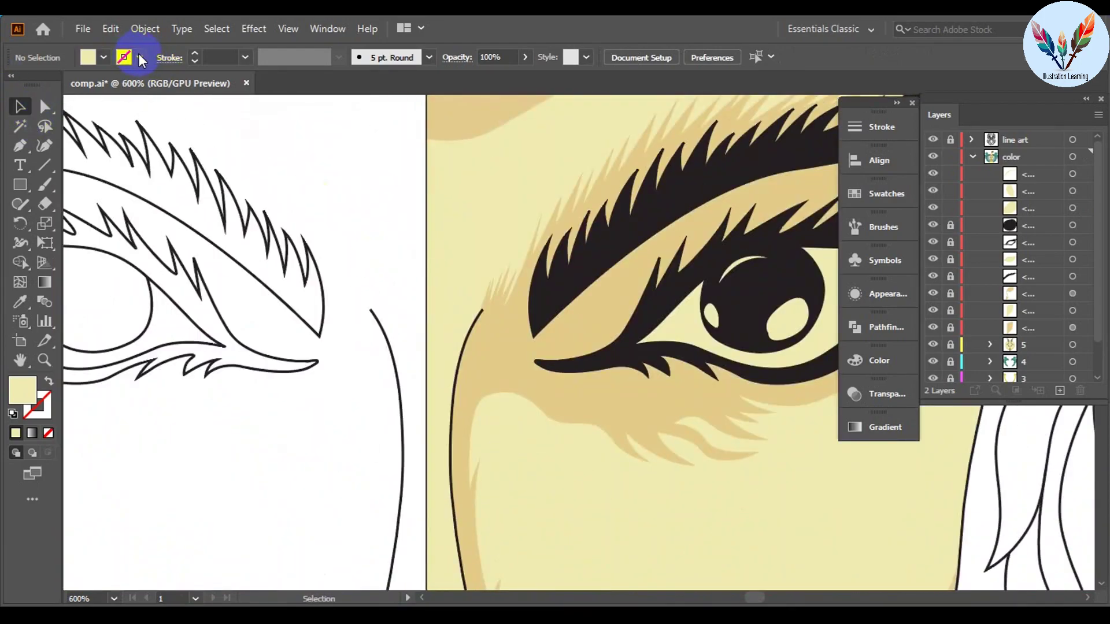
left_click(103, 57)
left_click(13, 75)
key("p")
scroll(404, 335, "up", 2)
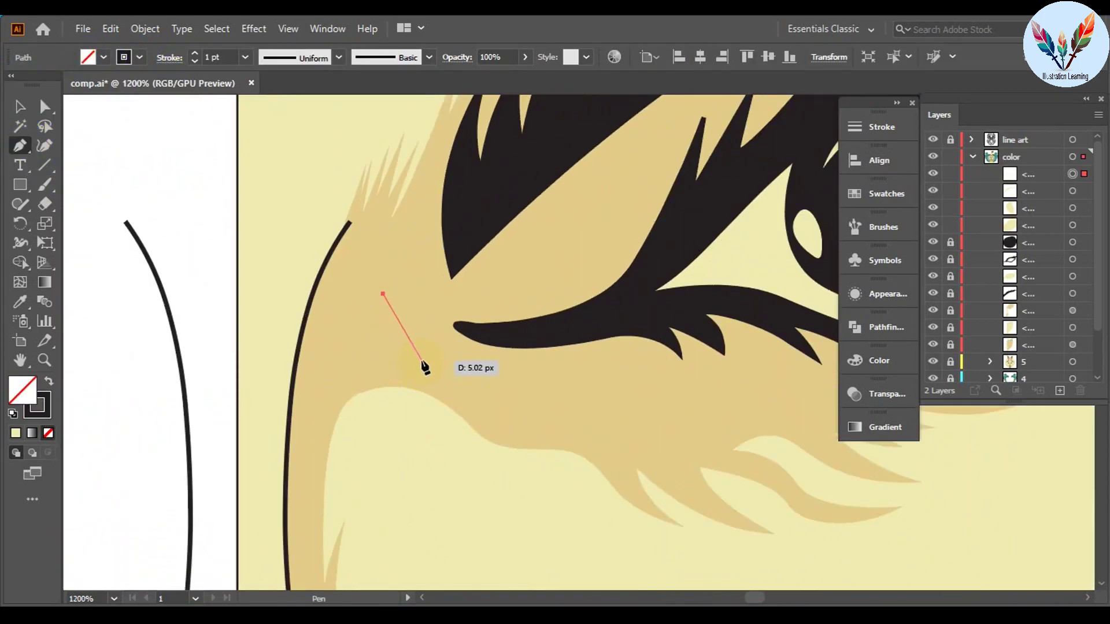
left_click_drag(515, 429, 525, 461)
key("v")
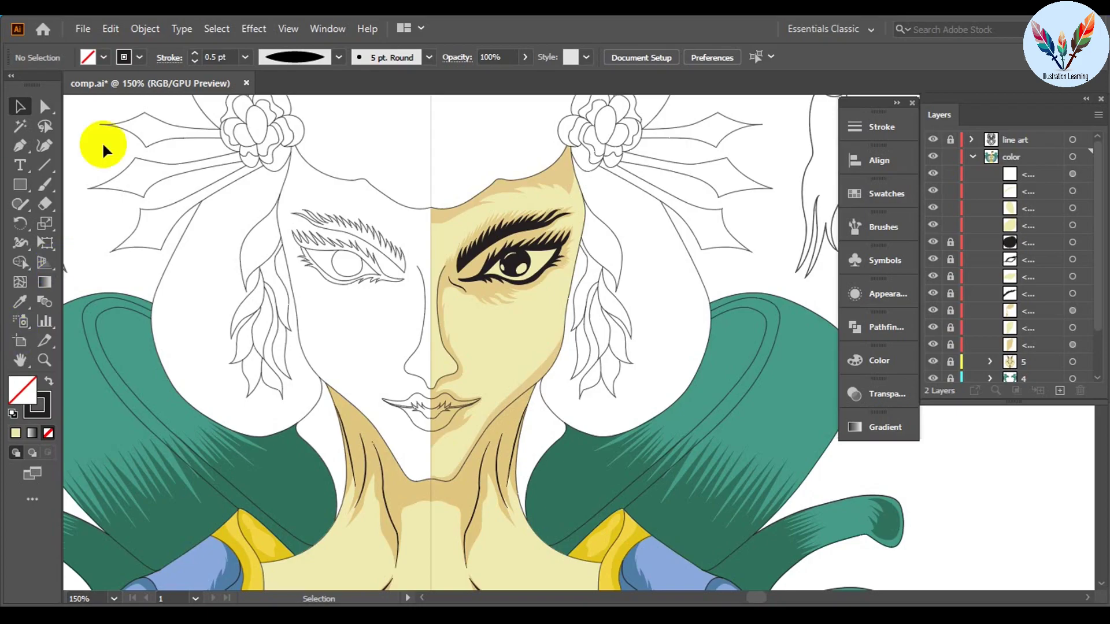
Step: Switch to a green fill with no stroke and start tracing the lip outline
left_click(139, 57)
left_click(62, 106)
key("p")
scroll(421, 408, "up", 10)
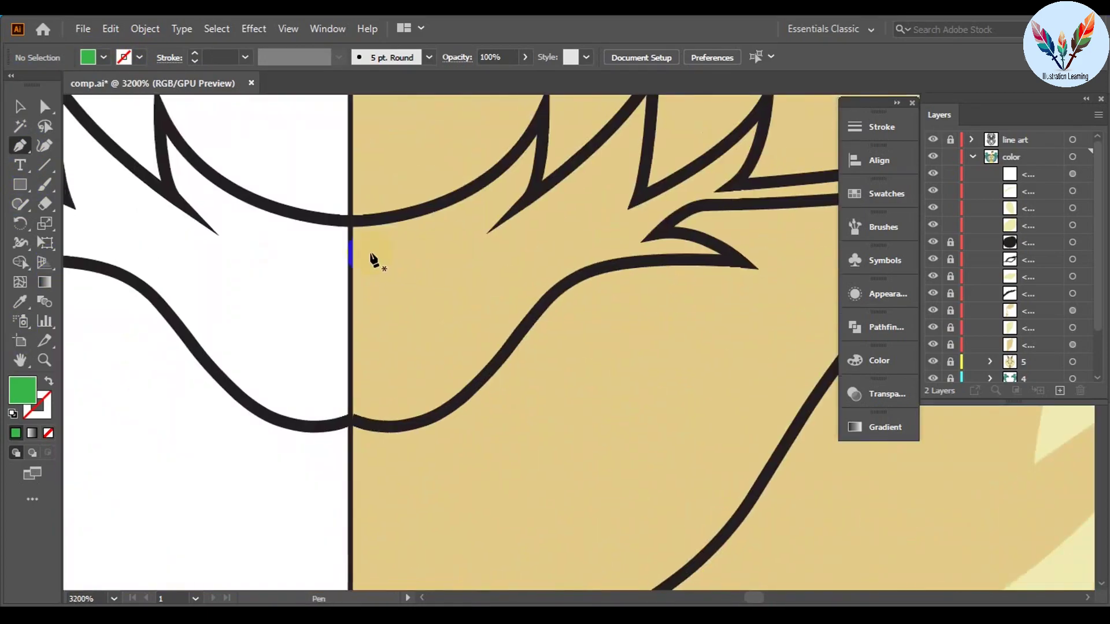
left_click(342, 231)
left_click(341, 525)
left_click(420, 536)
left_click_drag(675, 313, 704, 303)
left_click_drag(704, 303, 333, 344)
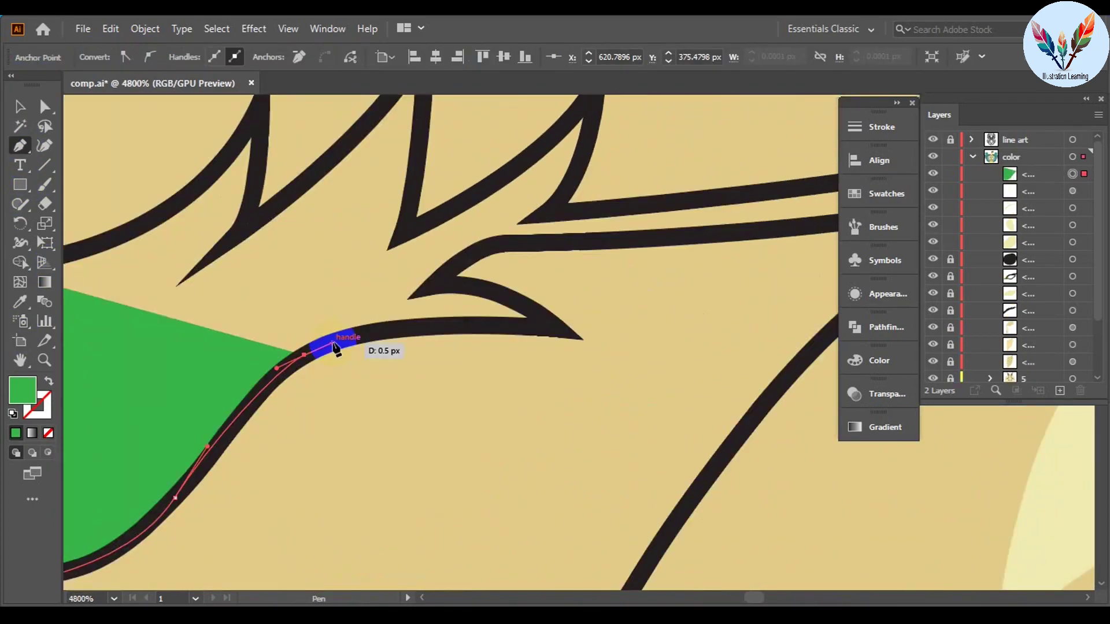
Step: Continue the green path along the lower lip outline past the stroke tip
scroll(333, 345, "down", 2)
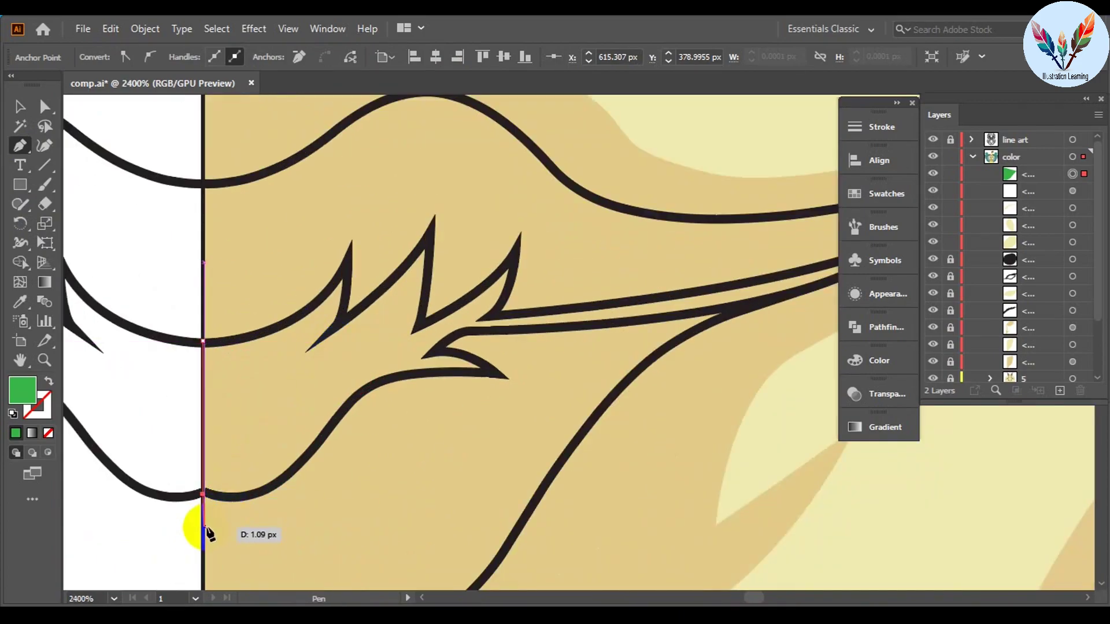
scroll(218, 346, "up", 8)
scroll(441, 297, "down", 3)
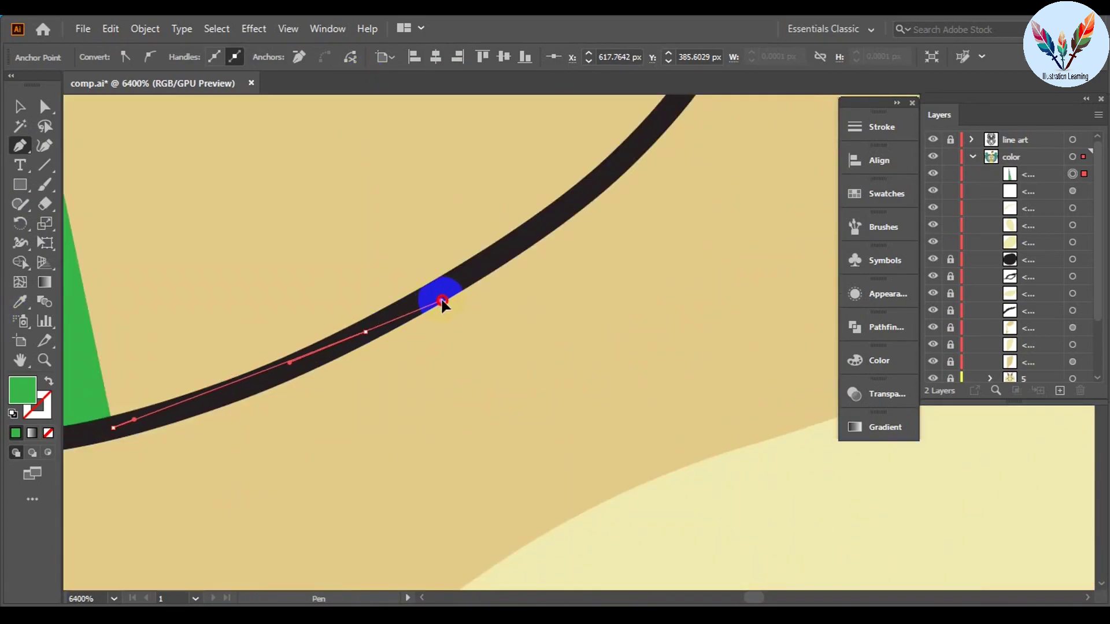
left_click(508, 453)
left_click_drag(387, 337, 389, 338)
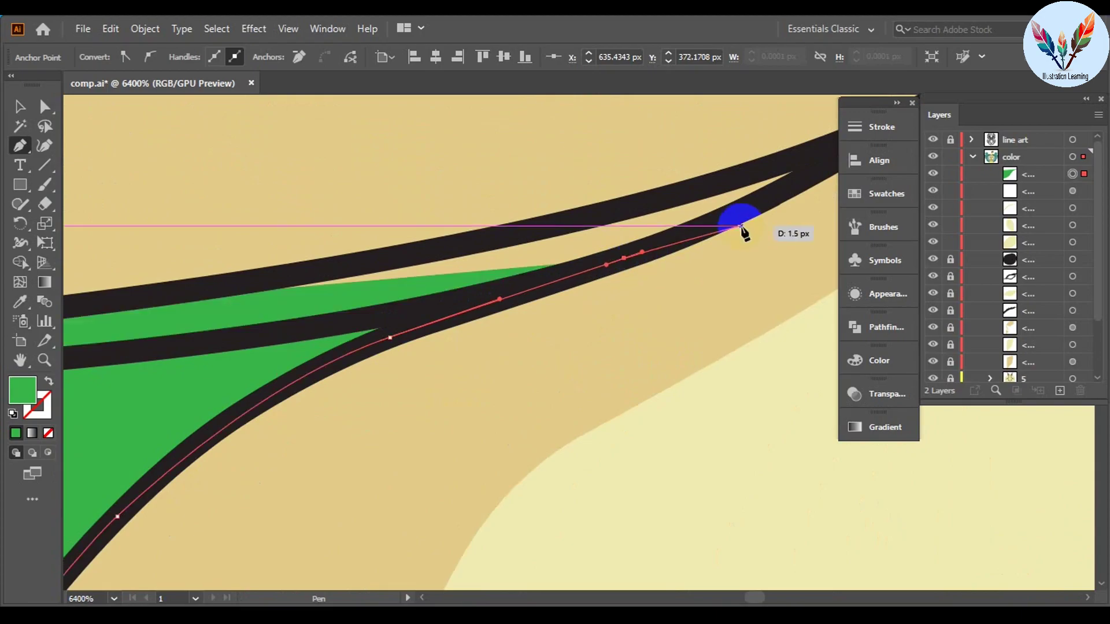
scroll(676, 322, "down", 3)
scroll(664, 304, "up", 3)
scroll(388, 434, "up", 1)
left_click(457, 332)
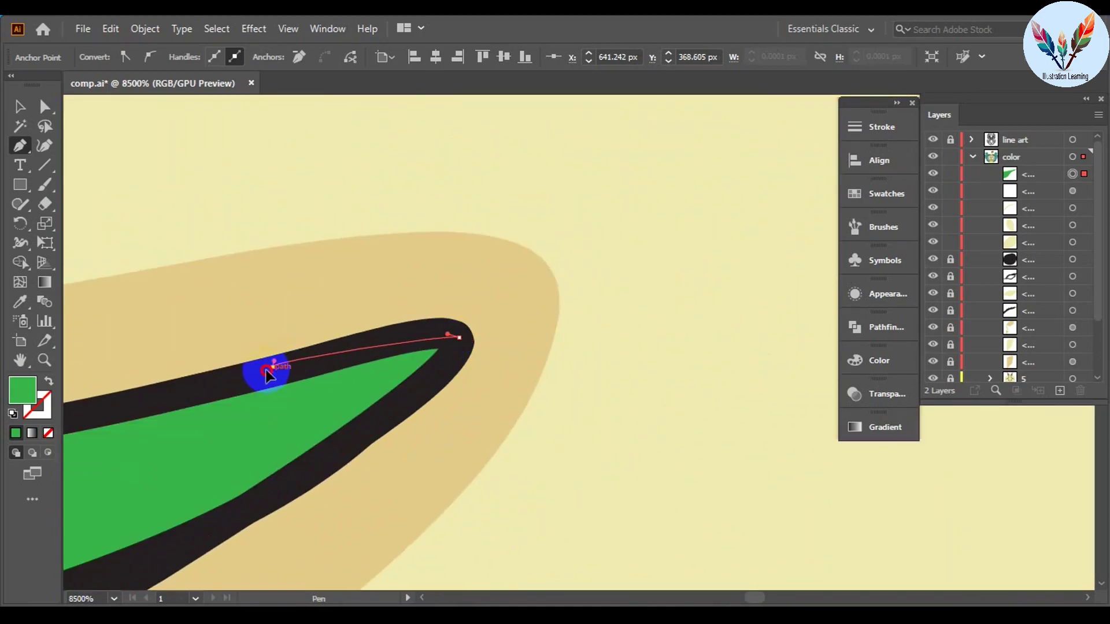
scroll(193, 414, "down", 3)
scroll(161, 300, "right", 3)
Step: Trace the rest of the lip edge back to the start and close the shape
left_click(762, 445)
left_click(508, 246)
scroll(578, 346, "down", 5)
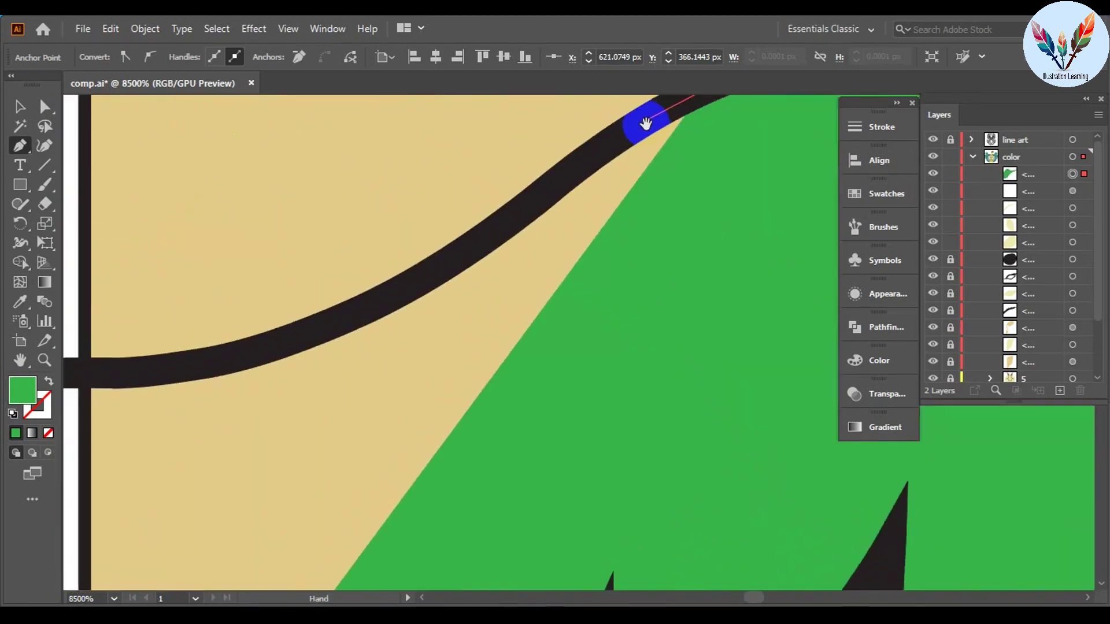
left_click(81, 372)
scroll(325, 399, "down", 3)
scroll(325, 399, "up", 3)
left_click(402, 295)
scroll(402, 298, "down", 5)
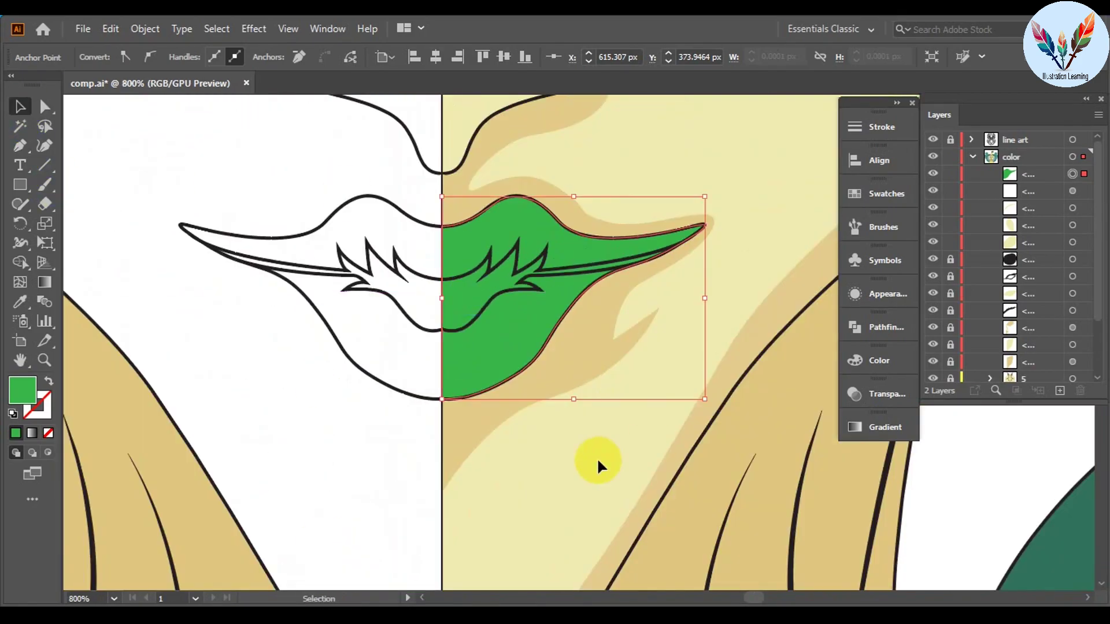
key("v")
left_click(509, 478)
Step: Recolour the lips to rose pink R 203, G 66, B 104 (CB4268)
left_click(305, 332)
left_click(878, 360)
left_click(798, 380)
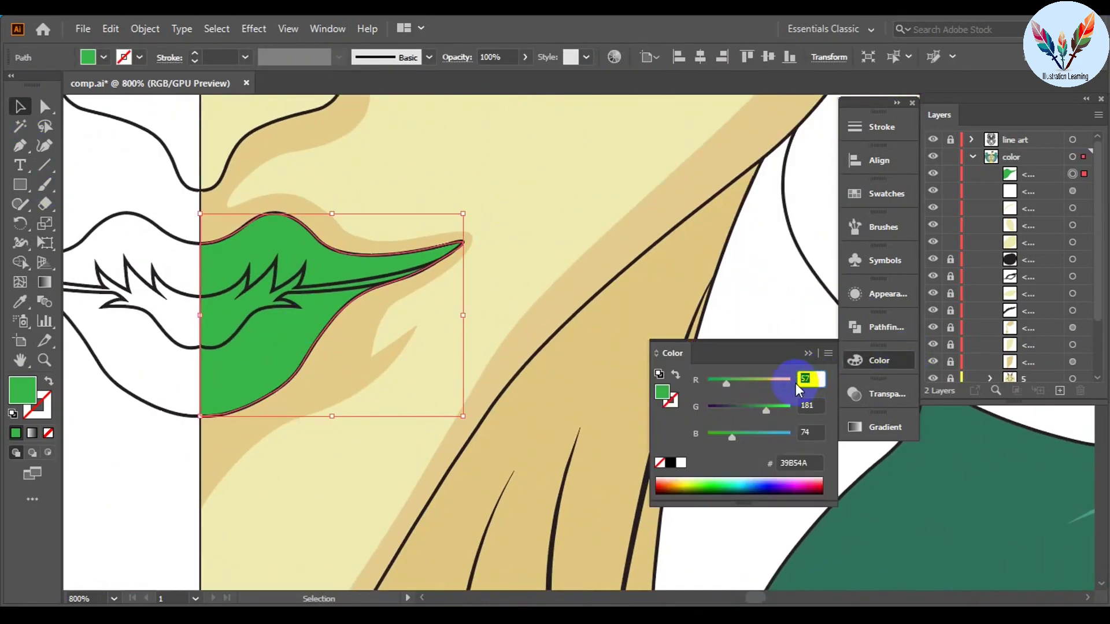
key("Tab")
type("62")
key("Tab")
type("104")
left_click(817, 366)
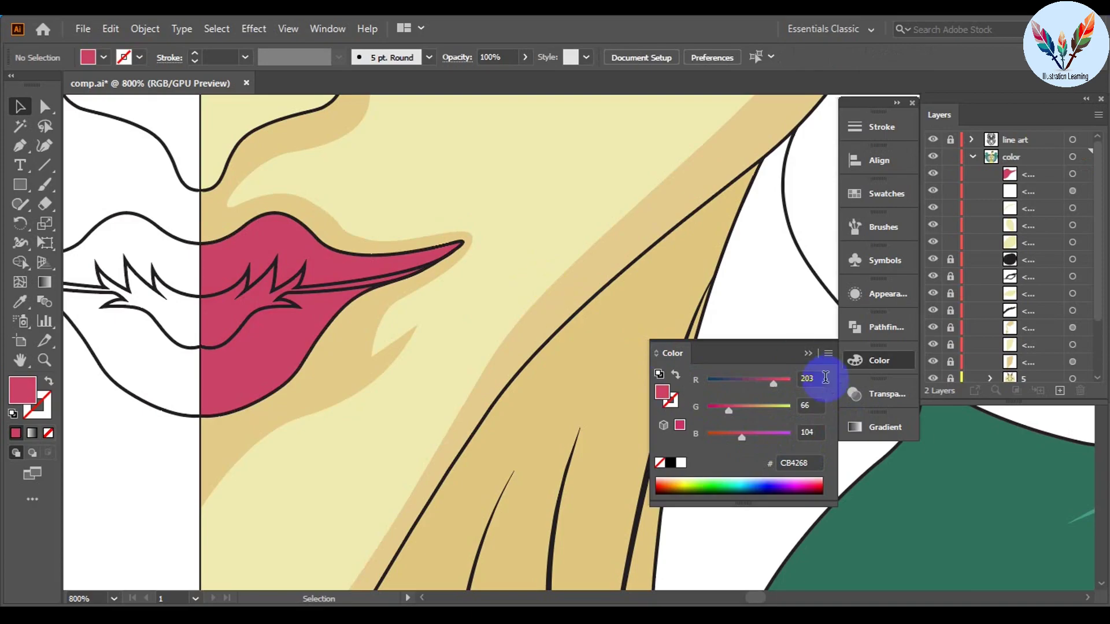
left_click(637, 180)
Step: Lower the lips' opacity slightly in the Control bar
scroll(664, 328, "down", 2)
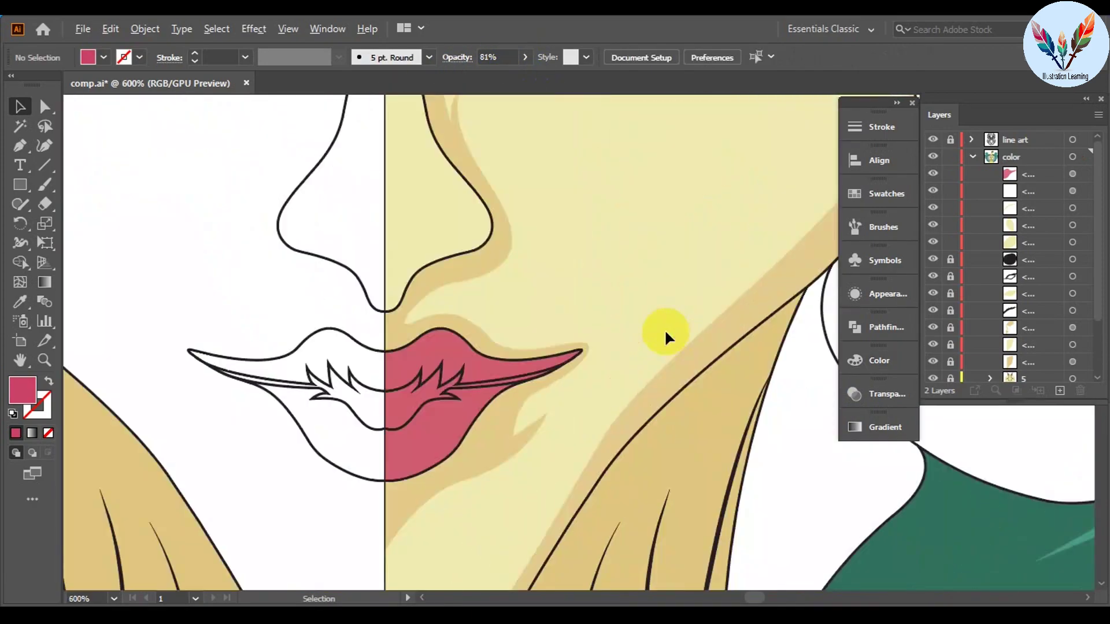
left_click(474, 335)
left_click(524, 57)
left_click(606, 375)
mouse_move(514, 77)
left_mouse_down()
mouse_move(491, 77)
mouse_move(528, 78)
left_mouse_up()
left_click(521, 280)
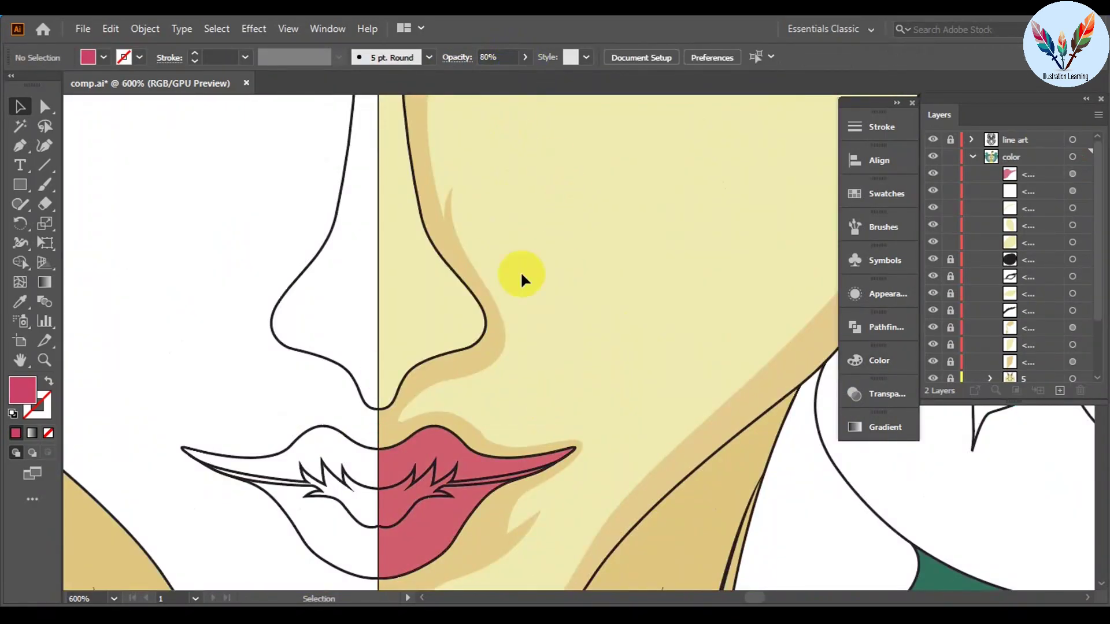
scroll(553, 393, "down", 2)
Step: Clear the selection and set the fill colour to yellow
key("ctrl+shift+a")
left_click(103, 56)
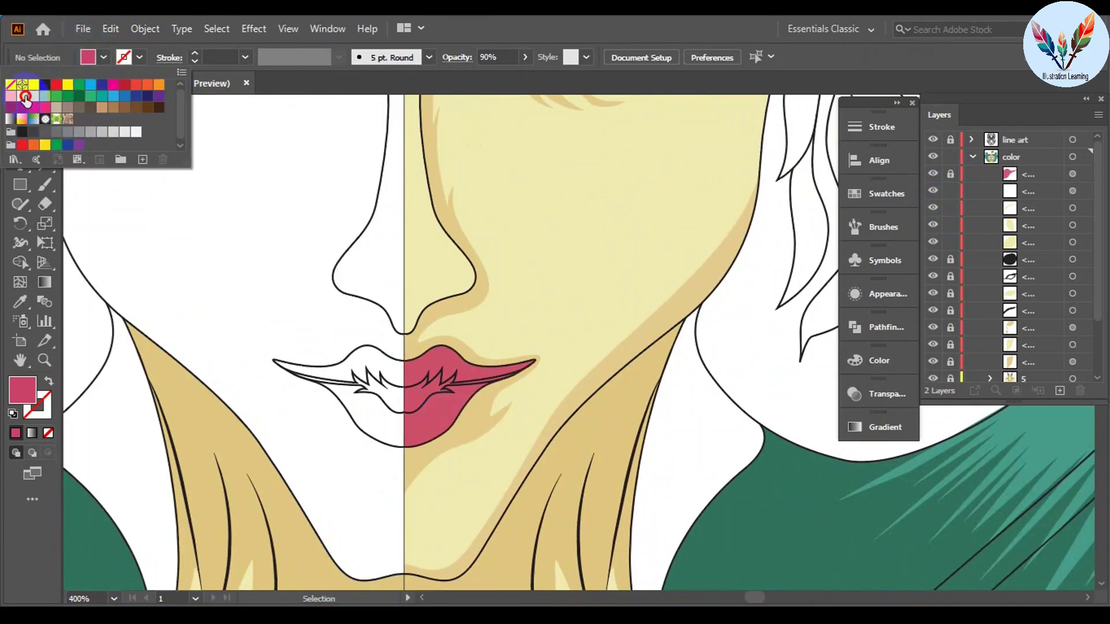
left_click(55, 83)
Step: Start Pen-tracing the spiky mouth line from the lip corner along the dark stripe
key("p")
left_click(296, 395)
scroll(289, 312, "up", 4)
scroll(396, 520, "up", 3)
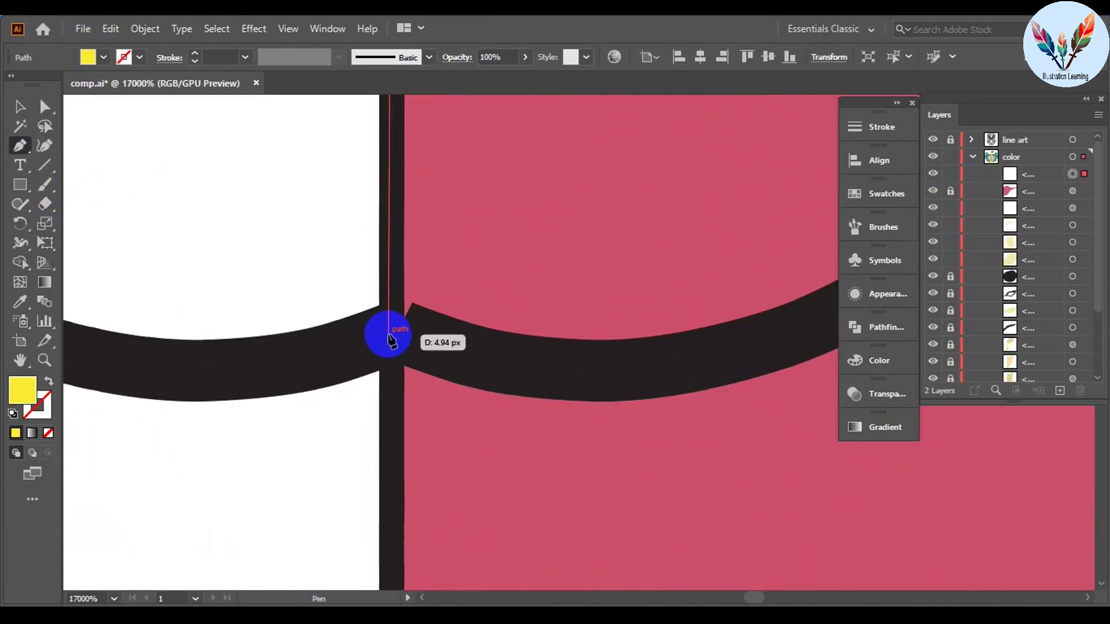
left_click_drag(384, 329, 403, 329)
left_click(624, 119)
scroll(624, 119, "down", 5)
left_click(376, 250)
left_click_drag(215, 185, 216, 189)
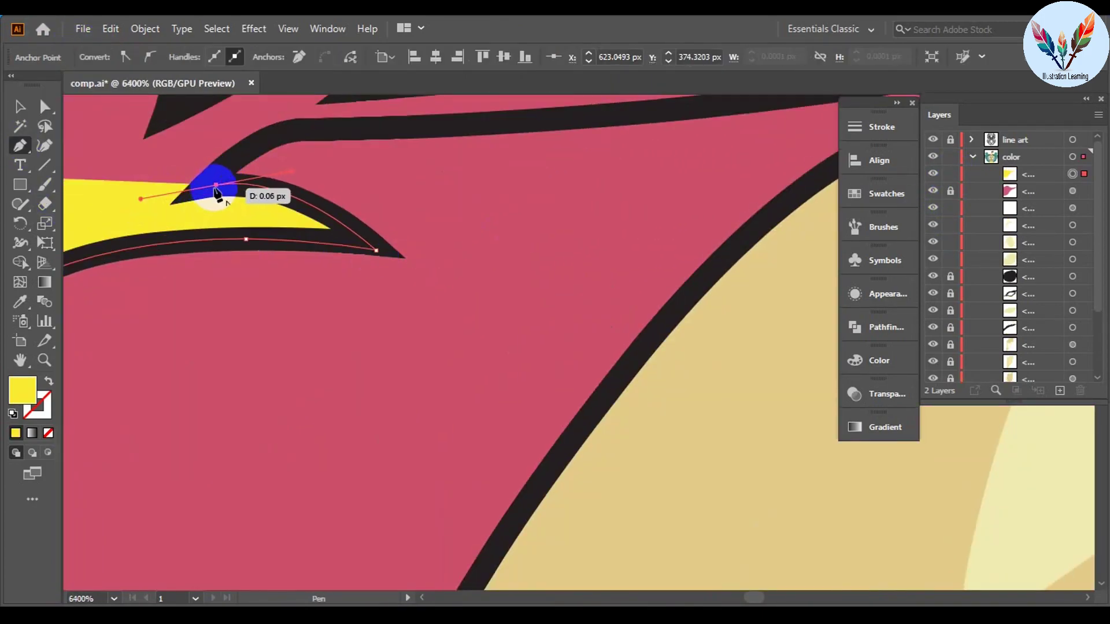
left_click_drag(314, 136, 627, 367)
Step: Trace around the remaining spikes, close the mouth-line shape and fill it black
left_click(724, 248)
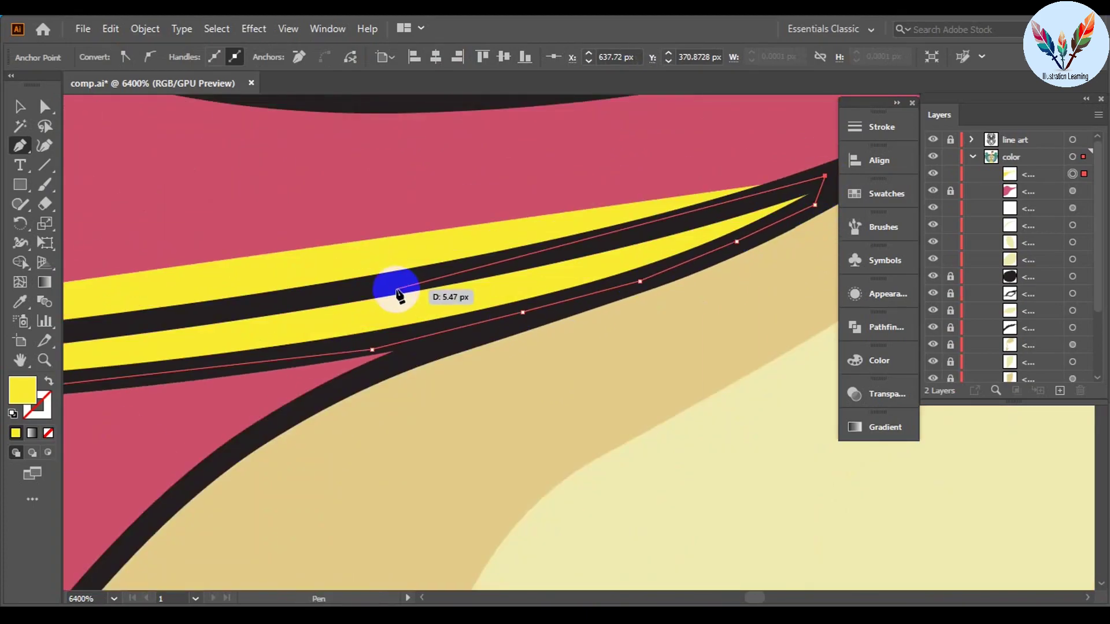
left_click_drag(397, 290, 524, 289)
left_click(426, 254)
left_click(255, 377)
left_click(453, 304)
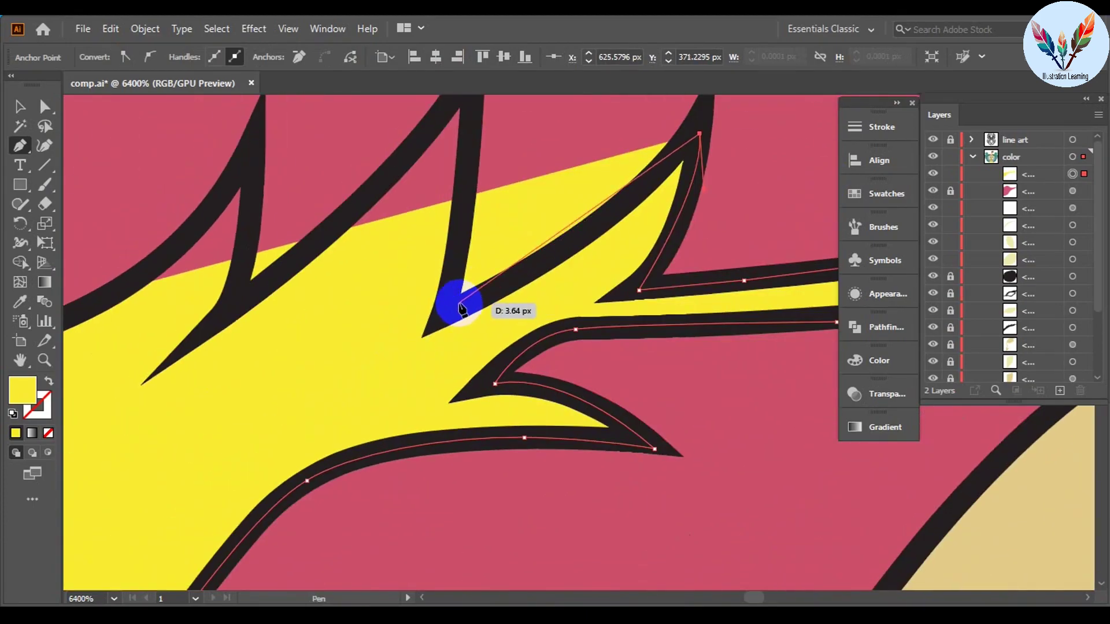
mouse_move(531, 448)
left_mouse_down()
mouse_move(543, 425)
mouse_move(322, 470)
left_mouse_up()
left_click(351, 305)
left_click_drag(351, 305, 285, 389)
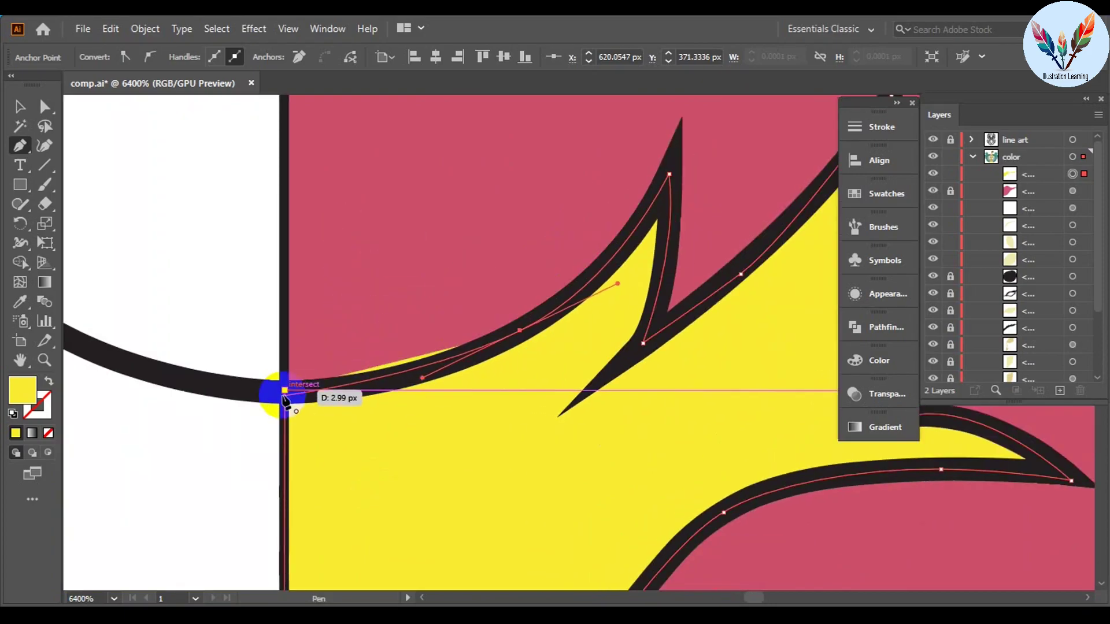
left_click(254, 268)
key("ctrl+minus")
key("ctrl+minus")
key("ctrl+minus")
left_click(665, 430)
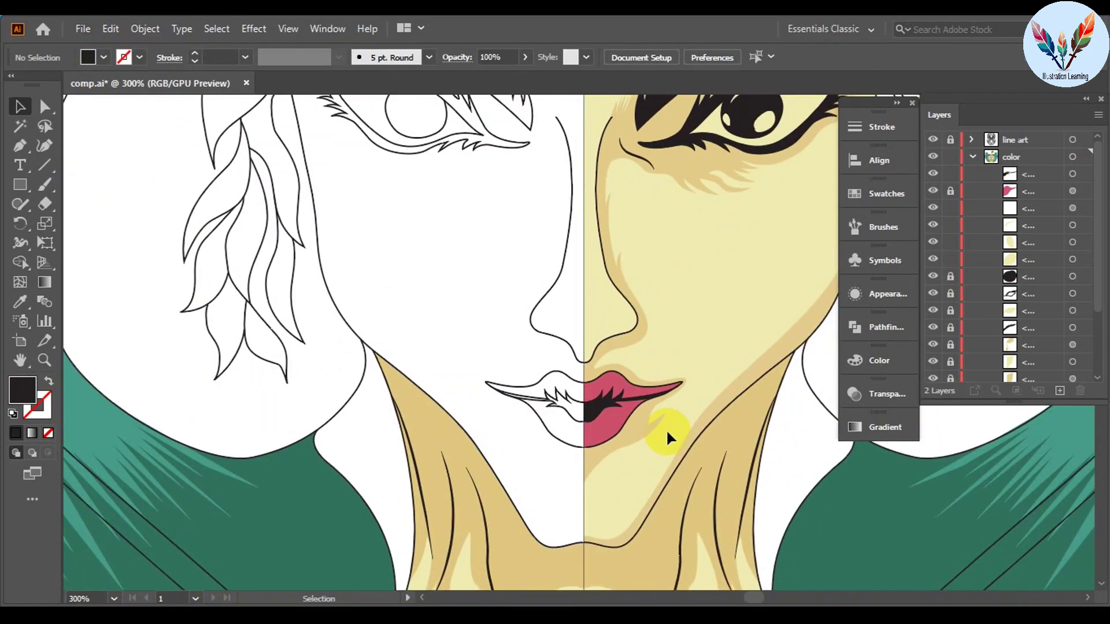
Step: Draw the first dark hair strand where the right hairline meets the flower
key("ctrl+minus")
key("ctrl+minus")
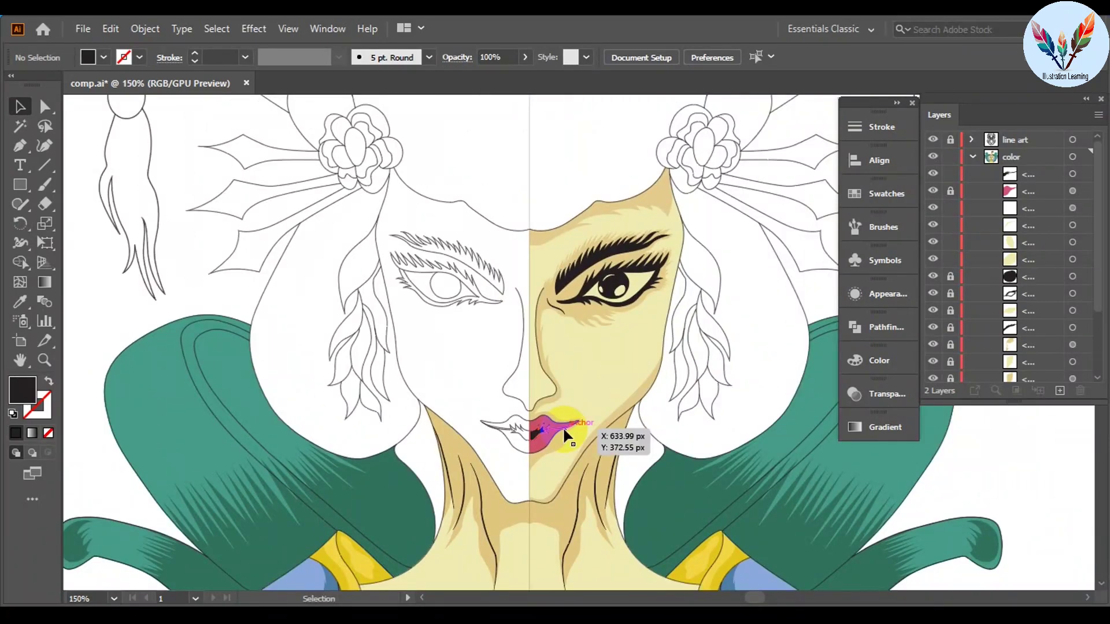
scroll(663, 185, "up", 4)
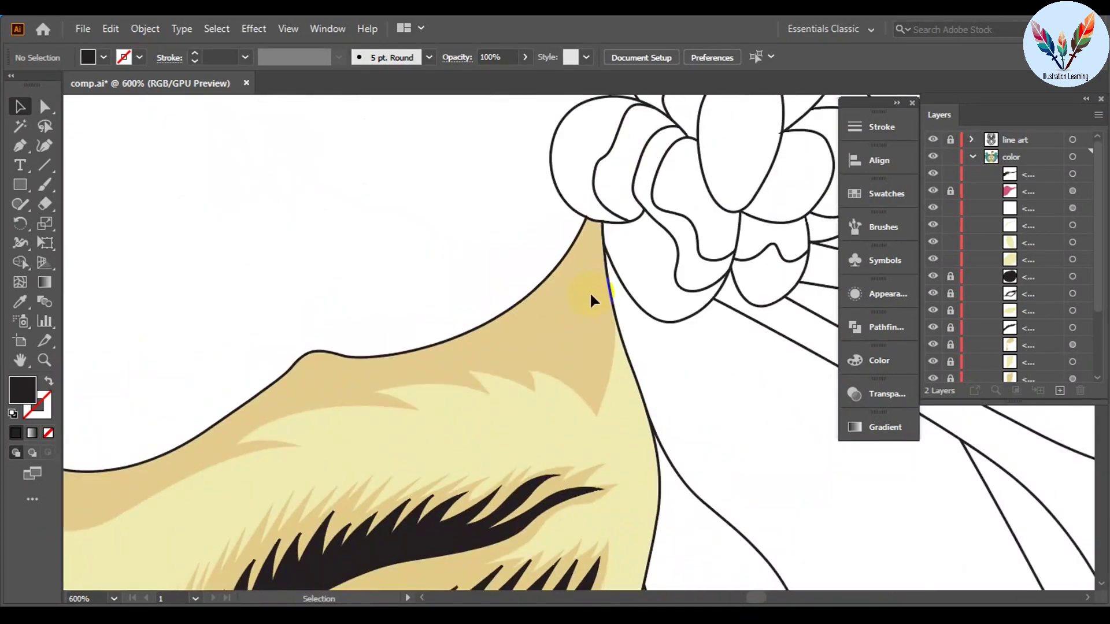
left_click(20, 145)
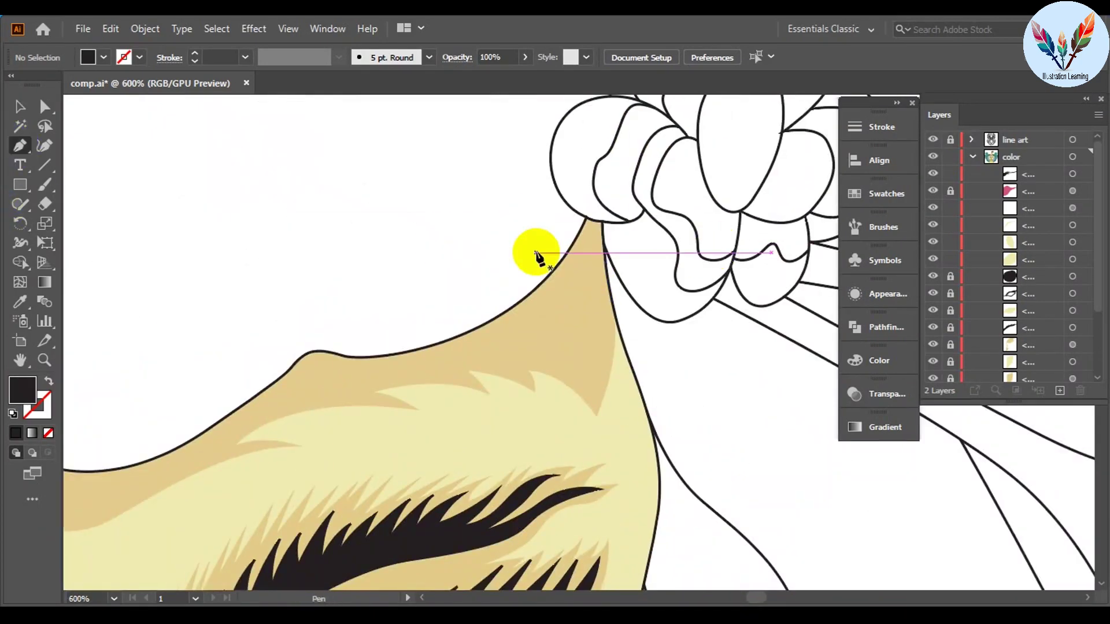
left_click(597, 224)
scroll(614, 349, "up", 1)
mouse_move(635, 425)
left_mouse_down()
mouse_move(611, 477)
mouse_move(579, 507)
left_mouse_up()
key("ctrl+z")
key("ctrl+z")
scroll(570, 273, "up", 1)
left_click_drag(570, 272, 603, 239)
Step: Draw a second curved dark strand down the right temple
left_click_drag(546, 150, 532, 149)
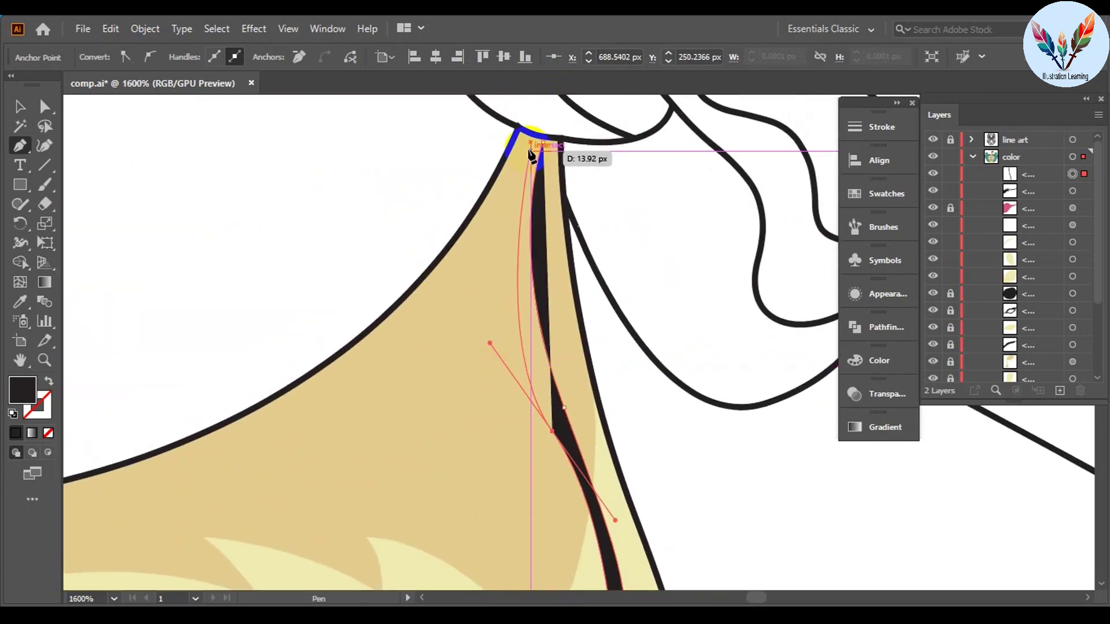
mouse_move(674, 575)
left_mouse_down()
mouse_move(574, 267)
mouse_move(665, 128)
left_mouse_up()
scroll(574, 267, "down", 1)
scroll(588, 263, "down", 2)
left_click_drag(596, 367, 632, 500)
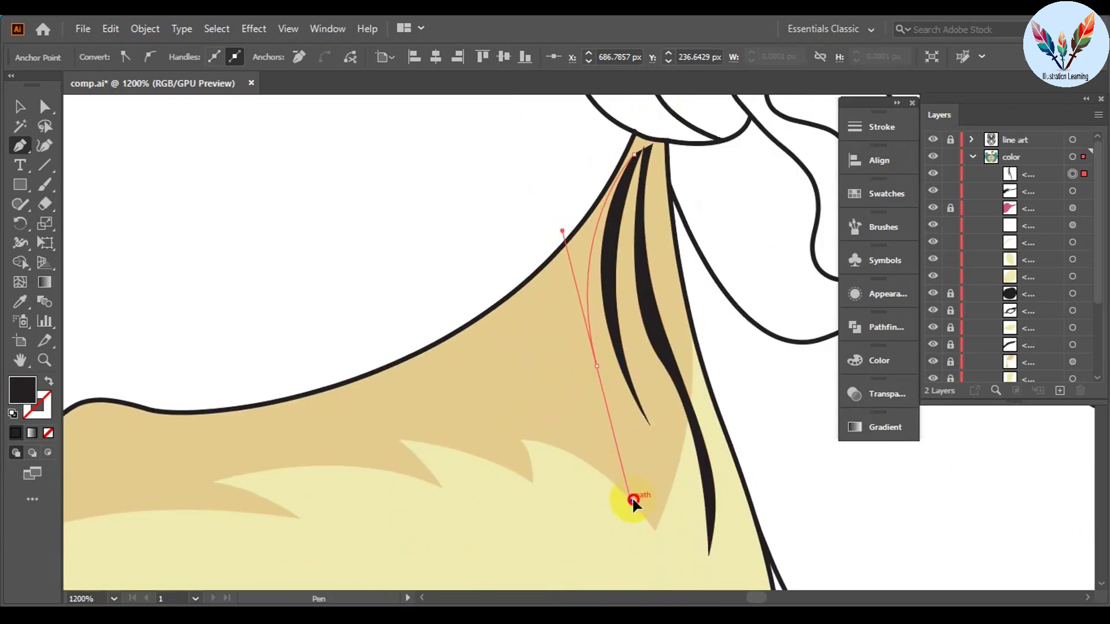
scroll(556, 306, "up", 2)
left_click_drag(556, 307, 566, 326)
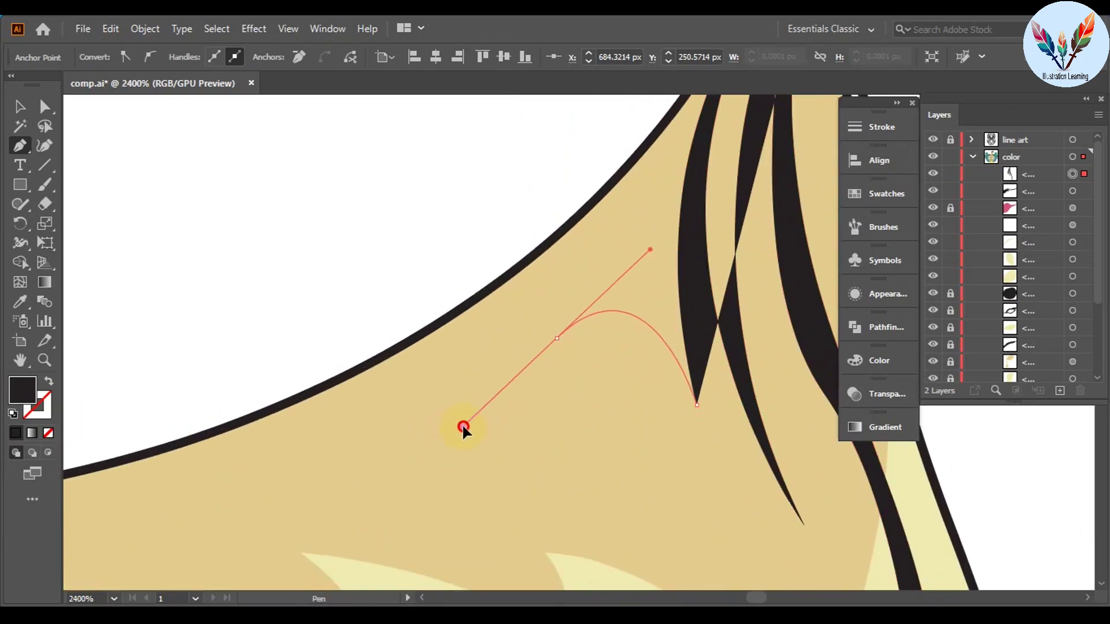
left_click_drag(463, 426, 463, 424)
Step: Add a third pointed dark strand along the hairline edge
left_click(556, 338)
left_click_drag(562, 230, 602, 203)
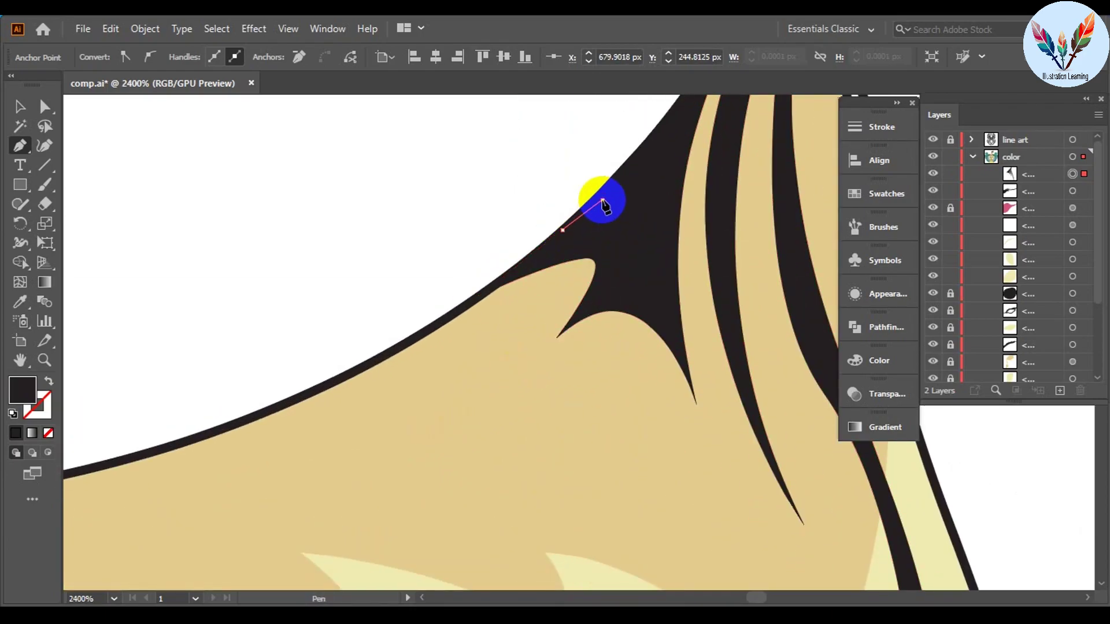
left_click(603, 202)
scroll(603, 202, "up", 3)
left_click(547, 324)
left_click(583, 274)
scroll(653, 165, "down", 3)
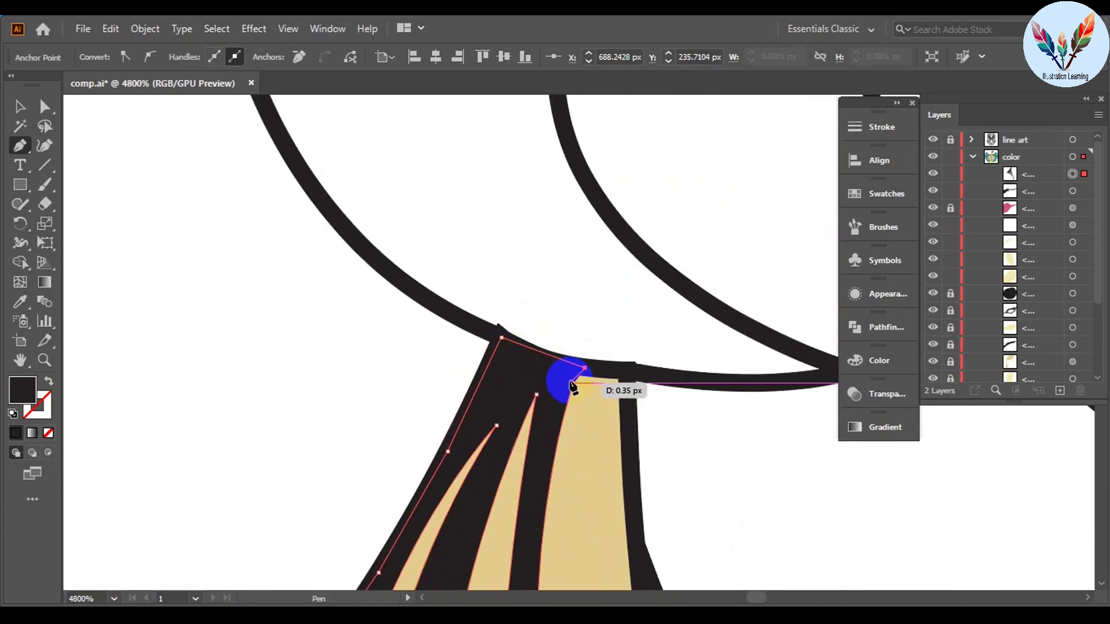
Step: Switch to the Selection tool and clear the selection on the finished strands
left_click(565, 377)
key("v")
scroll(565, 376, "down", 5)
scroll(568, 208, "up", 3)
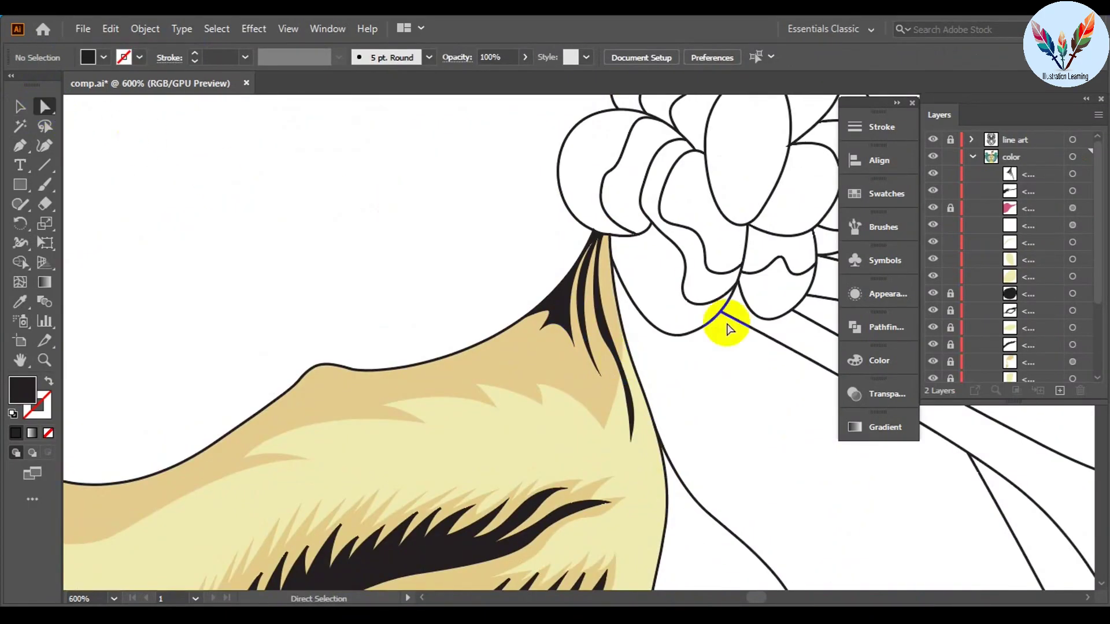
scroll(727, 328, "up", 3)
left_click(615, 297)
Step: Mirror a copy of the coloured right face half to form the left half
scroll(582, 422, "down", 3)
scroll(823, 492, "down", 5)
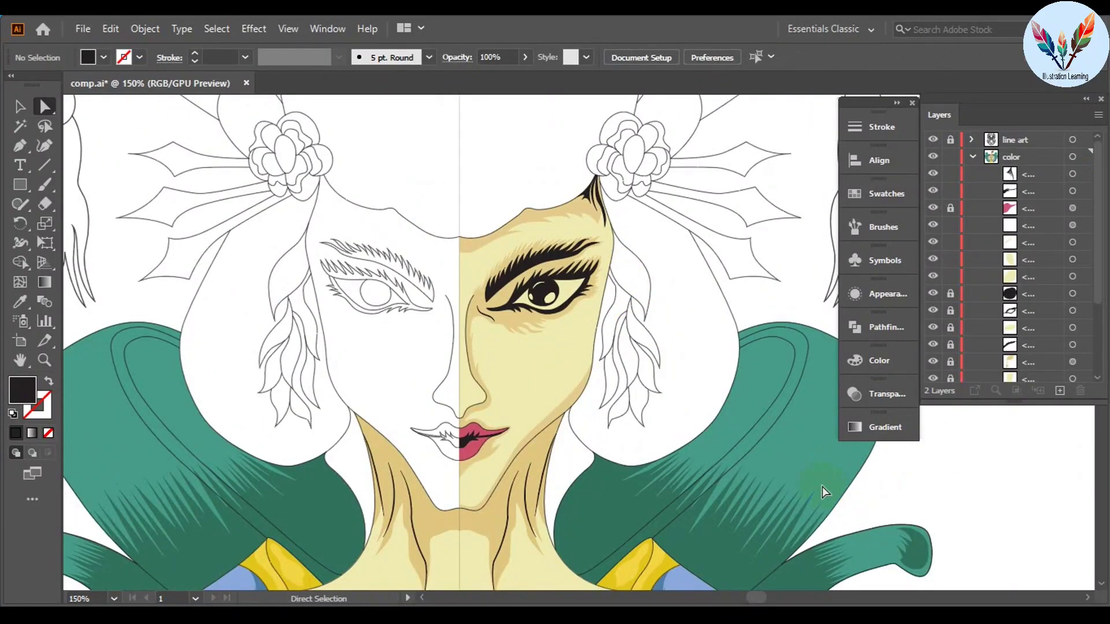
scroll(823, 491, "down", 2)
scroll(582, 327, "down", 1)
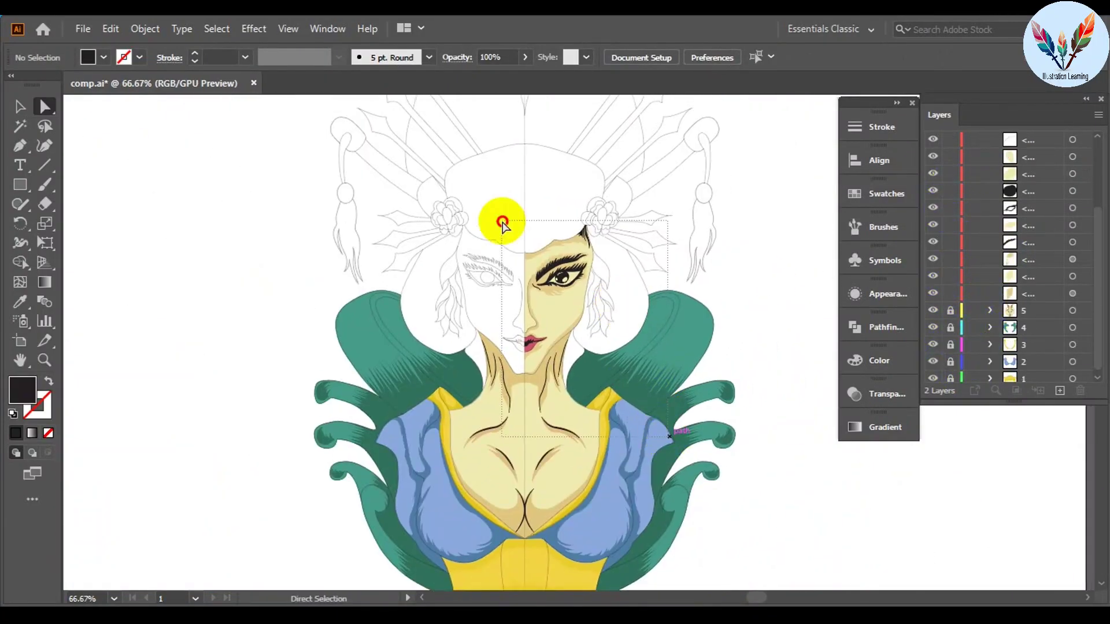
key("v")
left_click(560, 302)
right_click(549, 292)
left_click(754, 530)
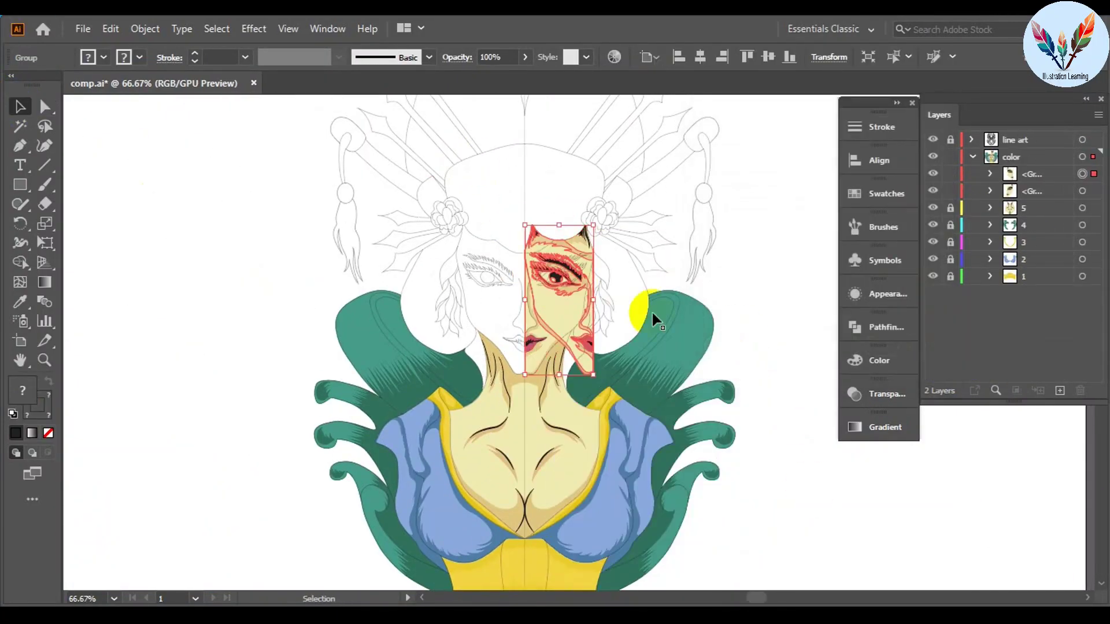
scroll(441, 260, "up", 3)
scroll(425, 263, "up", 6)
scroll(415, 261, "down", 7)
left_click(488, 304)
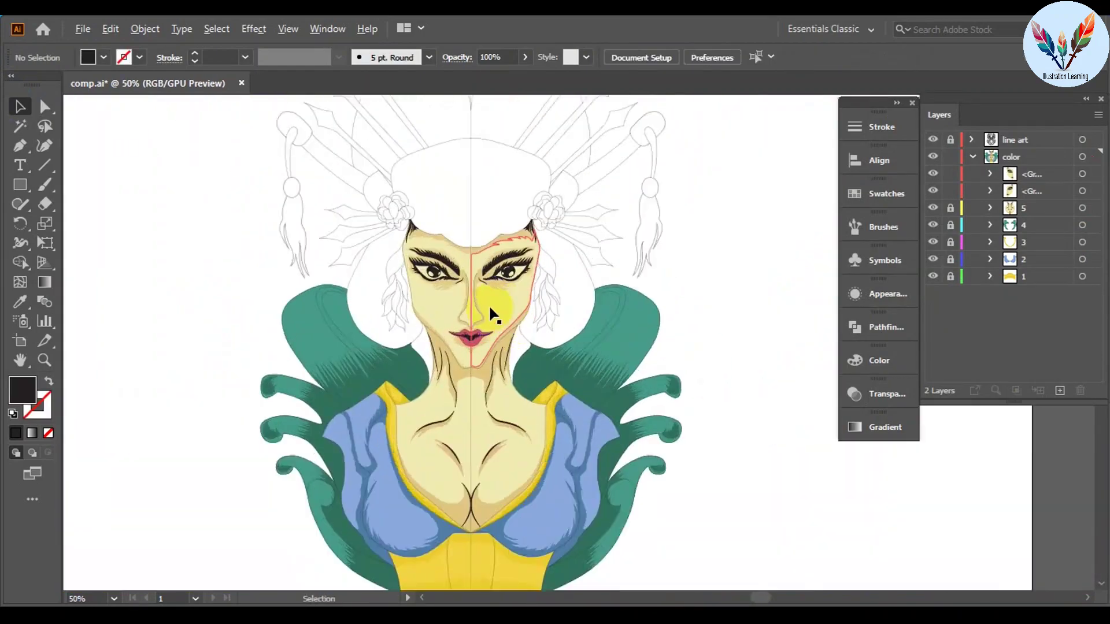
Step: Hide the line art to preview colours and group both face halves
left_click(933, 139)
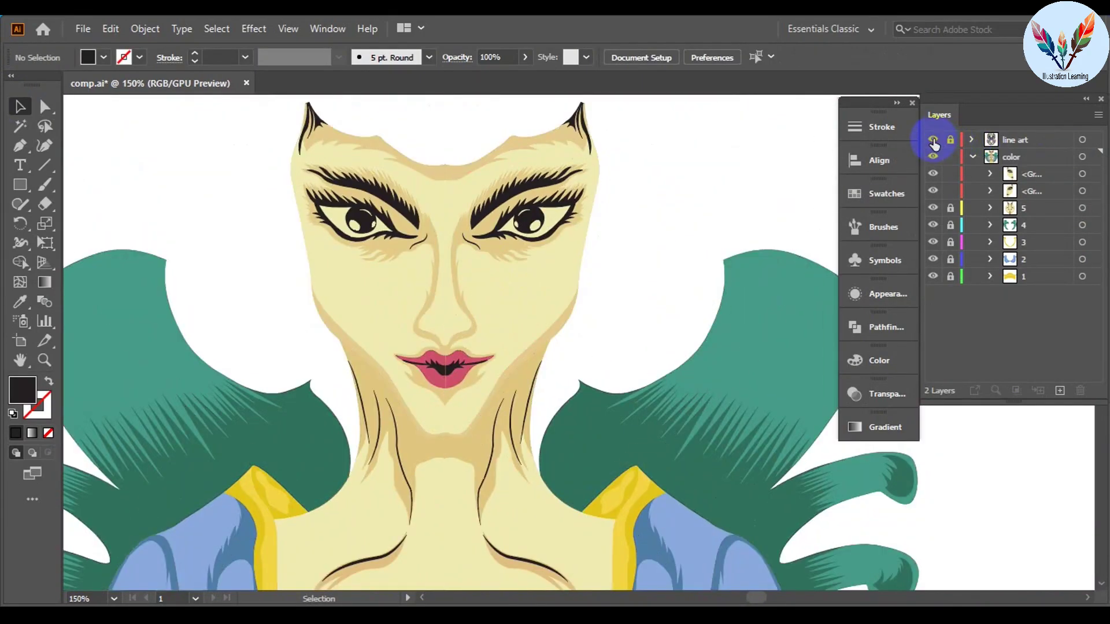
scroll(439, 370, "up", 5)
scroll(727, 256, "down", 5)
scroll(745, 249, "down", 3)
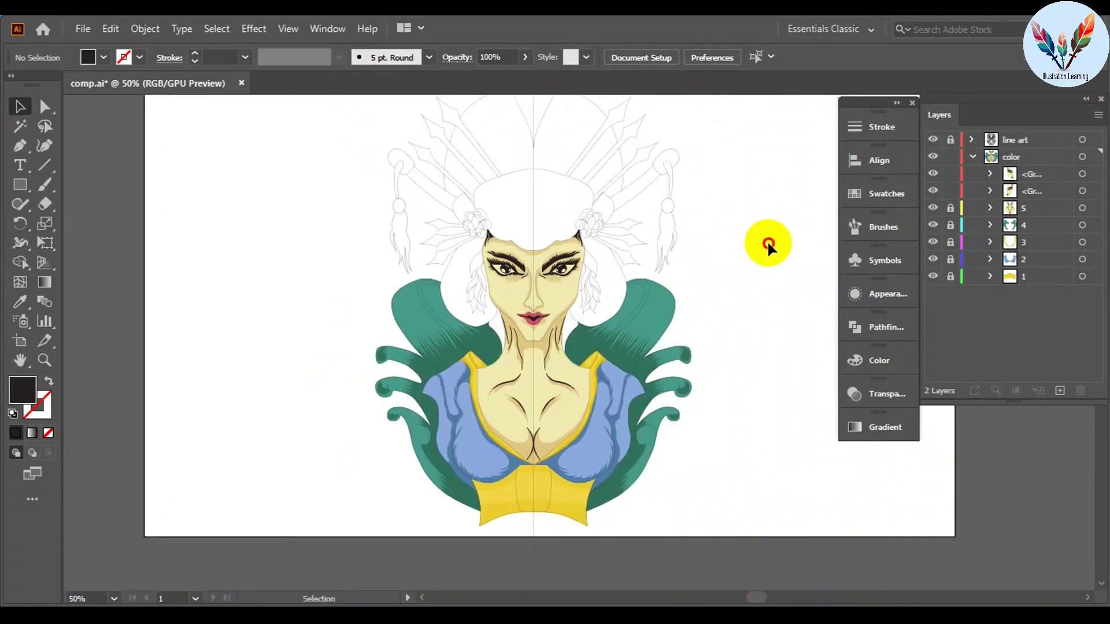
scroll(803, 279, "up", 2)
scroll(806, 275, "up", 1)
left_click(419, 297)
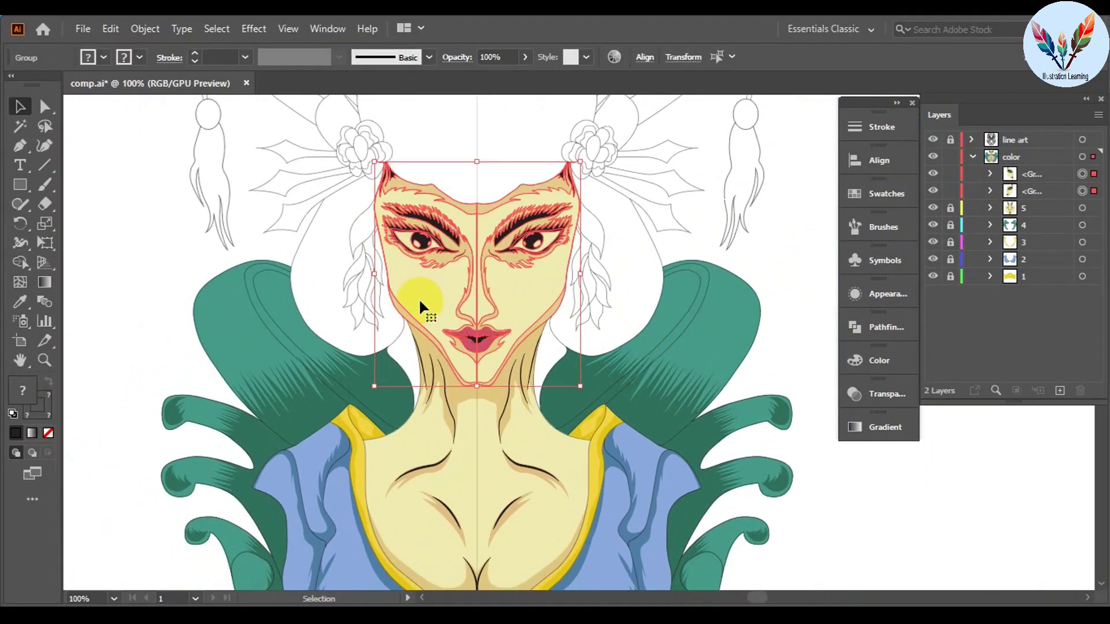
key("ctrl+g")
left_click(768, 240)
Step: Create sublayer 6 inside the color layer and move the face group into it
left_click(1032, 158)
left_click(1039, 390)
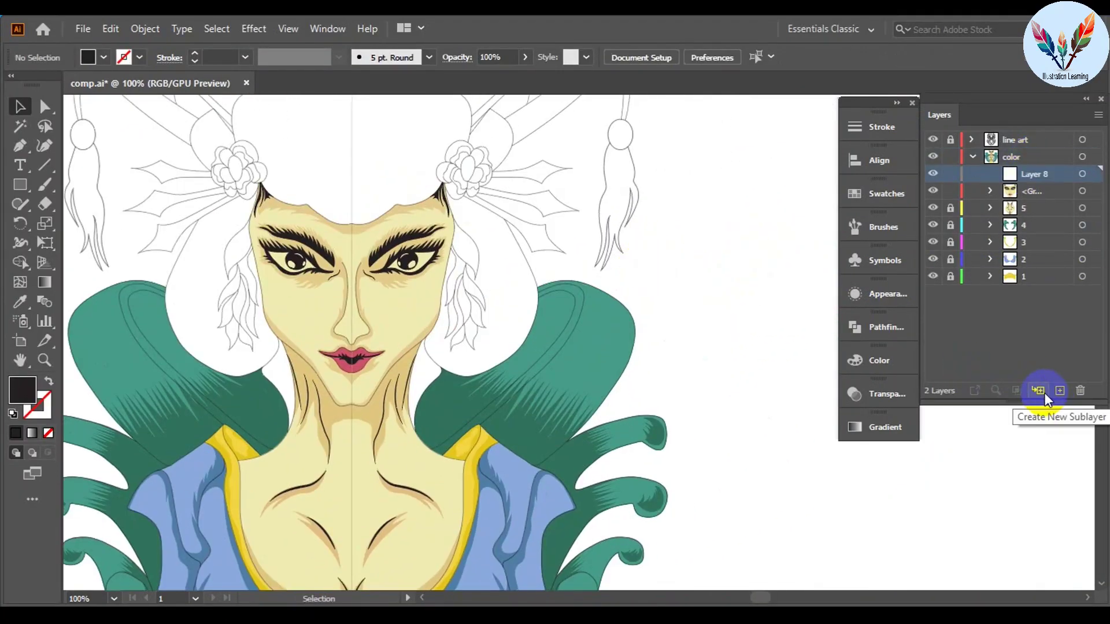
double_click(1035, 173)
left_click_drag(1026, 176, 1025, 173)
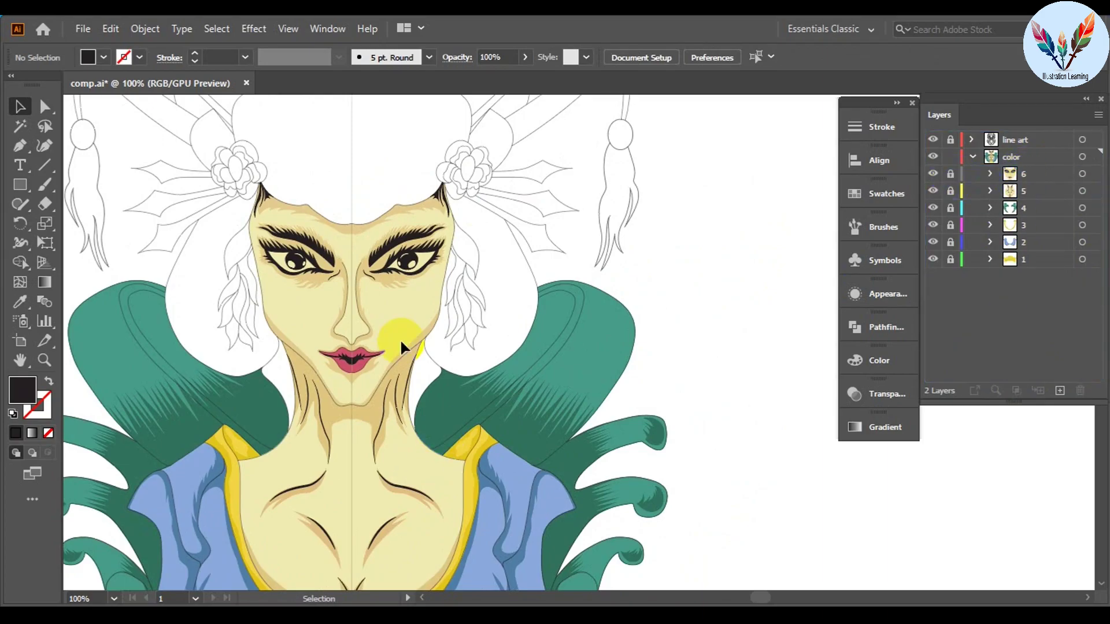
scroll(396, 335, "down", 2)
scroll(753, 364, "down", 2)
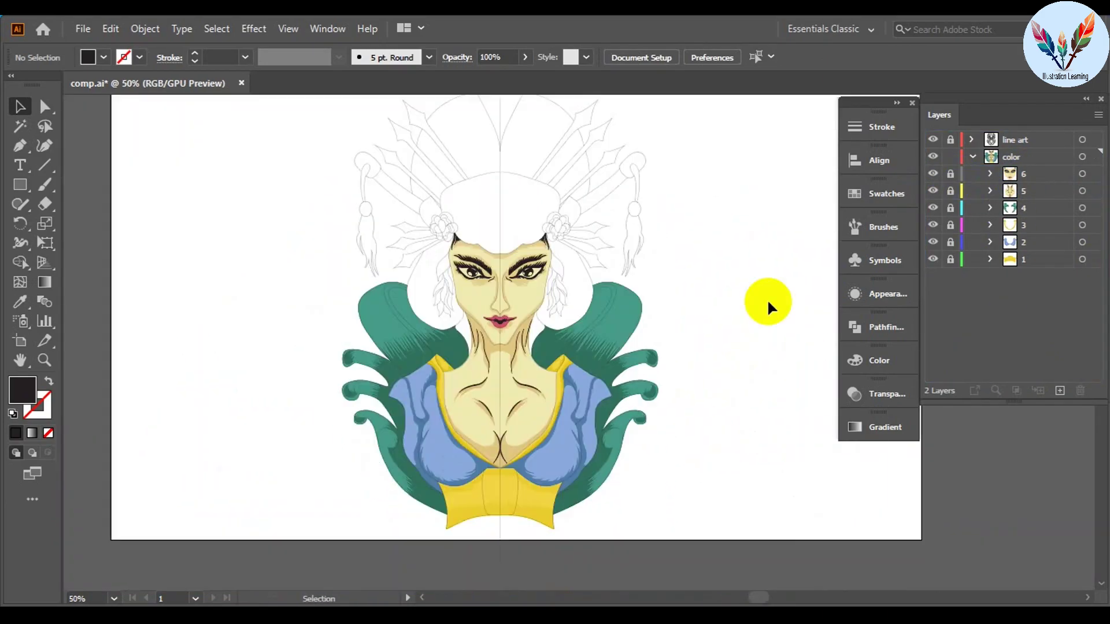
left_click(103, 57)
Step: Trace the first stretch of the right-side hair outline with a yellow-green tracing fill
left_click(58, 101)
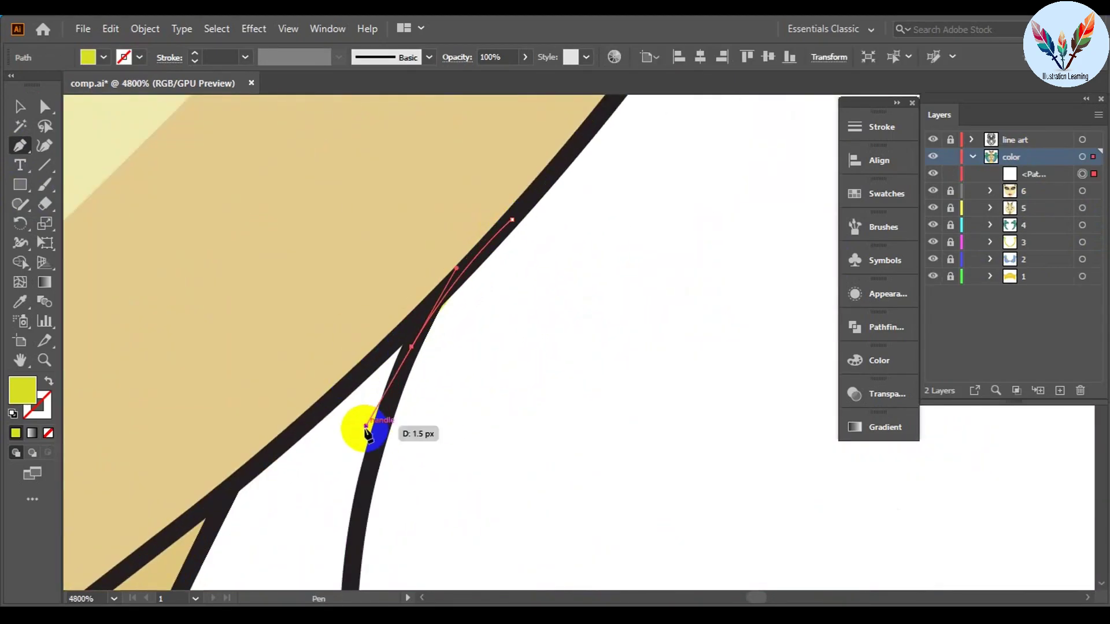
left_click_drag(366, 428, 706, 507)
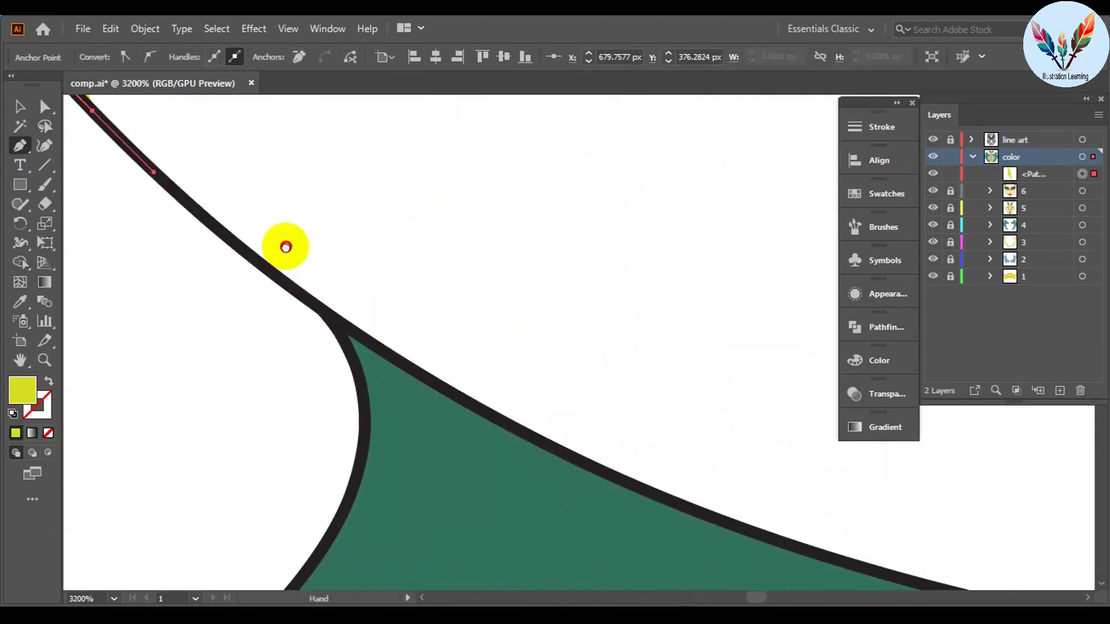
left_click_drag(856, 512, 867, 516)
left_click_drag(601, 438, 604, 439)
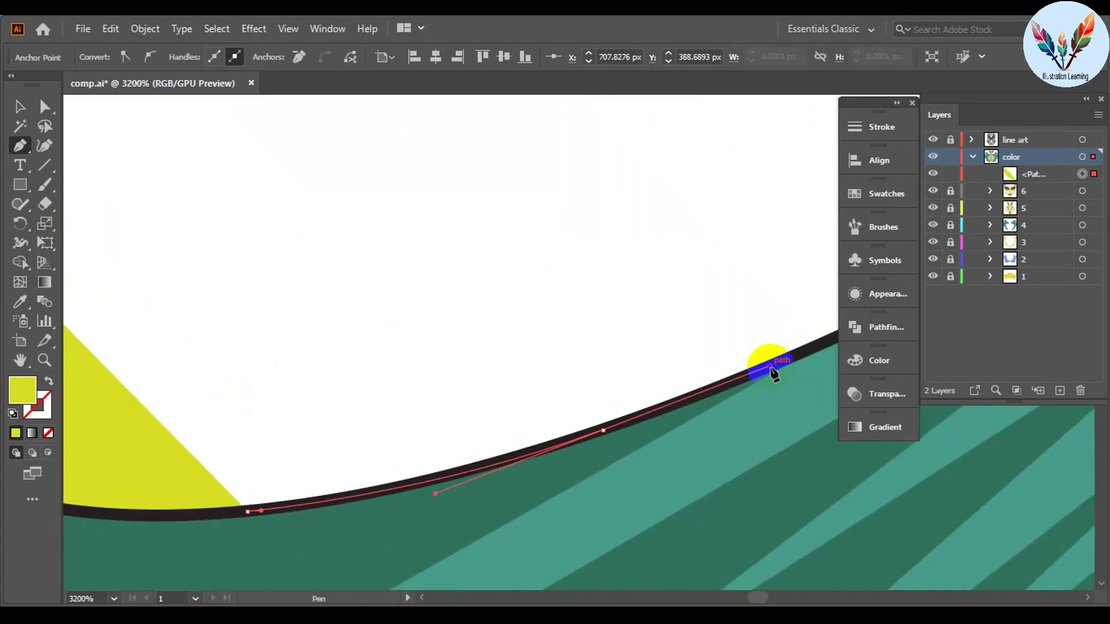
mouse_move(534, 266)
left_mouse_down()
mouse_move(634, 207)
mouse_move(635, 267)
mouse_move(540, 167)
left_mouse_up()
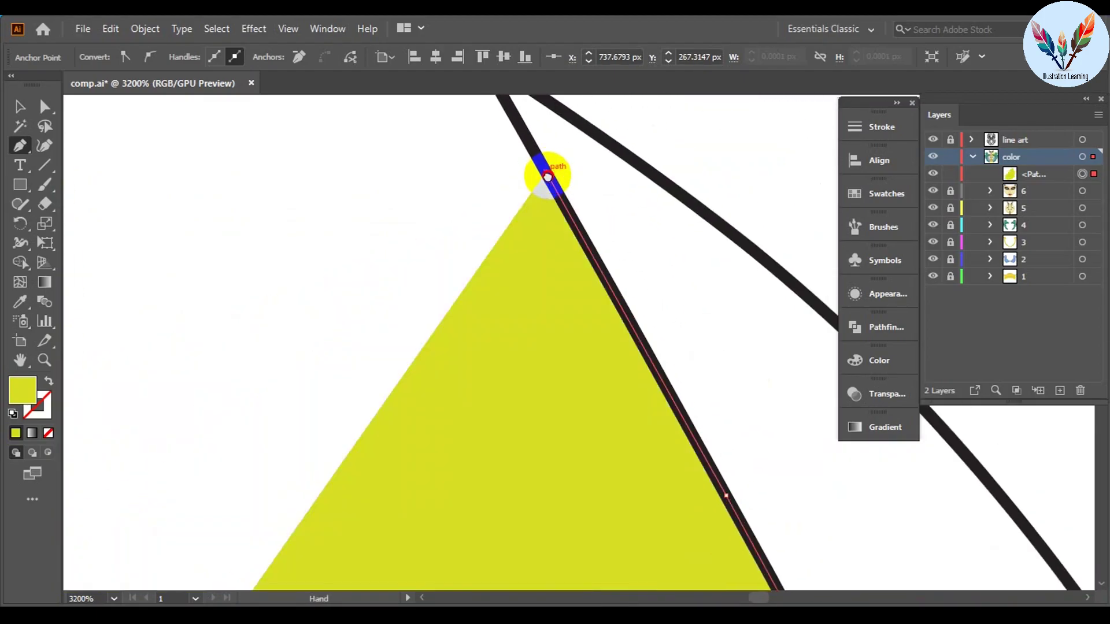
mouse_move(540, 166)
left_mouse_down()
mouse_move(532, 202)
mouse_move(355, 282)
mouse_move(479, 148)
mouse_move(403, 147)
left_mouse_up()
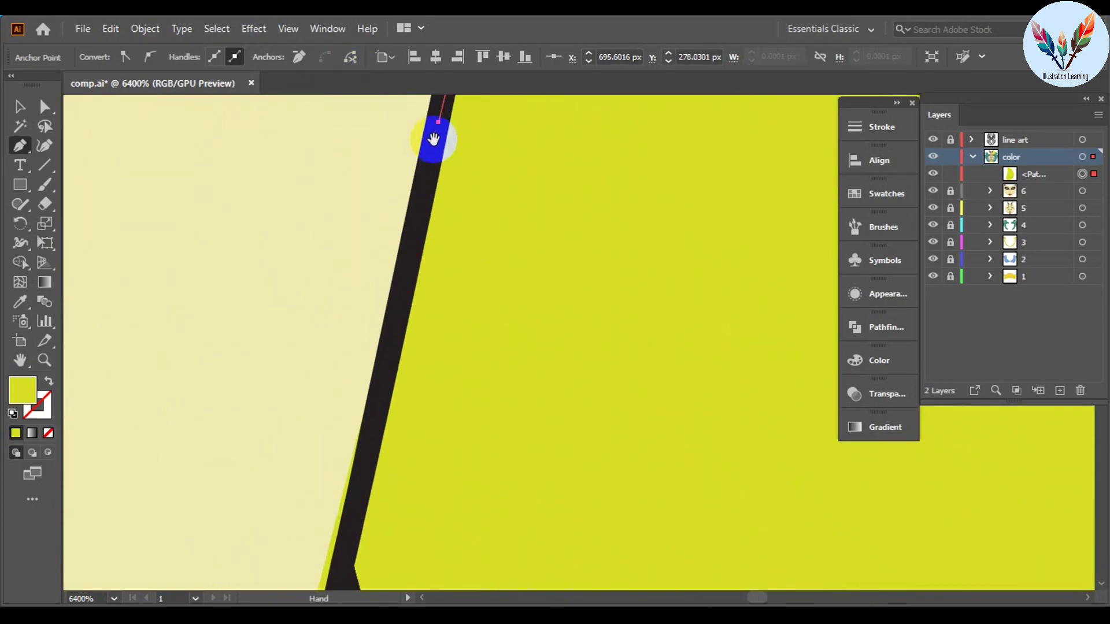
left_click_drag(402, 147, 364, 529)
Step: Finish the hair outline along the face edge and close the path
scroll(364, 528, "up", 3)
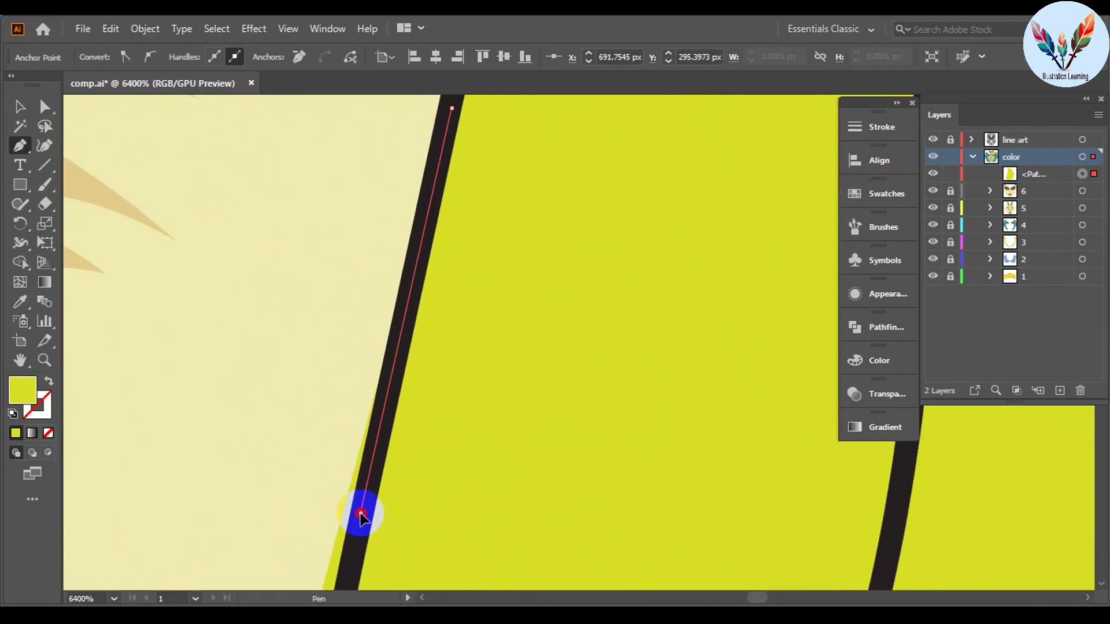
left_click_drag(441, 488, 409, 161)
mouse_move(315, 377)
left_mouse_down()
mouse_move(321, 438)
mouse_move(270, 404)
left_mouse_up()
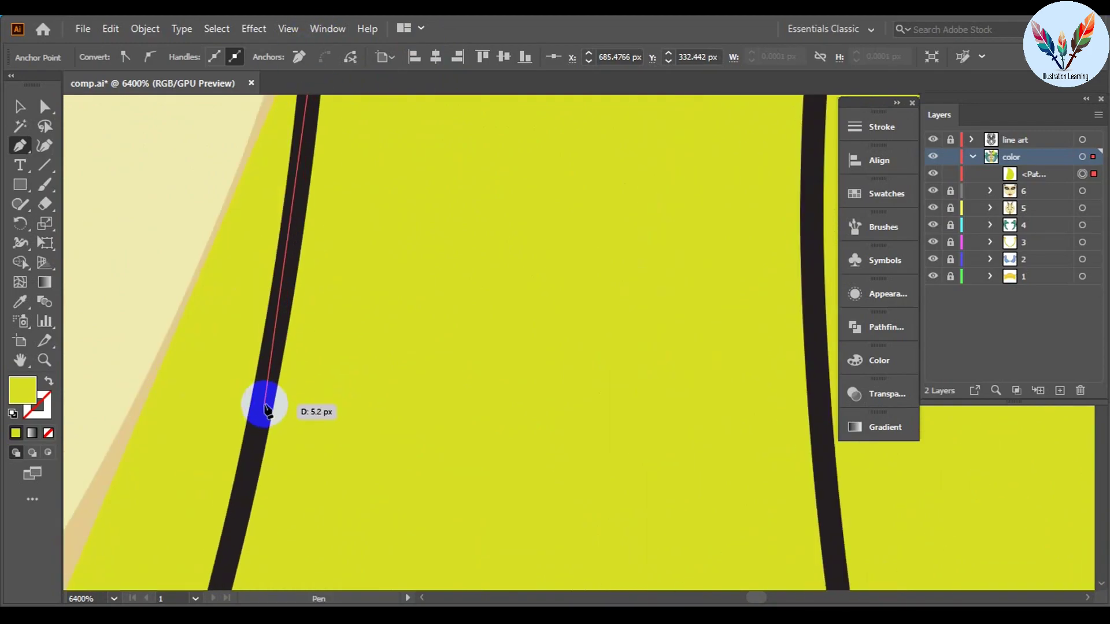
scroll(278, 379, "down", 5)
left_click(470, 376)
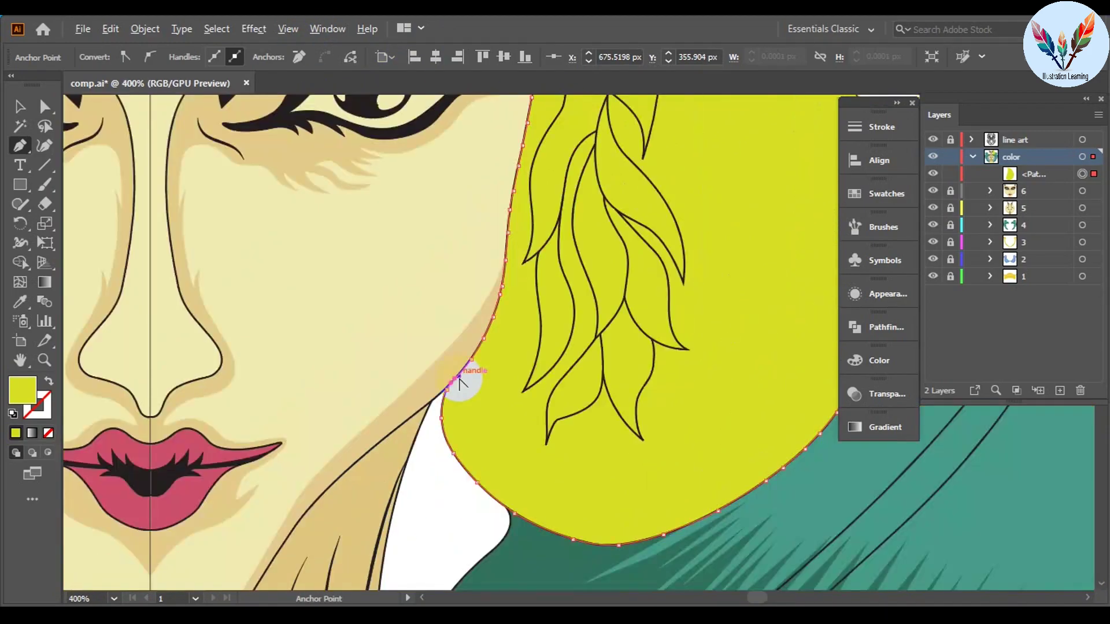
key("v")
Step: Fill the hair shape with crimson RGB 170/35/66
left_click(879, 360)
left_click(801, 378)
type("170")
left_click(801, 405)
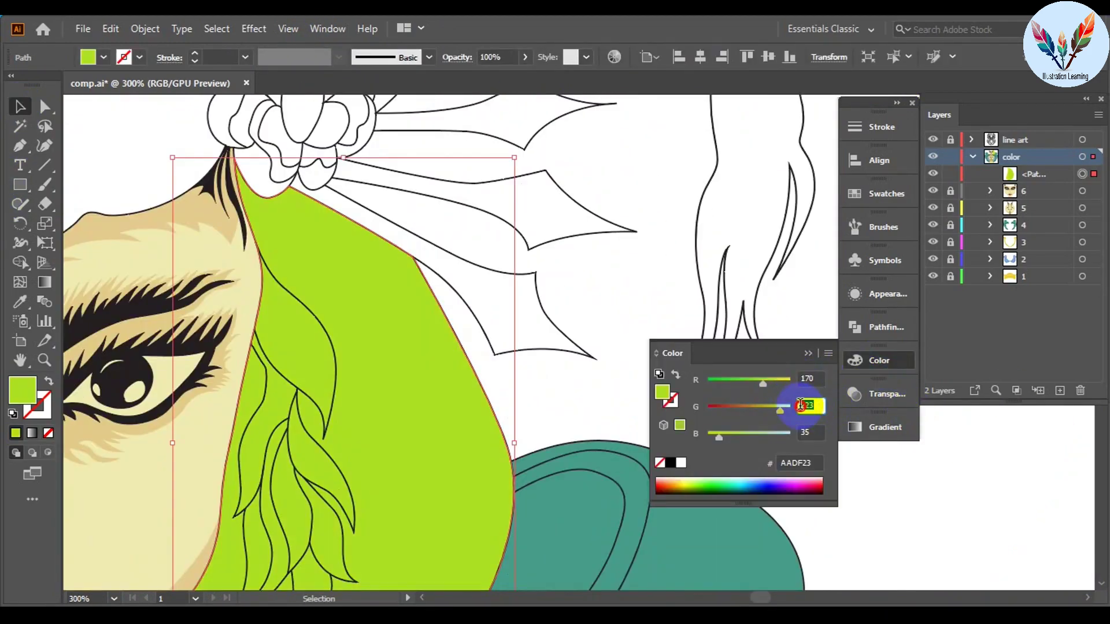
type("35")
left_click(800, 432)
type("66")
key("Return")
Step: Try a higher green value, then keep green at 35 for crimson and deselect
key("ctrl+1")
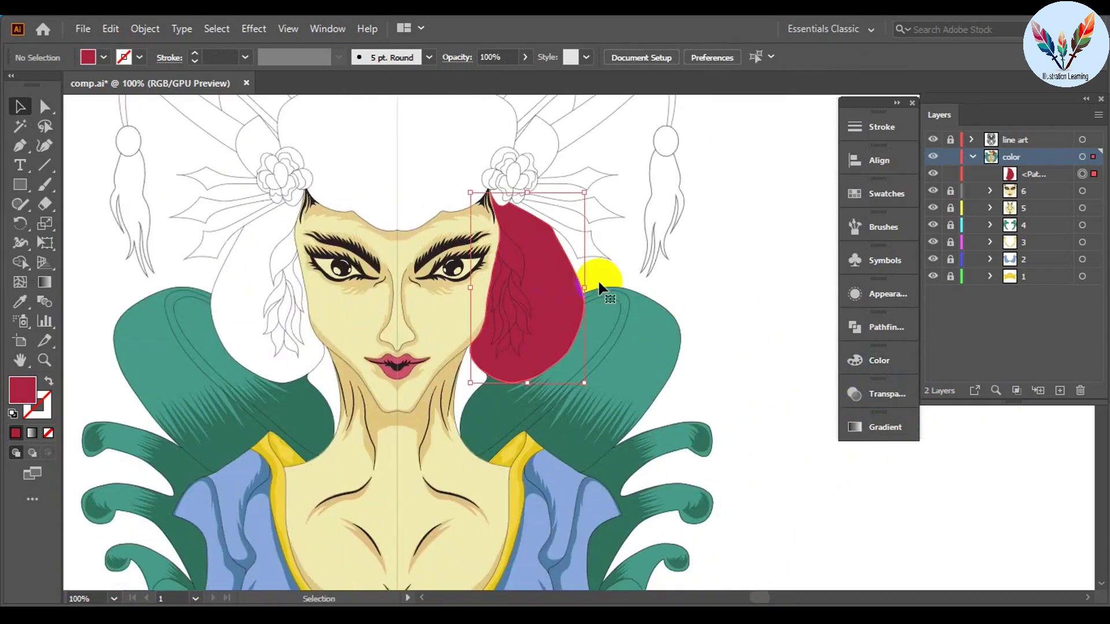
key("ctrl+plus")
left_click(878, 360)
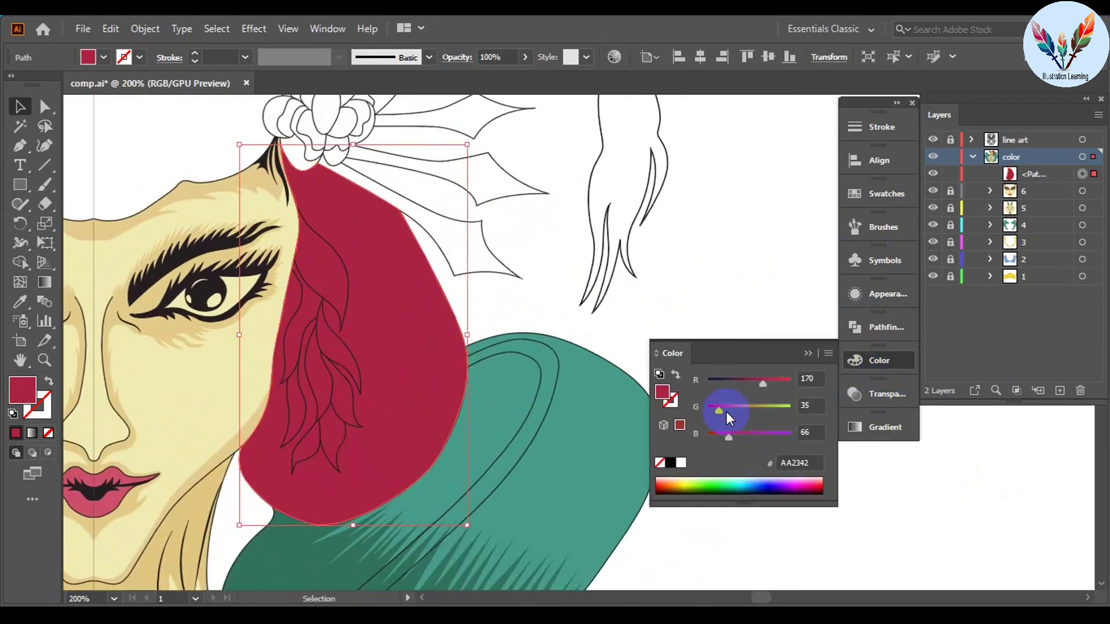
left_click_drag(726, 411, 727, 410)
key("ctrl+0")
left_click(456, 230)
key("ctrl+plus")
key("ctrl+plus")
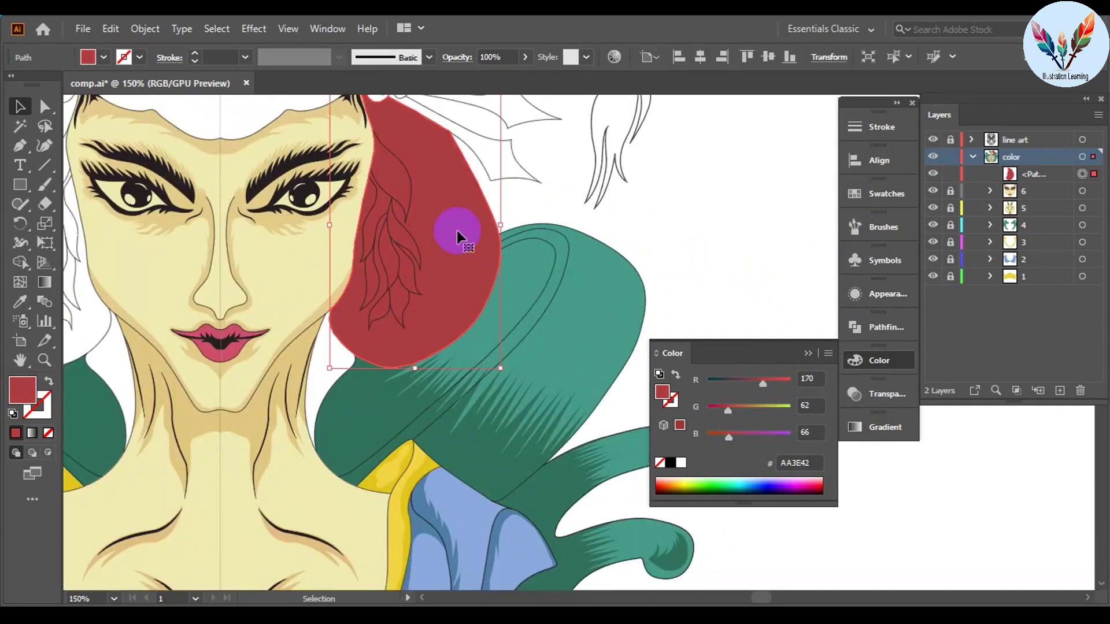
key("Return")
key("ctrl+shift+a")
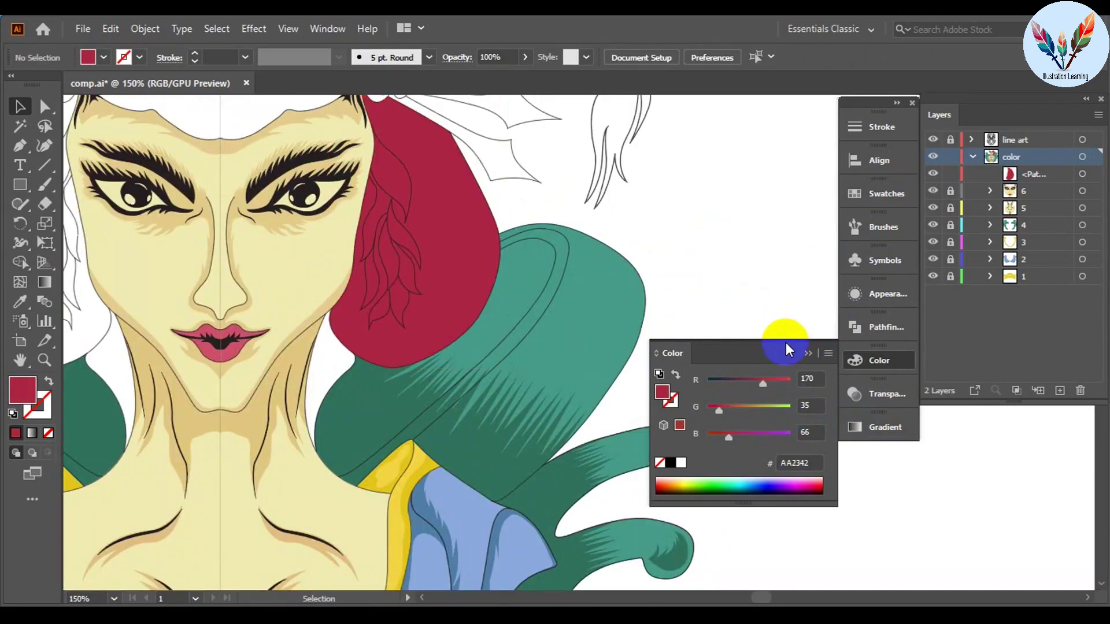
Step: Set fill to None and stroke to black for the stripe lines
scroll(726, 408, "up", 3)
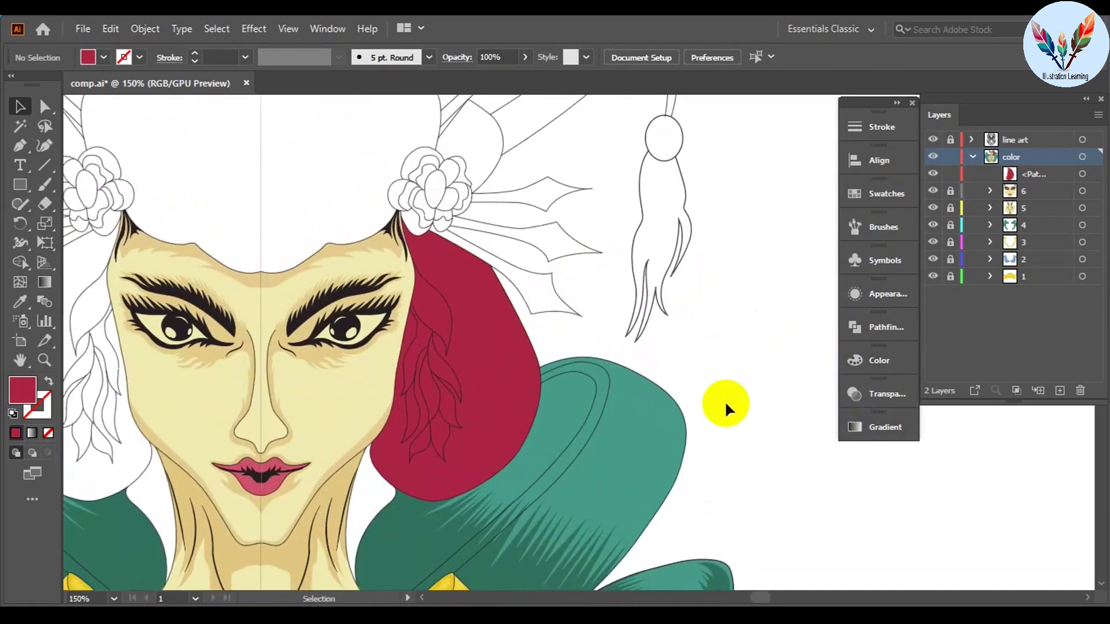
left_click(138, 57)
left_click(81, 71)
key("p")
left_click_drag(98, 191, 168, 231)
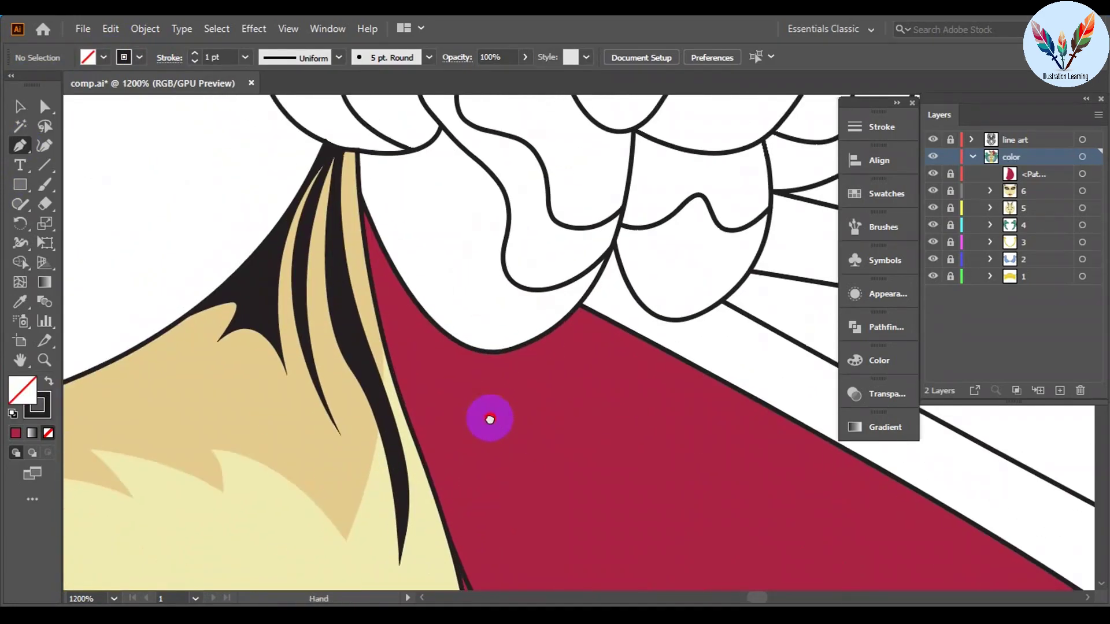
Step: Draw the first two curved stripes across the crimson hair up to the flower
left_click_drag(489, 419, 495, 420)
left_click(564, 320)
left_click_drag(305, 460, 305, 460)
key("v")
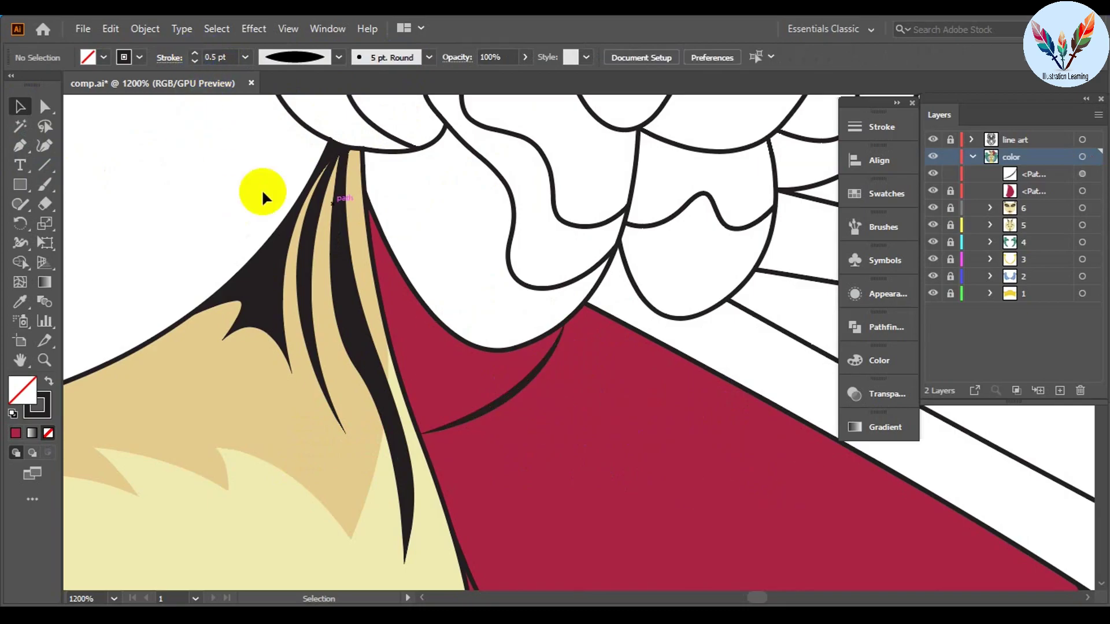
left_click(382, 450)
left_click_drag(543, 328, 547, 335)
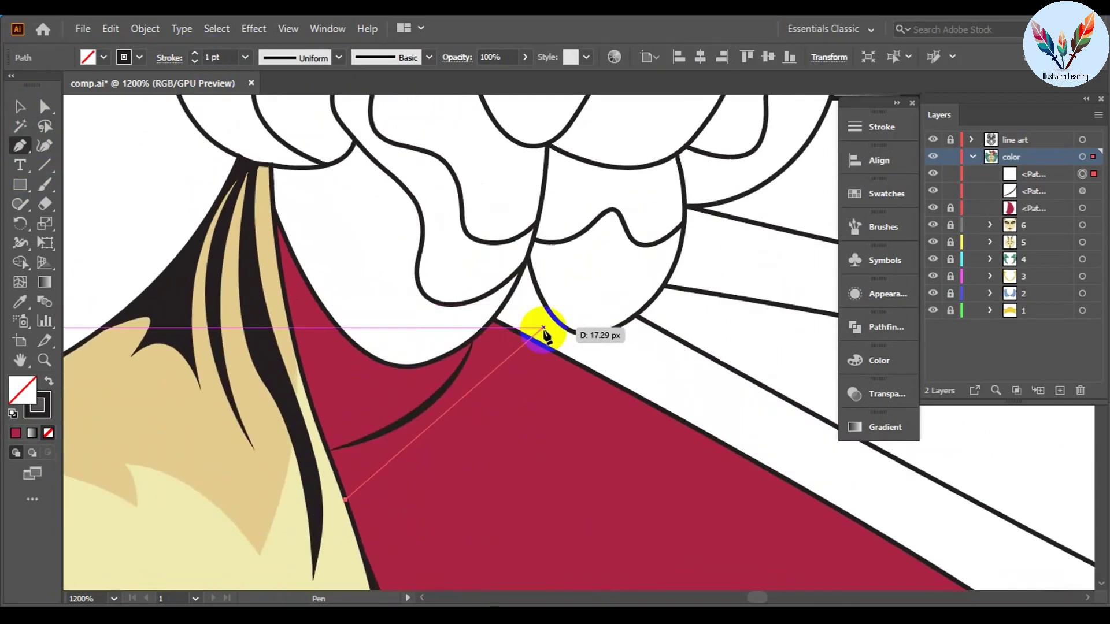
key("ctrl+minus")
key("ctrl+minus")
key("ctrl+minus")
left_click_drag(604, 191, 512, 170)
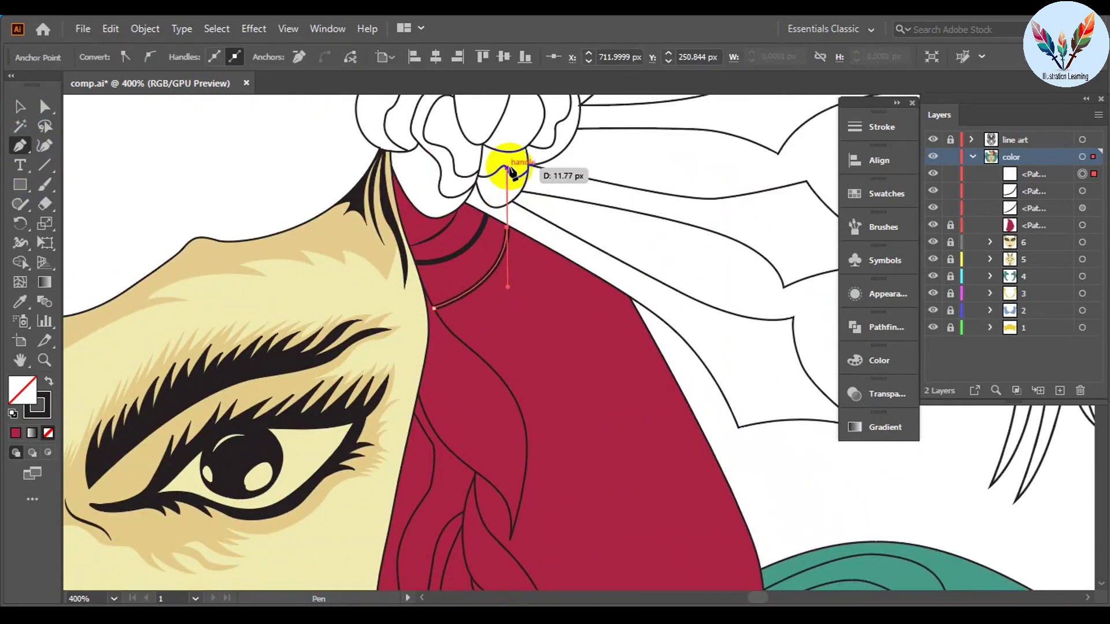
Step: Draw two more curved stripes down the hair beside the braid
left_click(514, 395)
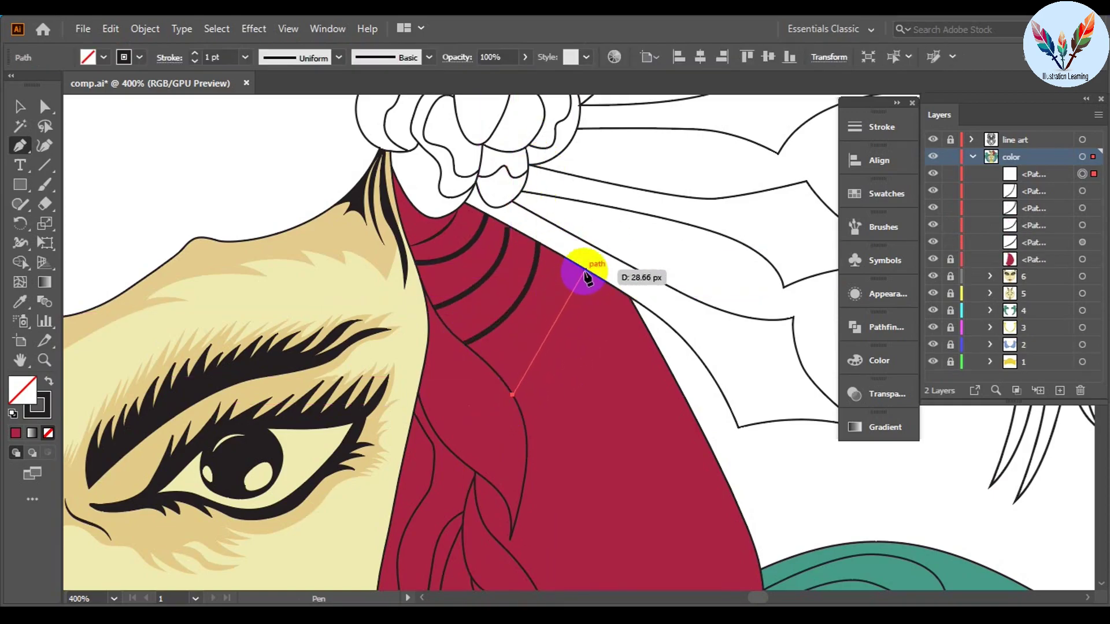
left_click_drag(582, 268, 598, 361)
mouse_move(531, 480)
left_mouse_down()
mouse_move(639, 310)
mouse_move(495, 441)
left_mouse_up()
mouse_move(578, 347)
left_mouse_down()
mouse_move(649, 268)
mouse_move(611, 388)
left_mouse_up()
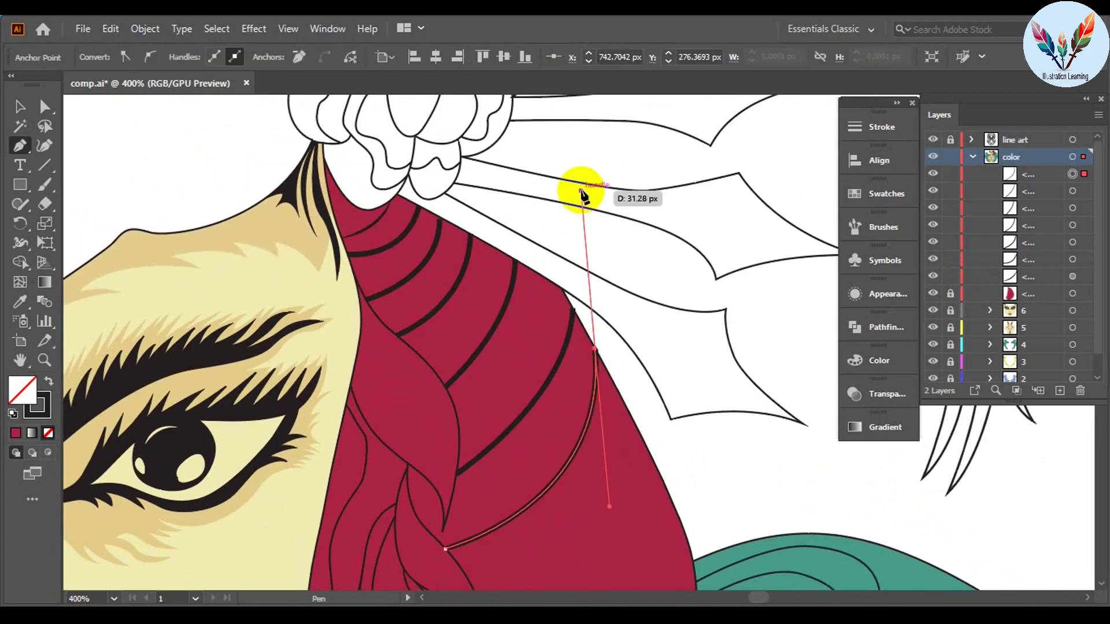
scroll(611, 208, "down", 5)
scroll(587, 178, "up", 2)
left_click(592, 183)
left_click_drag(459, 413, 308, 526)
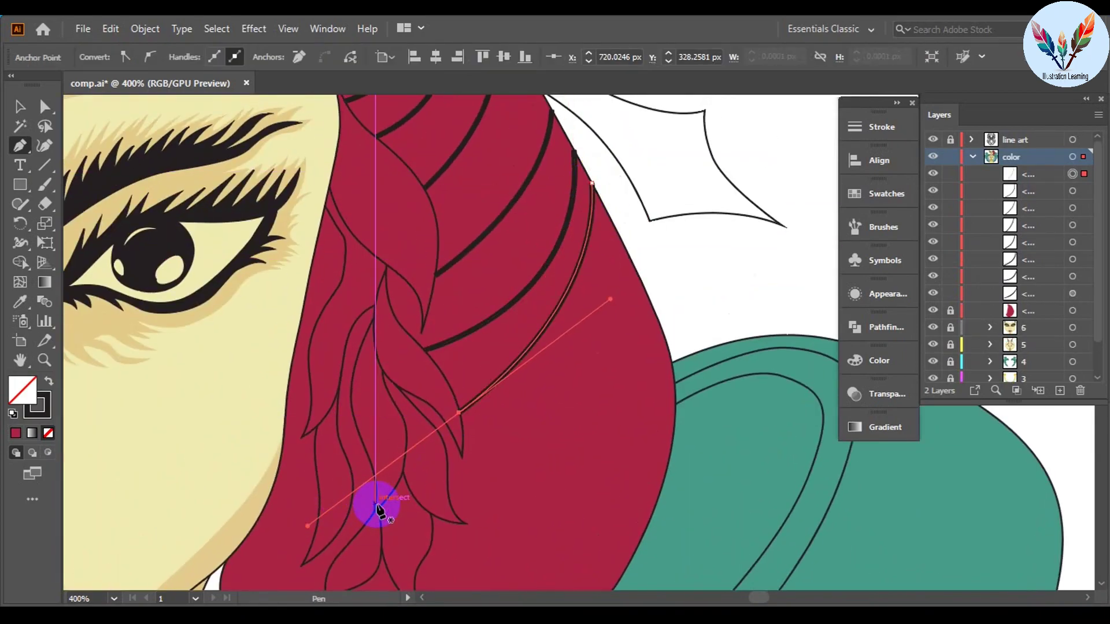
left_click(460, 457)
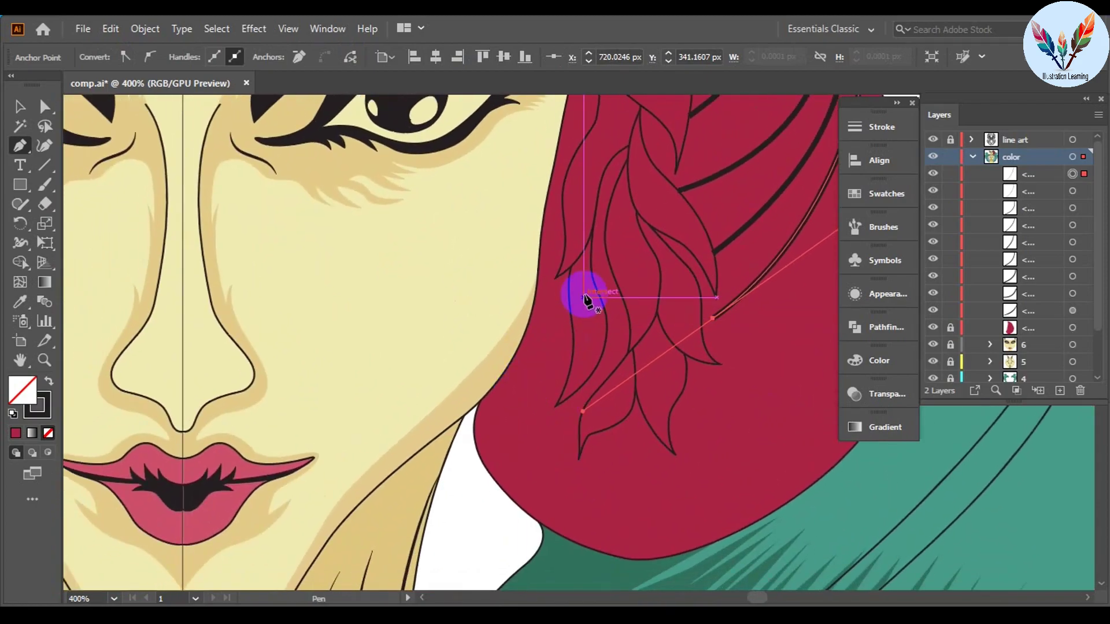
Step: Draw a stripe along the lower edge of the hair
left_click_drag(504, 373, 443, 401)
left_click_drag(531, 419, 482, 453)
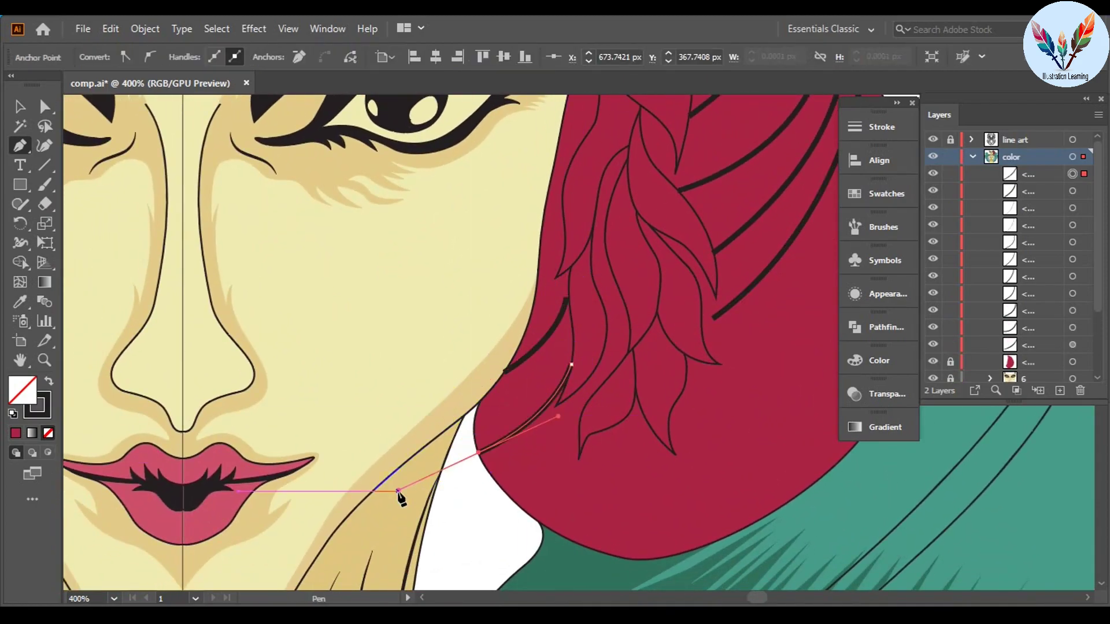
key("ctrl+minus")
key("ctrl+minus")
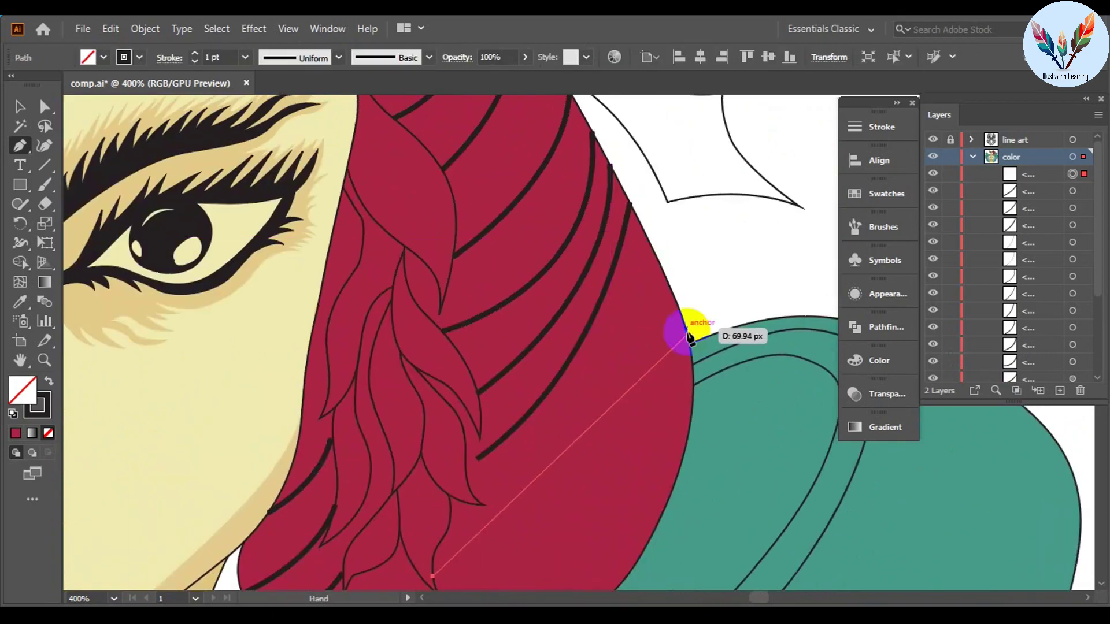
key("ctrl+minus")
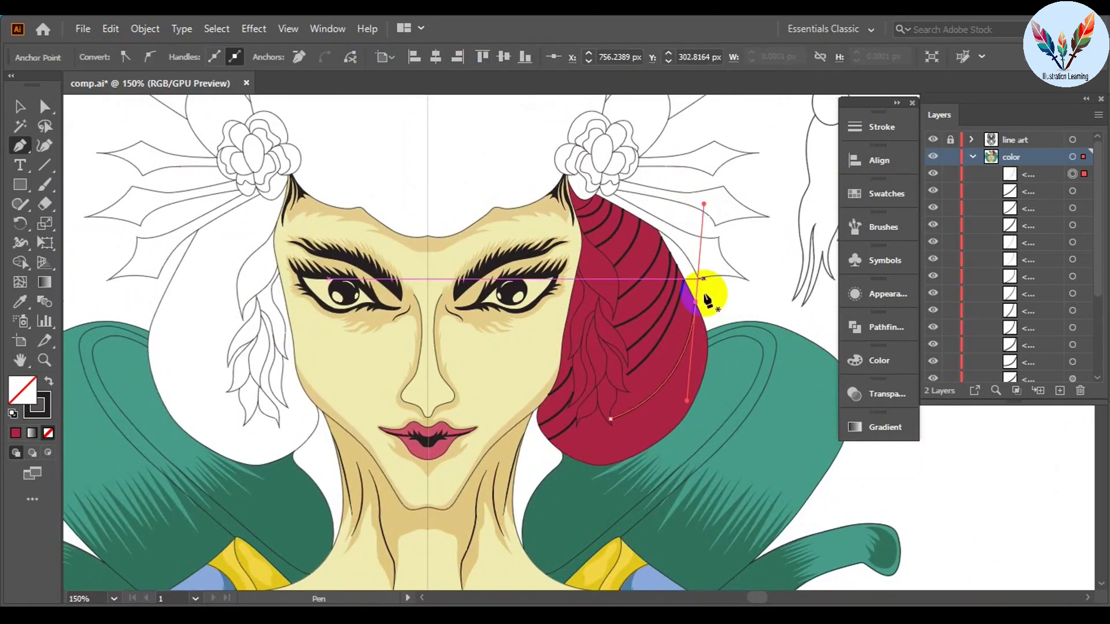
left_click(703, 293)
key("ctrl+plus")
key("ctrl+plus")
key("ctrl+plus")
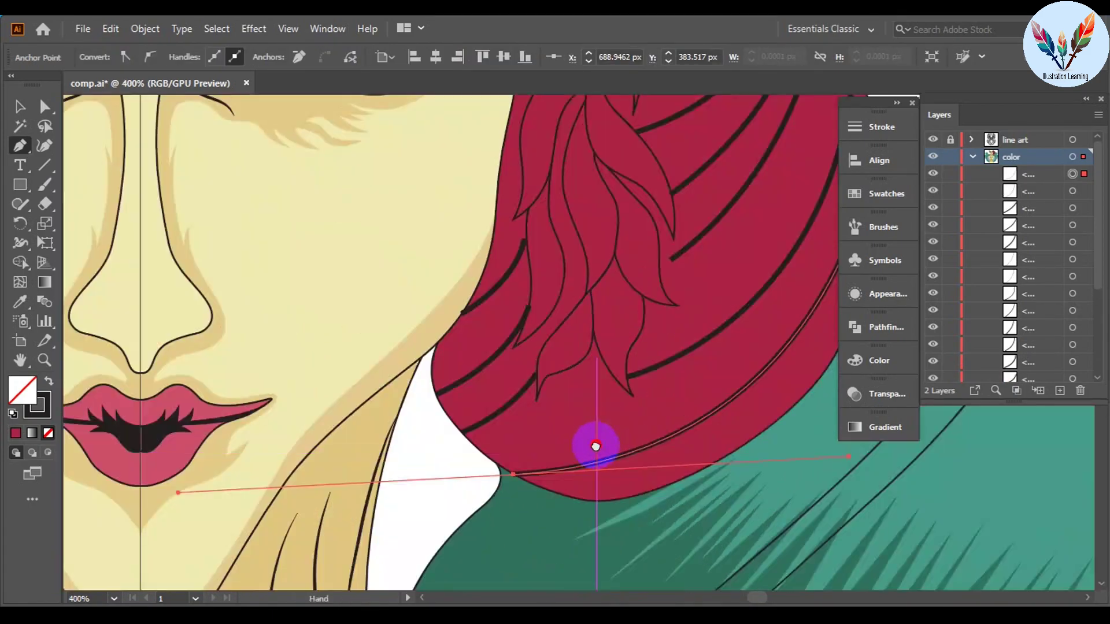
left_click(701, 297)
Step: Select all hair stripes and give them a tapered width profile
key("a")
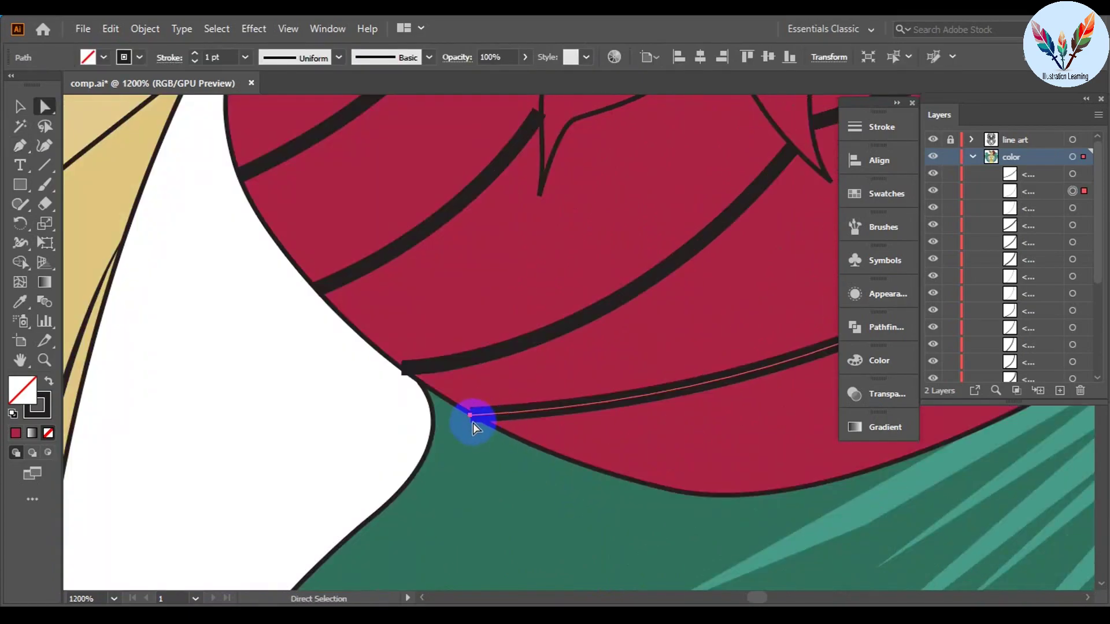
key("ctrl+minus")
key("ctrl+minus")
key("ctrl+minus")
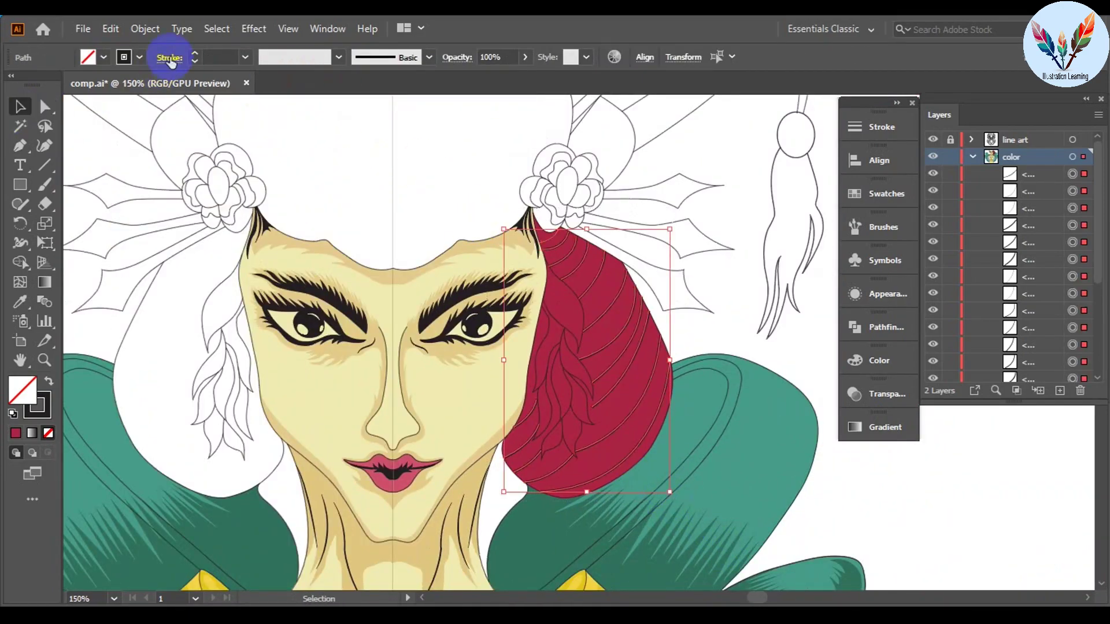
left_click(339, 56)
left_click(289, 102)
left_click(720, 335)
left_click_drag(669, 391, 594, 373)
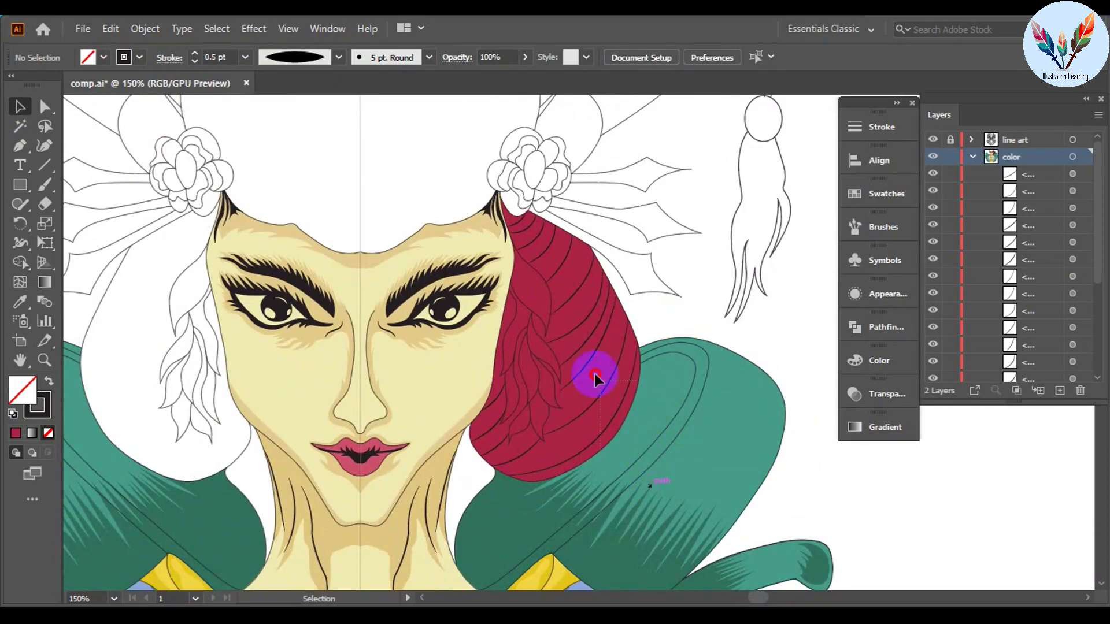
Step: Group the stripes, lock the crimson hair fill, and add sublayer Layer 9
right_click(594, 373)
left_click(607, 367)
left_click(950, 182)
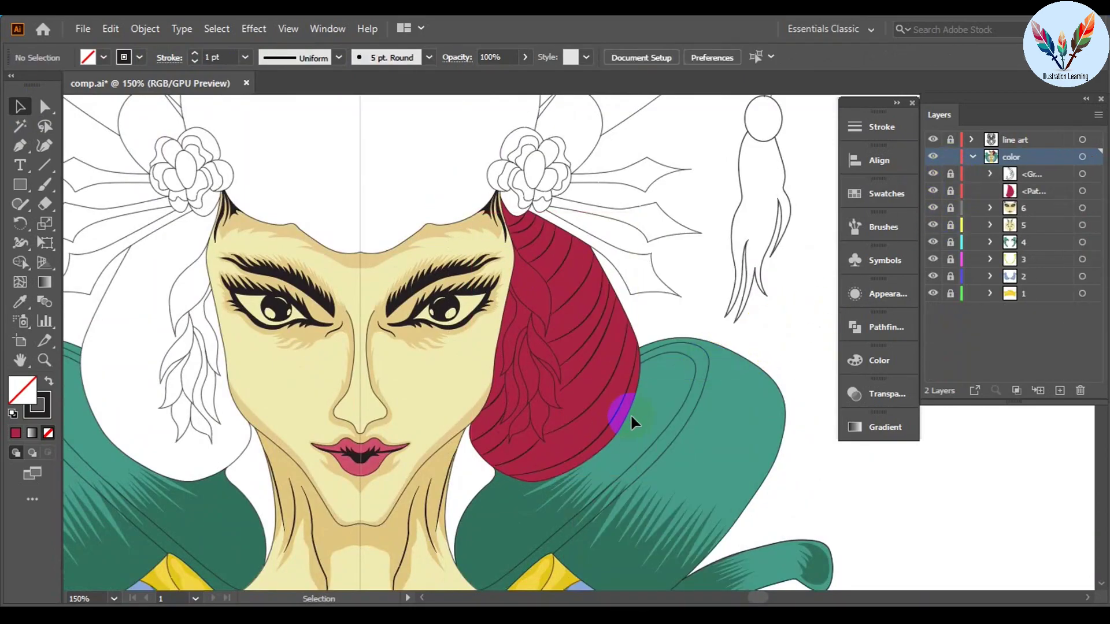
key("ctrl+l")
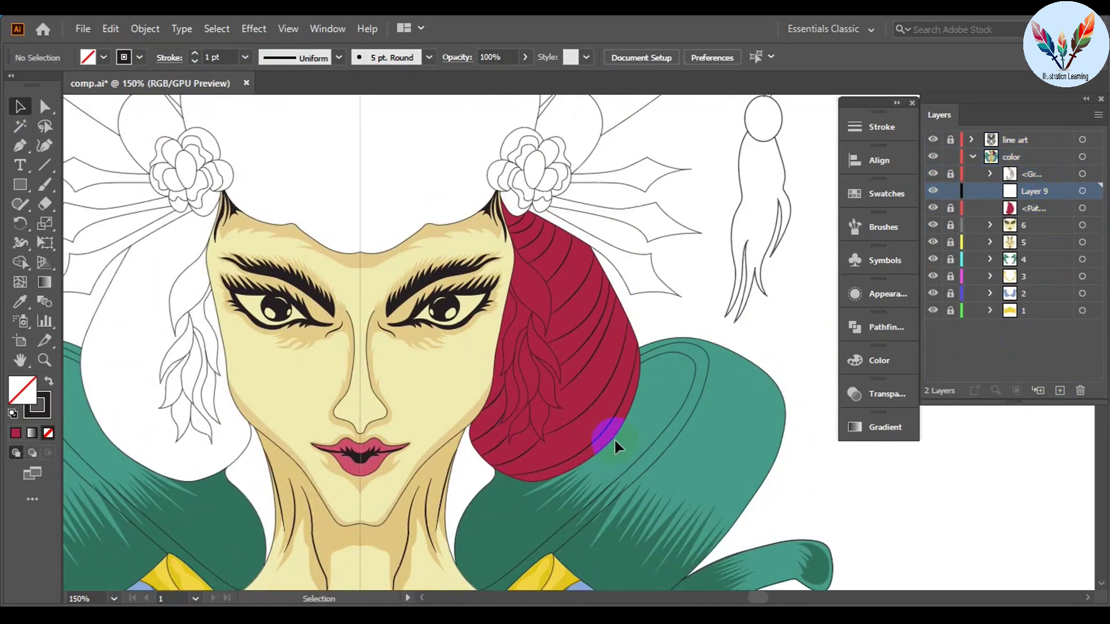
left_click(102, 58)
Step: Set the fill to light green and start a stripe path along the crimson hair edge on Layer 9
left_click(33, 96)
key("p")
scroll(611, 391, "up", 4)
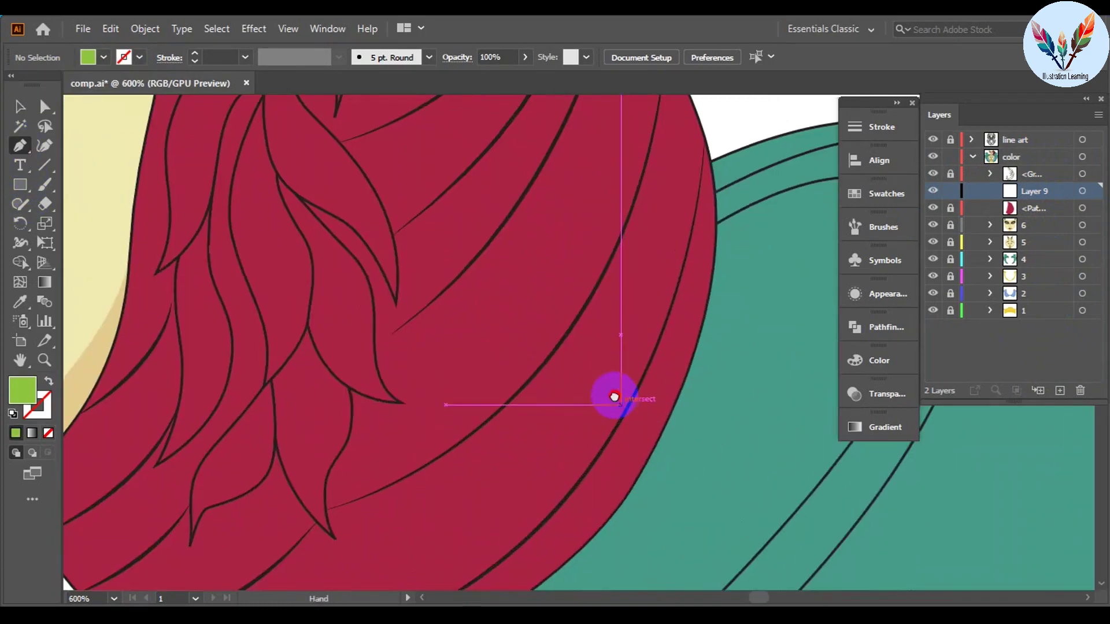
scroll(456, 379, "up", 3)
left_click(583, 278)
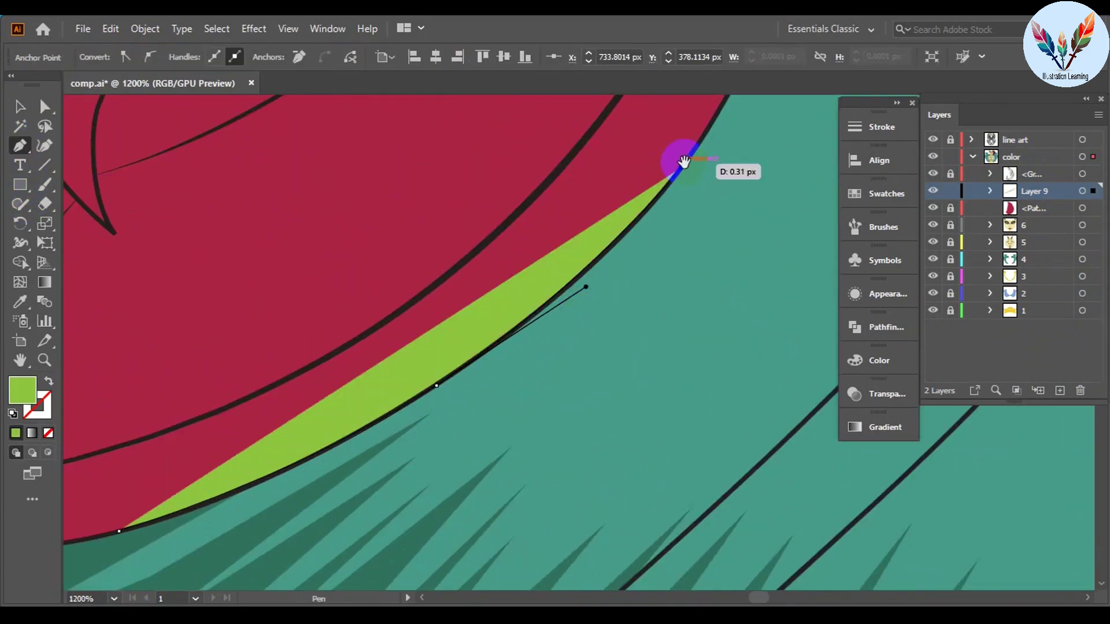
scroll(679, 165, "up", 2)
scroll(649, 199, "down", 1)
scroll(644, 256, "down", 2)
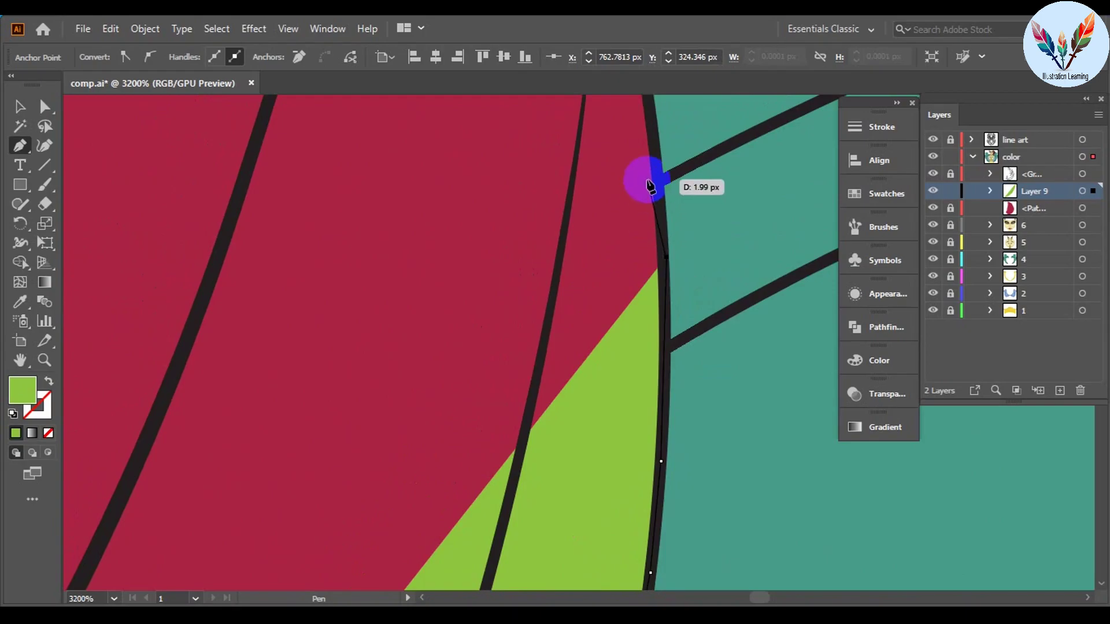
scroll(649, 181, "down", 1)
scroll(608, 211, "down", 1)
scroll(610, 366, "down", 3)
scroll(565, 433, "down", 1)
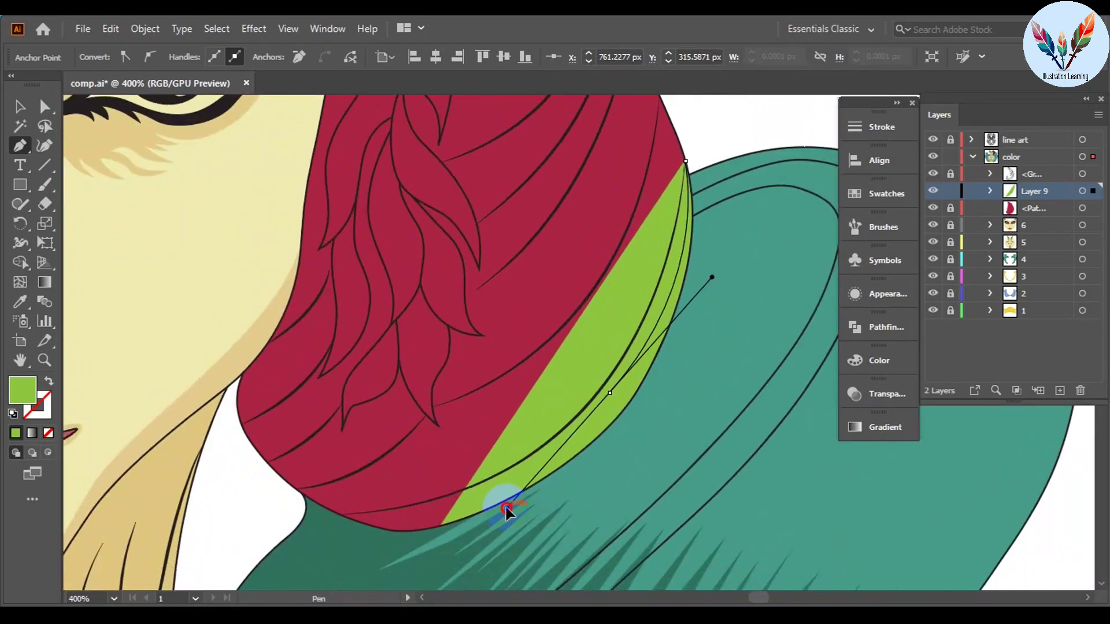
left_click_drag(441, 525, 452, 518)
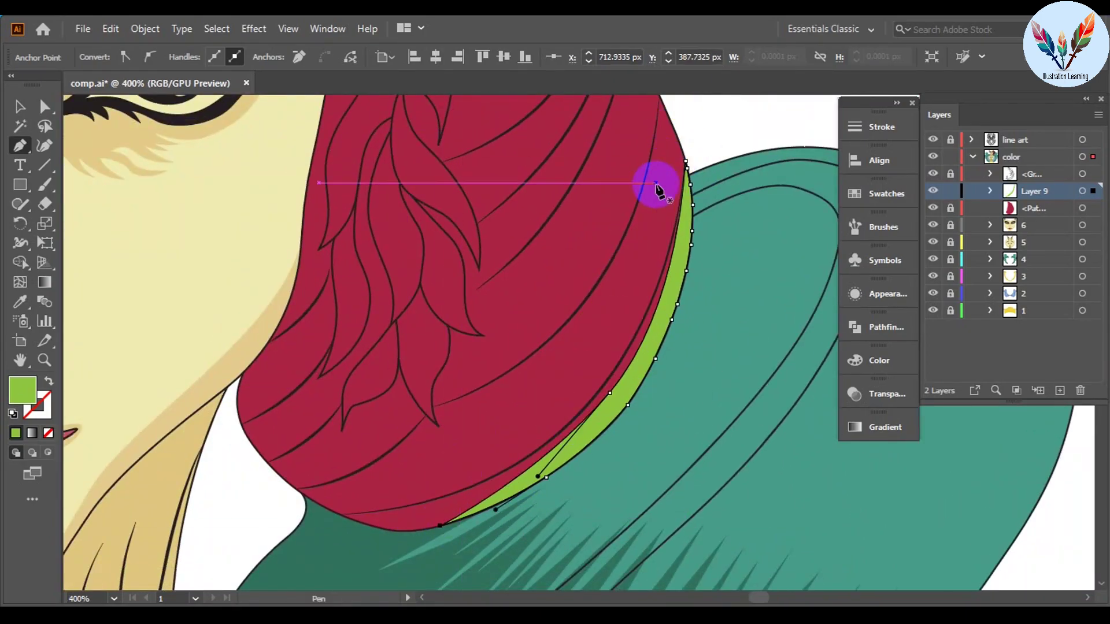
Step: Continue the light green stripe shape with a curved anchor following a hair strand line
scroll(466, 479, "up", 3)
scroll(471, 451, "down", 6)
scroll(713, 248, "up", 3)
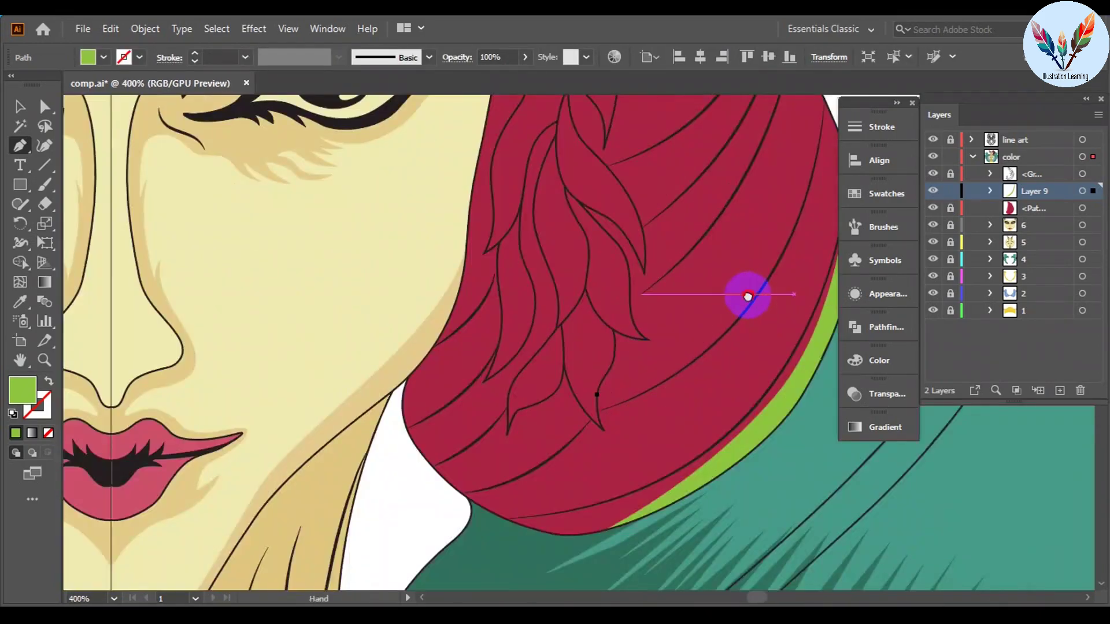
scroll(748, 297, "up", 1)
scroll(760, 162, "up", 5)
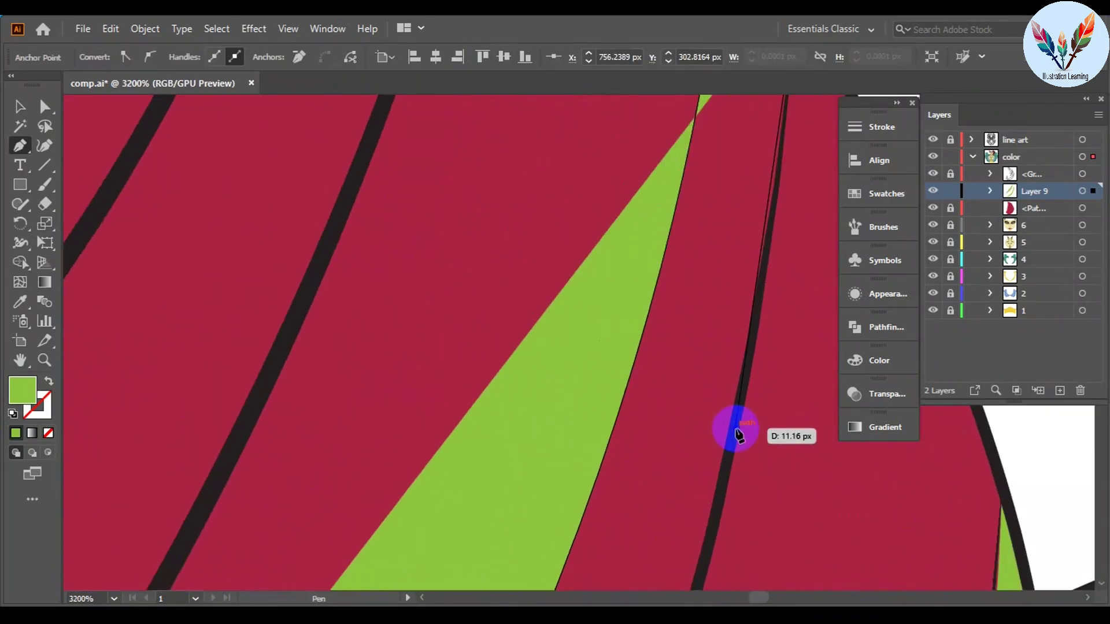
scroll(711, 442, "down", 1)
scroll(594, 426, "down", 4)
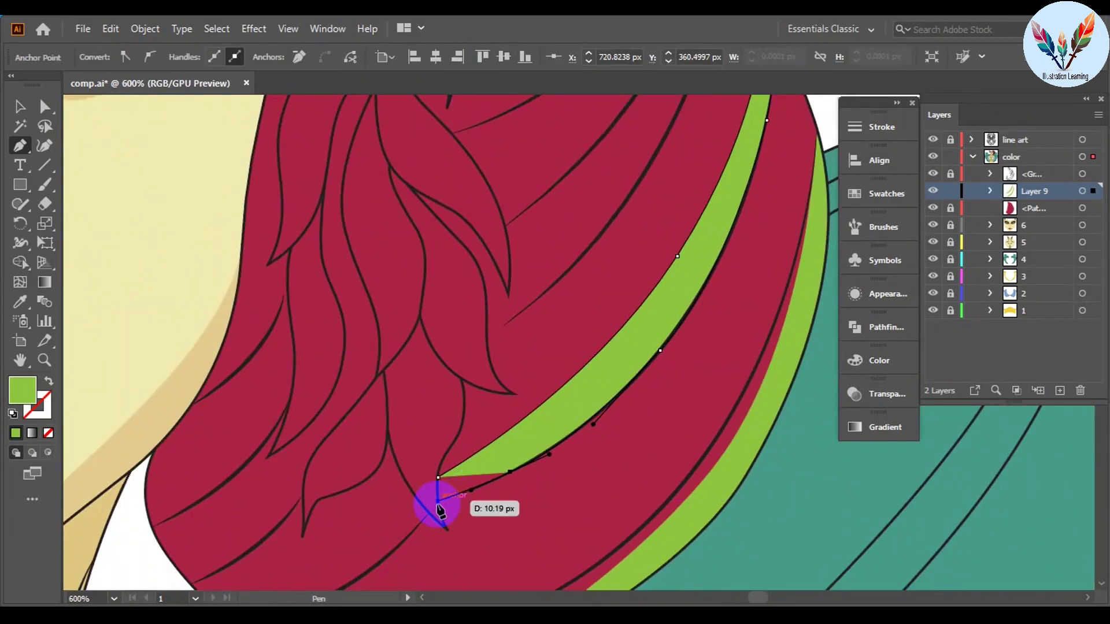
scroll(439, 508, "down", 4)
scroll(624, 265, "up", 3)
scroll(590, 356, "up", 2)
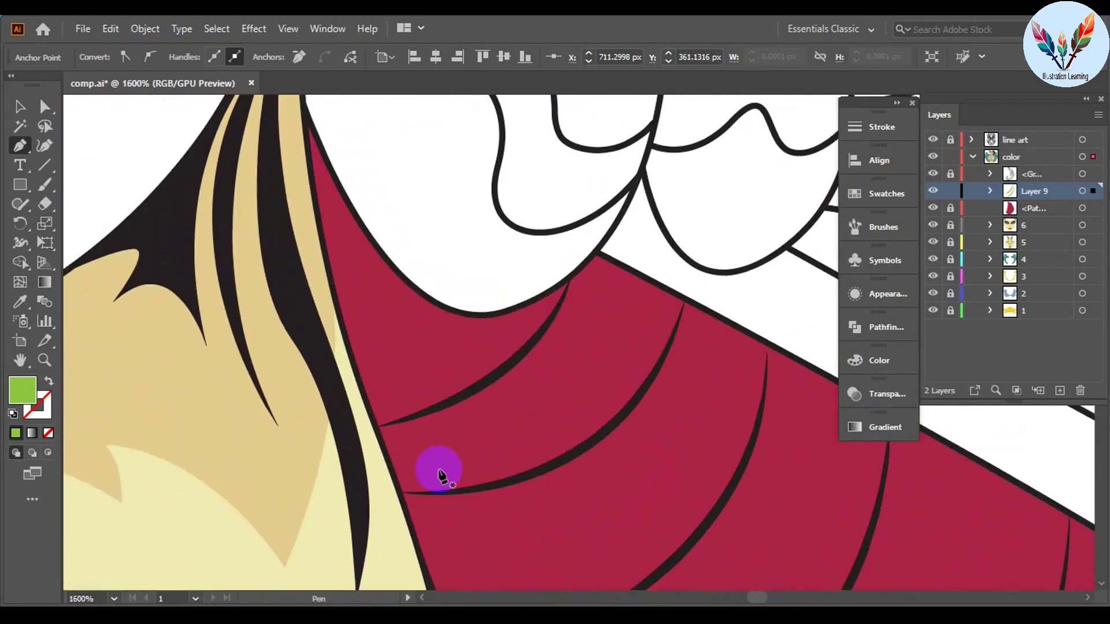
scroll(439, 474, "down", 2)
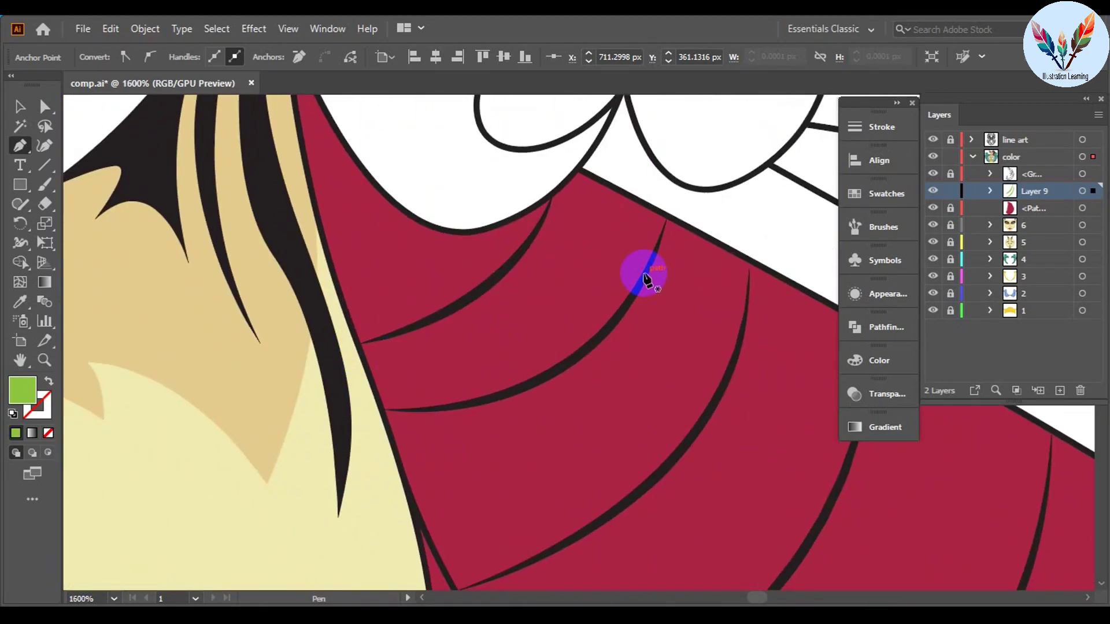
left_click_drag(617, 227, 552, 236)
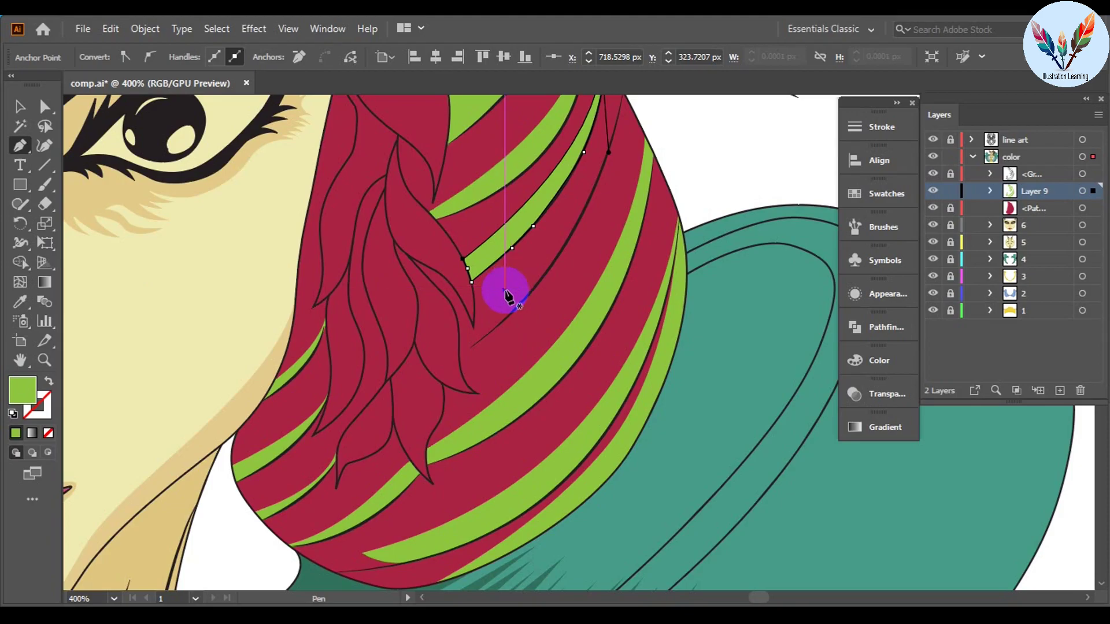
scroll(505, 294, "up", 3)
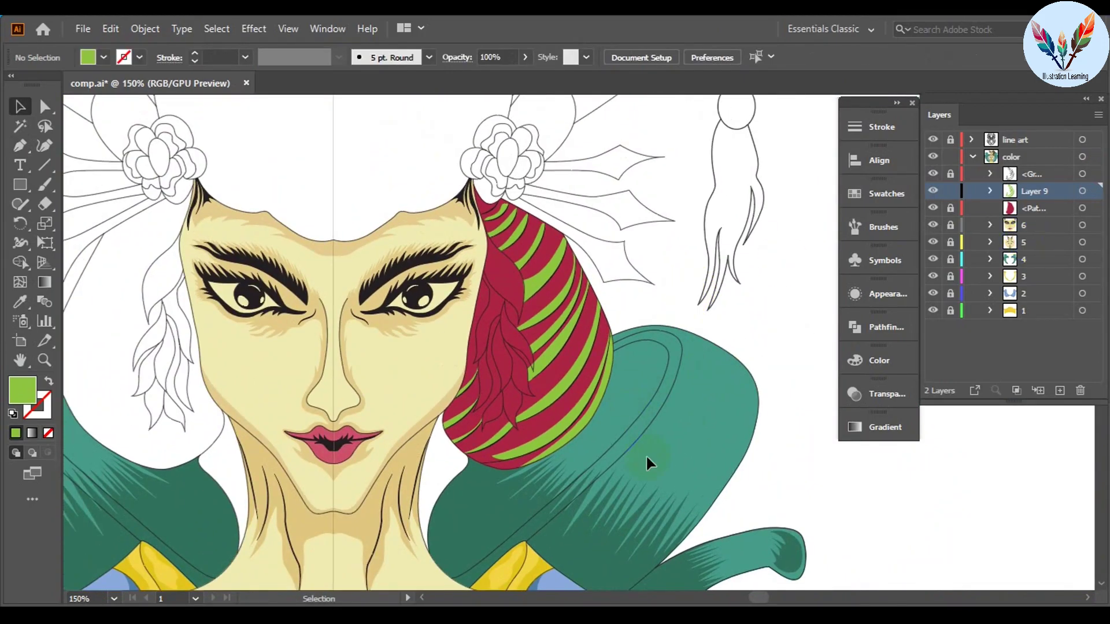
Step: Recolour the green hair stripes to a soft rose pink
right_click(529, 281)
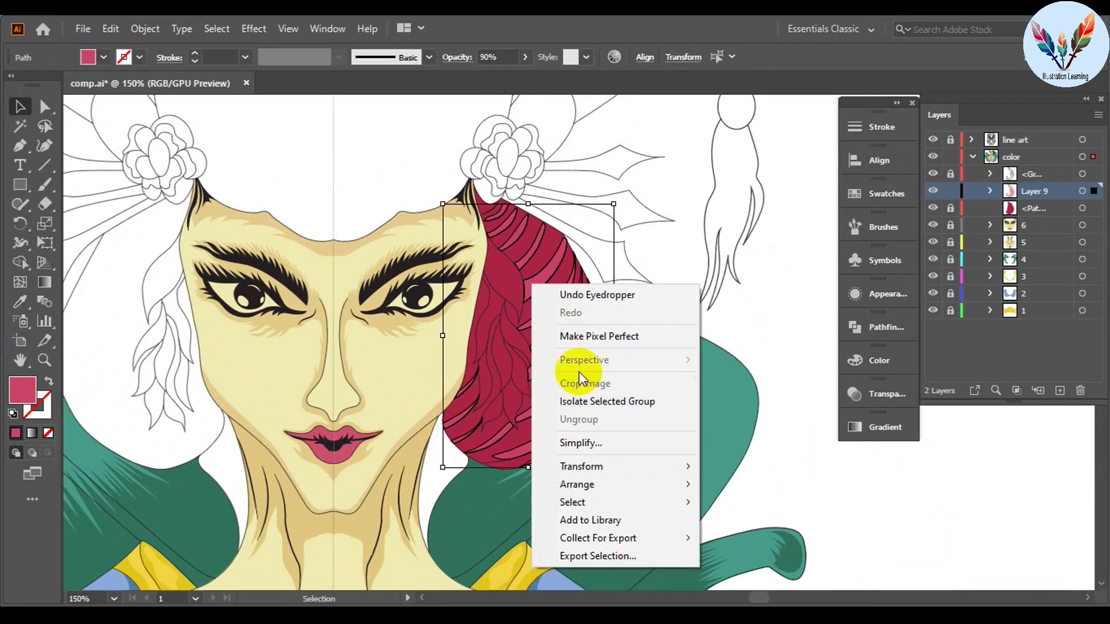
key("v")
left_click(435, 192)
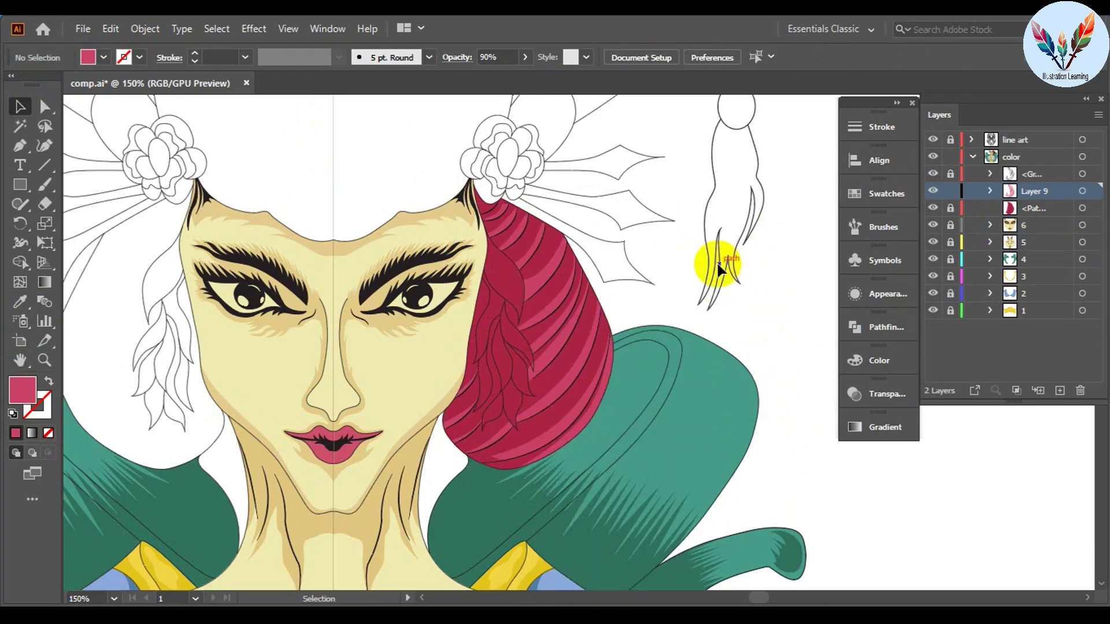
scroll(572, 292, "up", 2)
left_click(878, 360)
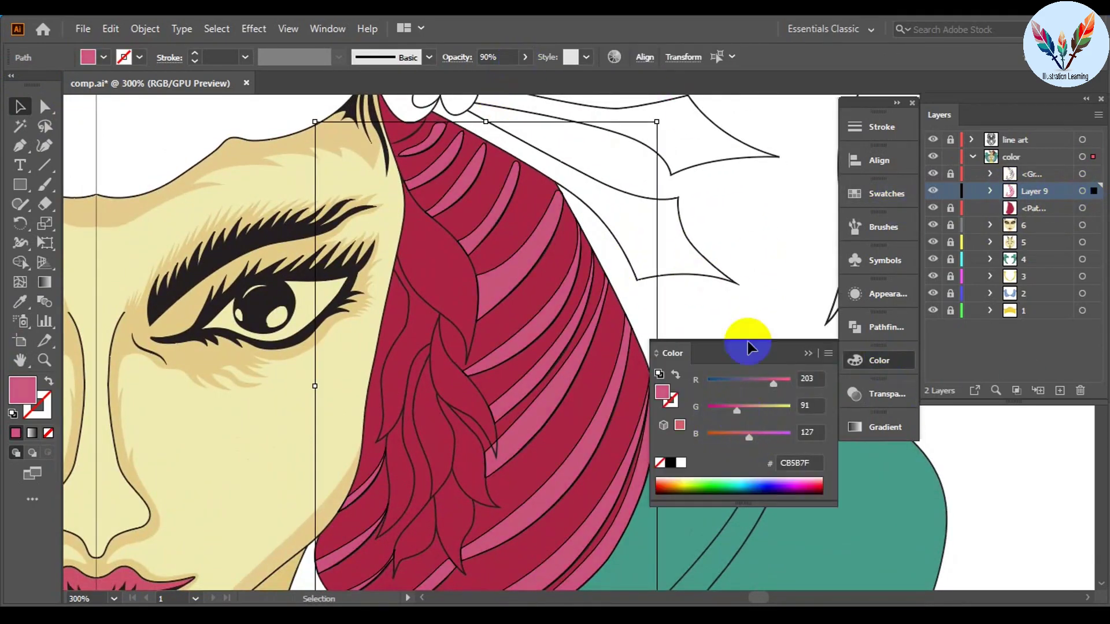
key("ctrl+1")
left_click(806, 351)
Step: Deepen the crimson hair base fill to darker magenta AA2456 in the Color panel
left_click(1086, 208)
left_click(880, 360)
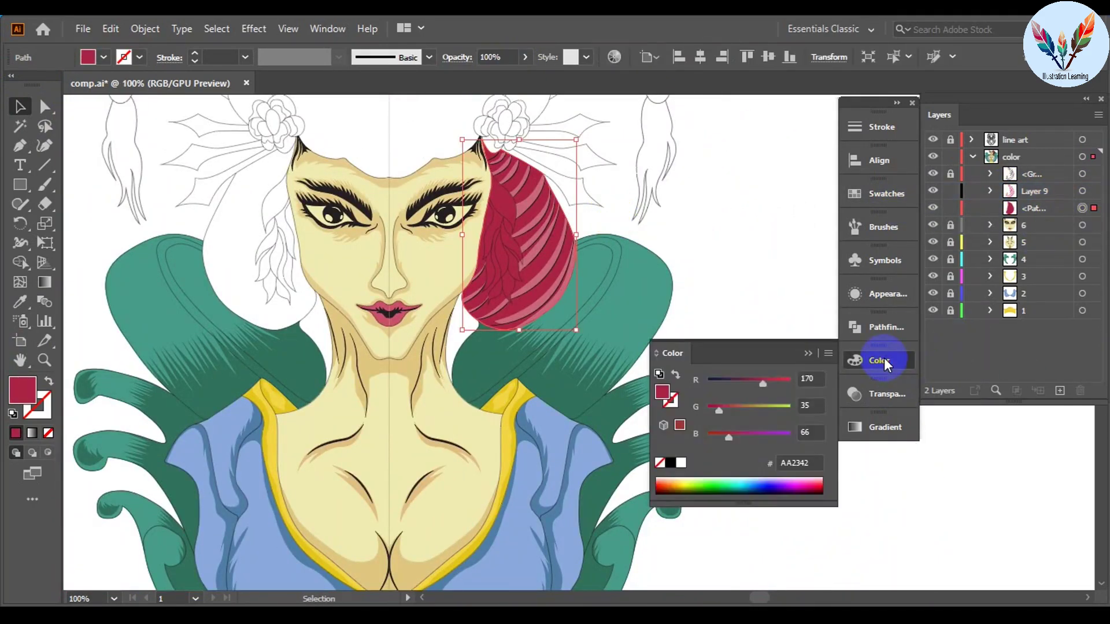
left_click_drag(731, 413, 726, 411)
key("ctrl+shift+a")
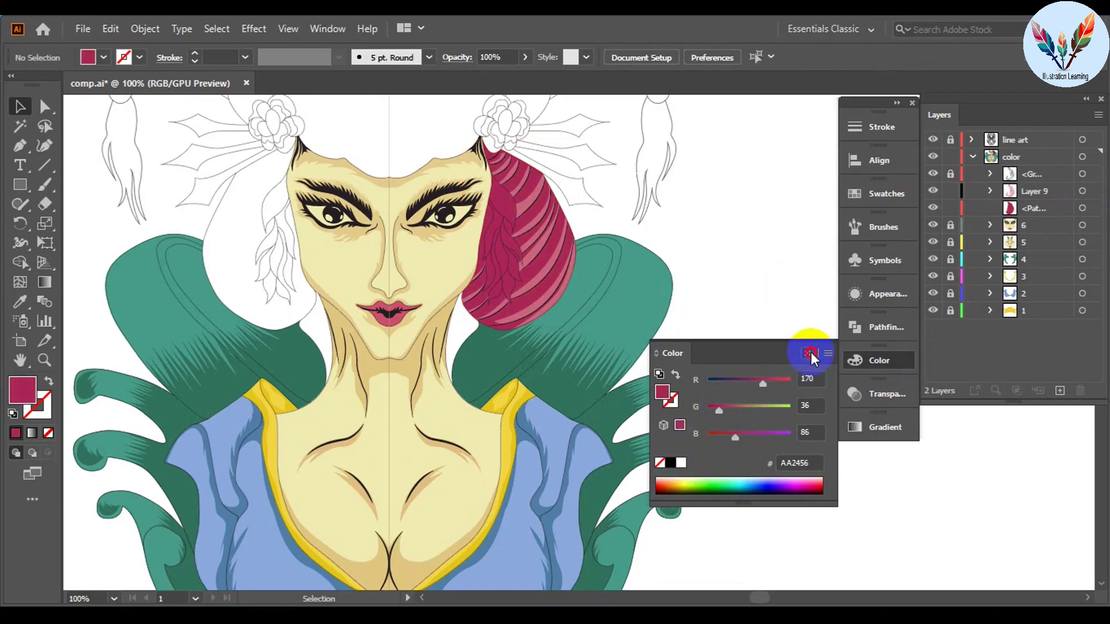
left_click(809, 352)
Step: Marquee-select the striped hair pieces and group them
key("ctrl+plus")
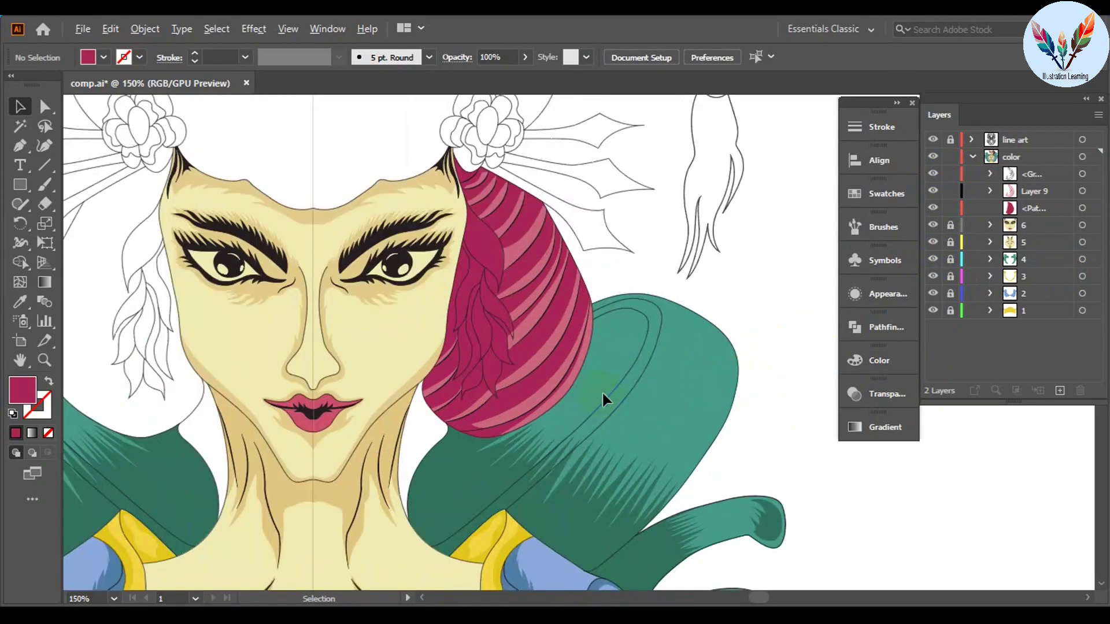
right_click(529, 309)
key("Escape")
left_click(793, 316)
left_click_drag(645, 497, 557, 364)
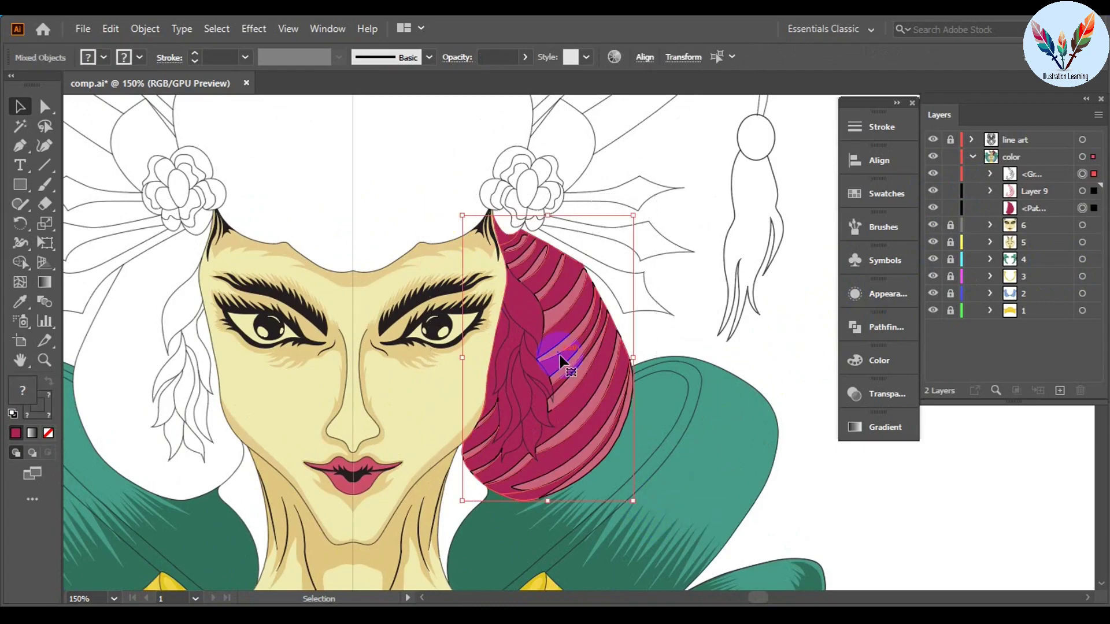
right_click(557, 364)
left_click(578, 155)
left_click(987, 171)
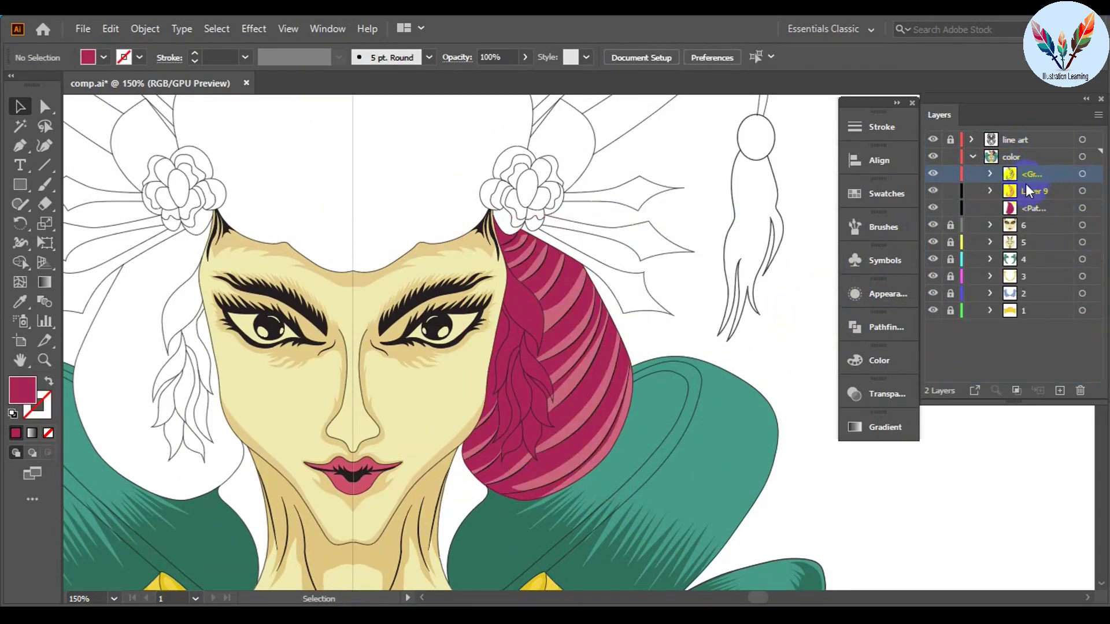
right_click(599, 294)
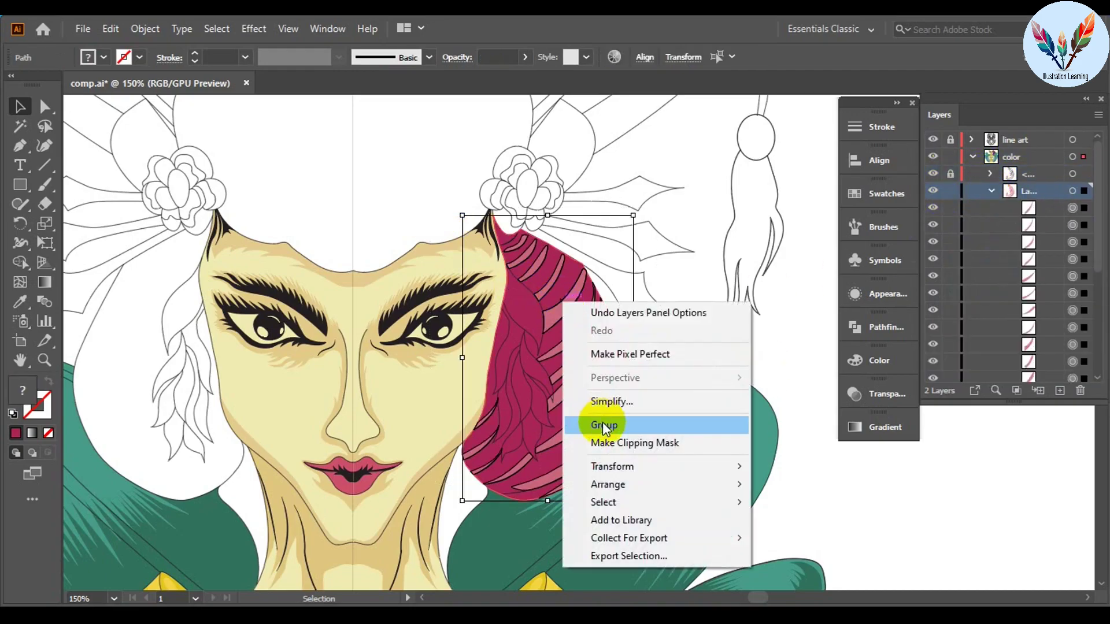
left_click(602, 422)
Step: Lock the hair strokes group and combine the hair pieces into one sublayer
left_click(1025, 188)
left_click(817, 280)
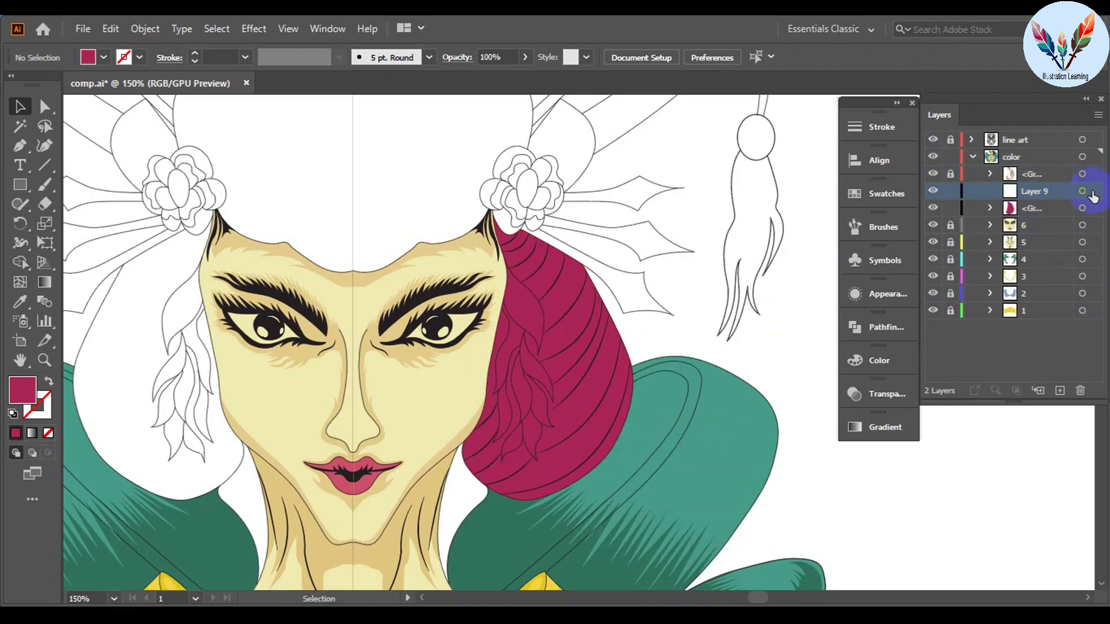
left_click(950, 209)
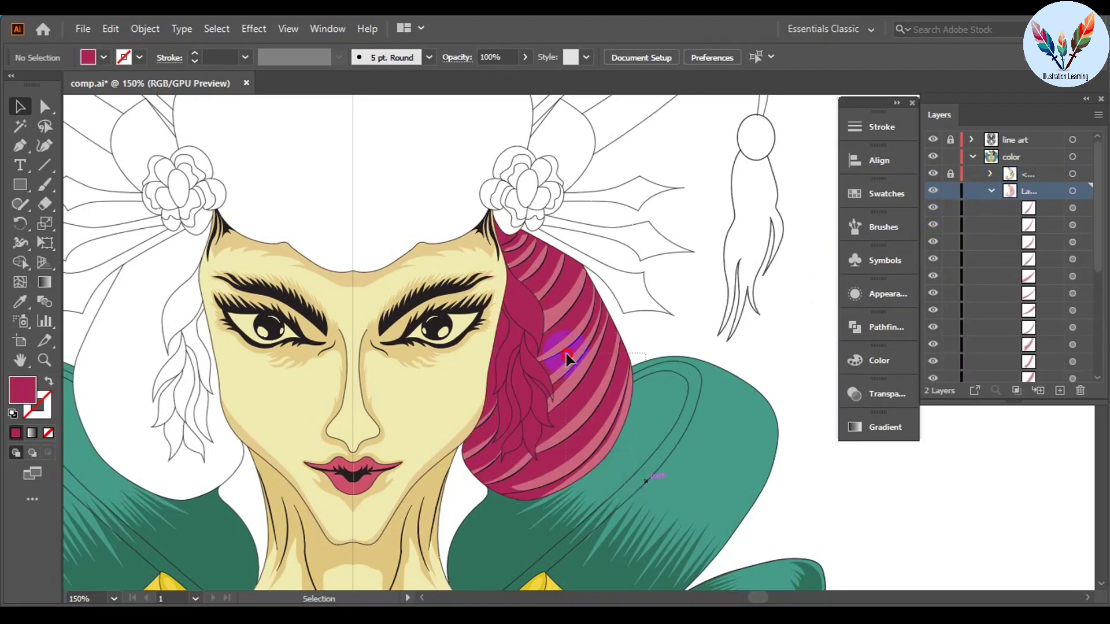
right_click(566, 352)
left_click(795, 283)
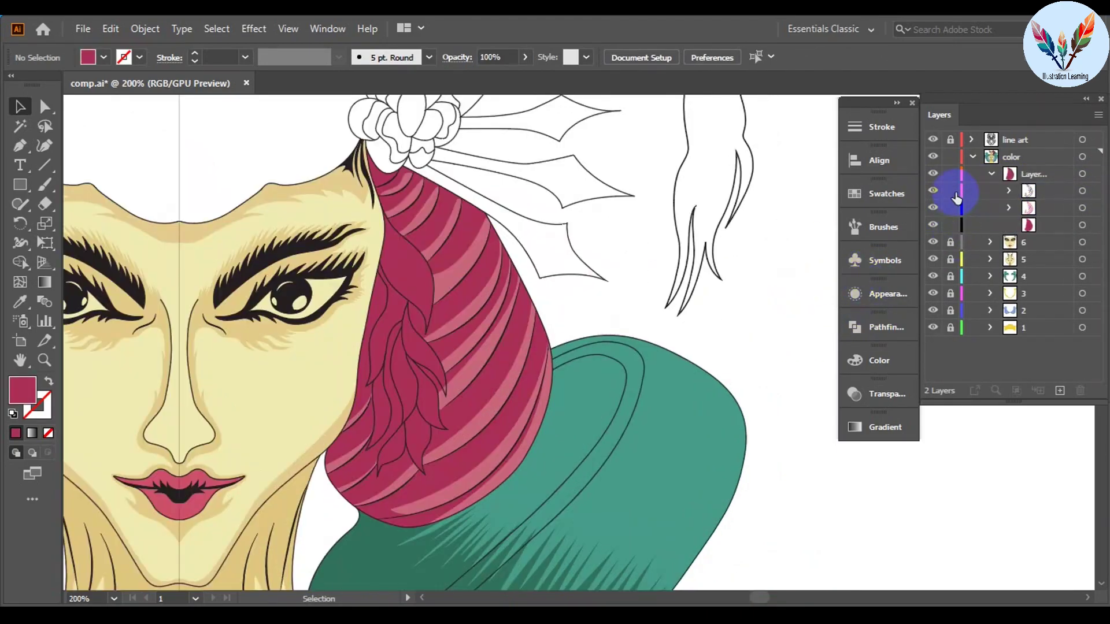
left_click(992, 174)
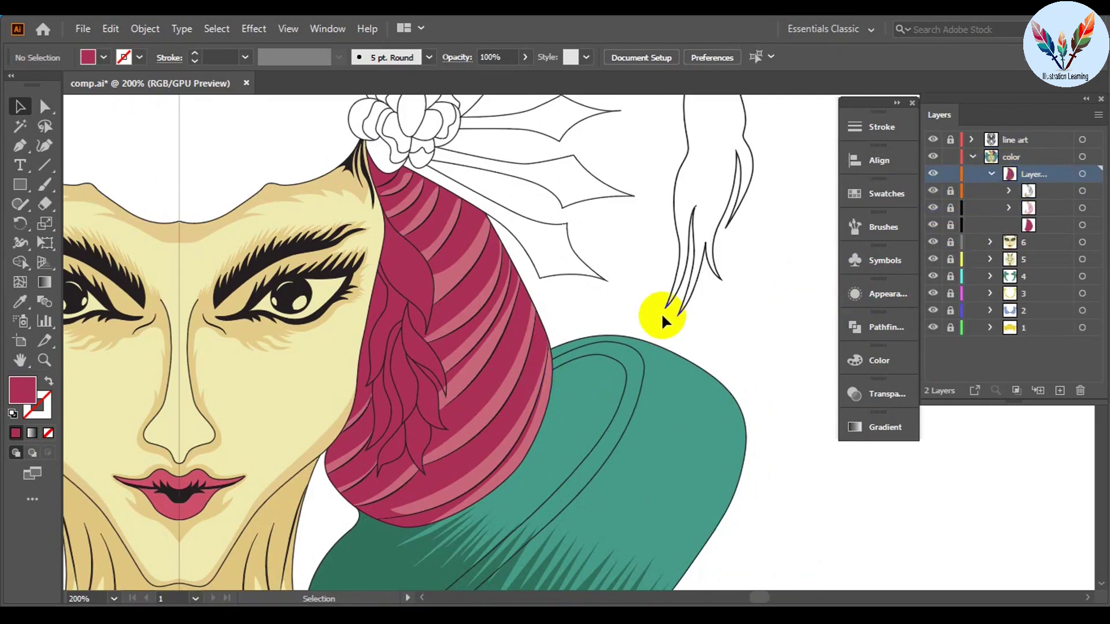
Step: Set the fill to blue and trace anchors along the braided strand's edge
left_click(103, 57)
left_click(69, 107)
key("p")
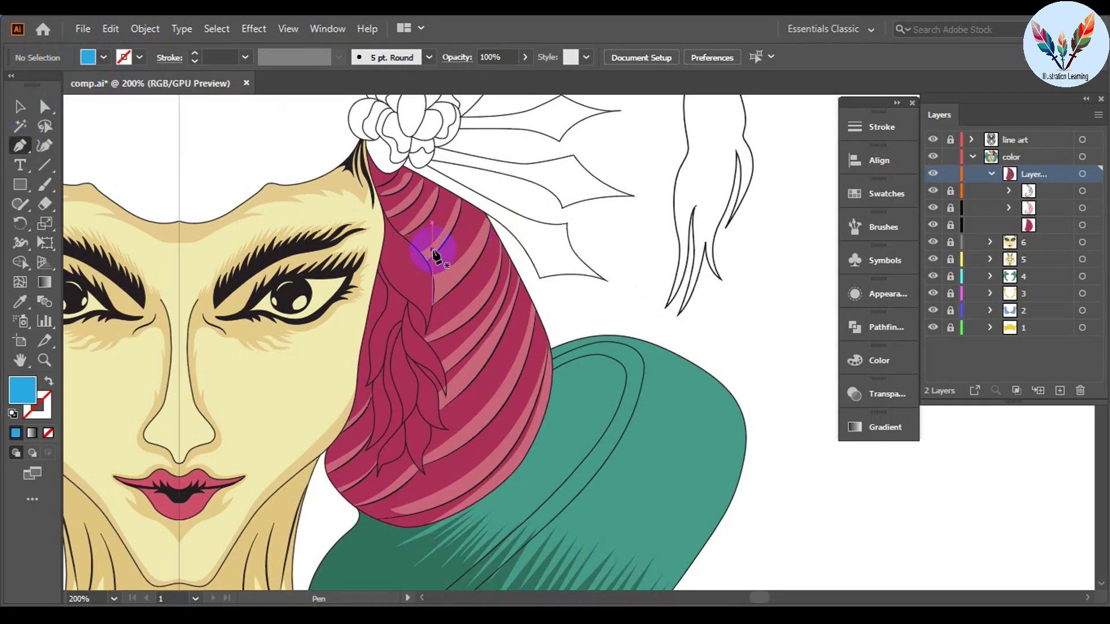
scroll(434, 248, "up", 5)
scroll(385, 384, "up", 5)
left_click(205, 196)
left_click(495, 451)
left_click(639, 422)
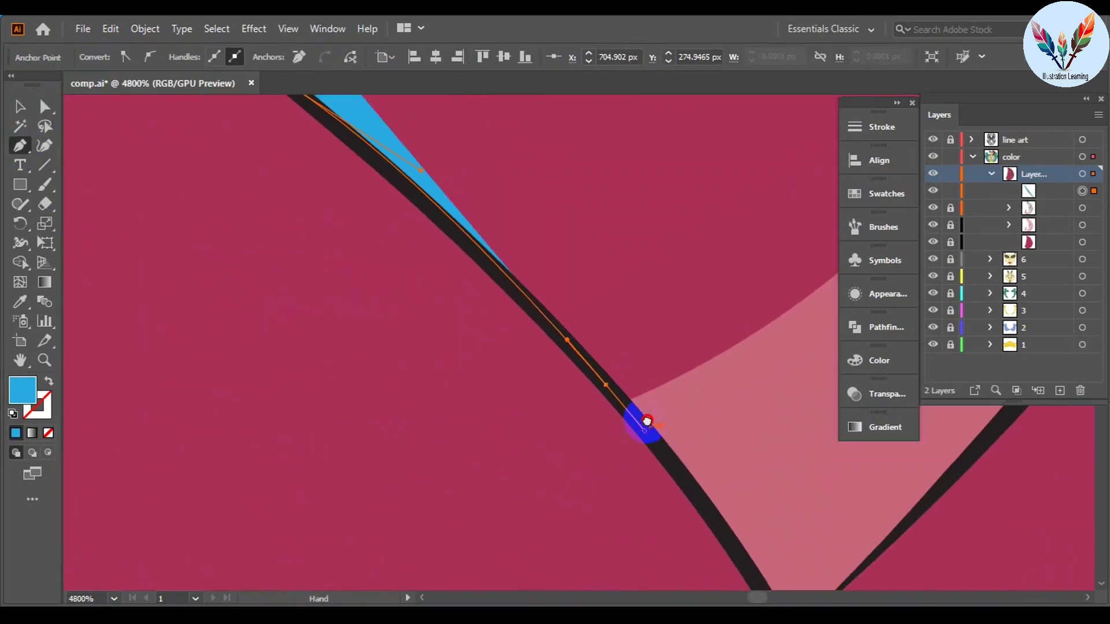
left_click(542, 387)
left_click(572, 344)
left_click(585, 181)
left_click(446, 169)
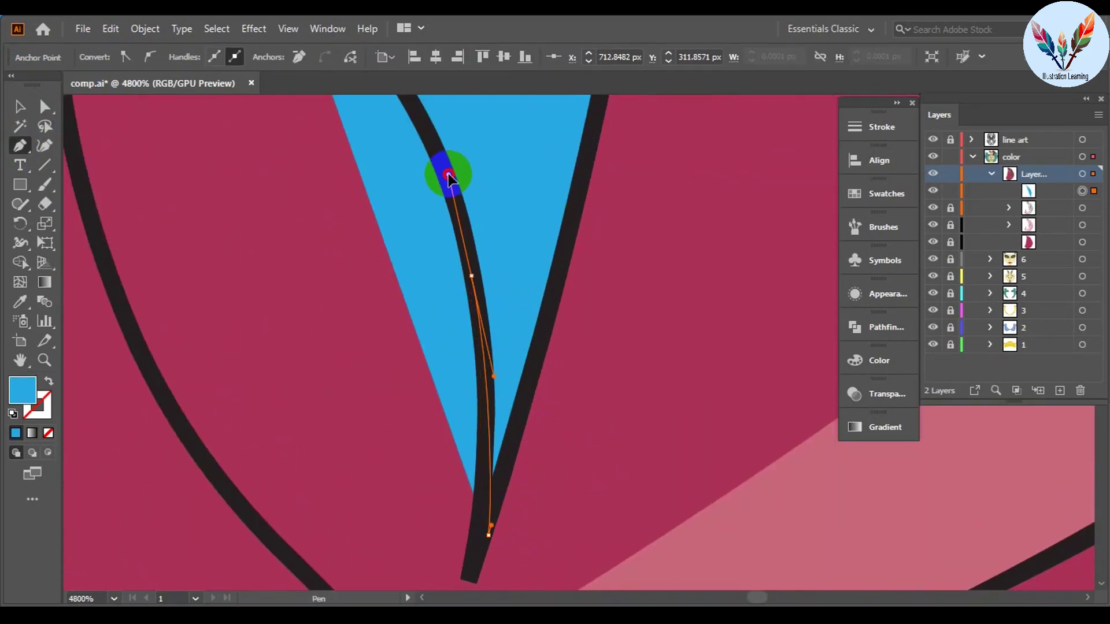
left_click(367, 159)
left_click(391, 184)
left_click(488, 191)
left_click(545, 483)
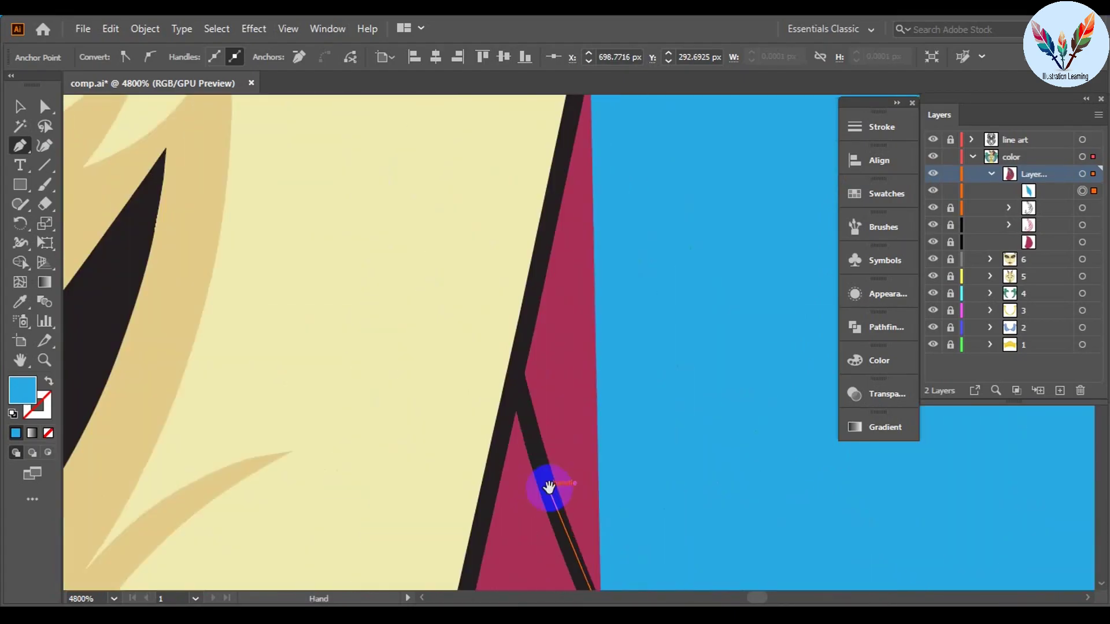
left_click(495, 278)
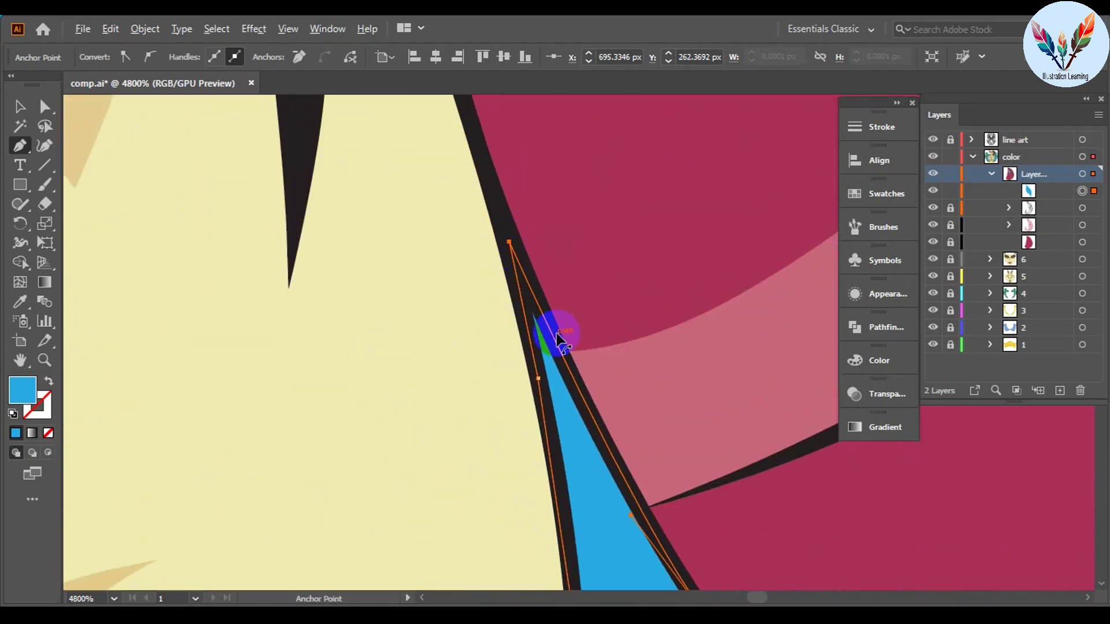
Step: Start a new blue path at the last braid piece's tip along the hair outline
scroll(565, 441, "down", 5)
scroll(532, 354, "up", 3)
left_click(532, 352)
scroll(578, 393, "down", 3)
scroll(594, 401, "up", 3)
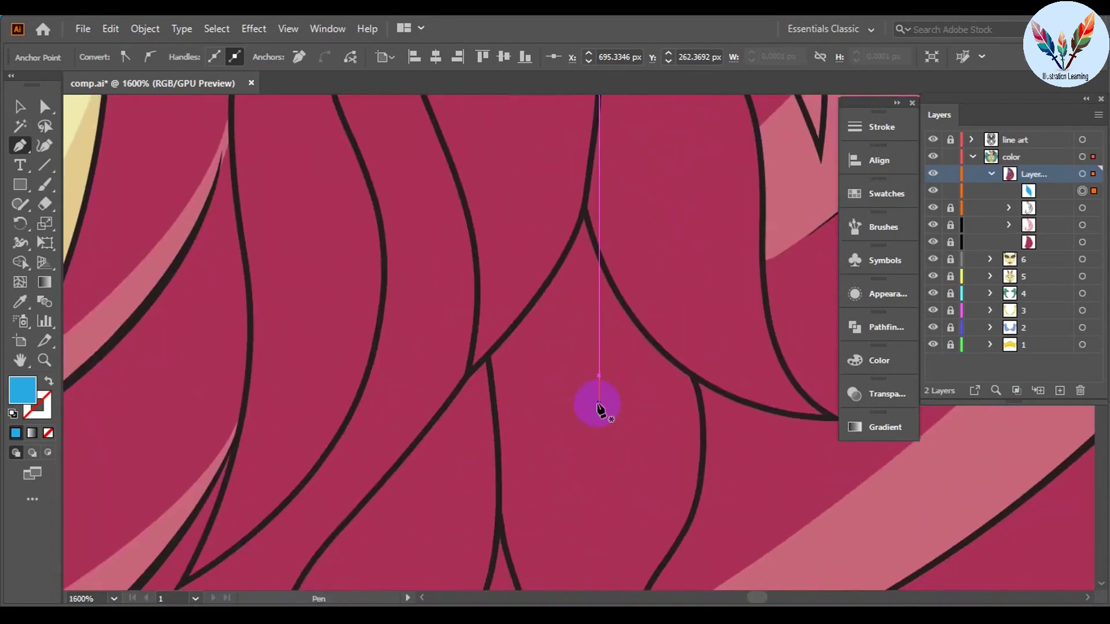
scroll(665, 396, "down", 3)
scroll(671, 412, "up", 2)
scroll(677, 358, "down", 3)
scroll(570, 255, "up", 2)
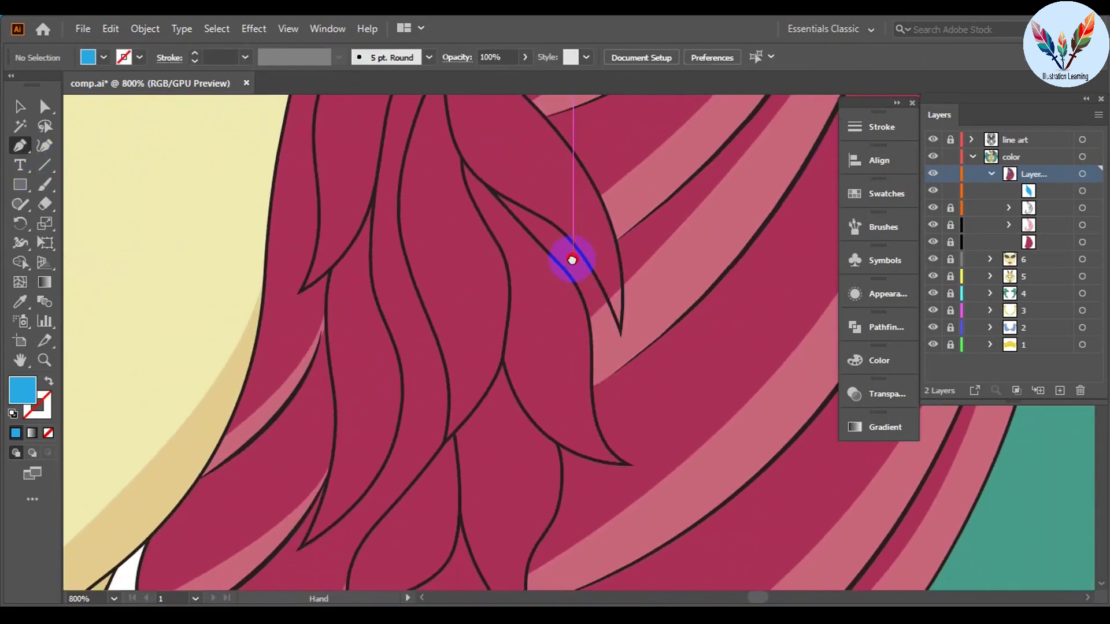
left_click(484, 310)
scroll(483, 310, "up", 3)
left_click(447, 491)
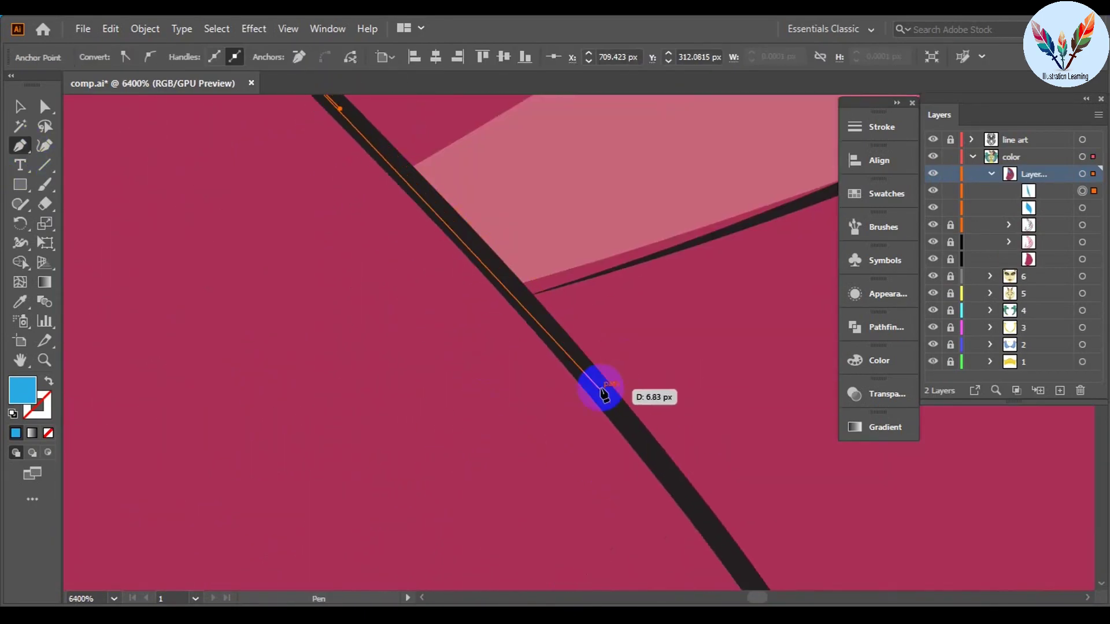
scroll(602, 389, "down", 3)
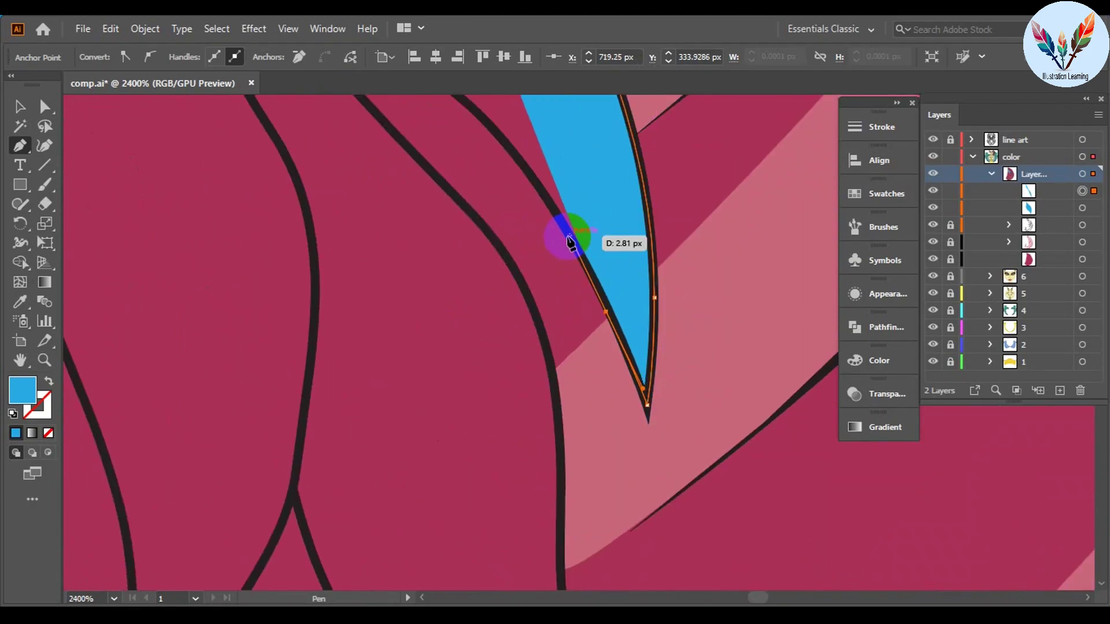
scroll(674, 280, "down", 3)
scroll(540, 185, "up", 3)
scroll(487, 316, "up", 1)
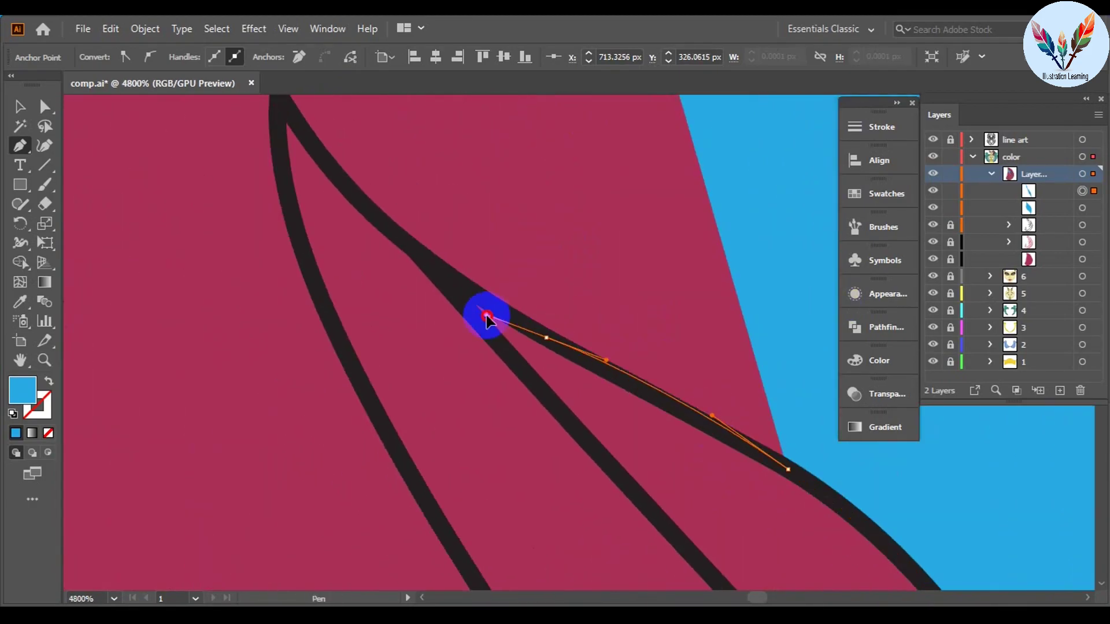
scroll(713, 540, "down", 5)
Step: Add curved anchors following the dark outline down the braid piece
left_click_drag(636, 412, 637, 419)
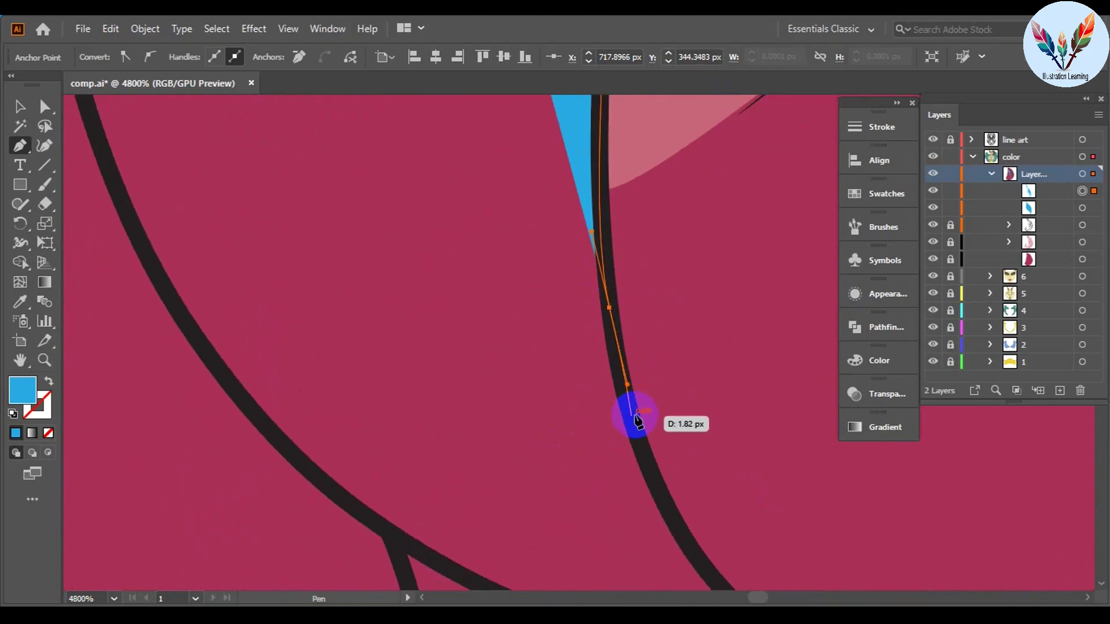
left_click_drag(400, 268, 393, 387)
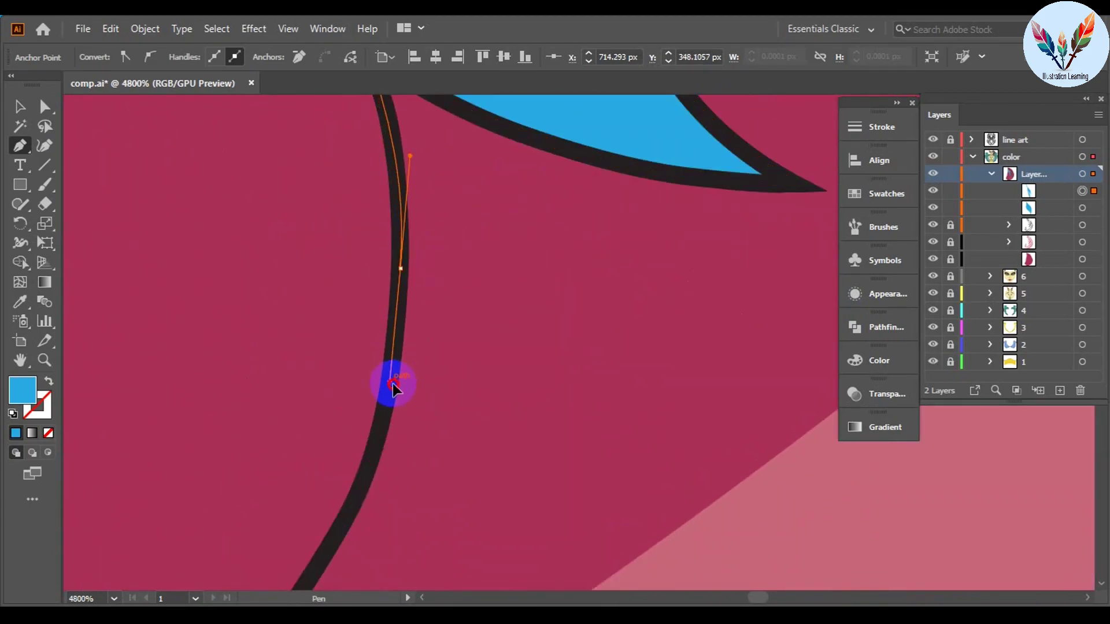
scroll(393, 387, "down", 5)
left_click_drag(561, 214, 542, 254)
scroll(527, 576, "down", 5)
left_click_drag(594, 444, 602, 462)
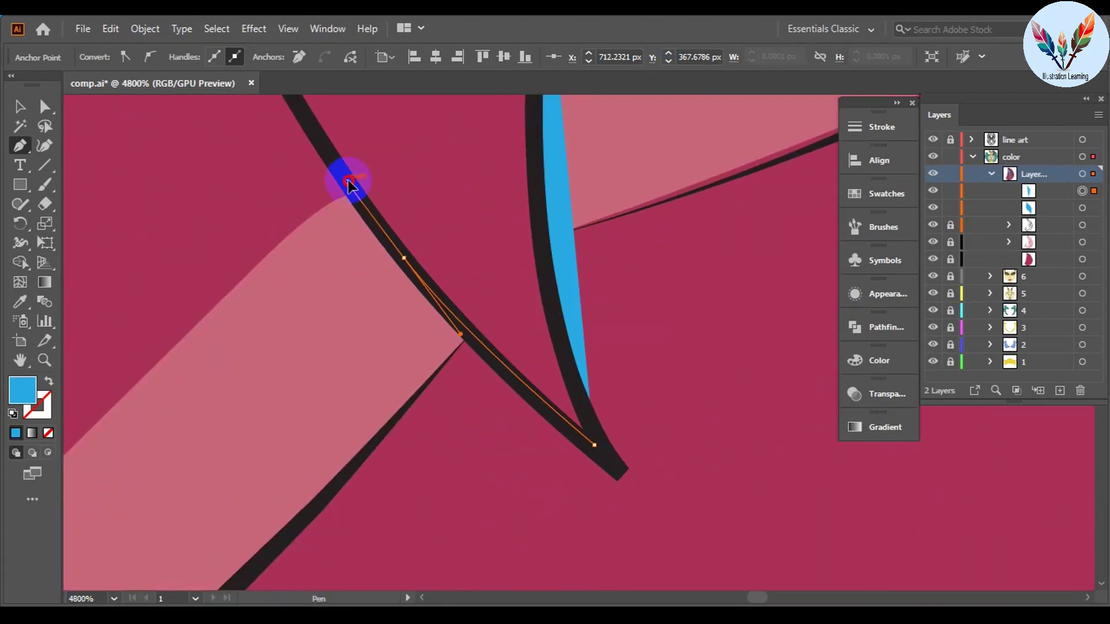
scroll(348, 184, "down", 5)
scroll(458, 218, "down", 5)
left_click_drag(508, 317, 366, 396)
scroll(366, 397, "down", 3)
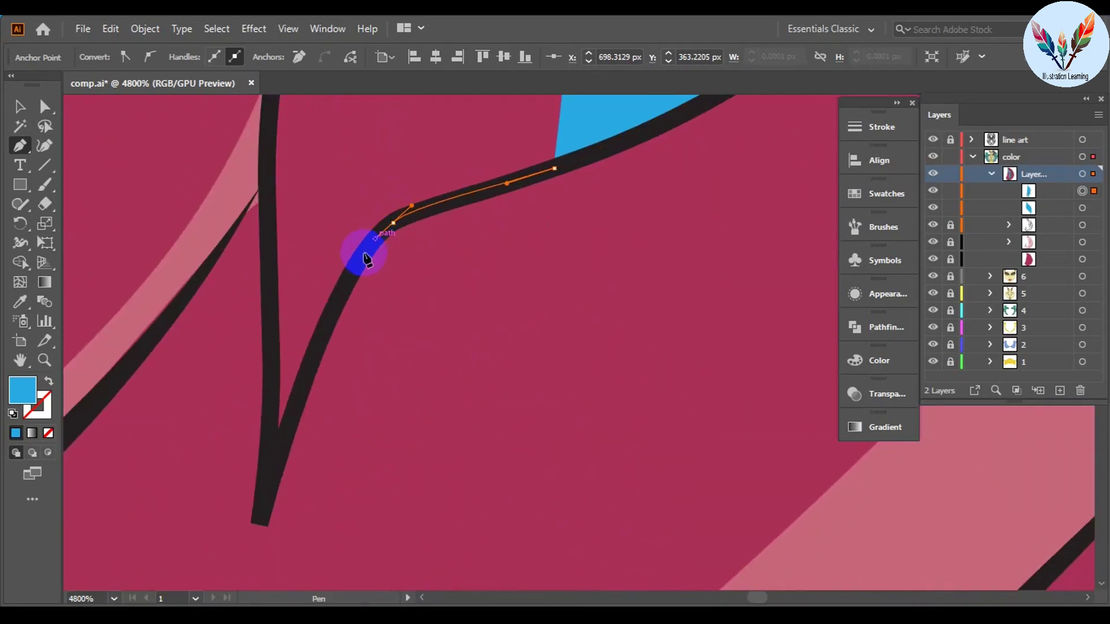
scroll(367, 260, "down", 5)
scroll(297, 364, "down", 5)
left_click(392, 177)
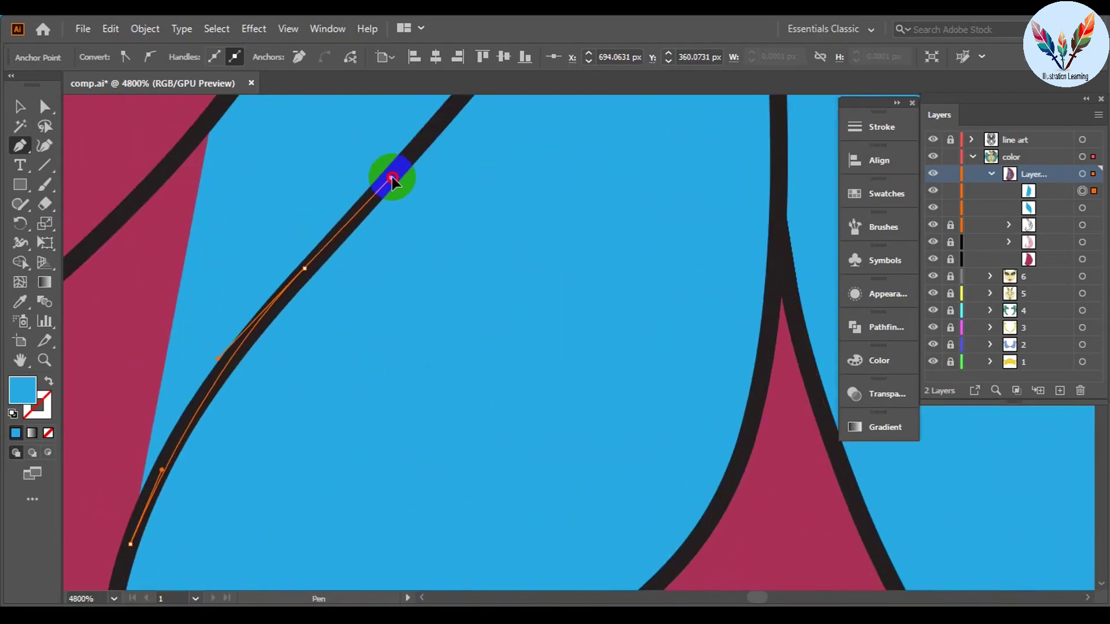
scroll(392, 176, "down", 5)
scroll(503, 173, "down", 5)
scroll(574, 318, "up", 5)
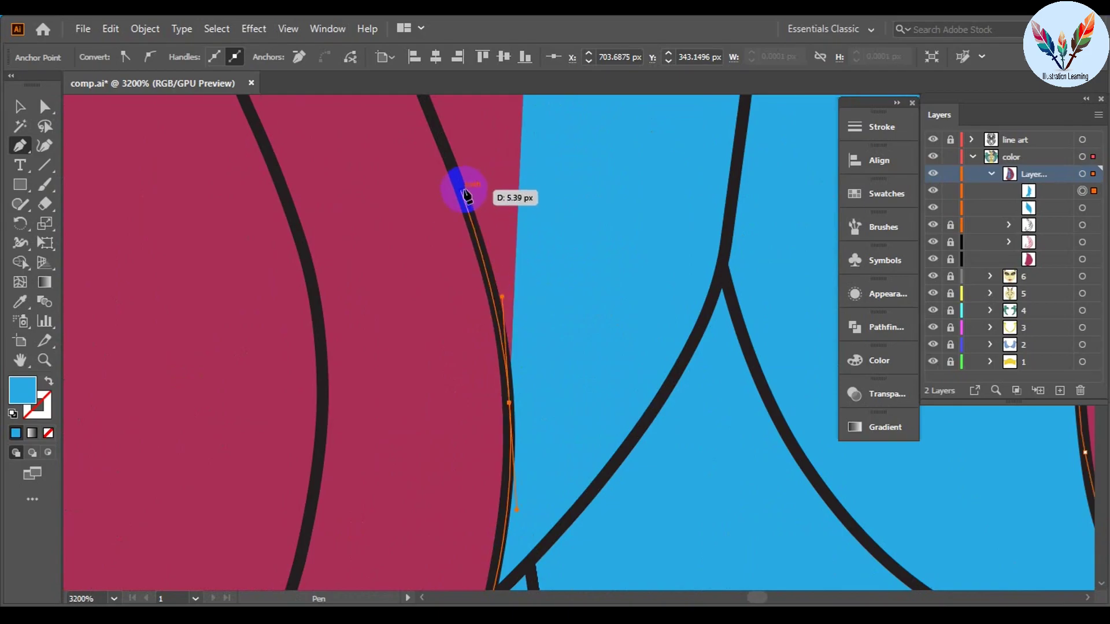
scroll(549, 213, "down", 5)
scroll(404, 512, "up", 3)
scroll(361, 330, "down", 5)
left_click_drag(362, 330, 316, 487)
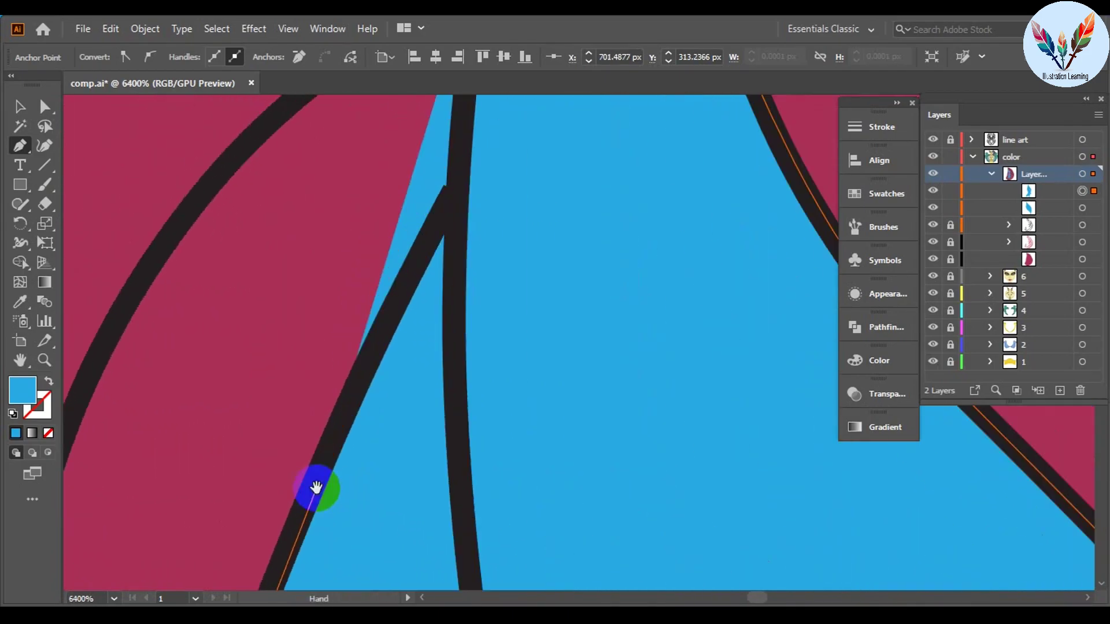
scroll(466, 248, "down", 5)
scroll(429, 341, "up", 5)
scroll(501, 144, "down", 10)
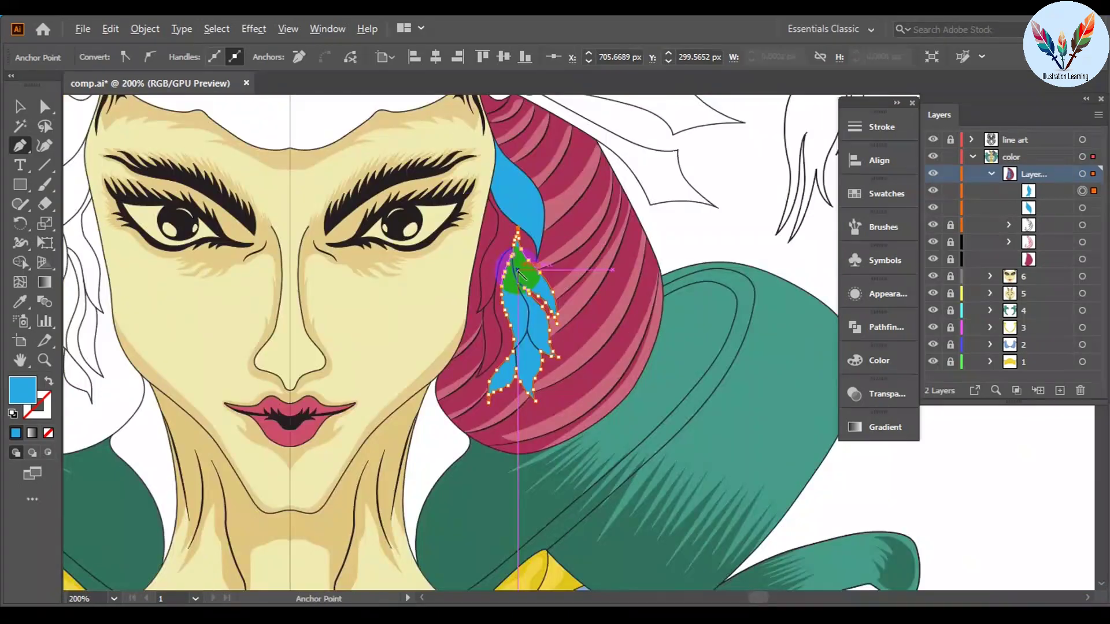
scroll(511, 217, "up", 8)
Step: Trace the blue path back up the outline beside the face and close it into a leaf shape
key("p")
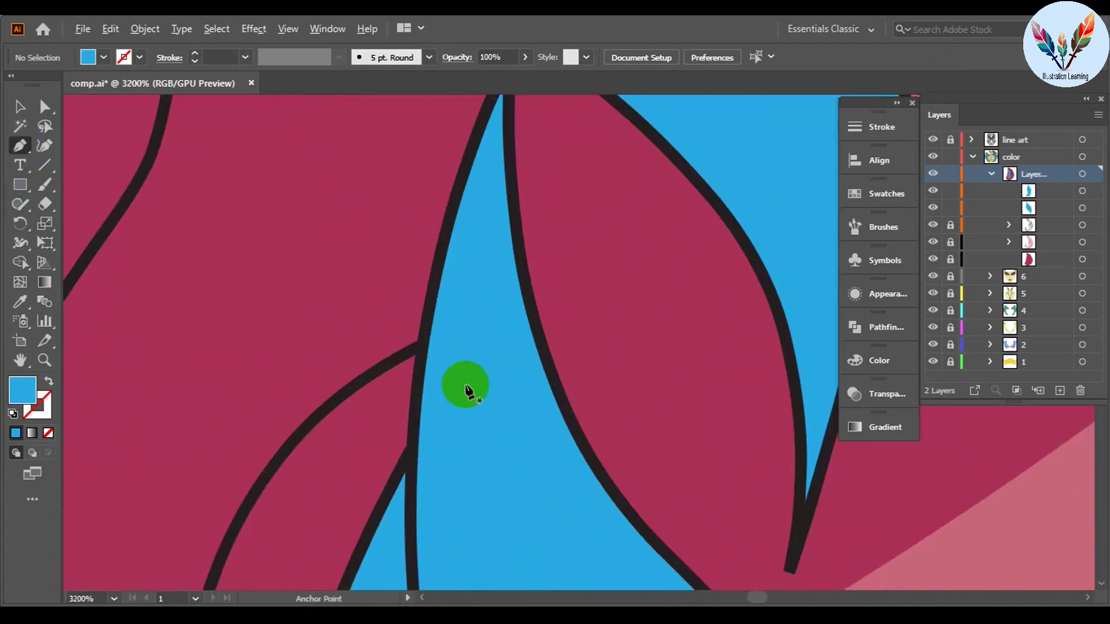
left_click(247, 504)
scroll(520, 240, "up", 2)
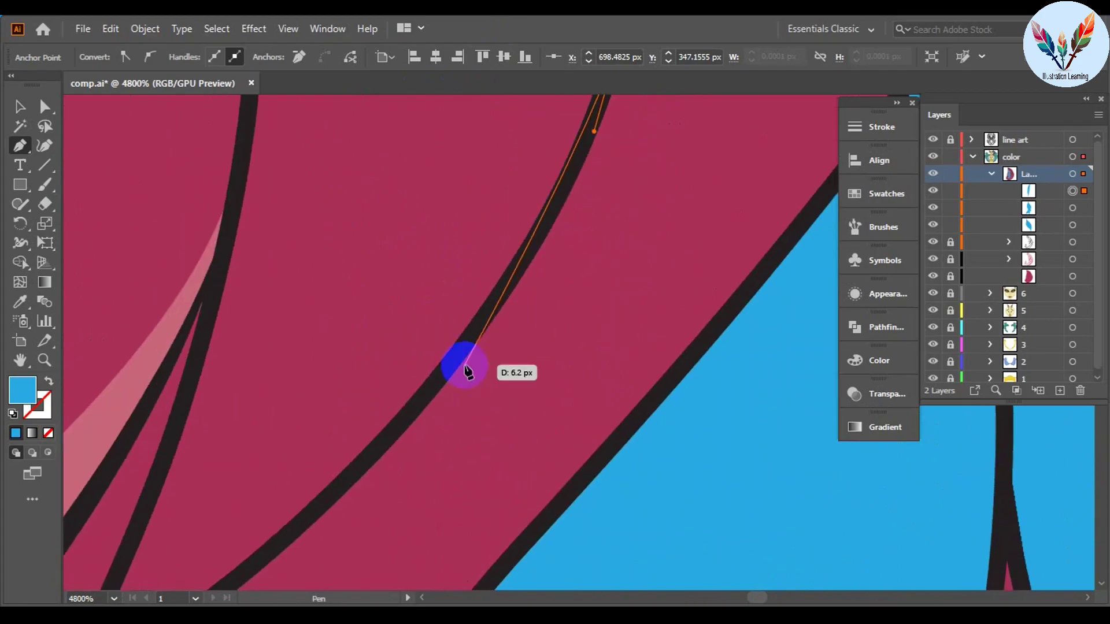
left_click(338, 424)
left_click(470, 322)
left_click(487, 227)
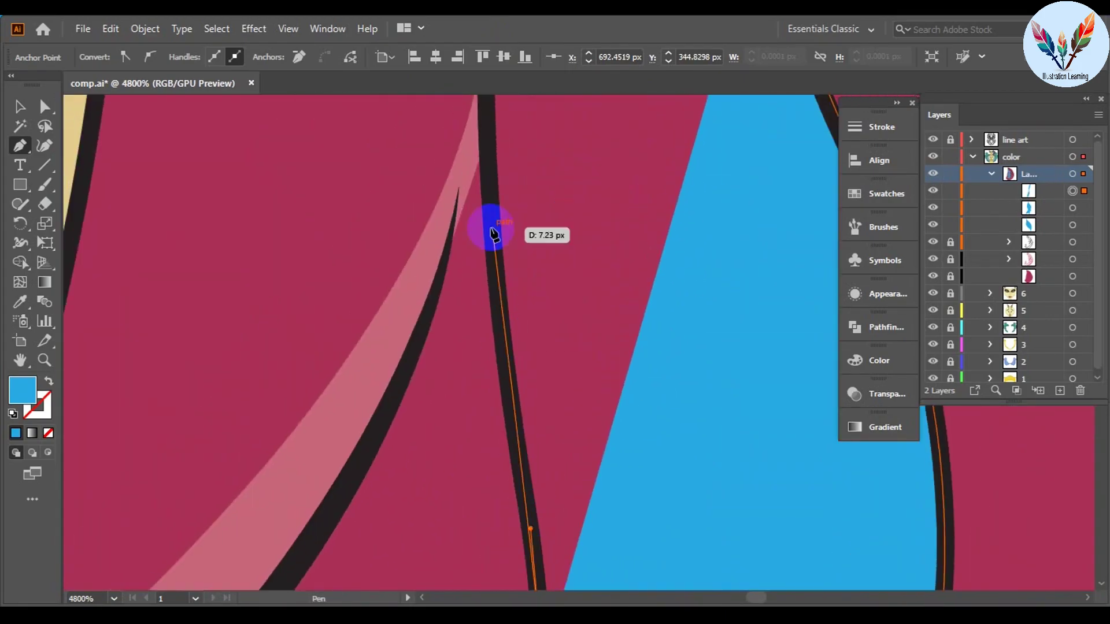
left_click(568, 243)
left_click(526, 223)
left_click(520, 204)
left_click(533, 347)
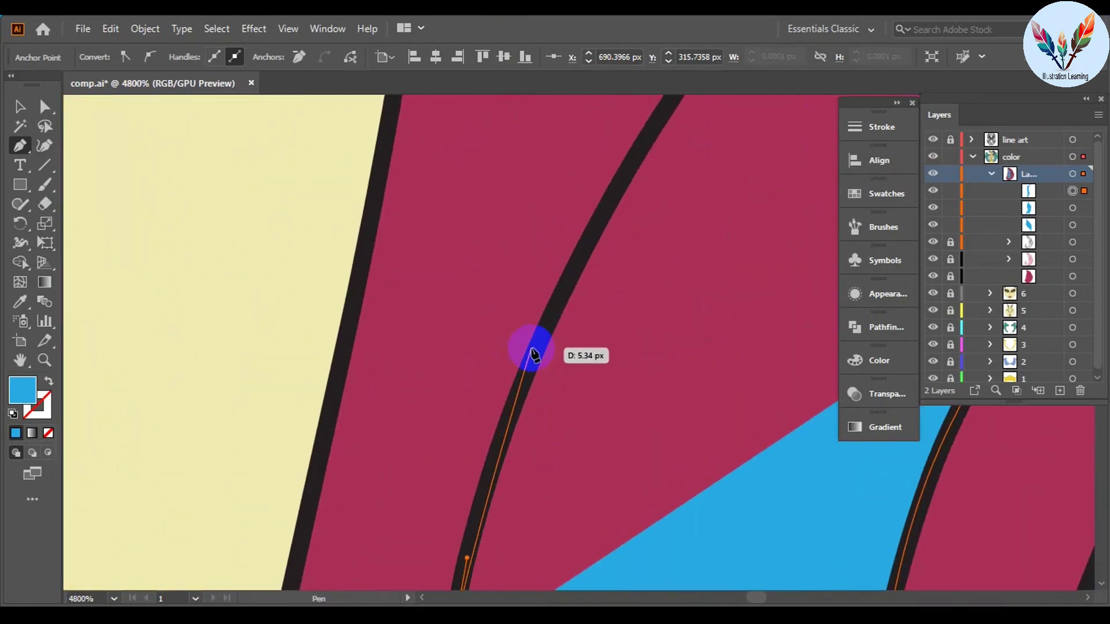
left_click(557, 268)
left_click(508, 247)
left_click(483, 194)
scroll(513, 310, "down", 5)
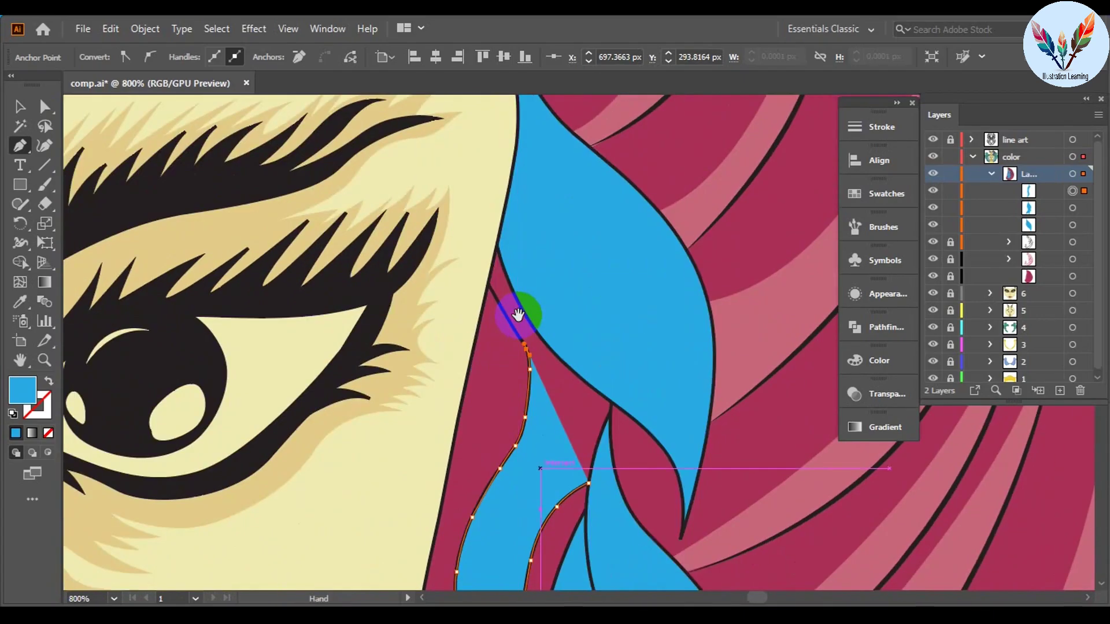
left_click(578, 219)
scroll(557, 260, "down", 3)
scroll(426, 240, "up", 5)
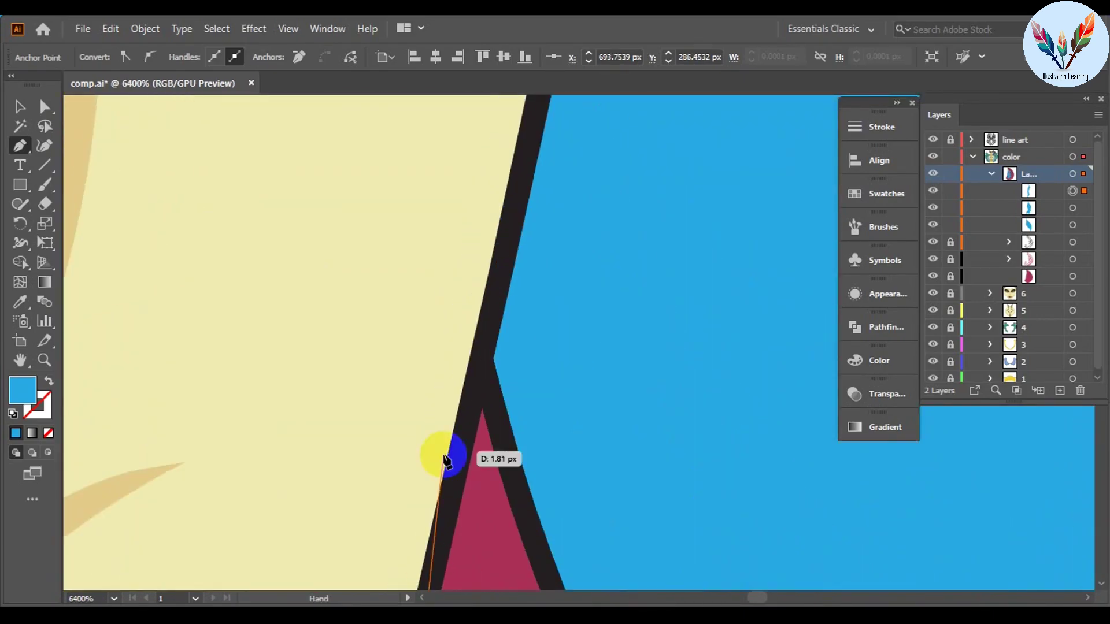
left_click(518, 335)
left_click(534, 262)
Step: Select all the blue braid pieces and unite them into a single shape with Pathfinder
key("v")
scroll(731, 359, "down", 5)
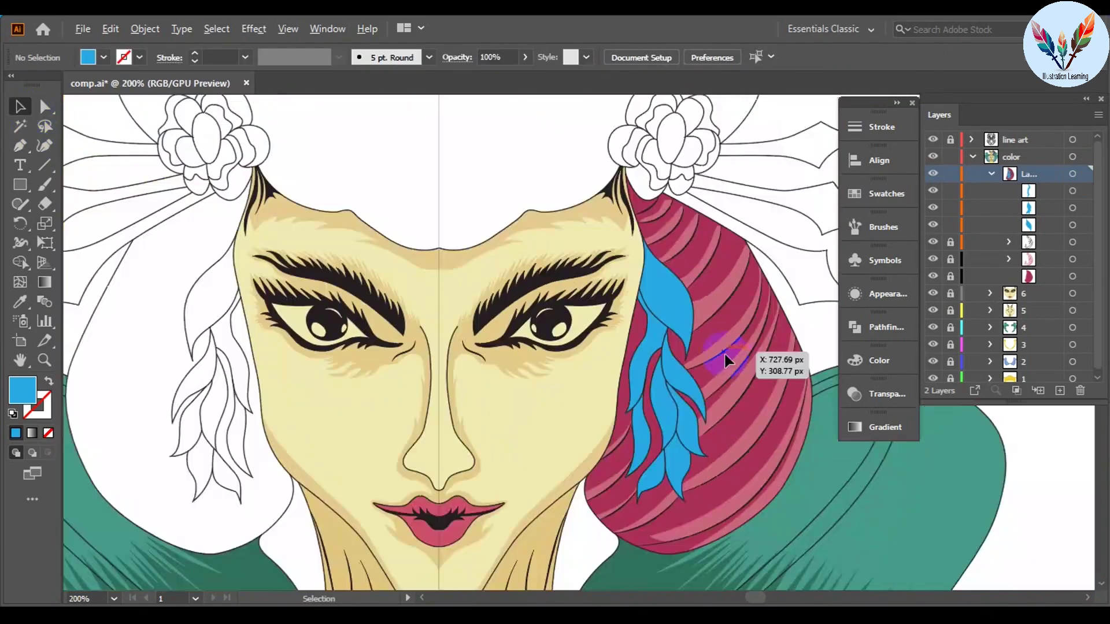
key("ctrl+a")
left_click(878, 327)
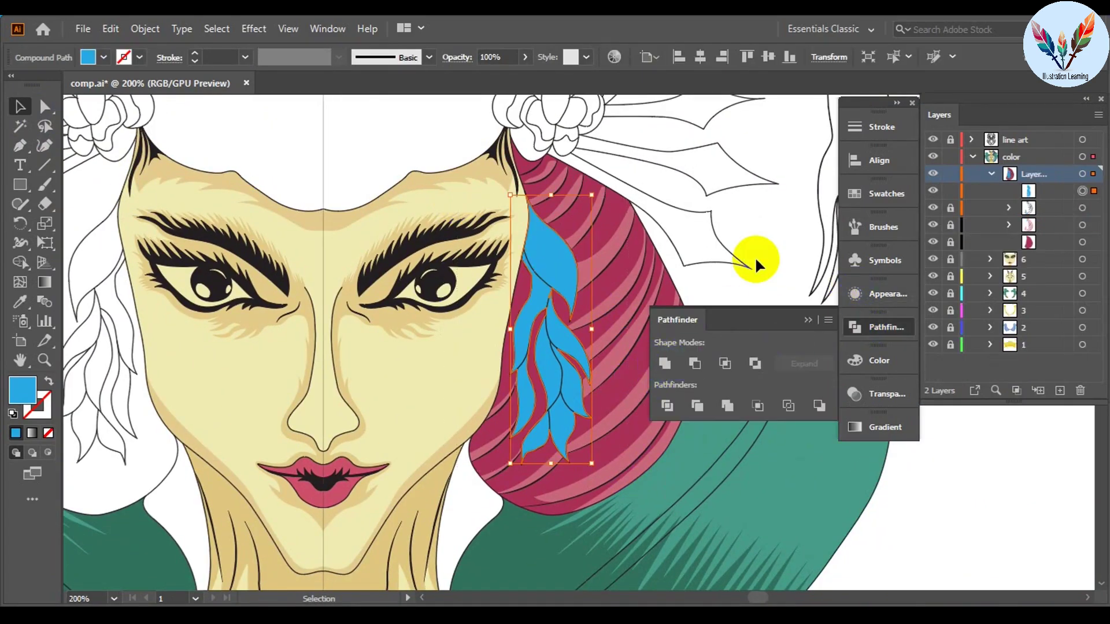
left_click(697, 267)
scroll(697, 267, "up", 2)
Step: Deepen the merged braid's fill to RGB 27/129/193 (1B81C1)
left_click(879, 360)
left_click(812, 378)
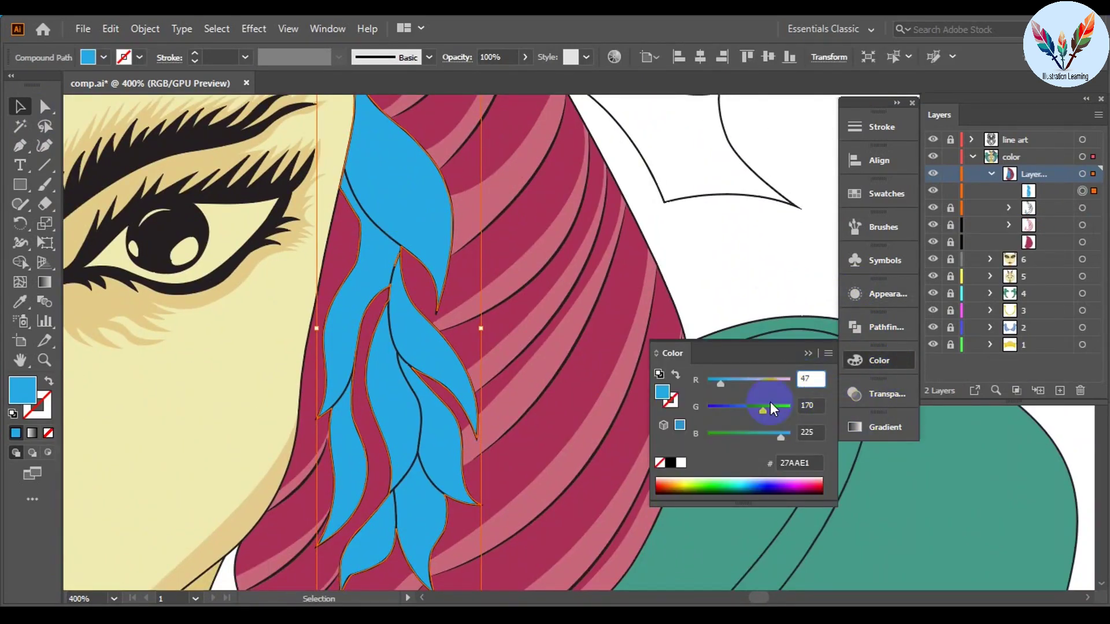
left_click(797, 434)
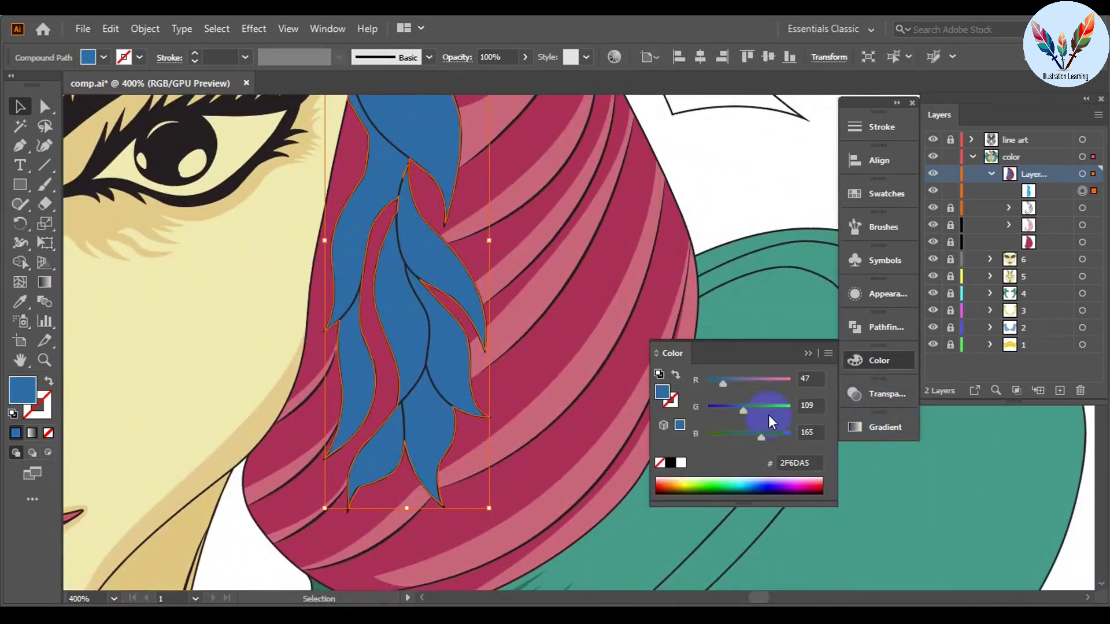
mouse_move(768, 415)
left_mouse_down()
mouse_move(759, 410)
mouse_move(771, 438)
left_mouse_up()
key("ctrl+minus")
key("ctrl+minus")
key("ctrl+minus")
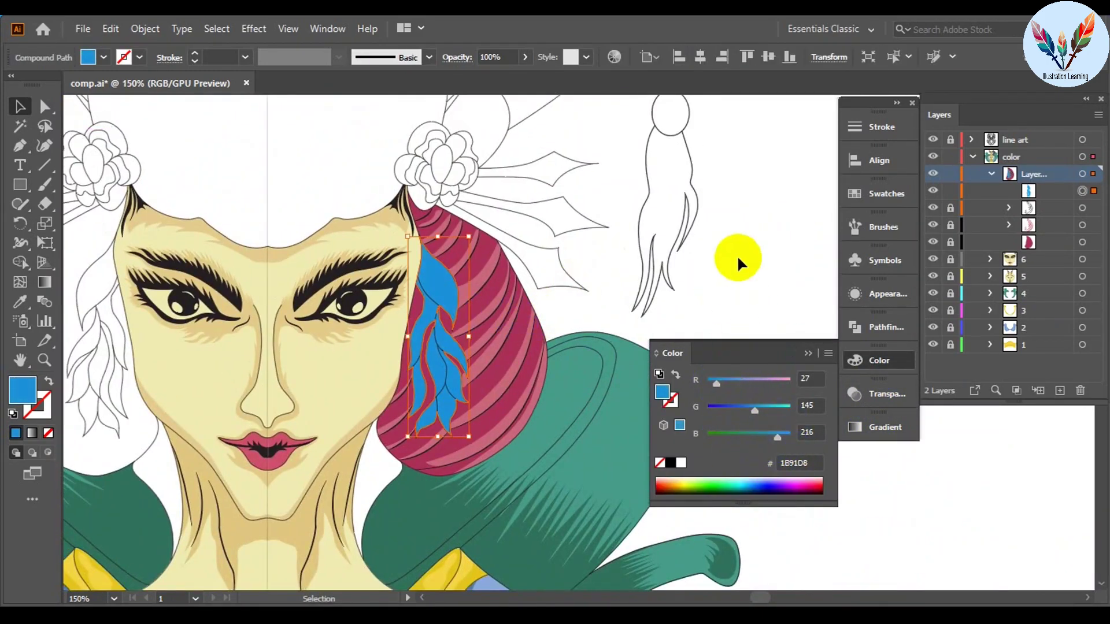
left_click_drag(745, 413, 750, 410)
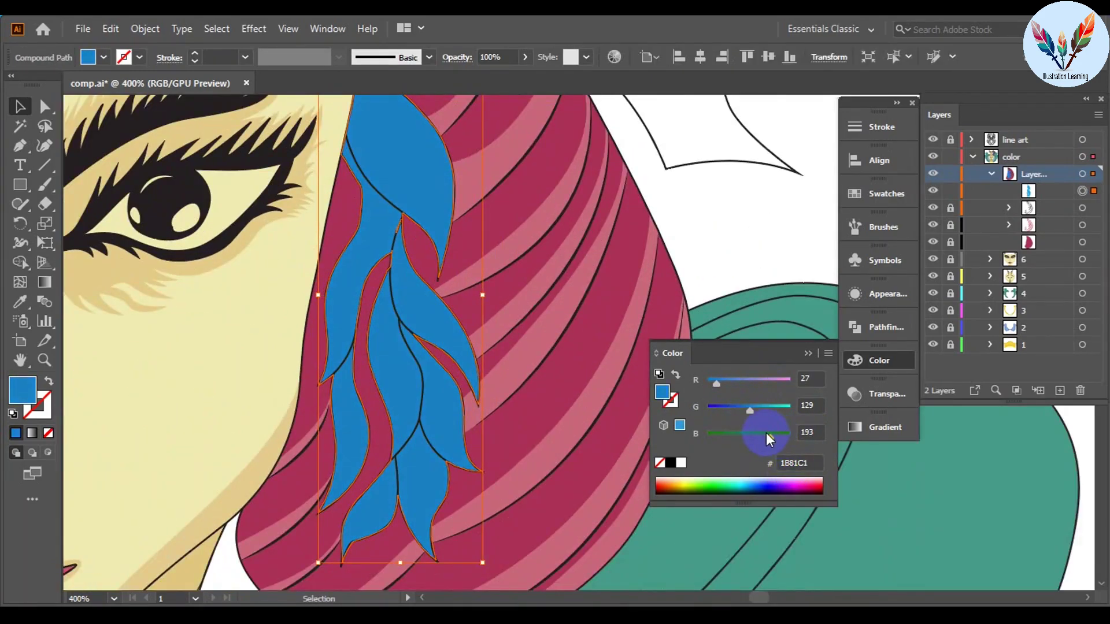
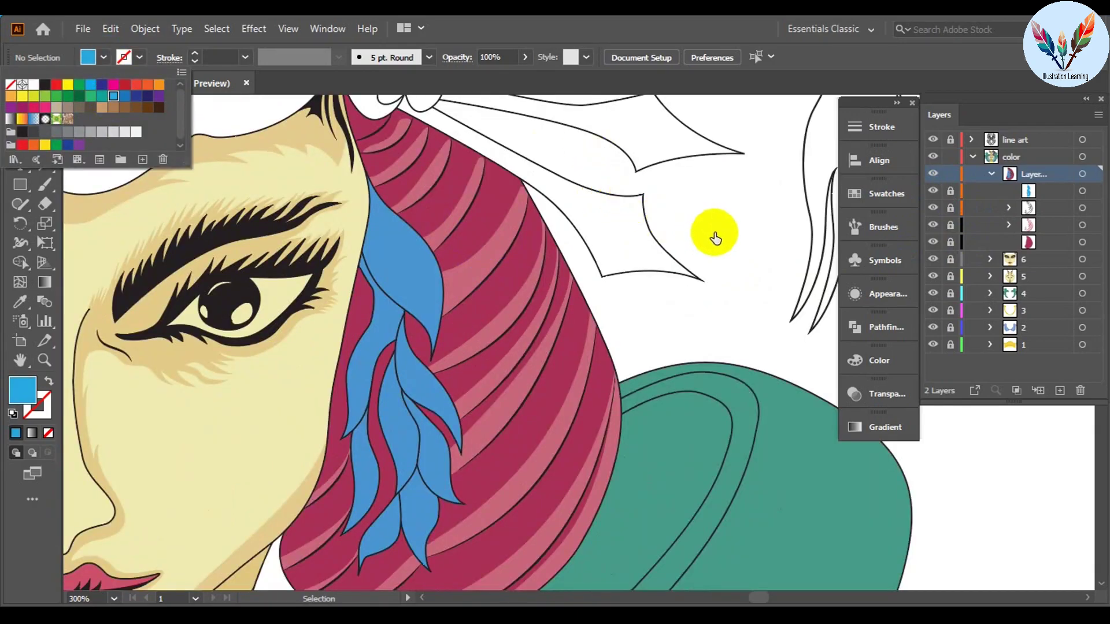
Step: Trace a light blue highlight shape along the edge of the top blue hair feather
key("p")
scroll(260, 249, "up", 3)
scroll(322, 173, "up", 3)
left_click(201, 139)
left_click(286, 373)
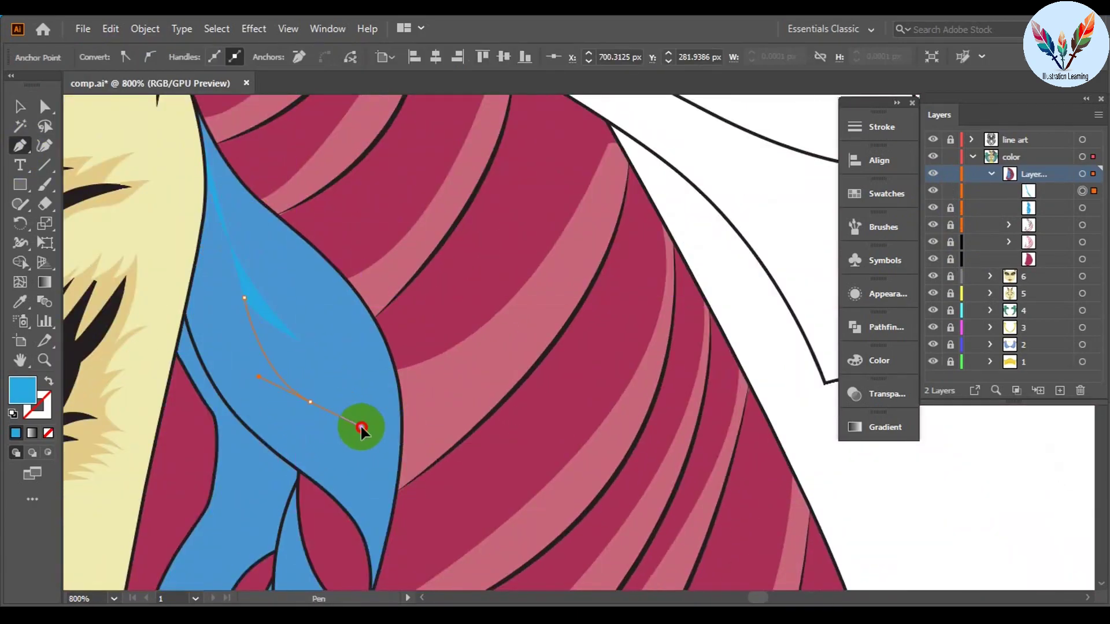
scroll(322, 315, "up", 2)
scroll(318, 384, "up", 2)
left_click_drag(613, 560, 543, 384)
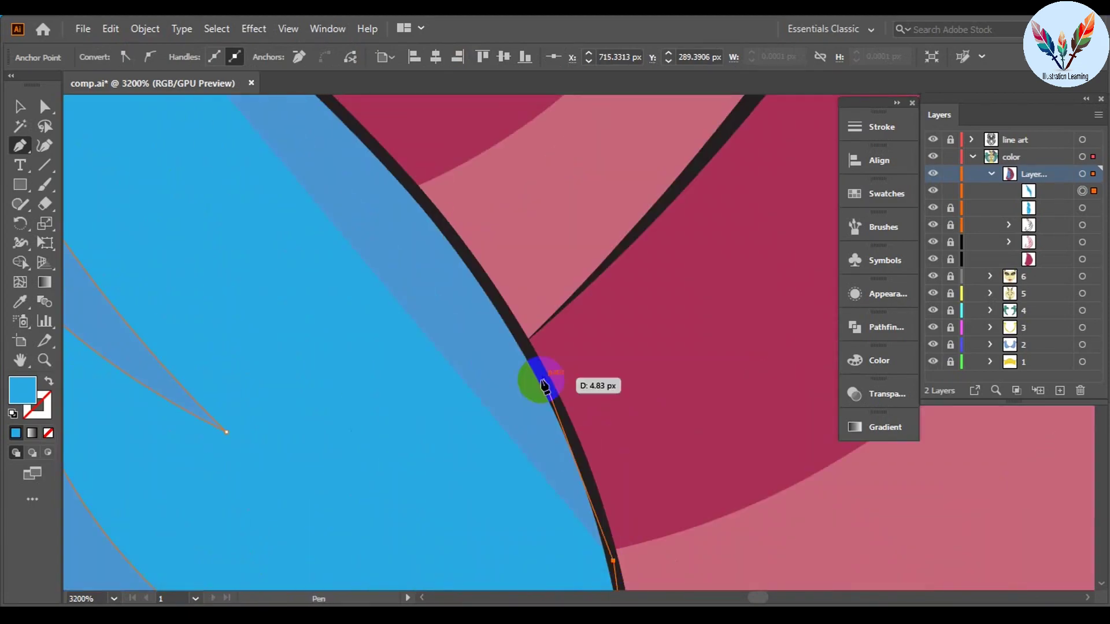
scroll(367, 204, "left", 3)
scroll(496, 302, "up", 2)
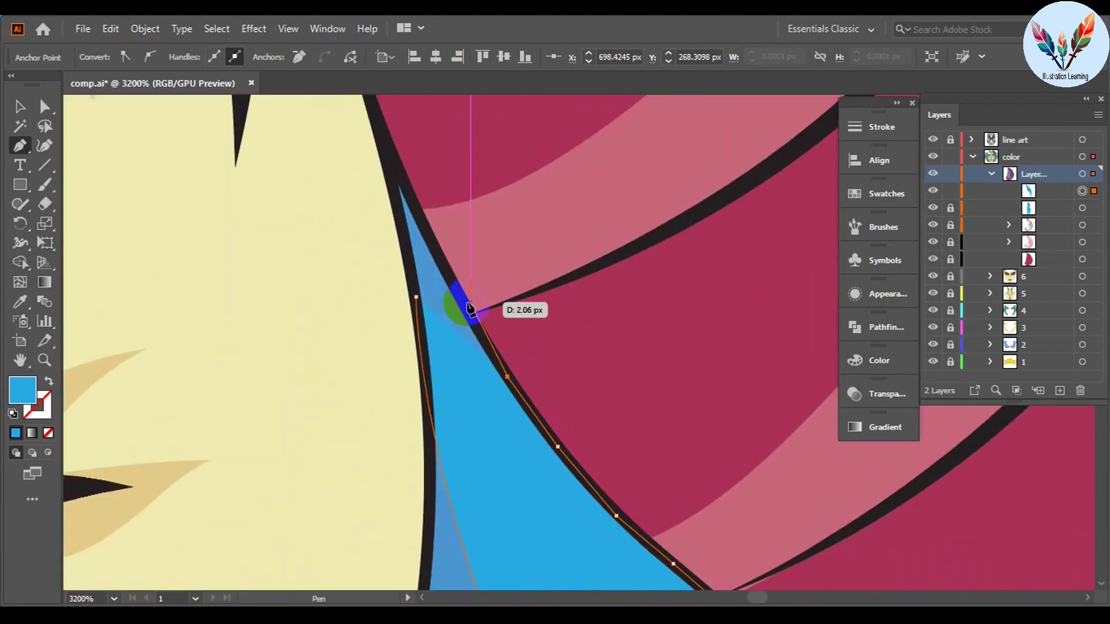
scroll(411, 269, "down", 5)
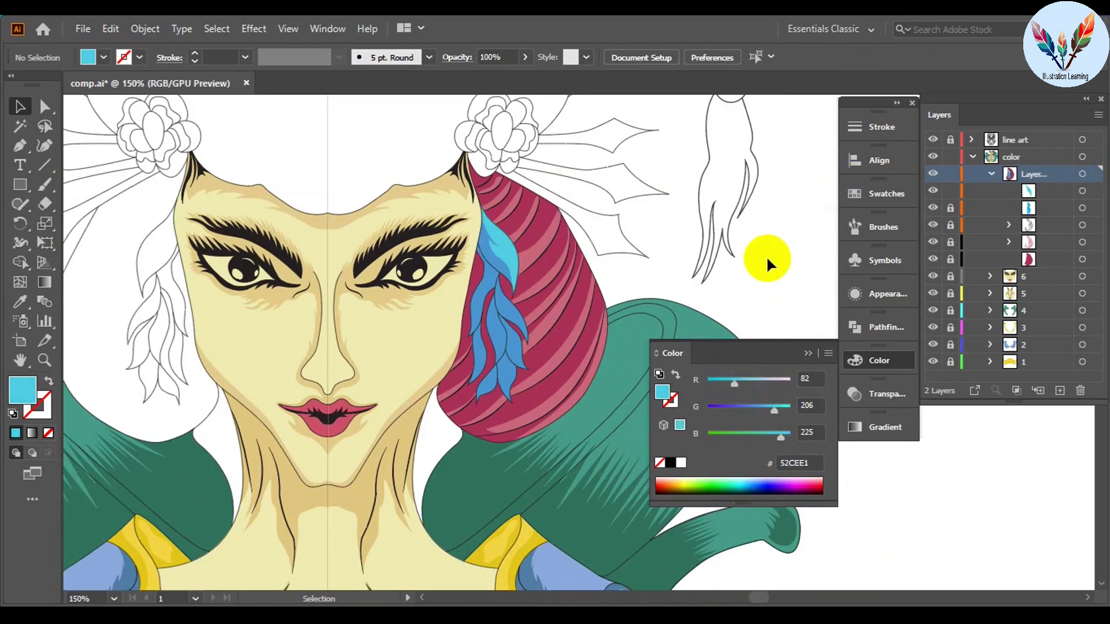
Step: Trace a curved highlight along another blue feather next to the magenta cap
left_click(794, 312)
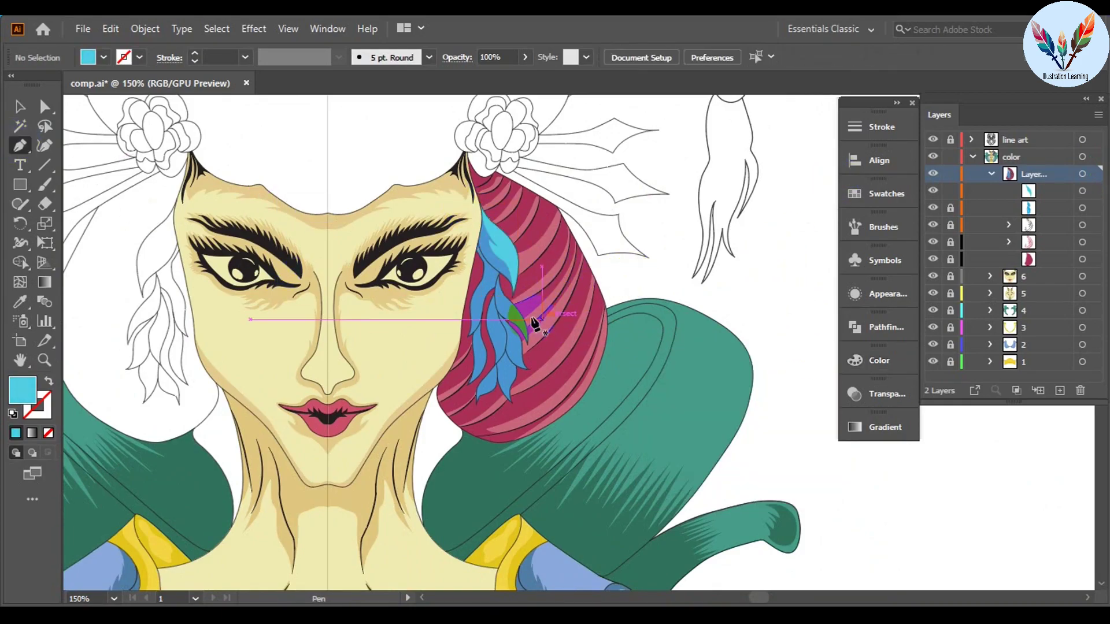
scroll(578, 324, "up", 5)
scroll(435, 354, "up", 3)
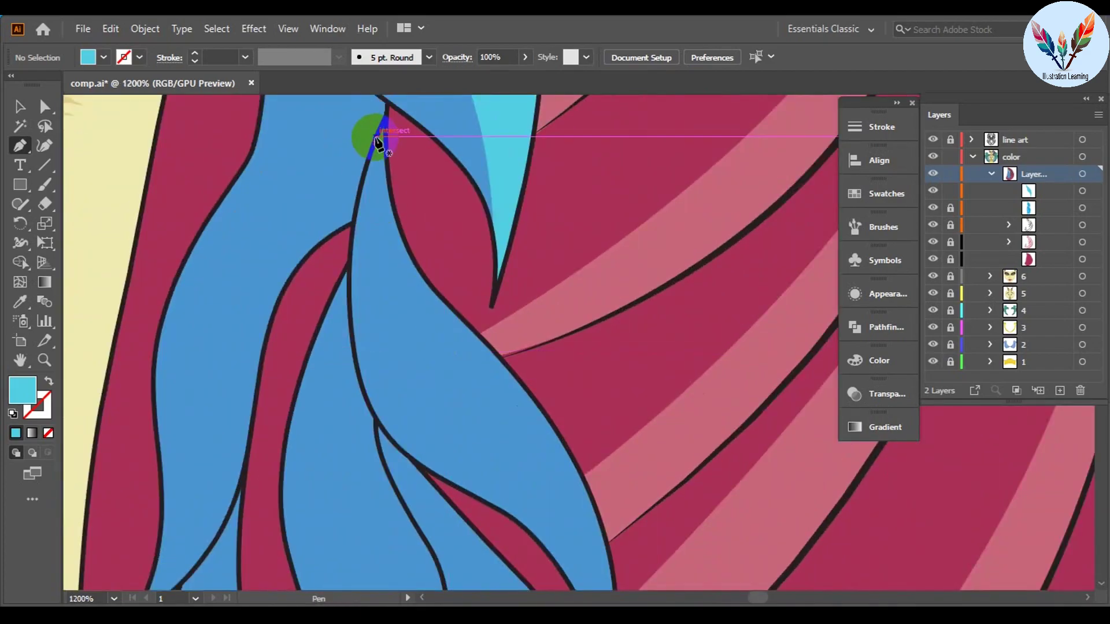
left_click(372, 136)
scroll(450, 370, "up", 1)
left_click_drag(360, 293, 363, 297)
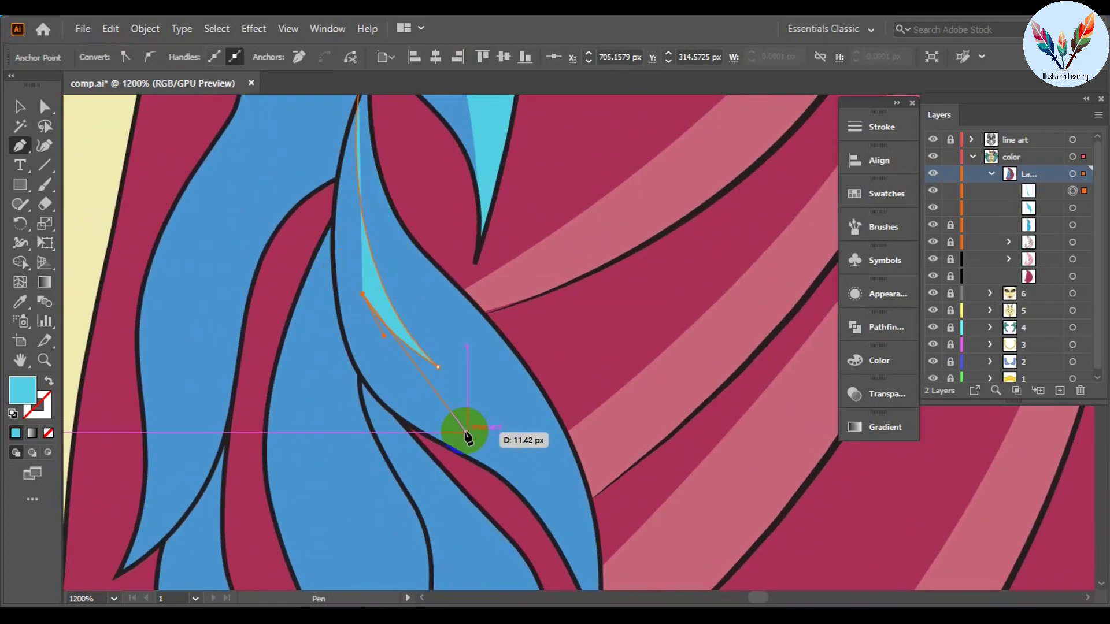
left_click_drag(482, 428, 550, 422)
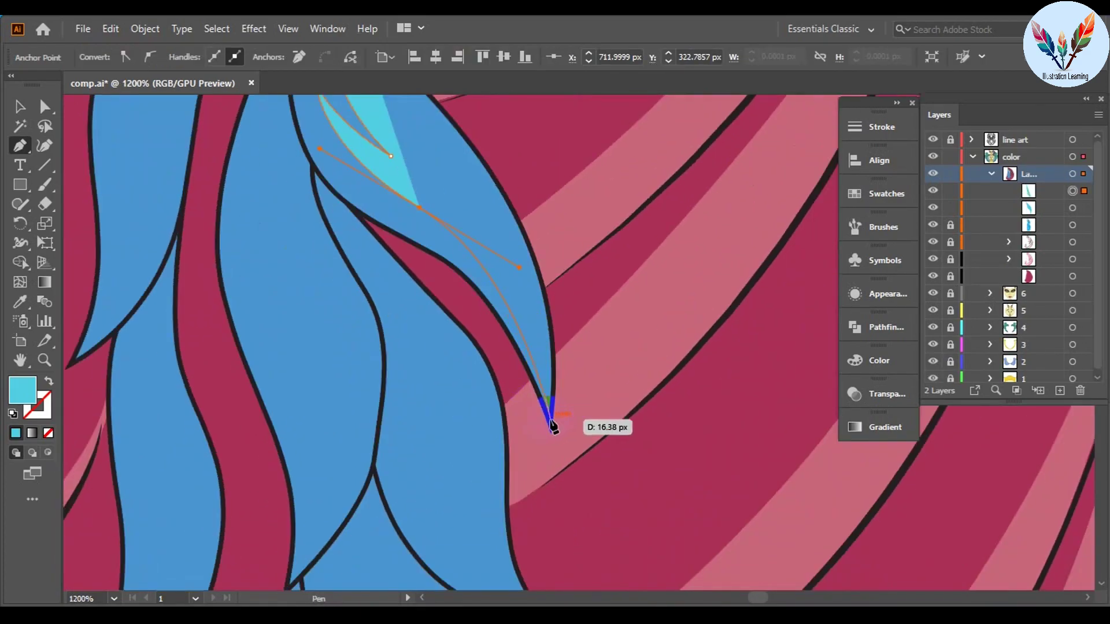
scroll(600, 476, "up", 2)
scroll(569, 247, "down", 1)
scroll(525, 235, "down", 2)
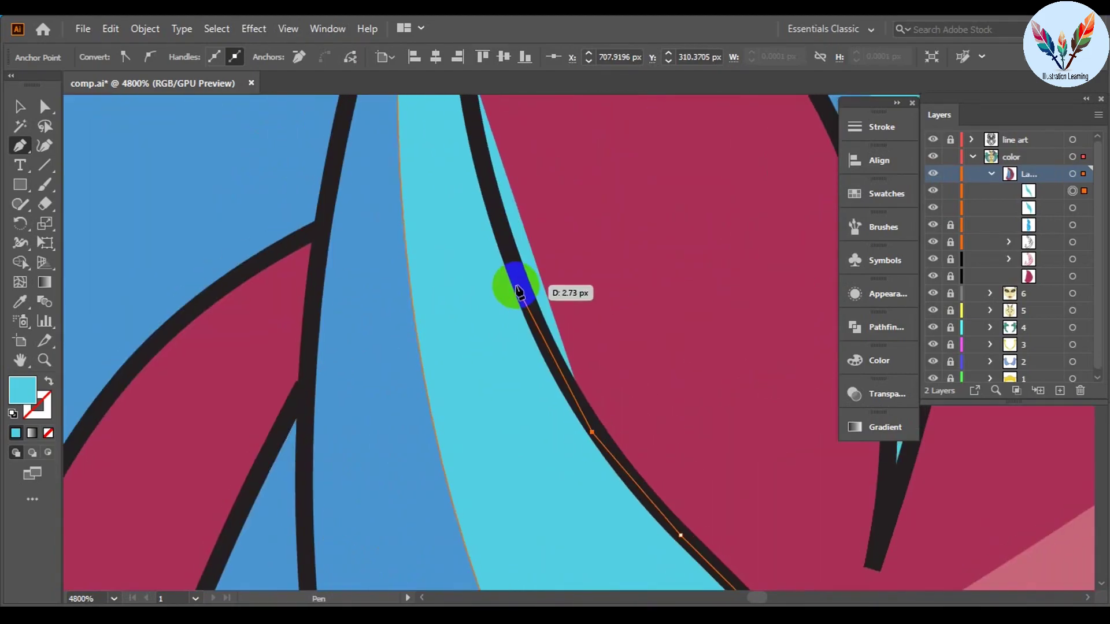
scroll(515, 280, "down", 1)
scroll(520, 347, "down", 1)
left_click_drag(568, 248, 508, 395)
scroll(595, 198, "down", 3)
scroll(595, 185, "down", 2)
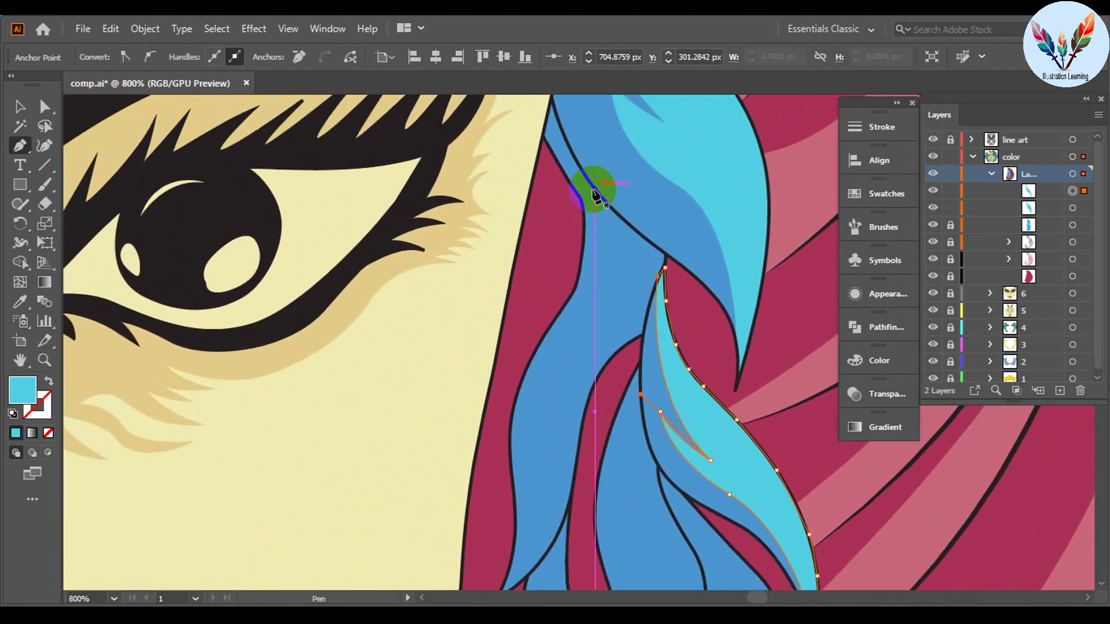
scroll(632, 230, "left", 2)
scroll(576, 496, "up", 3)
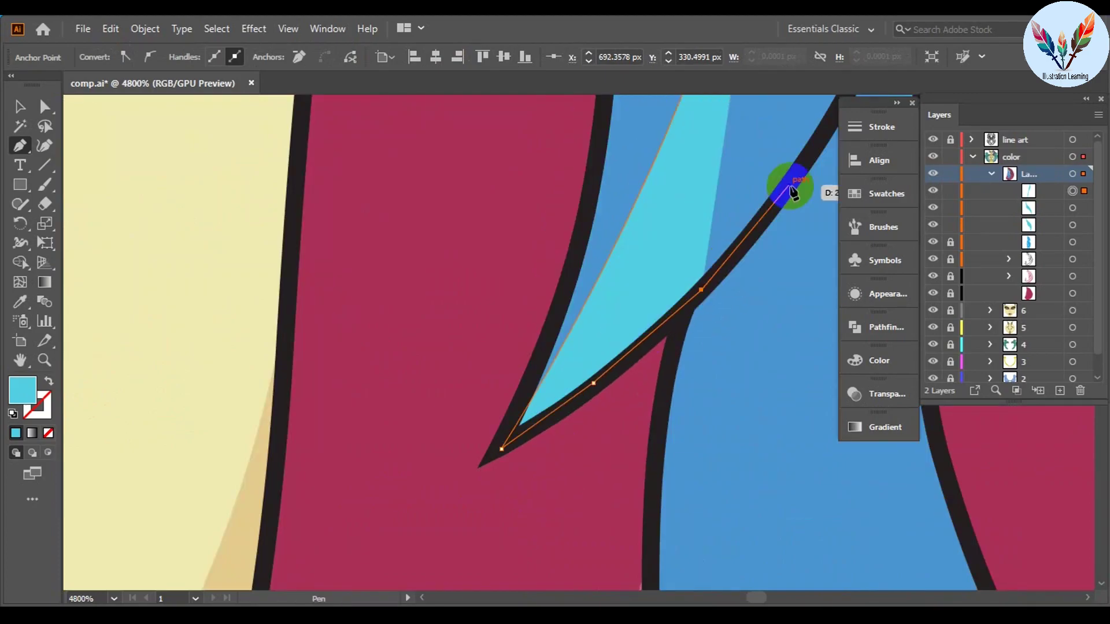
scroll(673, 166, "up", 3)
scroll(622, 458, "left", 2)
scroll(649, 376, "left", 2)
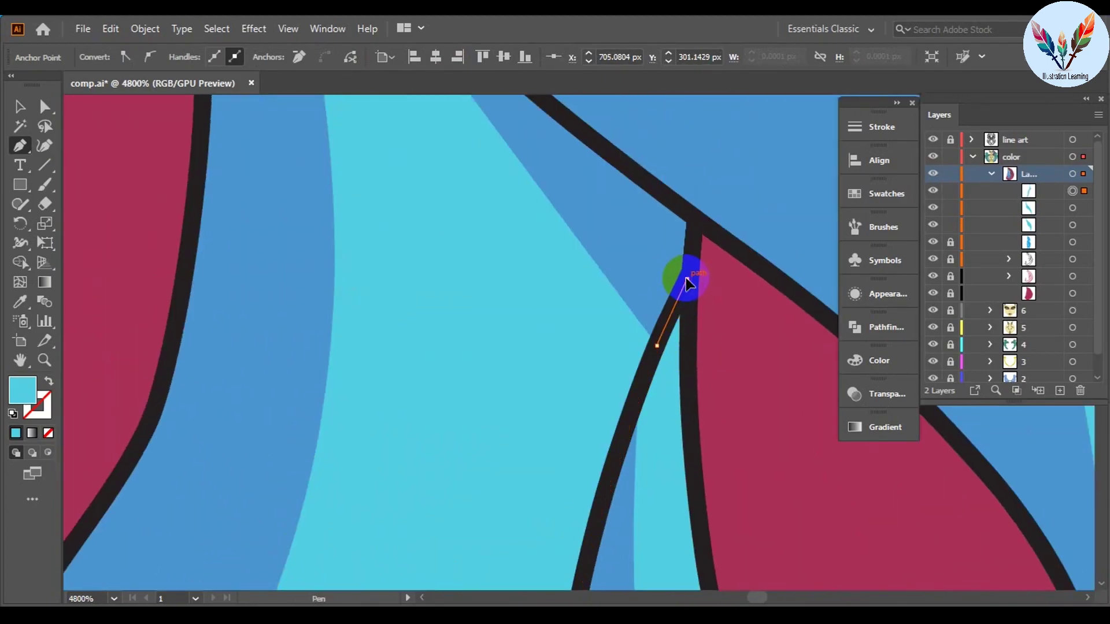
scroll(458, 181, "down", 2)
scroll(595, 372, "down", 2)
scroll(544, 410, "down", 5)
left_click_drag(649, 376, 545, 411)
scroll(544, 410, "up", 3)
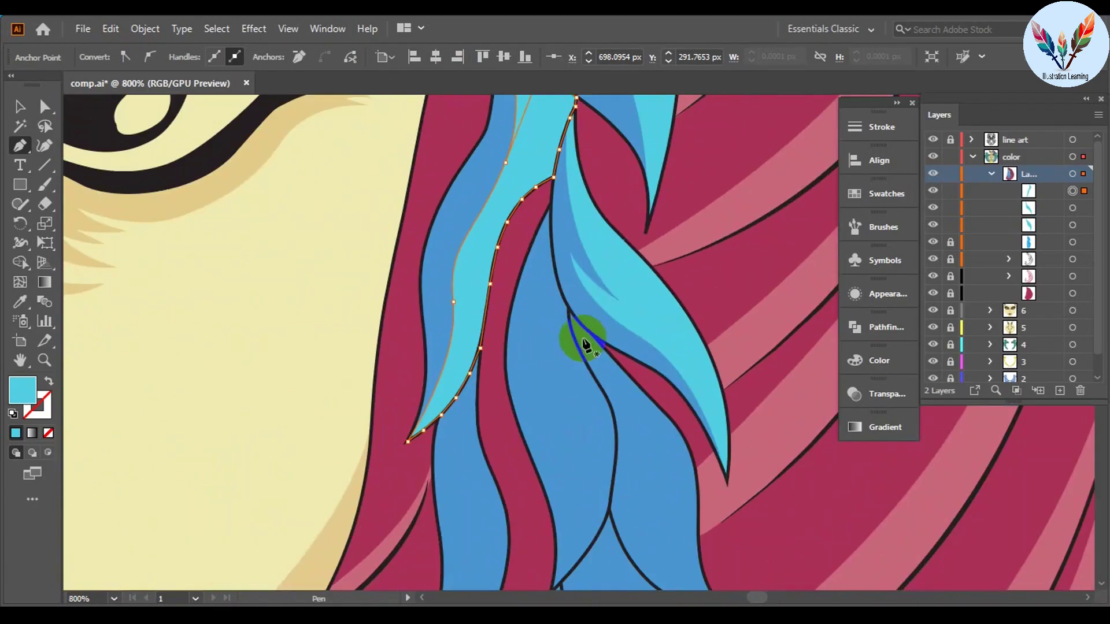
scroll(585, 329, "up", 3)
scroll(608, 260, "down", 3)
Step: Trace the next feather highlight along the dark outline, down to the leaf tip
left_click_drag(563, 350, 605, 433)
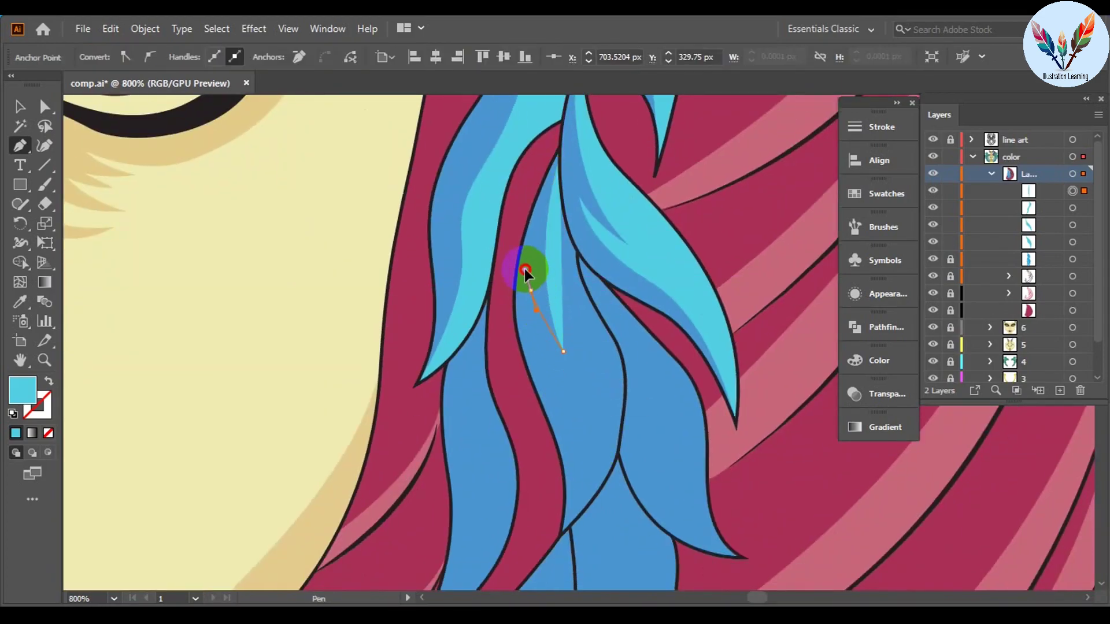
scroll(595, 509, "up", 4)
scroll(624, 317, "left", 2)
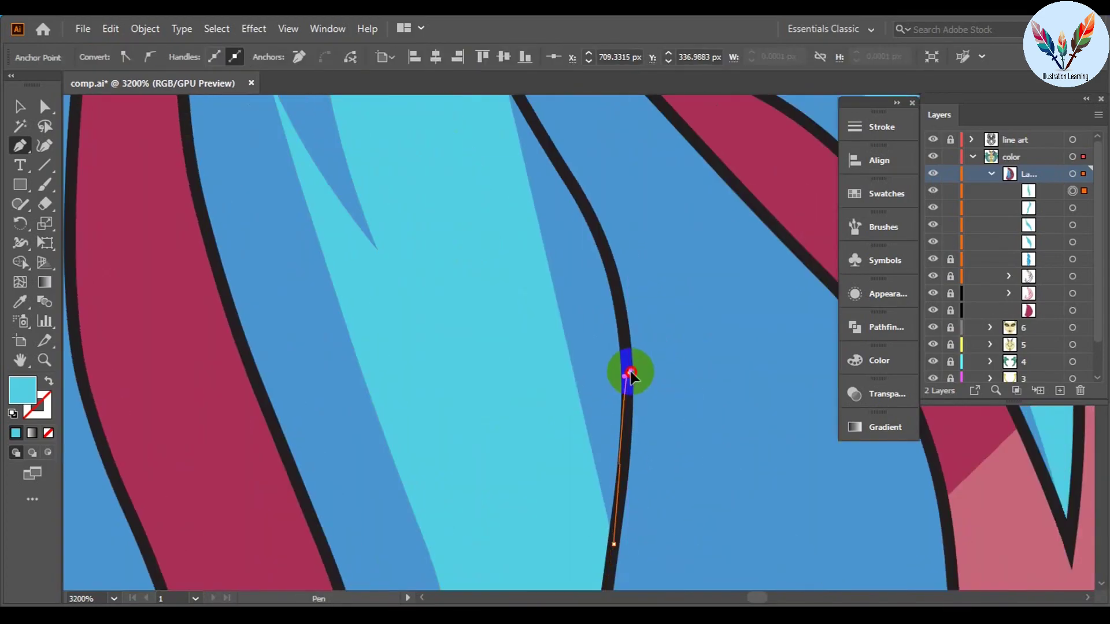
left_click_drag(628, 372, 656, 402)
scroll(614, 266, "down", 2)
scroll(624, 426, "down", 2)
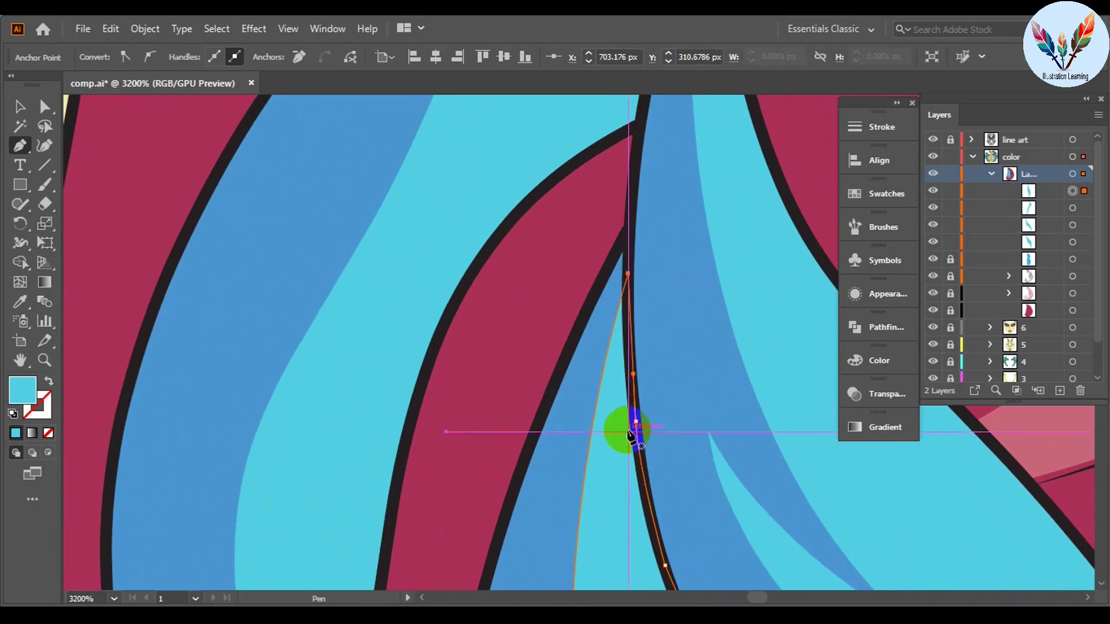
scroll(540, 268, "down", 3)
scroll(563, 257, "up", 3)
scroll(563, 257, "down", 2)
scroll(526, 298, "up", 2)
left_click_drag(563, 258, 578, 474)
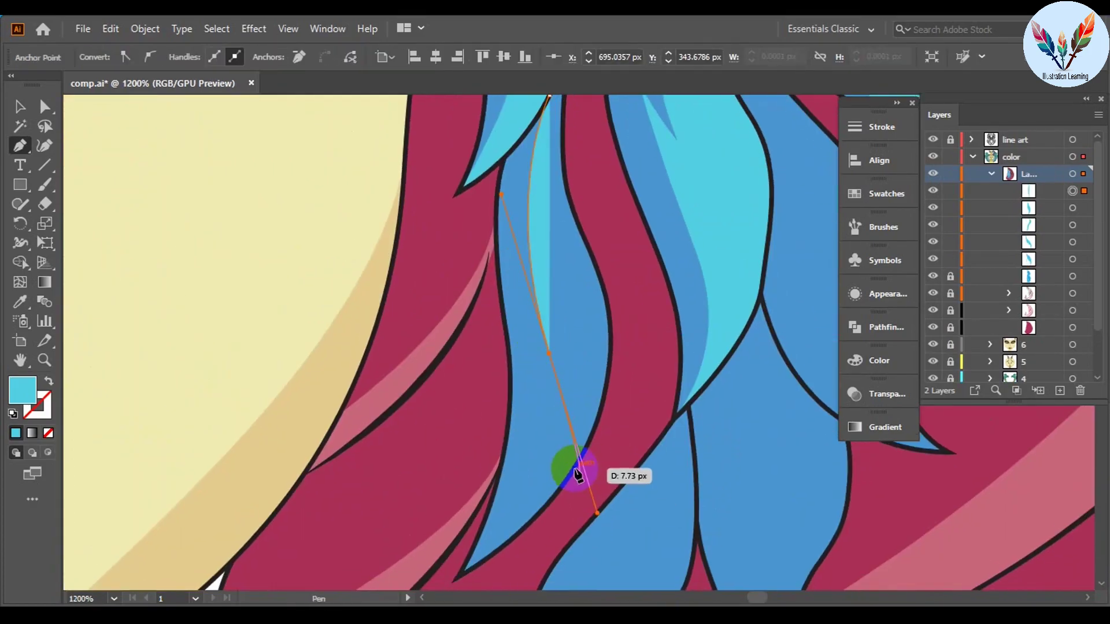
left_click_drag(513, 261, 565, 389)
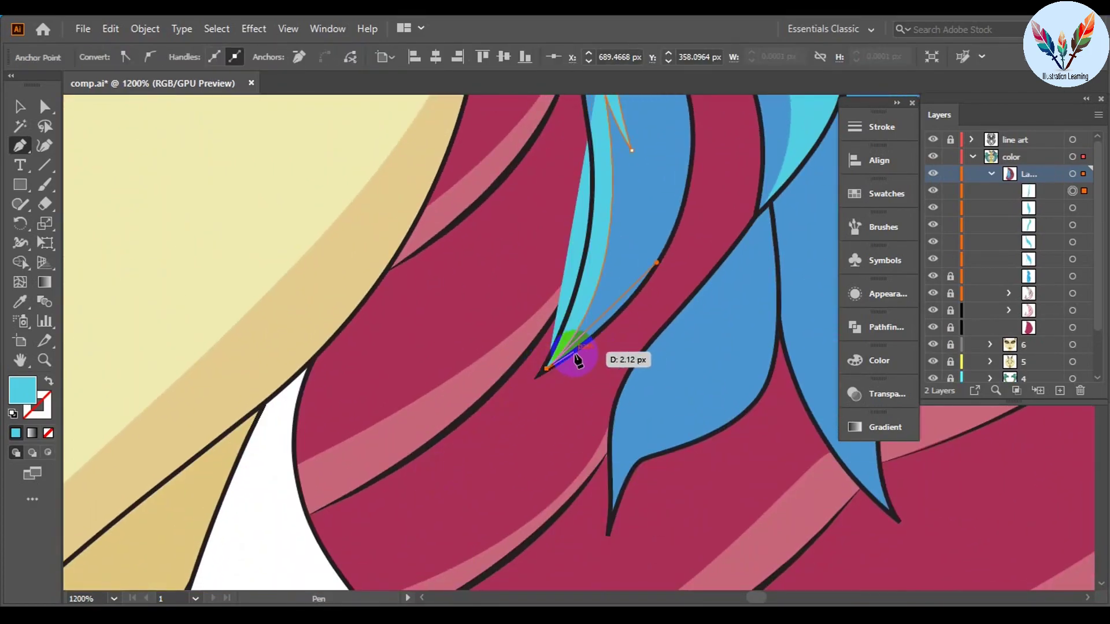
scroll(563, 326, "up", 5)
scroll(564, 325, "down", 1)
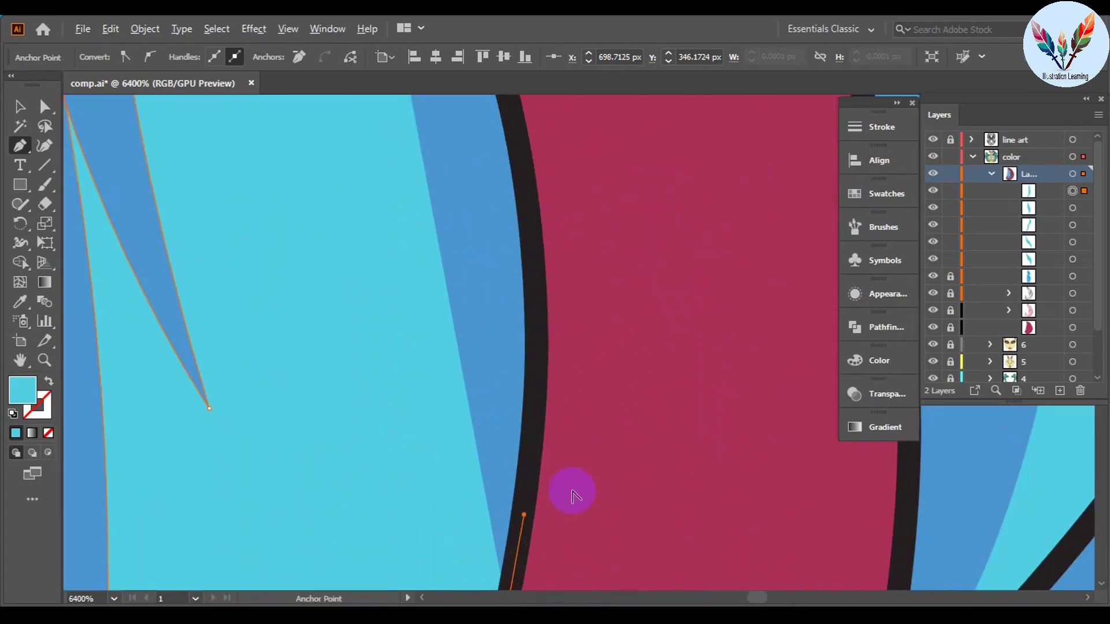
left_click_drag(626, 257, 643, 298)
scroll(682, 289, "down", 1)
scroll(578, 300, "down", 1)
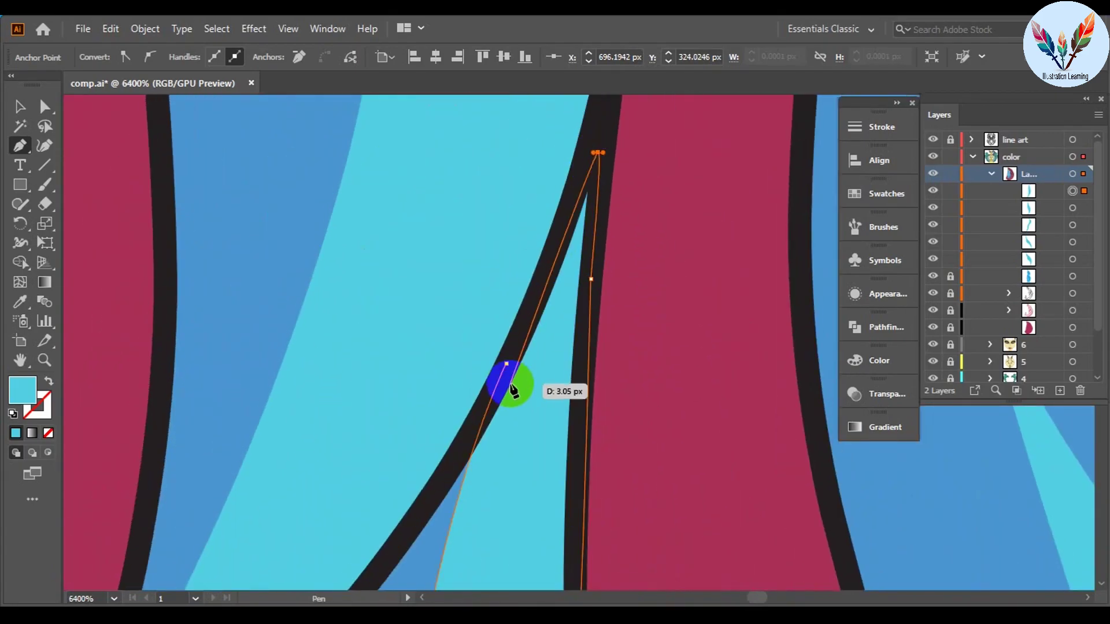
scroll(479, 329, "down", 3)
scroll(435, 407, "up", 6)
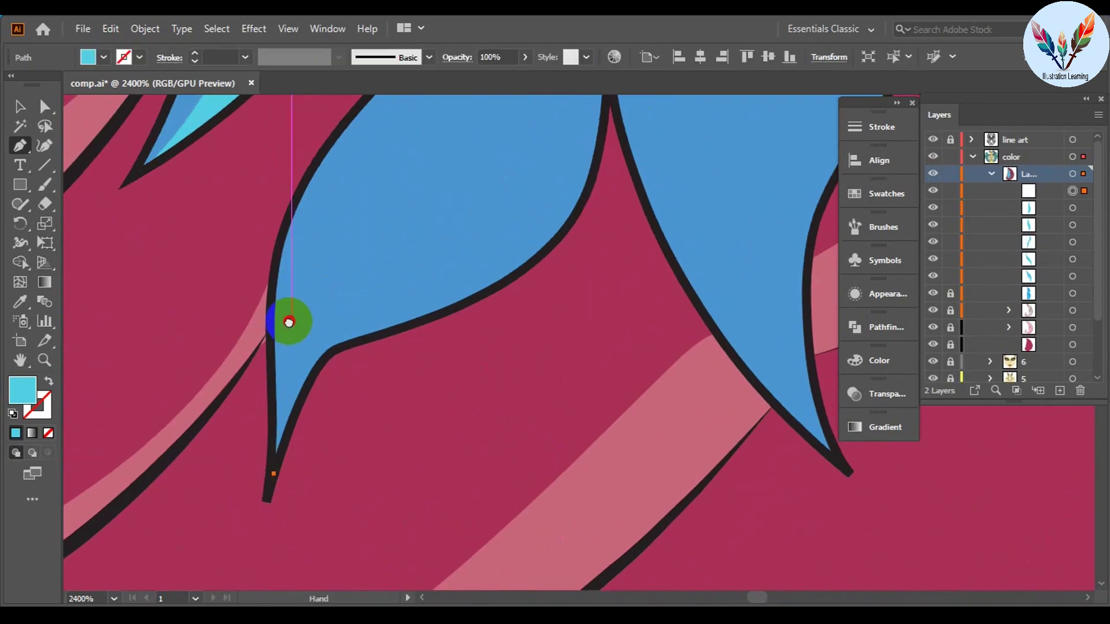
left_click_drag(319, 329, 307, 381)
scroll(565, 322, "down", 2)
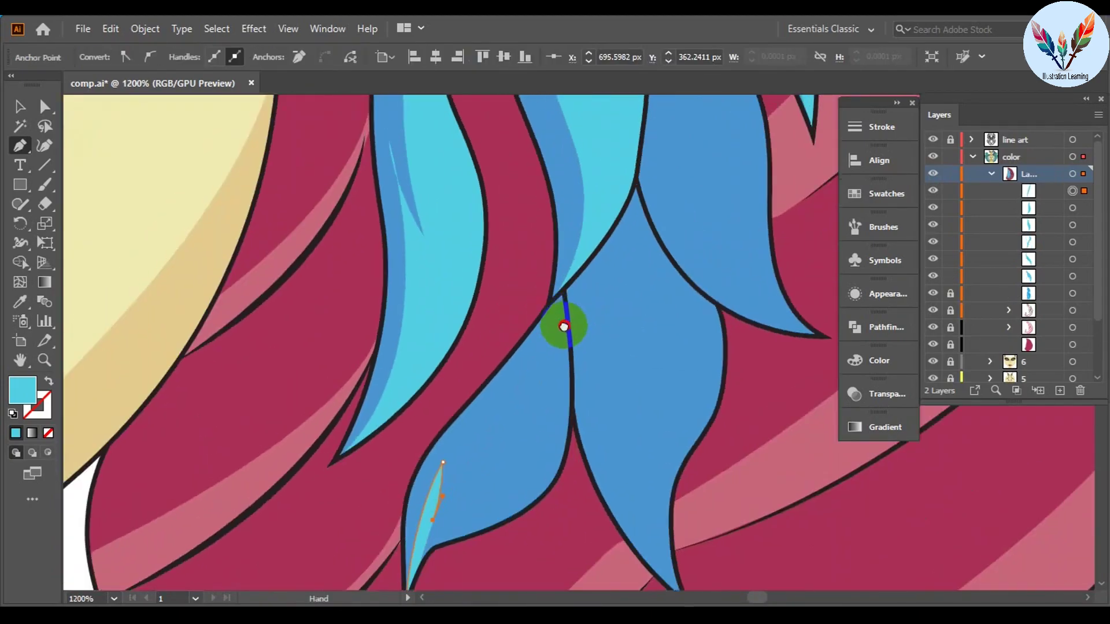
scroll(585, 220, "up", 3)
scroll(641, 360, "down", 5)
scroll(619, 384, "up", 5)
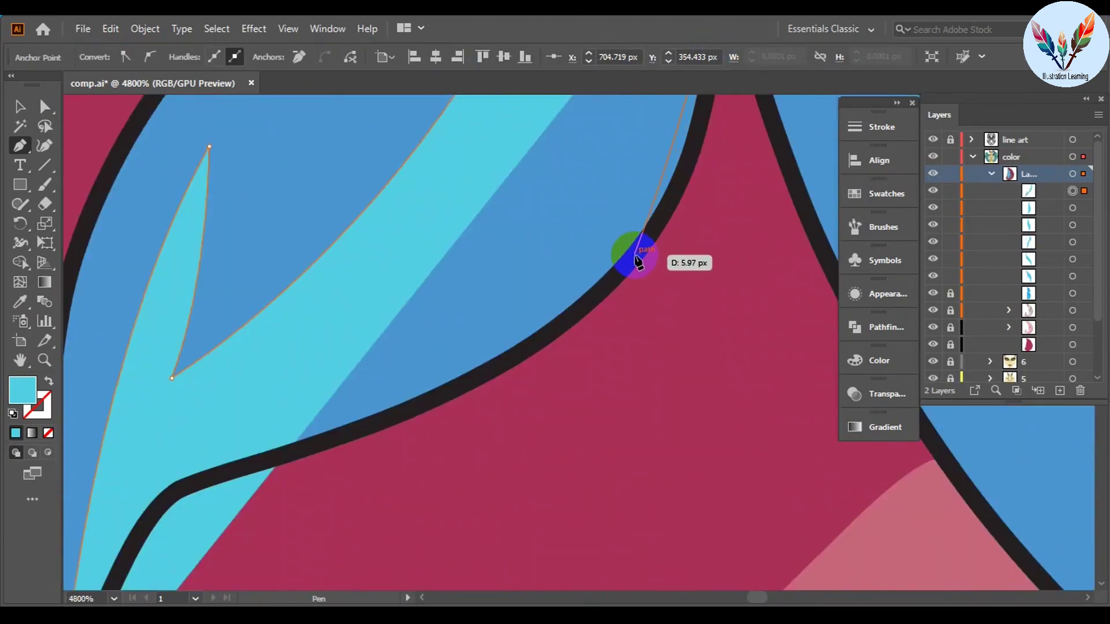
left_click(471, 377)
left_click(324, 337)
scroll(554, 300, "down", 3)
scroll(405, 341, "up", 1)
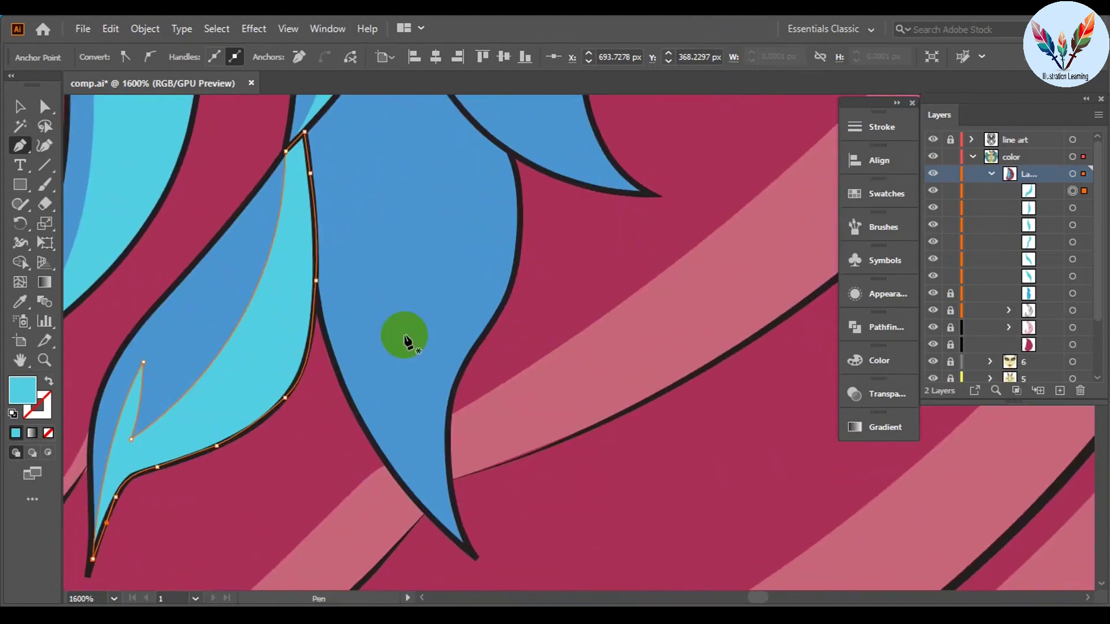
scroll(471, 563, "down", 2)
scroll(416, 262, "down", 2)
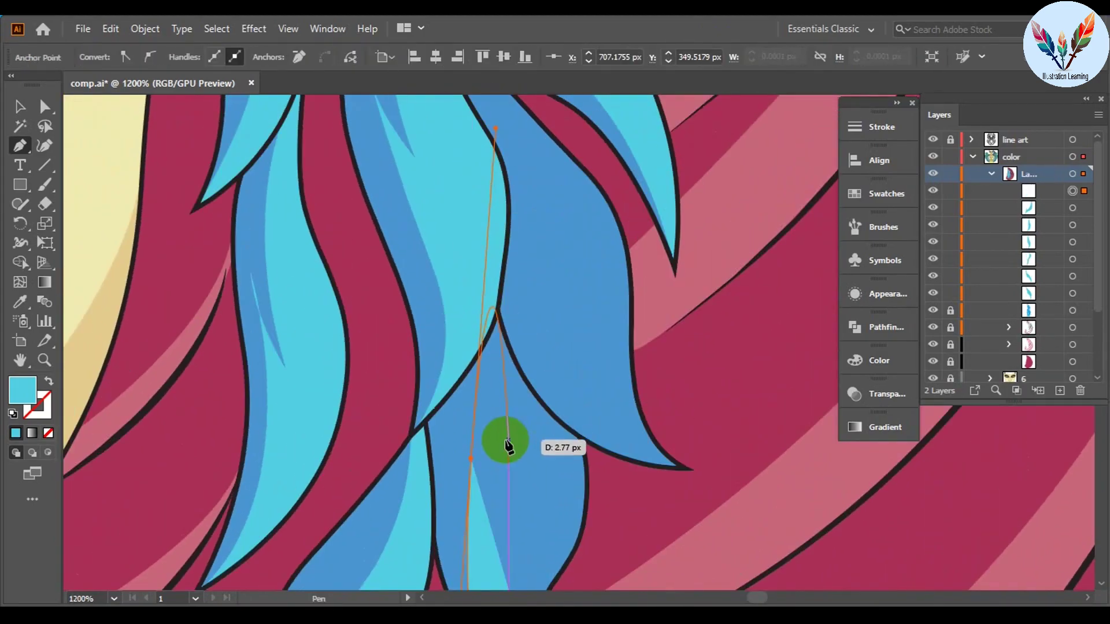
Step: Trace a new highlight along the outline of the lower feather
left_click_drag(503, 441, 487, 364)
scroll(489, 451, "up", 2)
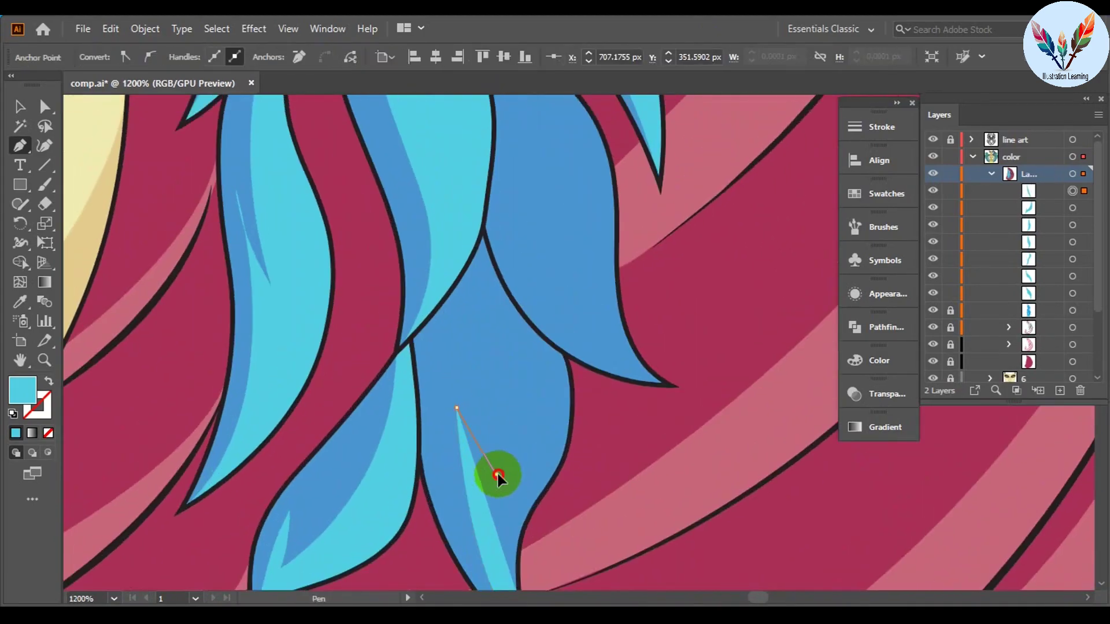
left_click_drag(519, 526, 462, 345)
scroll(434, 330, "up", 2)
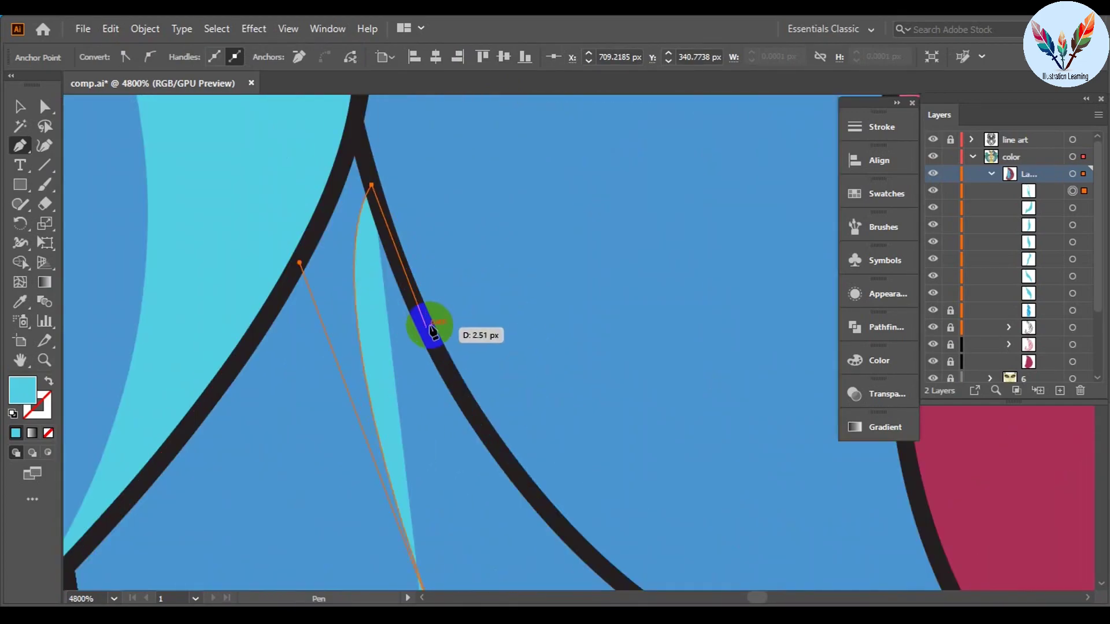
scroll(509, 362, "up", 1)
scroll(565, 315, "up", 1)
left_click_drag(439, 298, 478, 335)
scroll(476, 289, "down", 3)
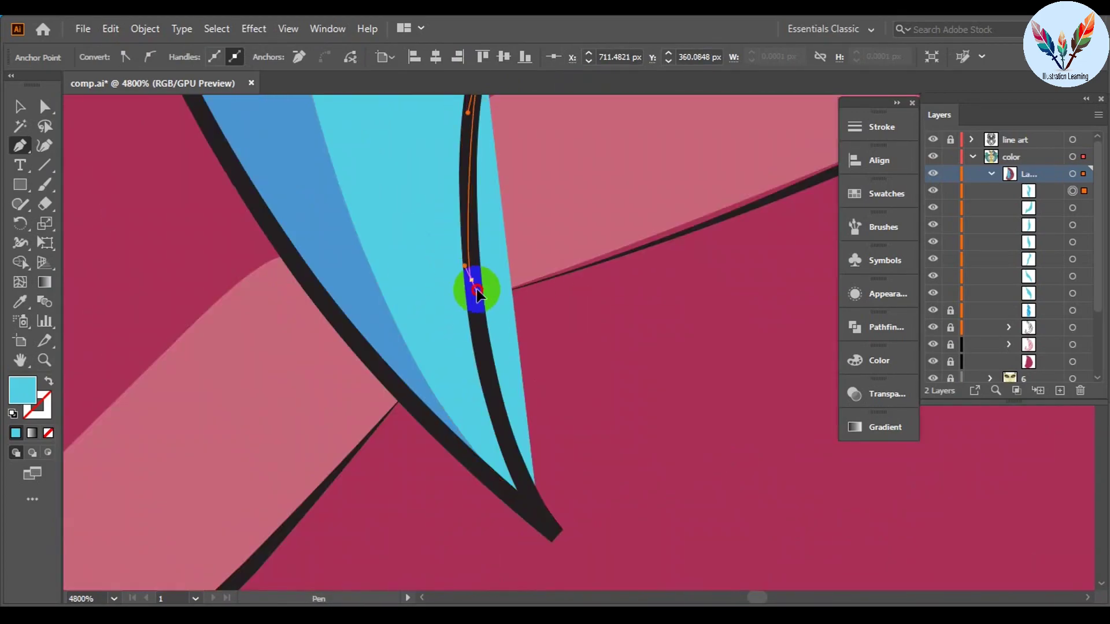
scroll(547, 458, "down", 5)
scroll(475, 297, "up", 3)
scroll(451, 232, "up", 2)
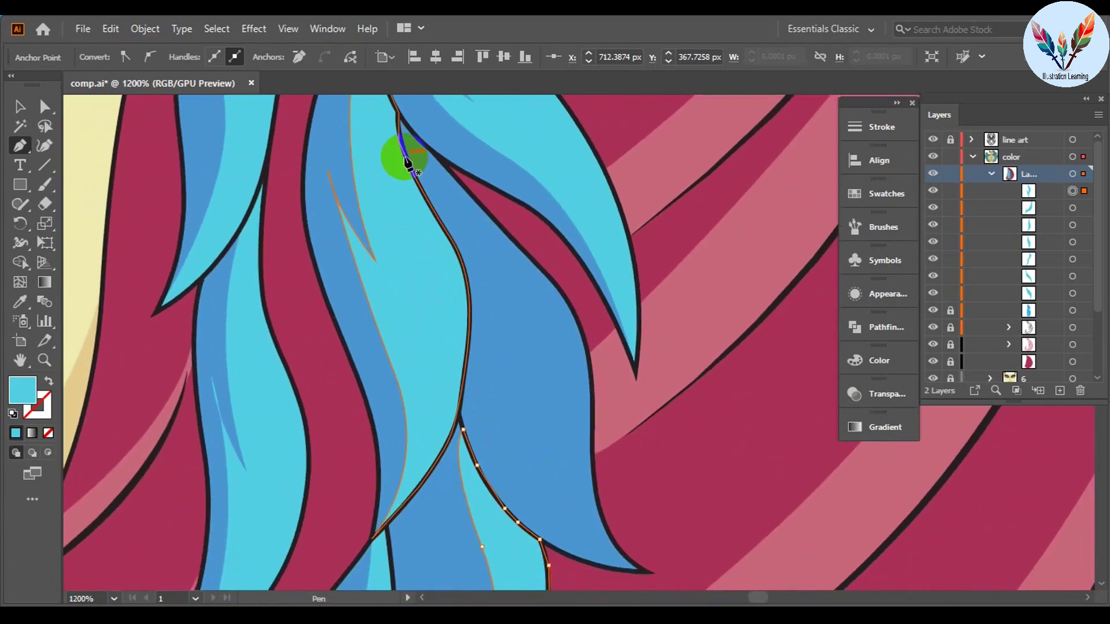
Step: Trace the last feather highlight from the leaf top and close the path for a light blue fill
left_click(402, 151)
mouse_move(566, 474)
left_mouse_down()
mouse_move(488, 285)
mouse_move(484, 218)
left_mouse_up()
scroll(574, 429, "up", 3)
scroll(577, 426, "up", 2)
scroll(434, 240, "up", 3)
scroll(409, 218, "up", 3)
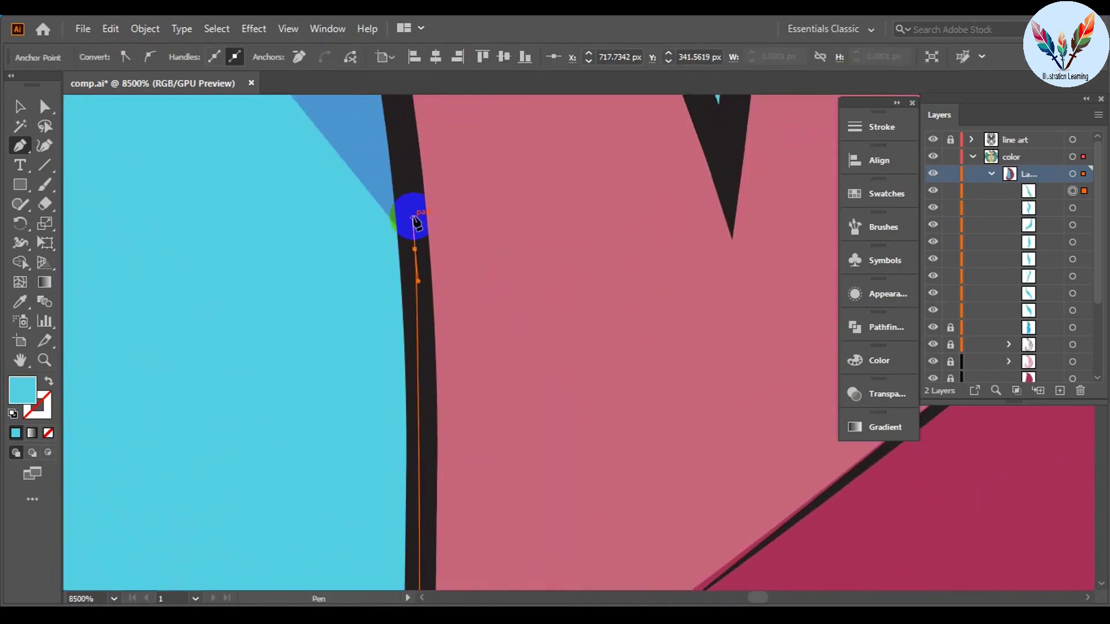
scroll(570, 199, "up", 3)
scroll(556, 268, "down", 1)
left_click_drag(557, 268, 469, 180)
scroll(469, 180, "up", 3)
left_click(485, 471)
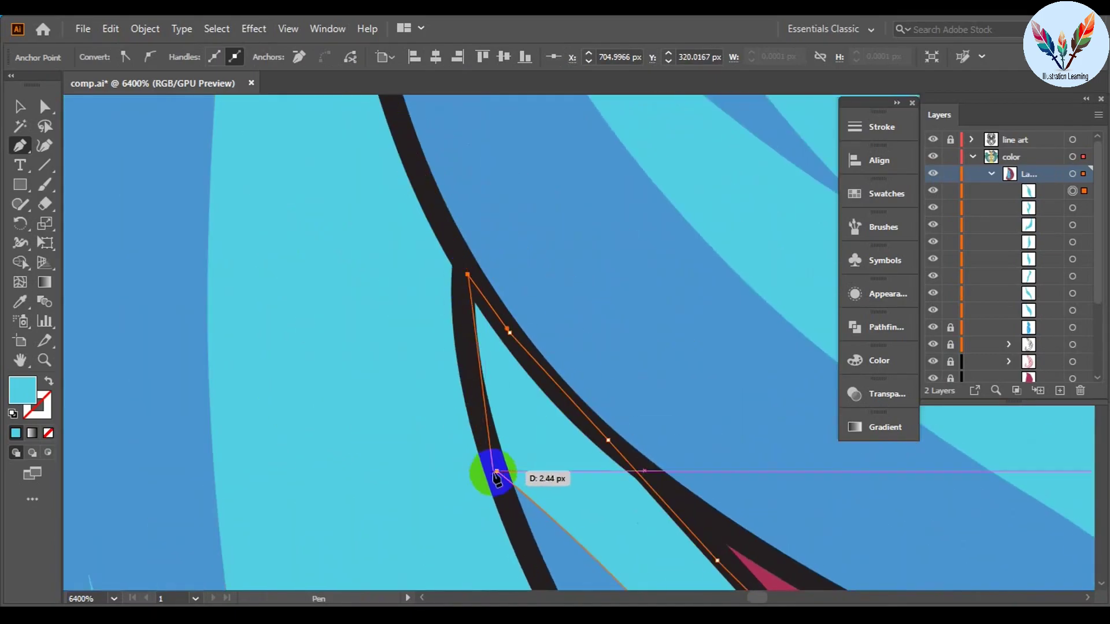
scroll(485, 470, "down", 10)
key("v")
left_click(648, 425)
left_click(878, 360)
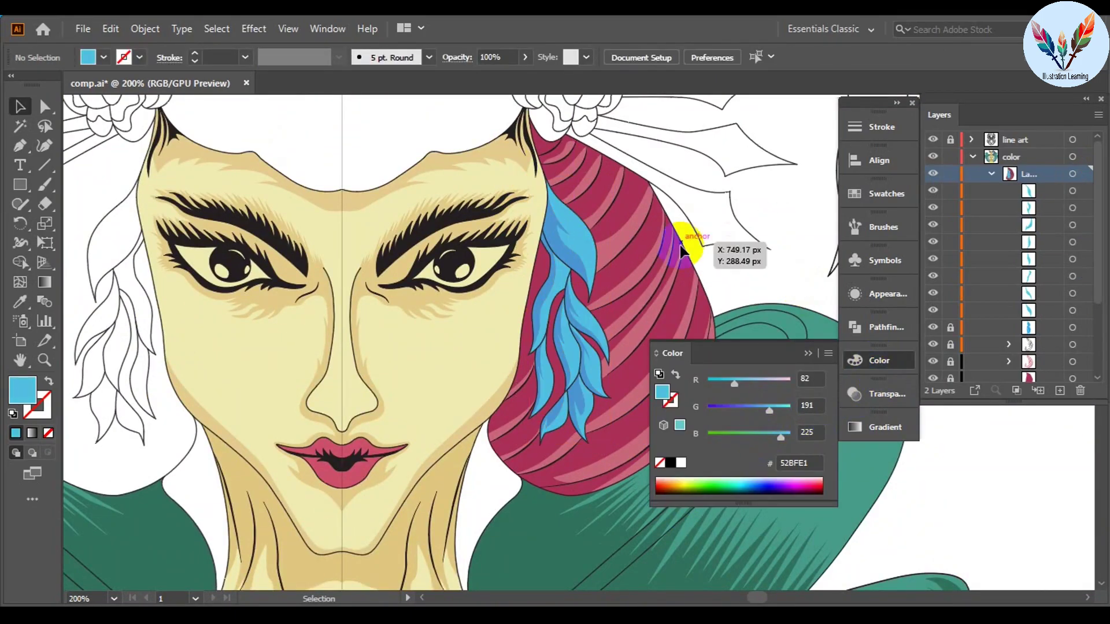
Step: Group the blue feather highlight shapes together
scroll(674, 249, "down", 2)
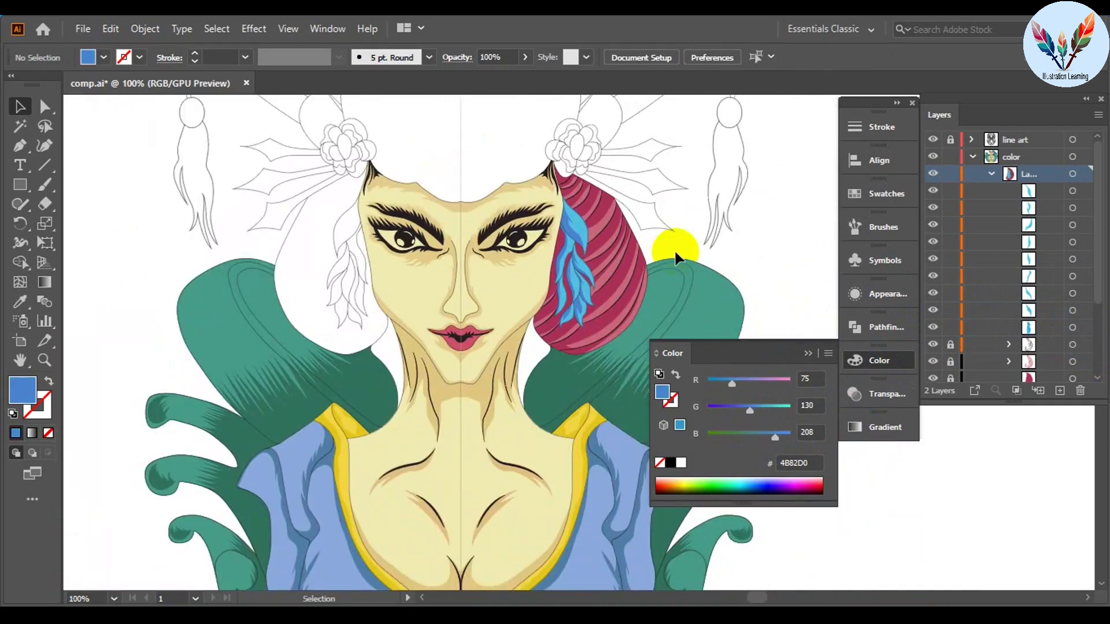
scroll(674, 248, "up", 1)
left_click(950, 327)
key("ctrl+a")
left_click(789, 300)
scroll(797, 324, "down", 2)
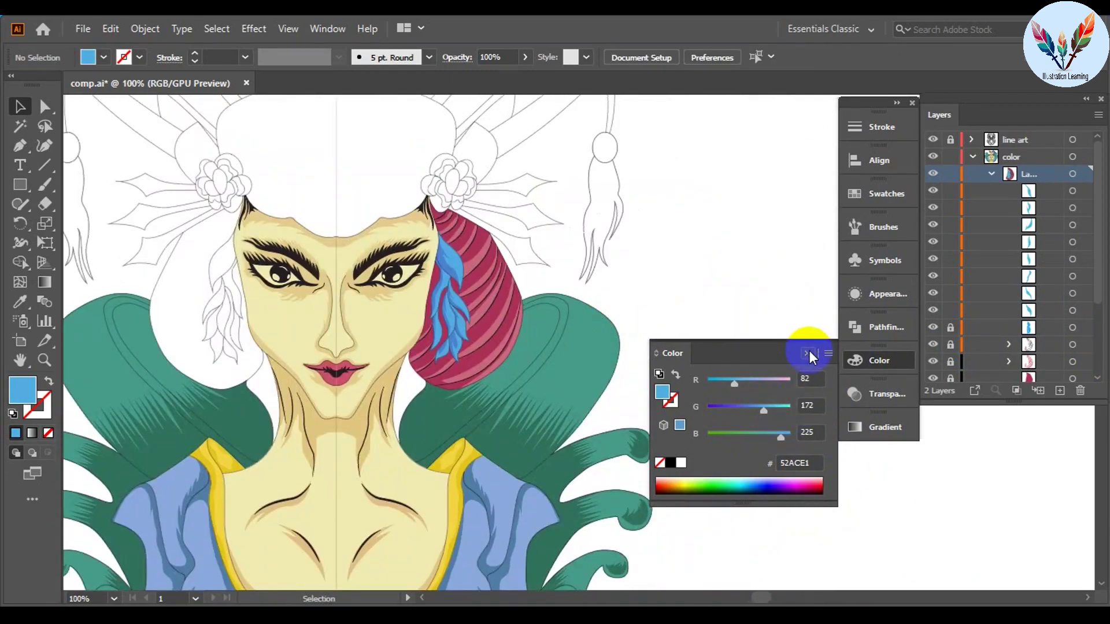
left_click(808, 353)
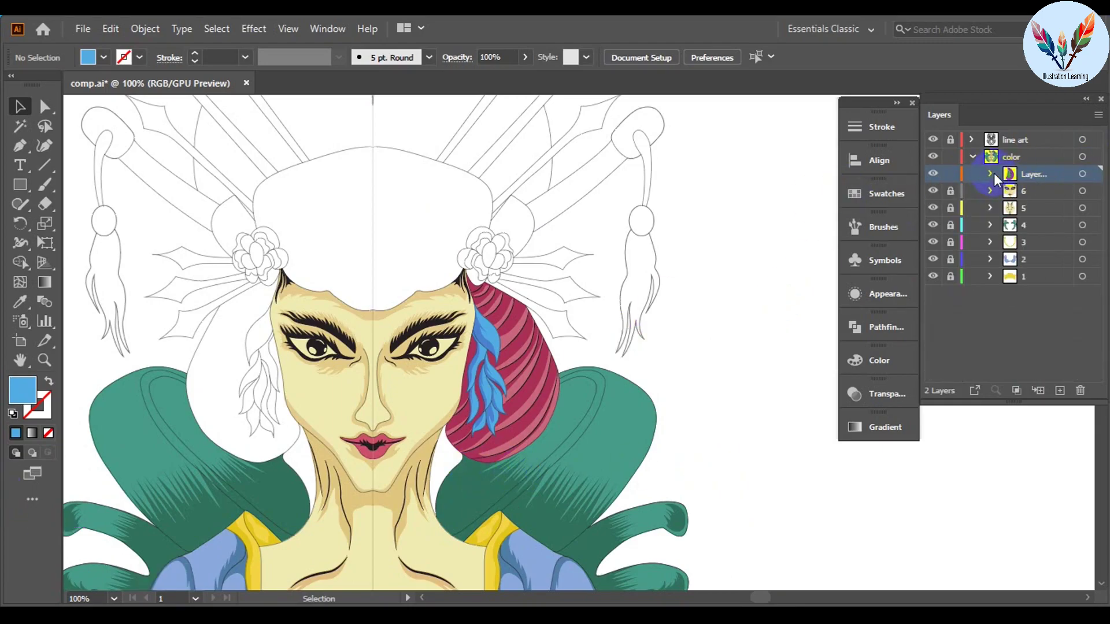
Step: Gather the cap and feather pieces into one sublayer
left_click(990, 173)
scroll(635, 377, "up", 1)
left_click(686, 405)
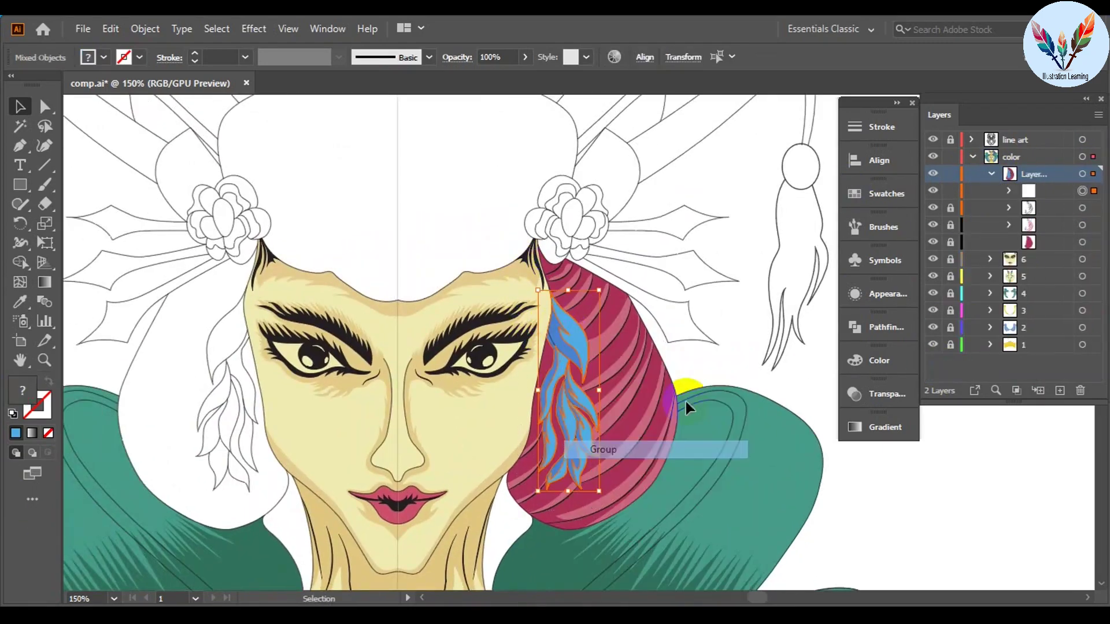
left_click(648, 346)
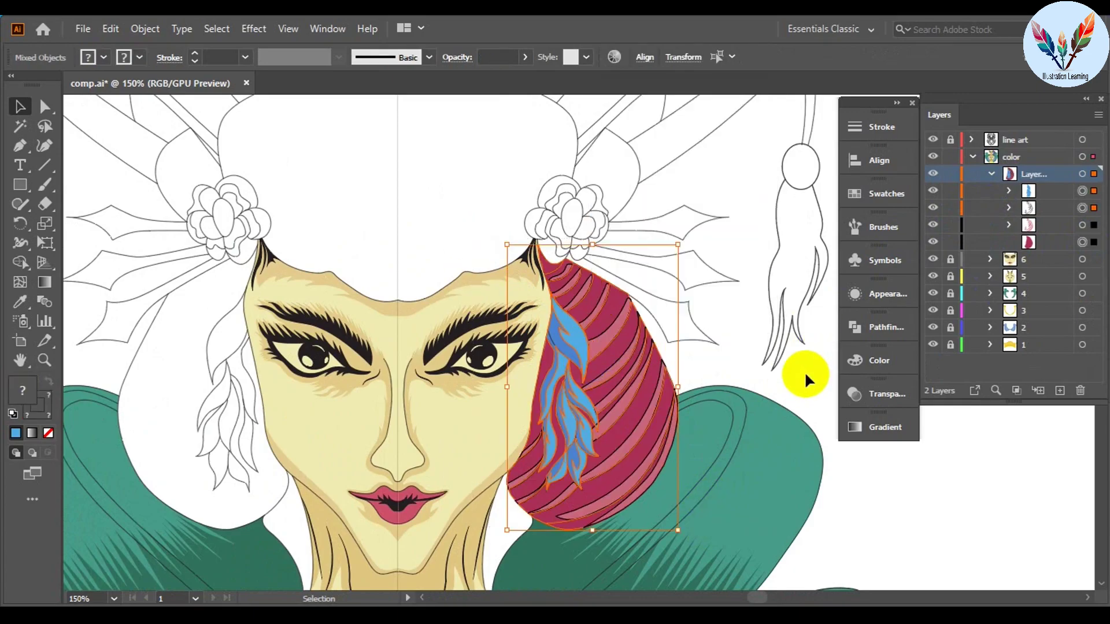
left_click(805, 371)
scroll(805, 372, "down", 2)
left_click(990, 173)
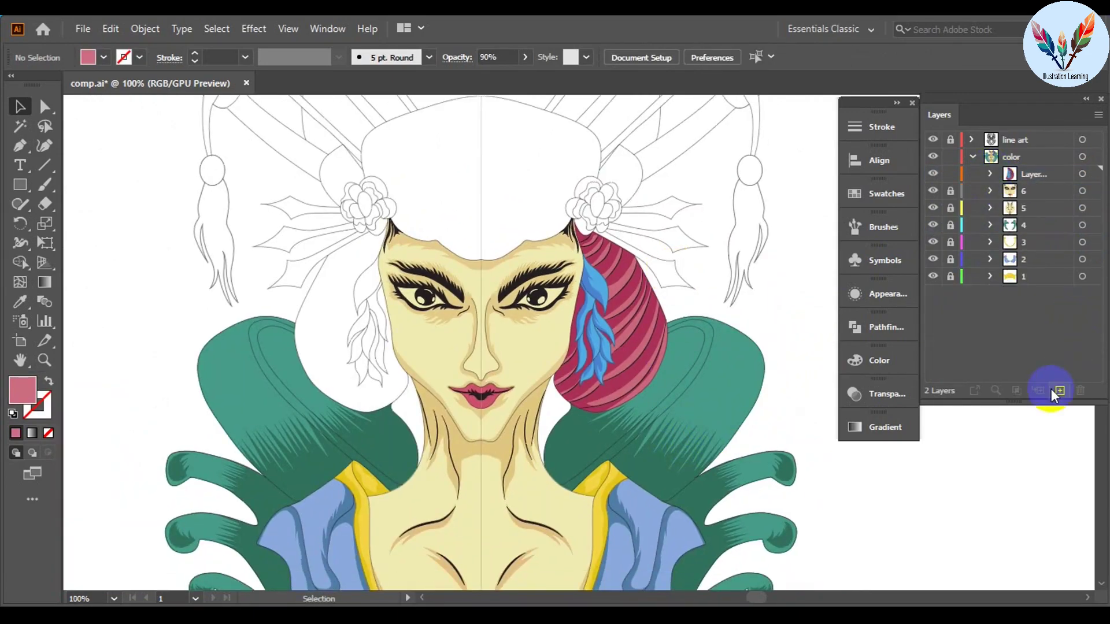
left_click(1027, 396)
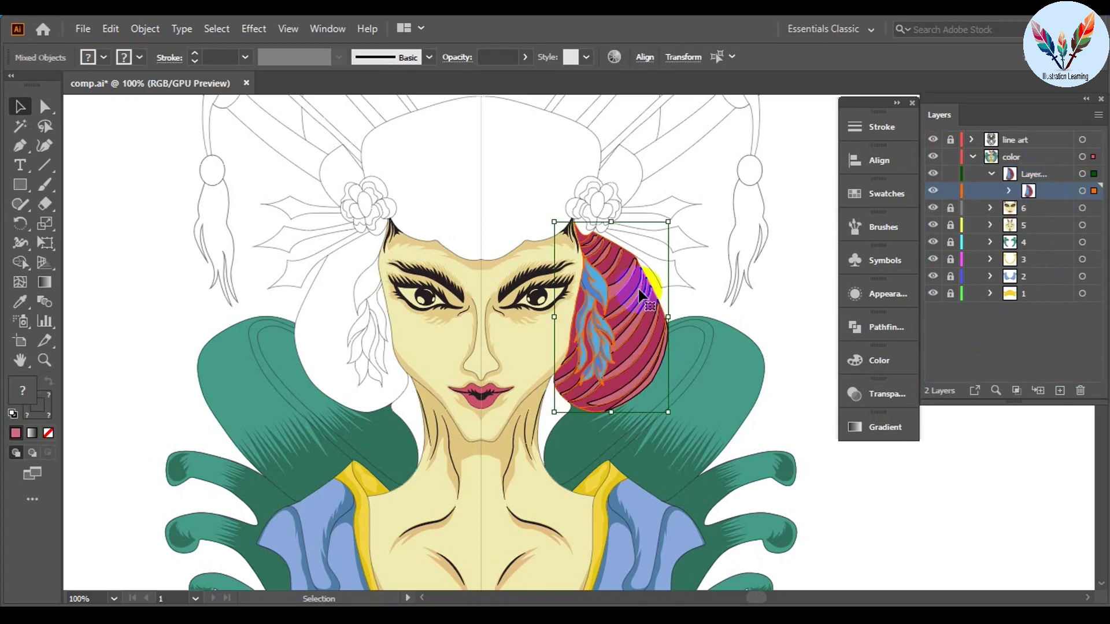
Step: Copy the cap to the left side, reflect it horizontally, and align it against the head
left_click_drag(640, 298, 347, 297)
right_click(366, 301)
left_click(656, 404)
key("Return")
scroll(349, 415, "up", 3)
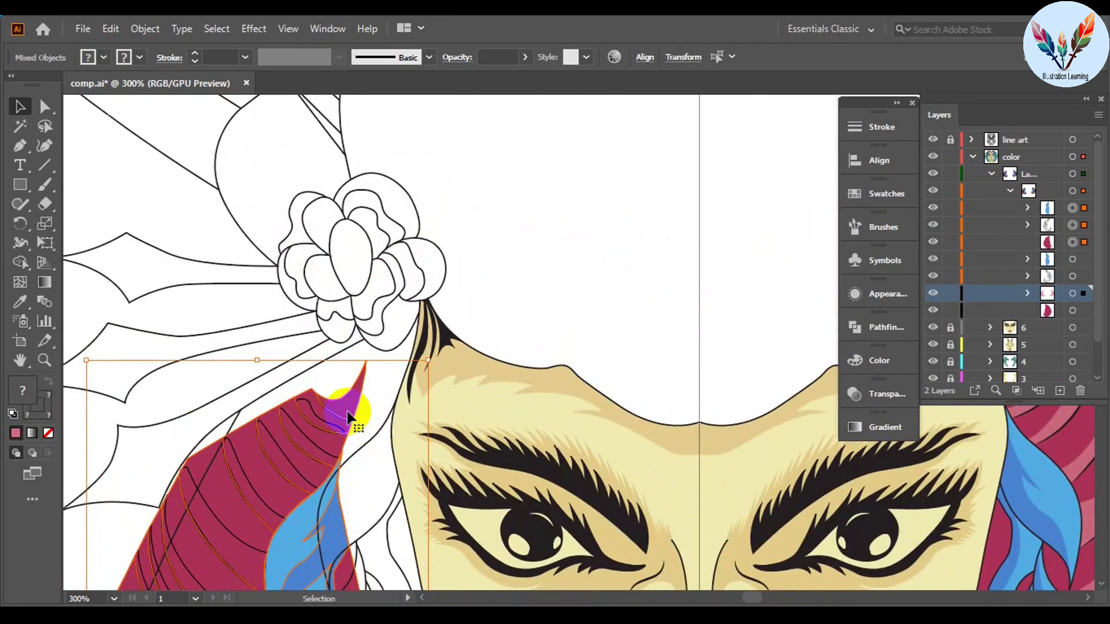
left_click_drag(349, 416, 389, 359)
scroll(391, 253, "up", 10)
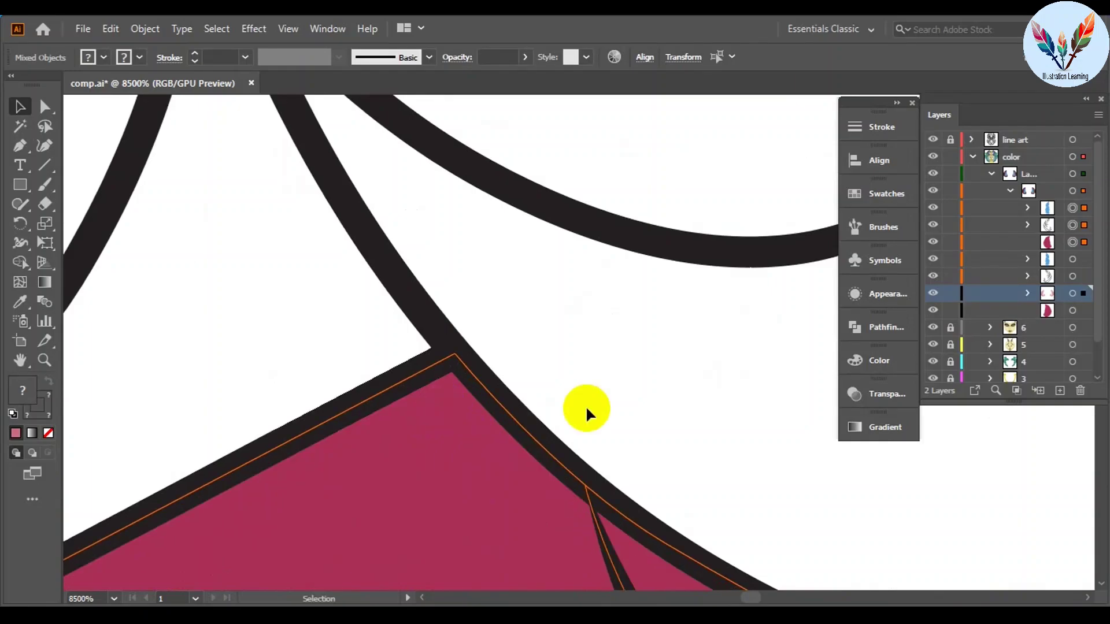
key("ctrl+1")
left_click(805, 483)
Step: Rename the cap layer to 7, lock it, and save the file
type("7")
key("Return")
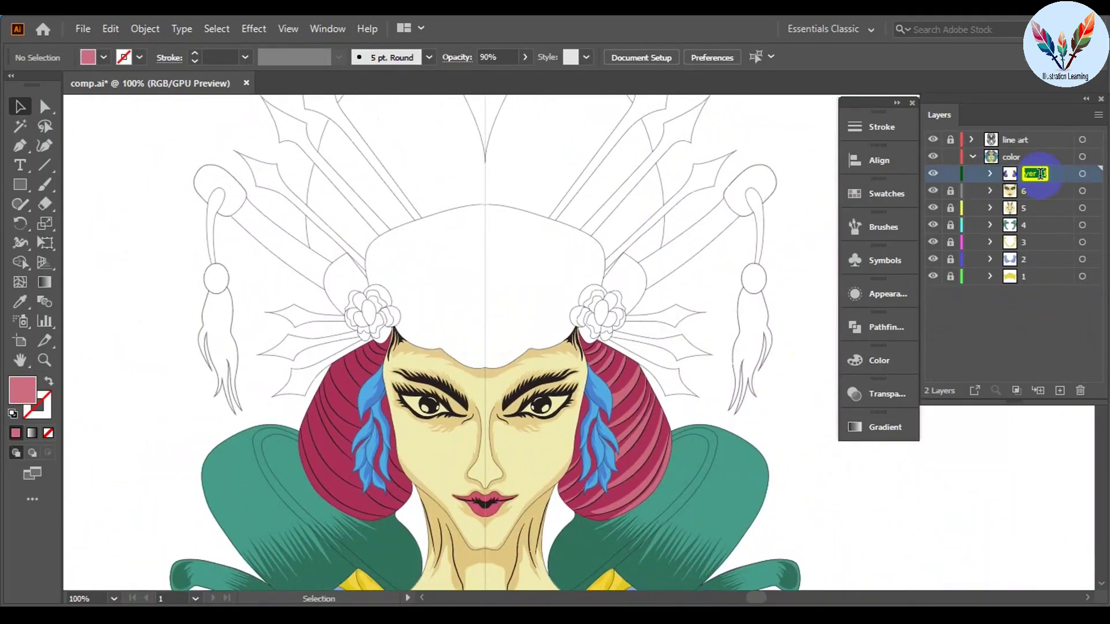
left_click(950, 173)
key("ctrl+minus")
key("ctrl+minus")
key("ctrl+s")
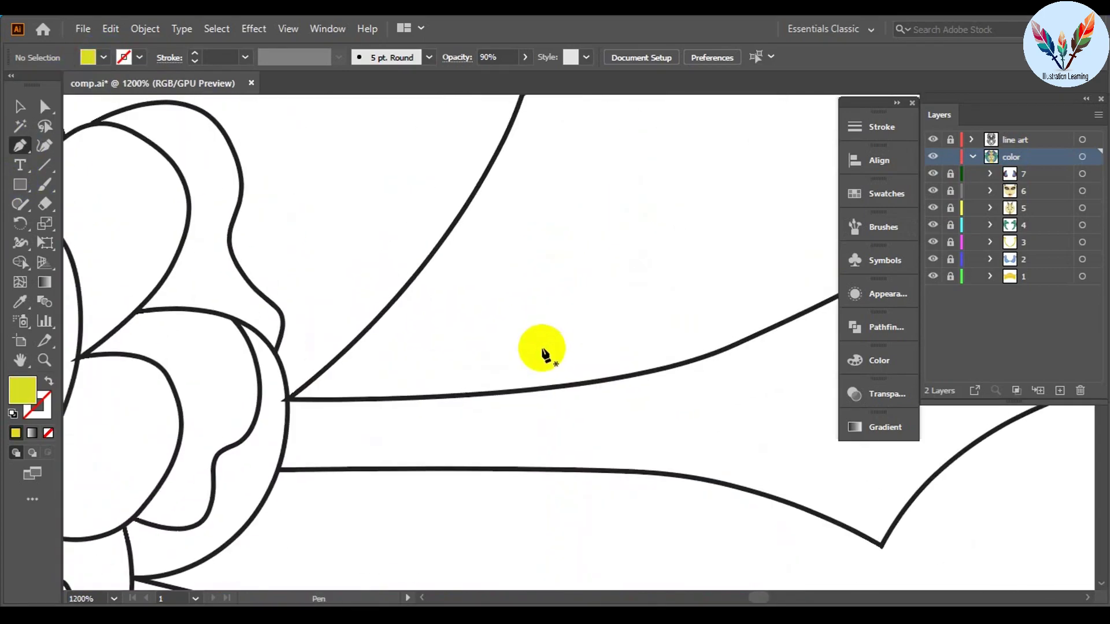
Step: Finish tracing the spike shape along the headdress outline
scroll(591, 398, "up", 2)
scroll(772, 446, "up", 1)
scroll(434, 416, "up", 1)
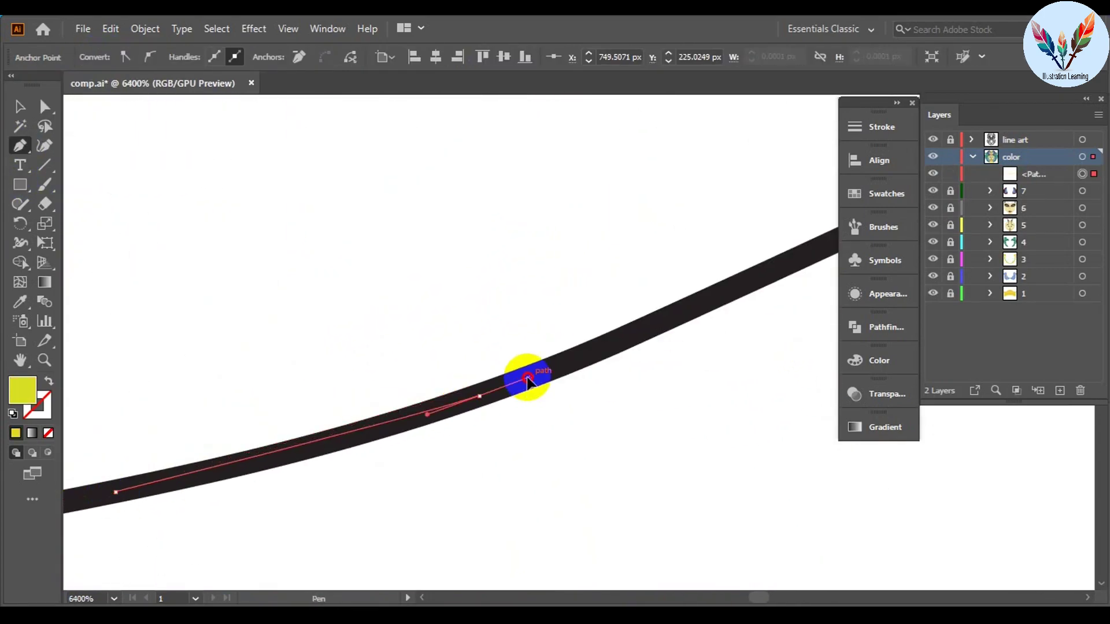
scroll(526, 379, "up", 1)
left_click(656, 403)
left_click(153, 309)
left_click(601, 379)
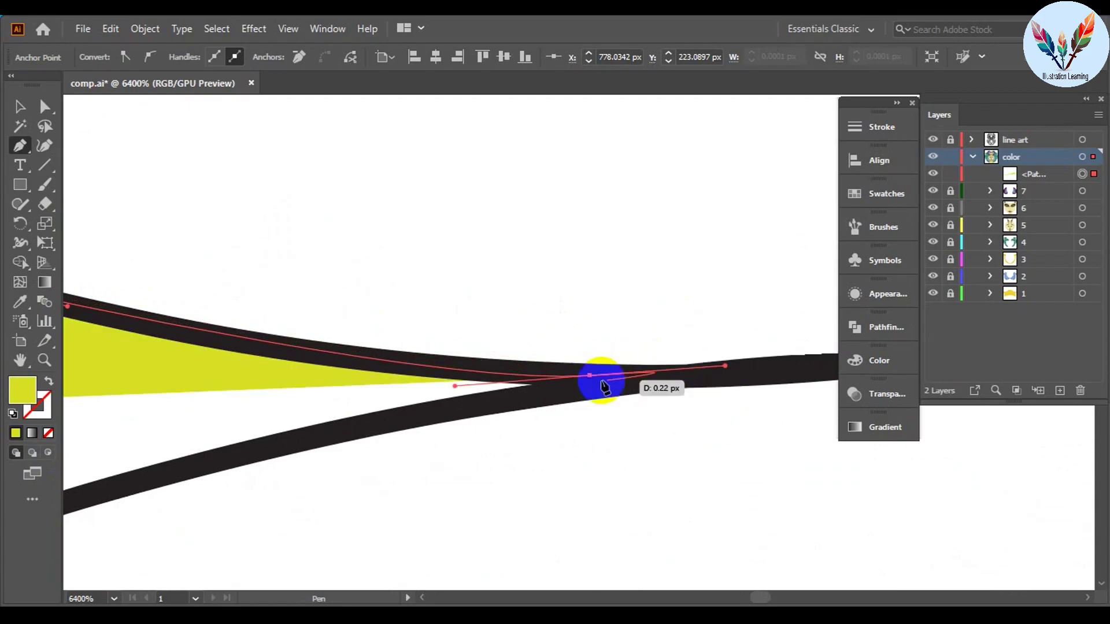
left_click(414, 237)
left_click(323, 273)
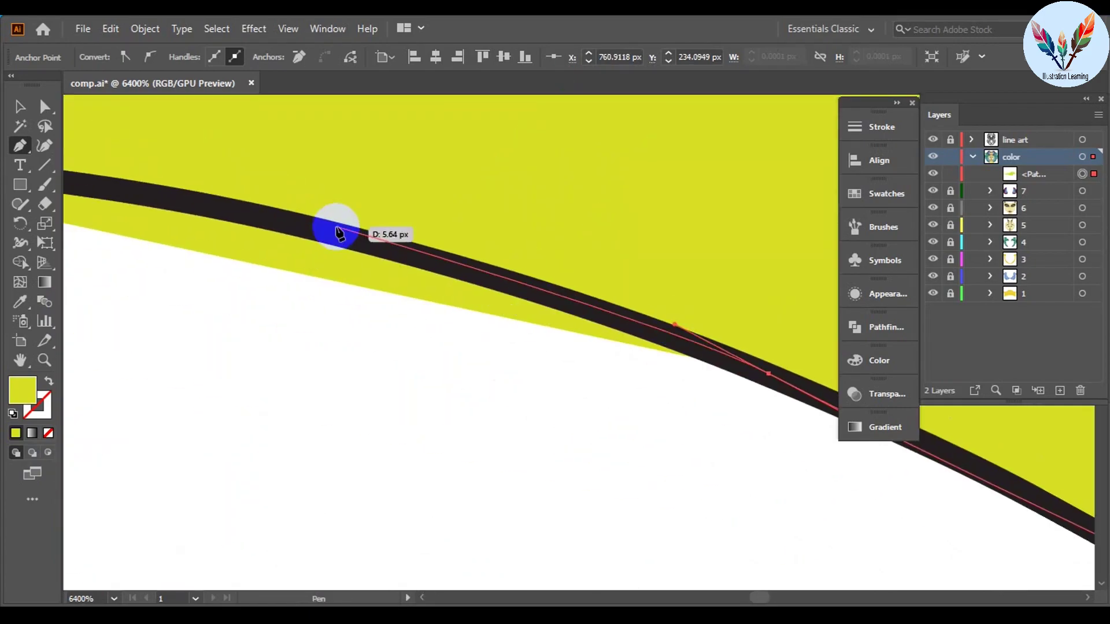
left_click_drag(340, 231, 308, 214)
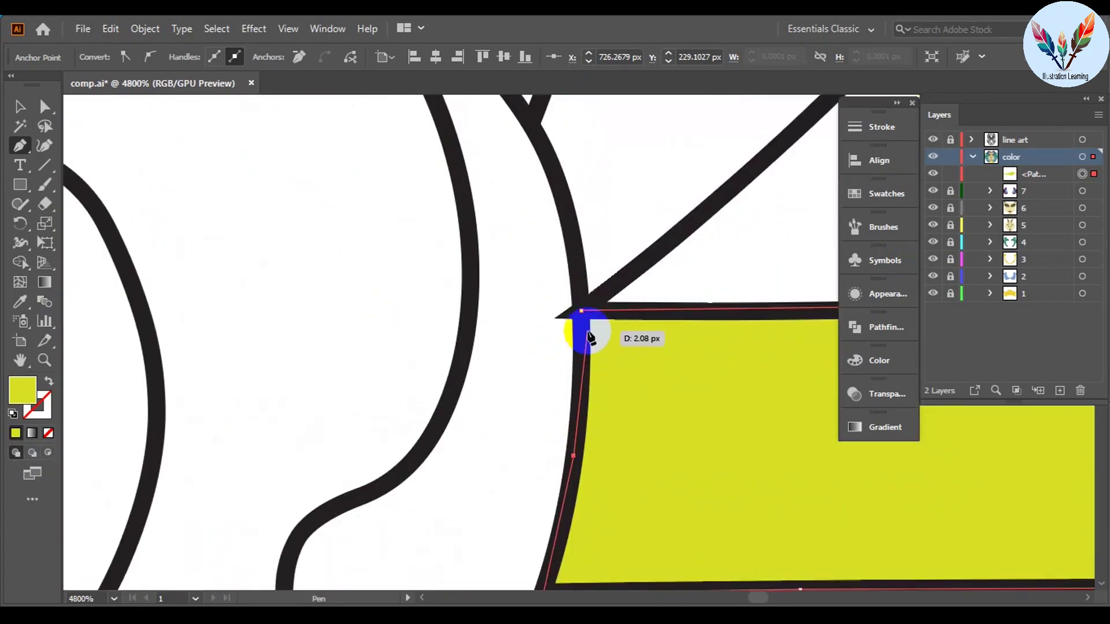
scroll(511, 361, "down", 5)
key("Escape")
key("v")
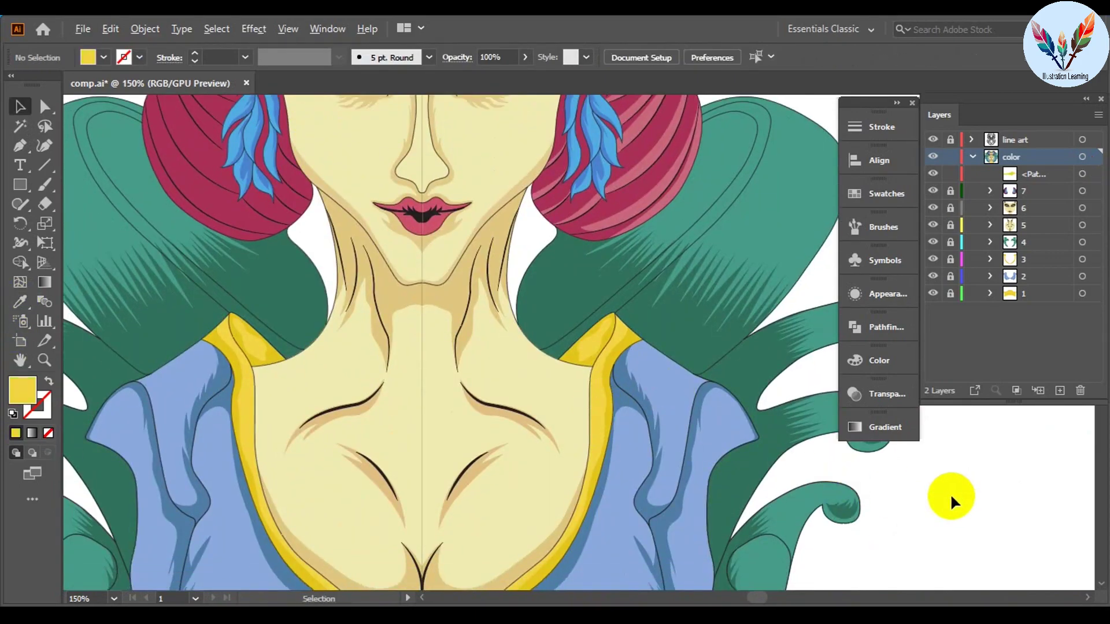
Step: Give the newly drawn spike the collar's gold colour using the Eyedropper
scroll(948, 494, "down", 3, "alt")
scroll(499, 395, "up", 4, "alt")
scroll(539, 264, "down", 4, "alt")
left_click(540, 265)
left_click(20, 301)
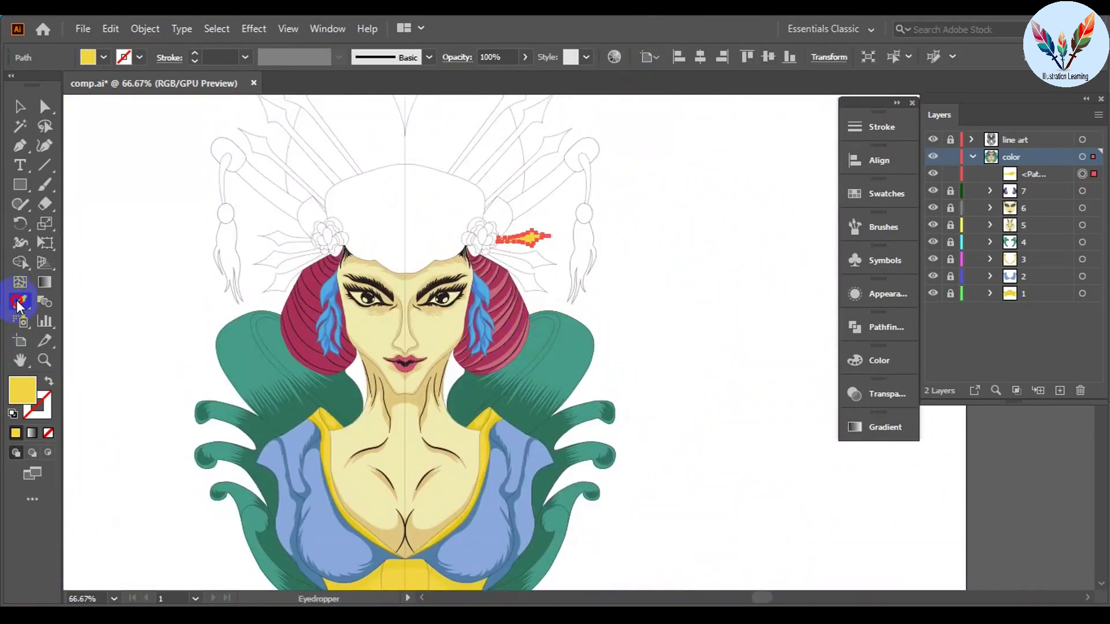
scroll(475, 448, "up", 4, "alt")
left_click(473, 445)
scroll(511, 433, "down", 4, "alt")
scroll(594, 199, "up", 5, "alt")
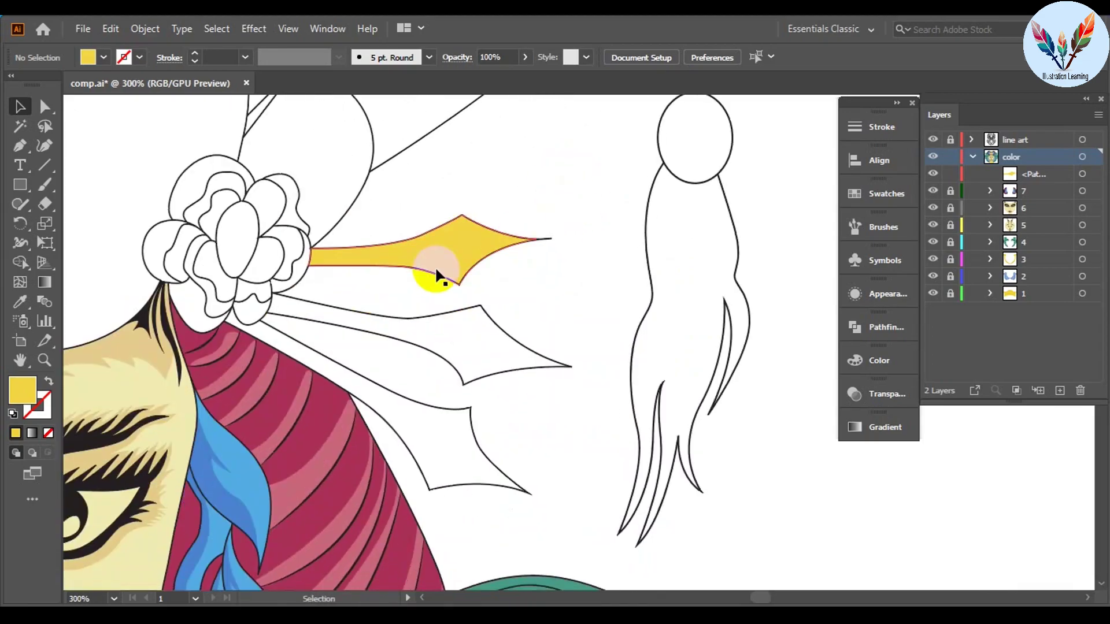
Step: Pen-trace the next feather's outline with curved segments and close it on its start anchor
key("p")
scroll(435, 278, "up", 5, "alt")
left_click(178, 193)
left_click(542, 327)
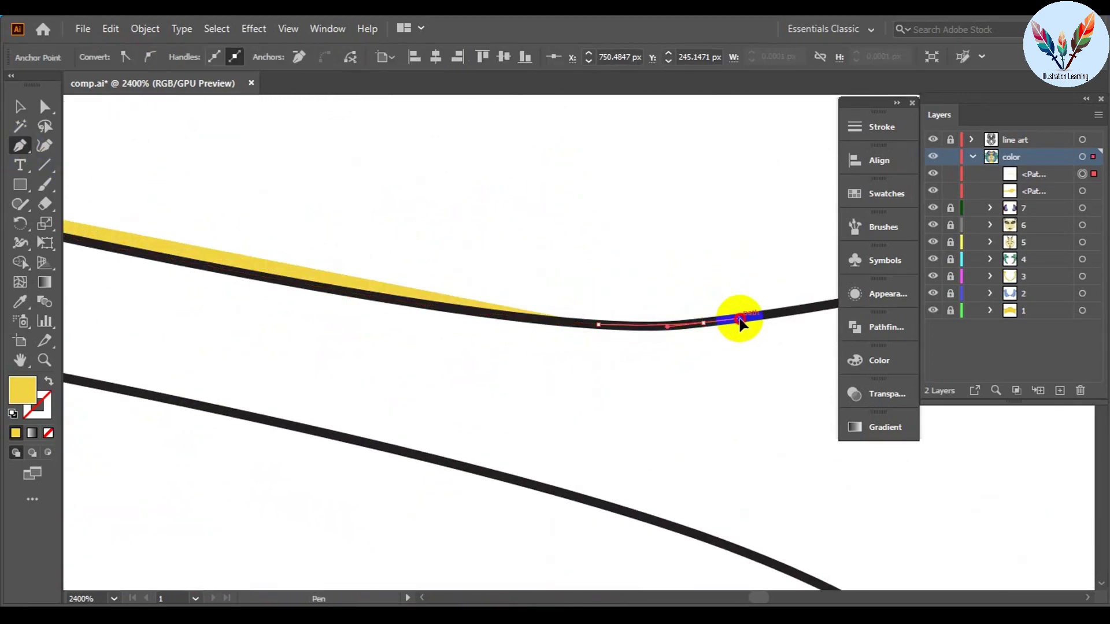
scroll(740, 322, "right", 5)
left_click(587, 218)
scroll(587, 218, "right", 8)
left_click_drag(481, 345, 640, 454)
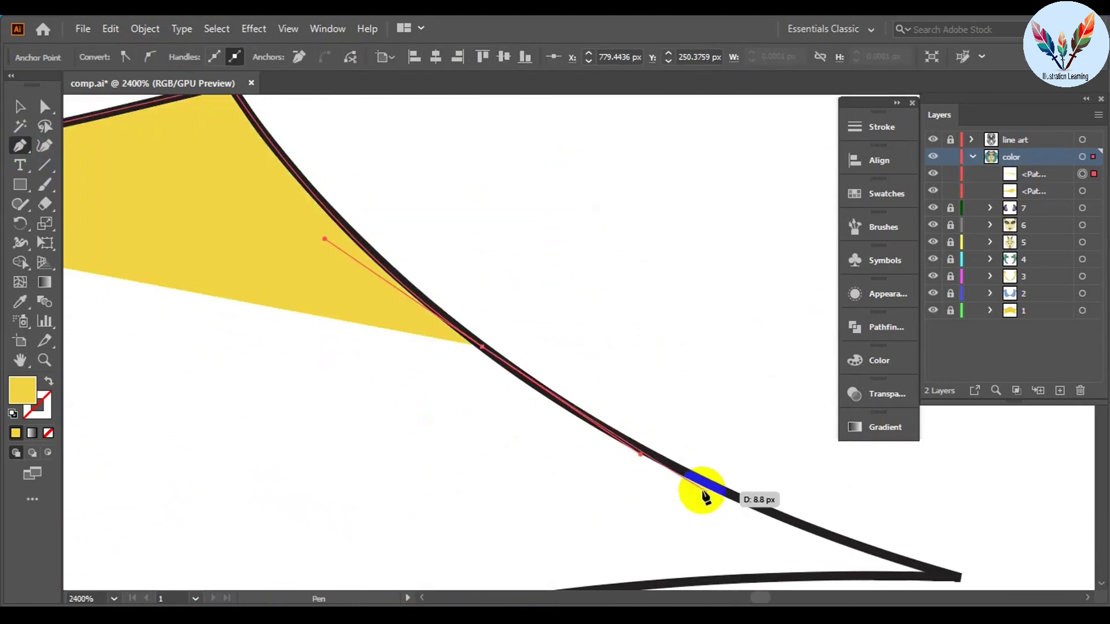
scroll(704, 496, "down", 5)
left_click(574, 377)
scroll(416, 376, "left", 8)
left_click_drag(317, 292, 119, 317)
scroll(119, 317, "up", 2, "alt")
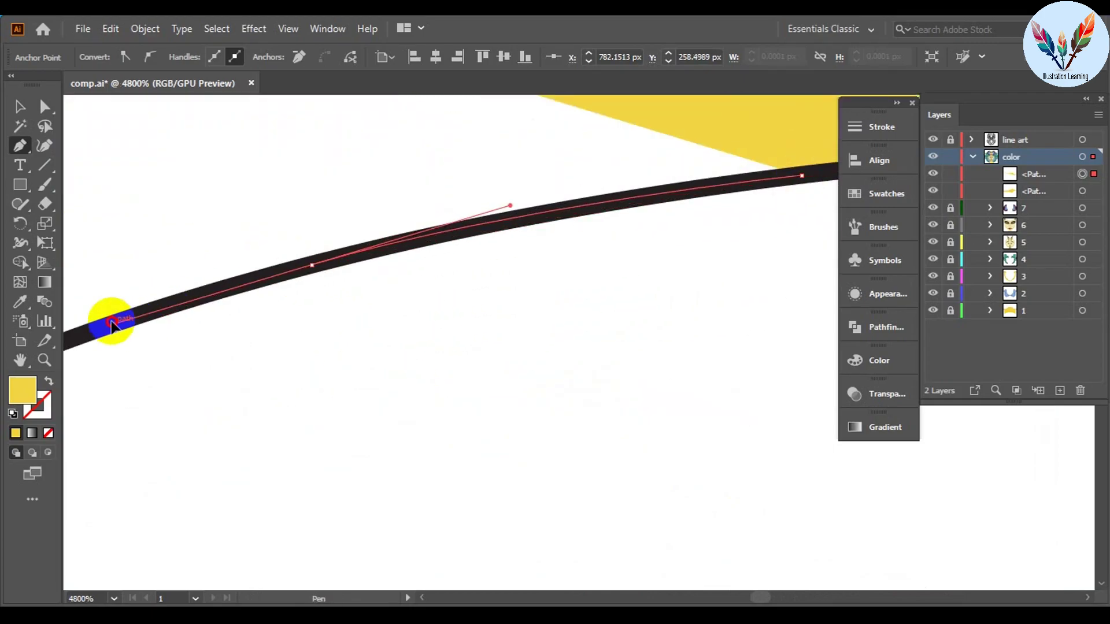
scroll(112, 326, "left", 5)
scroll(416, 247, "up", 5)
left_click(595, 305)
scroll(483, 186, "right", 2)
left_click(338, 170)
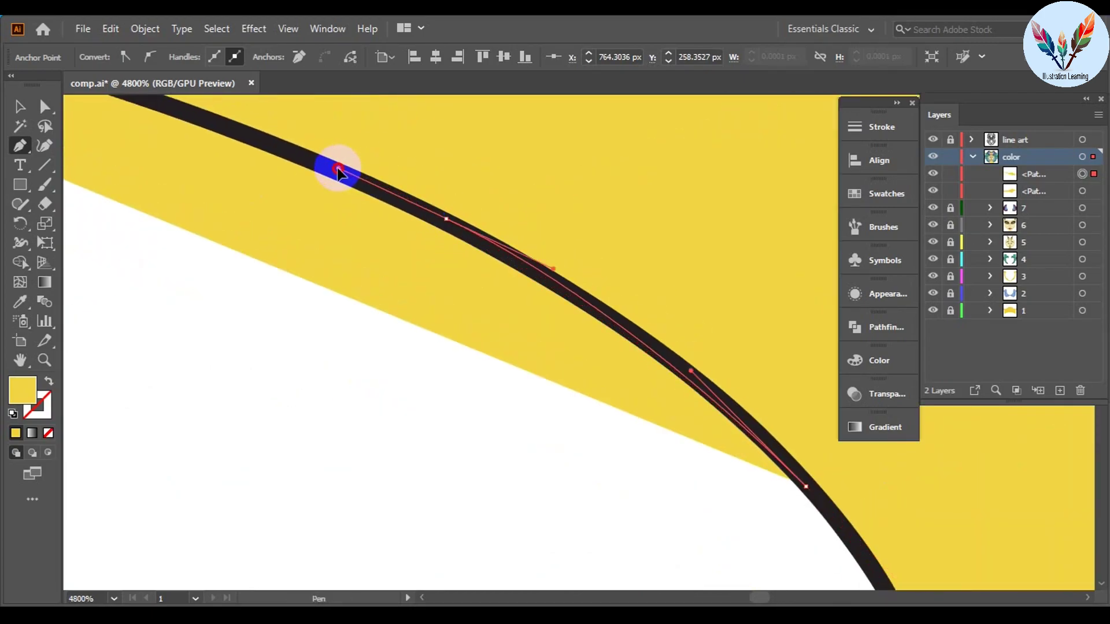
scroll(738, 285, "left", 5)
scroll(513, 280, "up", 3)
left_click(277, 322)
scroll(367, 222, "down", 5)
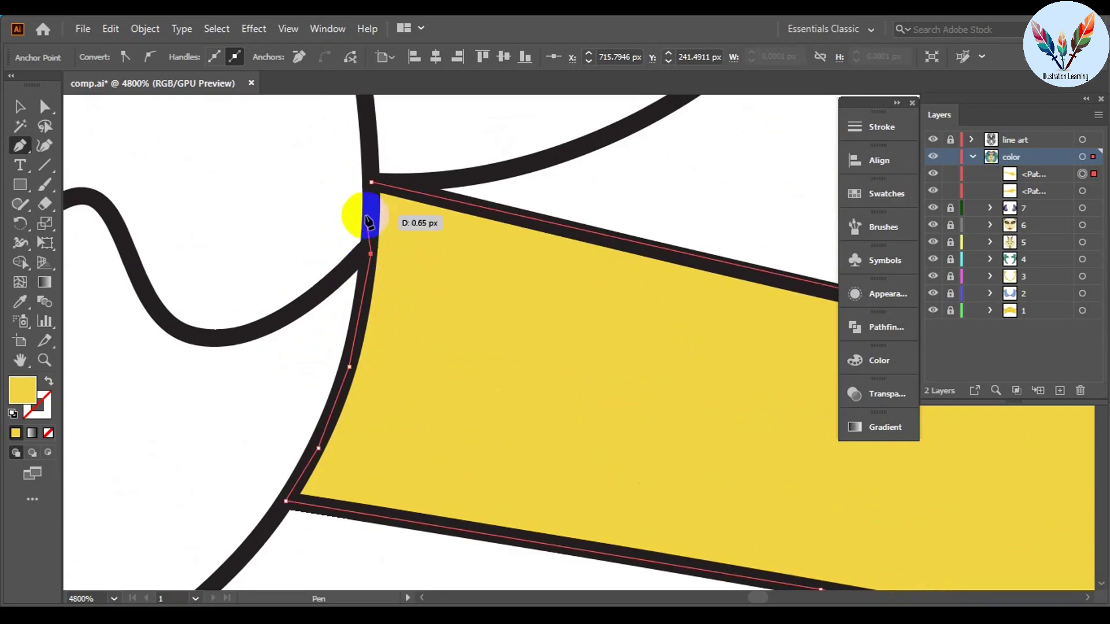
left_click(367, 221)
Step: Trace the last feather along its right curve and down the vertical stroke
scroll(368, 221, "down", 6)
scroll(248, 198, "up", 4)
scroll(404, 428, "up", 3)
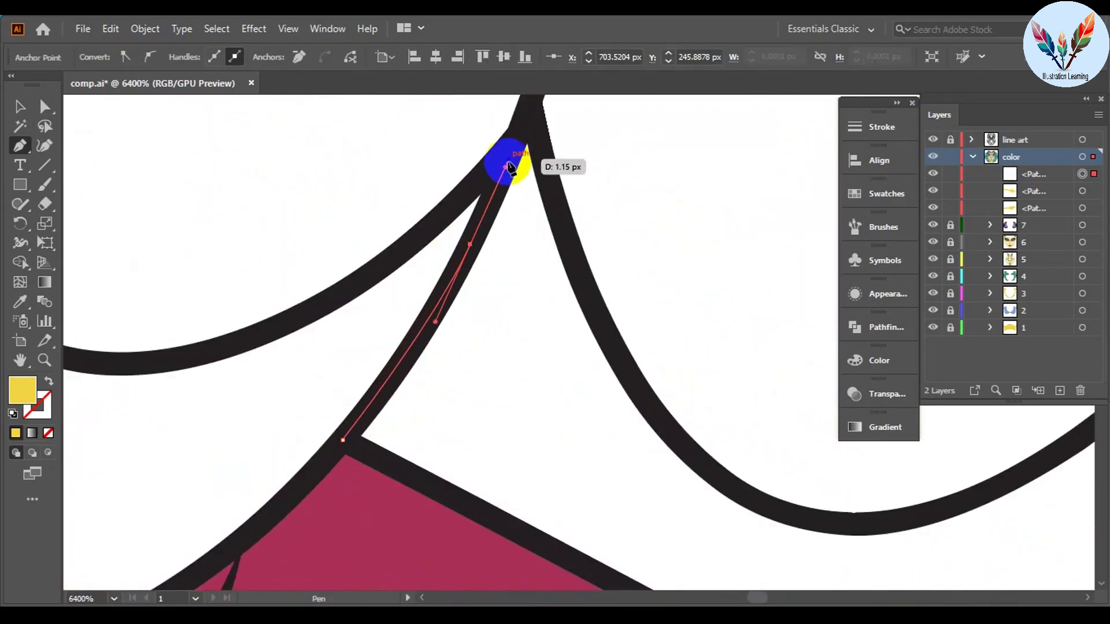
left_click(775, 513)
left_click_drag(775, 512, 512, 292)
left_click(512, 293)
left_click_drag(460, 354, 85, 191)
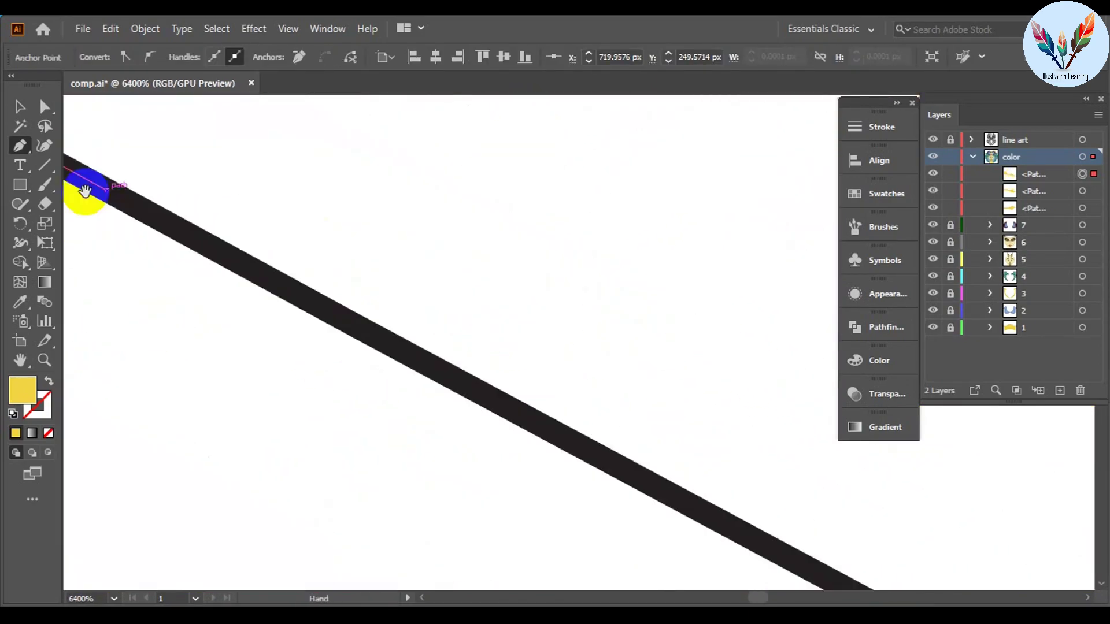
left_click(85, 190)
left_click(646, 371)
left_click(760, 396)
left_click_drag(760, 396, 476, 384)
left_click(502, 423)
left_click(520, 476)
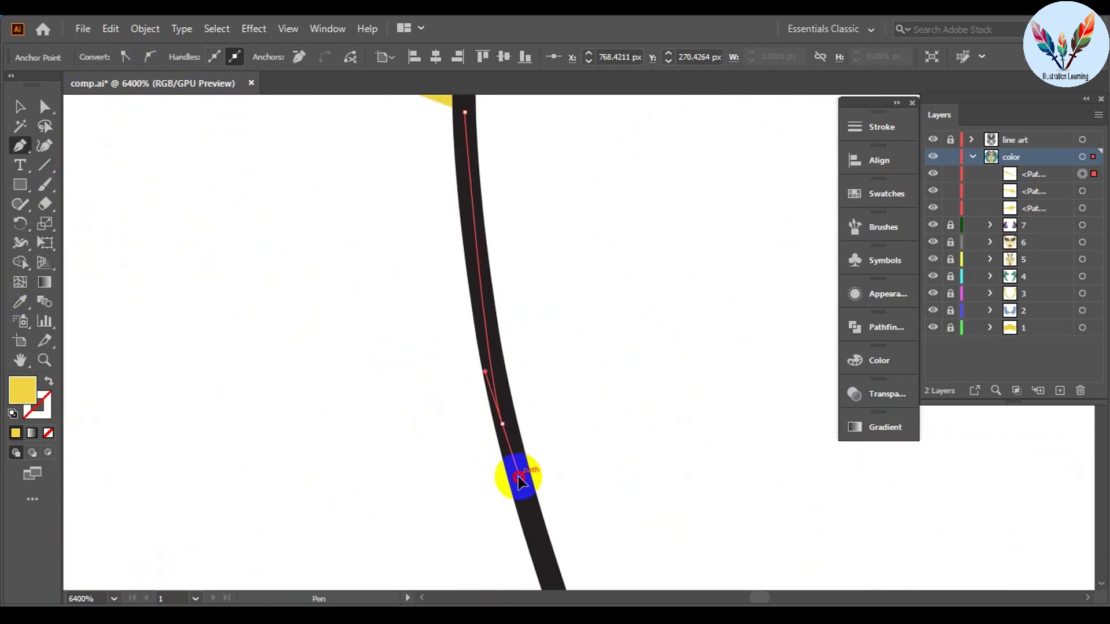
left_click_drag(520, 477, 649, 503)
scroll(649, 503, "down", 1)
Step: Curve the last feather's outline down the diagonal stroke and fill it yellow
left_click(632, 453)
left_click(273, 290)
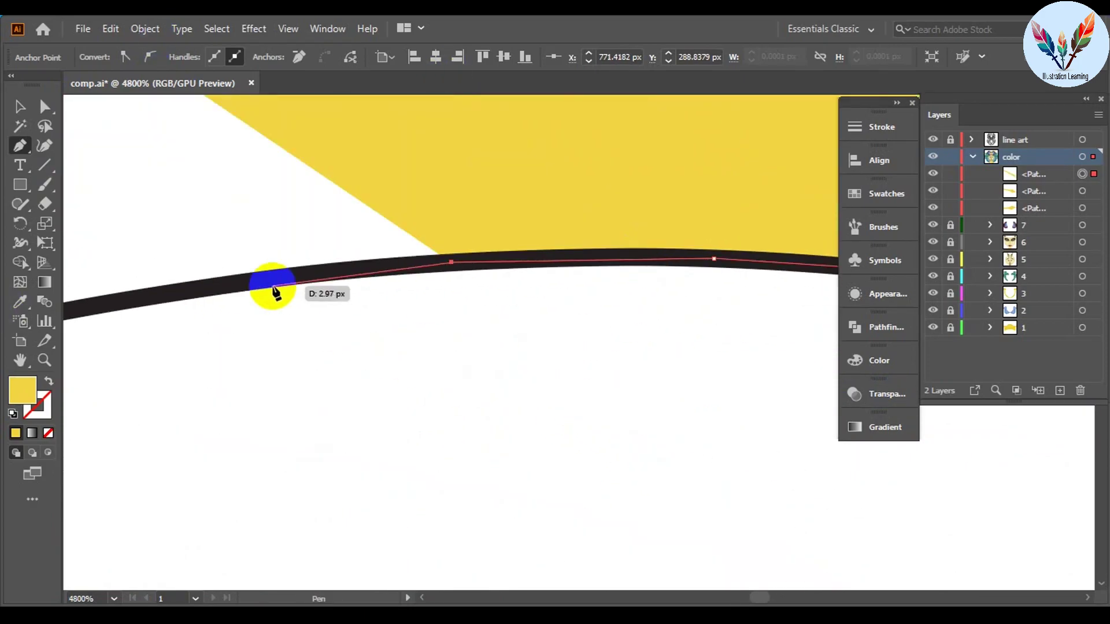
left_click_drag(273, 291, 436, 223)
left_click(435, 223)
left_click(701, 495)
left_click(365, 162)
mouse_move(634, 366)
left_mouse_down()
mouse_move(365, 162)
mouse_move(748, 471)
mouse_move(383, 317)
mouse_move(297, 255)
left_mouse_up()
scroll(455, 357, "down", 5)
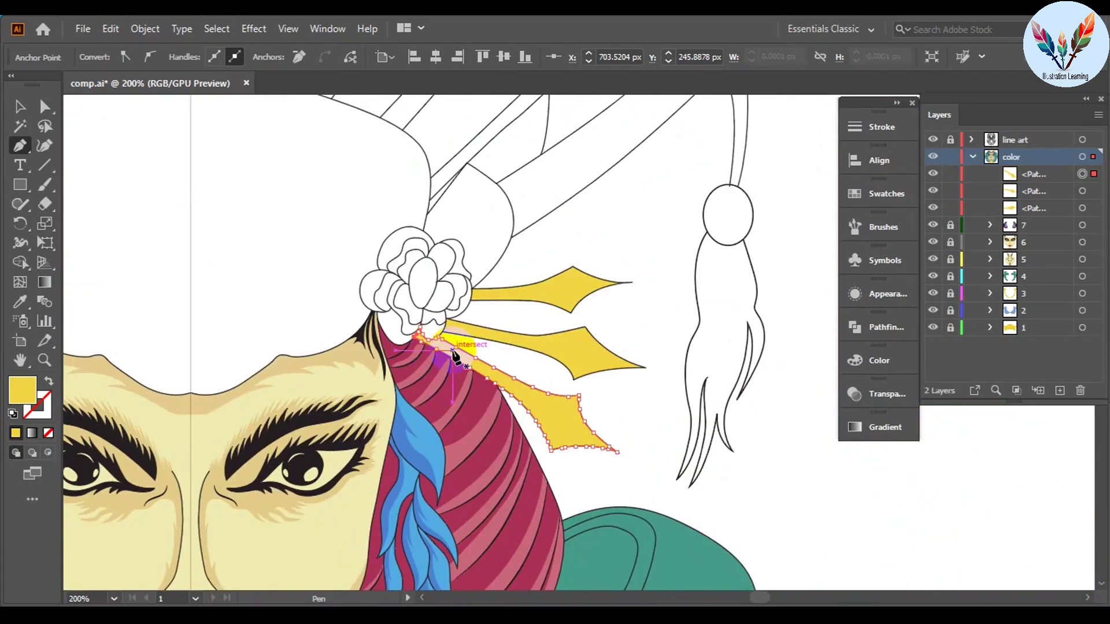
left_click(104, 57)
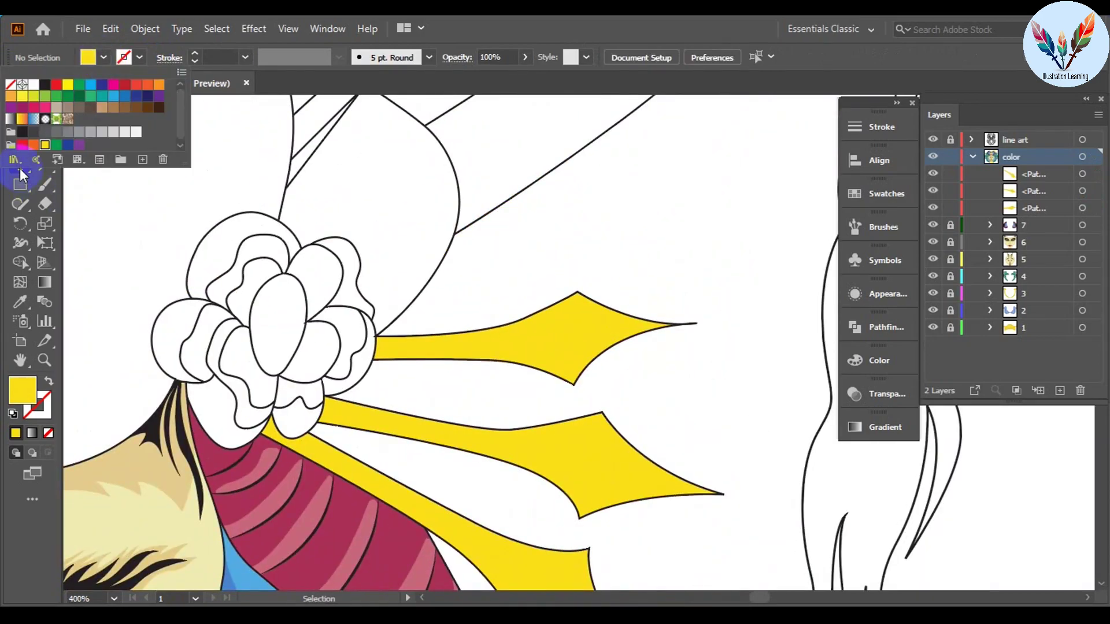
Step: Draw orange shading strips along the feathers' lower edges with the Pen tool
left_click(160, 87)
key("p")
left_click(274, 321)
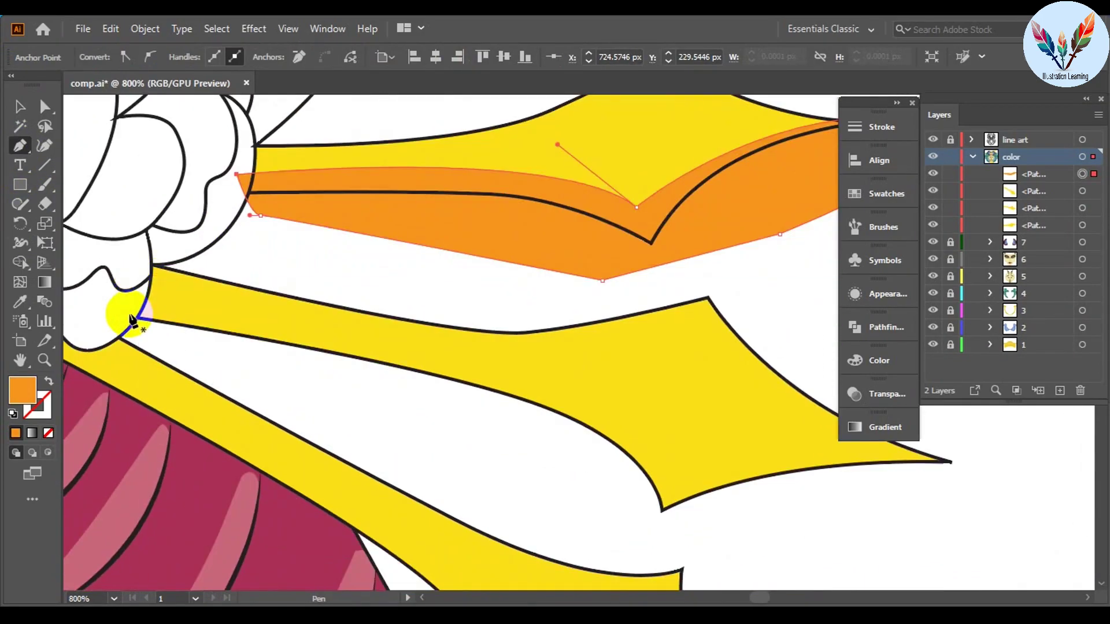
left_click(134, 322)
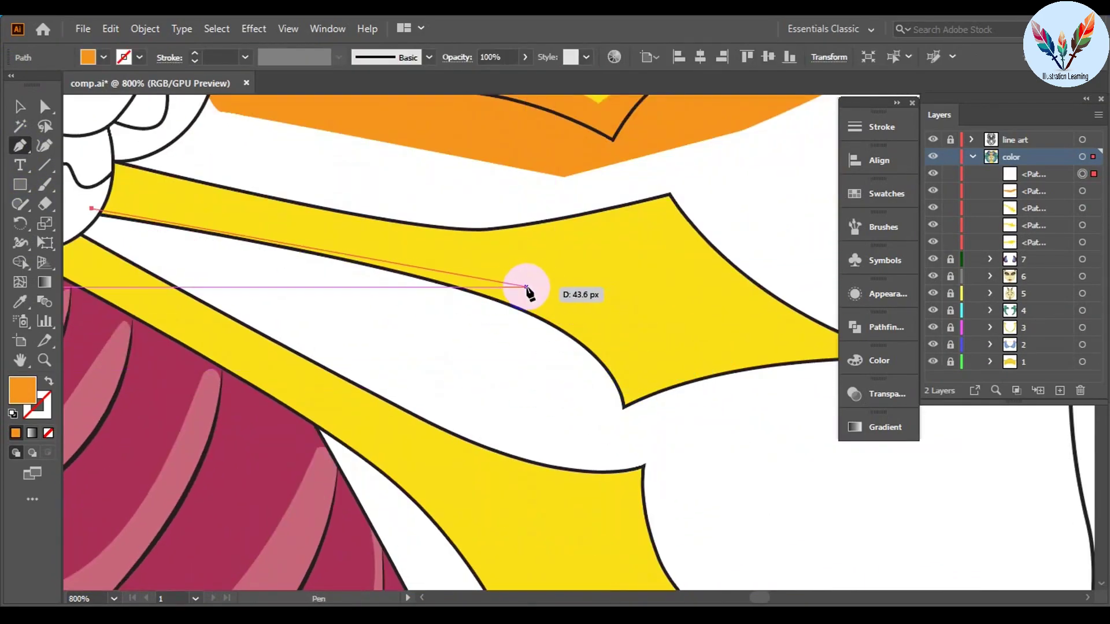
left_click_drag(525, 287, 639, 322)
left_click(600, 272)
left_click(210, 330)
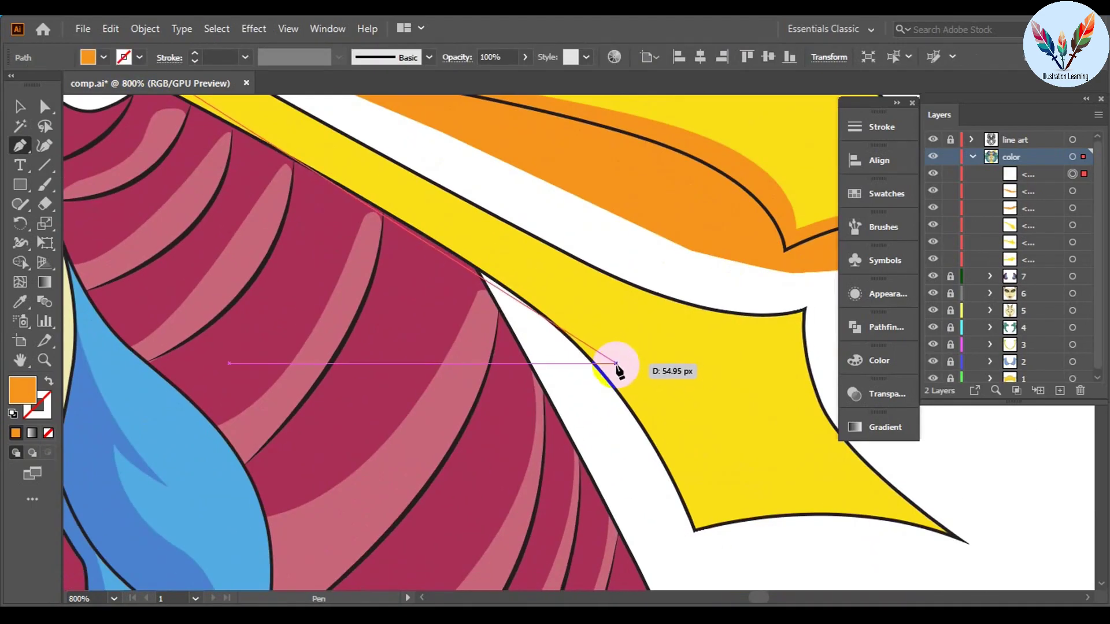
left_click(700, 495)
mouse_move(700, 495)
left_mouse_down()
mouse_move(584, 333)
mouse_move(396, 408)
left_mouse_up()
left_click_drag(412, 268, 416, 272)
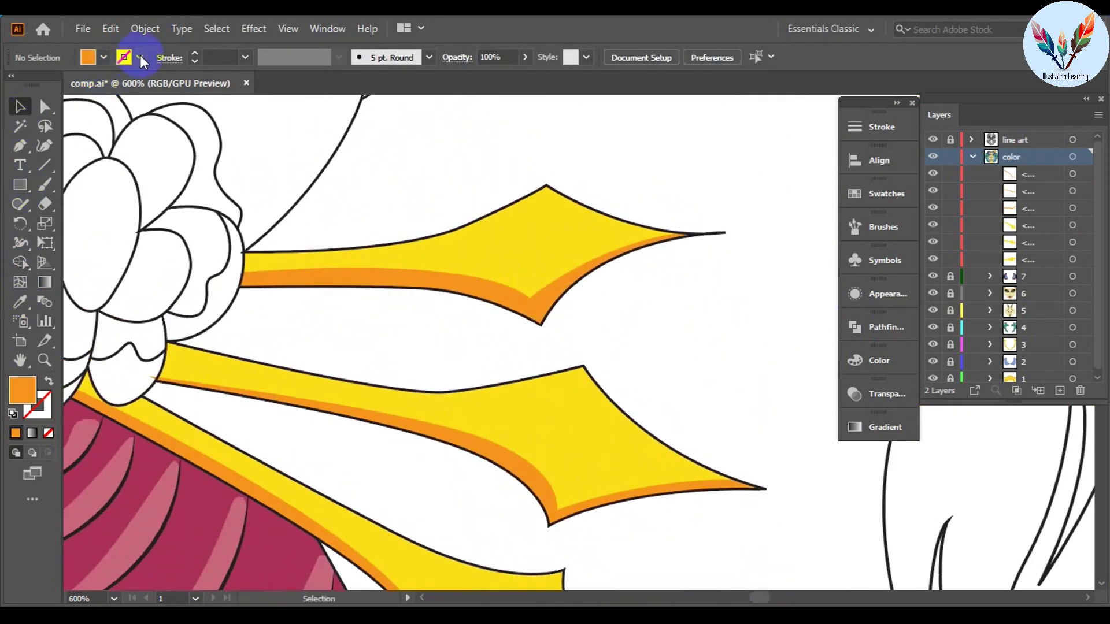
Step: Restore the deleted dark line along the feather and fill it black
left_click(103, 57)
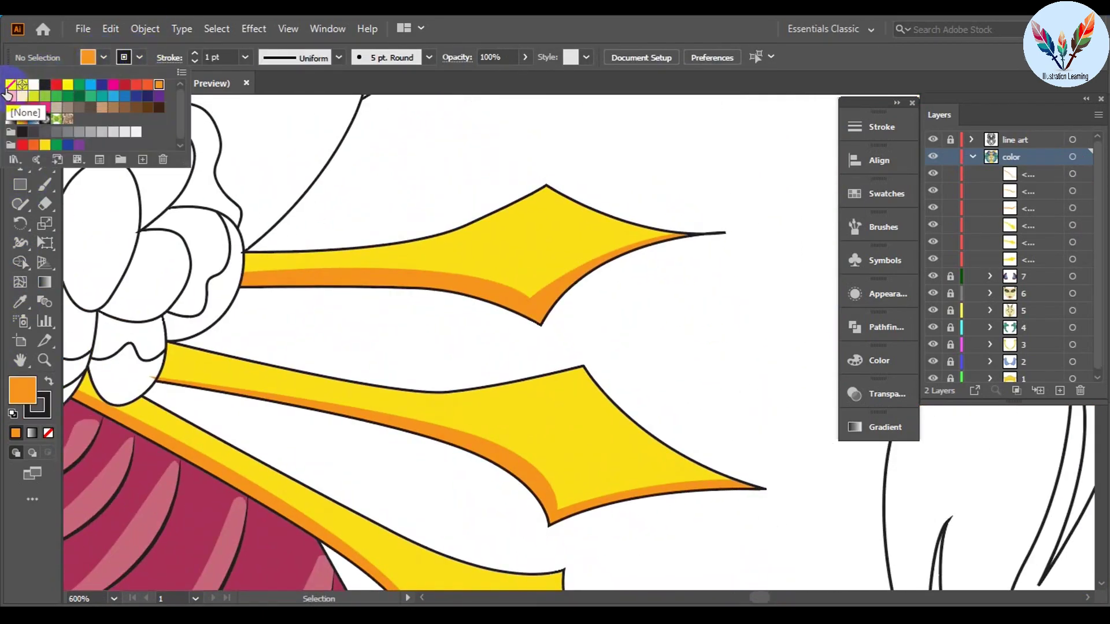
left_click(8, 87)
key("p")
key("ctrl+plus")
key("ctrl+plus")
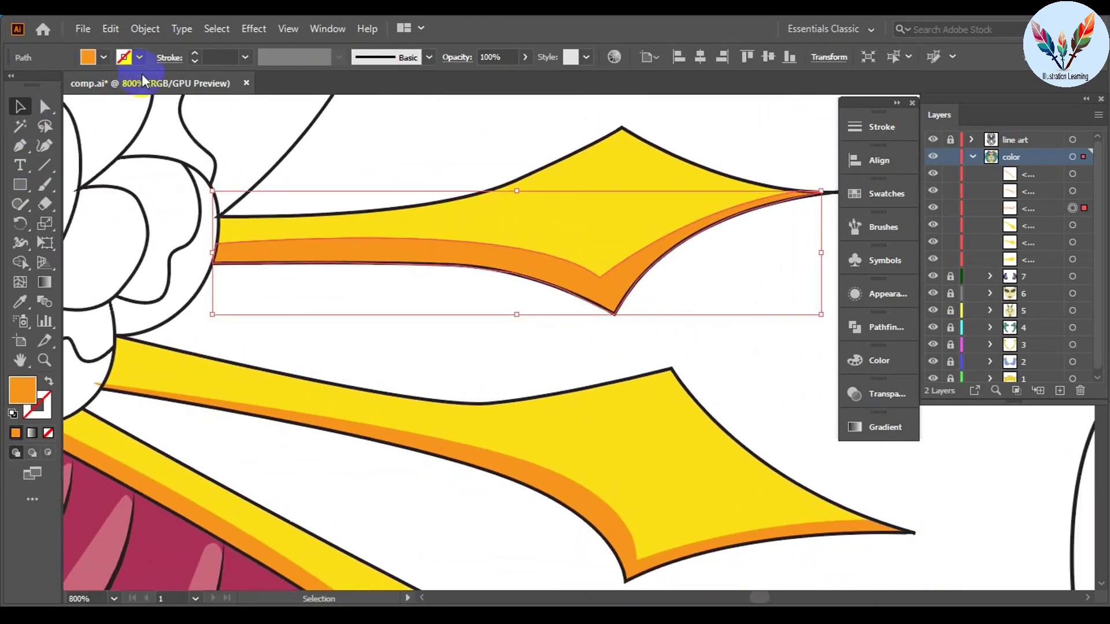
left_click(110, 28)
left_click(138, 45)
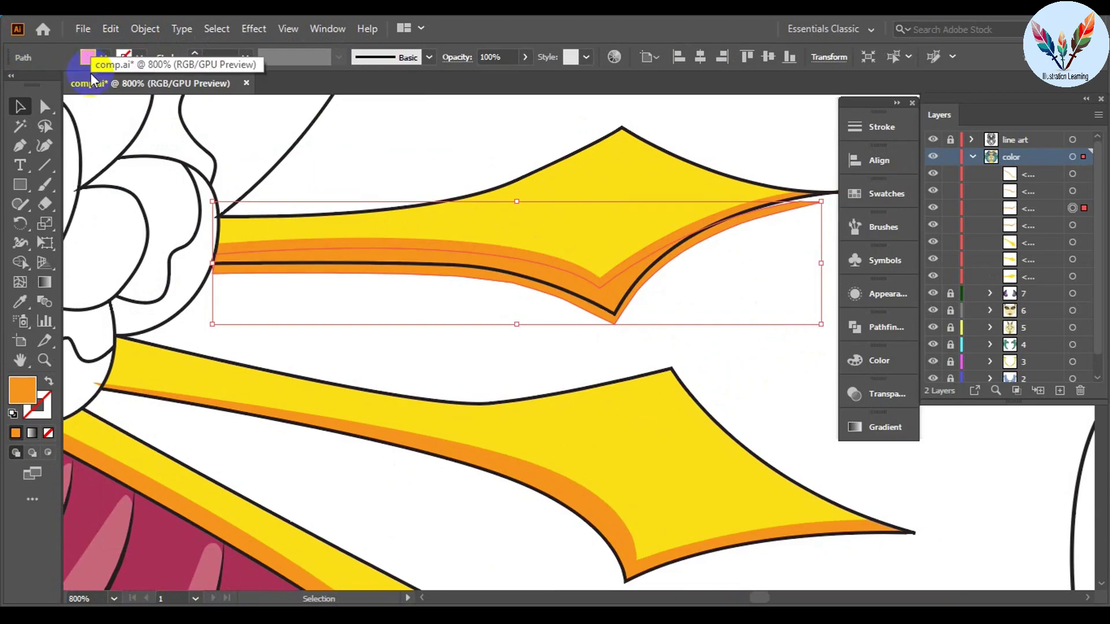
left_click(368, 265)
left_click(103, 57)
left_click(46, 73)
Step: Duplicate the orange strip slightly lower and make the copy a black accent
left_click_drag(715, 295, 600, 243)
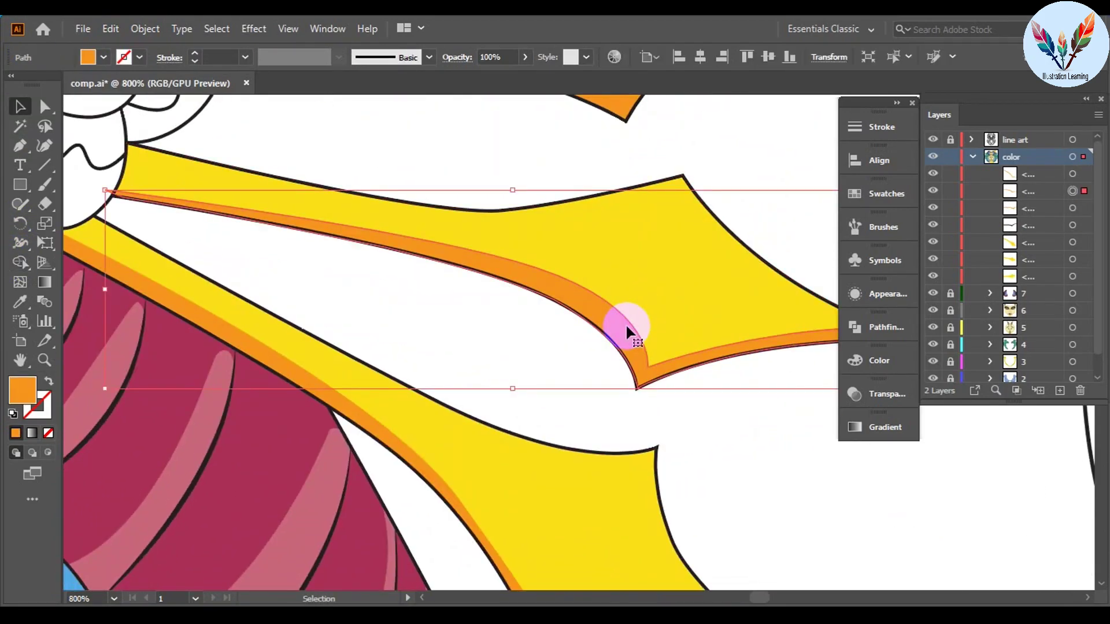
left_click_drag(627, 331, 624, 341)
left_click(104, 58)
left_click(40, 75)
left_click(735, 424)
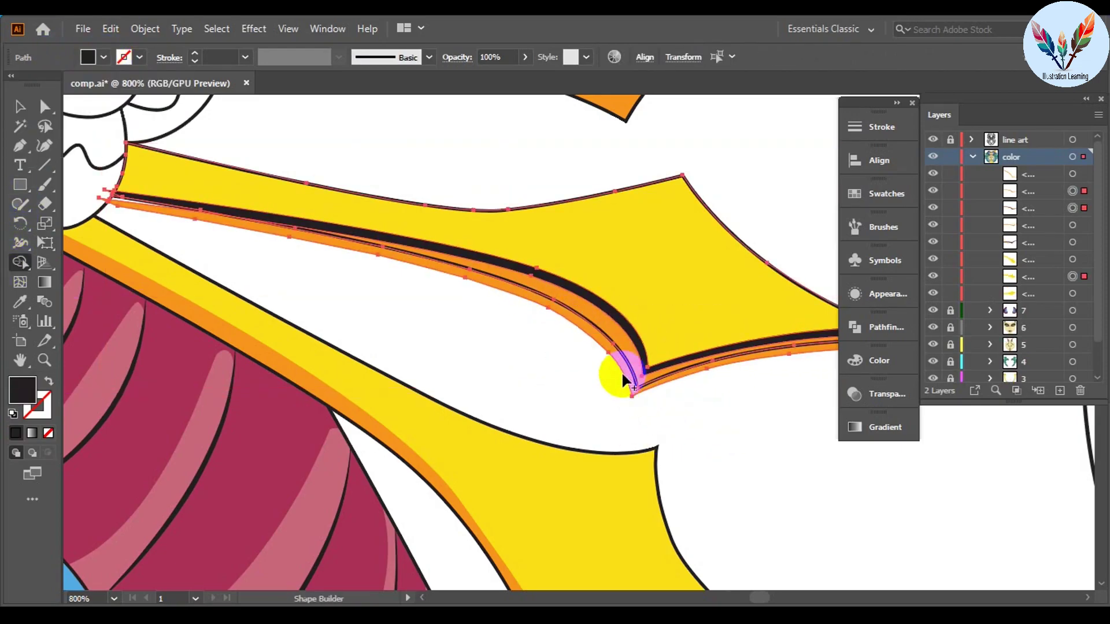
scroll(710, 283, "down", 5)
scroll(624, 351, "down", 3)
Step: Bring the lower feather's strip forward and trim the overlaps with Shape Builder
key("v")
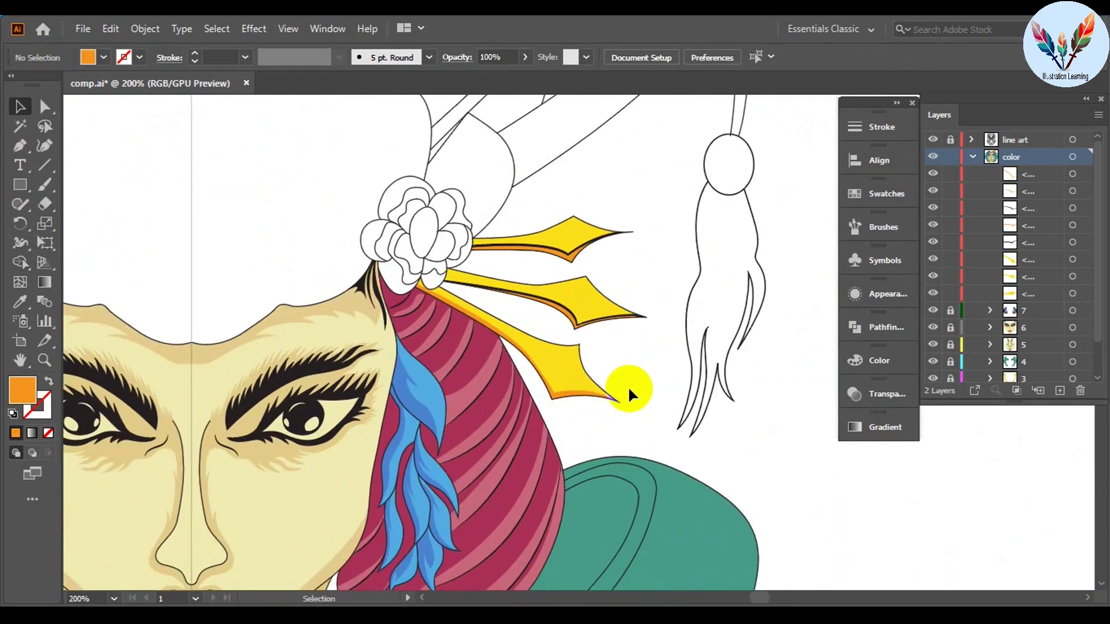
scroll(563, 383, "up", 3)
left_click(626, 351)
scroll(625, 351, "left", 3)
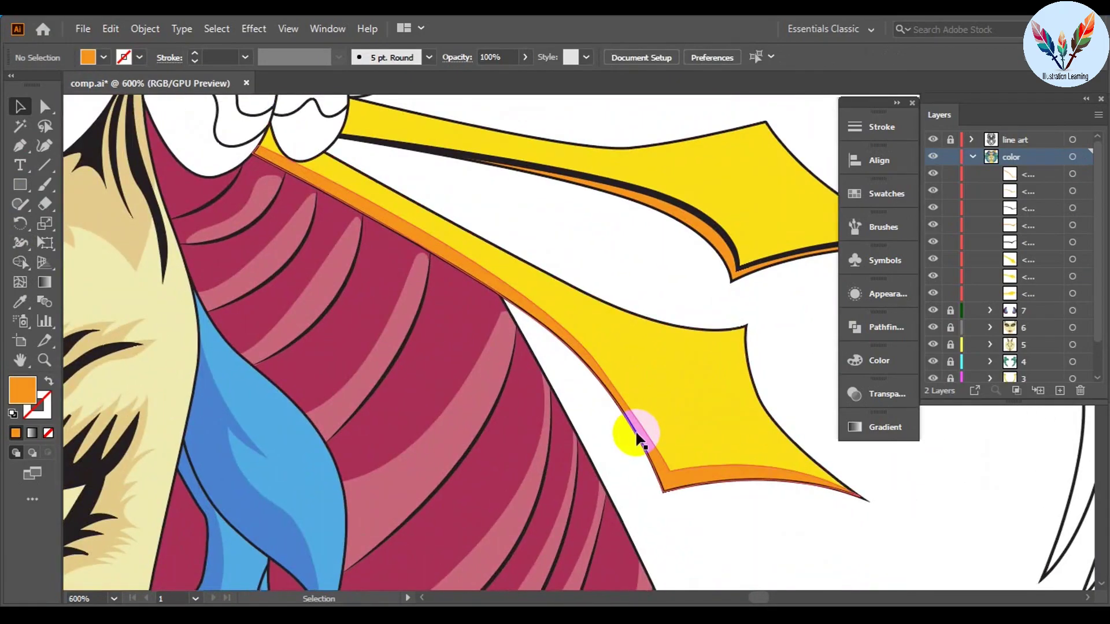
left_click(842, 495)
right_click(842, 488)
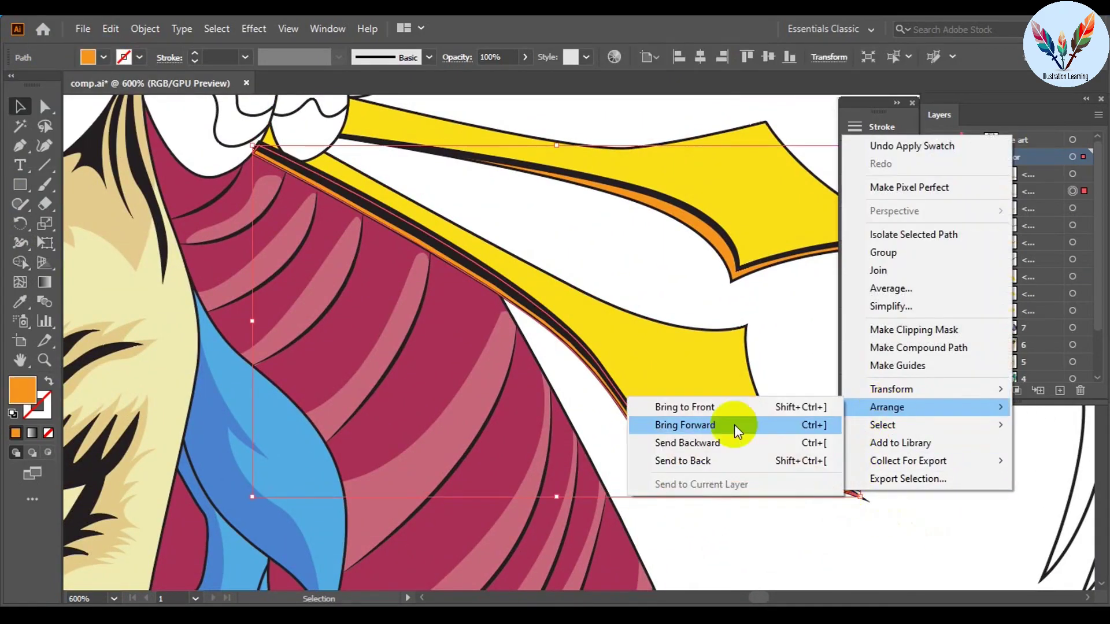
left_click(738, 426)
key("shift+m")
scroll(655, 432, "up", 5)
scroll(578, 405, "down", 3)
scroll(462, 385, "down", 3)
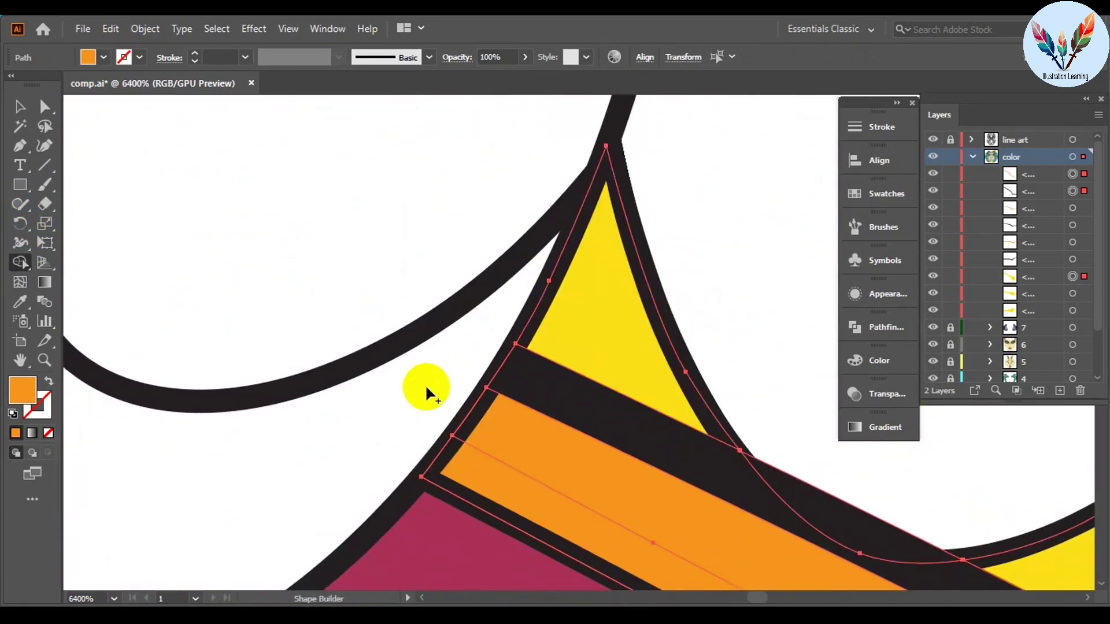
scroll(427, 389, "down", 3)
Step: Select all the yellow feather pieces and group them
key("v")
left_click(756, 431)
scroll(741, 336, "down", 2)
scroll(713, 364, "up", 4)
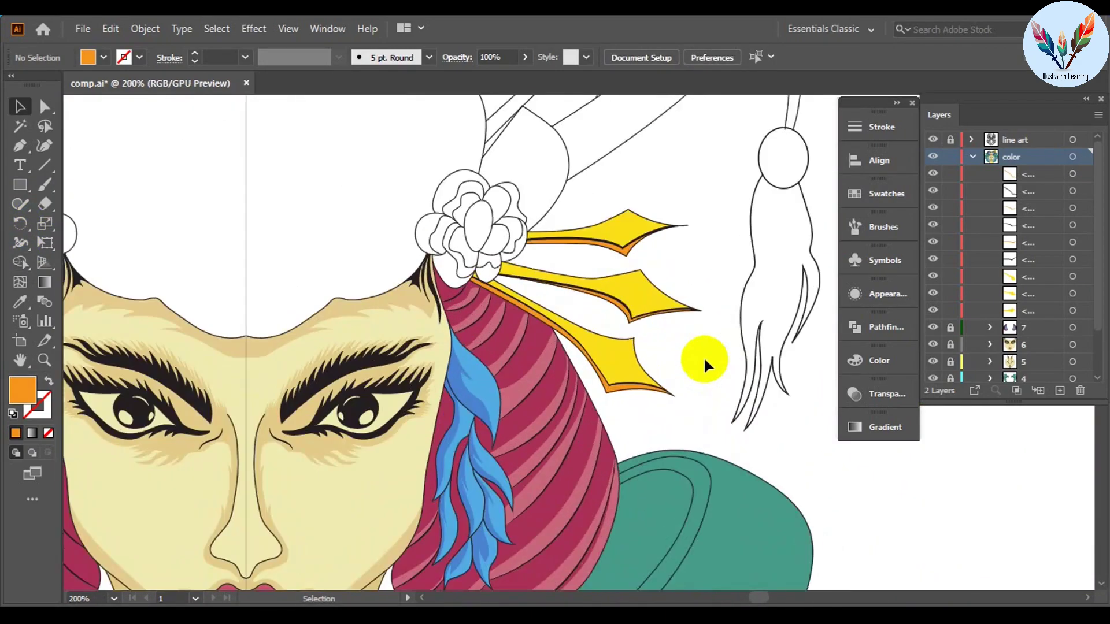
left_click_drag(703, 356, 624, 241)
key("ctrl+g")
left_click(792, 350)
scroll(685, 257, "up", 3)
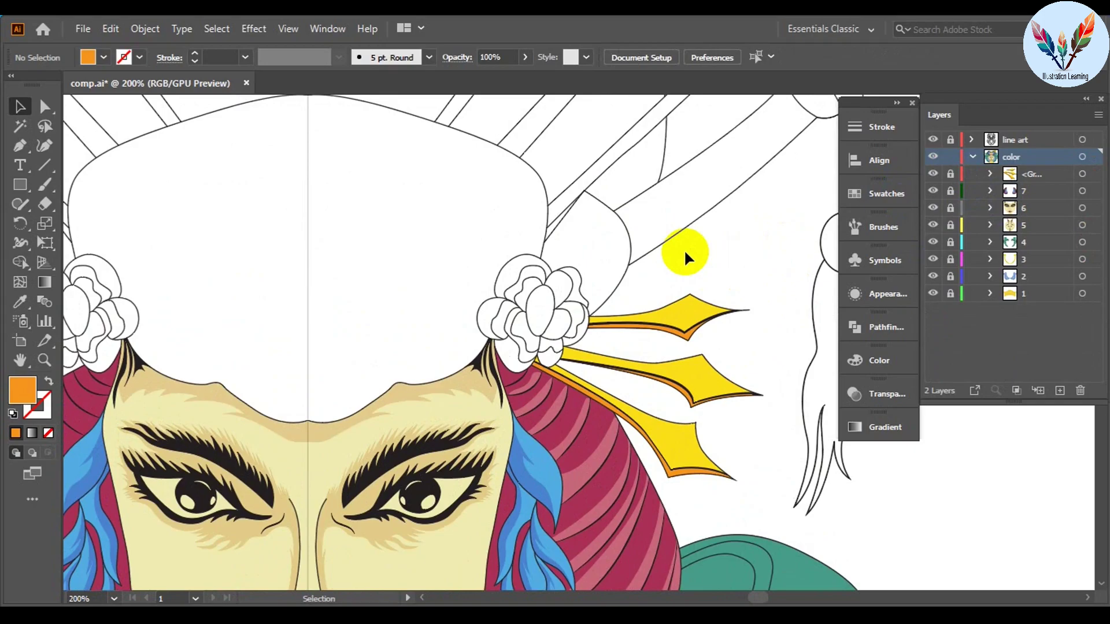
Step: With the Pen tool, start tracing a leaf behind the right flower along its outlines
left_click(19, 146)
scroll(577, 221, "up", 5)
scroll(578, 220, "up", 3)
left_click(337, 504)
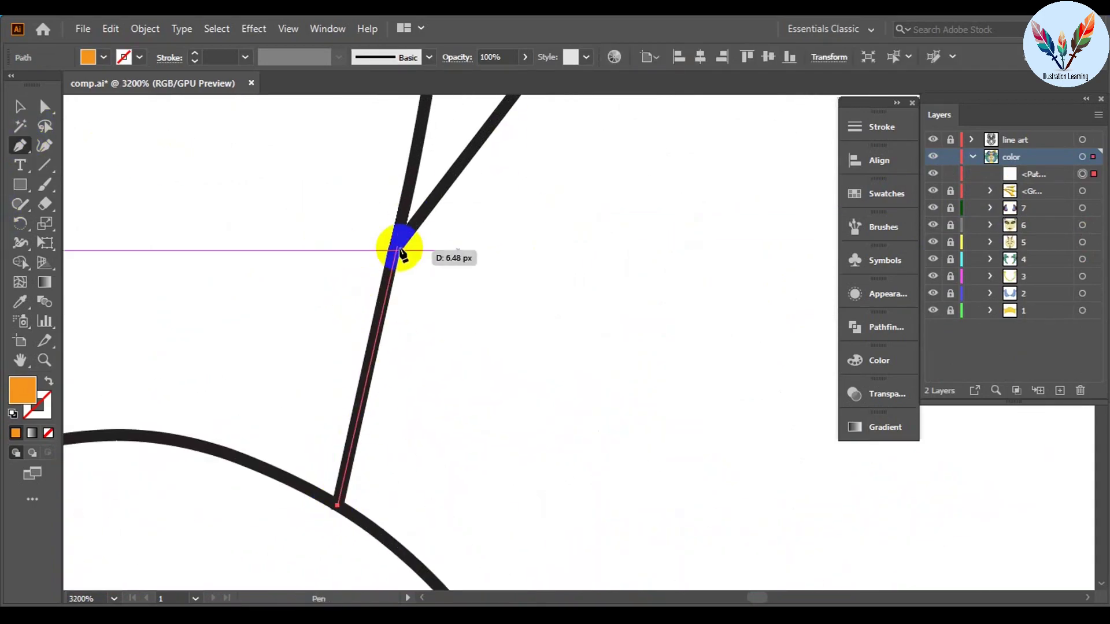
left_click(400, 253)
mouse_move(401, 253)
left_mouse_down()
mouse_move(520, 169)
mouse_move(396, 491)
left_mouse_up()
left_click(781, 467)
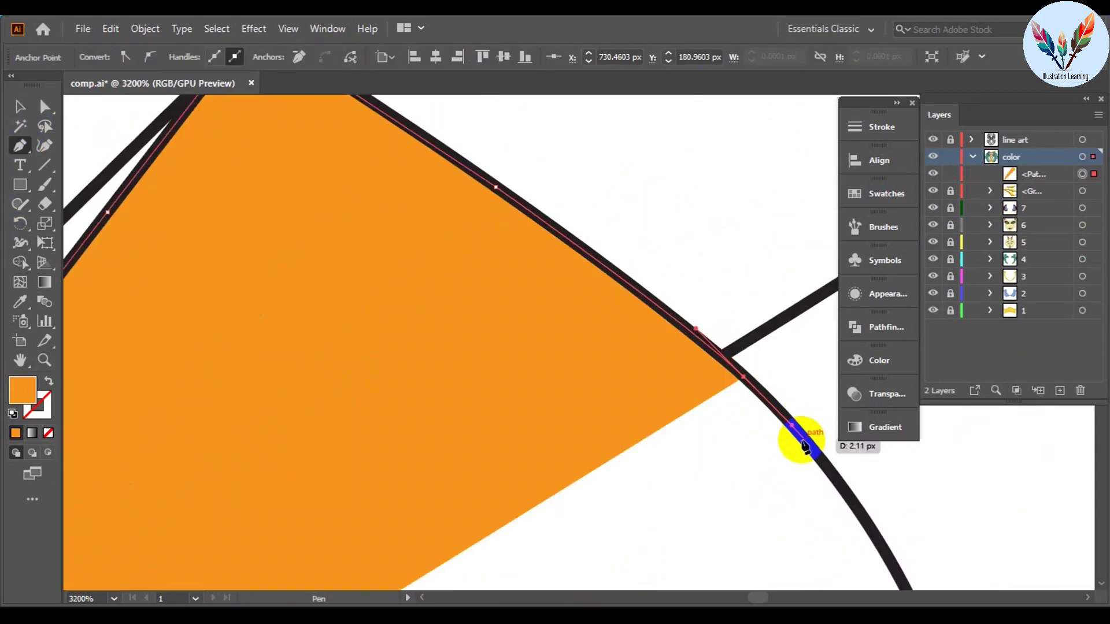
mouse_move(798, 441)
left_mouse_down()
mouse_move(711, 539)
mouse_move(711, 466)
mouse_move(592, 508)
left_mouse_up()
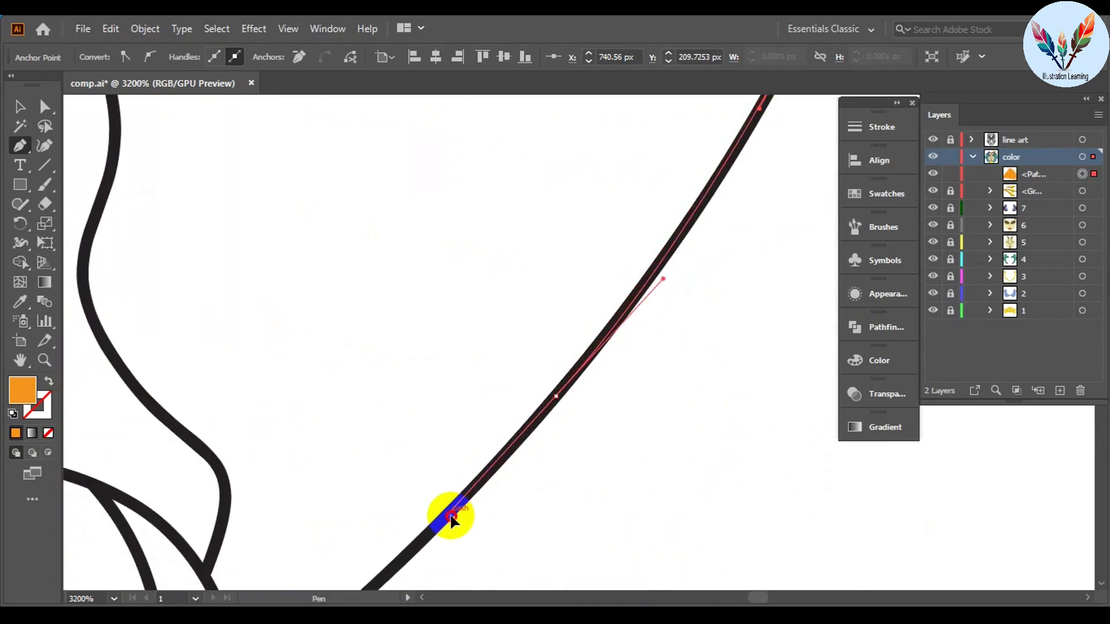
left_click(441, 446)
scroll(360, 340, "up", 3)
left_click(640, 245)
left_click_drag(640, 245, 686, 527)
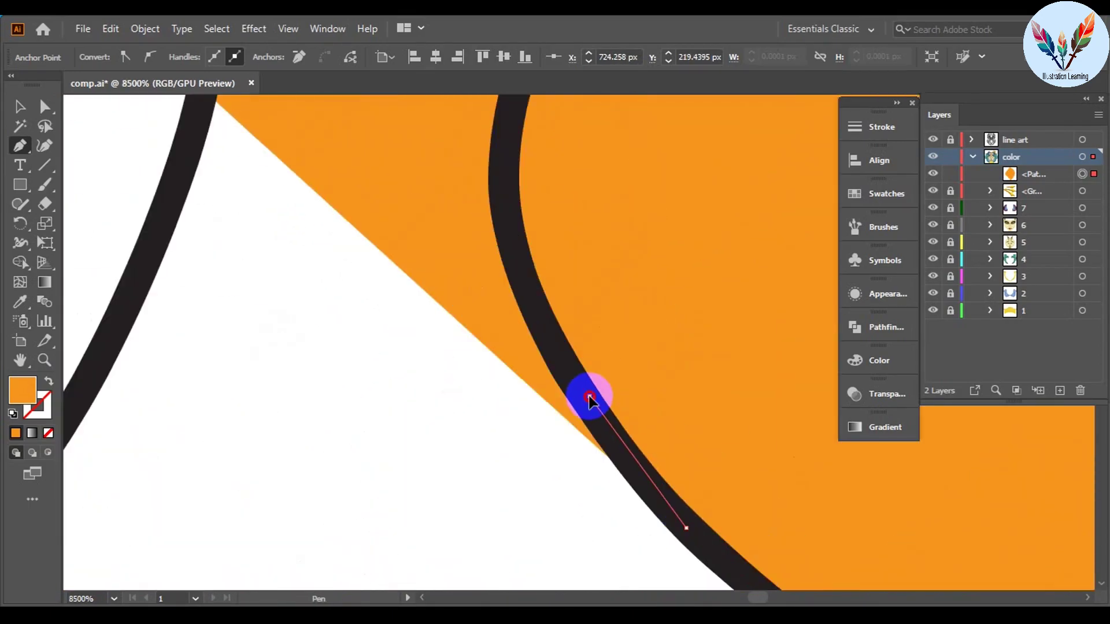
Step: Finish the leaf outline and close it at its first anchor as a yellow shape
left_click(587, 397)
left_click(649, 248)
left_click(597, 186)
left_click_drag(597, 186, 362, 215)
left_click_drag(241, 221, 584, 215)
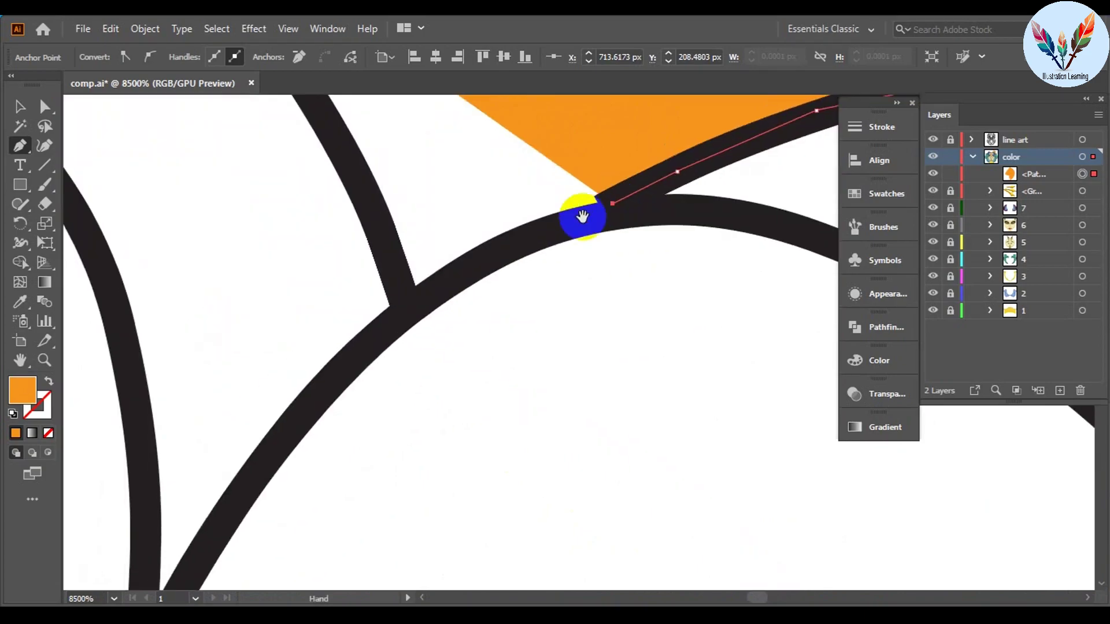
scroll(584, 433, "down", 5)
left_click_drag(584, 434, 396, 210)
left_click(601, 365)
key("v")
Step: Reflect a vertical copy of the ornament group onto the left flower and fit the view
scroll(448, 229, "down", 4)
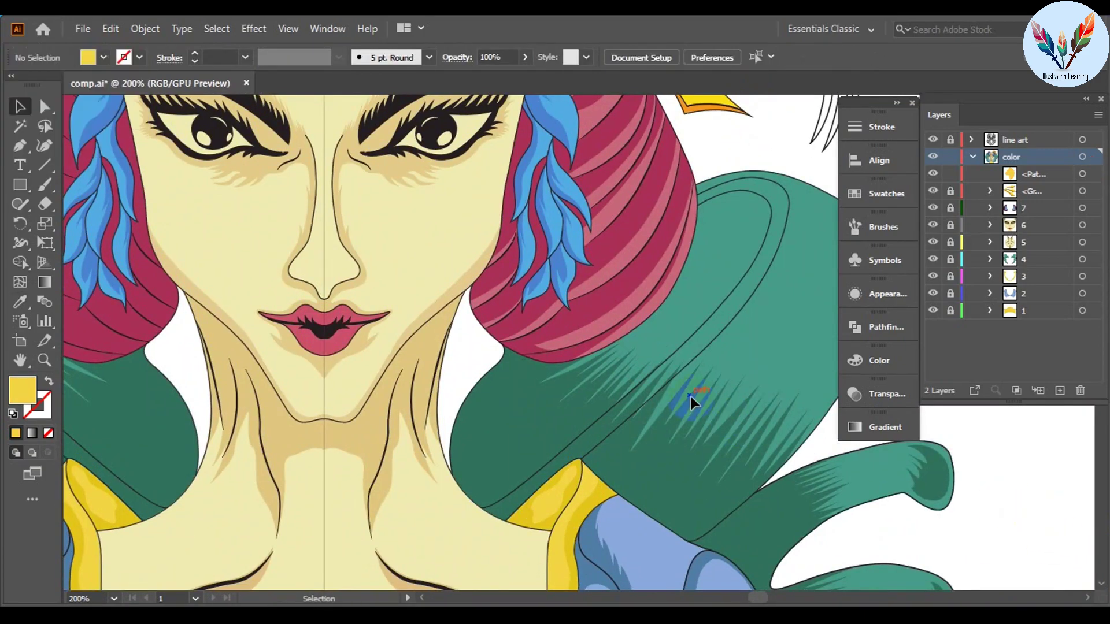
scroll(689, 393, "down", 5)
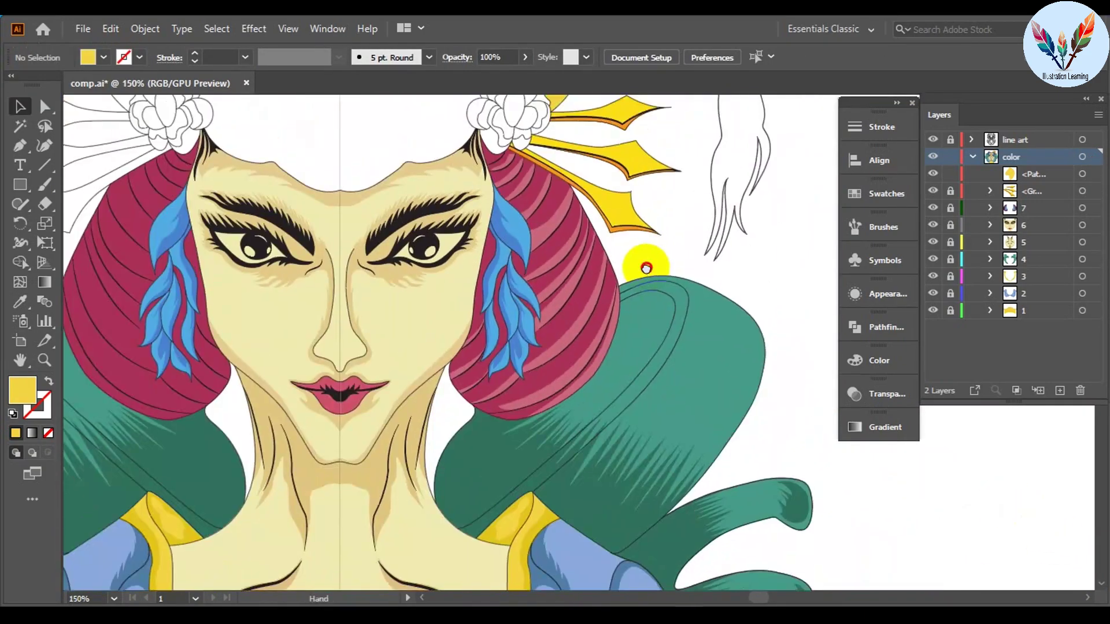
left_click_drag(750, 286, 736, 355)
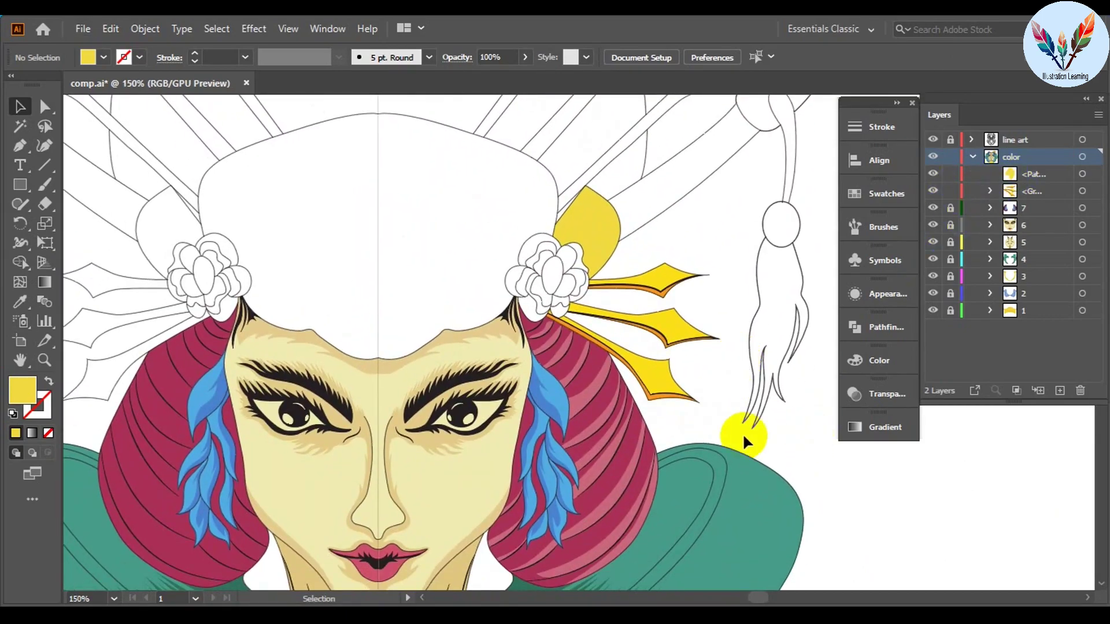
right_click(627, 363)
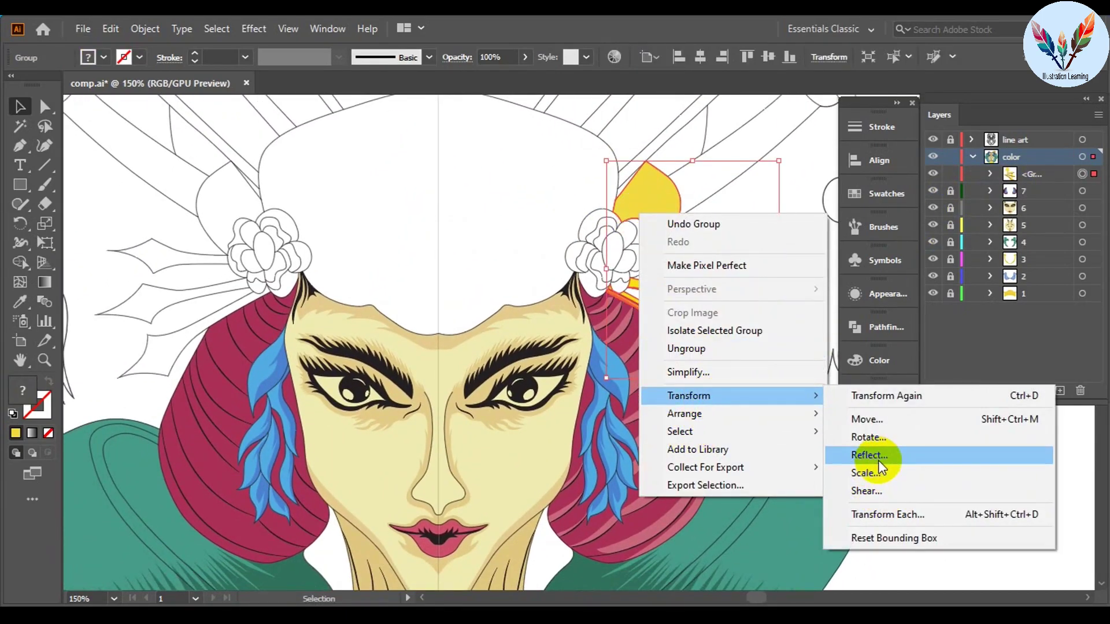
left_click(866, 453)
left_click_drag(223, 221, 223, 221)
scroll(297, 463, "up", 10)
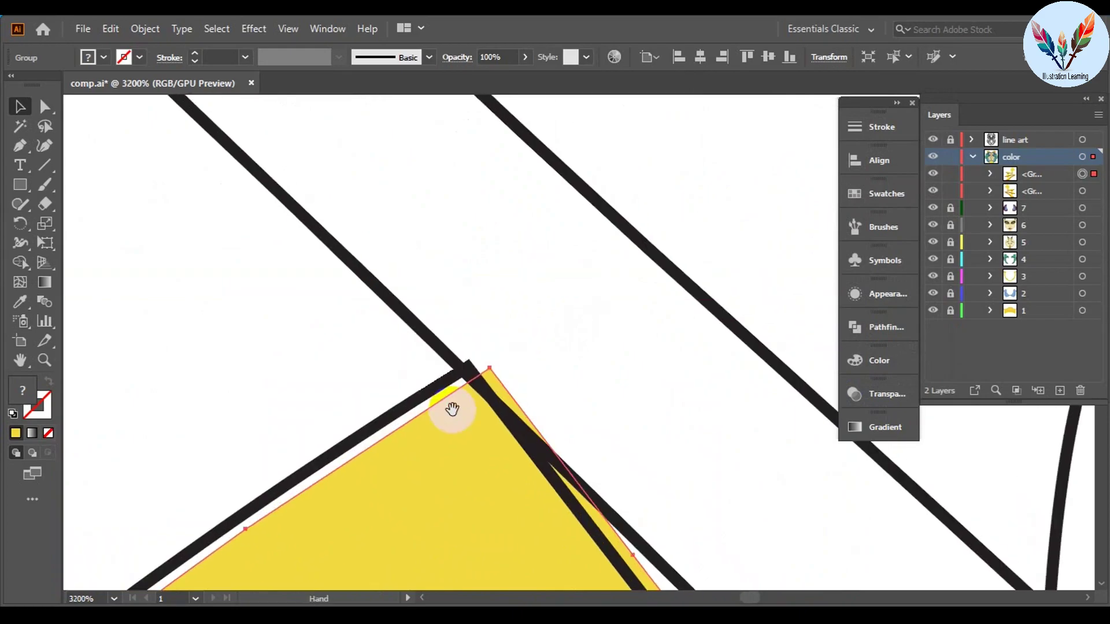
key("ctrl+0")
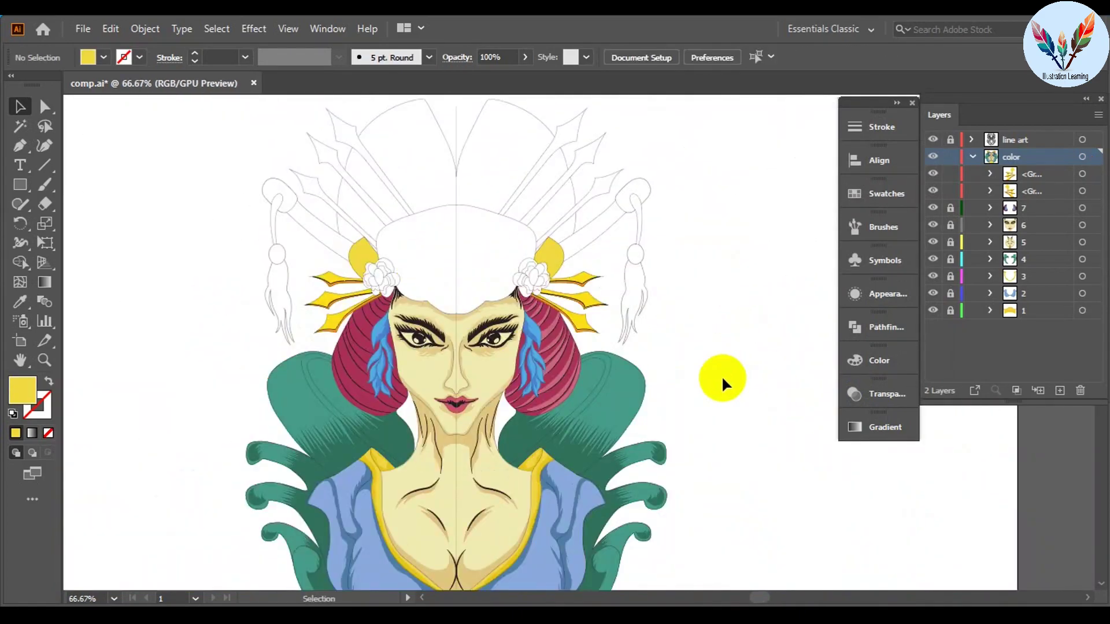
Step: Choose cyan blue as the fill colour
left_click(86, 57)
left_click(61, 142)
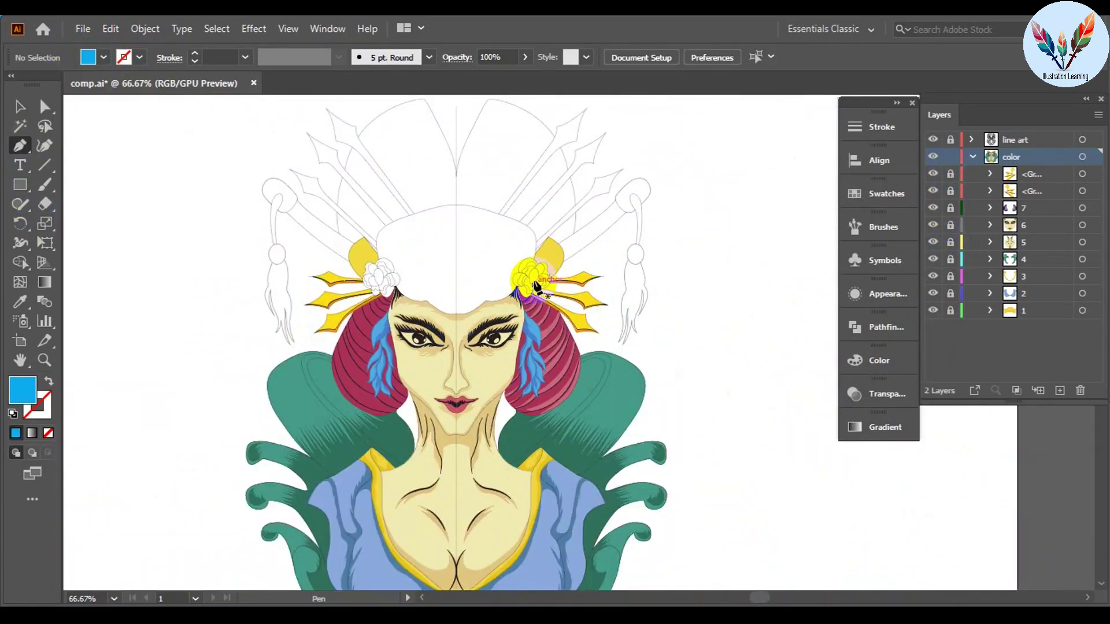
scroll(536, 285, "up", 10)
scroll(605, 250, "down", 3)
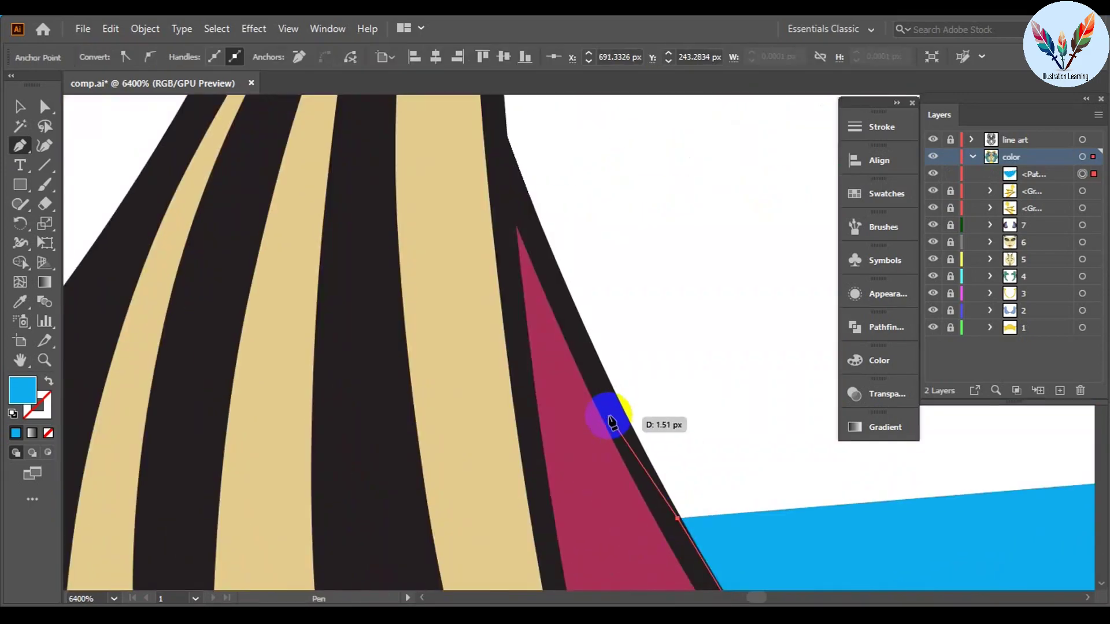
Step: Trace the first anchors of the blue shape around the right flower's outline
left_click(497, 154)
scroll(497, 154, "up", 5)
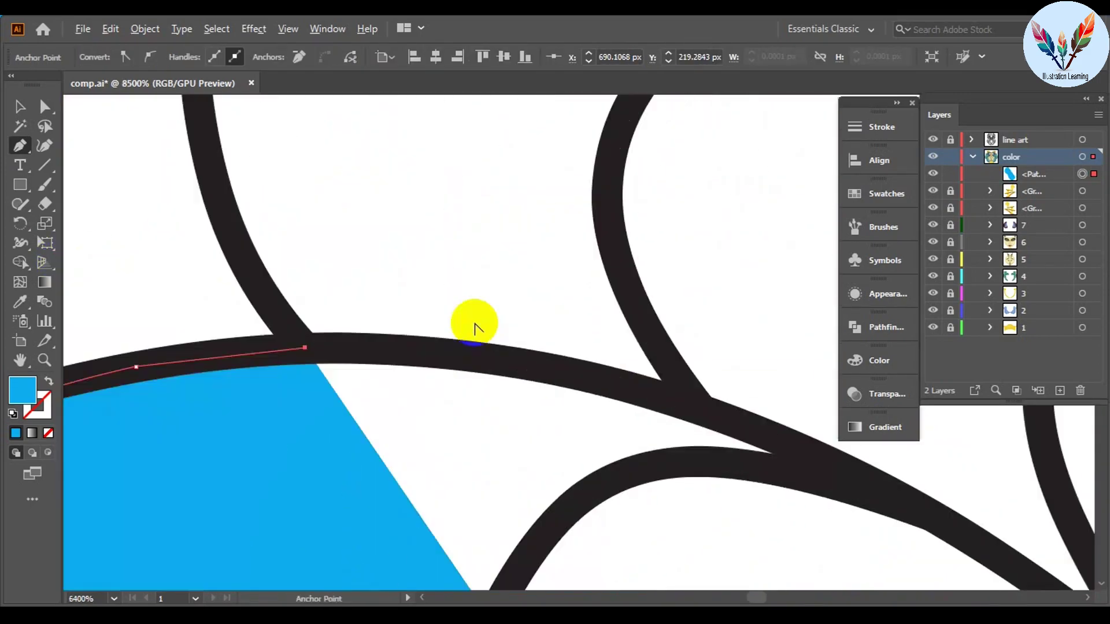
scroll(474, 317, "down", 1)
left_click(355, 329)
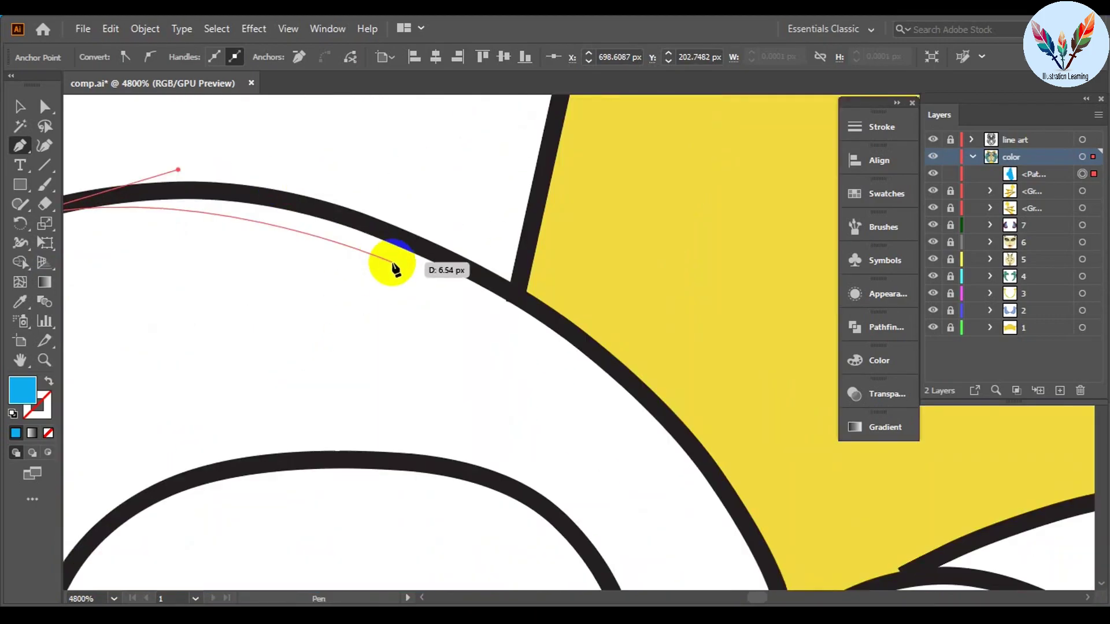
left_click_drag(652, 342, 656, 409)
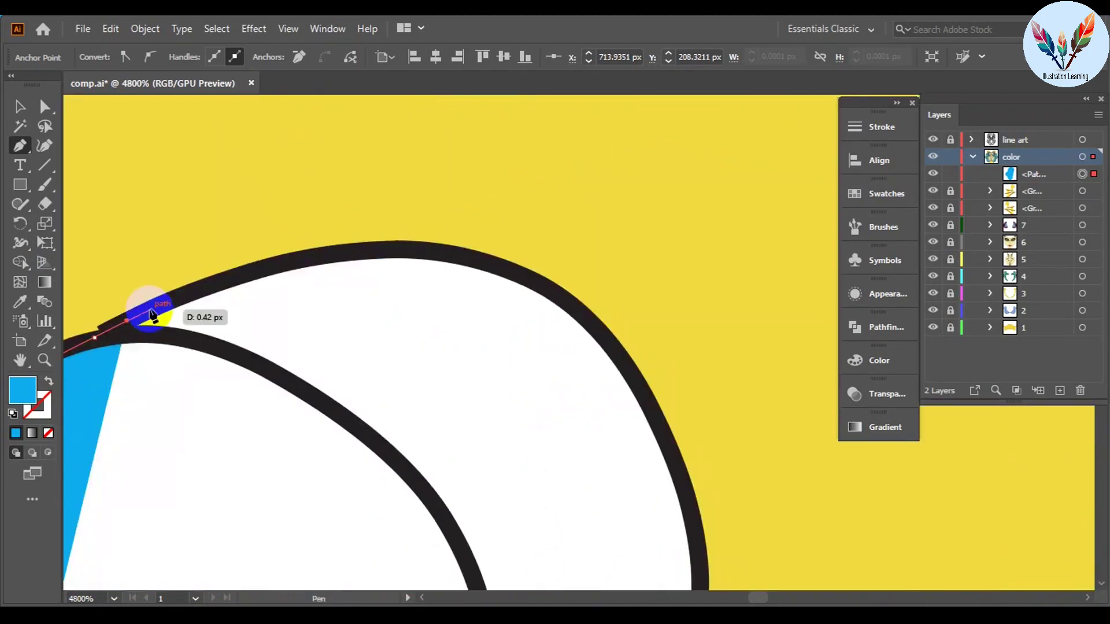
left_click_drag(518, 275, 693, 352)
left_click(712, 240)
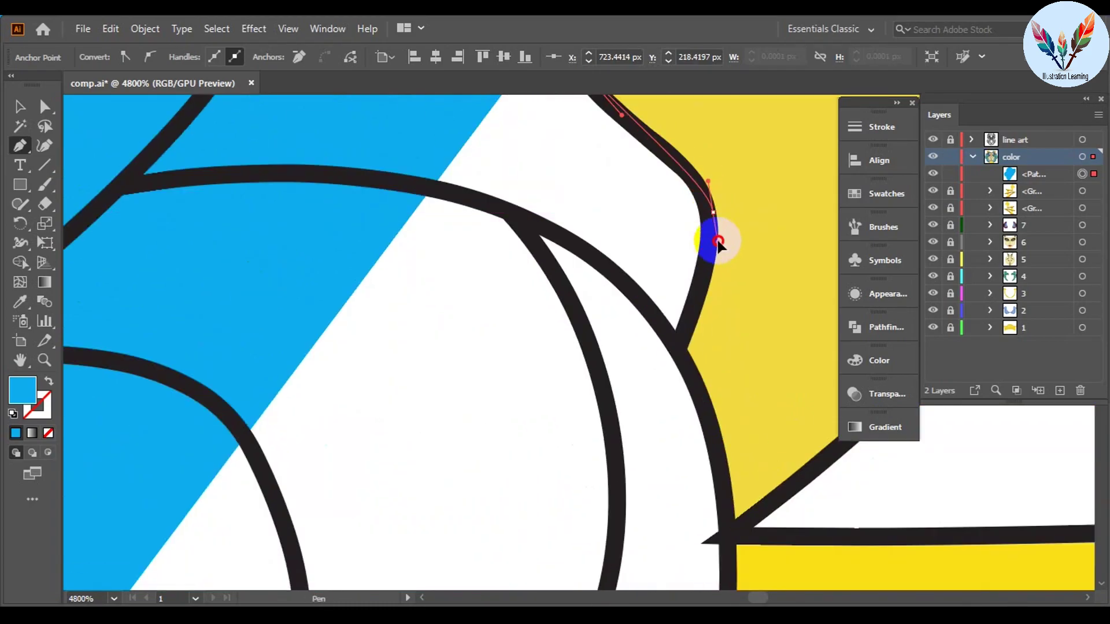
left_click(717, 351)
Step: Finish the flower outline, close the shape at its start point and zoom out
left_click_drag(676, 392, 678, 396)
left_click(297, 453)
left_click(582, 255)
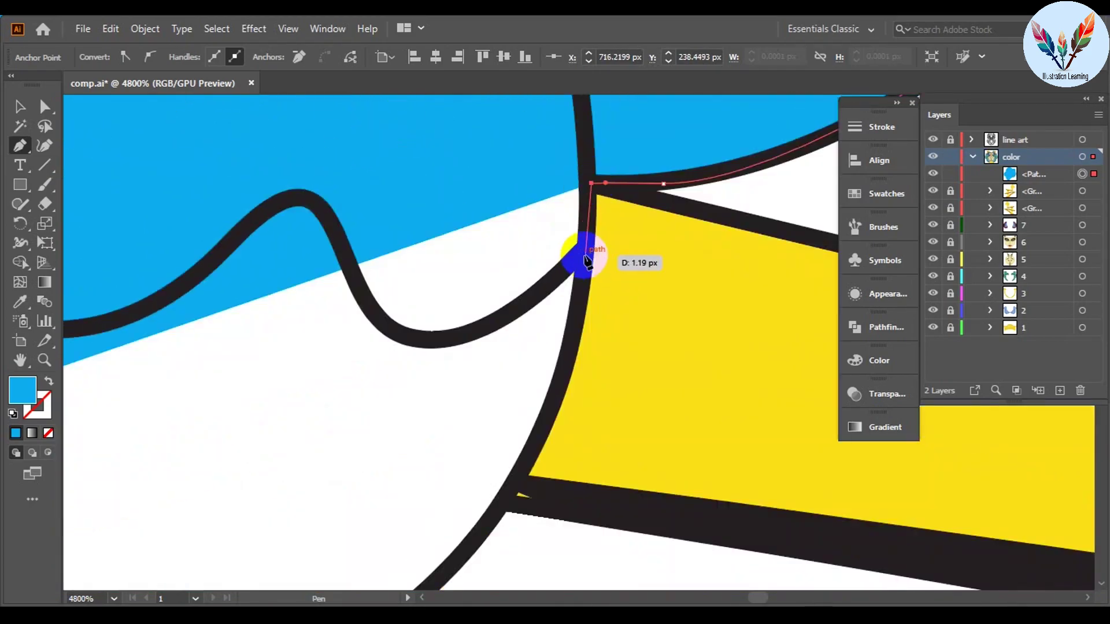
left_click(339, 240)
left_click(279, 263)
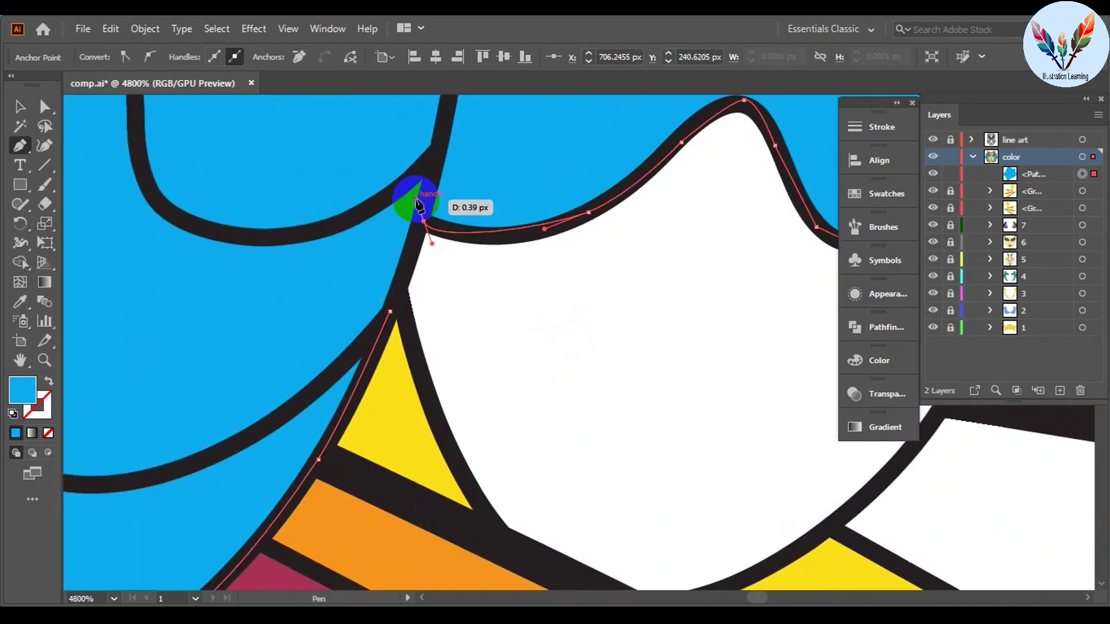
left_click_drag(418, 203, 419, 205)
key("ctrl+minus")
key("ctrl+minus")
key("ctrl+minus")
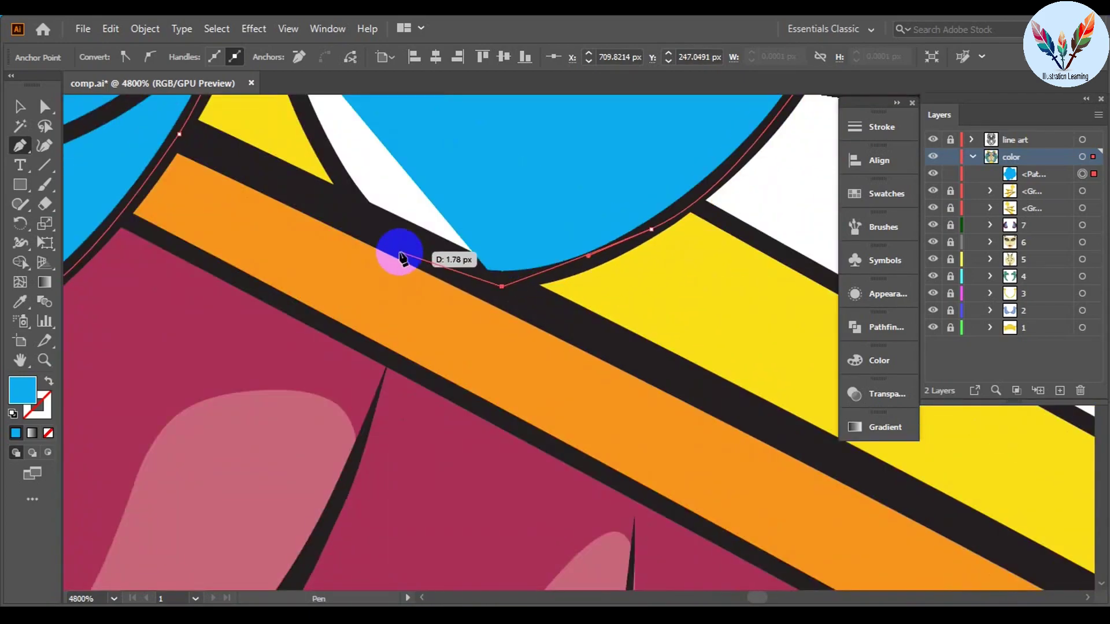
key("ctrl+minus")
key("ctrl+minus")
key("ctrl+minus")
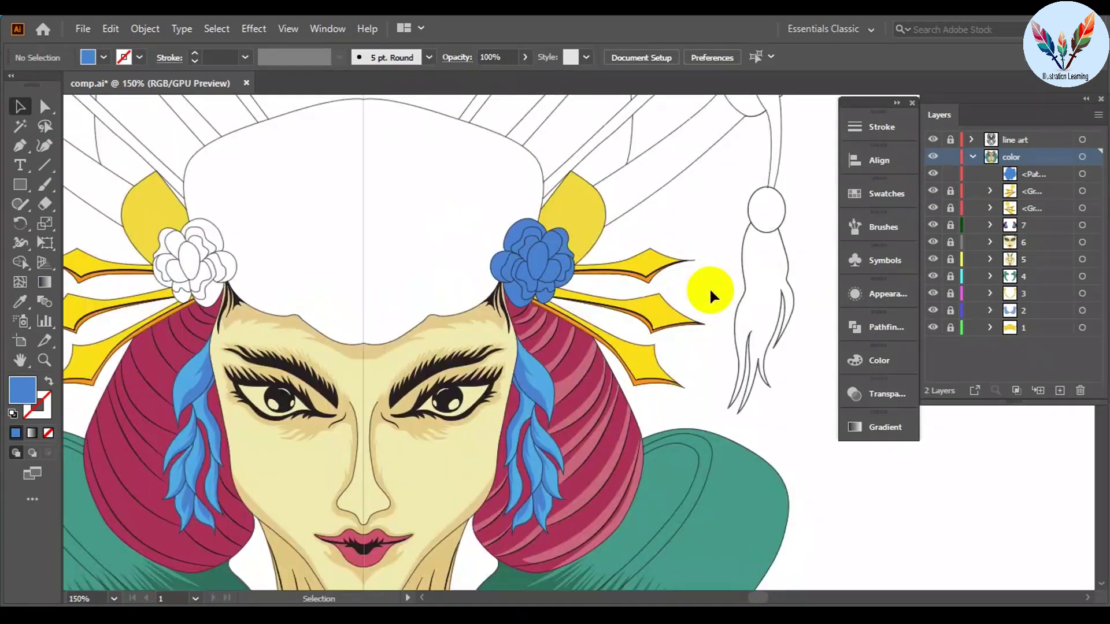
Step: Recolour the right flower green, deleting a misplaced dragged copy
key("F6")
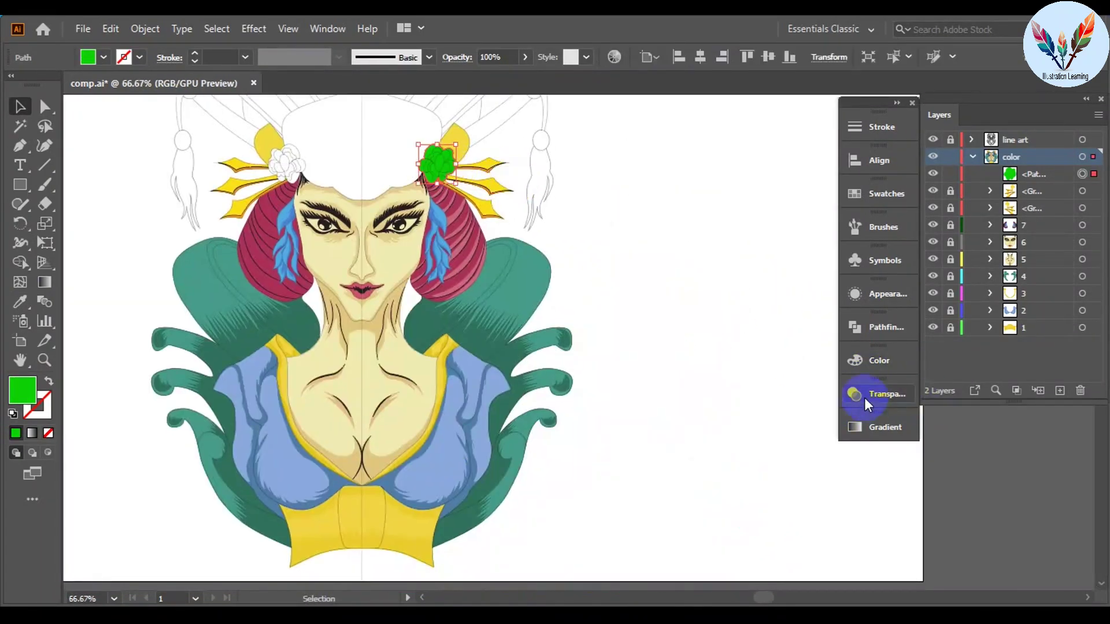
left_click_drag(775, 409, 768, 409)
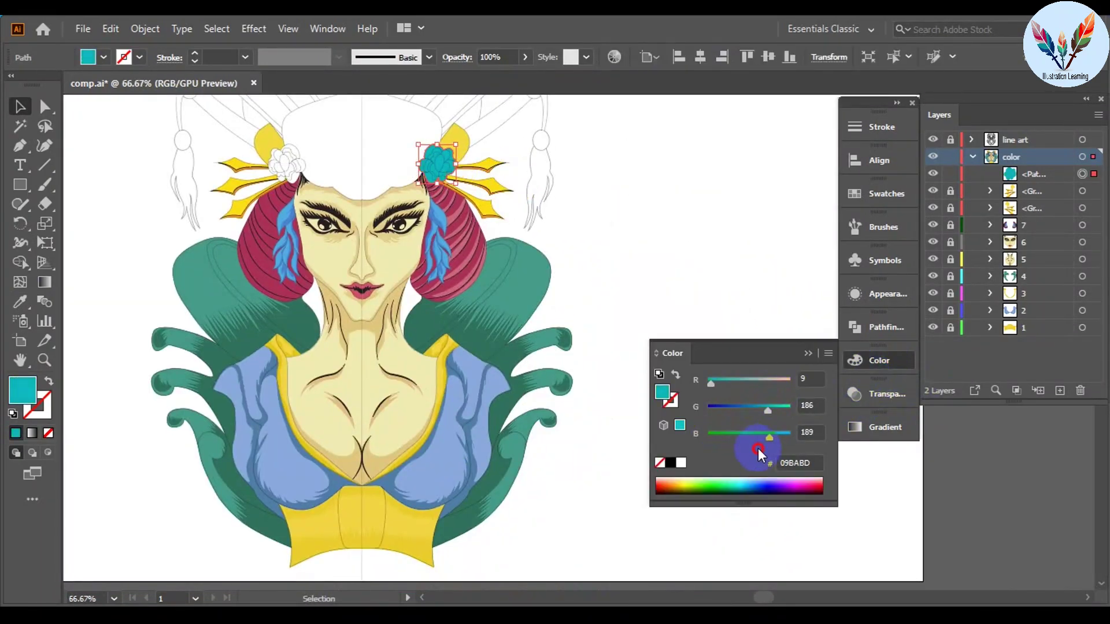
left_click(809, 361)
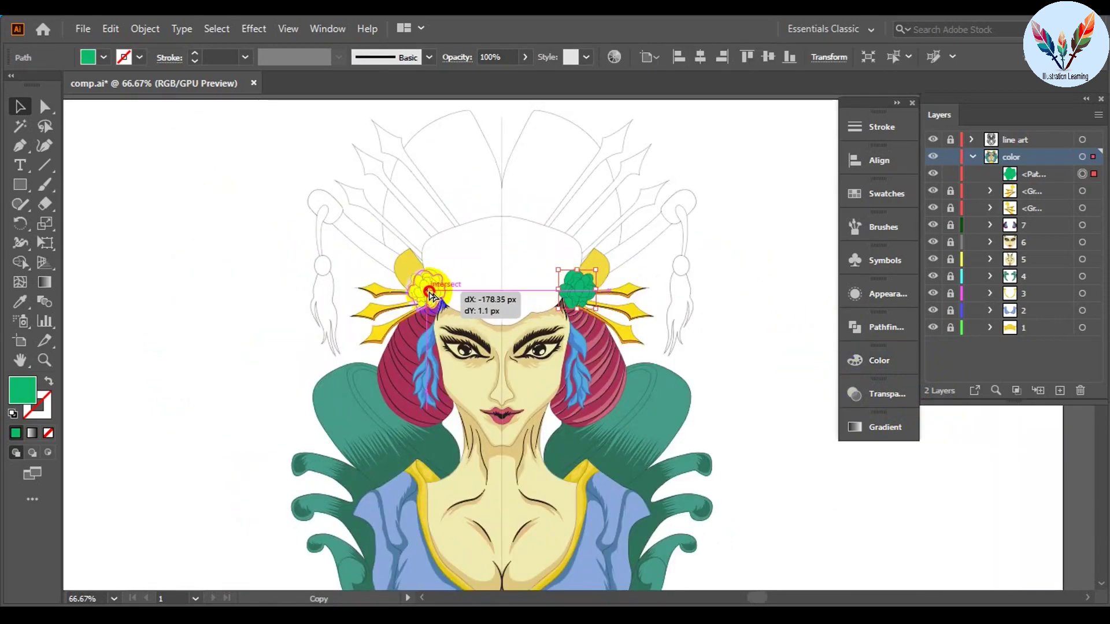
scroll(429, 294, "up", 10)
left_click_drag(429, 295, 327, 363)
scroll(327, 363, "down", 5)
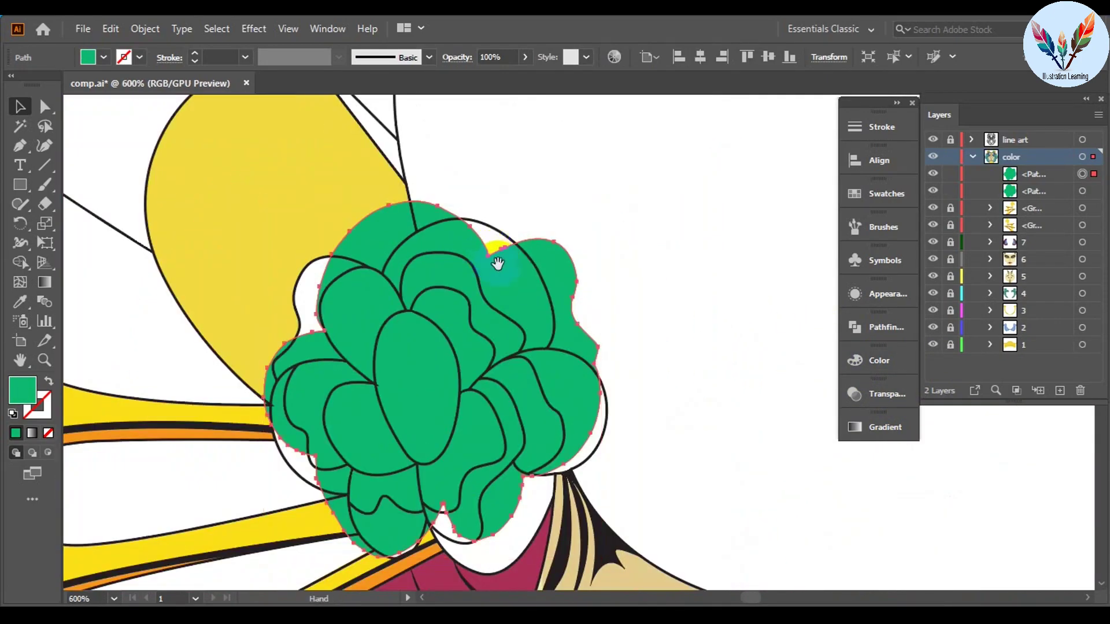
key("Delete")
right_click(702, 248)
key("Escape")
scroll(591, 282, "up", 3)
Step: Draw a small oval at the flower's centre and fill it light green
key("l")
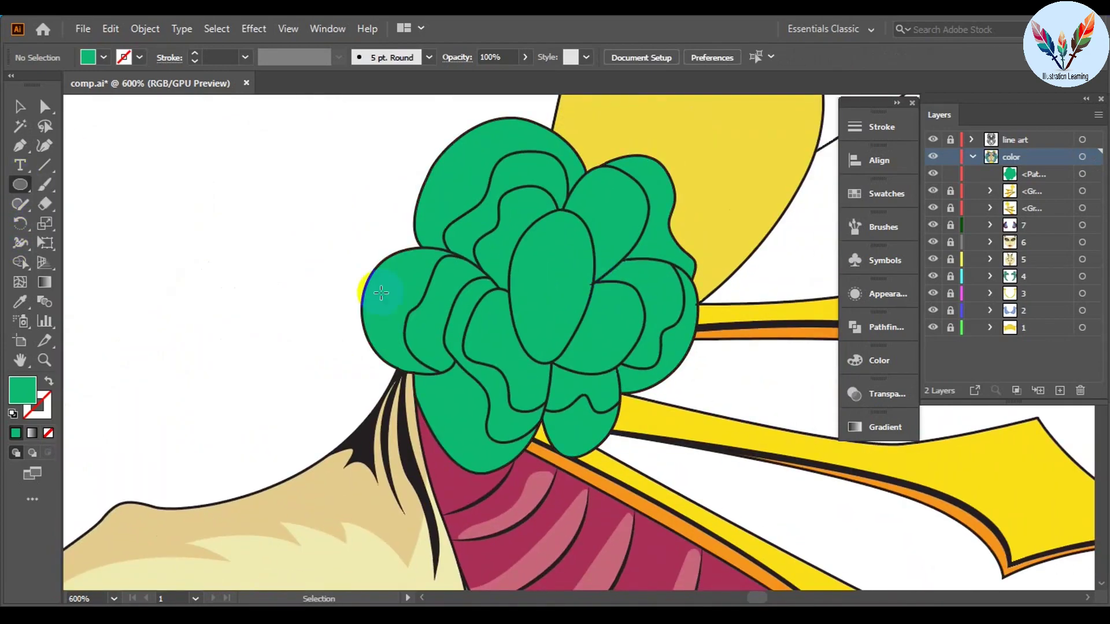
scroll(591, 282, "up", 1)
left_click_drag(565, 313, 590, 363)
left_click(77, 142)
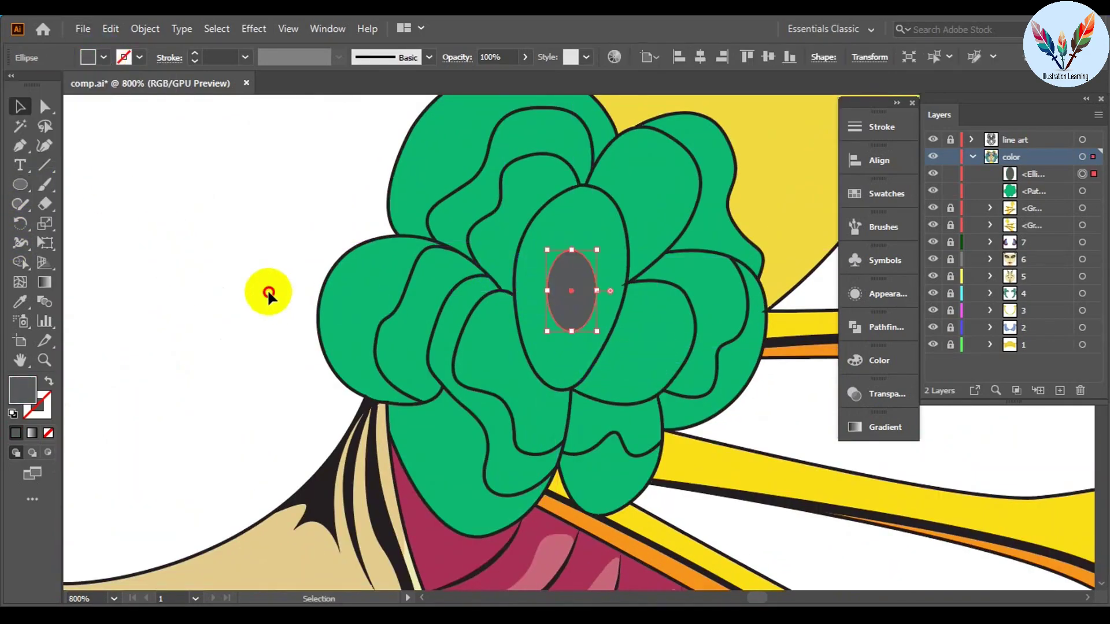
key("ctrl+minus")
left_click(879, 360)
left_click(317, 211)
key("ctrl+minus")
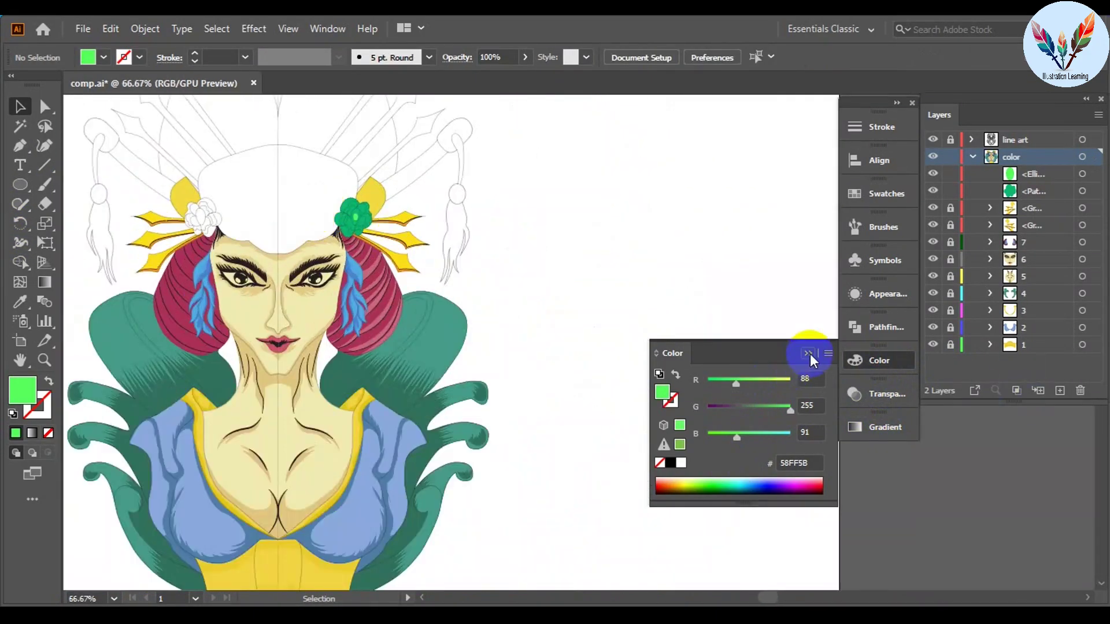
left_click(810, 354)
key("ctrl+plus")
key("ctrl+plus")
key("ctrl+plus")
Step: Reflect a vertical copy of the green flower onto the left side
left_click(566, 248)
right_click(570, 238)
left_click(775, 384)
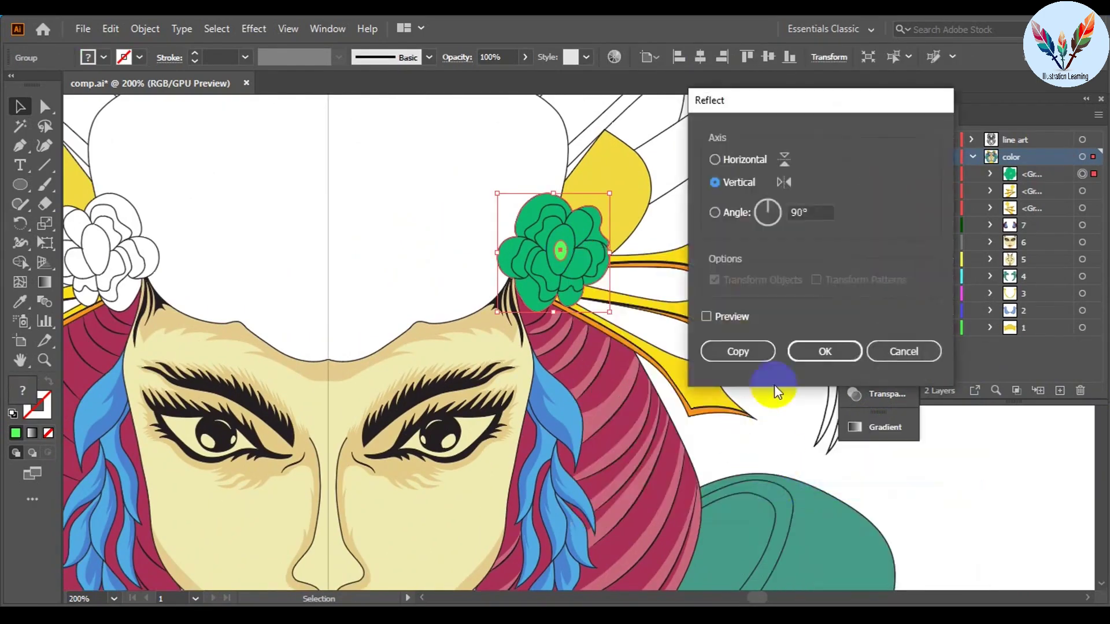
left_click(738, 351)
scroll(319, 272, "up", 5)
left_click(645, 299)
scroll(376, 252, "up", 5)
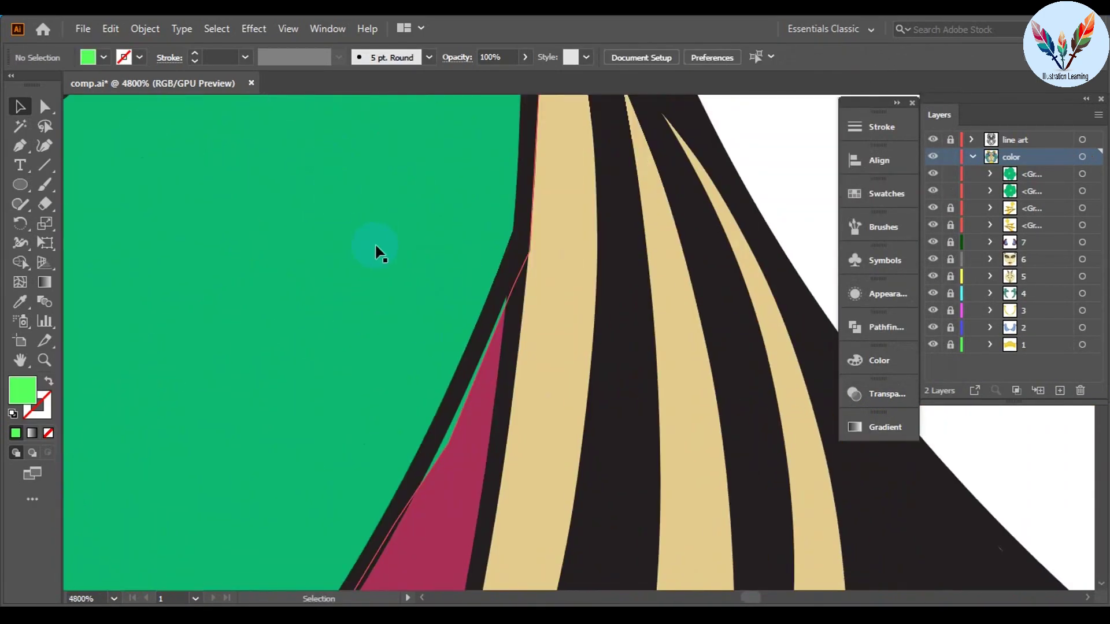
scroll(376, 251, "down", 10)
scroll(600, 229, "down", 3)
scroll(701, 273, "up", 1)
scroll(664, 311, "up", 1)
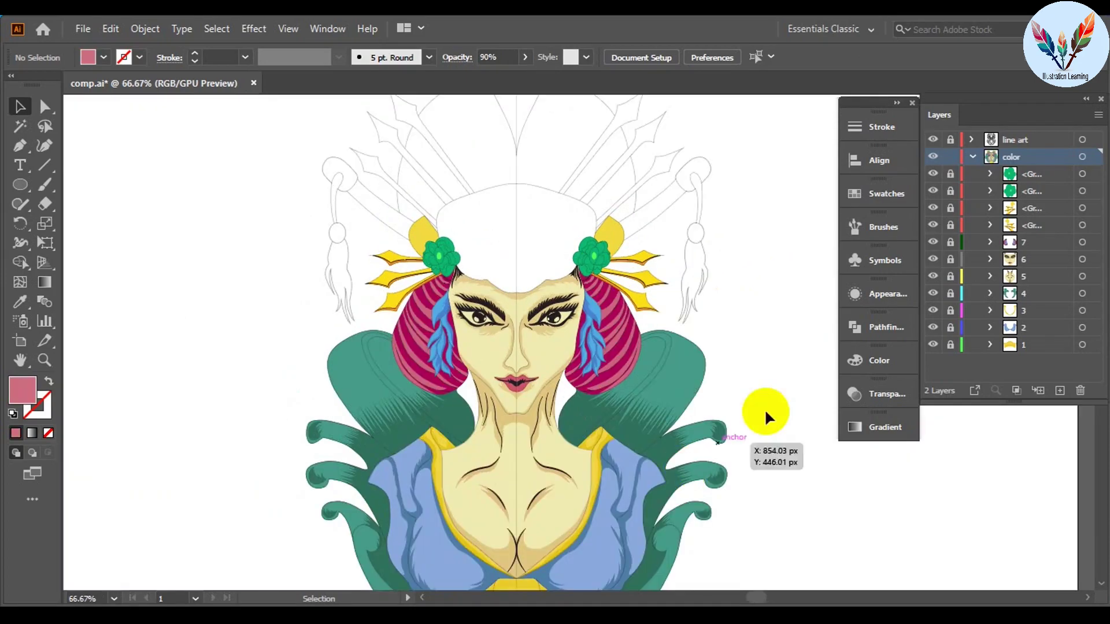
scroll(766, 416, "up", 3)
Step: Start tracing a band shape along the right headdress staff from the yellow petal edge
scroll(474, 448, "up", 5)
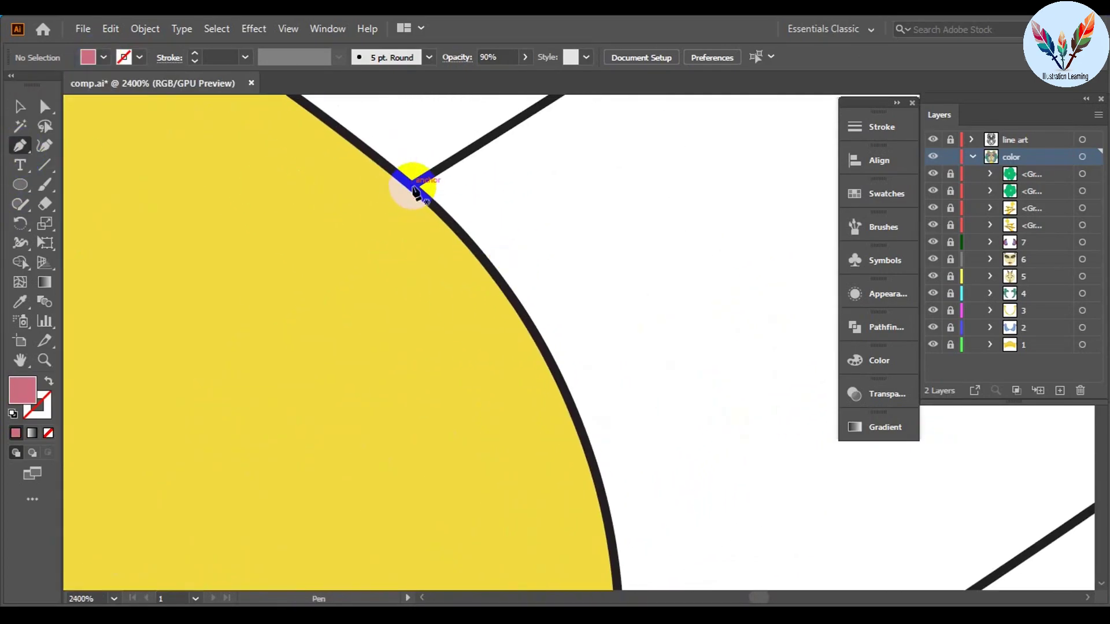
left_click(409, 184)
left_click(660, 350)
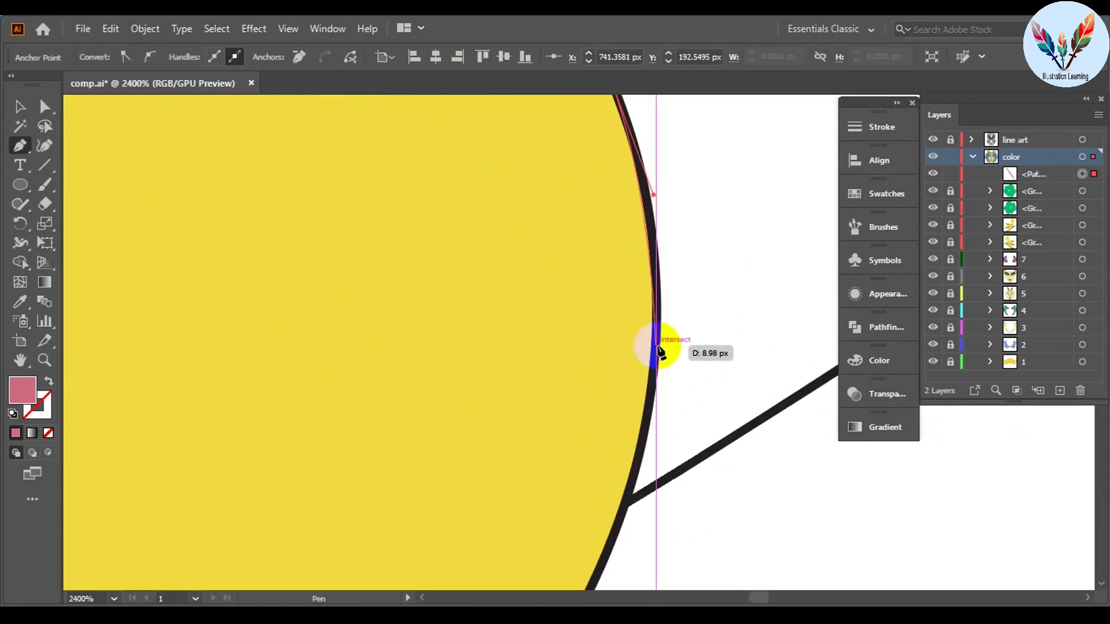
left_click(630, 503)
left_click_drag(701, 458, 451, 481)
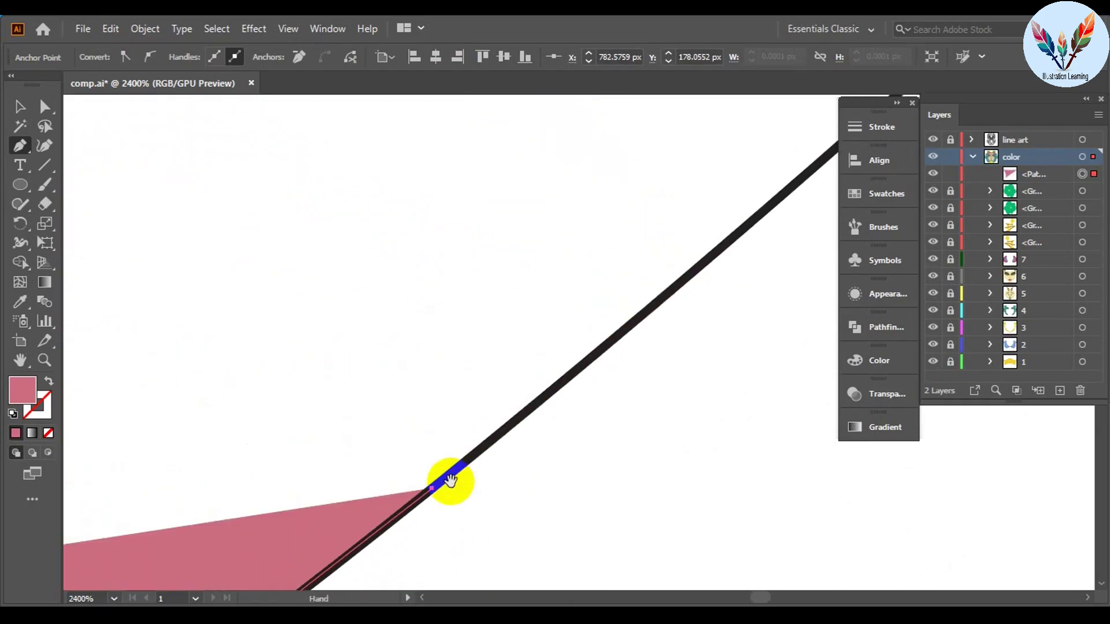
left_click_drag(738, 255, 619, 315)
left_click(619, 314)
left_click(586, 454)
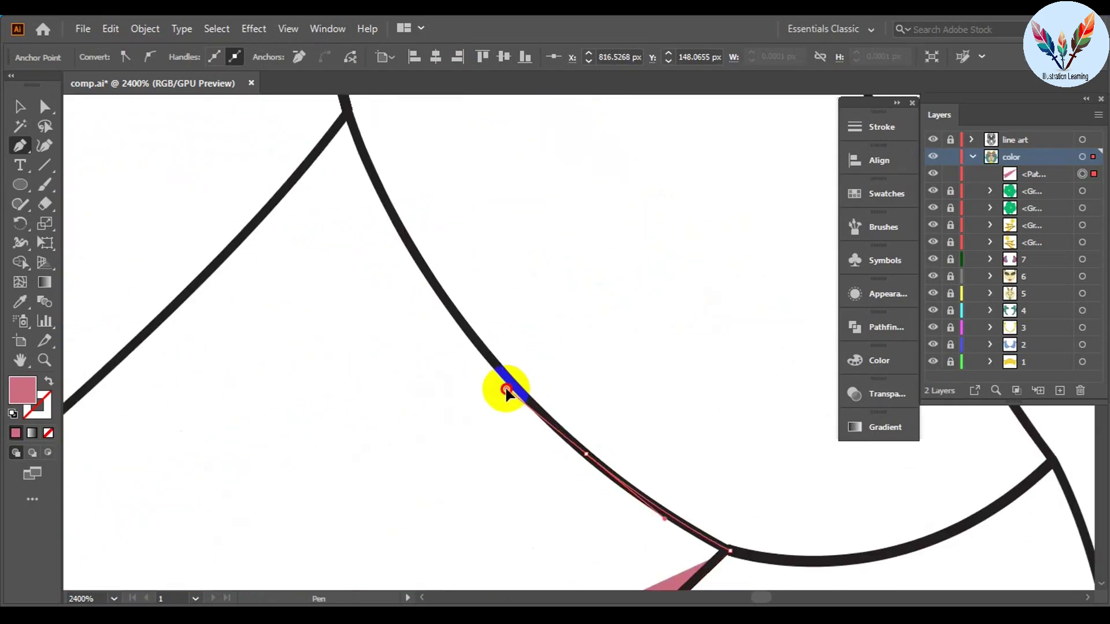
left_click(507, 393)
Step: Finish the band shape along the black line
scroll(525, 228, "up", 2)
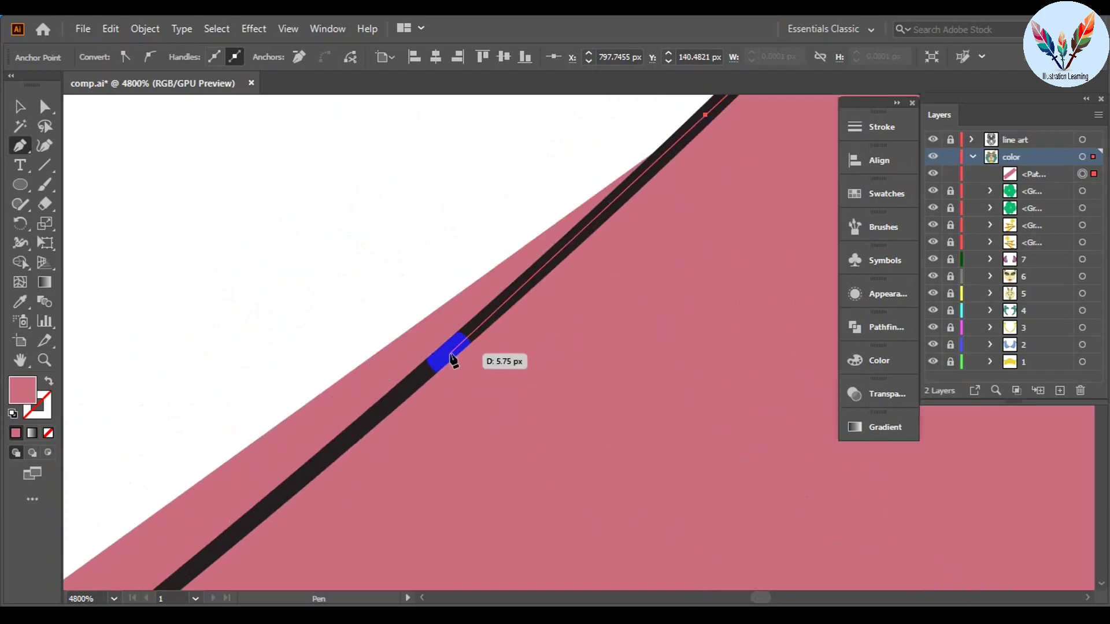
left_click(402, 423)
left_click(323, 428)
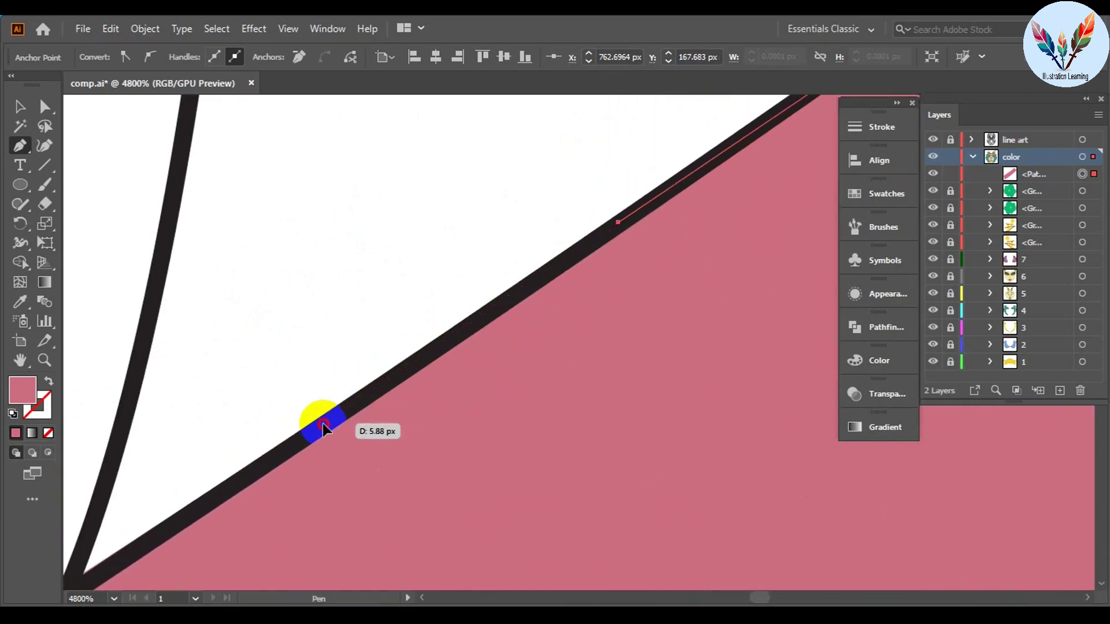
left_click_drag(324, 428, 456, 273)
scroll(513, 302, "down", 10)
key("v")
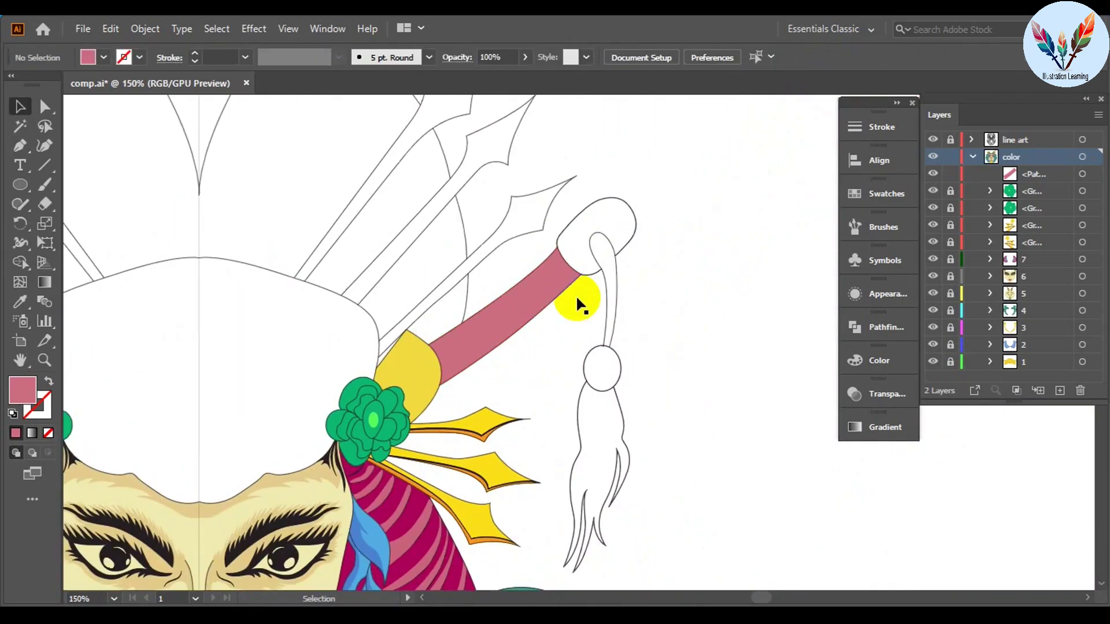
Step: Select the band and recolour it in the Color panel
left_click(576, 292)
scroll(629, 251, "down", 2)
key("v")
scroll(694, 401, "up", 2)
left_click(878, 360)
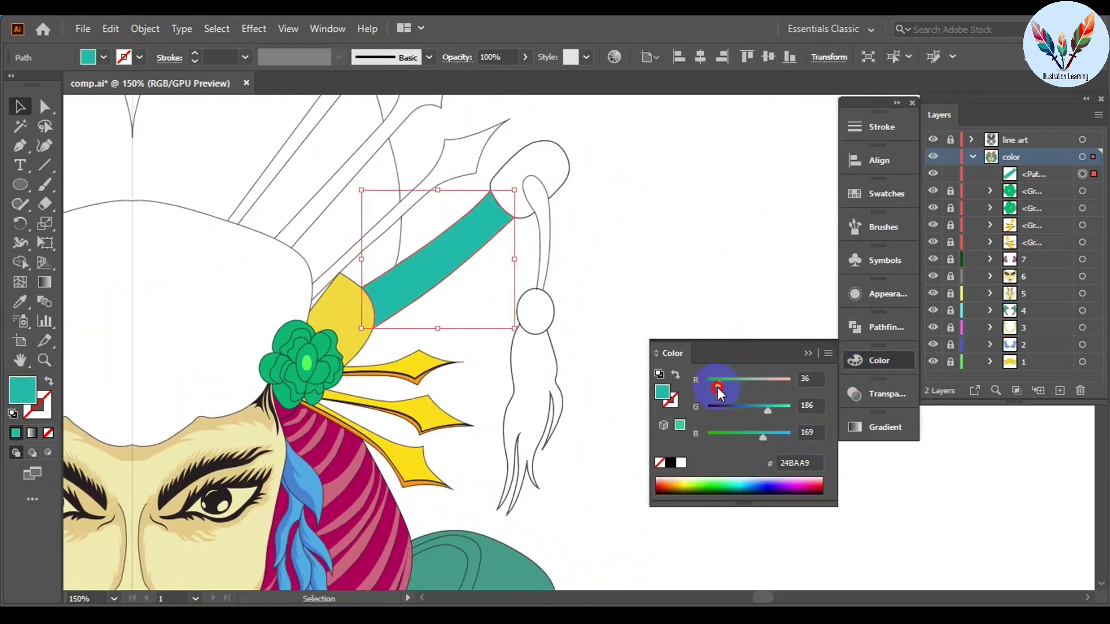
left_click(426, 293)
scroll(426, 293, "up", 2)
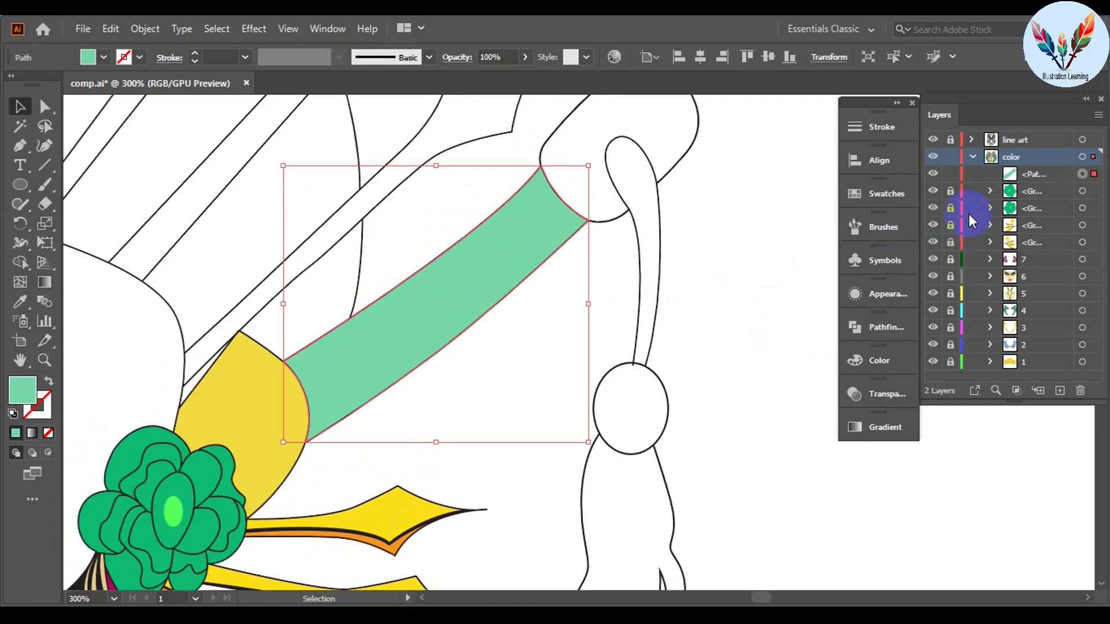
Step: Start tracing the dark shading band along the staff's edge
left_click(309, 383)
scroll(589, 285, "up", 2)
scroll(558, 325, "down", 2)
left_click_drag(578, 320, 603, 296)
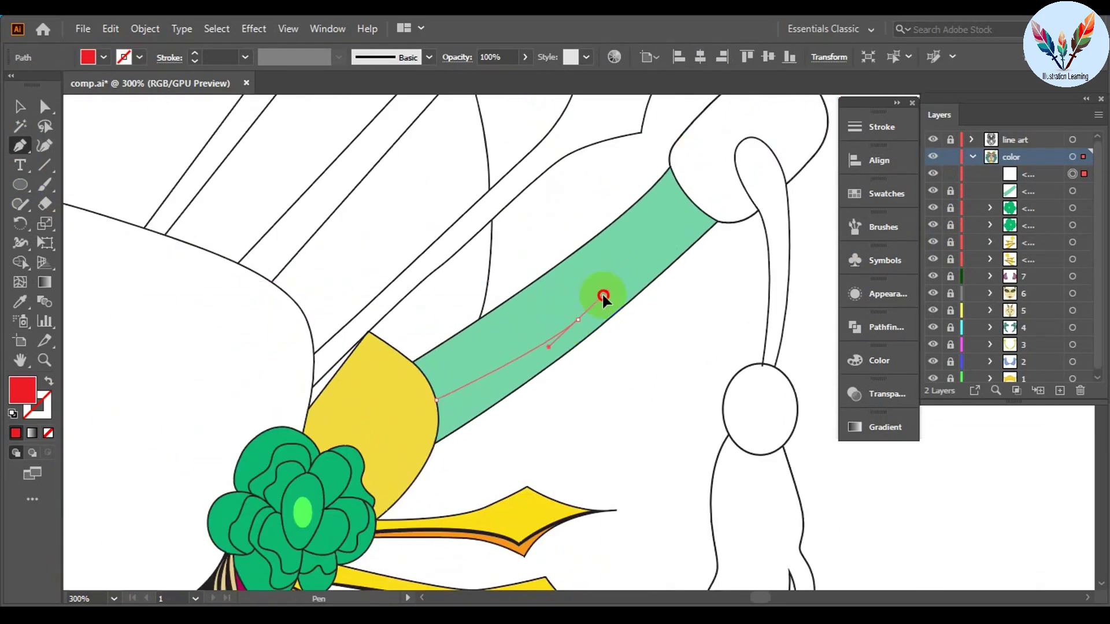
left_click(692, 224)
scroll(582, 272, "up", 3)
left_click(755, 426)
scroll(322, 515, "up", 2)
scroll(597, 398, "up", 2)
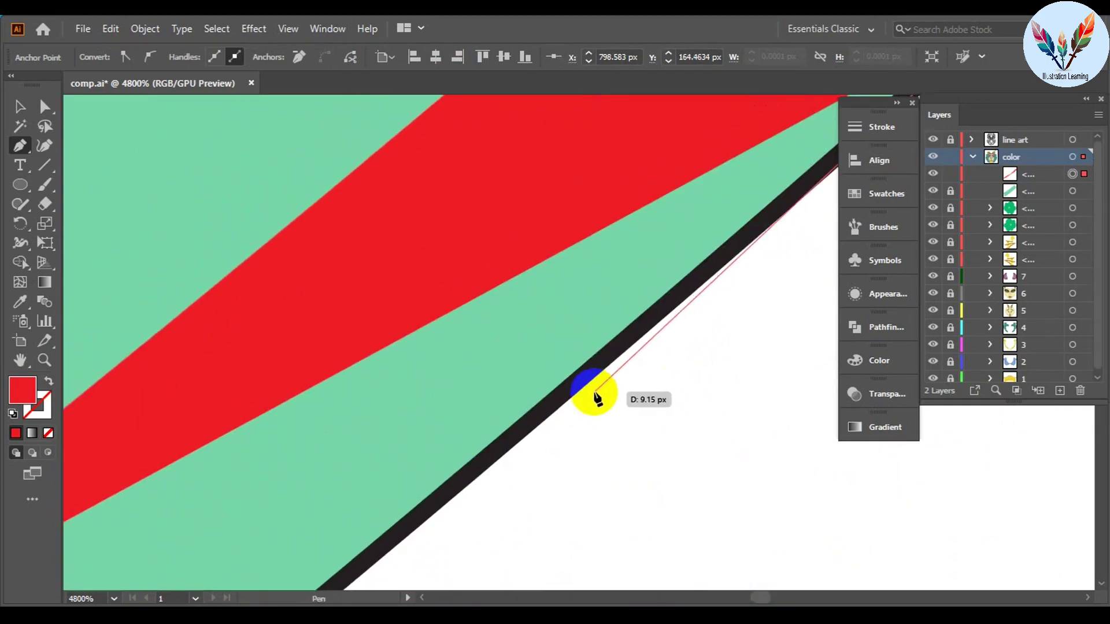
Step: Close the dark shading band at its start and check its fill
left_click(597, 397)
scroll(396, 417, "down", 5)
left_click(327, 441)
scroll(484, 242, "up", 2)
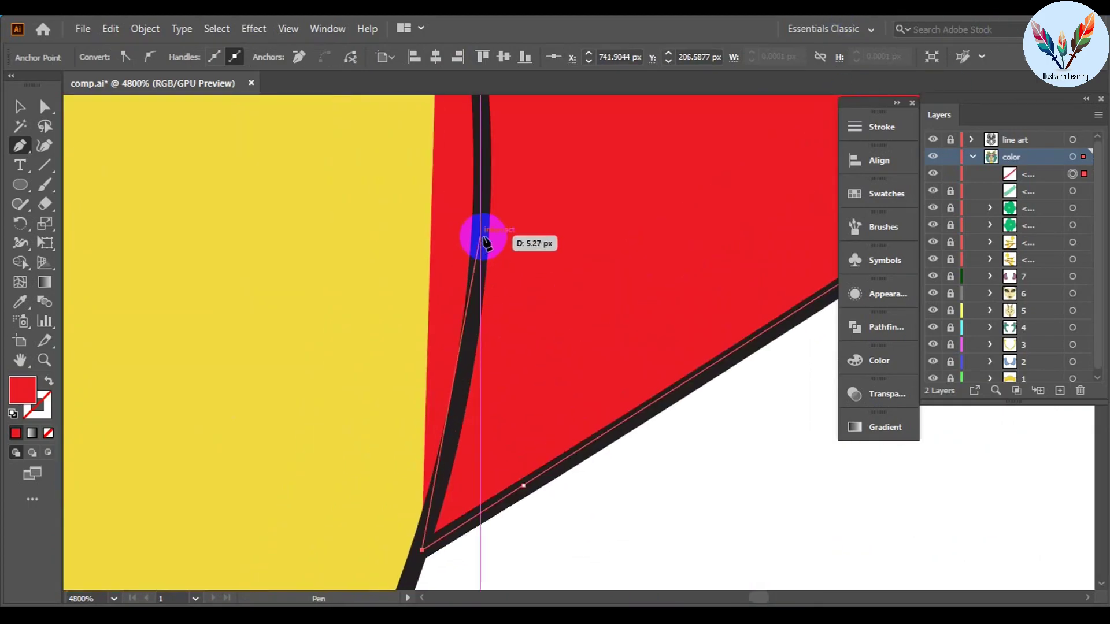
left_click(484, 242)
scroll(512, 272, "down", 5)
scroll(495, 434, "down", 5)
key("v")
scroll(727, 314, "down", 3)
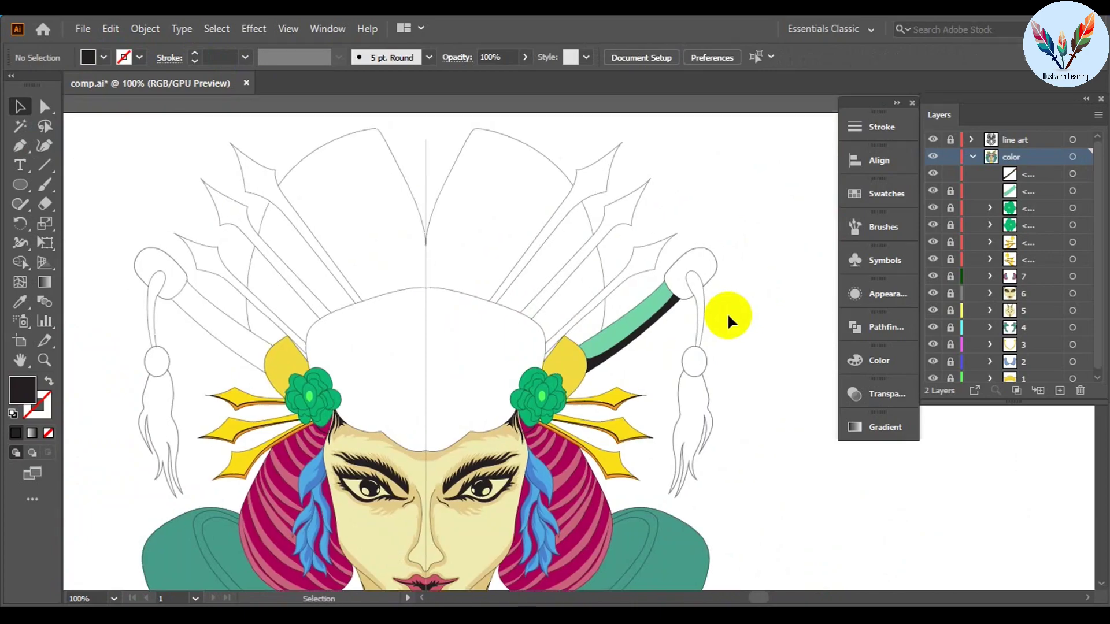
scroll(723, 329, "up", 3)
left_click(520, 248)
left_click(709, 290)
Step: Start tracing the rounded cap at the staff tip
scroll(709, 290, "down", 4)
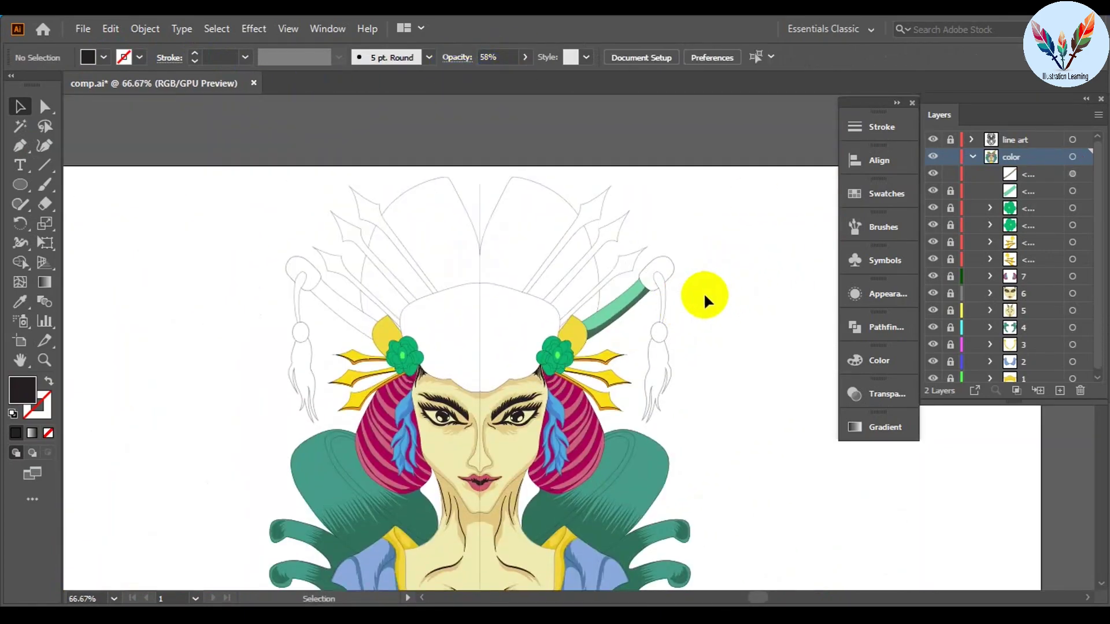
scroll(702, 292, "up", 3)
scroll(686, 302, "up", 5)
left_click(706, 346)
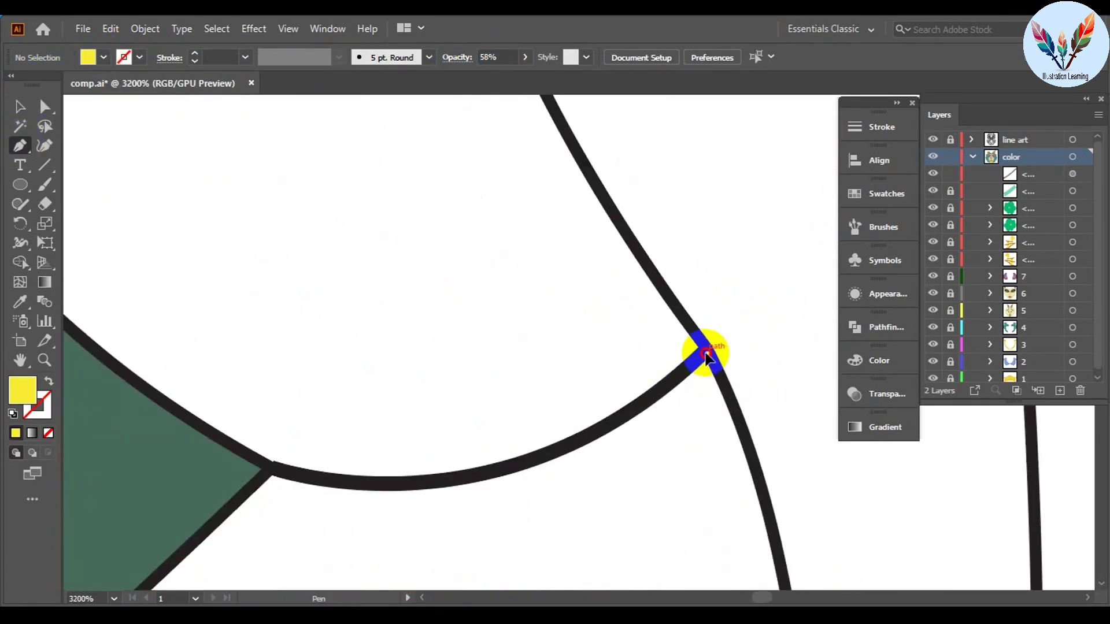
left_click_drag(335, 355, 354, 366)
left_click(210, 248)
left_click(194, 276)
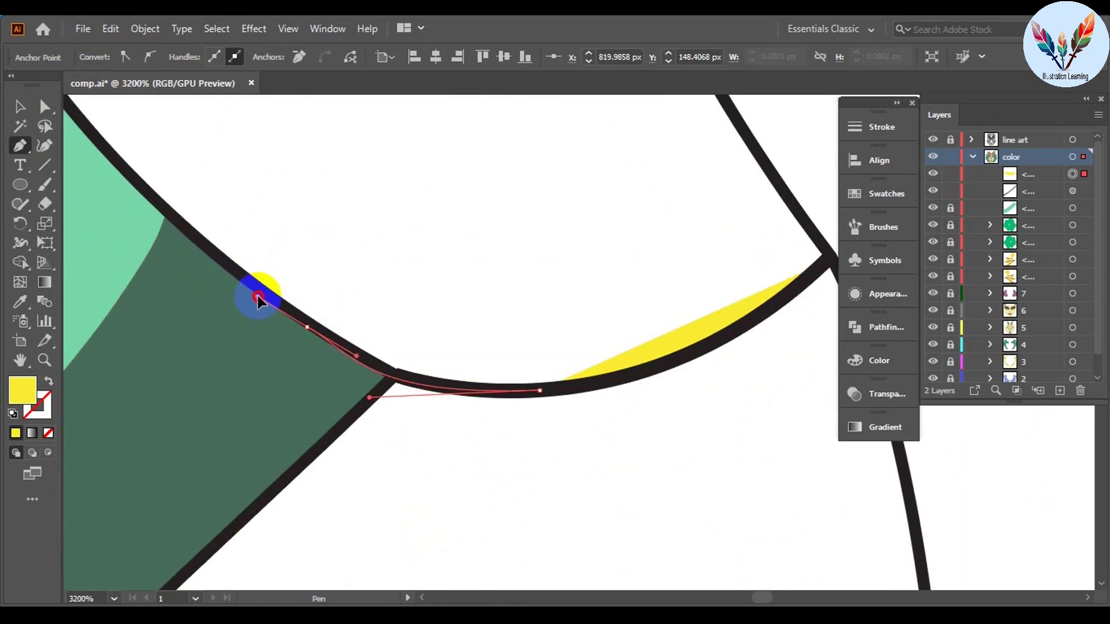
left_click(134, 219, "ctrl")
Step: Complete the cap's rim and side, closing it as a yellow shape
left_click_drag(228, 267, 595, 179)
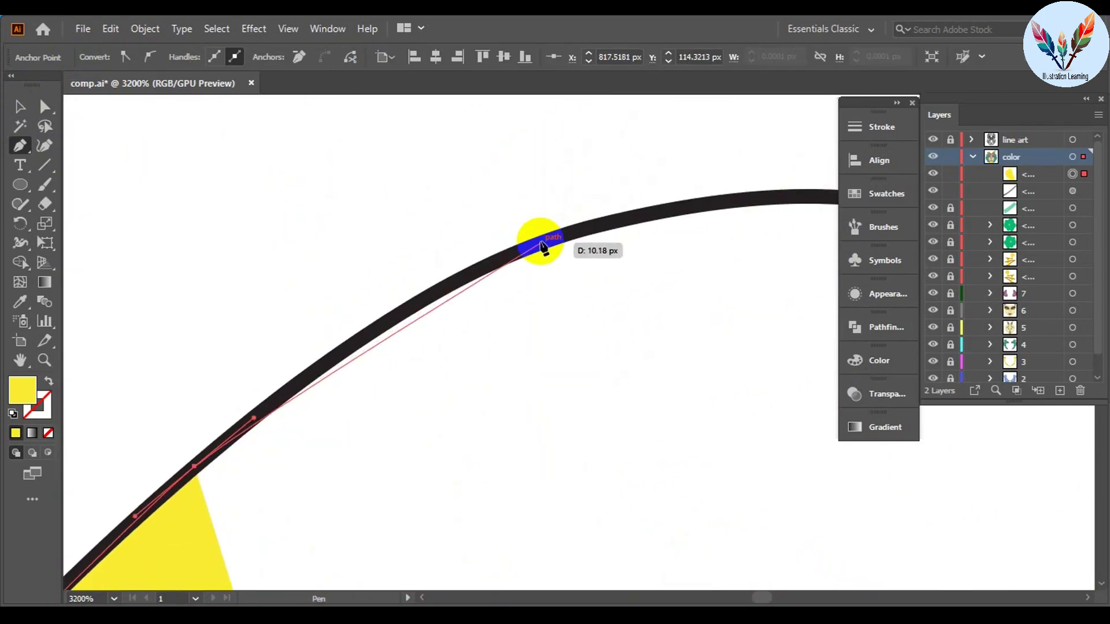
left_click_drag(595, 179, 624, 334)
scroll(624, 334, "down", 3, "alt")
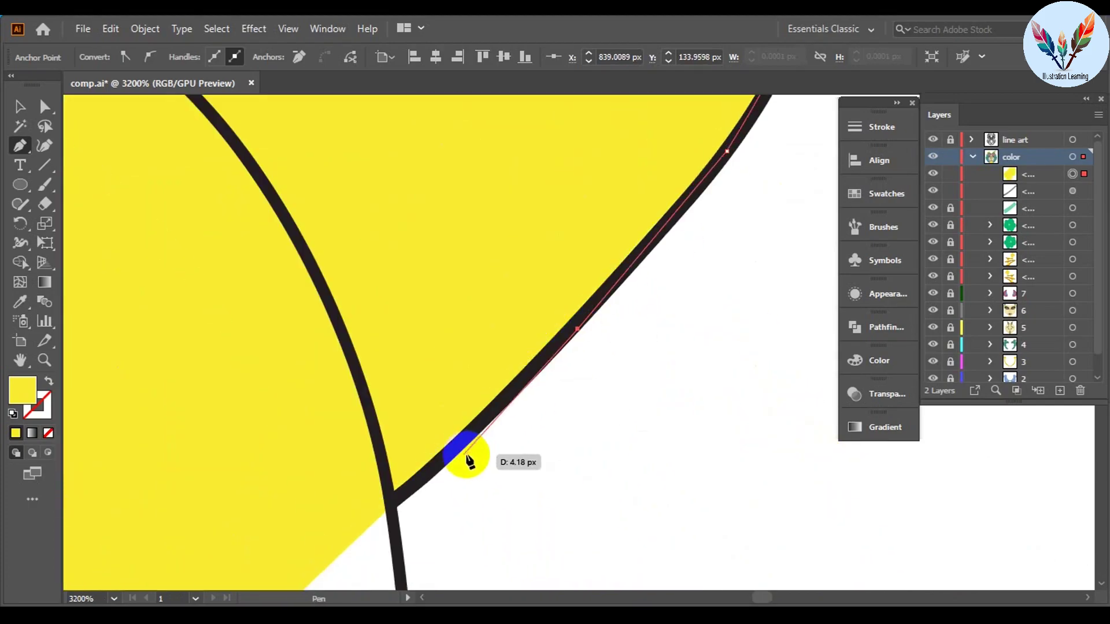
scroll(463, 457, "down", 2, "alt")
key("v")
left_click(652, 342)
scroll(635, 278, "down", 3, "alt")
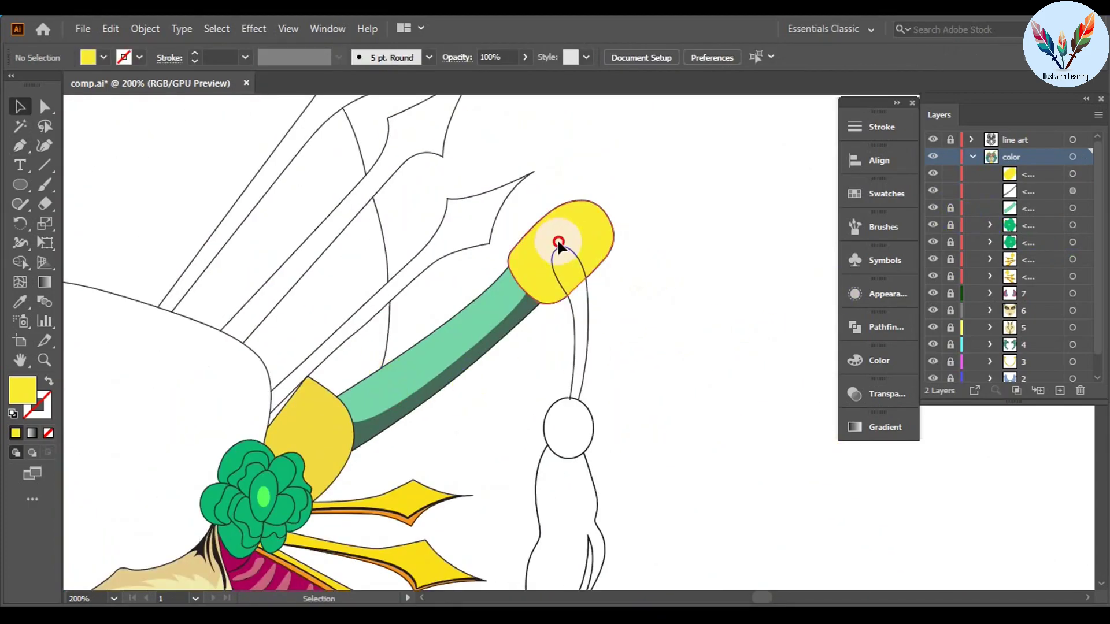
Step: Set the fill colour to orange
left_click(87, 57)
left_click(34, 145)
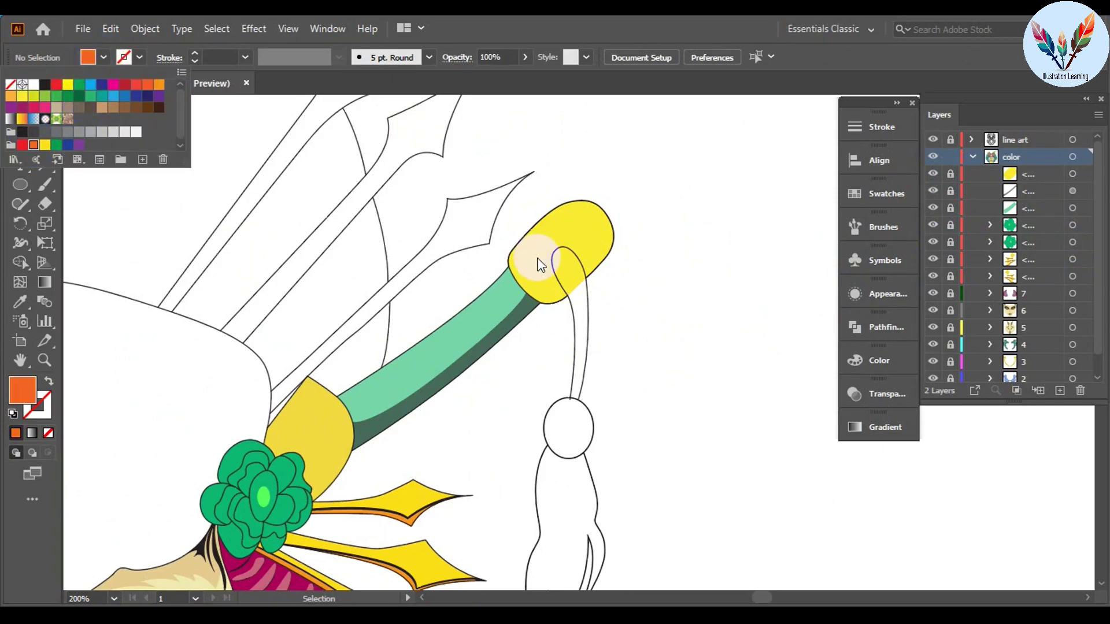
scroll(519, 406, "up", 5, "alt")
Step: Trace the orange cord from the cap down to the bead, then deselect it
left_click(414, 353)
scroll(441, 181, "up", 2, "alt")
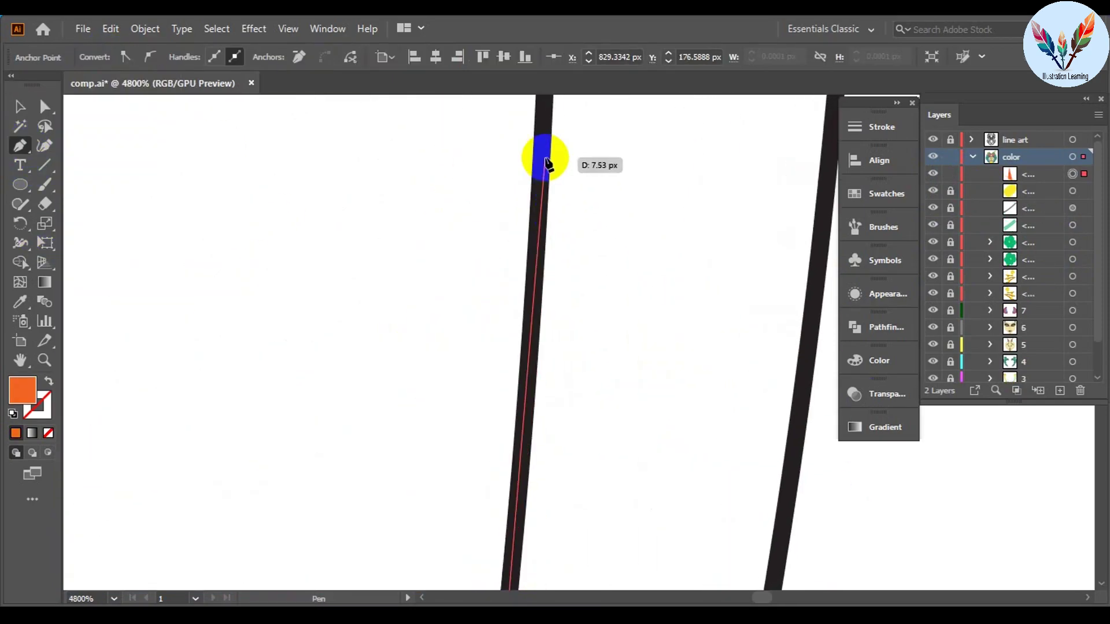
scroll(600, 162, "down", 1, "alt")
left_click(649, 314)
left_click(310, 154)
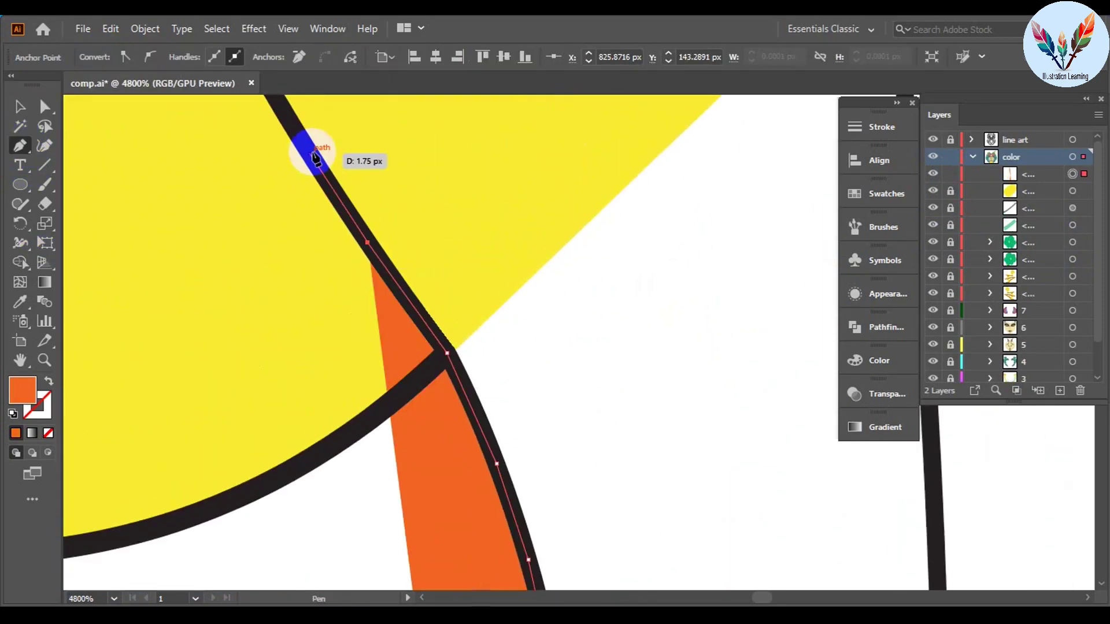
mouse_move(310, 154)
left_mouse_down()
mouse_move(374, 212)
mouse_move(396, 281)
mouse_move(476, 379)
left_mouse_up()
left_click(476, 381)
left_click(664, 516)
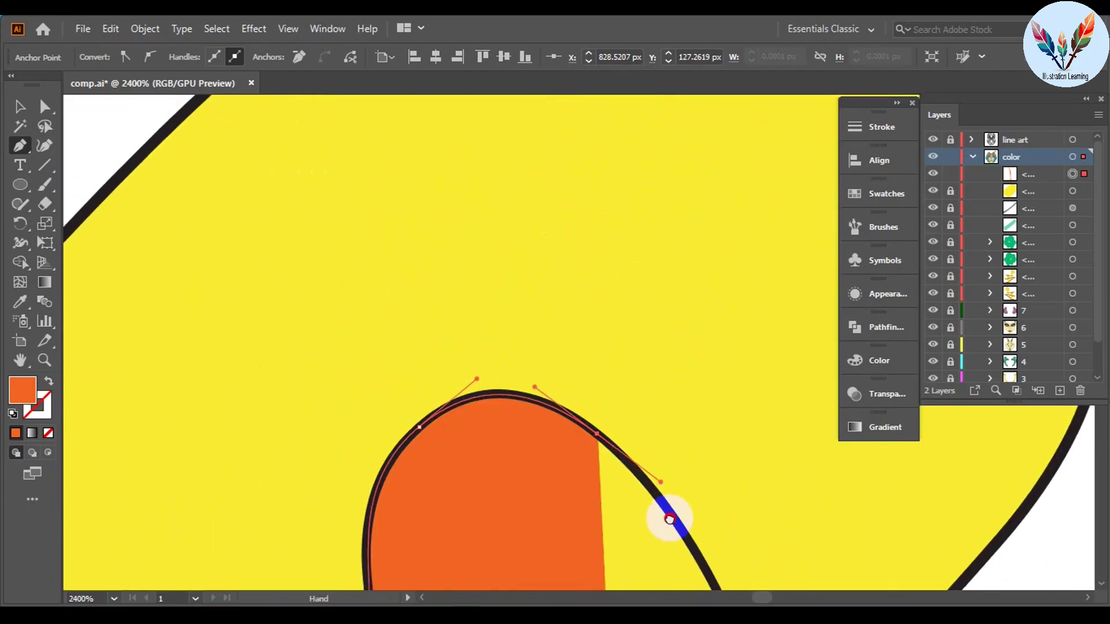
left_click(631, 527)
scroll(632, 527, "down", 5)
scroll(652, 545, "down", 3)
left_click(639, 492)
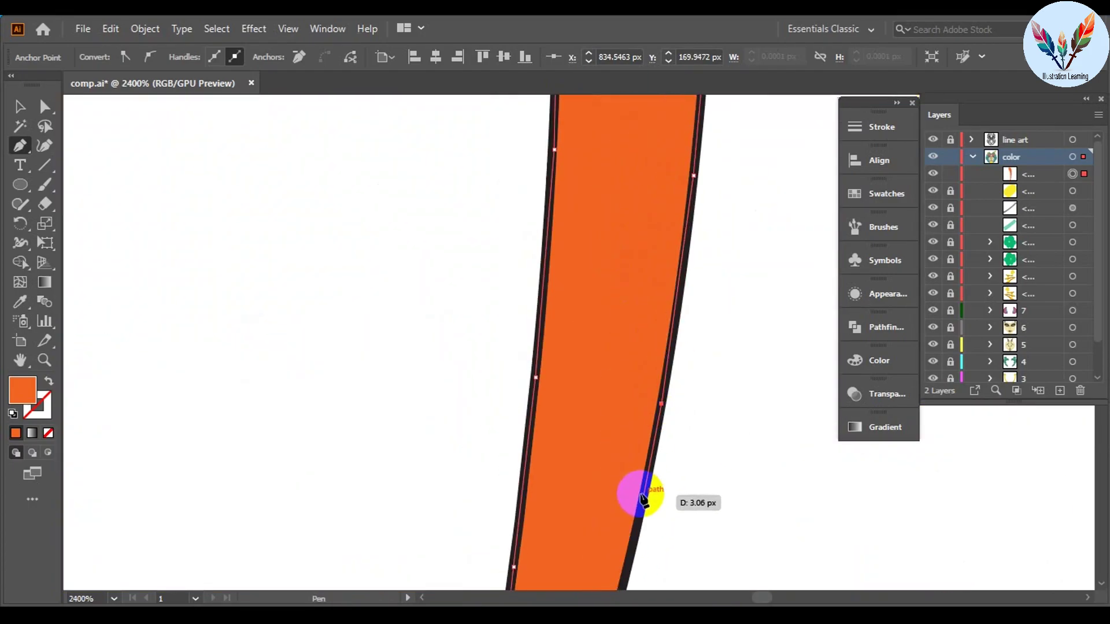
scroll(639, 493, "down", 4)
key("v")
key("ctrl+shift+a")
Step: Start the orange tassel outline below the bead along its left edge and first strands
scroll(727, 283, "down", 10, "alt")
scroll(727, 283, "down", 2, "alt")
scroll(682, 209, "up", 1, "alt")
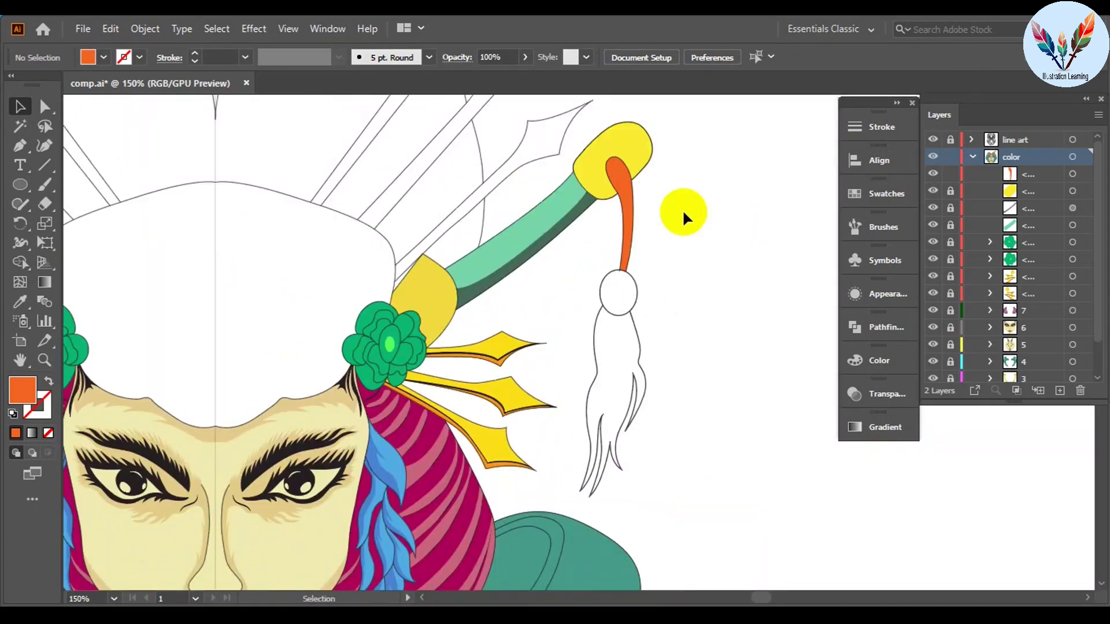
scroll(624, 209, "up", 1, "alt")
scroll(672, 294, "up", 5, "alt")
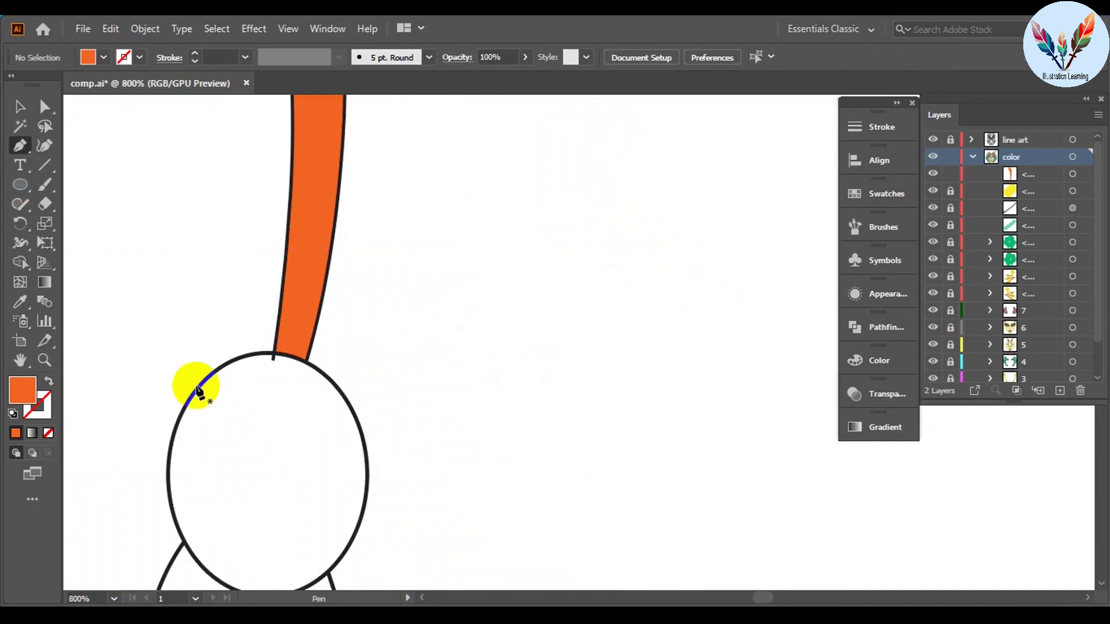
scroll(434, 459, "up", 3, "alt")
left_click(329, 471)
mouse_move(433, 385)
left_mouse_down()
mouse_move(441, 464)
mouse_move(347, 173)
mouse_move(603, 203)
left_mouse_up()
left_click_drag(409, 564, 272, 495)
scroll(371, 503, "down", 1, "alt")
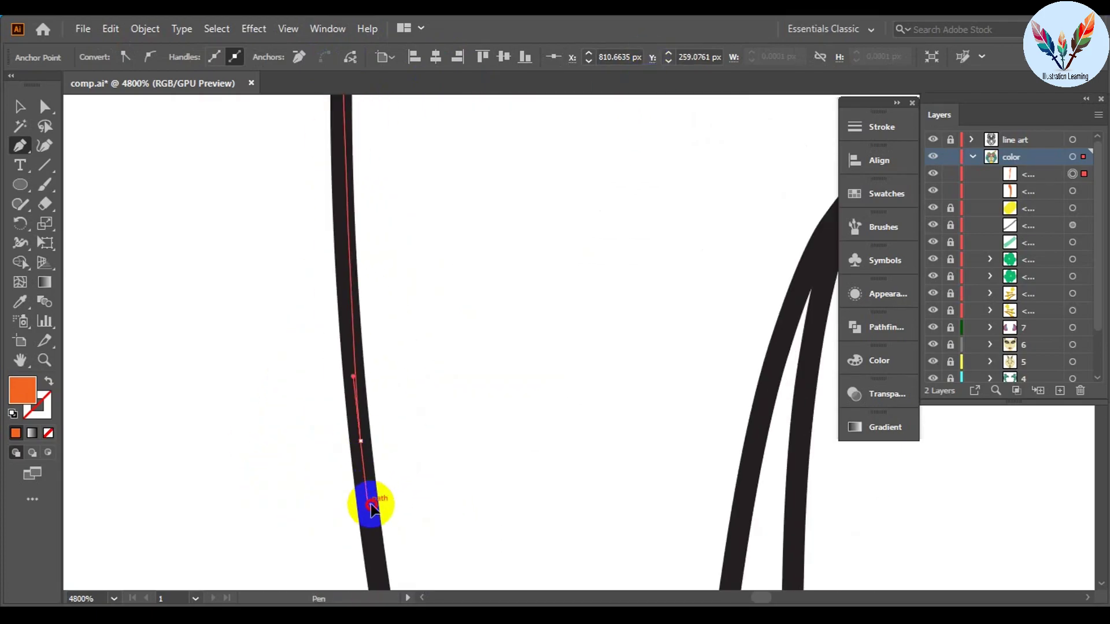
left_click_drag(372, 503, 460, 384)
left_click(459, 385)
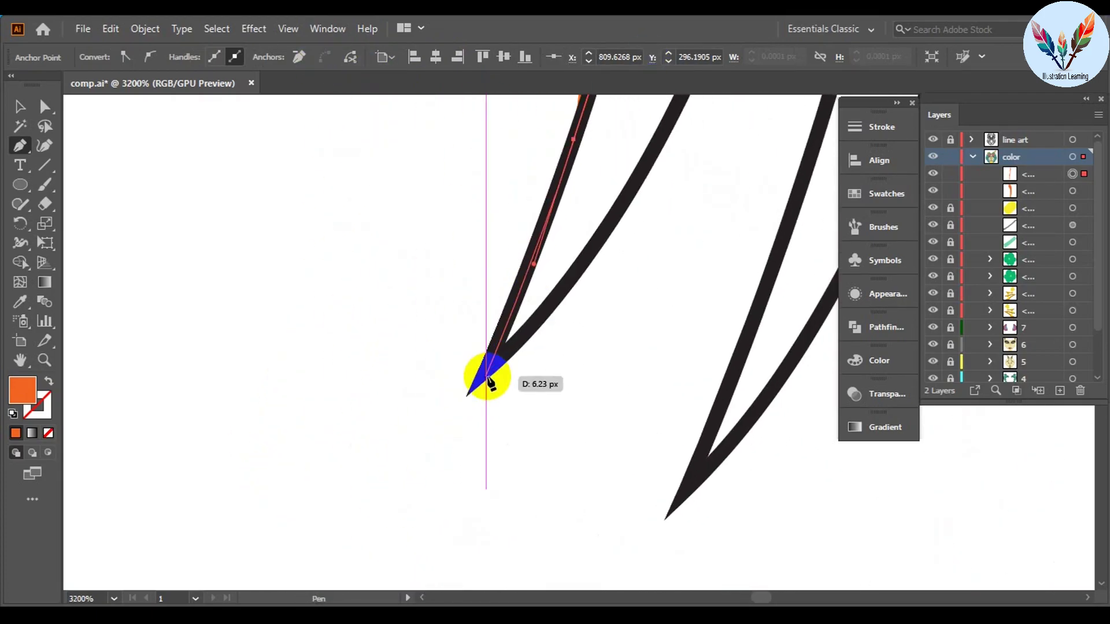
scroll(478, 377, "up", 3)
left_click(556, 234)
Step: Trace the remaining tassel strand tips and right edge, closing the outline under the bead
scroll(520, 243, "up", 3)
scroll(507, 243, "up", 3)
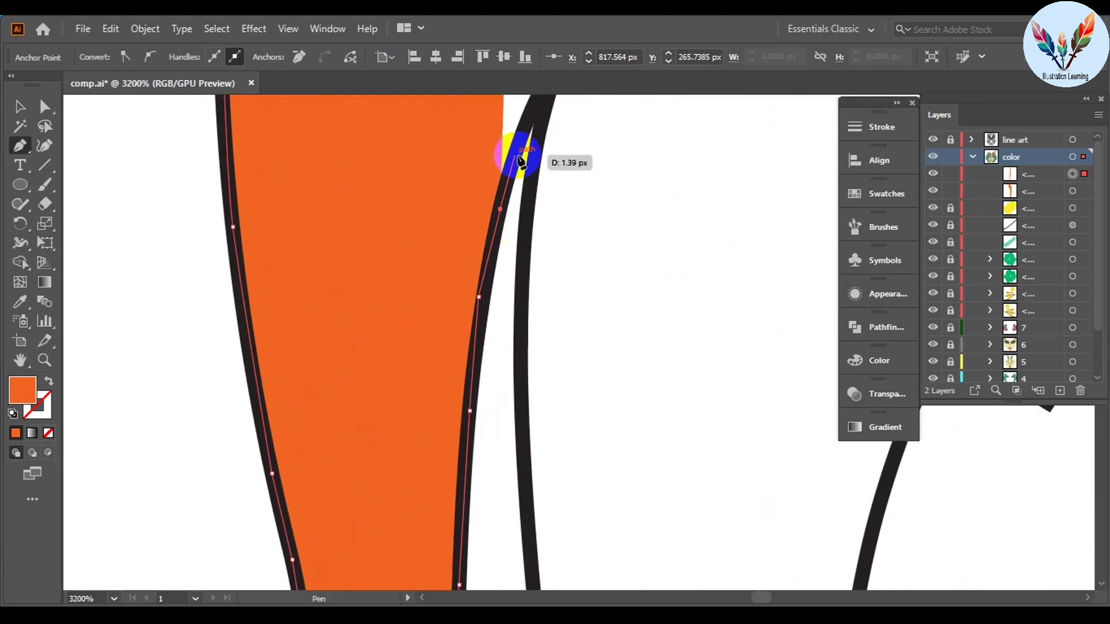
scroll(520, 289, "down", 5)
left_click(463, 460)
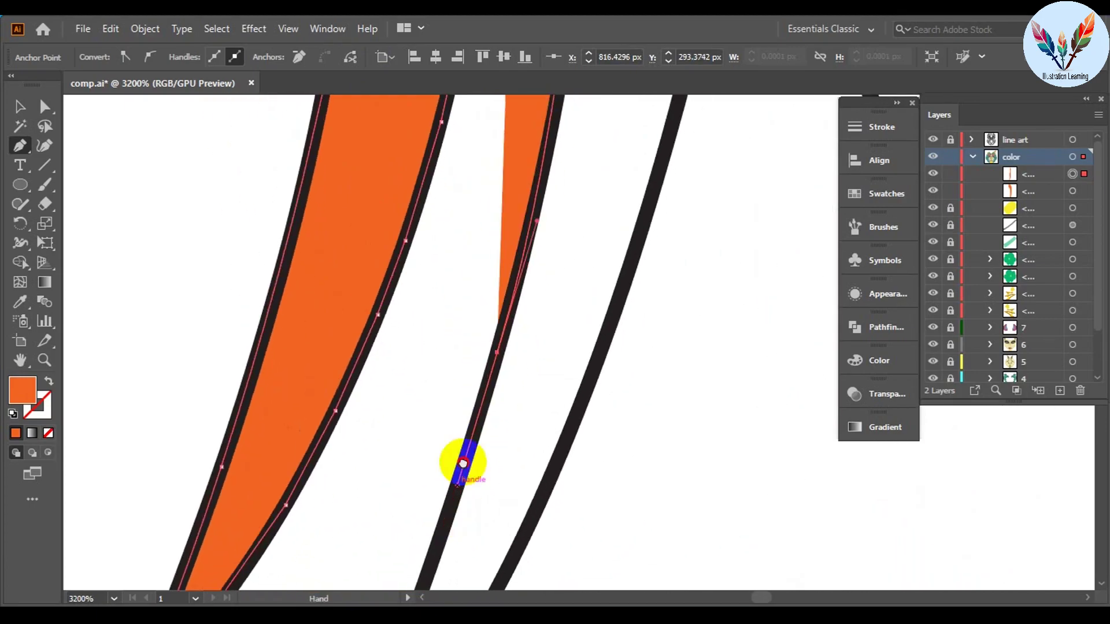
scroll(531, 260, "up", 5)
left_click(537, 264)
scroll(578, 346, "down", 3)
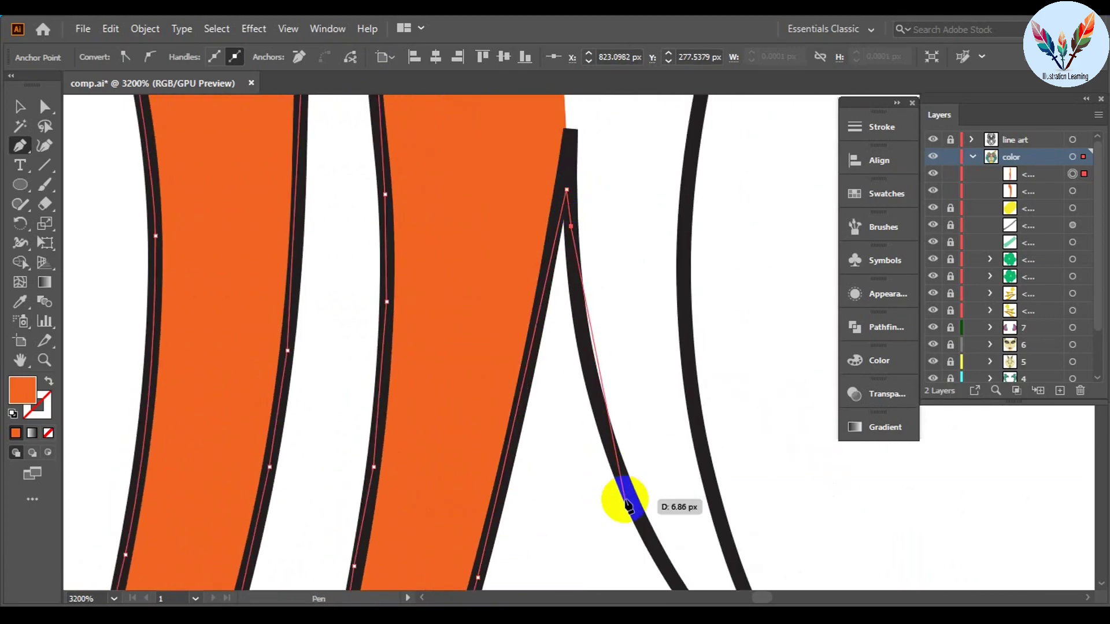
left_click_drag(556, 382, 575, 210)
scroll(594, 422, "up", 5)
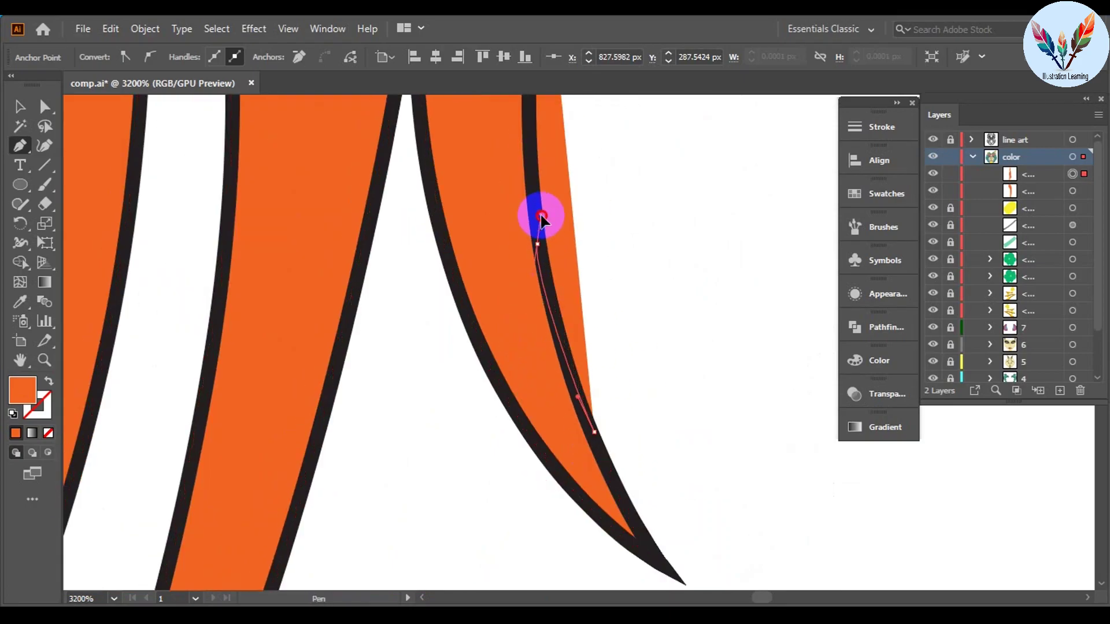
scroll(541, 217, "up", 5)
scroll(439, 204, "up", 5)
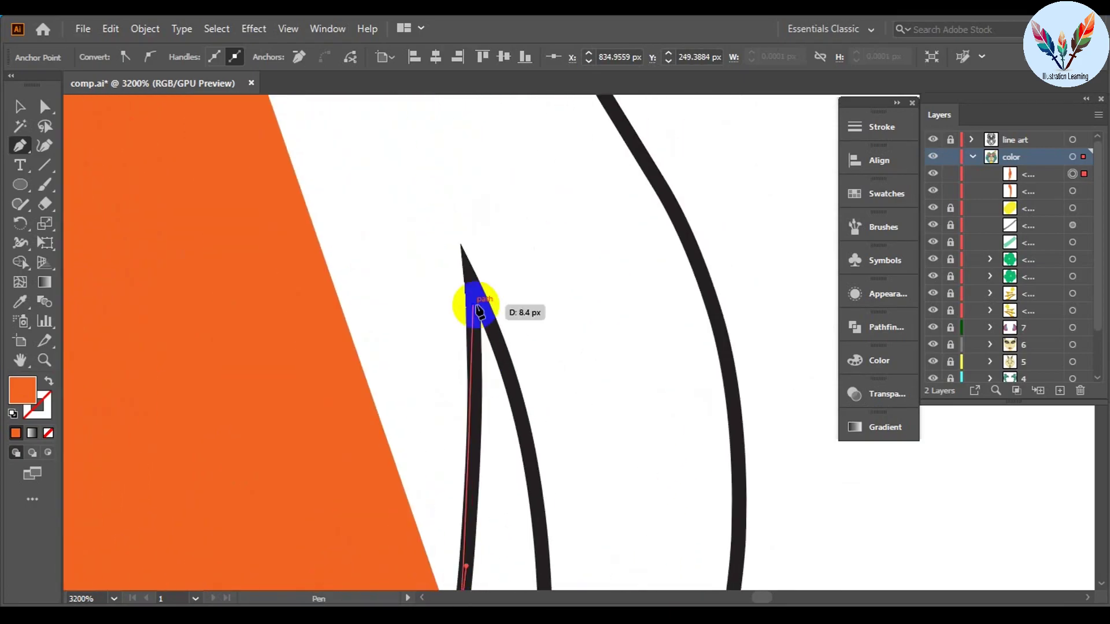
left_click(479, 312)
scroll(540, 574, "up", 5)
scroll(515, 277, "up", 5)
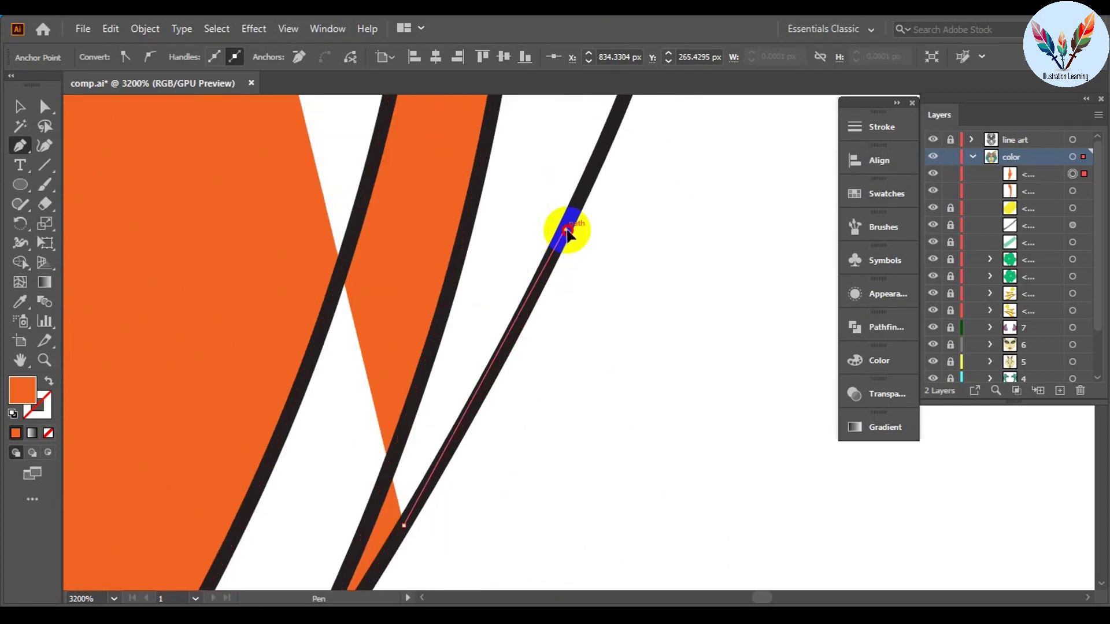
scroll(567, 234, "up", 5)
scroll(594, 124, "up", 5)
left_click(618, 334)
scroll(532, 185, "up", 3)
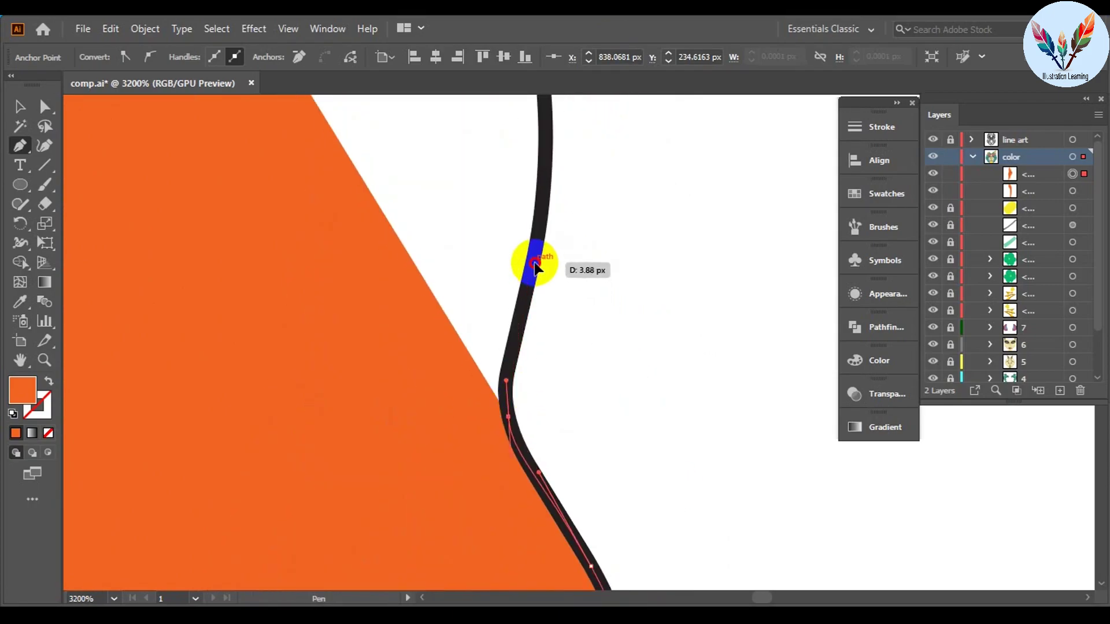
scroll(534, 264, "up", 5)
scroll(550, 277, "up", 5)
left_click(536, 142)
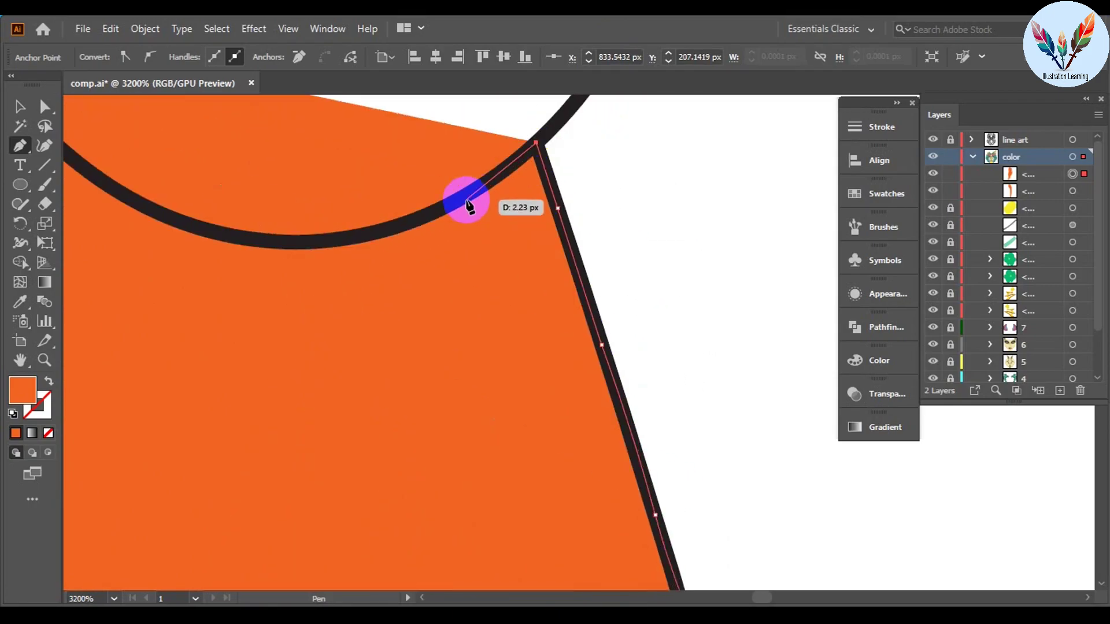
left_click(467, 202)
scroll(585, 341, "up", 5)
scroll(663, 260, "down", 10)
Step: Add a darker blue oval and cap shape on the tassel's bead
key("v")
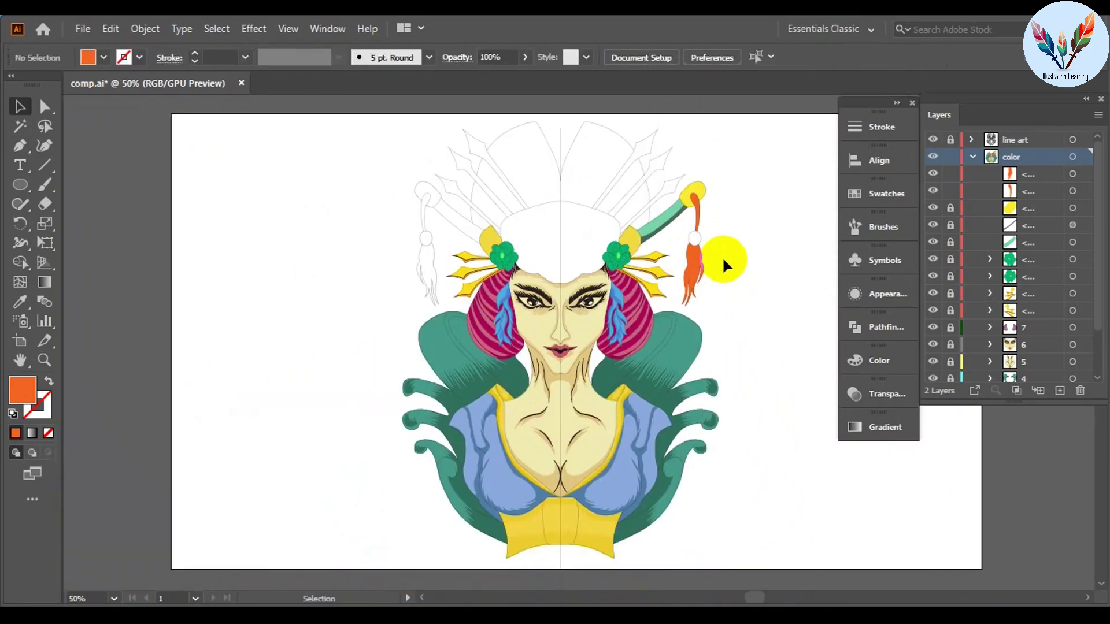
scroll(723, 256, "up", 3)
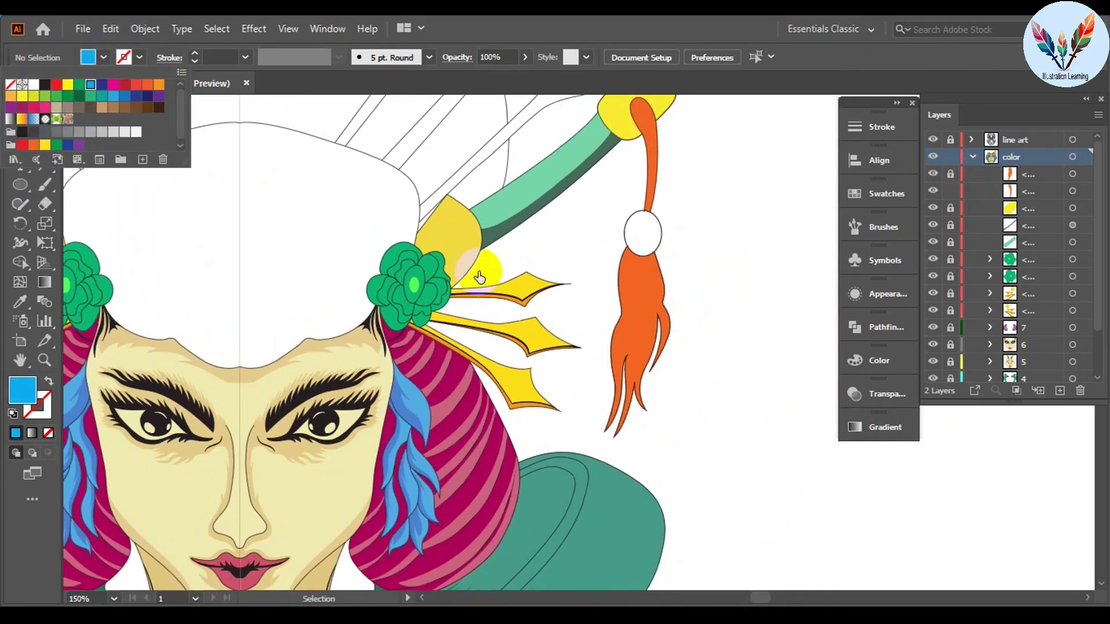
scroll(650, 229, "up", 5)
left_click_drag(576, 412, 616, 420)
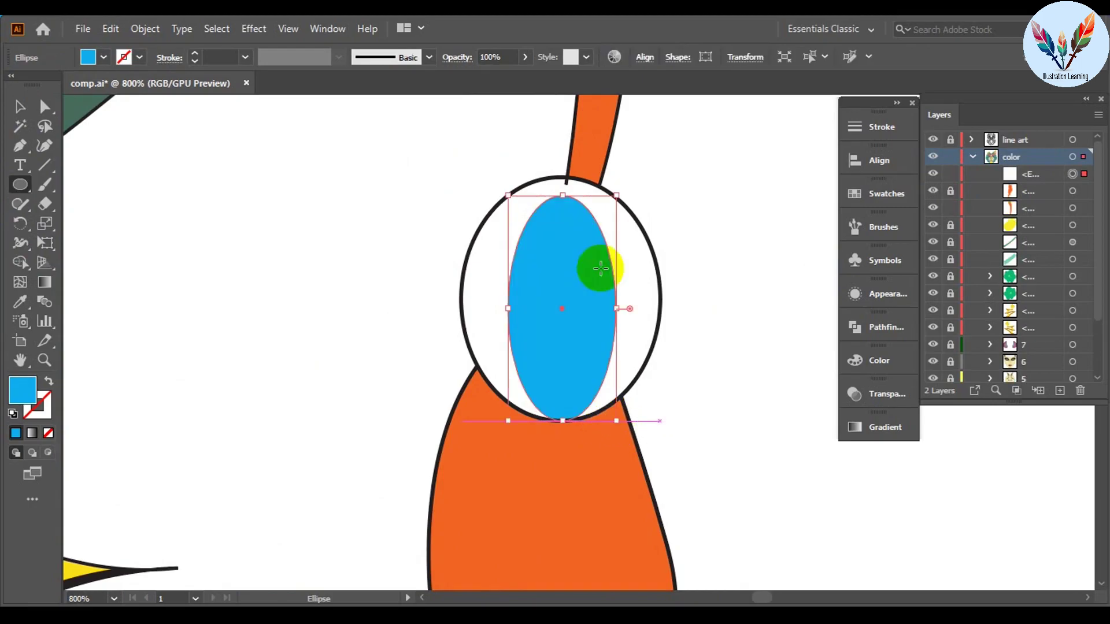
scroll(627, 182, "down", 5)
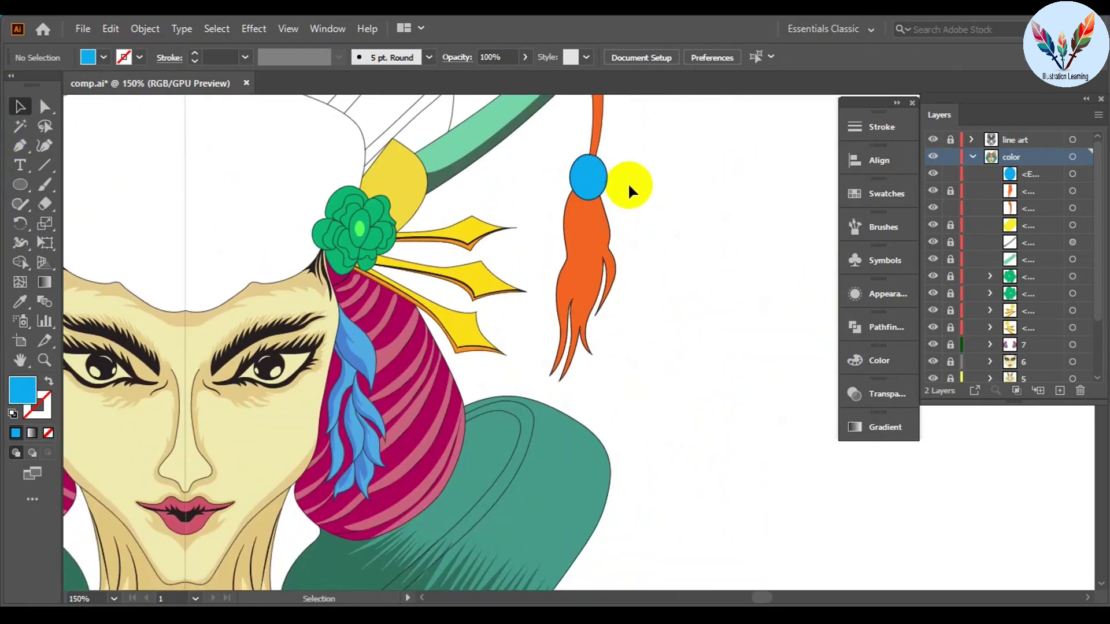
left_click(402, 401)
left_click(692, 232)
scroll(692, 231, "up", 3)
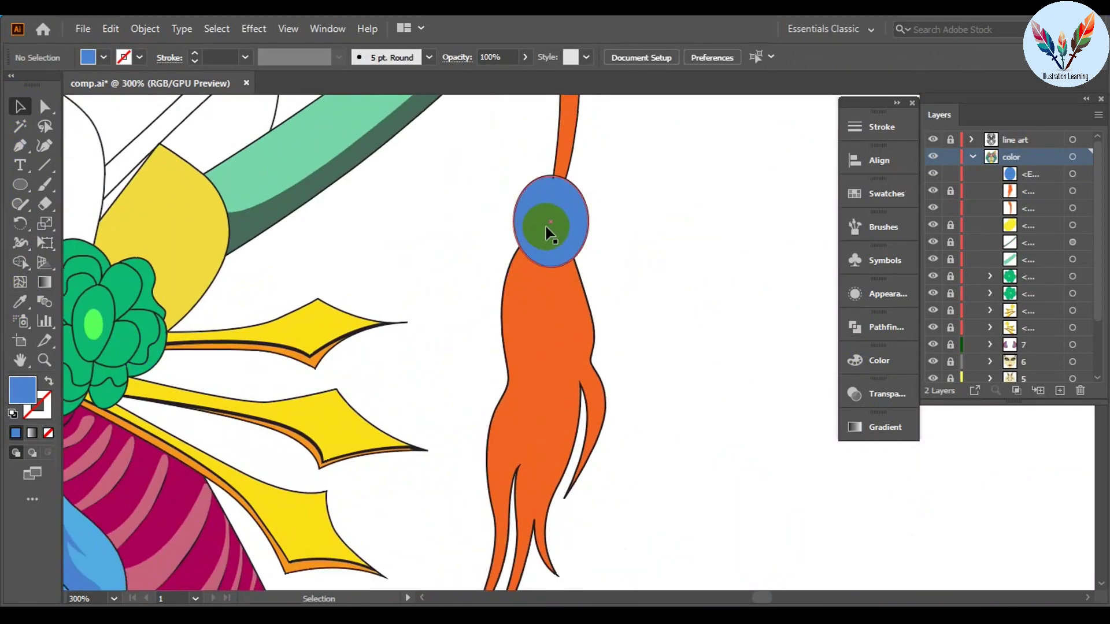
scroll(78, 118, "left", 3)
scroll(666, 186, "up", 3)
scroll(605, 266, "right", 3)
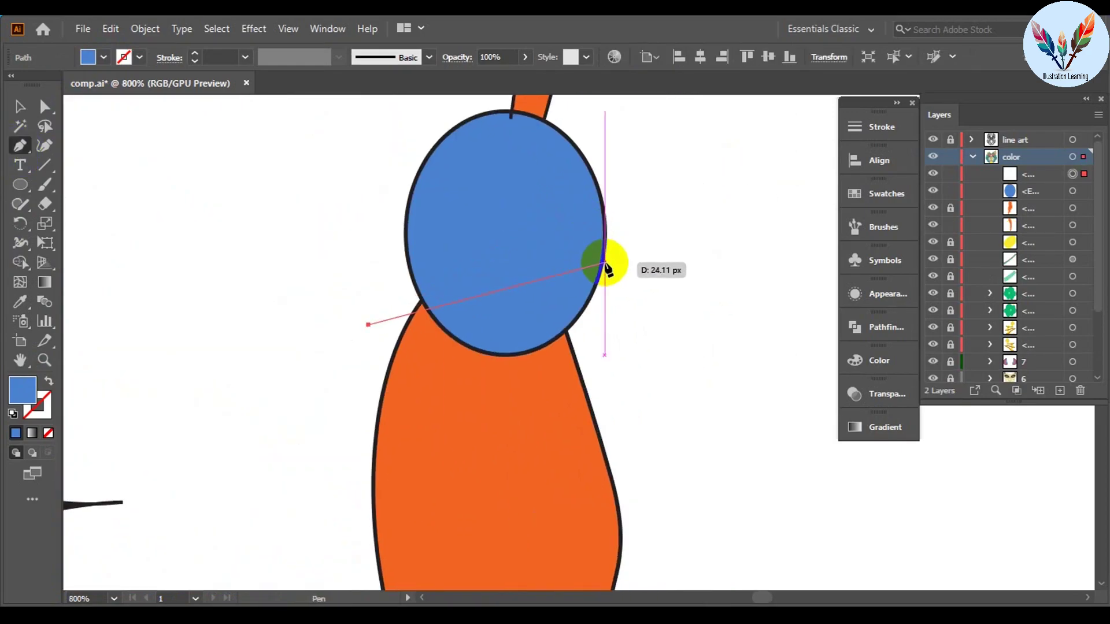
left_click(368, 257)
left_click(19, 105)
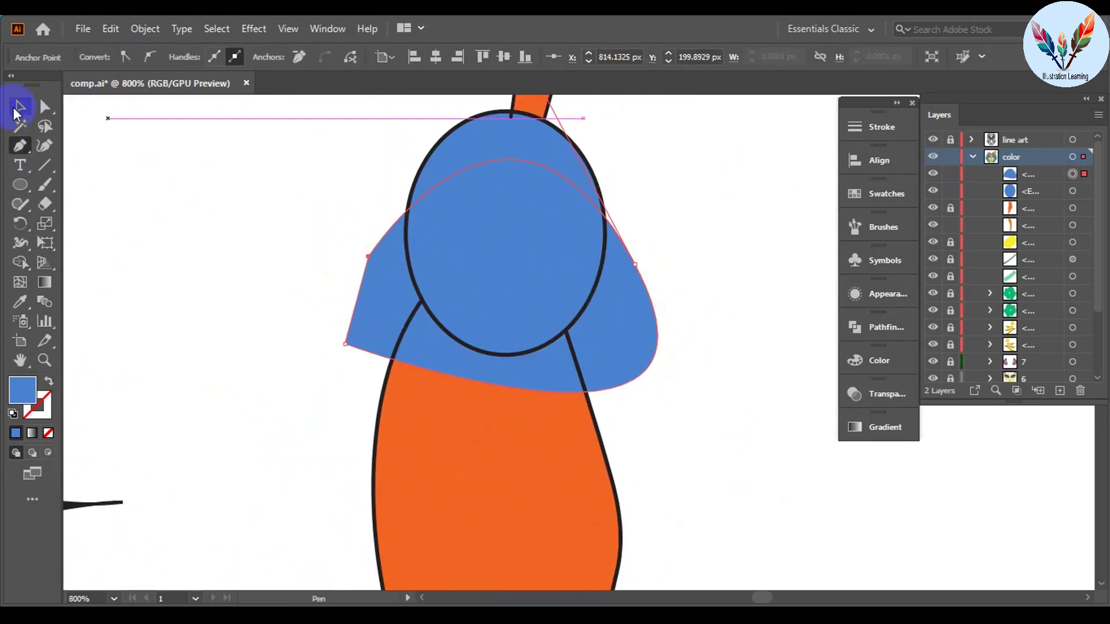
scroll(463, 237, "down", 3)
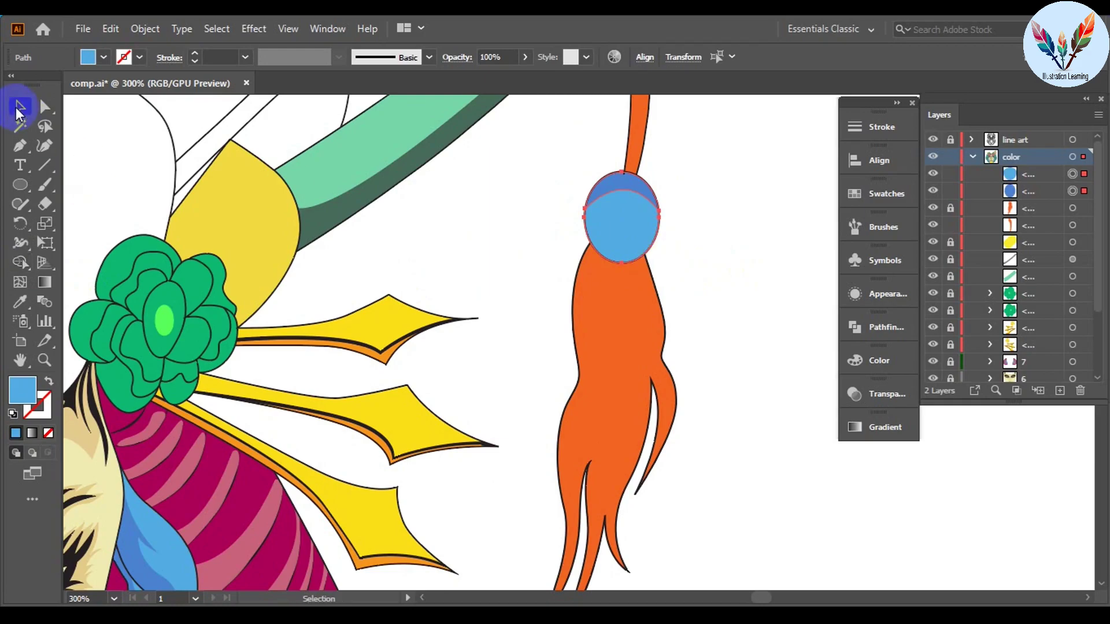
scroll(636, 323, "down", 3)
Step: Group the bead, stick and tassel pieces together
left_click(592, 328)
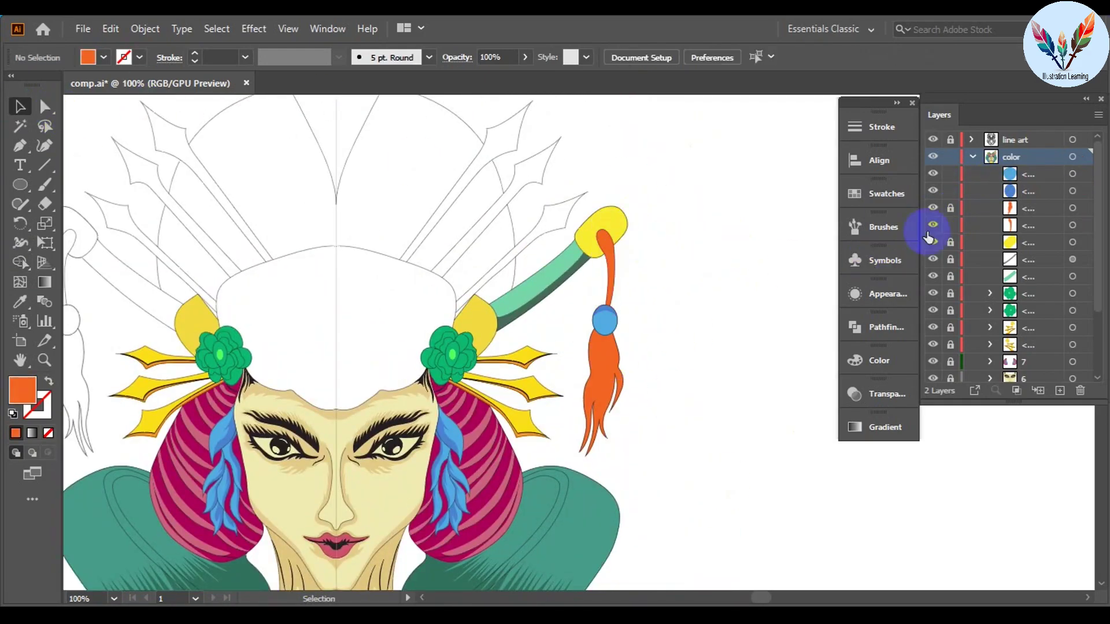
right_click(688, 373)
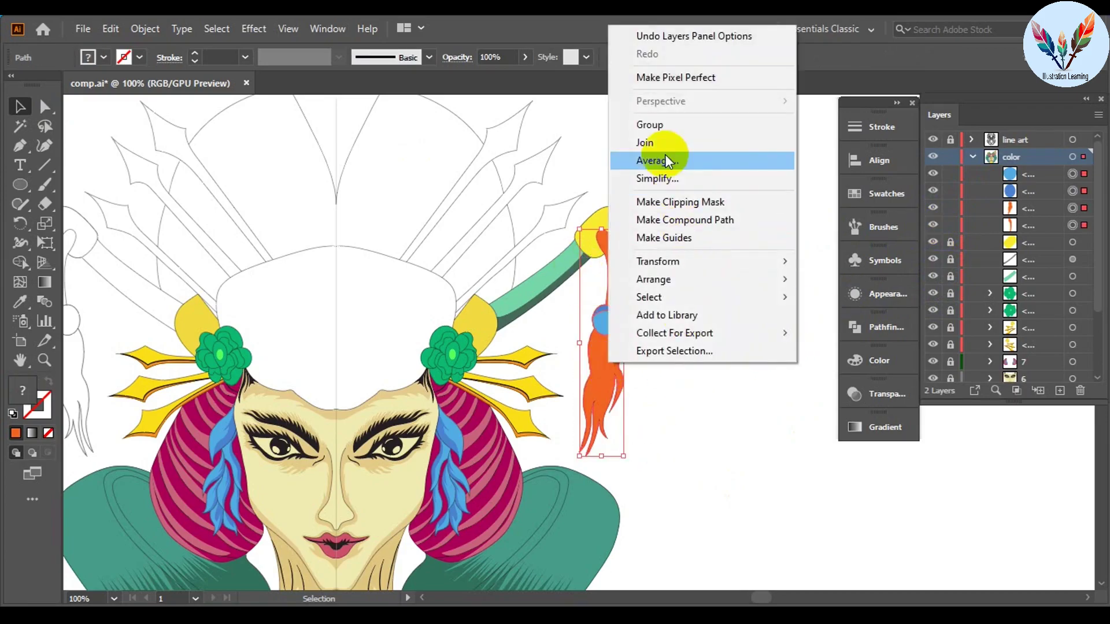
left_click(665, 121)
key("ctrl+g")
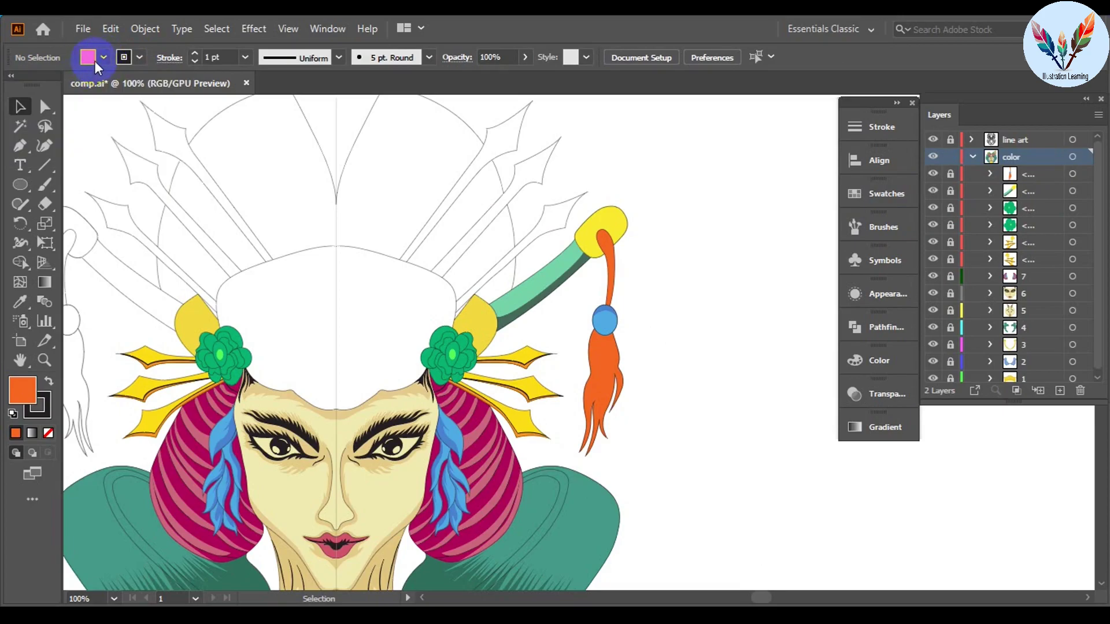
Step: Draw dark strand lines inside the orange tassel, group them, and deselect
scroll(644, 372, "up", 3)
scroll(408, 268, "up", 2)
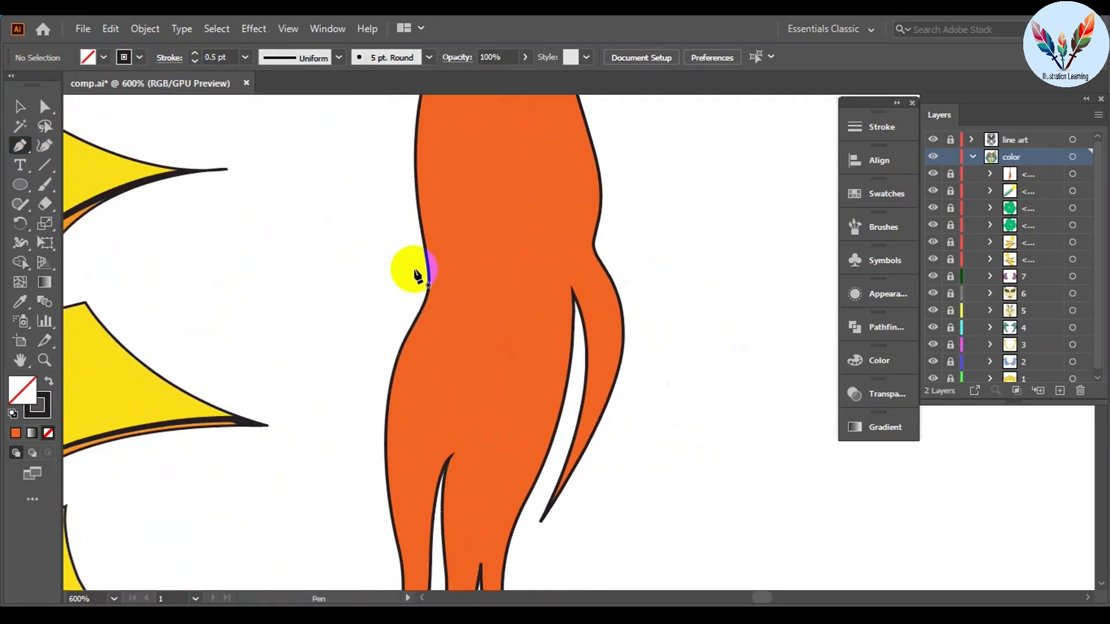
left_click_drag(409, 268, 428, 446)
left_click_drag(613, 354, 608, 264)
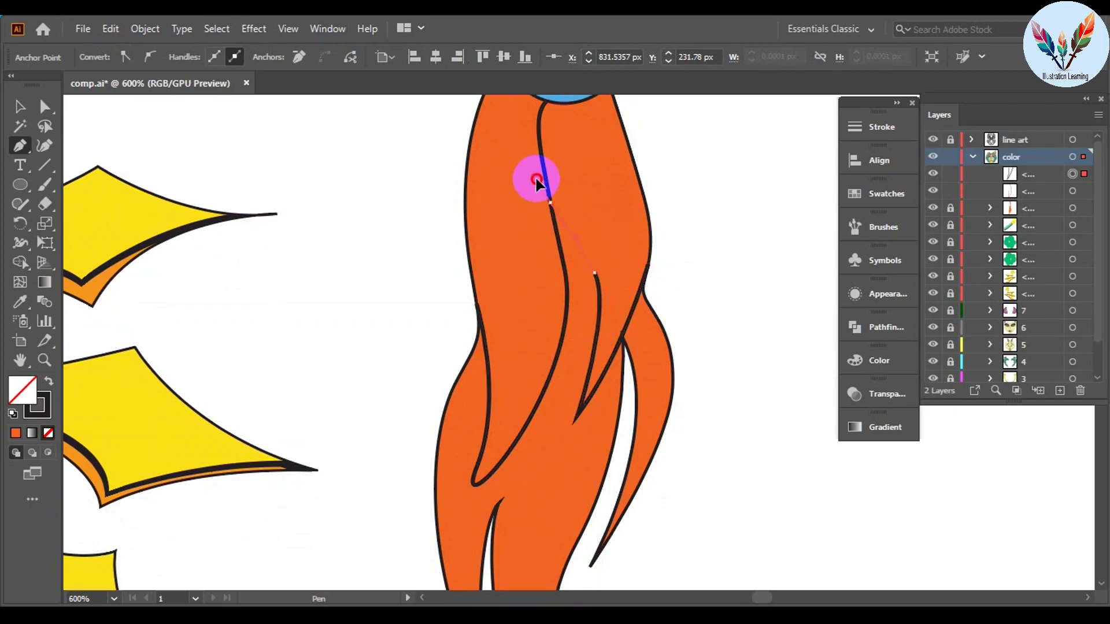
left_click(577, 415)
left_click(648, 265)
scroll(578, 346, "down", 3)
left_click_drag(514, 396, 589, 279)
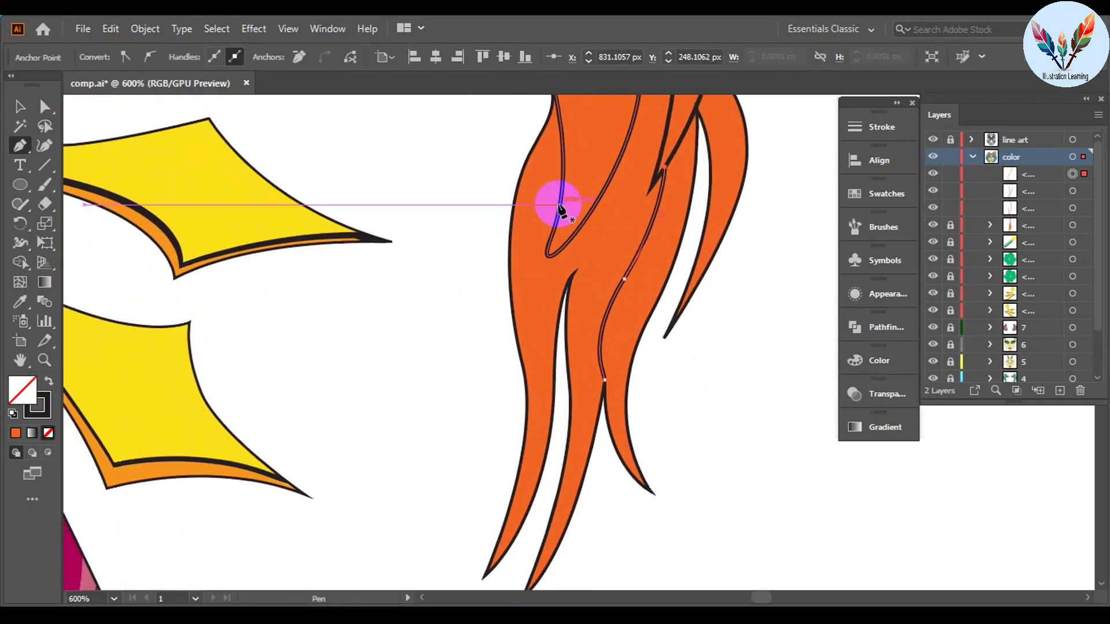
scroll(719, 360, "down", 2)
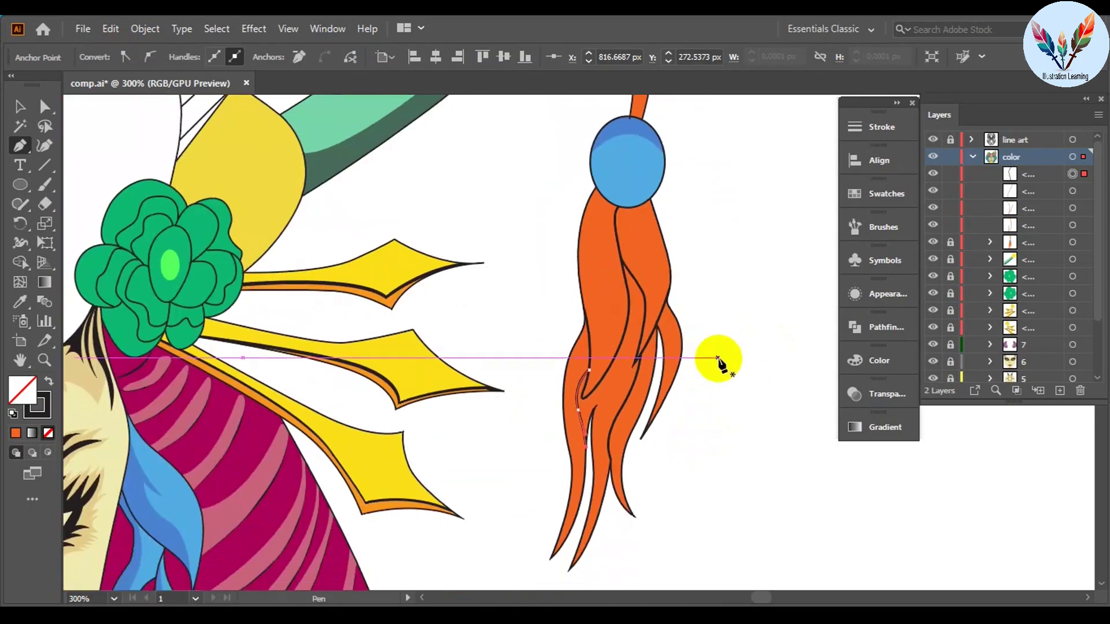
left_click(585, 270)
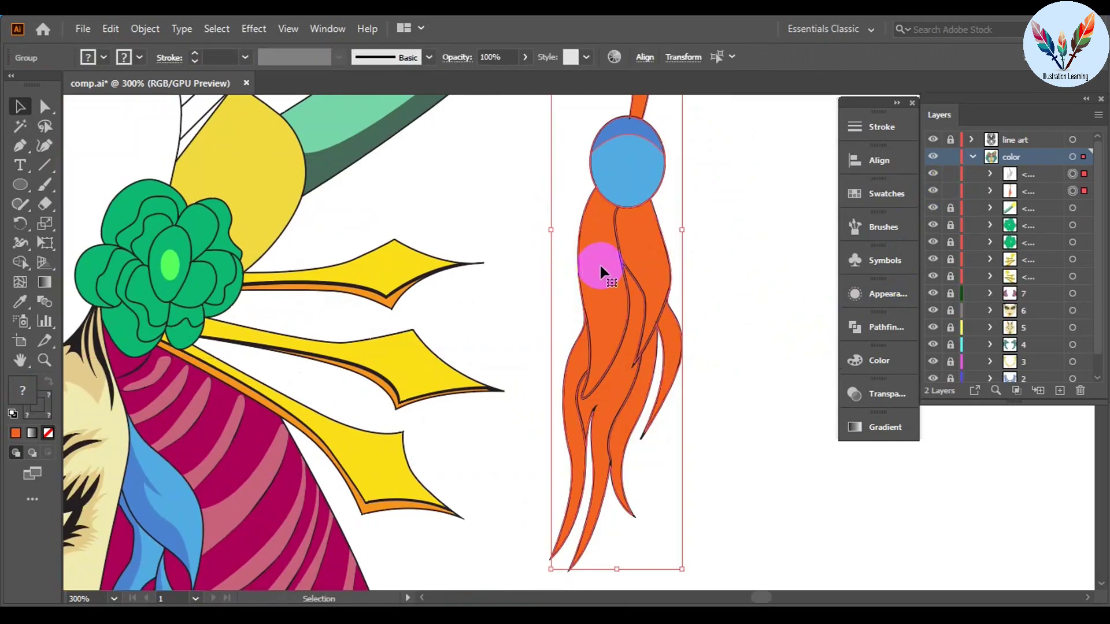
left_click(748, 280)
Step: Group the stick and tassel, then reflect a copy onto the headdress's left side
scroll(748, 280, "down", 3)
left_click(721, 178)
right_click(692, 188)
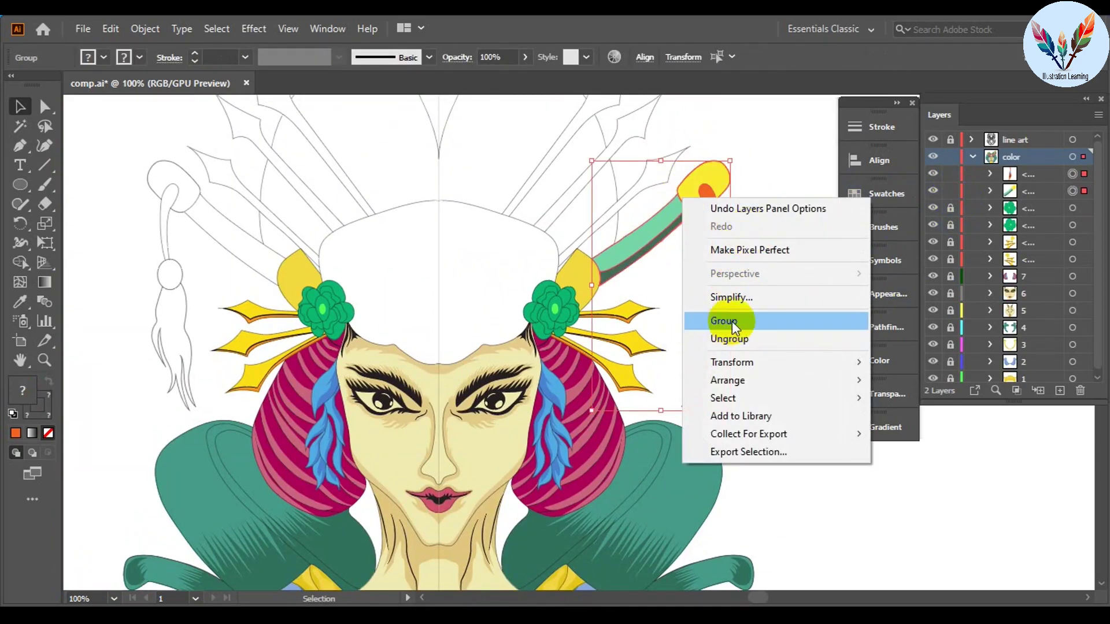
left_click(732, 318)
right_click(720, 187)
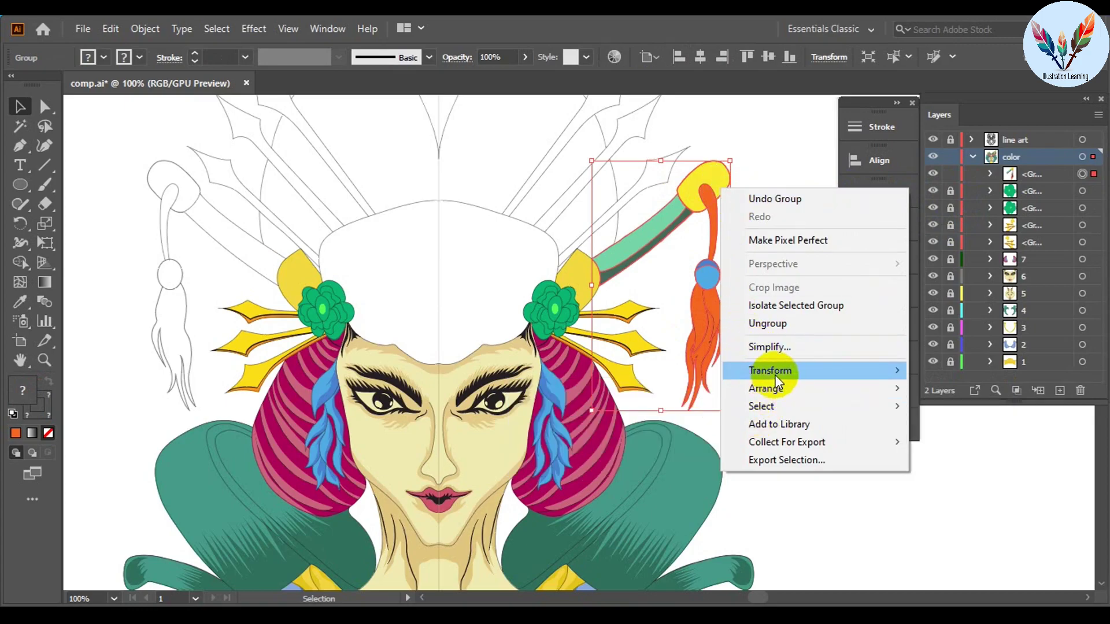
left_click_drag(215, 233, 214, 231)
scroll(524, 414, "up", 5)
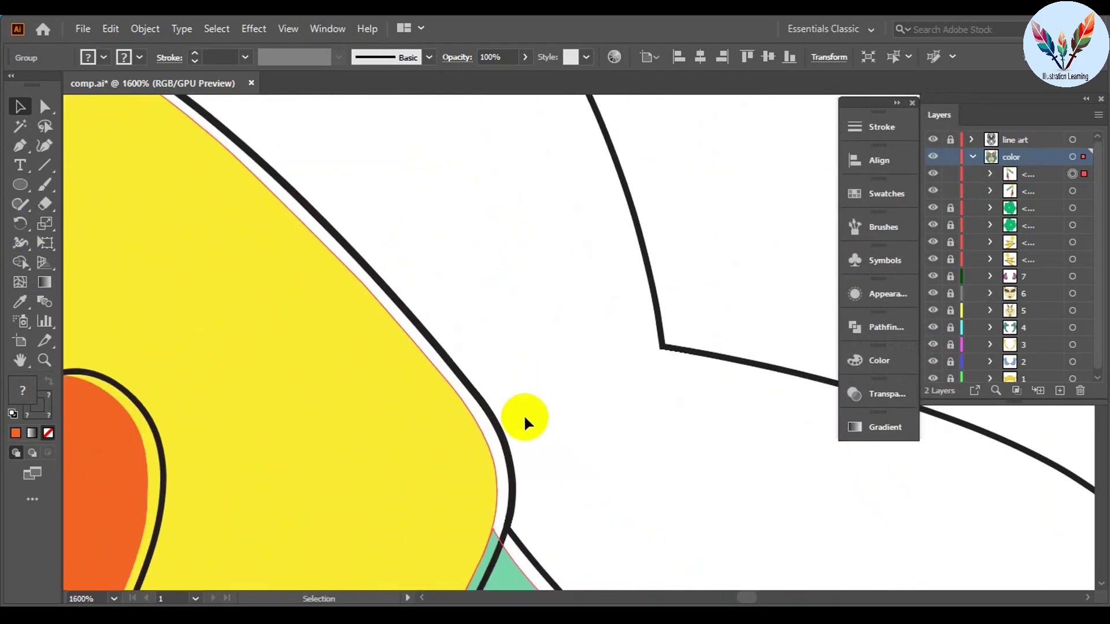
key("ctrl+0")
left_click(722, 414)
left_click_drag(723, 414, 706, 338)
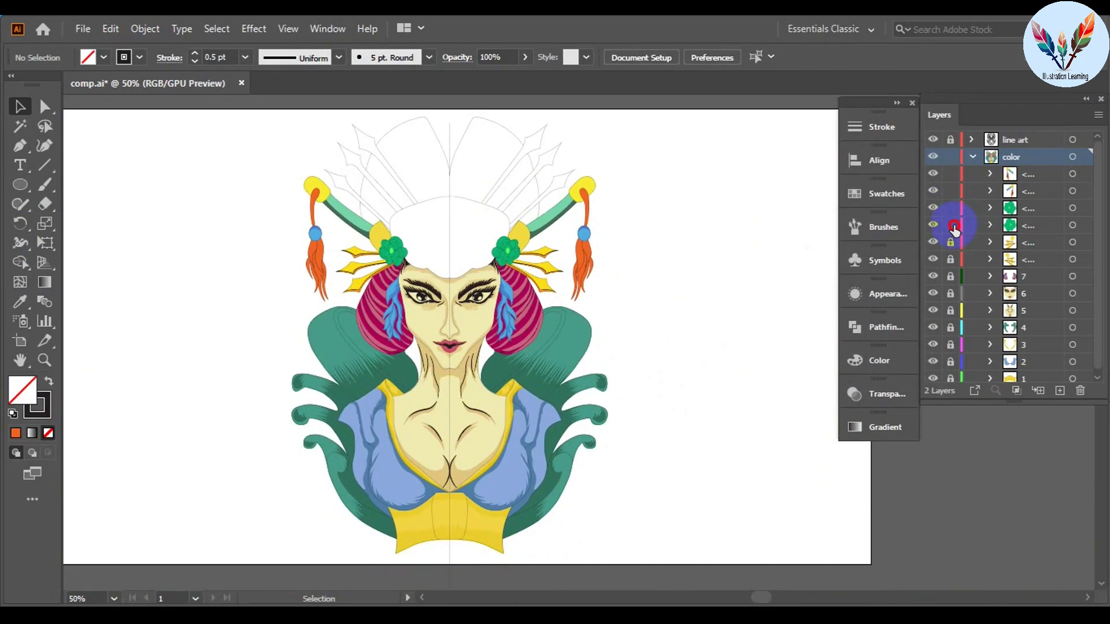
Step: Group the six colour pieces and move them into a new sublayer named 8
right_click(572, 347)
left_click(589, 421)
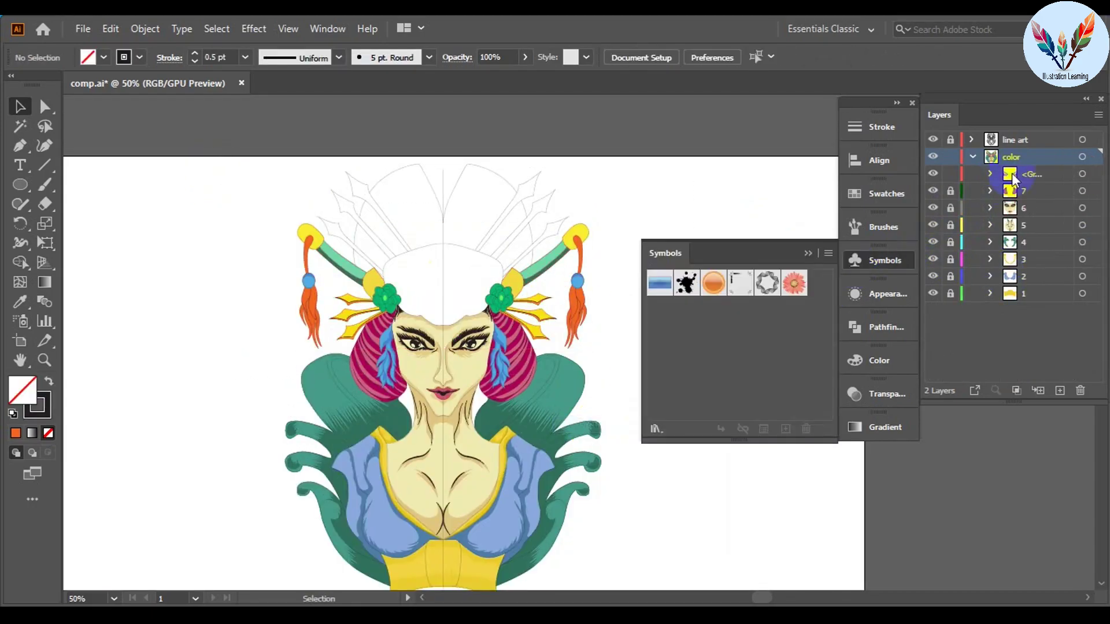
left_click(1039, 393)
double_click(1060, 171)
type("8")
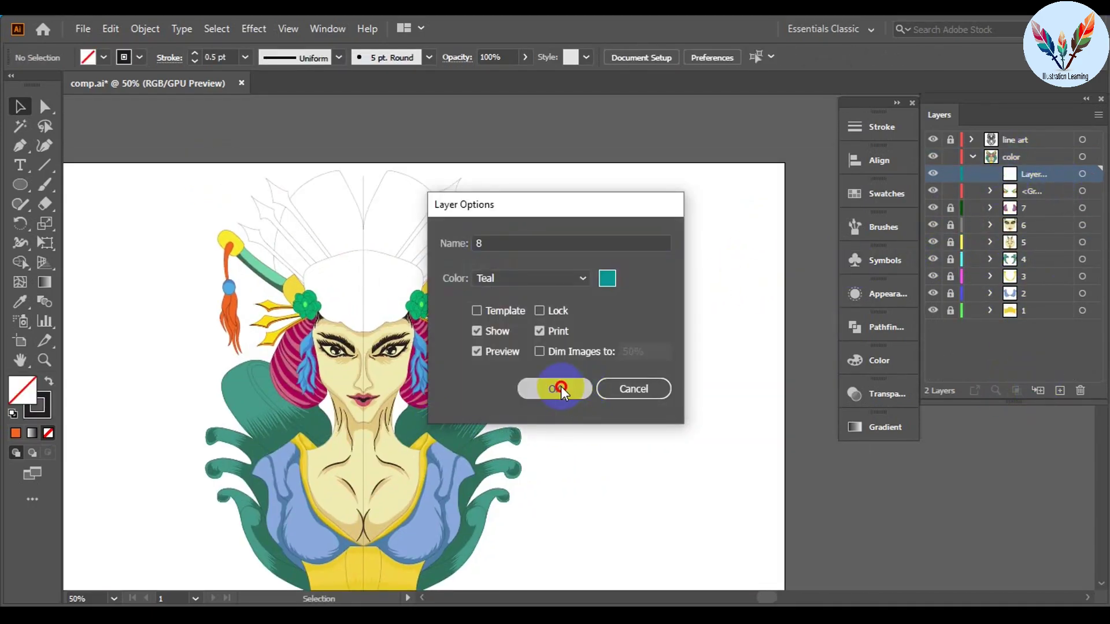
left_click(554, 386)
left_click_drag(619, 403, 711, 322)
Step: Save the document
scroll(664, 373, "up", 3)
key("ctrl+s")
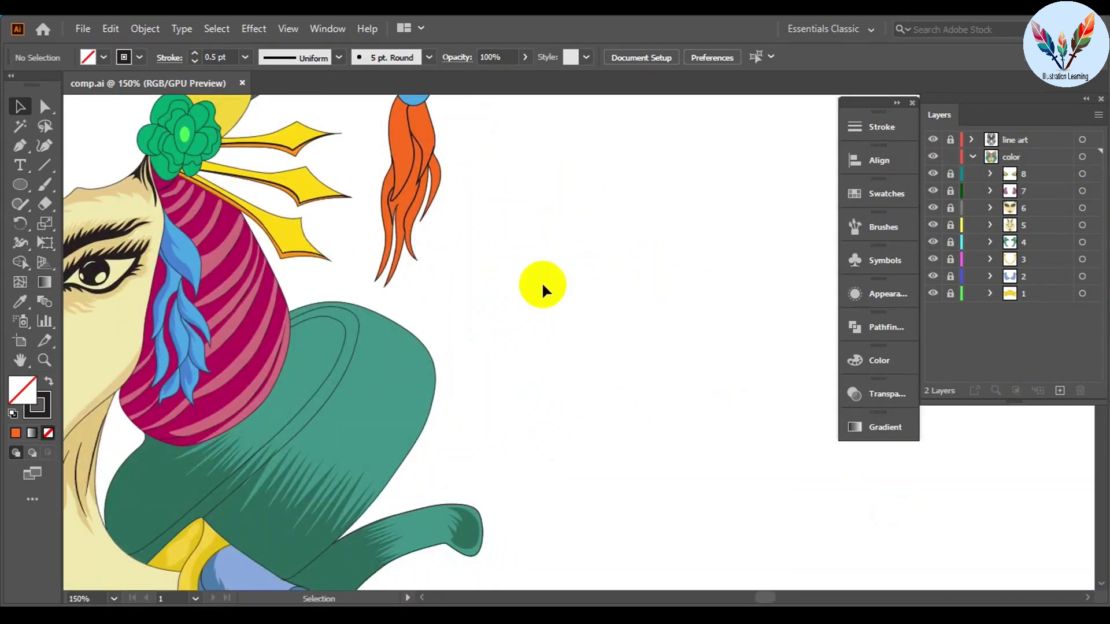
left_click_drag(542, 282, 619, 227)
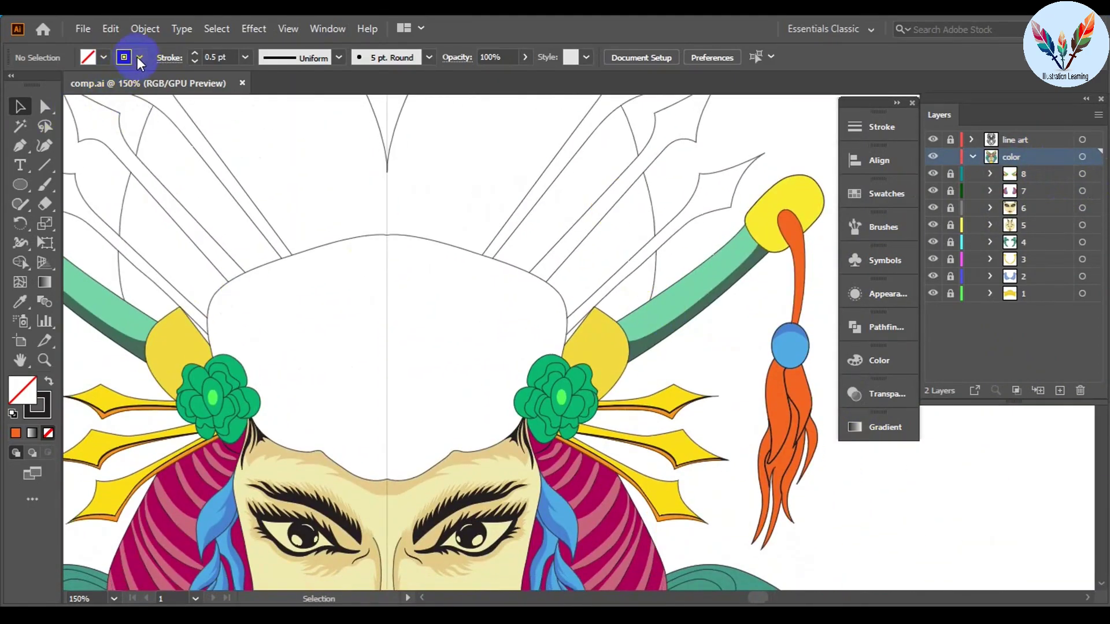
Step: Remove the stroke and place the red crown shape's first anchor at the brow centre
left_click(140, 58)
left_click(53, 85)
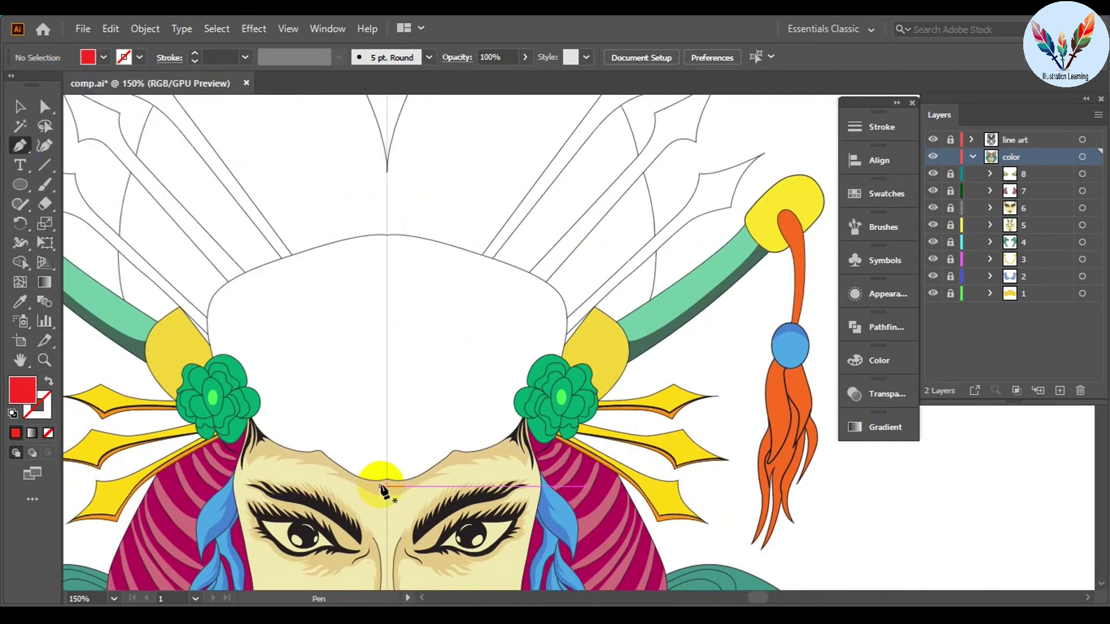
scroll(382, 488, "up", 10)
left_click(920, 493)
scroll(921, 493, "down", 3)
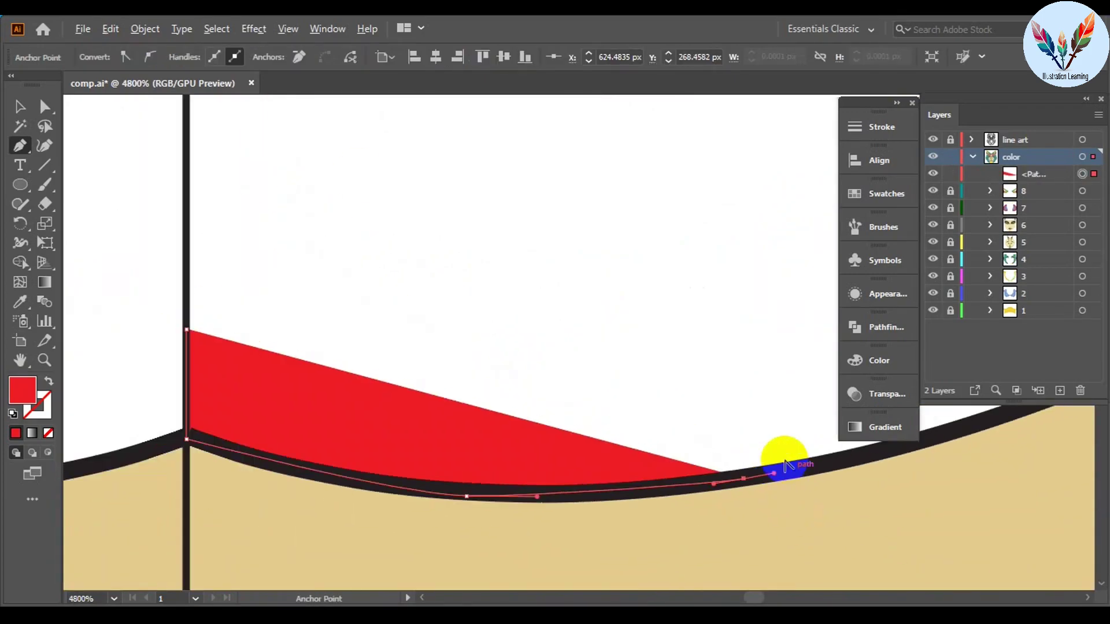
Step: Trace the red outline along the forehead and curve it around the green flower to the yellow tip
left_click(605, 263)
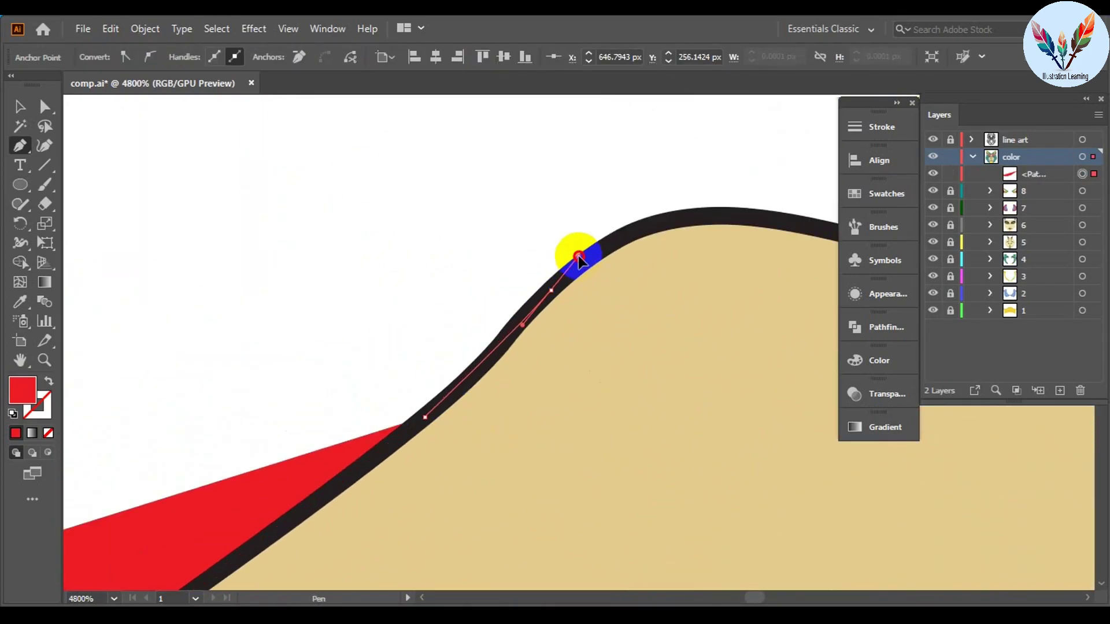
left_click(526, 324)
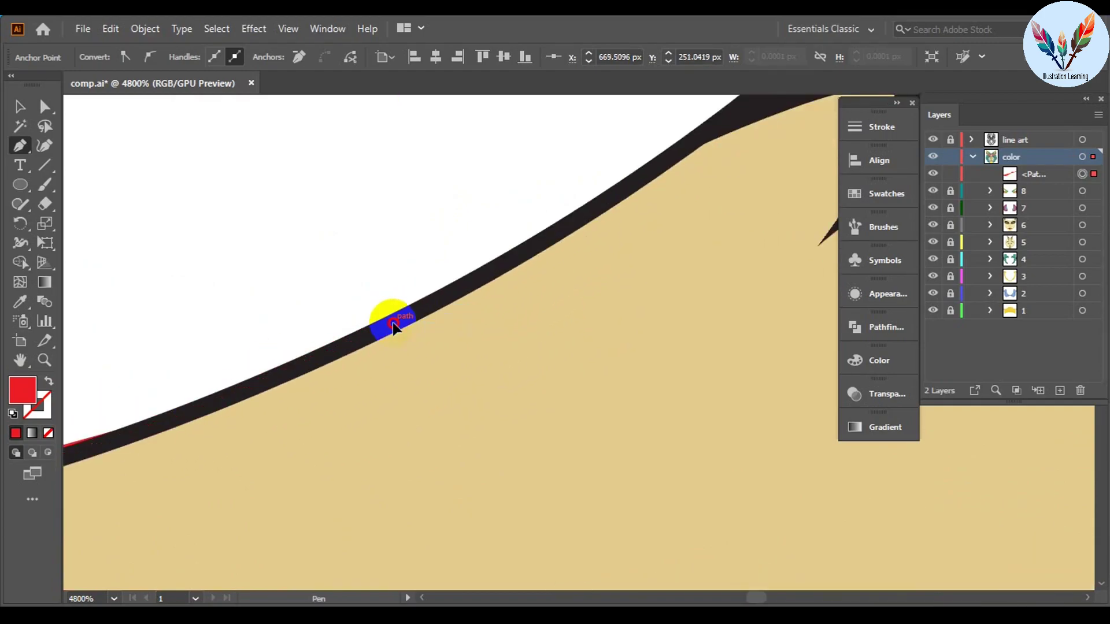
left_click(384, 322)
left_click(438, 325)
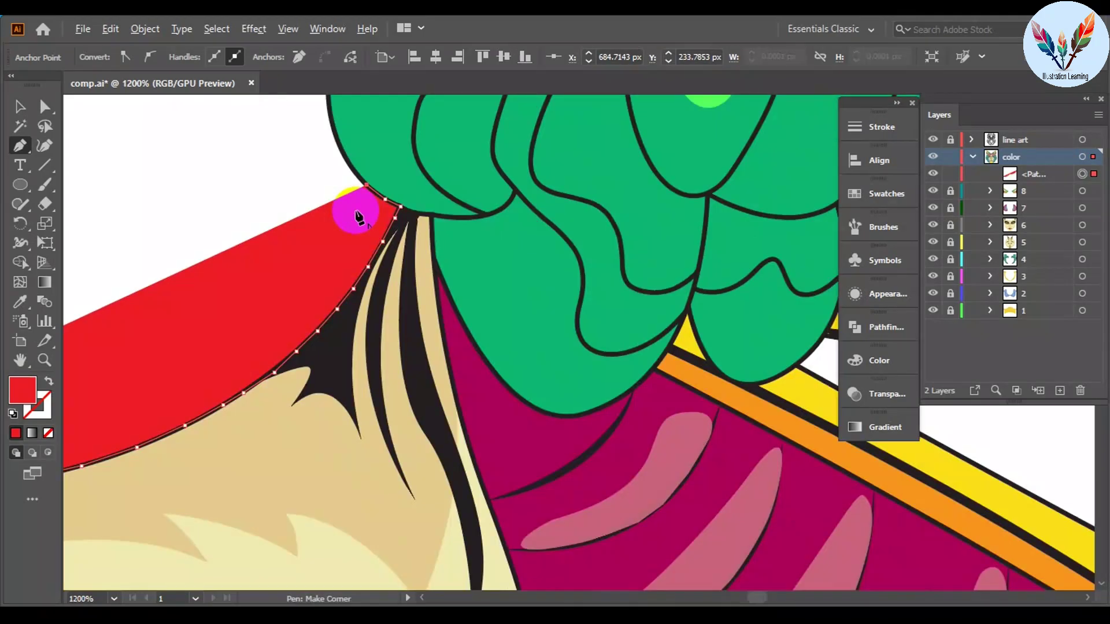
left_click(441, 445)
left_click_drag(407, 312, 374, 186)
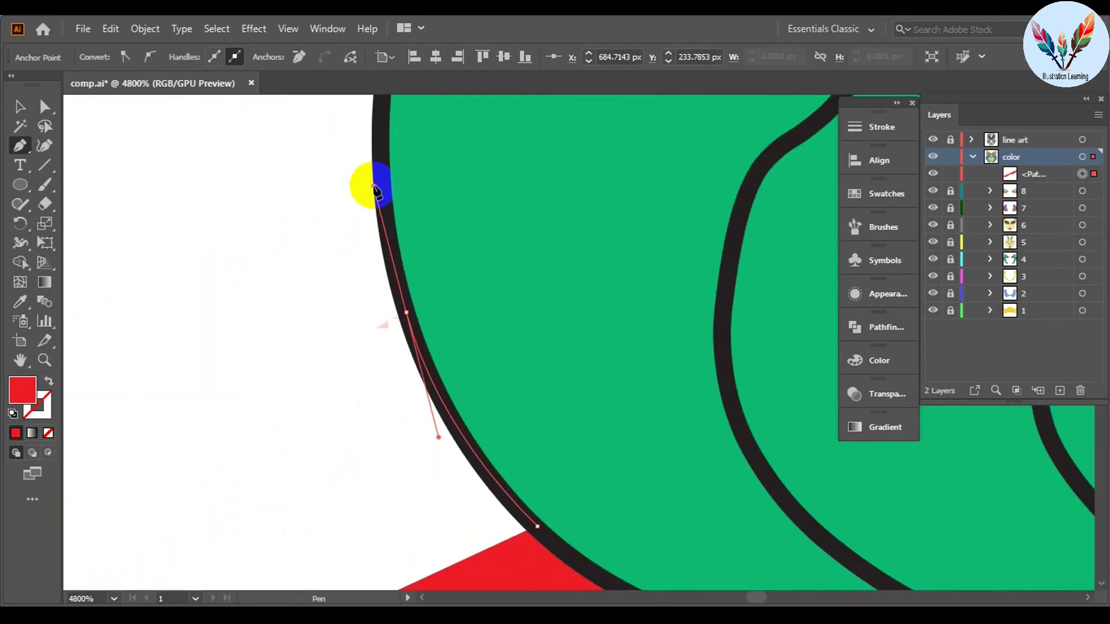
left_click_drag(300, 269, 386, 191)
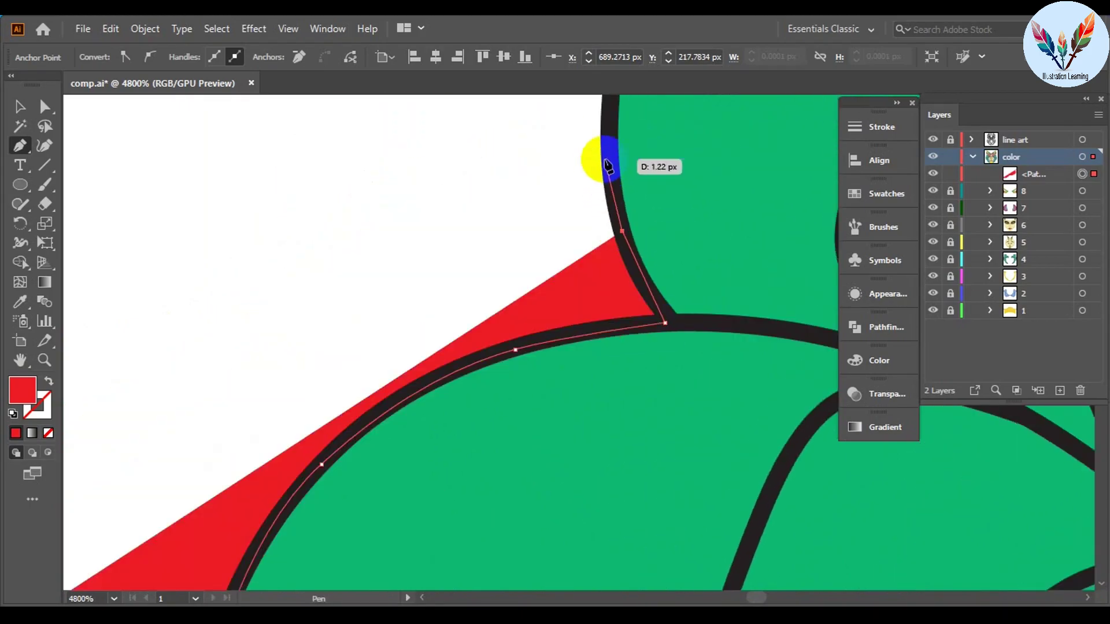
left_click_drag(542, 172, 721, 123)
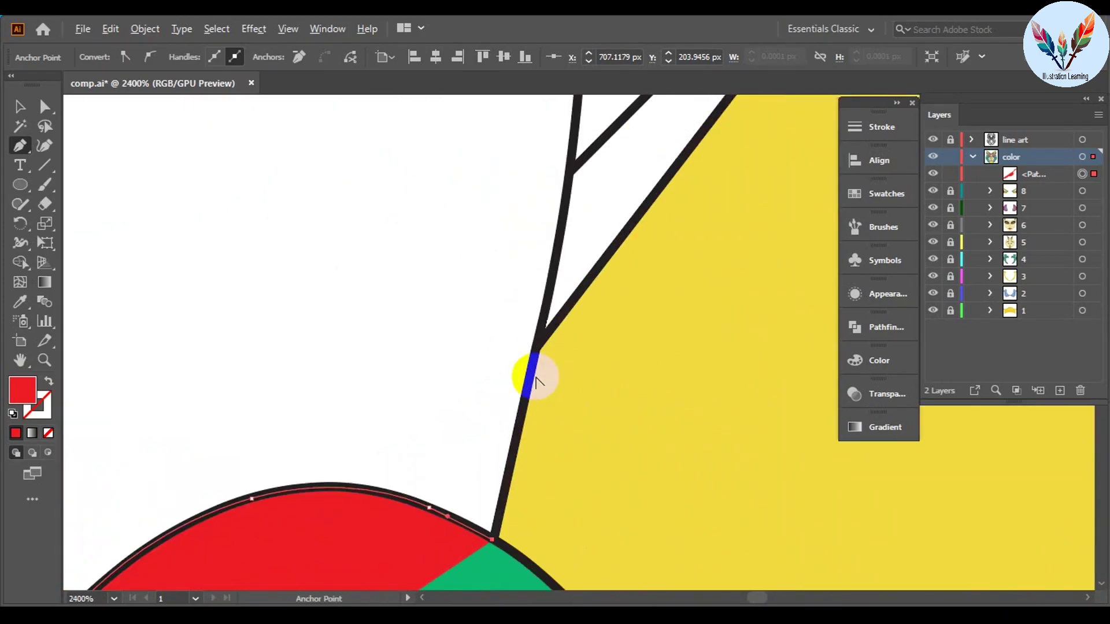
left_click(404, 423)
Step: Extend the outline to where the edges meet and up the curved line to its junction
scroll(405, 423, "up", 3)
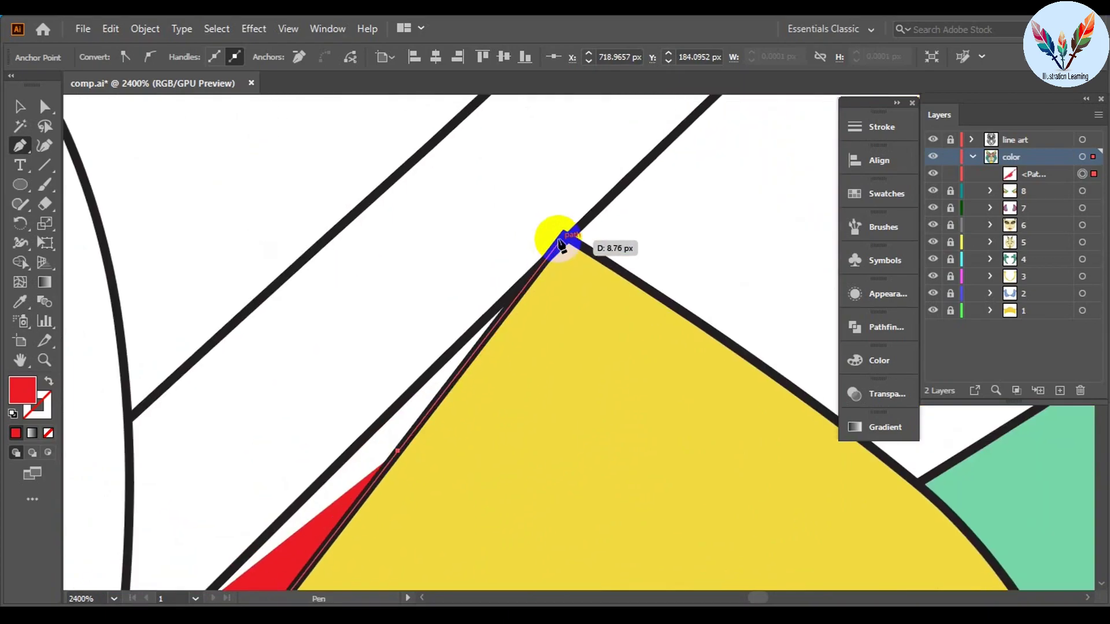
scroll(557, 240, "down", 3)
scroll(451, 426, "up", 3)
left_click(890, 573)
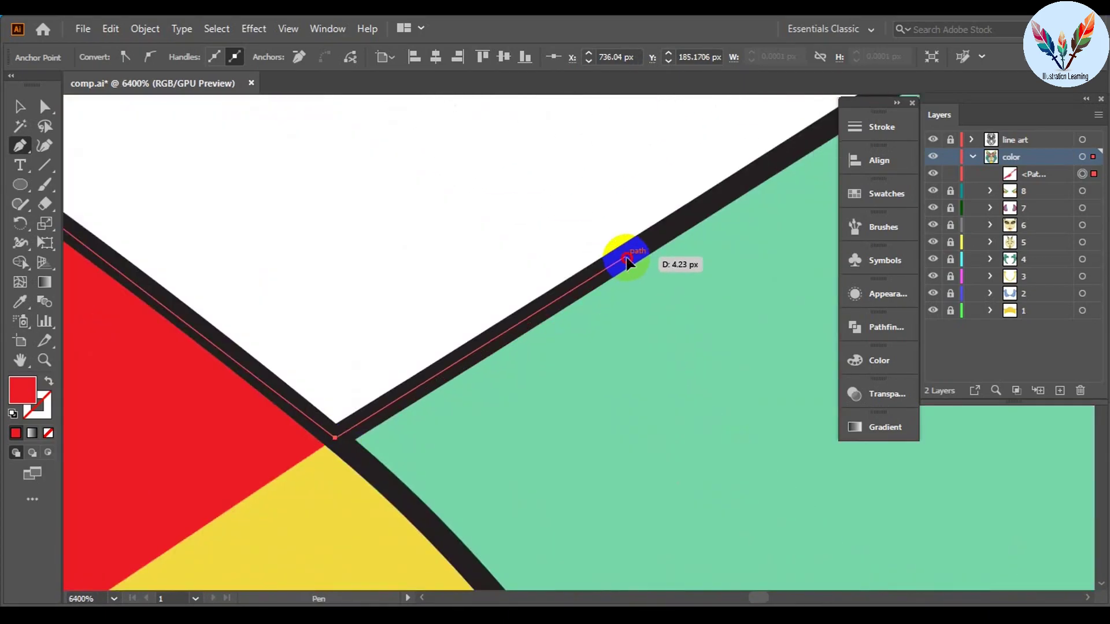
scroll(582, 278, "down", 5)
scroll(572, 381, "up", 2)
scroll(573, 381, "up", 2)
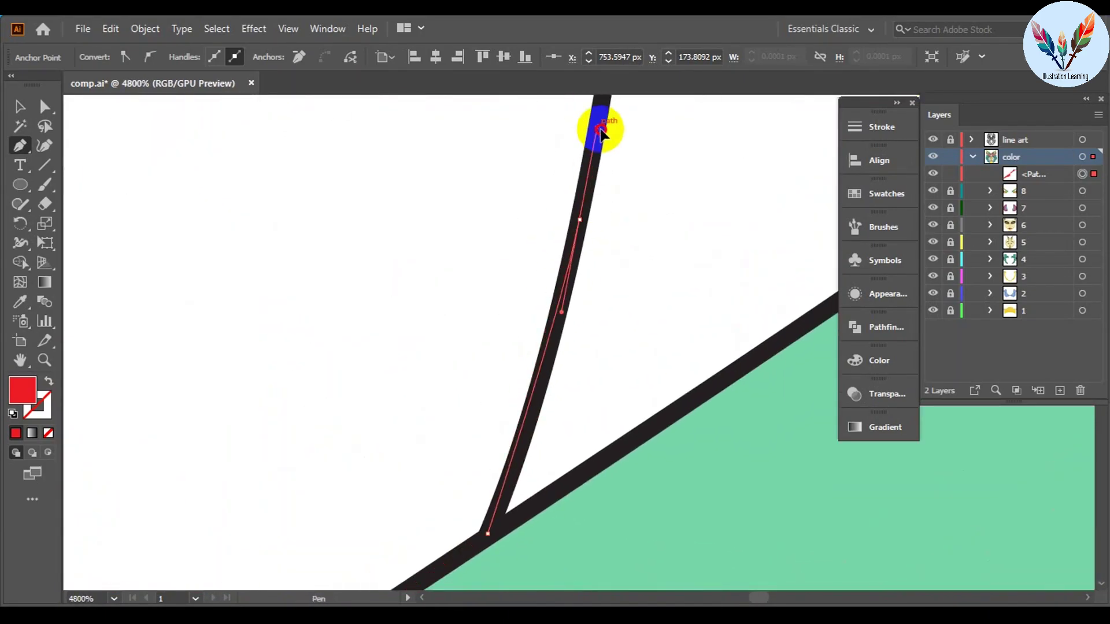
left_click(606, 133)
scroll(601, 173, "up", 2)
left_click(624, 353)
Step: Continue placing anchors up the cap stroke to the stroke junction
scroll(624, 354, "up", 3)
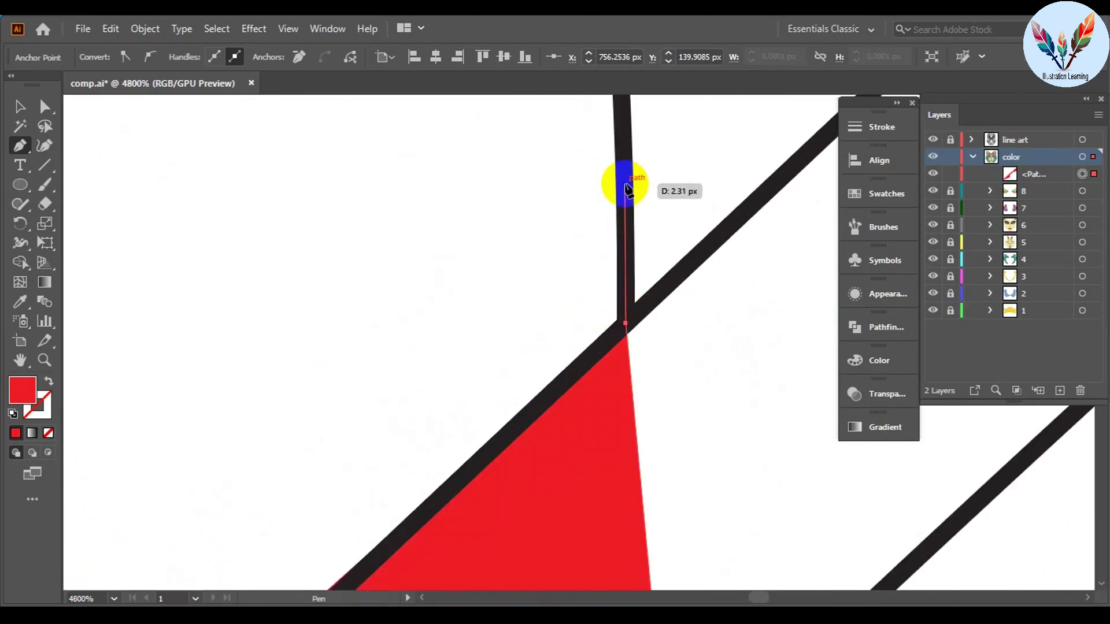
left_click(514, 175)
scroll(512, 154, "down", 3)
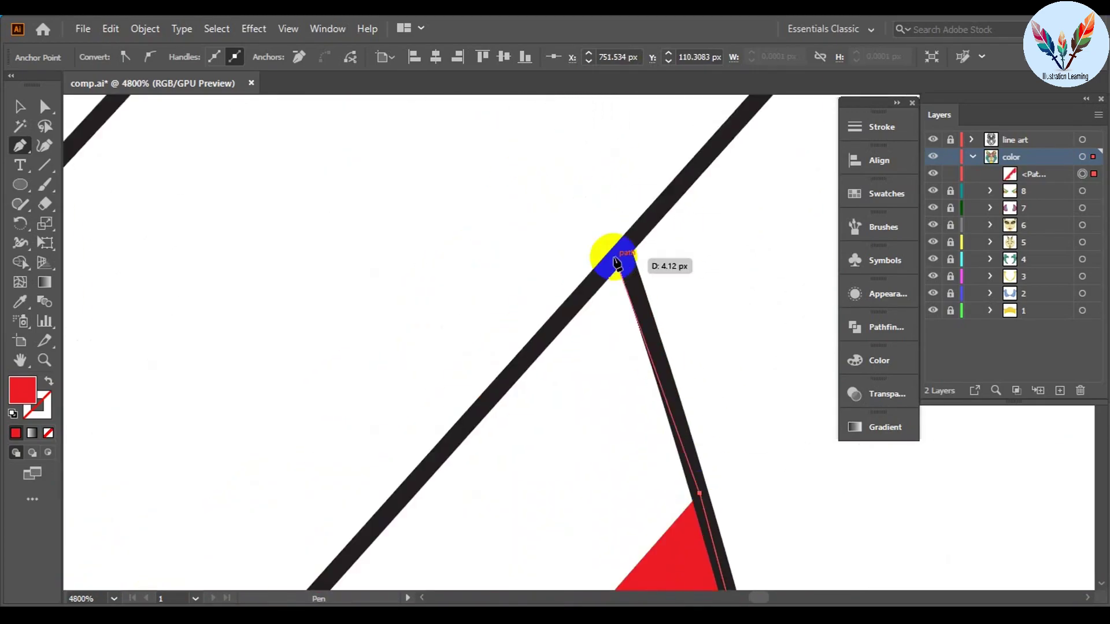
scroll(576, 339, "up", 3)
left_click(639, 363)
left_click(584, 141)
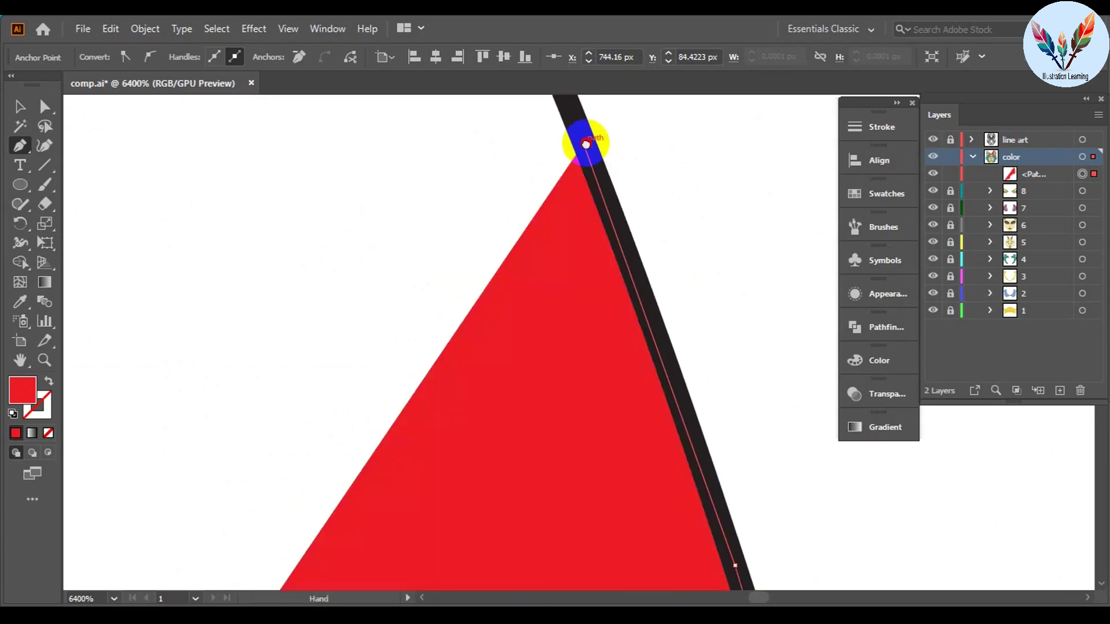
scroll(577, 248, "down", 2)
scroll(725, 520, "down", 1)
scroll(646, 300, "up", 3)
left_click(644, 297)
scroll(669, 409, "down", 2)
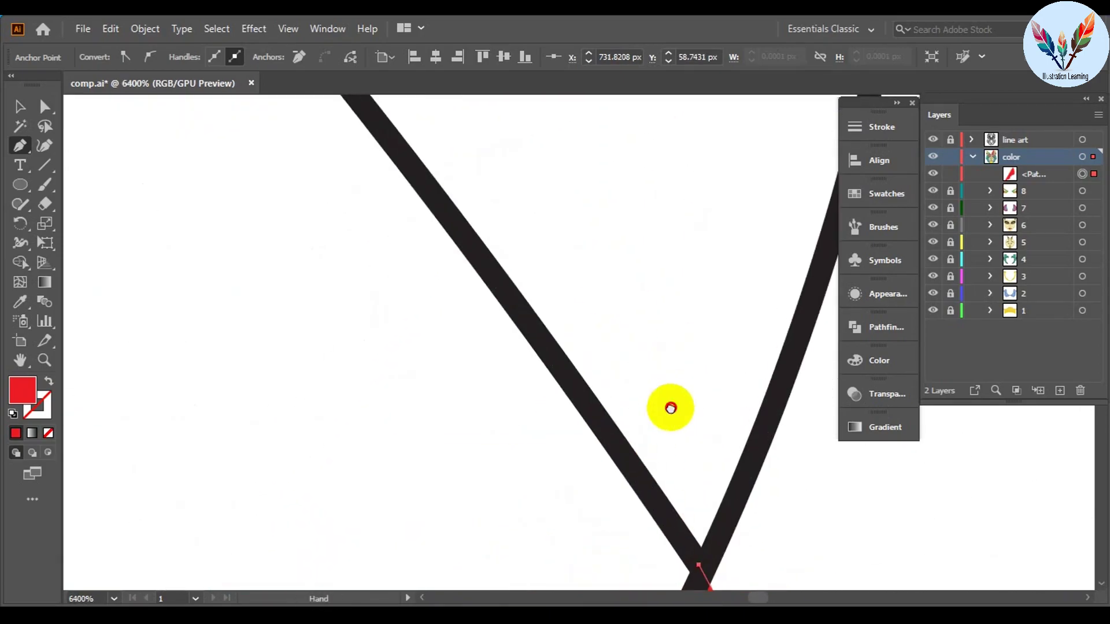
scroll(632, 414, "up", 2)
Step: Follow the stroke onward and add anchors along it to the cap's centre line
left_click_drag(674, 409, 840, 585)
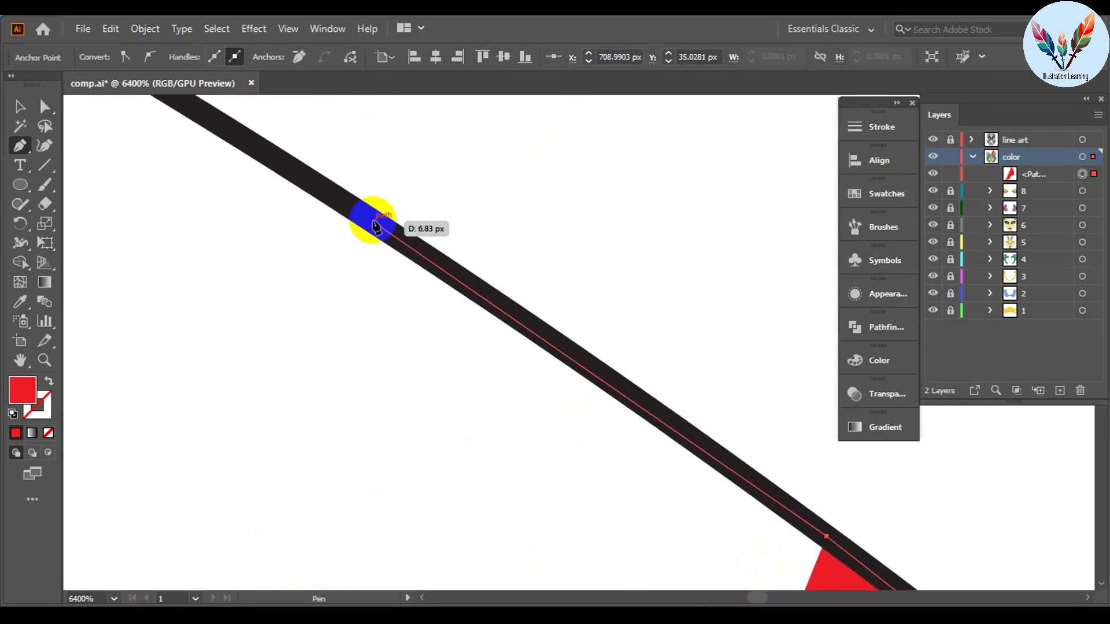
mouse_move(371, 223)
left_mouse_down()
mouse_move(396, 315)
mouse_move(459, 359)
mouse_move(666, 330)
mouse_move(347, 240)
mouse_move(367, 194)
mouse_move(215, 496)
mouse_move(501, 487)
mouse_move(346, 466)
mouse_move(265, 513)
mouse_move(411, 277)
mouse_move(411, 137)
mouse_move(354, 513)
mouse_move(404, 575)
mouse_move(478, 292)
left_mouse_up()
left_click(665, 330)
left_click(478, 292)
scroll(484, 524, "down", 5)
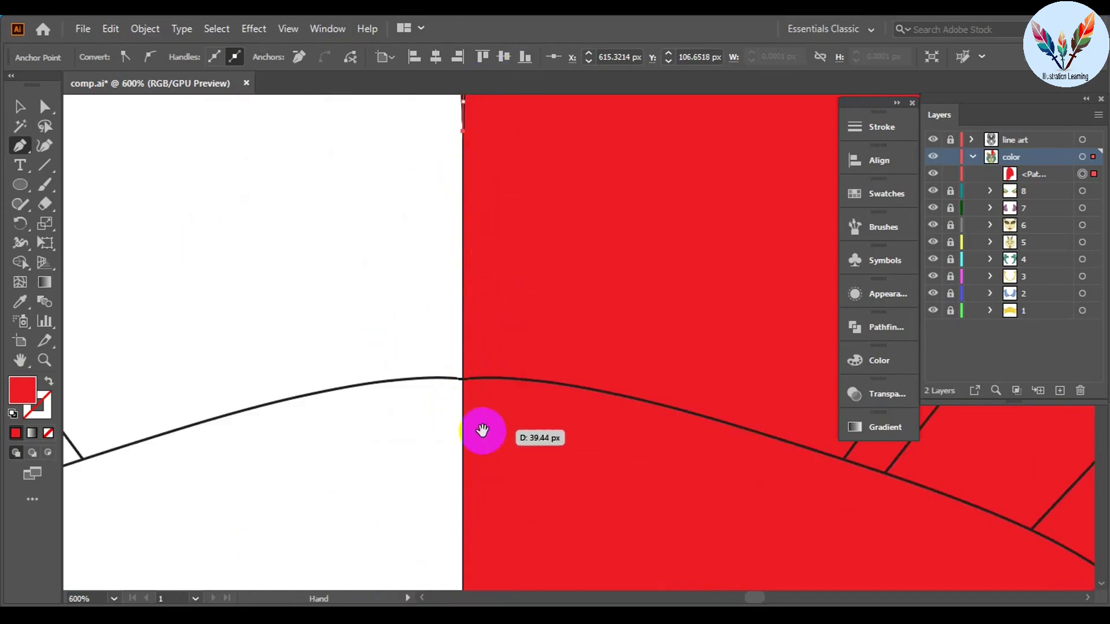
scroll(491, 404, "down", 3)
scroll(436, 397, "up", 3)
scroll(434, 367, "down", 8)
Step: Close the cap path and fill it with magenta toned down to a duller crimson
left_click(433, 365)
key("v")
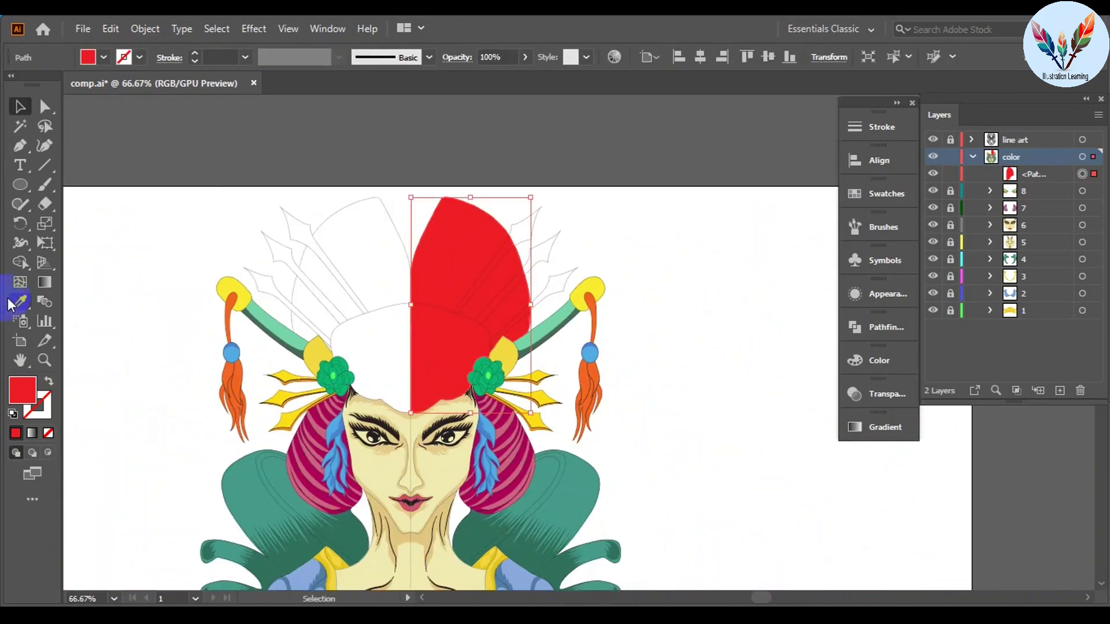
key("i")
left_click(545, 427)
left_click(684, 470)
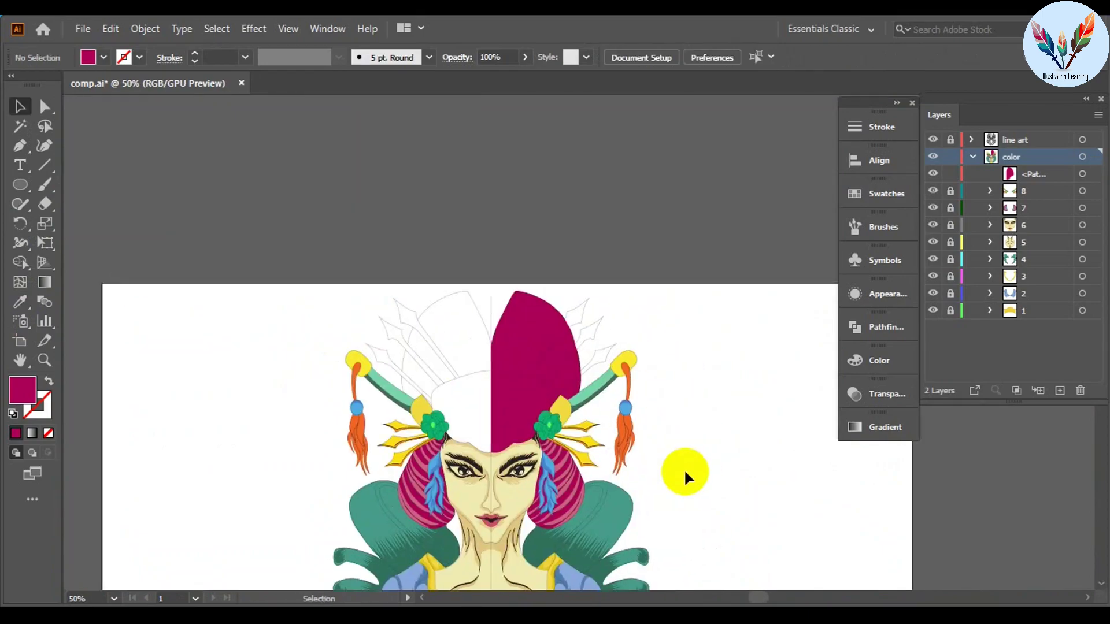
left_click(508, 352)
scroll(508, 351, "up", 1)
left_click(879, 360)
left_click_drag(756, 418, 726, 409)
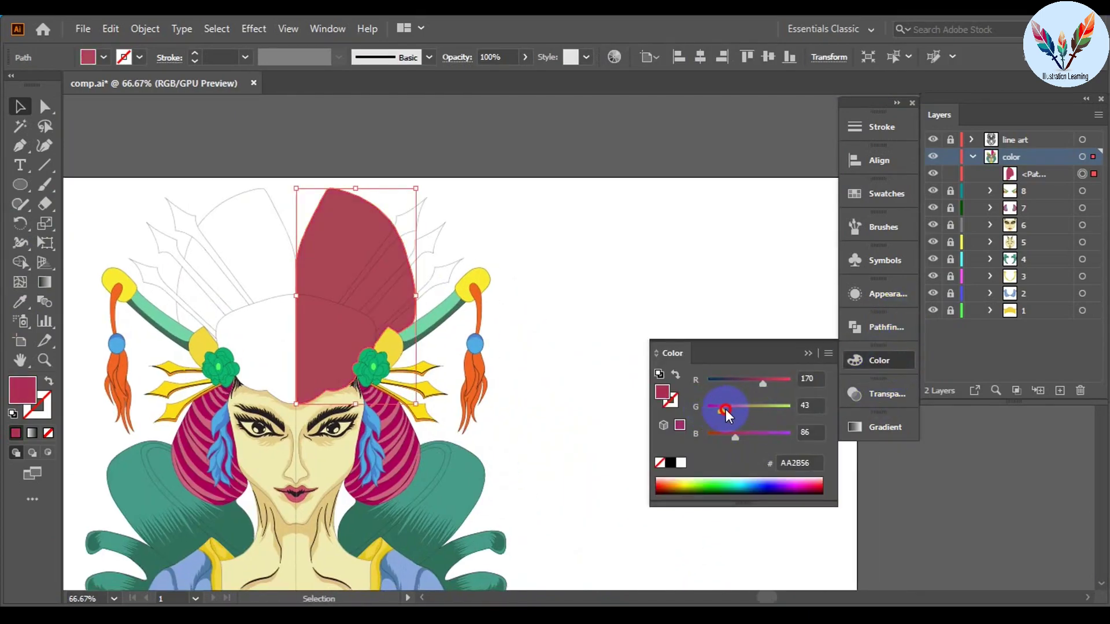
key("ctrl+shift+a")
left_click(665, 420)
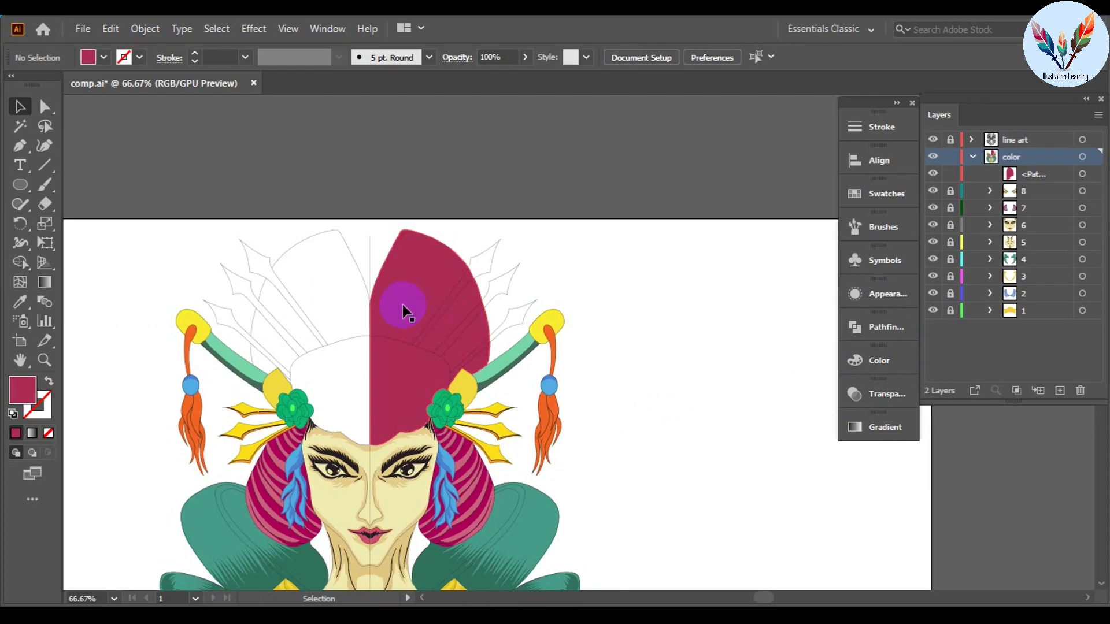
Step: Draw a tan tapered stripe sliver curving from the cap's top edge toward the brow
scroll(352, 327, "up", 3)
left_click(89, 56)
left_click(124, 133)
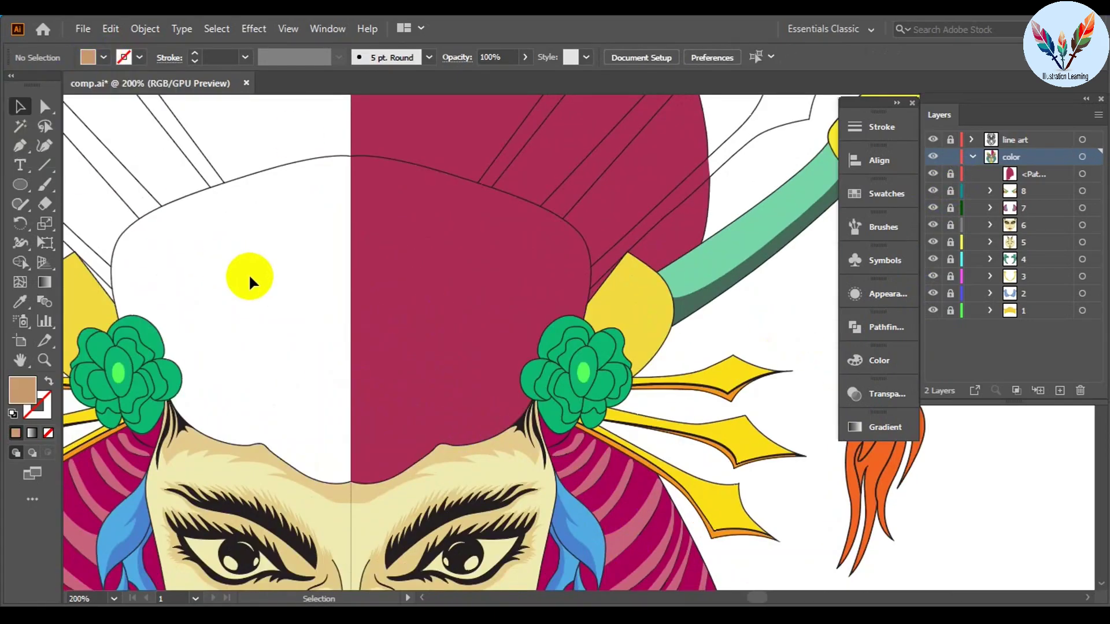
left_click(19, 145)
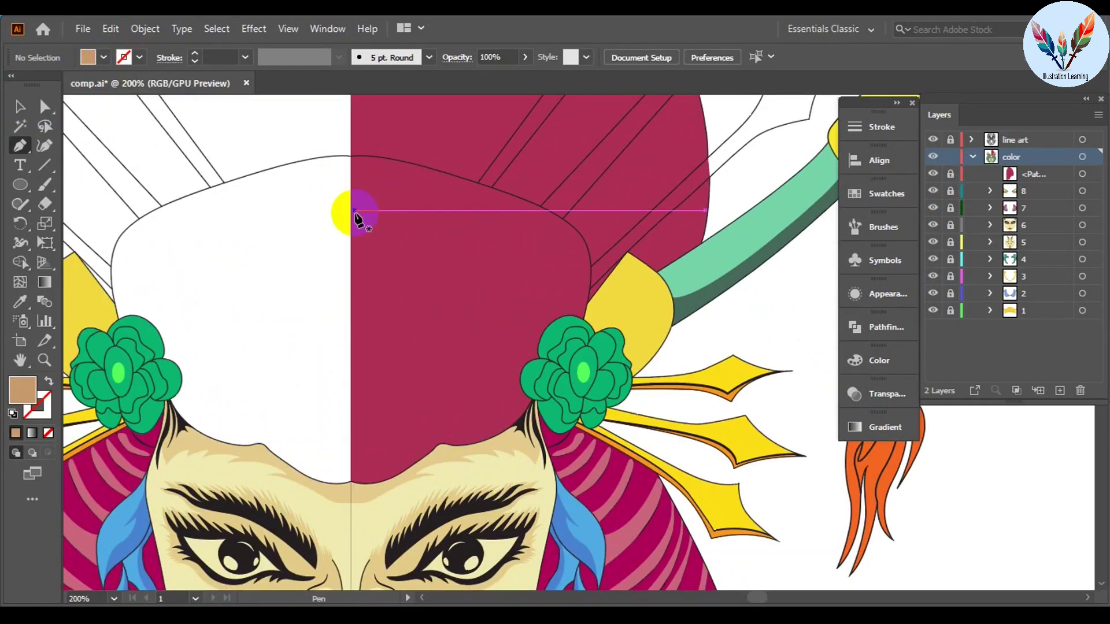
left_click(365, 157)
scroll(436, 383, "down", 3)
left_click_drag(448, 356, 383, 540)
left_click(433, 372)
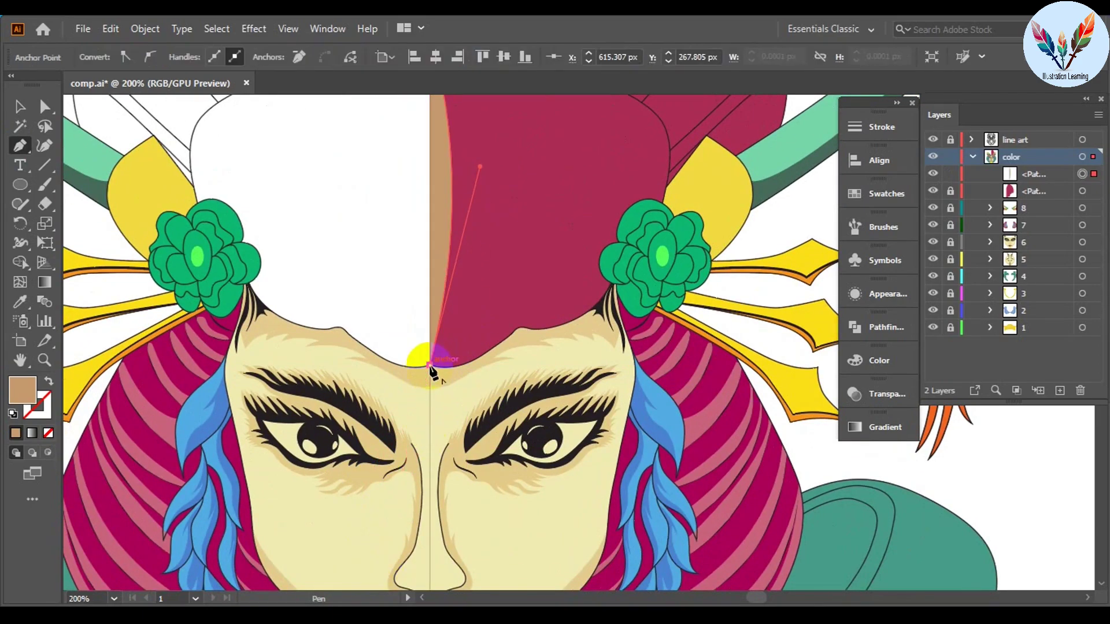
scroll(491, 223, "up", 5)
left_click_drag(491, 222, 487, 222)
scroll(487, 267, "up", 2)
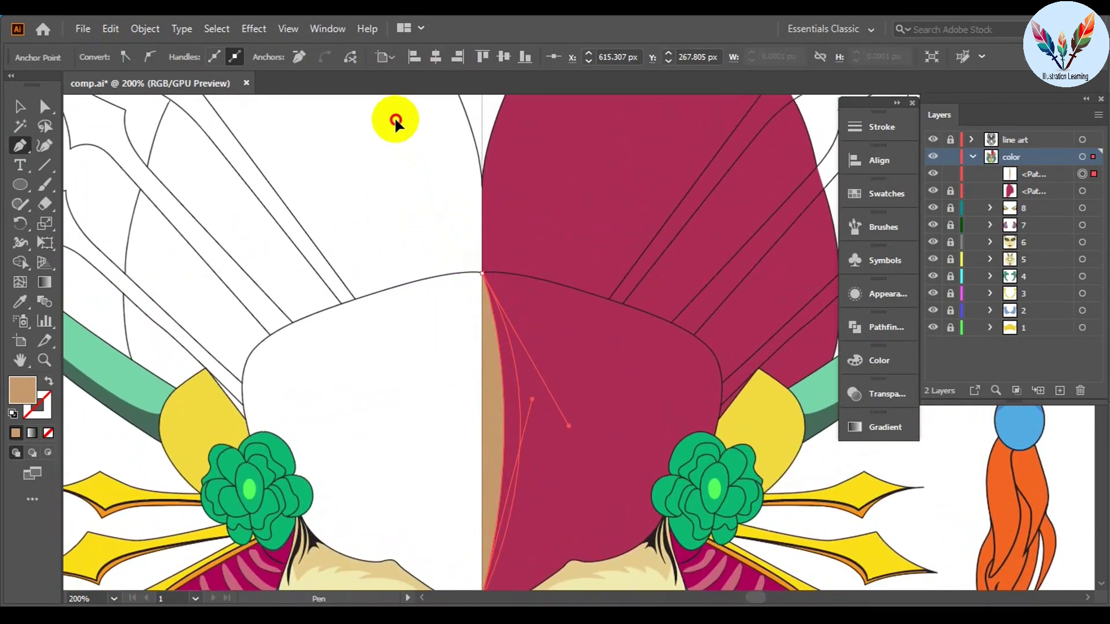
key("v")
Step: Duplicate the stripe rightward with Alt-drags and Ctrl+D, moving a tip onto the cap outline
scroll(291, 326, "right", 3)
left_click_drag(335, 321, 436, 322)
left_click_drag(435, 322, 479, 322)
key("ctrl+d")
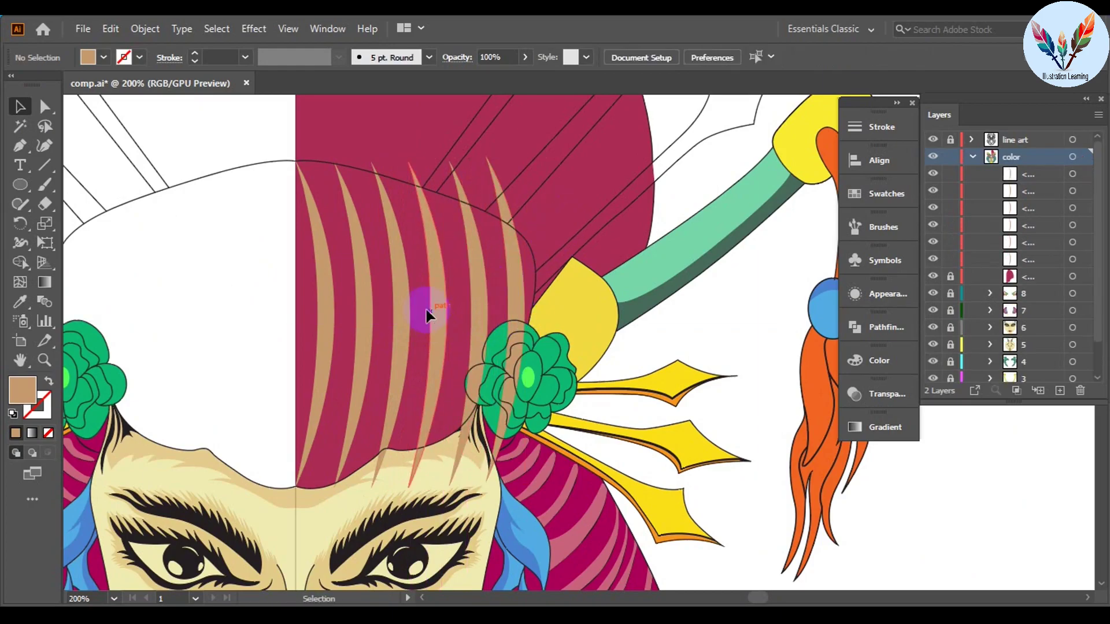
scroll(438, 198, "up", 5)
left_click_drag(116, 349, 466, 426)
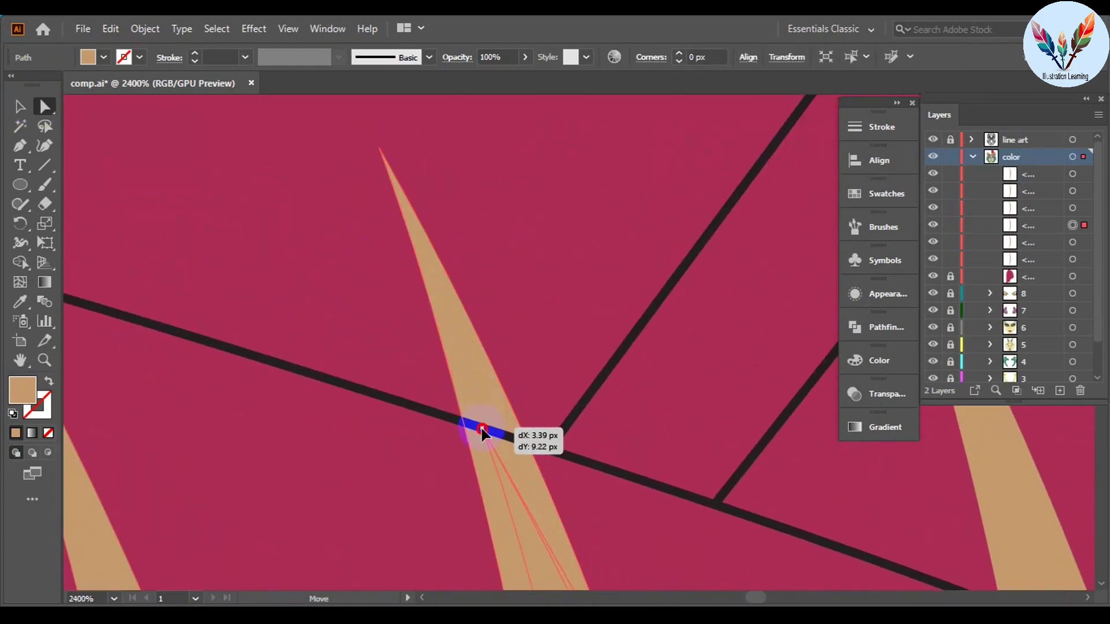
scroll(555, 354, "up", 8)
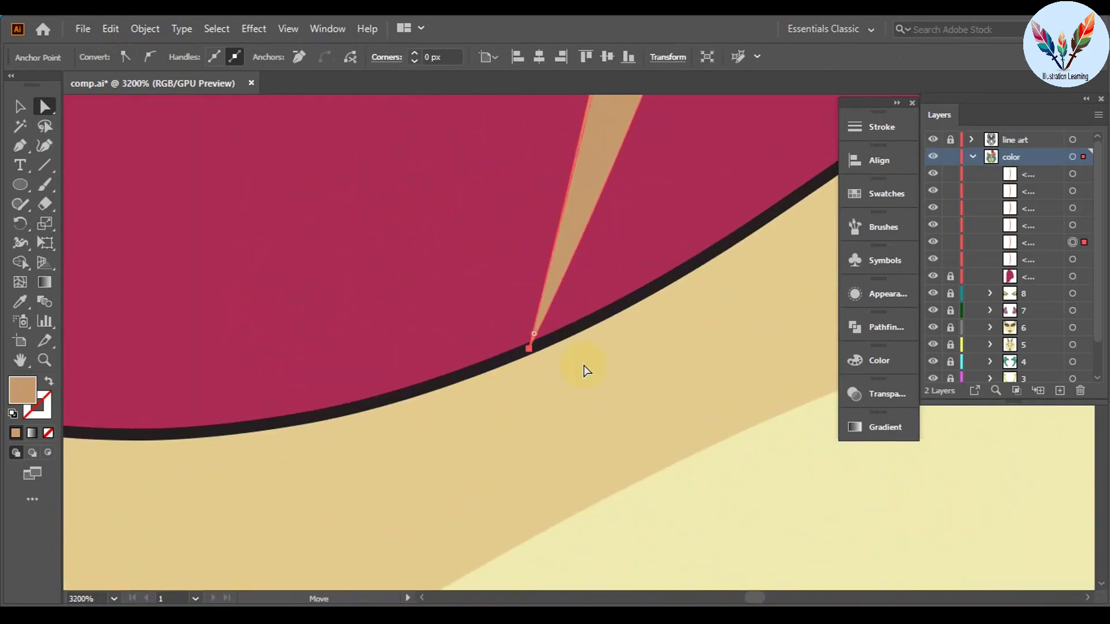
scroll(584, 370, "down", 5)
scroll(508, 550, "down", 3)
scroll(602, 241, "down", 3)
scroll(560, 199, "down", 4)
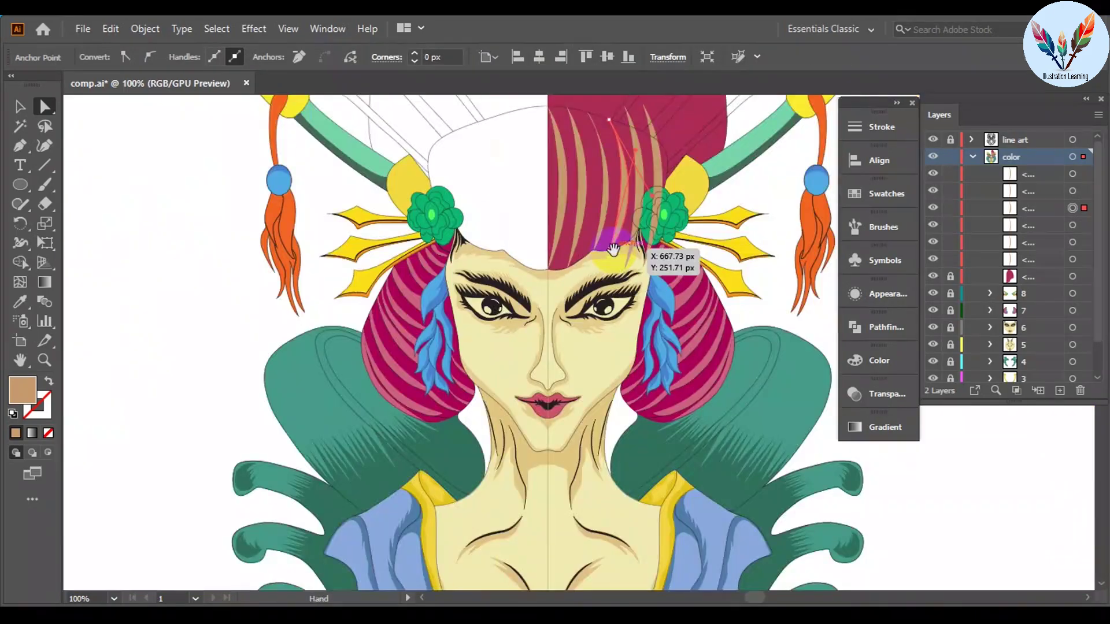
scroll(613, 249, "up", 2)
Step: Pull another stripe's top anchor up to the cap outline and reshape the last stripe's curve
left_click(777, 341)
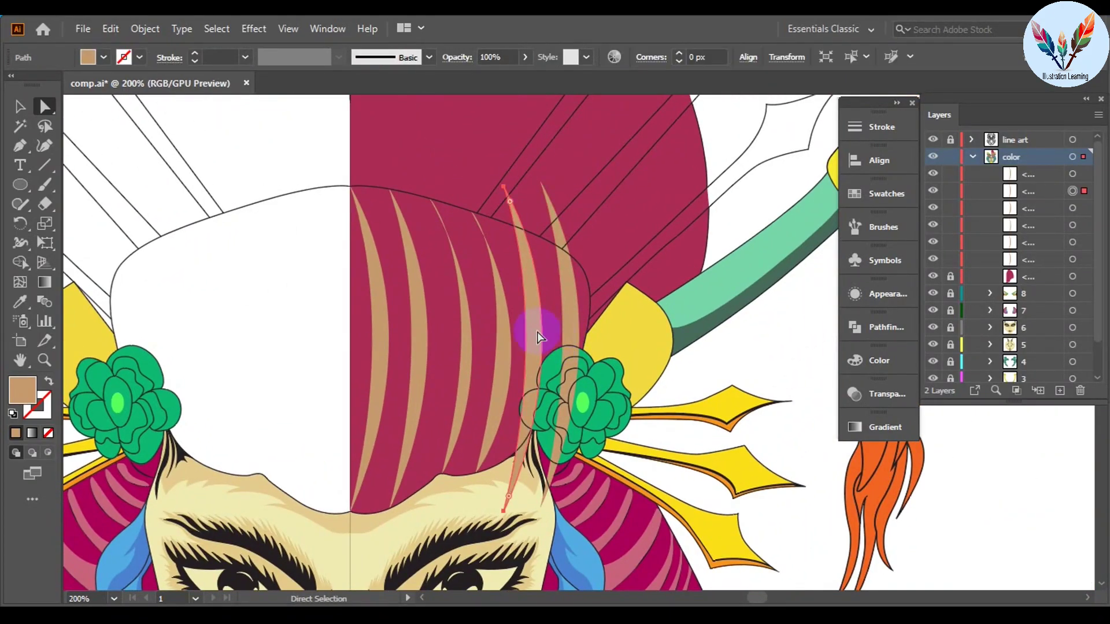
left_click(568, 215)
scroll(525, 223, "up", 2)
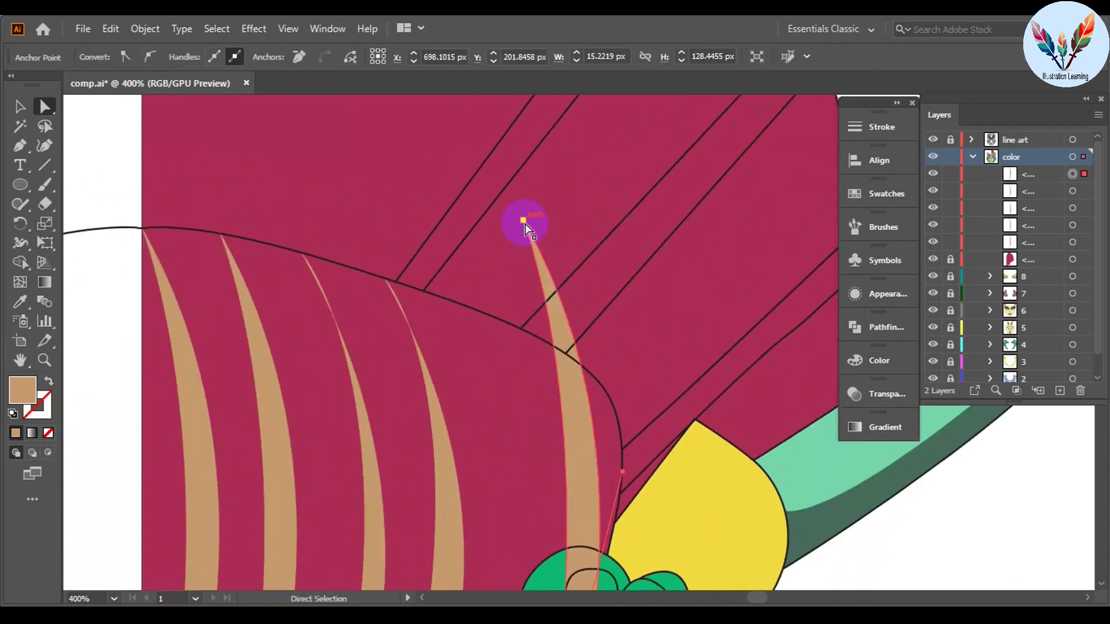
scroll(582, 416, "down", 4)
left_click_drag(491, 335, 506, 266)
scroll(507, 265, "down", 1)
left_click(485, 280)
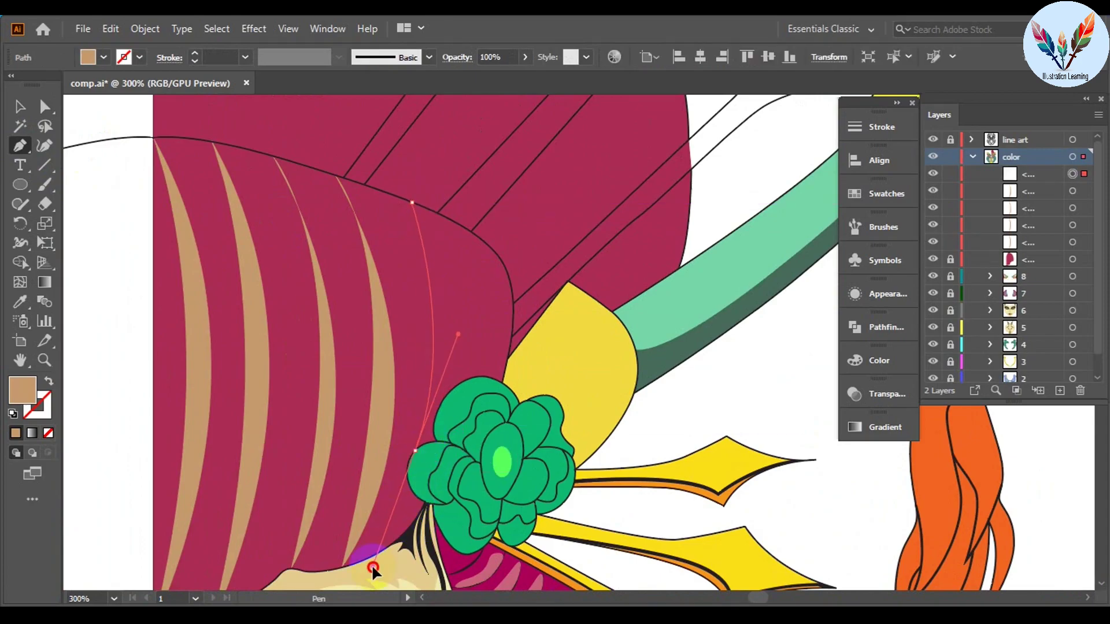
left_click_drag(372, 570, 442, 478)
Step: Add a new stripe shape beside the green flower
scroll(378, 205, "up", 2)
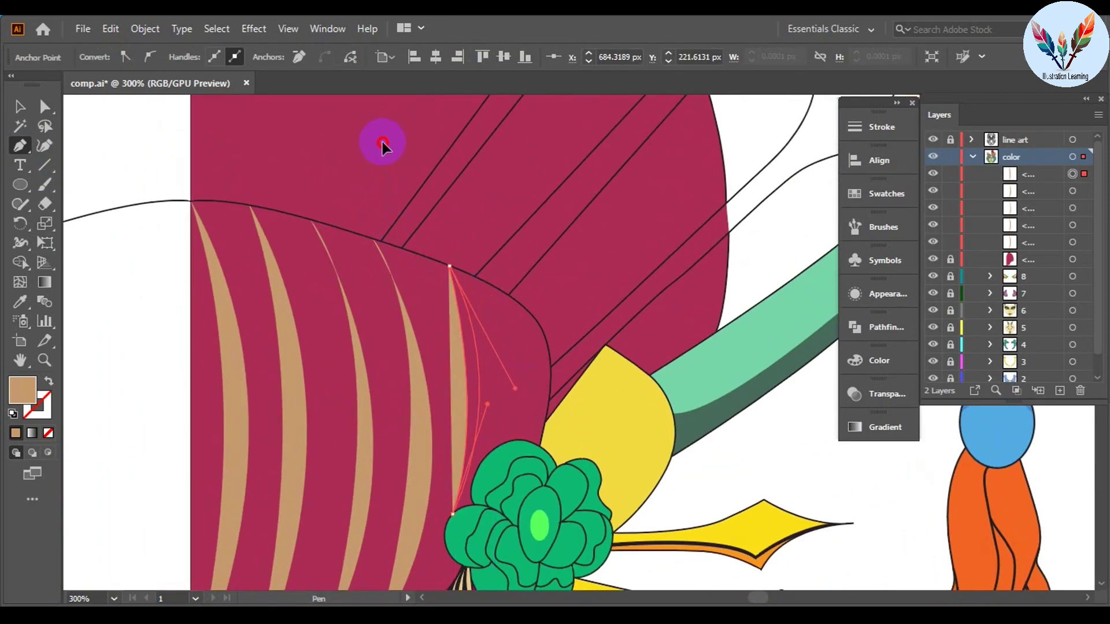
scroll(639, 341, "up", 1)
left_click(502, 239)
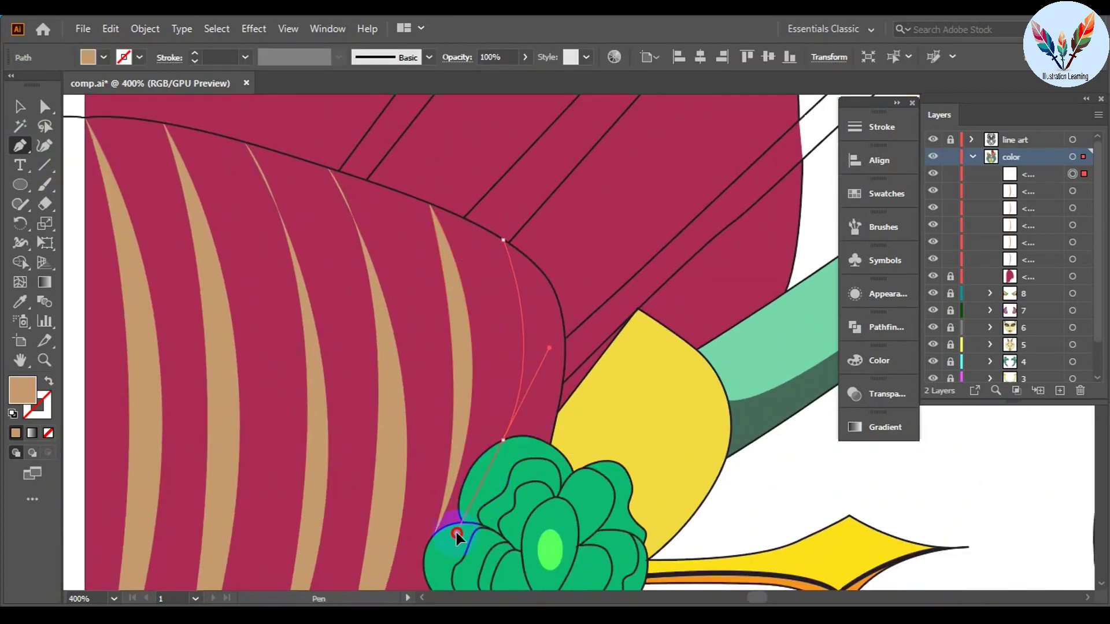
left_click(457, 535)
scroll(441, 164, "down", 2)
key("v")
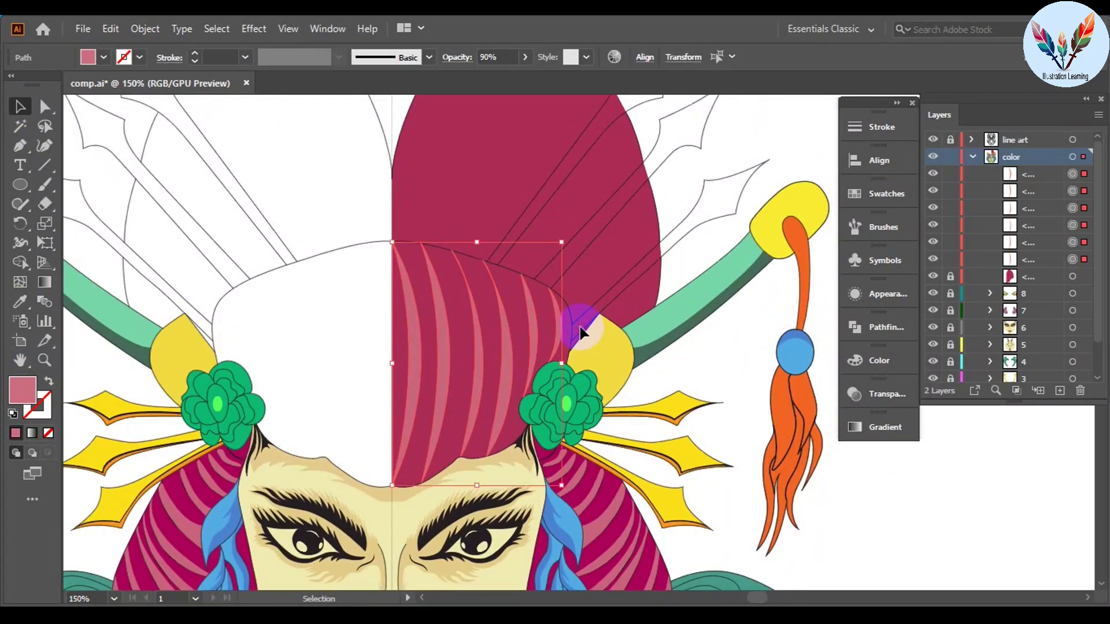
Step: Group the stripes and switch to a thin dark stroke with no fill
right_click(581, 332)
left_click(727, 347)
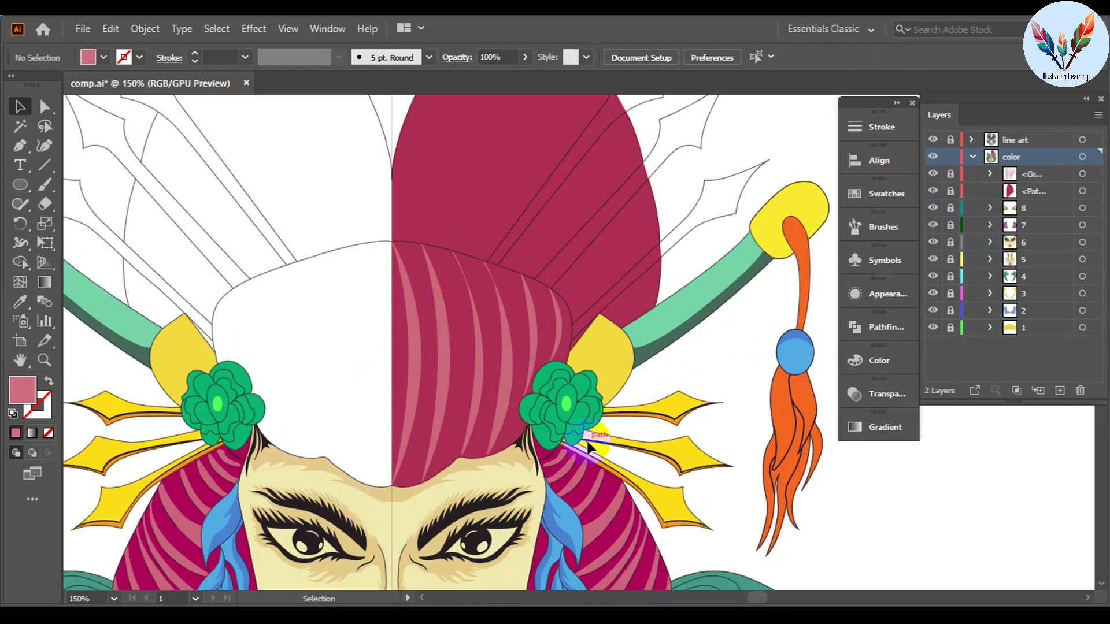
left_click(103, 56)
left_click(285, 119)
left_click(195, 60)
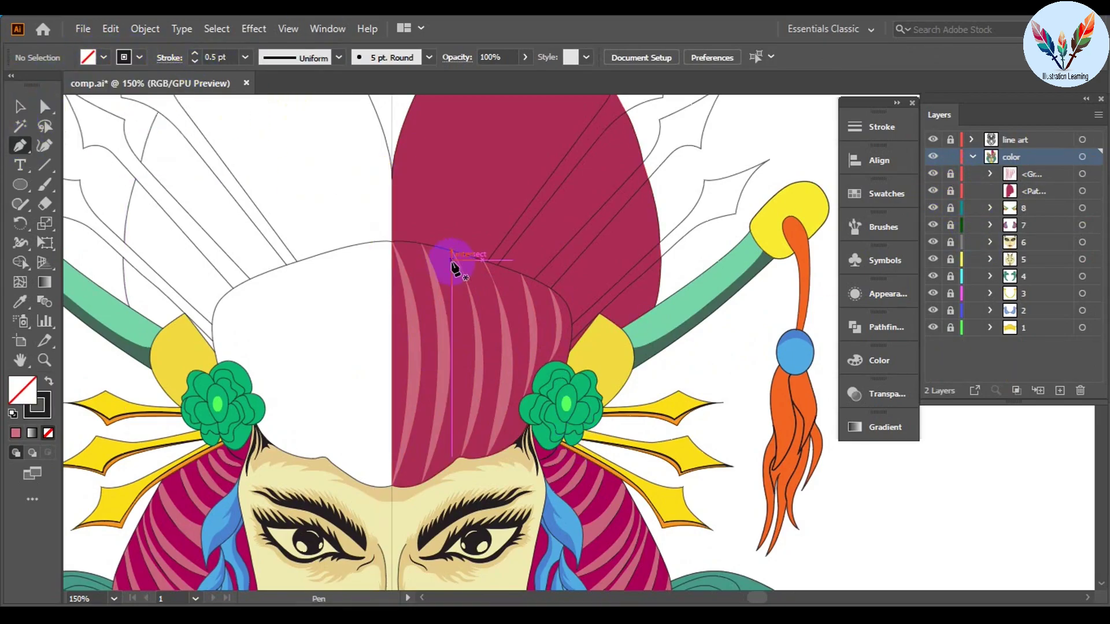
Step: Draw a dark accent line down a stripe to the cap's lower edge
scroll(452, 265, "up", 4)
scroll(422, 335, "up", 2)
scroll(397, 174, "down", 2)
left_click(487, 321)
scroll(488, 322, "down", 2)
left_click(520, 401)
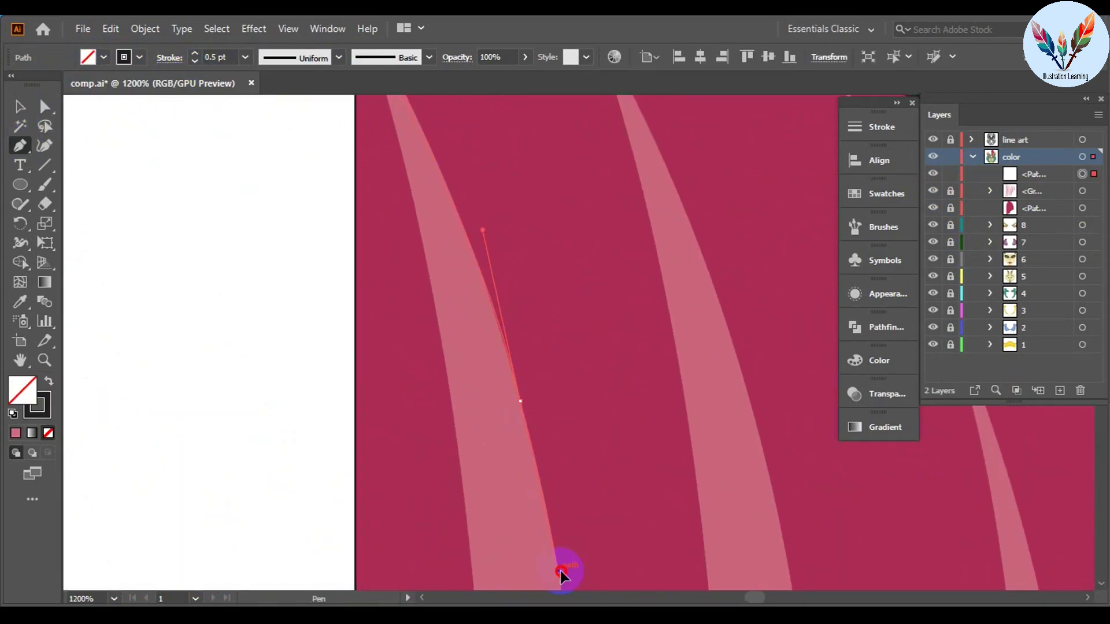
scroll(588, 586, "down", 5)
scroll(577, 534, "left", 3)
left_click(506, 449)
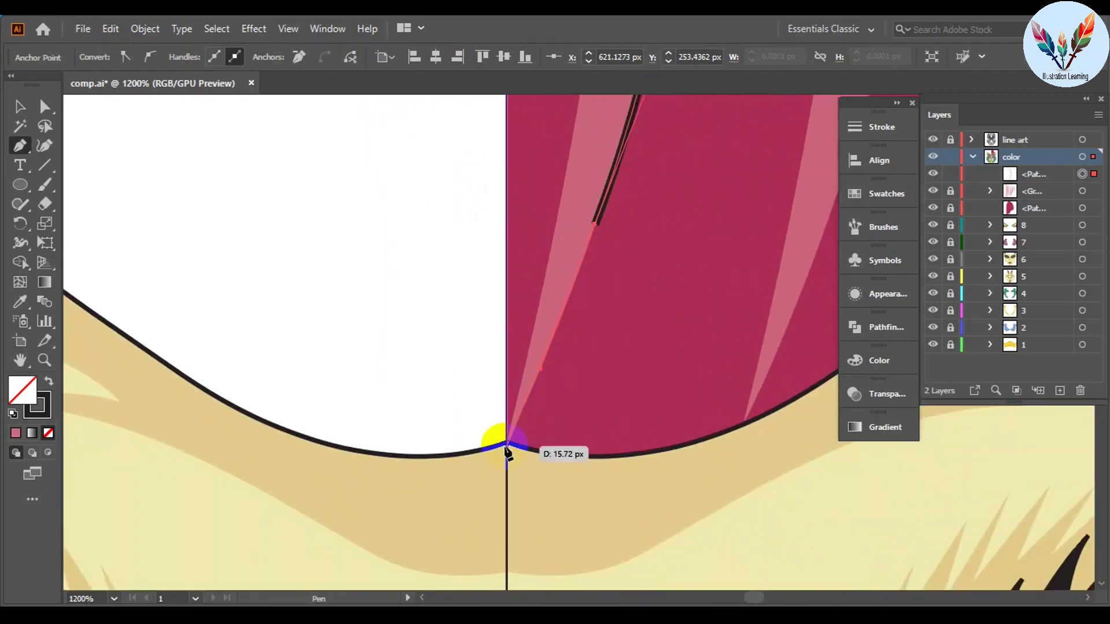
scroll(495, 470, "right", 3)
scroll(627, 241, "up", 2)
scroll(652, 231, "up", 2)
Step: Draw another accent line down the next stripe's edge
mouse_move(651, 230)
left_mouse_down()
mouse_move(582, 601)
mouse_move(681, 262)
mouse_move(699, 151)
mouse_move(674, 377)
mouse_move(715, 539)
mouse_move(701, 124)
left_mouse_up()
scroll(726, 258, "right", 3)
scroll(674, 352, "down", 1)
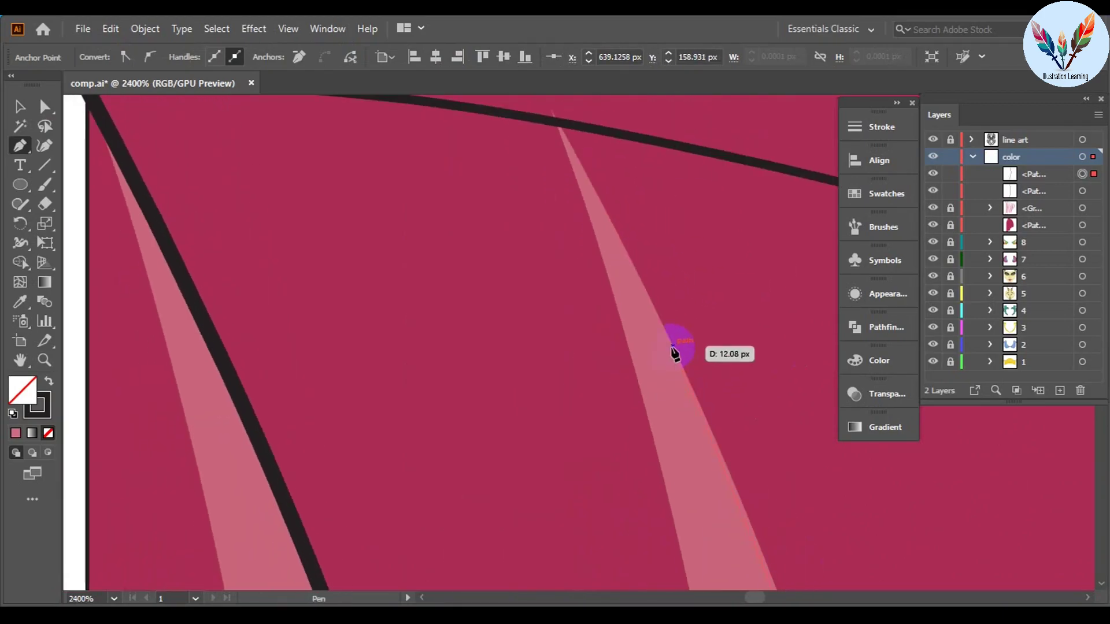
scroll(560, 127, "down", 2)
scroll(361, 203, "down", 2)
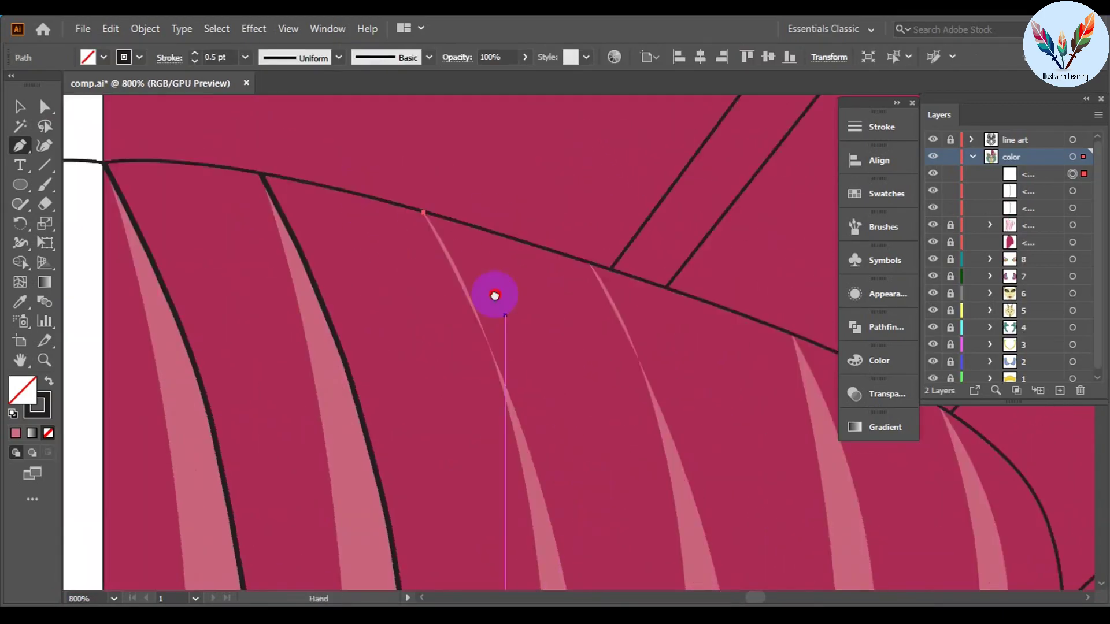
scroll(495, 294, "up", 1)
left_click_drag(605, 306, 608, 323)
scroll(621, 312, "down", 3)
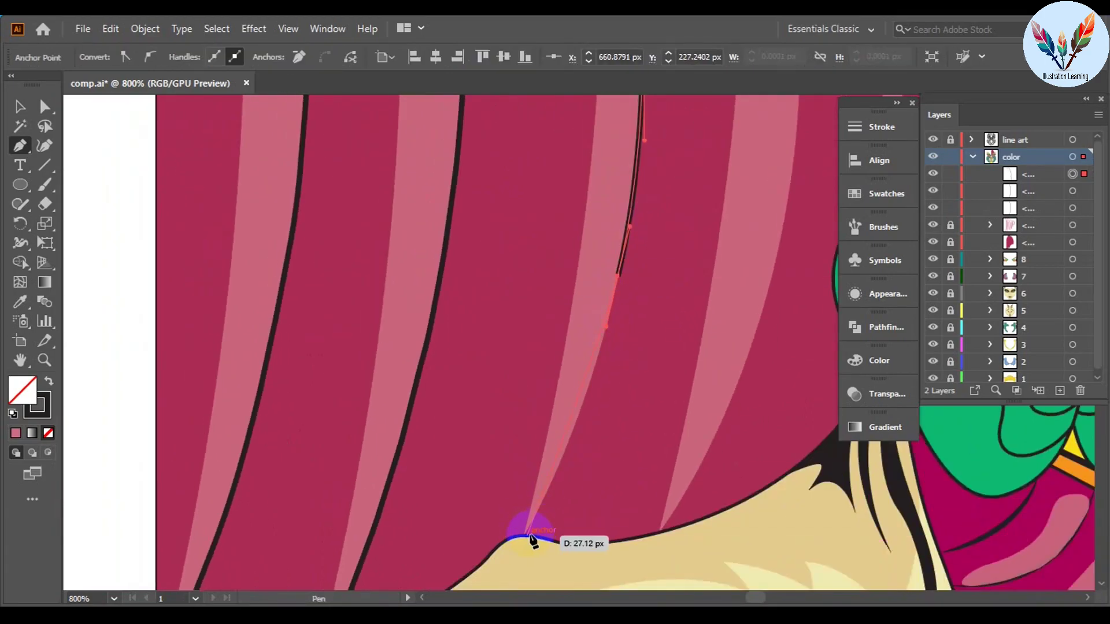
scroll(520, 347, "down", 3)
scroll(508, 520, "up", 3)
scroll(659, 129, "up", 2)
Step: Curve a thin light-pink stripe up the cap to the hair junction and finish the path
left_click_drag(637, 296, 633, 255)
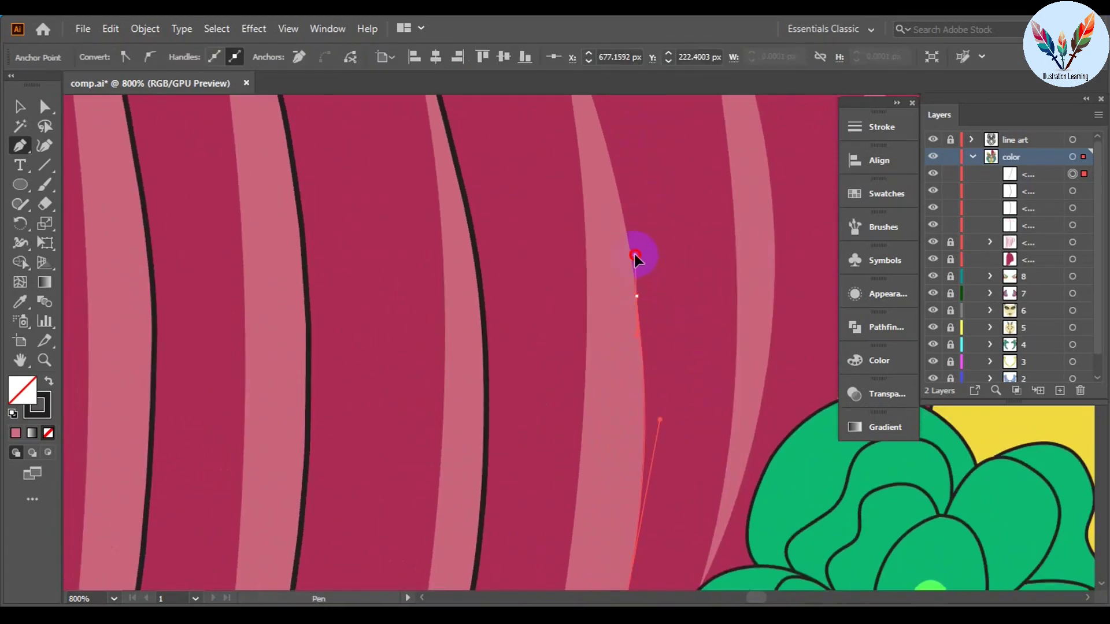
scroll(633, 256, "up", 3)
left_click_drag(584, 222, 588, 231)
scroll(541, 136, "down", 3)
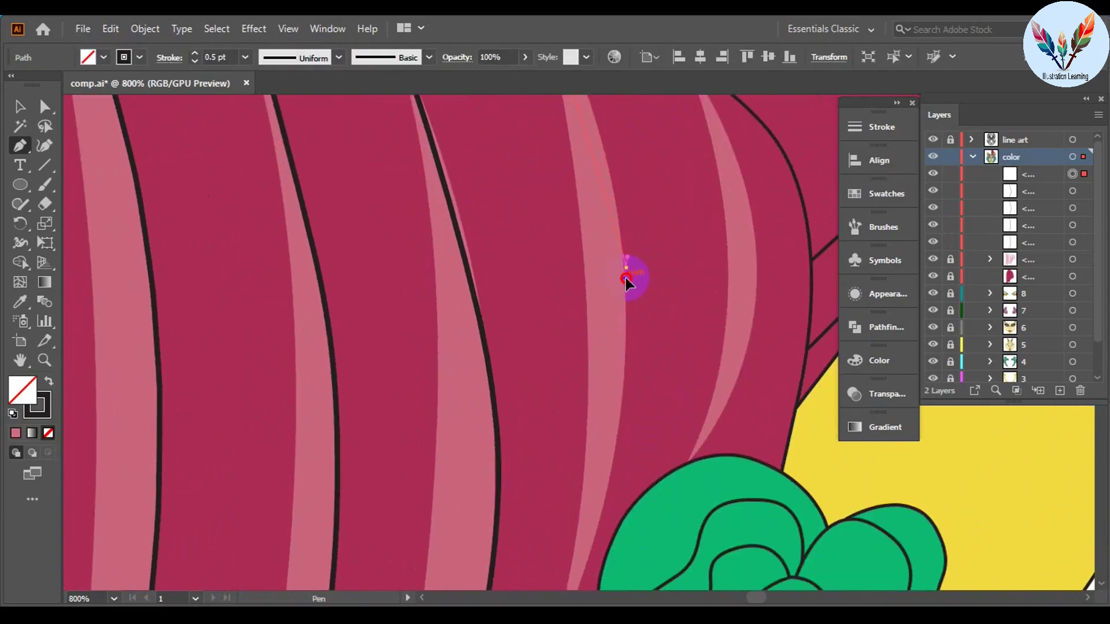
left_click(607, 515)
scroll(607, 515, "down", 3)
scroll(623, 331, "up", 5)
left_click(520, 154)
scroll(520, 153, "up", 2)
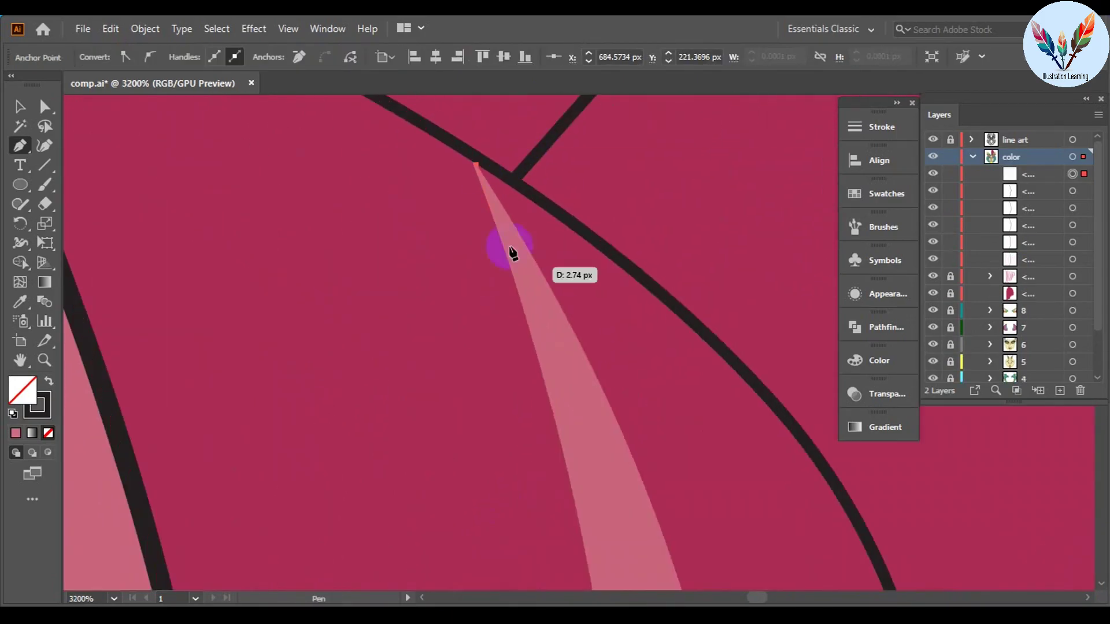
scroll(650, 478, "left", 1)
scroll(639, 371, "down", 3)
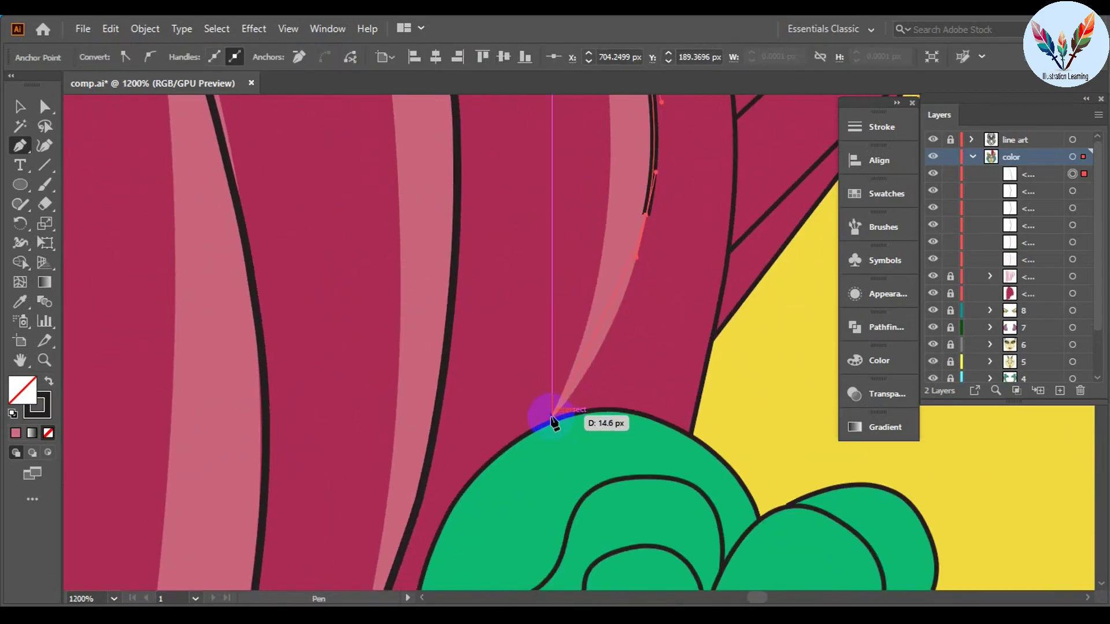
key("v")
scroll(578, 364, "down", 4)
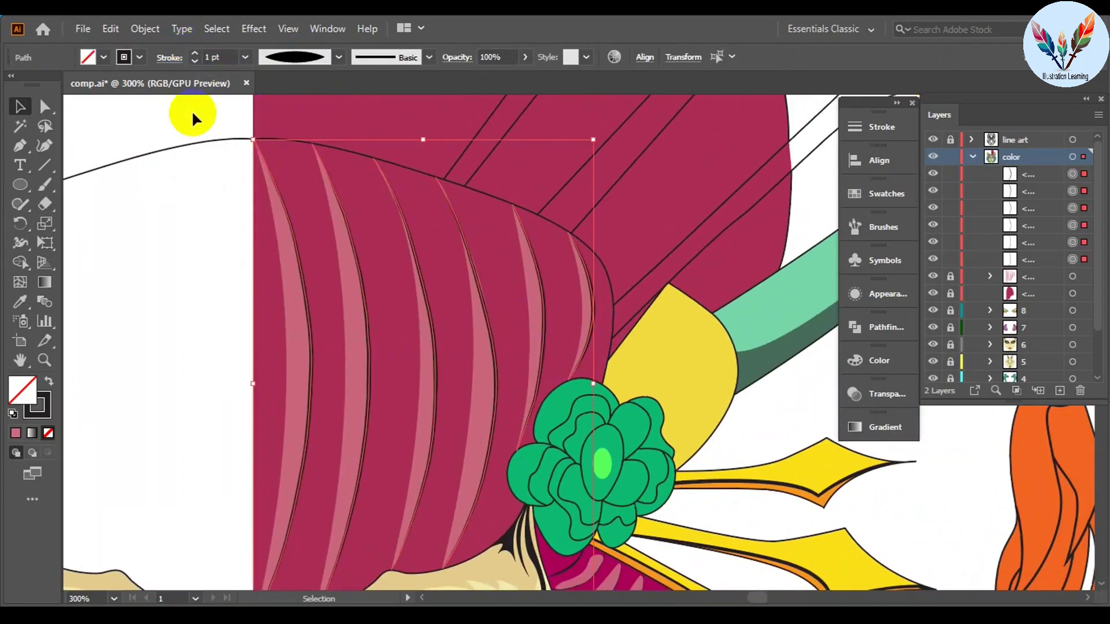
Step: Deselect the finished stripe, then gather the pink crown-cap stripe shapes into one group with Ctrl+G
scroll(473, 290, "down", 3)
left_click(231, 317)
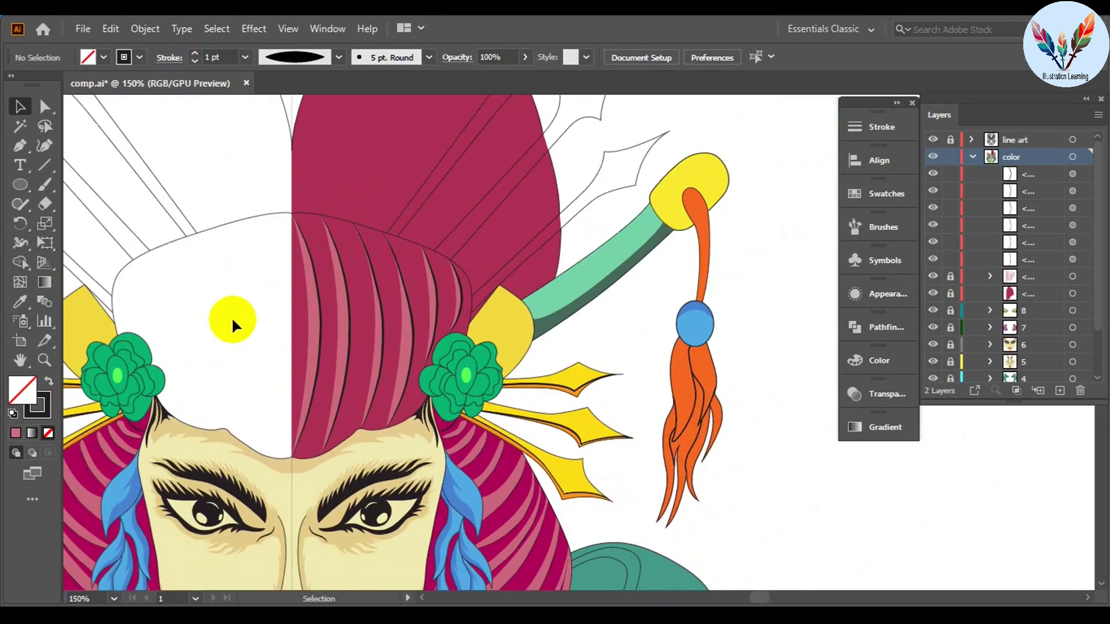
scroll(354, 501, "up", 3)
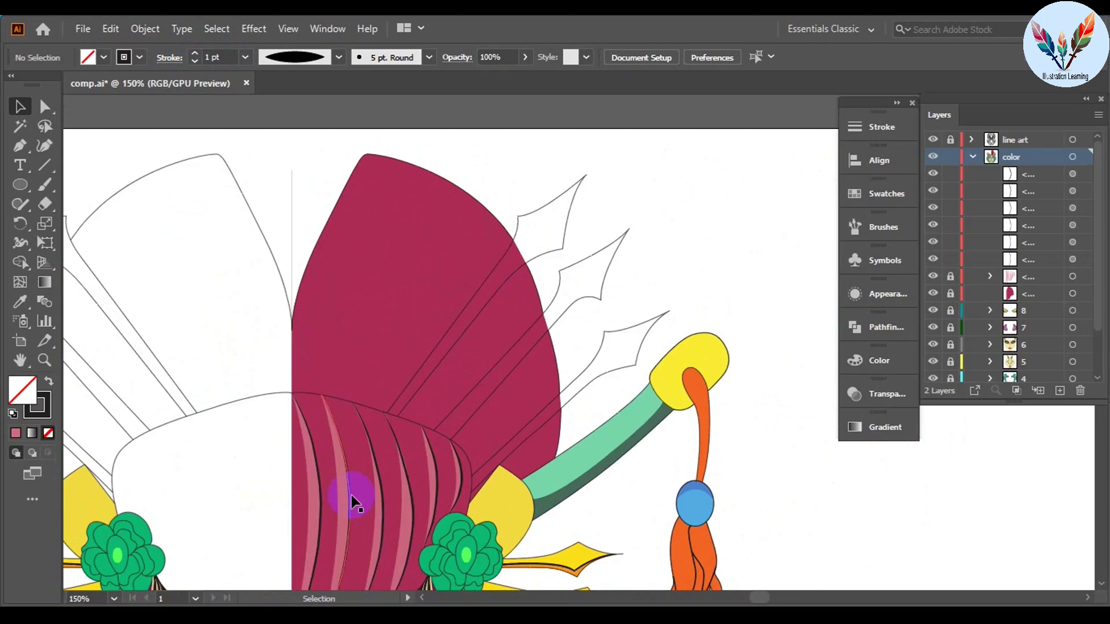
scroll(432, 366, "down", 1)
scroll(440, 346, "left", 1)
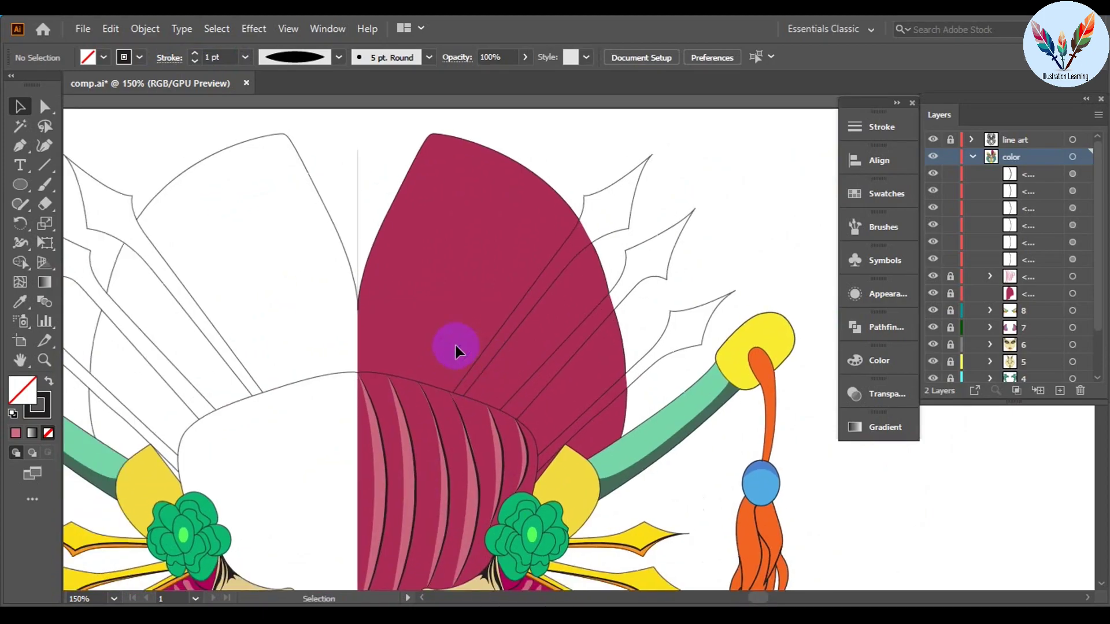
key("ctrl+g")
left_click(702, 233)
scroll(397, 272, "down", 3)
scroll(397, 272, "up", 2)
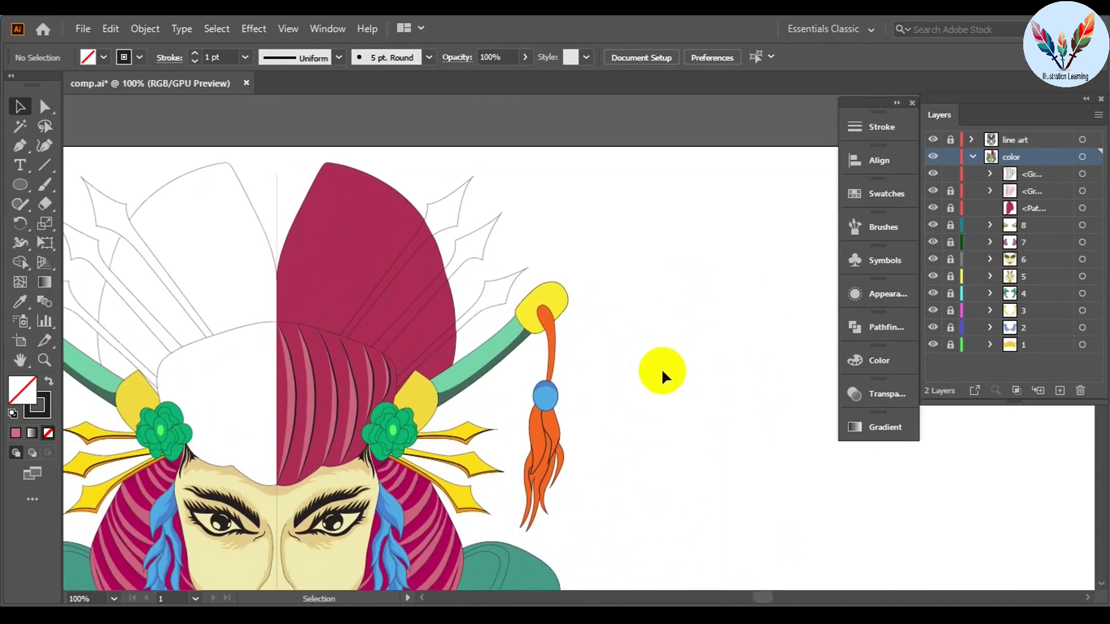
scroll(662, 368, "down", 2)
scroll(336, 235, "up", 3)
scroll(730, 445, "down", 4)
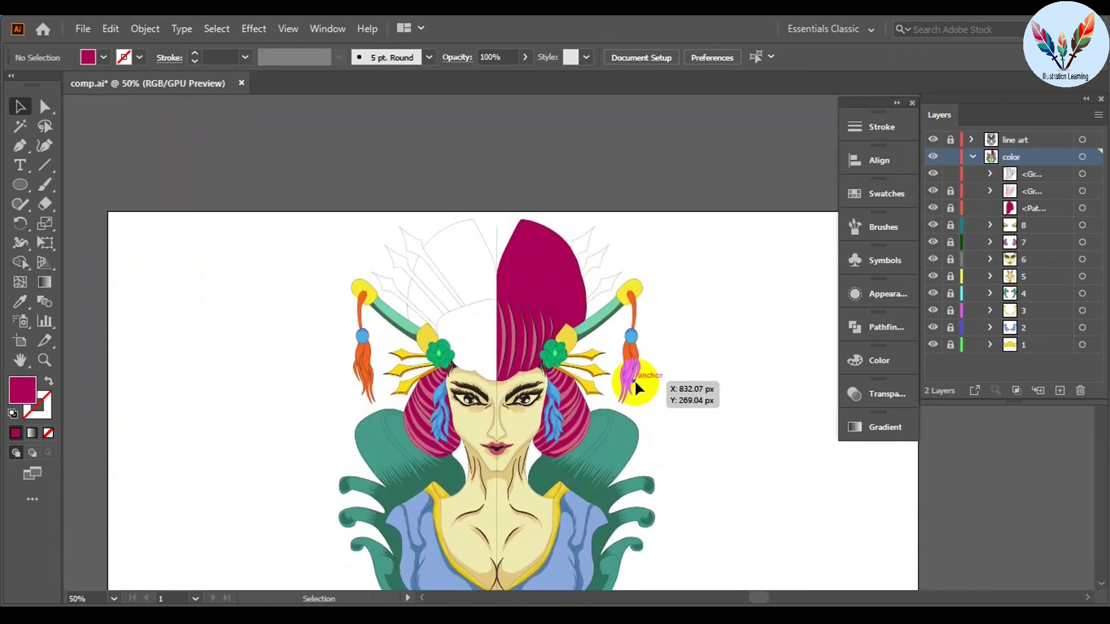
scroll(438, 303, "up", 4)
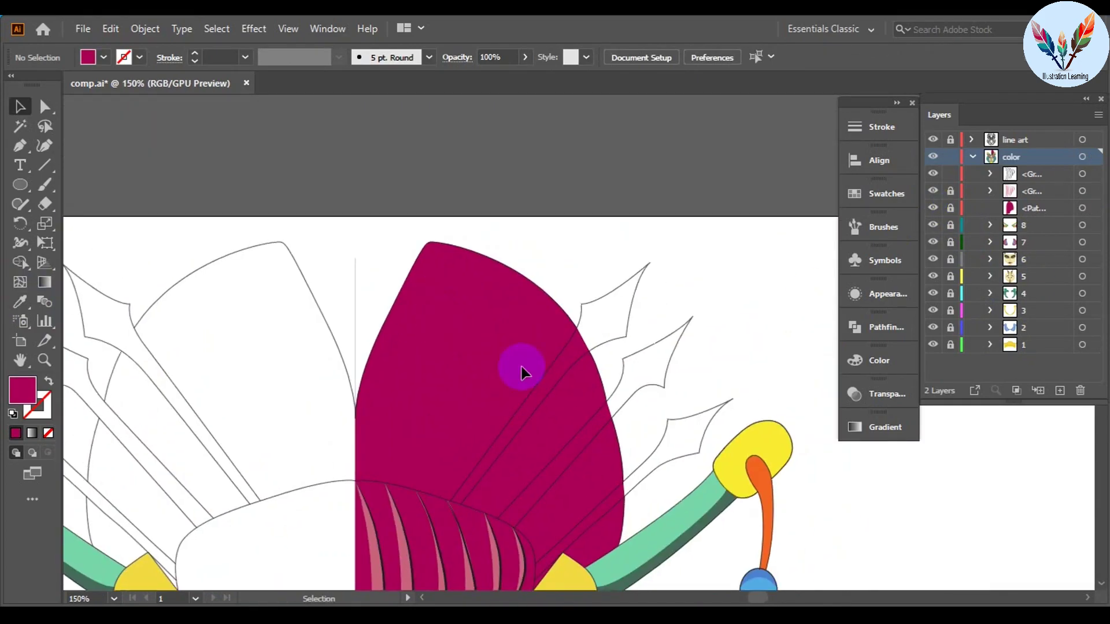
scroll(520, 371, "down", 5)
scroll(520, 371, "right", 1)
Step: Draw the first green leaf curving from the brim up to the crown's centre cusp
left_click_drag(190, 222, 5, 154)
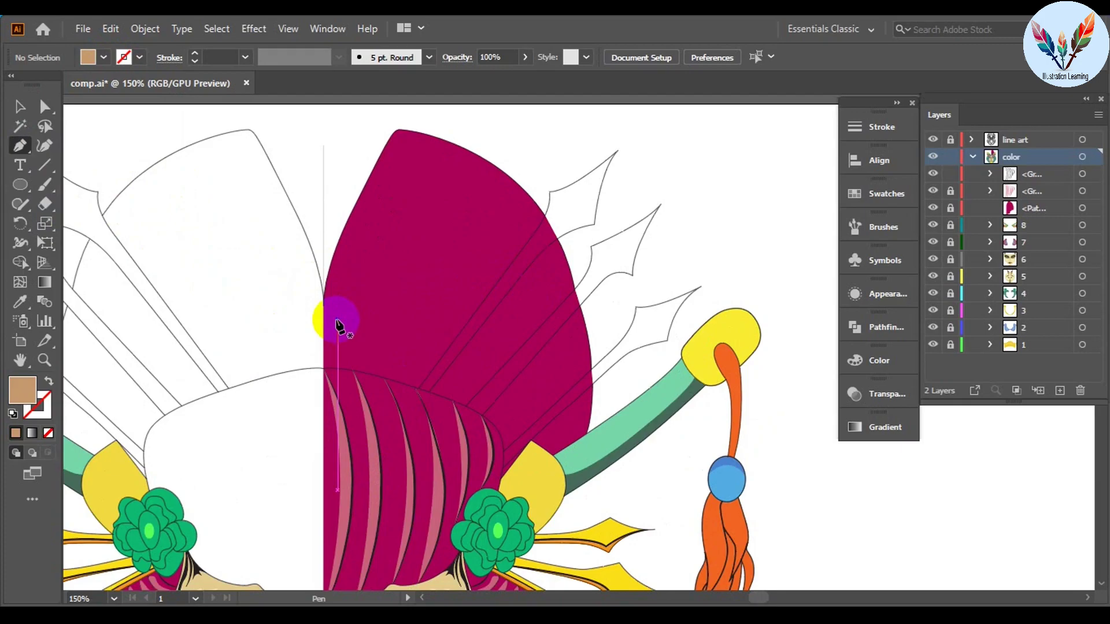
scroll(338, 326, "up", 3)
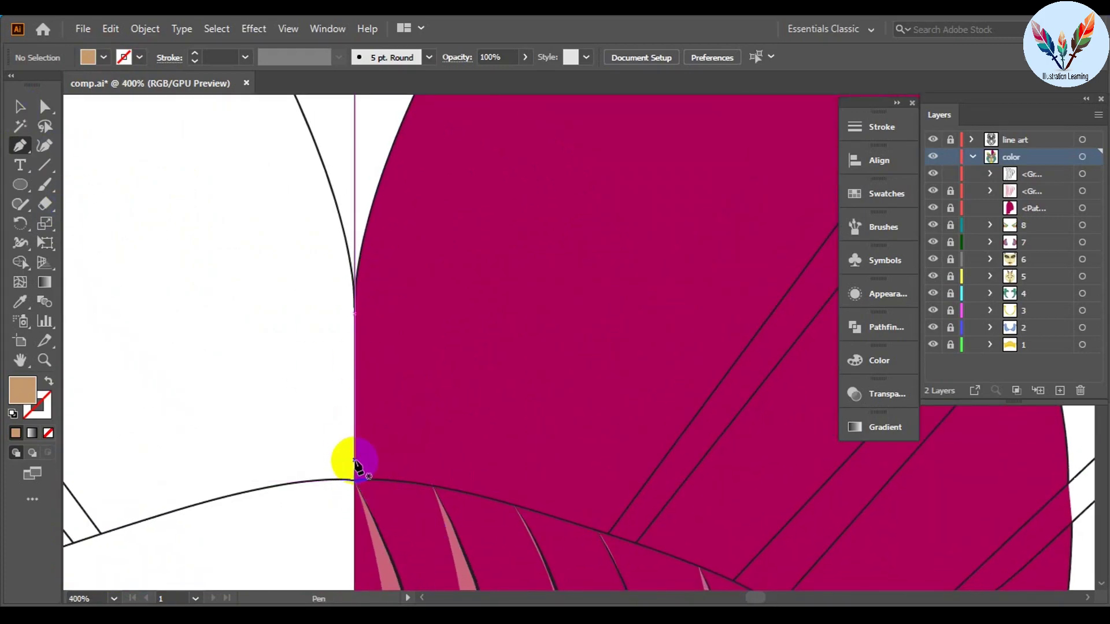
left_click(353, 425)
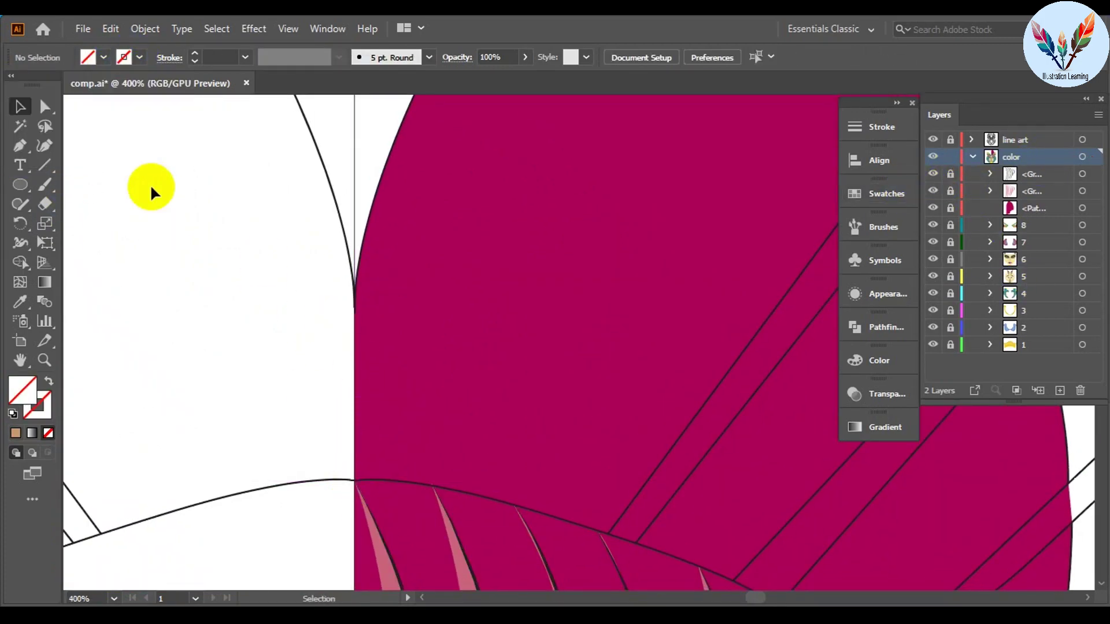
left_click(355, 482)
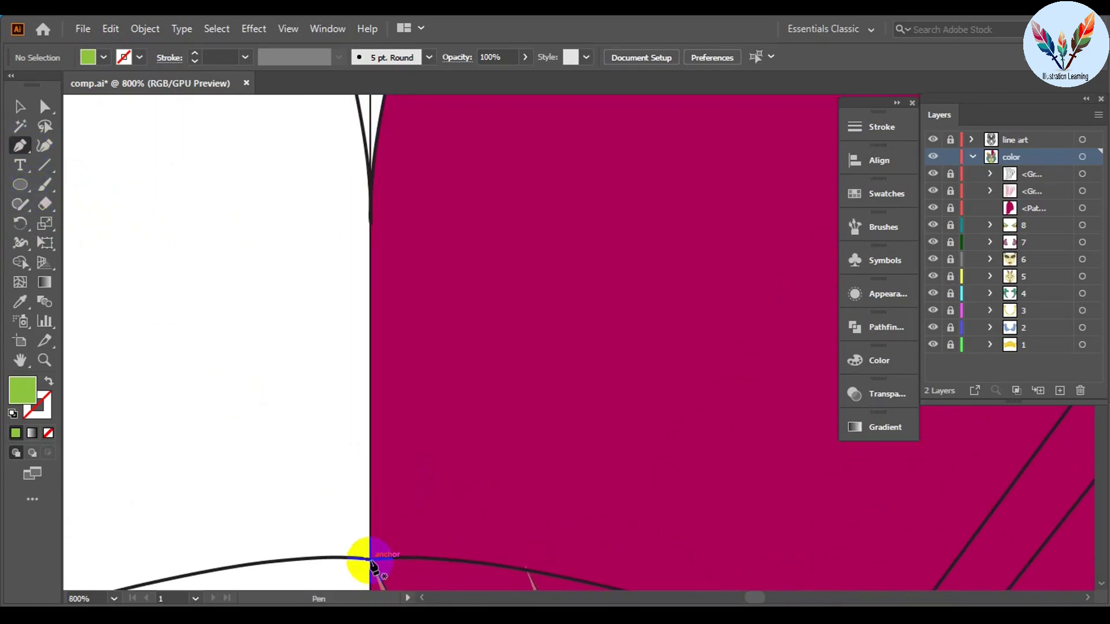
left_click_drag(401, 286, 362, 210)
left_click_drag(403, 310, 404, 312)
scroll(453, 370, "down", 3)
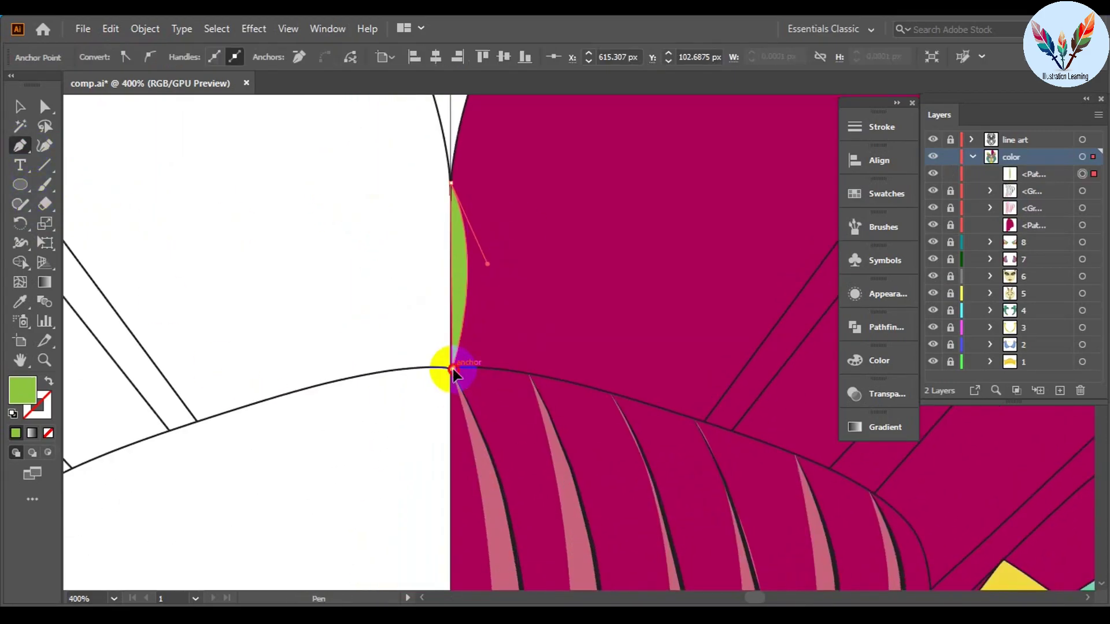
mouse_move(422, 410)
left_mouse_down()
mouse_move(445, 412)
mouse_move(414, 533)
left_mouse_up()
Step: Draw a second green leaf whose base sits on the brim
scroll(433, 149, "up", 3)
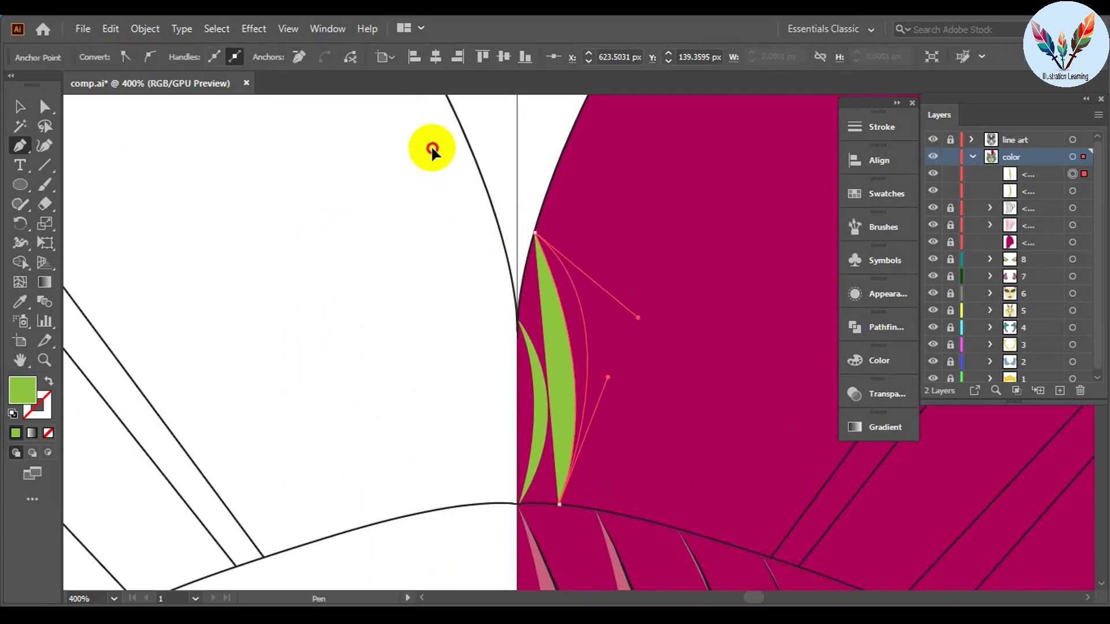
left_click_drag(534, 319, 572, 323)
scroll(572, 324, "down", 1)
left_click_drag(483, 379, 486, 386)
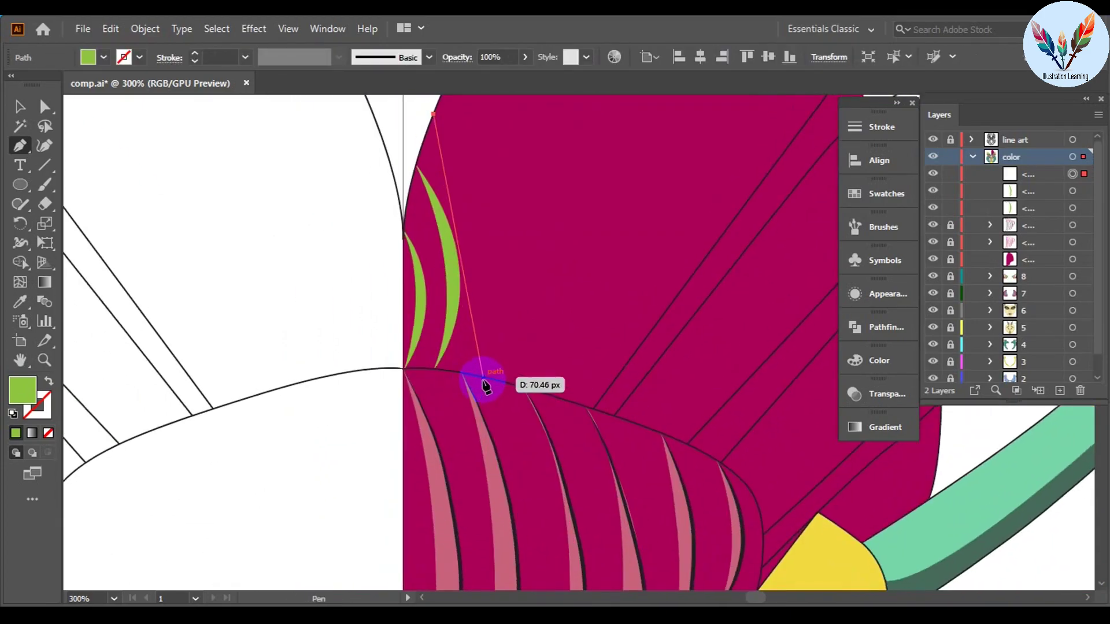
left_click_drag(432, 465, 471, 385)
Step: Draw the third and fourth green leaves, anchoring the fourth on the brim
scroll(471, 385, "up", 3)
left_click_drag(497, 253, 490, 261)
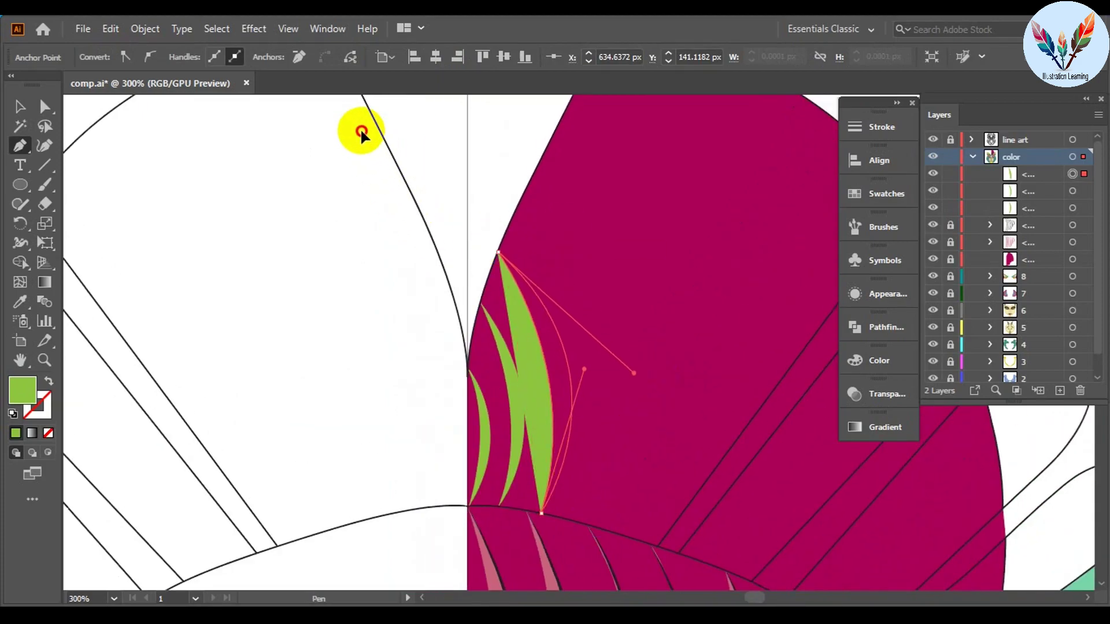
left_click_drag(362, 133, 376, 136)
scroll(405, 260, "down", 3)
left_click_drag(509, 409, 511, 415)
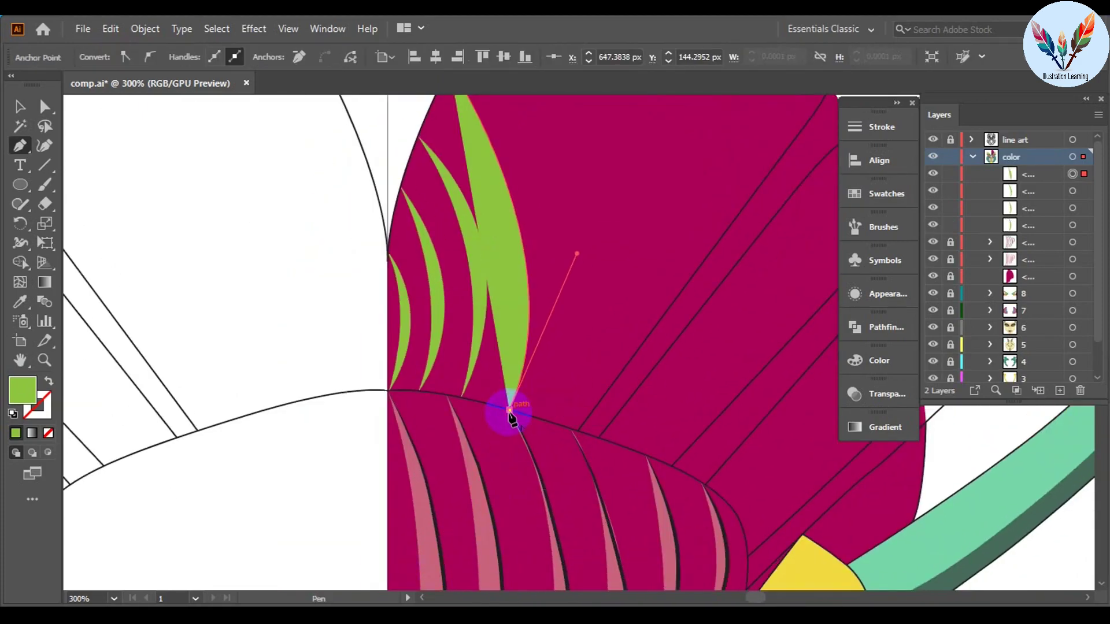
scroll(438, 185, "down", 1)
scroll(458, 99, "up", 3)
left_click_drag(411, 223, 425, 234)
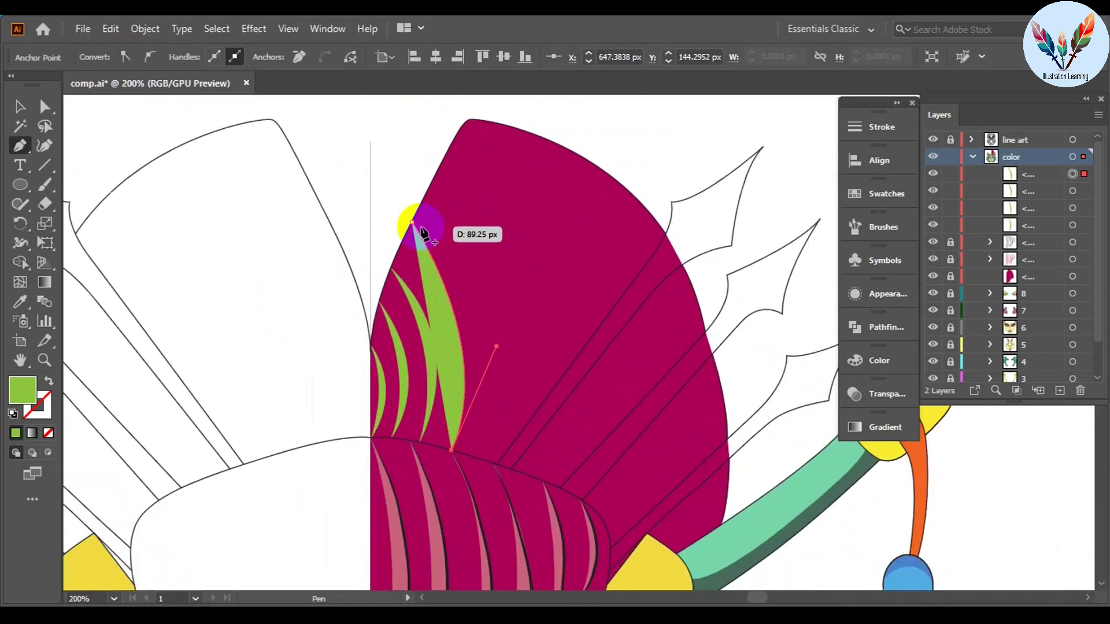
Step: Draw another green leaf rising from the previous leaf's top
scroll(324, 263, "up", 2)
left_click_drag(409, 186, 421, 212)
scroll(421, 347, "down", 2)
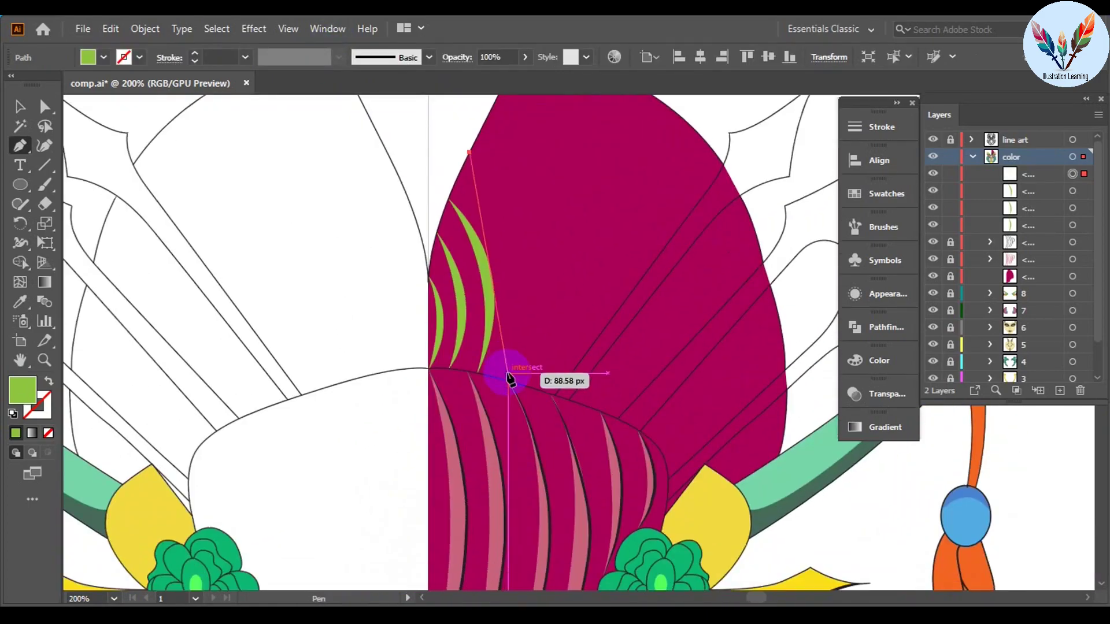
left_click_drag(473, 523, 465, 496)
scroll(507, 384, "up", 3)
left_click_drag(490, 295, 488, 323)
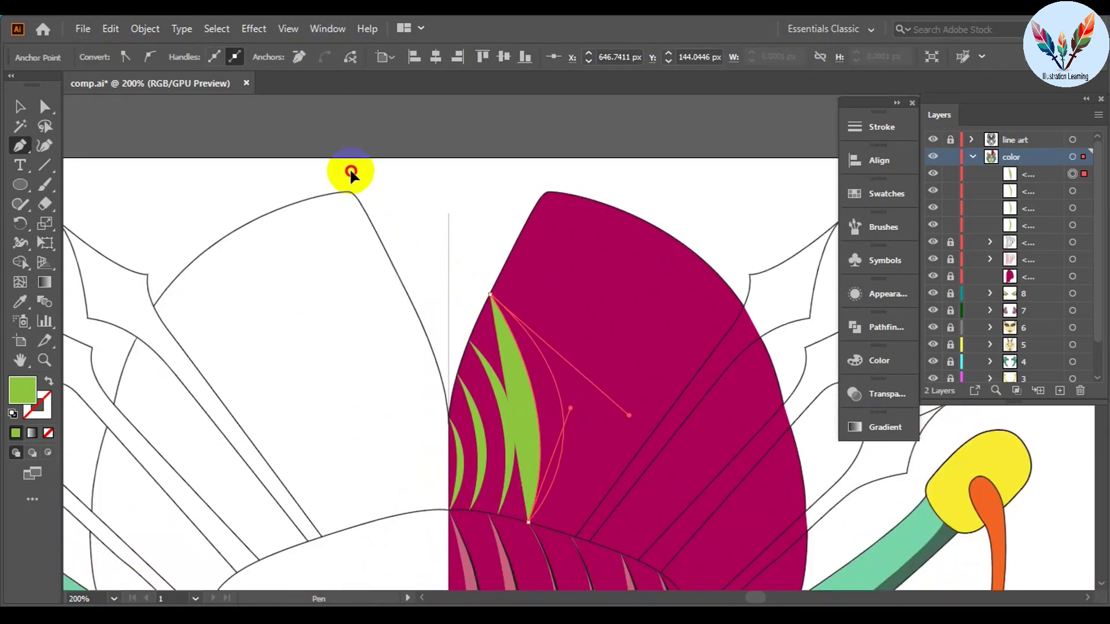
Step: Replace an oversized leaf with a slender arc-shaped green leaf
left_click_drag(517, 239, 599, 240)
scroll(634, 397, "down", 3)
scroll(552, 422, "up", 3)
left_click_drag(565, 530, 641, 419)
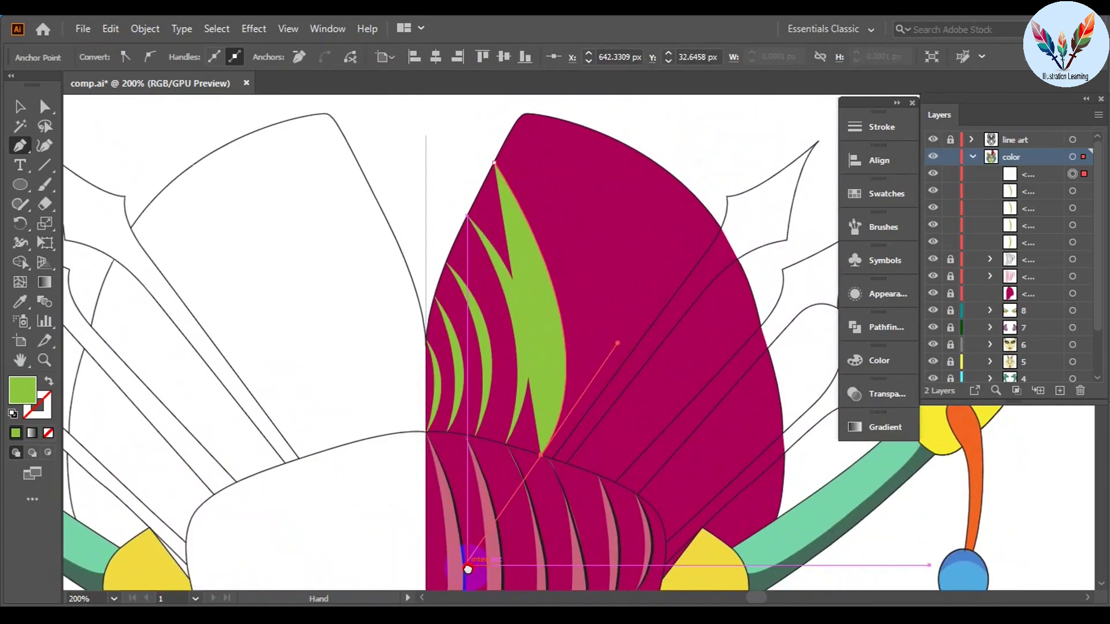
key("ctrl+z")
key("ctrl+minus")
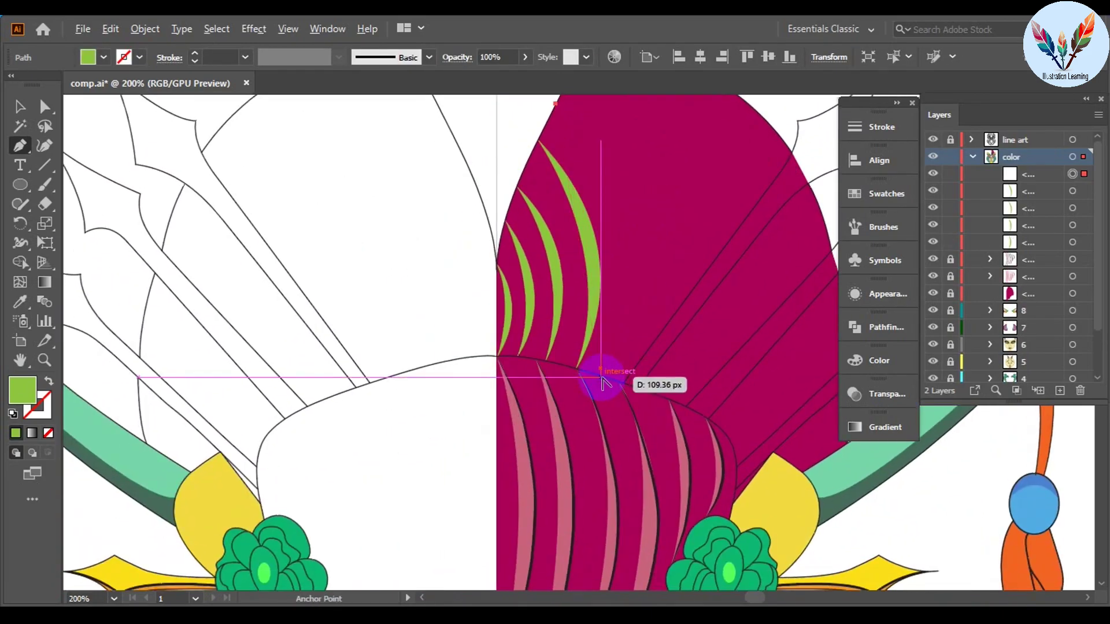
scroll(611, 297, "up", 3)
left_click_drag(543, 306, 543, 309)
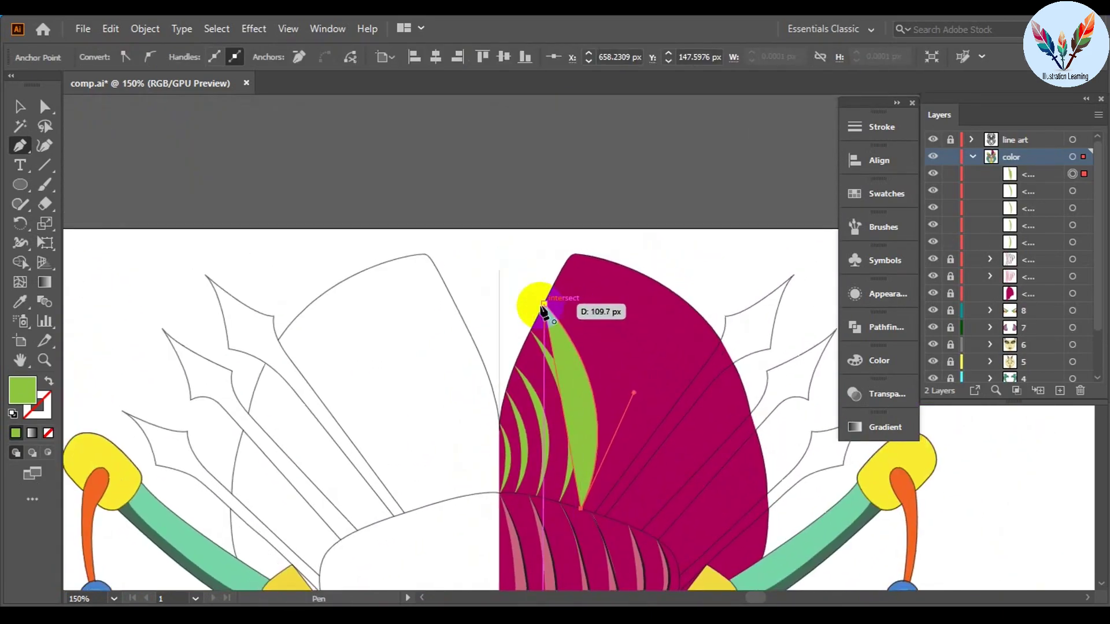
left_click_drag(425, 199, 424, 197)
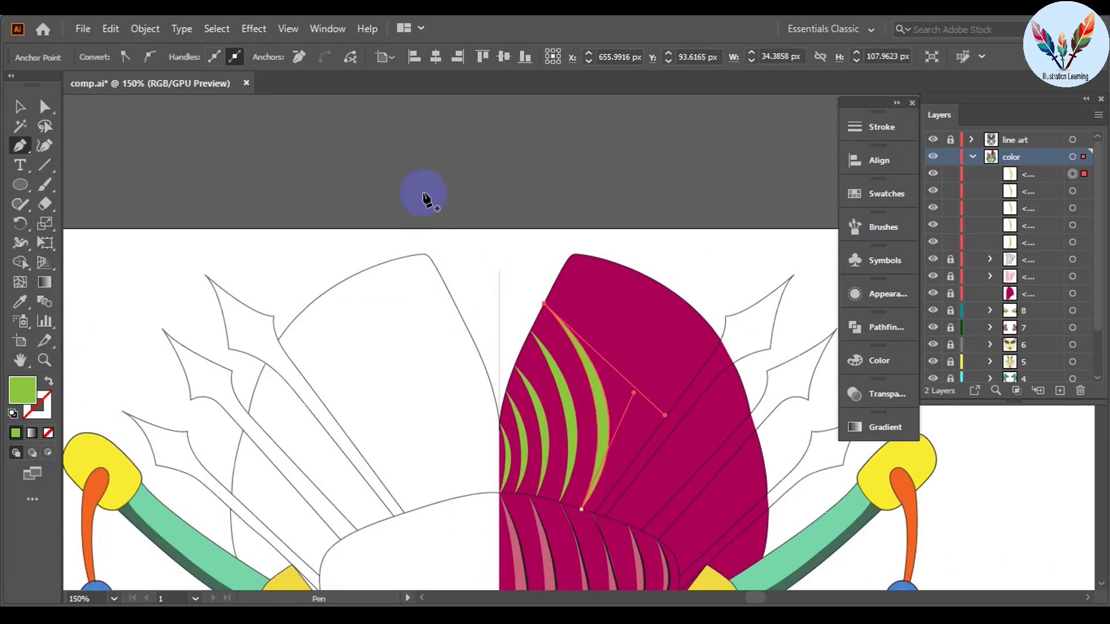
Step: Deselect the finished leaf with Direct Selection, then return to the Pen tool
key("a")
left_click(490, 219)
scroll(575, 306, "up", 5)
scroll(471, 448, "down", 4)
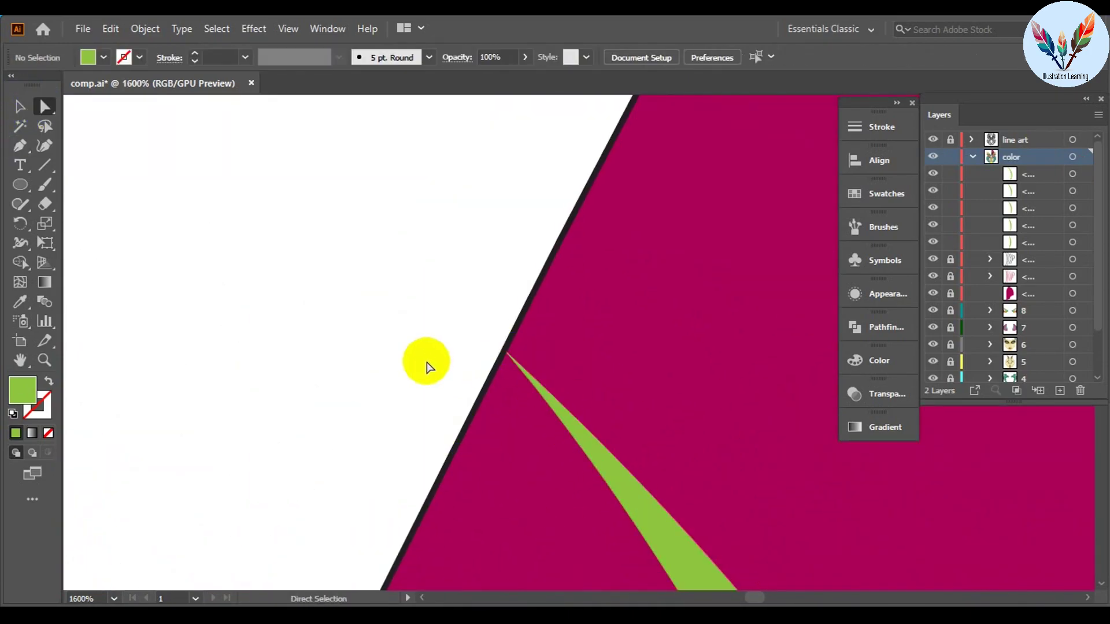
scroll(522, 443, "up", 3)
scroll(491, 397, "down", 5)
scroll(494, 413, "up", 2)
key("p")
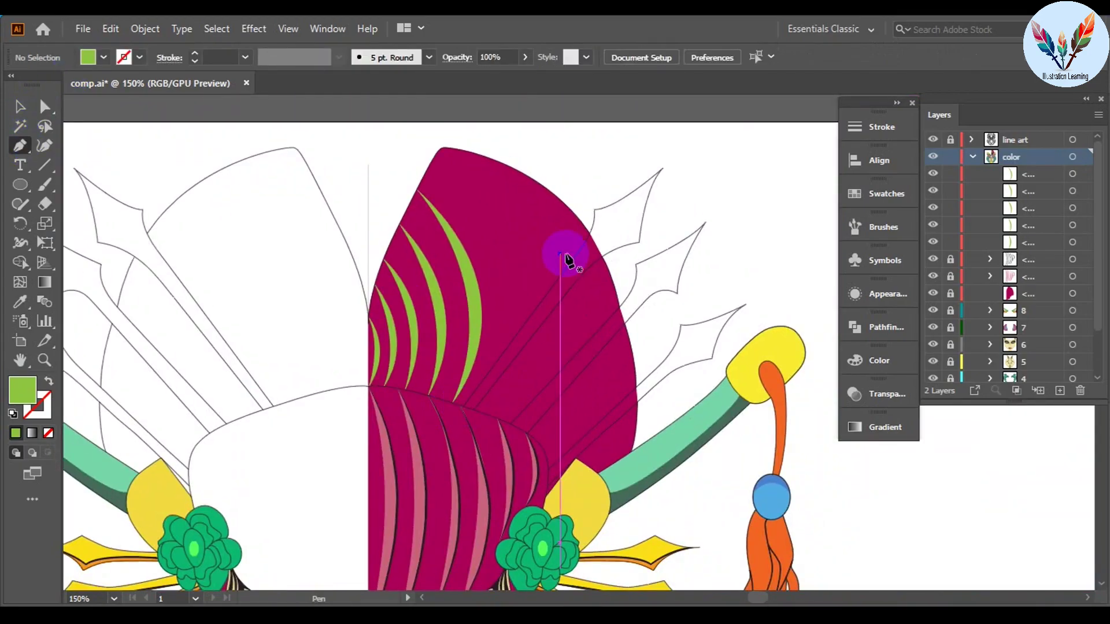
Step: Pen-draw a new crescent highlight shape at the magenta hair's tip
left_click(441, 150)
scroll(564, 438, "down", 2)
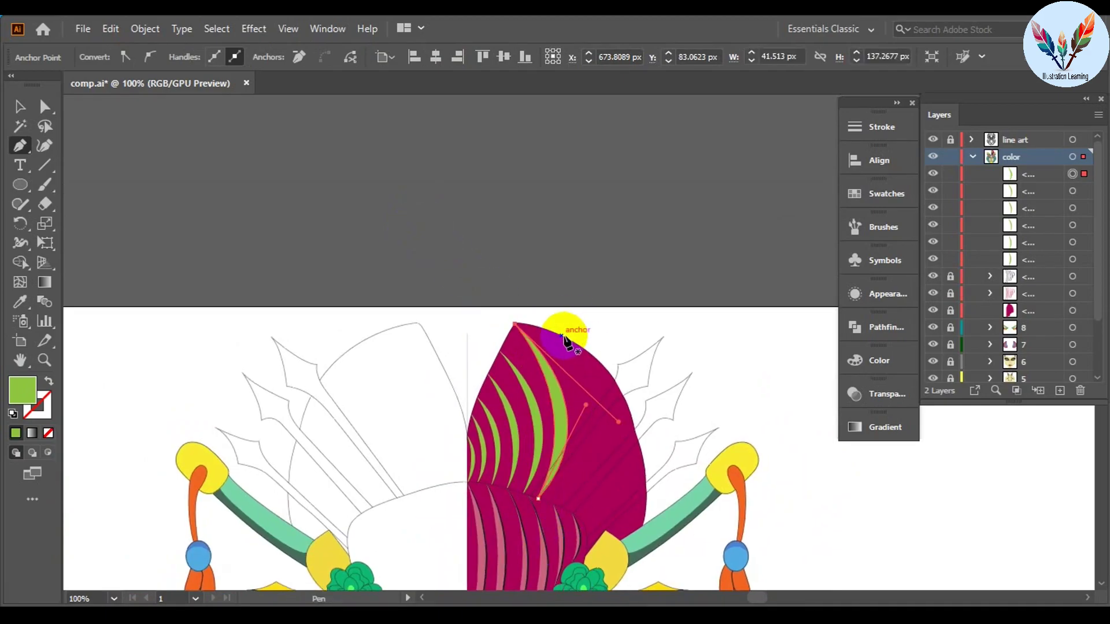
scroll(566, 341, "down", 3)
left_click(558, 285)
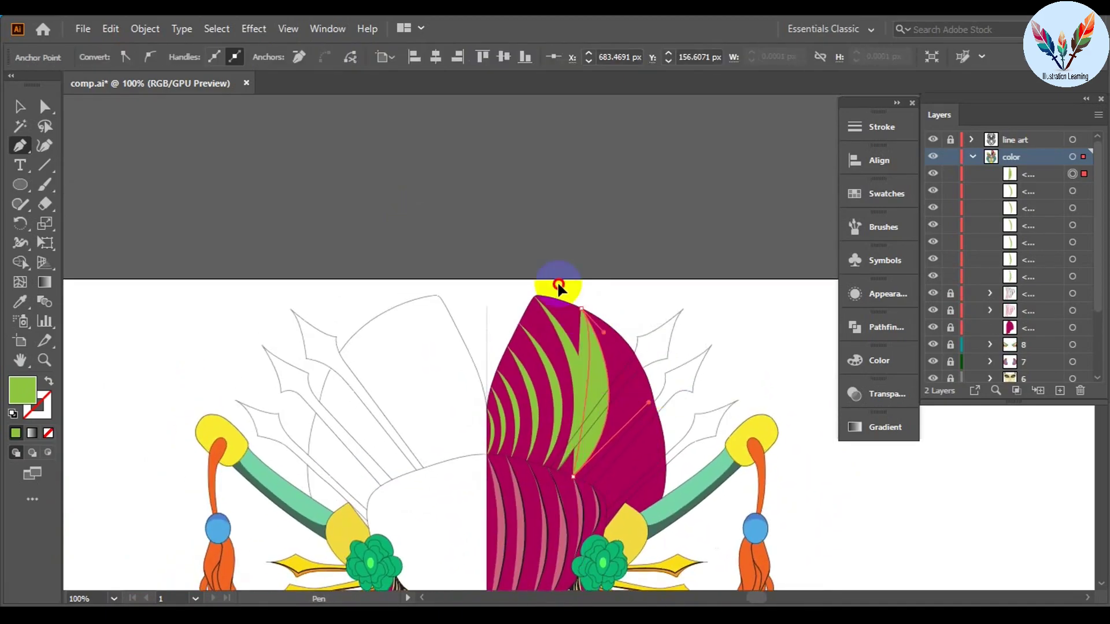
key("v")
scroll(346, 359, "up", 3)
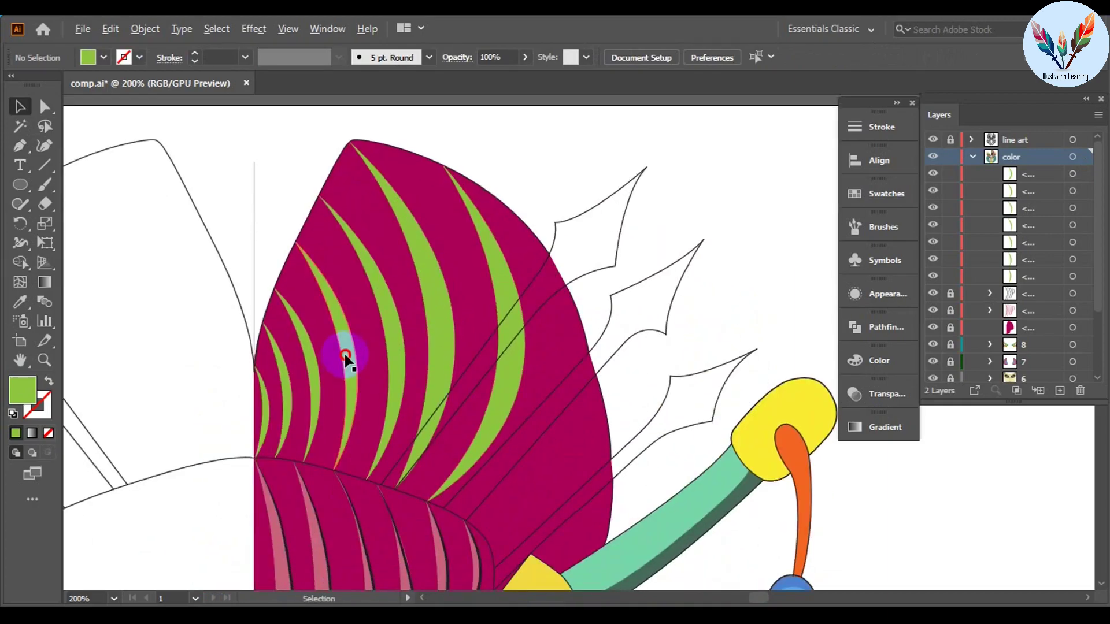
Step: Duplicate a green crescent stripe and reshape its upper and lower curves with Direct Selection
left_click_drag(539, 345, 566, 365)
key("a")
scroll(347, 289, "up", 2)
mouse_move(392, 97)
left_mouse_down()
mouse_move(677, 426)
mouse_move(577, 376)
left_mouse_up()
scroll(325, 475, "up", 3)
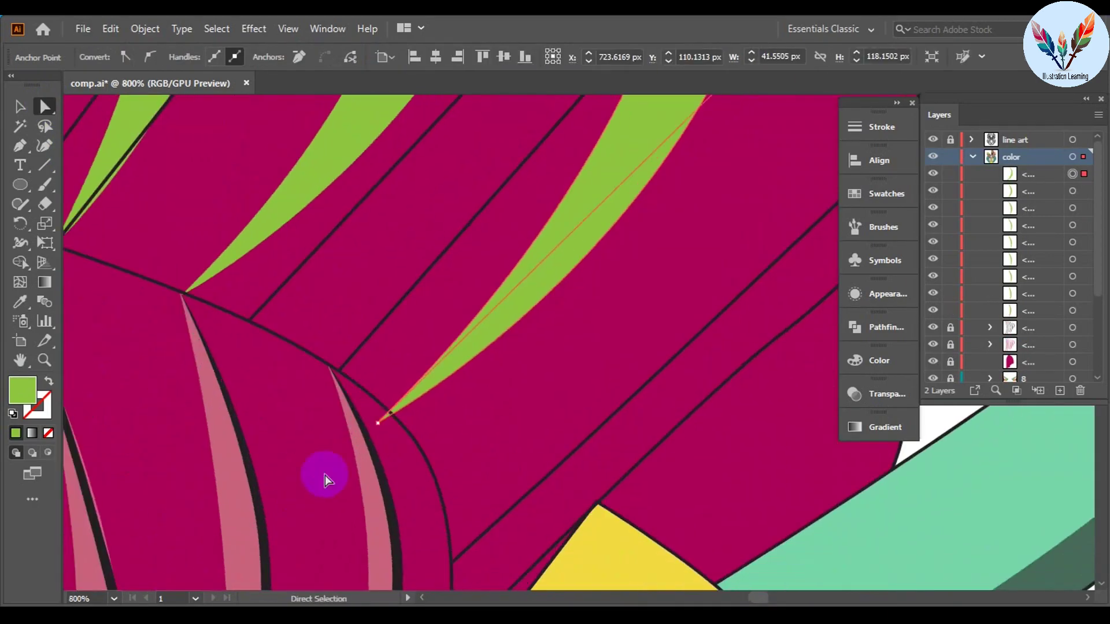
left_click_drag(322, 476, 433, 495)
scroll(501, 368, "down", 3)
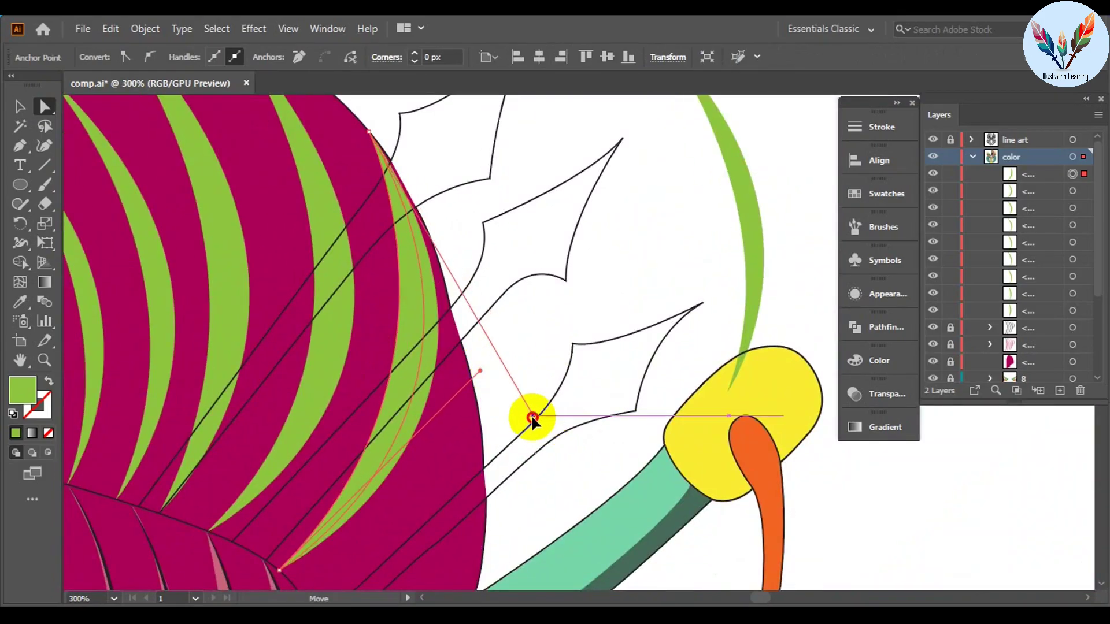
Step: Rotate the new crescent along the hair edge and recolor the hair stripes light pink
key("v")
scroll(532, 417, "down", 3)
left_click(489, 318)
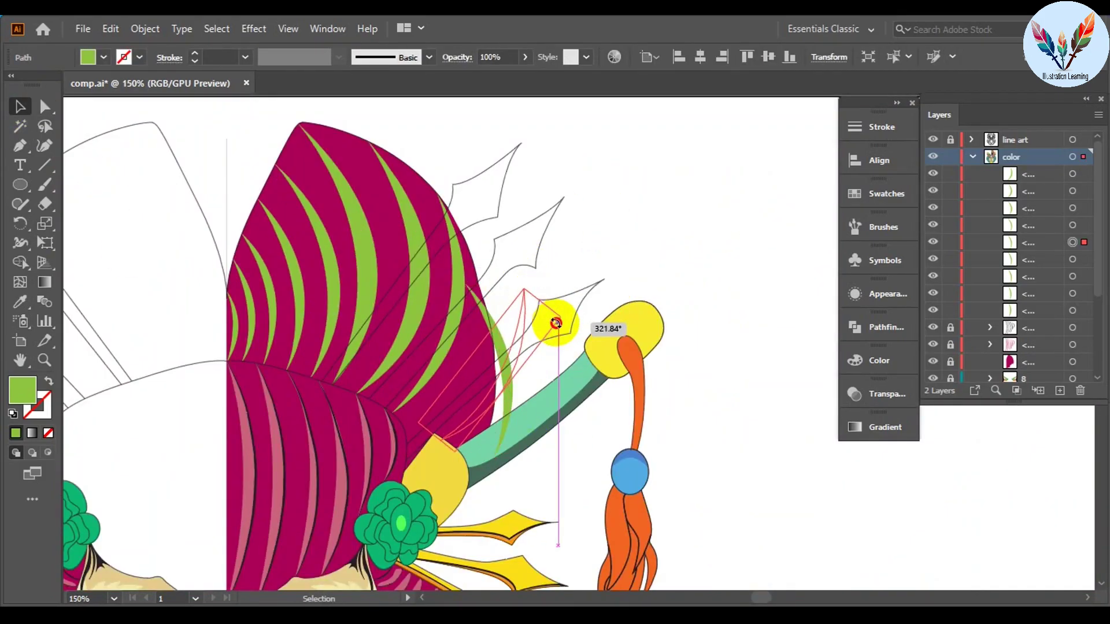
scroll(461, 434, "up", 2)
left_click_drag(459, 359, 546, 216)
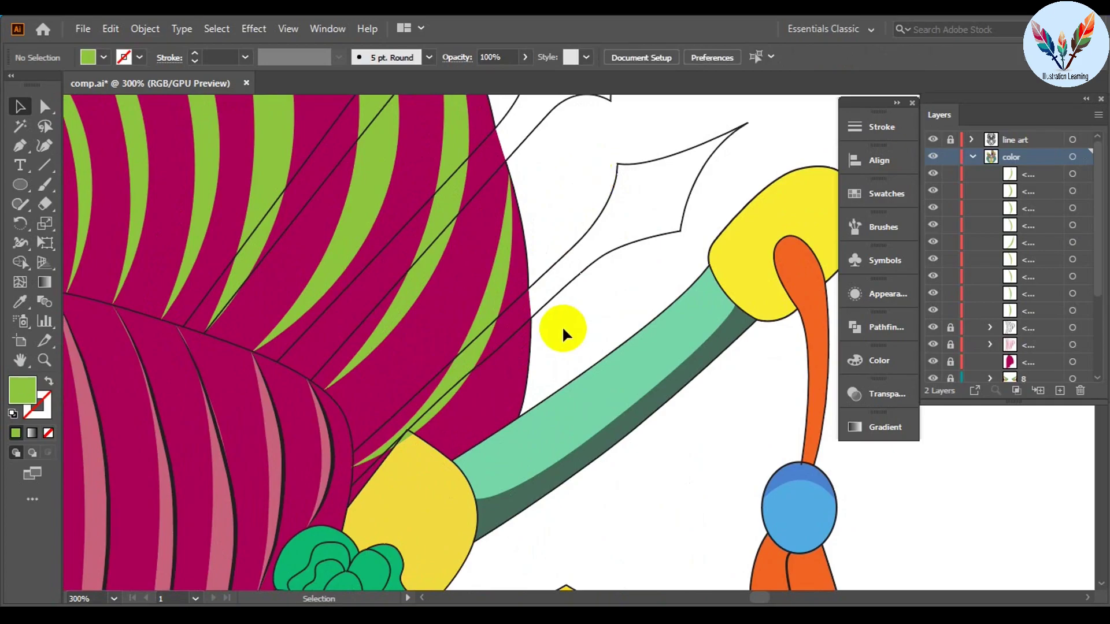
scroll(564, 365, "down", 4)
left_click(399, 243)
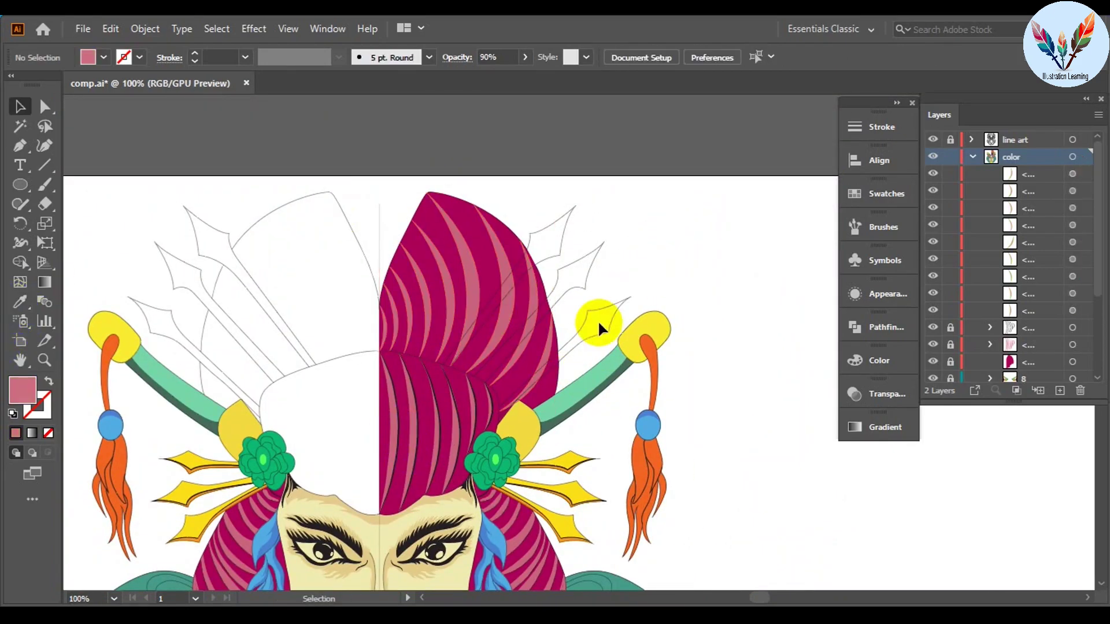
scroll(597, 320, "up", 2)
Step: Set fill to None with a dark stroke and draw the first curved strand along a pink stripe
left_click(359, 236)
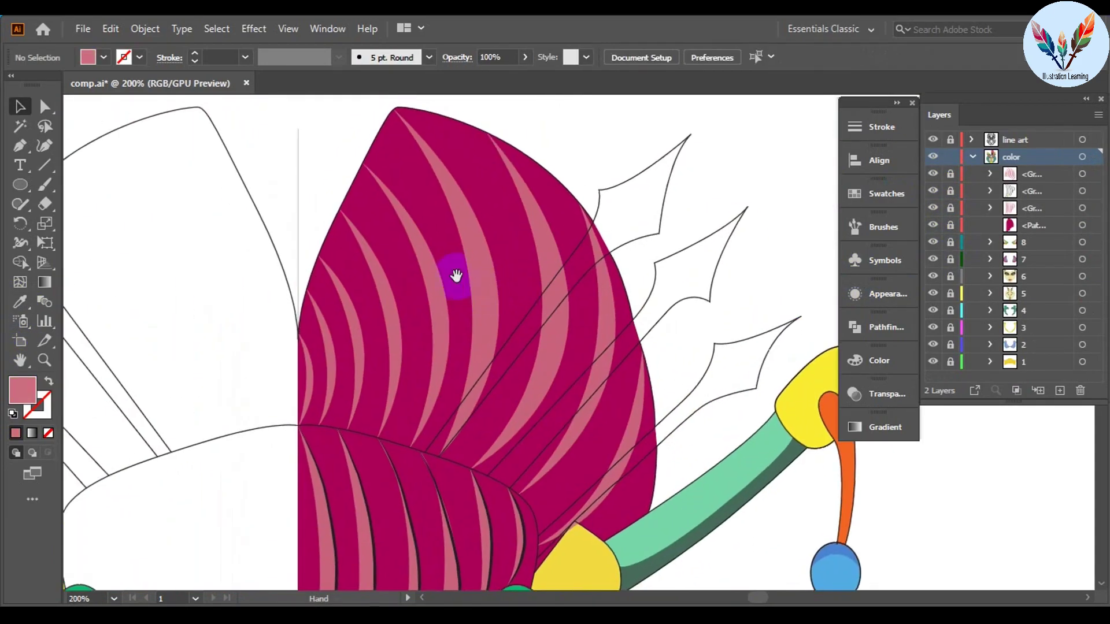
left_click(103, 57)
left_click(19, 82)
left_click(19, 146)
scroll(384, 247, "up", 5)
left_click_drag(475, 271, 480, 280)
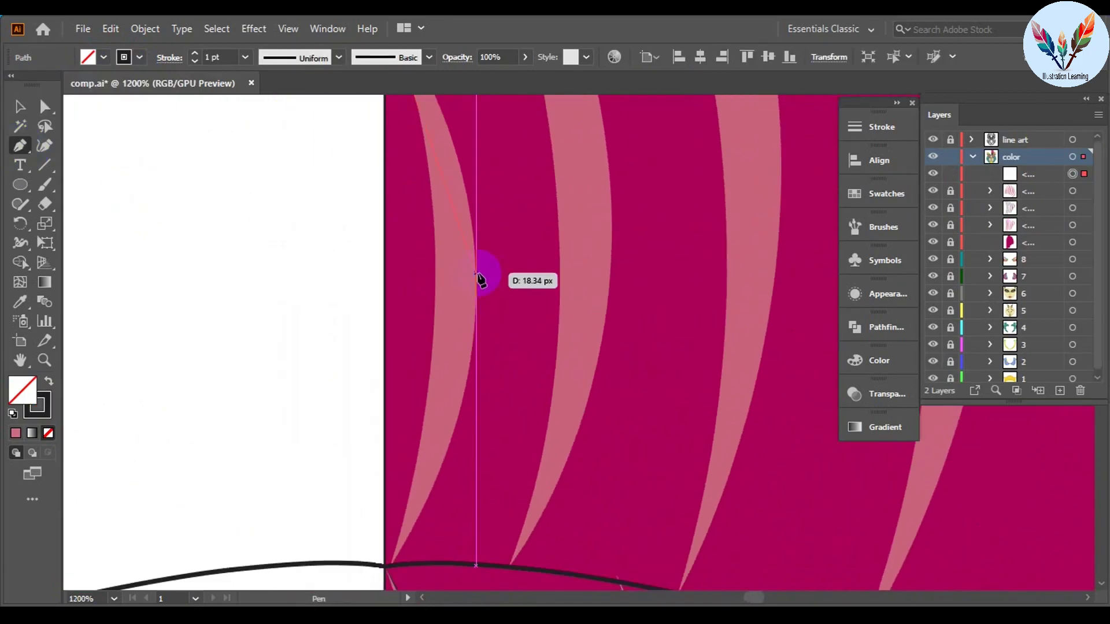
scroll(474, 394, "down", 3)
scroll(452, 414, "left", 1)
left_click(586, 416)
scroll(631, 273, "up", 3)
scroll(631, 272, "right", 1)
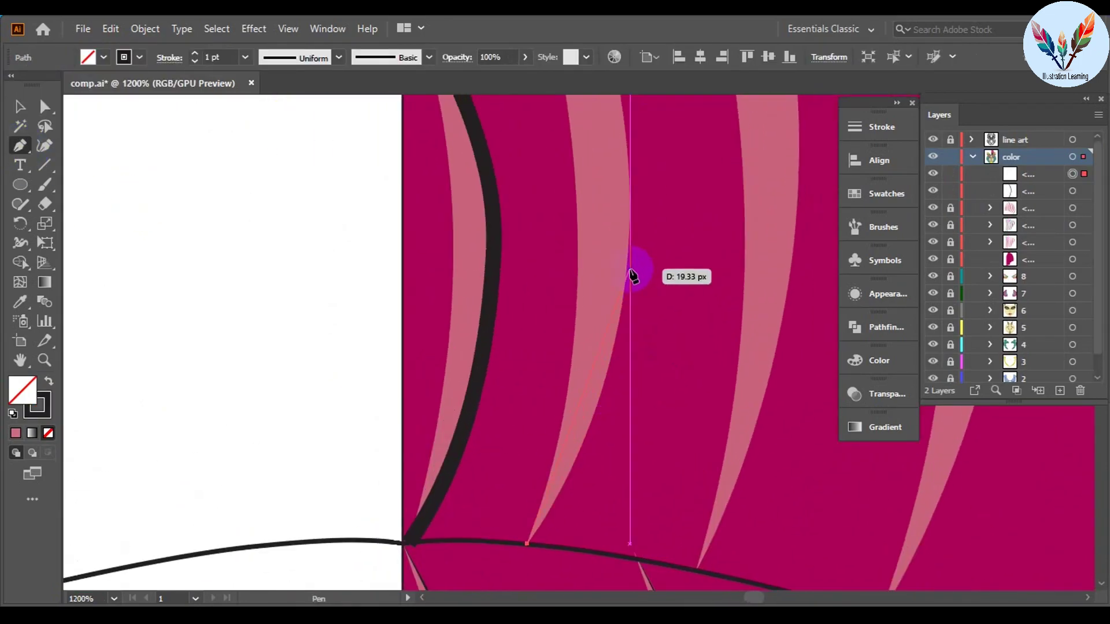
scroll(636, 220, "right", 1)
scroll(665, 352, "up", 3)
scroll(653, 306, "down", 1)
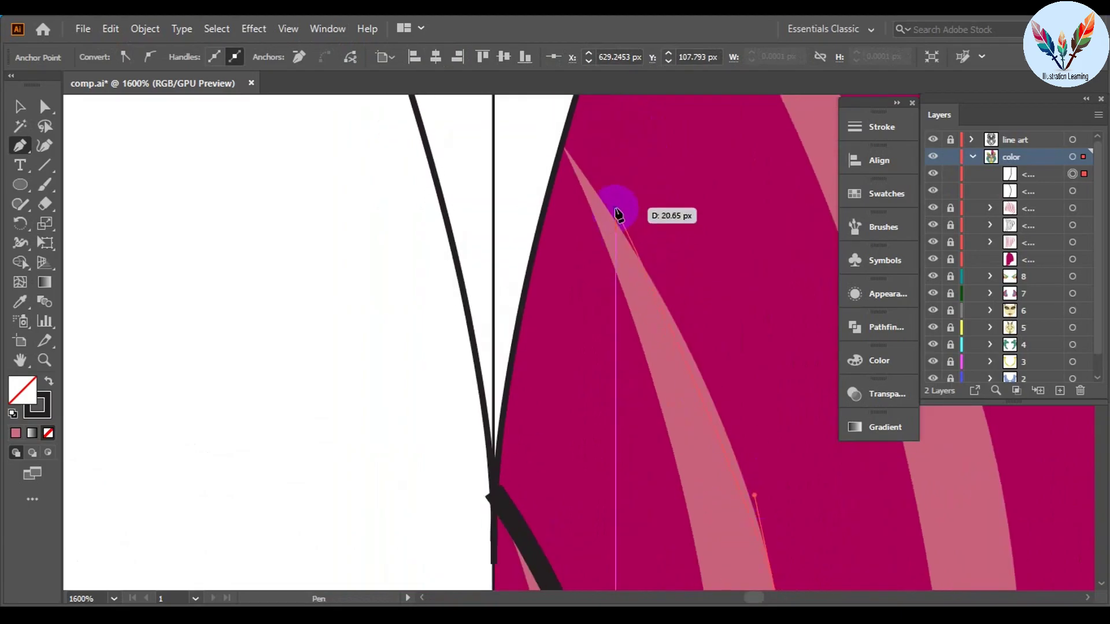
scroll(502, 243, "up", 5)
Step: Draw a second strand line bending along a stripe edge to the stripe tip
left_click(571, 273)
scroll(651, 372, "down", 4)
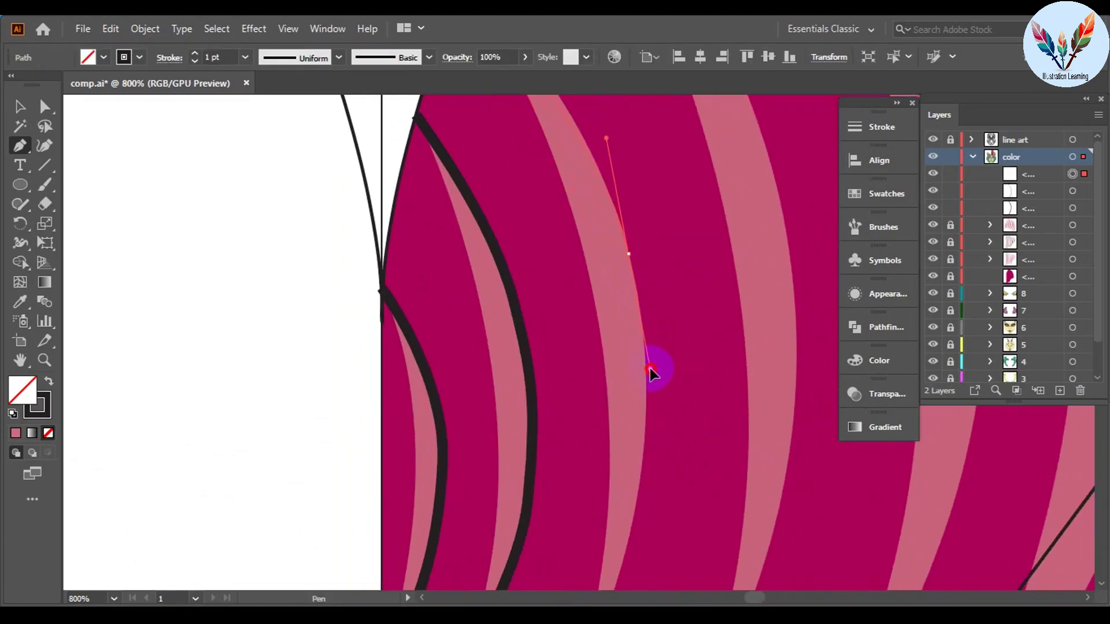
scroll(640, 327, "up", 1)
scroll(768, 406, "up", 1)
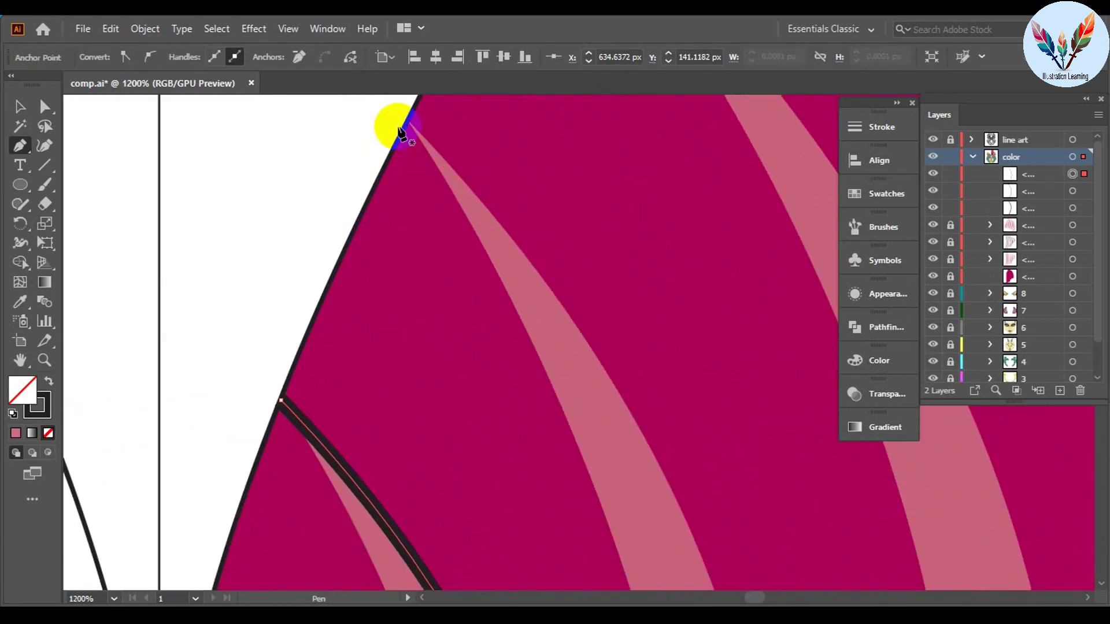
scroll(686, 515, "left", 2)
scroll(721, 502, "down", 5)
left_click_drag(760, 298, 756, 414)
scroll(756, 414, "down", 3)
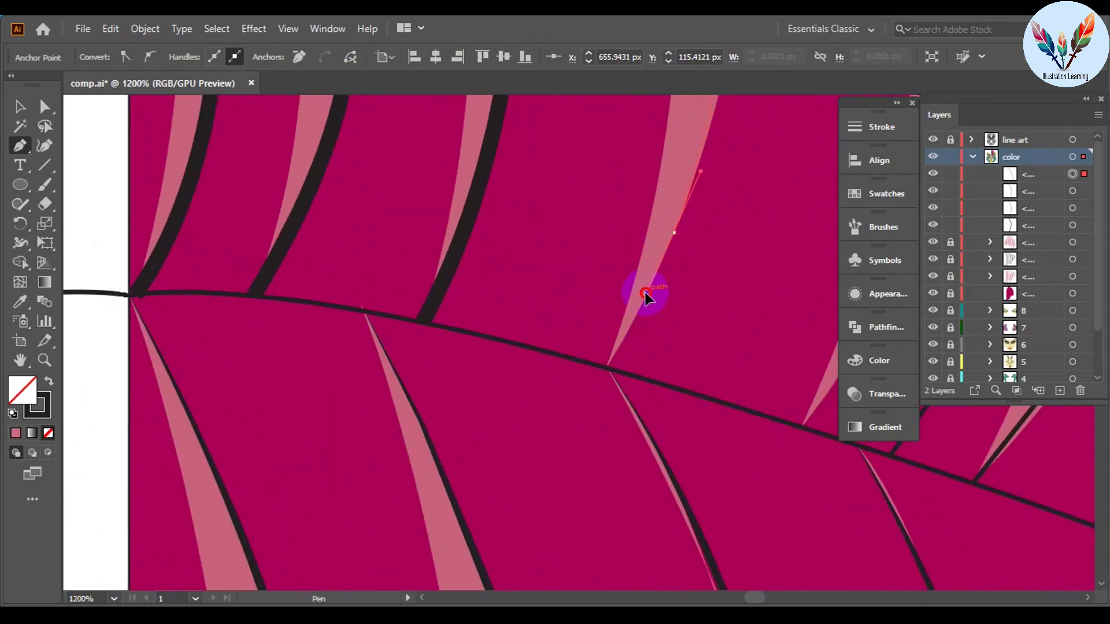
left_click(610, 370)
scroll(384, 460, "up", 3)
scroll(564, 148, "up", 3)
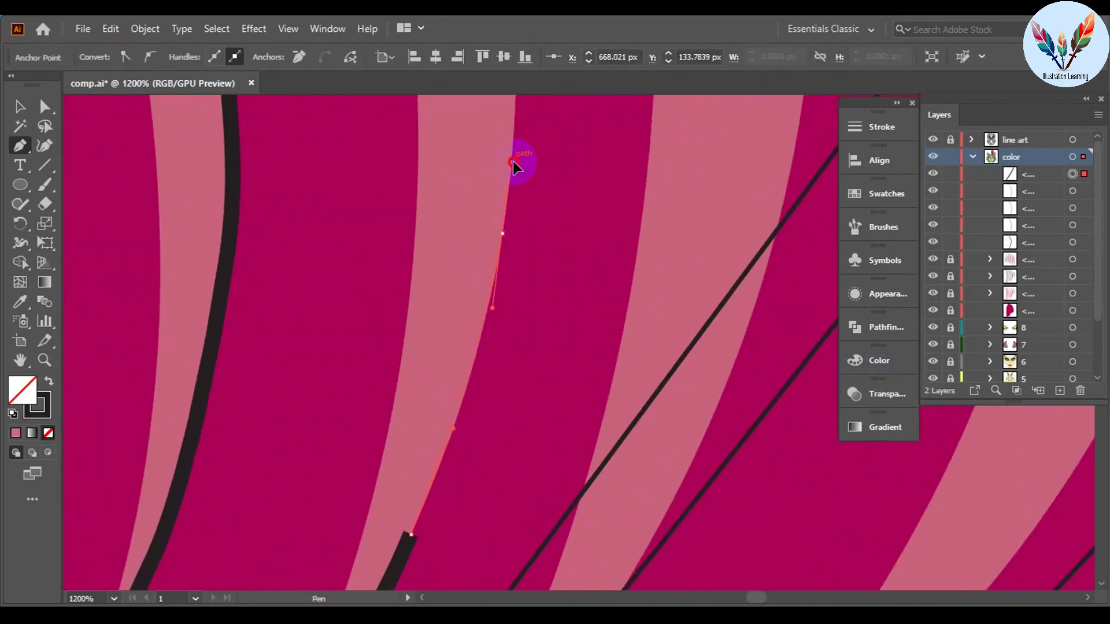
Step: Draw further strands curving toward the hair's top edge, anchored on the hair outline
left_click(470, 181)
scroll(464, 141, "down", 1)
scroll(546, 335, "left", 3)
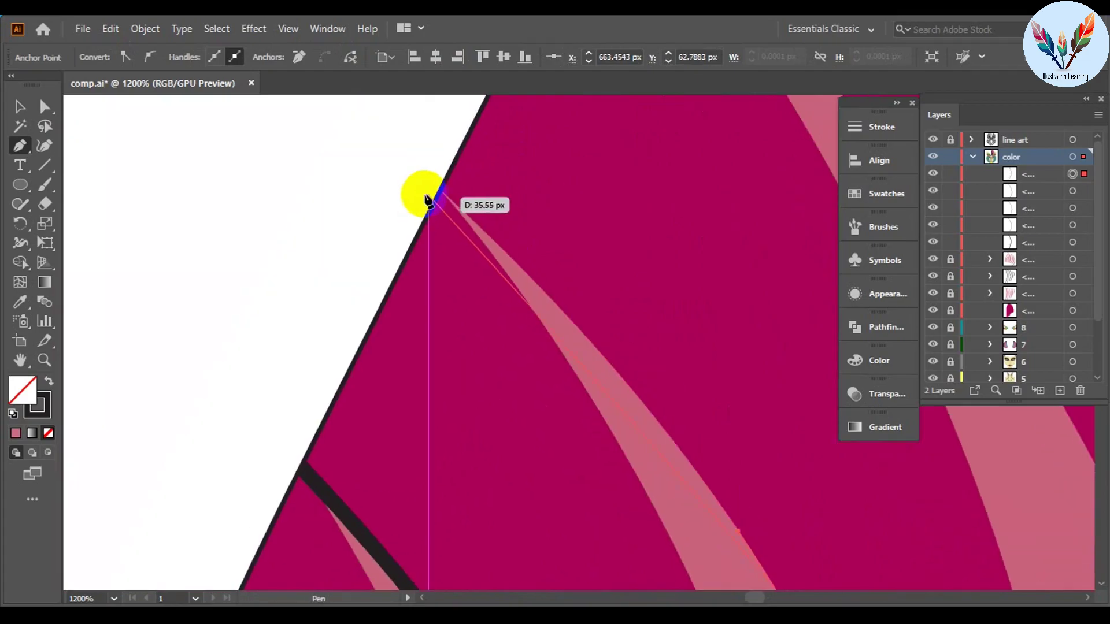
left_click_drag(390, 192, 336, 154)
scroll(336, 154, "up", 3)
scroll(716, 533, "down", 3)
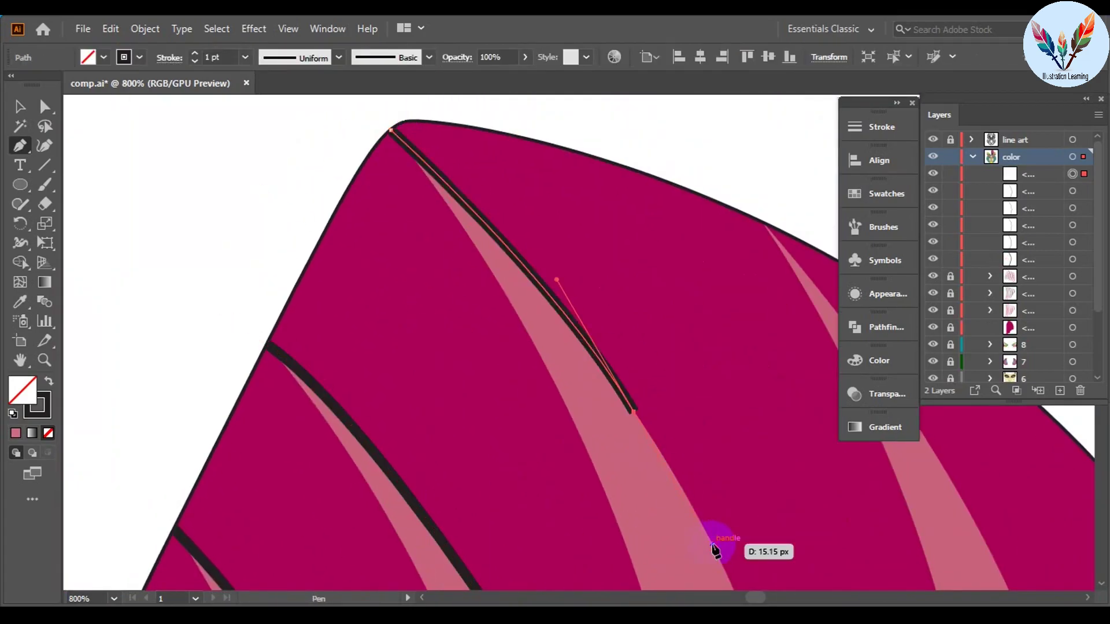
scroll(664, 312, "right", 3)
left_click_drag(688, 280, 692, 284)
scroll(536, 378, "down", 3)
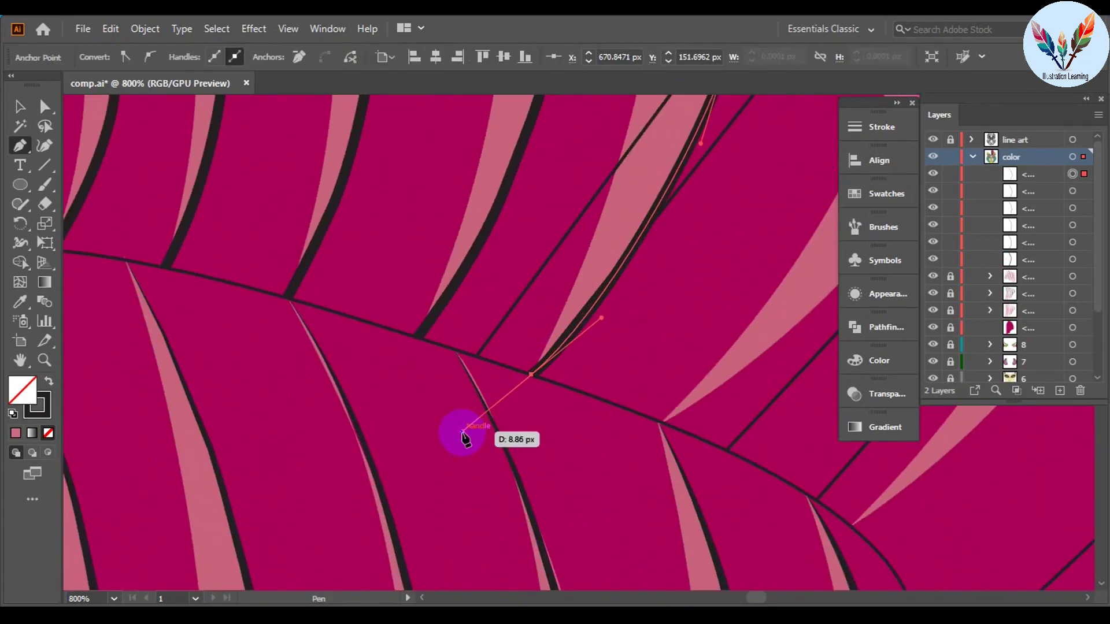
left_click_drag(462, 438, 462, 437)
scroll(307, 466, "right", 5)
scroll(490, 330, "right", 3)
scroll(545, 270, "right", 3)
scroll(555, 296, "right", 3)
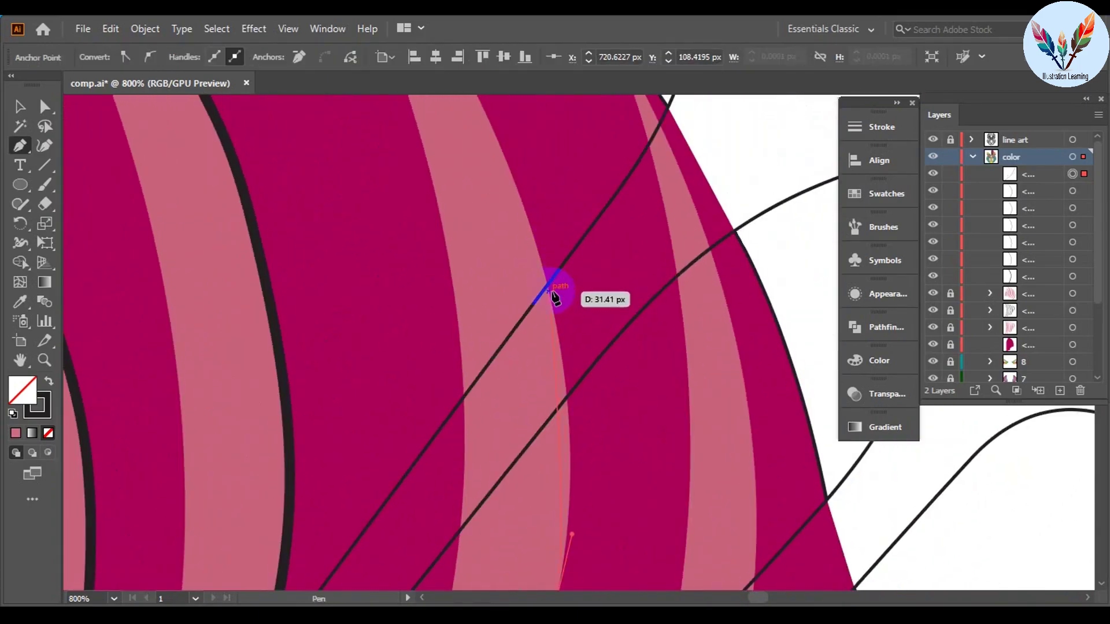
left_click(555, 297)
scroll(555, 278, "up", 3)
scroll(636, 358, "left", 3)
Step: Draw a final strand from the hair's top edge curving along the lower stripe
left_click(643, 369)
scroll(832, 532, "down", 5)
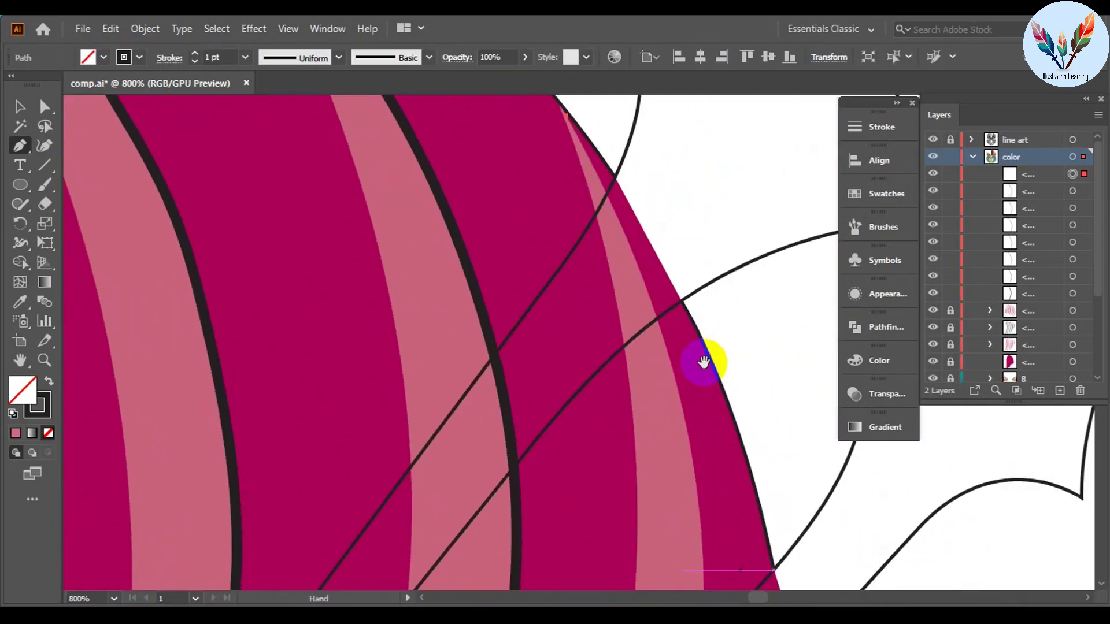
scroll(706, 359, "down", 3)
scroll(688, 496, "down", 3)
left_click(664, 451)
scroll(706, 249, "down", 3)
scroll(453, 478, "down", 3)
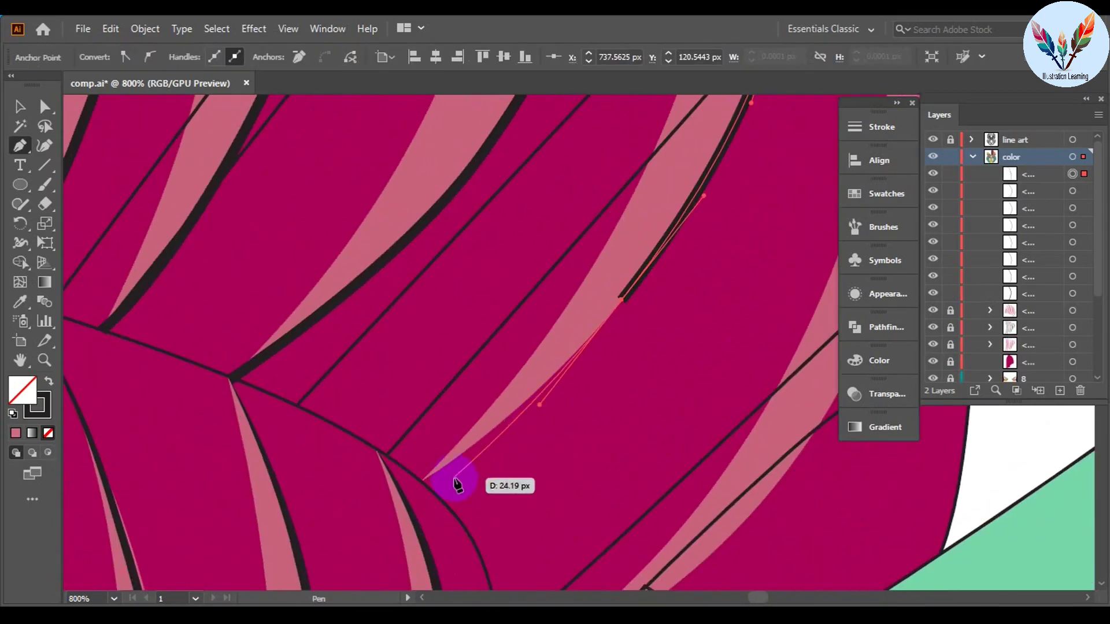
scroll(627, 364, "right", 3)
scroll(624, 257, "up", 3)
left_click_drag(622, 253, 586, 301)
scroll(565, 411, "up", 3)
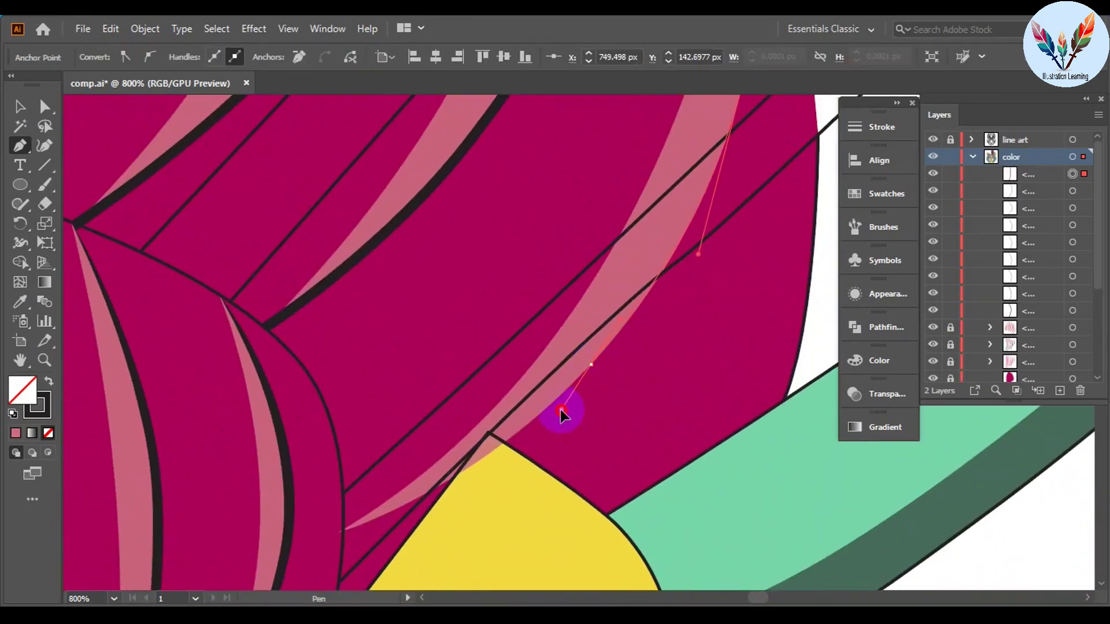
scroll(566, 411, "down", 3)
scroll(420, 411, "left", 2)
Step: Give the selected strand lines an elliptical width profile for tapered ends
left_click(314, 57)
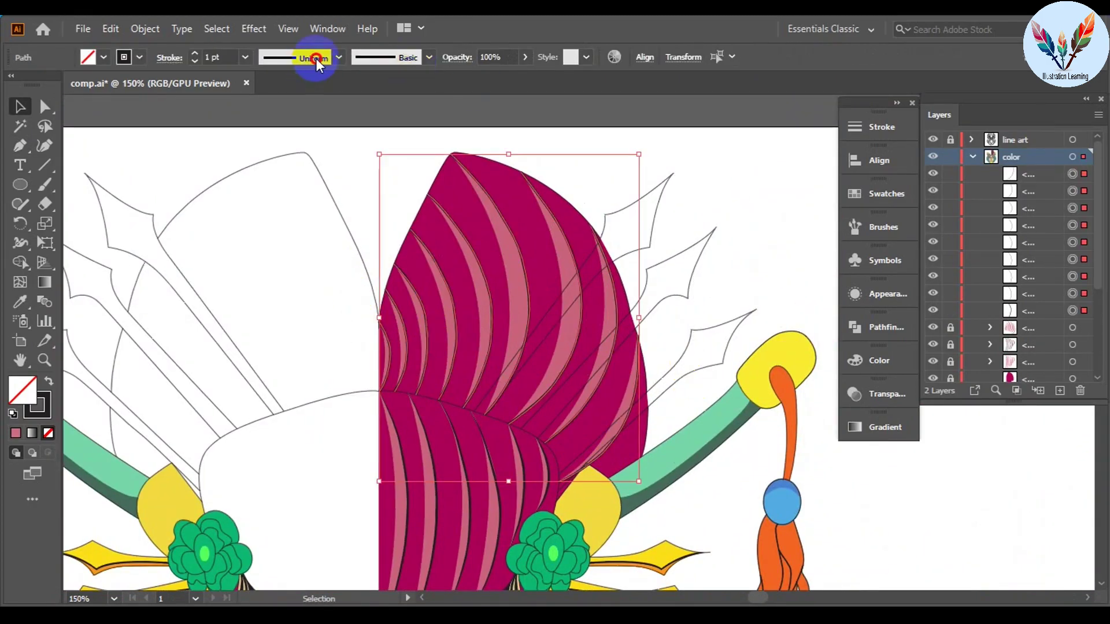
left_click(733, 233)
key("ctrl+minus")
key("ctrl+minus")
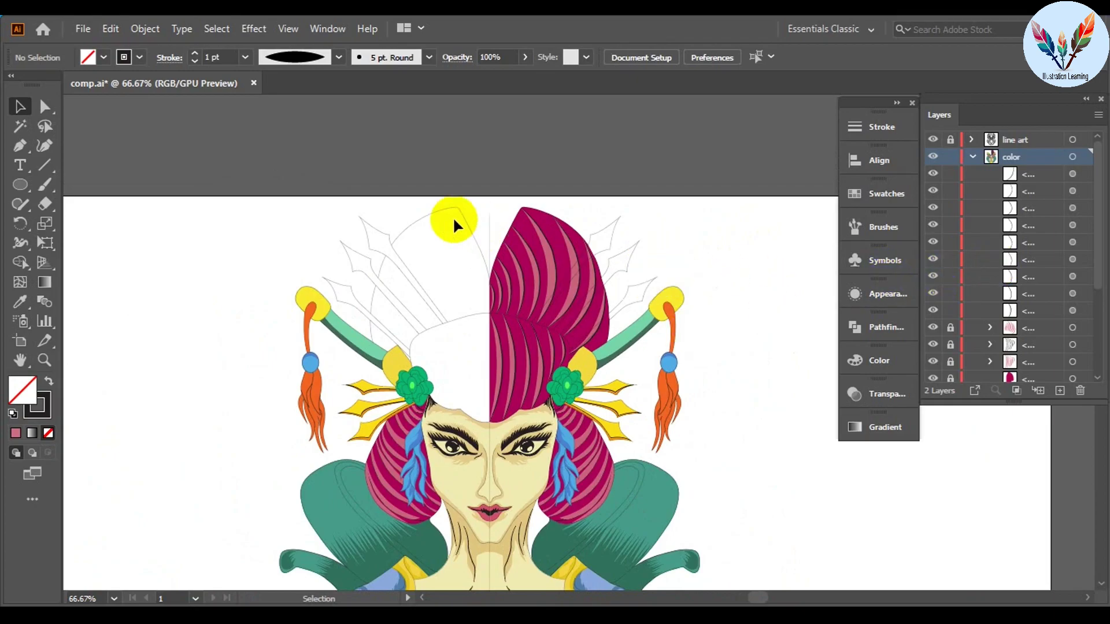
left_click(728, 246)
Step: Group the magenta hair shapes together
scroll(443, 257, "up", 1)
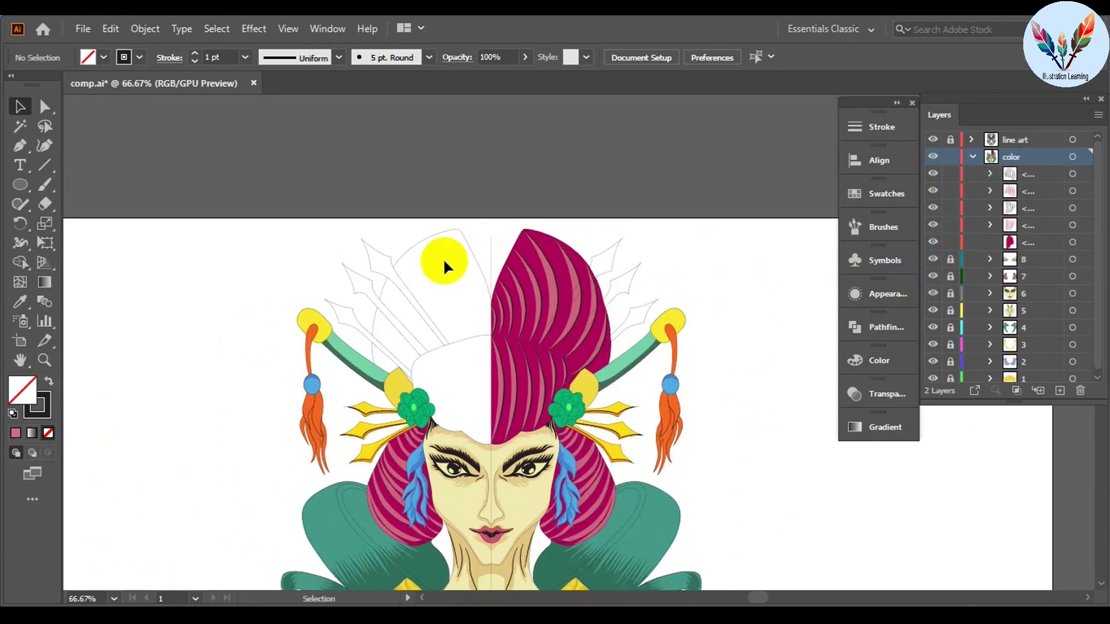
right_click(529, 289)
left_click(566, 401)
key("ctrl+plus")
key("ctrl+plus")
Step: Make a vertically reflected copy of the hair group and place it on the left side
right_click(587, 263)
left_click(809, 498)
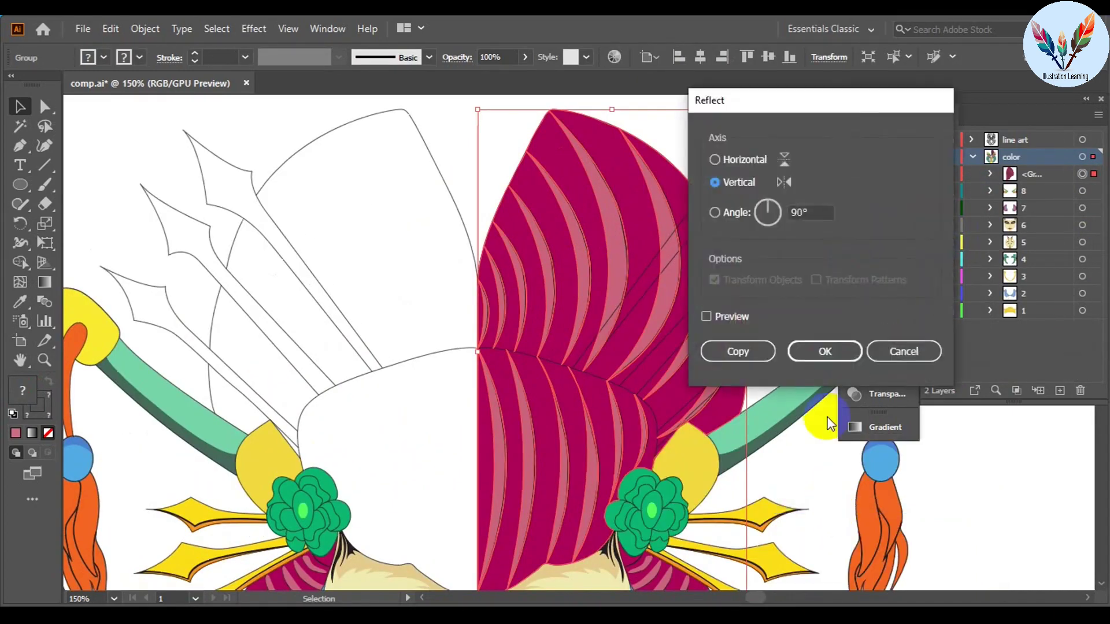
left_click(735, 349)
mouse_move(655, 355)
left_mouse_down()
mouse_move(532, 356)
mouse_move(621, 298)
left_mouse_up()
scroll(440, 214, "up", 5)
scroll(632, 258, "down", 3)
scroll(632, 257, "down", 2)
Step: Select both hair halves and group them into one bun
key("ctrl+shift+a")
scroll(753, 213, "down", 2)
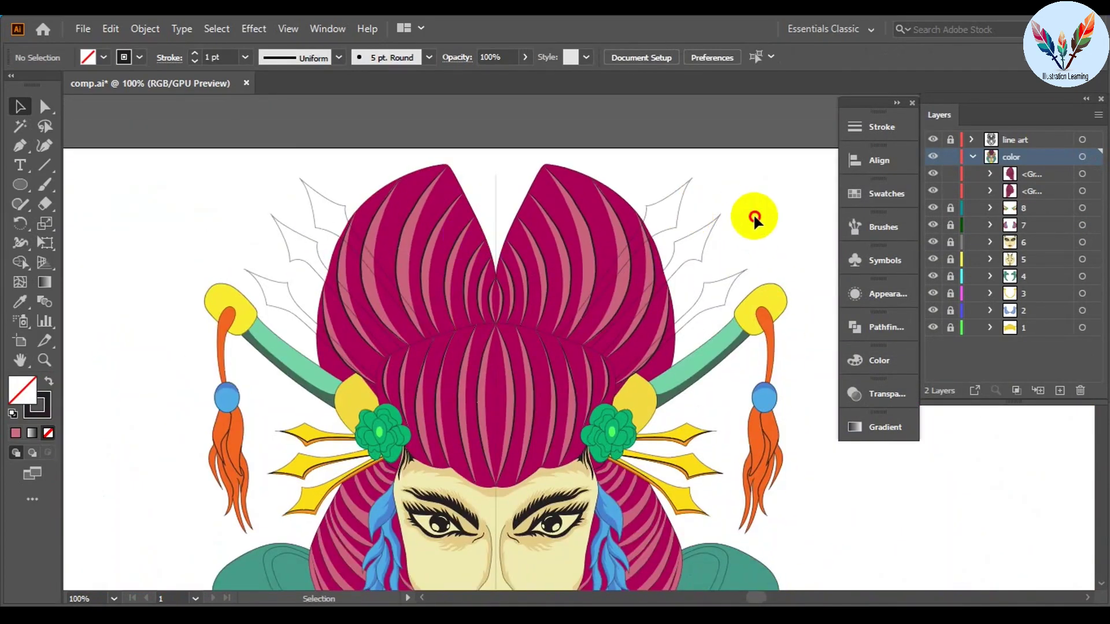
scroll(805, 271, "down", 2)
left_click_drag(306, 260, 549, 243)
key("ctrl+g")
key("ctrl+shift+a")
Step: Move the hair group into a new color sublayer and set up yellow Pen drawing
left_click(1037, 391)
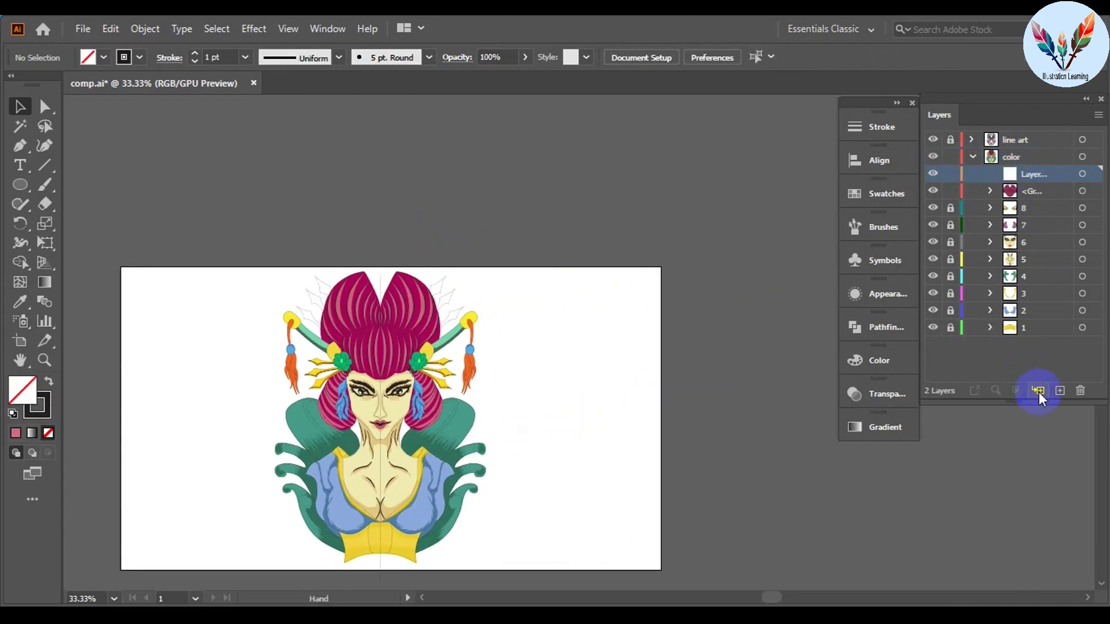
left_click_drag(1031, 175, 1030, 173)
left_click(139, 57)
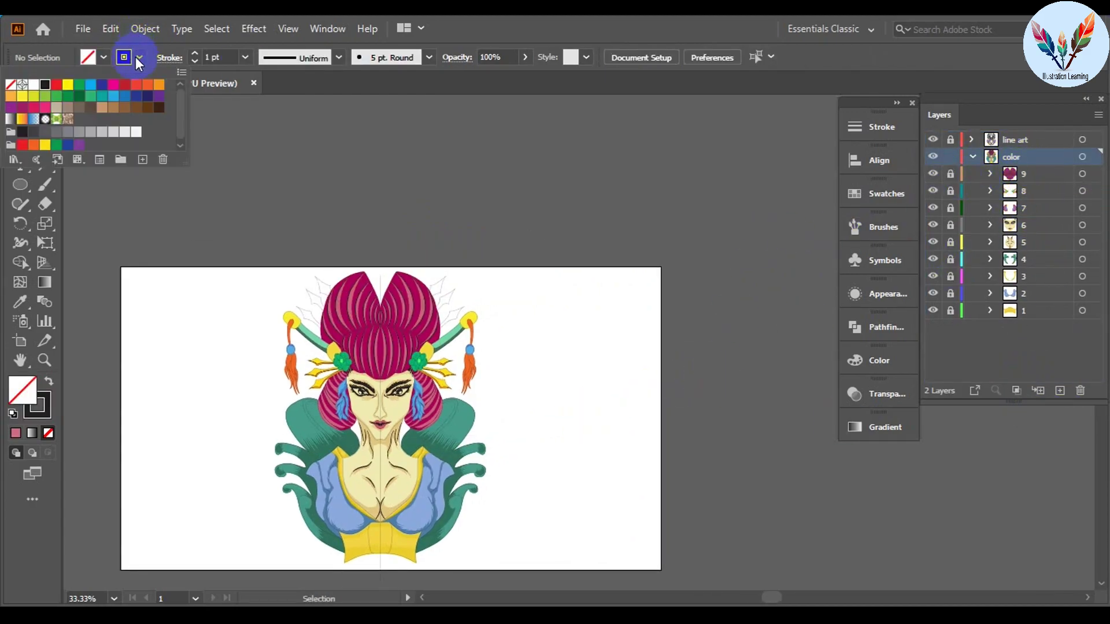
left_click(46, 119)
key("p")
Step: Trace the first yellow spike shape along its dark outline down to the magenta hair
scroll(472, 356, "up", 5)
scroll(473, 359, "up", 4)
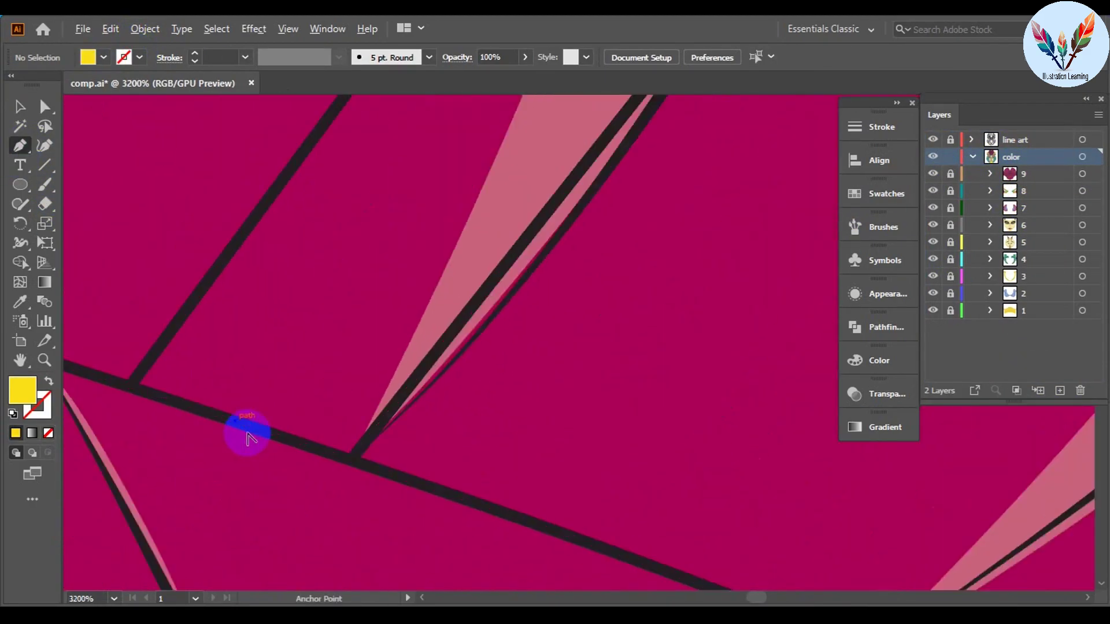
left_click(105, 408)
left_click(435, 518)
scroll(389, 483, "down", 3)
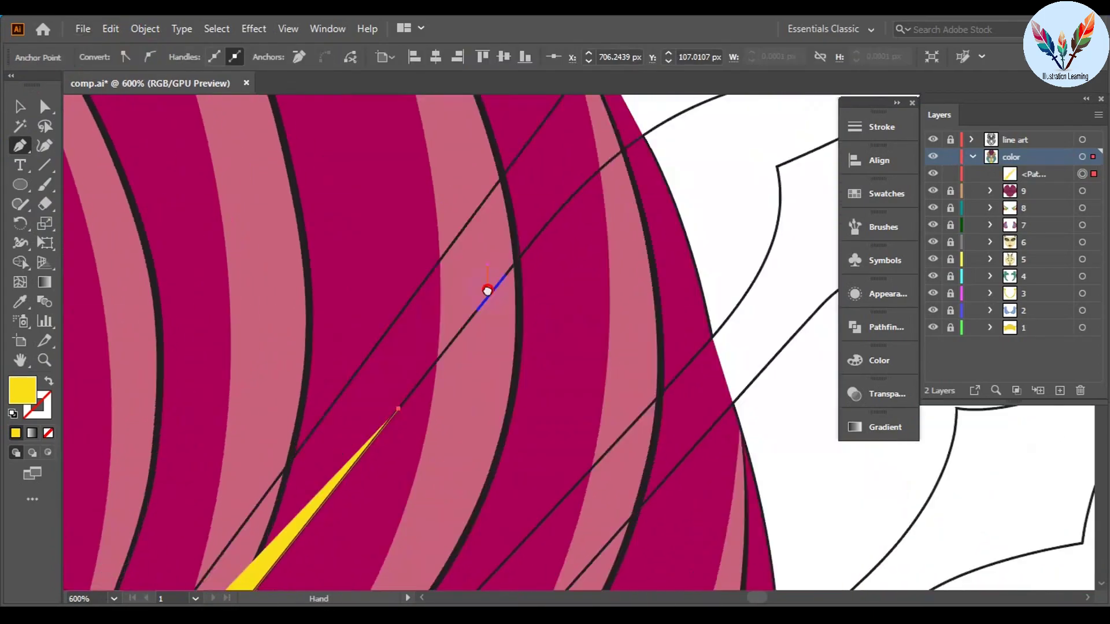
scroll(488, 191, "up", 2)
left_click(488, 191)
scroll(545, 181, "up", 2)
left_click(549, 228)
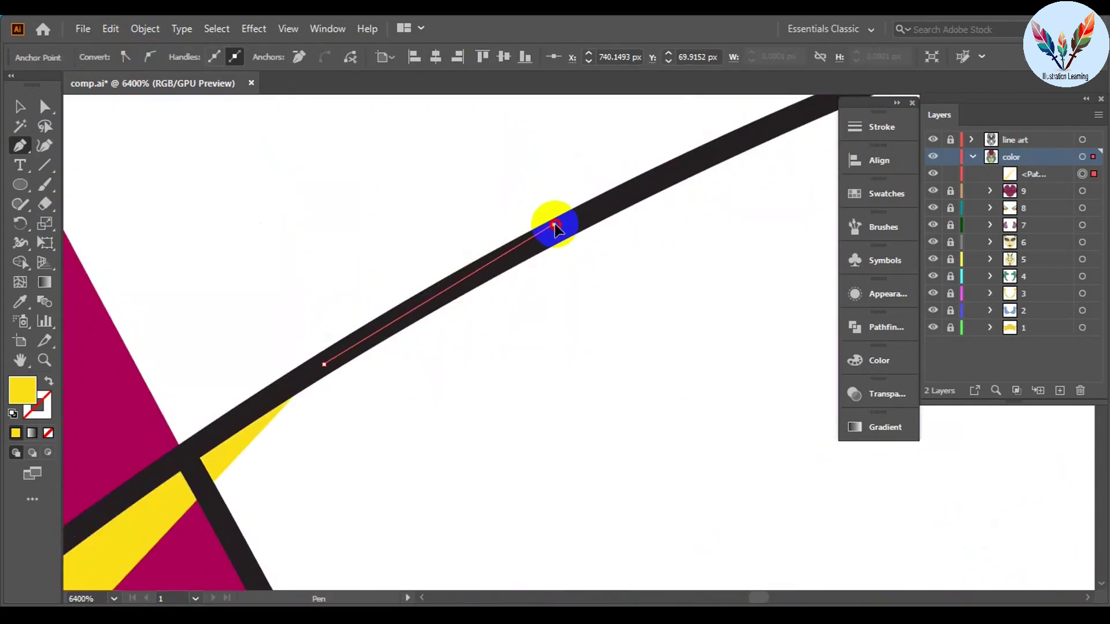
scroll(697, 240, "up", 1)
left_click(697, 240)
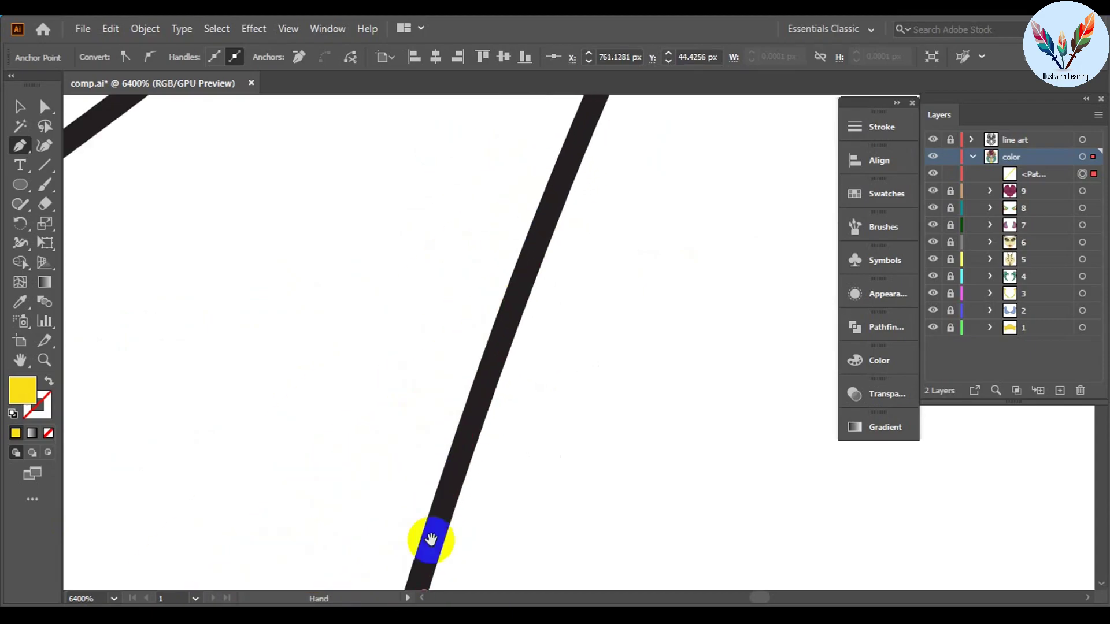
left_click(434, 532)
left_click(550, 285)
mouse_move(273, 451)
left_mouse_down()
mouse_move(281, 371)
mouse_move(152, 390)
mouse_move(416, 383)
mouse_move(449, 436)
mouse_move(614, 91)
left_mouse_up()
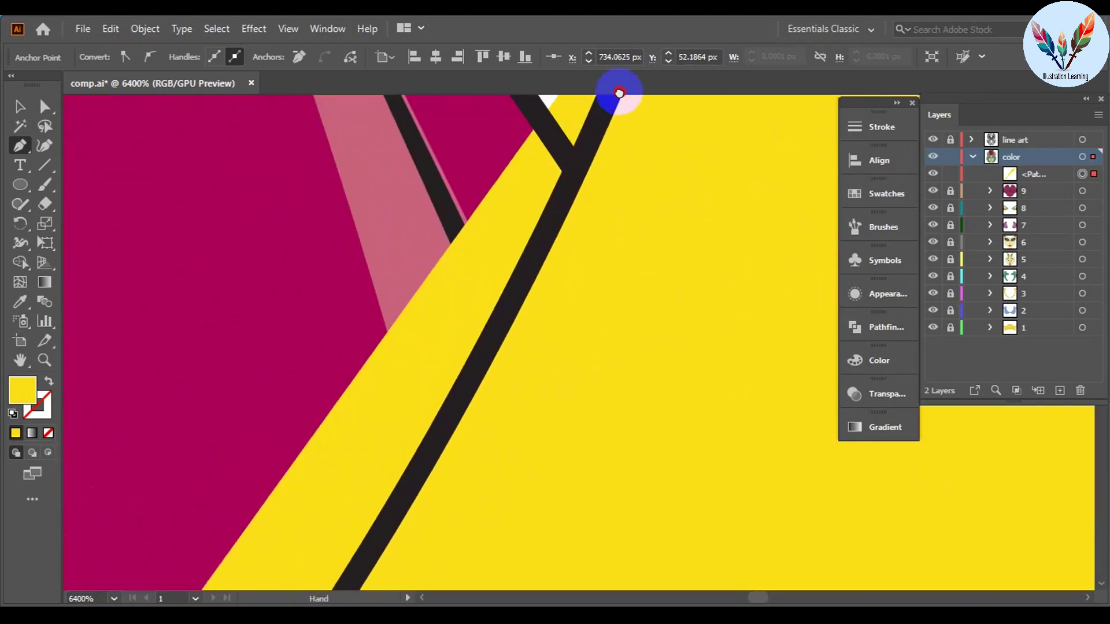
left_click(379, 407)
scroll(380, 406, "down", 2)
scroll(403, 428, "down", 2)
scroll(329, 495, "down", 1)
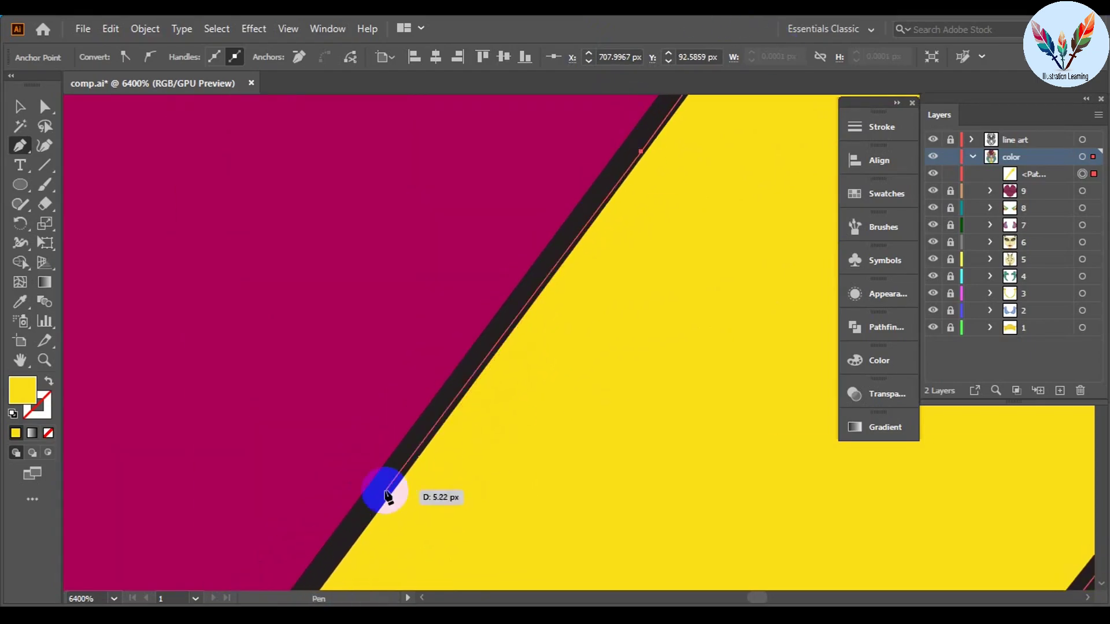
scroll(381, 485, "down", 1)
scroll(396, 317, "down", 1)
scroll(637, 307, "down", 2)
scroll(493, 262, "down", 1)
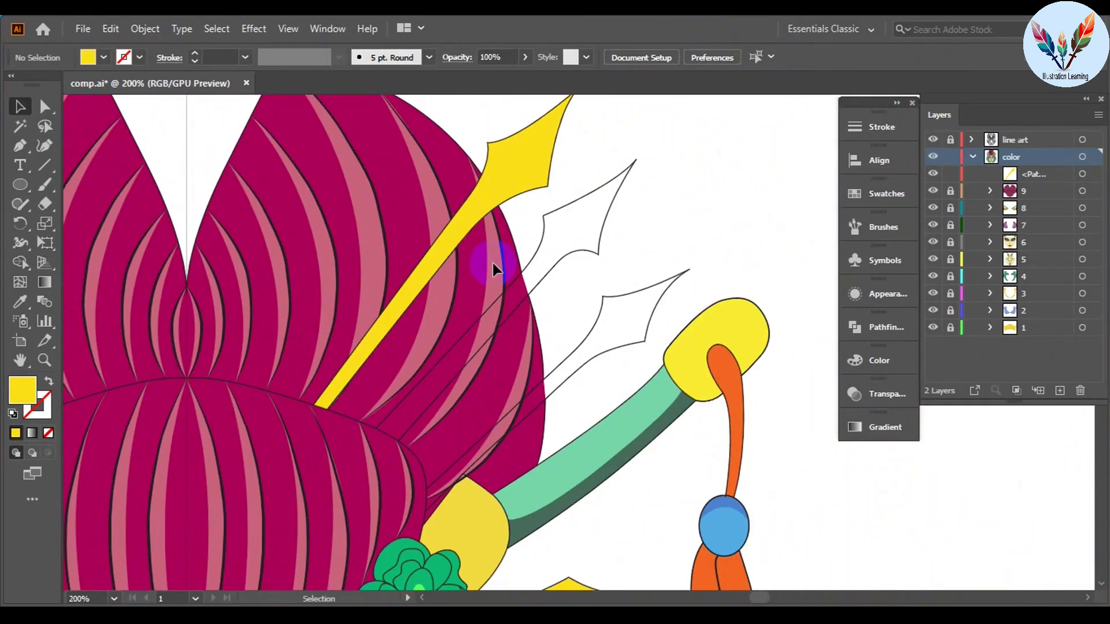
Step: Start the second yellow spike, tracing its tip and curved edge
left_click(414, 400)
scroll(370, 439, "up", 2)
scroll(509, 289, "up", 1)
scroll(439, 399, "up", 1)
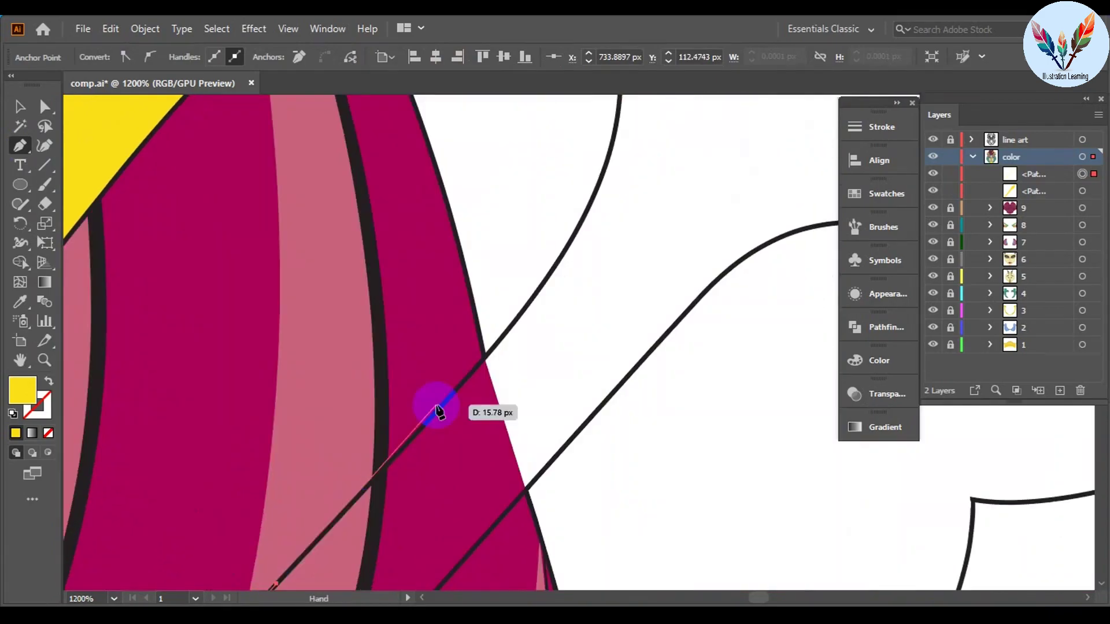
scroll(502, 333, "up", 1)
scroll(520, 324, "right", 3)
scroll(555, 312, "right", 3)
left_click(602, 277)
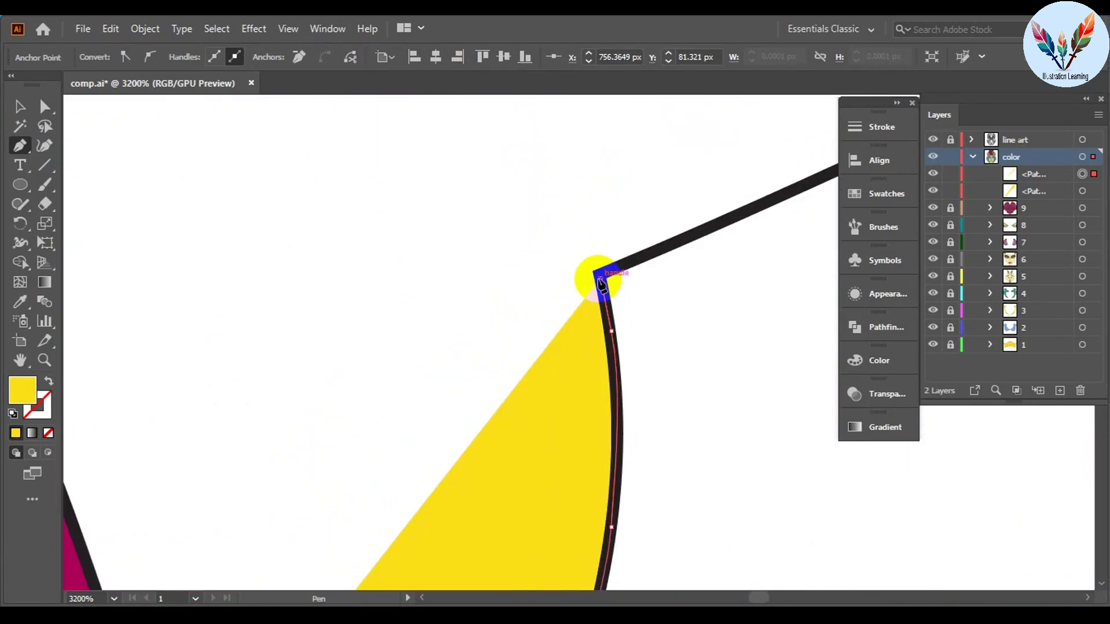
scroll(606, 260, "right", 4)
scroll(404, 404, "up", 2)
left_click(436, 413)
left_click(573, 319)
left_click(692, 222)
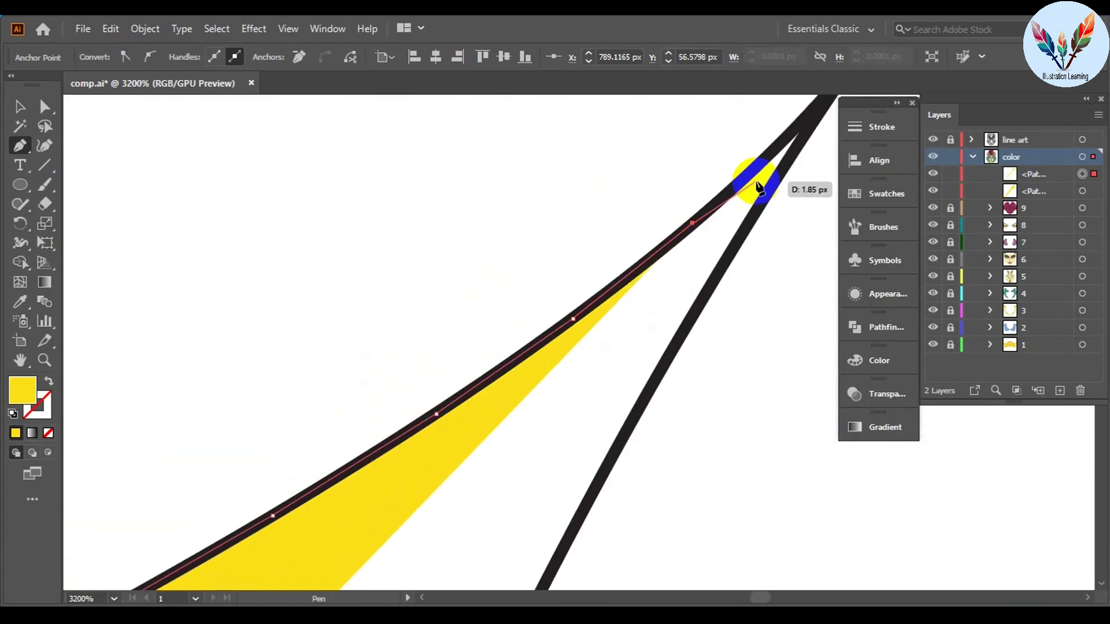
scroll(539, 317, "down", 3)
scroll(450, 404, "down", 3)
scroll(426, 389, "down", 2)
Step: Trace the second spike's lower curve and stem, then close the yellow shape
left_click(423, 408)
scroll(404, 417, "up", 1)
left_click(326, 425)
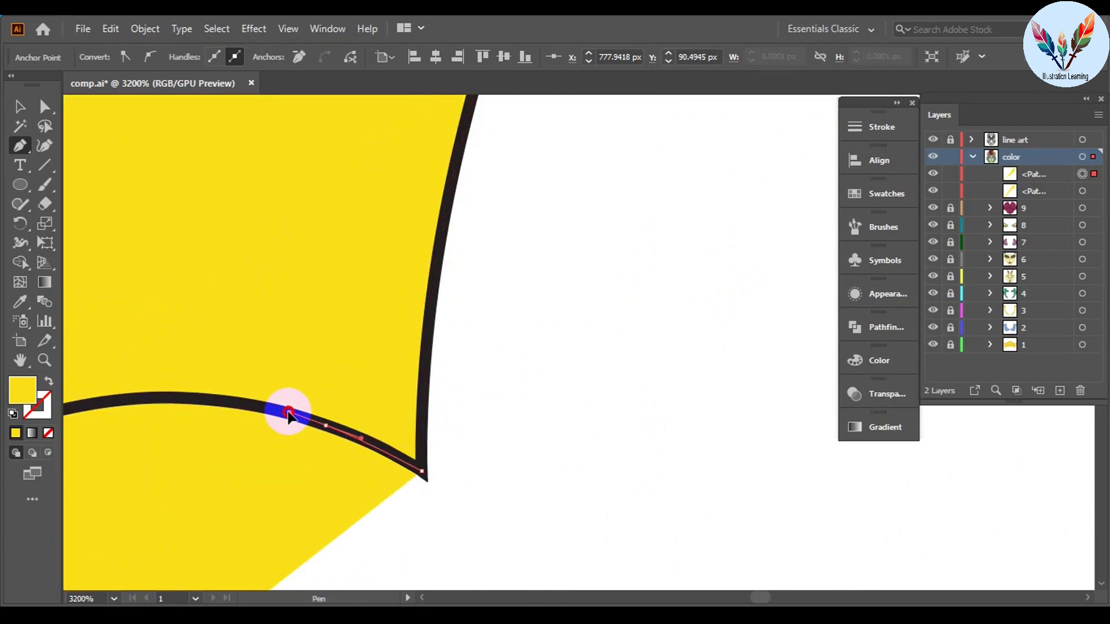
left_click(288, 413)
scroll(312, 359, "down", 3)
left_click(322, 376)
scroll(300, 404, "down", 3)
scroll(312, 492, "down", 4)
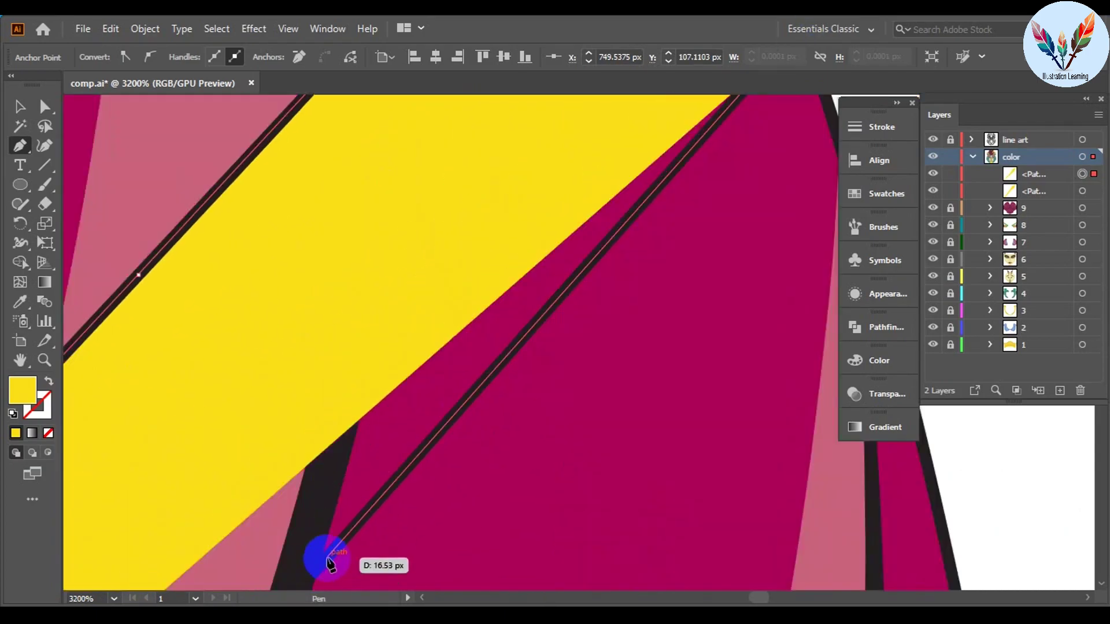
scroll(330, 561, "down", 4)
left_click(339, 513)
scroll(367, 451, "down", 3)
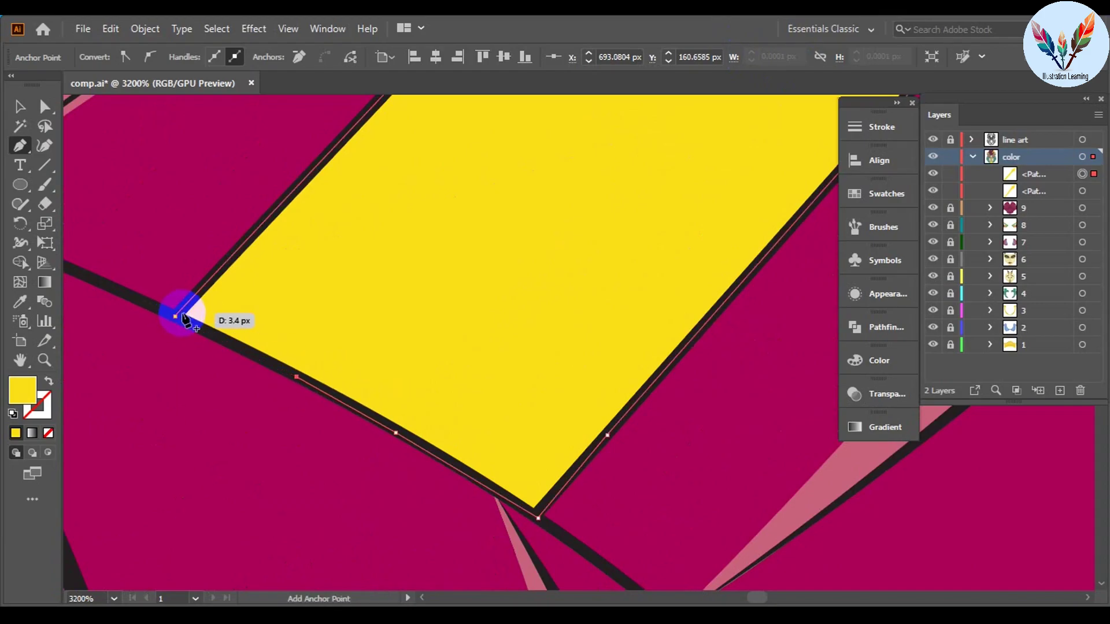
left_click(175, 317)
scroll(676, 404, "down", 5)
scroll(486, 347, "up", 4)
Step: Start the third yellow spike, tracing its stem edge up toward the spike head
left_click(340, 360)
scroll(340, 360, "up", 2)
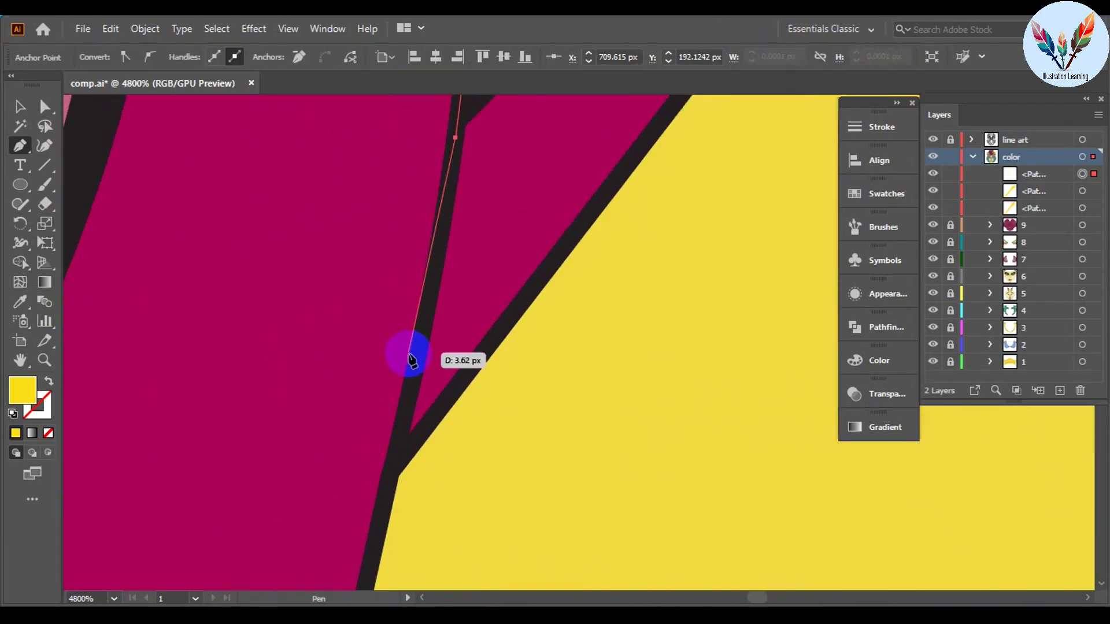
left_click(410, 358)
scroll(398, 404, "down", 3)
scroll(404, 375, "up", 2)
left_click(438, 311)
scroll(520, 260, "down", 3)
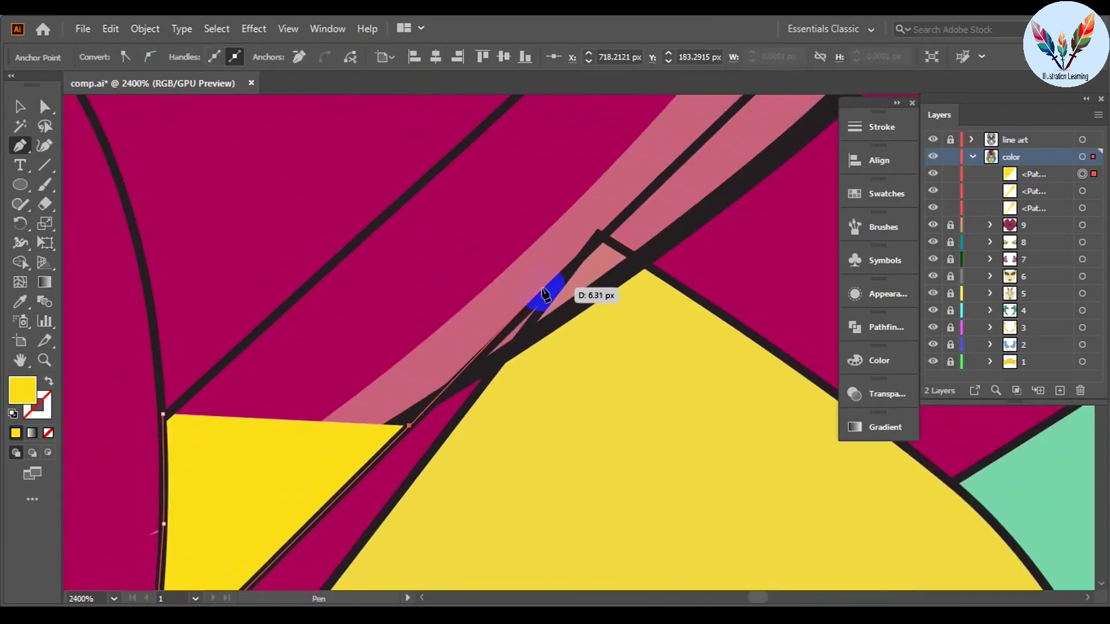
left_click(545, 293)
scroll(563, 232, "up", 2)
left_click(516, 430)
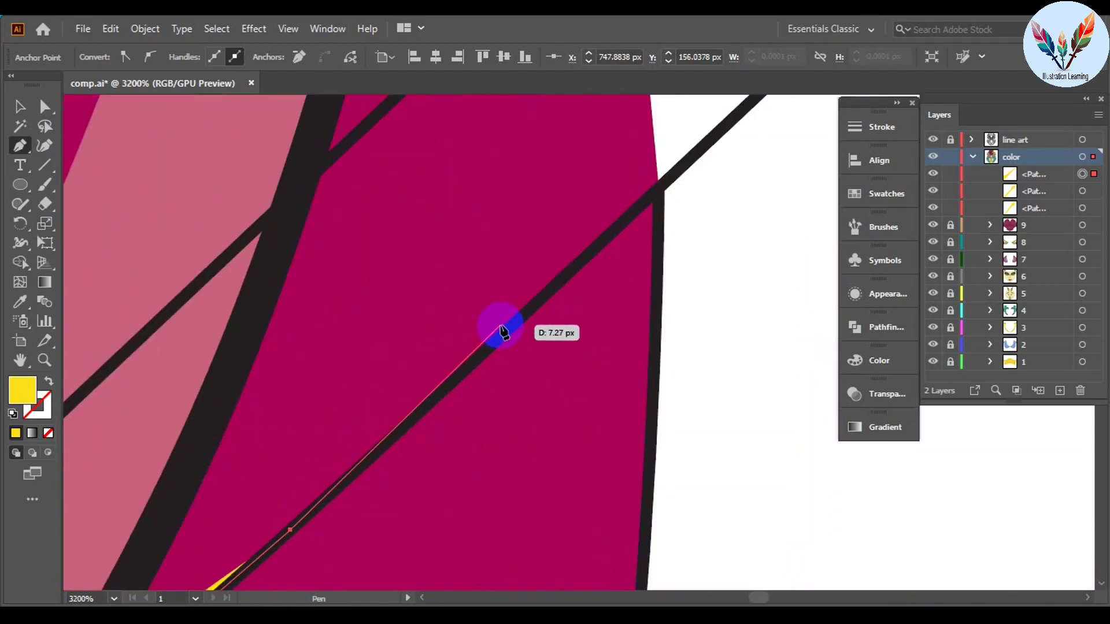
scroll(502, 322, "right", 5)
left_click(594, 263)
scroll(447, 329, "right", 3)
left_click(719, 269)
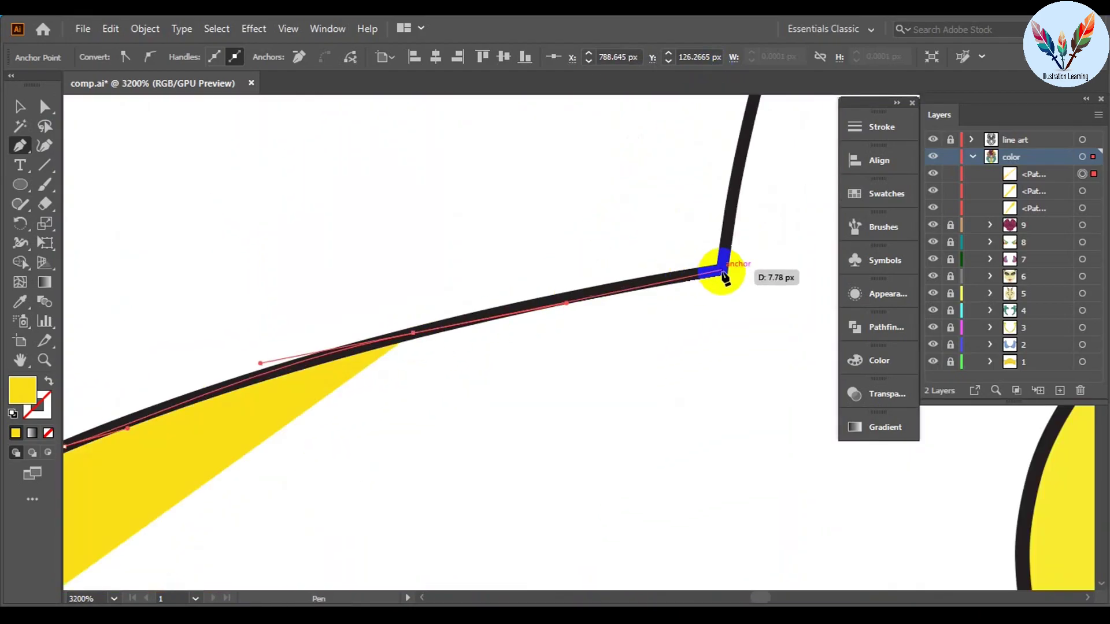
Step: Trace the third spike's tip and other curved edge back toward the stem
scroll(631, 206, "up", 3)
left_click(631, 206)
scroll(613, 205, "right", 3)
left_click(104, 408)
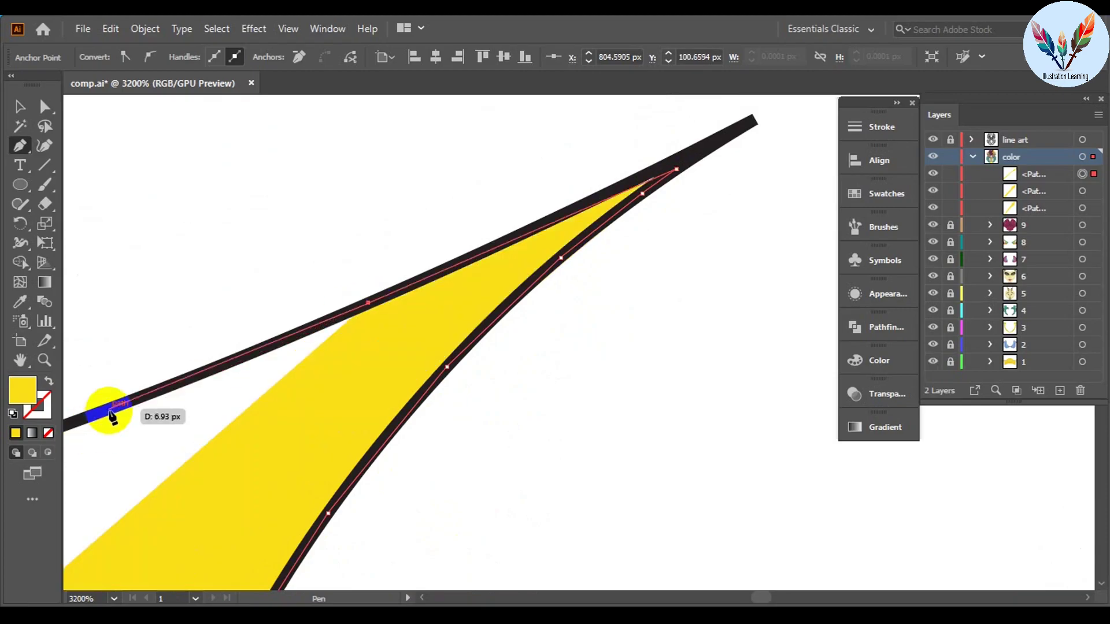
scroll(280, 392, "left", 3)
left_click(384, 401)
scroll(383, 401, "down", 3)
left_click(441, 296)
left_click(407, 450)
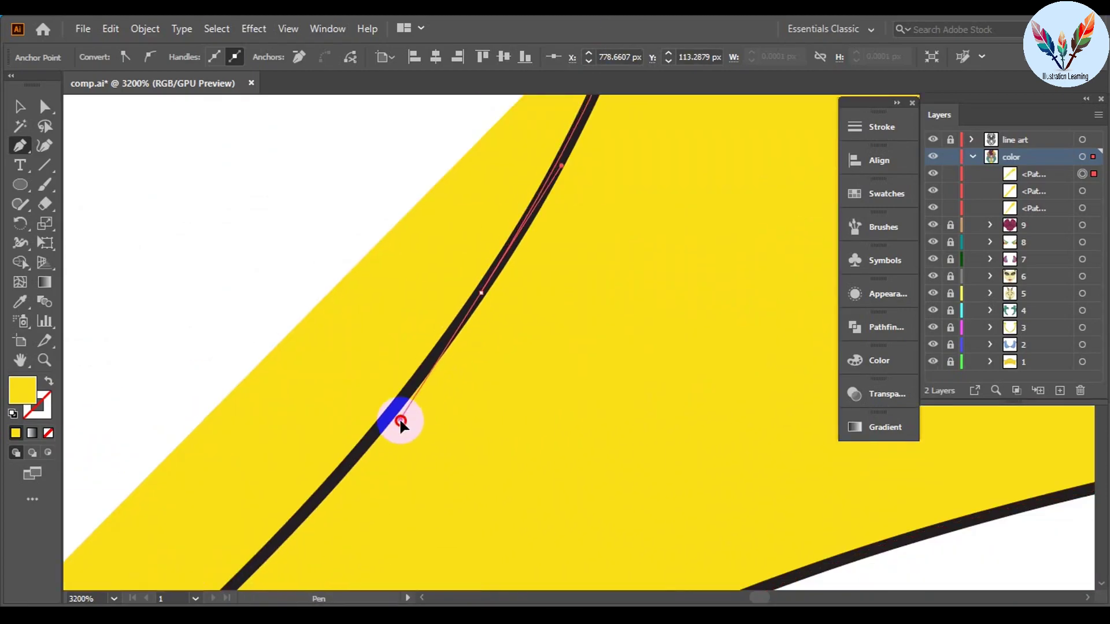
scroll(396, 421, "down", 3)
scroll(404, 383, "left", 3)
scroll(464, 255, "down", 3)
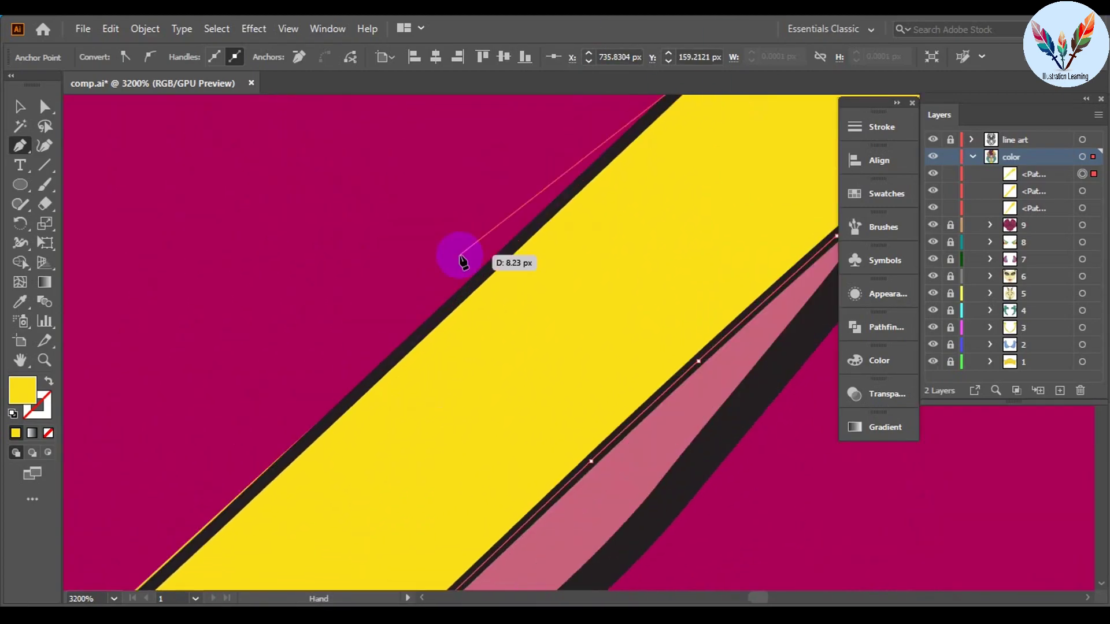
scroll(293, 416, "down", 3)
scroll(339, 359, "left", 3)
scroll(393, 349, "down", 10)
Step: Finish the last yellow spike shape, zoom out and deselect it
left_click(393, 350)
key("v")
key("ctrl+minus")
key("ctrl+minus")
key("ctrl+minus")
left_click(613, 341)
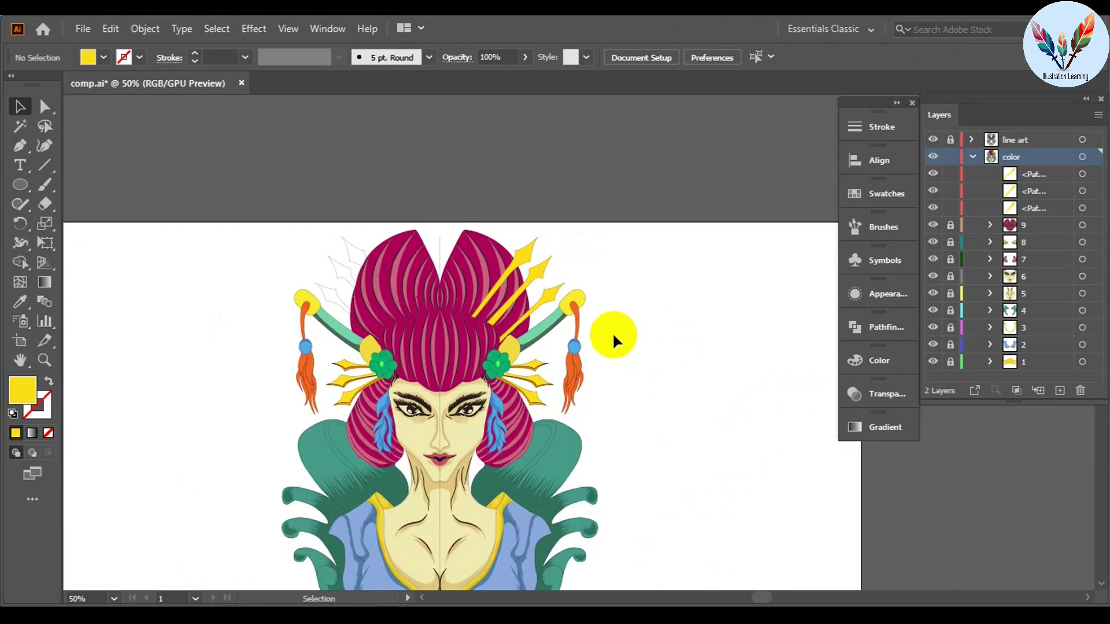
scroll(642, 280, "up", 3)
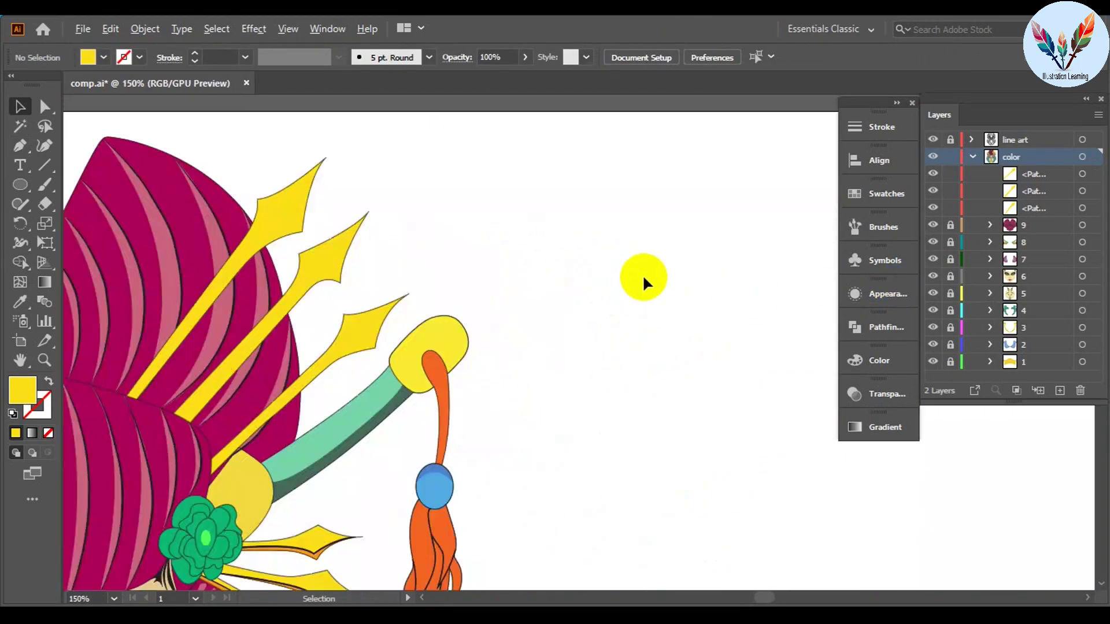
scroll(676, 305, "up", 2)
scroll(676, 305, "left", 4)
Step: Set the fill to None with a dark stroke for the Pen tool
left_click(103, 57)
left_click(80, 113)
key("p")
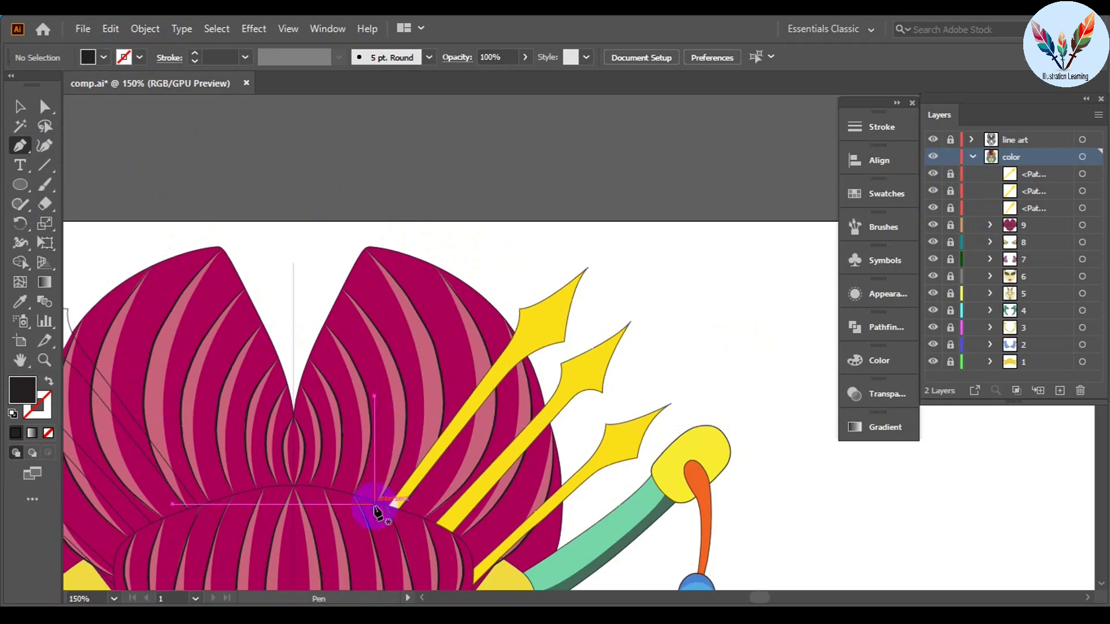
scroll(376, 512, "up", 1)
scroll(376, 511, "up", 1)
left_click(103, 56)
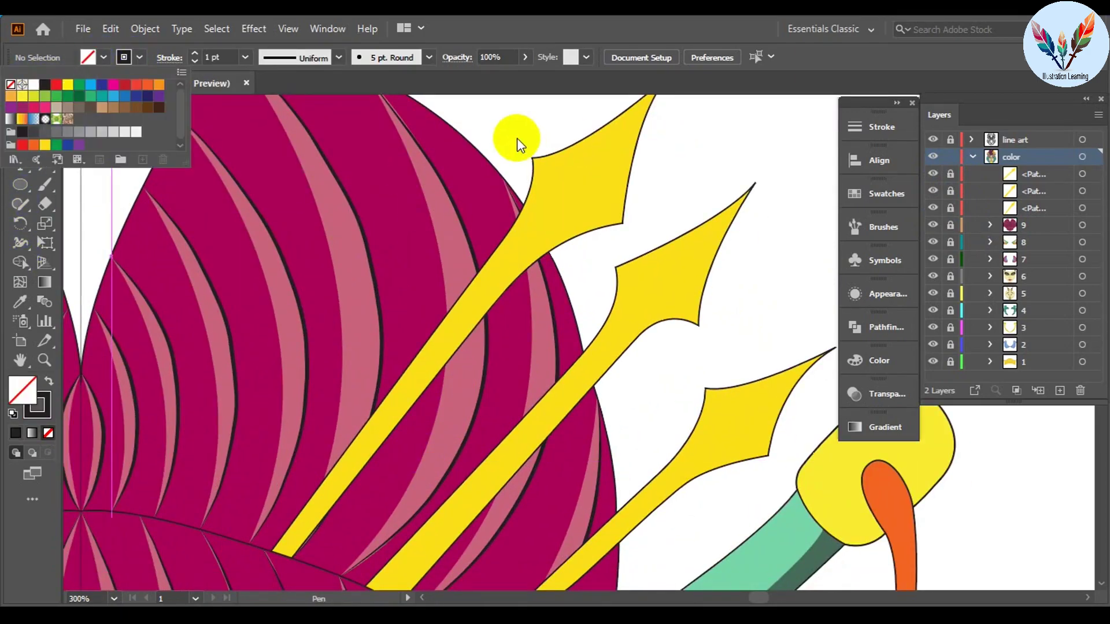
left_click(282, 550)
scroll(520, 248, "up", 1)
scroll(354, 384, "up", 1)
Step: Draw curved dark centre lines up the first two yellow spikes to their tips
left_click_drag(355, 382, 407, 348)
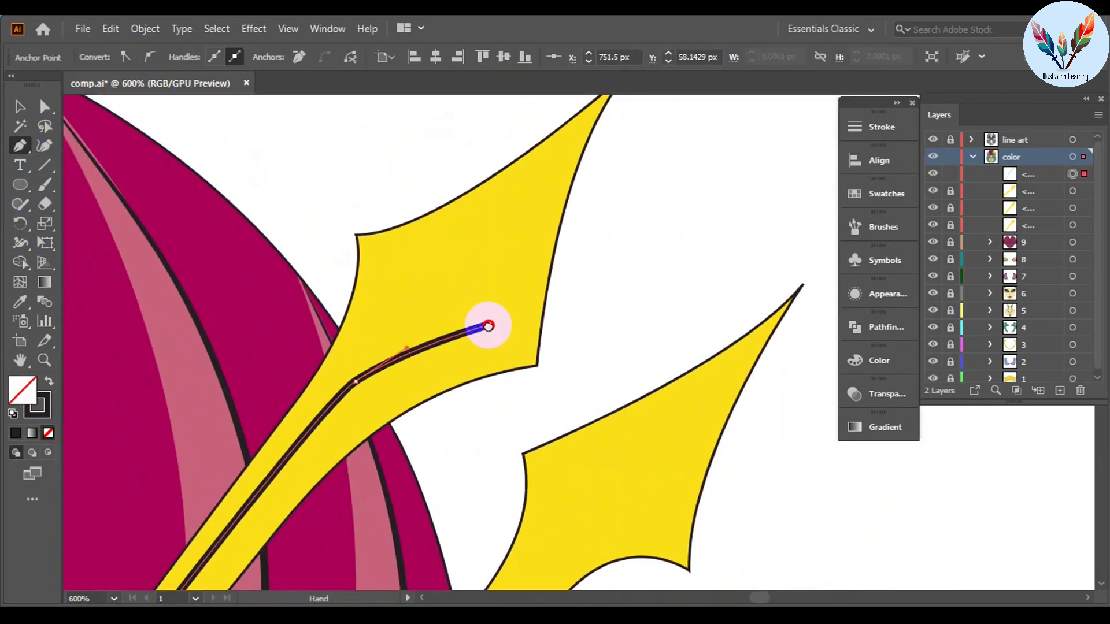
scroll(500, 289, "up", 2)
scroll(513, 247, "up", 1)
left_click(484, 249)
scroll(512, 226, "down", 3)
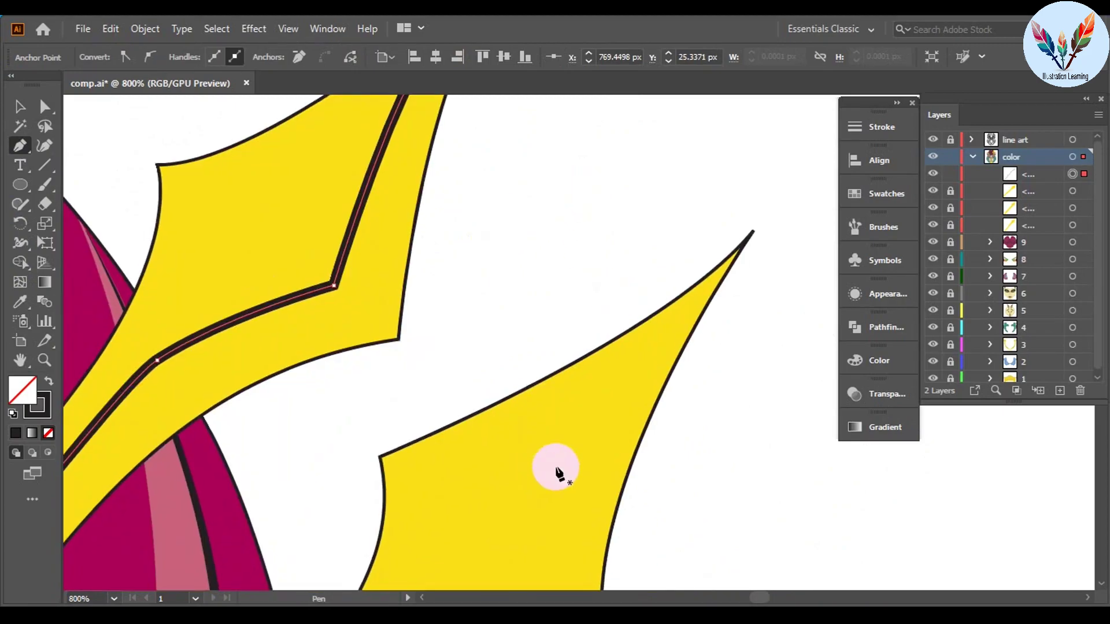
scroll(426, 409, "down", 2)
left_click_drag(524, 203, 533, 211)
scroll(534, 211, "up", 2)
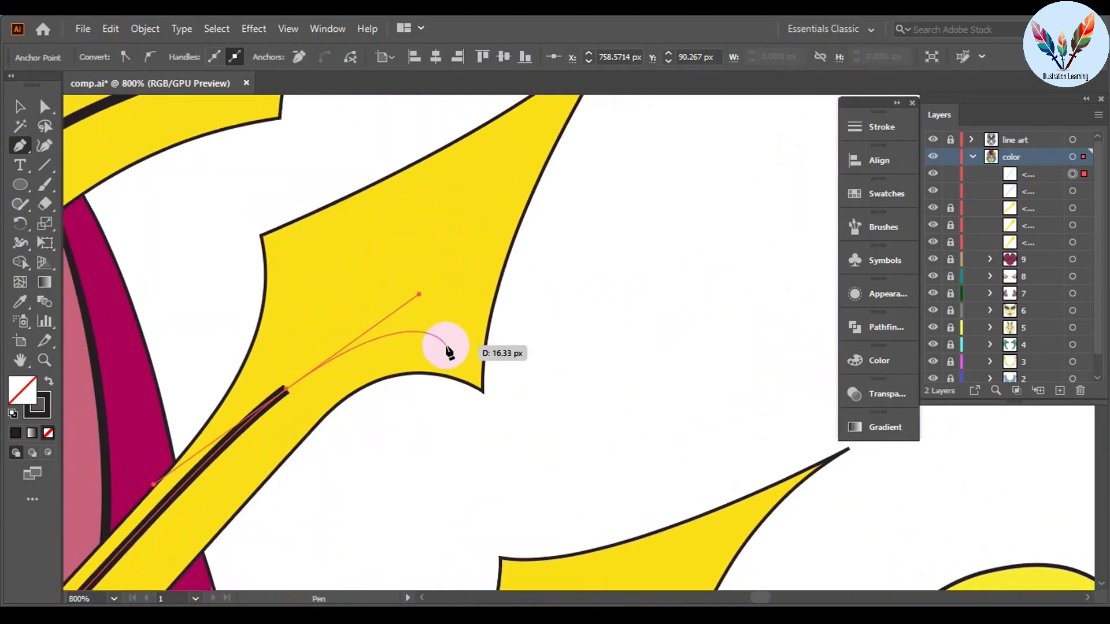
scroll(451, 347, "up", 2)
scroll(457, 248, "up", 1)
left_click_drag(368, 379, 455, 273)
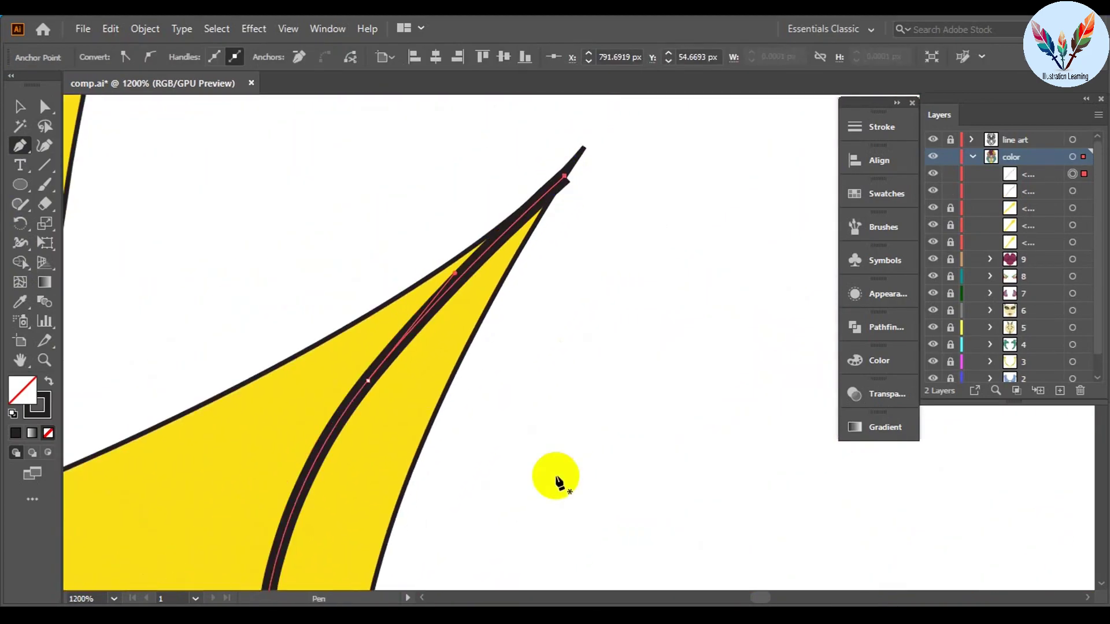
scroll(557, 482, "down", 4)
Step: Draw the curved dark centre line along the third spike to its tip
left_click(332, 520)
scroll(335, 523, "up", 2)
scroll(565, 235, "down", 2)
left_click_drag(416, 232, 453, 203)
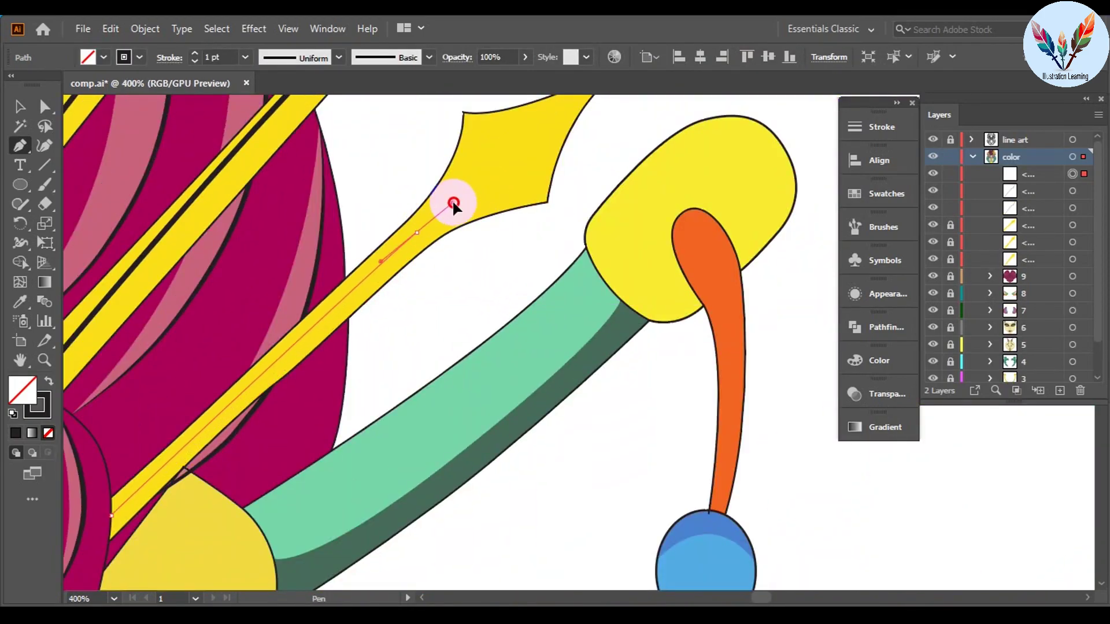
scroll(453, 203, "up", 2)
scroll(451, 254, "up", 1)
left_click(454, 258)
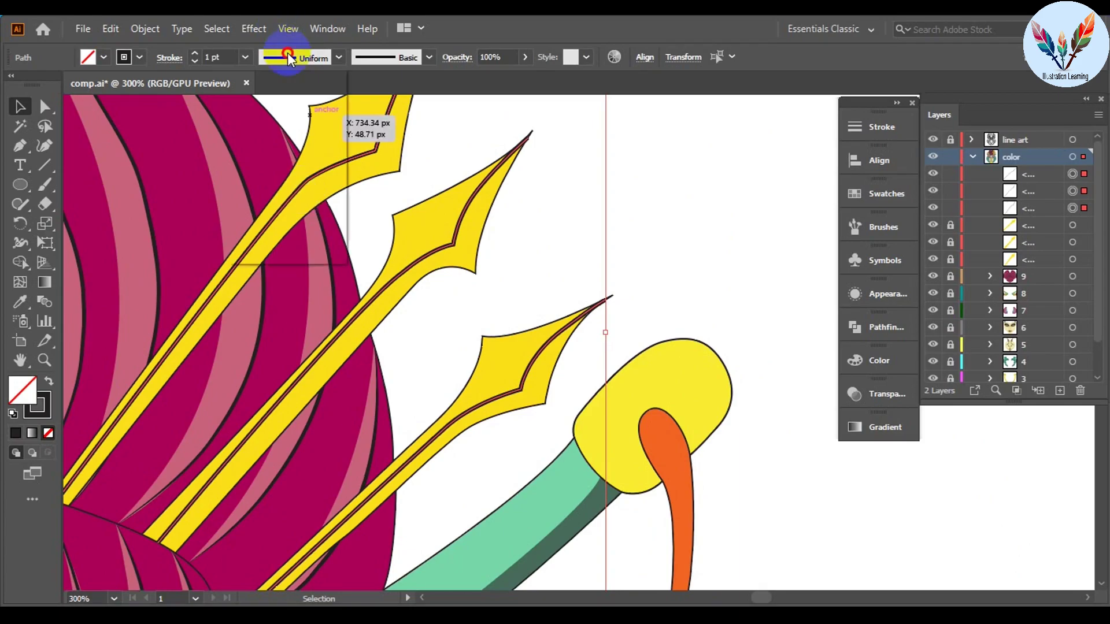
Step: Group the right-hand spikes with their centre lines and make a mirrored copy for the left
left_click(696, 265)
scroll(810, 268, "down", 3)
right_click(588, 278)
mouse_move(512, 202)
left_mouse_down()
mouse_move(587, 277)
mouse_move(355, 278)
left_mouse_up()
left_click(626, 371)
right_click(586, 200)
left_click(855, 446)
left_click(737, 353)
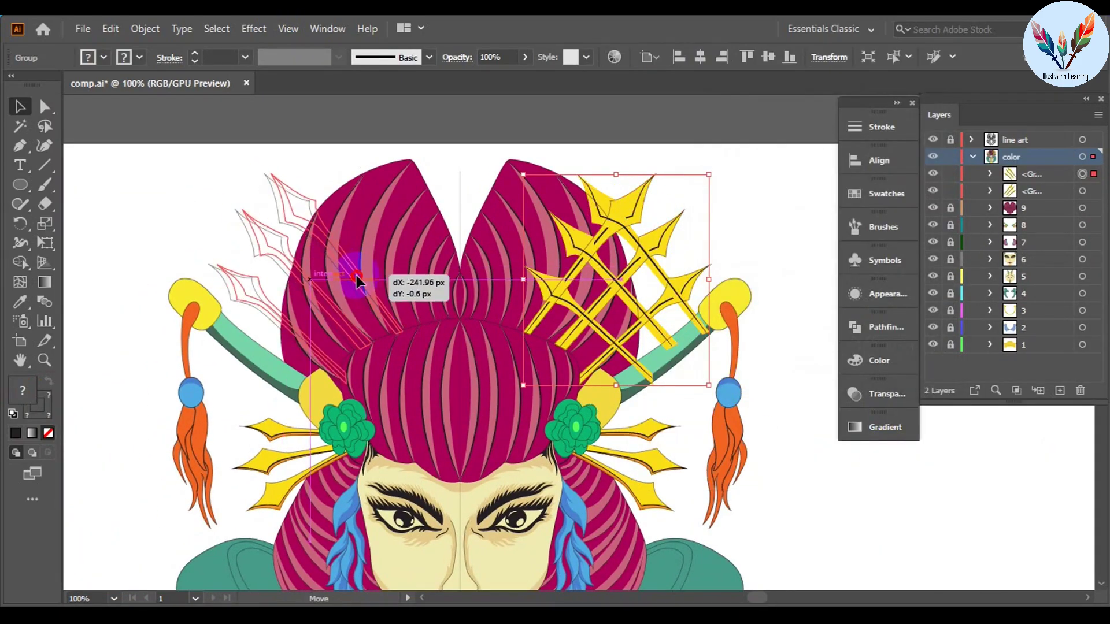
Step: Group all golden hair spikes into a new sublayer named 10, then collapse the color layer
scroll(354, 278, "up", 10)
scroll(388, 334, "down", 10)
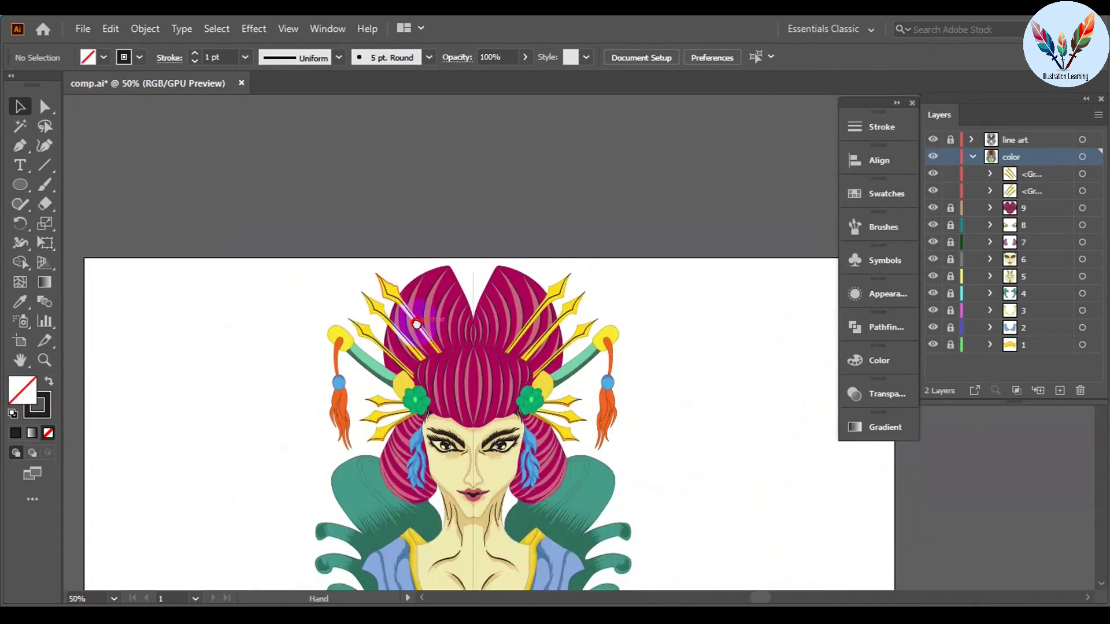
scroll(661, 317, "down", 2)
scroll(653, 301, "up", 1)
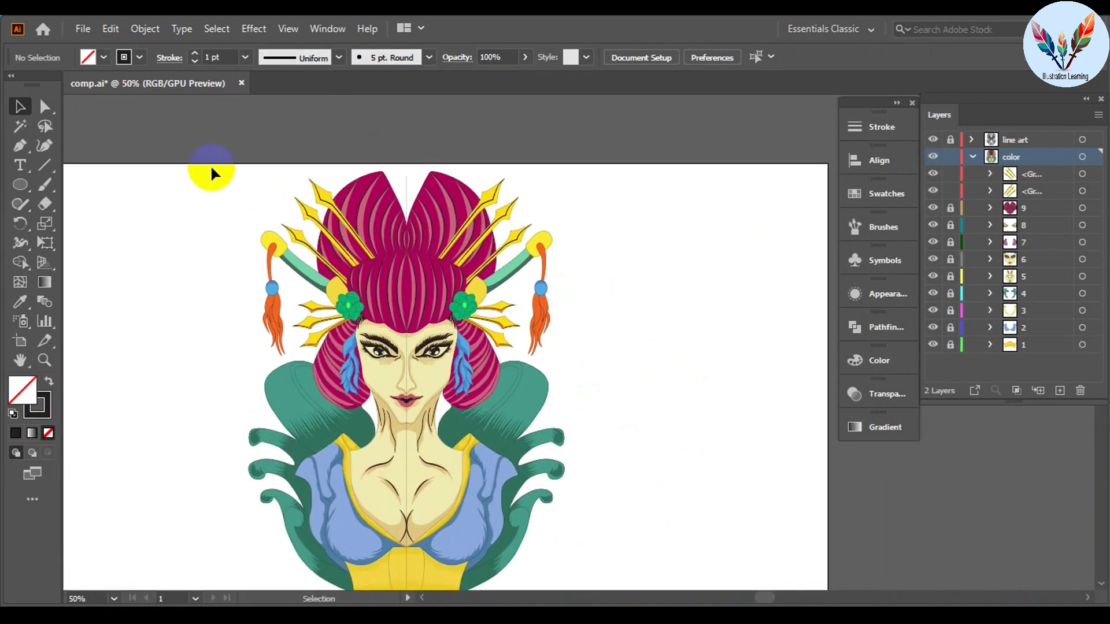
left_click_drag(215, 174, 504, 214)
right_click(504, 214)
left_click(564, 347)
left_click(1038, 390)
double_click(1034, 174)
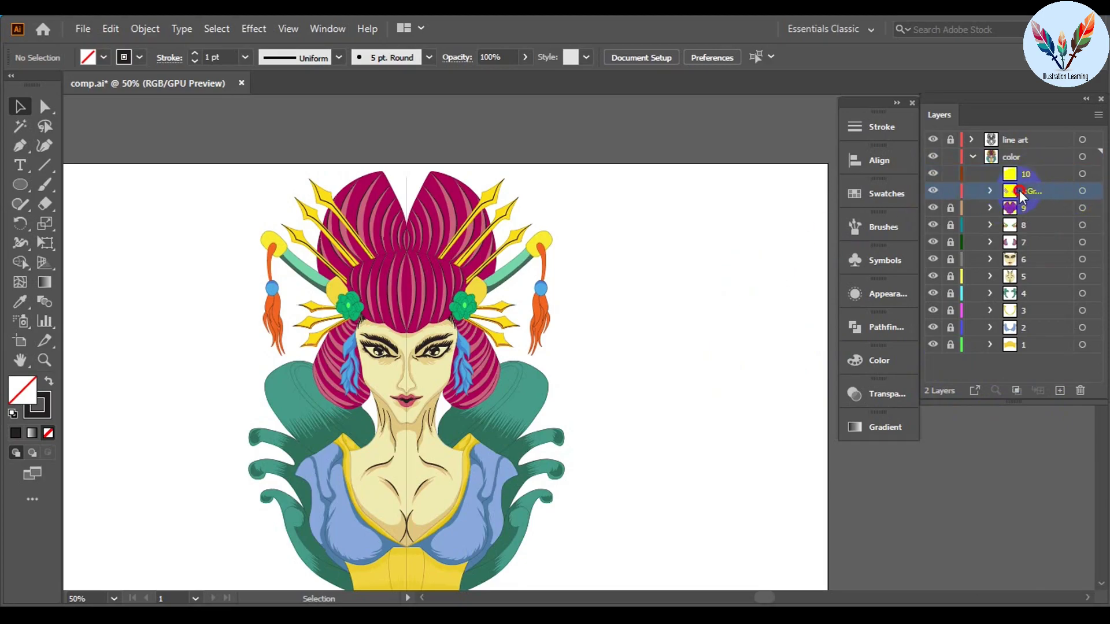
left_click(972, 157)
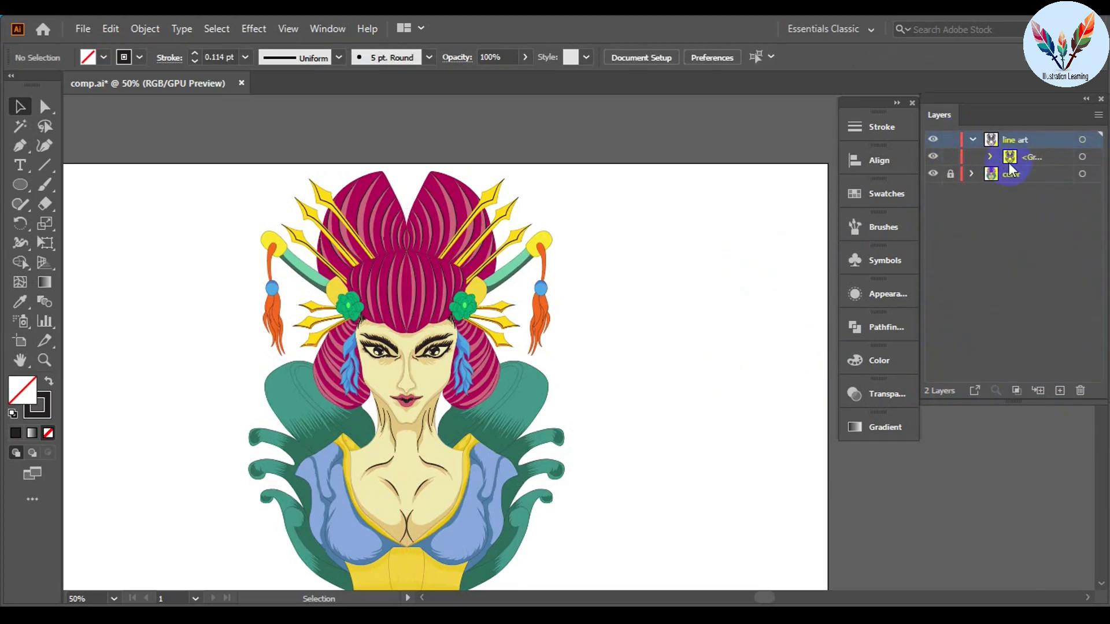
Step: Draw a 1280×720 px rectangle with the Rectangle tool
scroll(674, 365, "down", 1)
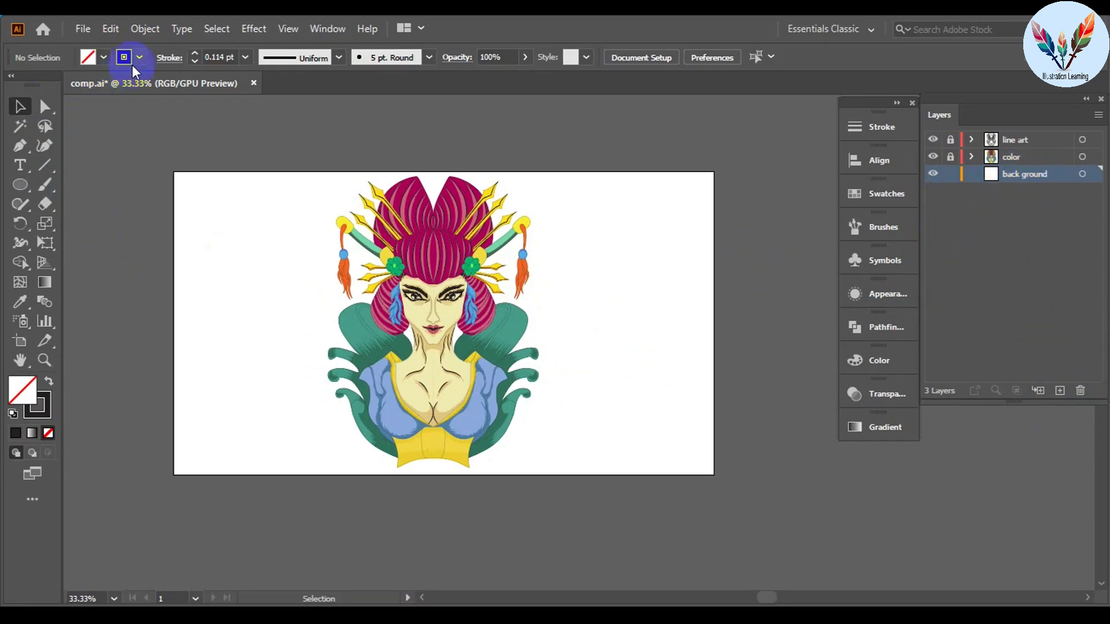
left_click_drag(20, 184, 92, 178)
left_click(220, 232)
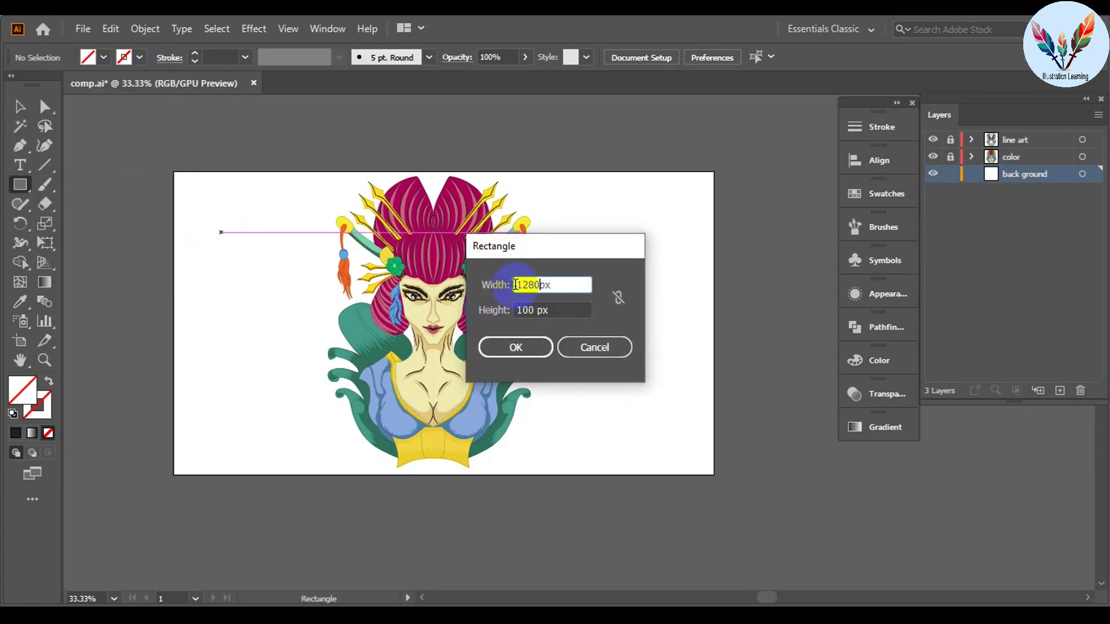
type("720")
left_click(516, 347)
Step: Fill the rectangle near-black and centre it on the artboard
left_click(87, 58)
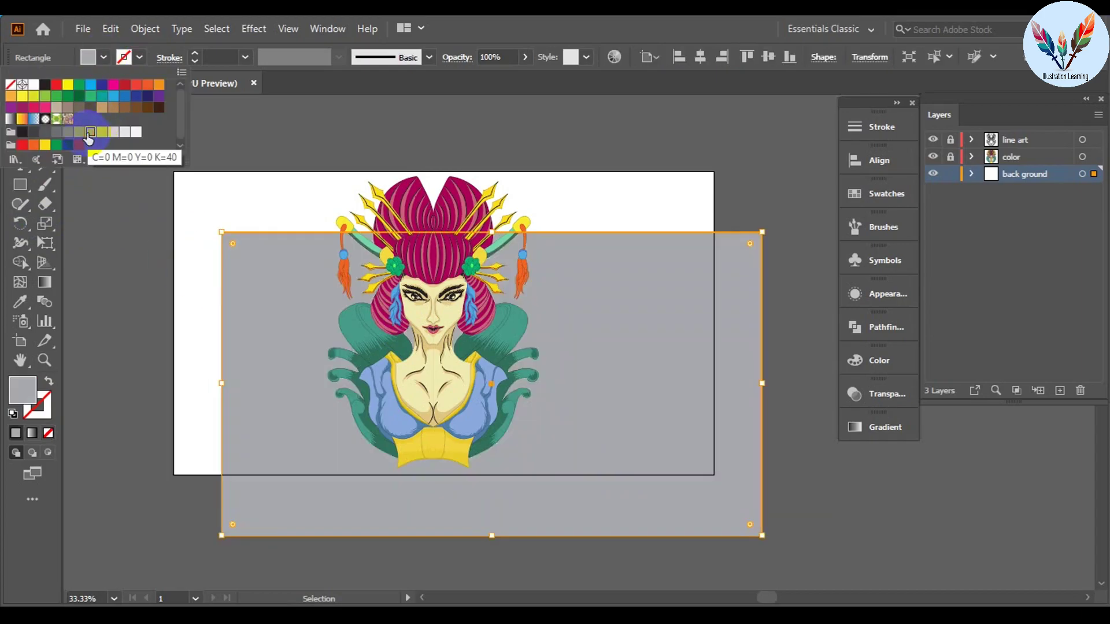
left_click(34, 135)
left_click(130, 302)
left_click(706, 59)
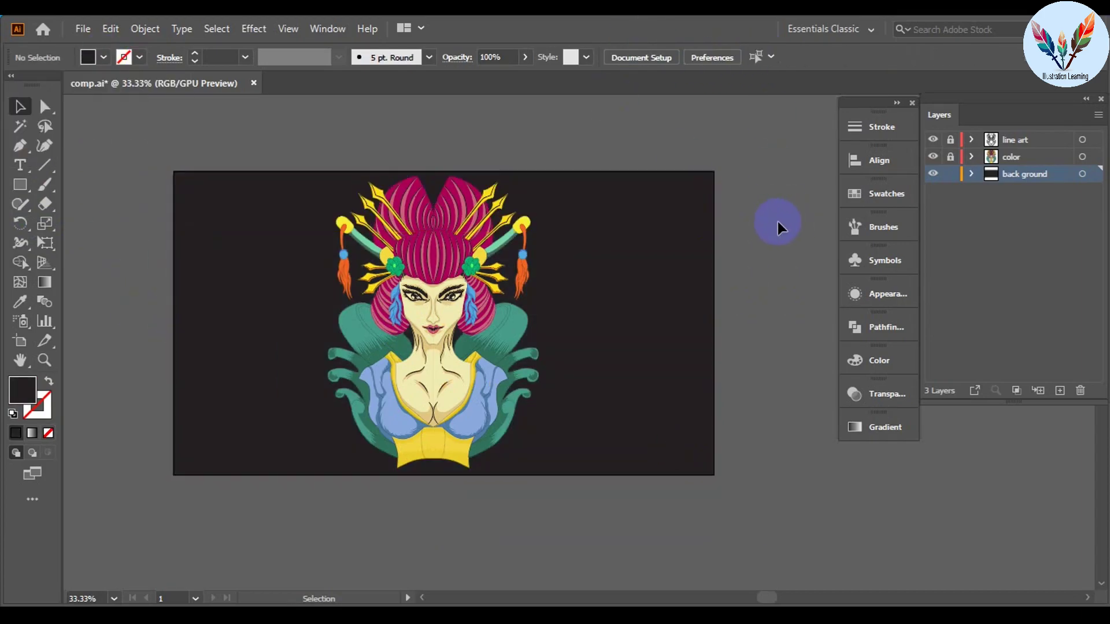
left_click(878, 360)
Step: Tint the background fill toward dark purple-navy and expand the color layer's sublayers
mouse_move(721, 439)
left_mouse_down()
mouse_move(724, 409)
mouse_move(738, 435)
mouse_move(726, 411)
left_mouse_up()
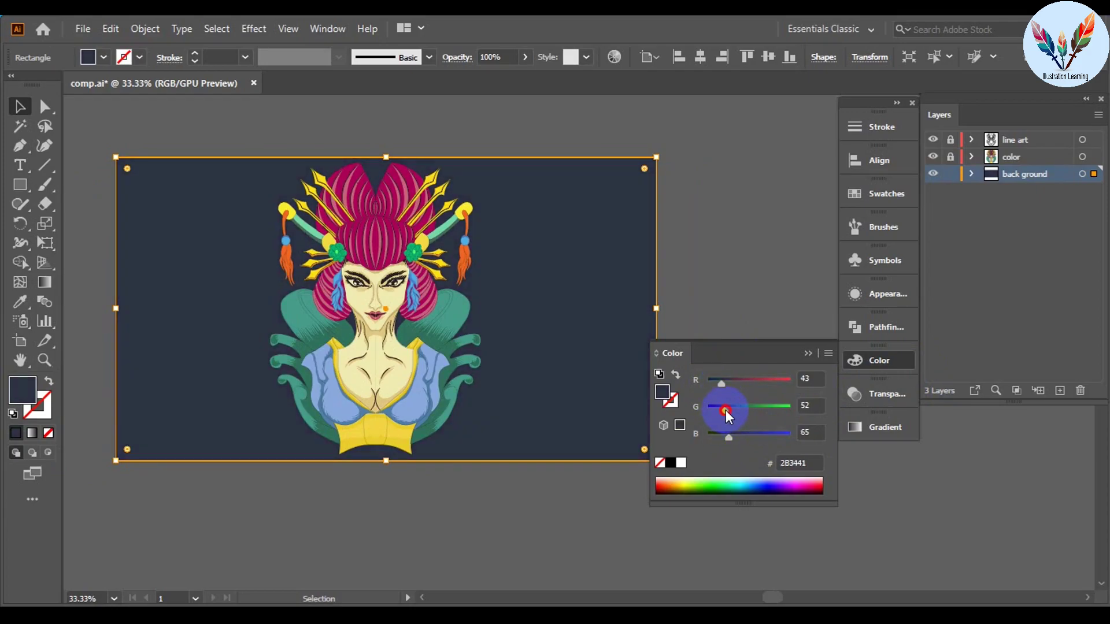
left_click(674, 396)
scroll(781, 352, "left", 1)
key("ctrl+alt+2")
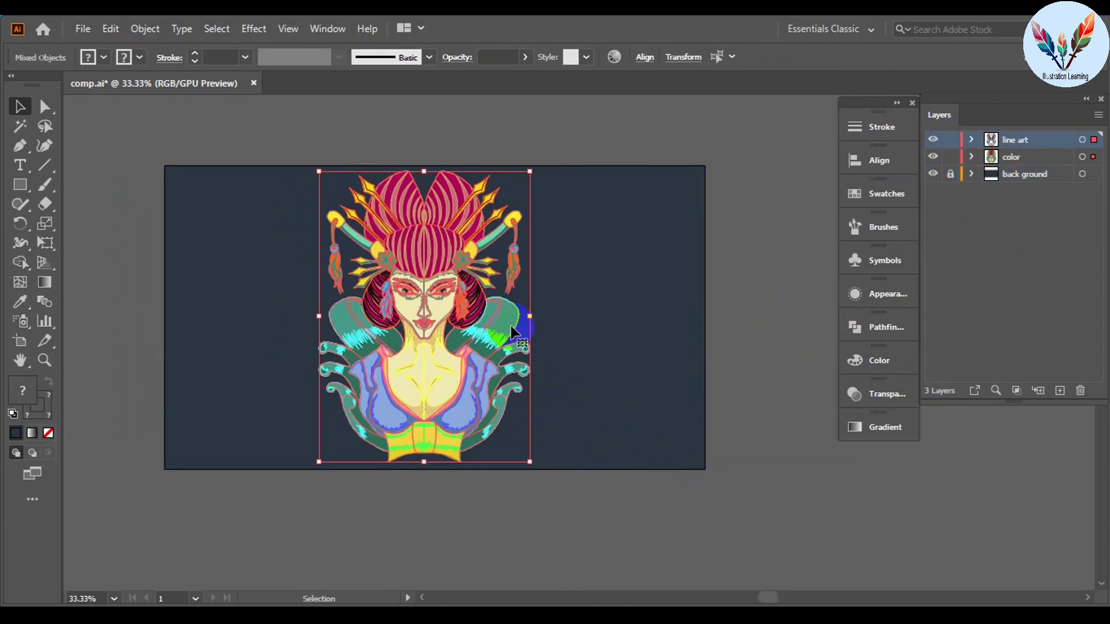
key("ctrl+2")
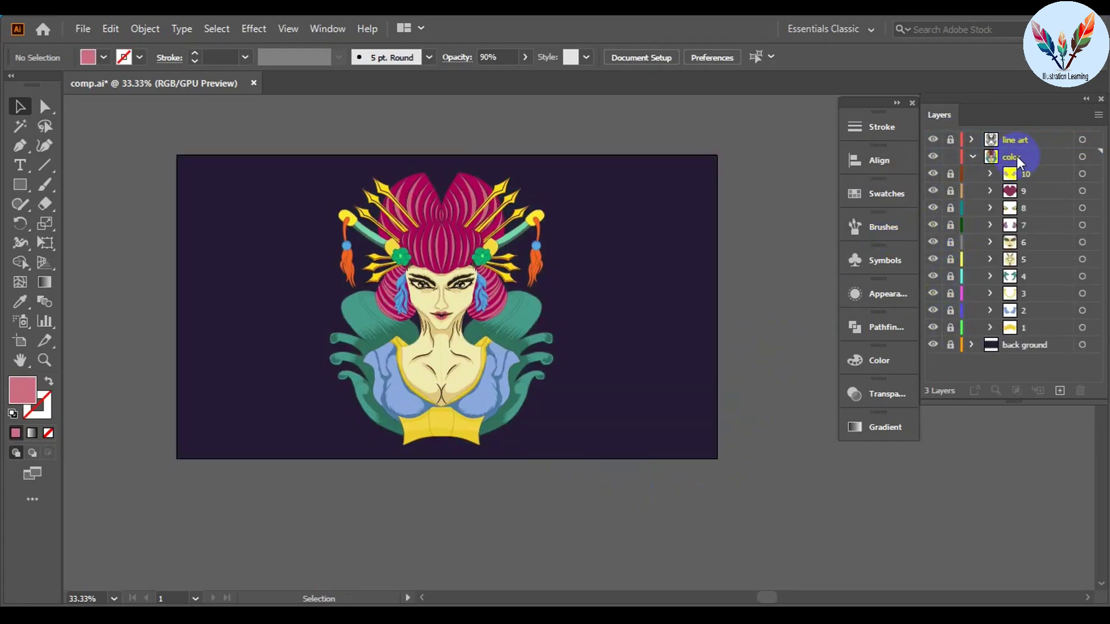
left_click(1018, 156)
Step: Draw Pen strokes along the green collar edge and a curved hatch line on the leaf
scroll(512, 457, "up", 6)
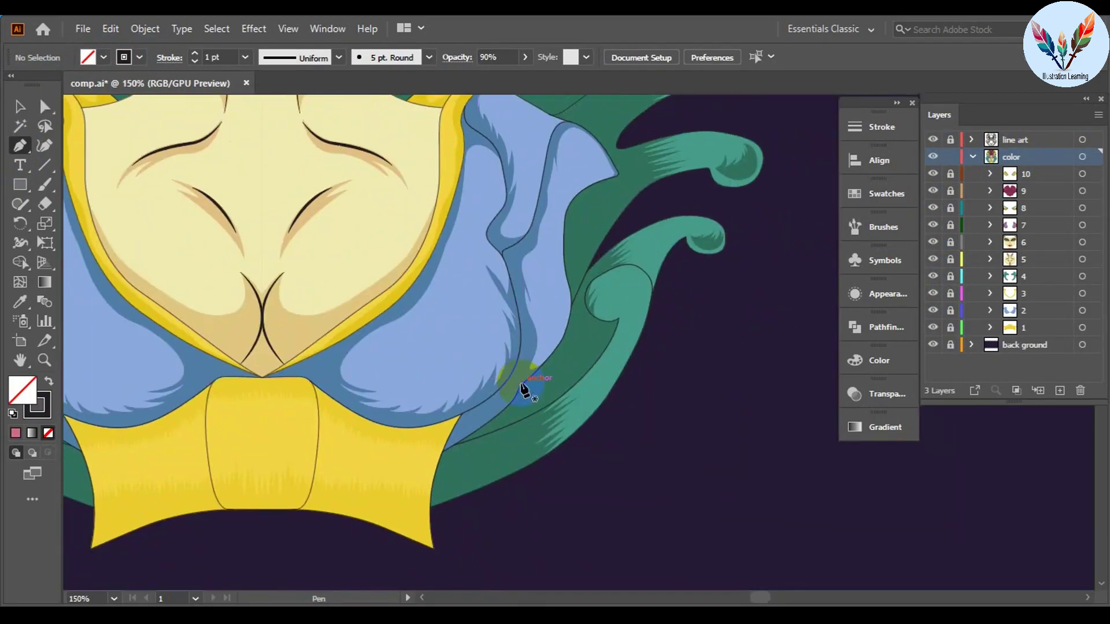
left_click(370, 477)
left_click(513, 431)
left_click(564, 389)
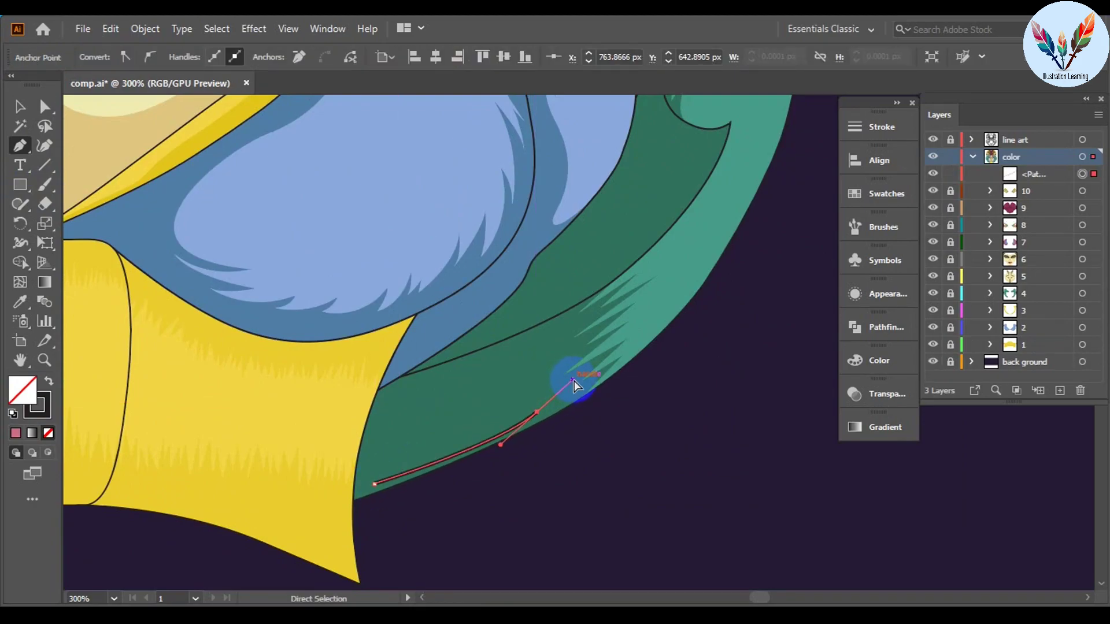
left_click(613, 346)
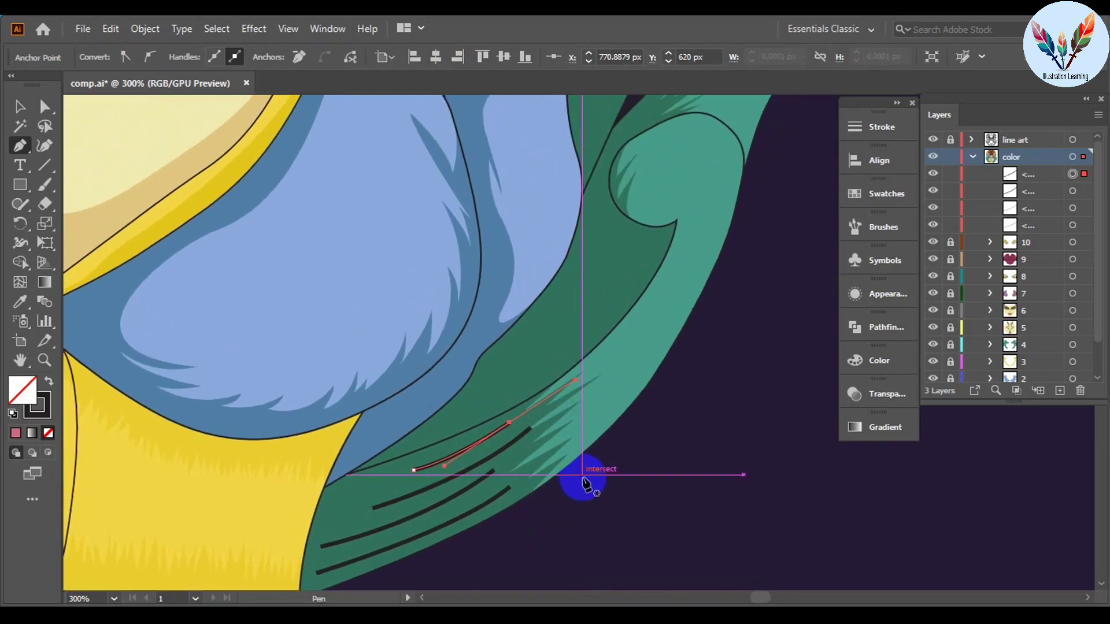
left_click(483, 388)
left_click_drag(637, 236, 680, 136)
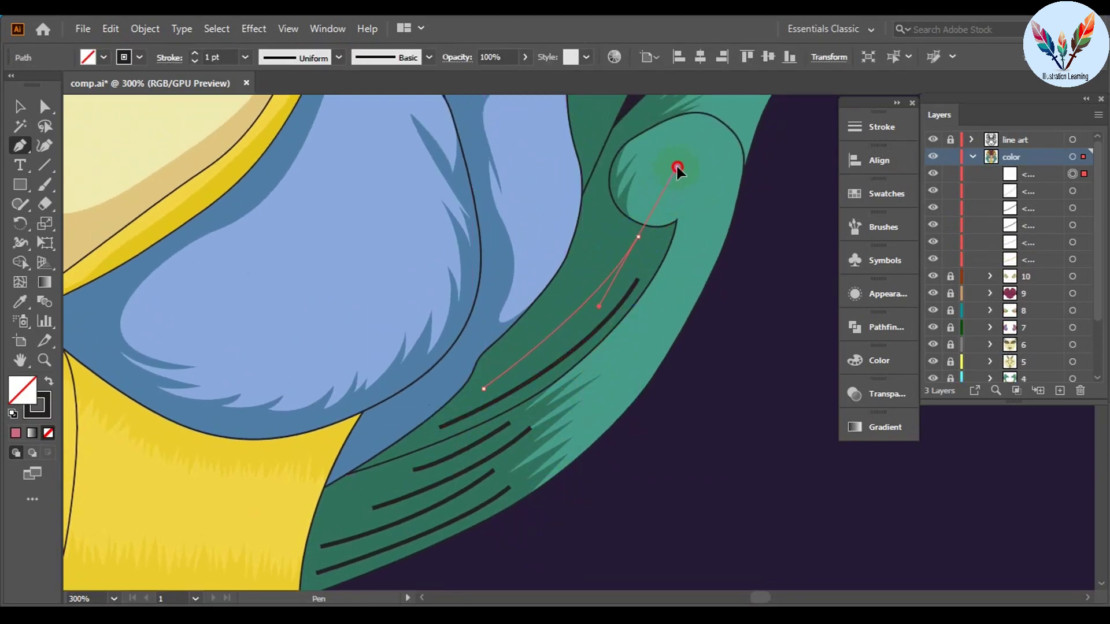
left_click(540, 313)
key("Return")
Step: Add several more short hatch lines across the green leaves
left_click(581, 250)
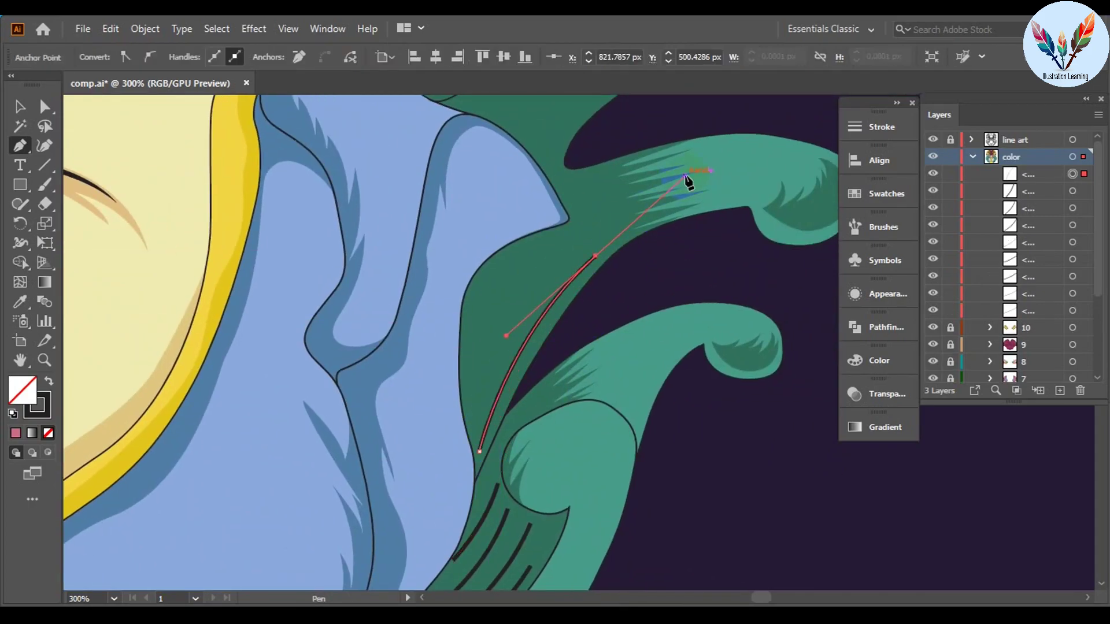
left_click(679, 186)
key("Return")
left_click(471, 359)
left_click(608, 211)
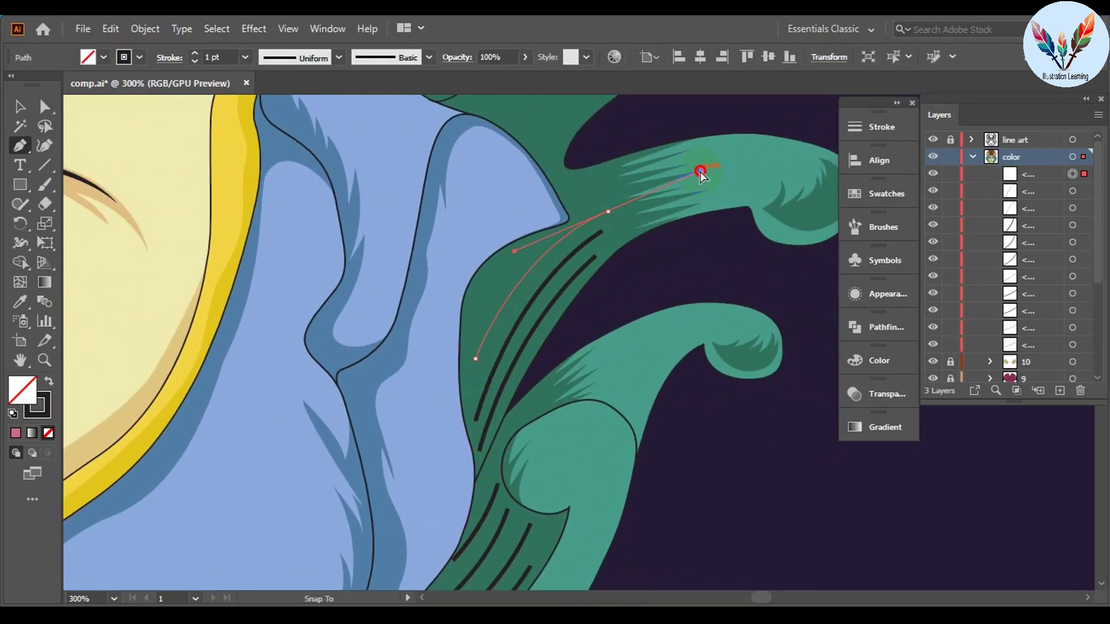
key("Return")
left_click(479, 298)
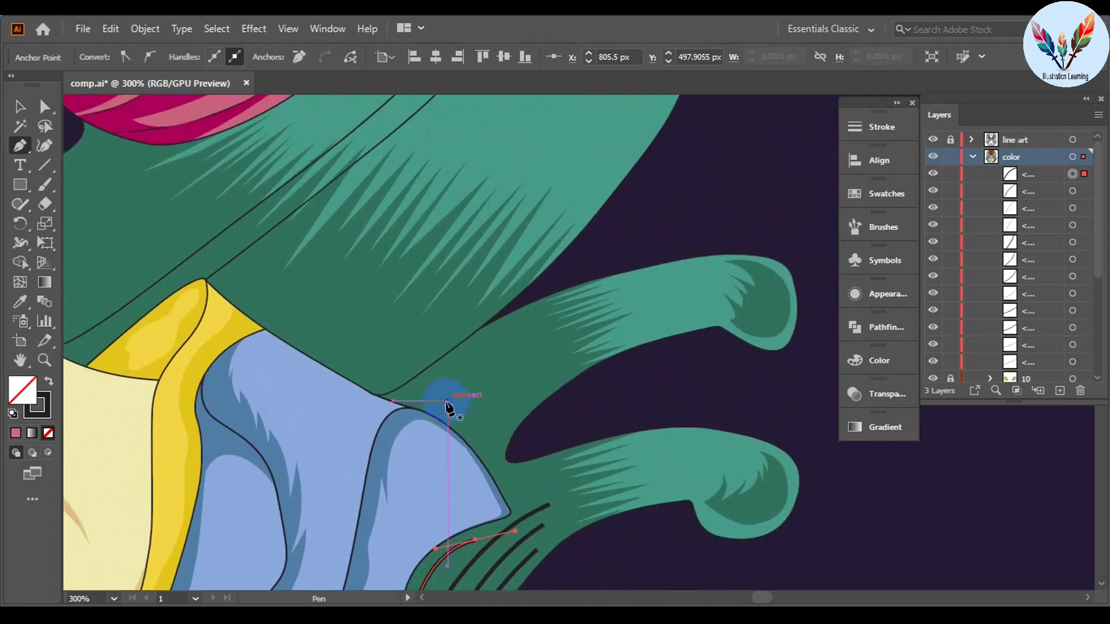
key("Return")
left_click(448, 407)
left_click(574, 322)
key("Return")
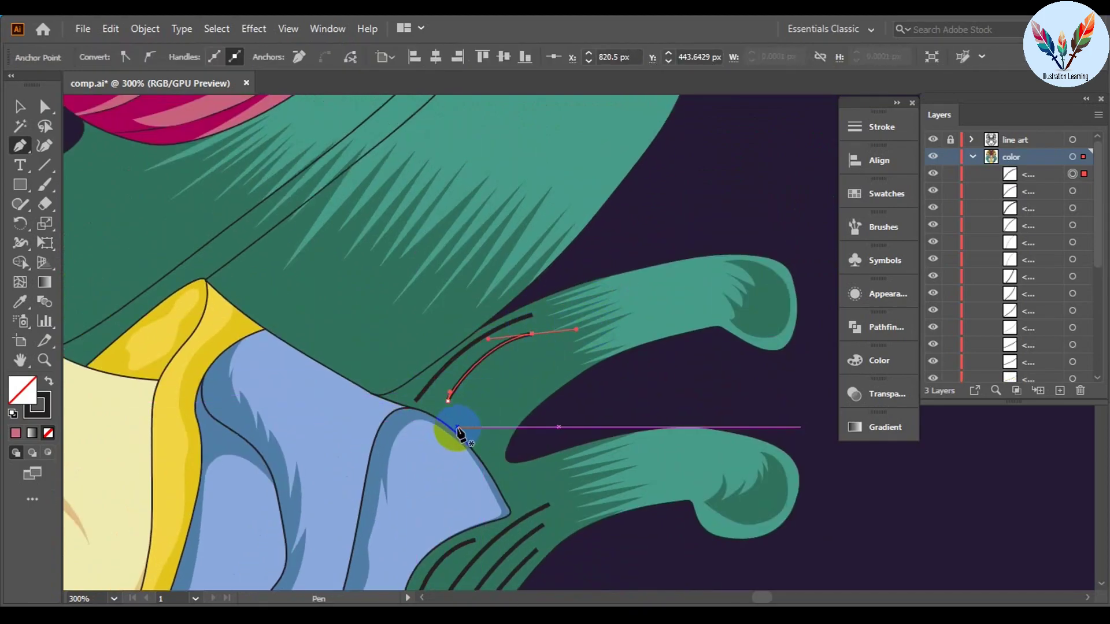
Step: Draw a curved hatch line beside the blue sleeve and view the whole portrait
left_click(485, 452)
left_click_drag(553, 370, 598, 356)
key("ctrl+0")
key("v")
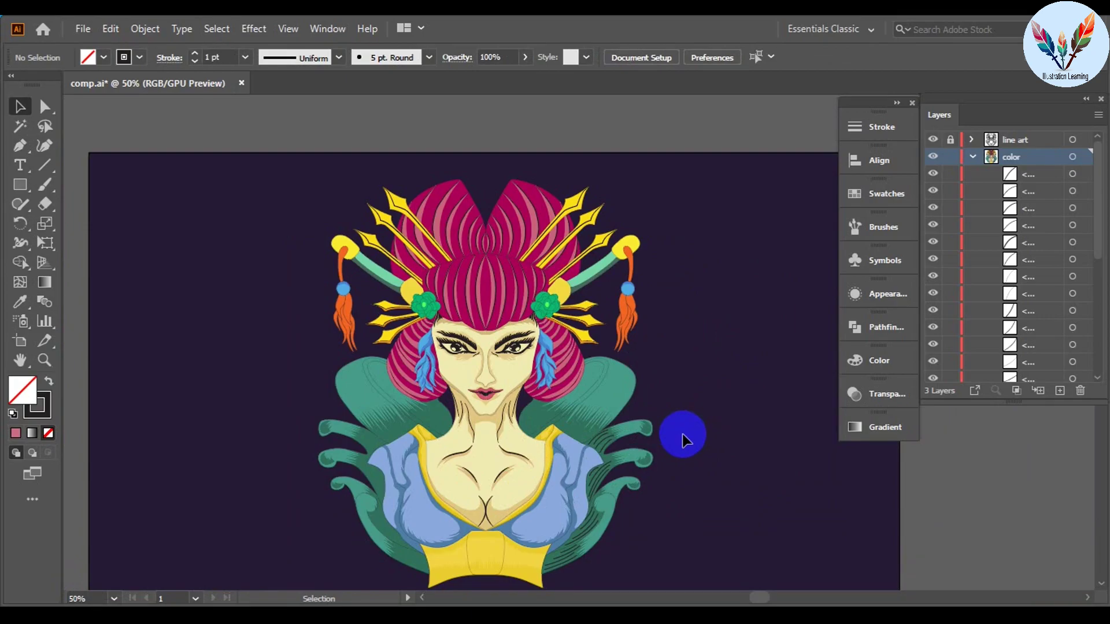
scroll(509, 484, "up", 2)
scroll(664, 425, "down", 2)
key("p")
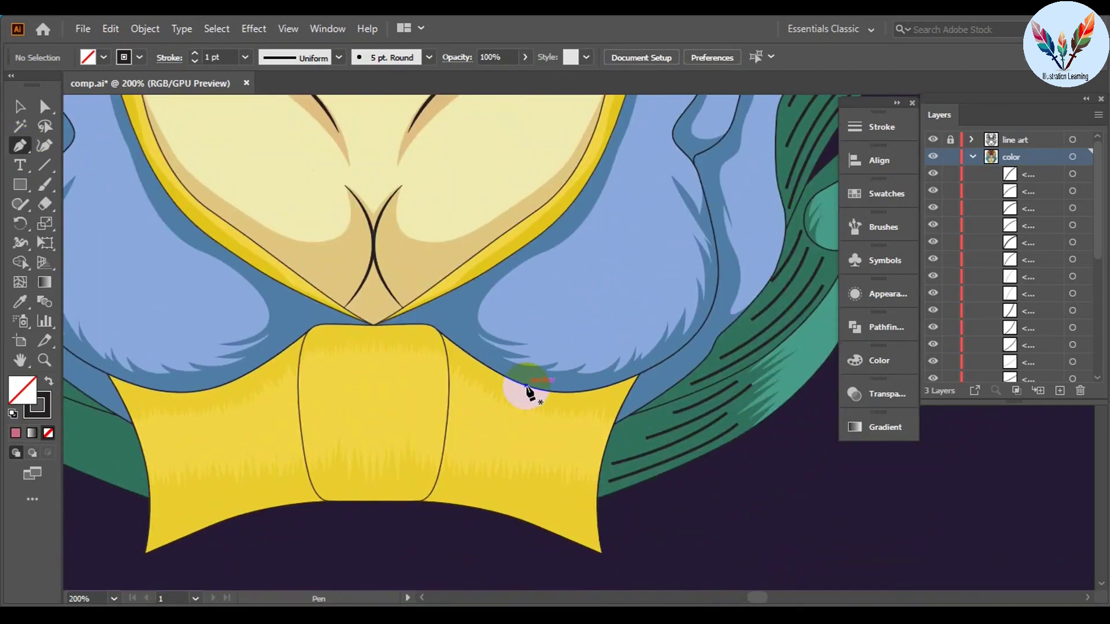
scroll(527, 389, "up", 4)
Step: Trace a curved stroke along the blue bodice's lower edge
left_click(549, 384)
left_click_drag(384, 314, 347, 198)
left_click(491, 483)
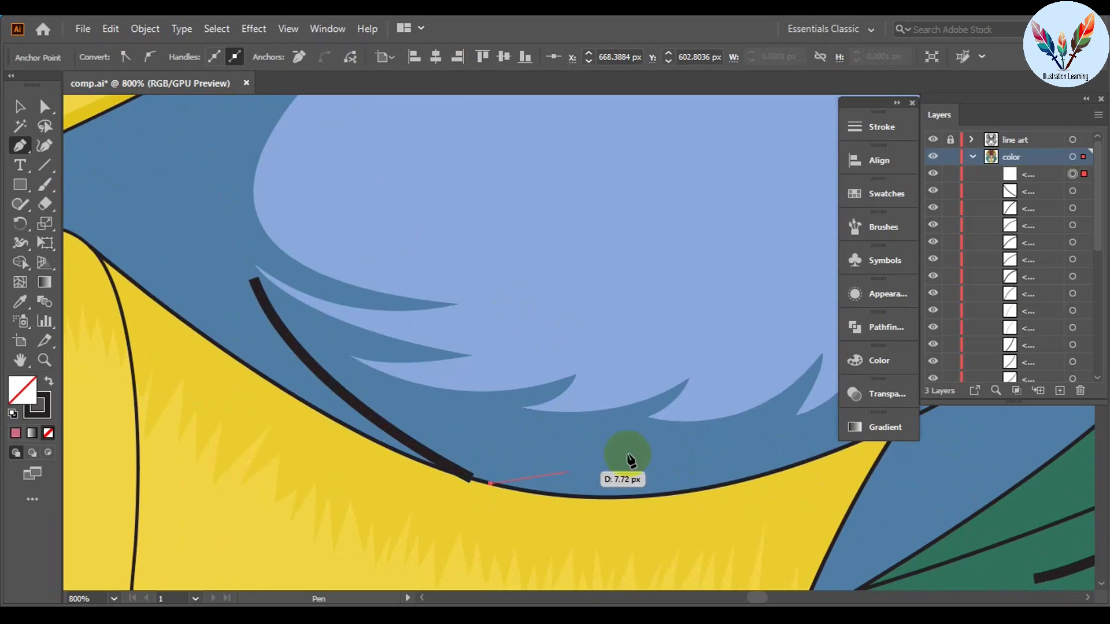
left_click(629, 459)
scroll(668, 267, "down", 3)
left_click_drag(607, 347, 665, 208)
left_click_drag(615, 328, 670, 342)
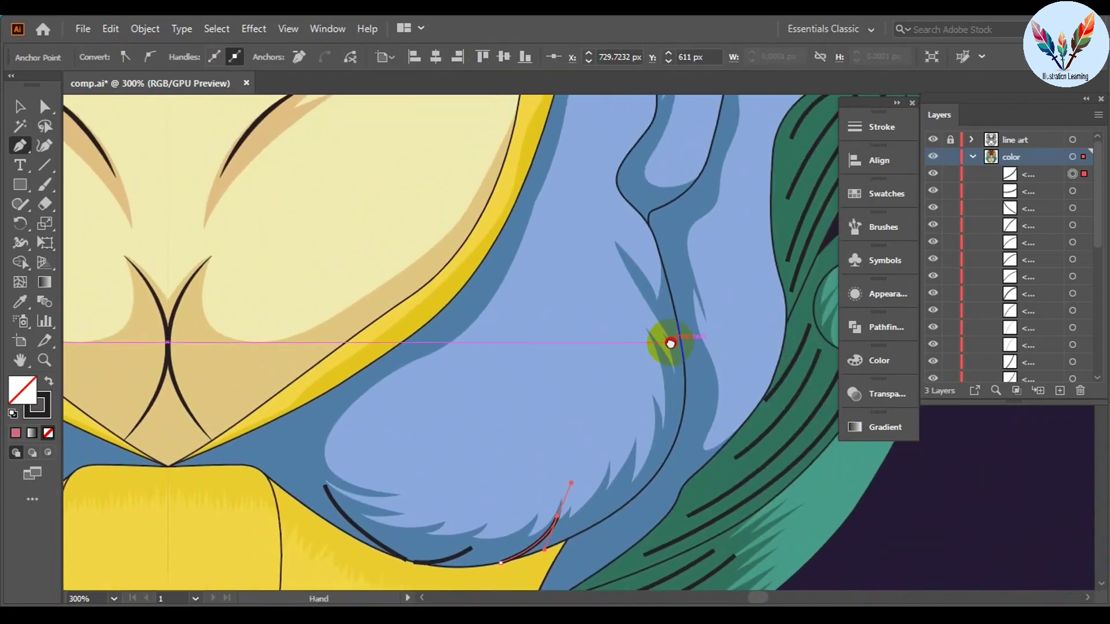
scroll(669, 343, "up", 2)
Step: Add short hatch strokes on the right sleeve fold
left_click(719, 279)
left_click_drag(615, 173, 547, 141)
left_click(742, 399)
left_click(670, 309)
left_click(588, 373)
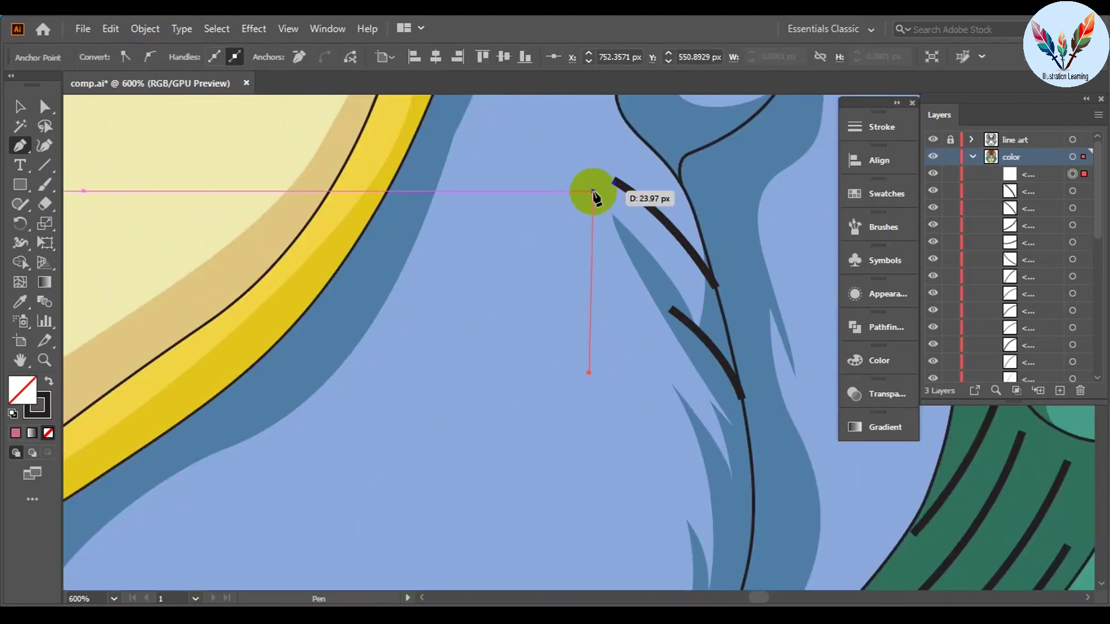
Step: Give the bodice and sleeve strokes a tapered Variable Width Profile
left_click_drag(601, 167, 669, 340)
left_click(338, 58)
left_click(292, 105)
left_click(713, 374)
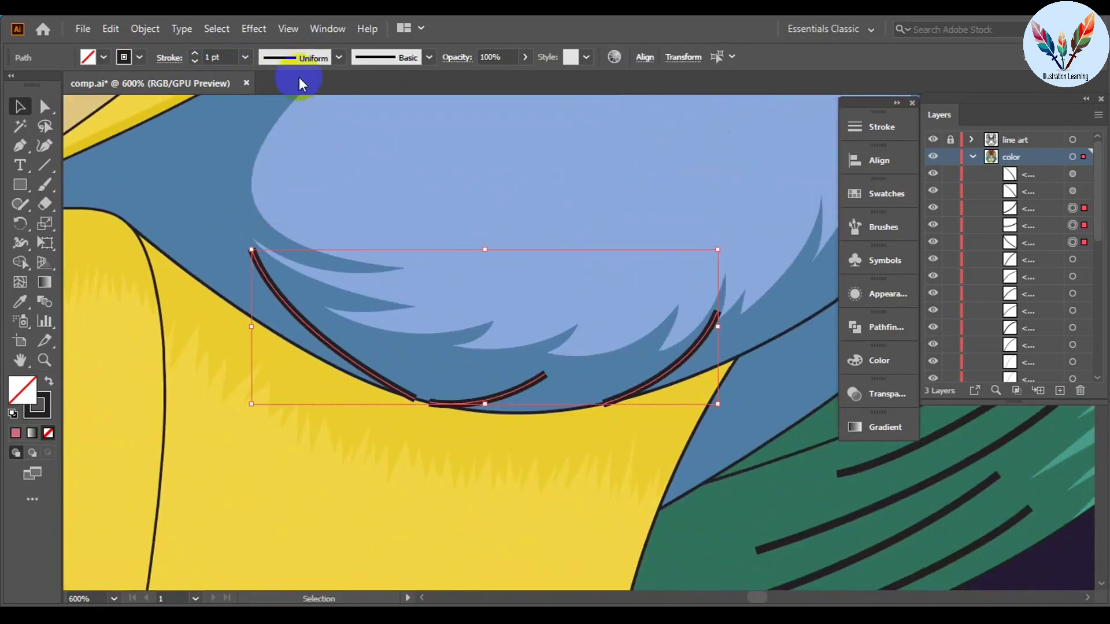
scroll(526, 229, "down", 5)
scroll(525, 229, "up", 3)
scroll(563, 416, "up", 2)
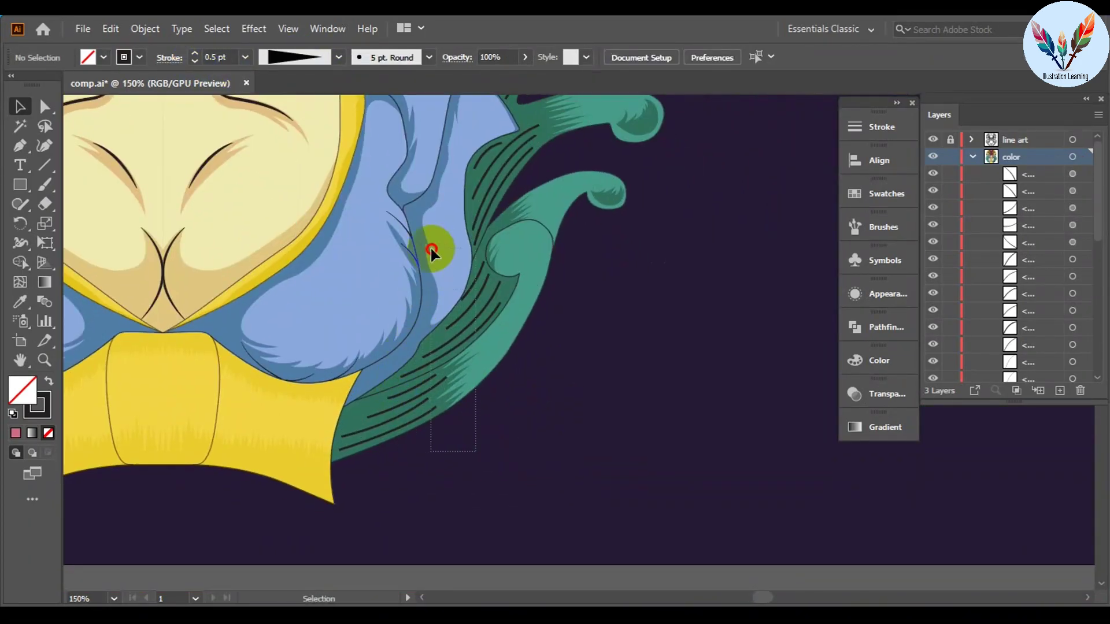
Step: Apply the tapered width profile to the green leaf hatch lines and deselect them
left_click_drag(431, 250, 475, 450)
left_click(338, 57)
left_click(290, 99)
key("ctrl+shift+a")
scroll(513, 368, "up", 2)
left_click(711, 291)
scroll(542, 298, "up", 3)
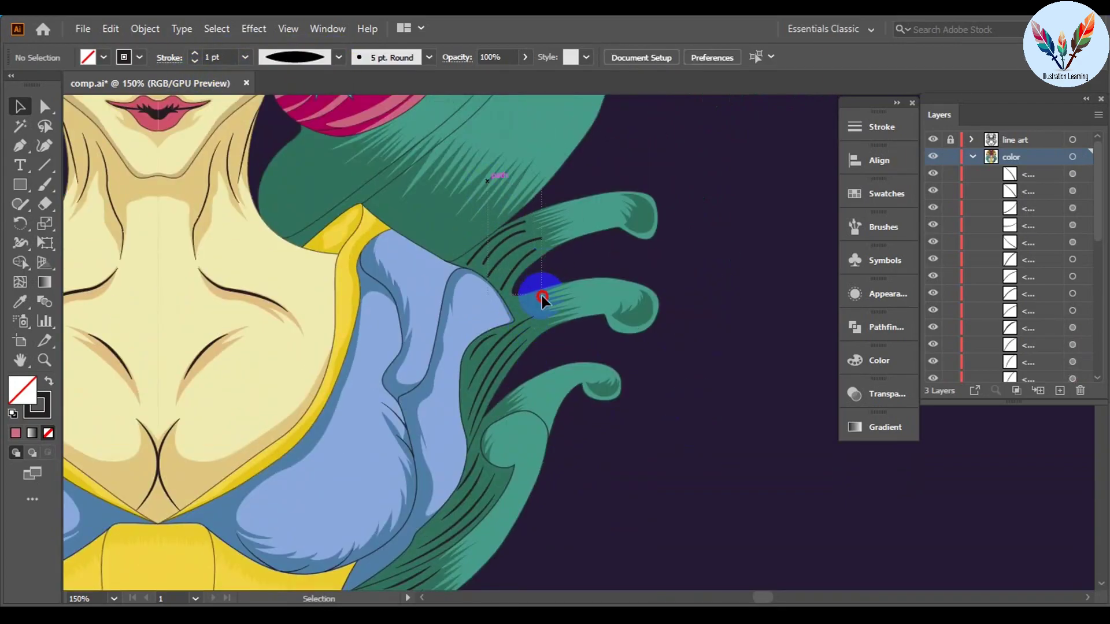
scroll(685, 279, "down", 1)
Step: Group the right-side hatch strokes and place a vertically mirrored copy on the left side
left_click_drag(682, 432, 525, 292)
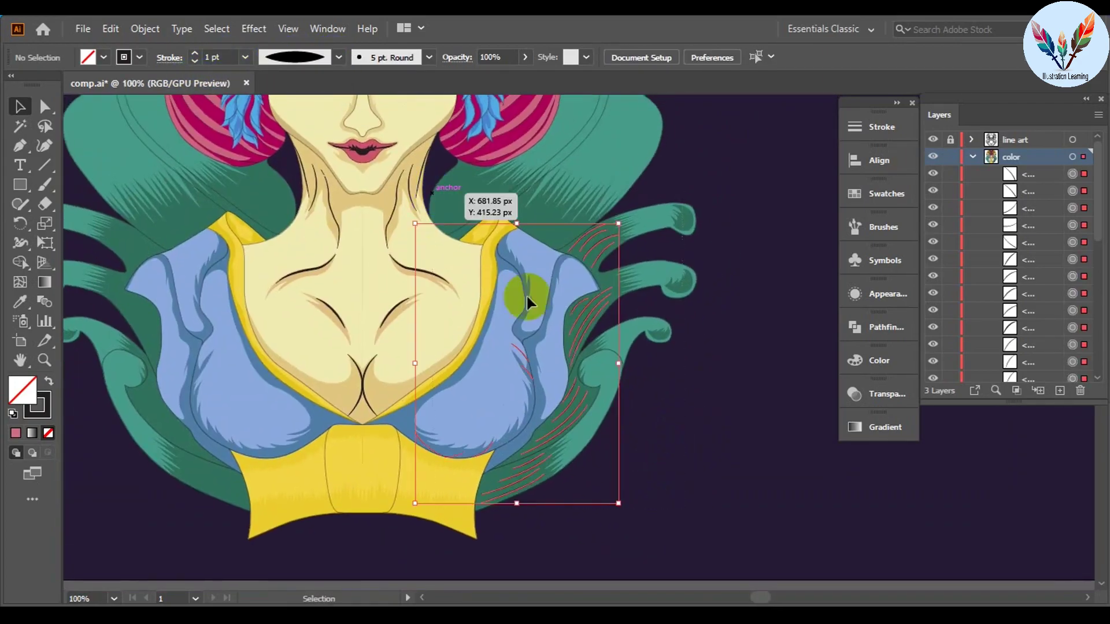
key("ctrl+g")
right_click(538, 439)
left_click(752, 393)
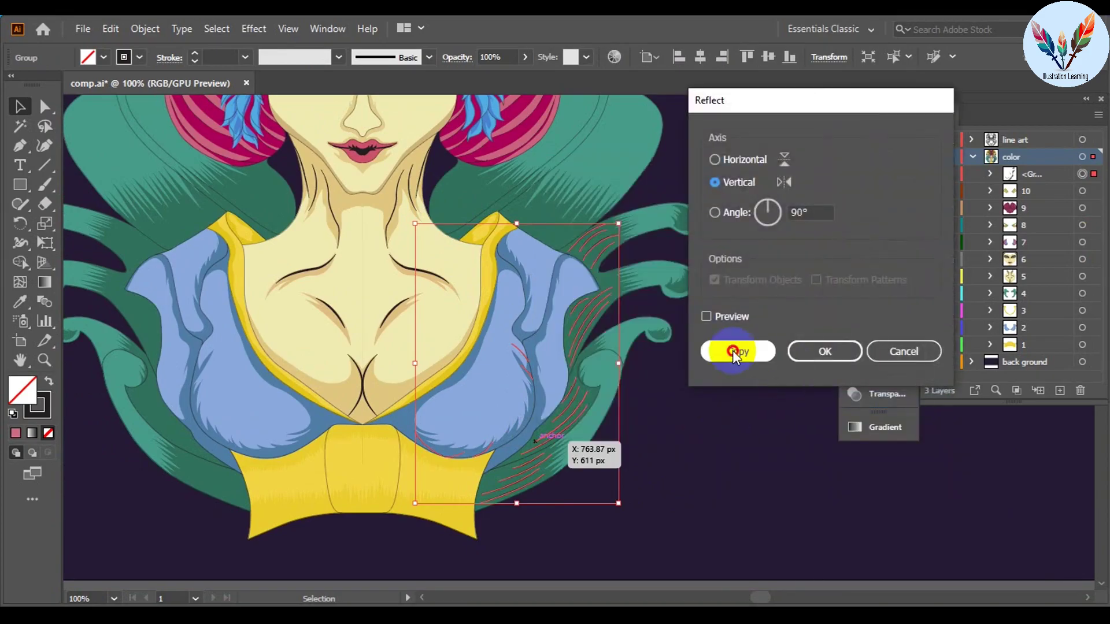
left_click(736, 349)
left_click_drag(383, 425, 309, 422)
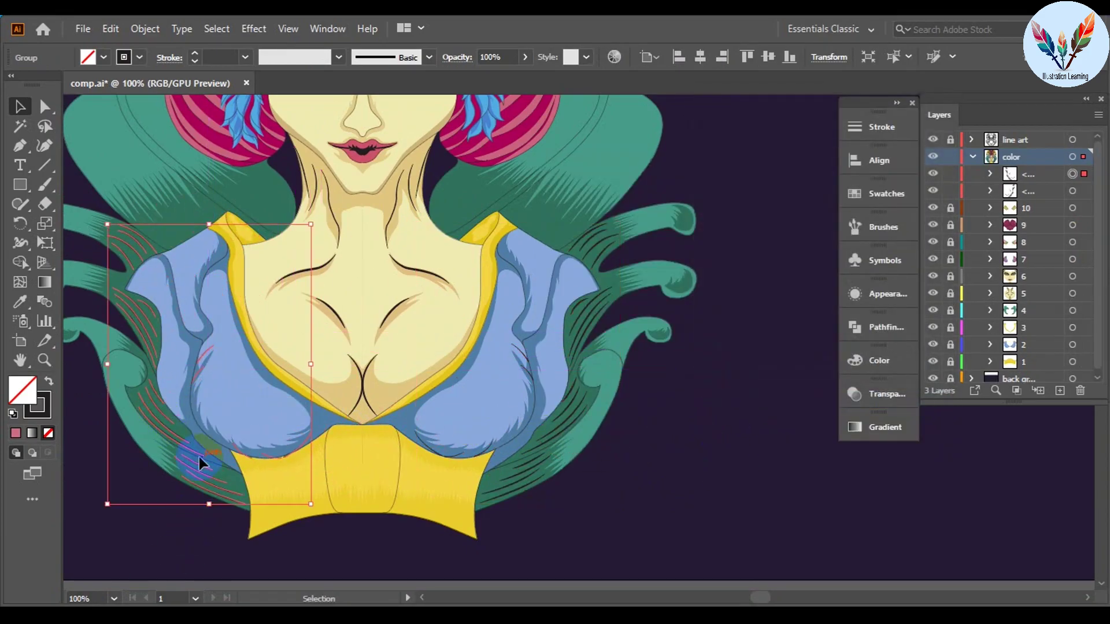
scroll(200, 462, "up", 5)
scroll(372, 532, "up", 3)
scroll(470, 448, "down", 8)
left_click_drag(470, 448, 767, 535)
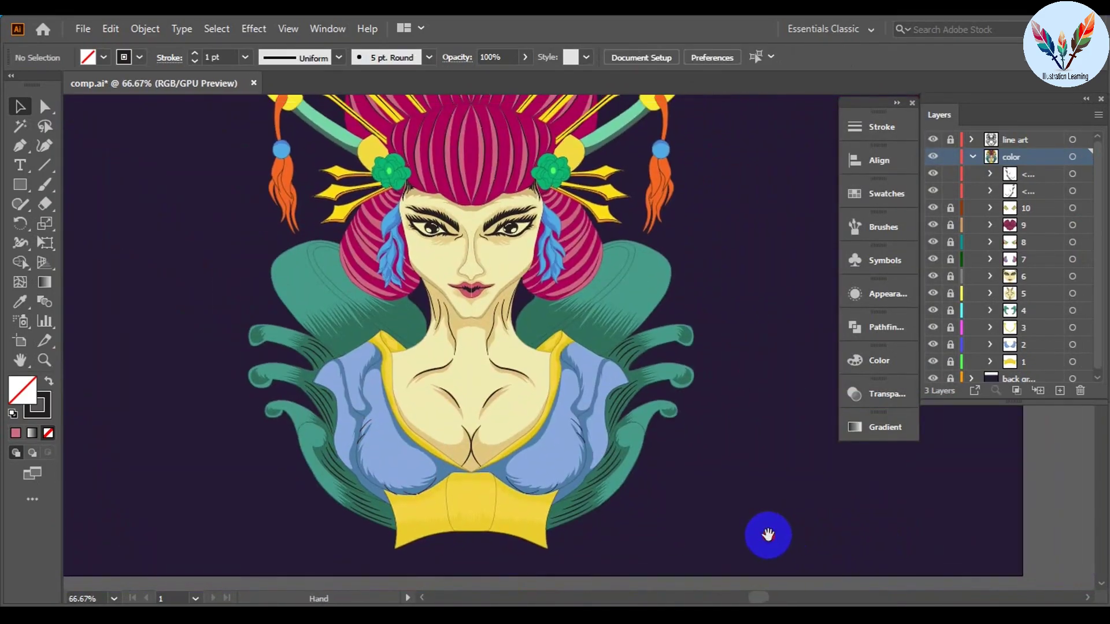
scroll(691, 500, "down", 3)
scroll(315, 441, "up", 3)
Step: Create a new sublayer named 11 inside the color layer
left_click(315, 441)
left_click(1063, 164)
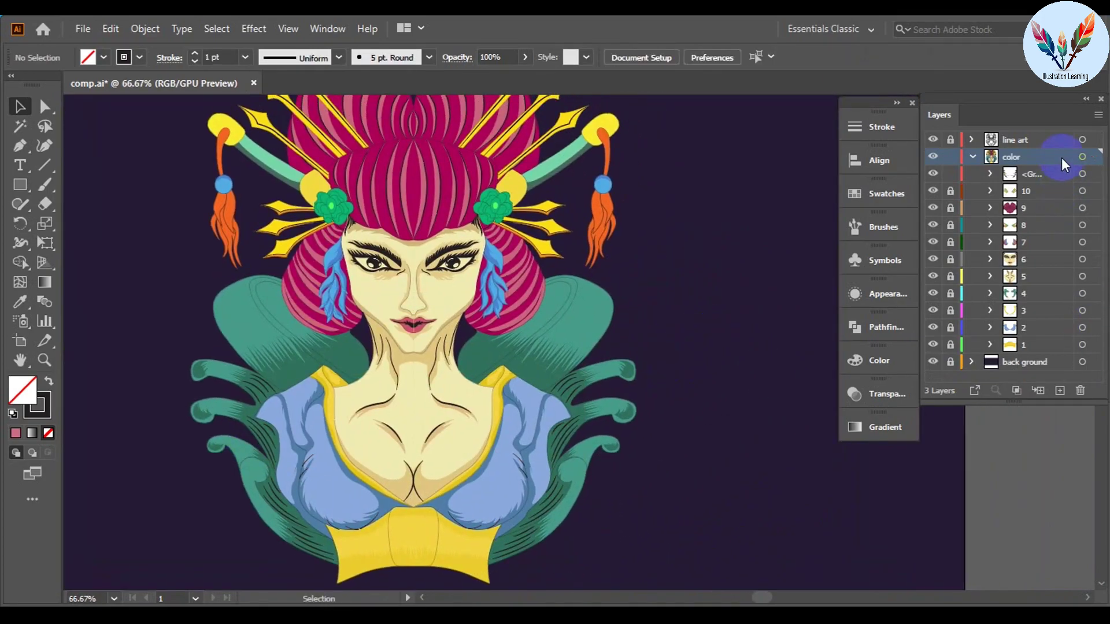
left_click(1038, 391)
type("11")
key("Return")
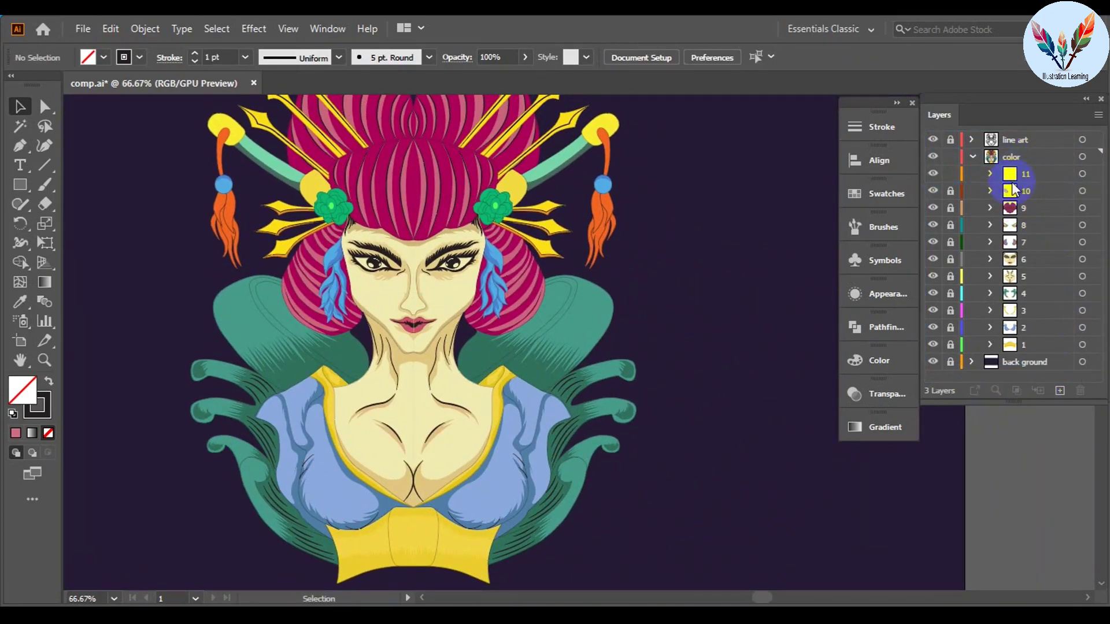
Step: Lock and collapse the color layer, then unlock and expand the back ground layer
scroll(722, 422, "down", 2)
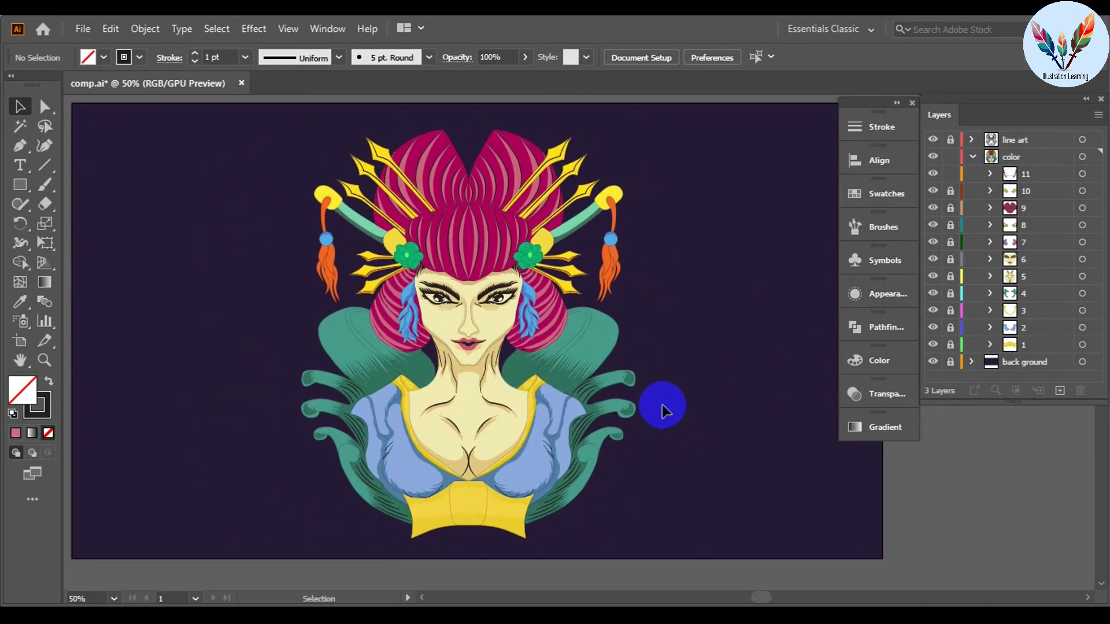
scroll(661, 404, "down", 1)
left_click(951, 363, "alt")
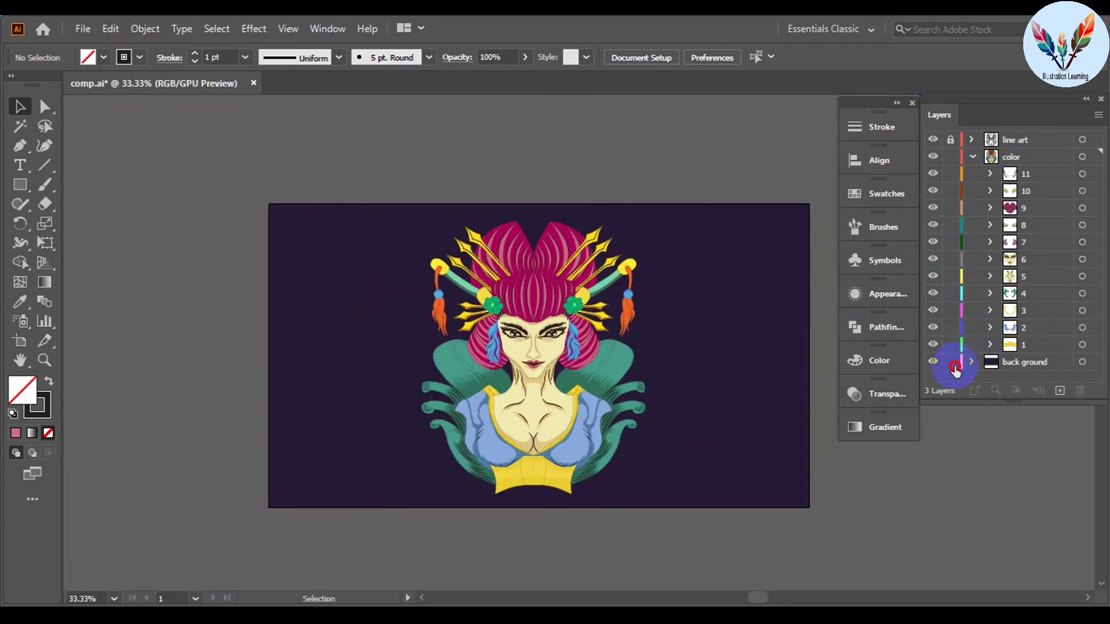
left_click(972, 157)
left_click(950, 157)
left_click(950, 173)
left_click(973, 173)
Step: Choose a yellow fill and draw a large circle with the Ellipse tool
left_click(103, 57)
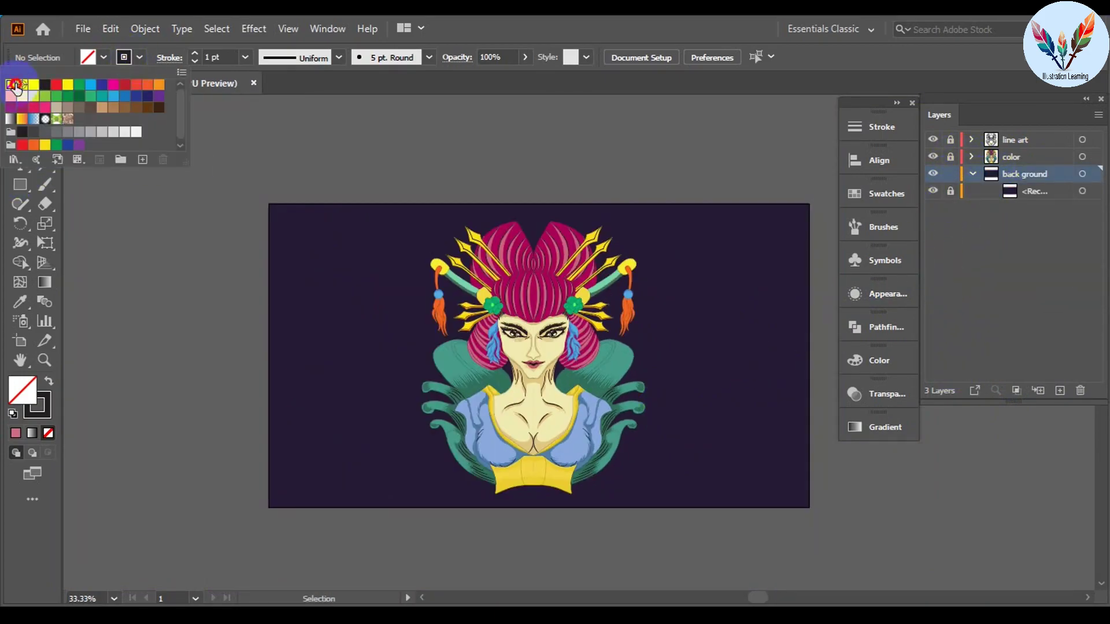
left_click(125, 217)
key("l")
left_click_drag(387, 116, 601, 330)
key("v")
Step: Resize the yellow circle and centre it behind the portrait
left_click_drag(345, 178, 458, 306)
left_click_drag(661, 508, 616, 457)
left_click_drag(569, 315, 571, 329)
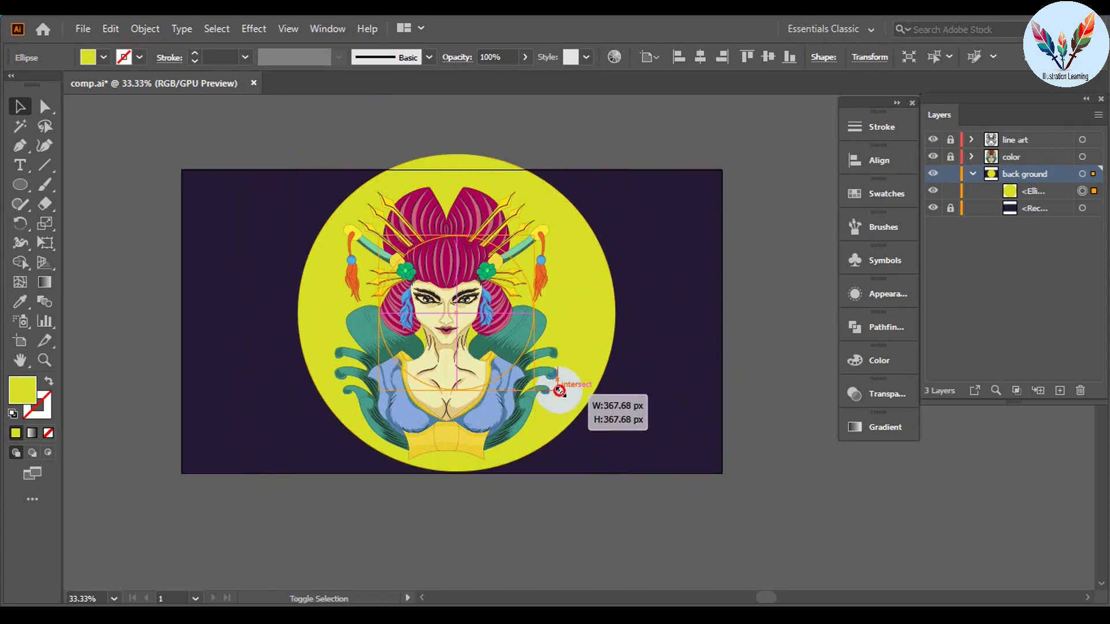
left_click_drag(560, 390, 533, 299)
left_click_drag(560, 397, 663, 395)
left_click_drag(583, 296, 587, 386)
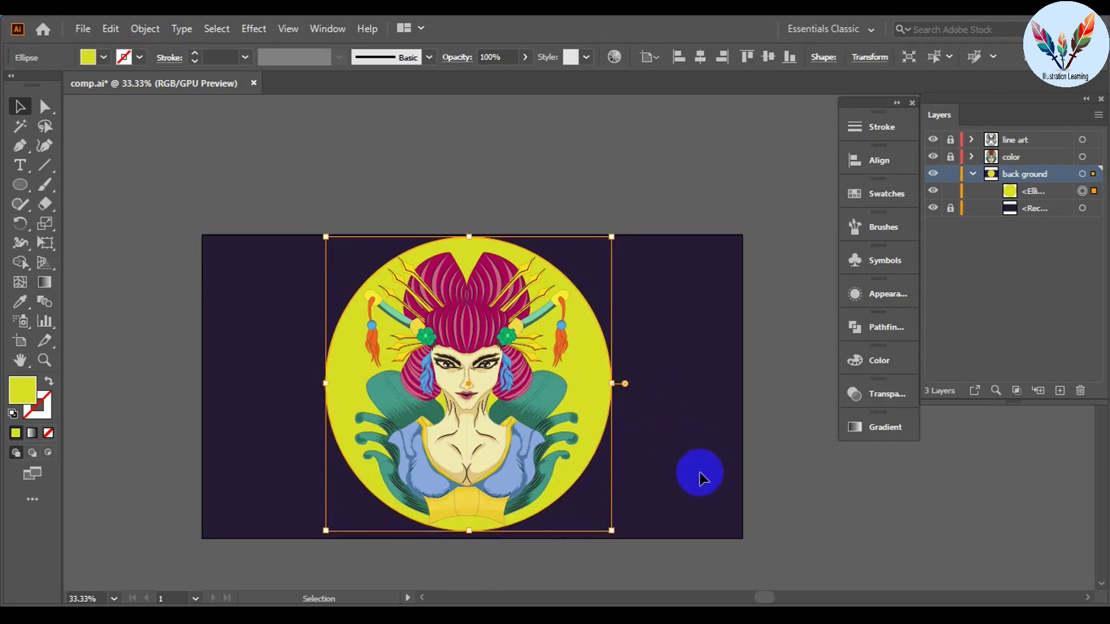
left_click(874, 408)
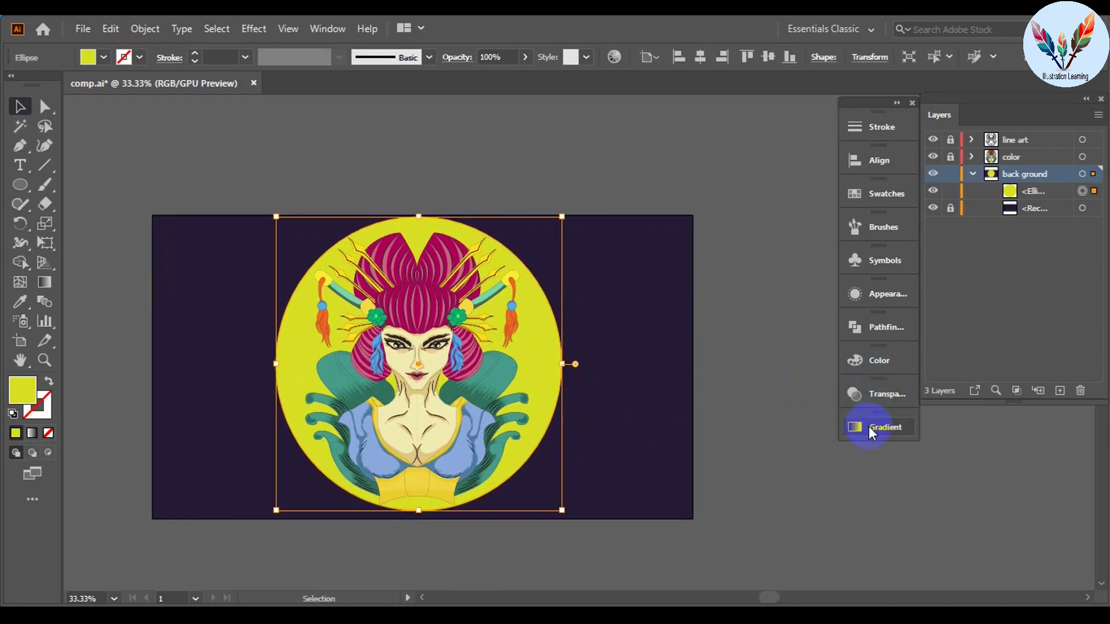
Step: Give the circle a radial gradient with a white centre and a trial dark edge colour
left_click(868, 425)
left_click(750, 431)
double_click(804, 539)
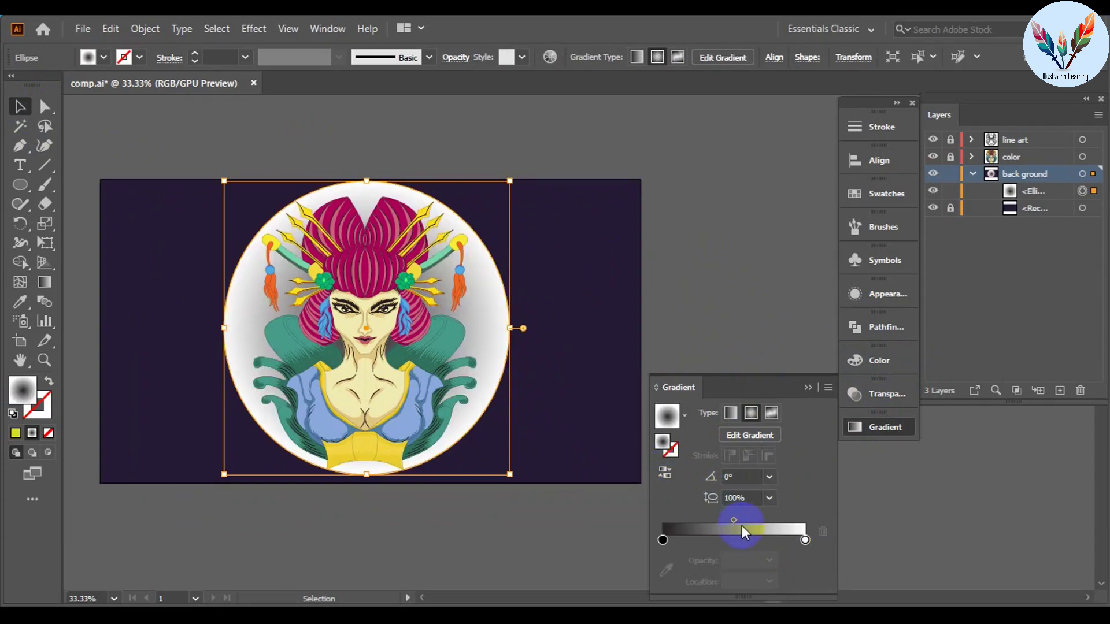
left_click(789, 380)
left_click(641, 380)
left_click(733, 382)
left_click(789, 380)
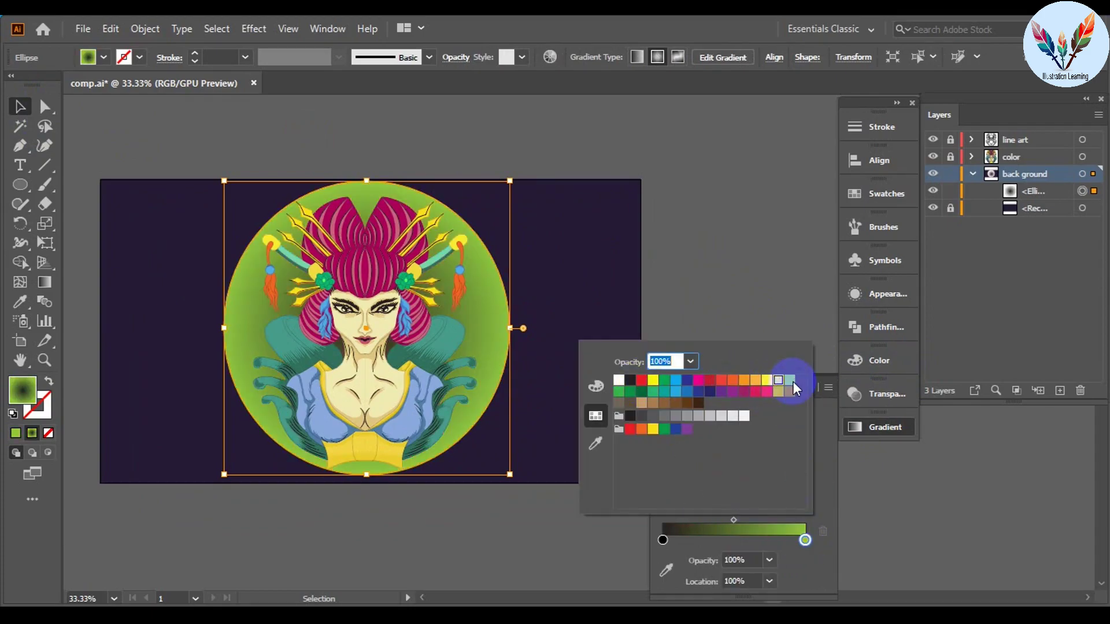
left_click(630, 416)
left_click(743, 416)
Step: Move the gradient midpoint inward and set the edge stop to orange at 50% opacity
left_click(713, 241)
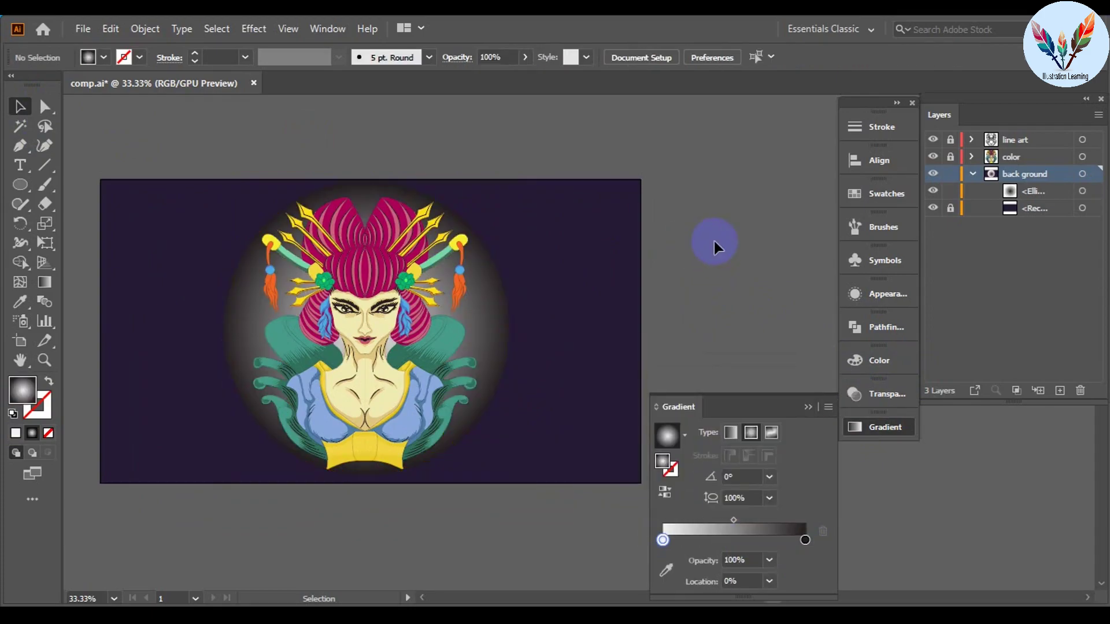
left_click(503, 386)
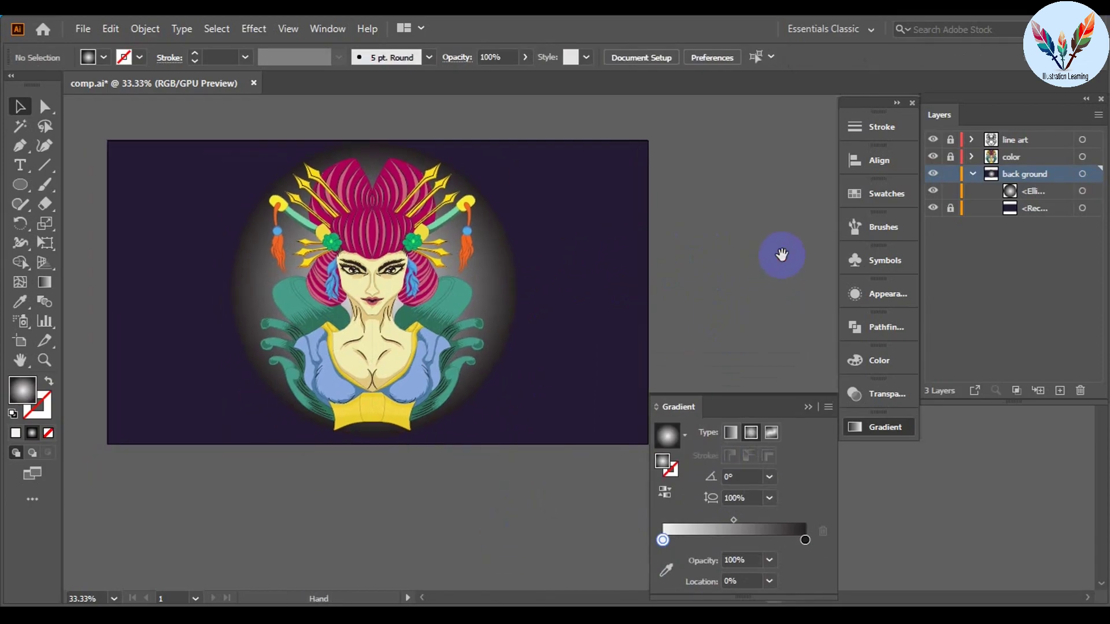
left_click_drag(732, 519, 709, 519)
double_click(804, 540)
left_click(630, 428)
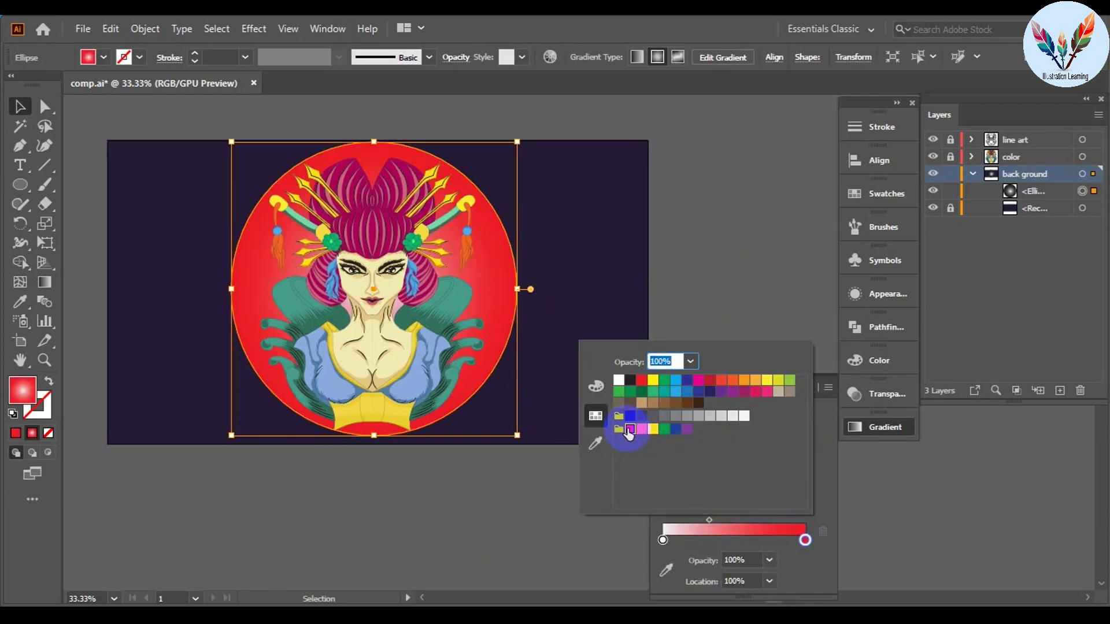
left_click(789, 391)
left_click(755, 380)
type("50")
key("Return")
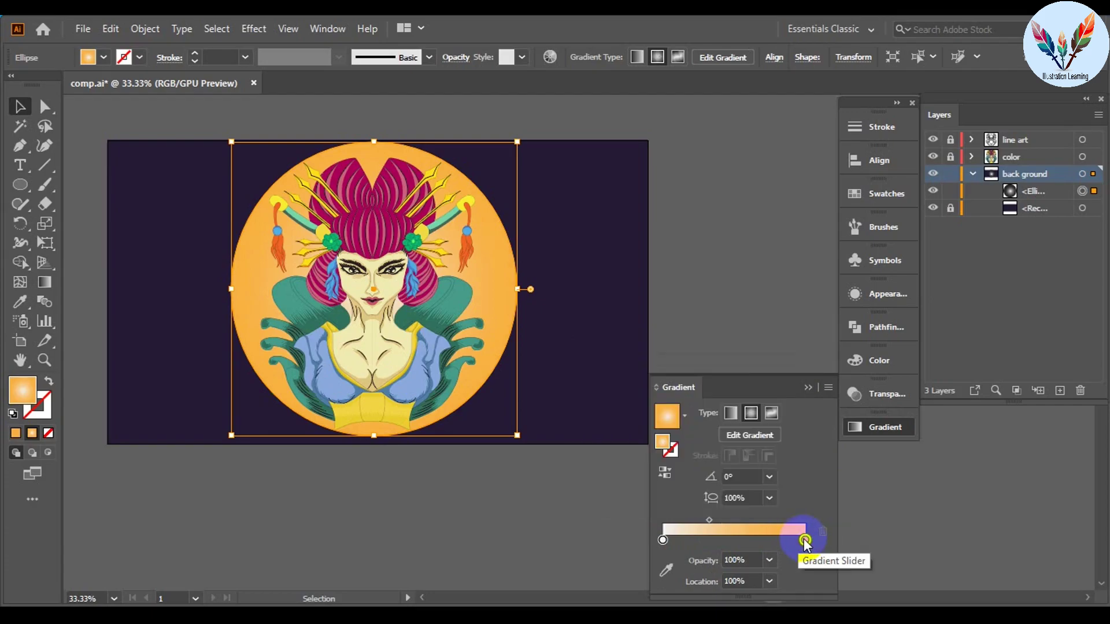
Step: Shift the gradient midpoint outward and make the edge stop pink at 80% opacity
left_click(792, 492)
left_click_drag(709, 520, 757, 519)
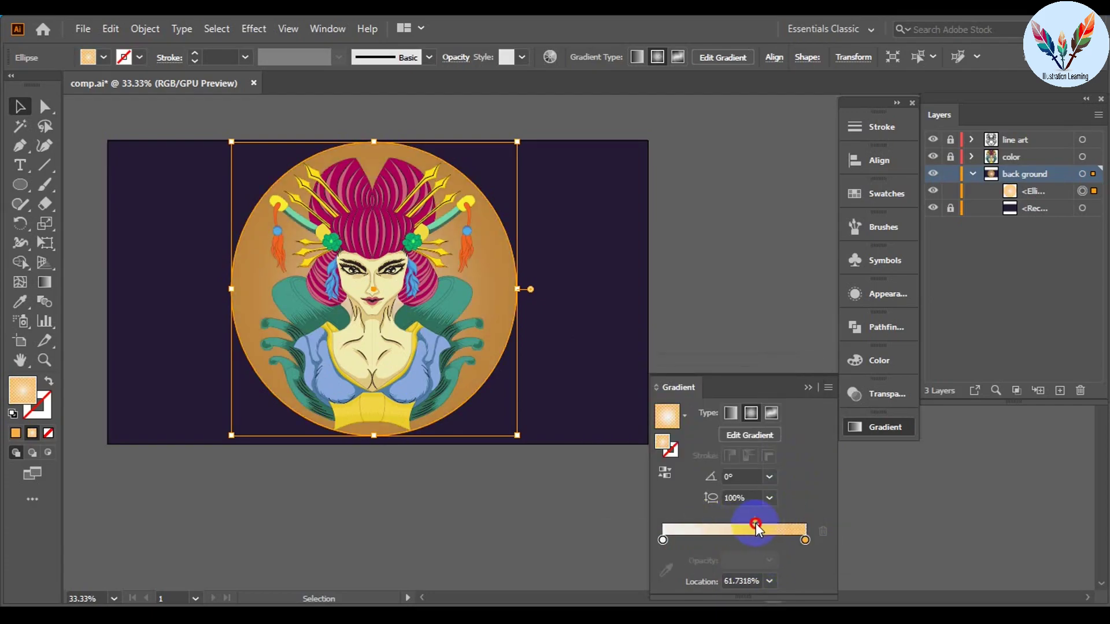
double_click(804, 539)
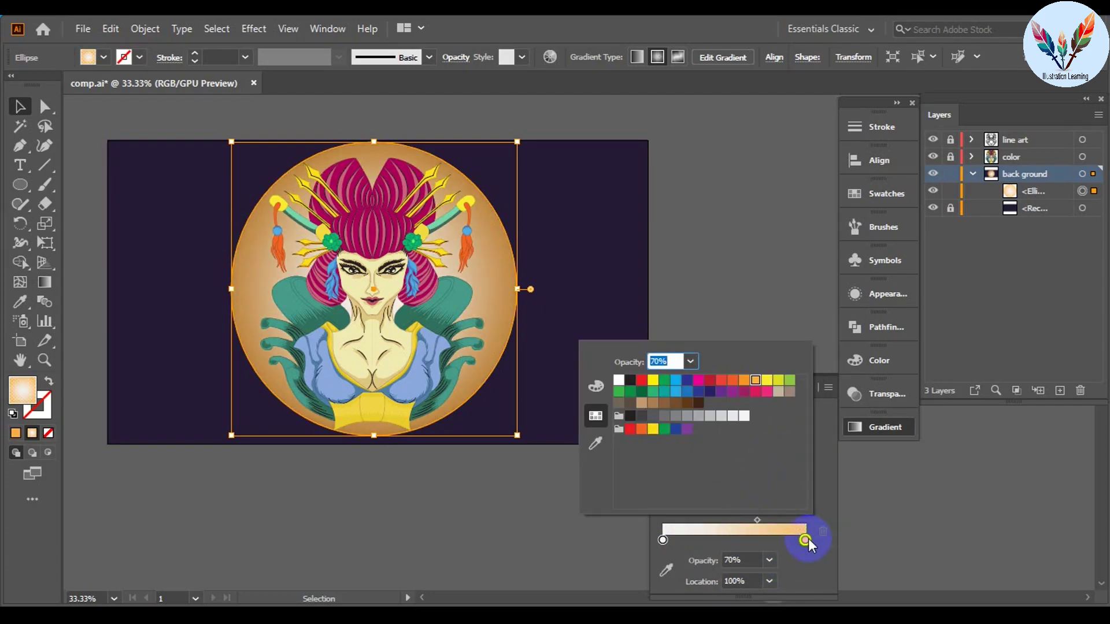
left_click(774, 397)
key("Escape")
left_click(790, 472)
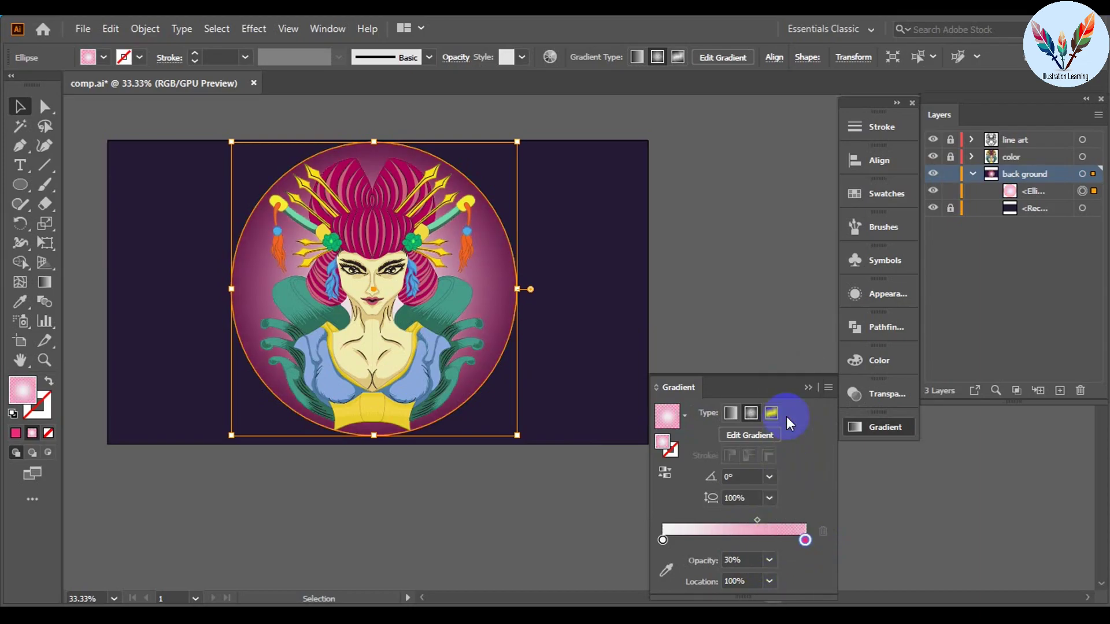
left_click(770, 560)
Step: Reopen the edge stop's colour settings with the gradient panel moved aside
left_click(790, 507)
double_click(804, 539)
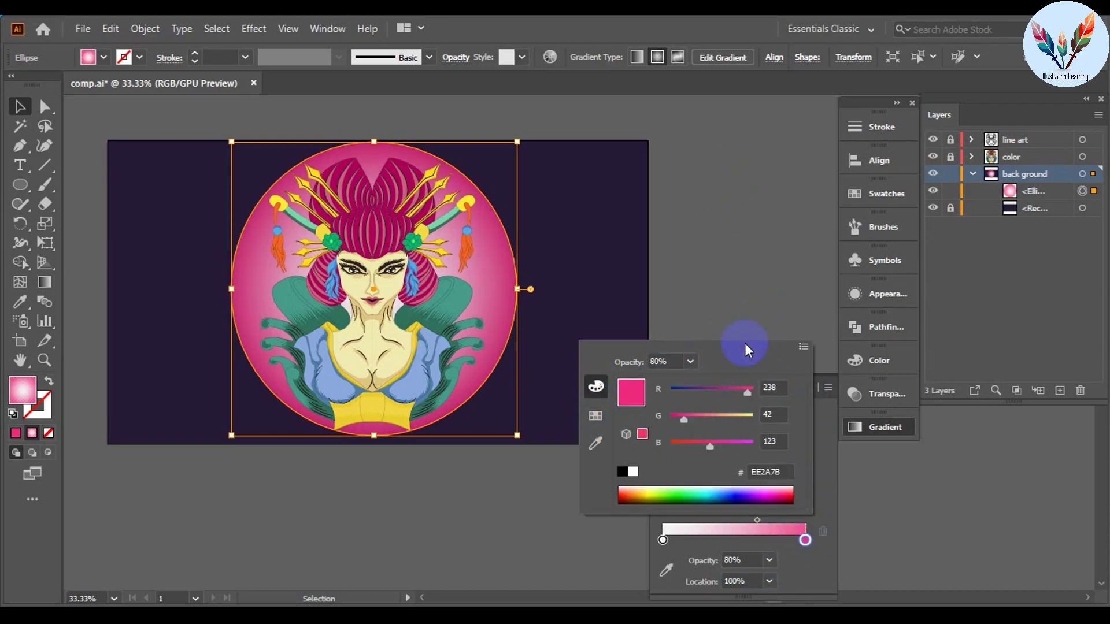
left_click_drag(665, 383, 601, 128)
double_click(743, 282)
Step: Change the gradient's outer edge stop from magenta to pale yellow and move the midpoint outward
left_click(742, 299)
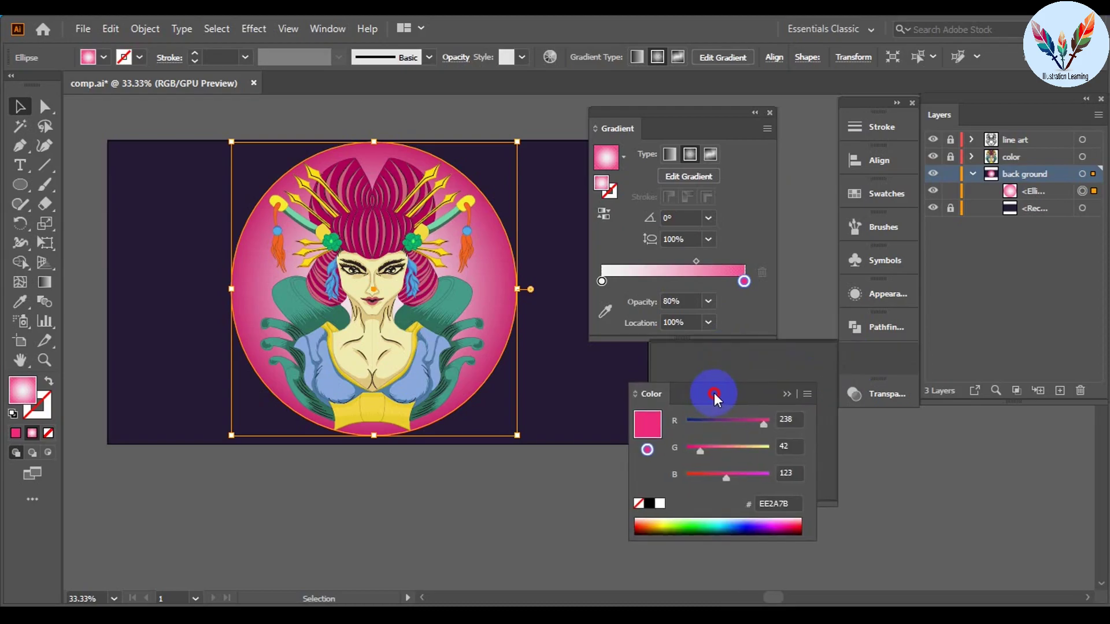
mouse_move(728, 463)
left_mouse_down()
mouse_move(754, 462)
mouse_move(771, 491)
mouse_move(765, 462)
mouse_move(755, 491)
left_mouse_up()
left_click_drag(737, 536, 742, 532)
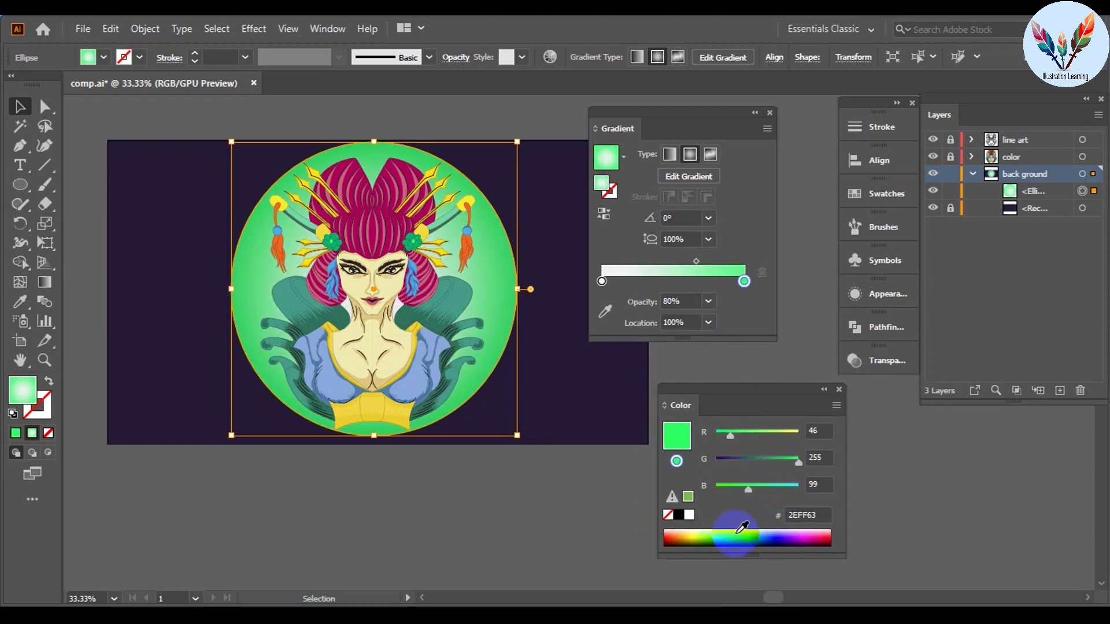
left_click_drag(696, 261, 725, 261)
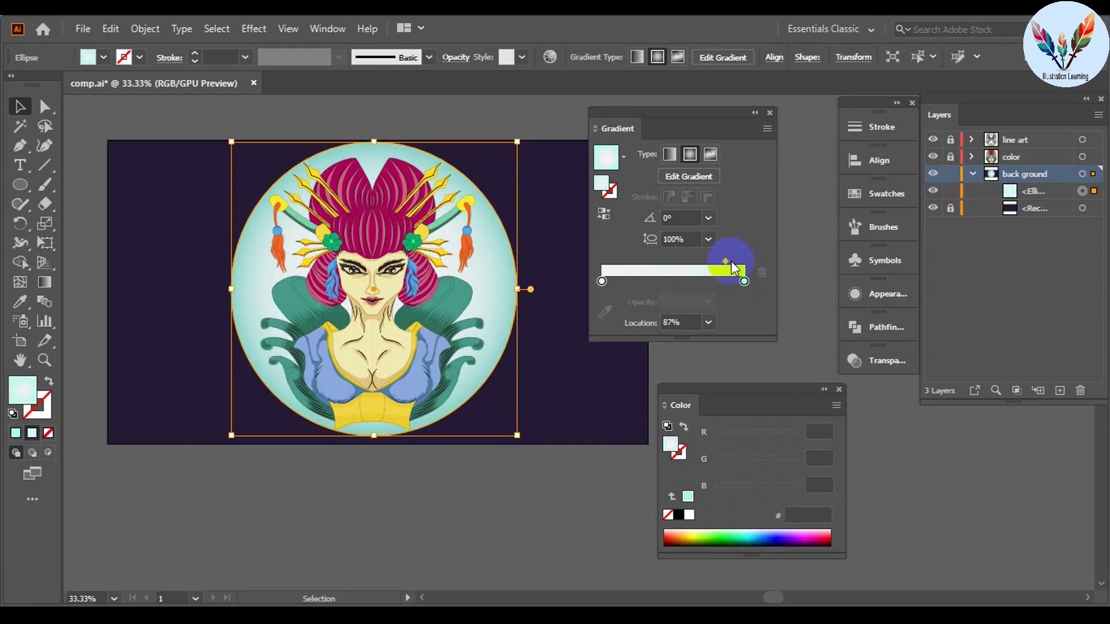
left_click(744, 281)
left_click_drag(792, 489, 762, 488)
left_click_drag(769, 435, 796, 436)
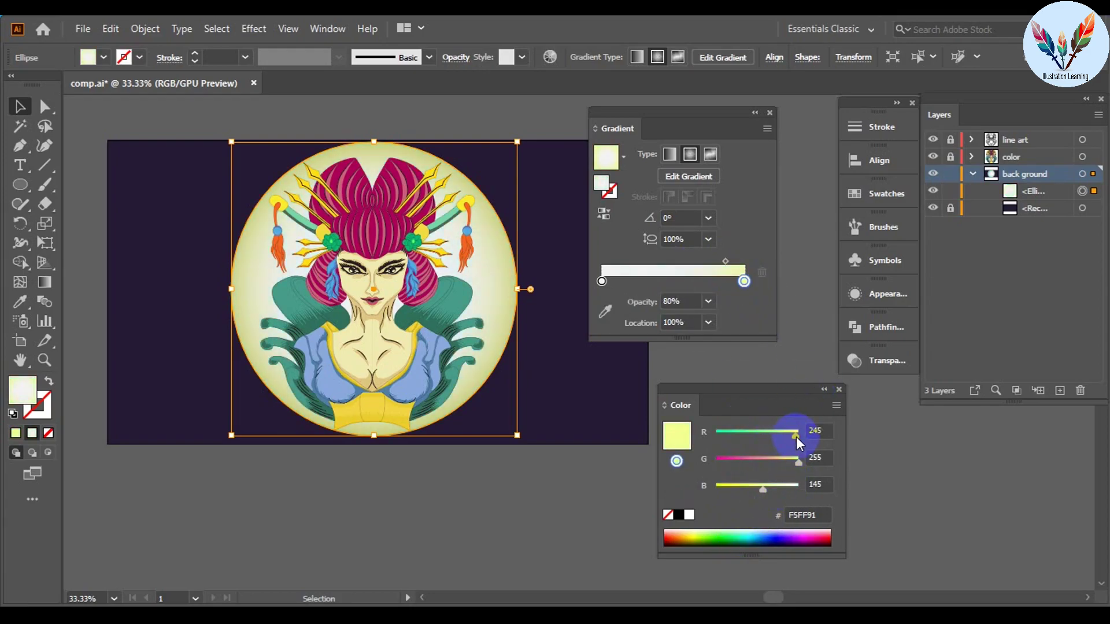
left_click_drag(725, 261, 706, 265)
Step: Add a pink middle stop to the gradient and spread the outer yellow further inward
left_click(678, 281)
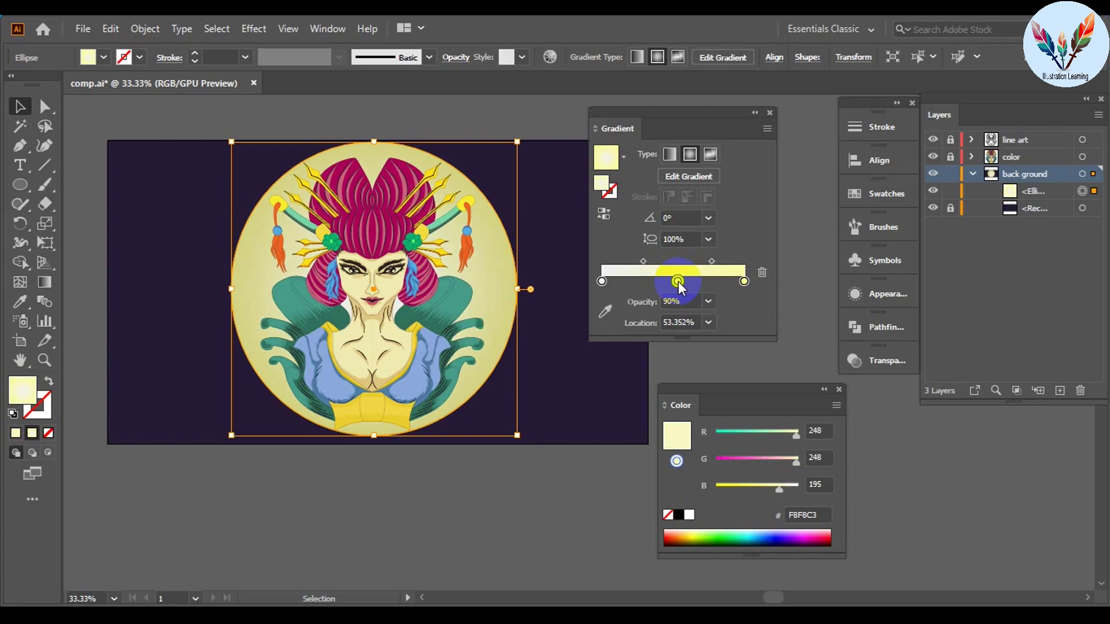
double_click(678, 280)
left_click_drag(718, 445, 724, 442)
left_click(831, 390)
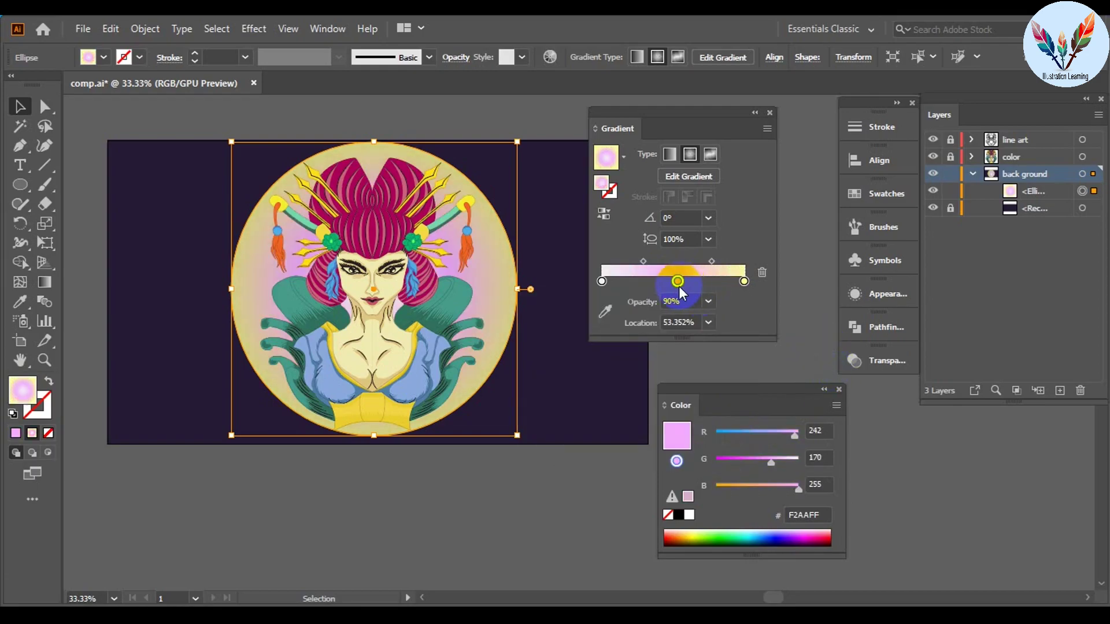
mouse_move(642, 262)
left_mouse_down()
mouse_move(632, 264)
mouse_move(666, 261)
left_mouse_up()
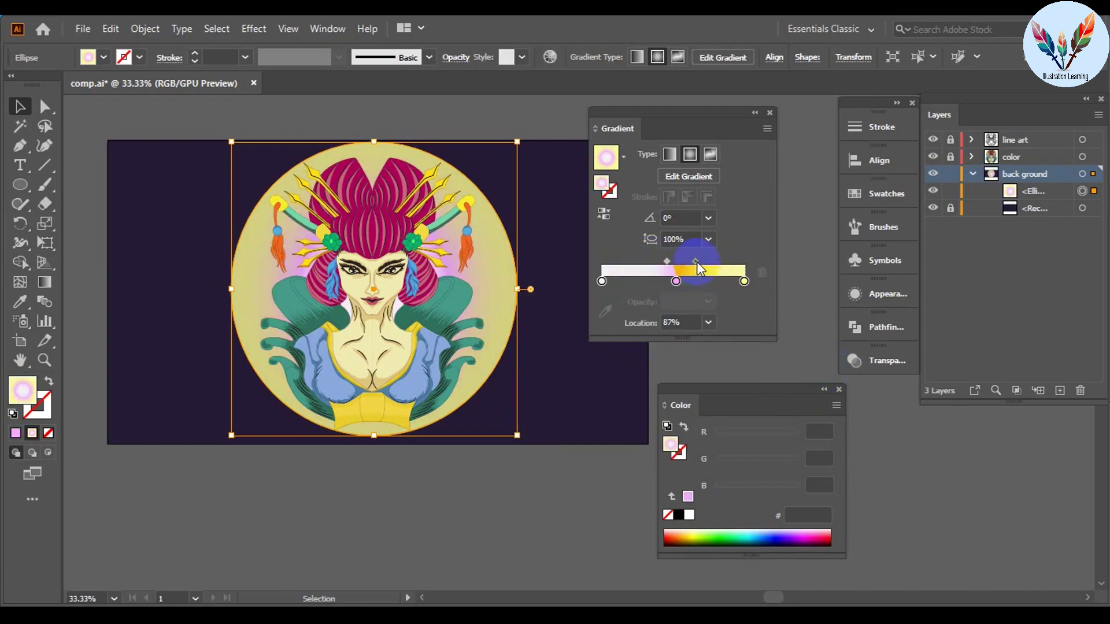
Step: Refine the middle stop to a fully opaque soft pink and move it outward
left_click(675, 280)
mouse_move(771, 459)
left_mouse_down()
mouse_move(758, 461)
mouse_move(778, 459)
left_mouse_up()
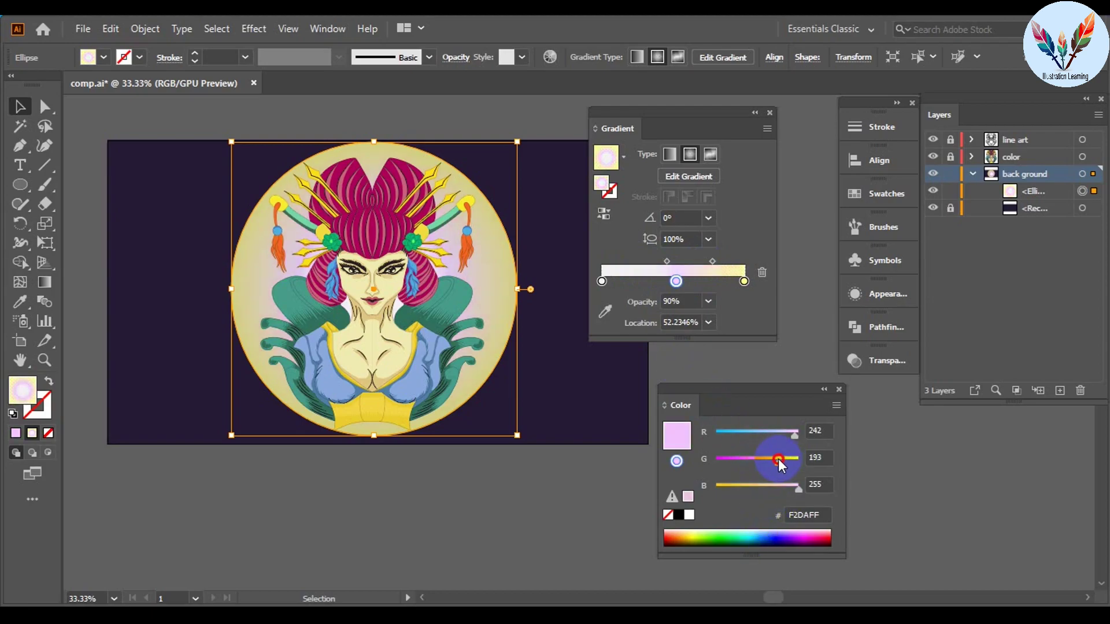
left_click(708, 301)
left_click(727, 495)
mouse_move(741, 524)
left_mouse_down()
mouse_move(685, 533)
mouse_move(835, 521)
left_mouse_up()
left_click_drag(790, 460, 780, 461)
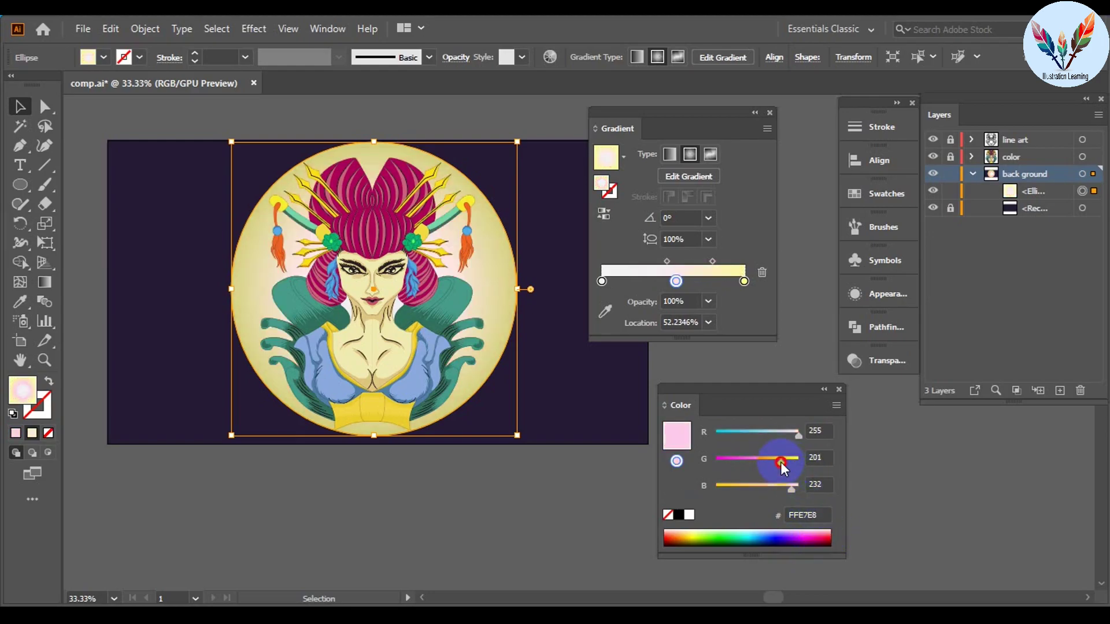
left_click_drag(676, 281, 713, 262)
Step: Settle the edge stop on pale yellow and widen the pink band toward the edge
left_click(744, 281)
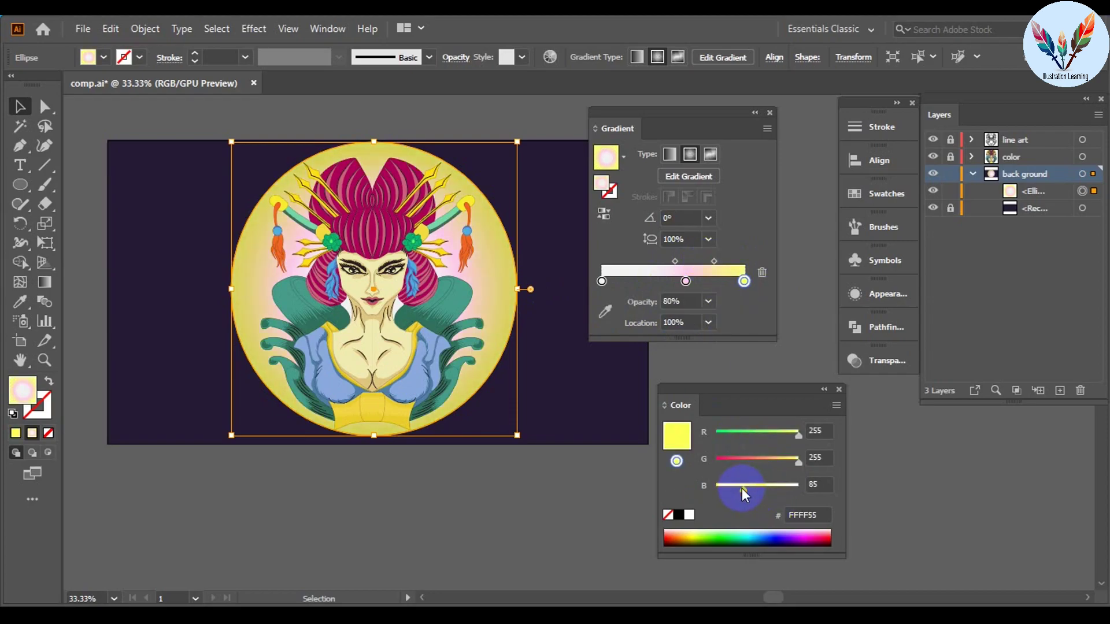
left_click(774, 535)
mouse_move(786, 530)
left_mouse_down()
mouse_move(830, 530)
mouse_move(691, 531)
left_mouse_up()
left_click(686, 281)
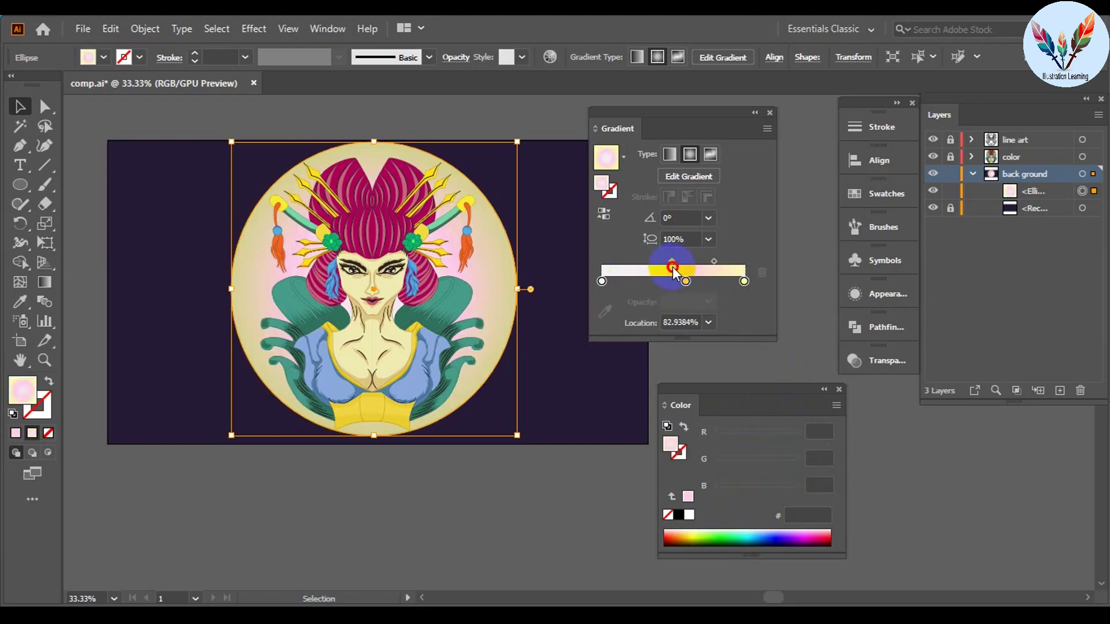
left_click_drag(685, 281, 717, 280)
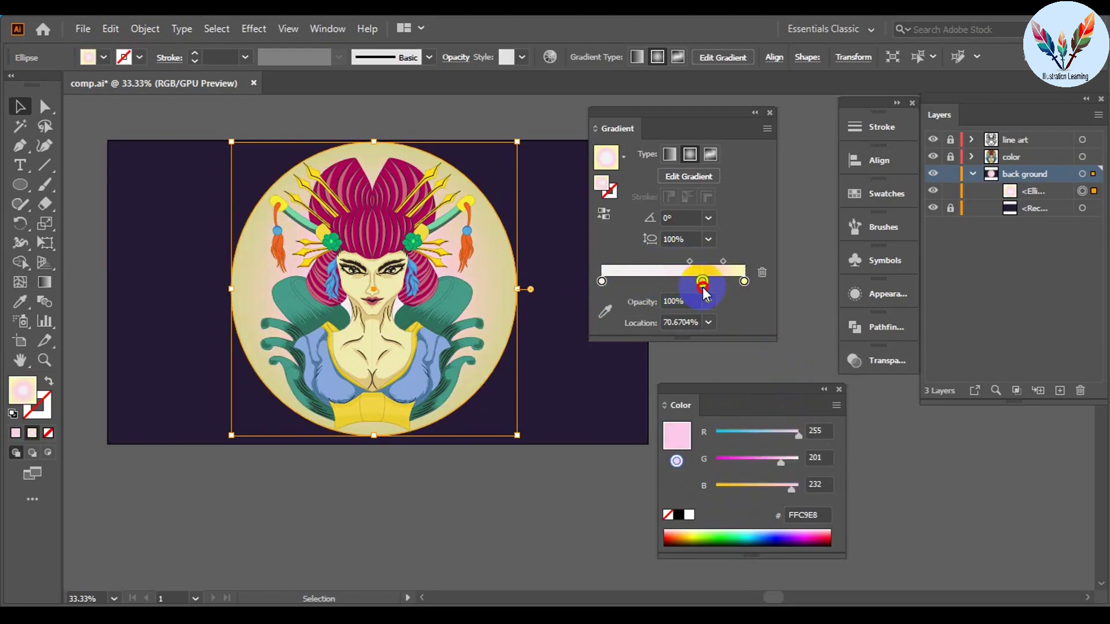
Step: Deselect the circle and collapse the gradient and colour panels
left_click(540, 512)
left_click(754, 112)
left_click(767, 390)
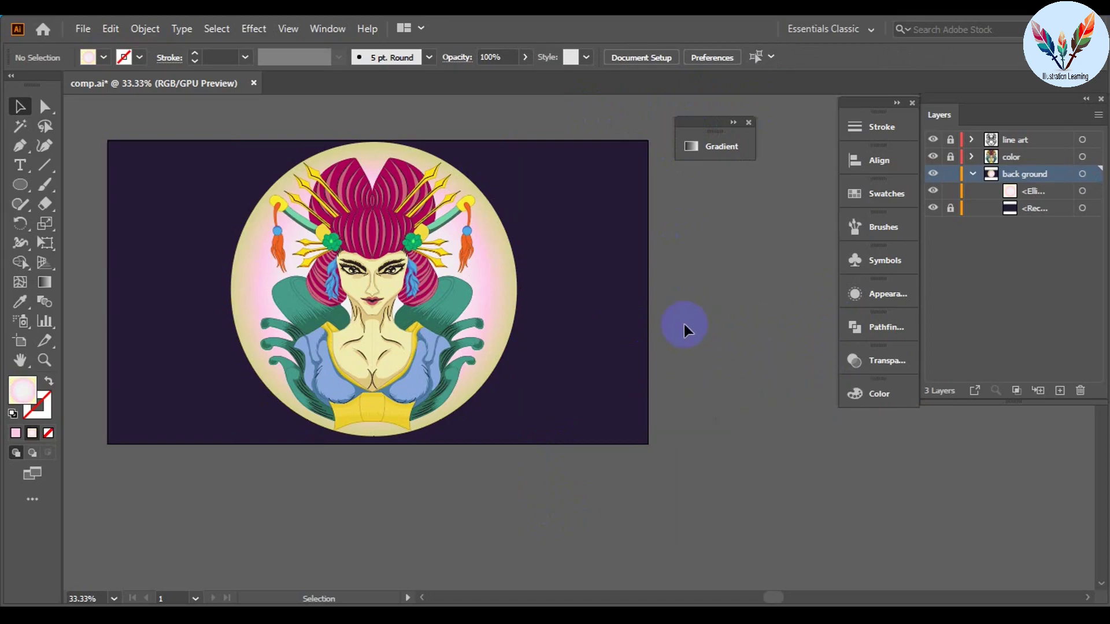